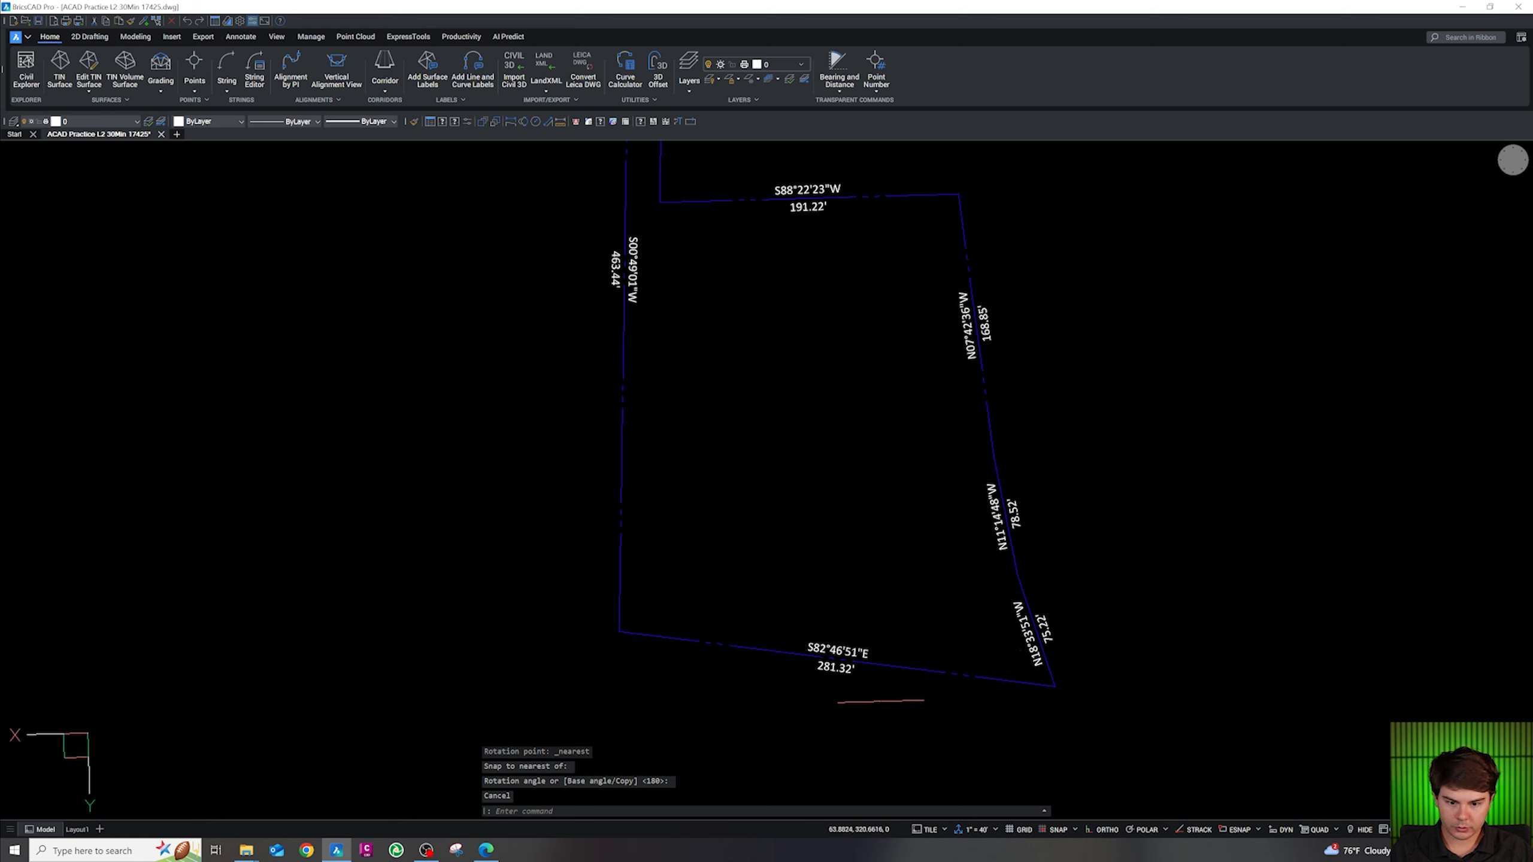
Rotate the west boundary line's labels 180° about a Nearest point so they read along the line
{"action": "key", "text": "Escape"}
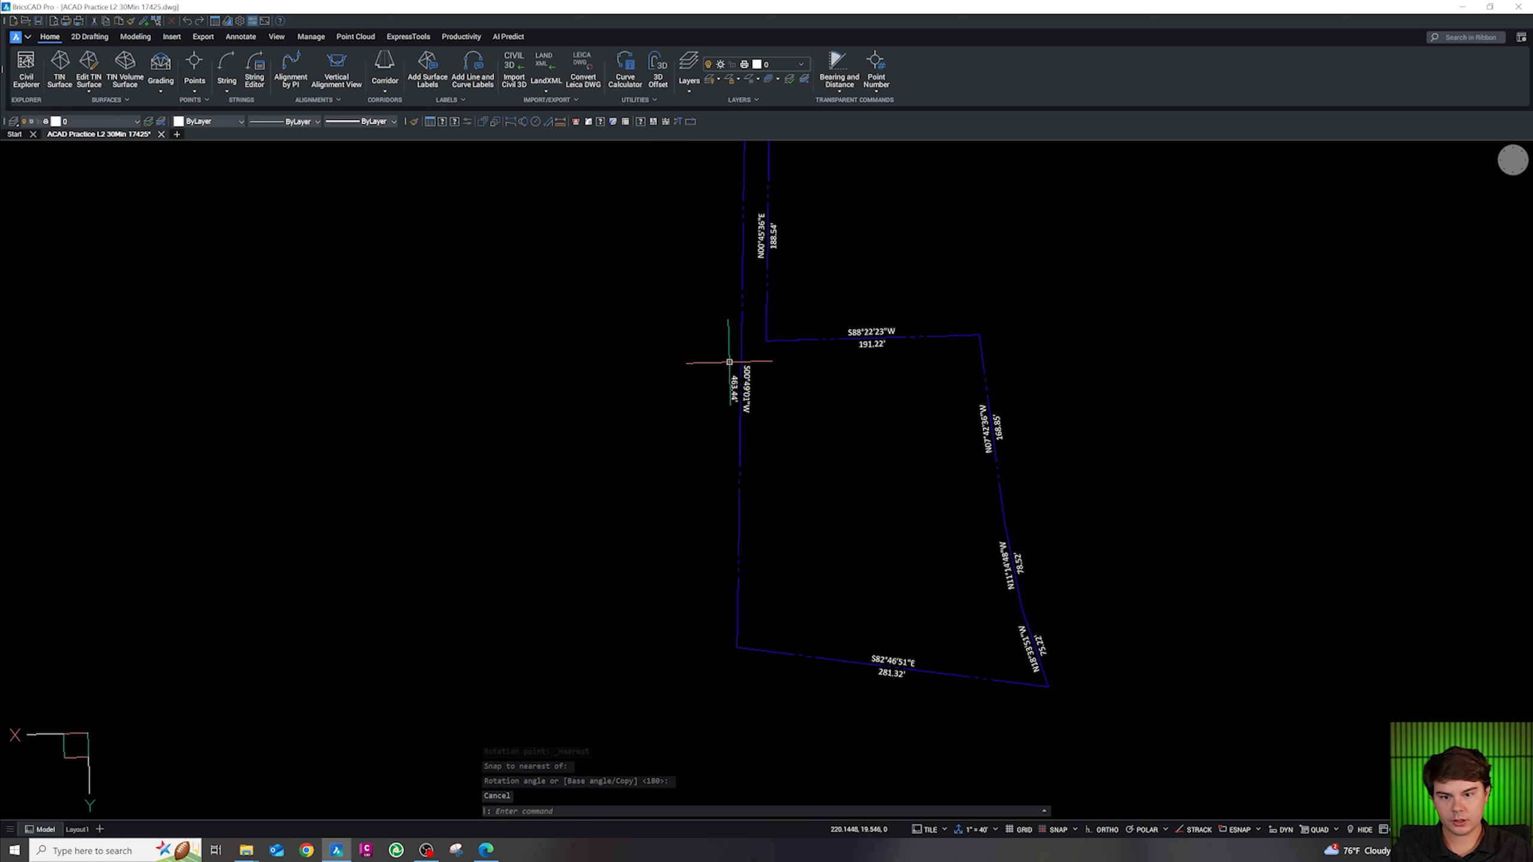
{"action": "scroll", "coordinate": [743, 383], "scroll_direction": "up", "scroll_amount": 3}
{"action": "left_click", "coordinate": [741, 317]}
{"action": "type", "text": "r"}
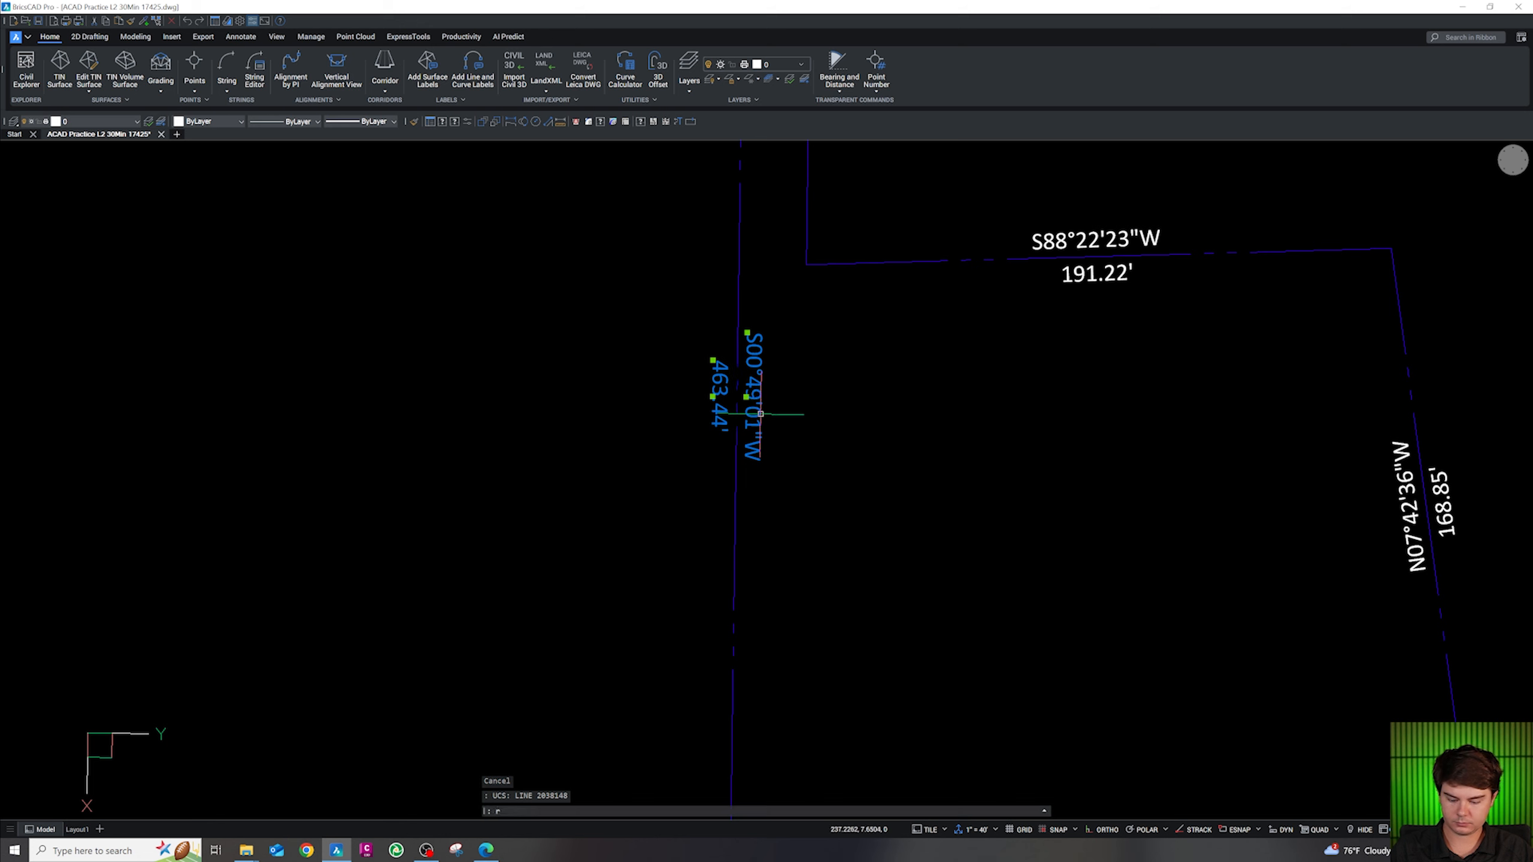
{"action": "key", "text": "shift+n"}
{"action": "left_click", "coordinate": [737, 388]}
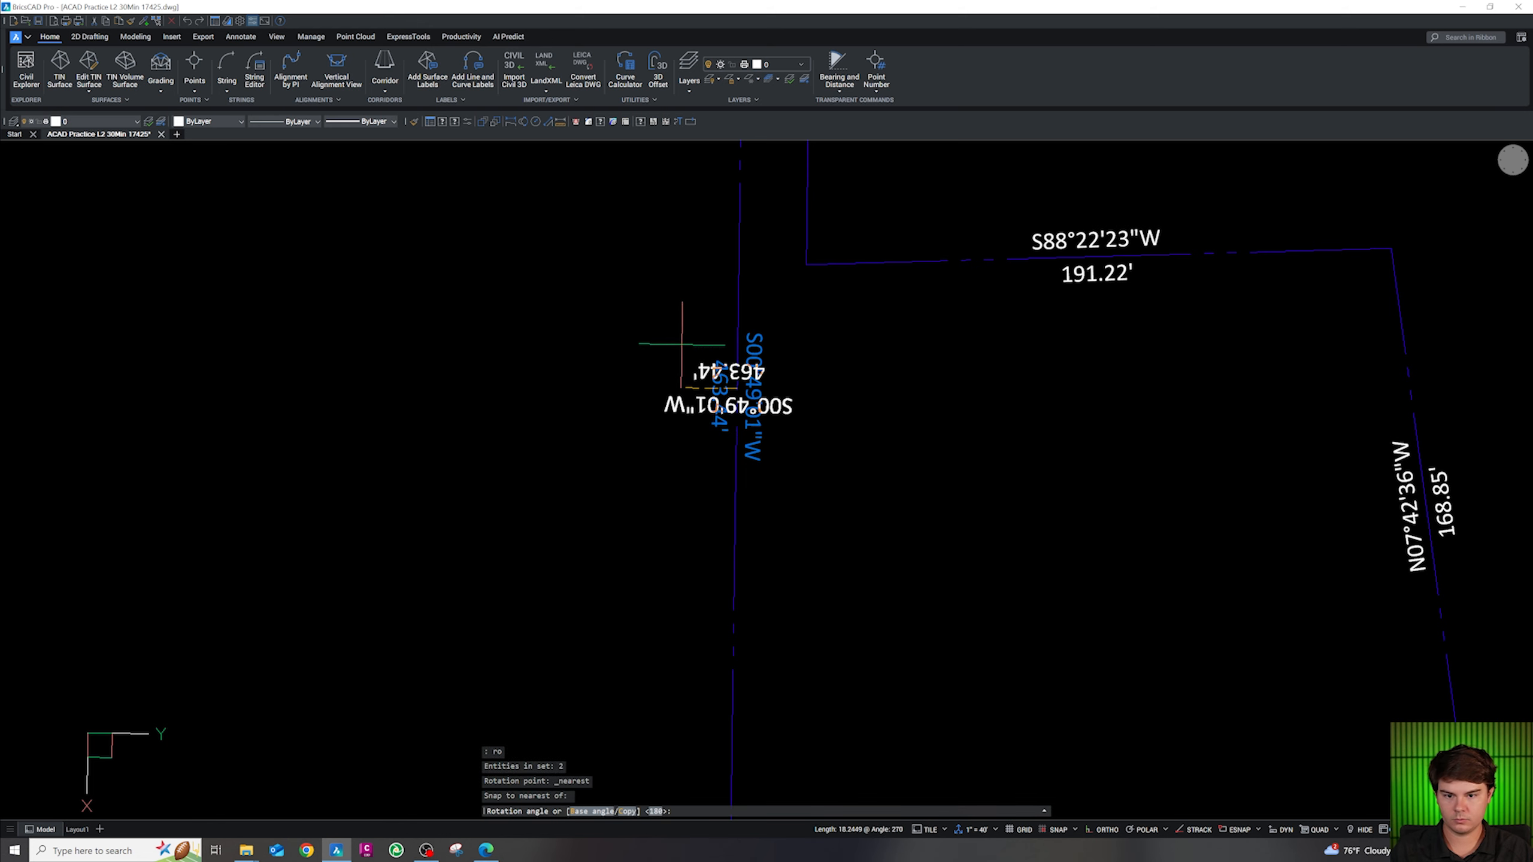
{"action": "left_click", "coordinate": [694, 209]}
{"action": "scroll", "coordinate": [675, 309], "scroll_direction": "down", "scroll_amount": 4}
{"action": "scroll", "coordinate": [675, 310], "scroll_direction": "down", "scroll_amount": 2}
{"action": "scroll", "coordinate": [812, 524], "scroll_direction": "up", "scroll_amount": 4}
{"action": "scroll", "coordinate": [1020, 537], "scroll_direction": "up", "scroll_amount": 1}
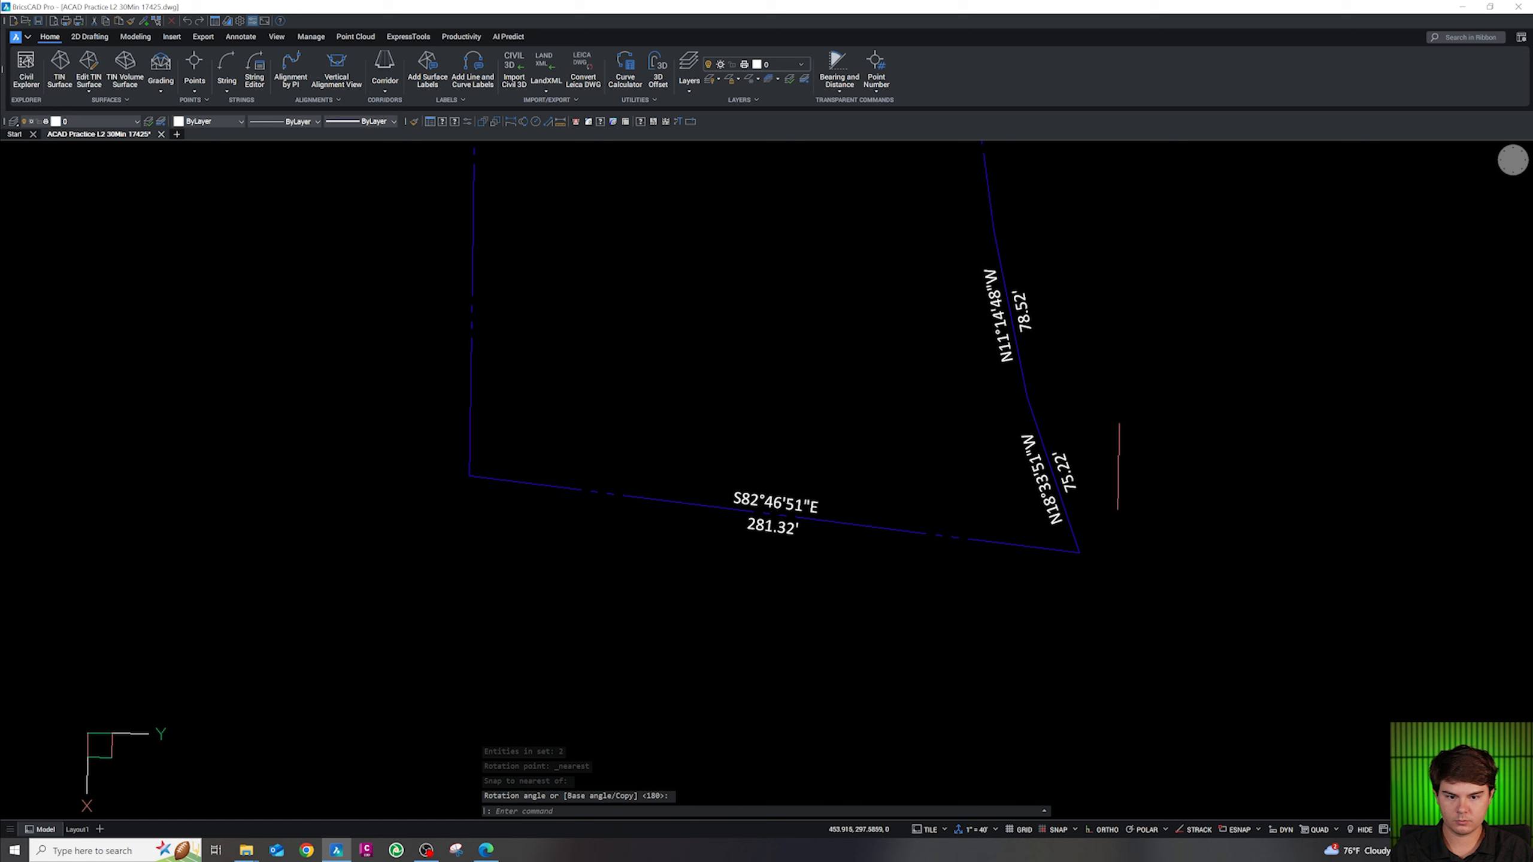
{"action": "scroll", "coordinate": [1038, 485], "scroll_direction": "down", "scroll_amount": 5}
{"action": "scroll", "coordinate": [1038, 332], "scroll_direction": "up", "scroll_amount": 3}
{"action": "scroll", "coordinate": [770, 343], "scroll_direction": "down", "scroll_amount": 2}
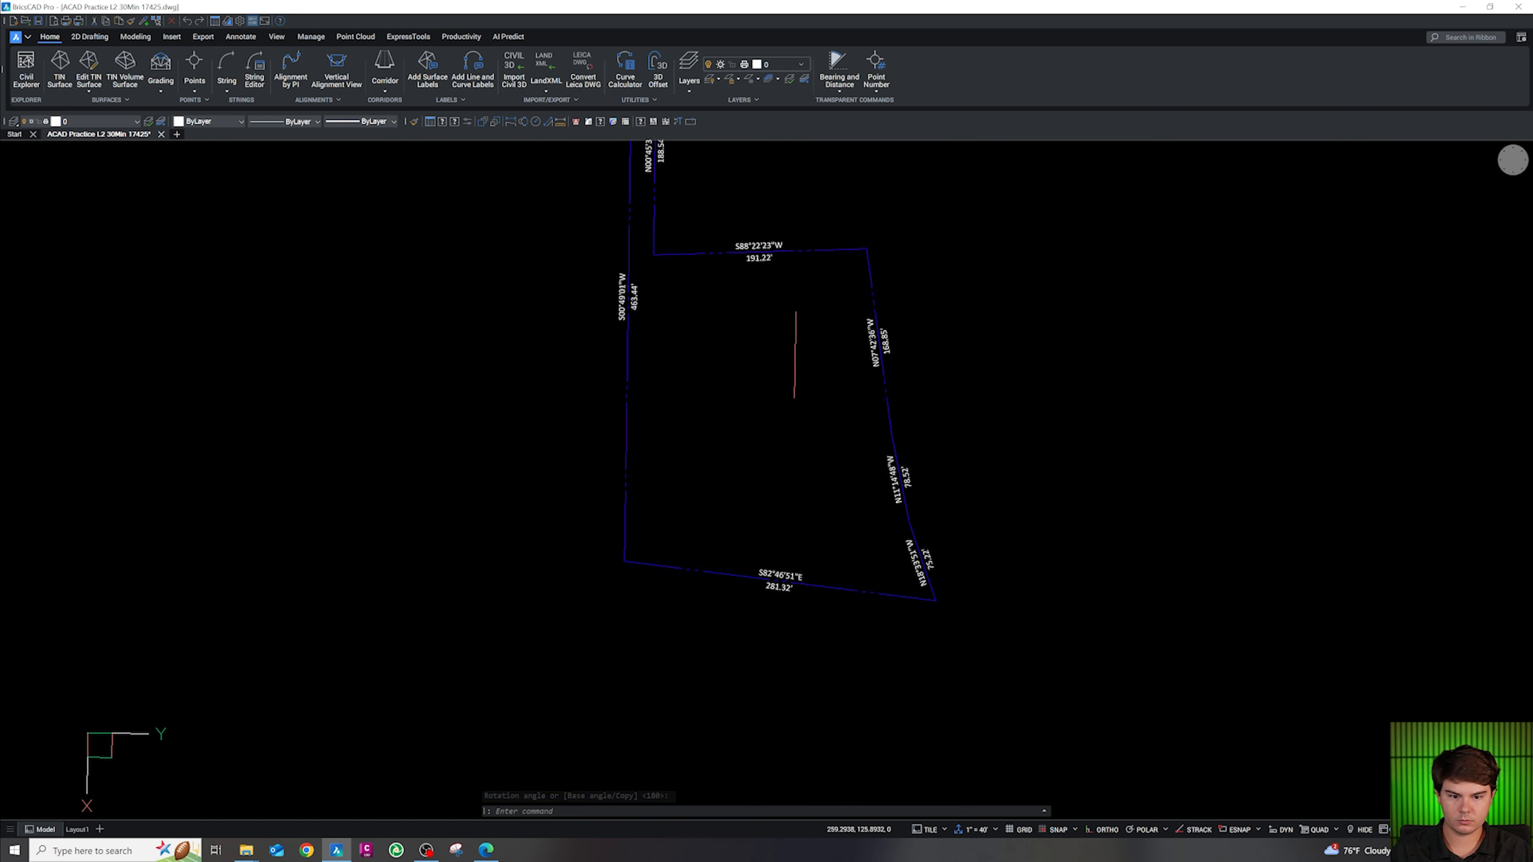
{"action": "scroll", "coordinate": [904, 483], "scroll_direction": "up", "scroll_amount": 3}
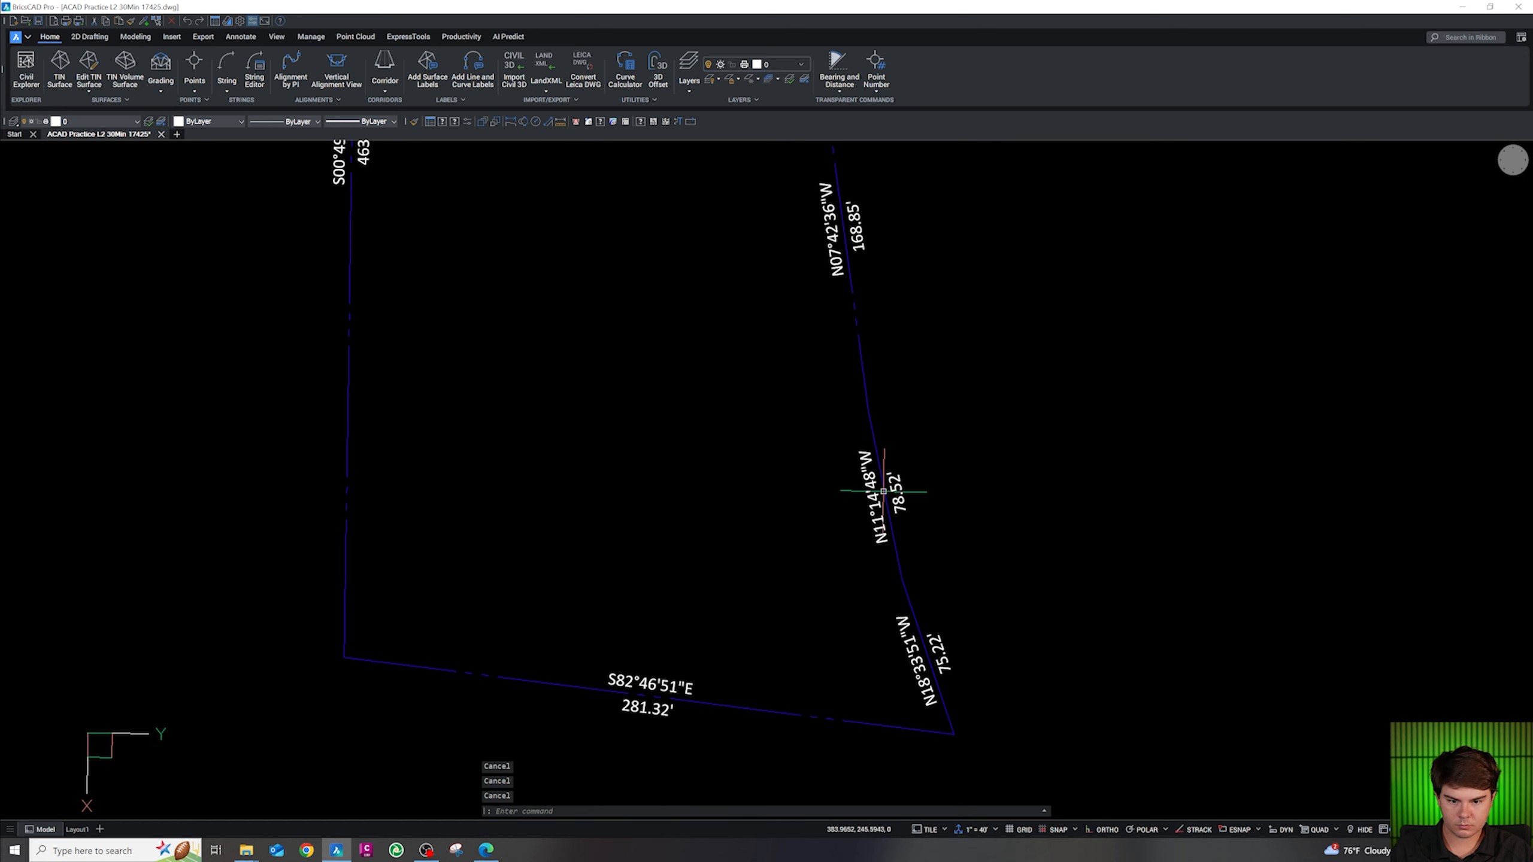
Select the 75.22' labels and start rotating them about the southeast line, then cancel
{"action": "key", "text": "shift"}
{"action": "key", "text": "shift"}
{"action": "key", "text": "shift"}
{"action": "key", "text": "shift"}
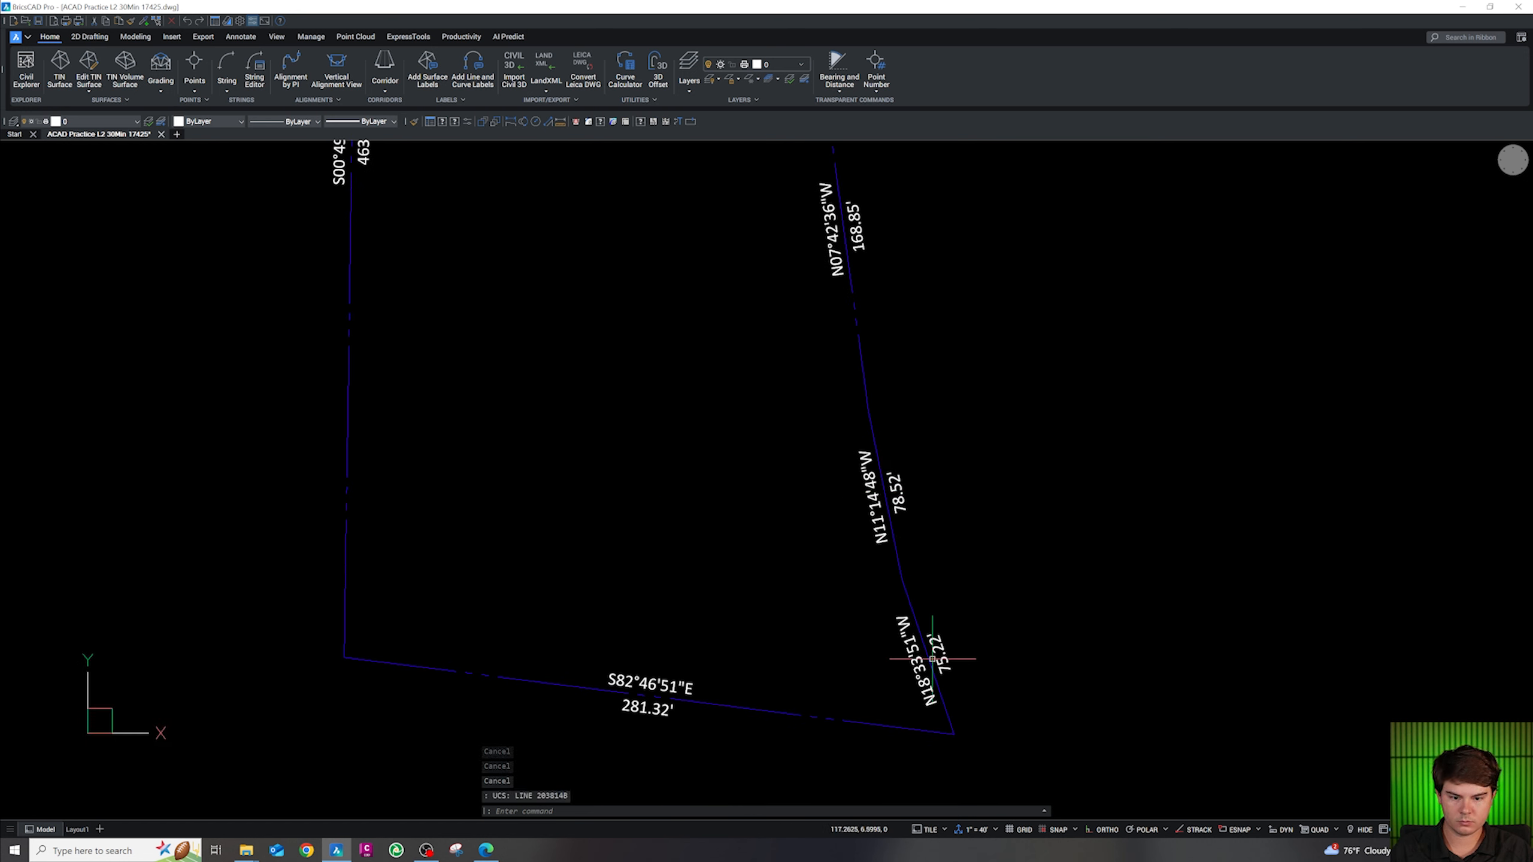
{"action": "key", "text": "shift"}
{"action": "key", "text": "shift"}
{"action": "left_click", "coordinate": [969, 681]}
{"action": "left_click", "coordinate": [943, 658]}
{"action": "type", "text": "ro"}
{"action": "key", "text": "Return"}
{"action": "scroll", "coordinate": [921, 659], "scroll_direction": "up", "scroll_amount": 3}
{"action": "right_click", "coordinate": [931, 659], "text": "shift"}
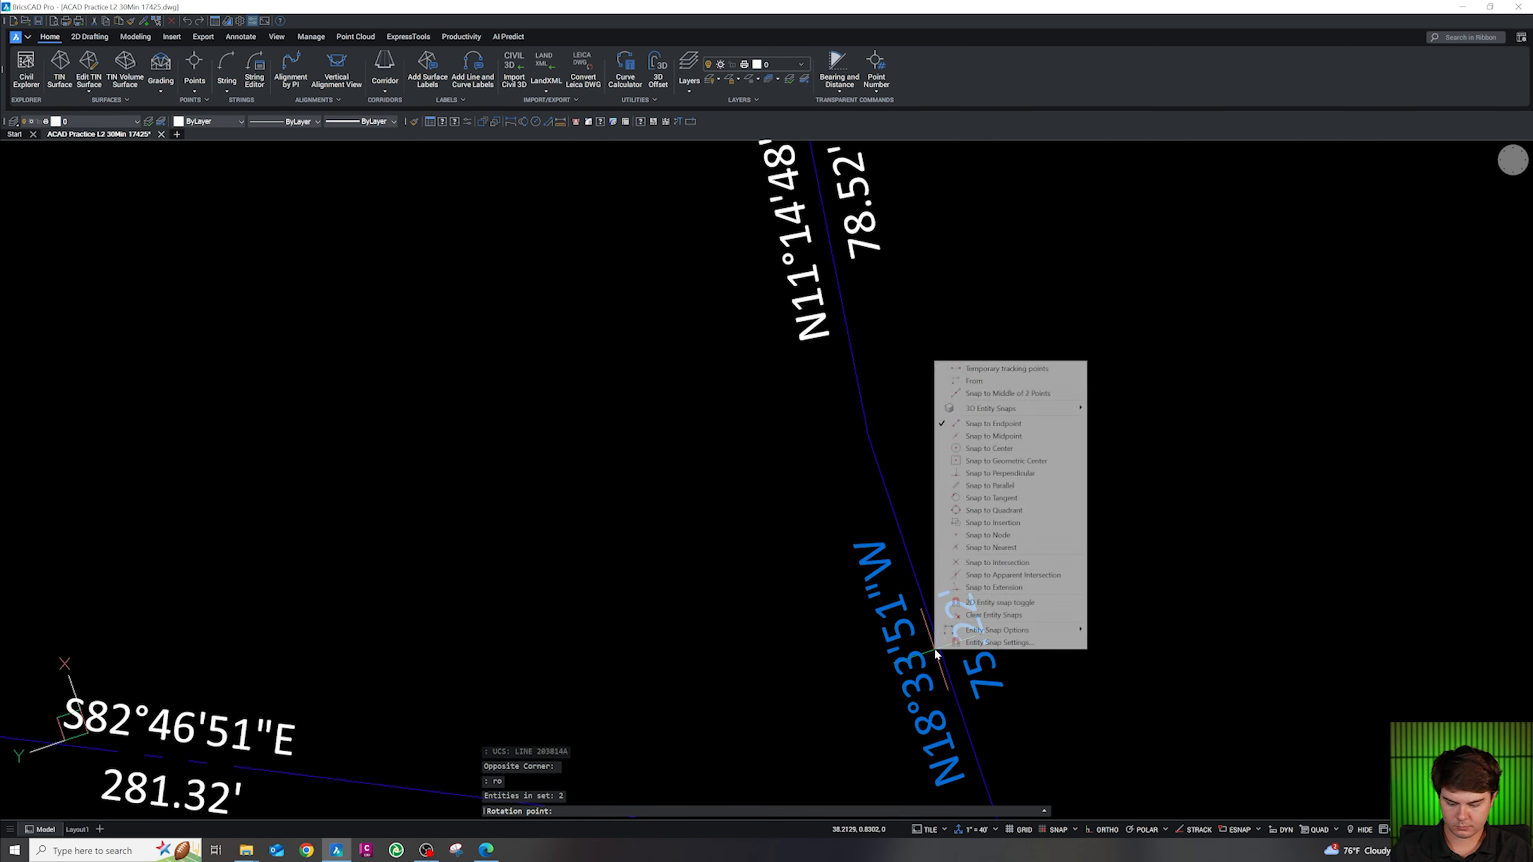
{"action": "left_click", "coordinate": [966, 610]}
{"action": "left_click", "coordinate": [938, 653]}
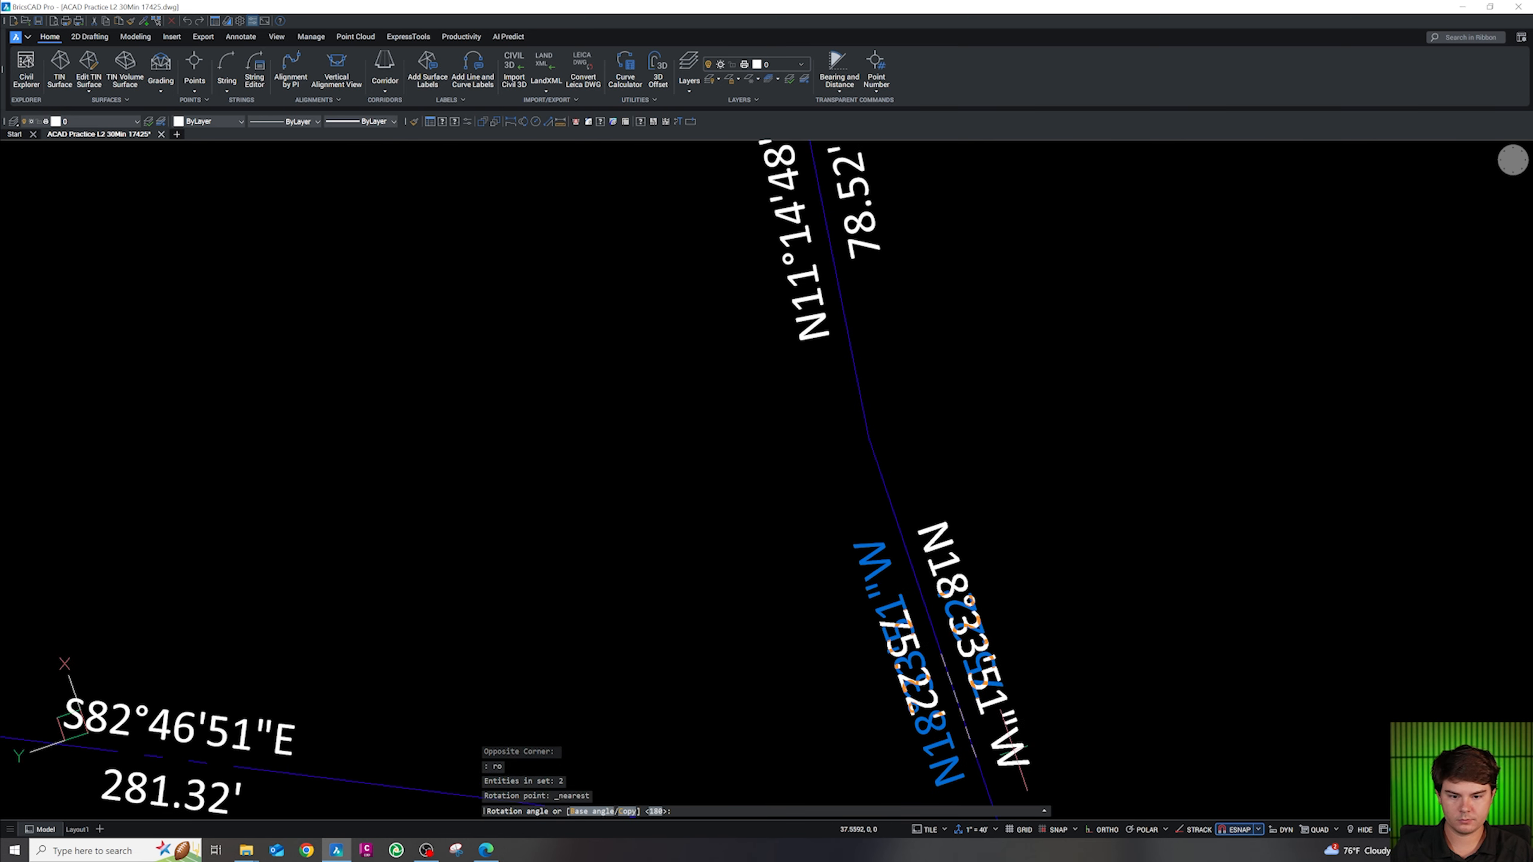
{"action": "key", "text": "Escape"}
{"action": "scroll", "coordinate": [938, 540], "scroll_direction": "down", "scroll_amount": 4}
Rotate the N11°14'48"W line's labels 180° so they read upright along it
{"action": "key", "text": "shift"}
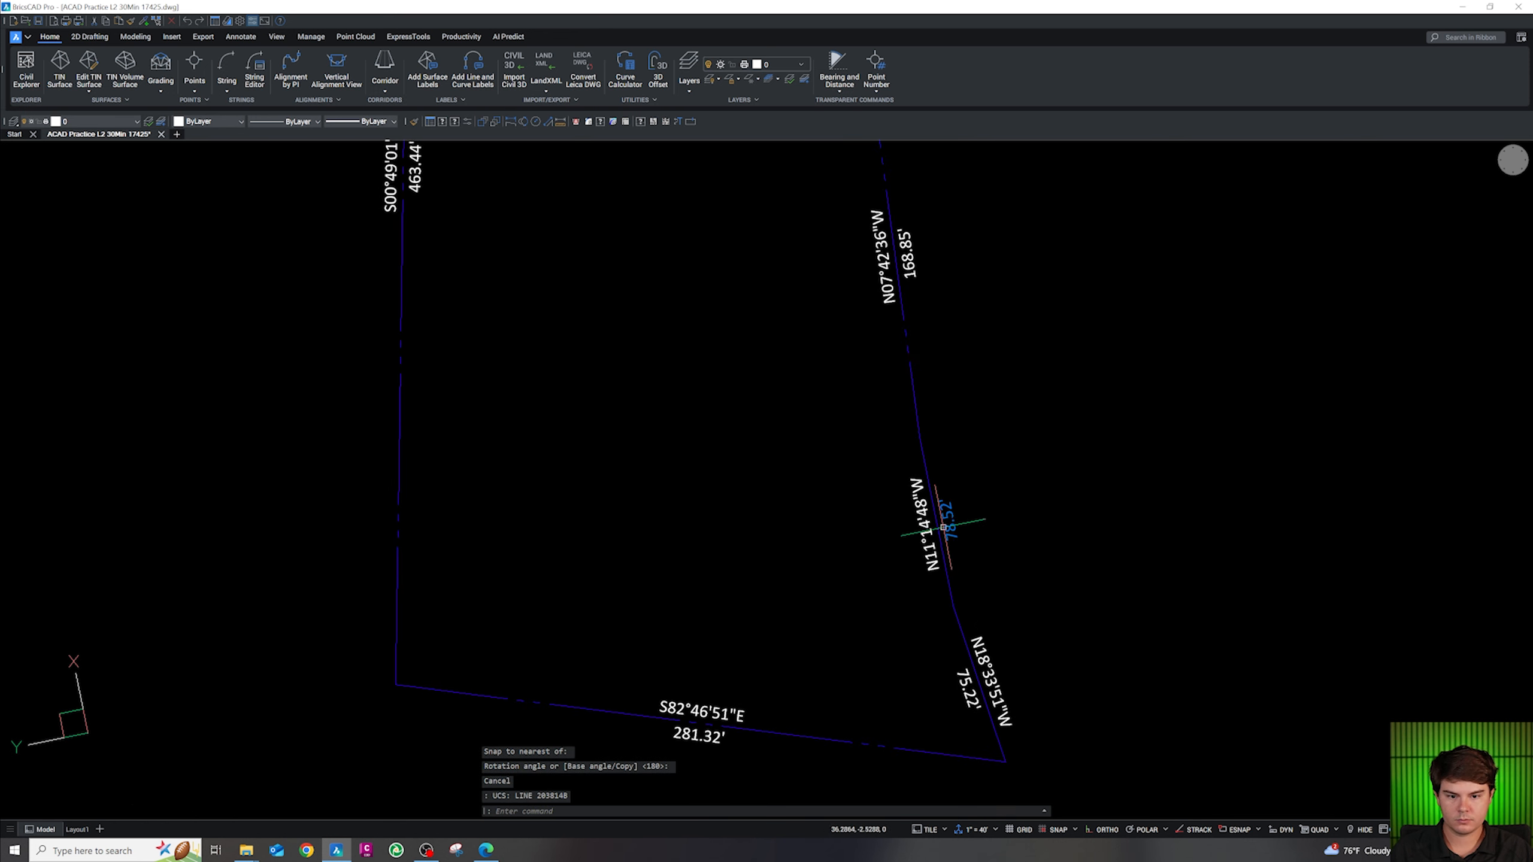
{"action": "type", "text": "ro"}
{"action": "key", "text": "Return"}
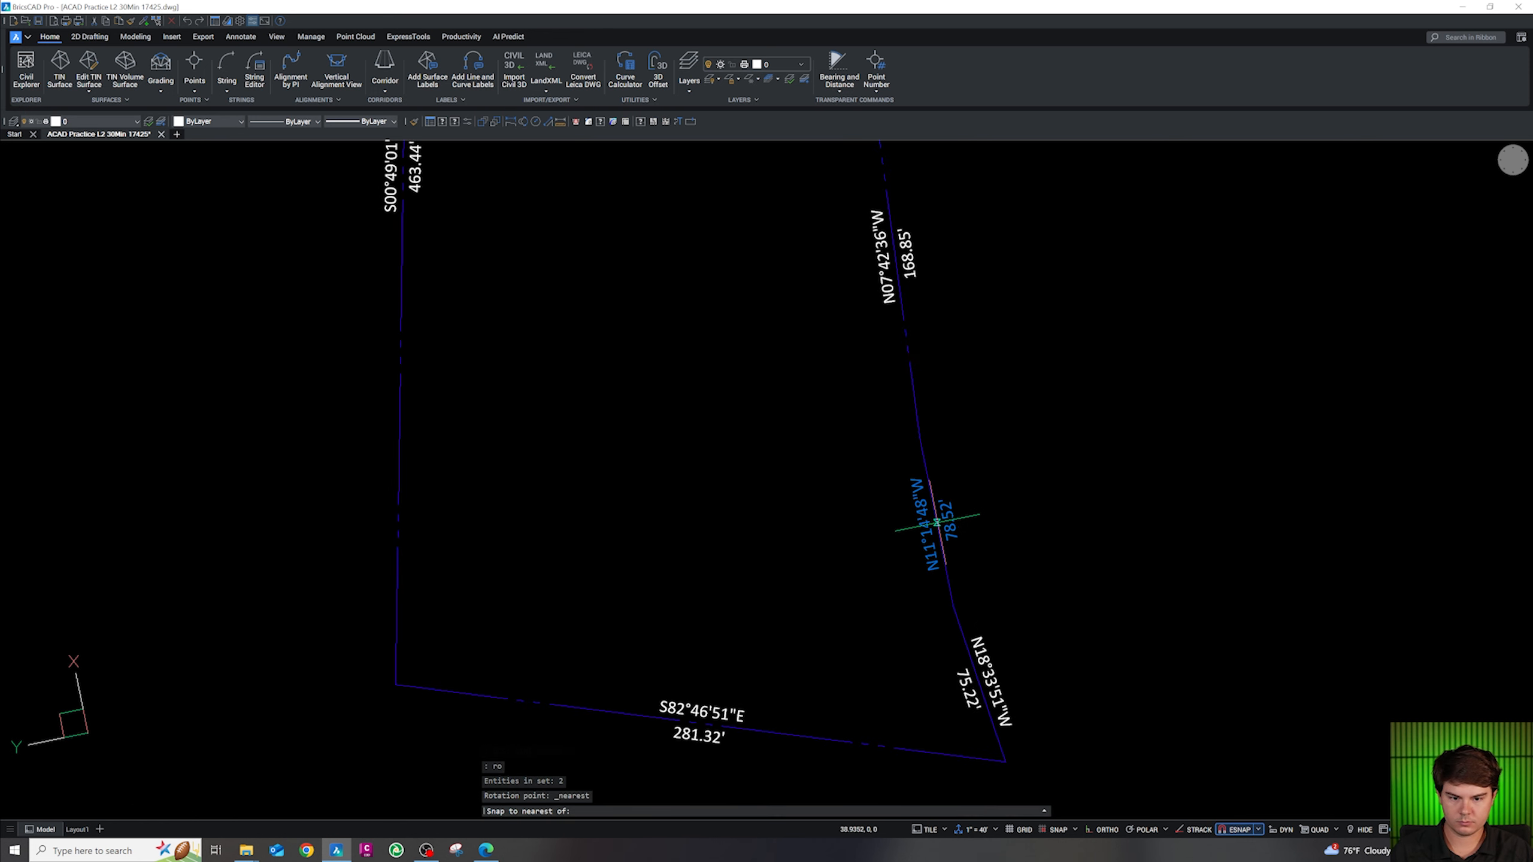
{"action": "left_click", "coordinate": [936, 523]}
{"action": "key", "text": "Return"}
{"action": "scroll", "coordinate": [941, 654], "scroll_direction": "down", "scroll_amount": 5}
{"action": "scroll", "coordinate": [884, 447], "scroll_direction": "up", "scroll_amount": 7}
{"action": "key", "text": "Escape"}
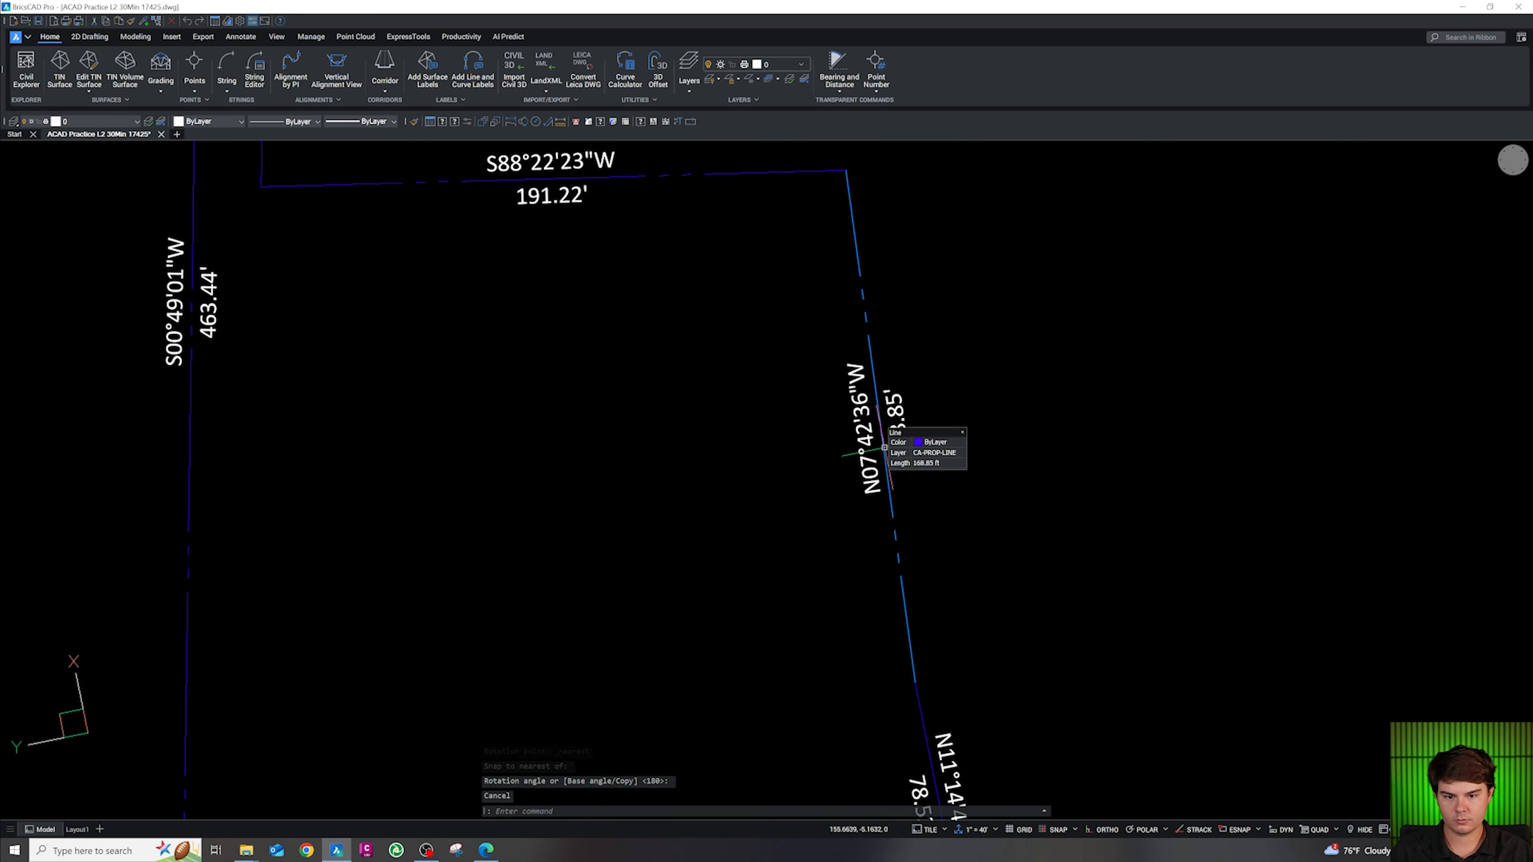
Select the N07°42'36"W labels and rotate them about a Nearest point on that line
{"action": "left_click", "coordinate": [884, 448]}
{"action": "left_click", "coordinate": [860, 435]}
{"action": "type", "text": "ro"}
{"action": "key", "text": "Return"}
{"action": "right_click", "coordinate": [881, 440], "text": "shift"}
{"action": "key", "text": "r"}
{"action": "left_click", "coordinate": [879, 417]}
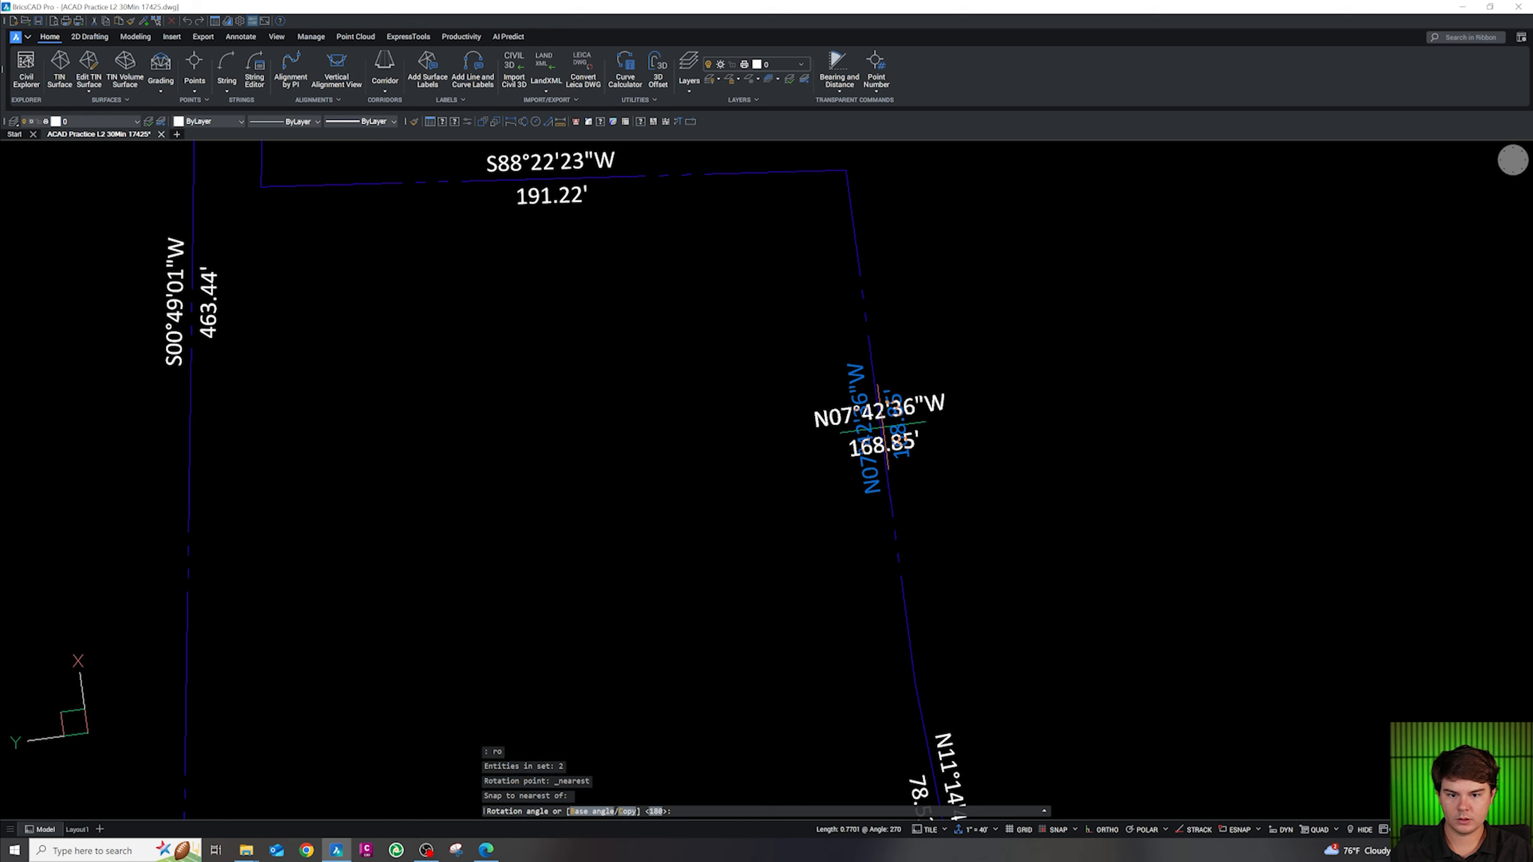
{"action": "key", "text": "Escape"}
{"action": "scroll", "coordinate": [866, 449], "scroll_direction": "down", "scroll_amount": 5}
{"action": "key", "text": "Escape"}
{"action": "key", "text": "Escape"}
{"action": "key", "text": "Escape"}
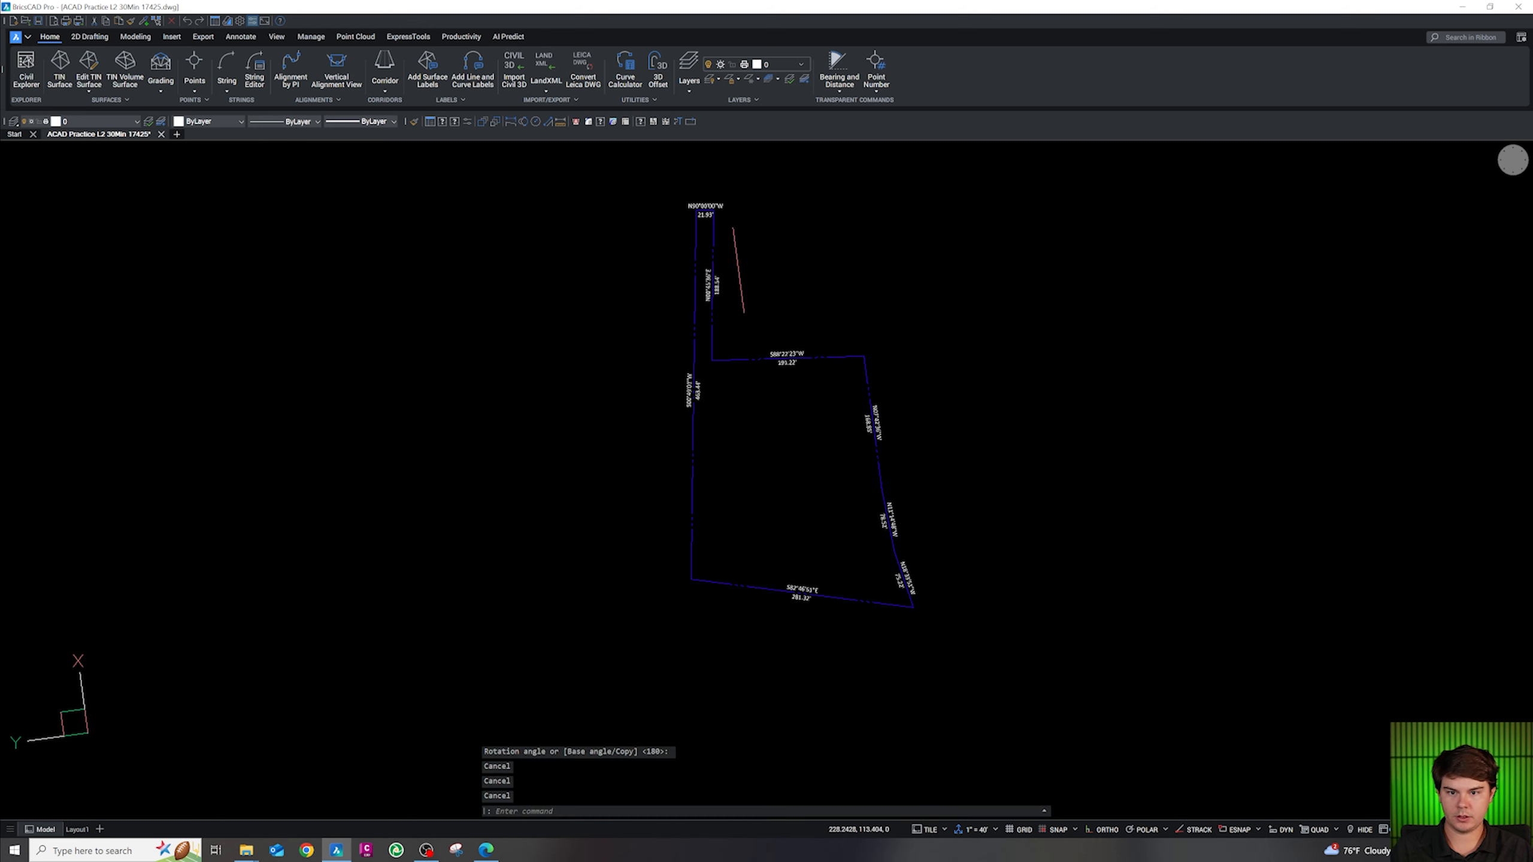
{"action": "scroll", "coordinate": [682, 178], "scroll_direction": "up", "scroll_amount": 6}
Draw a radius-2 circle centred on the top strip's top-left corner endpoint
{"action": "type", "text": "c"}
{"action": "key", "text": "Return"}
{"action": "right_click", "coordinate": [754, 356], "text": "shift"}
{"action": "key", "text": "e"}
{"action": "left_click", "coordinate": [776, 366]}
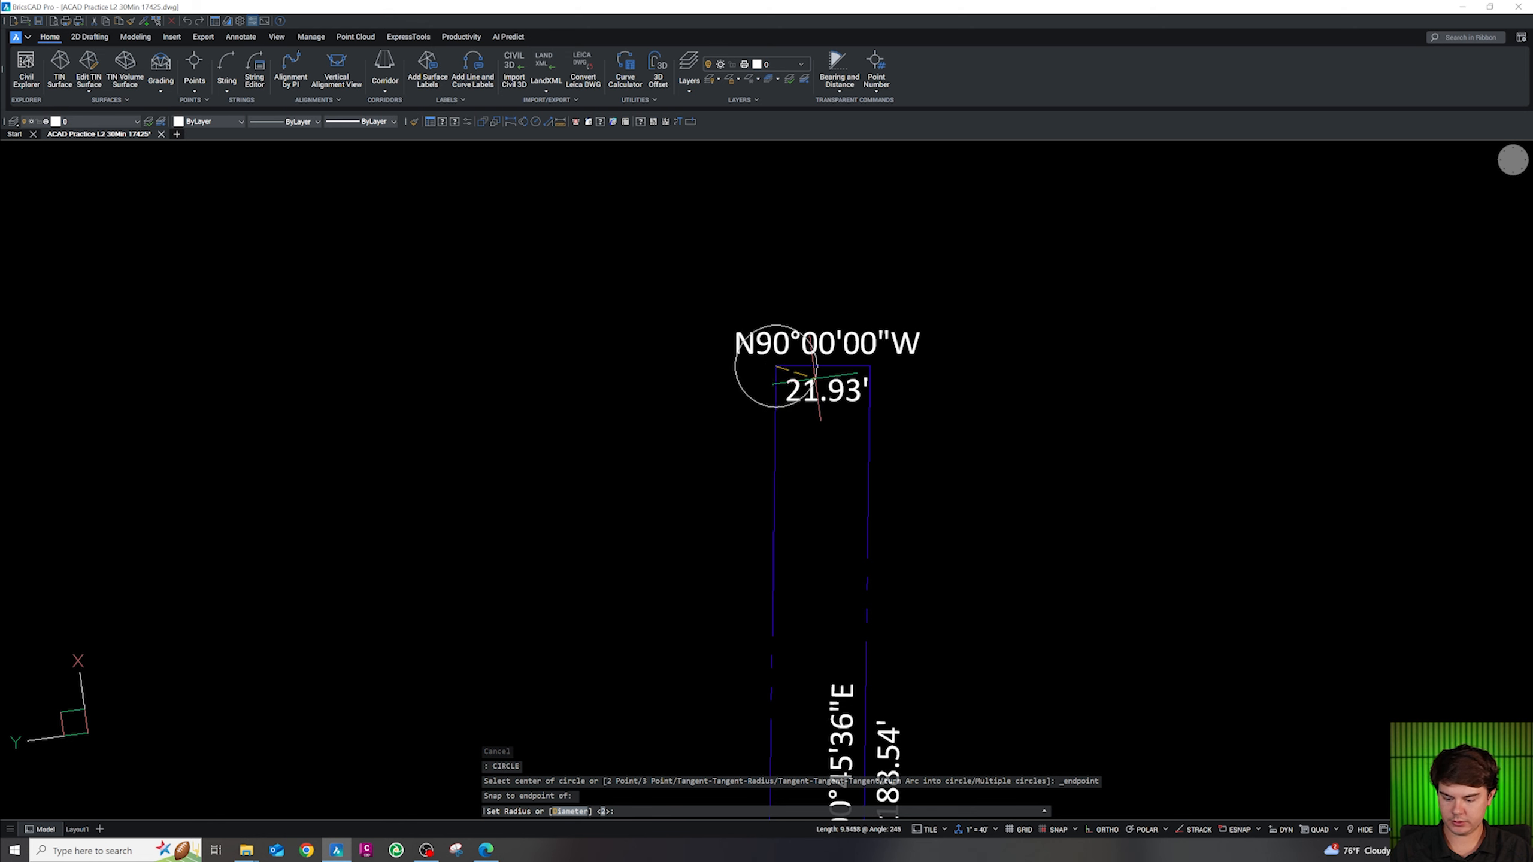
{"action": "key", "text": "Return"}
{"action": "key", "text": "Escape"}
Copy the corner circle to the top-right corner using Endpoint snaps
{"action": "scroll", "coordinate": [790, 366], "scroll_direction": "up", "scroll_amount": 3}
{"action": "left_click", "coordinate": [773, 374]}
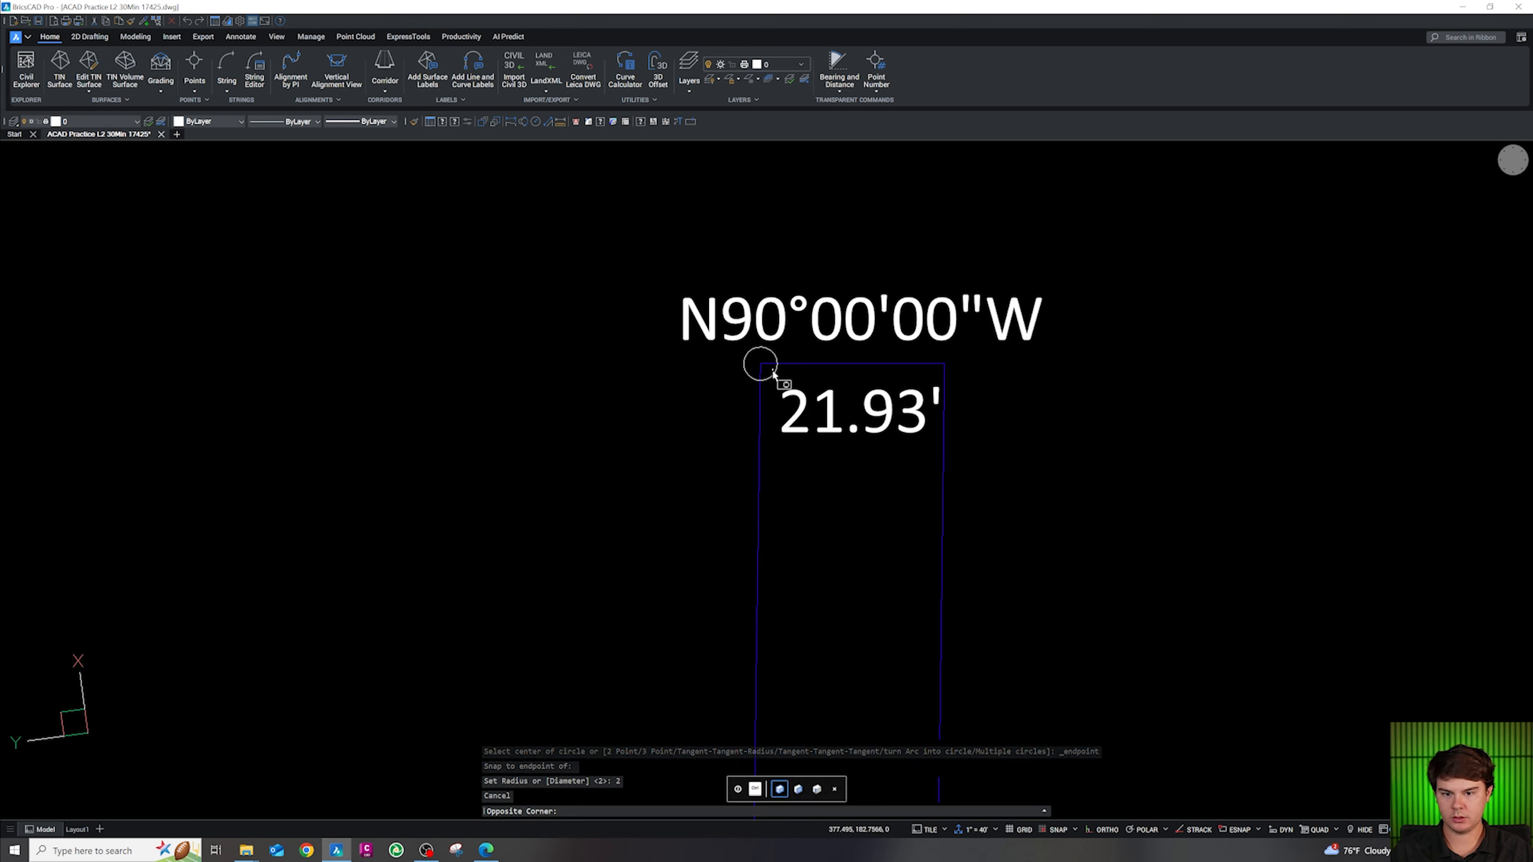
{"action": "left_click", "coordinate": [771, 377]}
{"action": "type", "text": "co"}
{"action": "key", "text": "Return"}
{"action": "right_click", "coordinate": [785, 371], "text": "shift"}
{"action": "key", "text": "e"}
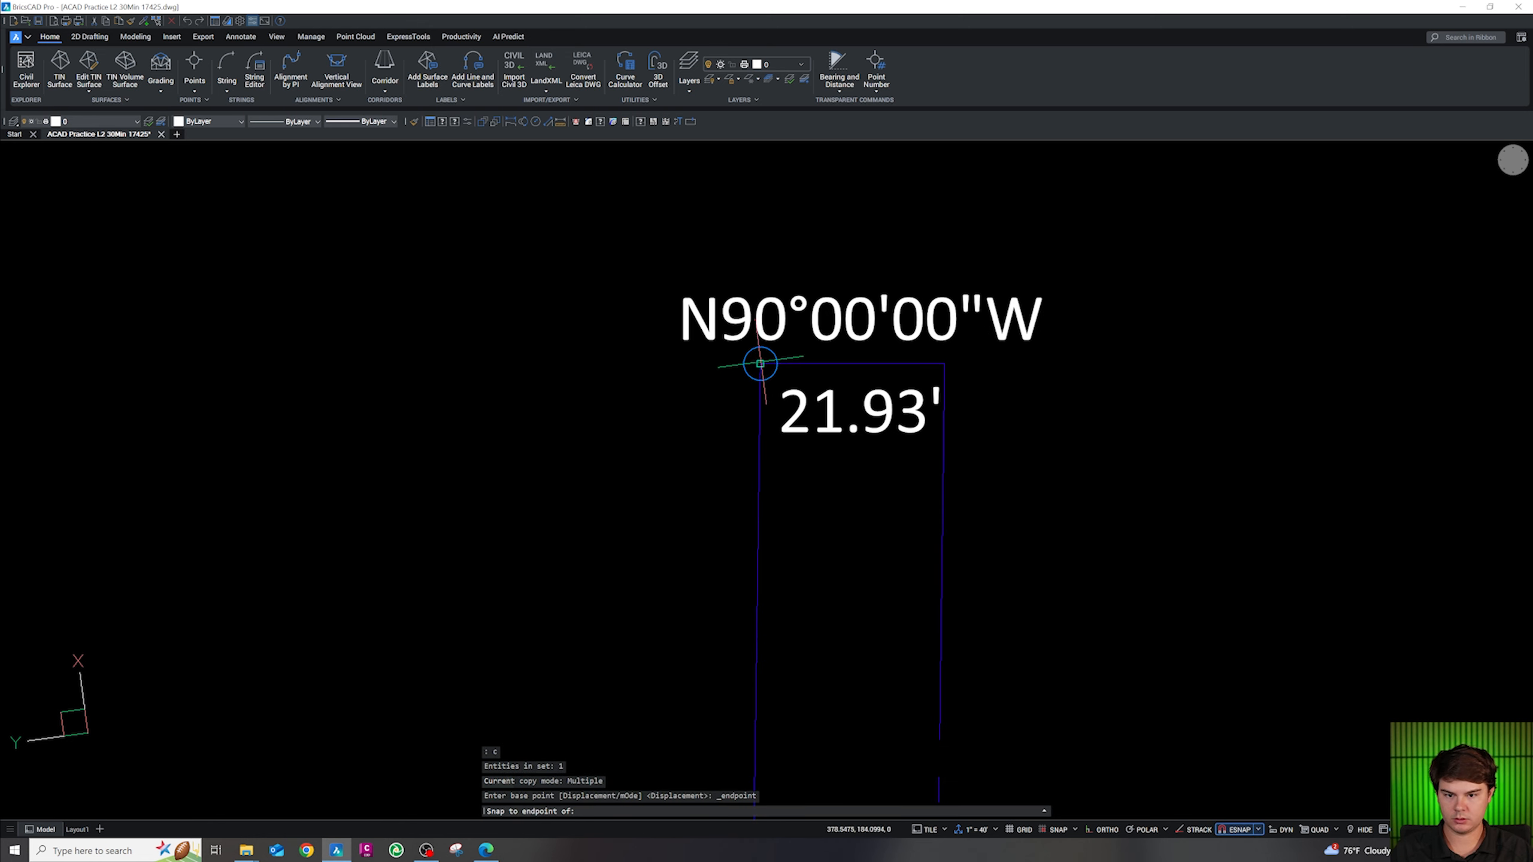
{"action": "left_click", "coordinate": [760, 368]}
{"action": "right_click", "coordinate": [915, 368], "text": "shift"}
{"action": "key", "text": "e"}
{"action": "left_click", "coordinate": [943, 364]}
Place circle copies at the lower-right corner and the next vertex up
{"action": "scroll", "coordinate": [784, 363], "scroll_direction": "down", "scroll_amount": 6}
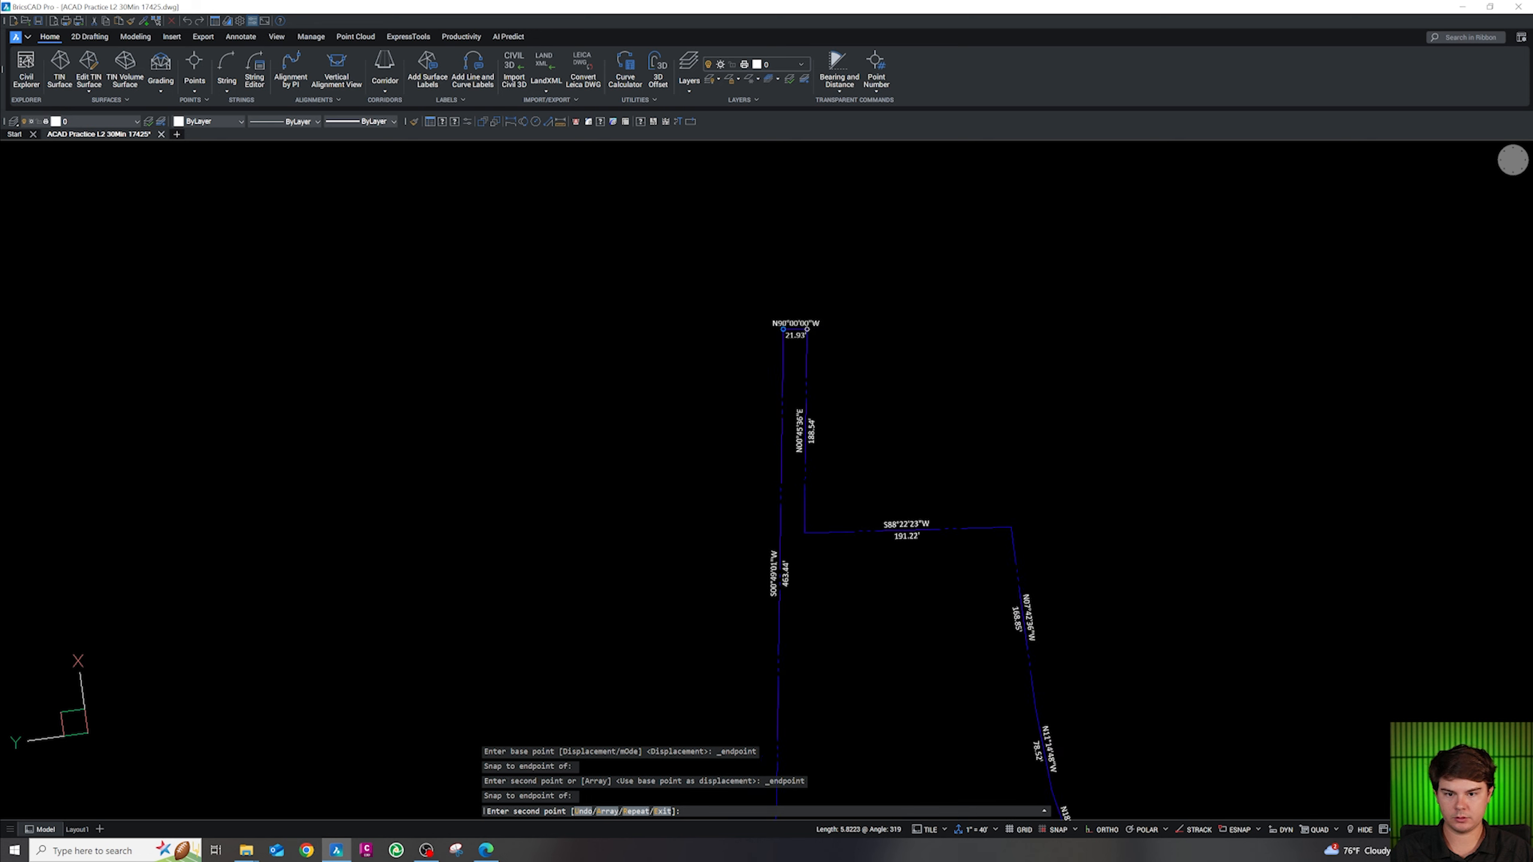
{"action": "scroll", "coordinate": [761, 629], "scroll_direction": "up", "scroll_amount": 2}
{"action": "right_click", "coordinate": [760, 626], "text": "shift"}
{"action": "key", "text": "e"}
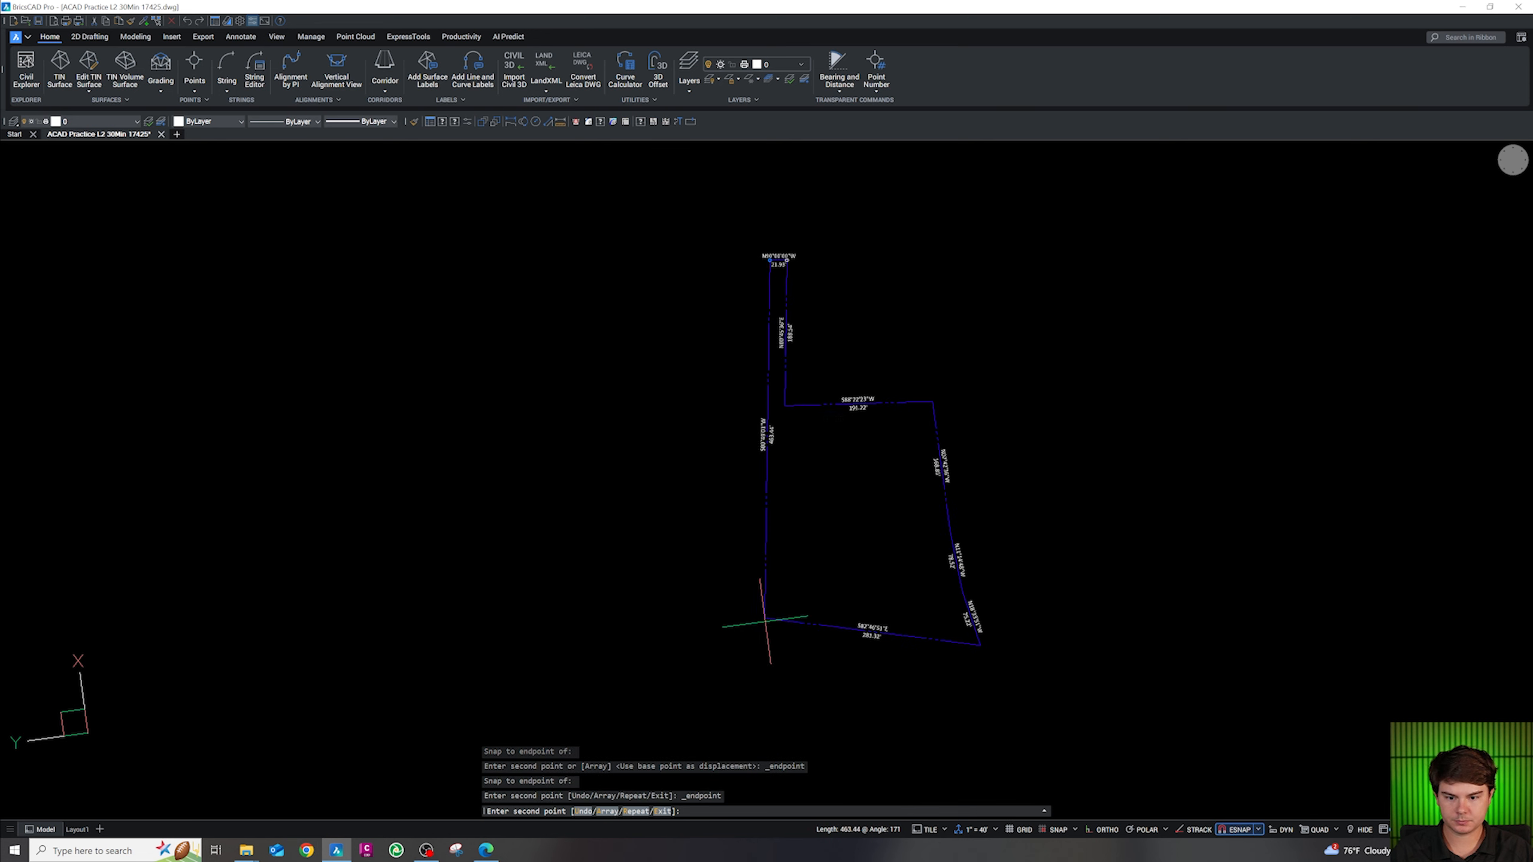
{"action": "left_click", "coordinate": [980, 645]}
{"action": "right_click", "coordinate": [974, 608], "text": "shift"}
{"action": "key", "text": "e"}
{"action": "left_click", "coordinate": [963, 590]}
Add circle copies at the east-side vertex, northeast corner and the S88°22'23"W line's west end
{"action": "right_click", "coordinate": [954, 512], "text": "shift"}
{"action": "key", "text": "e"}
{"action": "left_click", "coordinate": [944, 512]}
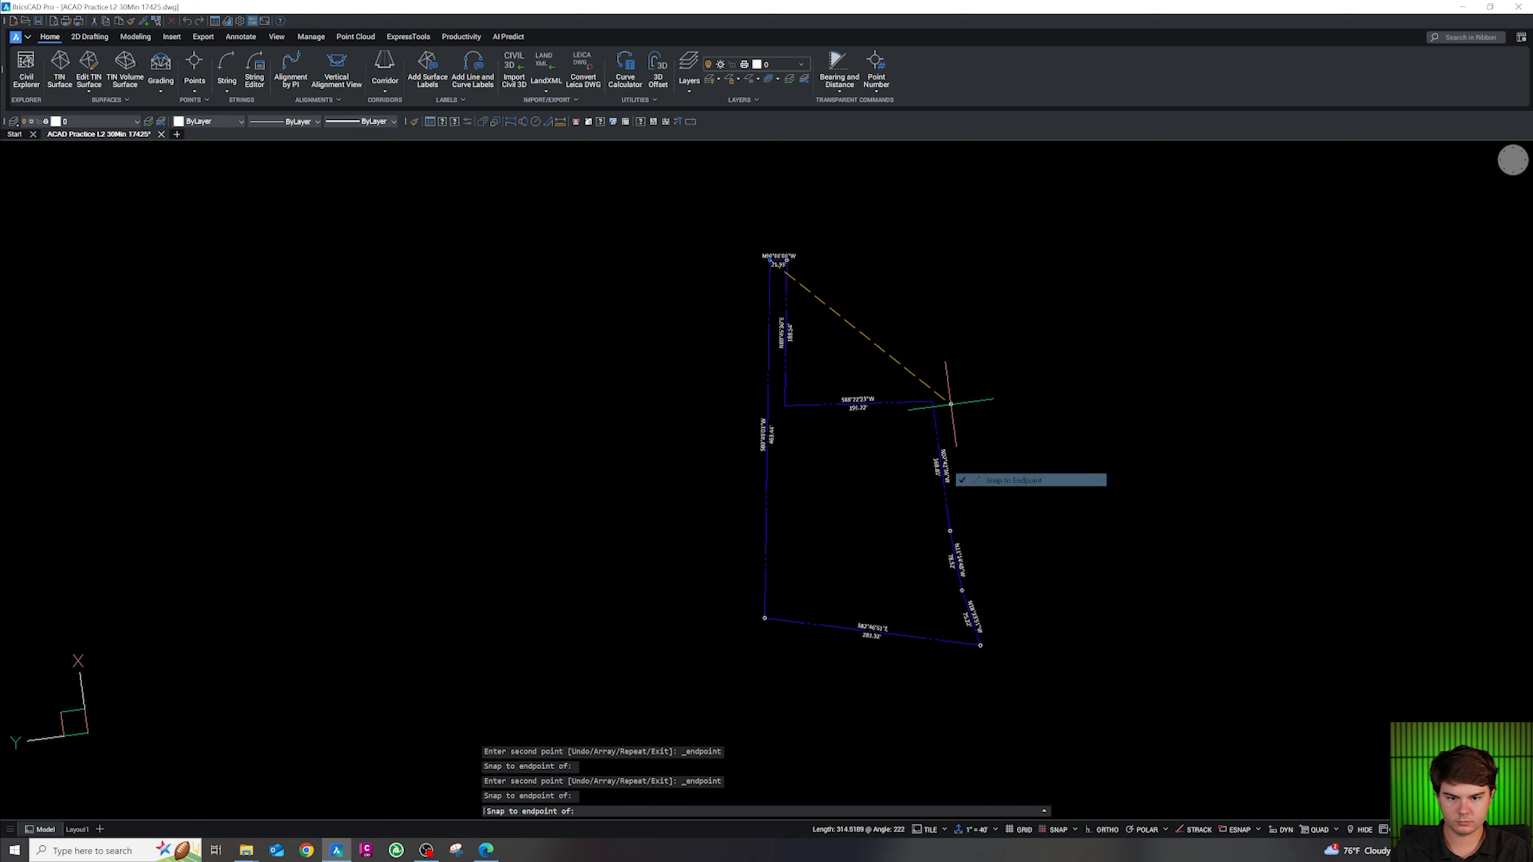
{"action": "right_click", "coordinate": [933, 401], "text": "shift"}
{"action": "key", "text": "e"}
{"action": "left_click", "coordinate": [933, 401]}
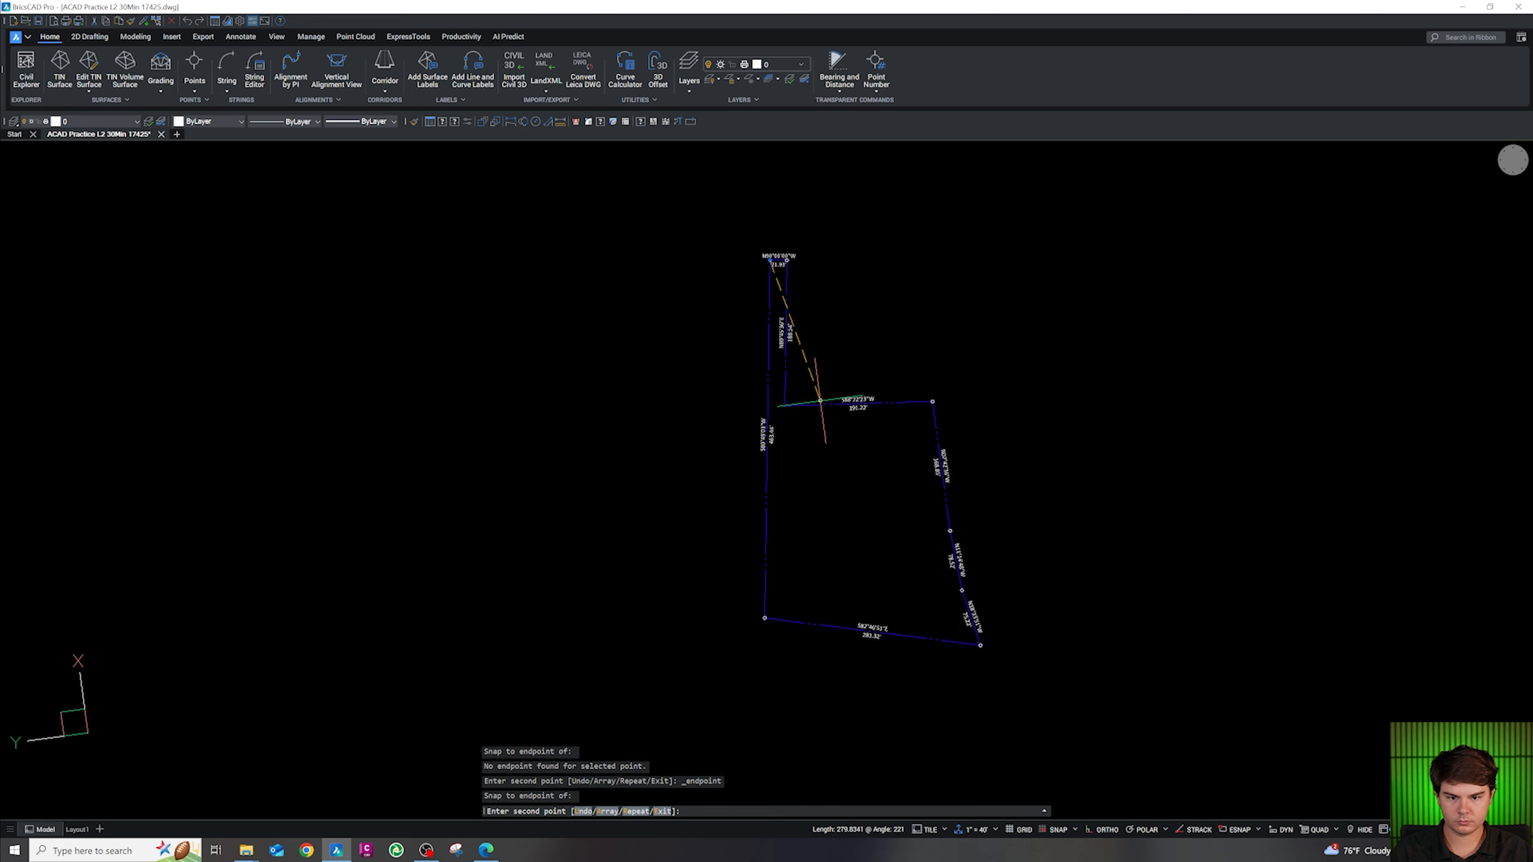
{"action": "left_click", "coordinate": [784, 403]}
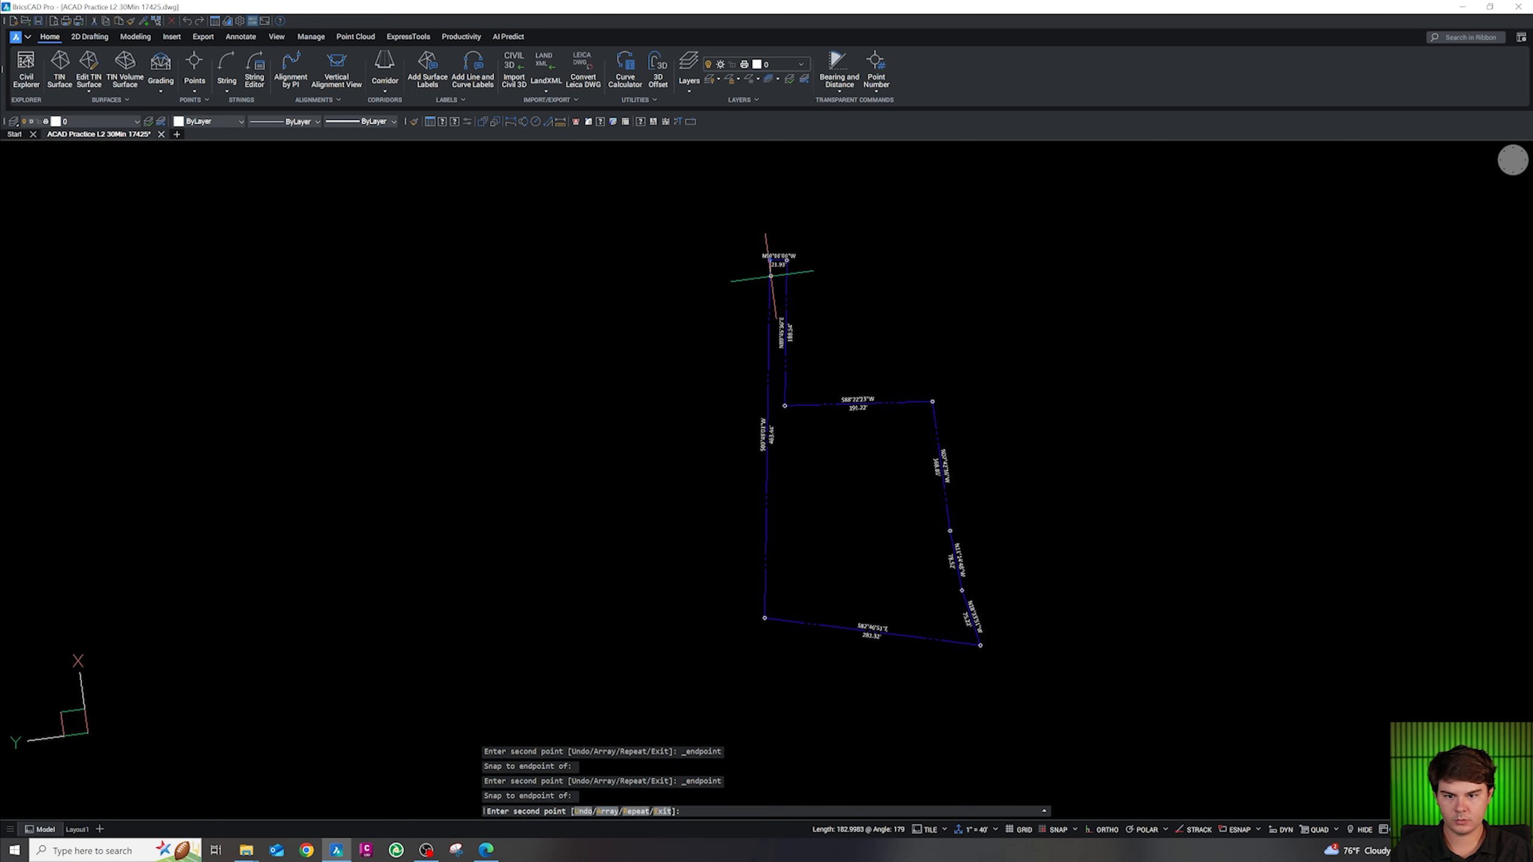
{"action": "key", "text": "Escape"}
{"action": "scroll", "coordinate": [790, 248], "scroll_direction": "up", "scroll_amount": 6}
{"action": "left_click", "coordinate": [803, 302]}
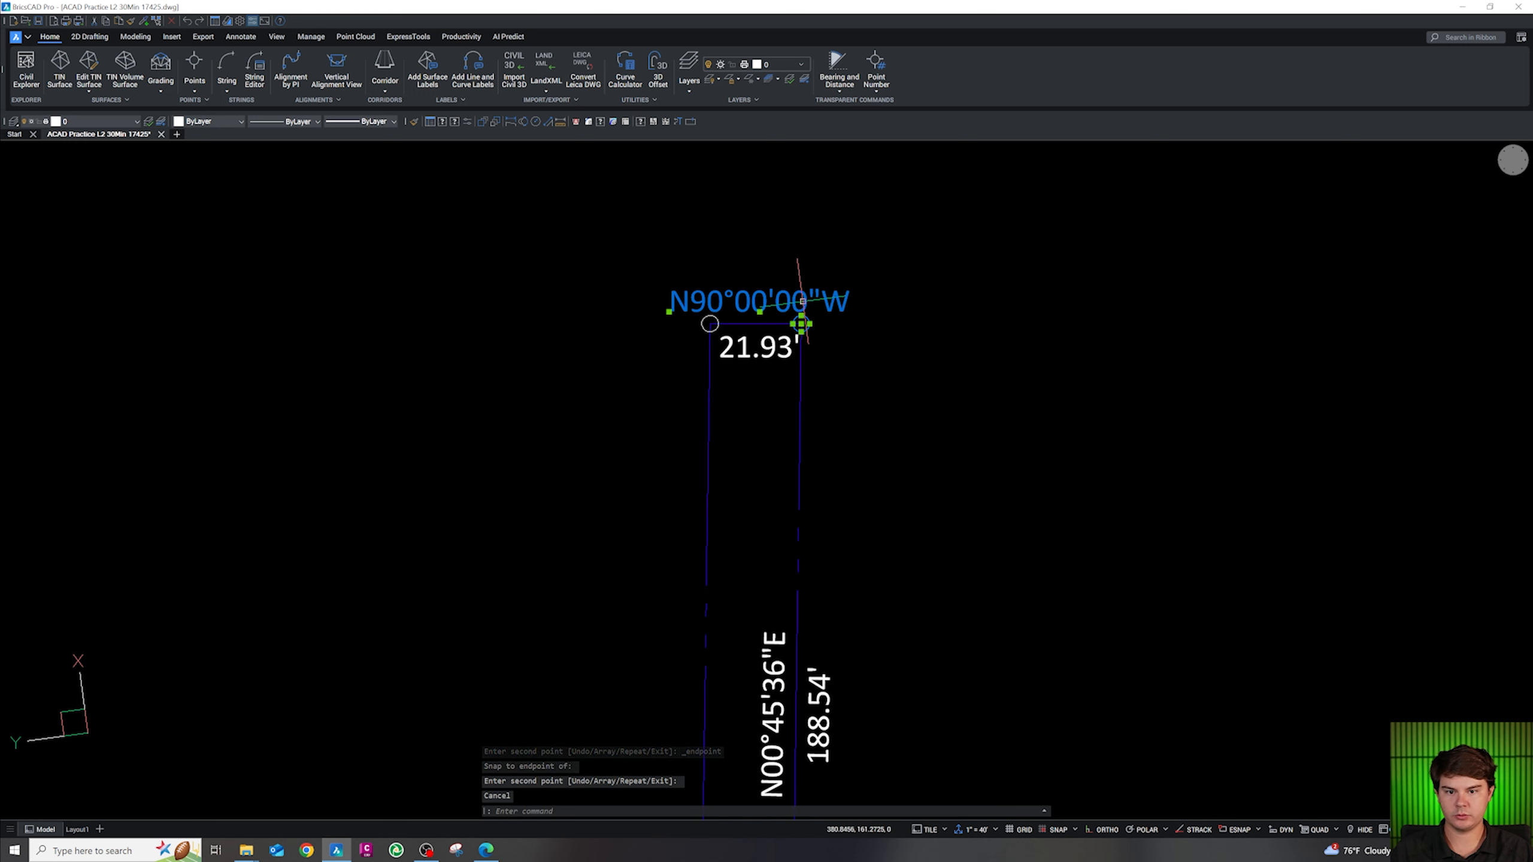
Select all objects similar to the N90°00'00"W label and move them to layer CS-ANN1-METE
{"action": "type", "text": "SELECT"}
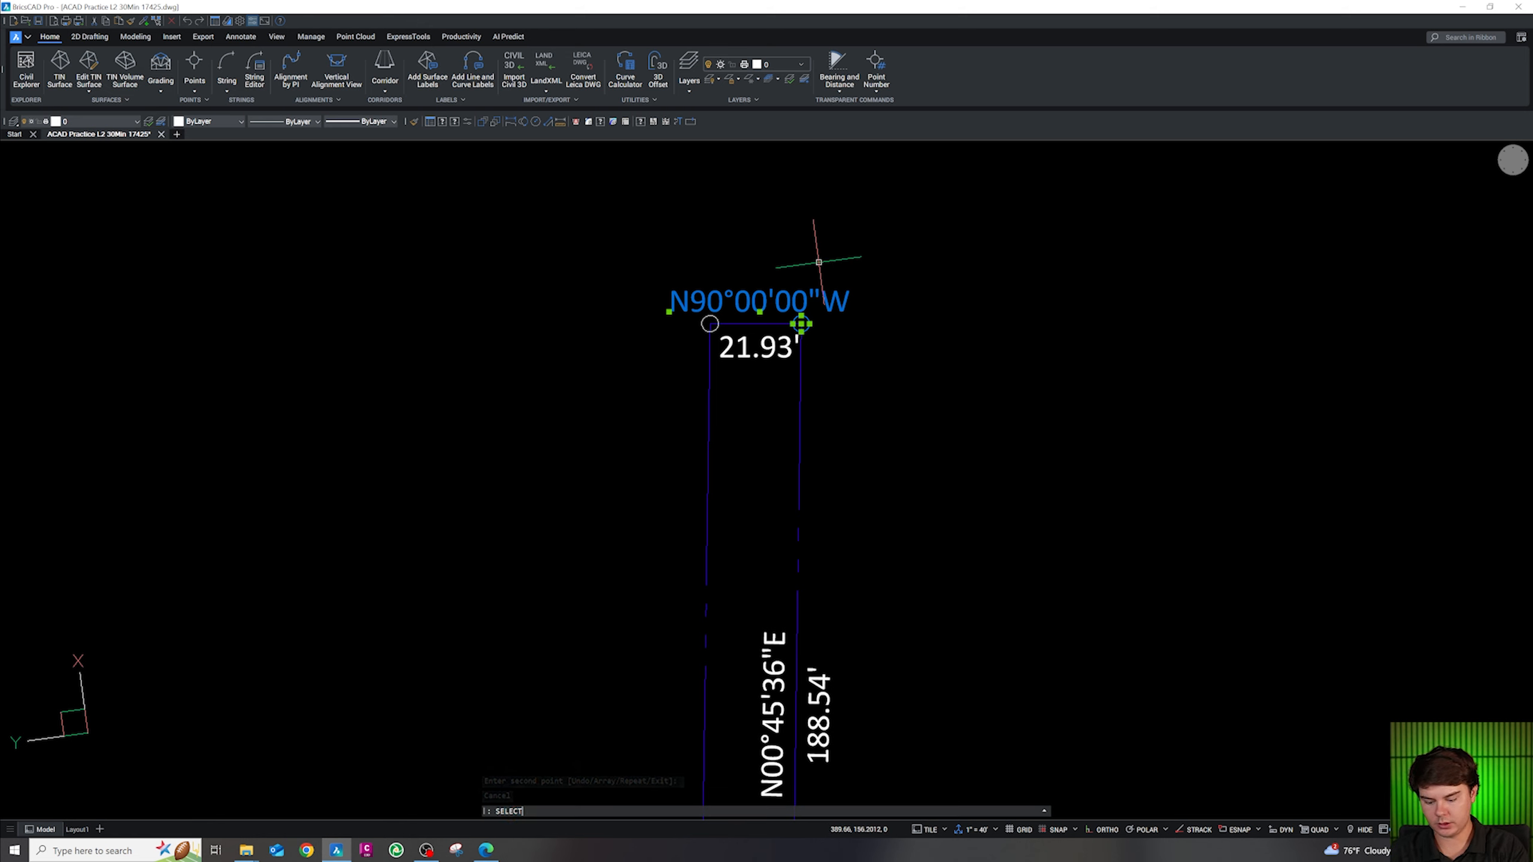
{"action": "type", "text": "SIM"}
{"action": "key", "text": "Return"}
{"action": "left_click", "coordinate": [96, 121]}
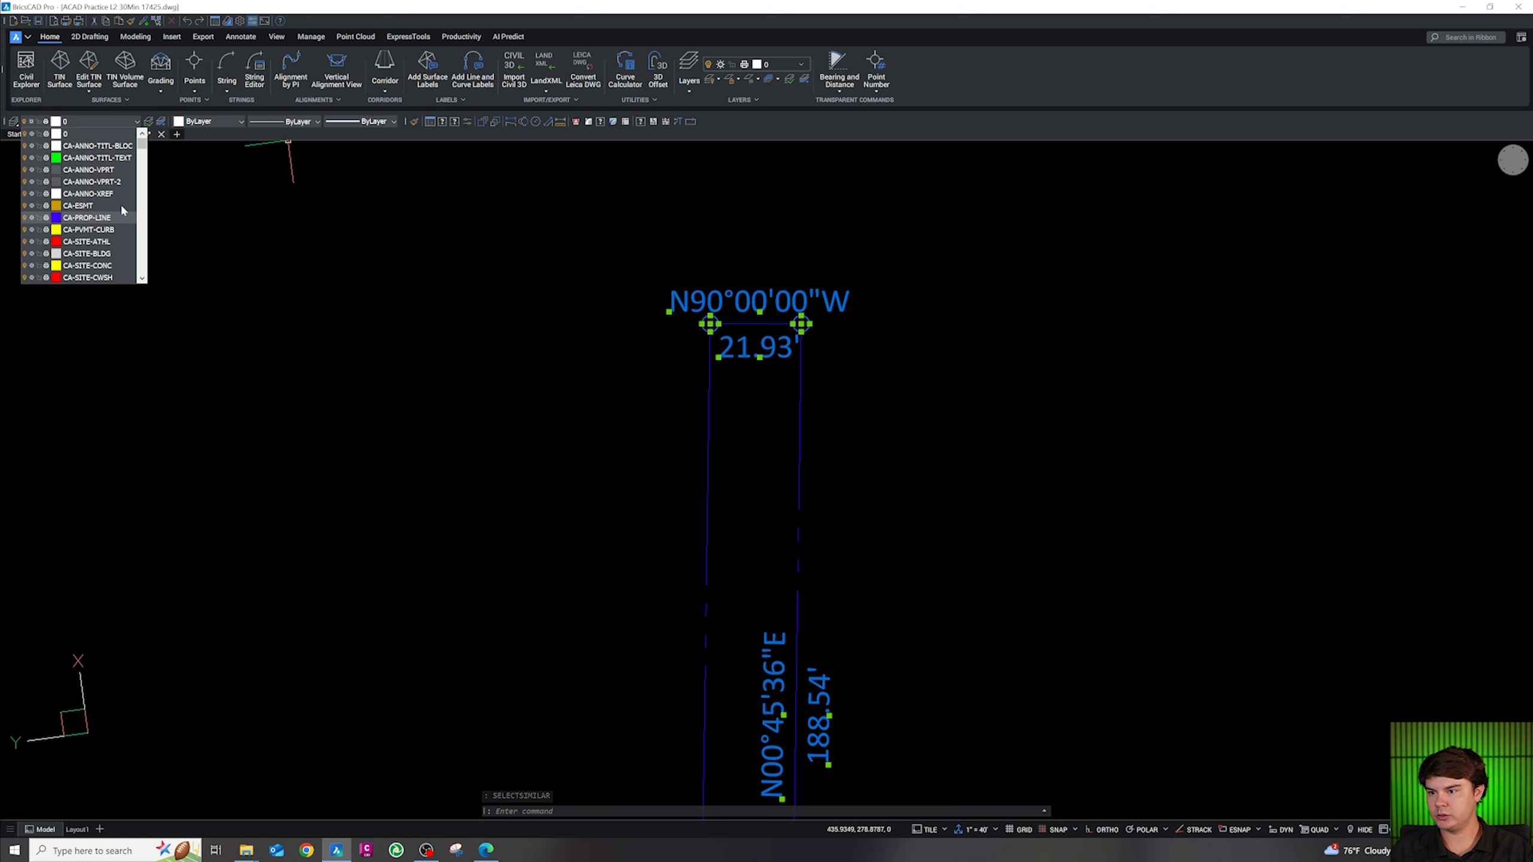
{"action": "scroll", "coordinate": [123, 199], "scroll_direction": "down", "scroll_amount": 6}
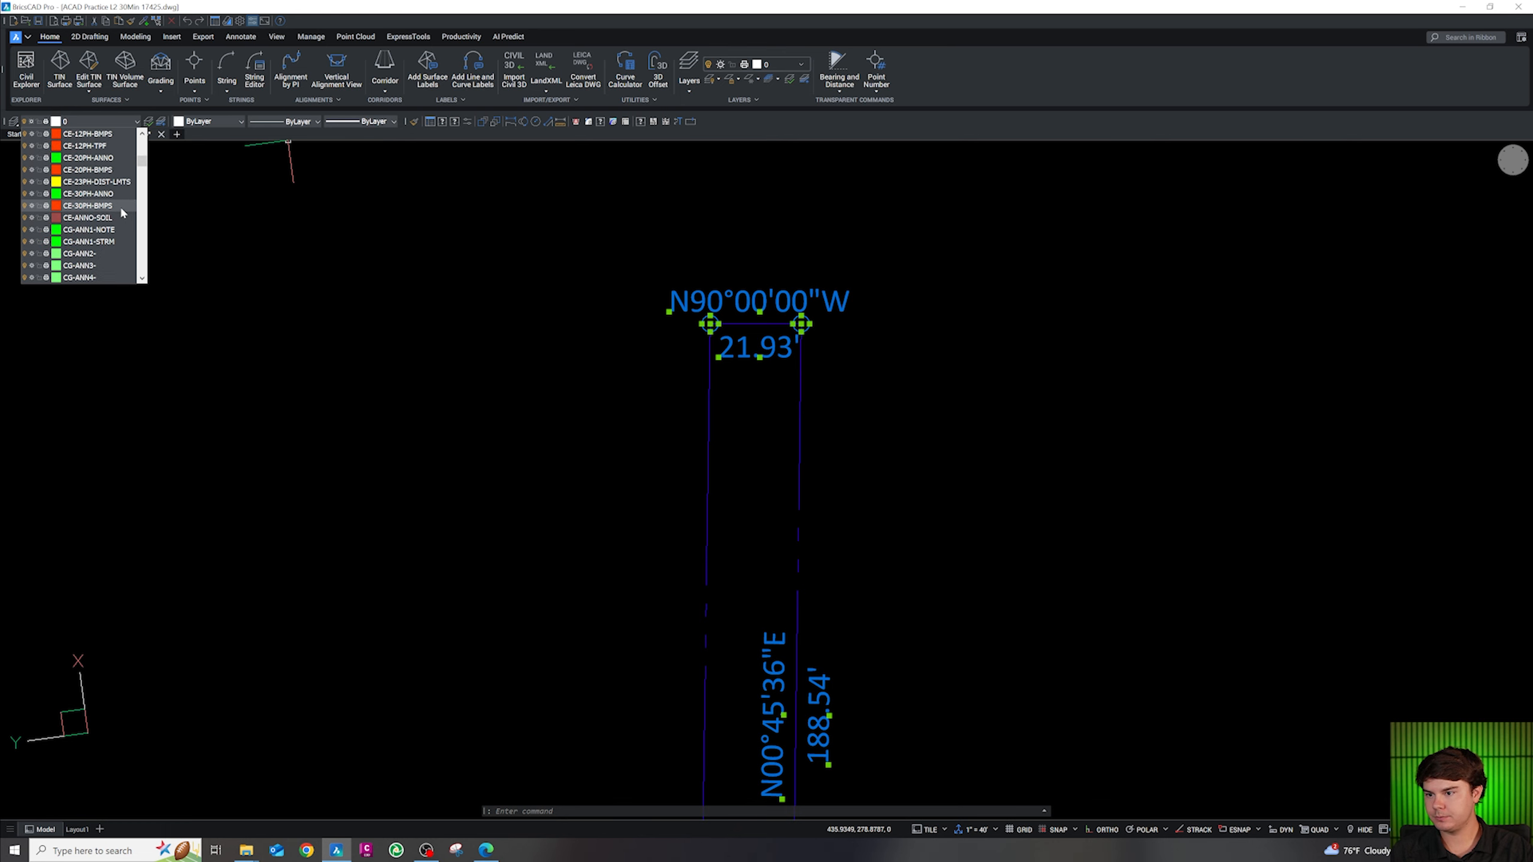
{"action": "scroll", "coordinate": [121, 211], "scroll_direction": "down", "scroll_amount": 6}
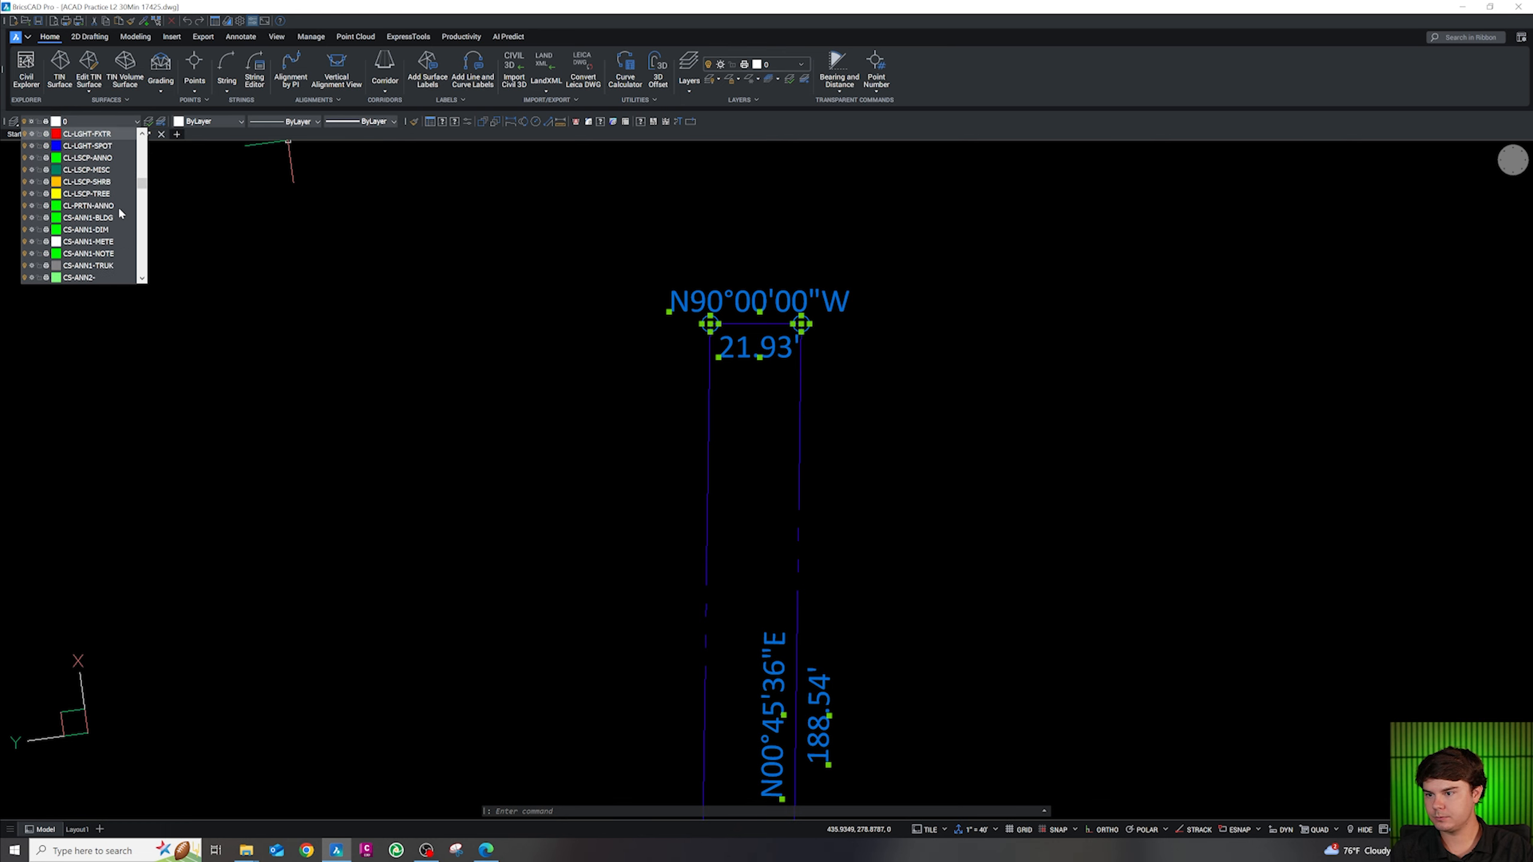
{"action": "left_click", "coordinate": [106, 208]}
{"action": "key", "text": "Escape"}
{"action": "scroll", "coordinate": [700, 293], "scroll_direction": "down", "scroll_amount": 5}
{"action": "key", "text": "Escape"}
{"action": "key", "text": "Escape"}
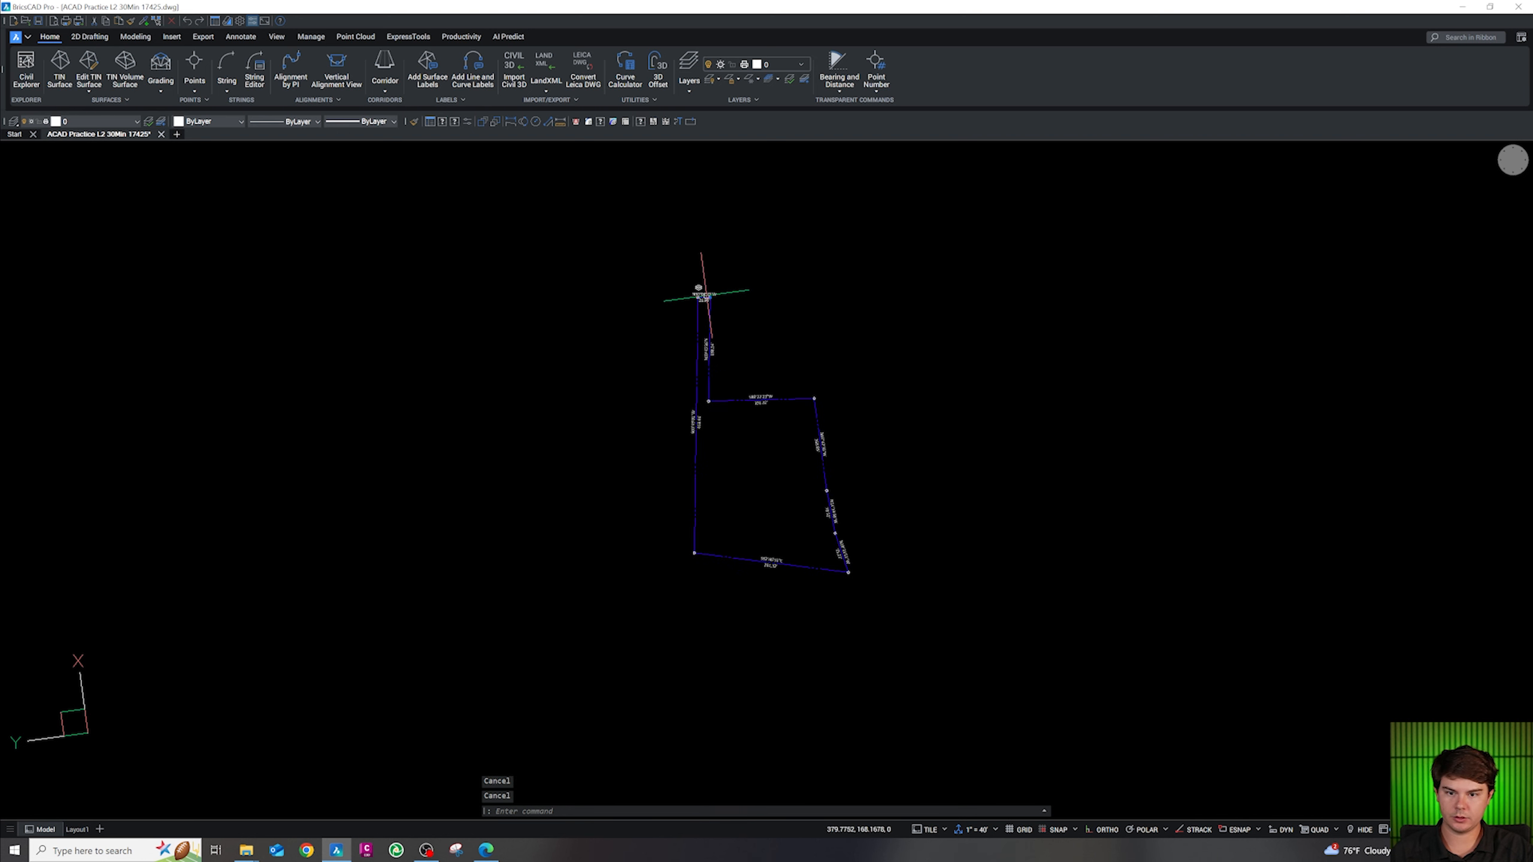
{"action": "left_click", "coordinate": [706, 295]}
Offset the N07° and N11° east boundary segments 5 feet inward
{"action": "key", "text": "Escape"}
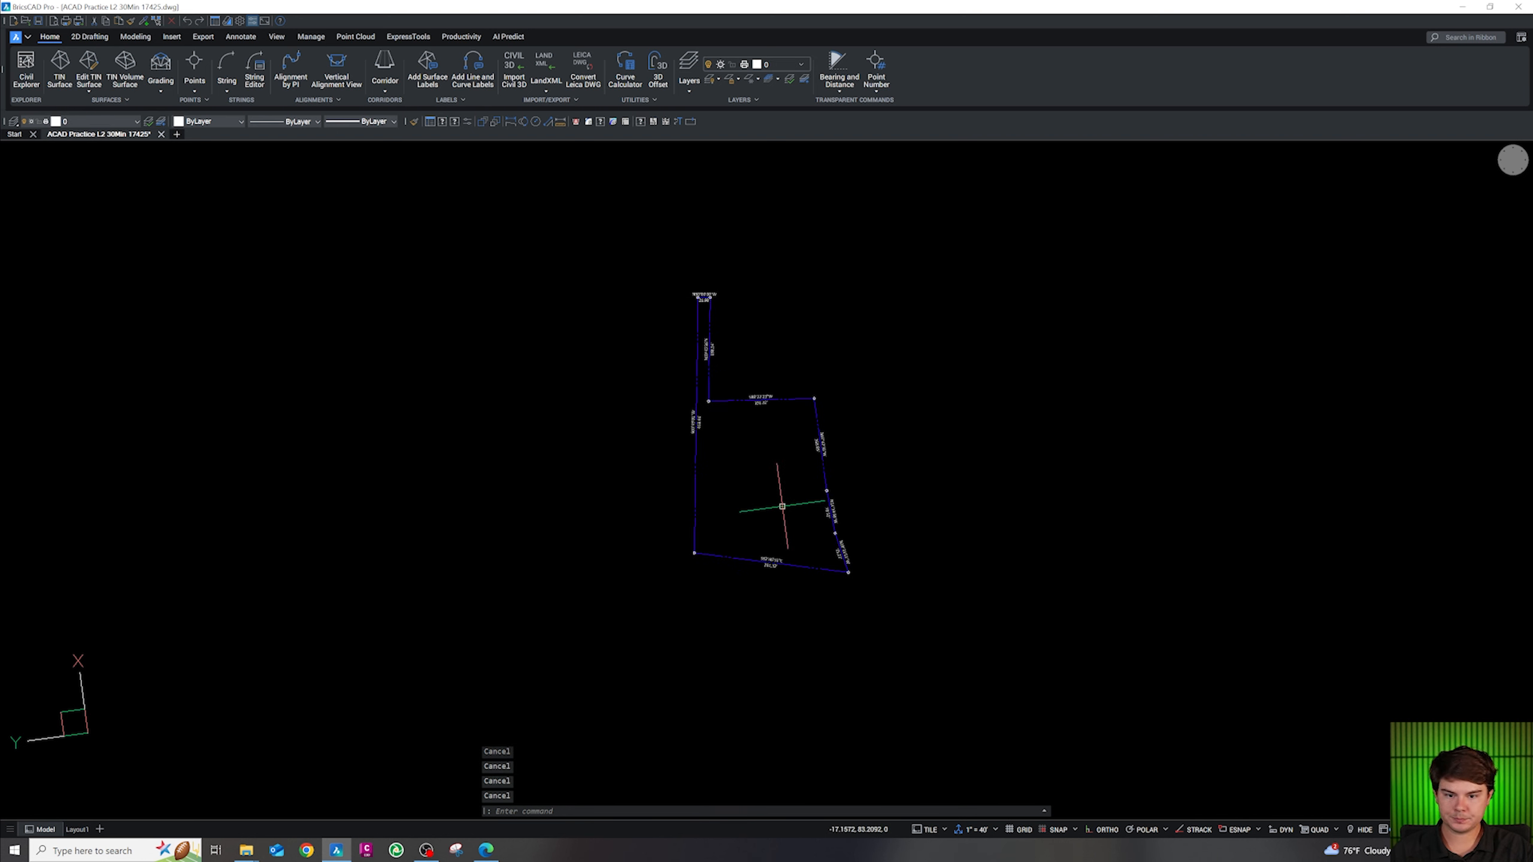
{"action": "scroll", "coordinate": [831, 487], "scroll_direction": "up", "scroll_amount": 5}
{"action": "left_click", "coordinate": [845, 448]}
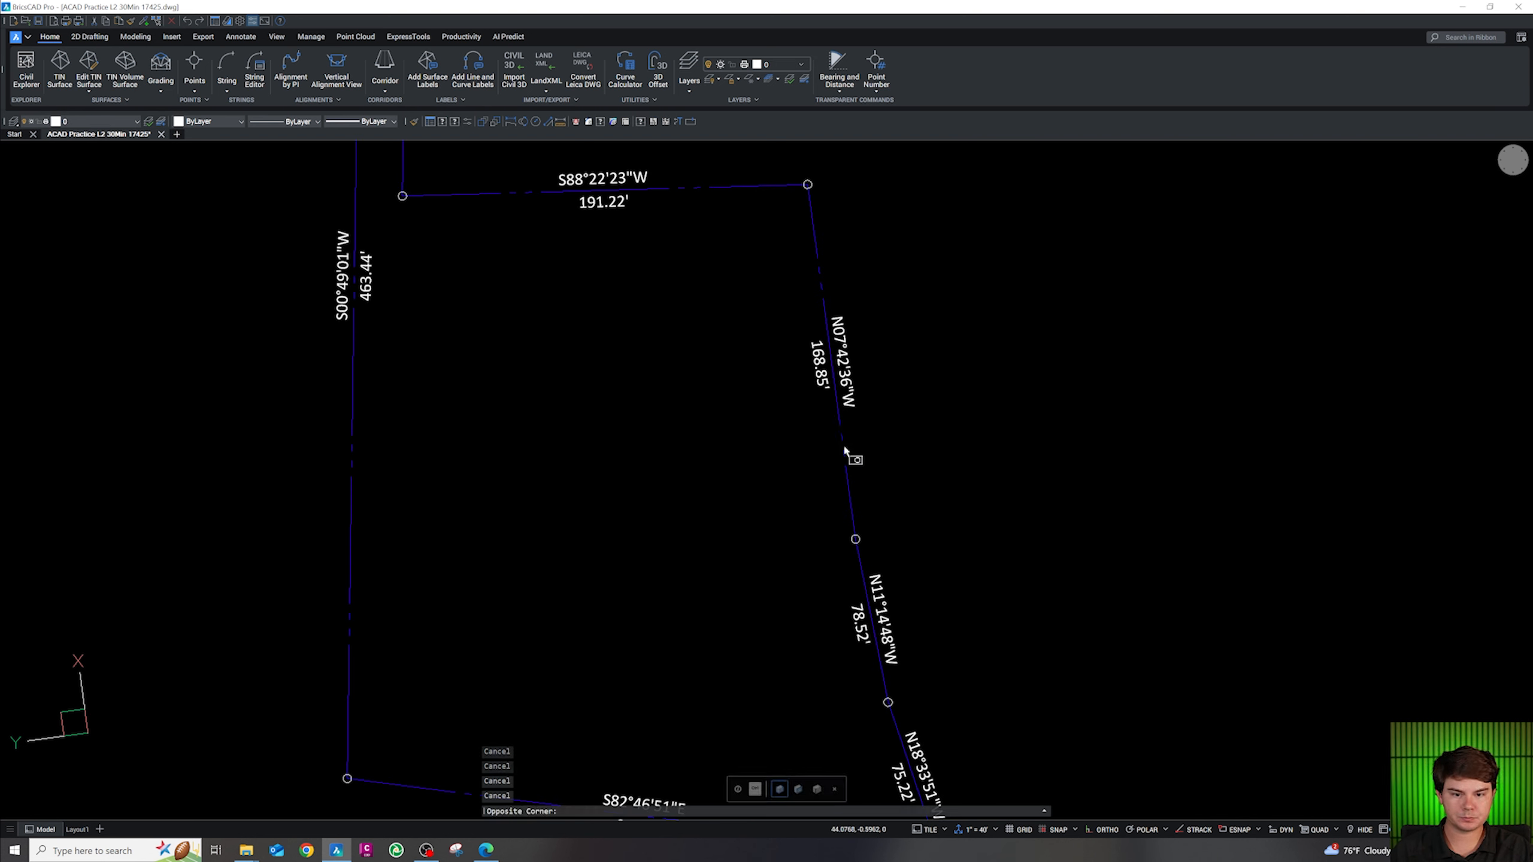
{"action": "left_click", "coordinate": [861, 399]}
{"action": "scroll", "coordinate": [857, 421], "scroll_direction": "down", "scroll_amount": 5}
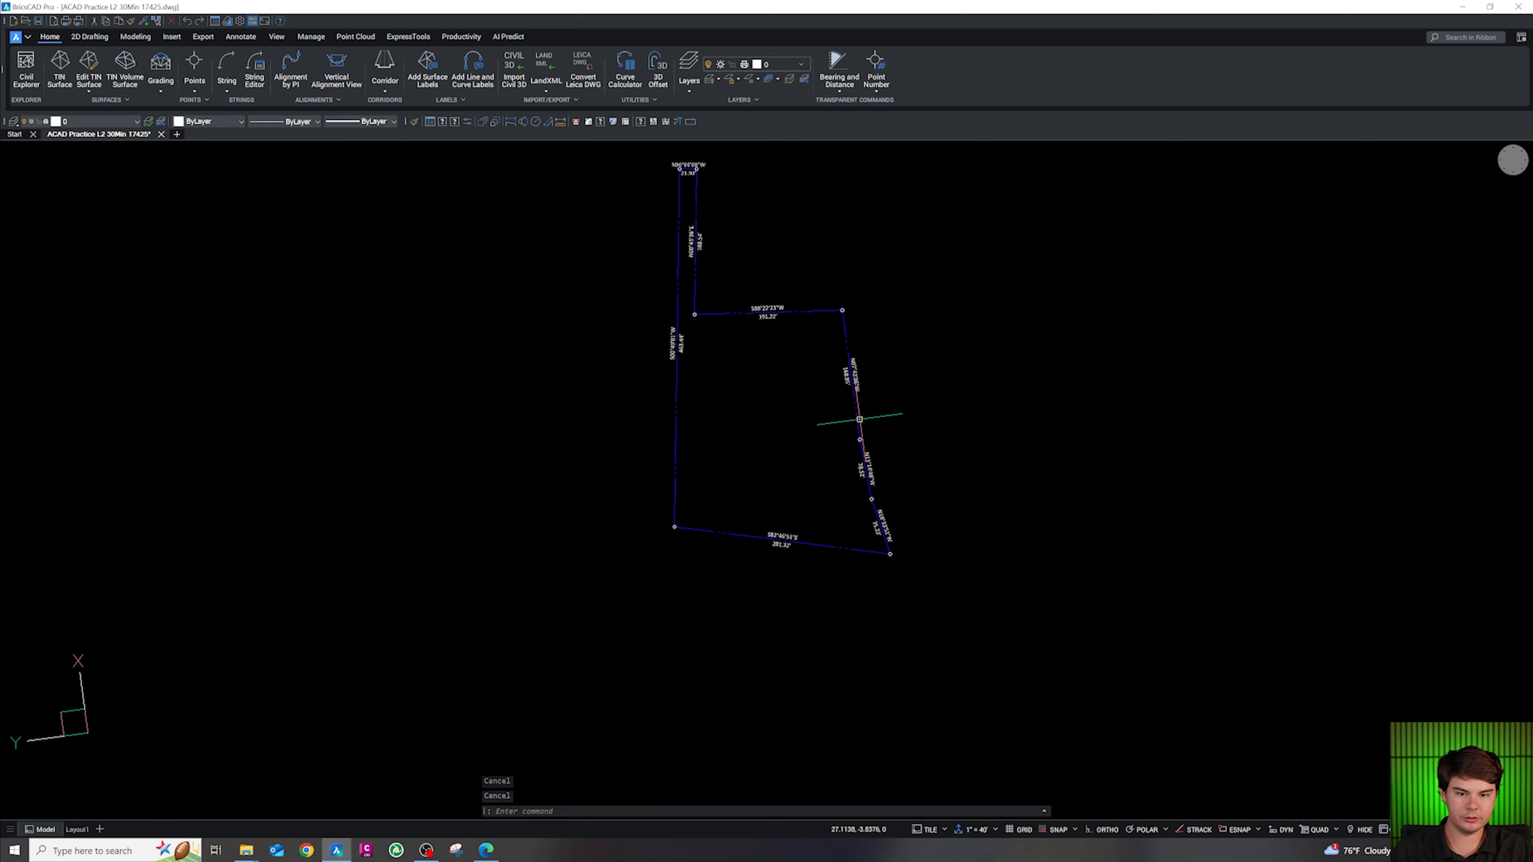
{"action": "scroll", "coordinate": [910, 399], "scroll_direction": "up", "scroll_amount": 2}
{"action": "key", "text": "Escape"}
{"action": "type", "text": "o"}
{"action": "key", "text": "Return"}
{"action": "type", "text": "5"}
{"action": "key", "text": "Return"}
{"action": "left_click", "coordinate": [837, 427]}
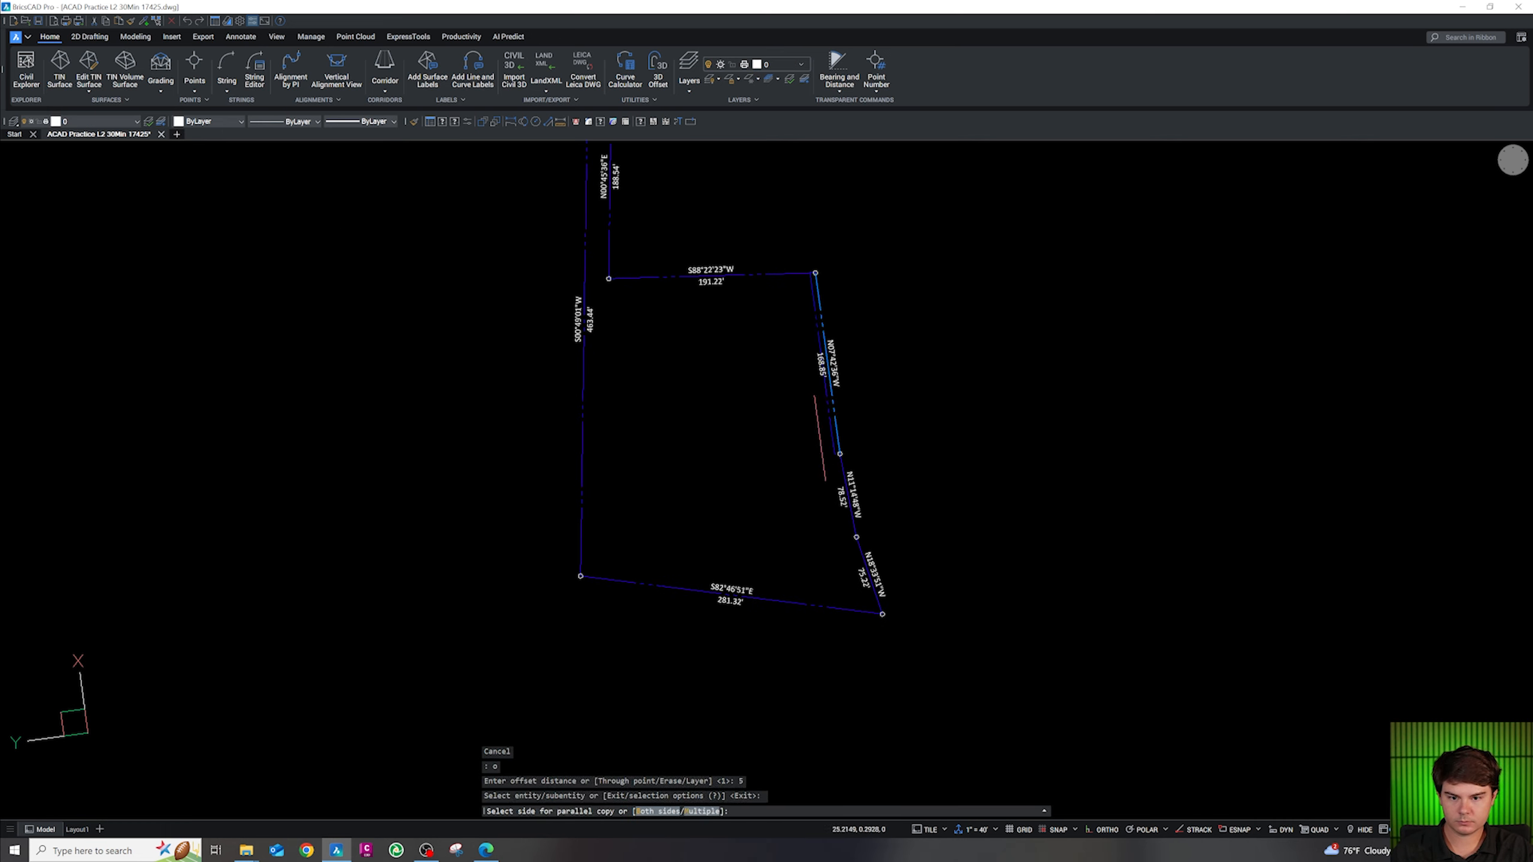
{"action": "left_click", "coordinate": [825, 435]}
{"action": "left_click", "coordinate": [840, 472]}
{"action": "left_click", "coordinate": [840, 472]}
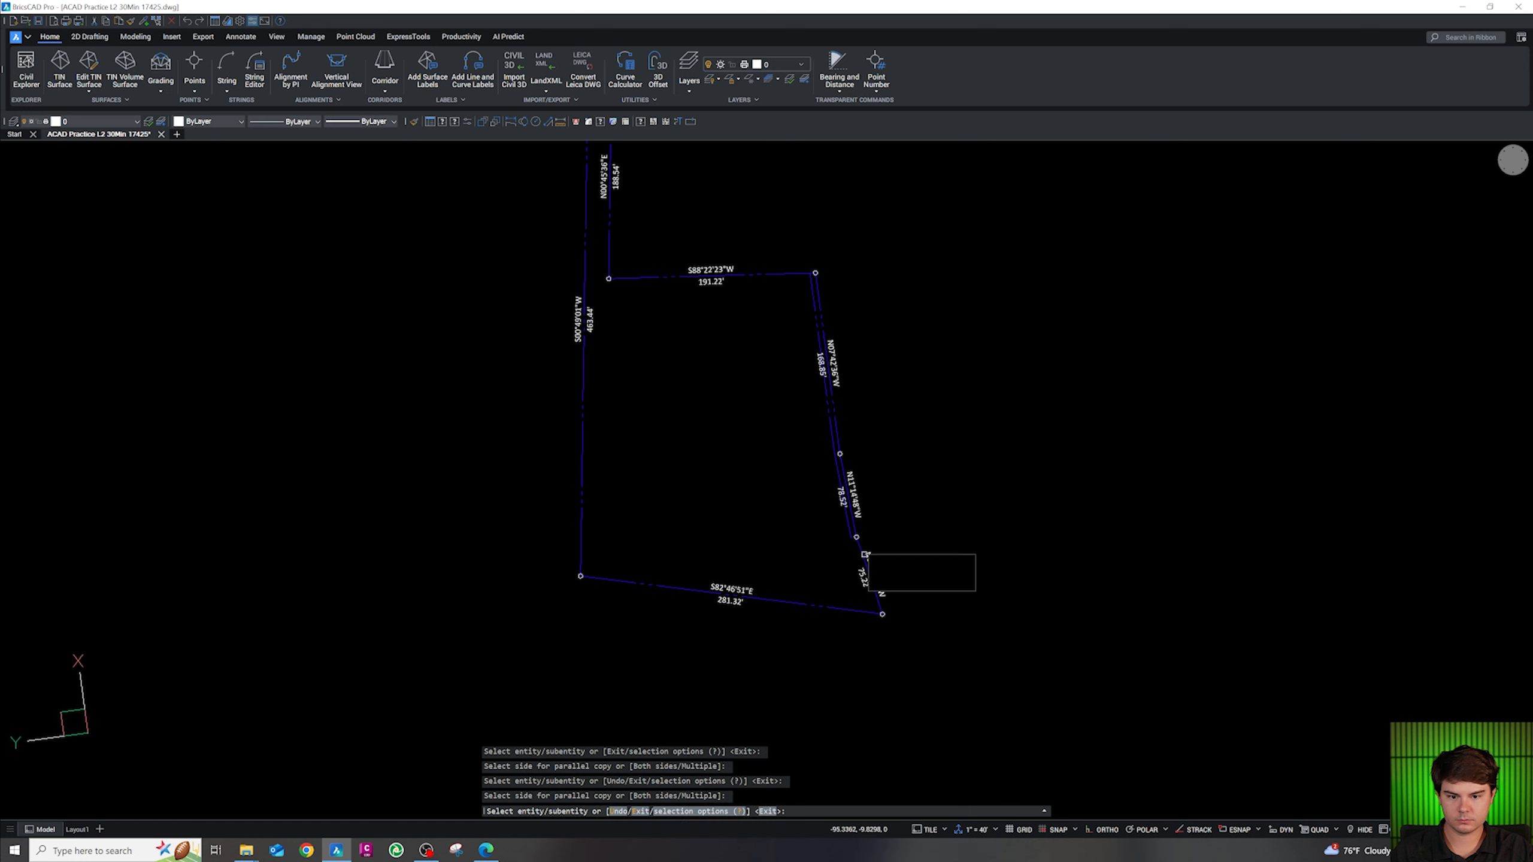
{"action": "key", "text": "Escape"}
{"action": "key", "text": "Escape"}
{"action": "key", "text": "Escape"}
{"action": "key", "text": "Escape"}
Offset the N18° boundary segment 5 feet inward
{"action": "scroll", "coordinate": [865, 552], "scroll_direction": "up", "scroll_amount": 5}
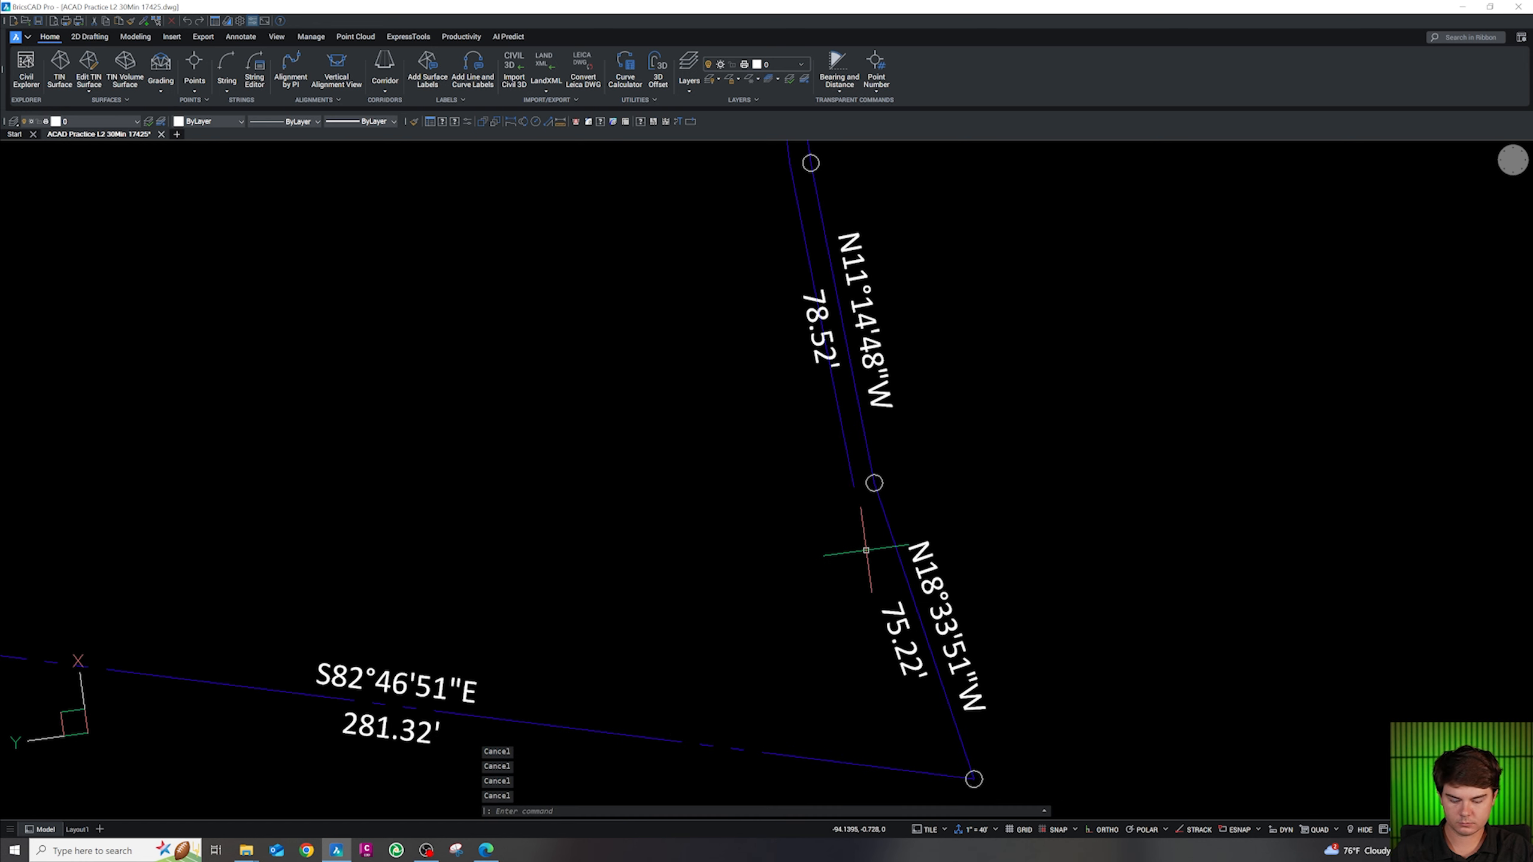
{"action": "type", "text": "o"}
{"action": "key", "text": "Return"}
{"action": "type", "text": "5"}
{"action": "key", "text": "Return"}
{"action": "left_click", "coordinate": [895, 542]}
{"action": "left_click", "coordinate": [851, 534]}
{"action": "key", "text": "Escape"}
Fillet the inner N18°, N11° and N07° offset copies at radius 0 so their corners meet
{"action": "type", "text": "f"}
{"action": "key", "text": "Return"}
{"action": "type", "text": "r"}
{"action": "key", "text": "Return"}
{"action": "type", "text": "0"}
{"action": "key", "text": "Return"}
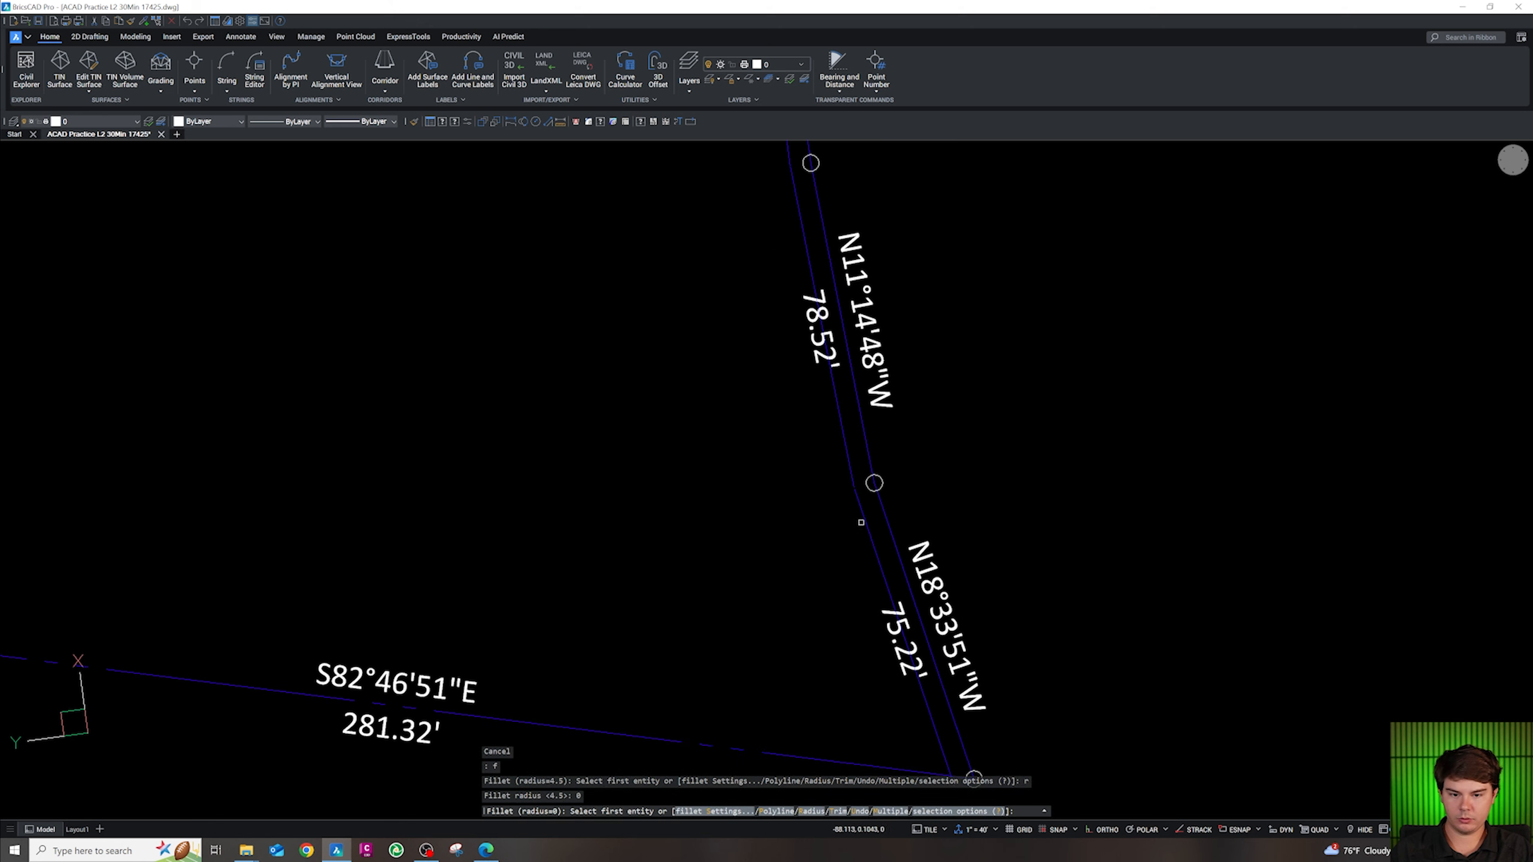
{"action": "left_click", "coordinate": [865, 520]}
{"action": "scroll", "coordinate": [842, 513], "scroll_direction": "down", "scroll_amount": 6}
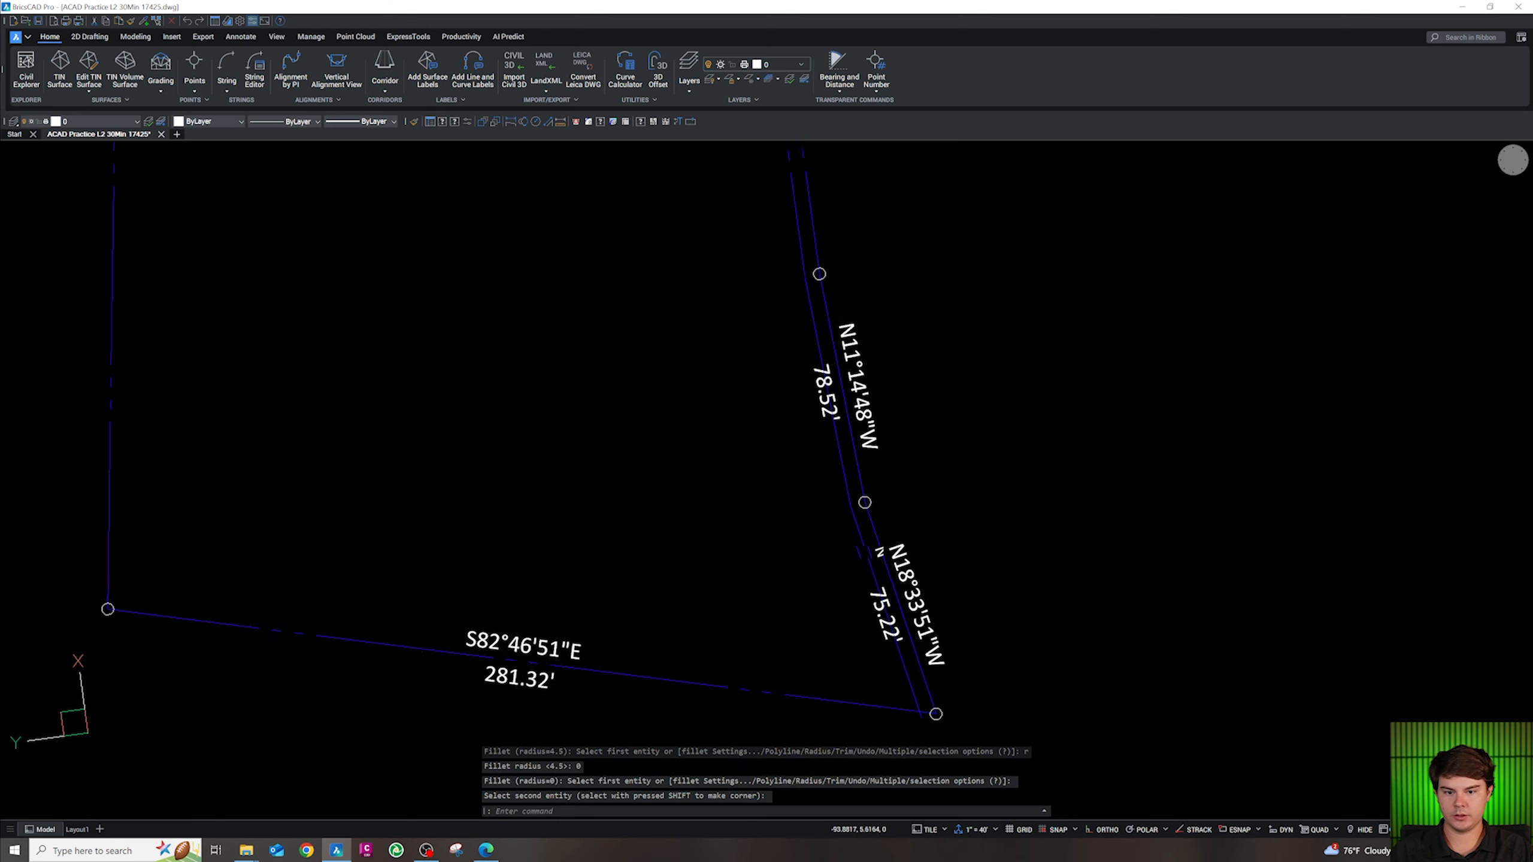
{"action": "scroll", "coordinate": [797, 430], "scroll_direction": "up", "scroll_amount": 6}
{"action": "left_click", "coordinate": [816, 436]}
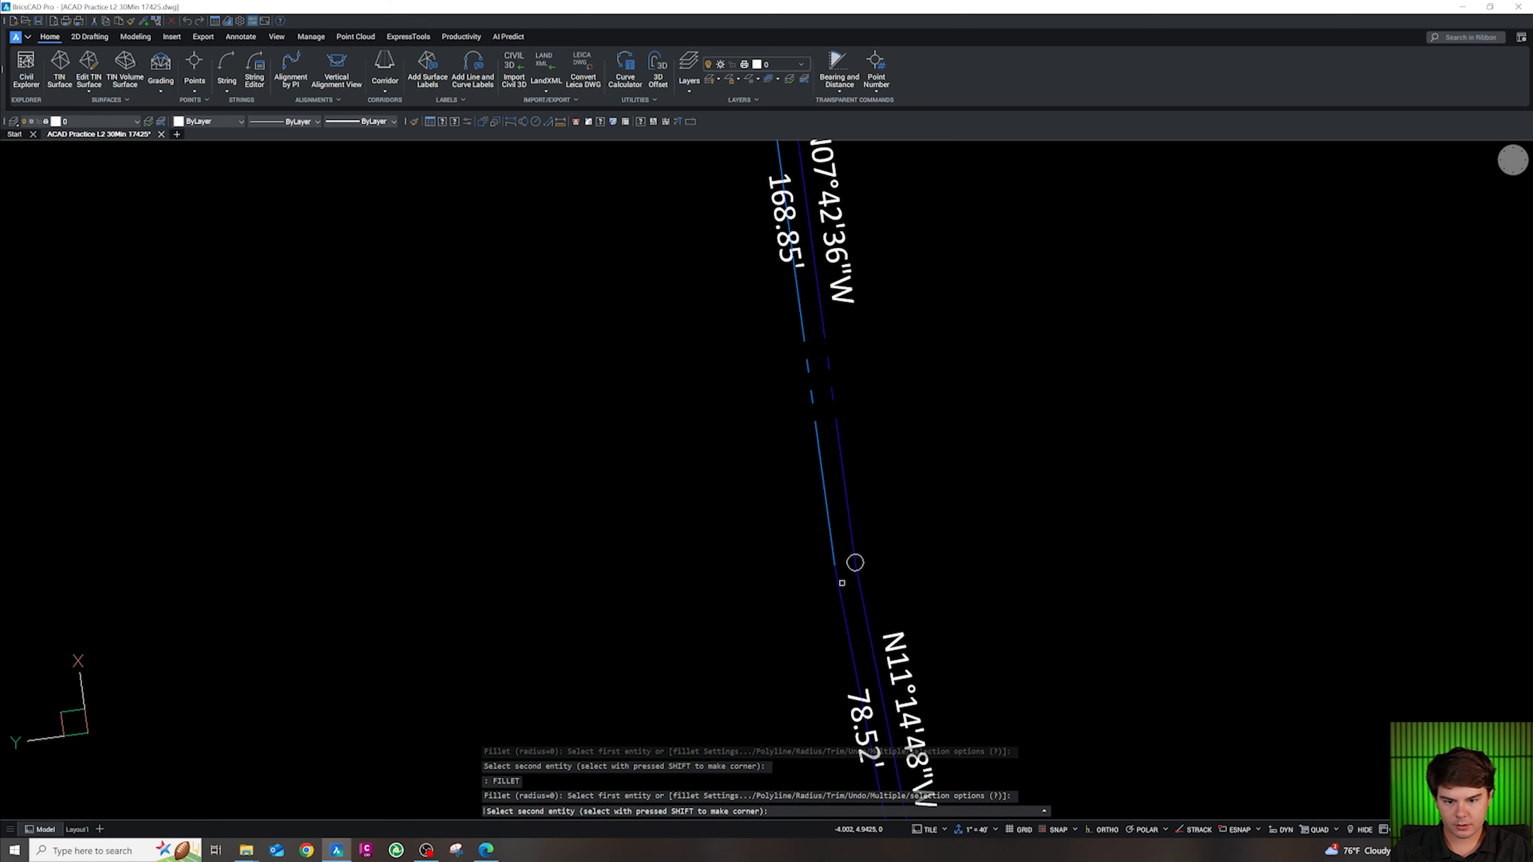
{"action": "left_click", "coordinate": [839, 584]}
{"action": "key", "text": "Escape"}
{"action": "left_click", "coordinate": [843, 574]}
{"action": "left_click", "coordinate": [817, 546]}
Move the 5-foot east boundary offset lines onto a yellow-green dashed site layer
{"action": "scroll", "coordinate": [796, 500], "scroll_direction": "down", "scroll_amount": 5}
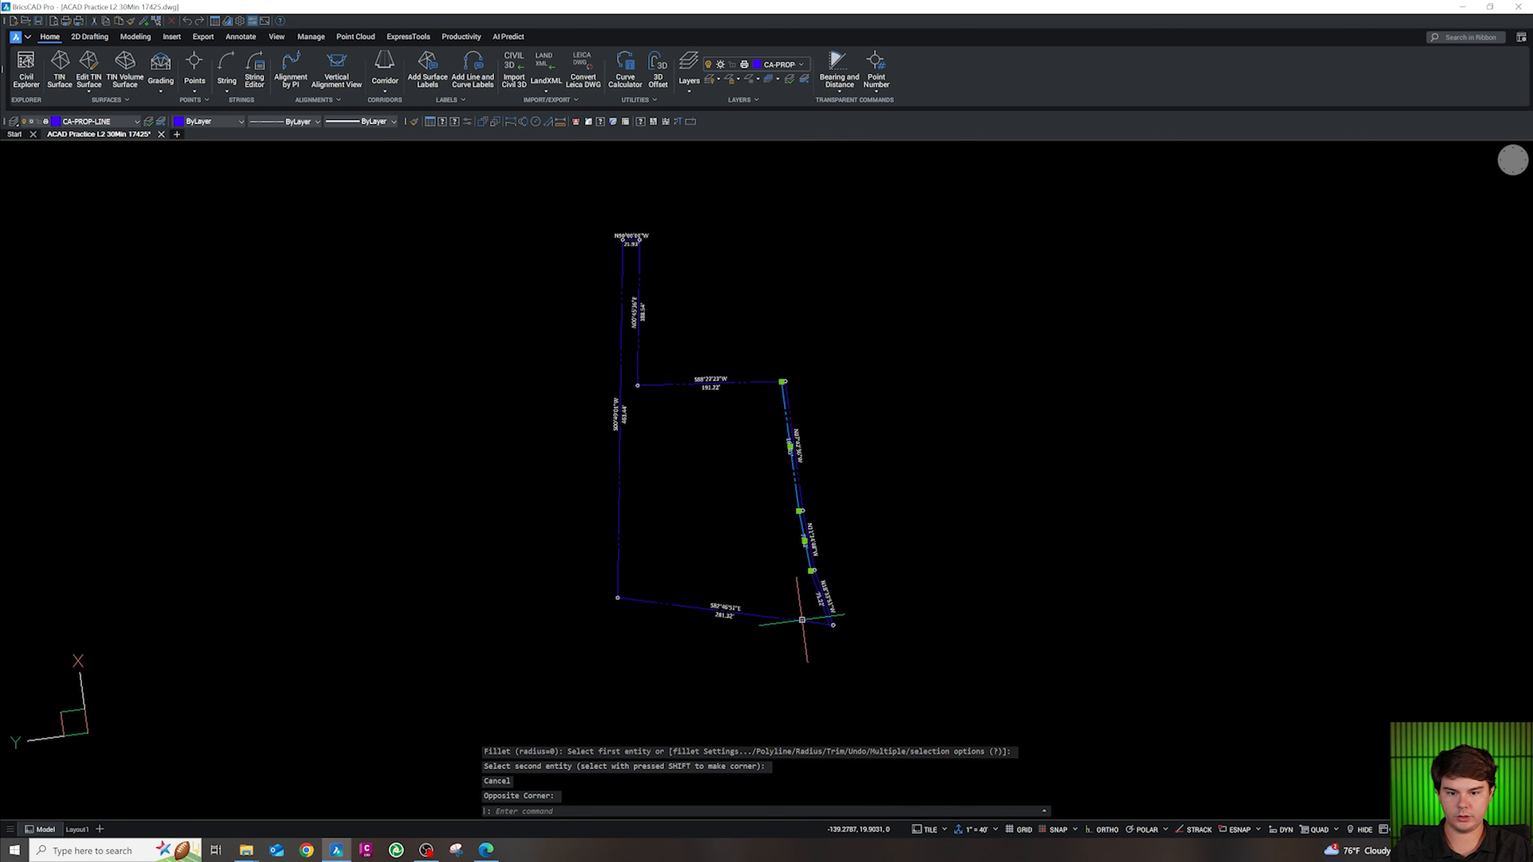
{"action": "scroll", "coordinate": [805, 619], "scroll_direction": "up", "scroll_amount": 4}
{"action": "left_click", "coordinate": [848, 468]}
{"action": "left_click", "coordinate": [828, 423]}
{"action": "left_click", "coordinate": [90, 121]}
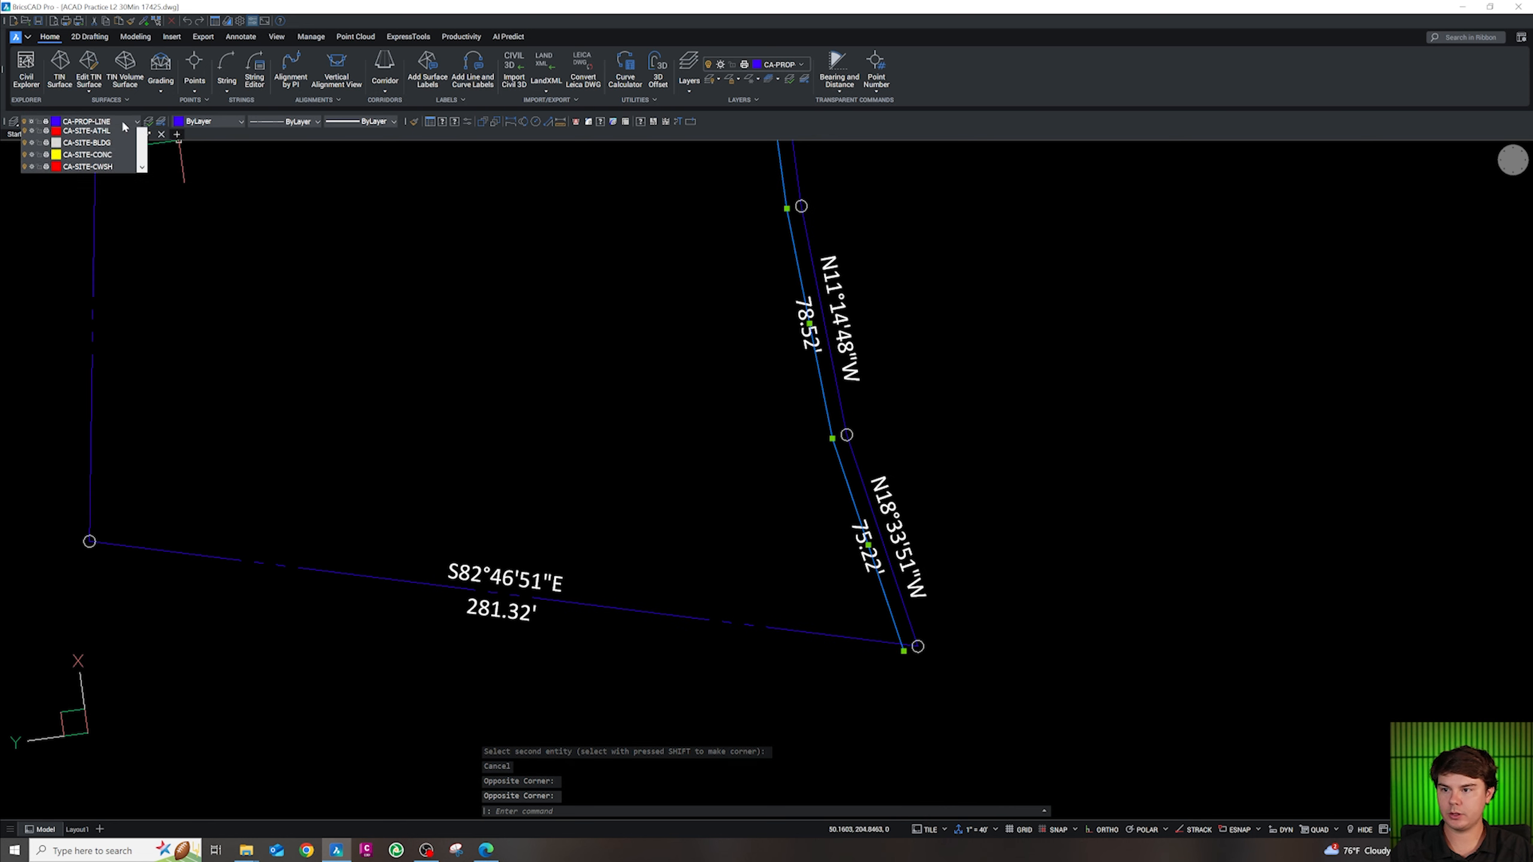
{"action": "scroll", "coordinate": [89, 252], "scroll_direction": "down", "scroll_amount": 10}
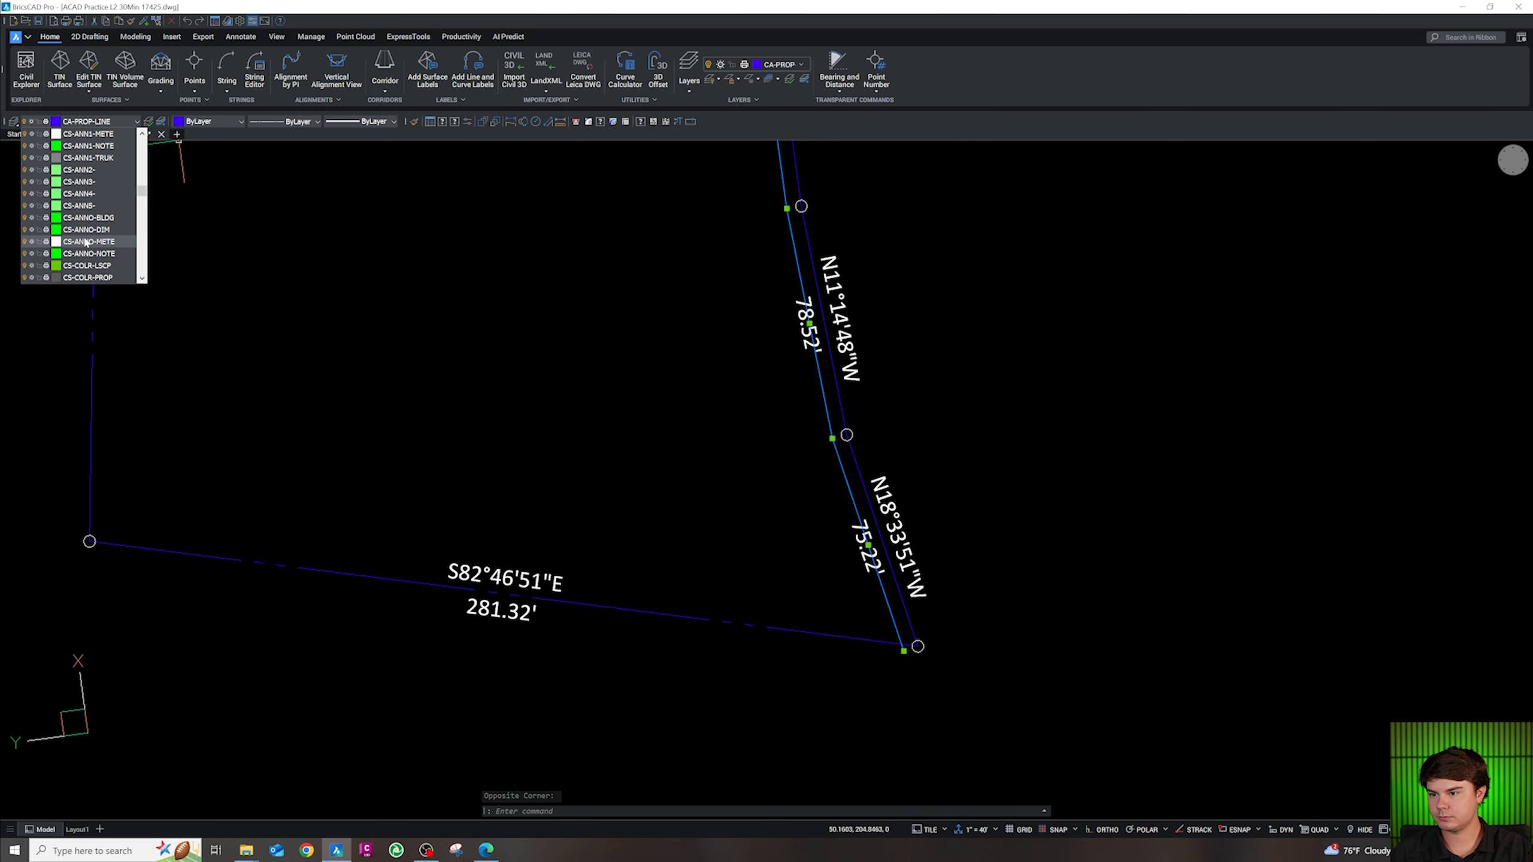
{"action": "scroll", "coordinate": [114, 263], "scroll_direction": "down", "scroll_amount": 6}
{"action": "scroll", "coordinate": [113, 262], "scroll_direction": "down", "scroll_amount": 10}
{"action": "scroll", "coordinate": [110, 259], "scroll_direction": "up", "scroll_amount": 6}
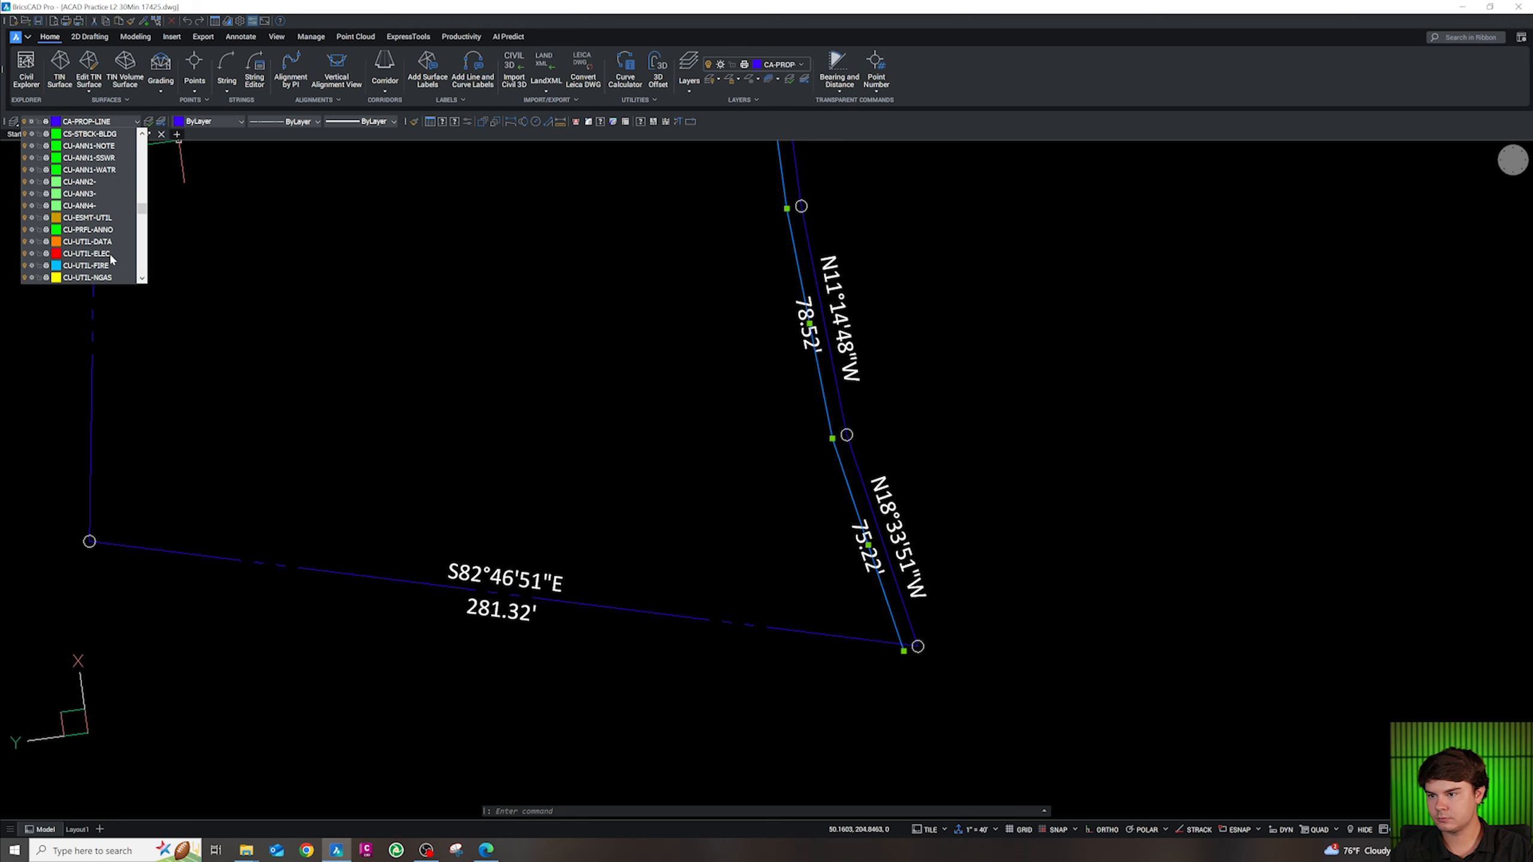
{"action": "scroll", "coordinate": [110, 256], "scroll_direction": "up", "scroll_amount": 15}
{"action": "scroll", "coordinate": [111, 254], "scroll_direction": "up", "scroll_amount": 12}
{"action": "scroll", "coordinate": [110, 254], "scroll_direction": "up", "scroll_amount": 6}
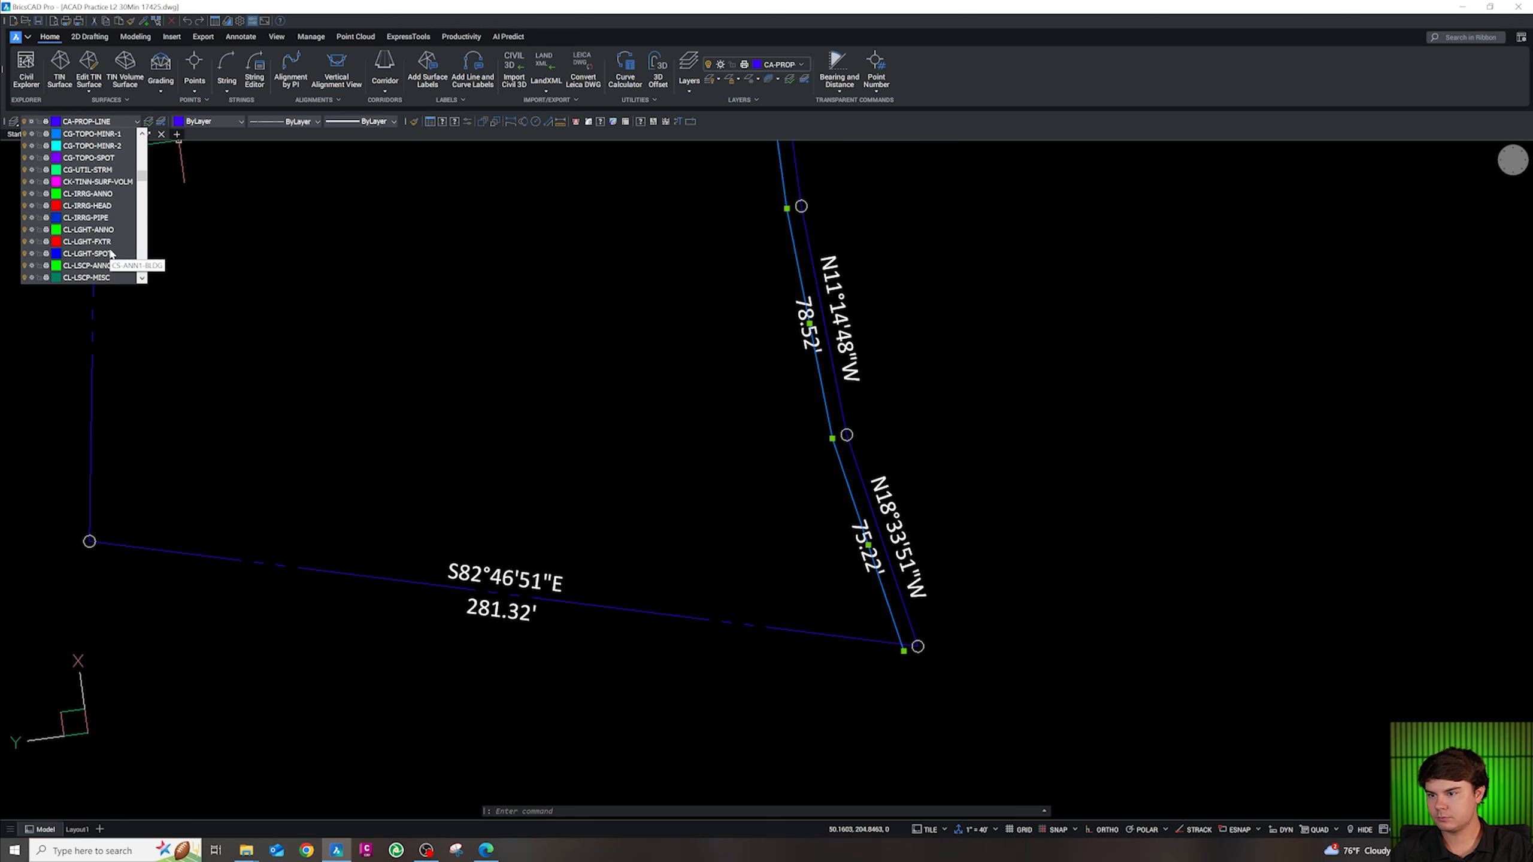
{"action": "scroll", "coordinate": [109, 247], "scroll_direction": "up", "scroll_amount": 18}
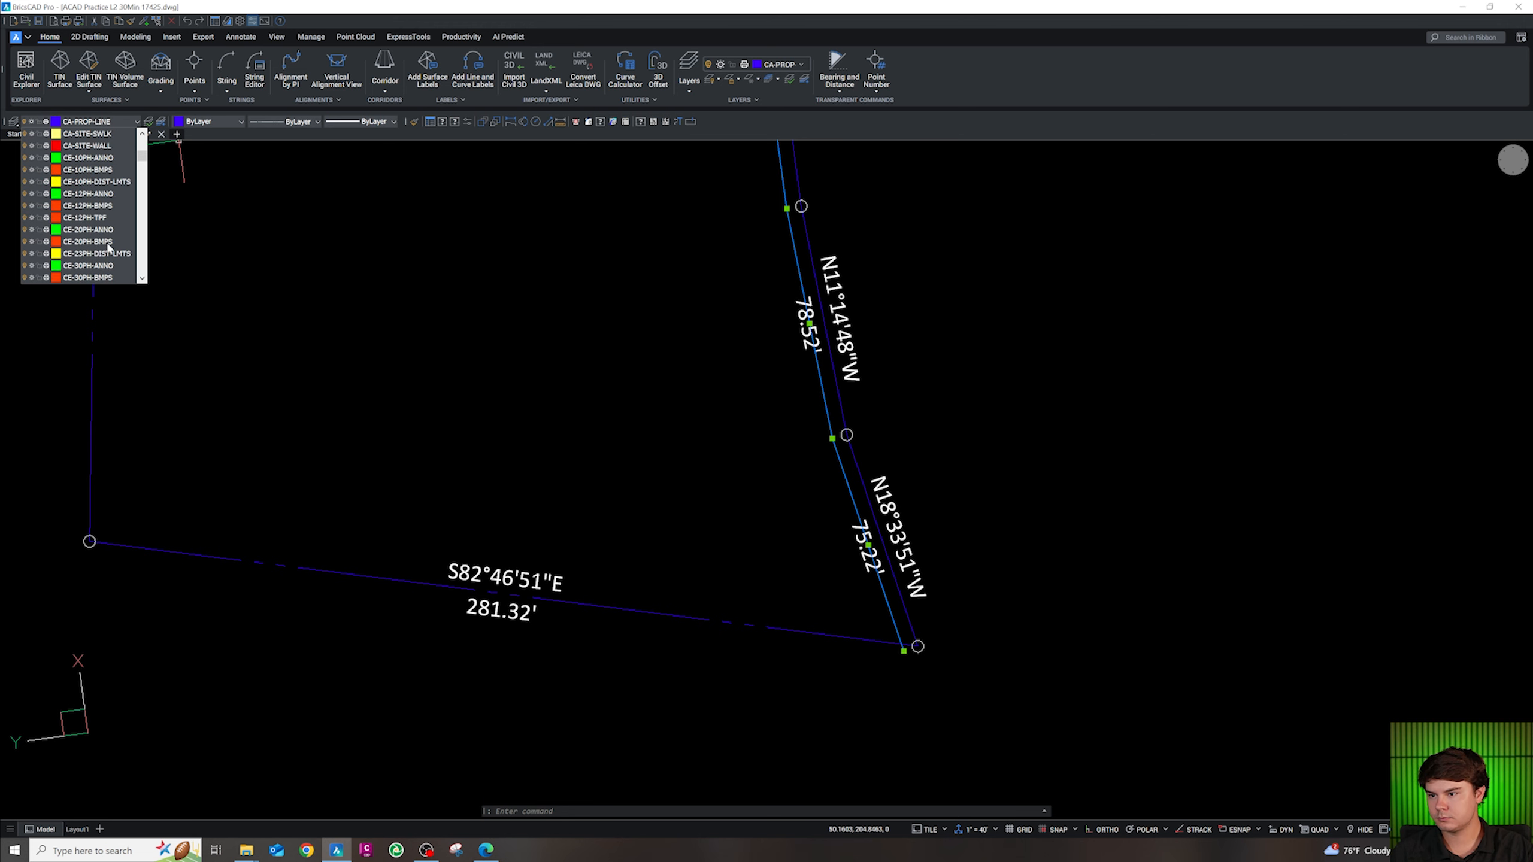
{"action": "scroll", "coordinate": [109, 247], "scroll_direction": "up", "scroll_amount": 9}
{"action": "scroll", "coordinate": [109, 248], "scroll_direction": "down", "scroll_amount": 20}
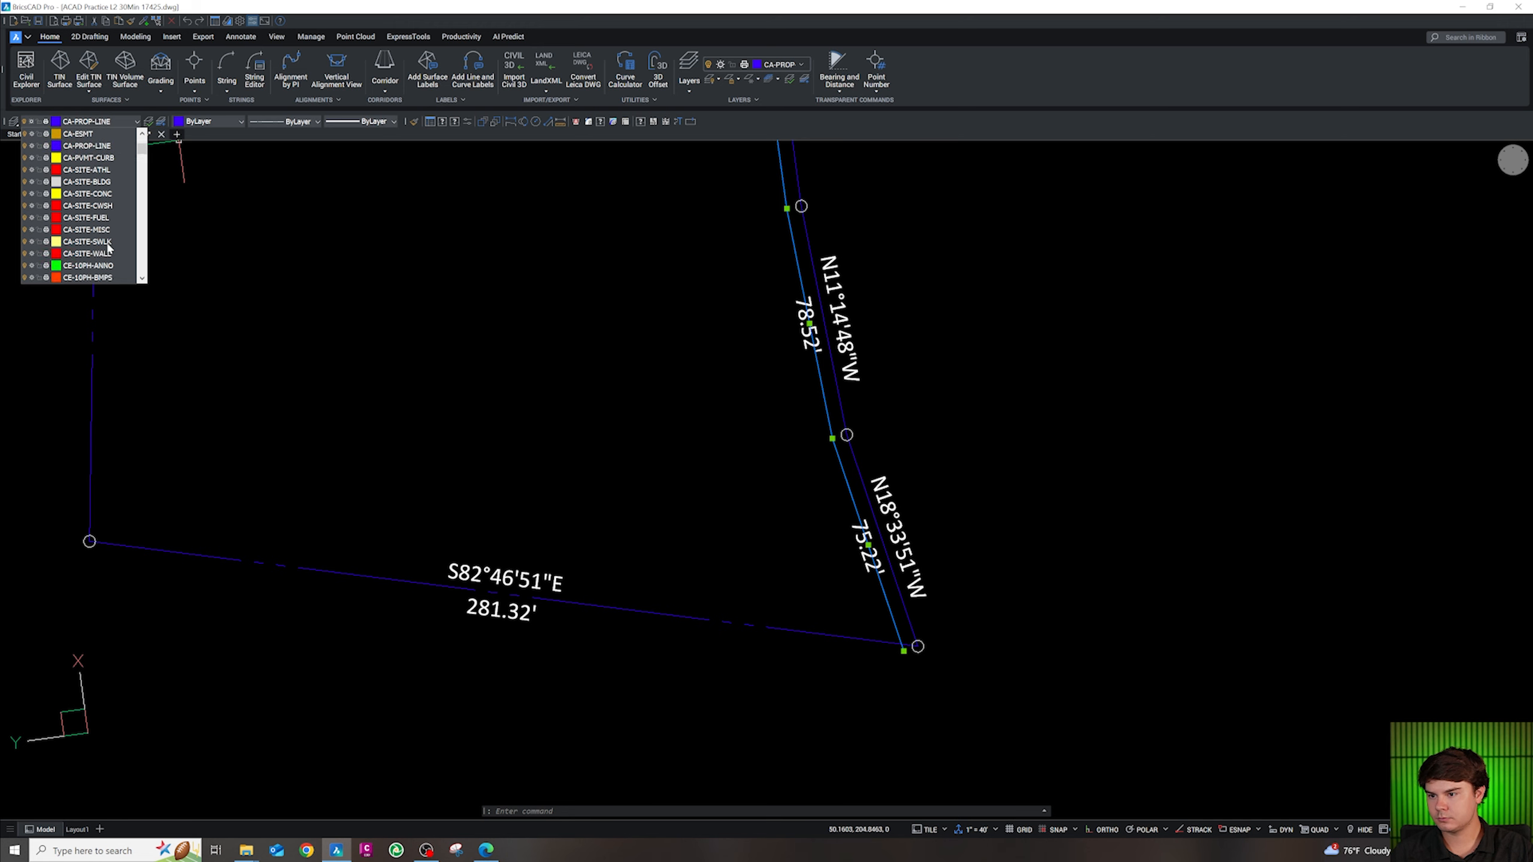
{"action": "scroll", "coordinate": [109, 247], "scroll_direction": "down", "scroll_amount": 15}
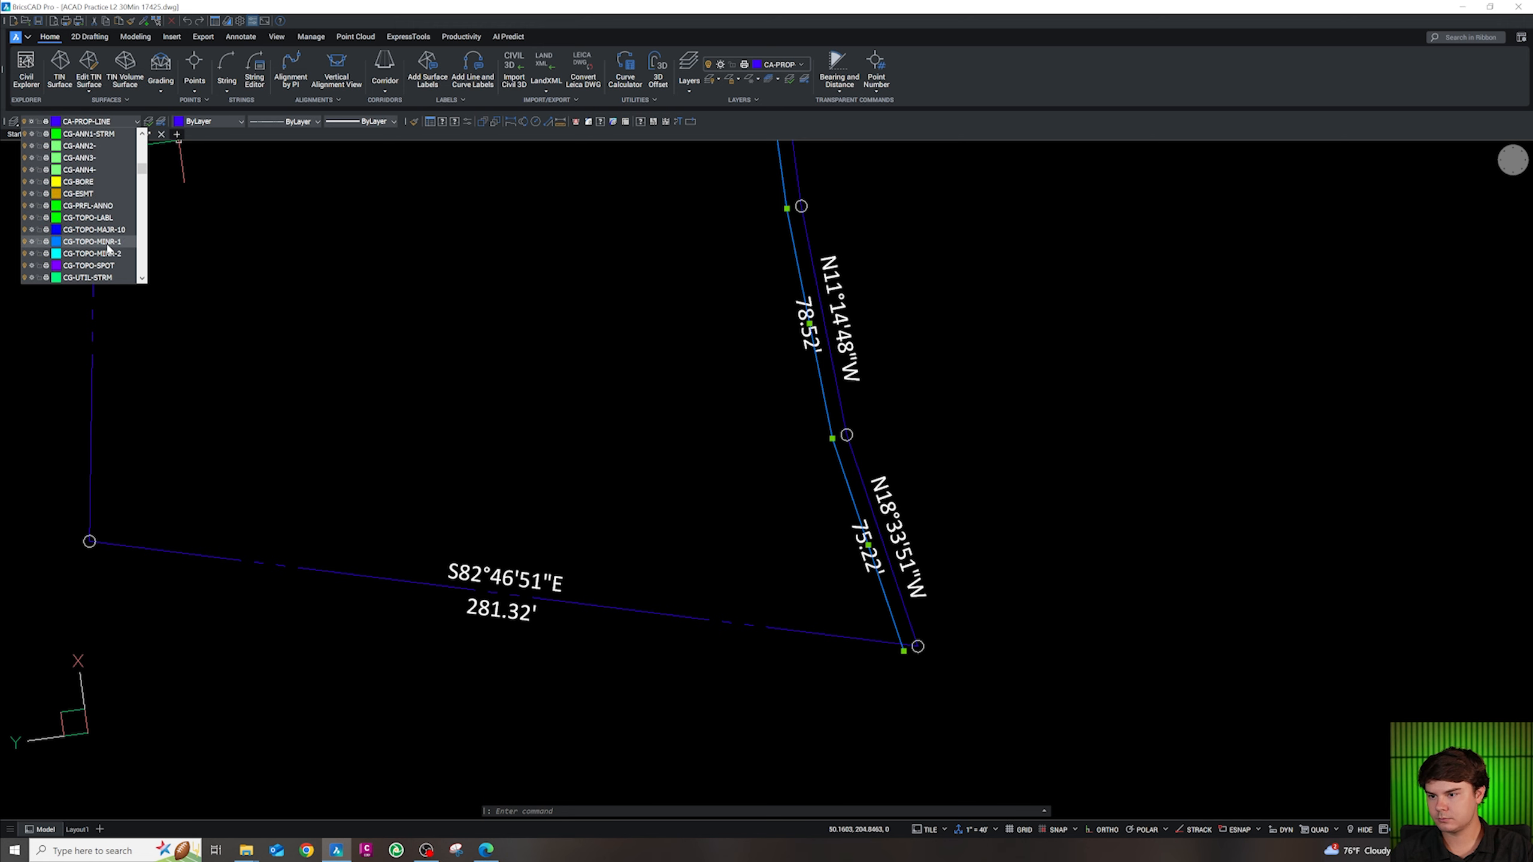
{"action": "scroll", "coordinate": [97, 226], "scroll_direction": "down", "scroll_amount": 15}
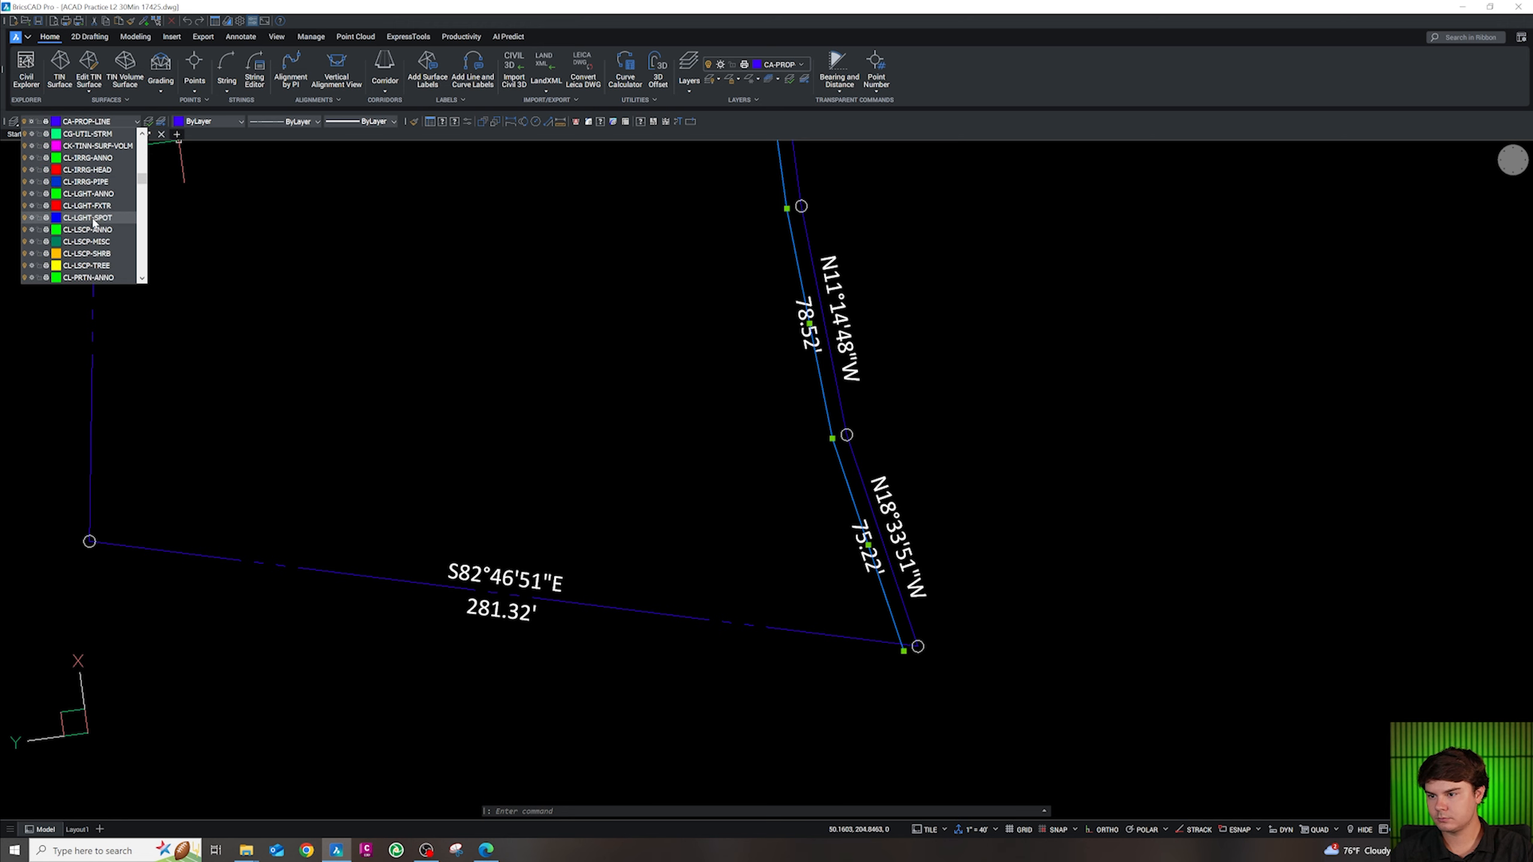
{"action": "scroll", "coordinate": [96, 240], "scroll_direction": "down", "scroll_amount": 12}
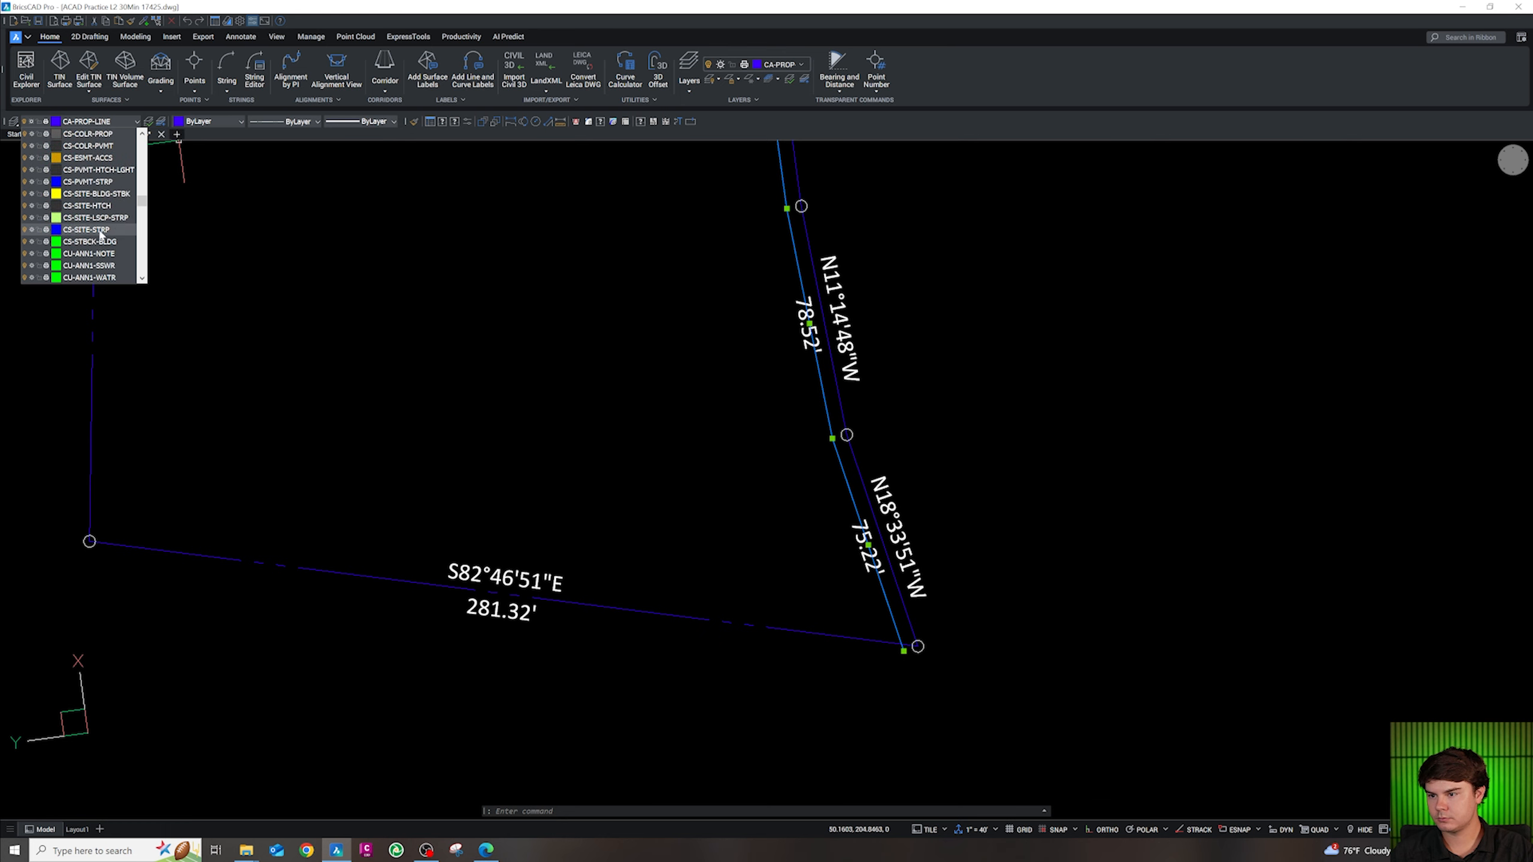
{"action": "key", "text": "Escape"}
{"action": "scroll", "coordinate": [902, 582], "scroll_direction": "down", "scroll_amount": 5}
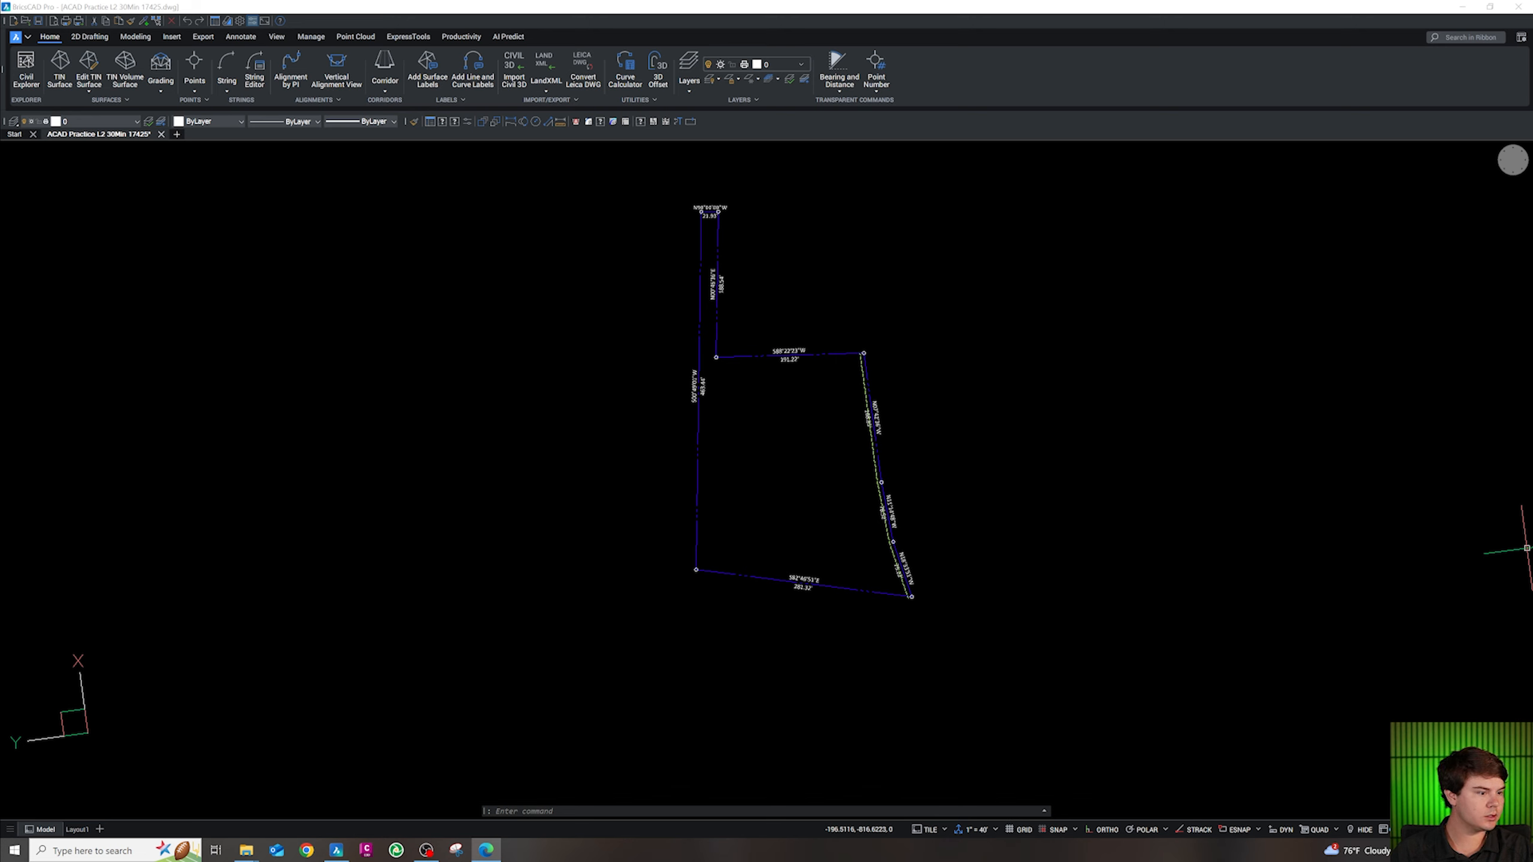
{"action": "scroll", "coordinate": [728, 427], "scroll_direction": "up", "scroll_amount": 3}
Offset the west boundary line 30 feet into the lot
{"action": "key", "text": "Escape"}
{"action": "type", "text": "o"}
{"action": "key", "text": "Return"}
Offset the top, N07°, N11°14'48"W, N18°33'51"W and bottom S82°46'51"E lines 15 feet inward
{"action": "key", "text": "Return"}
{"action": "left_click", "coordinate": [669, 423]}
{"action": "left_click", "coordinate": [794, 416]}
{"action": "key", "text": "Escape"}
{"action": "key", "text": "Escape"}
{"action": "type", "text": "o"}
{"action": "key", "text": "Return"}
{"action": "type", "text": "15"}
{"action": "key", "text": "Return"}
{"action": "left_click", "coordinate": [791, 289]}
{"action": "left_click", "coordinate": [806, 383]}
{"action": "left_click", "coordinate": [1006, 337]}
{"action": "left_click", "coordinate": [935, 363]}
{"action": "left_click", "coordinate": [1035, 565]}
{"action": "left_click", "coordinate": [1024, 623]}
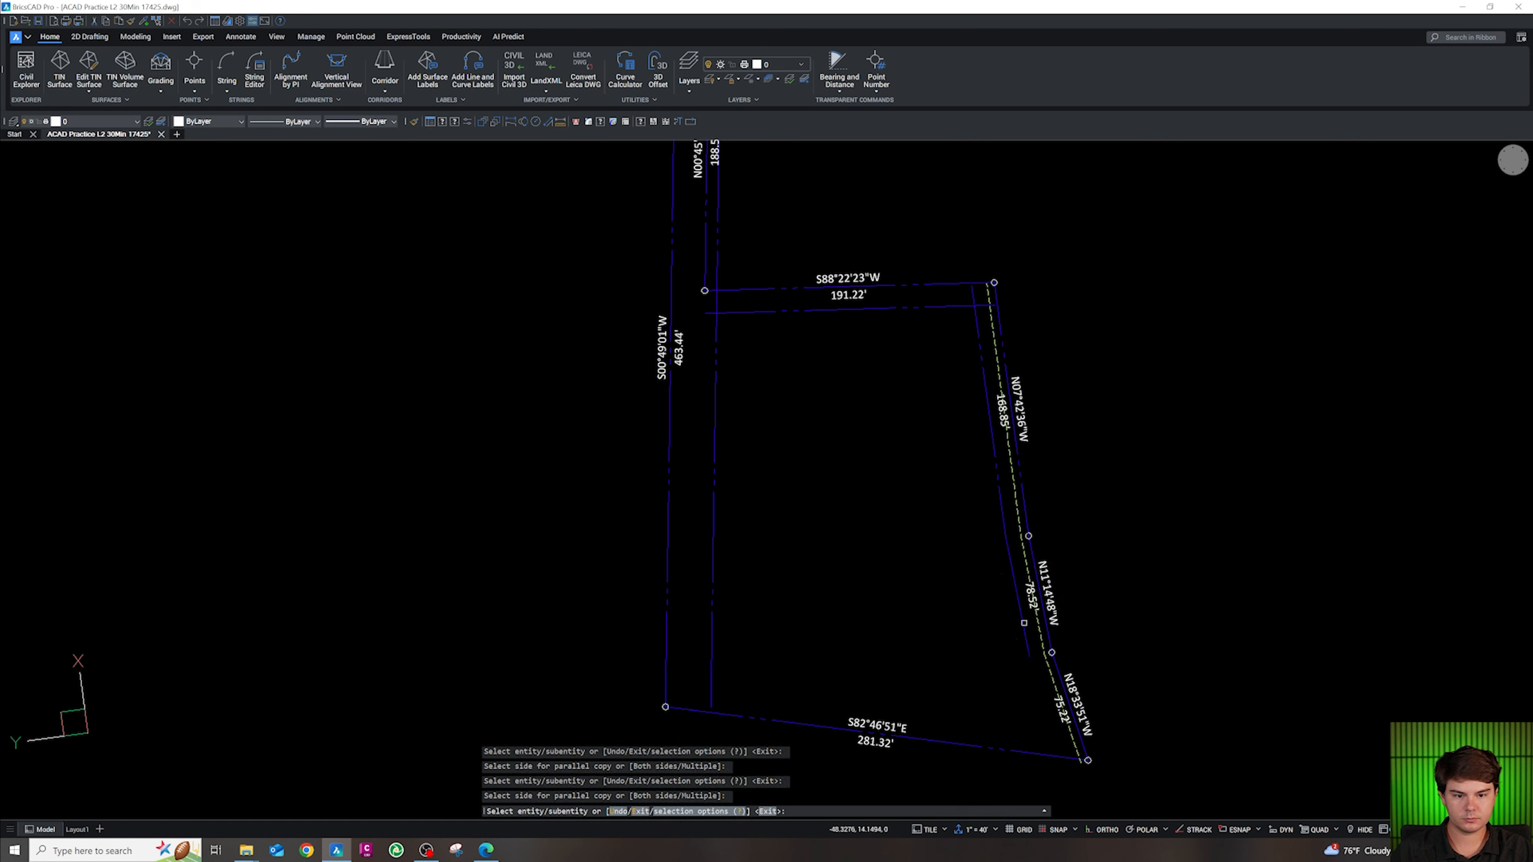
{"action": "left_click", "coordinate": [1061, 687]}
{"action": "left_click", "coordinate": [990, 735]}
{"action": "left_click", "coordinate": [987, 742]}
{"action": "left_click", "coordinate": [982, 729]}
{"action": "key", "text": "Escape"}
{"action": "key", "text": "Escape"}
{"action": "key", "text": "Escape"}
Fillet the inner bottom-west and west-top corners at radius 0
{"action": "type", "text": "f"}
{"action": "key", "text": "Return"}
{"action": "type", "text": "0"}
{"action": "key", "text": "Return"}
{"action": "left_click", "coordinate": [731, 695]}
{"action": "left_click", "coordinate": [713, 659]}
{"action": "key", "text": "Return"}
{"action": "left_click", "coordinate": [716, 339]}
{"action": "left_click", "coordinate": [875, 308]}
Fillet the inner N07° and N11° copies together at radius 0
{"action": "key", "text": "Return"}
{"action": "left_click", "coordinate": [989, 419]}
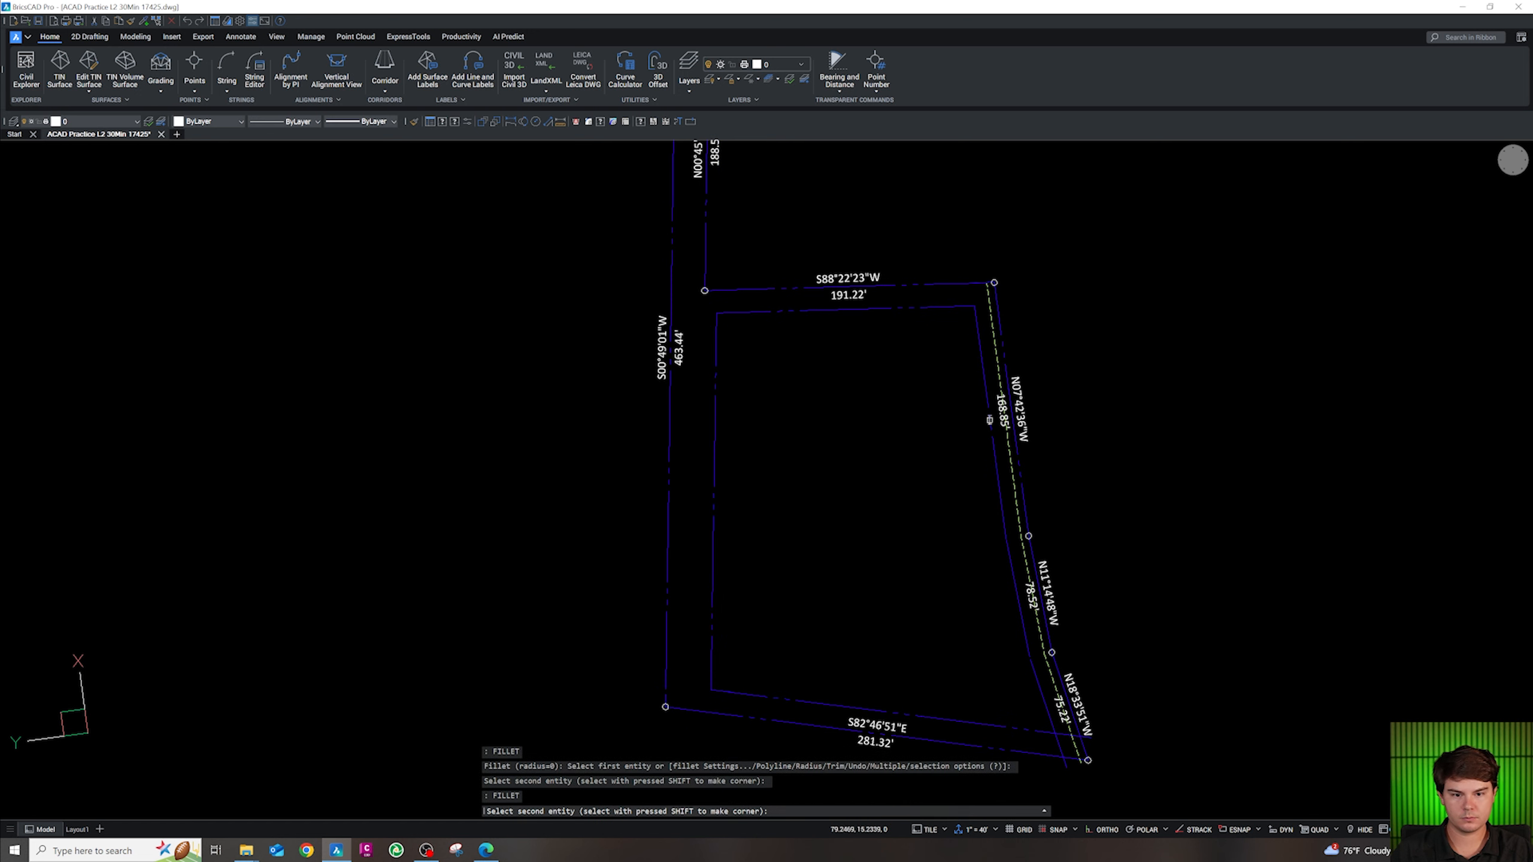
{"action": "left_click", "coordinate": [1009, 549]}
{"action": "key", "text": "Return"}
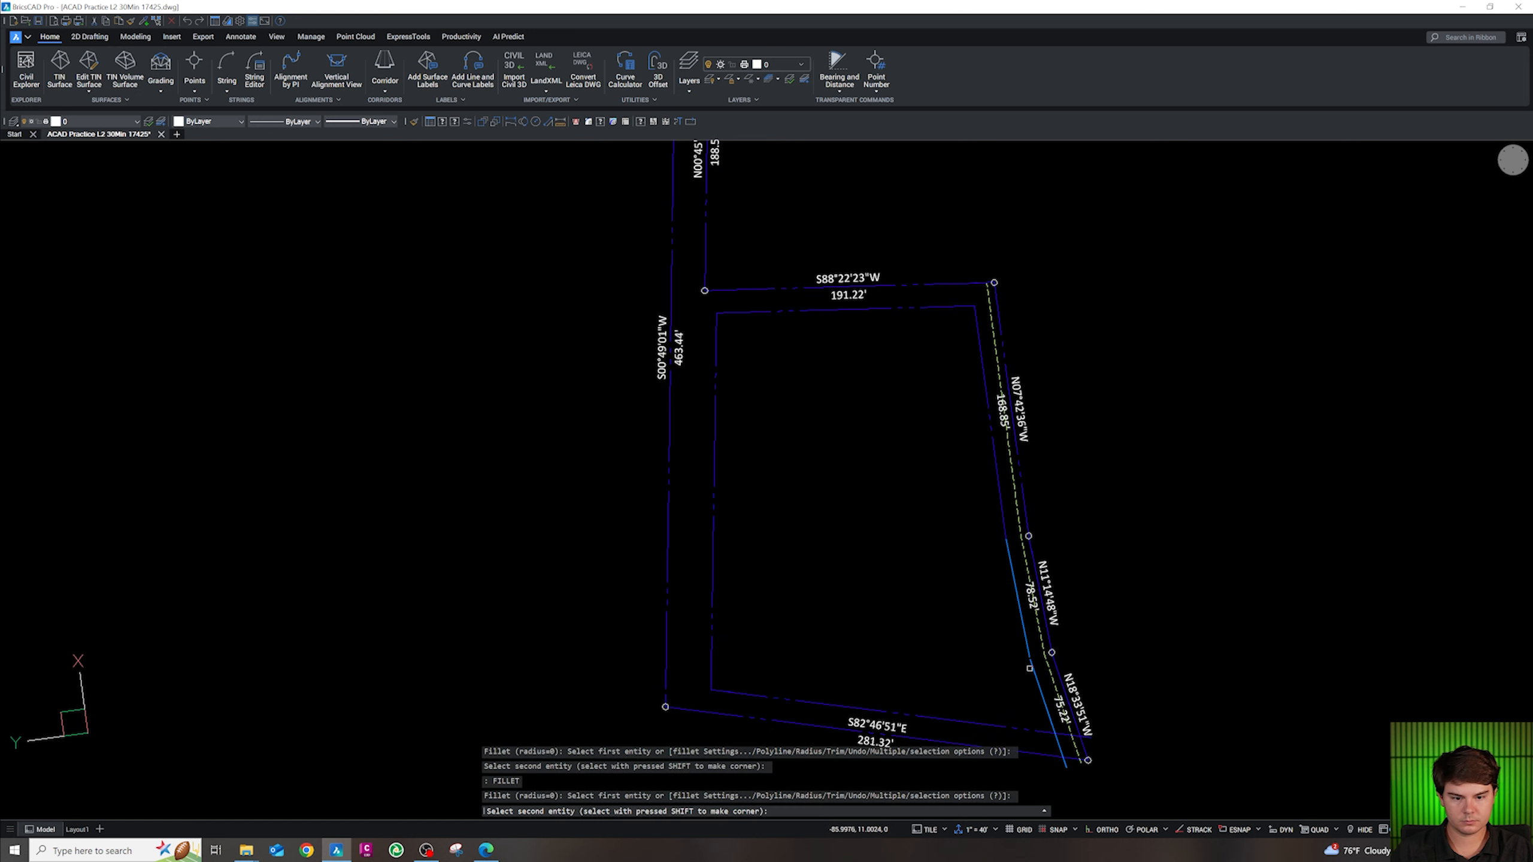
{"action": "left_click", "coordinate": [1042, 701]}
{"action": "key", "text": "Escape"}
{"action": "left_click", "coordinate": [1033, 722]}
{"action": "left_click", "coordinate": [1008, 628]}
Put the inner east, top and west setback lines on the dashed setback layer, then reset UCS to View
{"action": "left_click", "coordinate": [997, 546]}
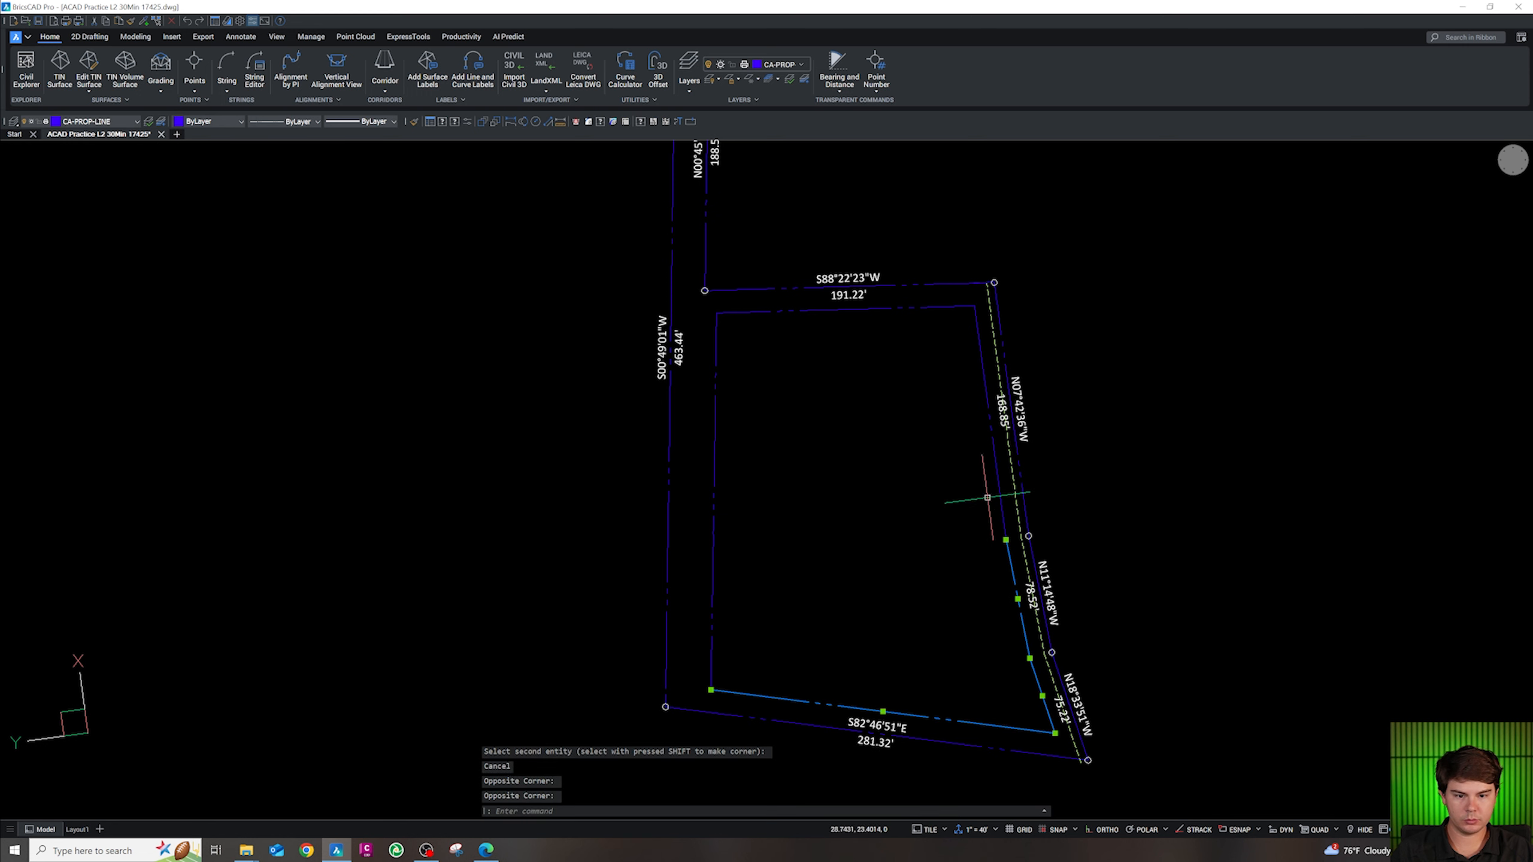
{"action": "left_click", "coordinate": [992, 504]}
{"action": "left_click", "coordinate": [973, 363]}
{"action": "left_click", "coordinate": [933, 328]}
{"action": "left_click", "coordinate": [923, 306]}
{"action": "left_click", "coordinate": [747, 478]}
{"action": "left_click", "coordinate": [677, 401]}
{"action": "left_click", "coordinate": [104, 123]}
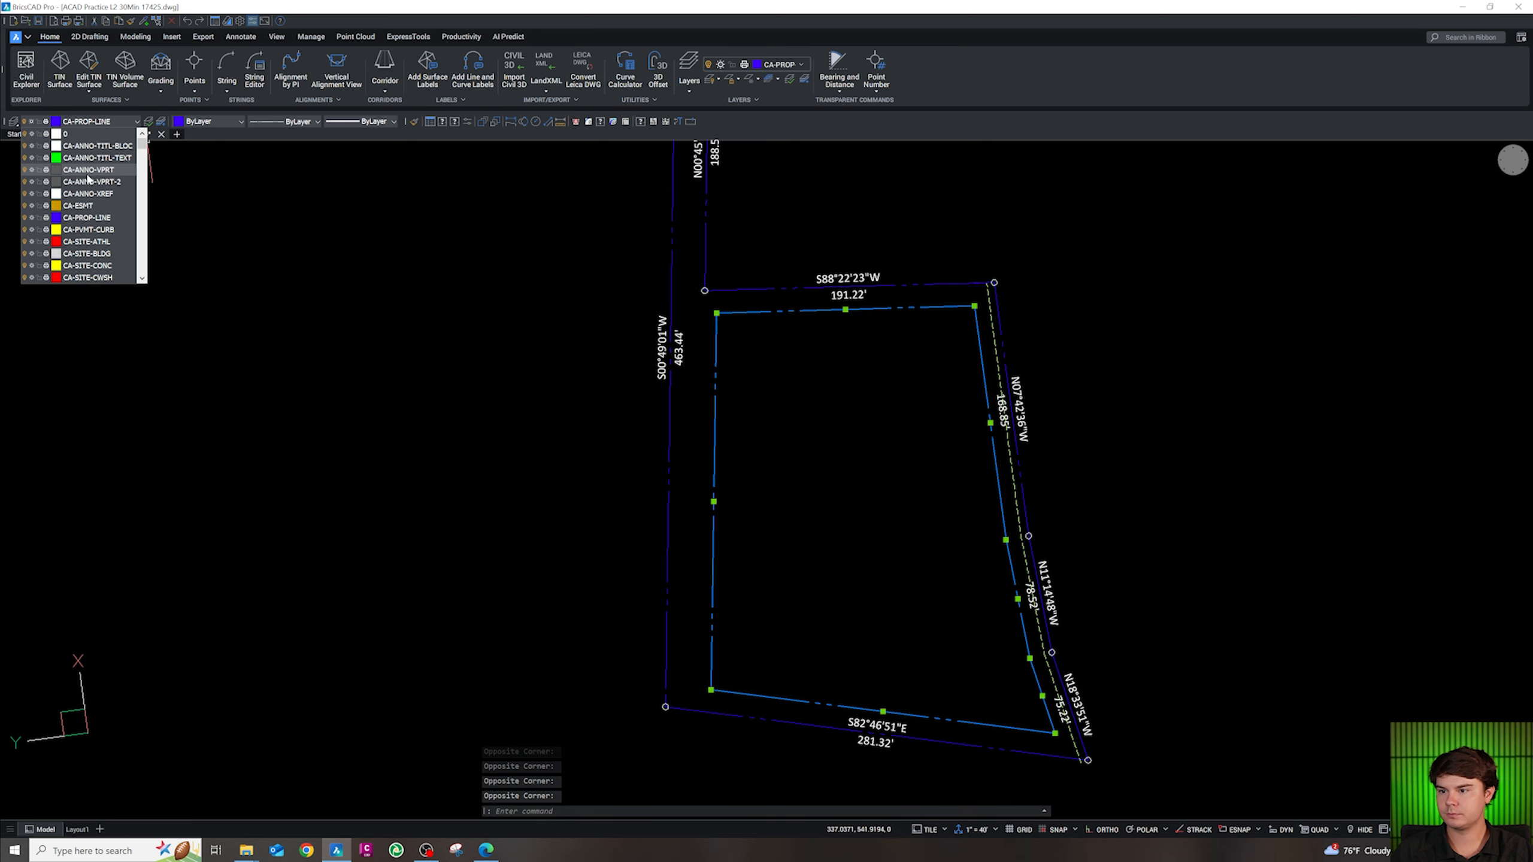
{"action": "scroll", "coordinate": [95, 238], "scroll_direction": "down", "scroll_amount": 2}
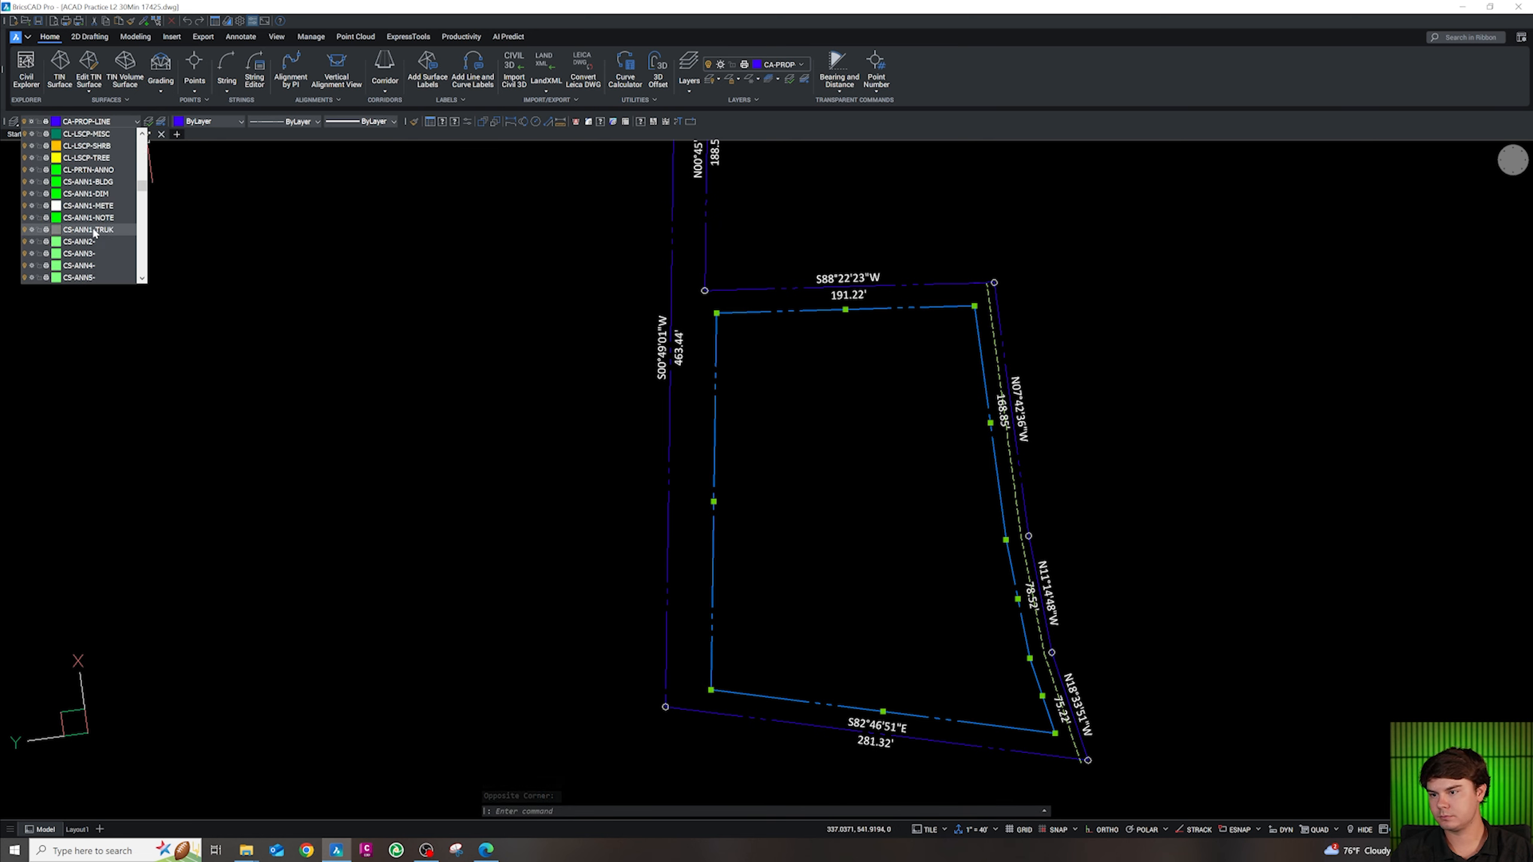
{"action": "scroll", "coordinate": [96, 218], "scroll_direction": "down", "scroll_amount": 5}
{"action": "scroll", "coordinate": [100, 225], "scroll_direction": "down", "scroll_amount": 2}
{"action": "left_click", "coordinate": [112, 231]}
{"action": "key", "text": "Escape"}
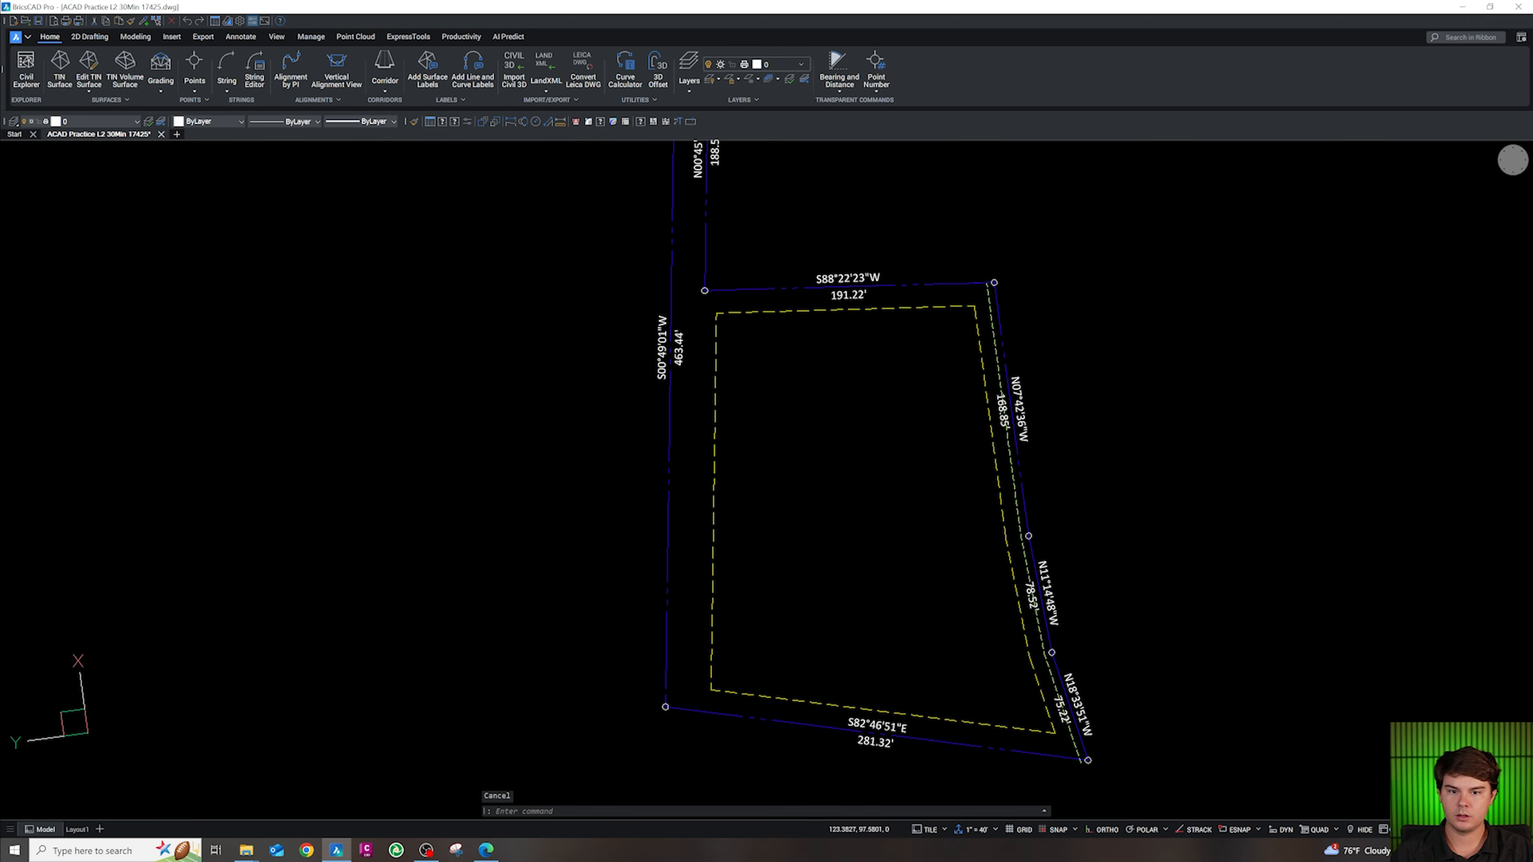
{"action": "scroll", "coordinate": [932, 365], "scroll_direction": "down", "scroll_amount": 4}
{"action": "key", "text": "Return"}
Copy the 00' BSL and XX' LS STRIP labels from the template and paste them beside the parcel
{"action": "scroll", "coordinate": [886, 492], "scroll_direction": "down", "scroll_amount": 5}
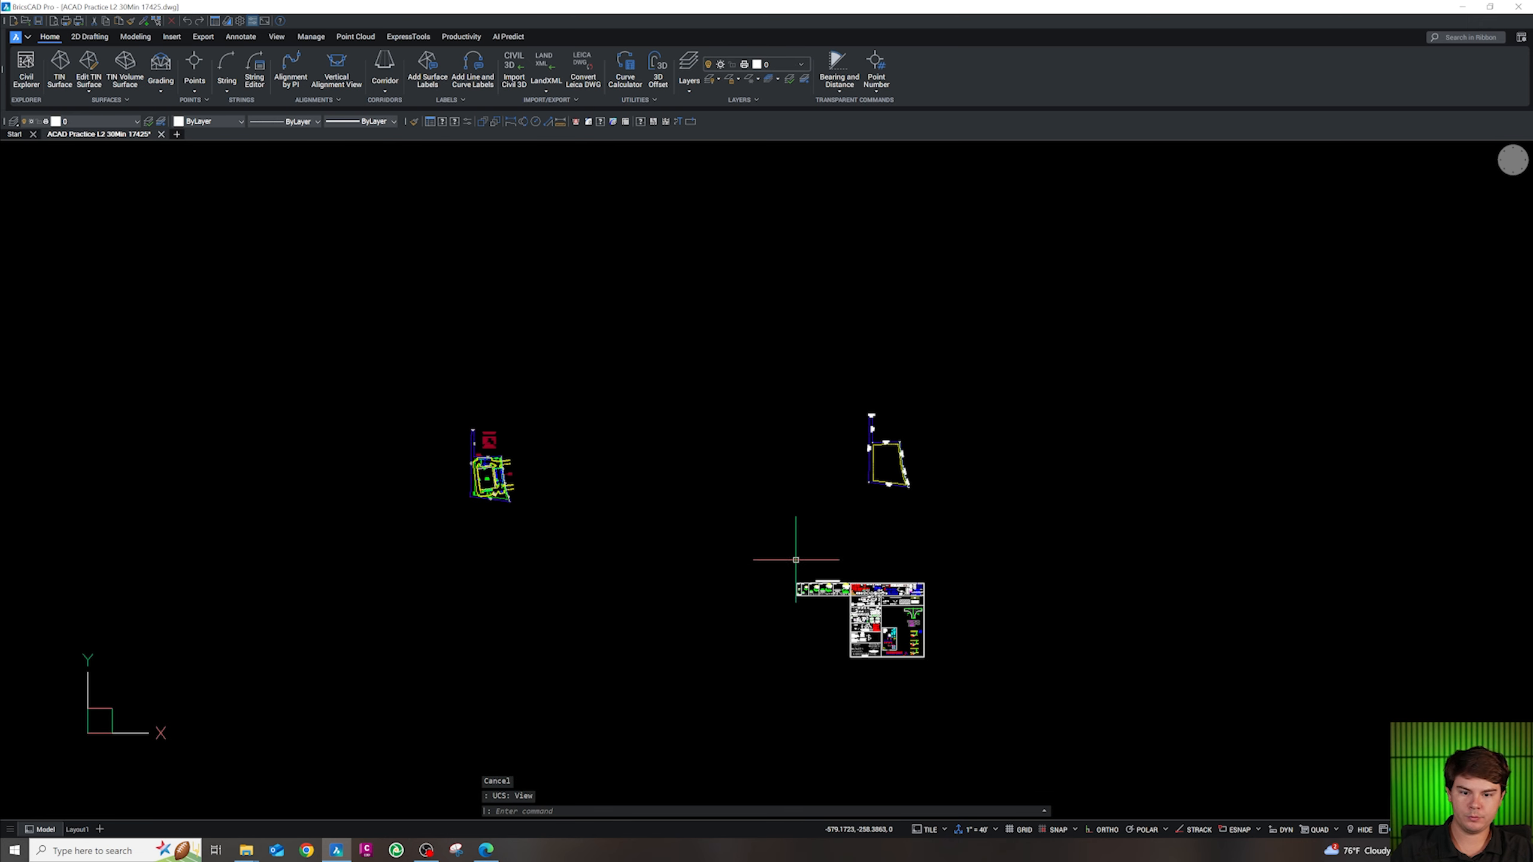
{"action": "scroll", "coordinate": [796, 582], "scroll_direction": "up", "scroll_amount": 10}
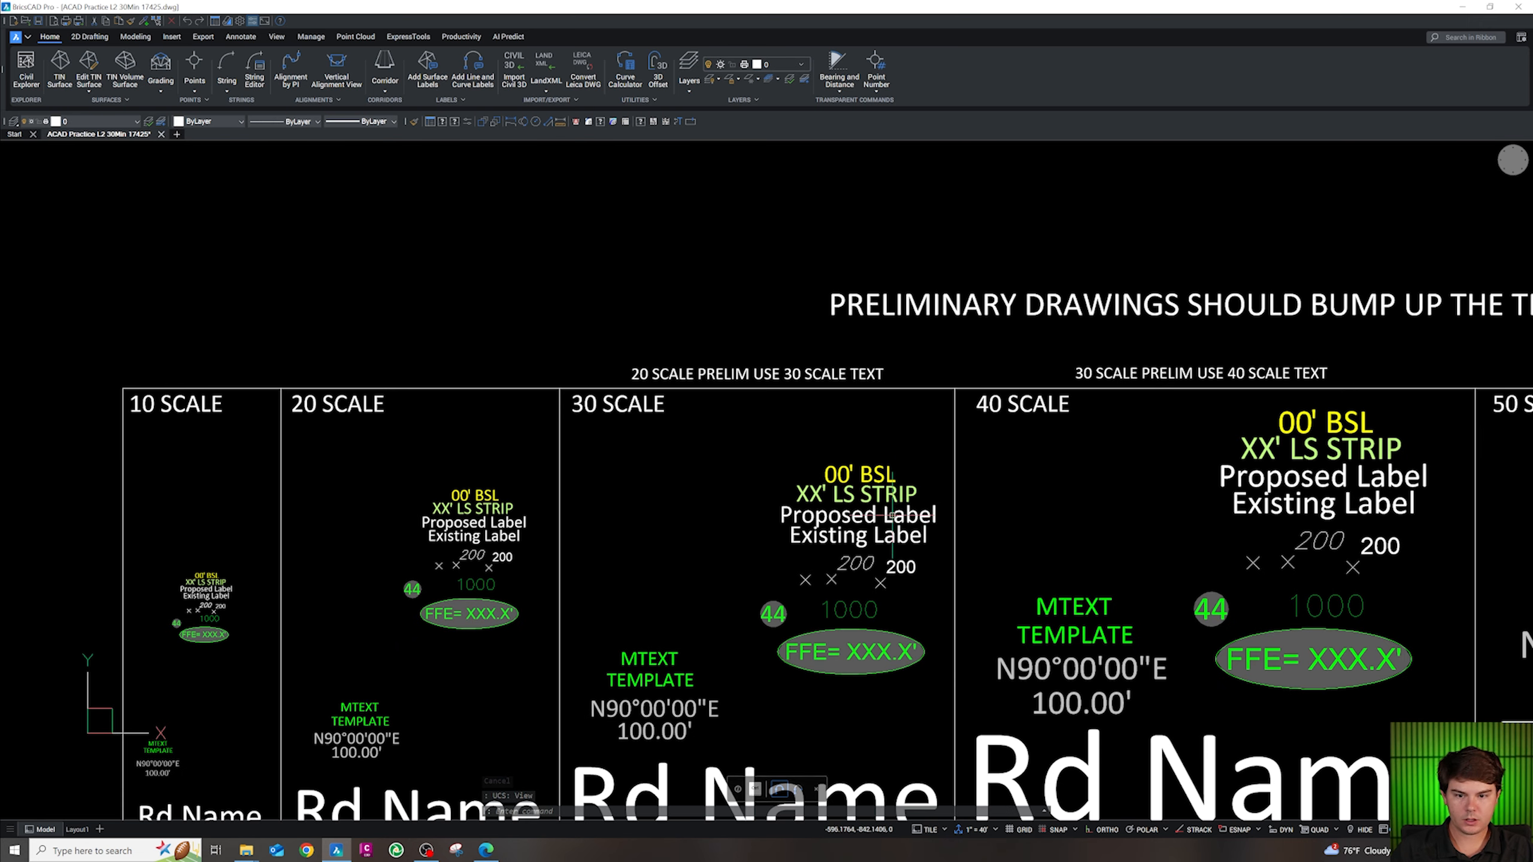
{"action": "left_click_drag", "start_coordinate": [924, 494], "coordinate": [858, 454]}
{"action": "key", "text": "ctrl+c"}
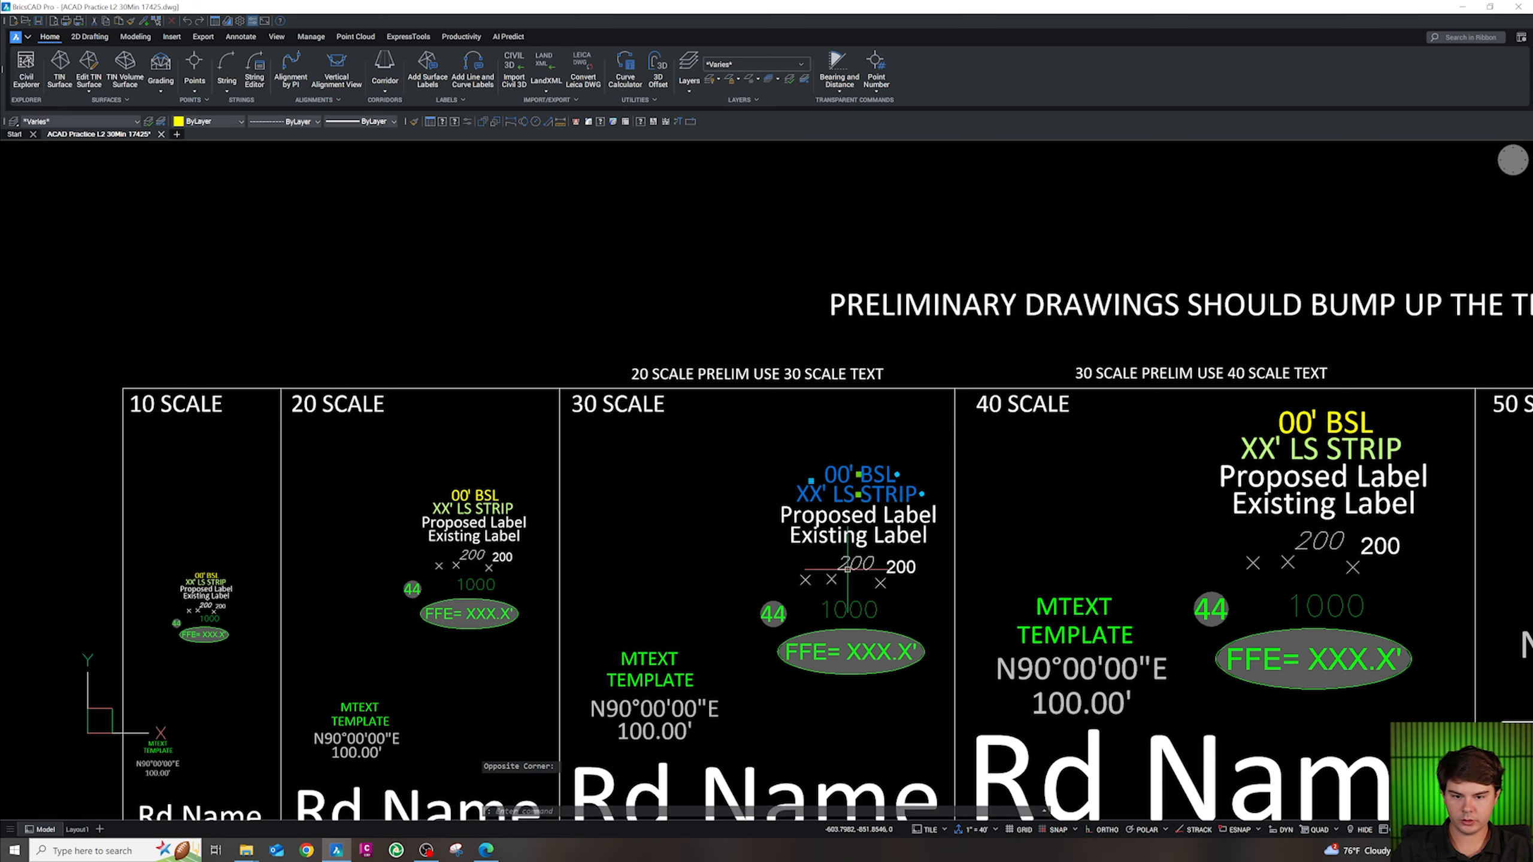
{"action": "scroll", "coordinate": [822, 594], "scroll_direction": "down", "scroll_amount": 10}
{"action": "scroll", "coordinate": [822, 594], "scroll_direction": "down", "scroll_amount": 3}
{"action": "scroll", "coordinate": [866, 521], "scroll_direction": "up", "scroll_amount": 10}
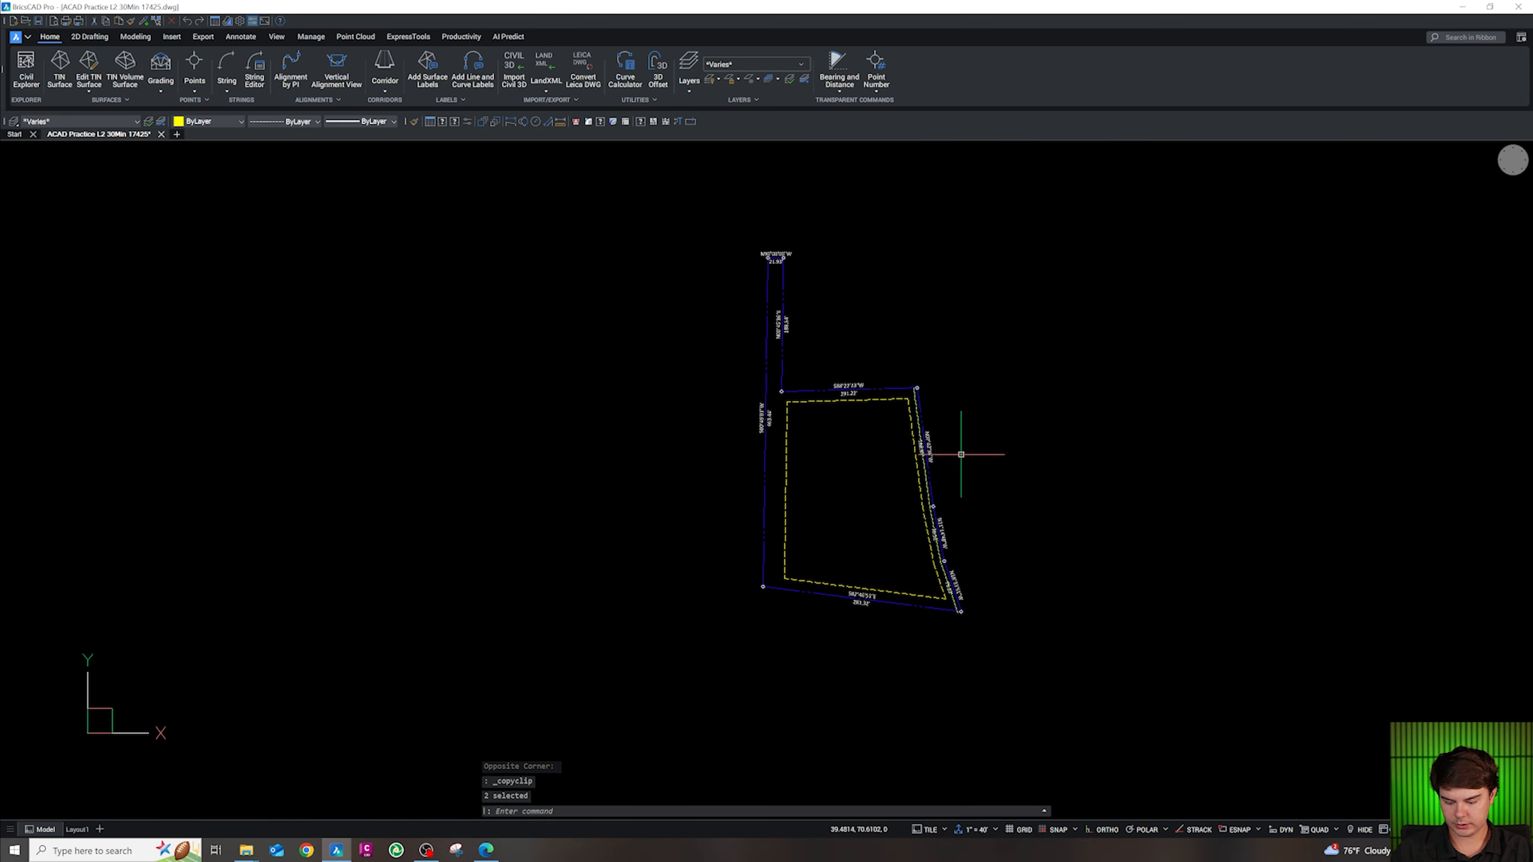
{"action": "key", "text": "ctrl+v"}
{"action": "scroll", "coordinate": [961, 454], "scroll_direction": "up", "scroll_amount": 8}
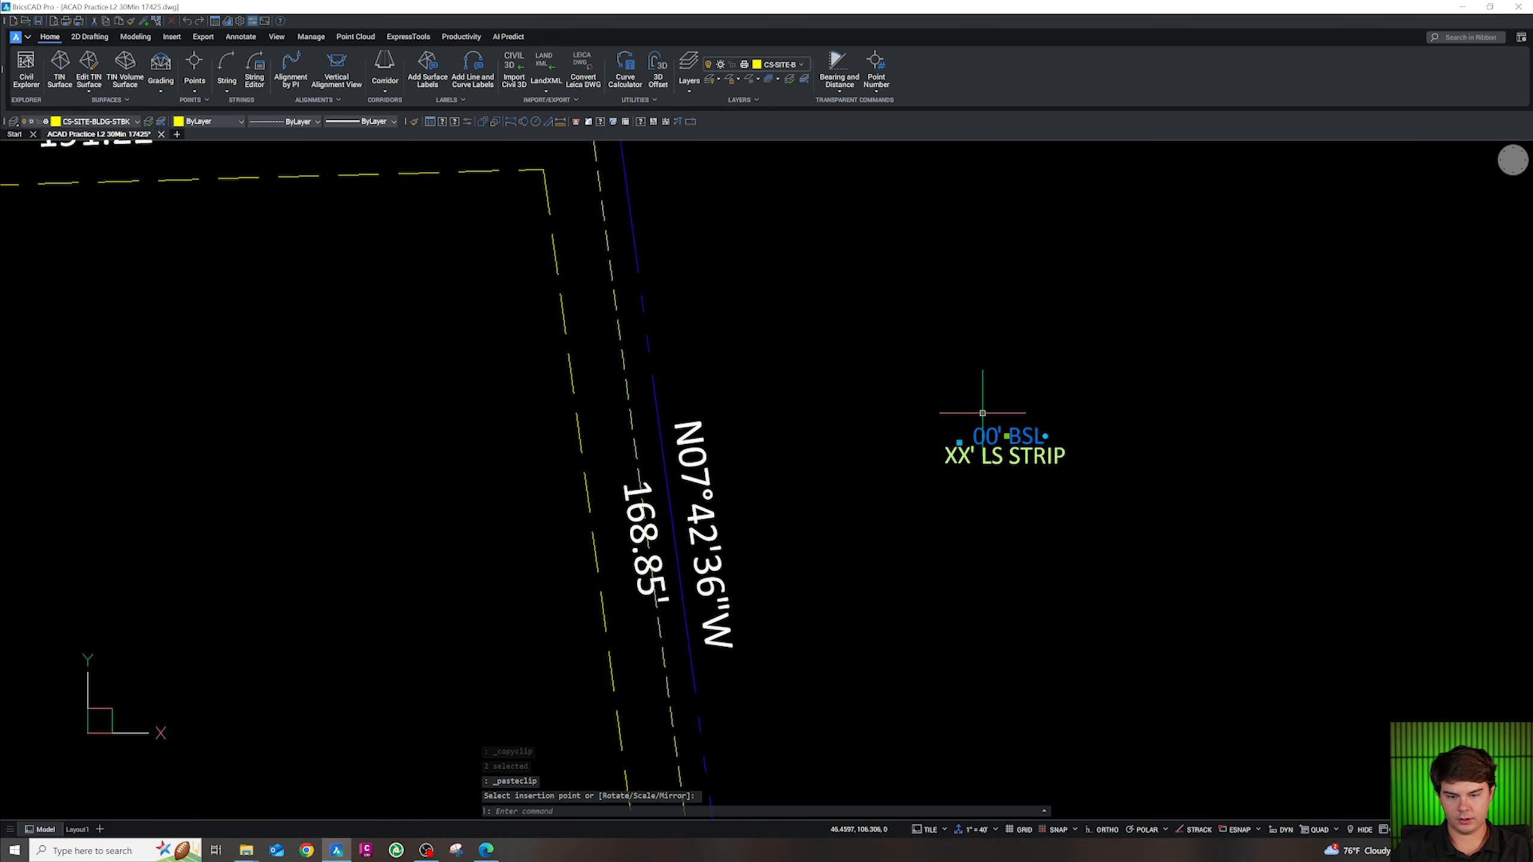
Align the UCS with the top line and paste a 00' BSL label there
{"action": "key", "text": "ctrl+c"}
{"action": "scroll", "coordinate": [984, 421], "scroll_direction": "down", "scroll_amount": 2}
{"action": "middle_click_drag", "start_coordinate": [578, 299], "coordinate": [838, 391]}
{"action": "key", "text": "shift+z"}
{"action": "key", "text": "shift+z"}
{"action": "key", "text": "ctrl+v"}
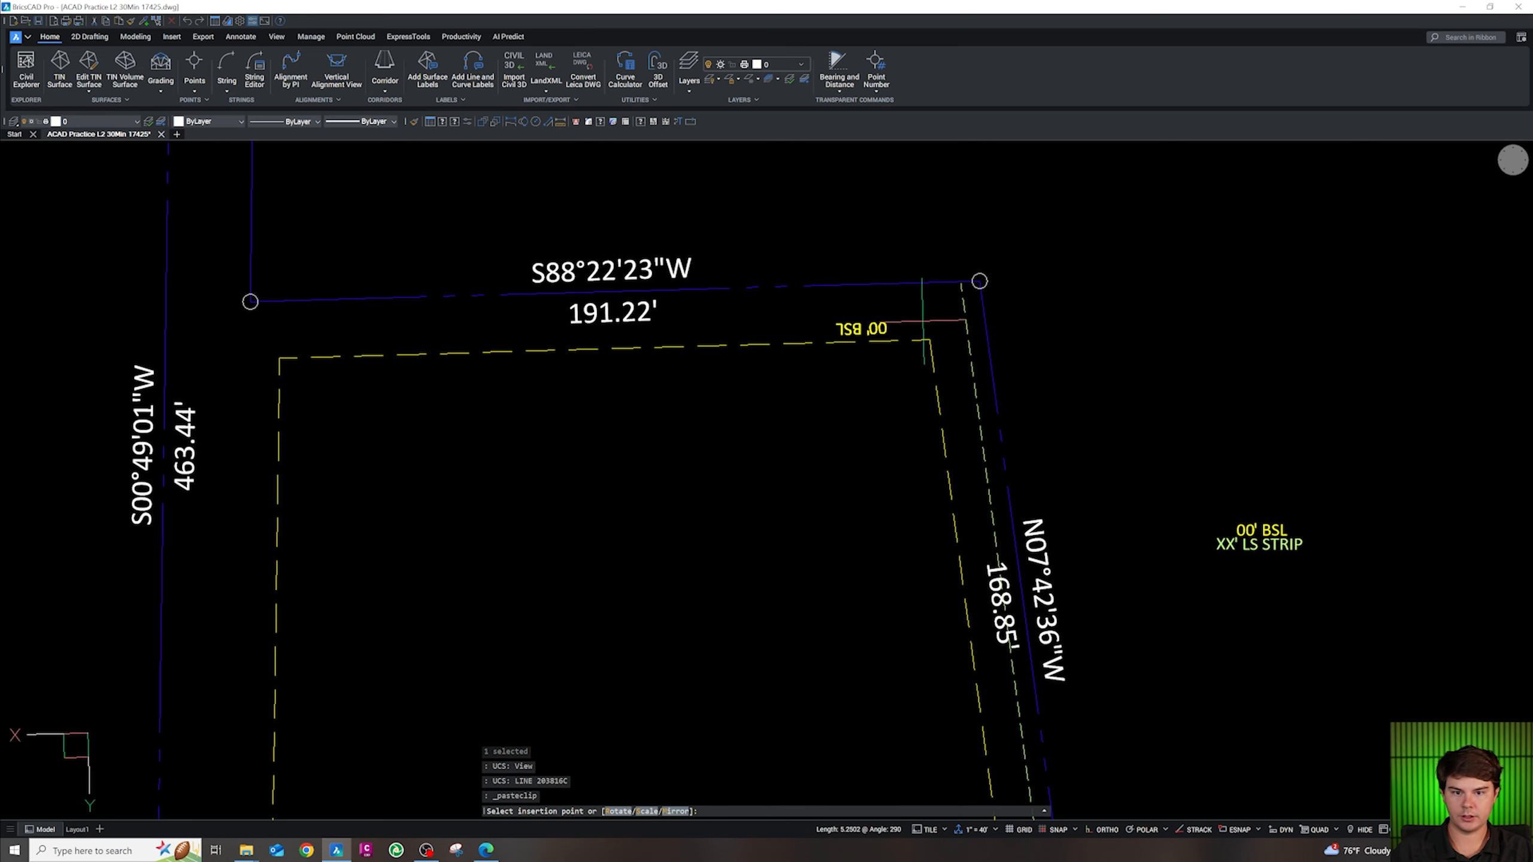
Position the 00' BSL label upright just below the north boundary line
{"action": "left_click", "coordinate": [837, 329]}
{"action": "left_click", "coordinate": [948, 334]}
{"action": "key", "text": "Escape"}
{"action": "left_click", "coordinate": [863, 328]}
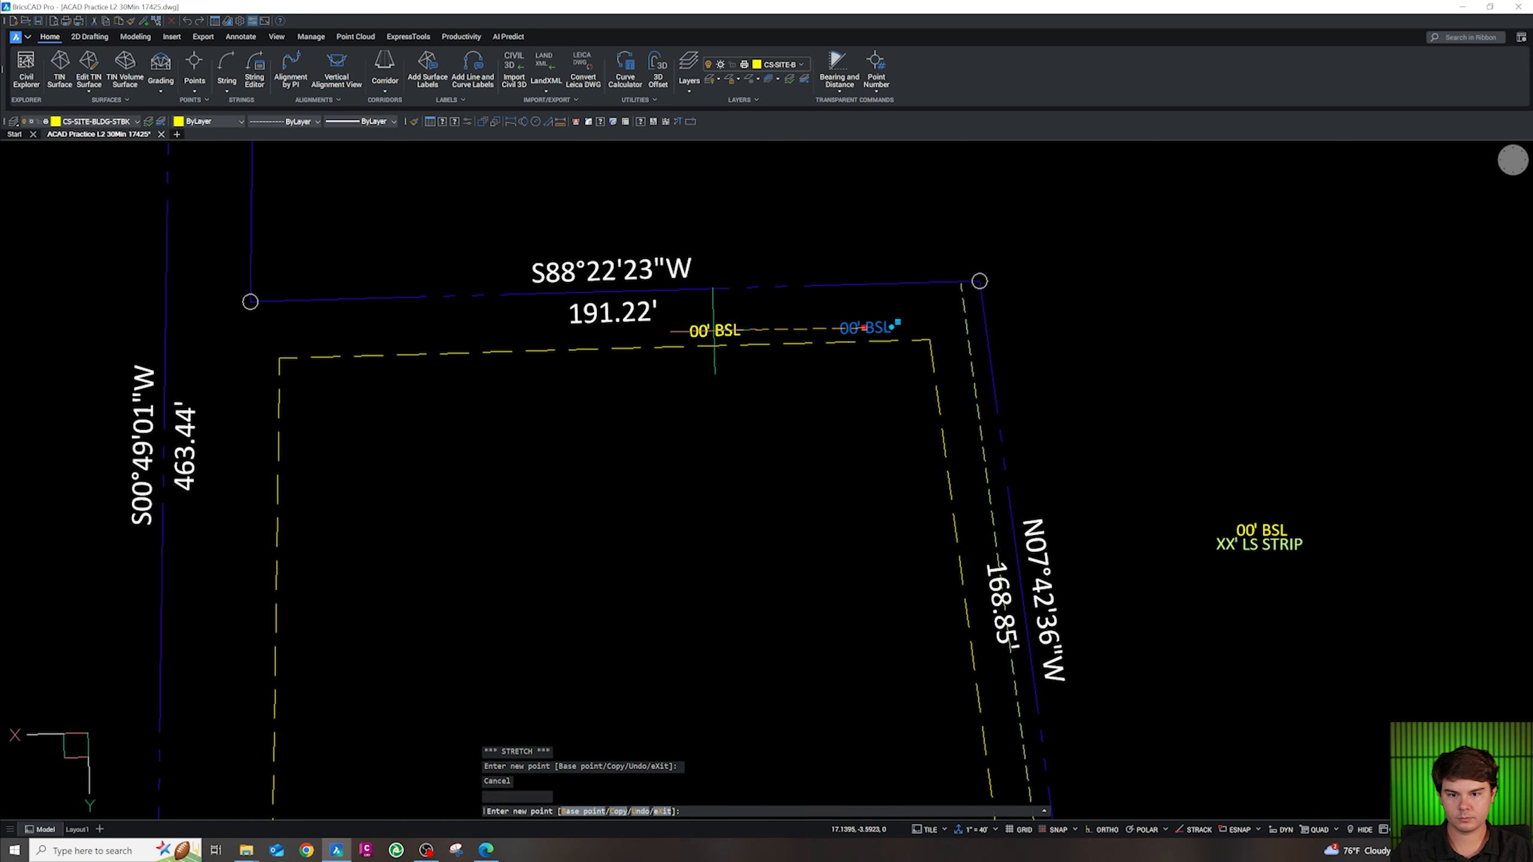
{"action": "left_click", "coordinate": [712, 332]}
Set the label's BSL attribute to 15 so it reads 15' BSL
{"action": "double_click", "coordinate": [720, 334]}
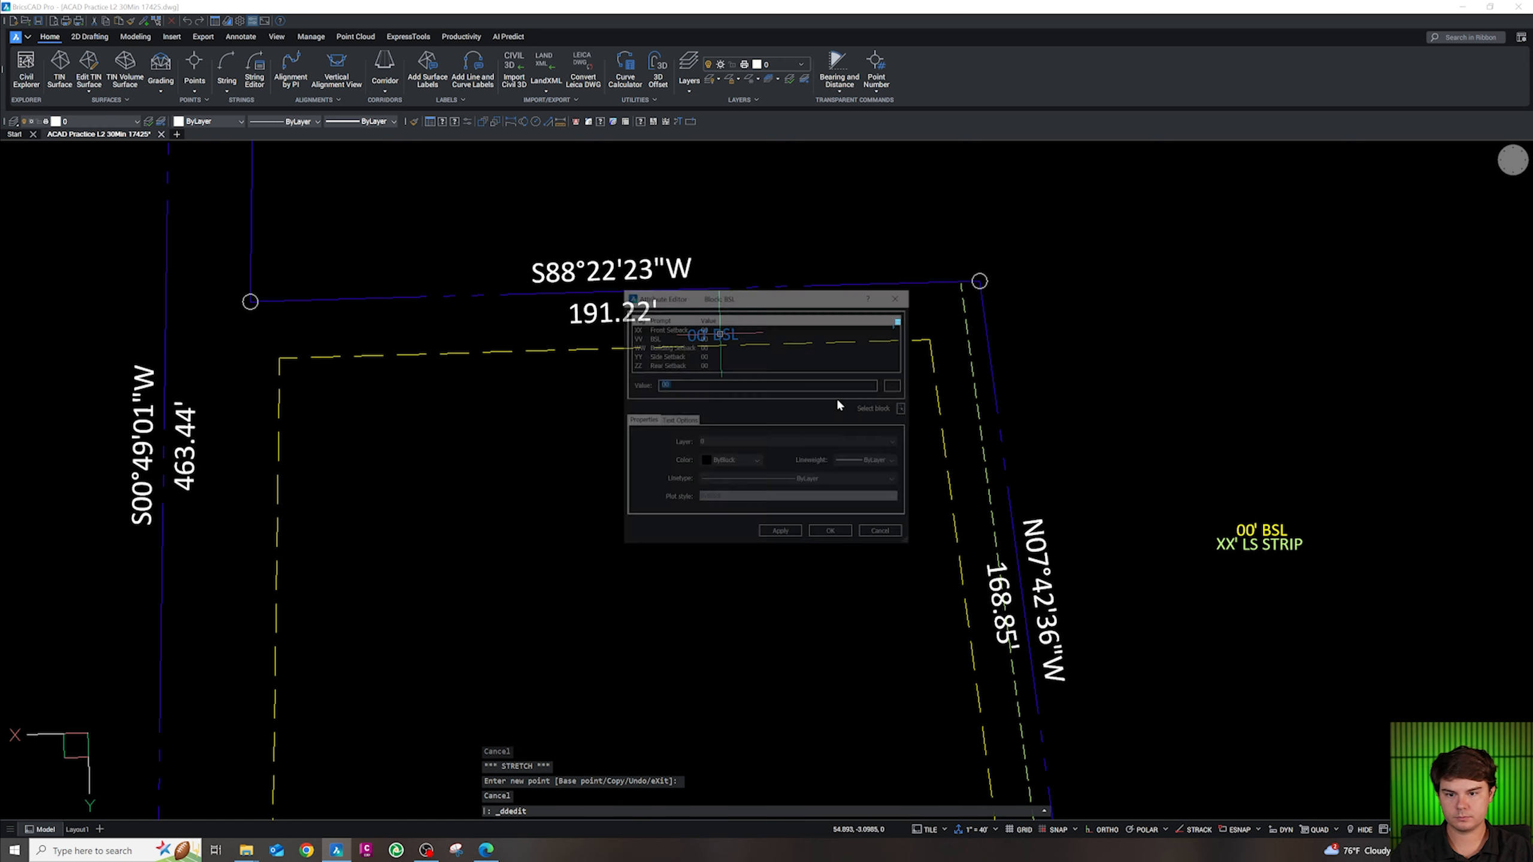
{"action": "left_click", "coordinate": [717, 444]}
{"action": "left_click", "coordinate": [710, 442]}
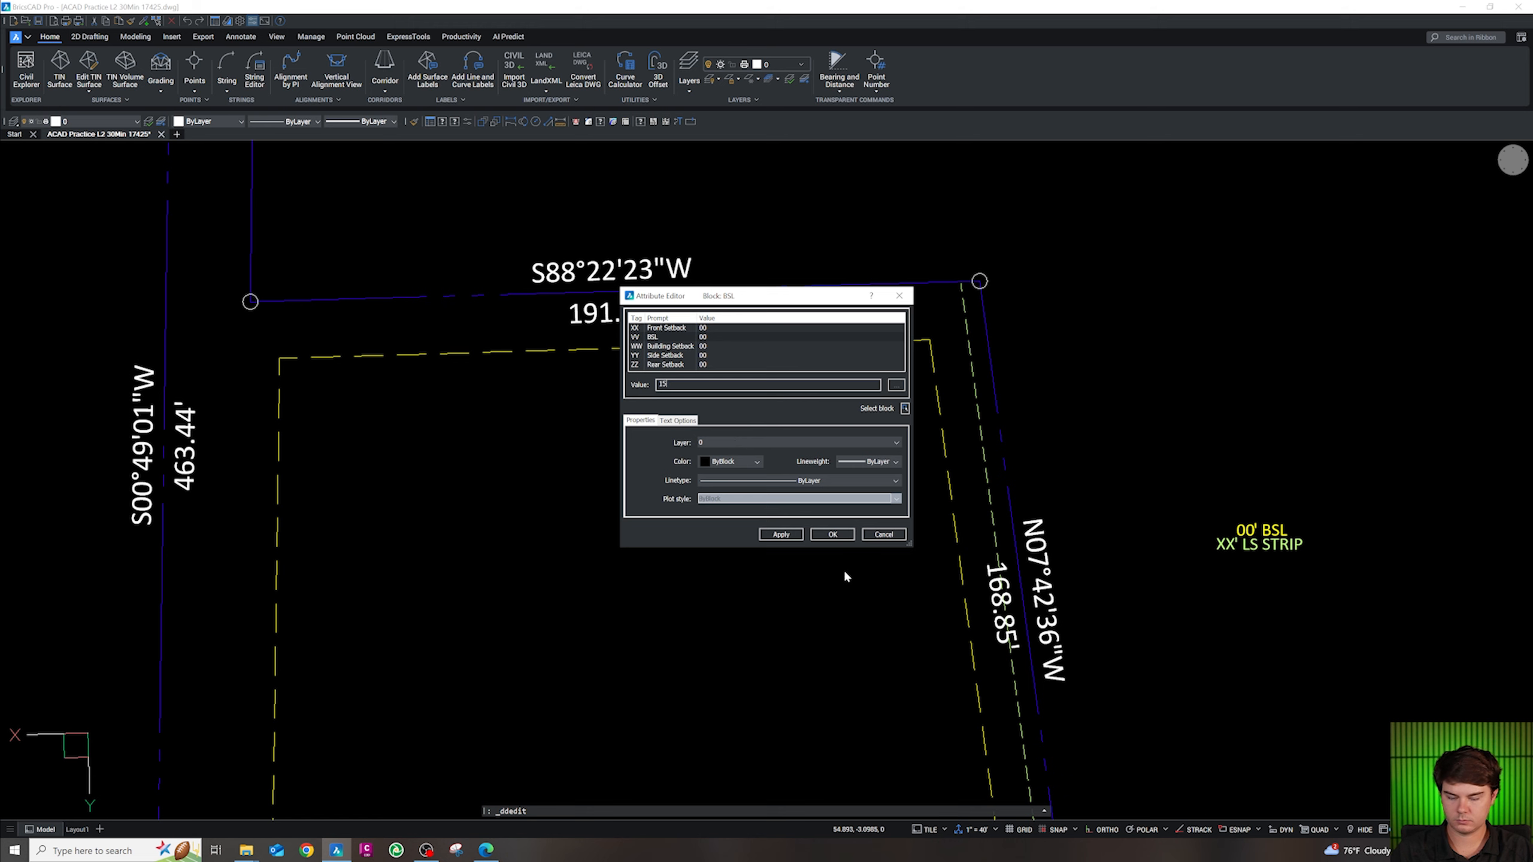
{"action": "left_click", "coordinate": [816, 534]}
{"action": "key", "text": "Escape"}
Begin copying the 15' BSL label from a base point on it
{"action": "left_click", "coordinate": [718, 334]}
{"action": "type", "text": "c"}
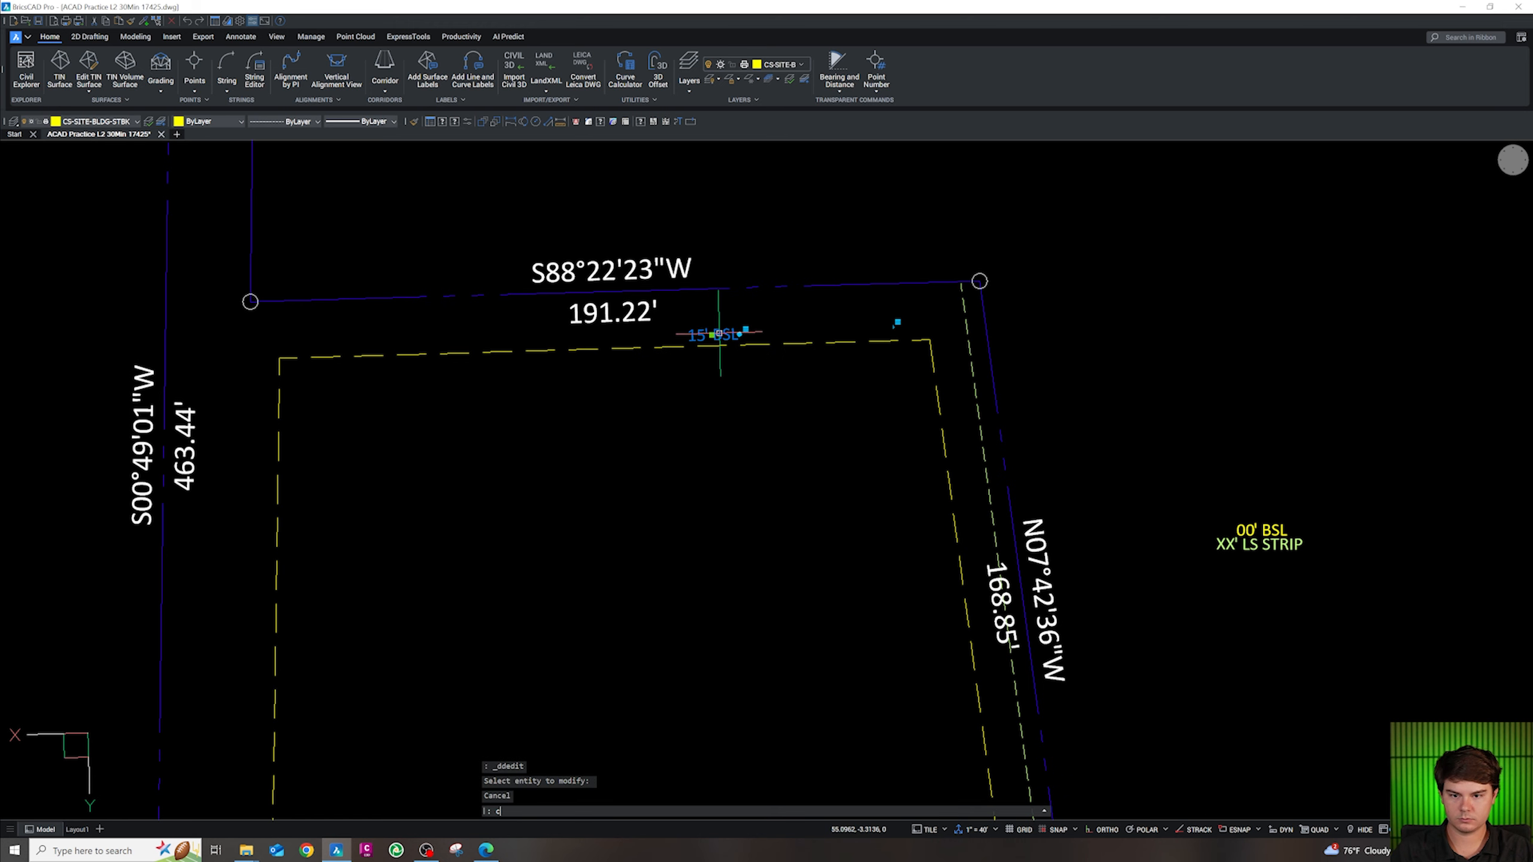
{"action": "key", "text": "space"}
{"action": "left_click", "coordinate": [726, 333]}
{"action": "scroll", "coordinate": [724, 273], "scroll_direction": "down", "scroll_amount": 5}
{"action": "scroll", "coordinate": [701, 565], "scroll_direction": "up", "scroll_amount": 4}
Paste a copy of the 15' BSL label aligned along the south setback line
{"action": "key", "text": "Escape"}
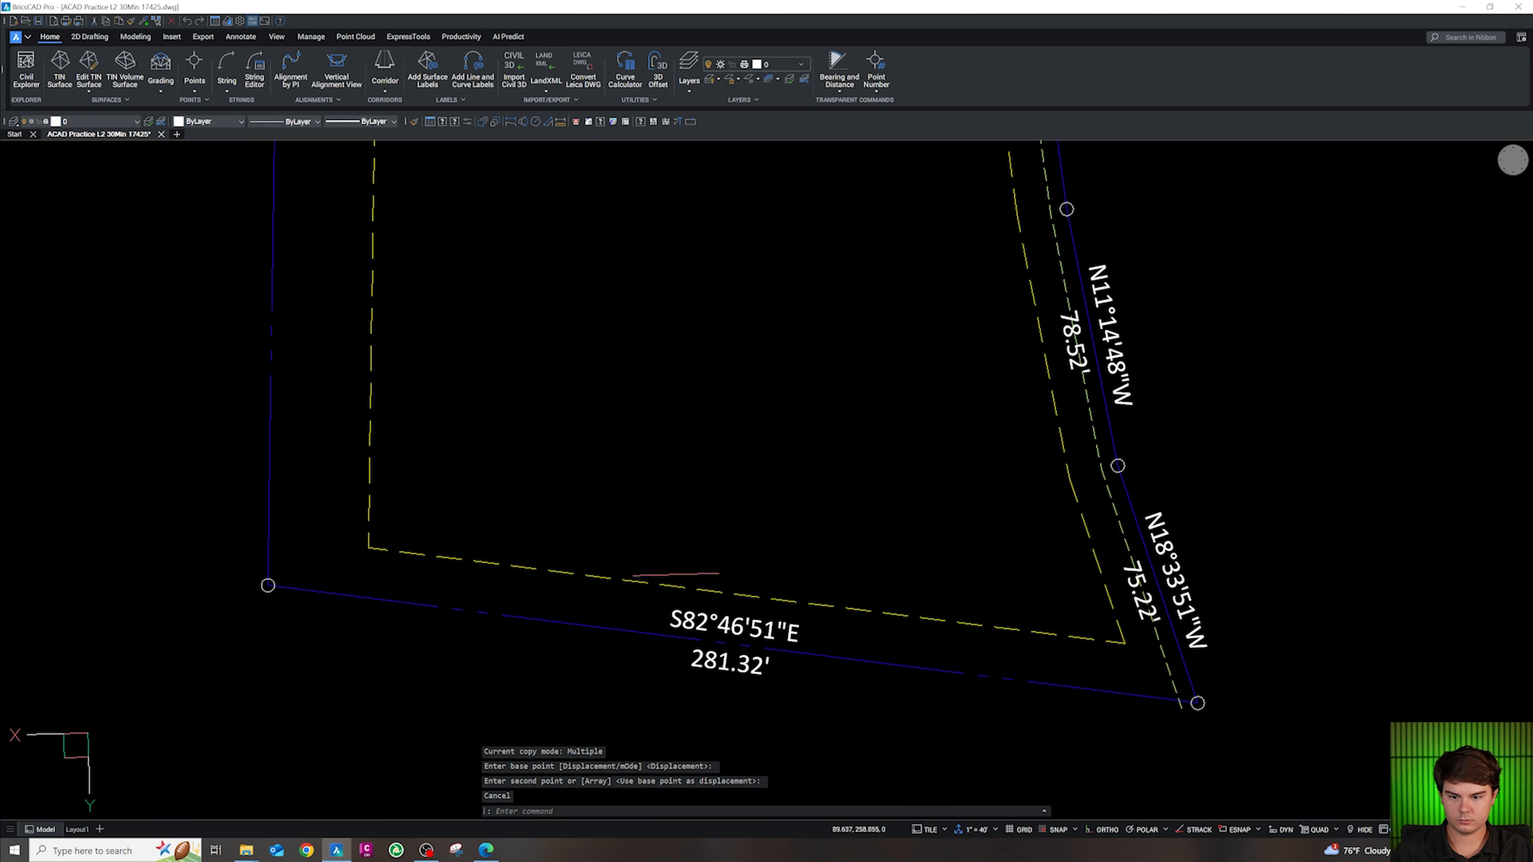
{"action": "scroll", "coordinate": [701, 552], "scroll_direction": "down", "scroll_amount": 3}
{"action": "scroll", "coordinate": [713, 283], "scroll_direction": "up", "scroll_amount": 4}
{"action": "scroll", "coordinate": [720, 239], "scroll_direction": "down", "scroll_amount": 6}
{"action": "key", "text": "ctrl+c"}
{"action": "scroll", "coordinate": [718, 485], "scroll_direction": "up", "scroll_amount": 7}
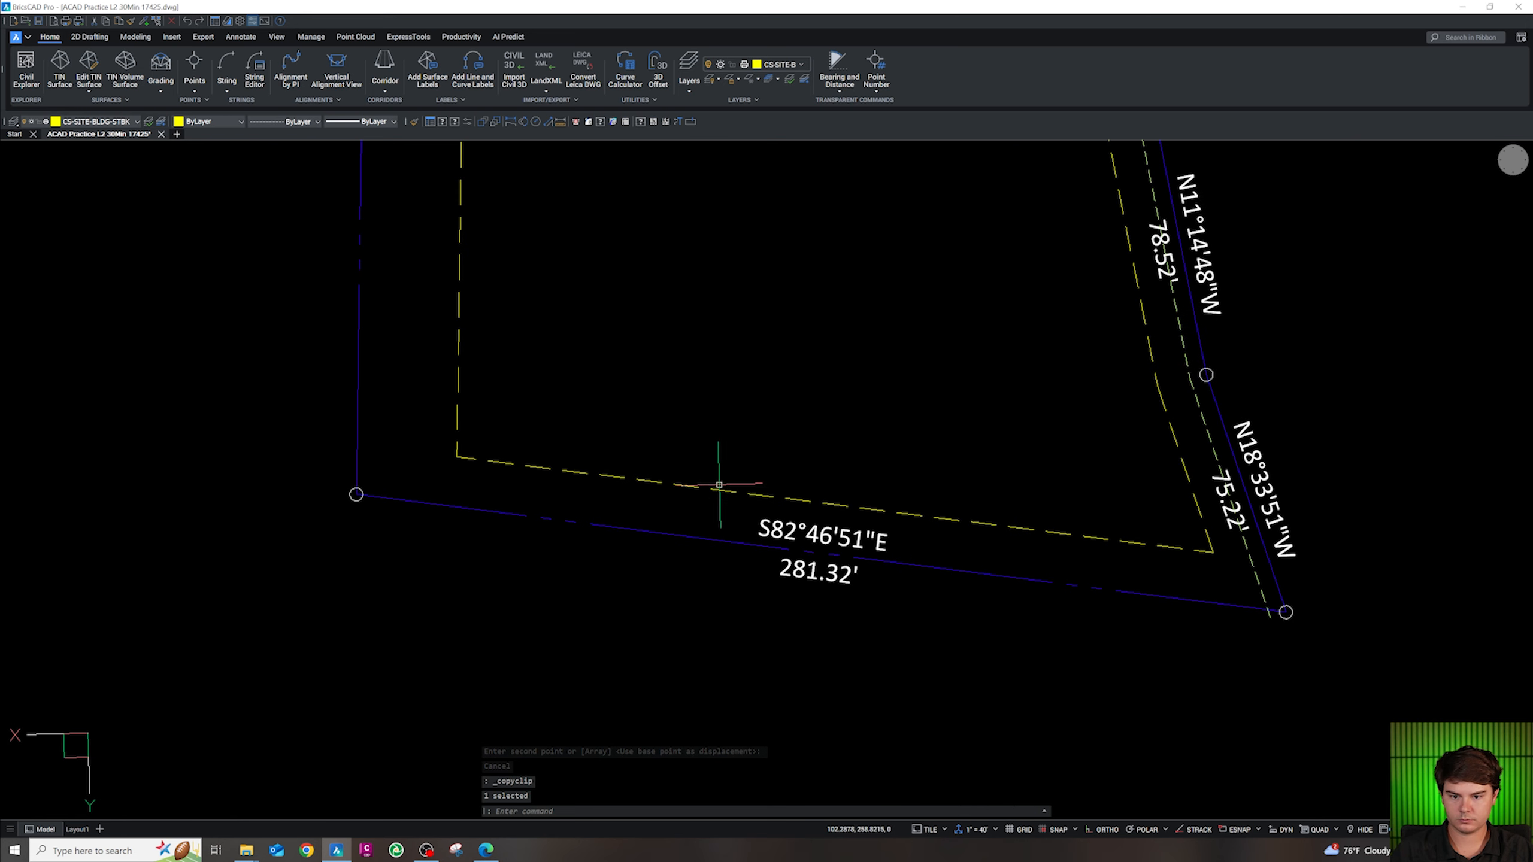
{"action": "key", "text": "ctrl+v"}
{"action": "key", "text": "ctrl+v"}
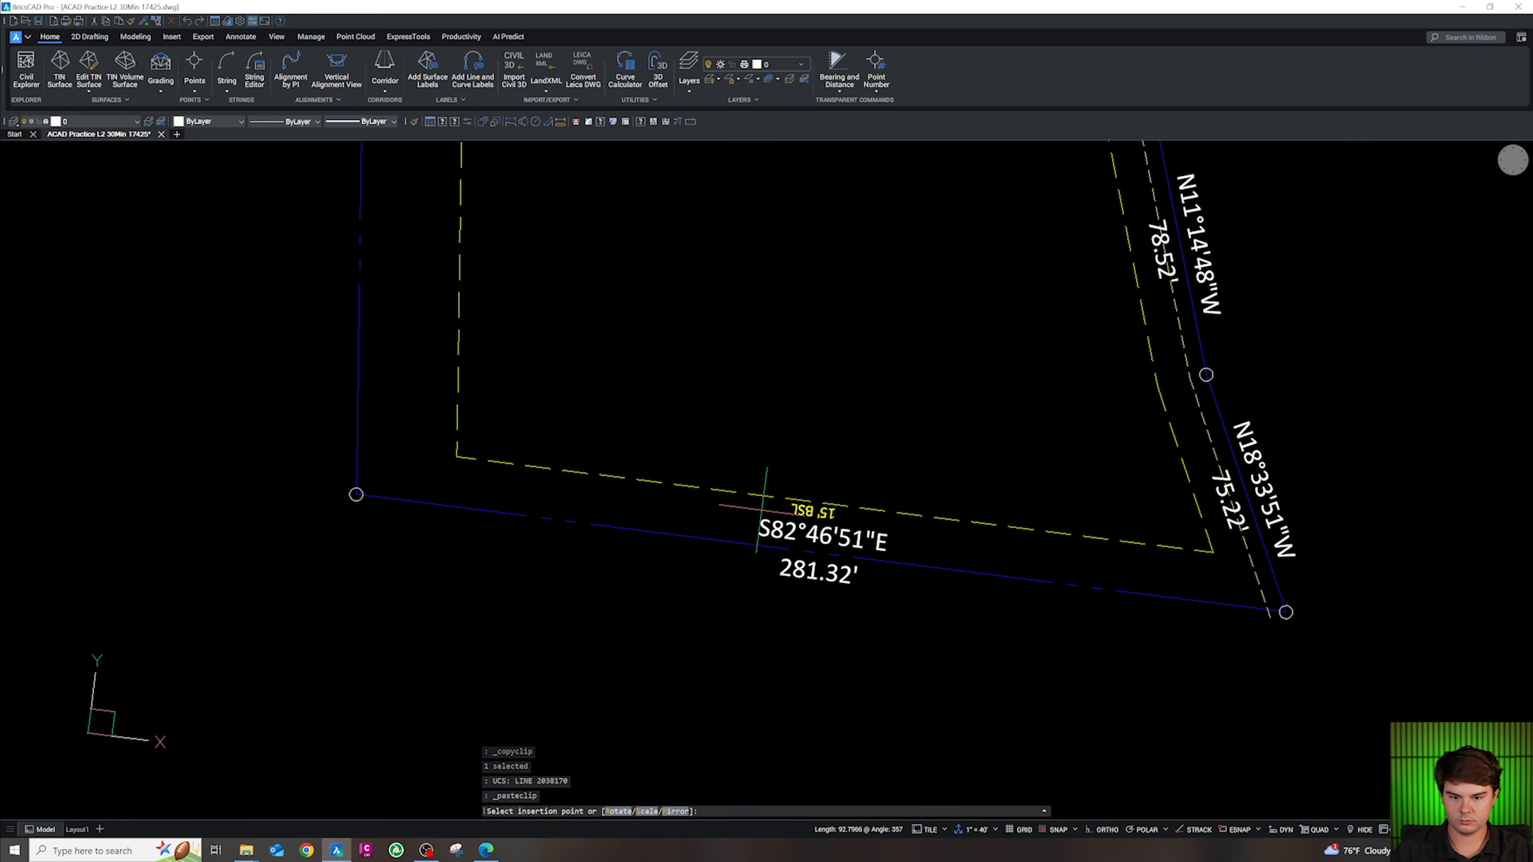
{"action": "key", "text": "Escape"}
{"action": "left_click", "coordinate": [896, 523]}
{"action": "left_click", "coordinate": [895, 523]}
{"action": "key", "text": "Escape"}
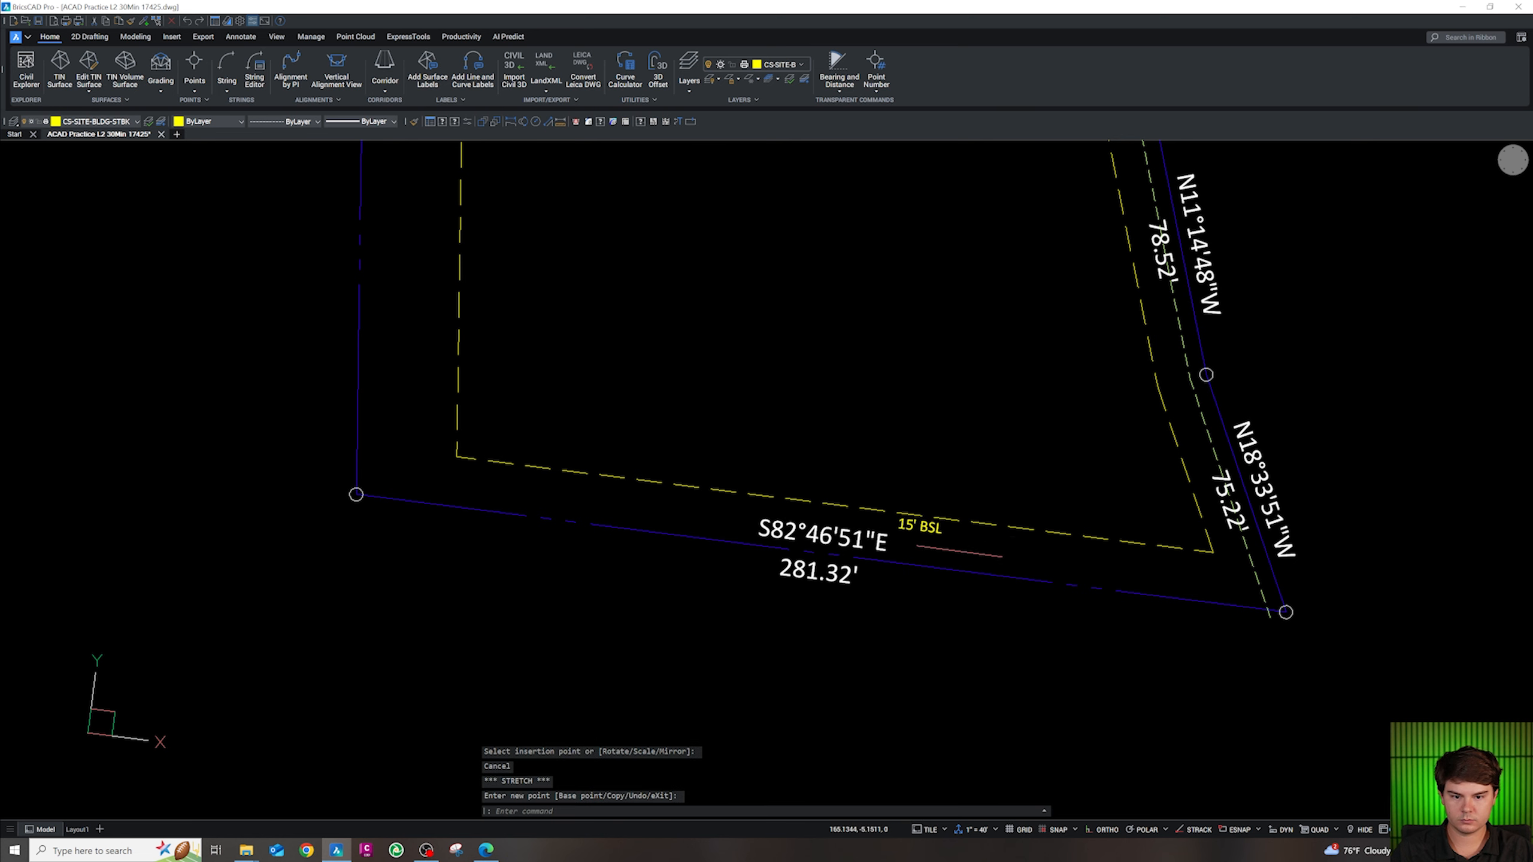
{"action": "scroll", "coordinate": [975, 532], "scroll_direction": "down", "scroll_amount": 5}
{"action": "scroll", "coordinate": [1024, 528], "scroll_direction": "up", "scroll_amount": 5}
Realign the UCS to the southeast boundary and place a 15' BSL label on that setback segment
{"action": "key", "text": "shift+z"}
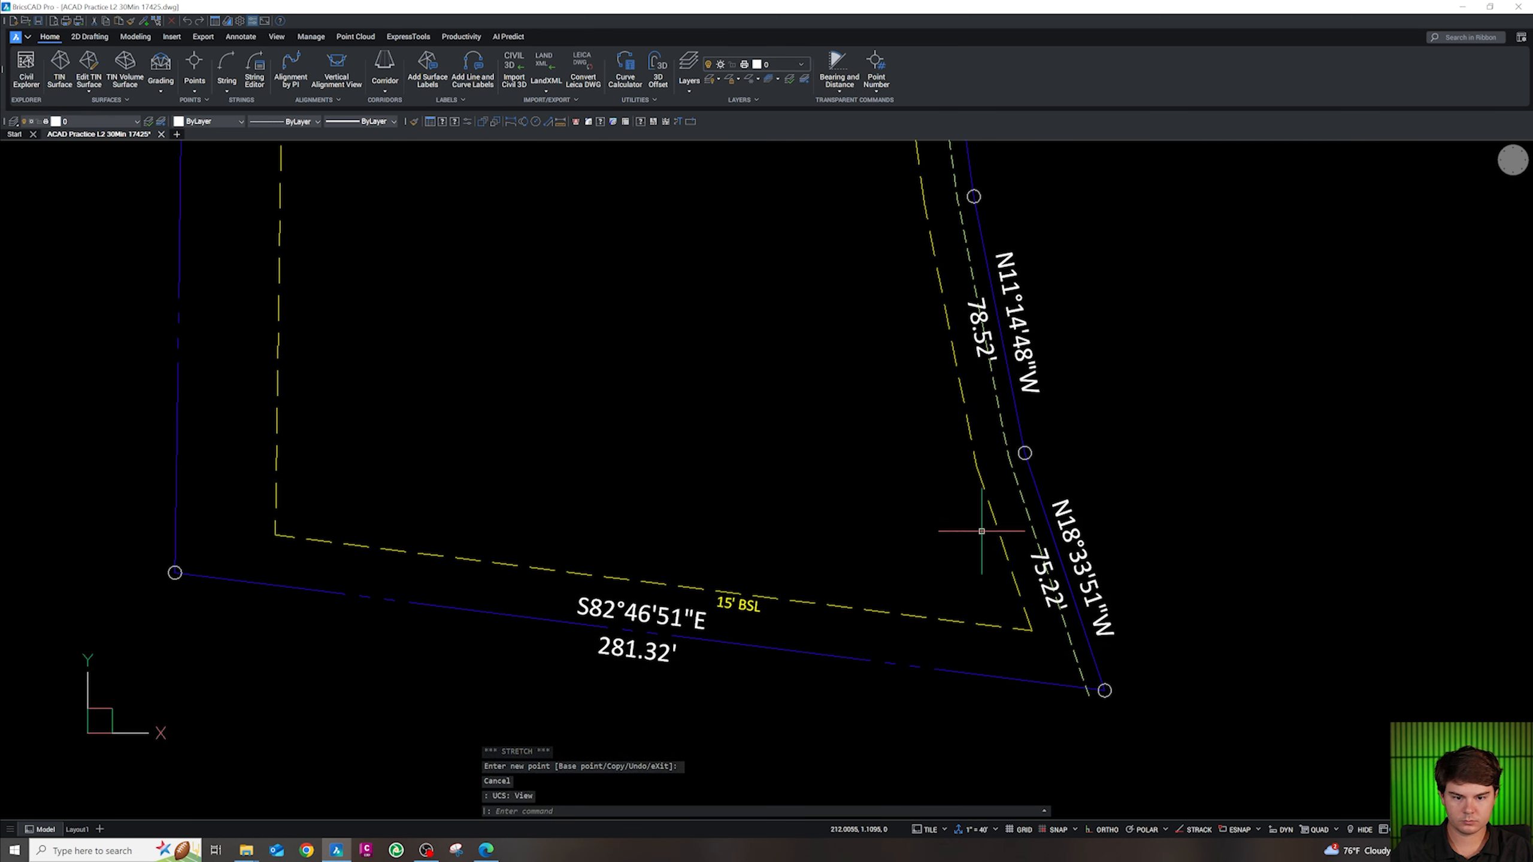
{"action": "key", "text": "shift+z"}
{"action": "key", "text": "shift+z"}
{"action": "key", "text": "ctrl+v"}
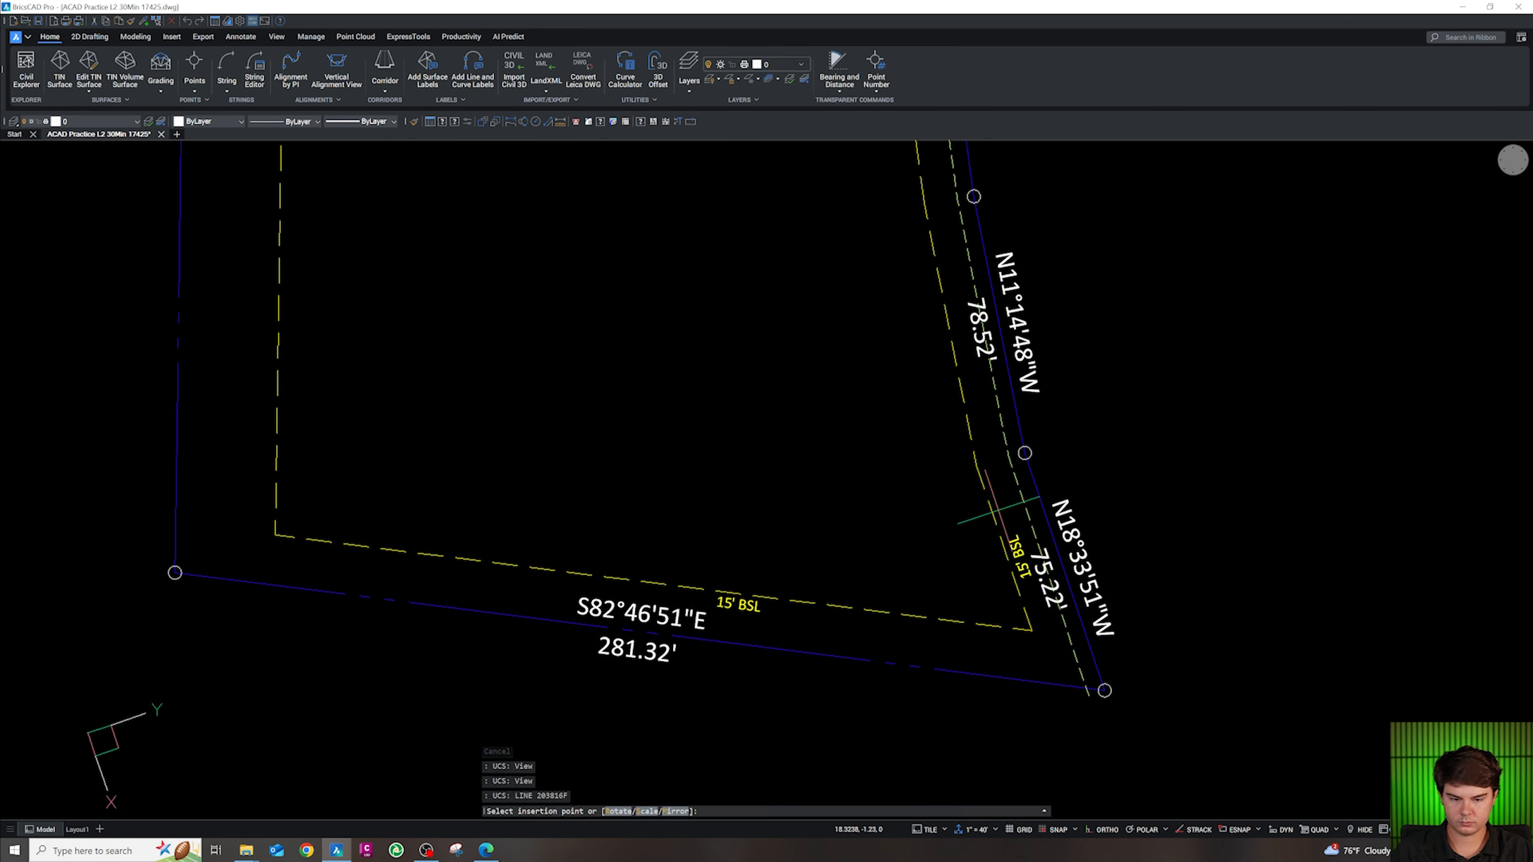
{"action": "key", "text": "Escape"}
{"action": "left_click", "coordinate": [1002, 520]}
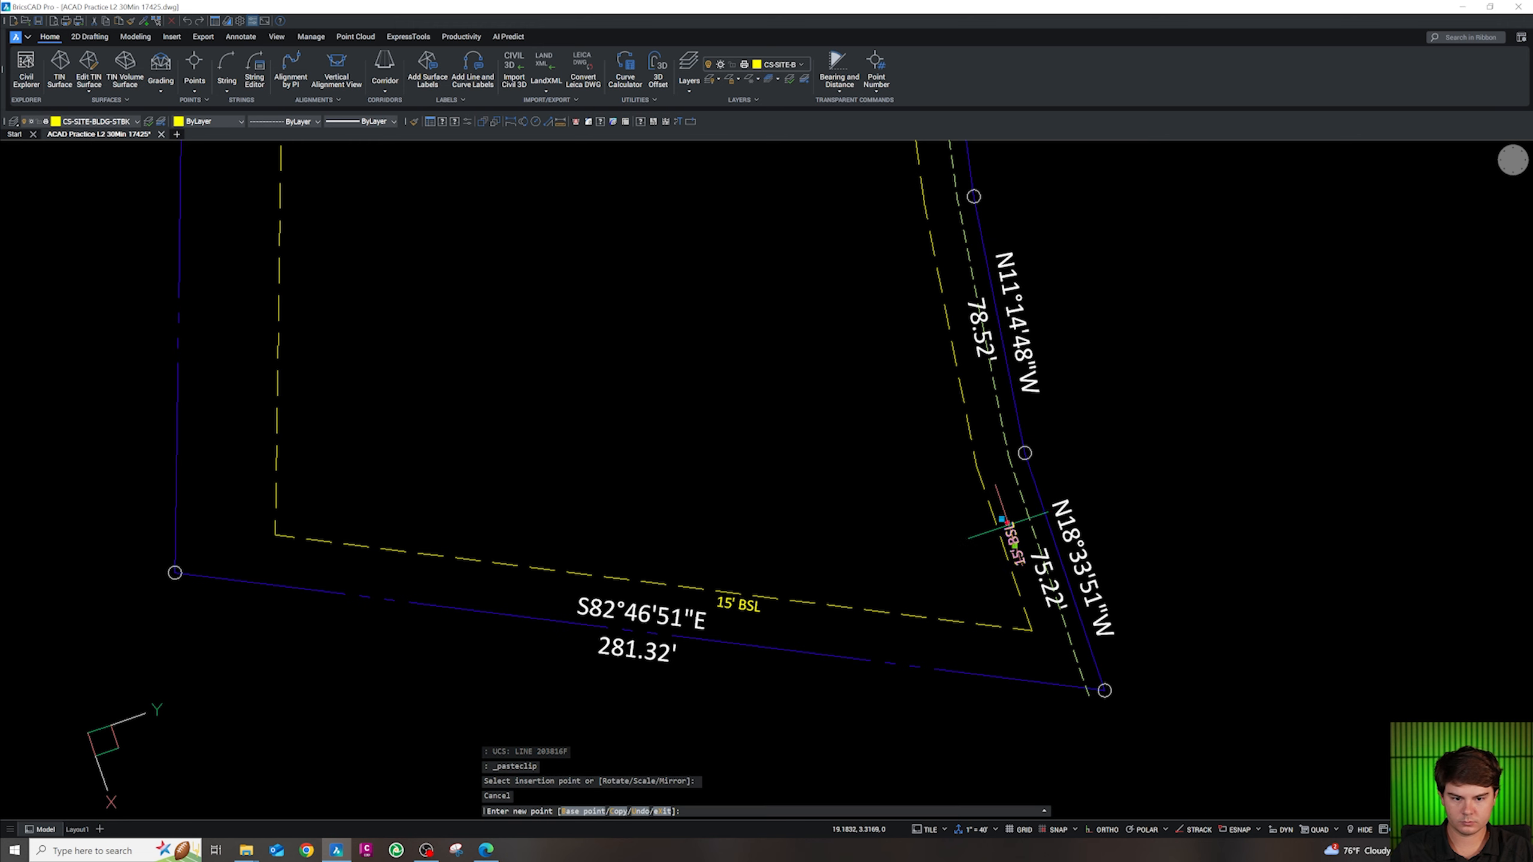
{"action": "key", "text": "Escape"}
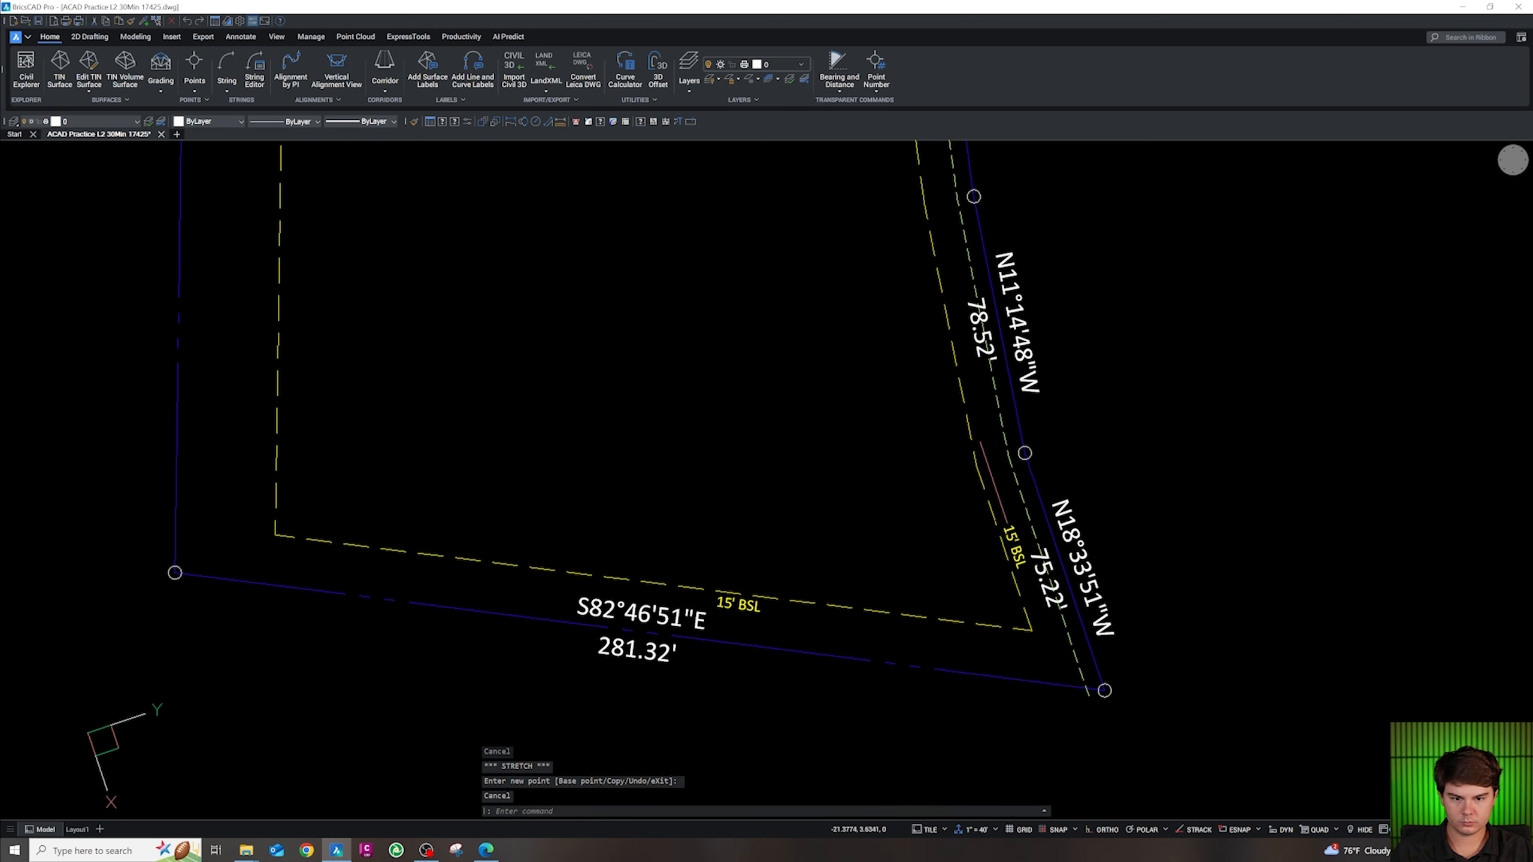
{"action": "scroll", "coordinate": [987, 443], "scroll_direction": "down", "scroll_amount": 3}
{"action": "scroll", "coordinate": [955, 291], "scroll_direction": "up", "scroll_amount": 3}
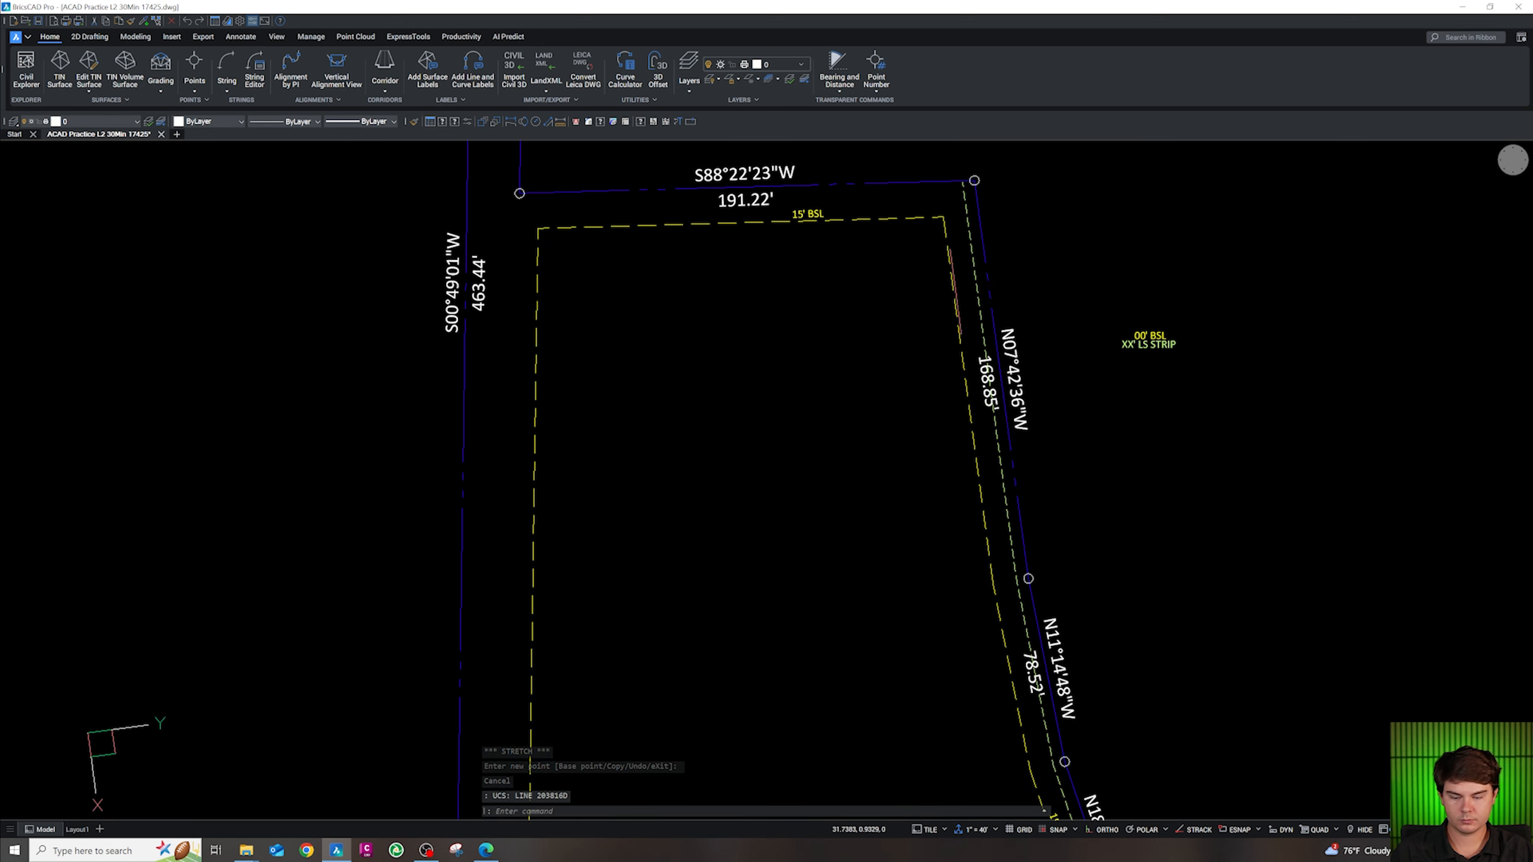
Paste a 15' BSL label along the east setback line
{"action": "key", "text": "ctrl+v"}
{"action": "scroll", "coordinate": [955, 291], "scroll_direction": "down", "scroll_amount": 3}
{"action": "scroll", "coordinate": [960, 327], "scroll_direction": "up", "scroll_amount": 4}
{"action": "left_click", "coordinate": [965, 353]}
{"action": "left_click", "coordinate": [962, 343]}
{"action": "key", "text": "Escape"}
{"action": "left_click", "coordinate": [960, 326]}
{"action": "left_click", "coordinate": [960, 318]}
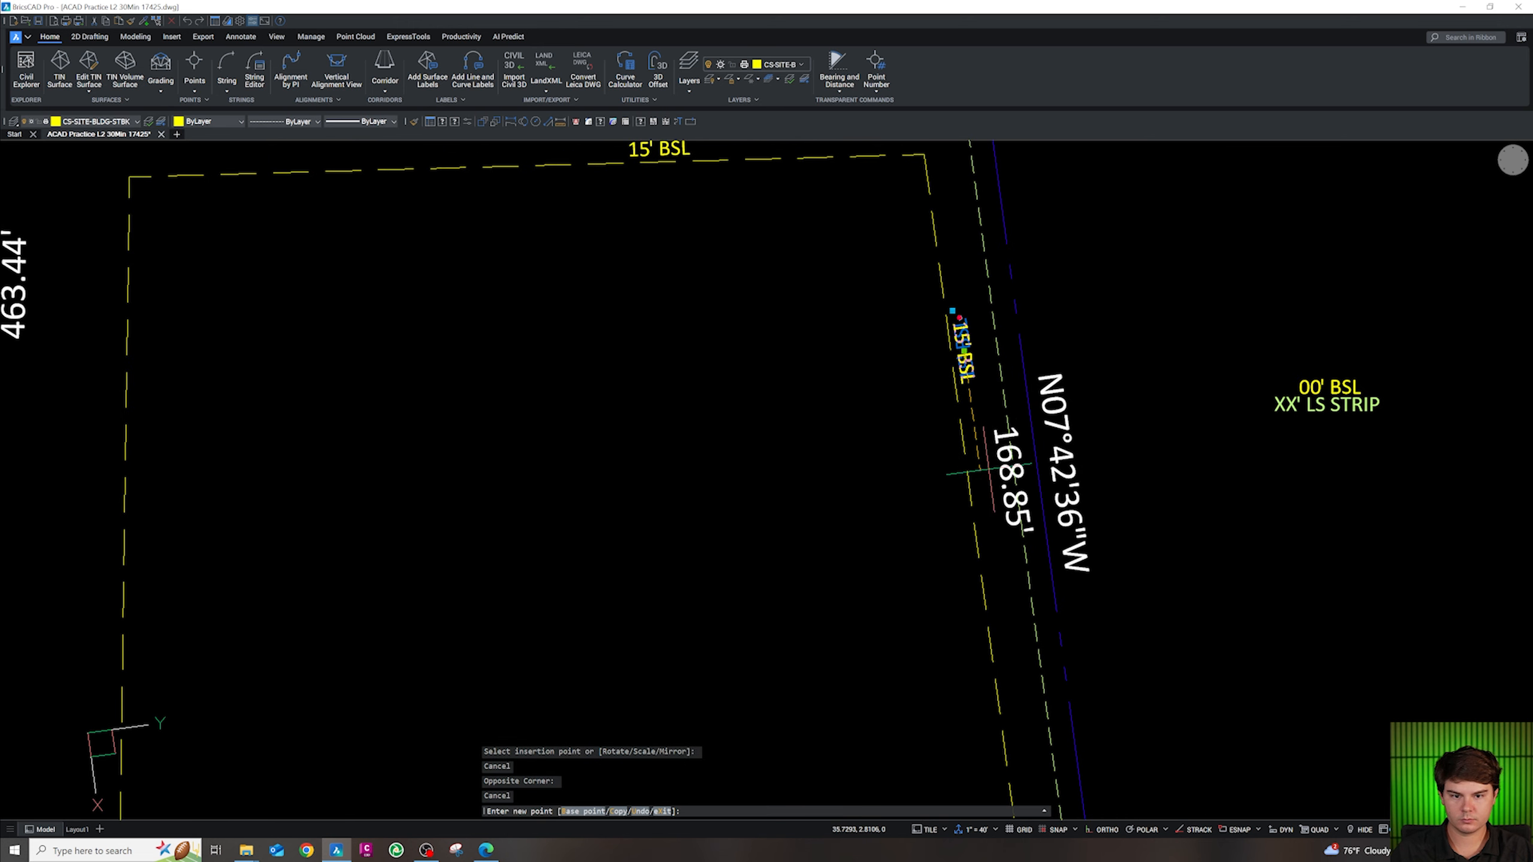
{"action": "key", "text": "Escape"}
{"action": "scroll", "coordinate": [966, 467], "scroll_direction": "down", "scroll_amount": 4}
{"action": "scroll", "coordinate": [643, 472], "scroll_direction": "up", "scroll_amount": 3}
Paste a BSL label beside the west setback line and change its value to 30'
{"action": "key", "text": "ctrl+v"}
{"action": "left_click", "coordinate": [637, 470]}
{"action": "key", "text": "Escape"}
{"action": "scroll", "coordinate": [631, 524], "scroll_direction": "up", "scroll_amount": 3}
{"action": "double_click", "coordinate": [651, 492]}
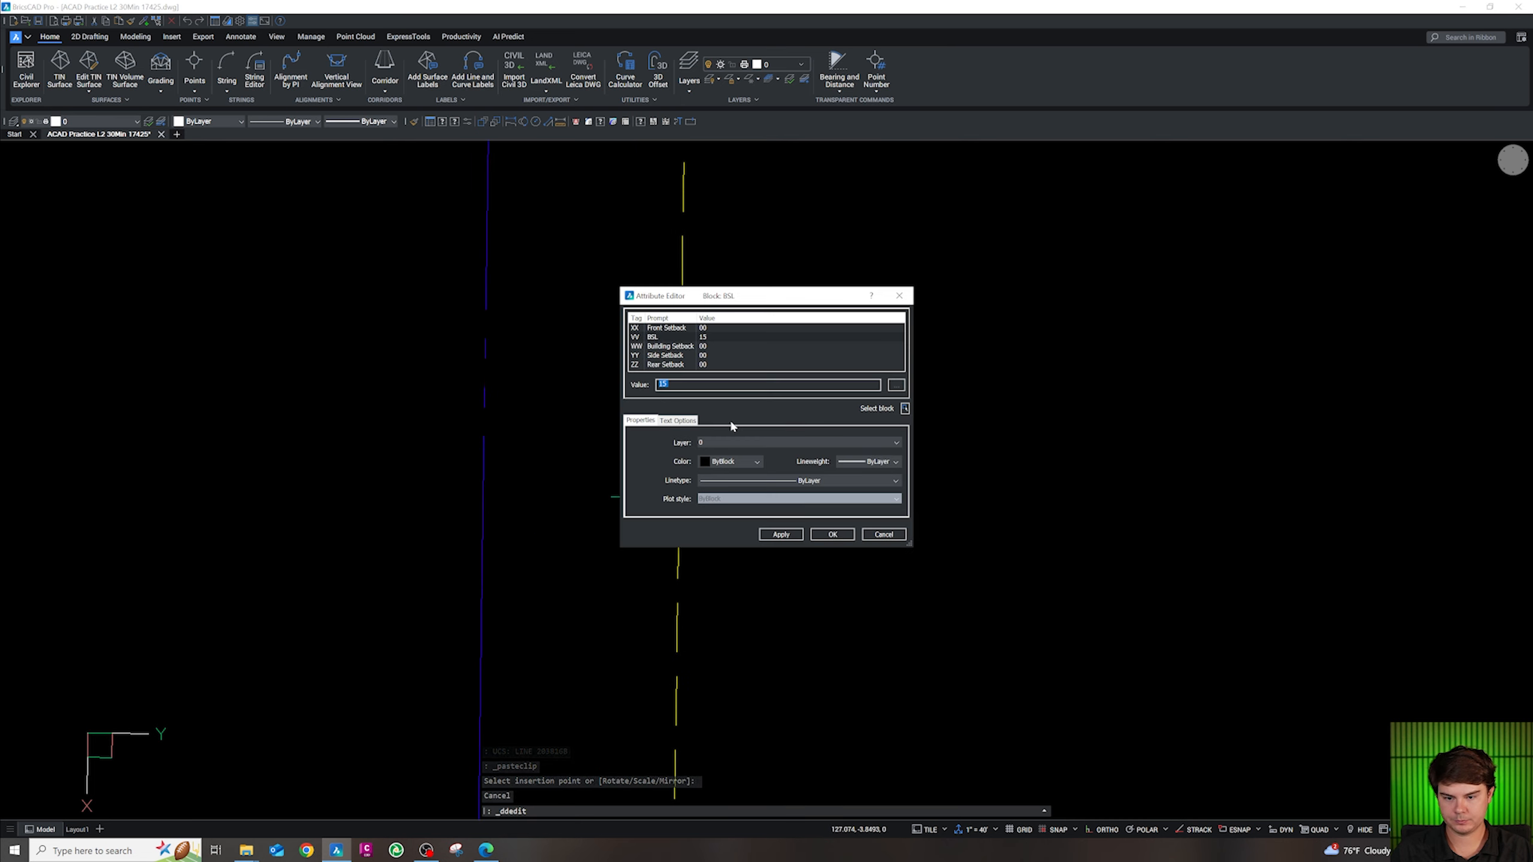
{"action": "left_click", "coordinate": [831, 534]}
{"action": "key", "text": "Escape"}
{"action": "scroll", "coordinate": [735, 506], "scroll_direction": "down", "scroll_amount": 4}
{"action": "scroll", "coordinate": [824, 386], "scroll_direction": "up", "scroll_amount": 3}
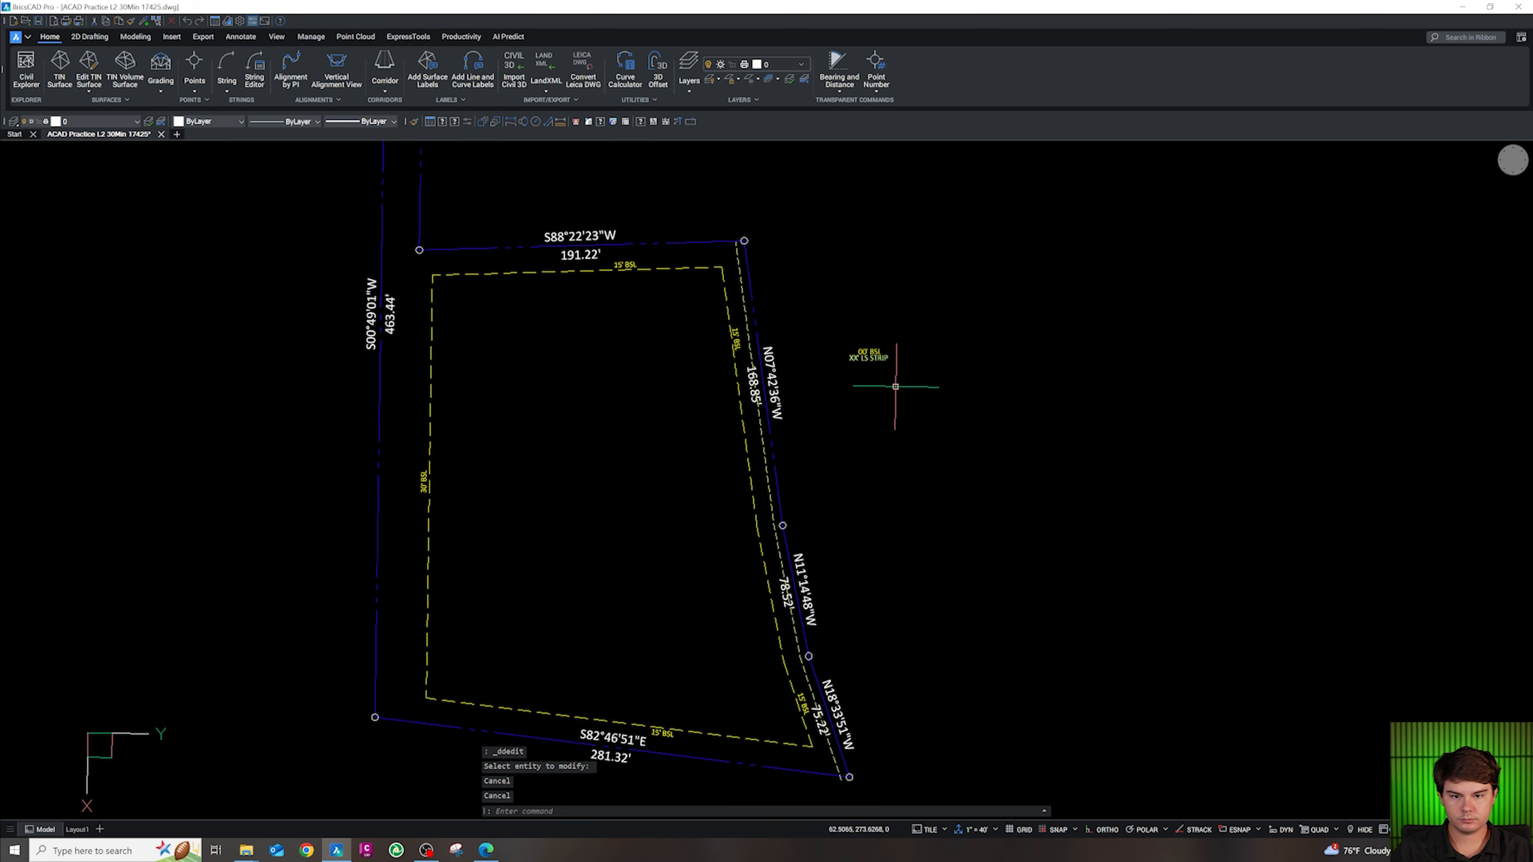
{"action": "scroll", "coordinate": [880, 364], "scroll_direction": "up", "scroll_amount": 2}
{"action": "key", "text": "Escape"}
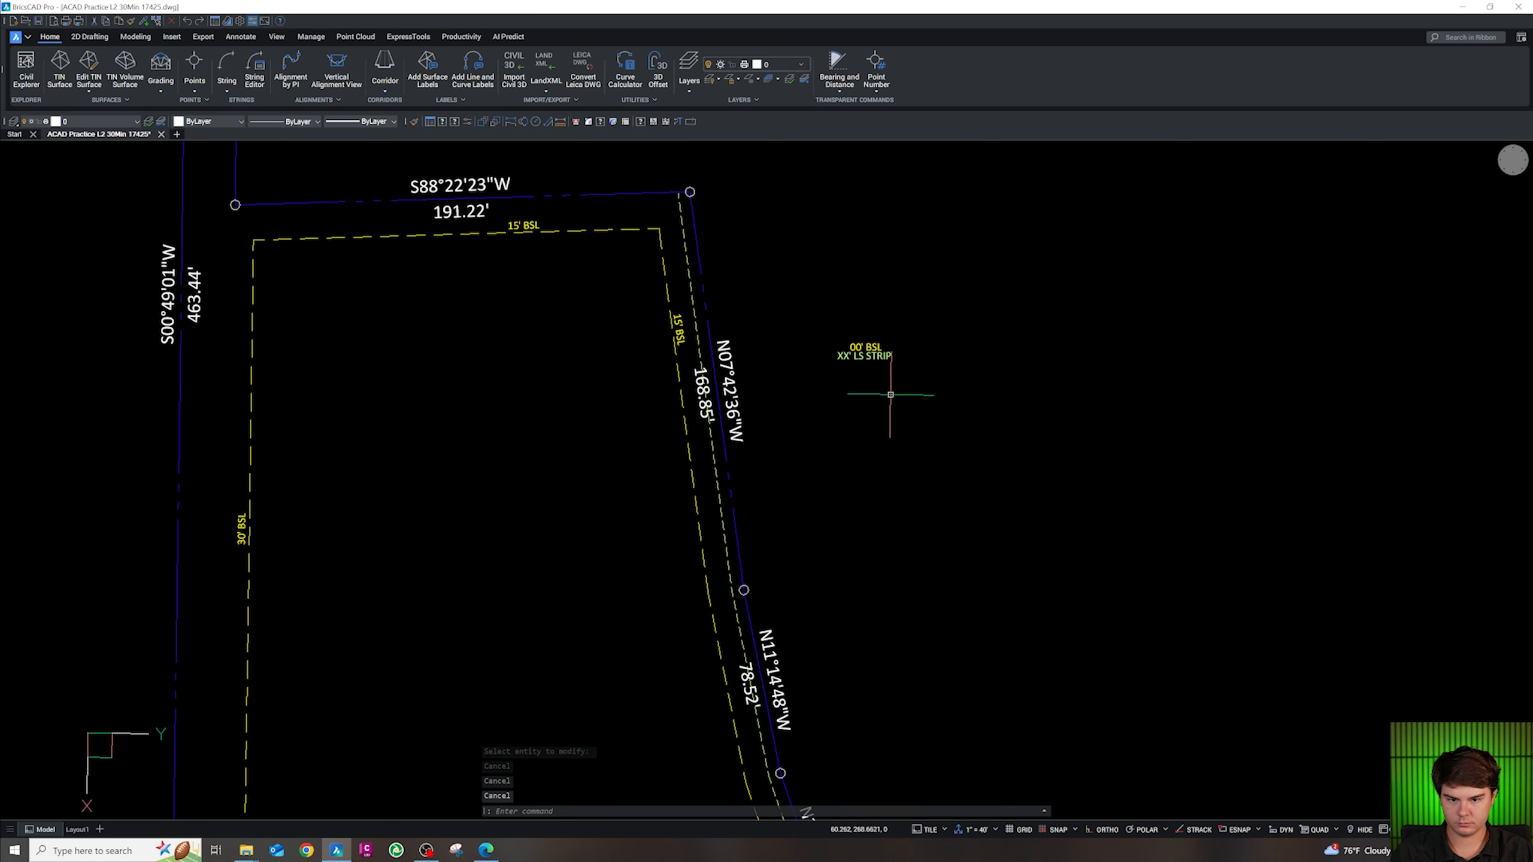
Copy the XX' LS STRIP label onto the east boundary and set its width value to 5
{"action": "left_click", "coordinate": [881, 358]}
{"action": "key", "text": "ctrl+c"}
{"action": "scroll", "coordinate": [717, 550], "scroll_direction": "up", "scroll_amount": 2}
{"action": "key", "text": "End"}
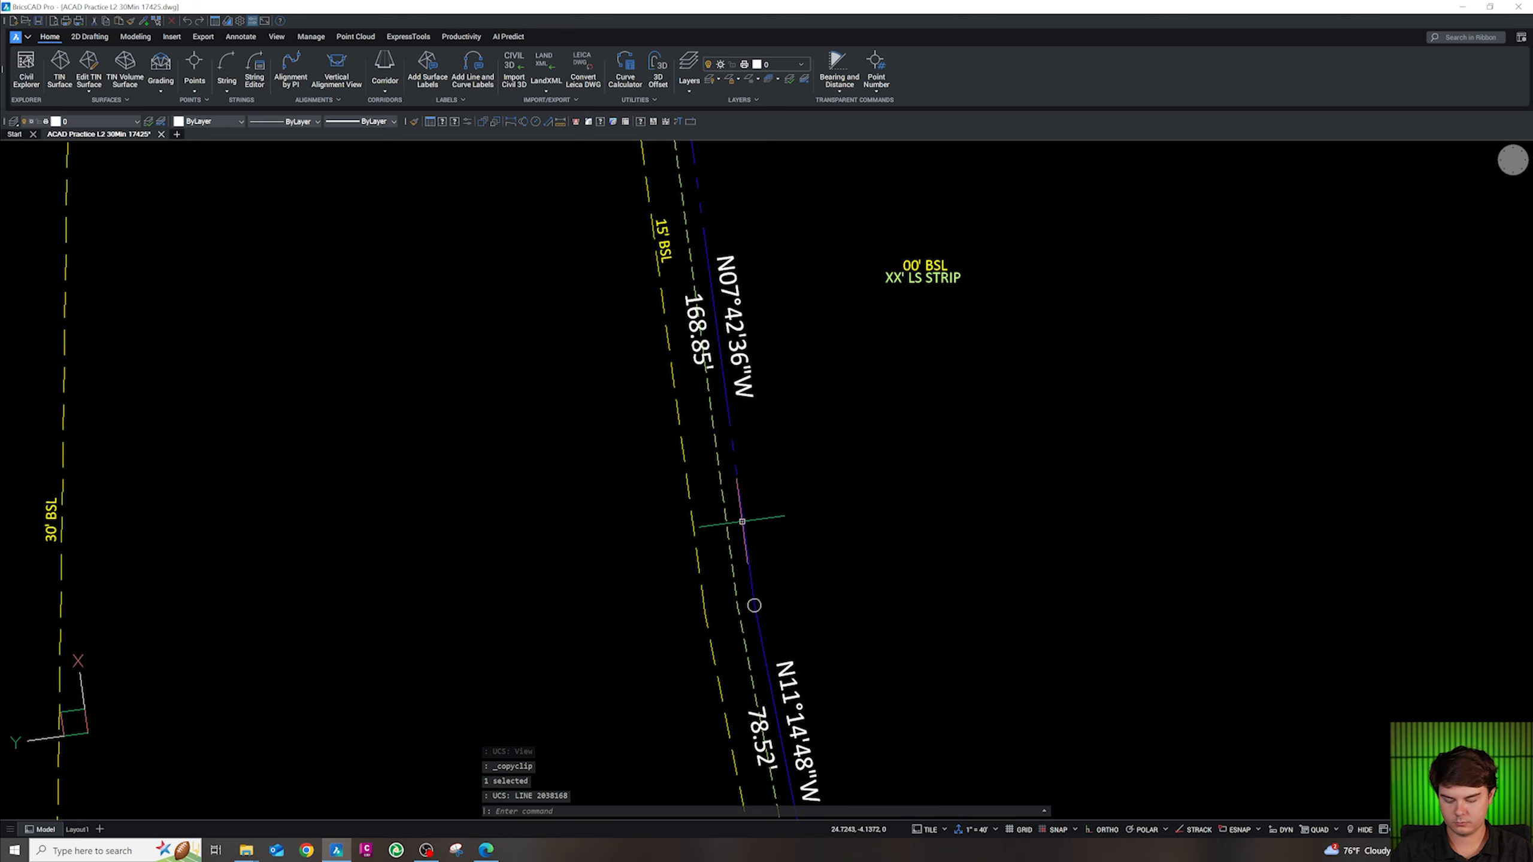
{"action": "key", "text": "ctrl+v"}
{"action": "scroll", "coordinate": [742, 521], "scroll_direction": "down", "scroll_amount": 3}
{"action": "scroll", "coordinate": [748, 480], "scroll_direction": "up", "scroll_amount": 3}
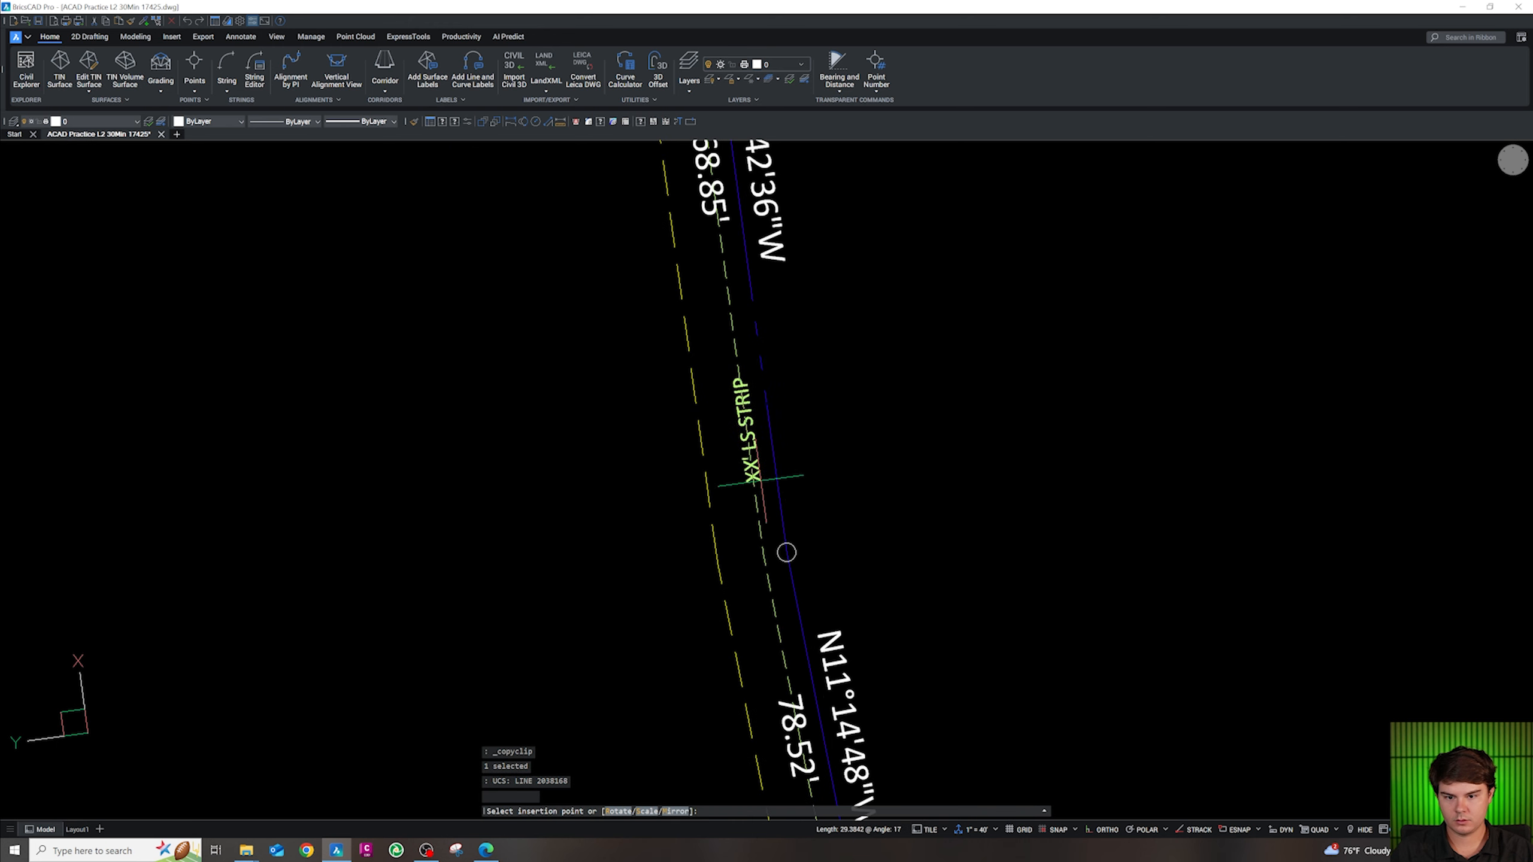
{"action": "key", "text": "Escape"}
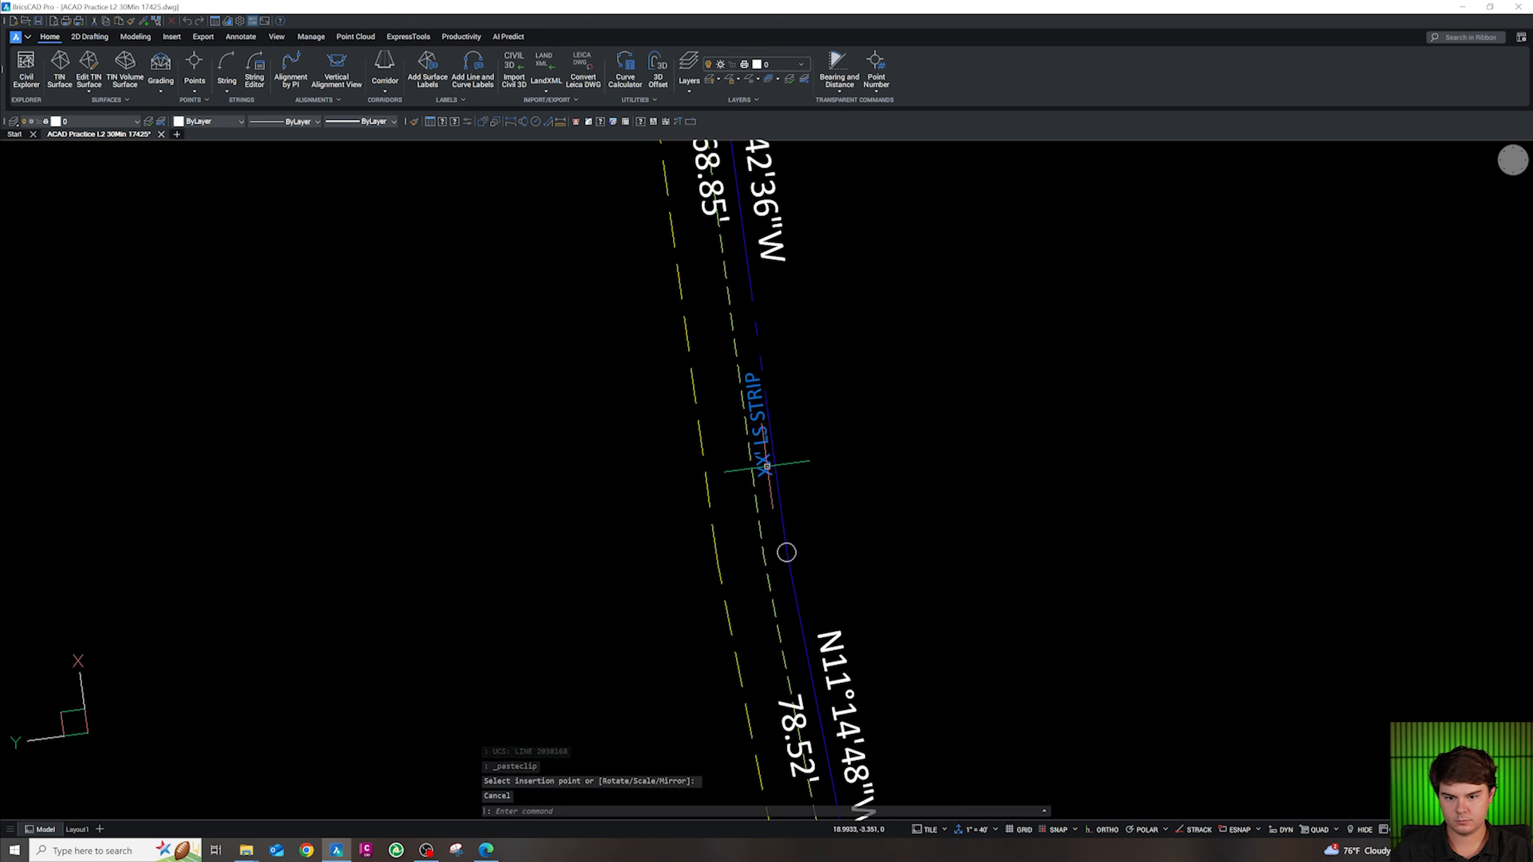
{"action": "double_click", "coordinate": [766, 465]}
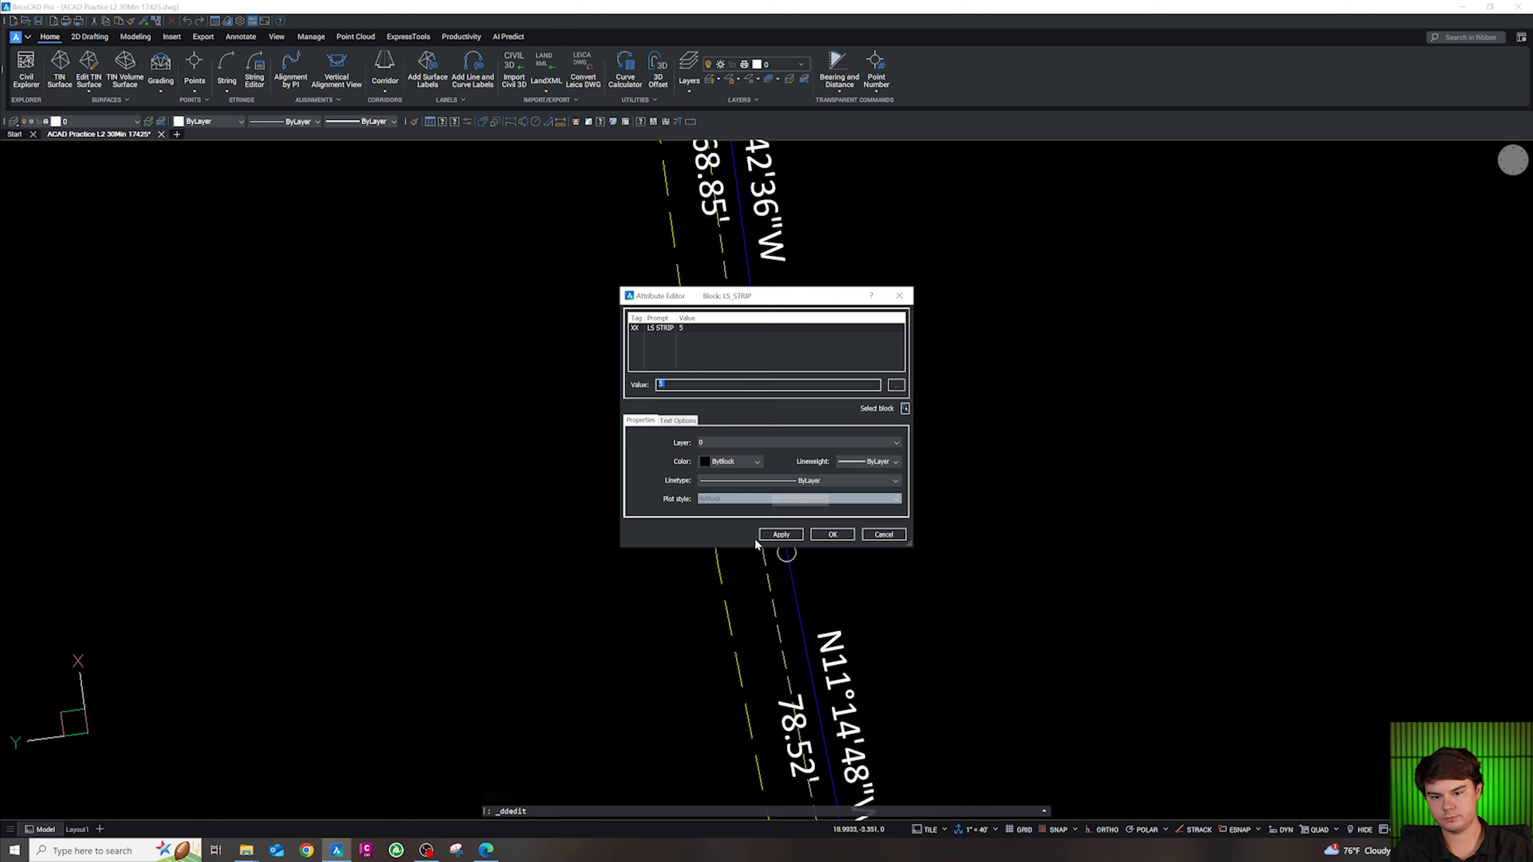
{"action": "left_click", "coordinate": [833, 534]}
{"action": "scroll", "coordinate": [883, 490], "scroll_direction": "down", "scroll_amount": 5}
{"action": "key", "text": "Escape"}
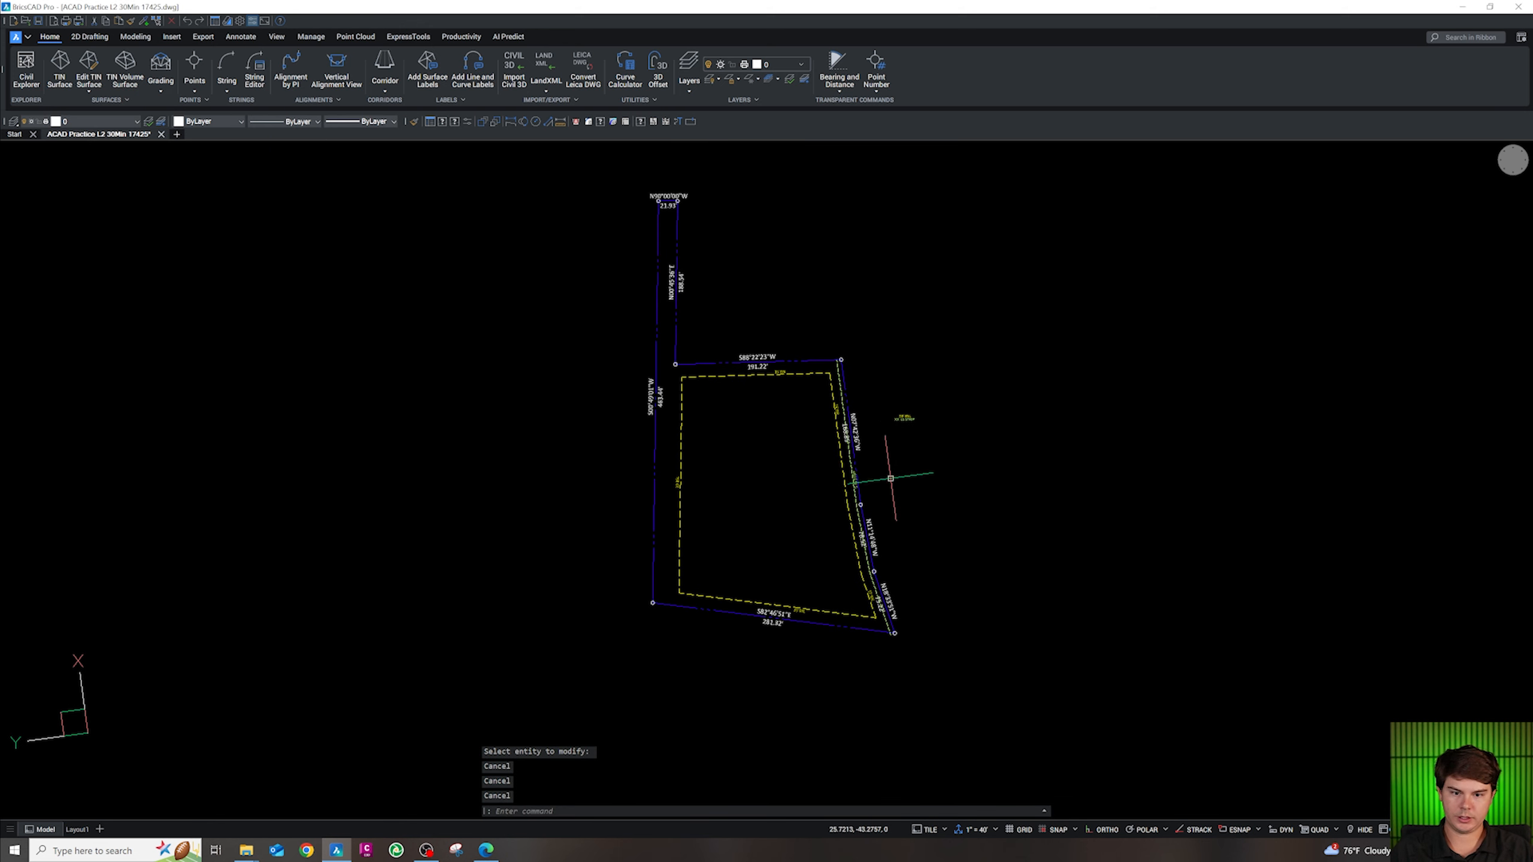
Delete the two spare labels
{"action": "scroll", "coordinate": [924, 446], "scroll_direction": "up", "scroll_amount": 3}
{"action": "left_click", "coordinate": [928, 418]}
{"action": "left_click", "coordinate": [859, 362]}
{"action": "key", "text": "Delete"}
{"action": "scroll", "coordinate": [783, 419], "scroll_direction": "up", "scroll_amount": 2}
Offset the landscape strip line by 1 to the inside
{"action": "left_click", "coordinate": [779, 483]}
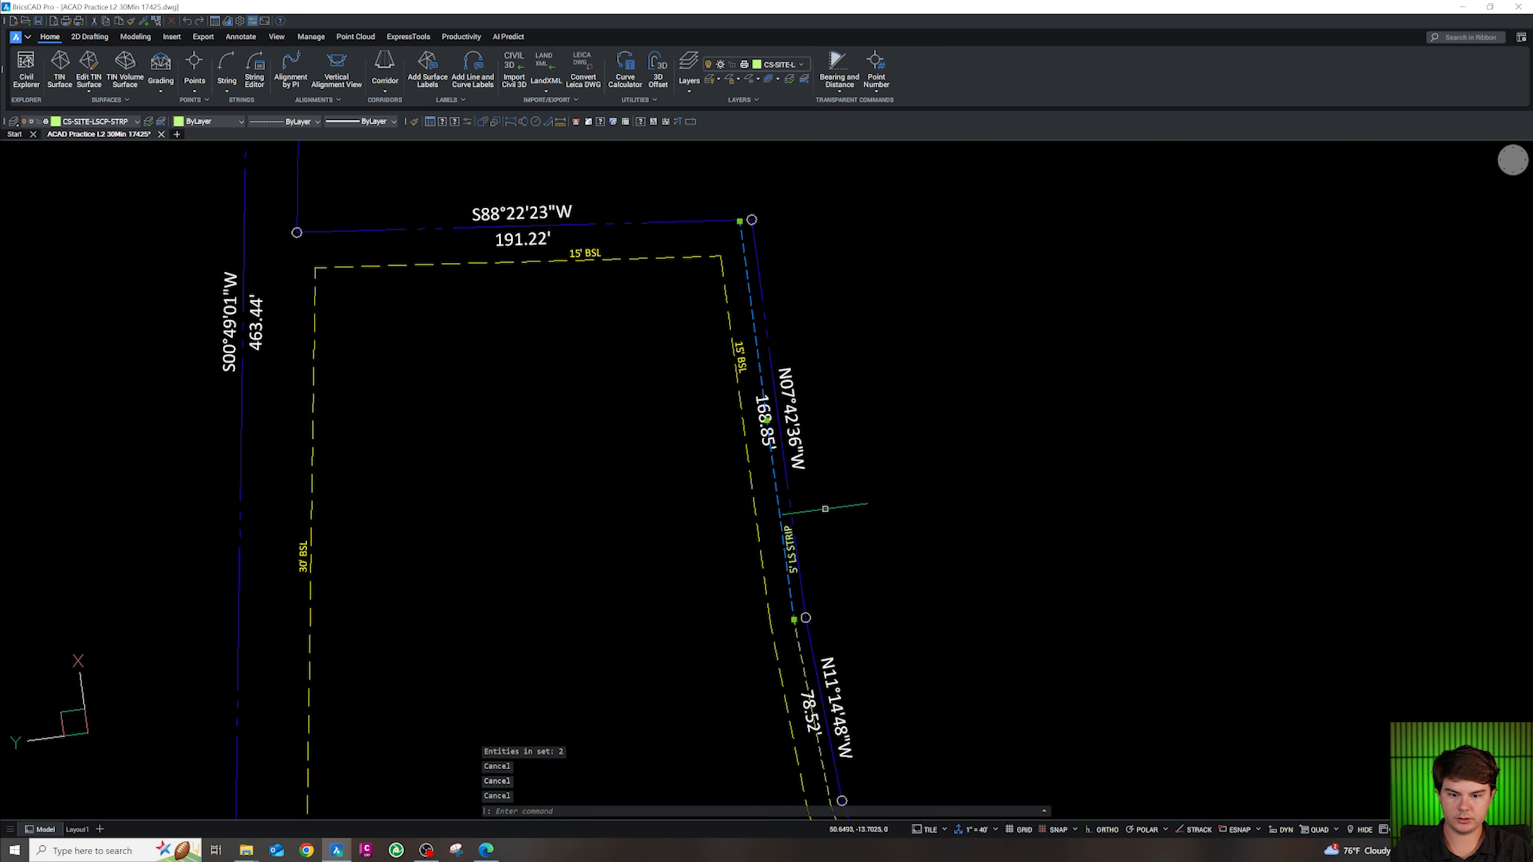
{"action": "type", "text": "o"}
{"action": "key", "text": "Return"}
{"action": "type", "text": "1"}
{"action": "key", "text": "Return"}
{"action": "scroll", "coordinate": [788, 575], "scroll_direction": "up", "scroll_amount": 2}
{"action": "left_click", "coordinate": [778, 575]}
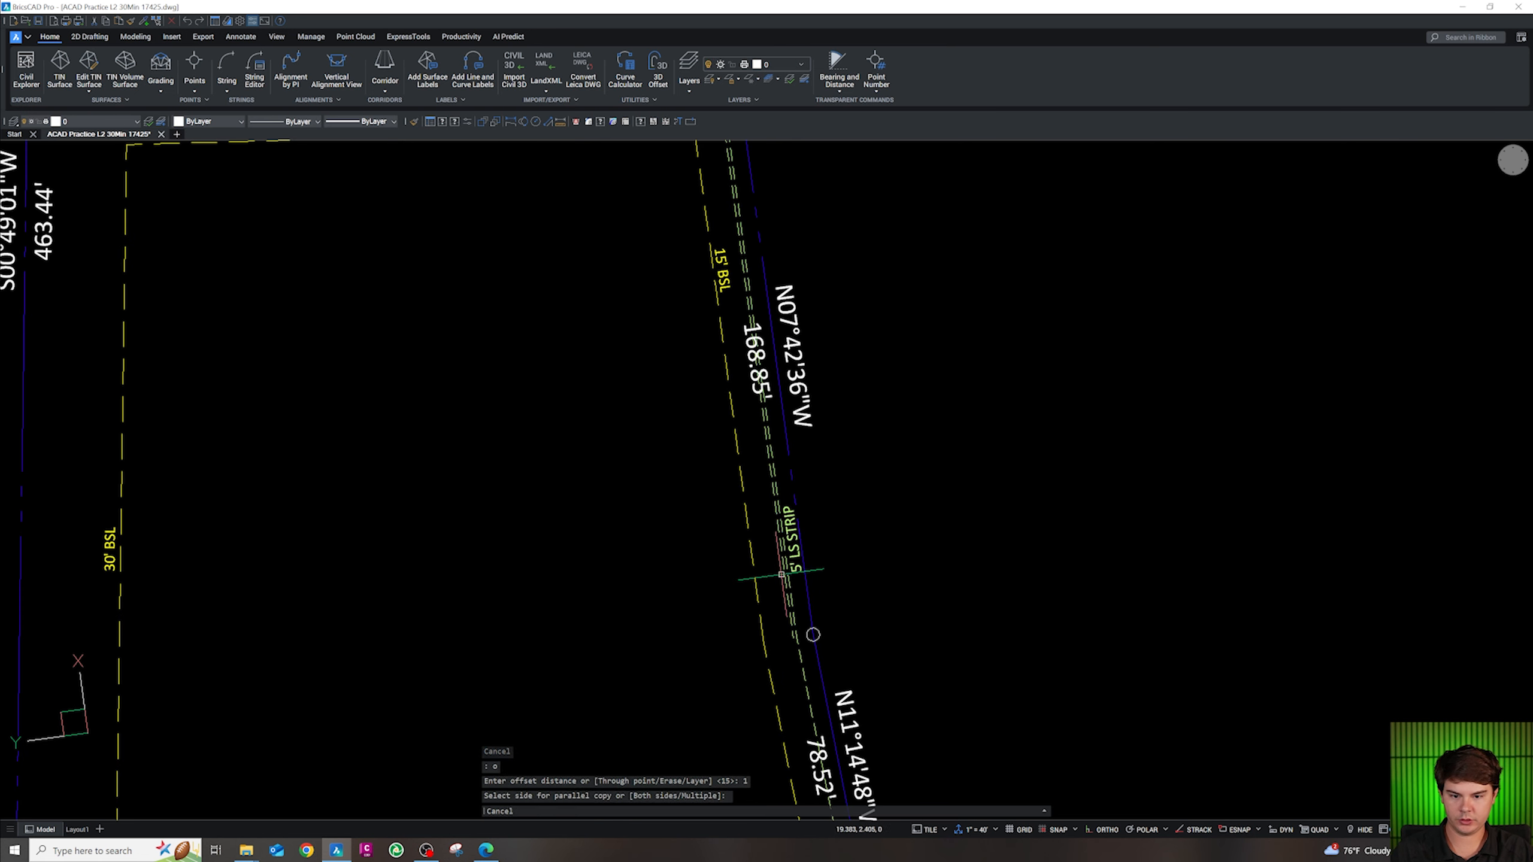
{"action": "key", "text": "Escape"}
Stretch the new line's ends past the south and north boundaries
{"action": "left_click", "coordinate": [784, 574]}
{"action": "scroll", "coordinate": [781, 442], "scroll_direction": "down", "scroll_amount": 7}
{"action": "scroll", "coordinate": [780, 507], "scroll_direction": "up", "scroll_amount": 2}
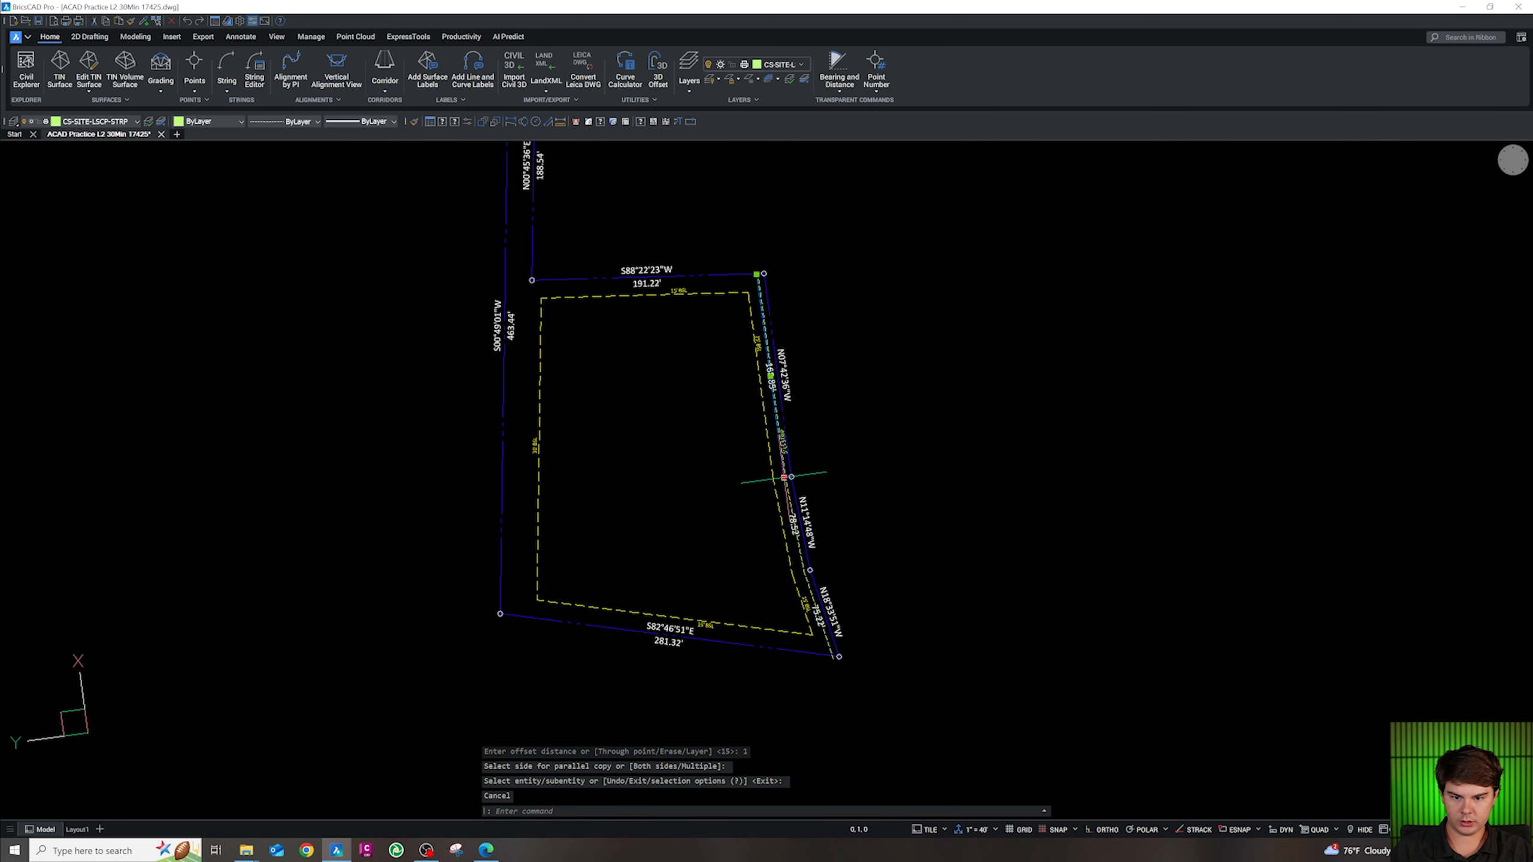
{"action": "left_click", "coordinate": [784, 478]}
{"action": "left_click", "coordinate": [813, 689]}
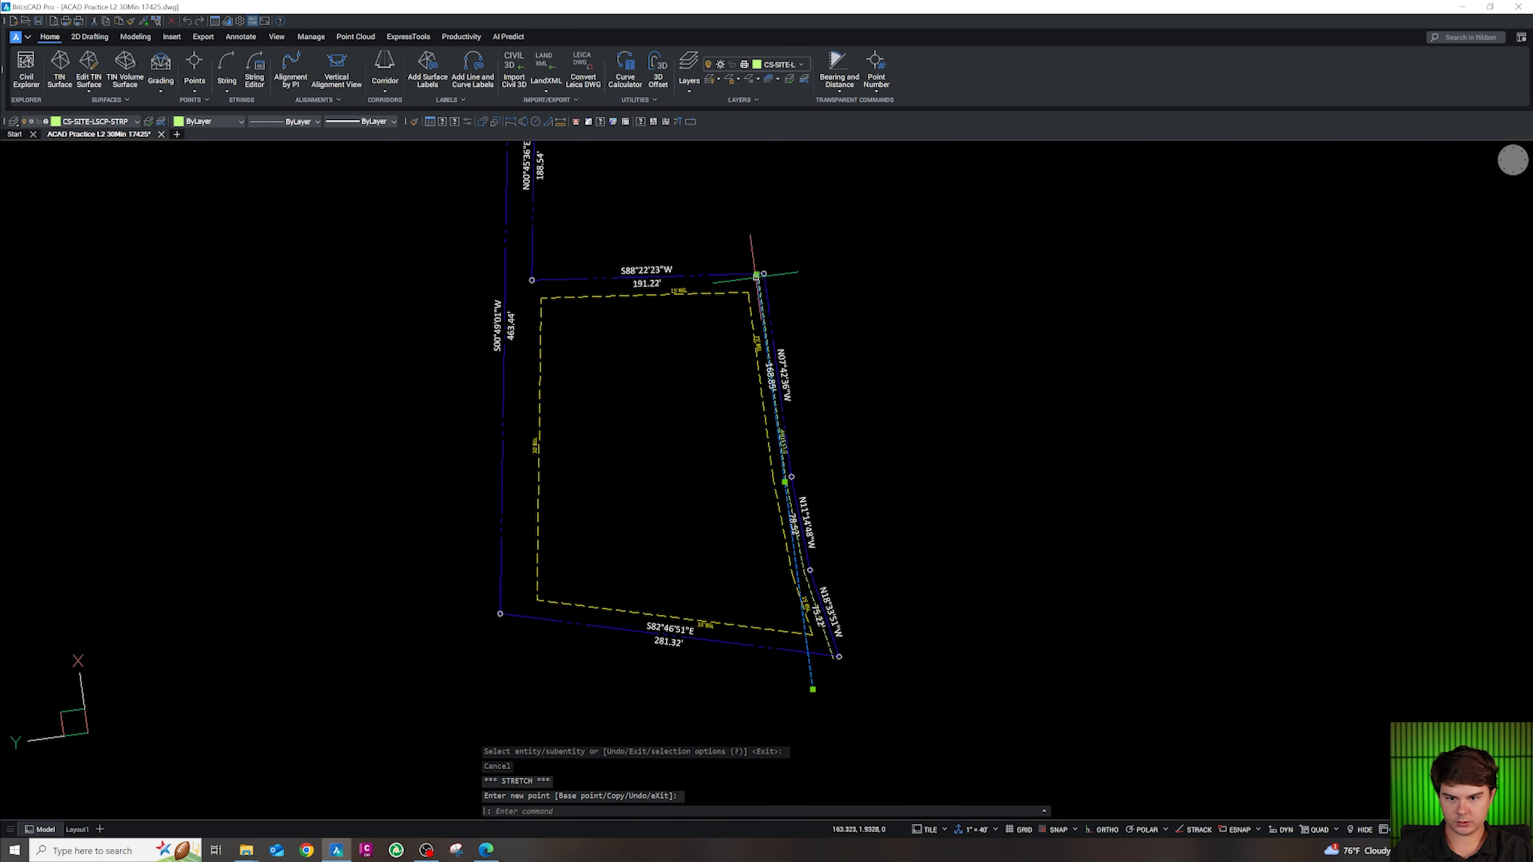
{"action": "left_click", "coordinate": [757, 274]}
{"action": "left_click", "coordinate": [752, 240]}
{"action": "key", "text": "Escape"}
{"action": "scroll", "coordinate": [756, 264], "scroll_direction": "up", "scroll_amount": 5}
Move the extended strip line onto layer 0
{"action": "left_click", "coordinate": [757, 260]}
{"action": "left_click", "coordinate": [736, 250]}
{"action": "left_click", "coordinate": [88, 122]}
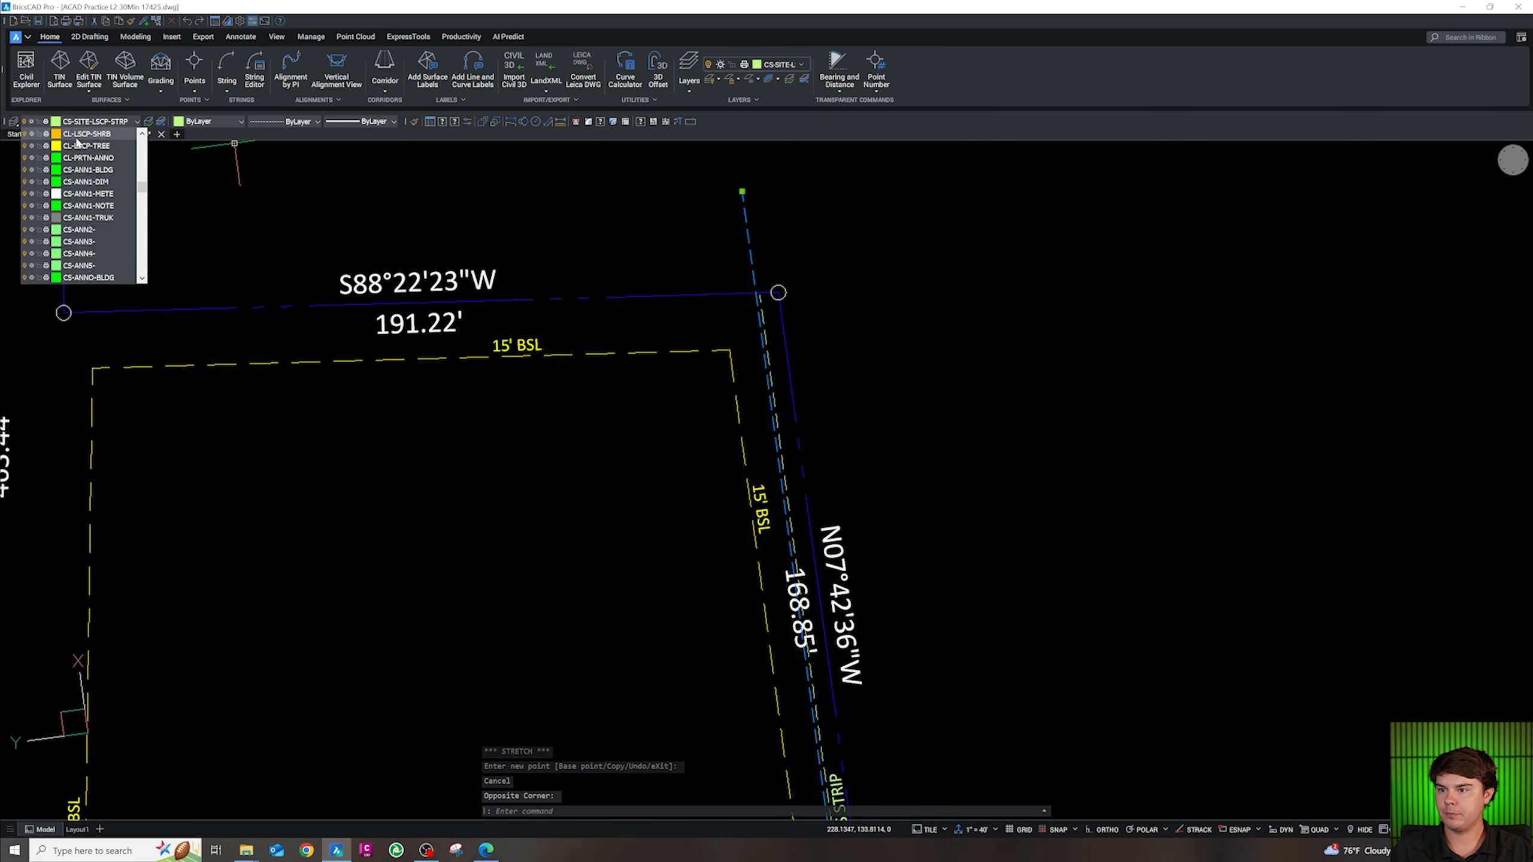
{"action": "scroll", "coordinate": [77, 137], "scroll_direction": "up", "scroll_amount": 5}
{"action": "left_click", "coordinate": [78, 137]}
{"action": "key", "text": "Escape"}
{"action": "scroll", "coordinate": [978, 390], "scroll_direction": "down", "scroll_amount": 3}
{"action": "scroll", "coordinate": [869, 365], "scroll_direction": "up", "scroll_amount": 5}
{"action": "scroll", "coordinate": [897, 308], "scroll_direction": "down", "scroll_amount": 4}
{"action": "scroll", "coordinate": [902, 408], "scroll_direction": "up", "scroll_amount": 2}
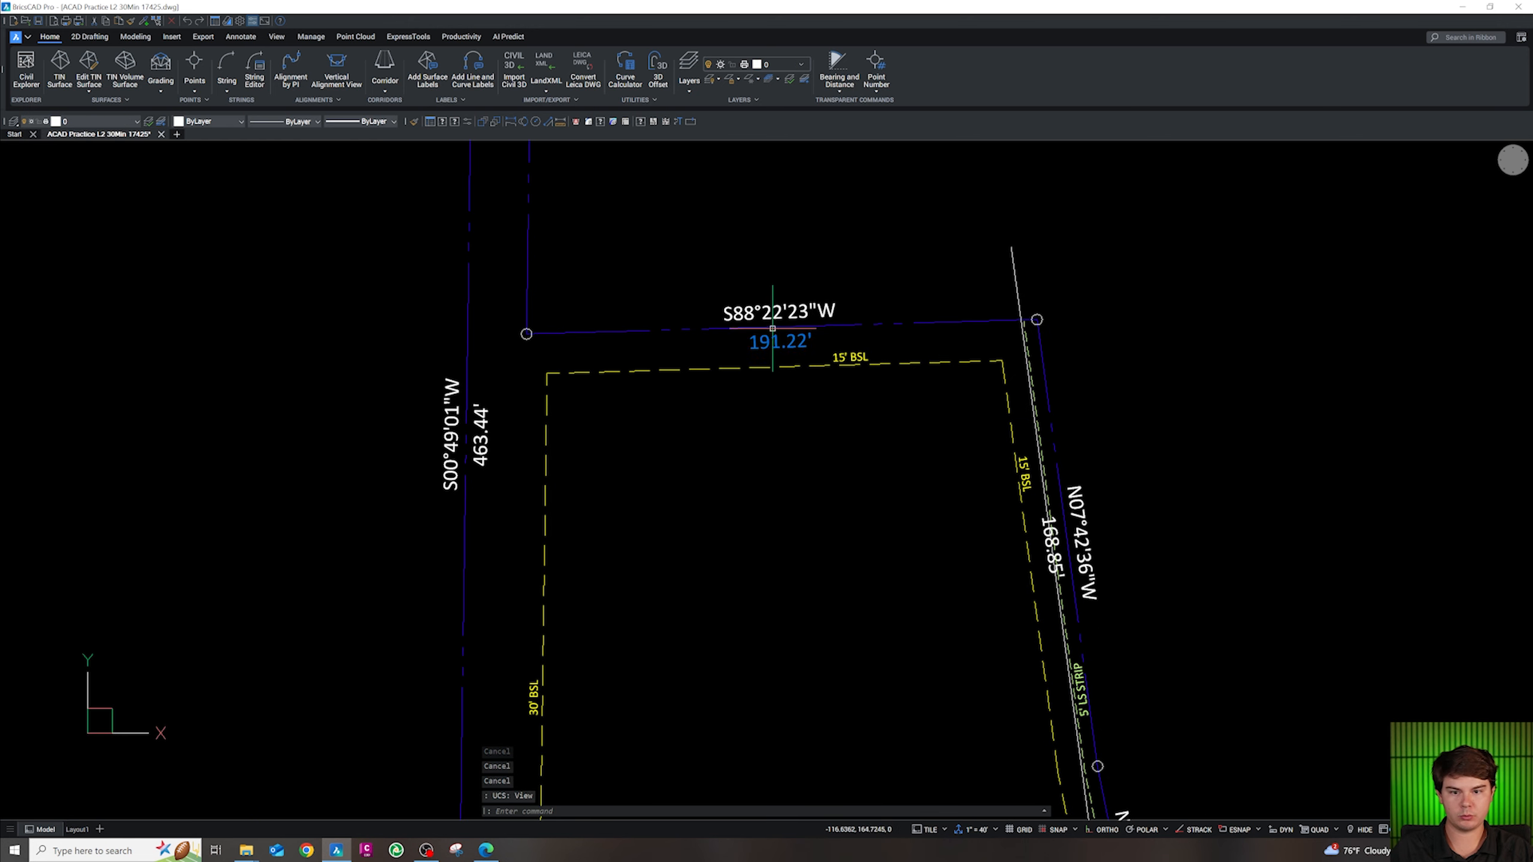
Offset the north boundary line 5 feet to the inside
{"action": "key", "text": "shift"}
{"action": "key", "text": "shift"}
{"action": "left_click", "coordinate": [794, 326]}
{"action": "type", "text": "o"}
{"action": "key", "text": "Return"}
{"action": "type", "text": "5"}
{"action": "key", "text": "Return"}
{"action": "left_click", "coordinate": [800, 389]}
{"action": "key", "text": "Escape"}
Match the new line's layer to the white line and stretch it past the west and east boundaries
{"action": "left_click", "coordinate": [882, 336]}
{"action": "type", "text": "cg"}
{"action": "key", "text": "Return"}
{"action": "left_click", "coordinate": [1017, 288]}
{"action": "key", "text": "Escape"}
{"action": "left_click", "coordinate": [994, 332]}
{"action": "left_click", "coordinate": [527, 347]}
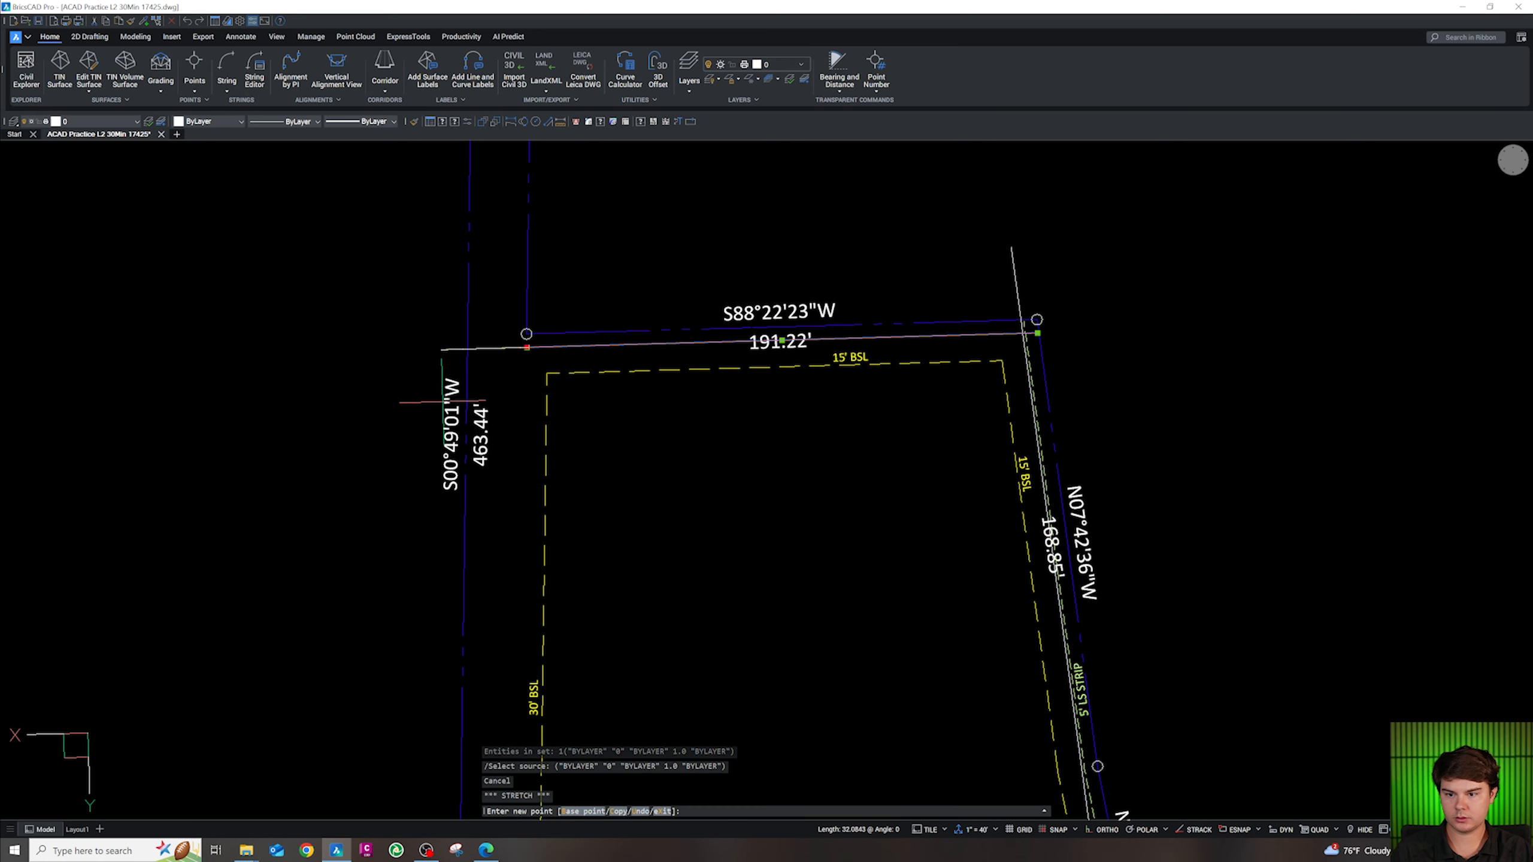
{"action": "left_click", "coordinate": [429, 350]}
{"action": "left_click", "coordinate": [1037, 333]}
{"action": "left_click", "coordinate": [1078, 332]}
{"action": "key", "text": "Escape"}
Offset the east white line 18 units to the left
{"action": "left_click", "coordinate": [1017, 294]}
{"action": "scroll", "coordinate": [875, 307], "scroll_direction": "down", "scroll_amount": 5}
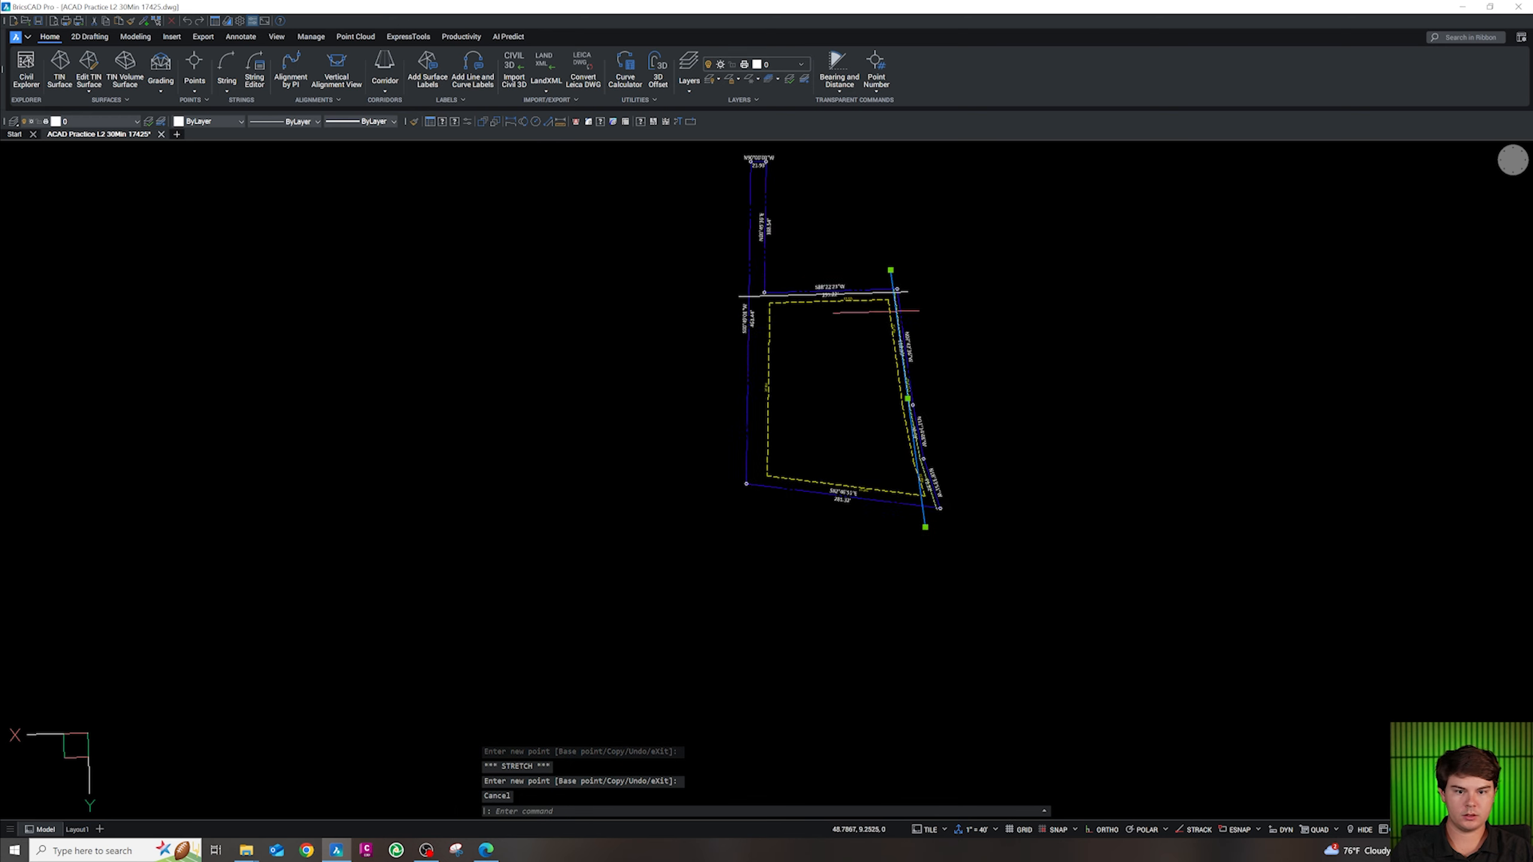
{"action": "scroll", "coordinate": [900, 326], "scroll_direction": "up", "scroll_amount": 3}
{"action": "type", "text": "o"}
{"action": "key", "text": "Return"}
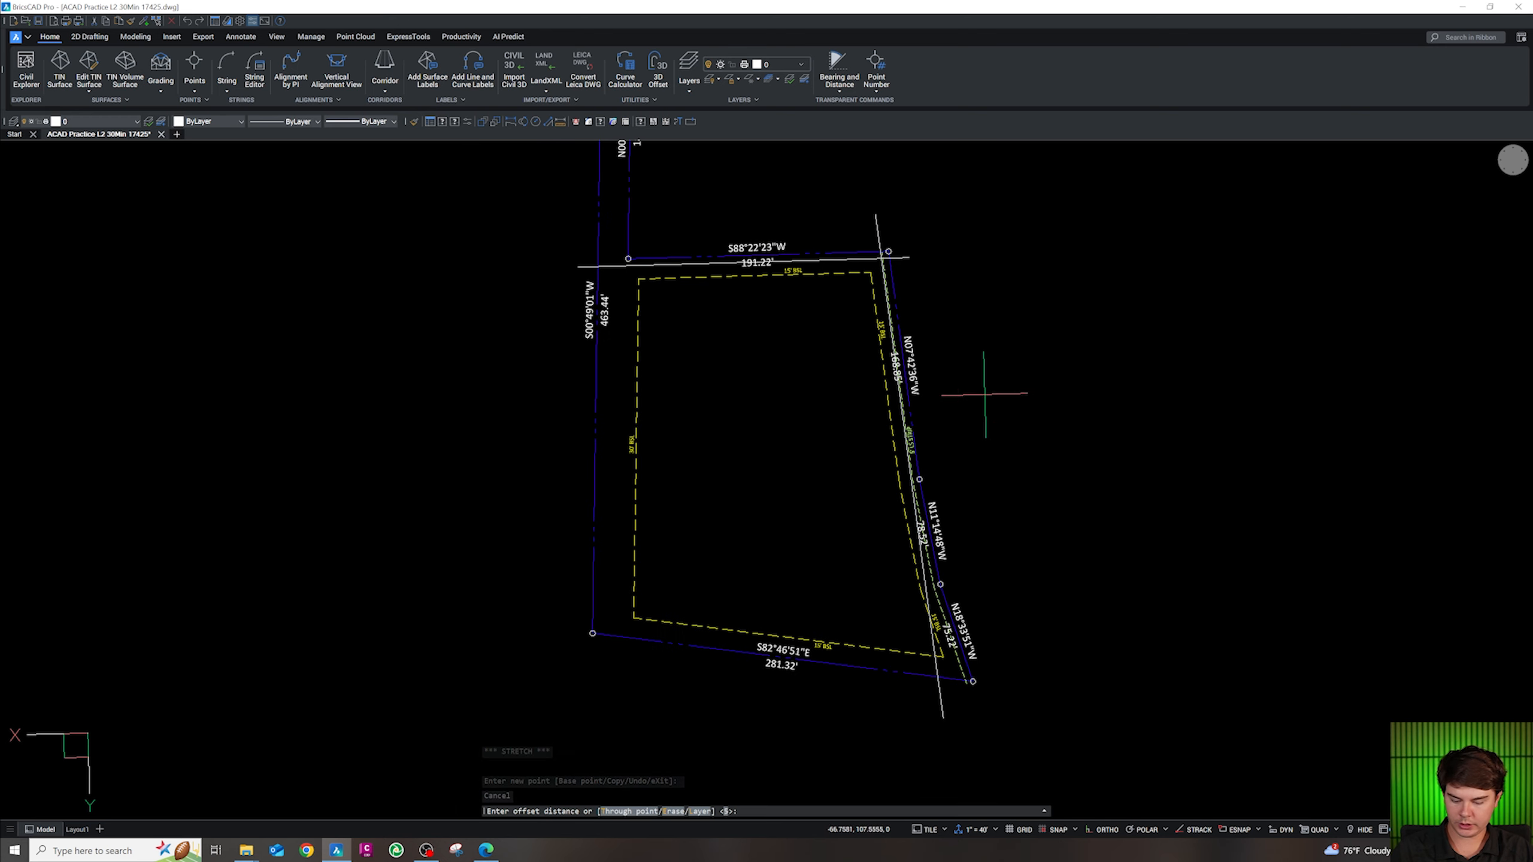
{"action": "type", "text": "18"}
{"action": "key", "text": "Return"}
{"action": "left_click", "coordinate": [838, 413]}
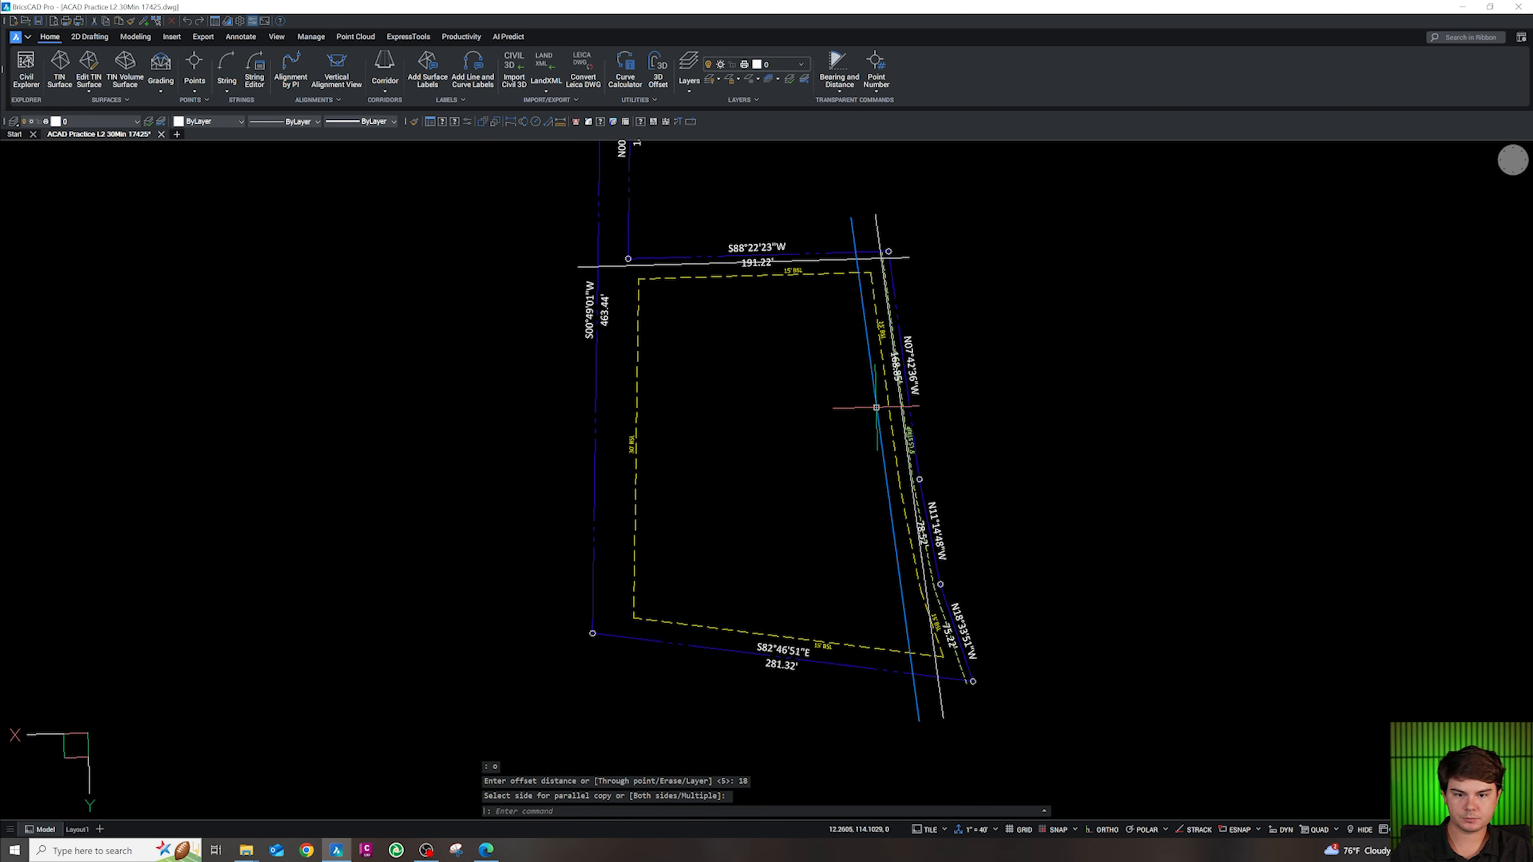
{"action": "key", "text": "Escape"}
{"action": "type", "text": "oi"}
{"action": "key", "text": "Escape"}
{"action": "key", "text": "Escape"}
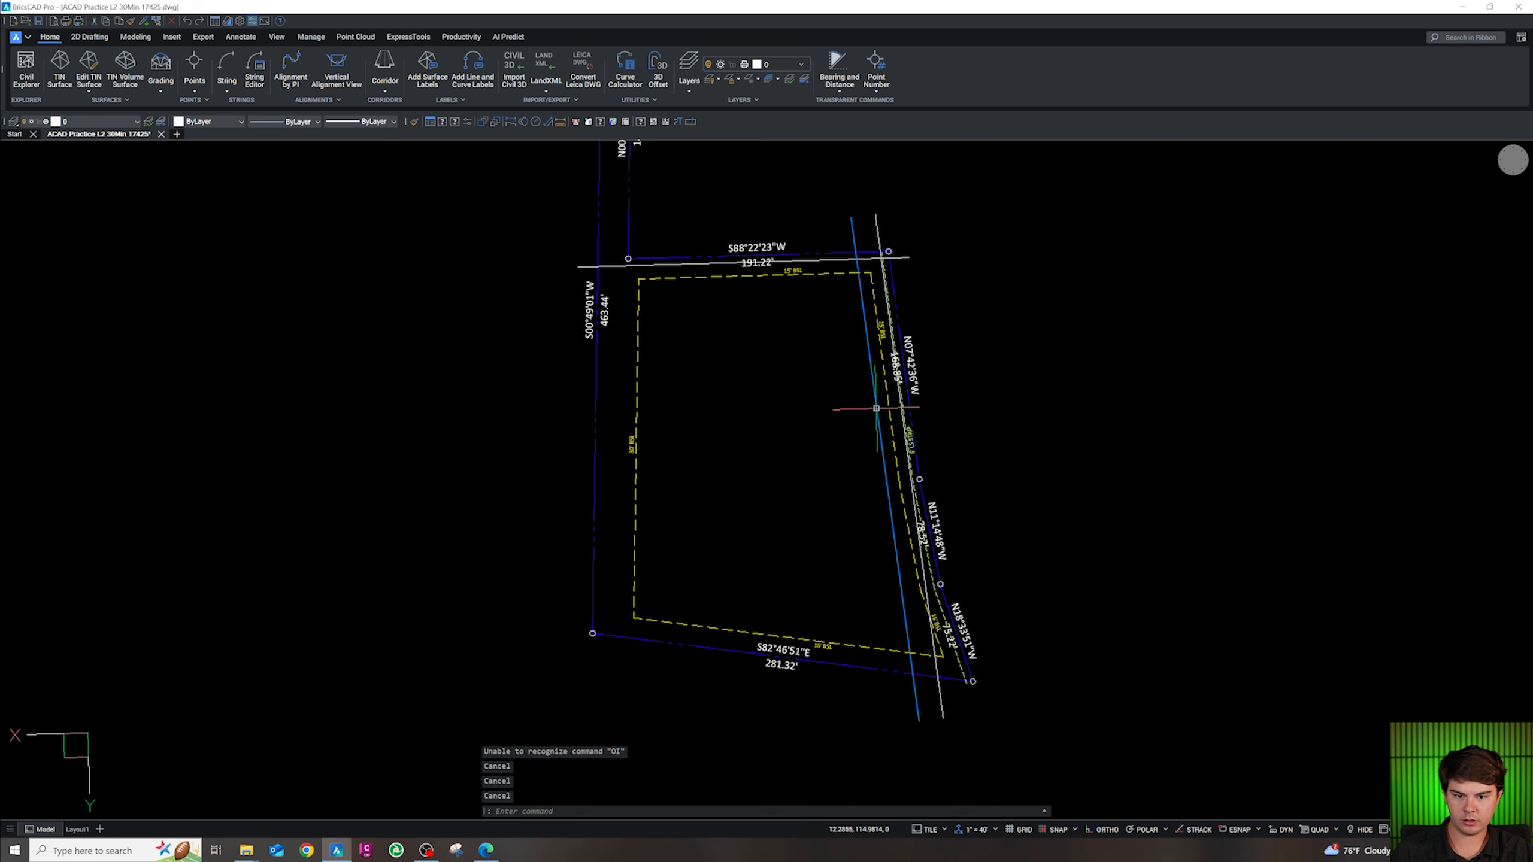
Add a parallel copy 24 units further left
{"action": "type", "text": "o"}
{"action": "key", "text": "Return"}
{"action": "type", "text": "24"}
{"action": "key", "text": "Return"}
{"action": "left_click", "coordinate": [842, 432]}
{"action": "key", "text": "Escape"}
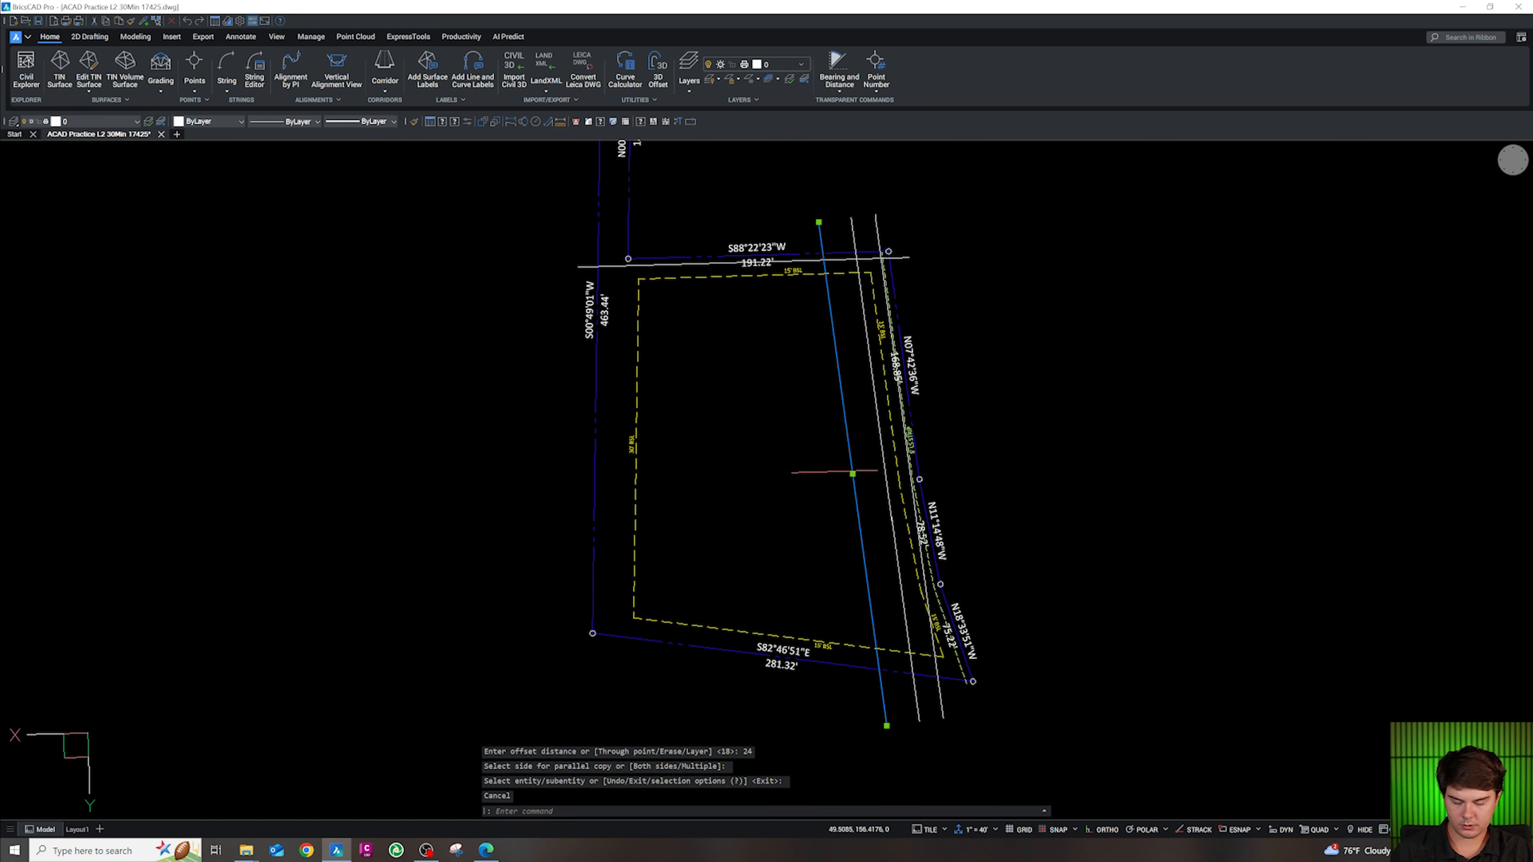
{"action": "scroll", "coordinate": [825, 465], "scroll_direction": "up", "scroll_amount": 5}
{"action": "key", "text": "Escape"}
Attempt another 18-unit offset of the newest east line, then cancel it
{"action": "left_click", "coordinate": [804, 480]}
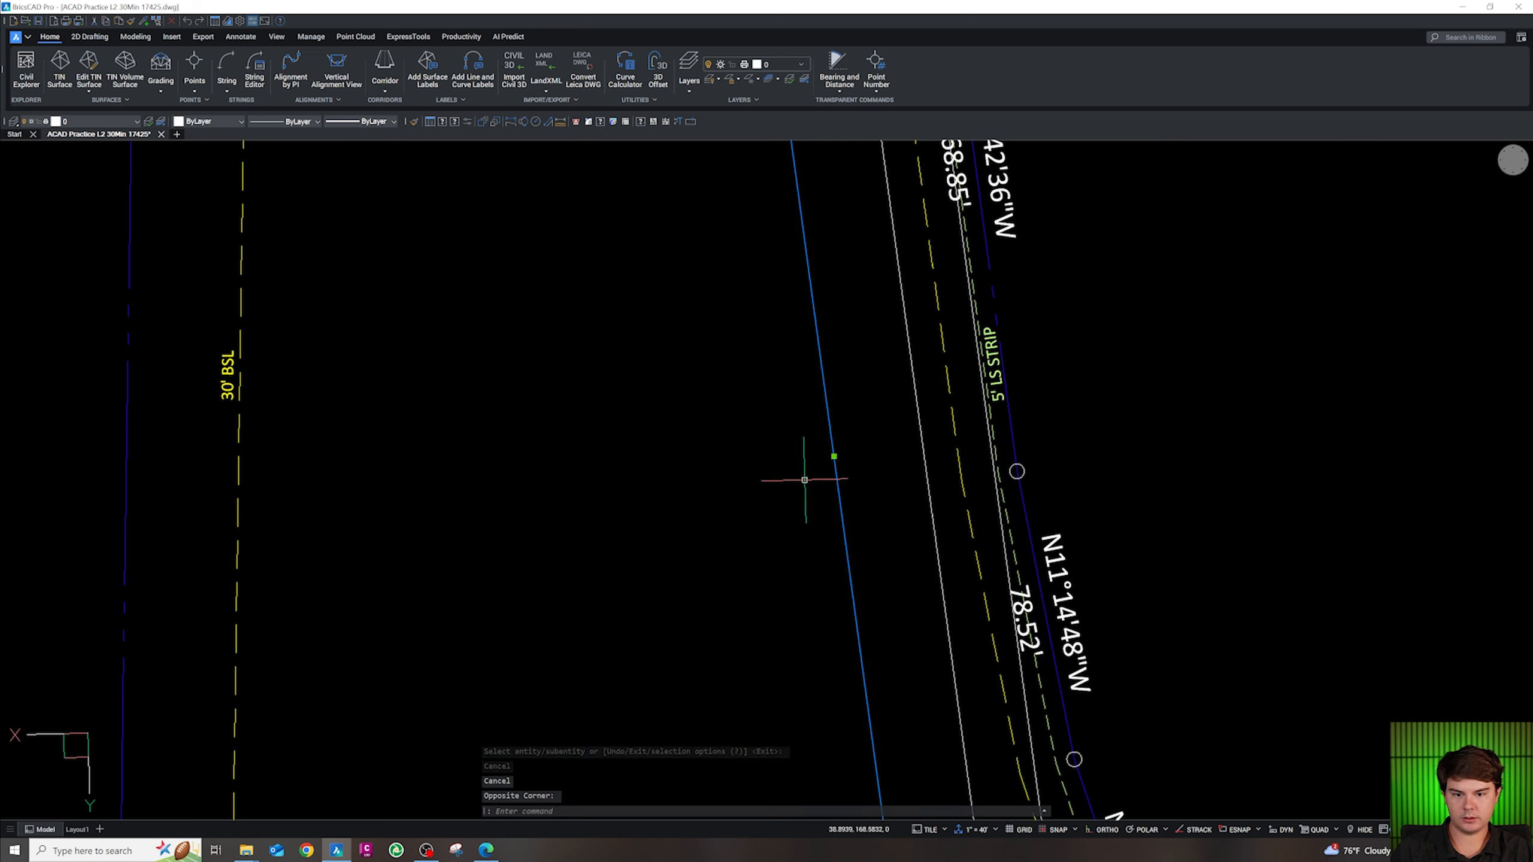
{"action": "type", "text": "o"}
{"action": "key", "text": "Return"}
{"action": "type", "text": "18"}
{"action": "key", "text": "Return"}
{"action": "left_click", "coordinate": [808, 472]}
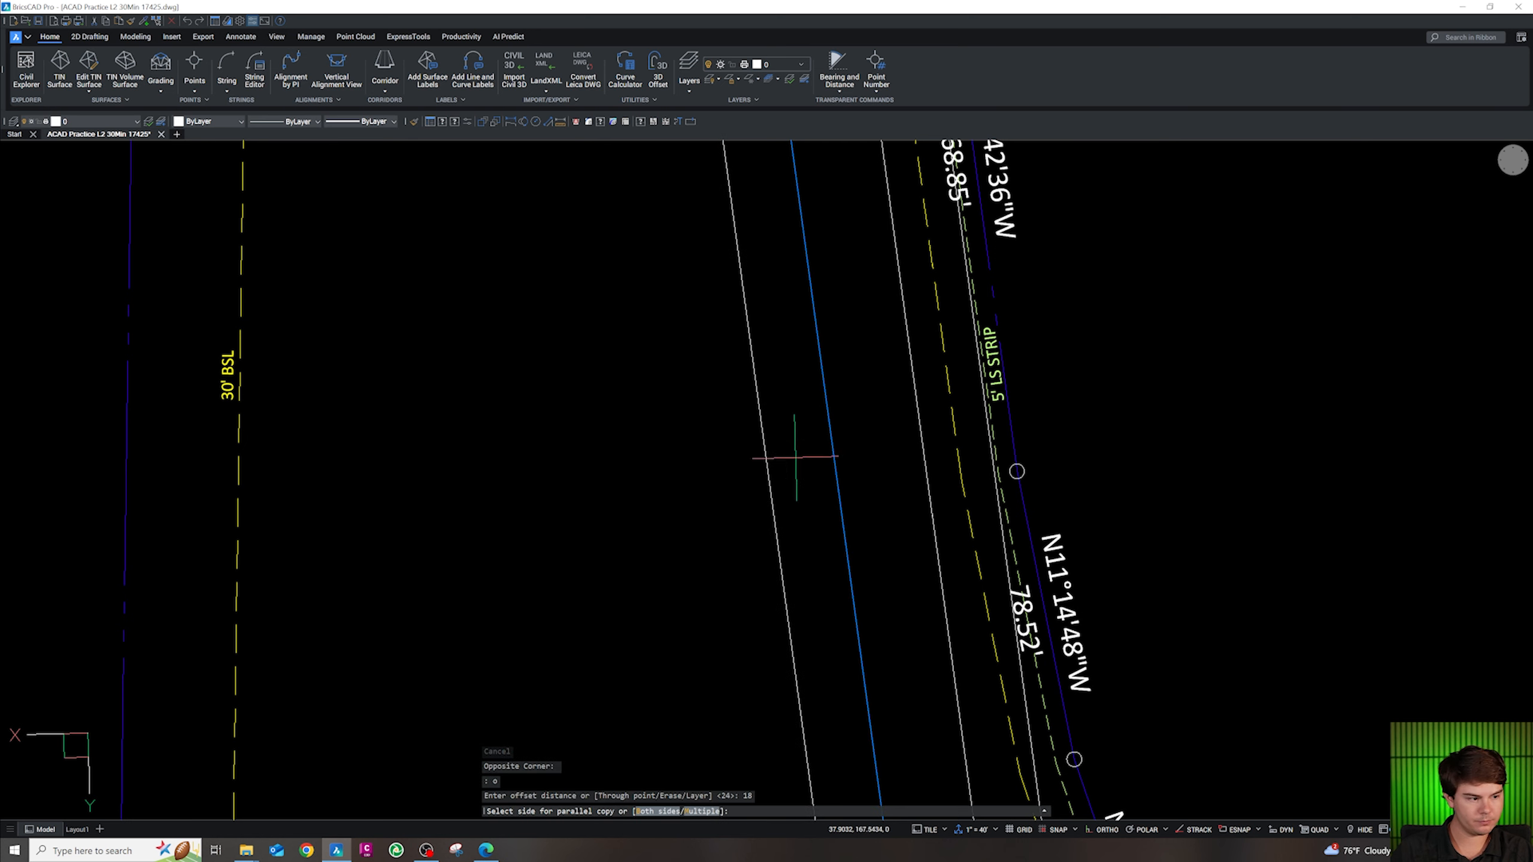
{"action": "key", "text": "Escape"}
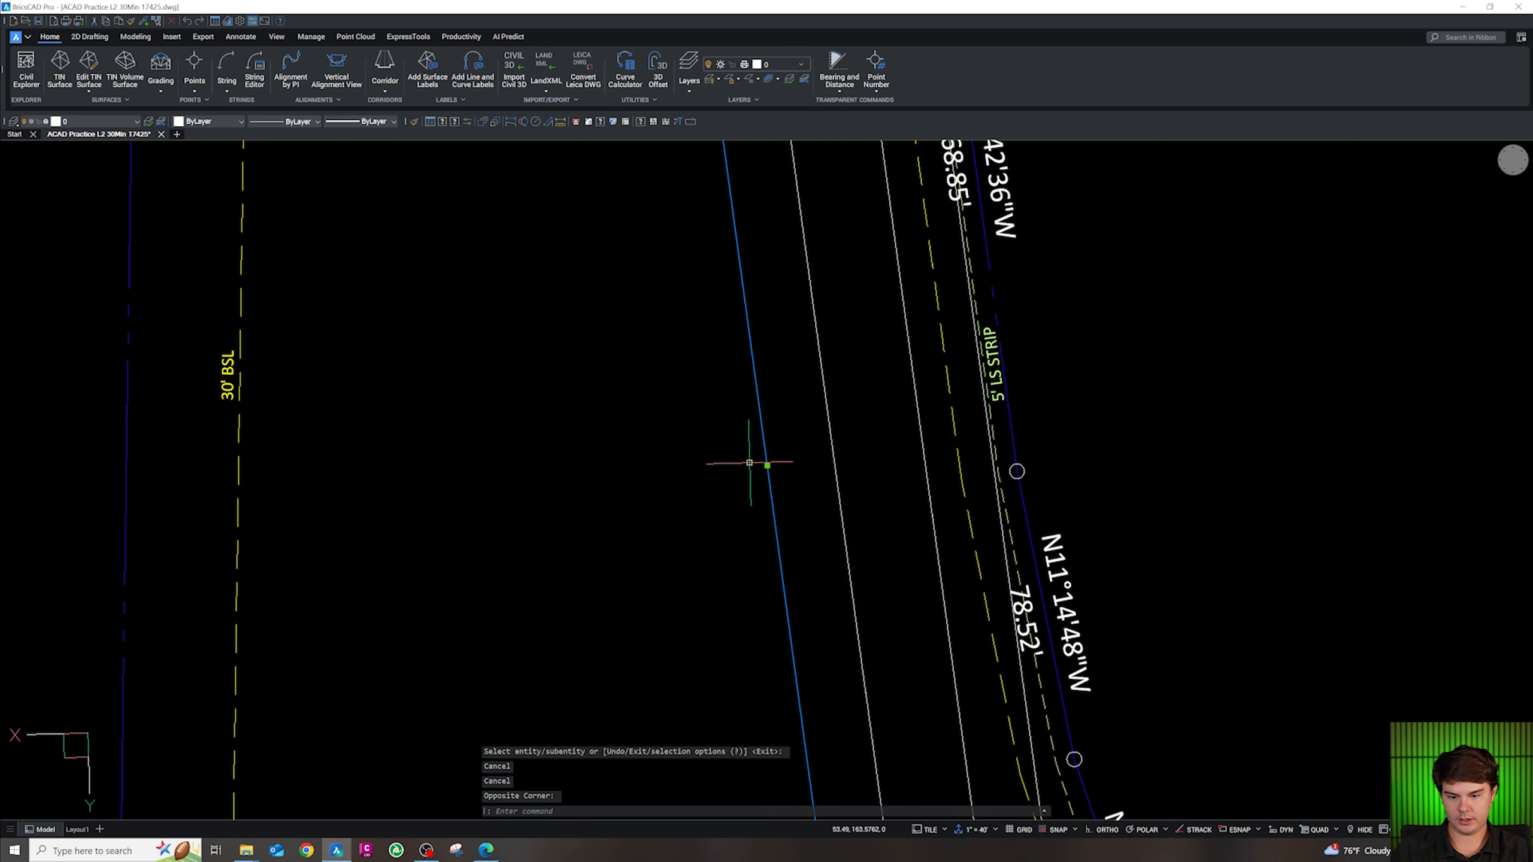
{"action": "type", "text": "8"}
{"action": "key", "text": "Return"}
{"action": "scroll", "coordinate": [708, 468], "scroll_direction": "down", "scroll_amount": 5}
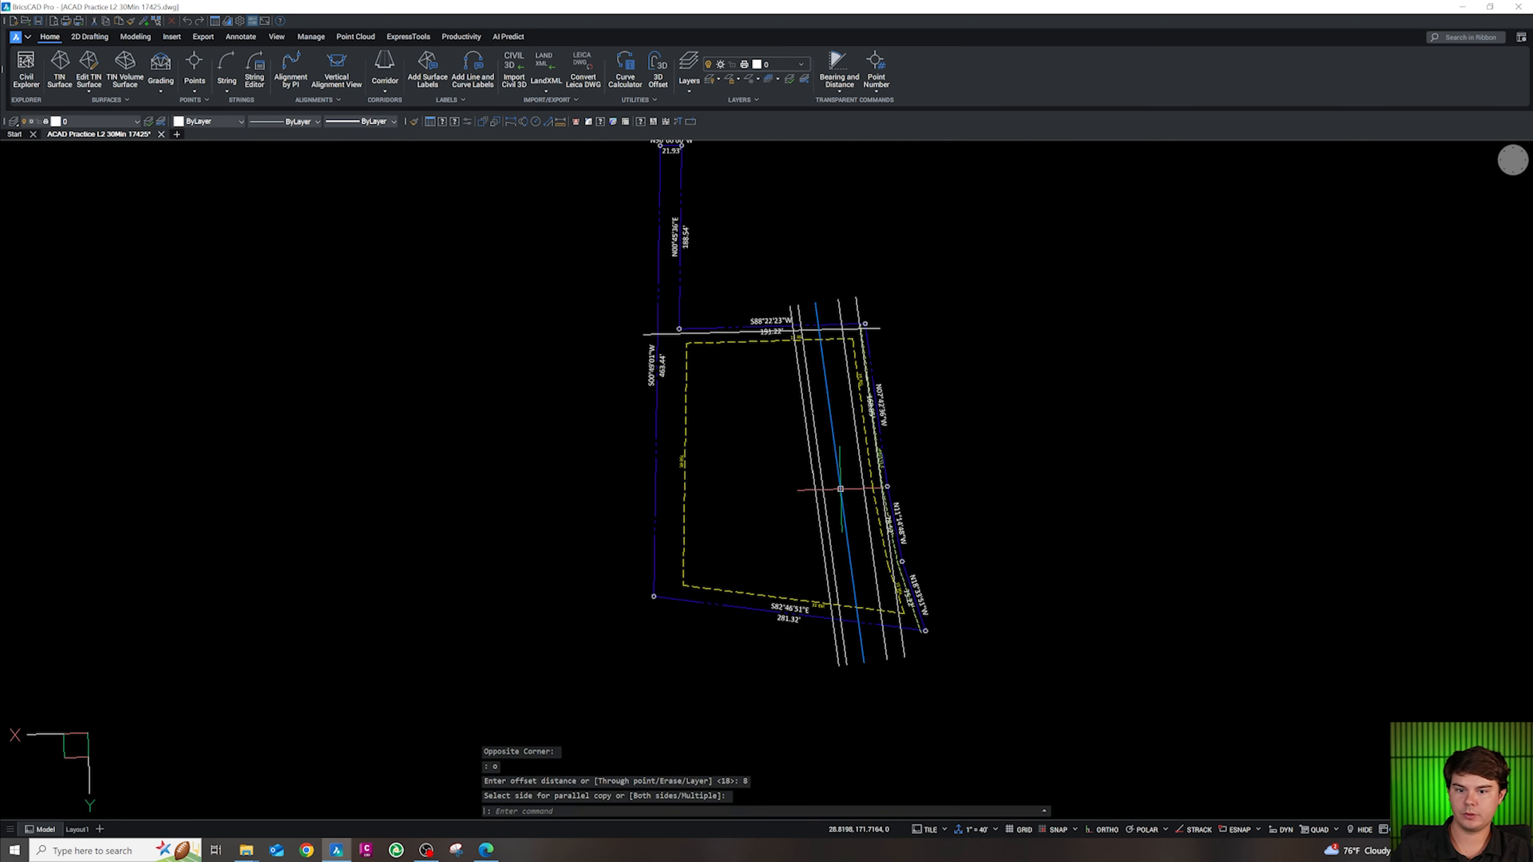
{"action": "key", "text": "Escape"}
{"action": "scroll", "coordinate": [731, 342], "scroll_direction": "up", "scroll_amount": 4}
Offset a line 18 units below the north boundary line
{"action": "key", "text": "Return"}
{"action": "type", "text": "18"}
{"action": "key", "text": "Return"}
{"action": "left_click", "coordinate": [741, 423]}
{"action": "key", "text": "Escape"}
Add 24-unit and 18-unit parallel copies further below the north line
{"action": "type", "text": "o"}
{"action": "key", "text": "Return"}
{"action": "key", "text": "Return"}
{"action": "left_click", "coordinate": [741, 455]}
{"action": "key", "text": "Escape"}
{"action": "left_click", "coordinate": [742, 454]}
{"action": "type", "text": "o"}
{"action": "key", "text": "Return"}
{"action": "type", "text": "18"}
{"action": "key", "text": "Return"}
{"action": "left_click", "coordinate": [751, 517]}
{"action": "key", "text": "Escape"}
{"action": "scroll", "coordinate": [752, 461], "scroll_direction": "down", "scroll_amount": 3}
Offset the lowest north parking line 5 units downward
{"action": "scroll", "coordinate": [751, 573], "scroll_direction": "up", "scroll_amount": 3}
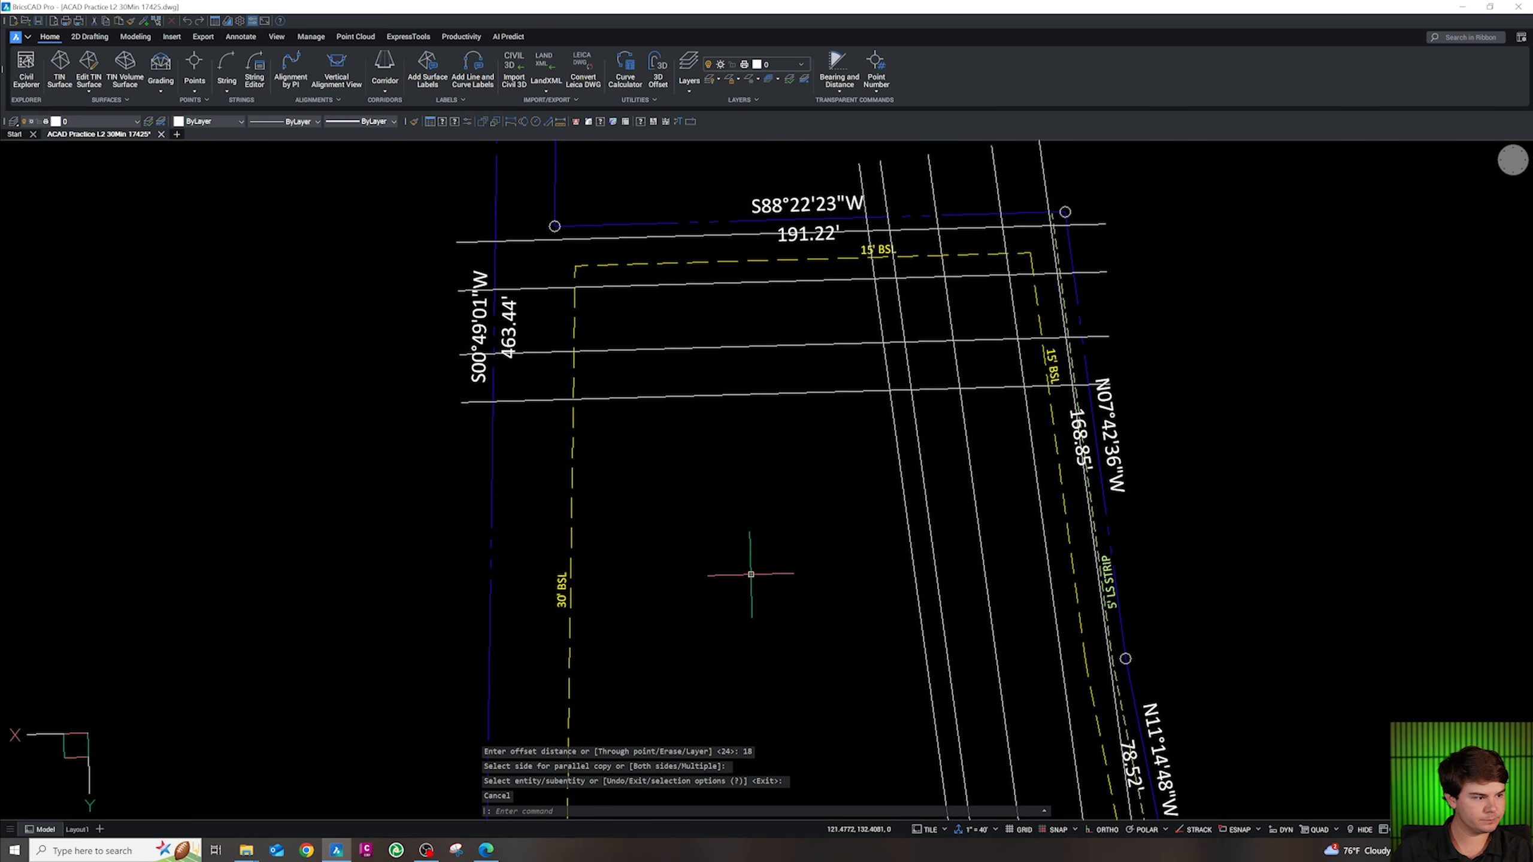
{"action": "key", "text": "Escape"}
{"action": "key", "text": "Escape"}
{"action": "key", "text": "Escape"}
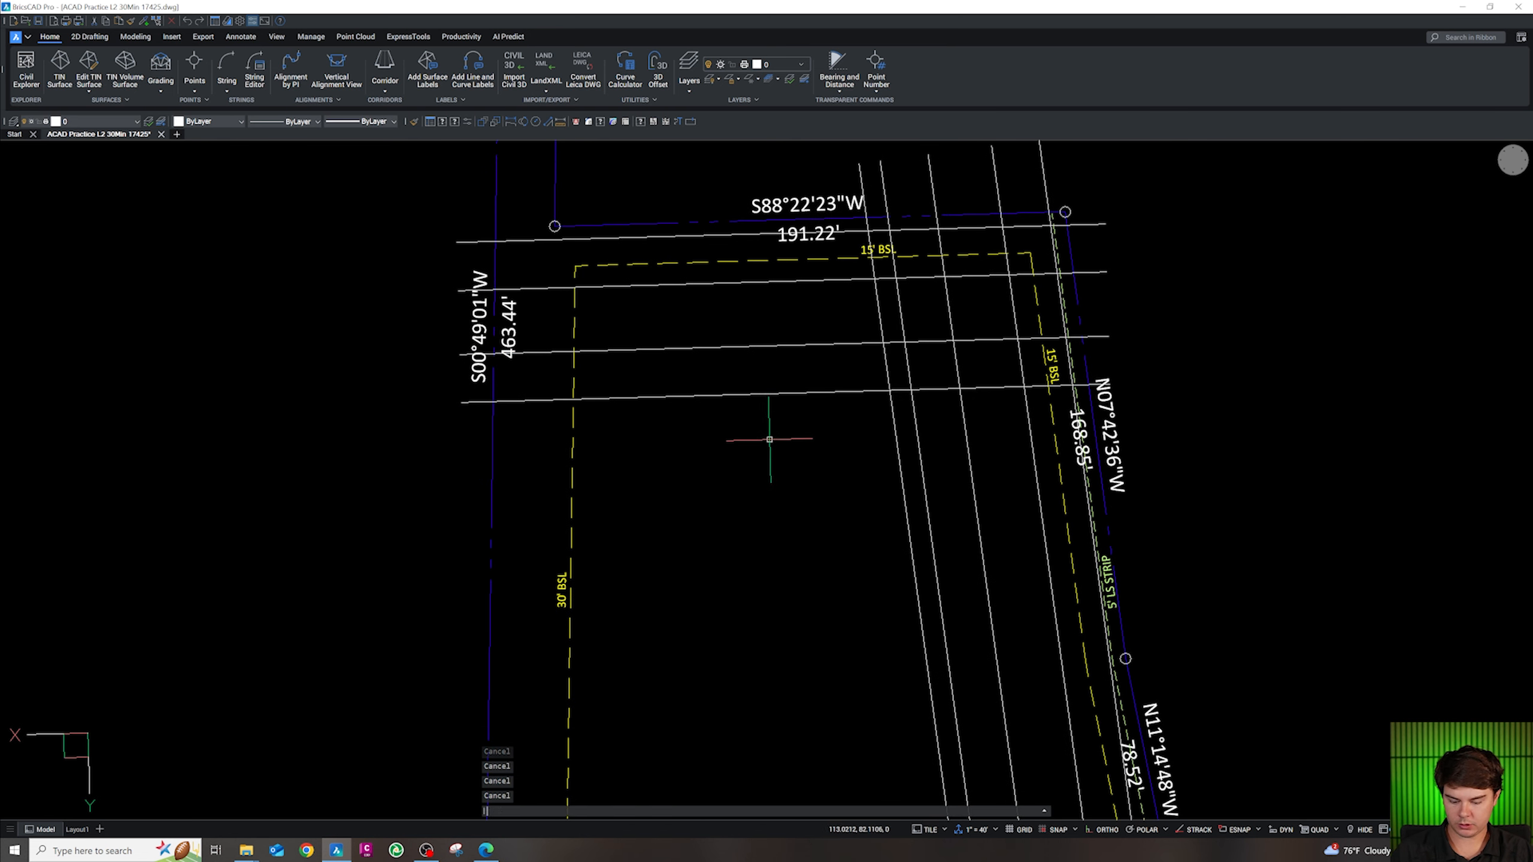
{"action": "type", "text": "o"}
{"action": "key", "text": "Return"}
{"action": "type", "text": "5"}
{"action": "key", "text": "Return"}
{"action": "left_click", "coordinate": [826, 392]}
{"action": "left_click", "coordinate": [884, 449]}
{"action": "key", "text": "Escape"}
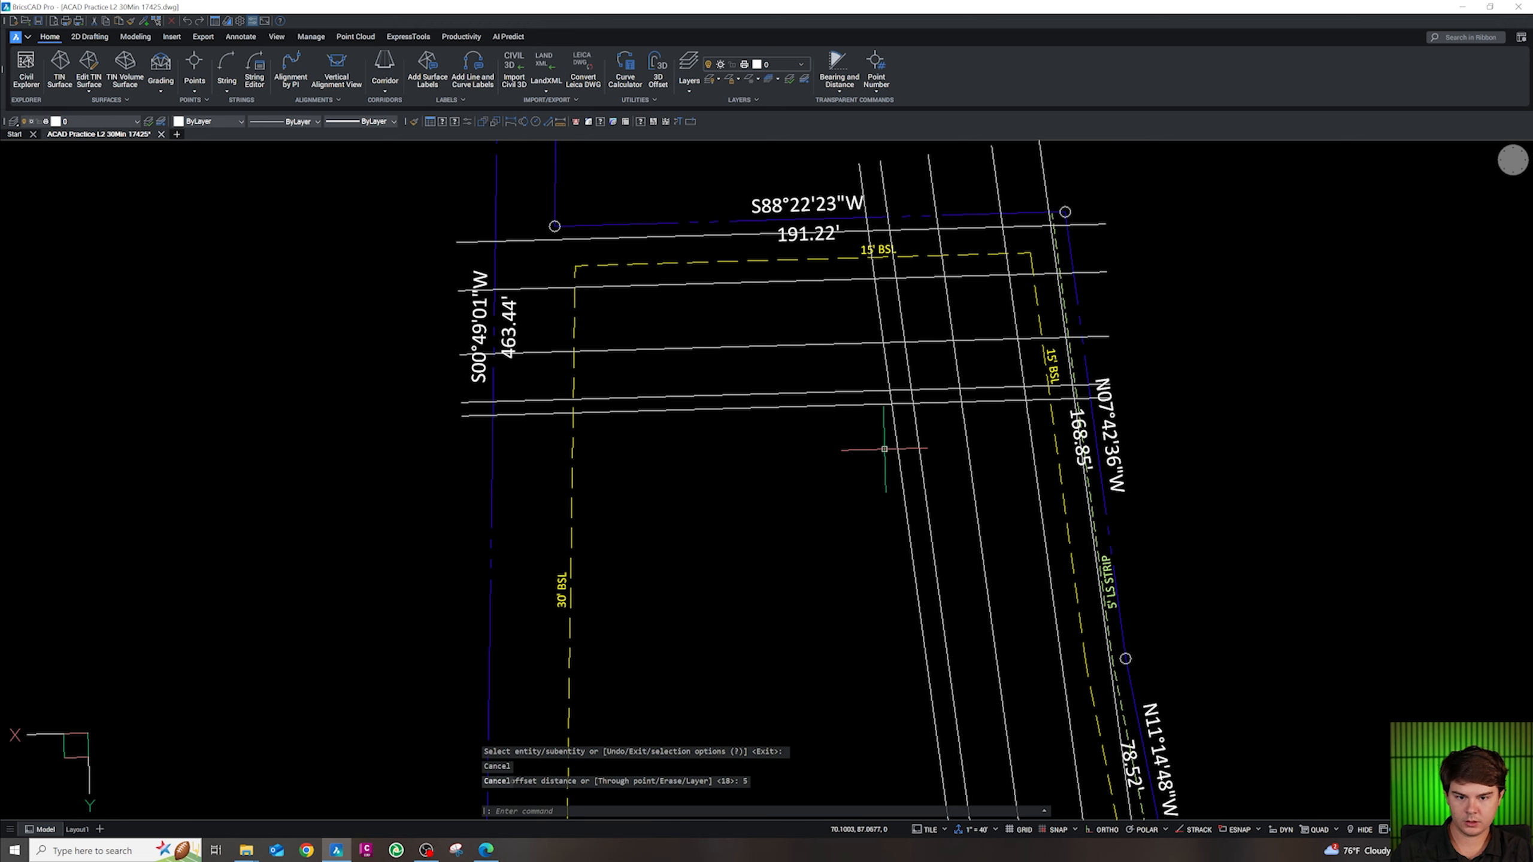
Align the coordinate axes with the slanted line and pan over the north parking lines
{"action": "key", "text": "shift"}
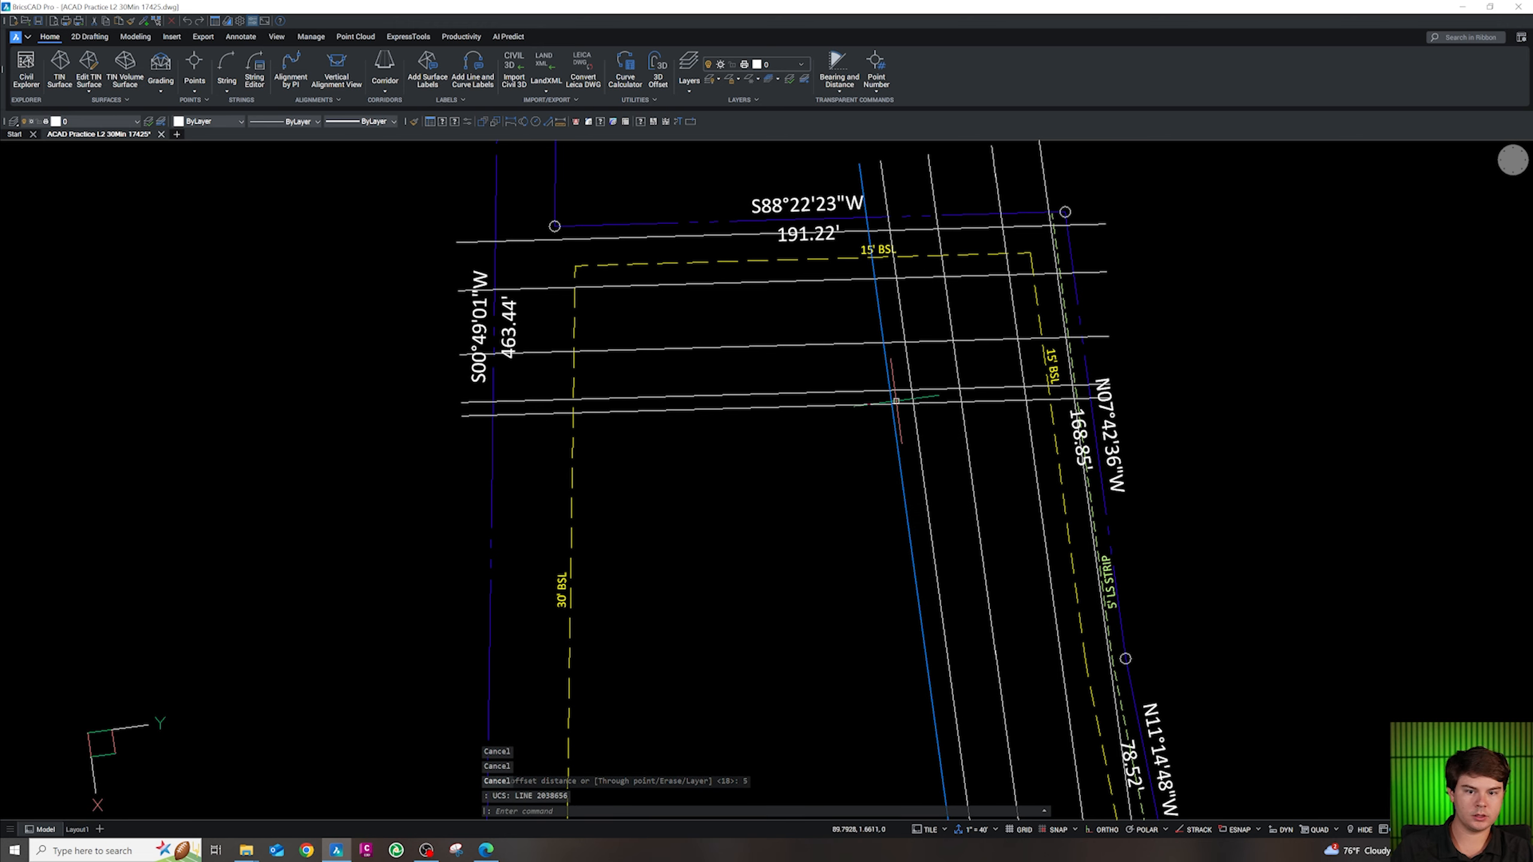
{"action": "middle_click_drag", "start_coordinate": [787, 510], "coordinate": [843, 462]}
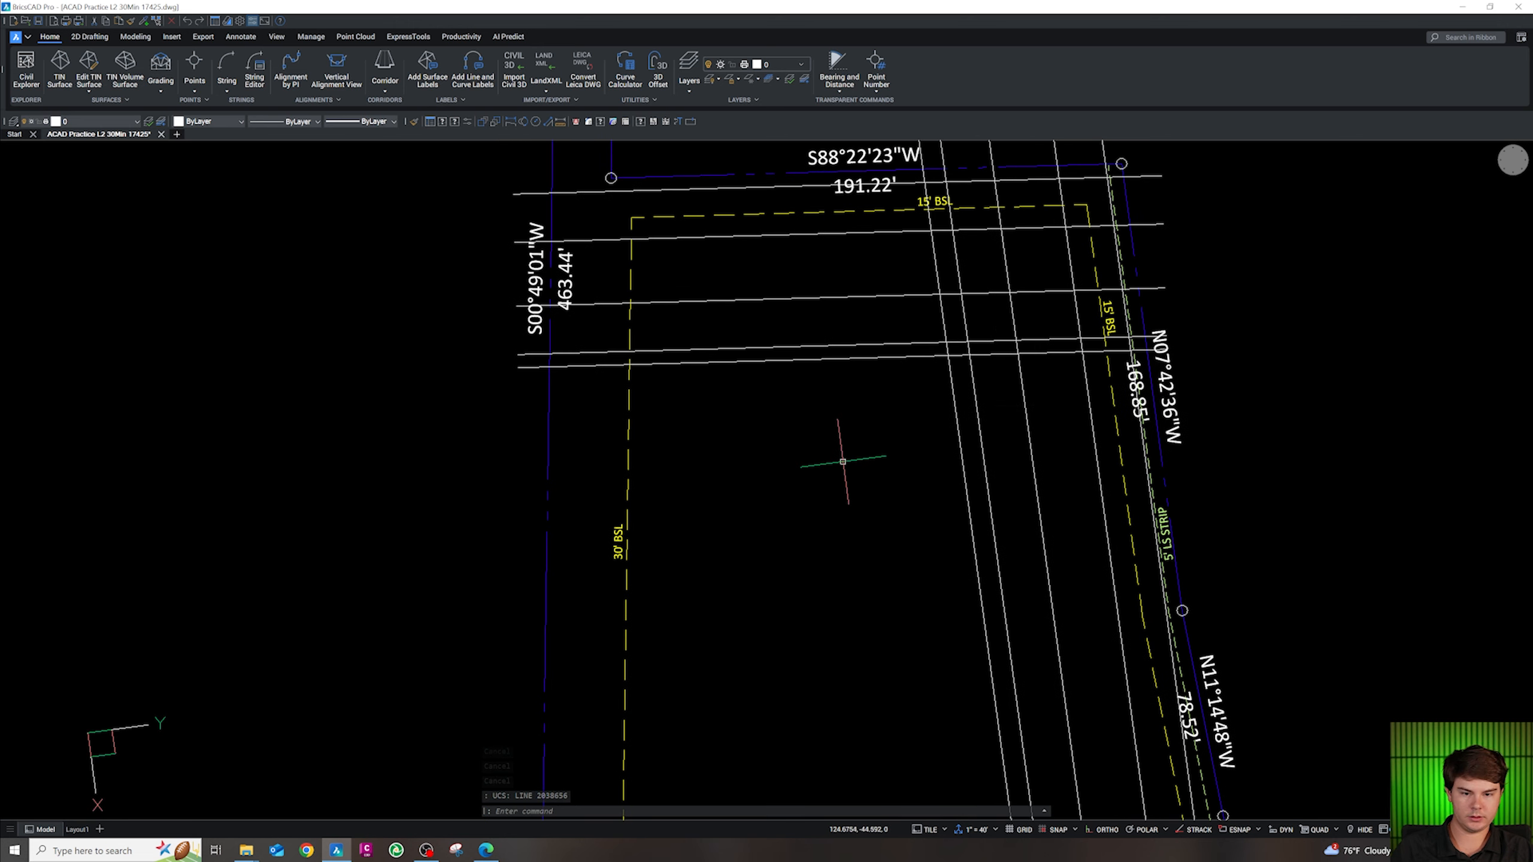
{"action": "type", "text": "pl"}
{"action": "key", "text": "Return"}
Start the building outline at the parking lines' apparent intersection with sides of 107 and 150
{"action": "right_click", "coordinate": [947, 362], "text": "shift"}
{"action": "key", "text": "a"}
{"action": "left_click", "coordinate": [948, 356]}
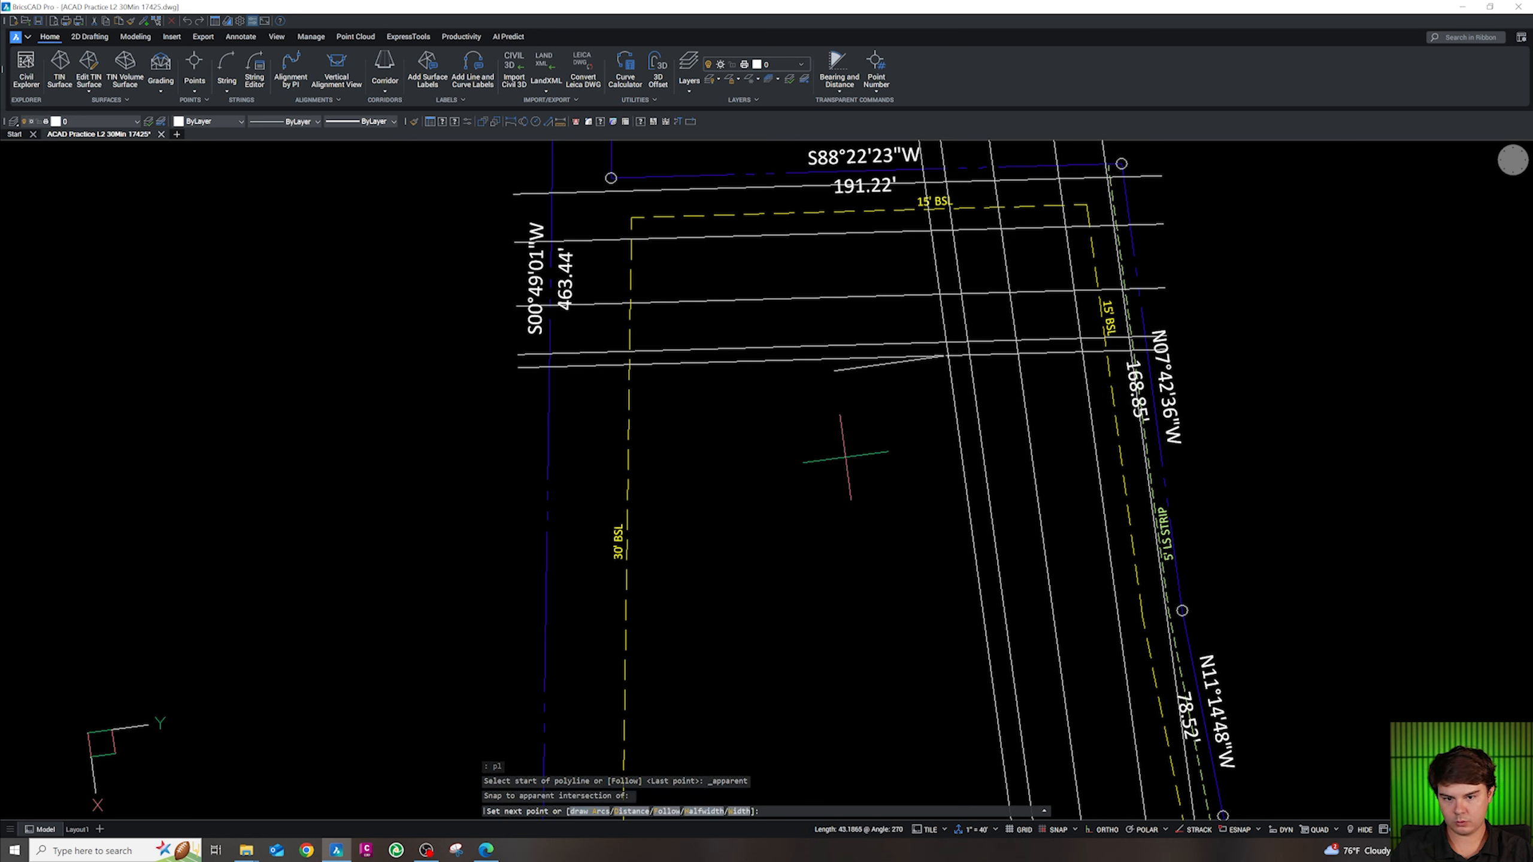
{"action": "type", "text": "107"}
{"action": "key", "text": "Return"}
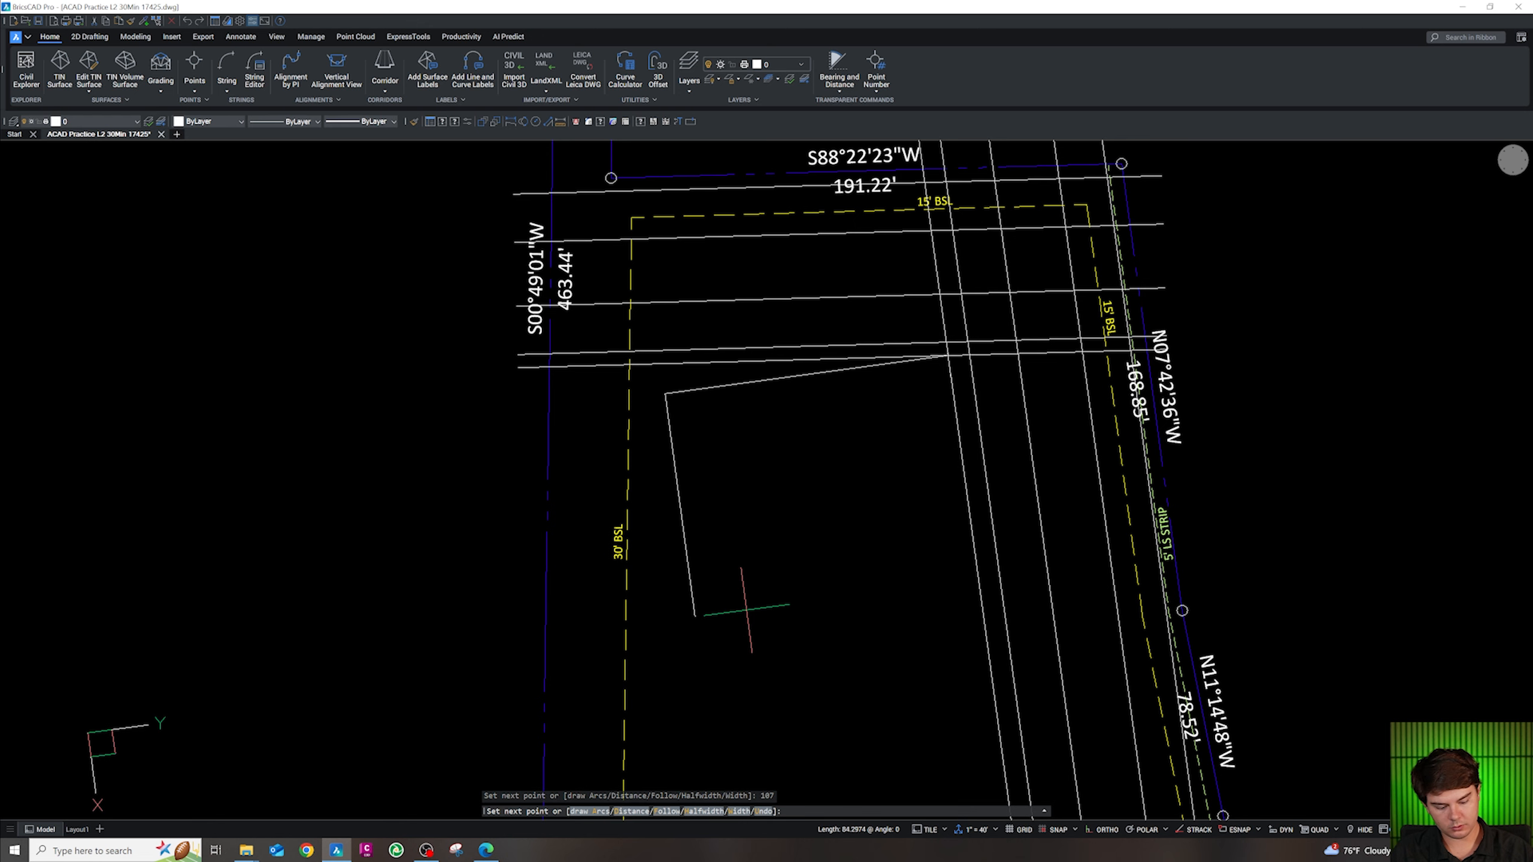
{"action": "type", "text": "150"}
{"action": "key", "text": "Return"}
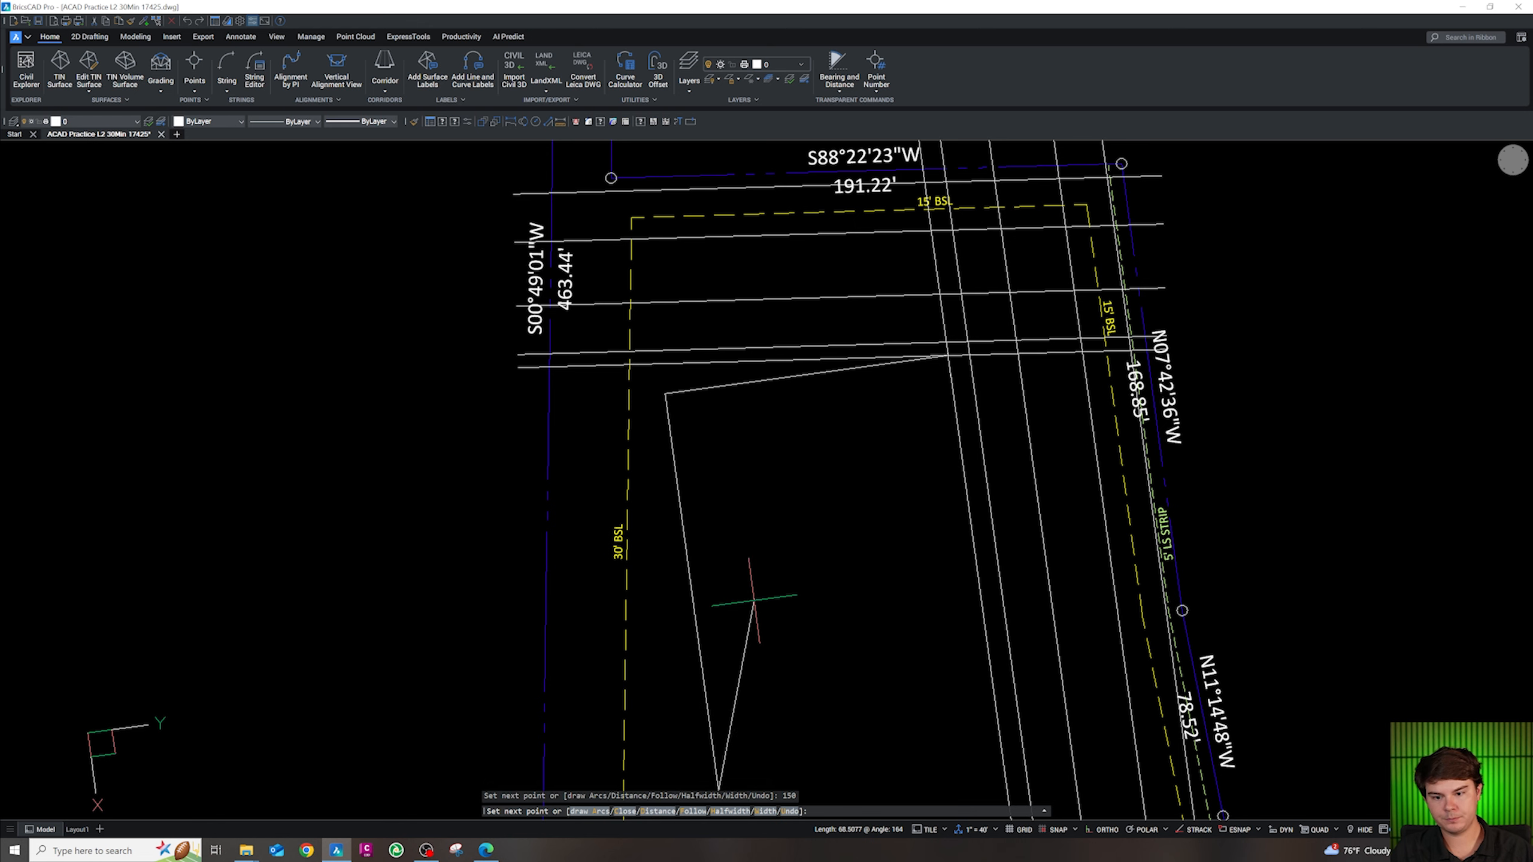
{"action": "scroll", "coordinate": [746, 616], "scroll_direction": "down", "scroll_amount": 3}
{"action": "scroll", "coordinate": [794, 604], "scroll_direction": "up", "scroll_amount": 5}
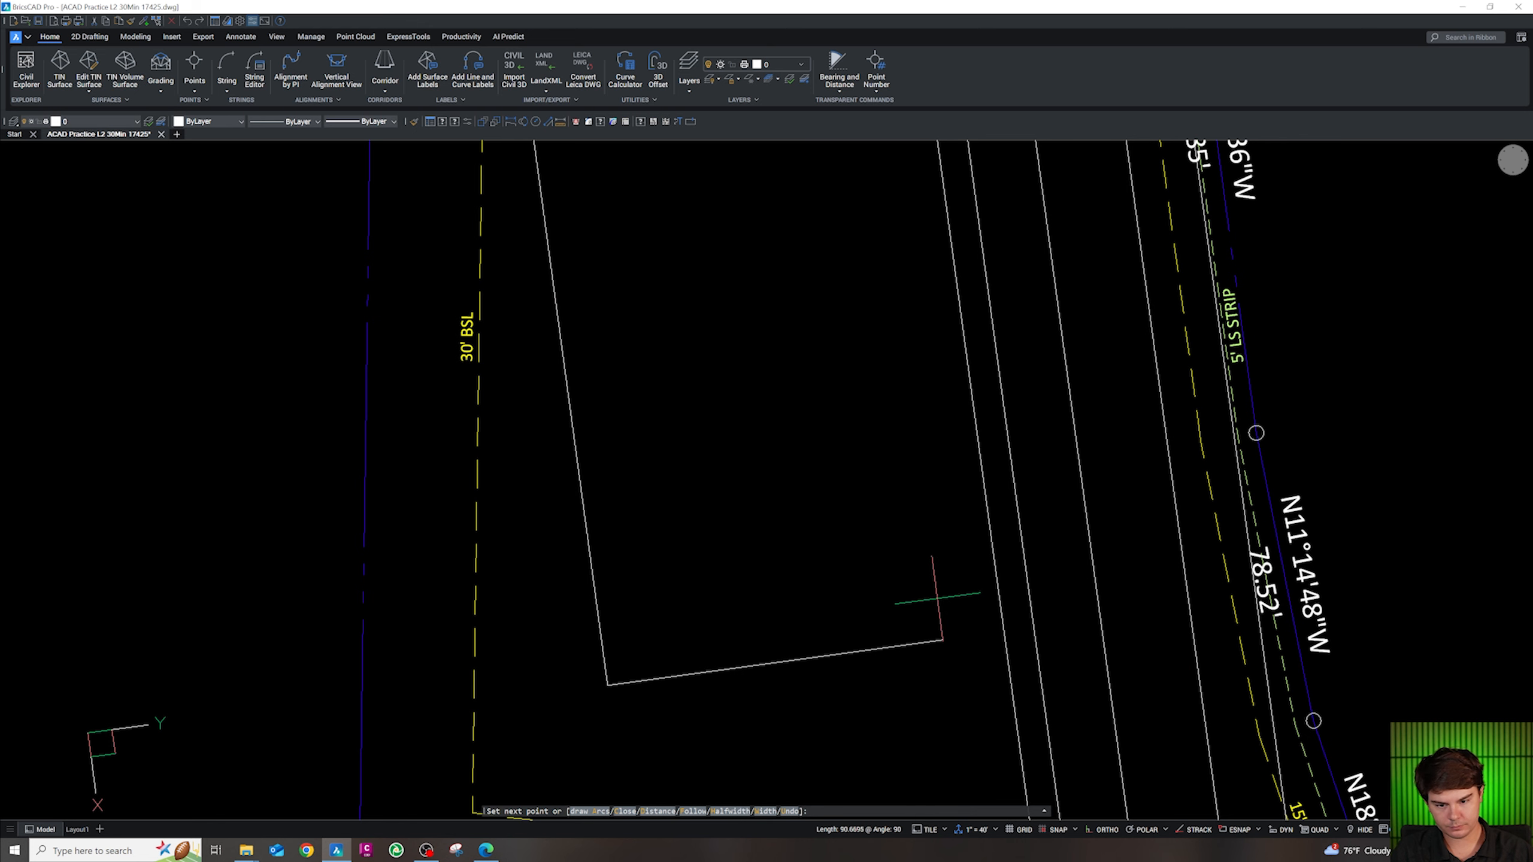
Add the 107 third side, close the outline, and select it
{"action": "type", "text": "107"}
{"action": "key", "text": "Return"}
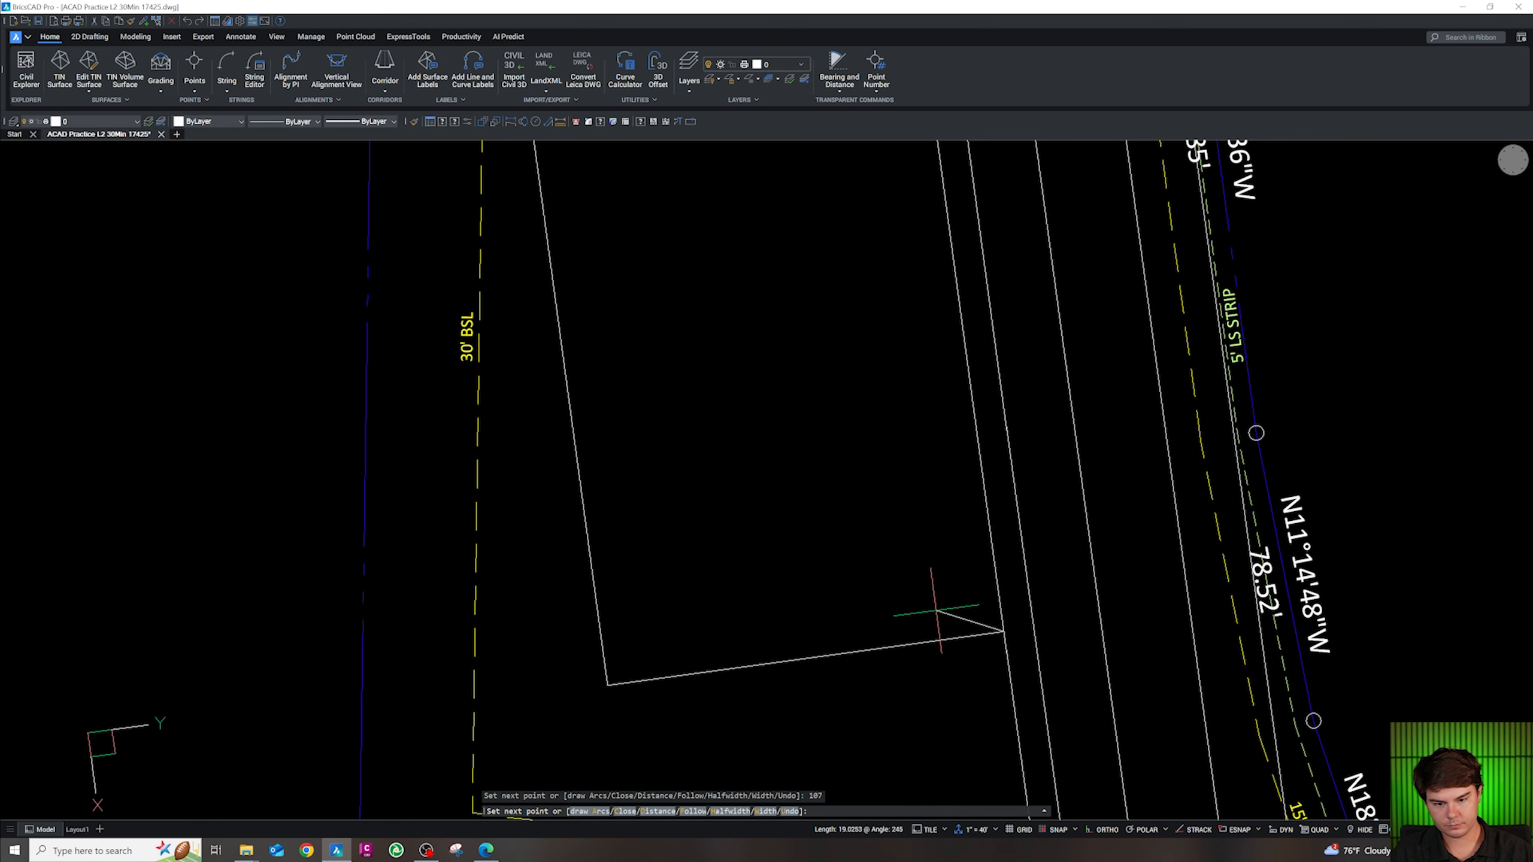
{"action": "type", "text": "c"}
{"action": "key", "text": "Return"}
{"action": "scroll", "coordinate": [966, 543], "scroll_direction": "down", "scroll_amount": 3}
{"action": "scroll", "coordinate": [956, 504], "scroll_direction": "up", "scroll_amount": 4}
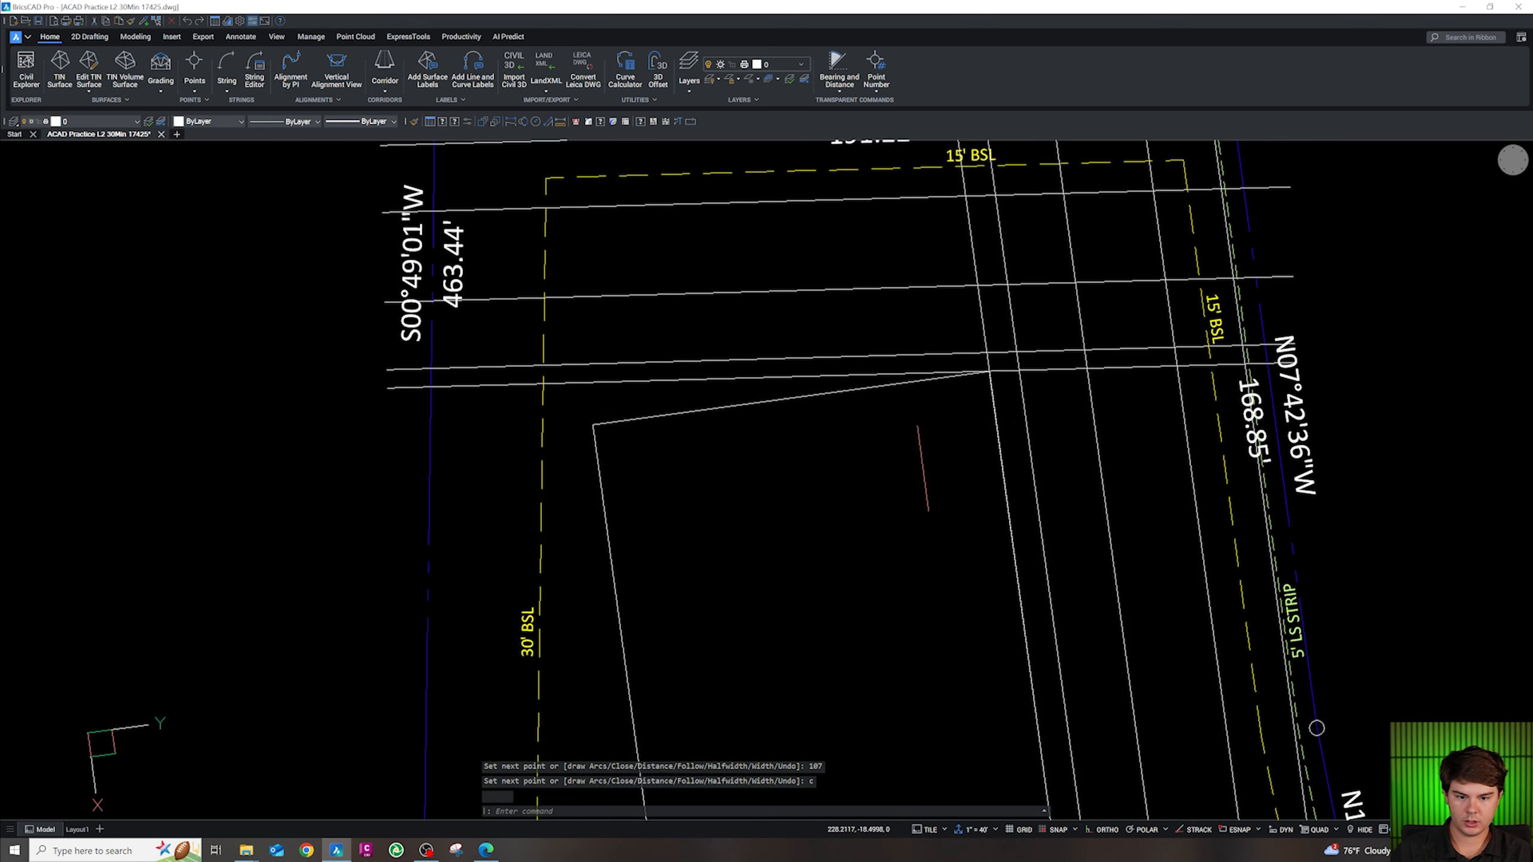
{"action": "left_click", "coordinate": [862, 392]}
Move the building outline onto layer CA-SITE-BLDG
{"action": "left_click", "coordinate": [97, 121]}
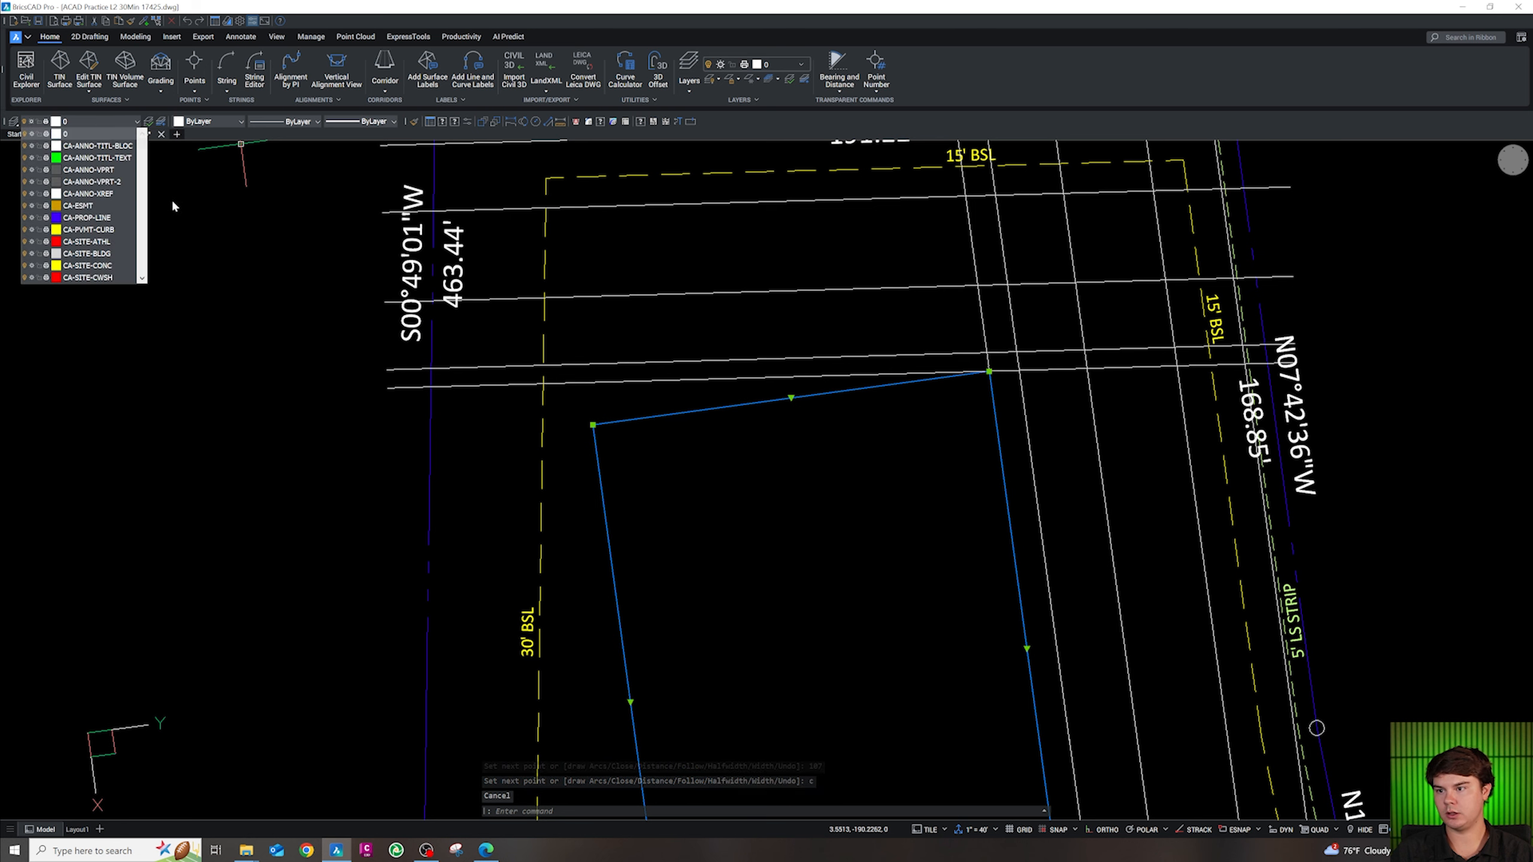
{"action": "scroll", "coordinate": [102, 231], "scroll_direction": "down", "scroll_amount": 1}
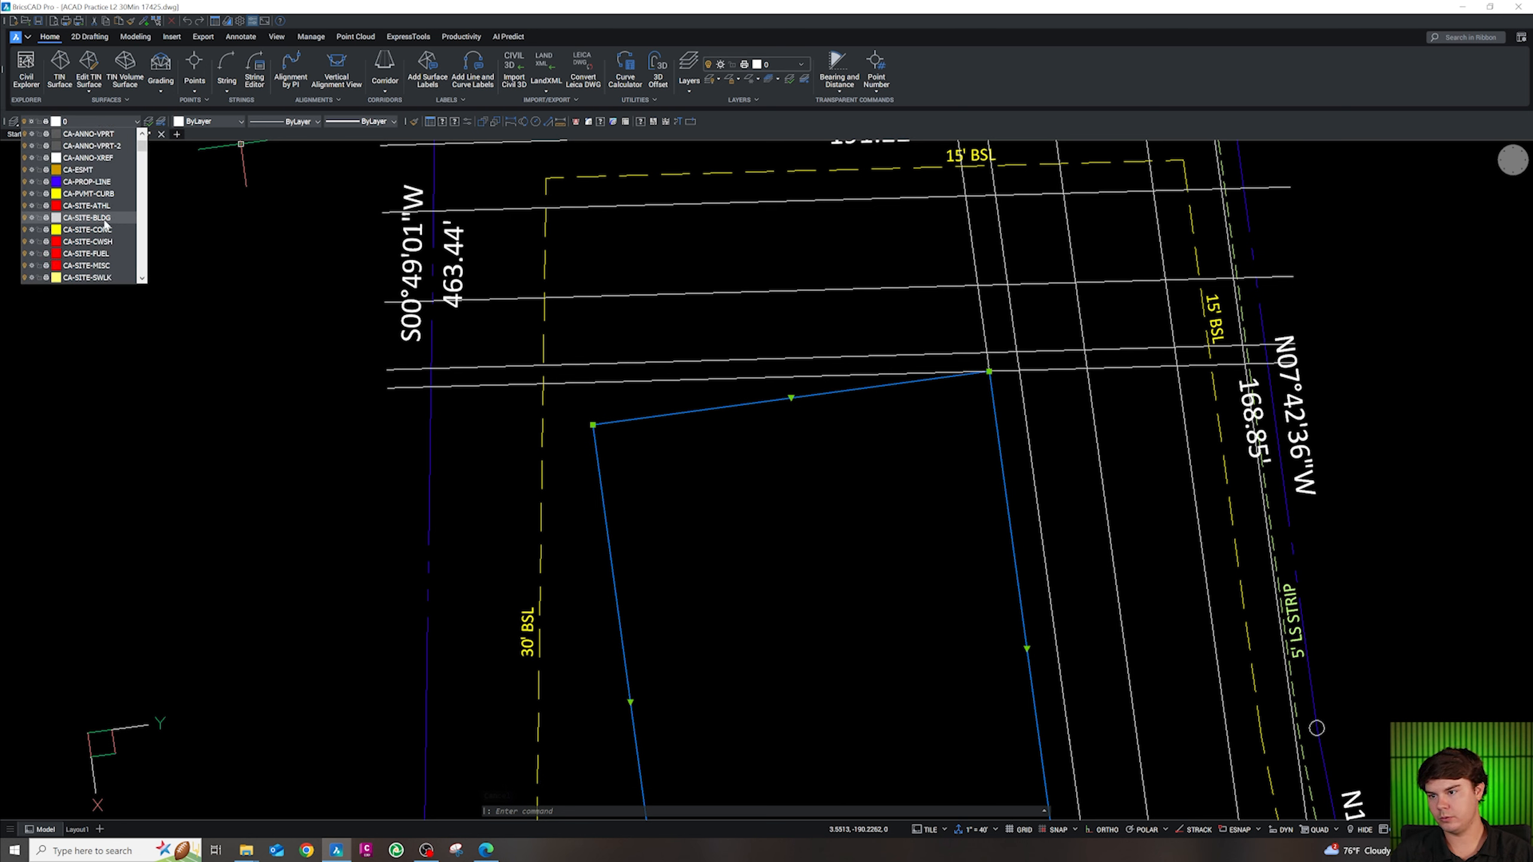
{"action": "left_click", "coordinate": [102, 220]}
{"action": "key", "text": "Escape"}
Offset the building outline 1 unit inward to create an inner copy
{"action": "type", "text": "o"}
{"action": "key", "text": "Return"}
{"action": "type", "text": "1"}
{"action": "key", "text": "Return"}
{"action": "key", "text": "Escape"}
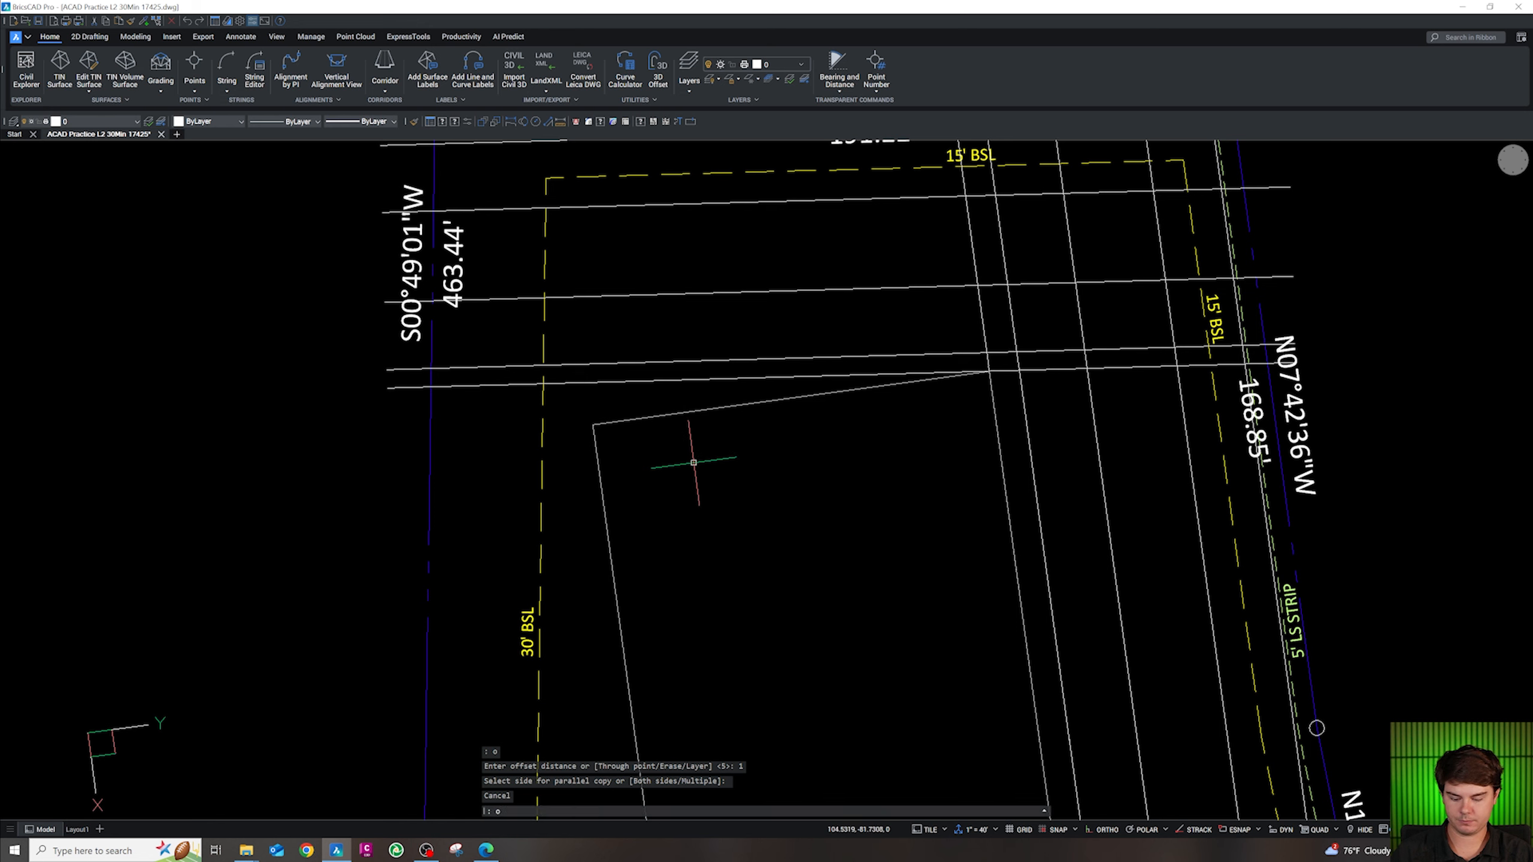
{"action": "type", "text": "o"}
{"action": "key", "text": "Return"}
{"action": "type", "text": "1"}
{"action": "key", "text": "Return"}
{"action": "left_click", "coordinate": [694, 413]}
{"action": "left_click", "coordinate": [698, 423]}
{"action": "key", "text": "Escape"}
Give the inner outline a polyline width of 1.5 with PEDIT
{"action": "left_click", "coordinate": [702, 415]}
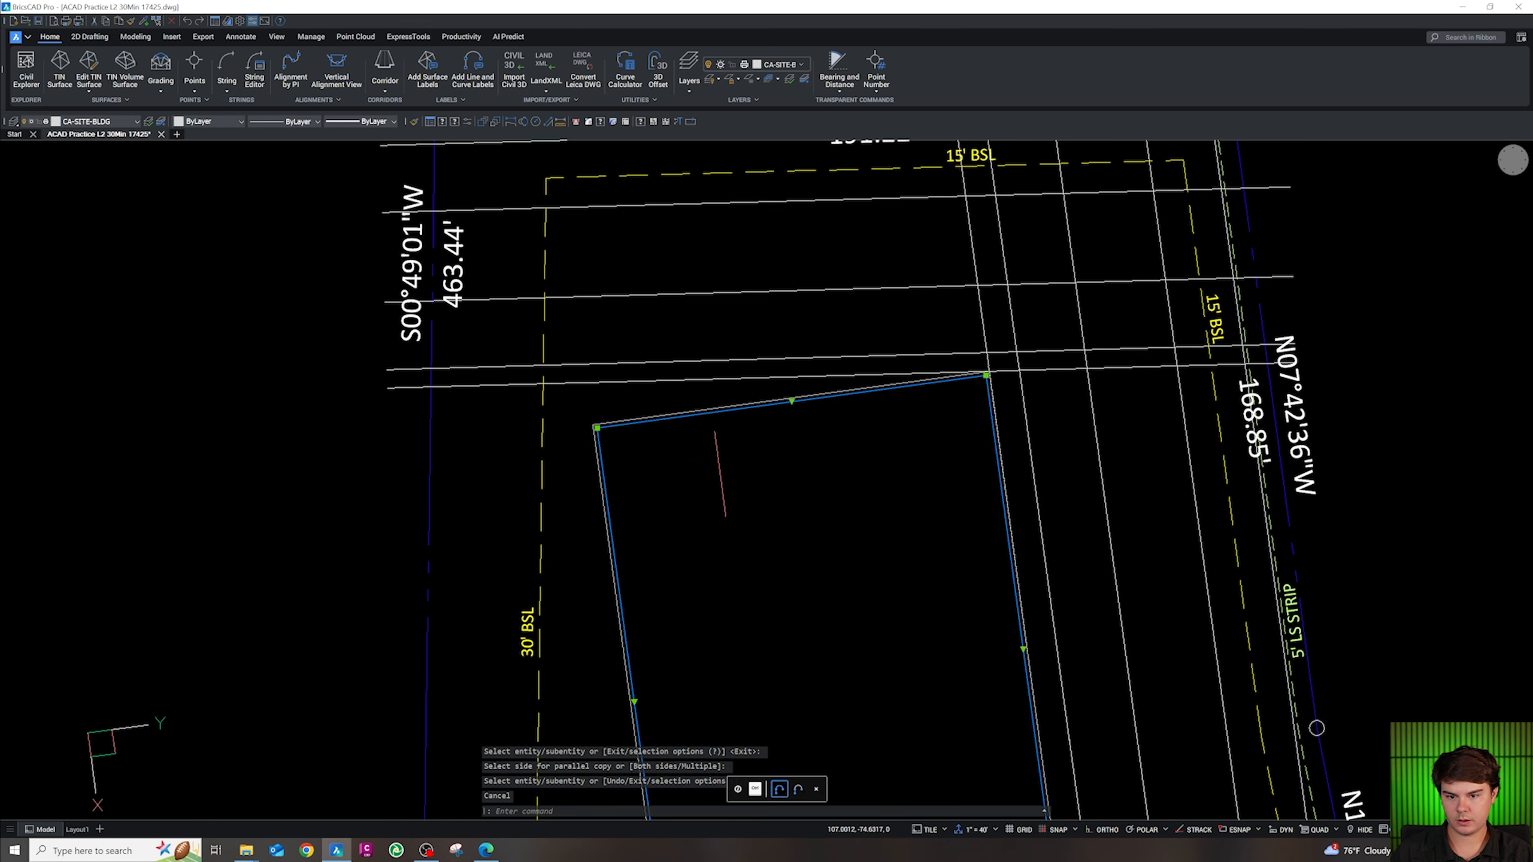
{"action": "type", "text": "pw"}
{"action": "key", "text": "Return"}
{"action": "key", "text": "Return"}
{"action": "key", "text": "Escape"}
Erase the stray horizontal line and the steep line beside the building
{"action": "scroll", "coordinate": [827, 410], "scroll_direction": "down", "scroll_amount": 6}
{"action": "scroll", "coordinate": [770, 445], "scroll_direction": "up", "scroll_amount": 2}
{"action": "scroll", "coordinate": [780, 440], "scroll_direction": "up", "scroll_amount": 4}
{"action": "scroll", "coordinate": [780, 342], "scroll_direction": "down", "scroll_amount": 5}
{"action": "scroll", "coordinate": [773, 355], "scroll_direction": "up", "scroll_amount": 2}
{"action": "scroll", "coordinate": [778, 362], "scroll_direction": "up", "scroll_amount": 2}
{"action": "scroll", "coordinate": [804, 427], "scroll_direction": "down", "scroll_amount": 3}
{"action": "scroll", "coordinate": [751, 337], "scroll_direction": "up", "scroll_amount": 2}
{"action": "left_click", "coordinate": [751, 336]}
{"action": "key", "text": "Delete"}
{"action": "scroll", "coordinate": [899, 455], "scroll_direction": "down", "scroll_amount": 2}
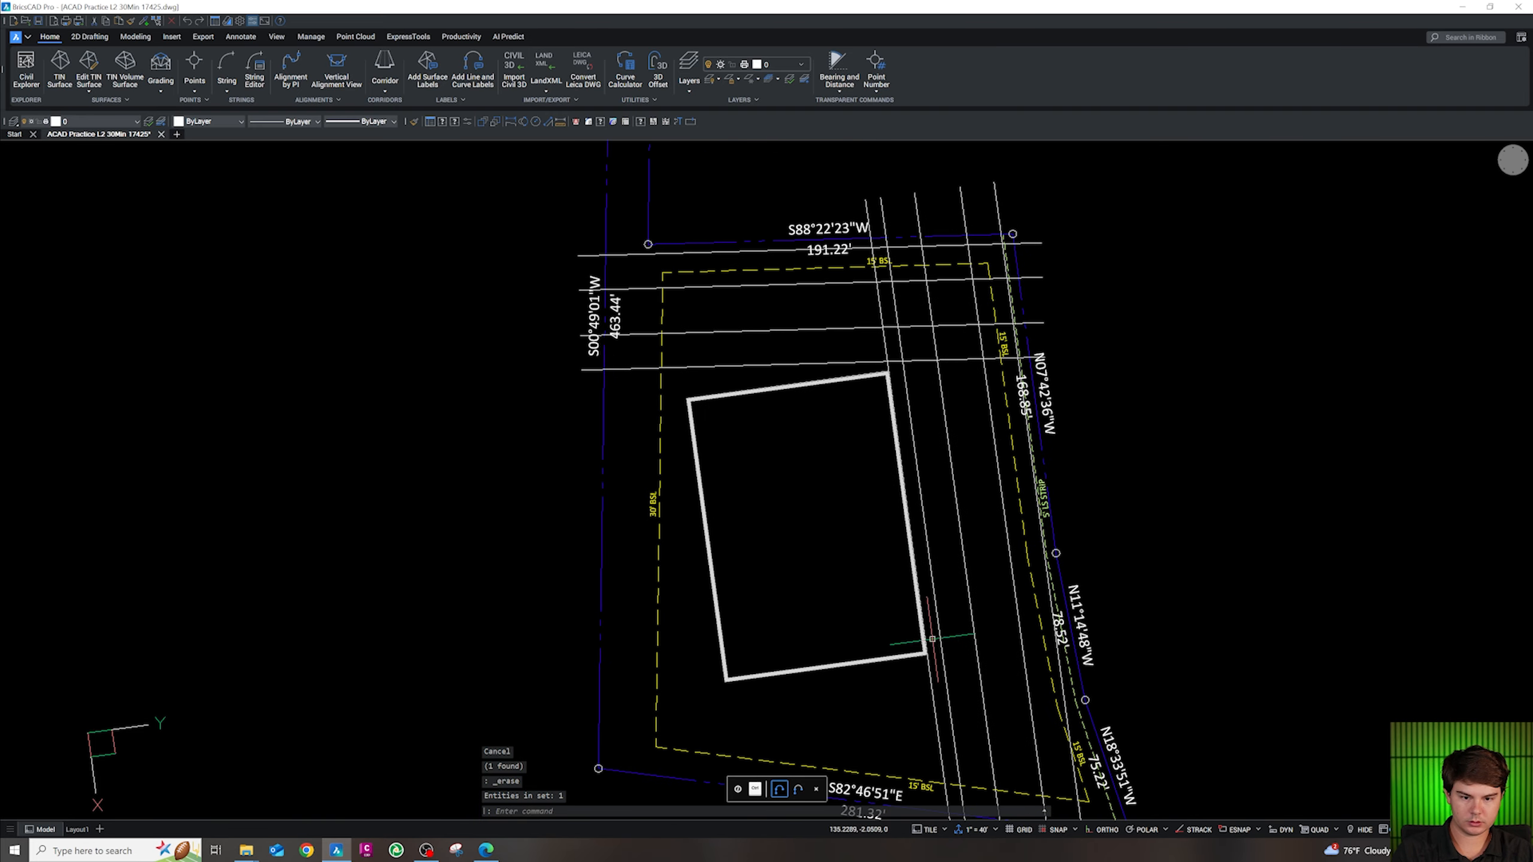
{"action": "left_click", "coordinate": [929, 668]}
{"action": "key", "text": "Delete"}
{"action": "scroll", "coordinate": [924, 531], "scroll_direction": "up", "scroll_amount": 2}
{"action": "scroll", "coordinate": [807, 260], "scroll_direction": "down", "scroll_amount": 3}
{"action": "key", "text": "Escape"}
{"action": "key", "text": "Escape"}
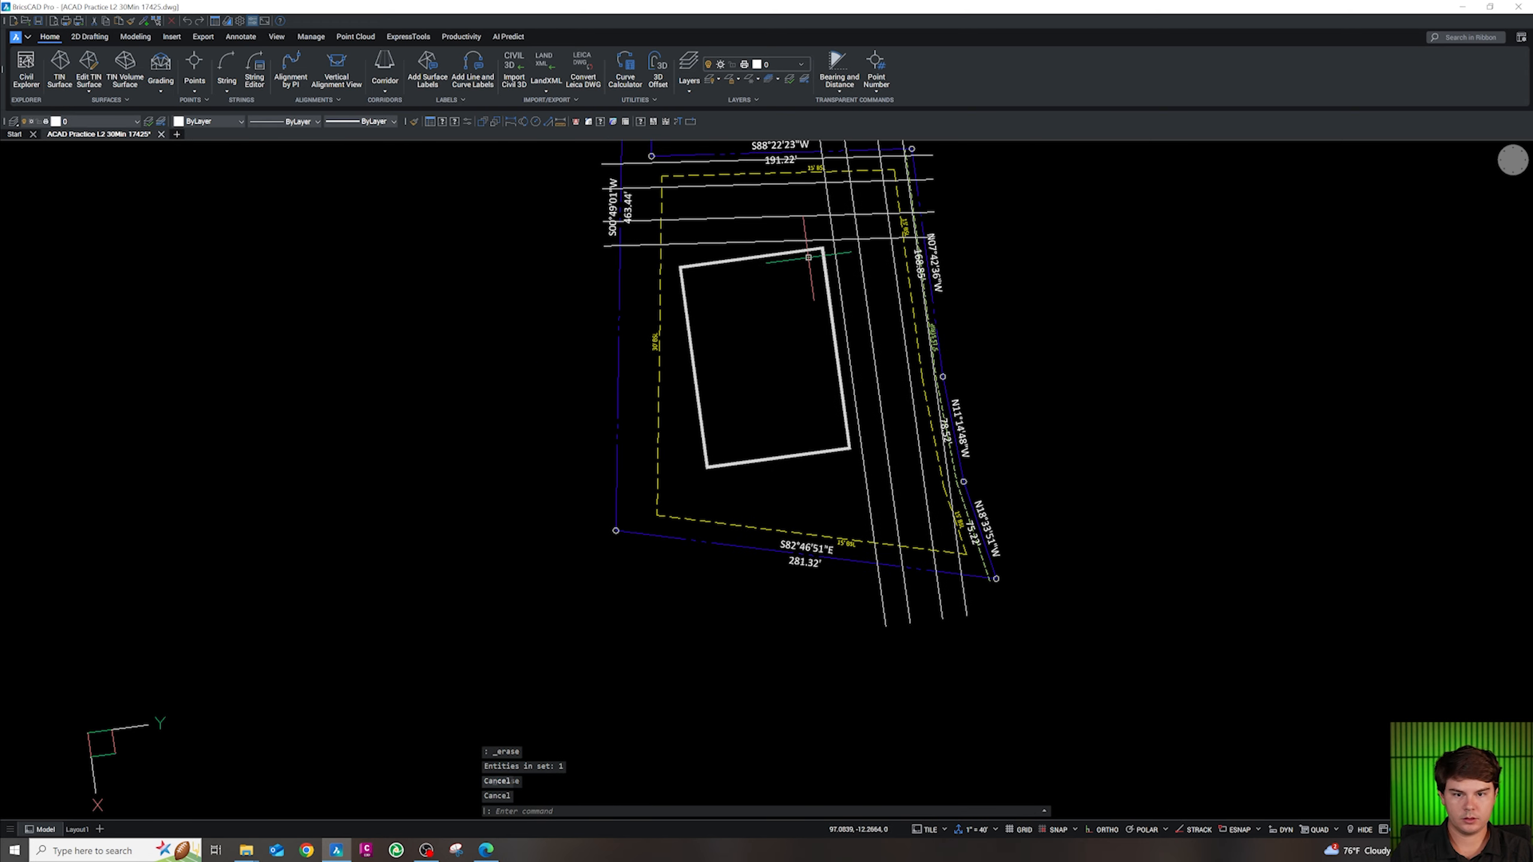
Draw a stripe from the building's northeast corner across the row and trim its inner end
{"action": "scroll", "coordinate": [857, 257], "scroll_direction": "up", "scroll_amount": 3}
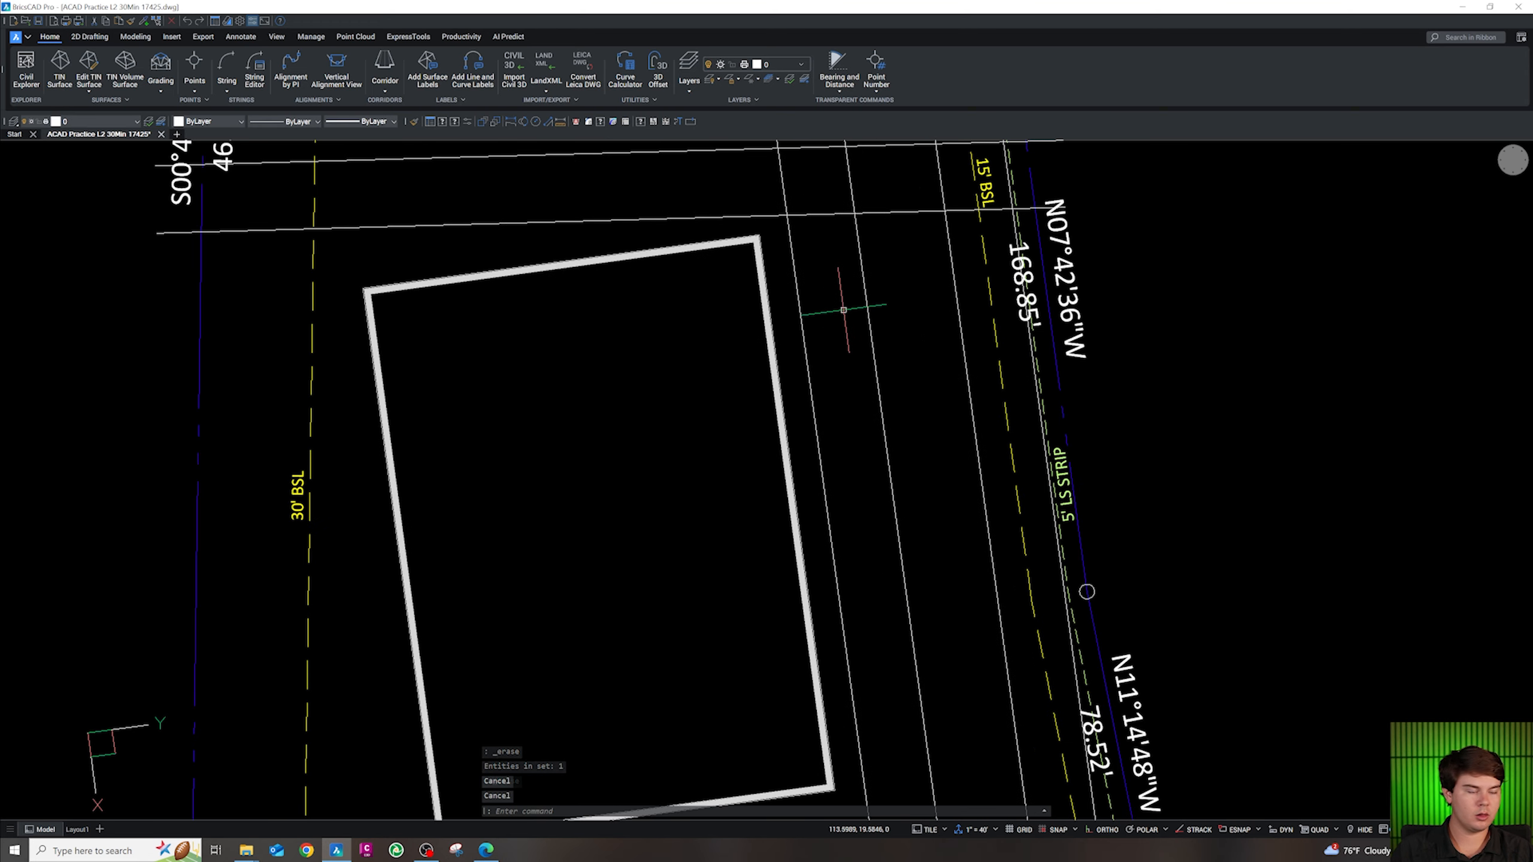
{"action": "key", "text": "Escape"}
{"action": "key", "text": "Escape"}
{"action": "type", "text": "pl"}
{"action": "key", "text": "Return"}
{"action": "key", "text": "shift+e"}
{"action": "left_click", "coordinate": [765, 239]}
{"action": "left_click", "coordinate": [882, 255]}
{"action": "key", "text": "Return"}
{"action": "type", "text": "tr"}
{"action": "key", "text": "Return"}
{"action": "left_click", "coordinate": [775, 233]}
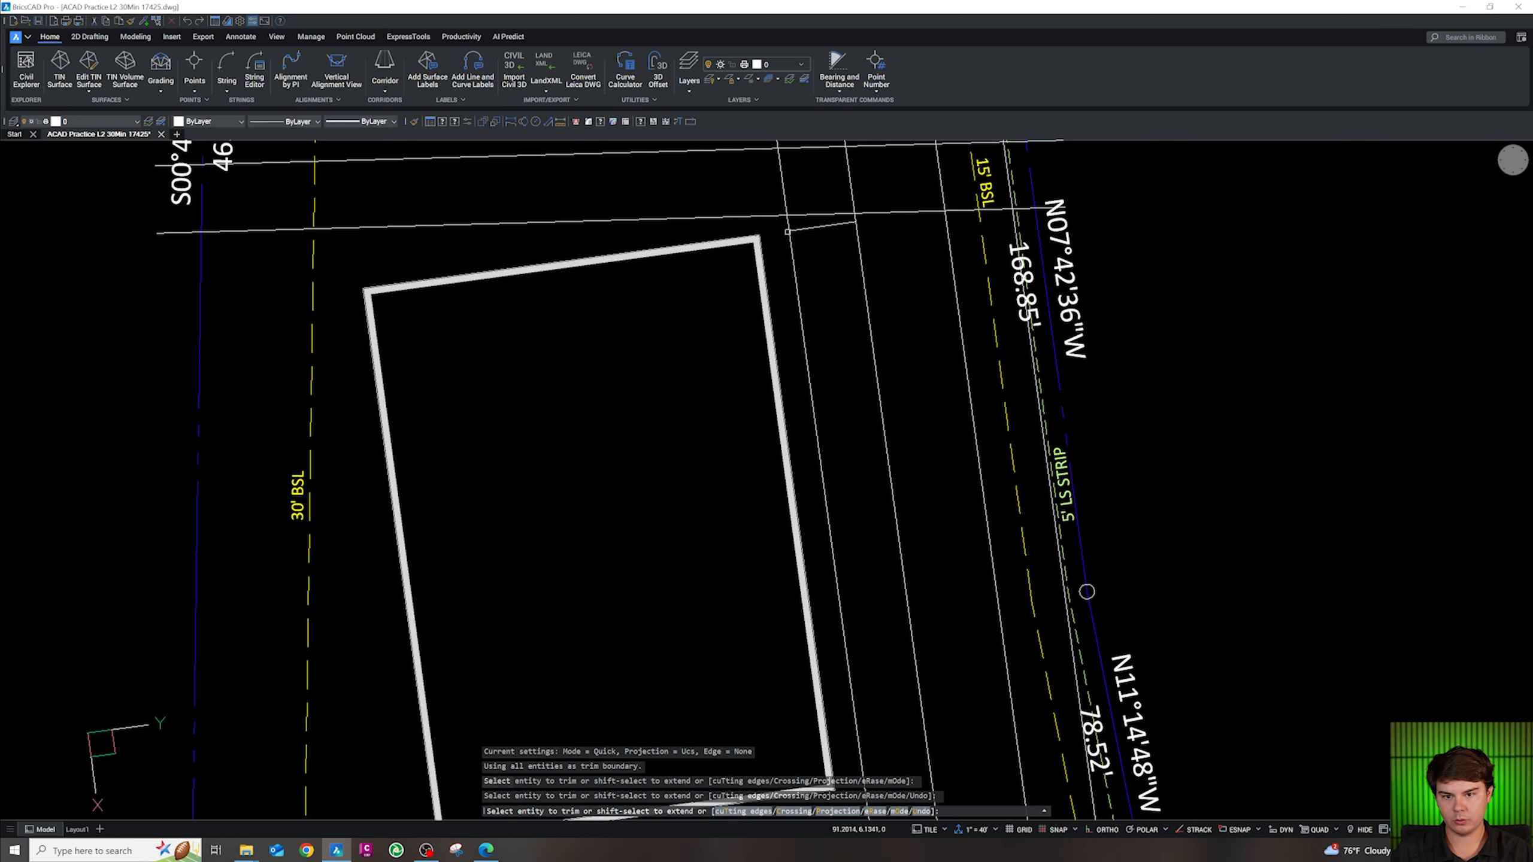
{"action": "key", "text": "Escape"}
{"action": "left_click", "coordinate": [808, 228]}
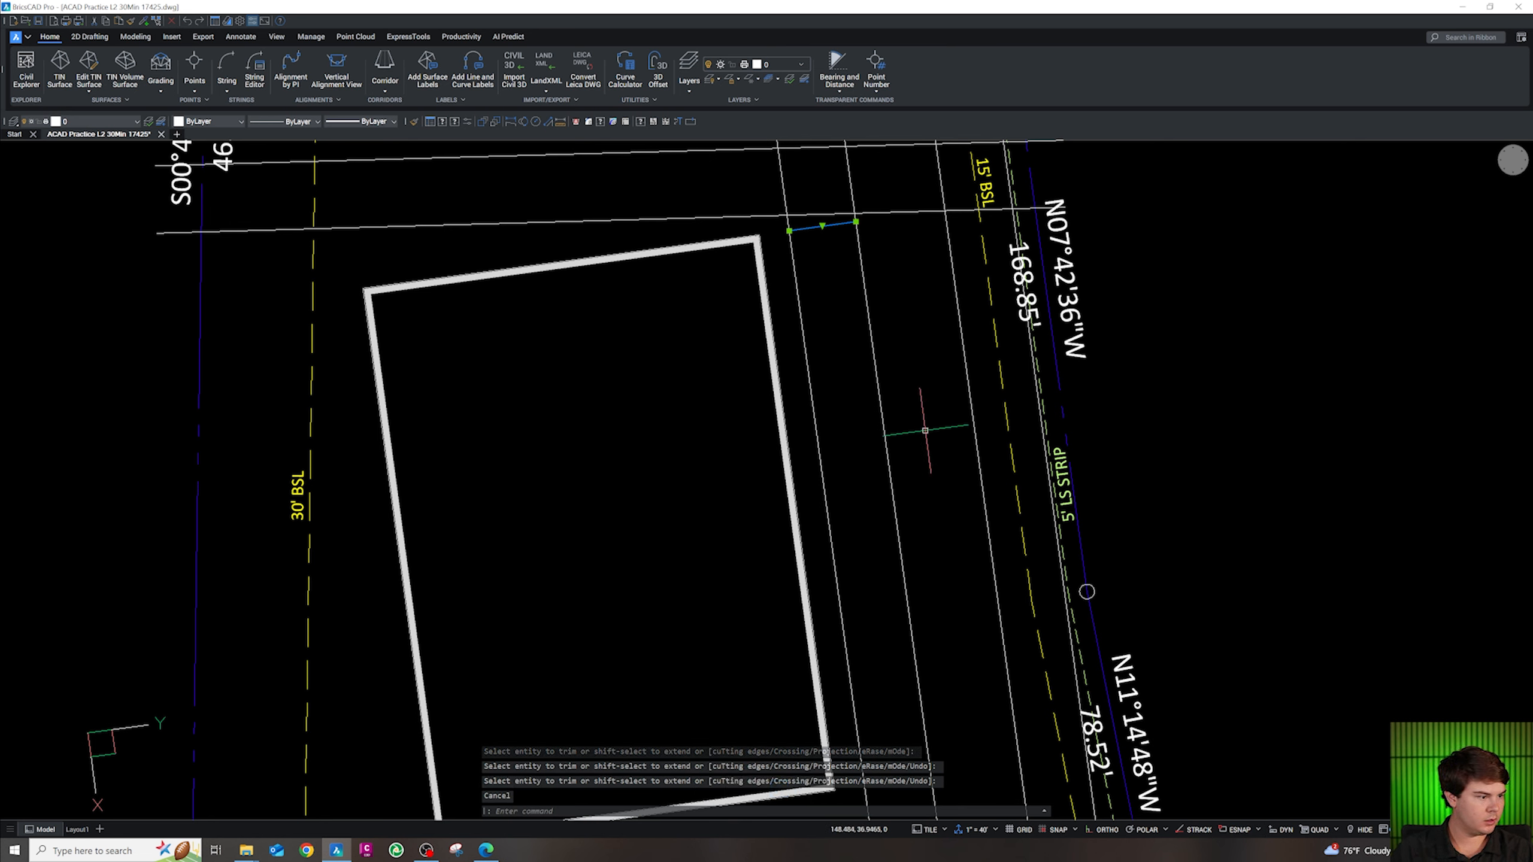
Offset the stripe 9 units repeatedly to add five more stall stripes down the row
{"action": "type", "text": "o"}
{"action": "key", "text": "Return"}
{"action": "type", "text": "9"}
{"action": "key", "text": "Return"}
{"action": "type", "text": "m"}
{"action": "key", "text": "Return"}
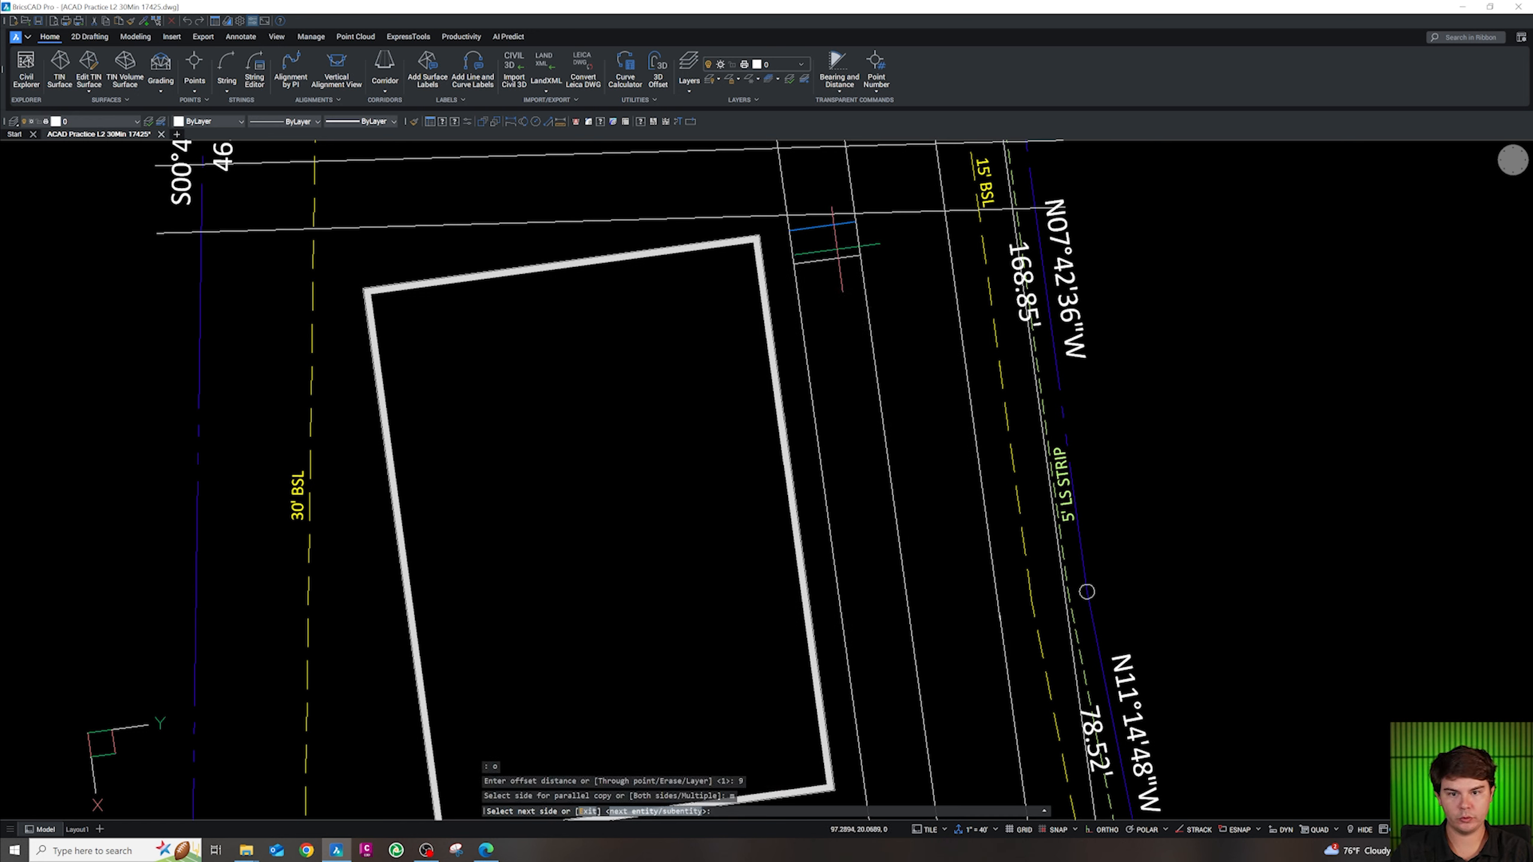
{"action": "left_click", "coordinate": [838, 257]}
{"action": "left_click", "coordinate": [841, 267]}
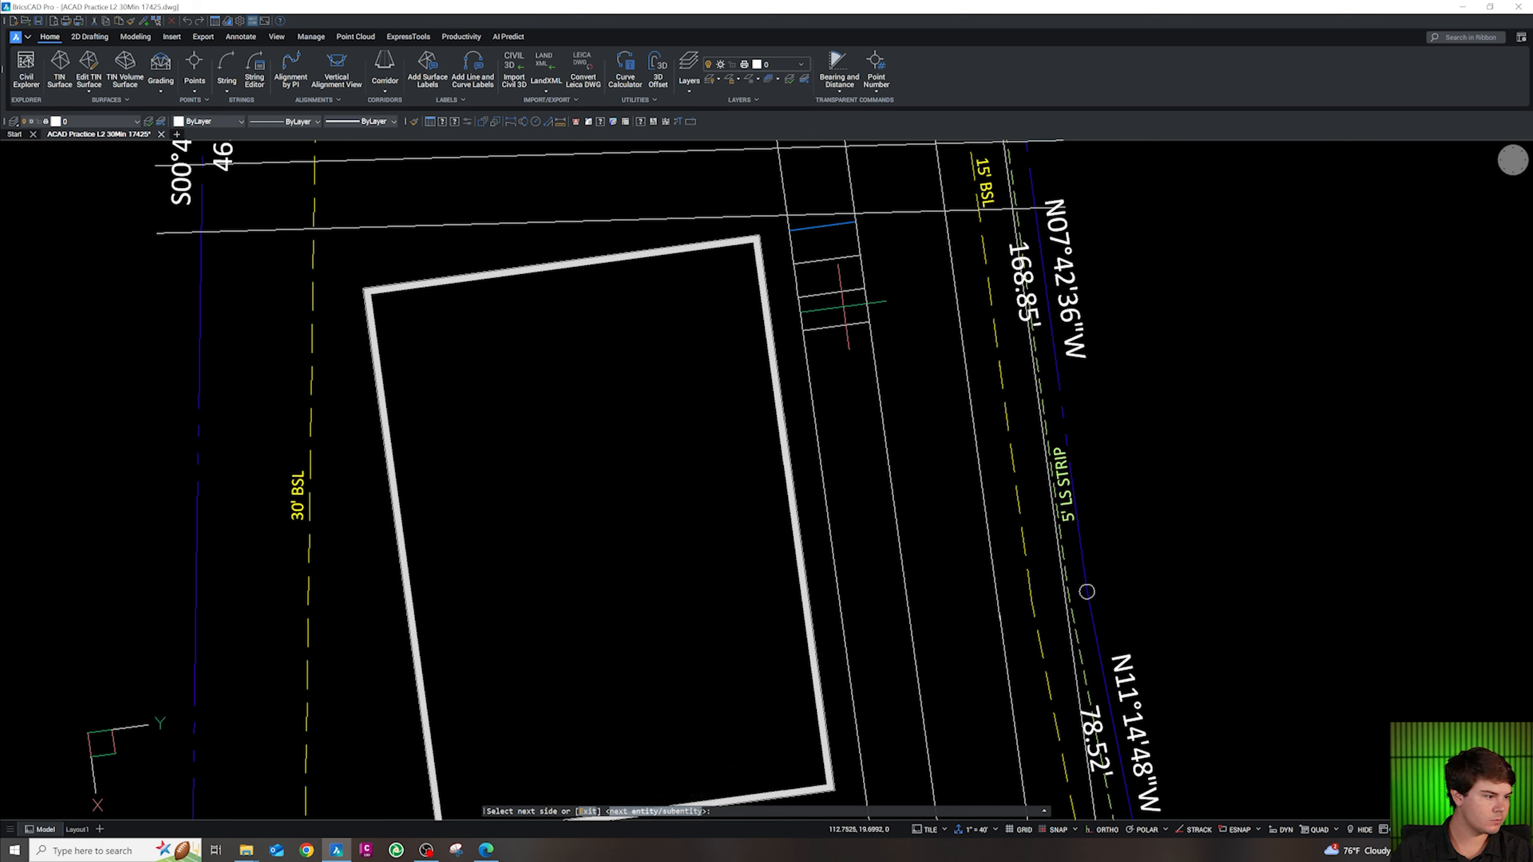
{"action": "left_click", "coordinate": [844, 318]}
{"action": "left_click", "coordinate": [845, 336]}
{"action": "left_click", "coordinate": [846, 348]}
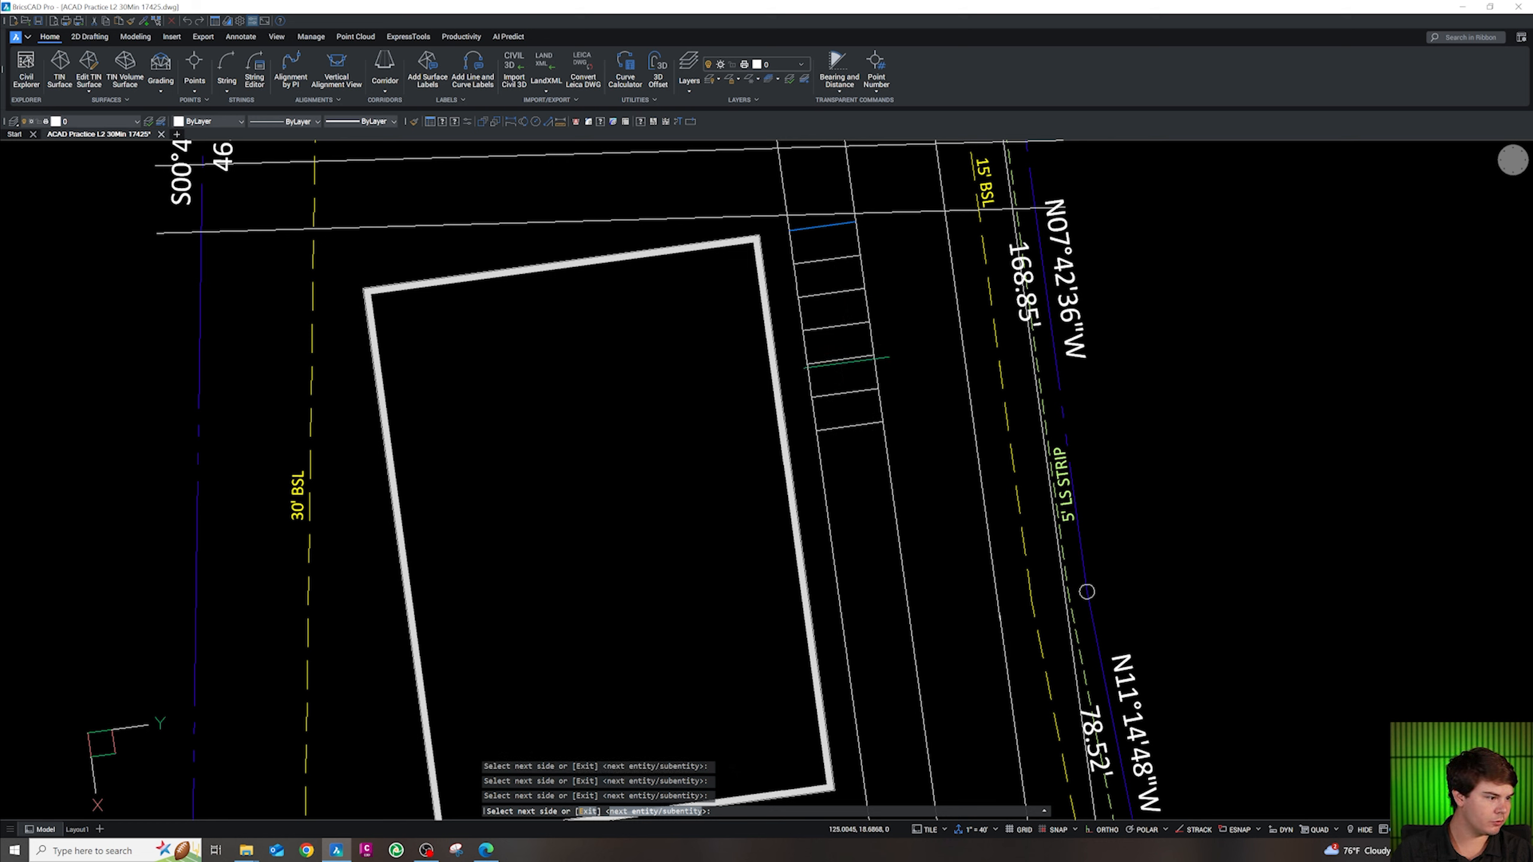
{"action": "key", "text": "Escape"}
{"action": "key", "text": "Escape"}
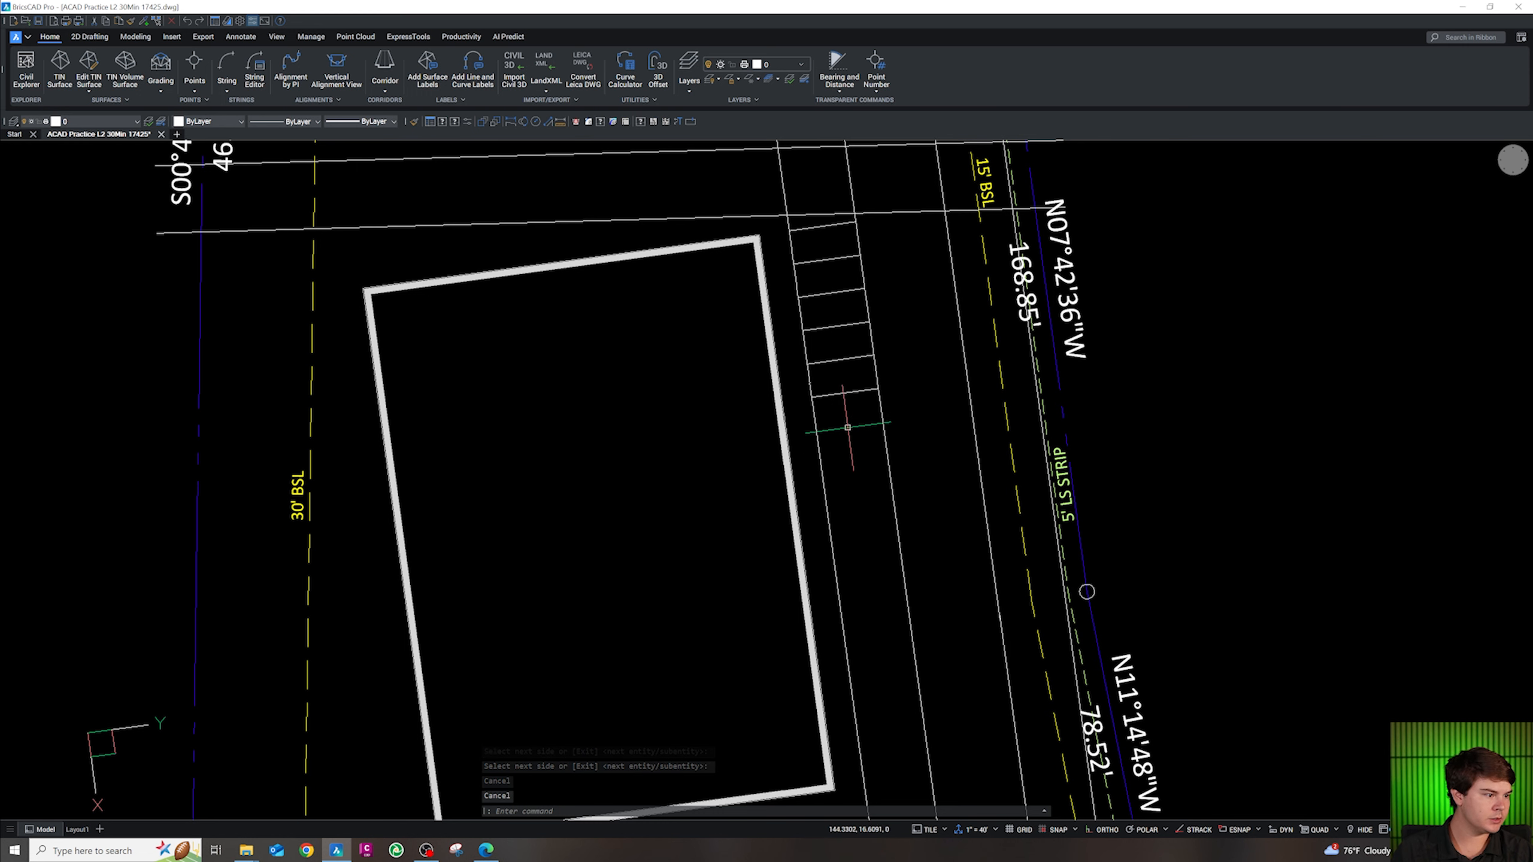
{"action": "scroll", "coordinate": [848, 450], "scroll_direction": "up", "scroll_amount": 1}
{"action": "key", "text": "Escape"}
{"action": "key", "text": "Escape"}
{"action": "scroll", "coordinate": [846, 417], "scroll_direction": "down", "scroll_amount": 1}
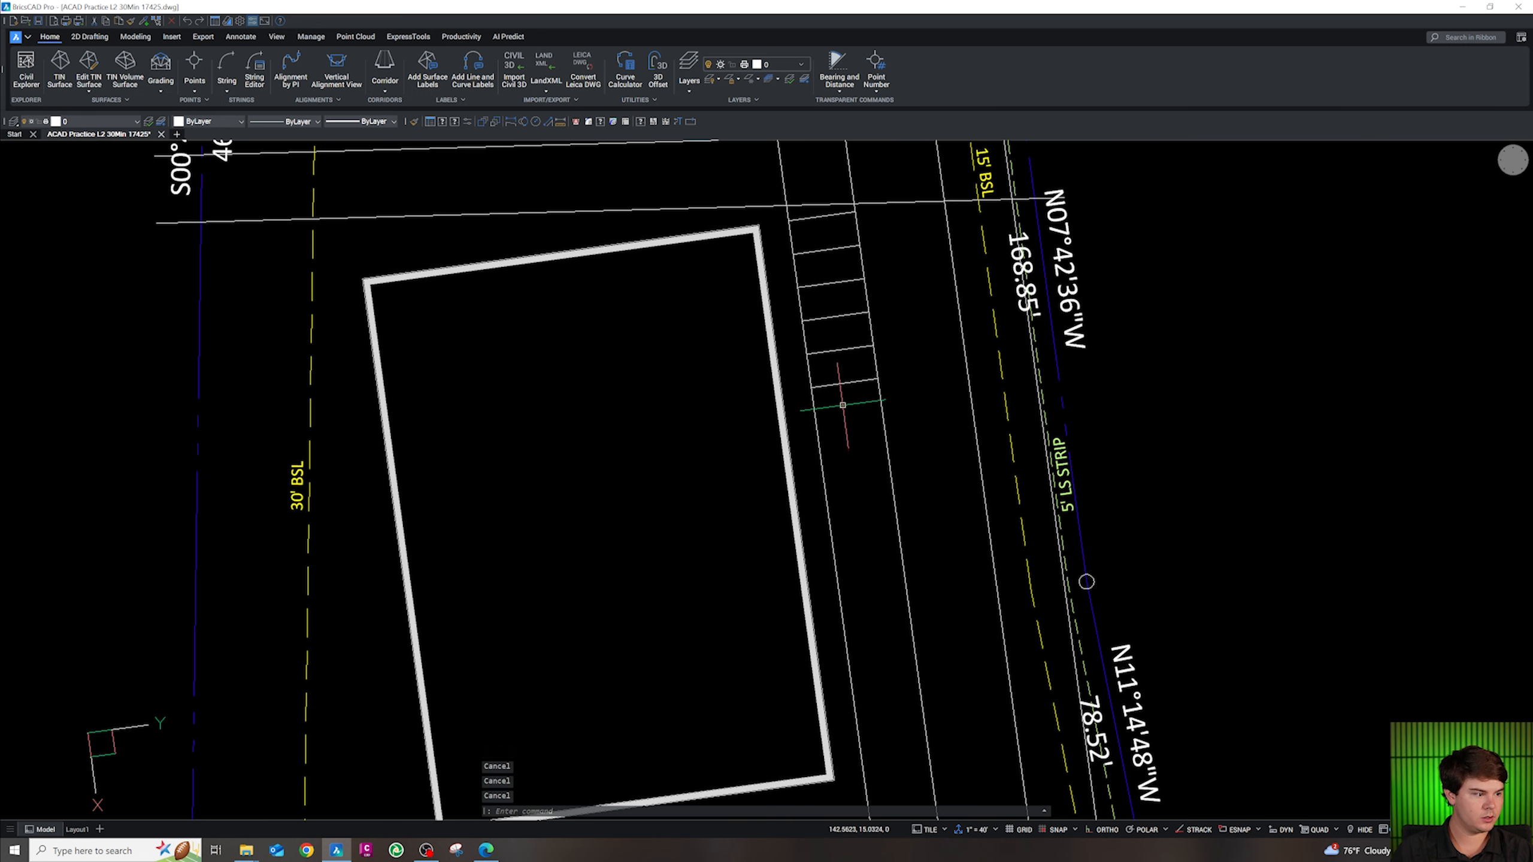
Copy the stall line downward with multiple 9-unit offsets along the row
{"action": "type", "text": "o"}
{"action": "key", "text": "Return"}
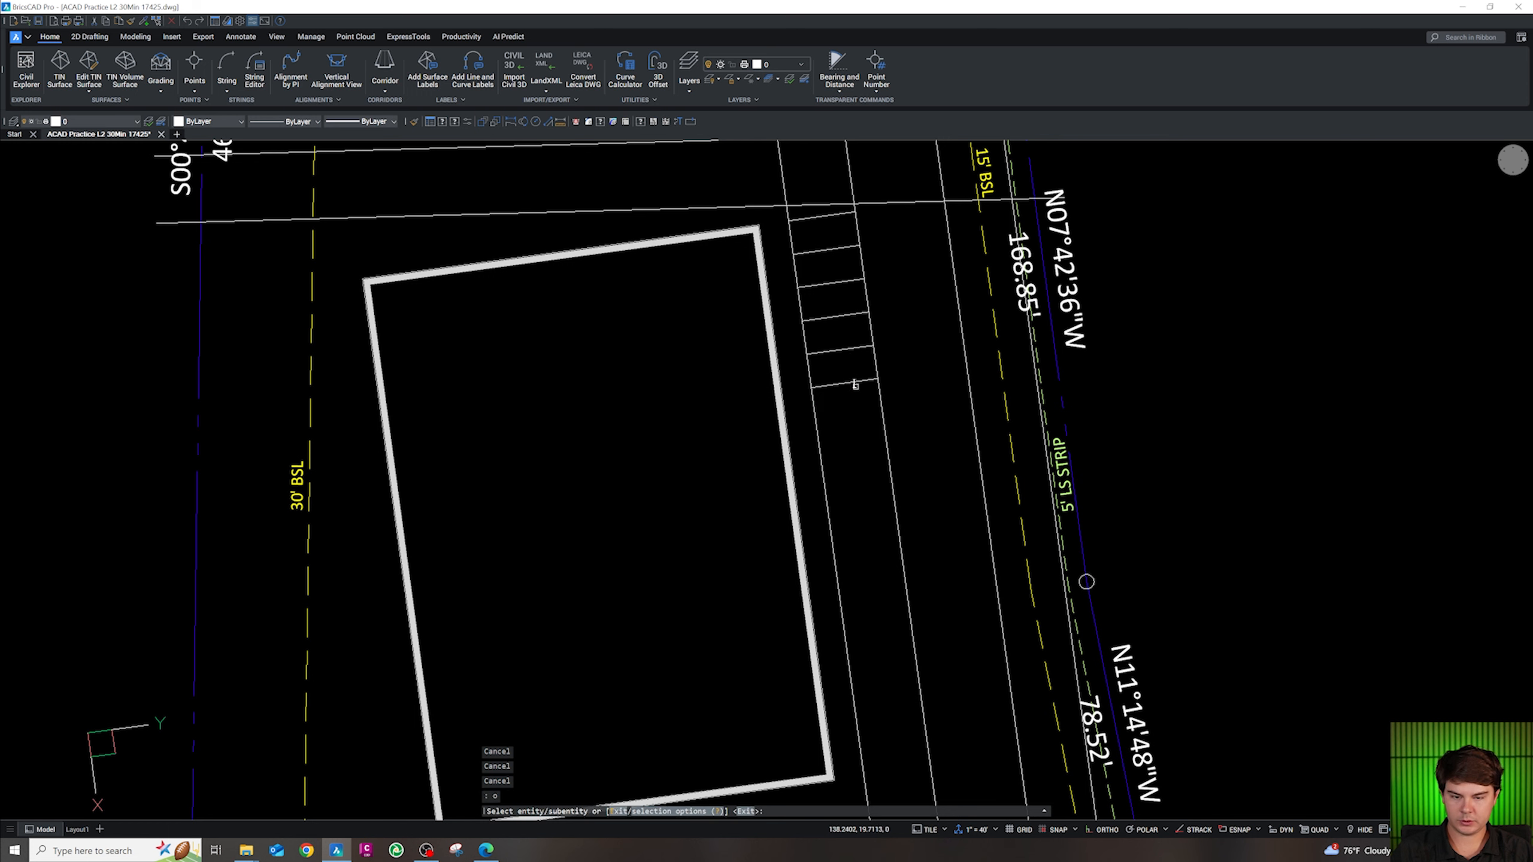
{"action": "key", "text": "Return"}
{"action": "left_click", "coordinate": [856, 380]}
{"action": "type", "text": "m"}
{"action": "key", "text": "Return"}
{"action": "left_click", "coordinate": [851, 416]}
{"action": "left_click", "coordinate": [855, 450]}
{"action": "left_click", "coordinate": [857, 461]}
{"action": "left_click", "coordinate": [862, 495]}
{"action": "left_click", "coordinate": [862, 498]}
{"action": "scroll", "coordinate": [854, 449], "scroll_direction": "down", "scroll_amount": 2}
Continue adding stall stripes further down the row past the building's lower end
{"action": "left_click", "coordinate": [873, 547]}
{"action": "left_click", "coordinate": [875, 563]}
{"action": "left_click", "coordinate": [876, 576]}
{"action": "left_click", "coordinate": [880, 593]}
{"action": "left_click", "coordinate": [883, 613]}
{"action": "left_click", "coordinate": [887, 626]}
{"action": "left_click", "coordinate": [887, 636]}
{"action": "scroll", "coordinate": [888, 554], "scroll_direction": "up", "scroll_amount": 2}
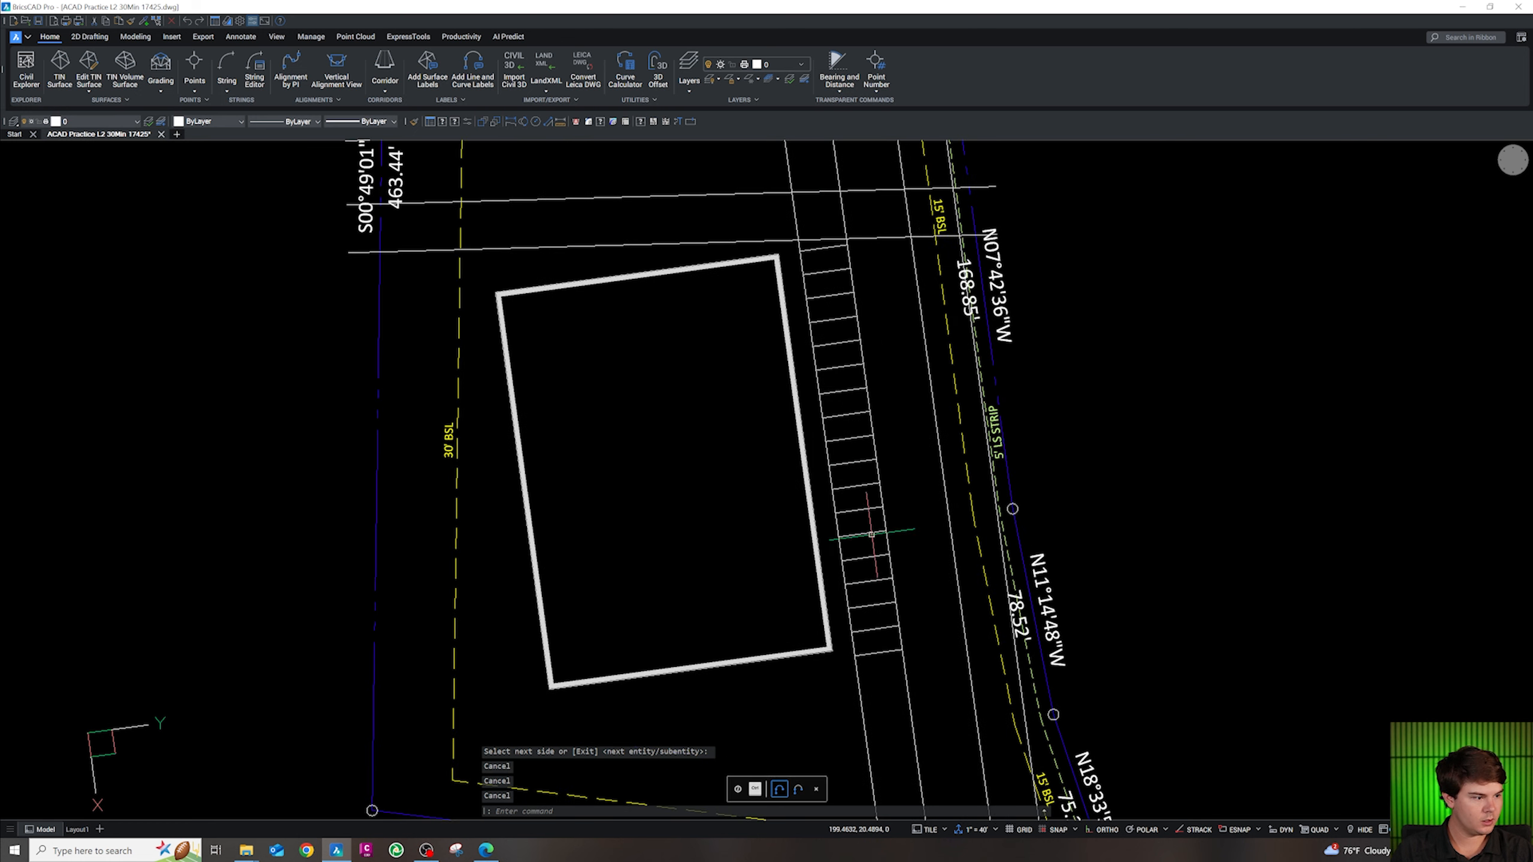
{"action": "type", "text": "1"}
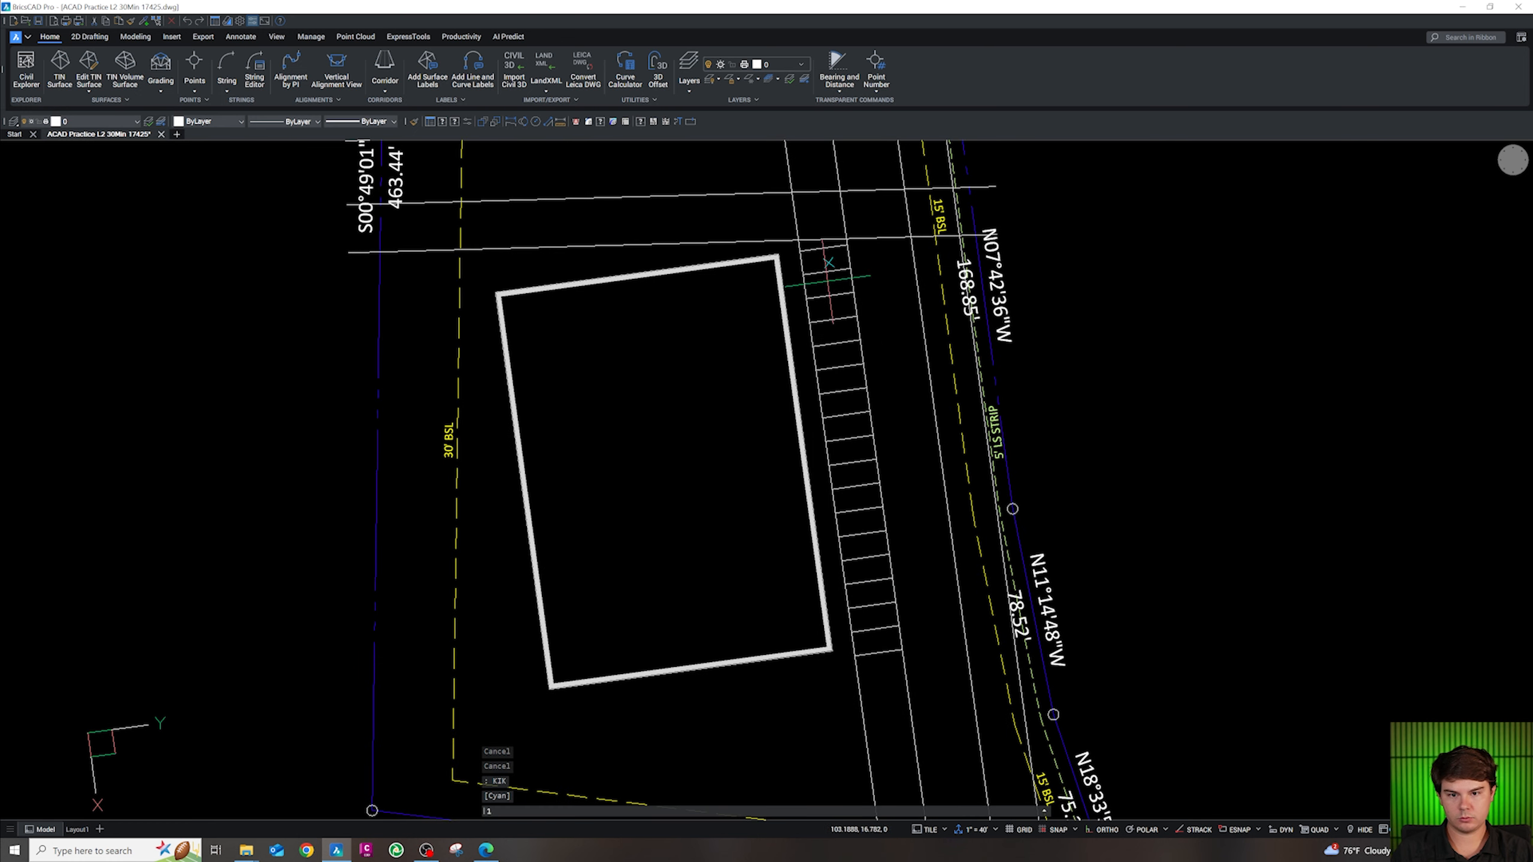
{"action": "left_click", "coordinate": [839, 333]}
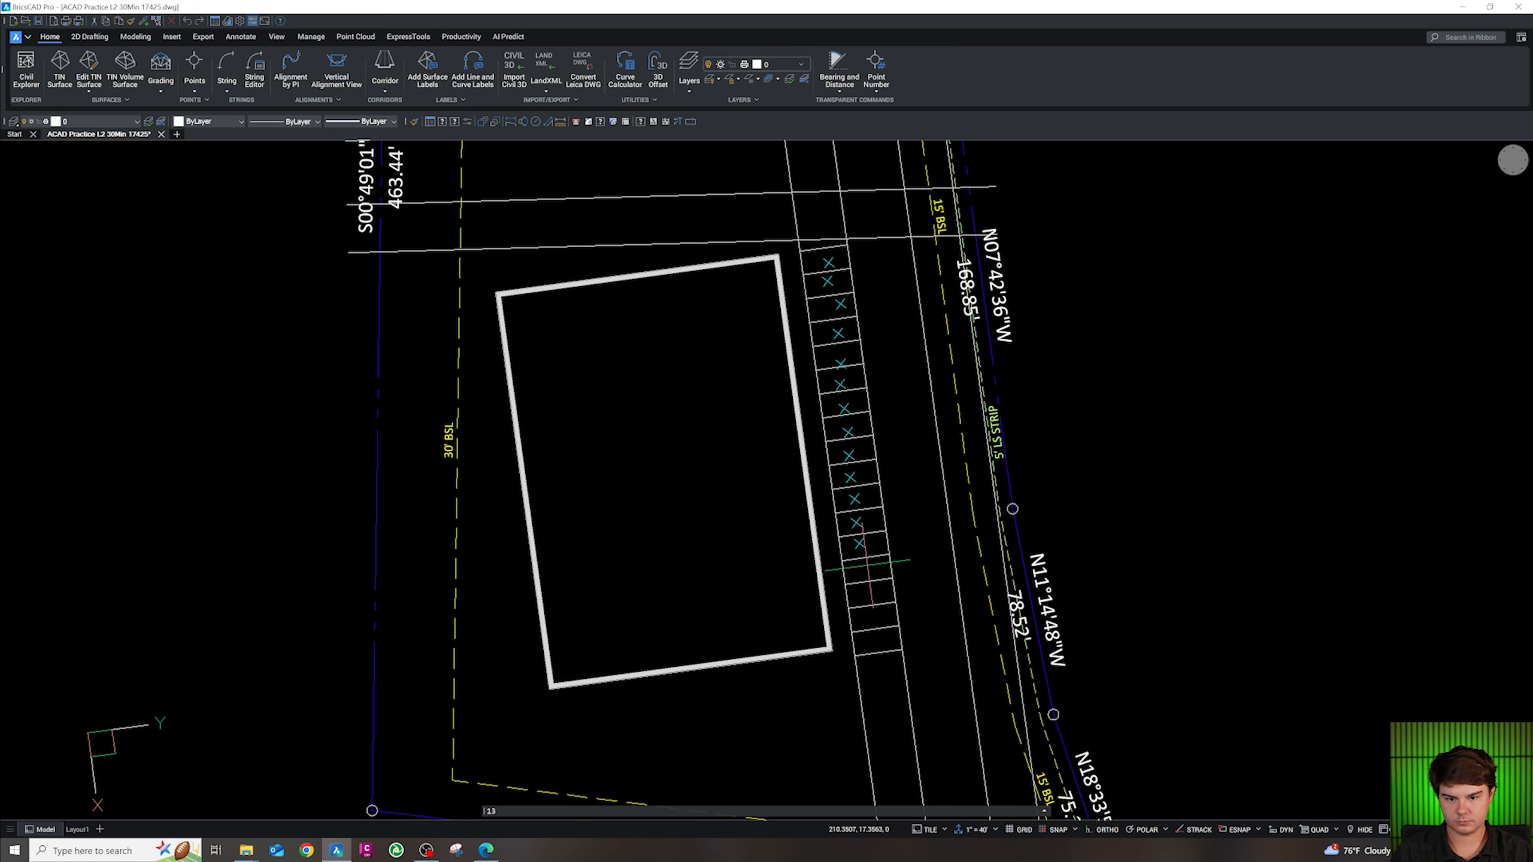
Erase the four extra stripes past the building's lower end using a crossing selection
{"action": "left_click", "coordinate": [883, 663]}
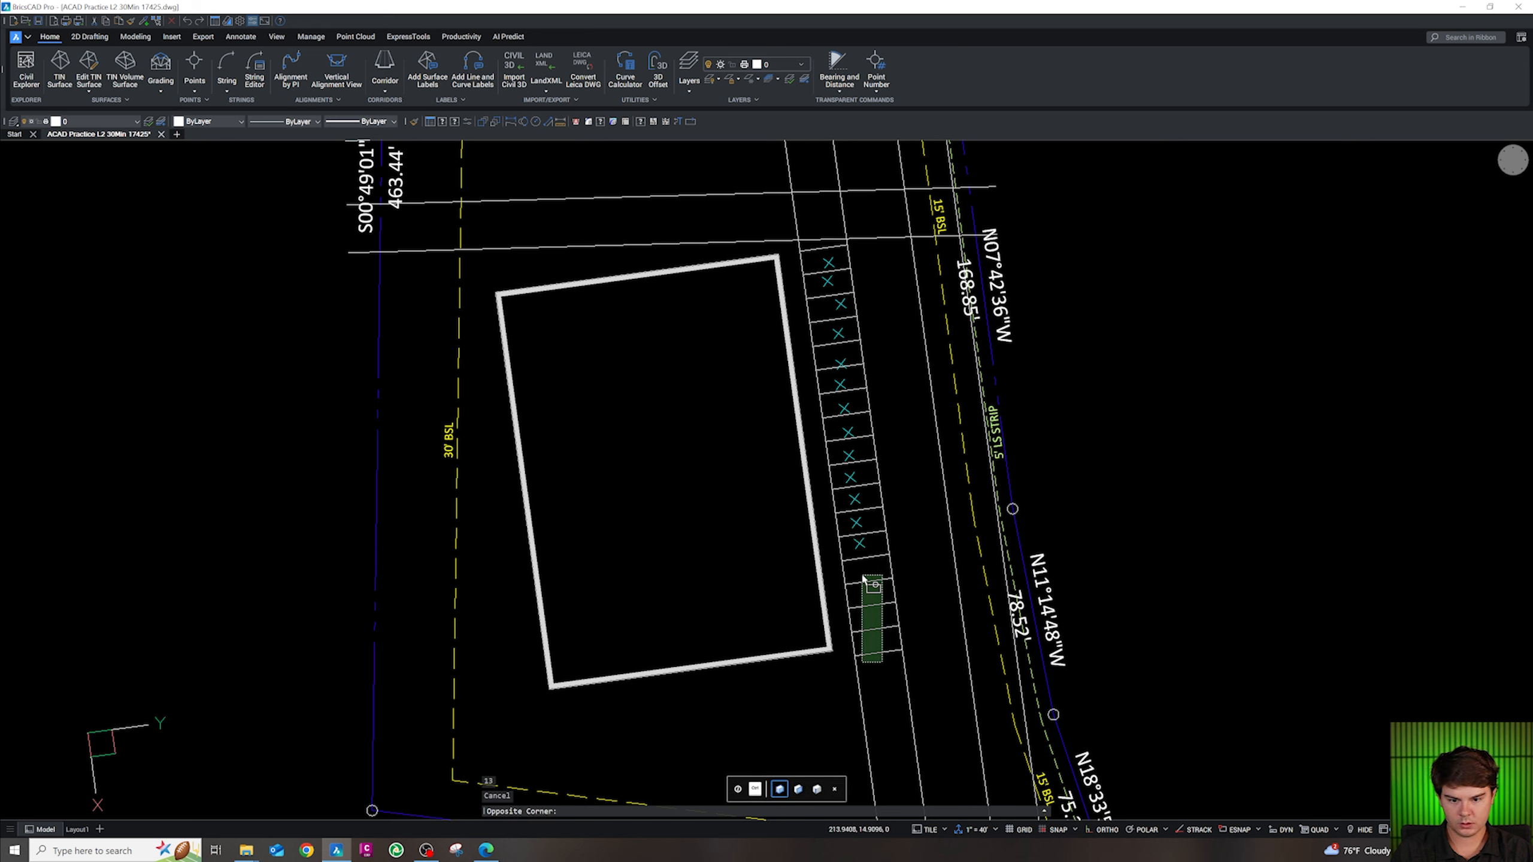
{"action": "left_click", "coordinate": [861, 576]}
{"action": "key", "text": "Delete"}
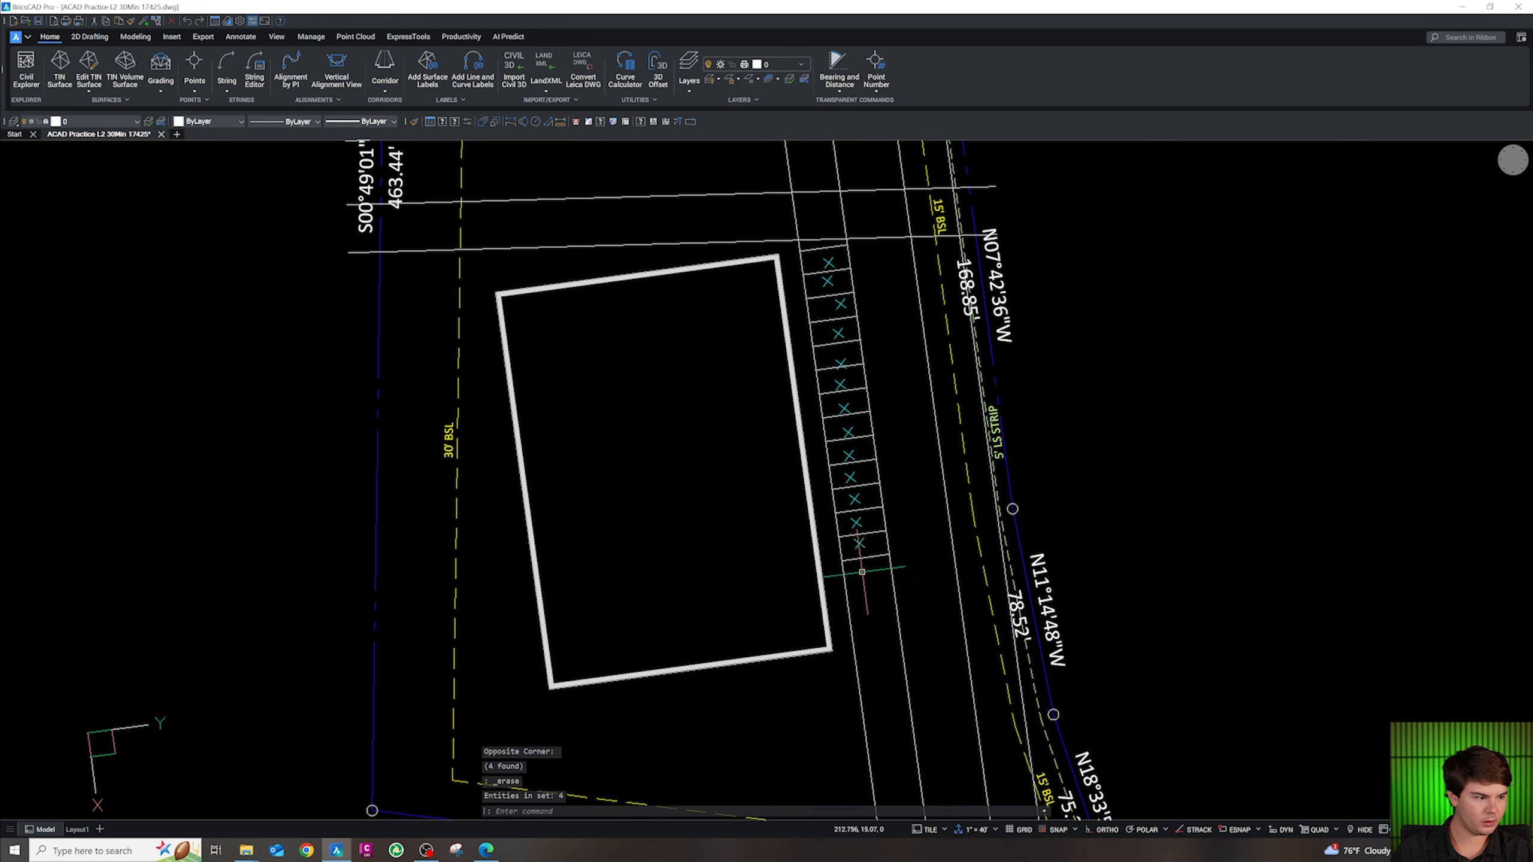
{"action": "scroll", "coordinate": [864, 571], "scroll_direction": "up", "scroll_amount": 1}
{"action": "key", "text": "Escape"}
{"action": "key", "text": "Escape"}
{"action": "key", "text": "Escape"}
{"action": "key", "text": "Escape"}
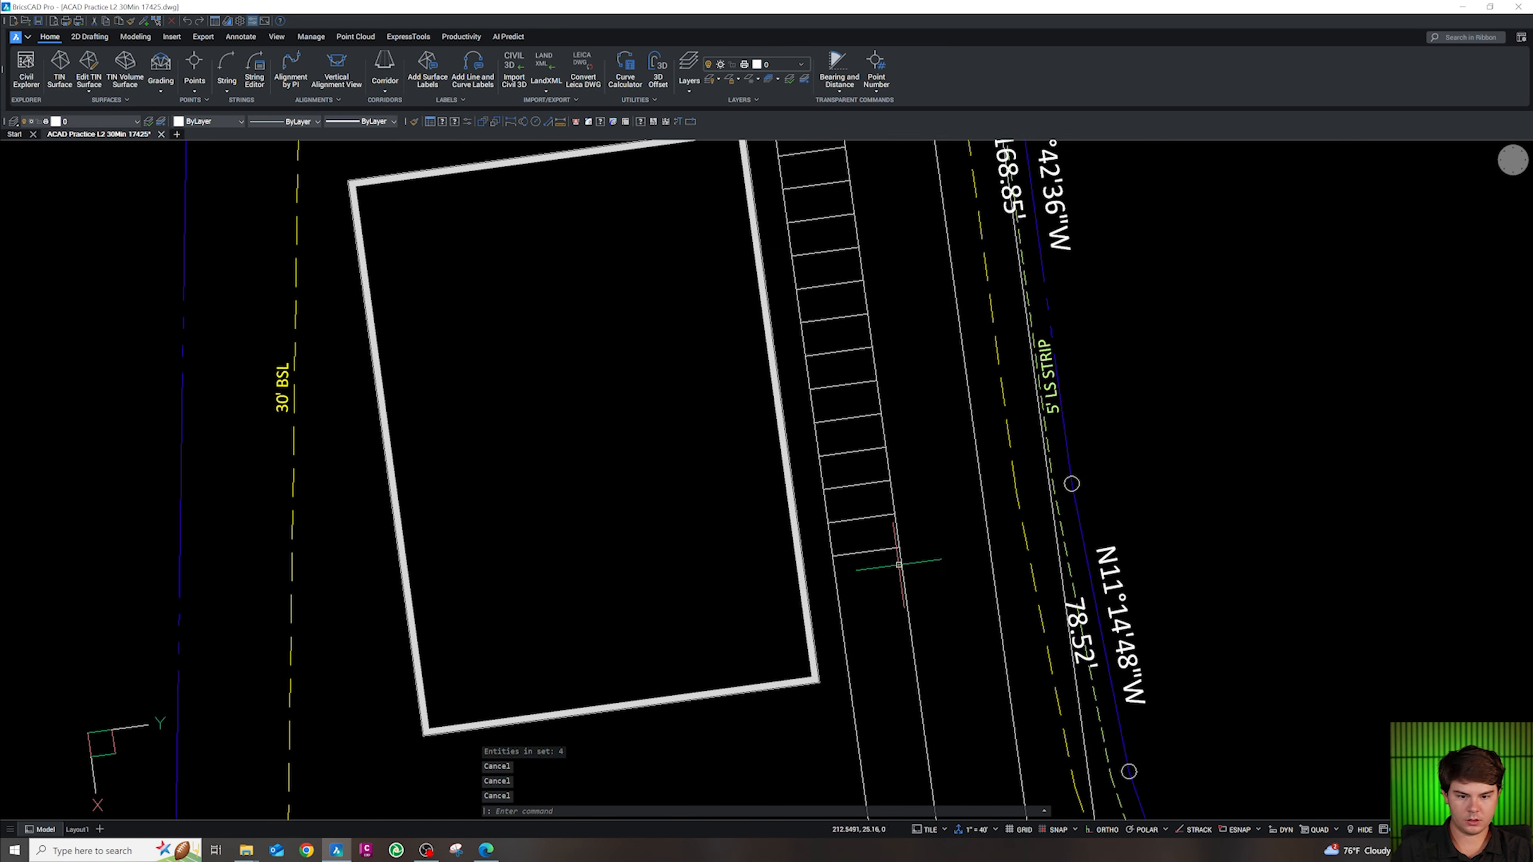
{"action": "scroll", "coordinate": [883, 550], "scroll_direction": "down", "scroll_amount": 2}
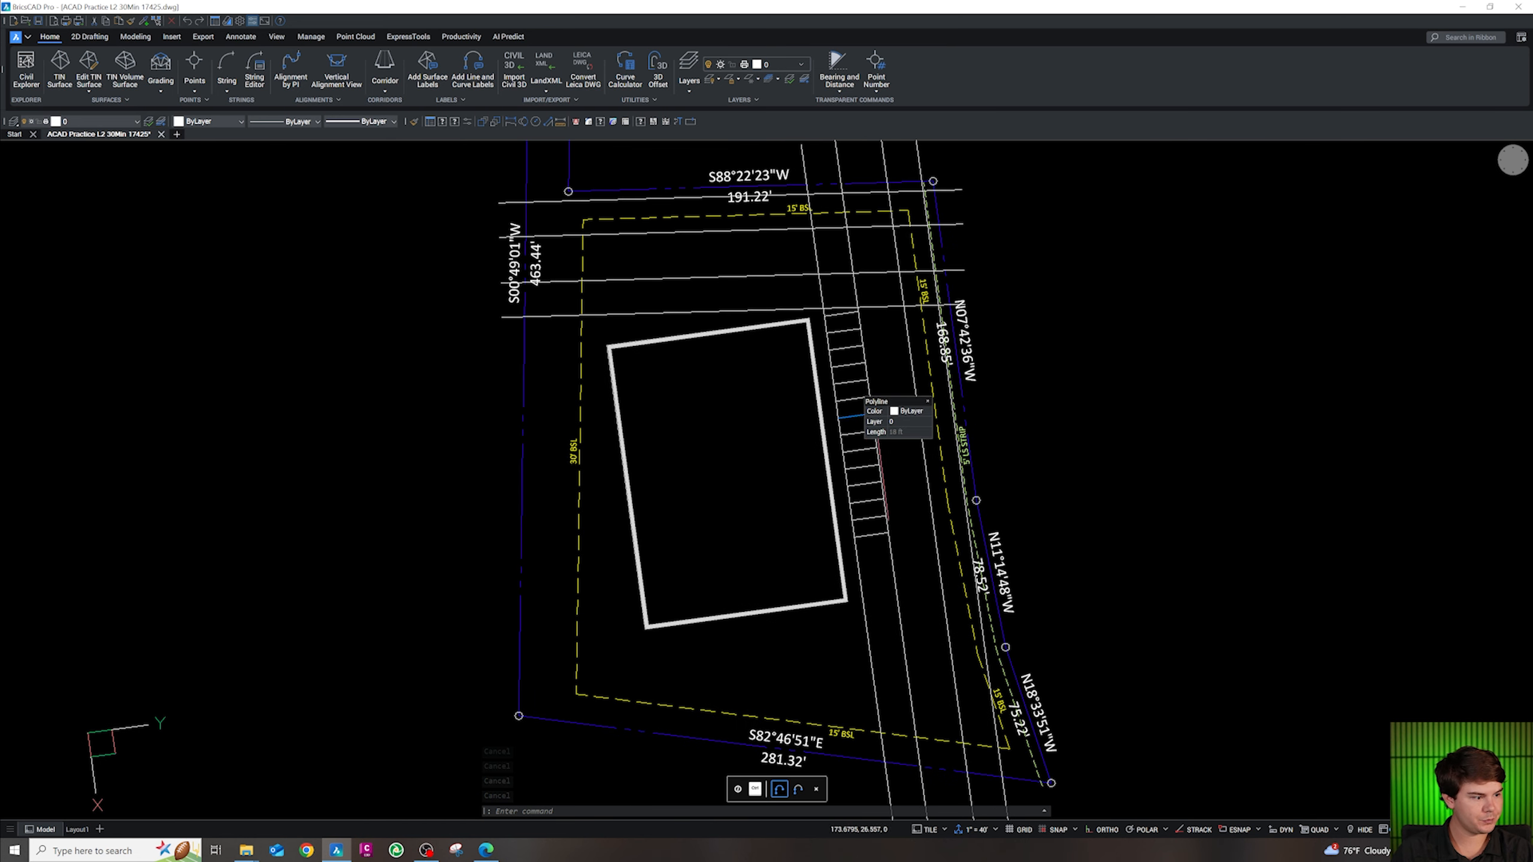
{"action": "scroll", "coordinate": [838, 575], "scroll_direction": "up", "scroll_amount": 4}
Draw a line from the building's lower corner across the stall row and trim its overhang
{"action": "type", "text": "pl"}
{"action": "key", "text": "Return"}
{"action": "right_click", "coordinate": [903, 674], "text": "shift"}
{"action": "key", "text": "e"}
{"action": "left_click", "coordinate": [879, 682]}
{"action": "left_click", "coordinate": [1089, 650]}
{"action": "key", "text": "Escape"}
{"action": "type", "text": "tr"}
{"action": "key", "text": "Return"}
{"action": "left_click", "coordinate": [1078, 657]}
{"action": "key", "text": "Escape"}
Offset the top stall line 5 units upward
{"action": "scroll", "coordinate": [1026, 571], "scroll_direction": "down", "scroll_amount": 3}
{"action": "scroll", "coordinate": [1049, 617], "scroll_direction": "up", "scroll_amount": 3}
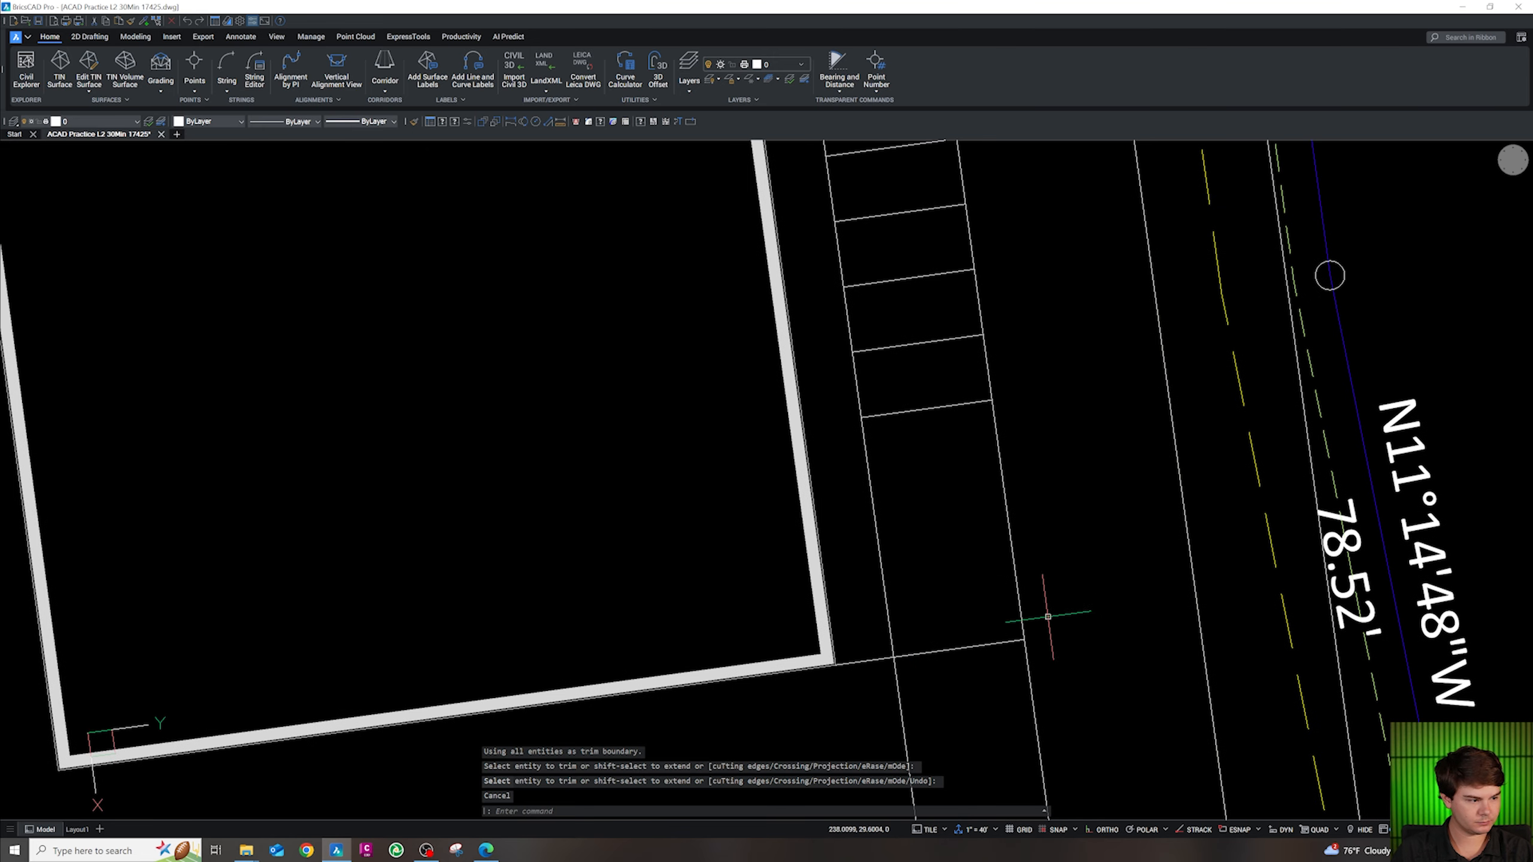
{"action": "scroll", "coordinate": [1011, 549], "scroll_direction": "up", "scroll_amount": 2}
{"action": "key", "text": "Escape"}
{"action": "key", "text": "Escape"}
{"action": "key", "text": "Escape"}
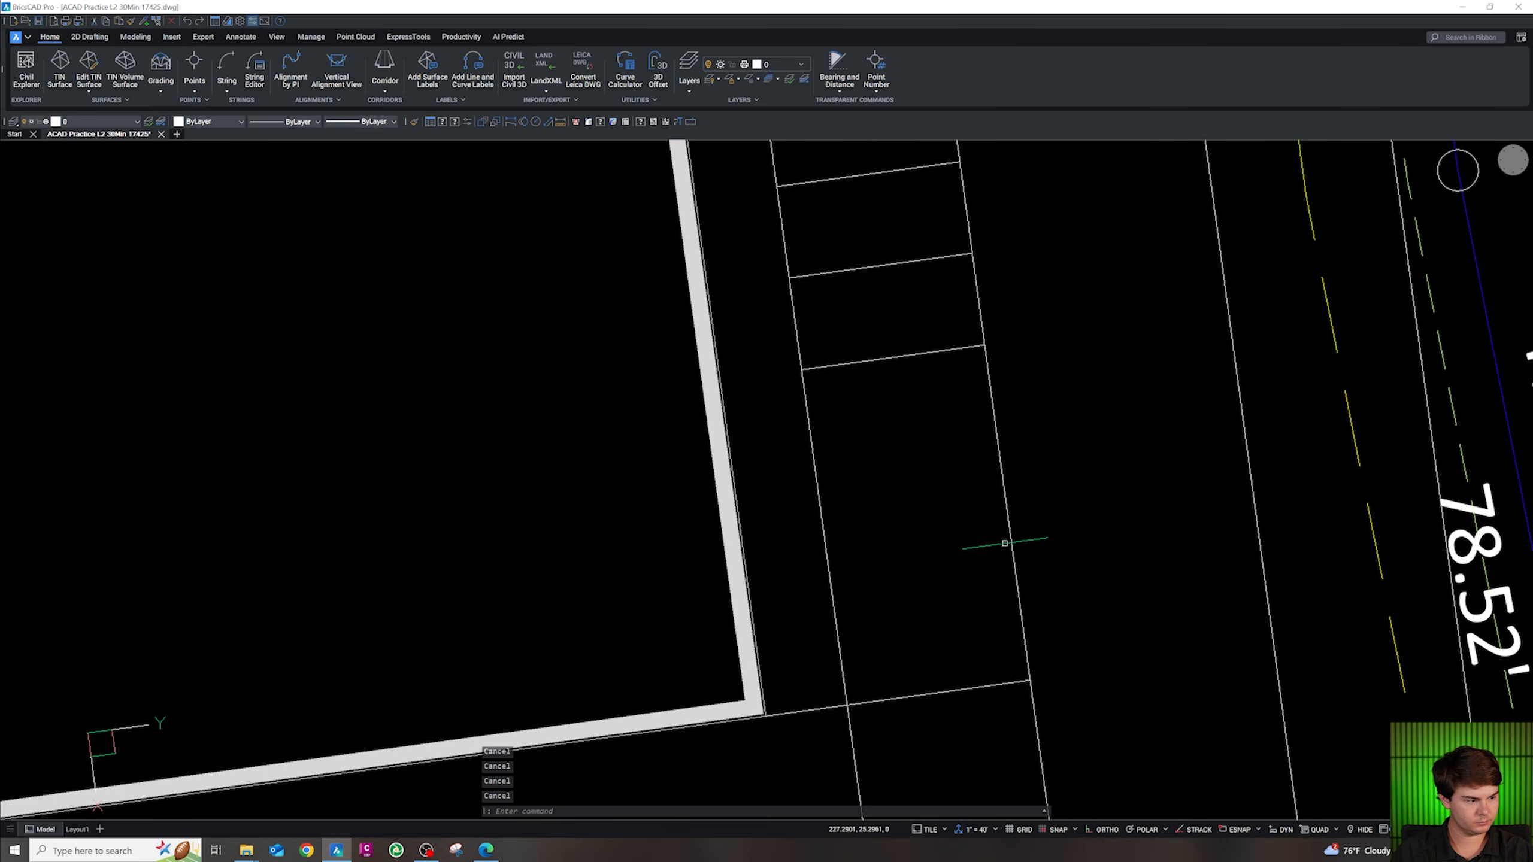
{"action": "scroll", "coordinate": [981, 466], "scroll_direction": "down", "scroll_amount": 2}
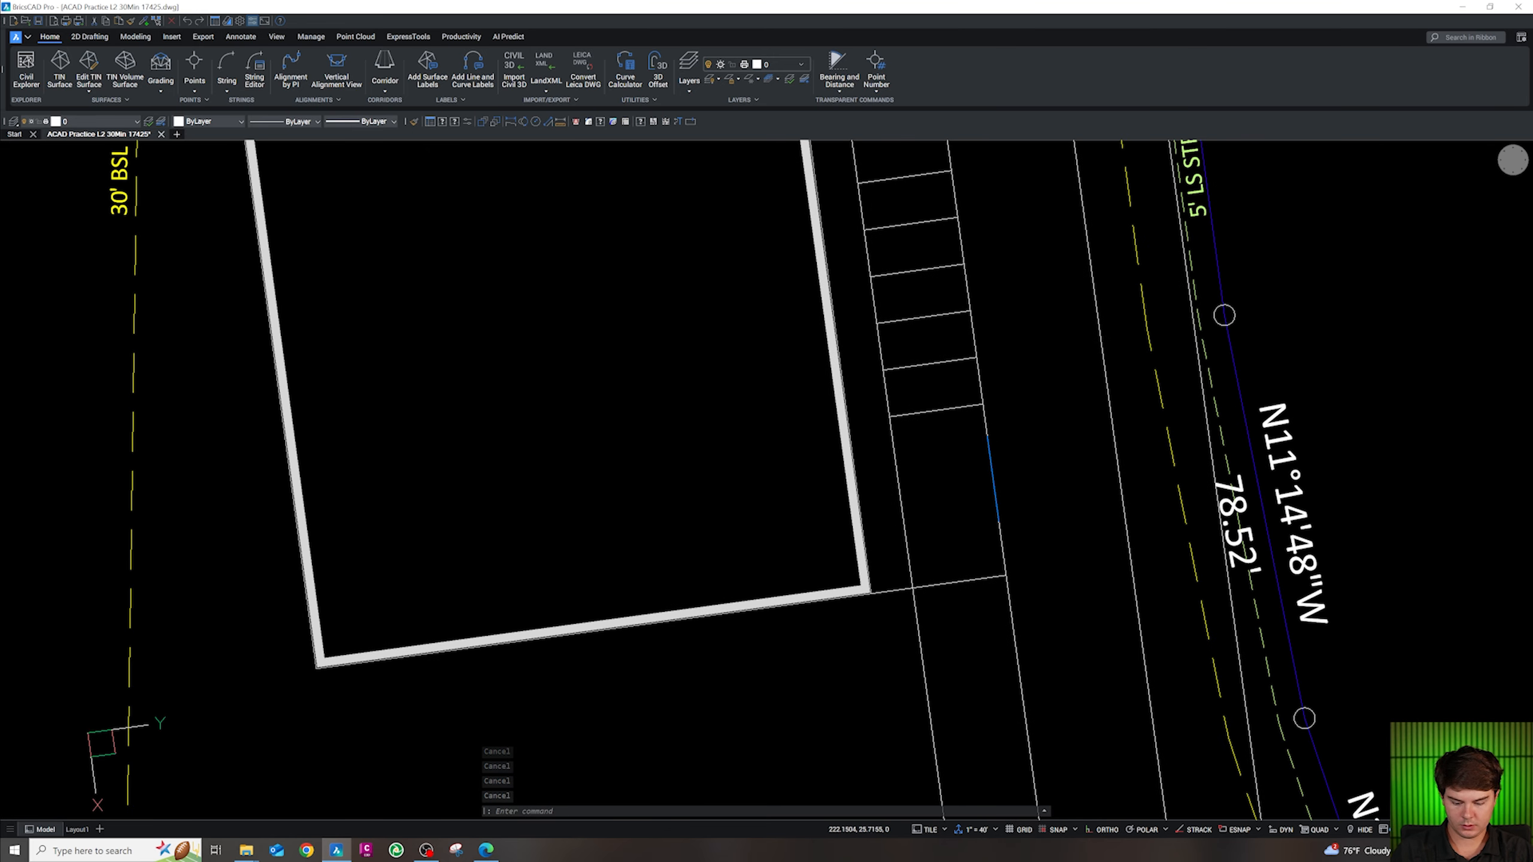
{"action": "scroll", "coordinate": [1008, 540], "scroll_direction": "down", "scroll_amount": 1}
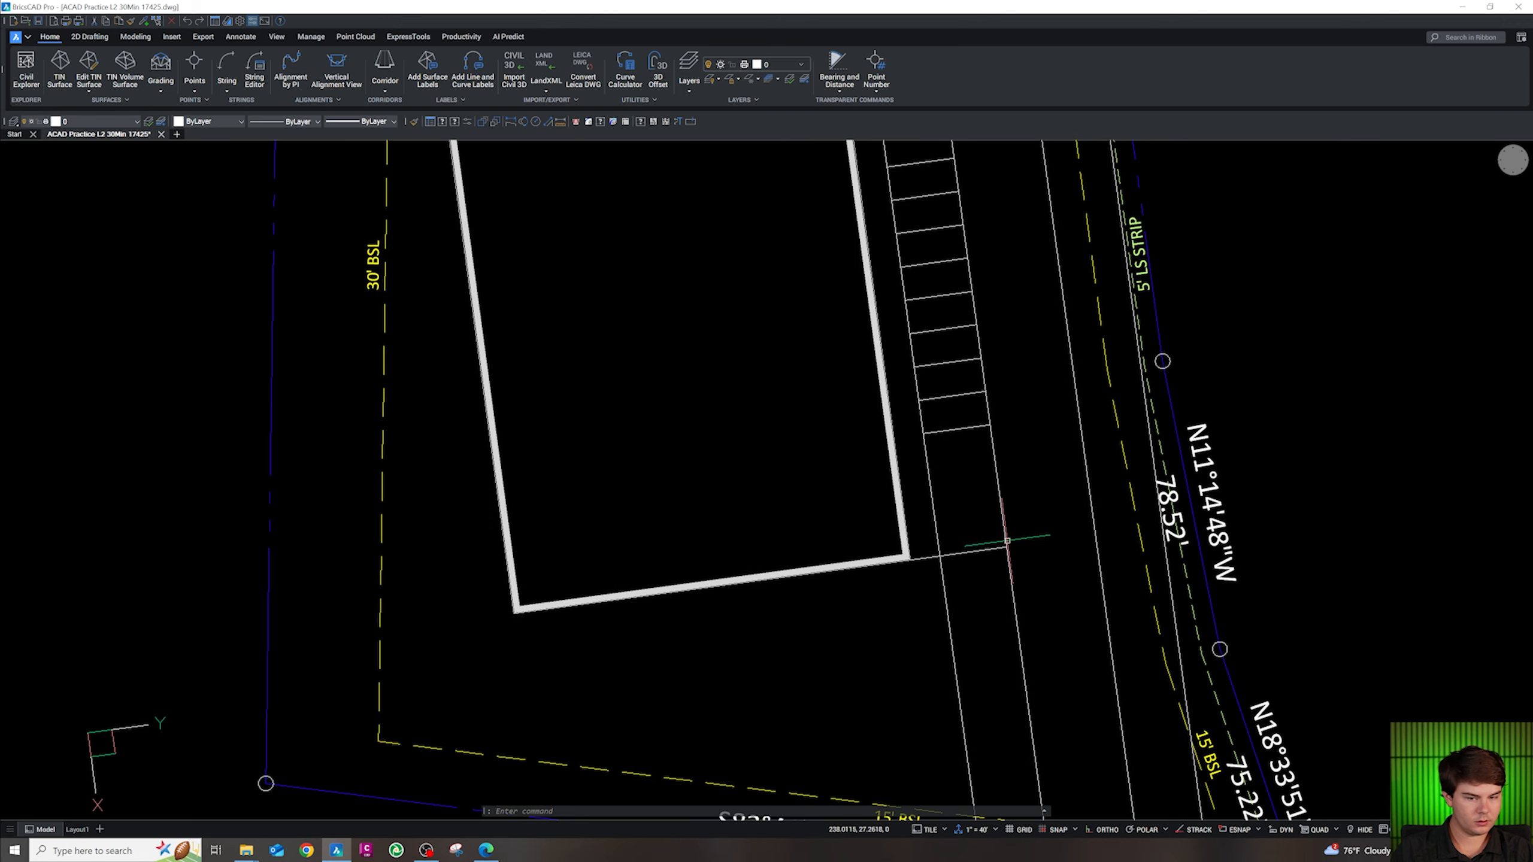
{"action": "scroll", "coordinate": [991, 568], "scroll_direction": "down", "scroll_amount": 4}
{"action": "scroll", "coordinate": [900, 399], "scroll_direction": "up", "scroll_amount": 5}
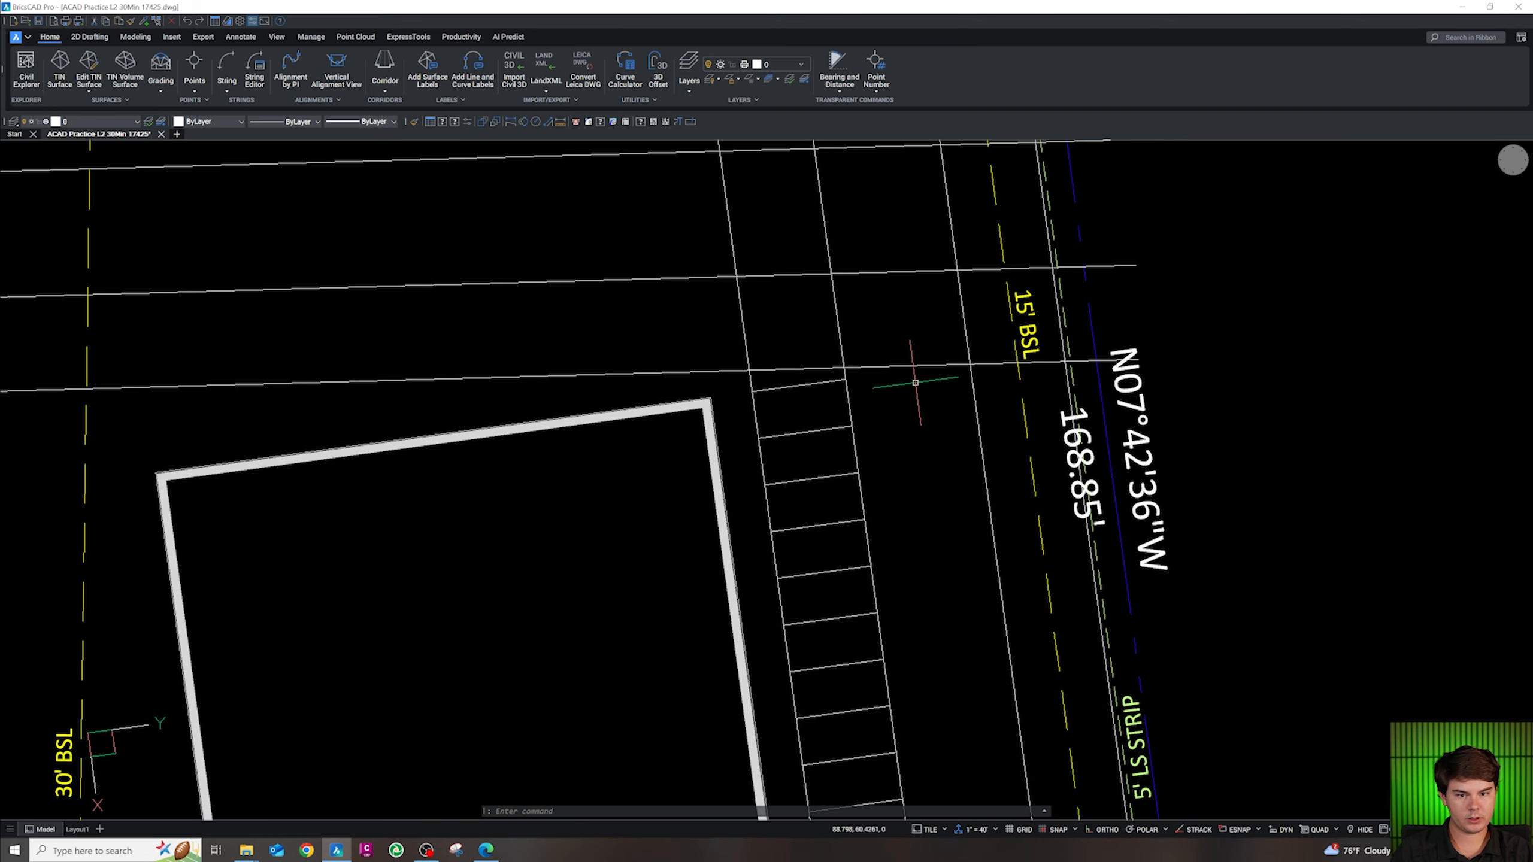
{"action": "key", "text": "Escape"}
{"action": "key", "text": "Escape"}
{"action": "key", "text": "Escape"}
{"action": "type", "text": "pl"}
{"action": "key", "text": "Return"}
{"action": "right_click", "coordinate": [868, 378], "text": "shift"}
{"action": "key", "text": "e"}
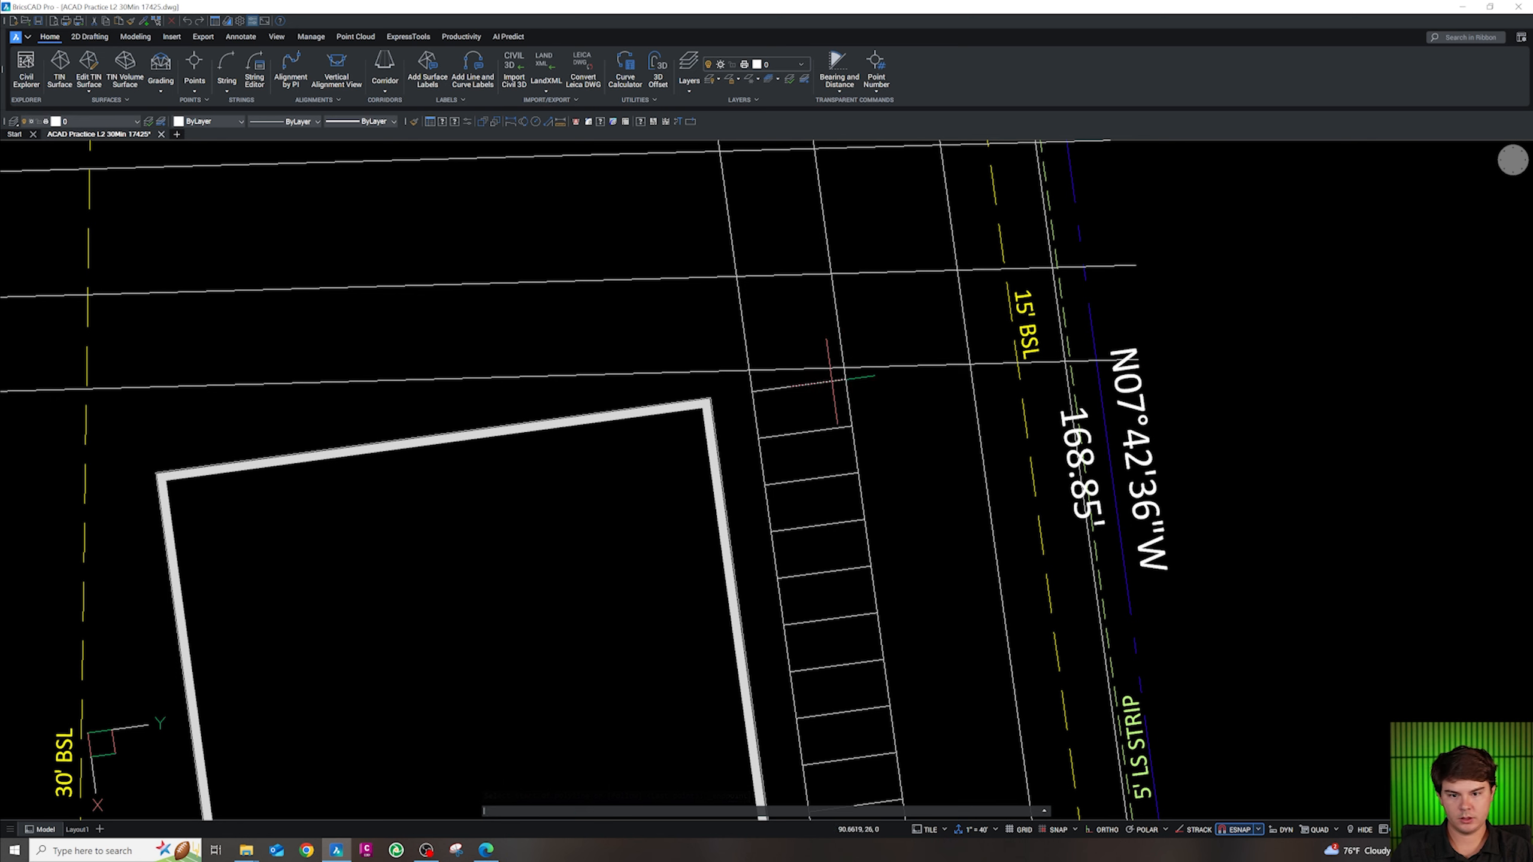
{"action": "key", "text": "Escape"}
{"action": "key", "text": "Escape"}
{"action": "type", "text": "o"}
{"action": "key", "text": "Return"}
{"action": "type", "text": "5"}
{"action": "key", "text": "Return"}
{"action": "left_click", "coordinate": [867, 348]}
{"action": "key", "text": "Escape"}
Stretch the new line east toward the boundary and offset it 26 units up
{"action": "type", "text": "e"}
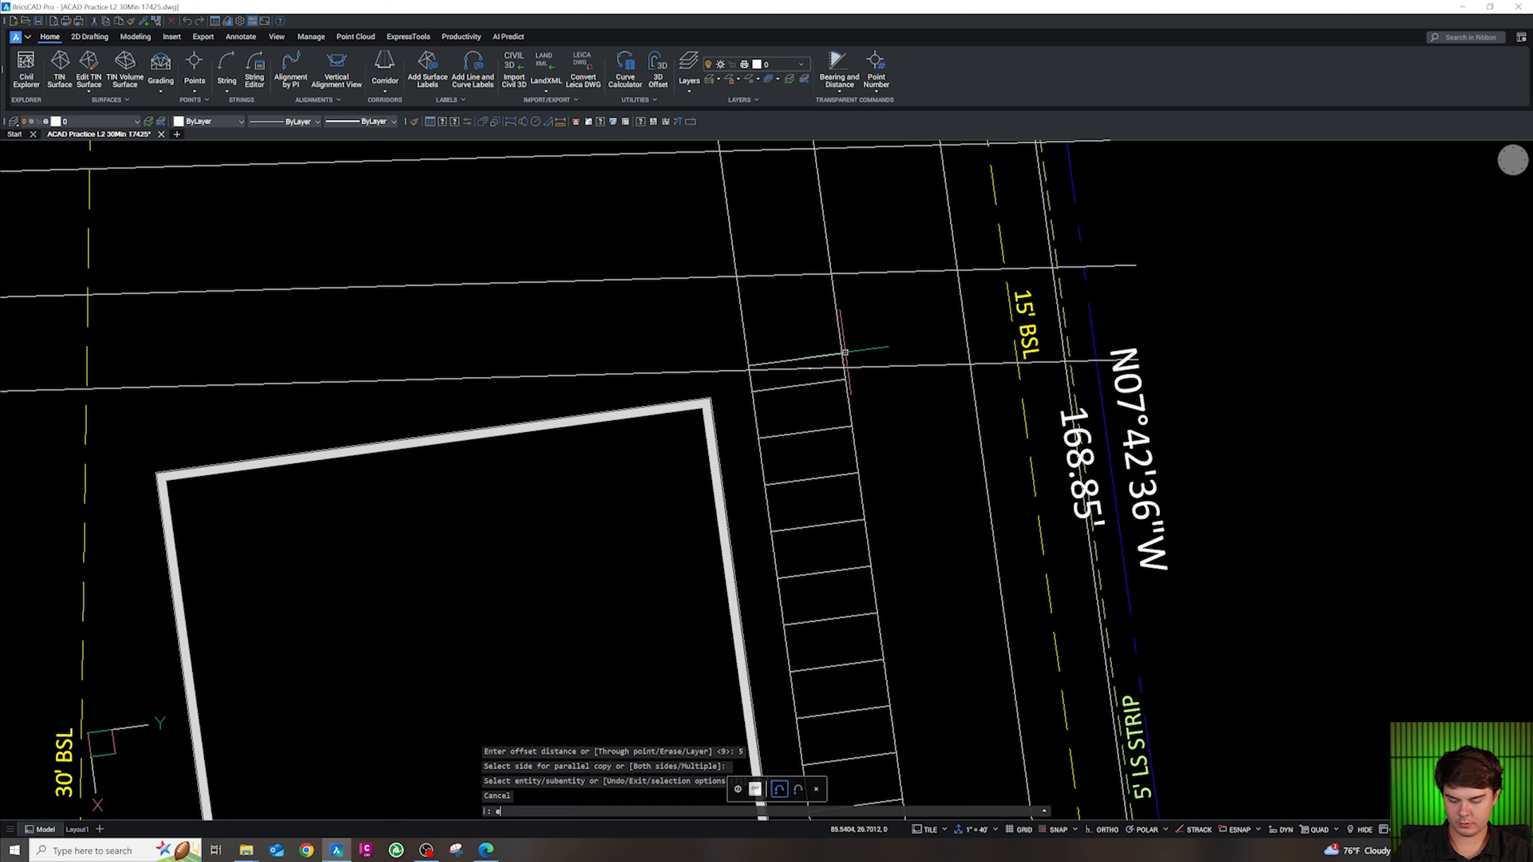
{"action": "key", "text": "Escape"}
{"action": "left_click", "coordinate": [830, 355]}
{"action": "left_click", "coordinate": [842, 353]}
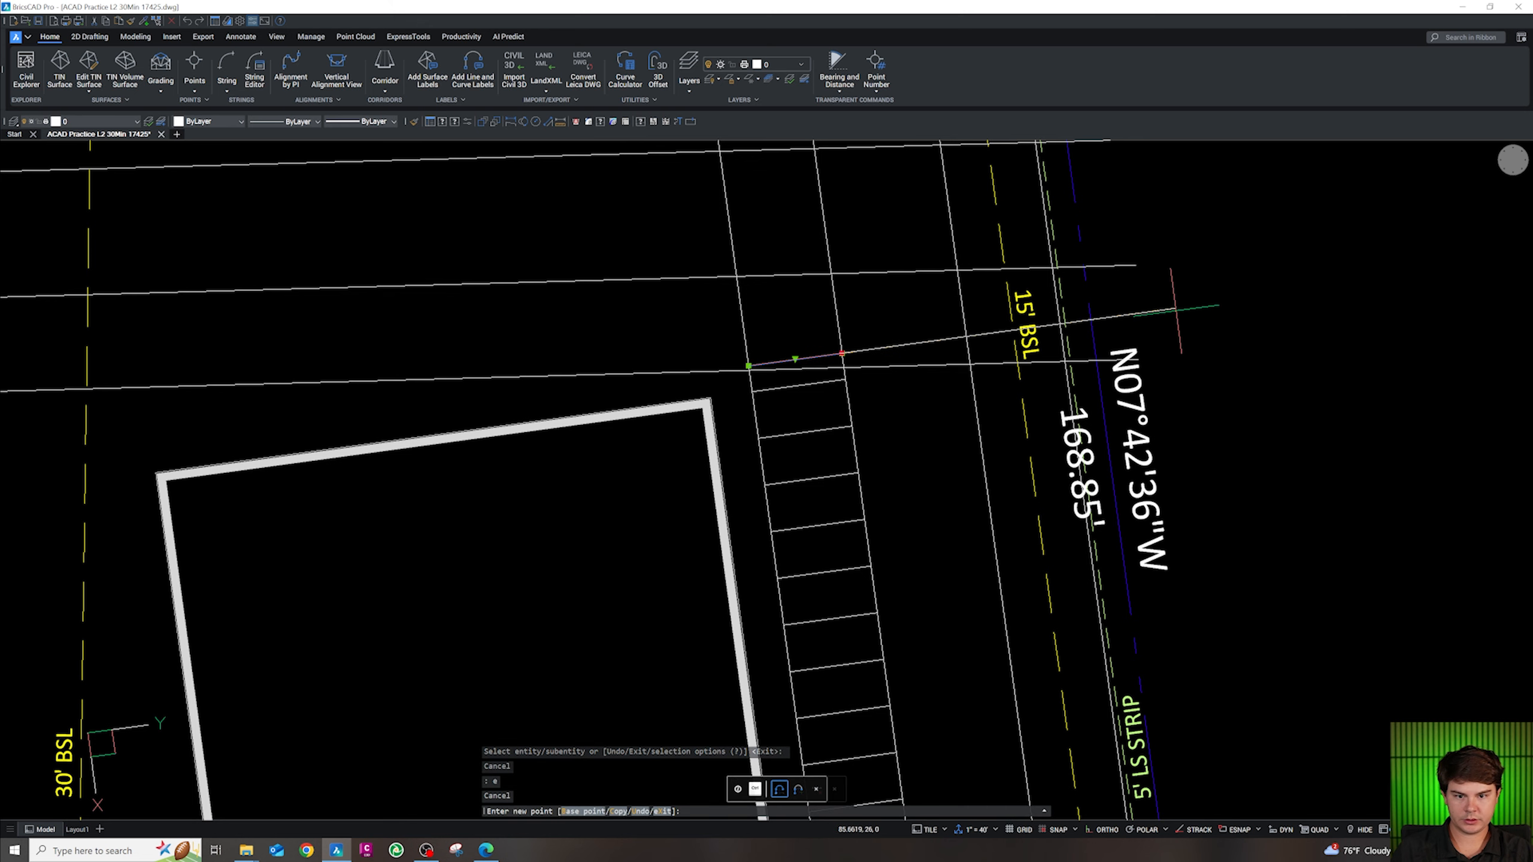
{"action": "left_click", "coordinate": [1299, 292]}
{"action": "type", "text": "o"}
{"action": "key", "text": "Return"}
{"action": "type", "text": "26"}
{"action": "key", "text": "Return"}
{"action": "left_click", "coordinate": [1279, 255]}
{"action": "key", "text": "Escape"}
Offset the long sloped cross line 15 units below it
{"action": "scroll", "coordinate": [1107, 471], "scroll_direction": "down", "scroll_amount": 3}
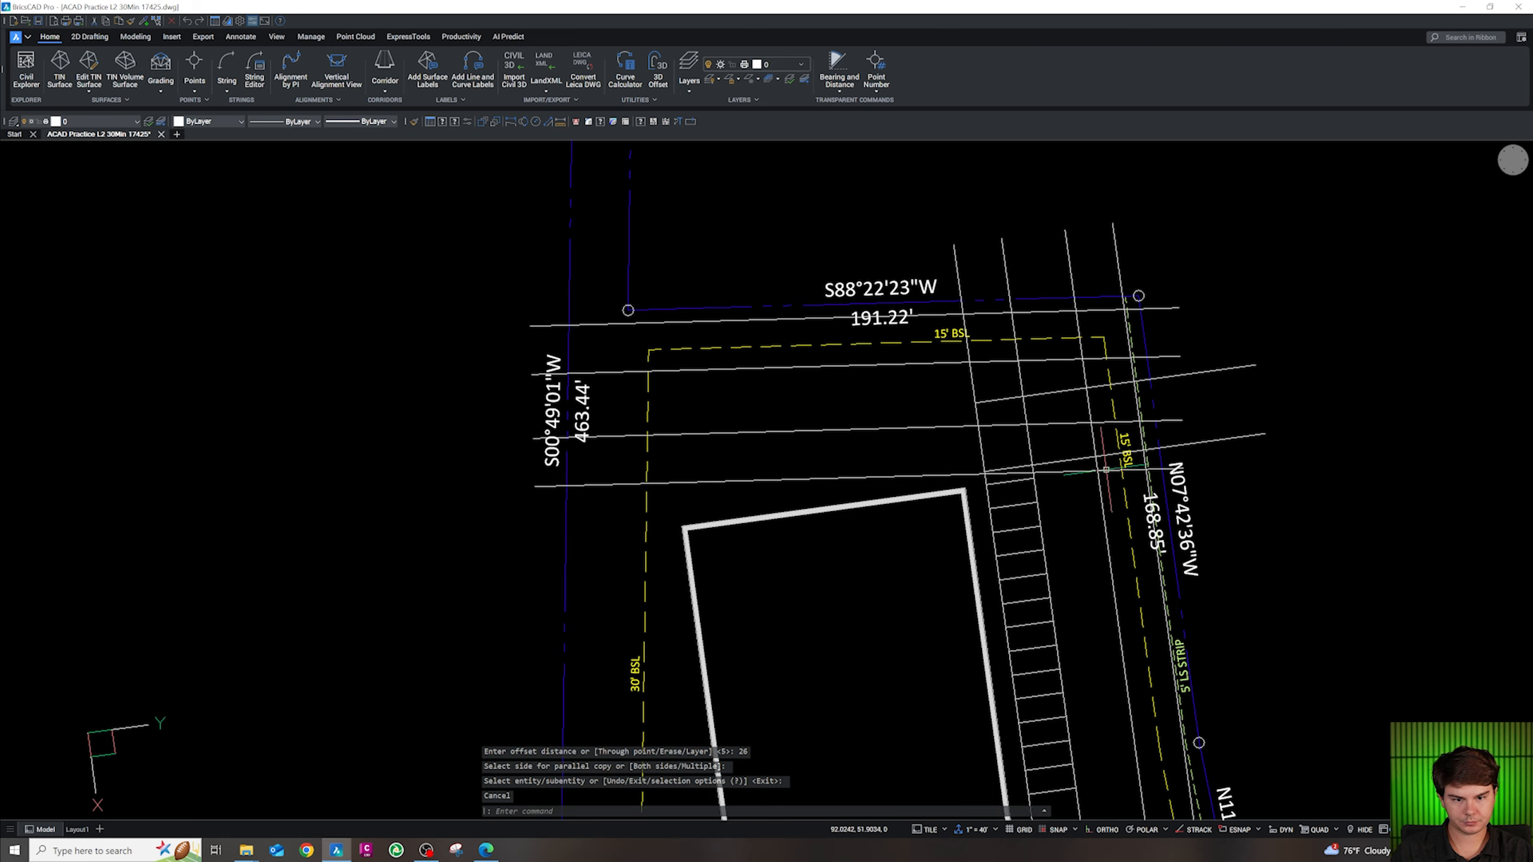
{"action": "scroll", "coordinate": [1026, 450], "scroll_direction": "up", "scroll_amount": 3}
{"action": "key", "text": "Escape"}
{"action": "key", "text": "Escape"}
{"action": "key", "text": "Escape"}
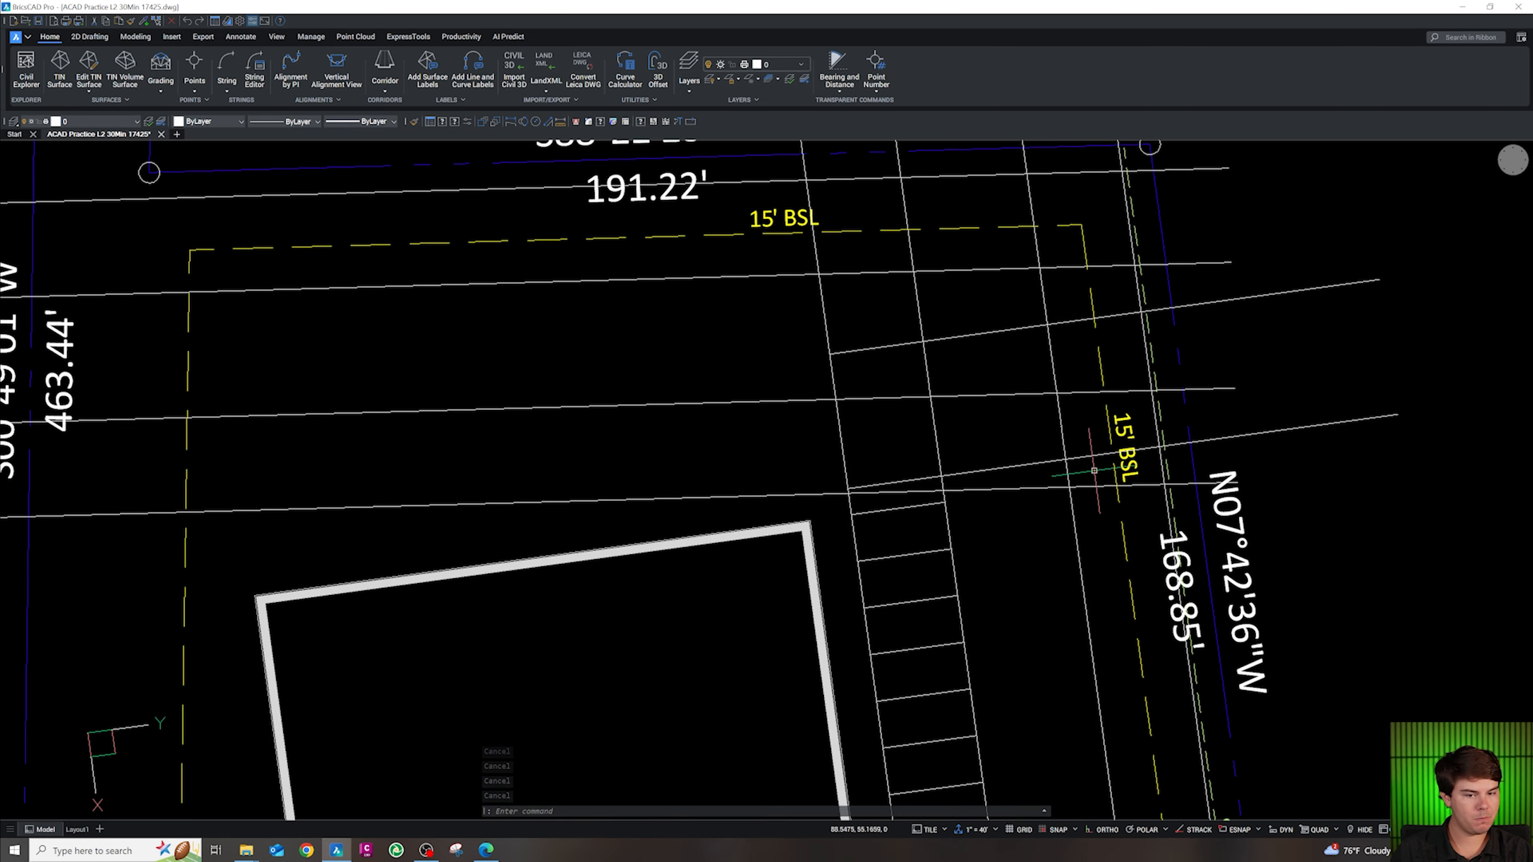
{"action": "scroll", "coordinate": [1094, 471], "scroll_direction": "down", "scroll_amount": 3}
{"action": "scroll", "coordinate": [1084, 454], "scroll_direction": "up", "scroll_amount": 2}
{"action": "left_click", "coordinate": [1084, 454]}
{"action": "scroll", "coordinate": [1084, 556], "scroll_direction": "up", "scroll_amount": 3}
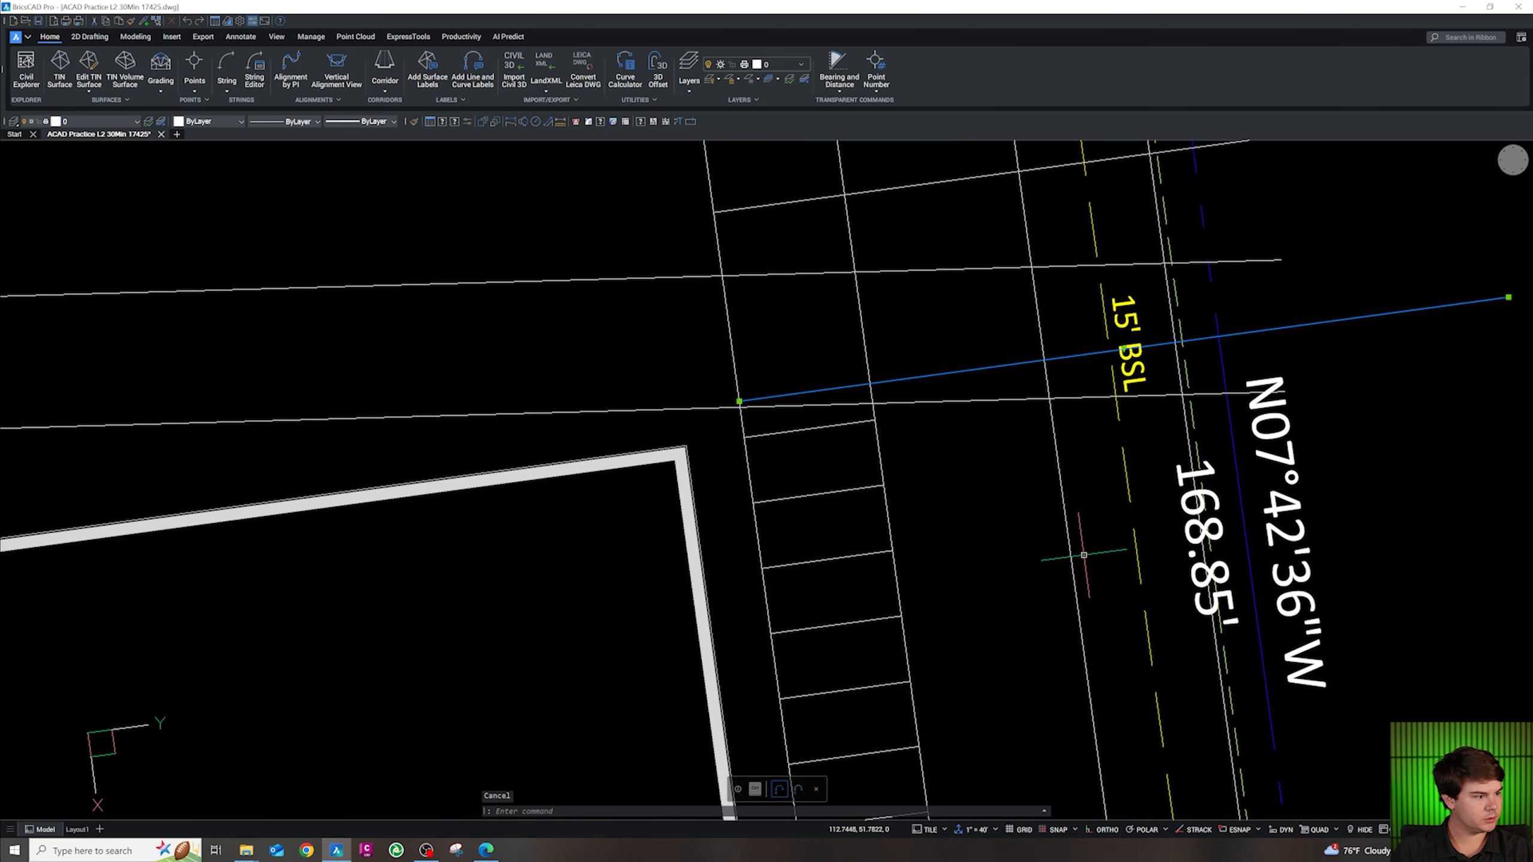
{"action": "type", "text": "o"}
{"action": "key", "text": "Return"}
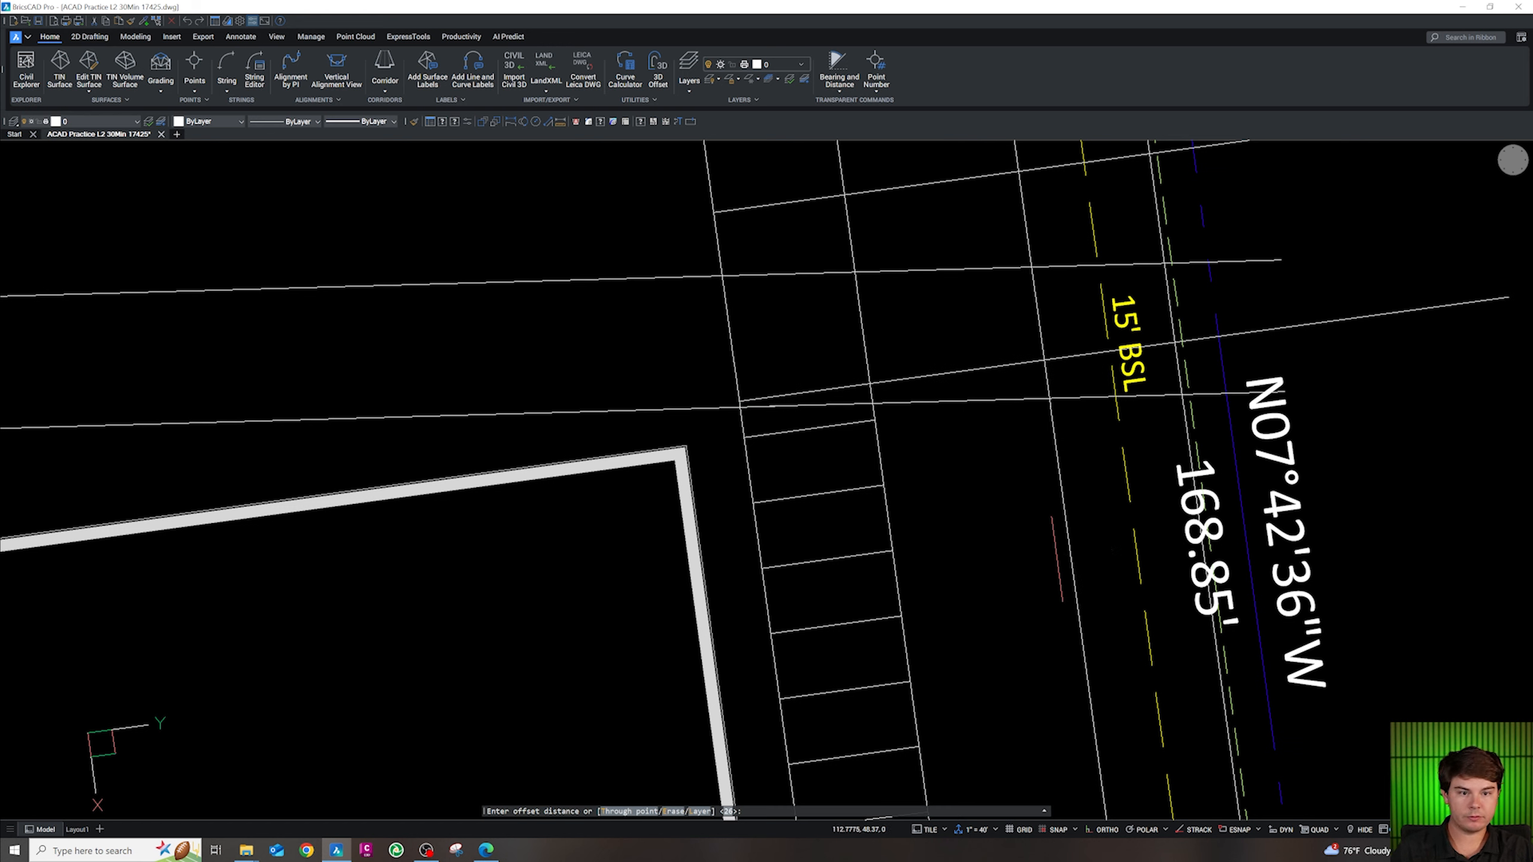
{"action": "type", "text": "15"}
{"action": "key", "text": "Return"}
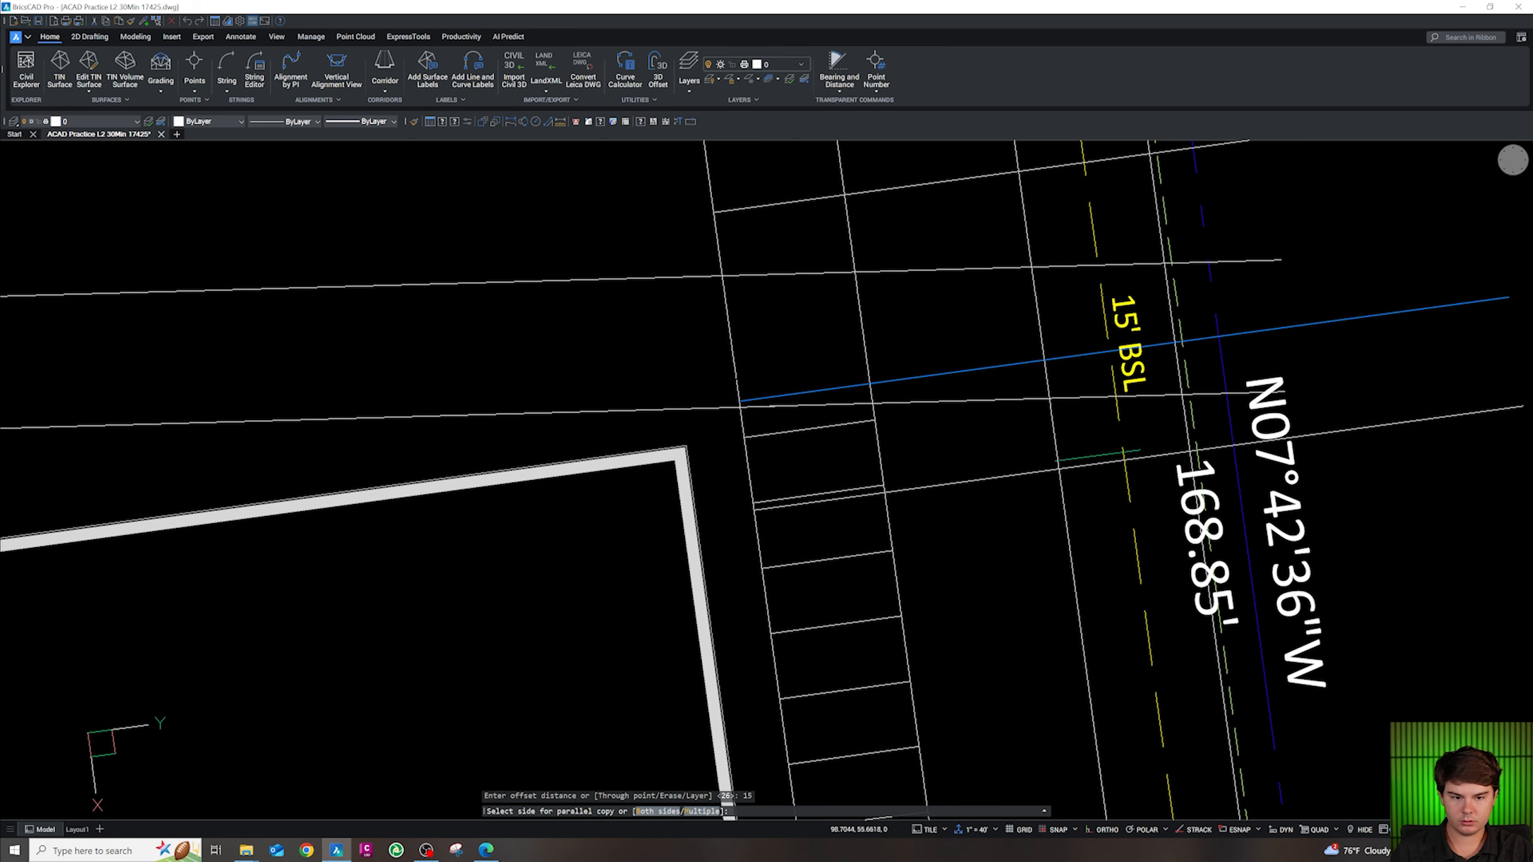
{"action": "left_click", "coordinate": [1085, 450]}
{"action": "key", "text": "Escape"}
{"action": "key", "text": "Escape"}
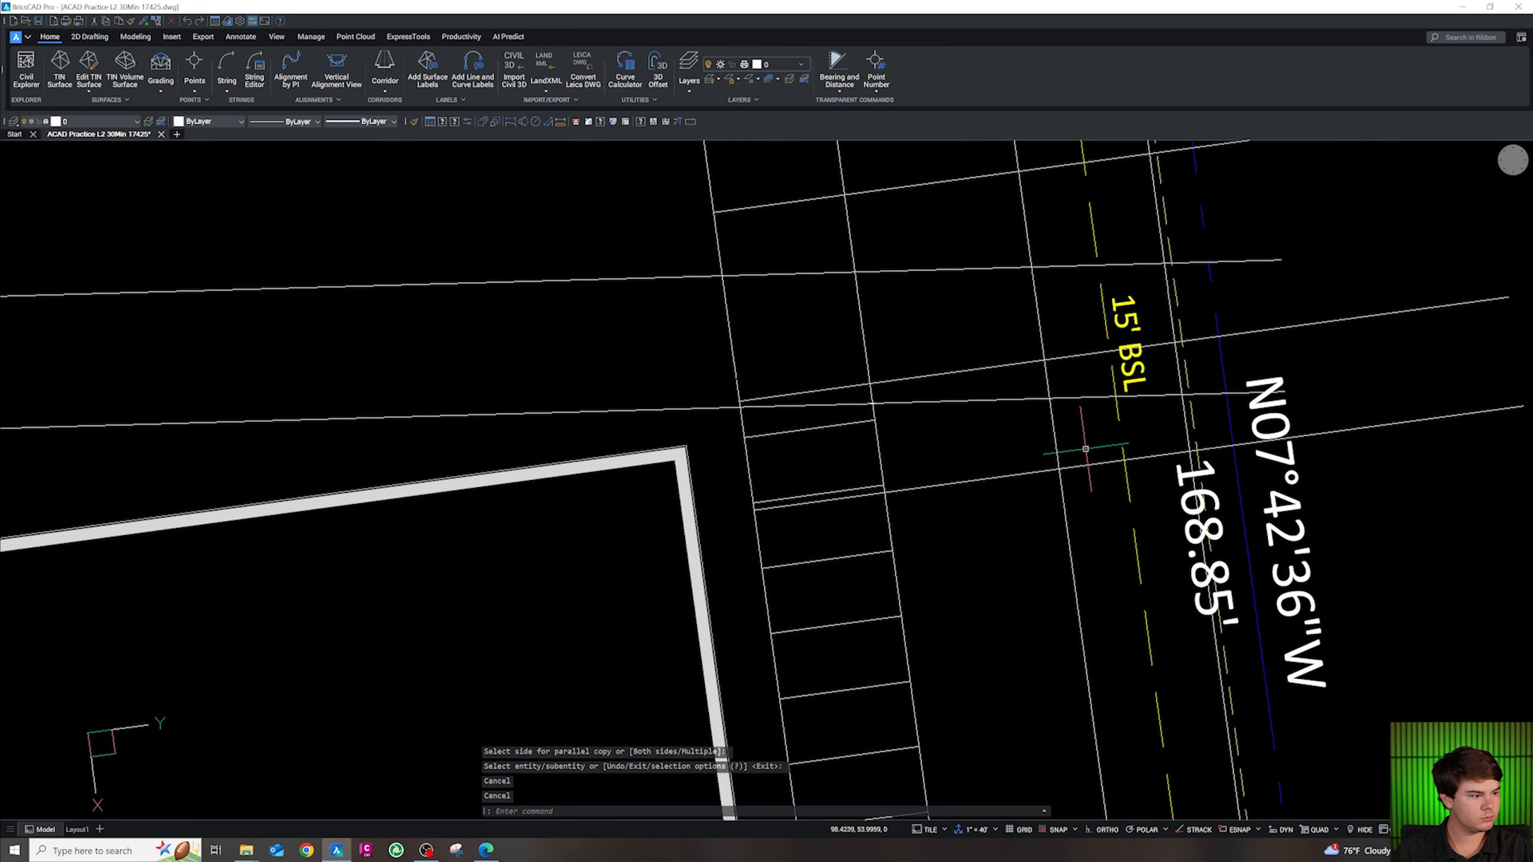
{"action": "key", "text": "Escape"}
{"action": "key", "text": "Escape"}
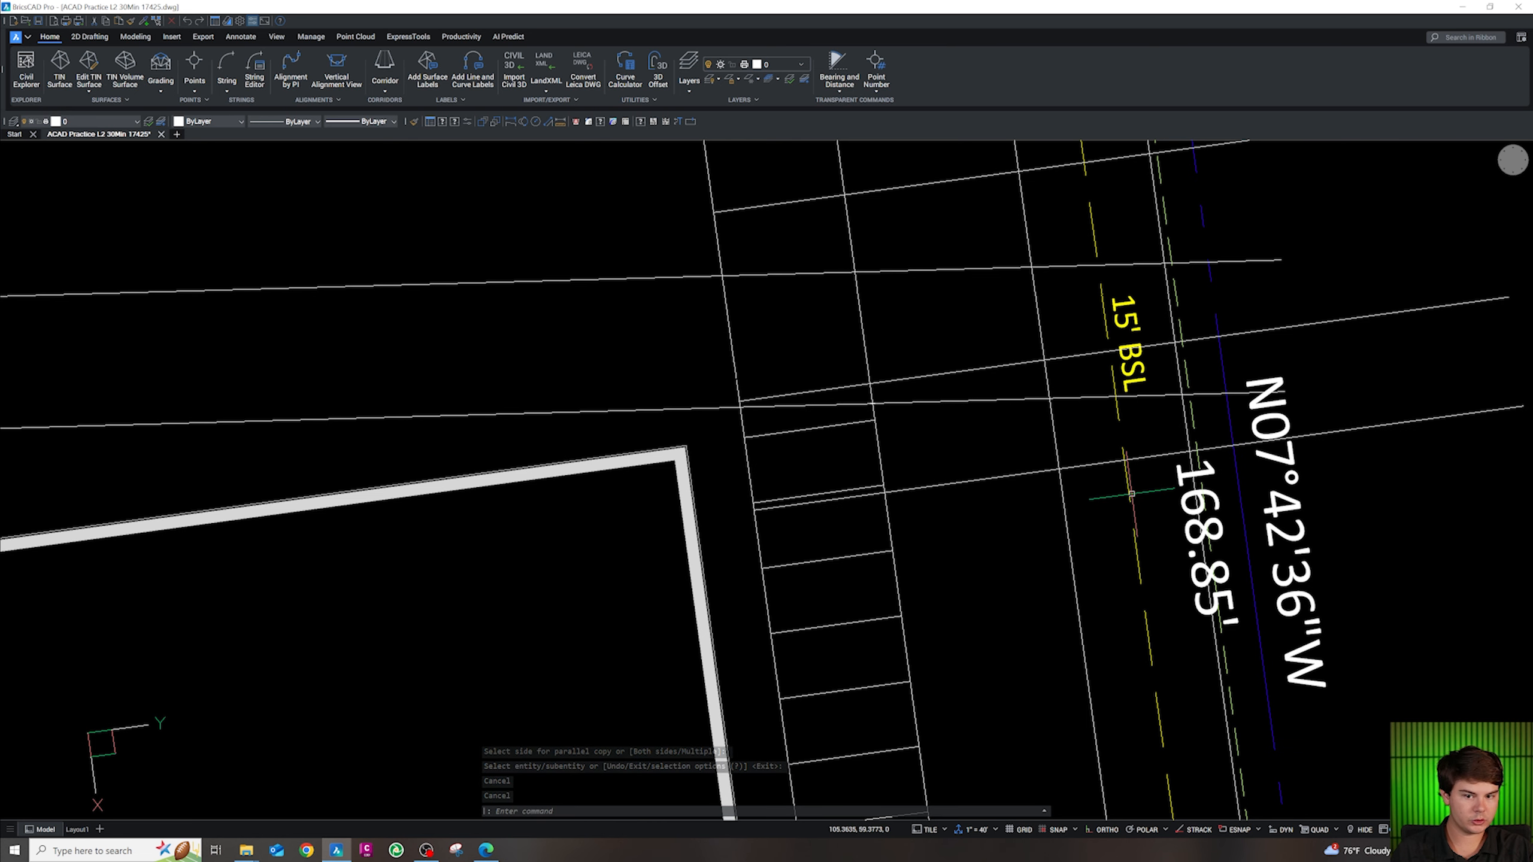
Break a line at a single point with the Break tool, then start another break
{"action": "scroll", "coordinate": [1149, 477], "scroll_direction": "up", "scroll_amount": 2}
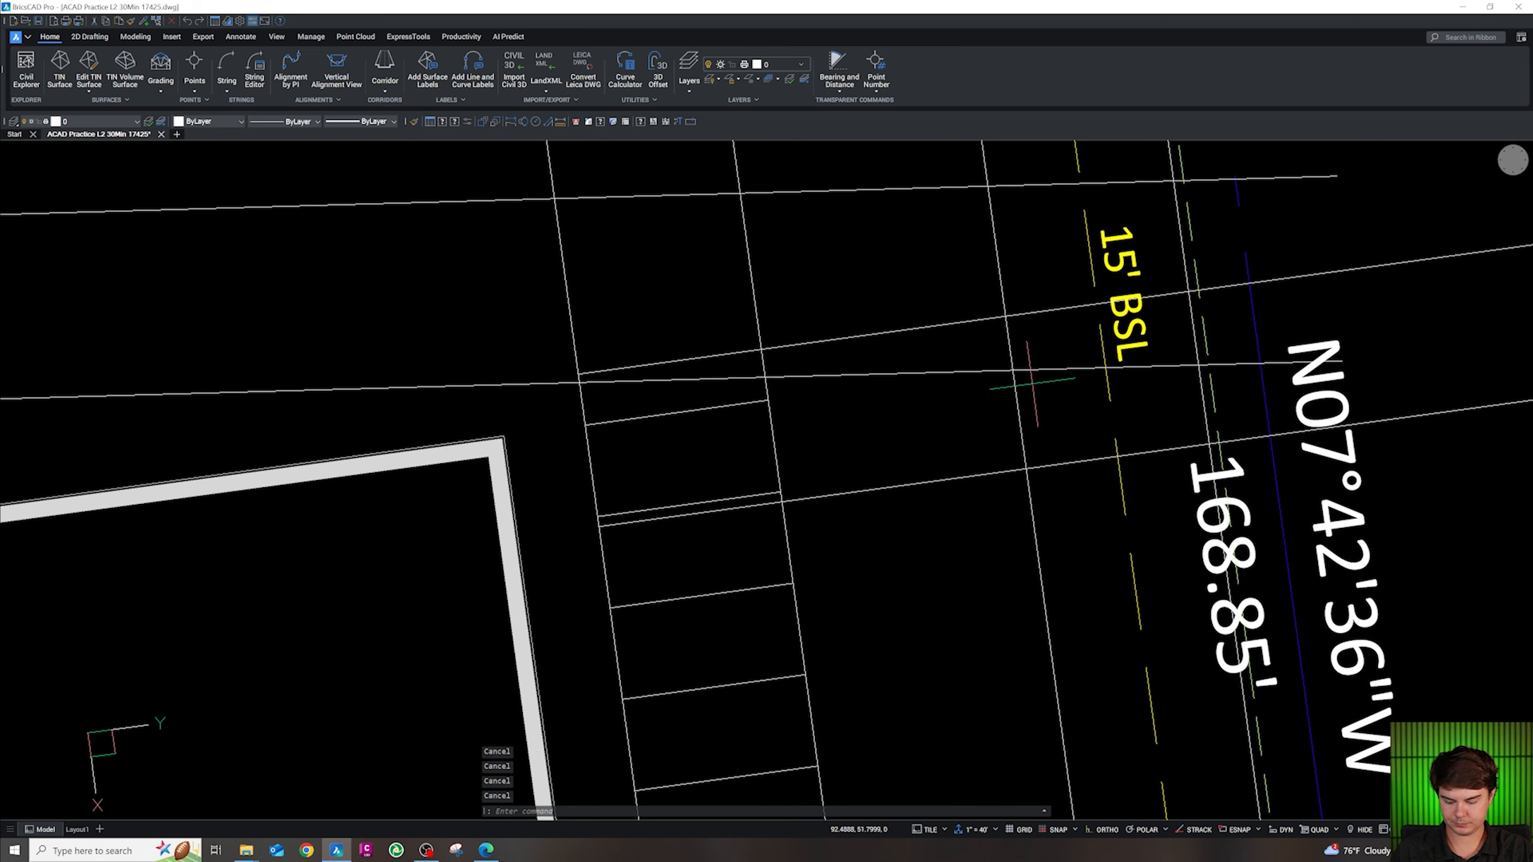
{"action": "type", "text": "bb"}
{"action": "key", "text": "Escape"}
{"action": "key", "text": "Escape"}
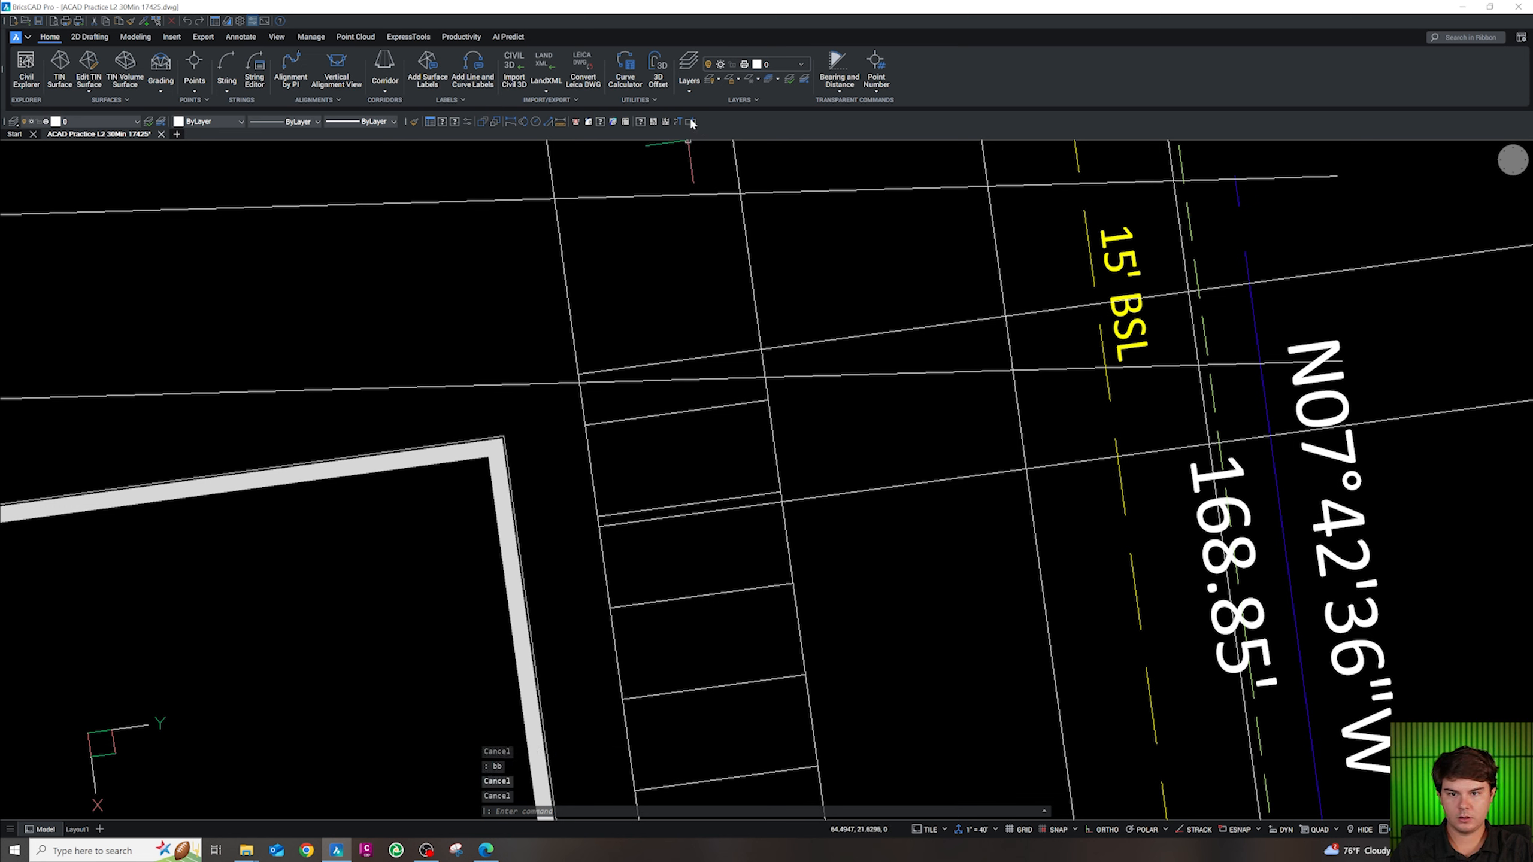
{"action": "left_click", "coordinate": [692, 122]}
{"action": "key", "text": "F3"}
{"action": "left_click", "coordinate": [995, 243]}
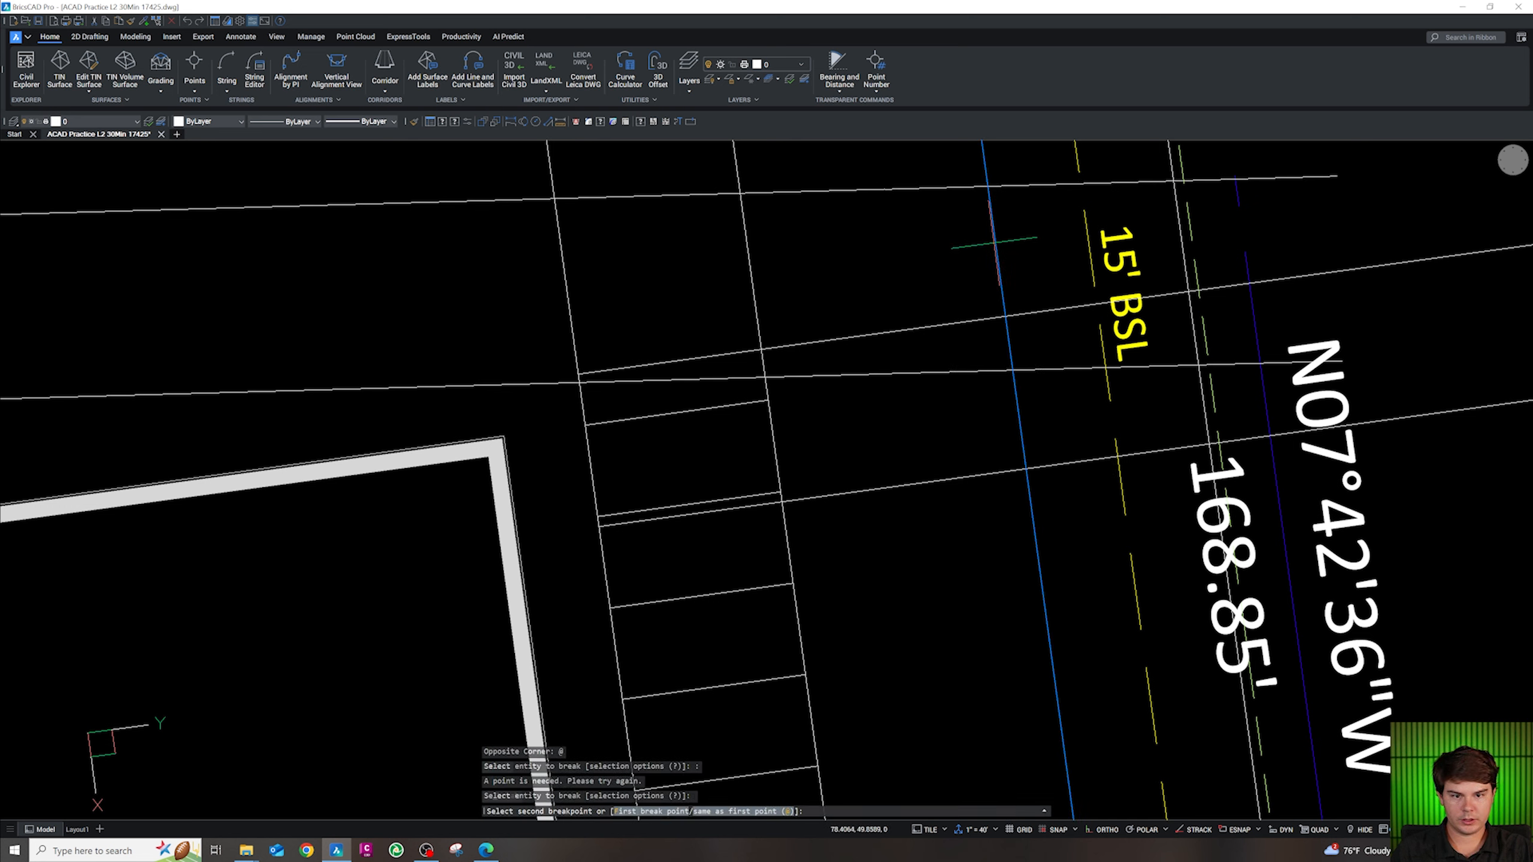
{"action": "left_click", "coordinate": [996, 242]}
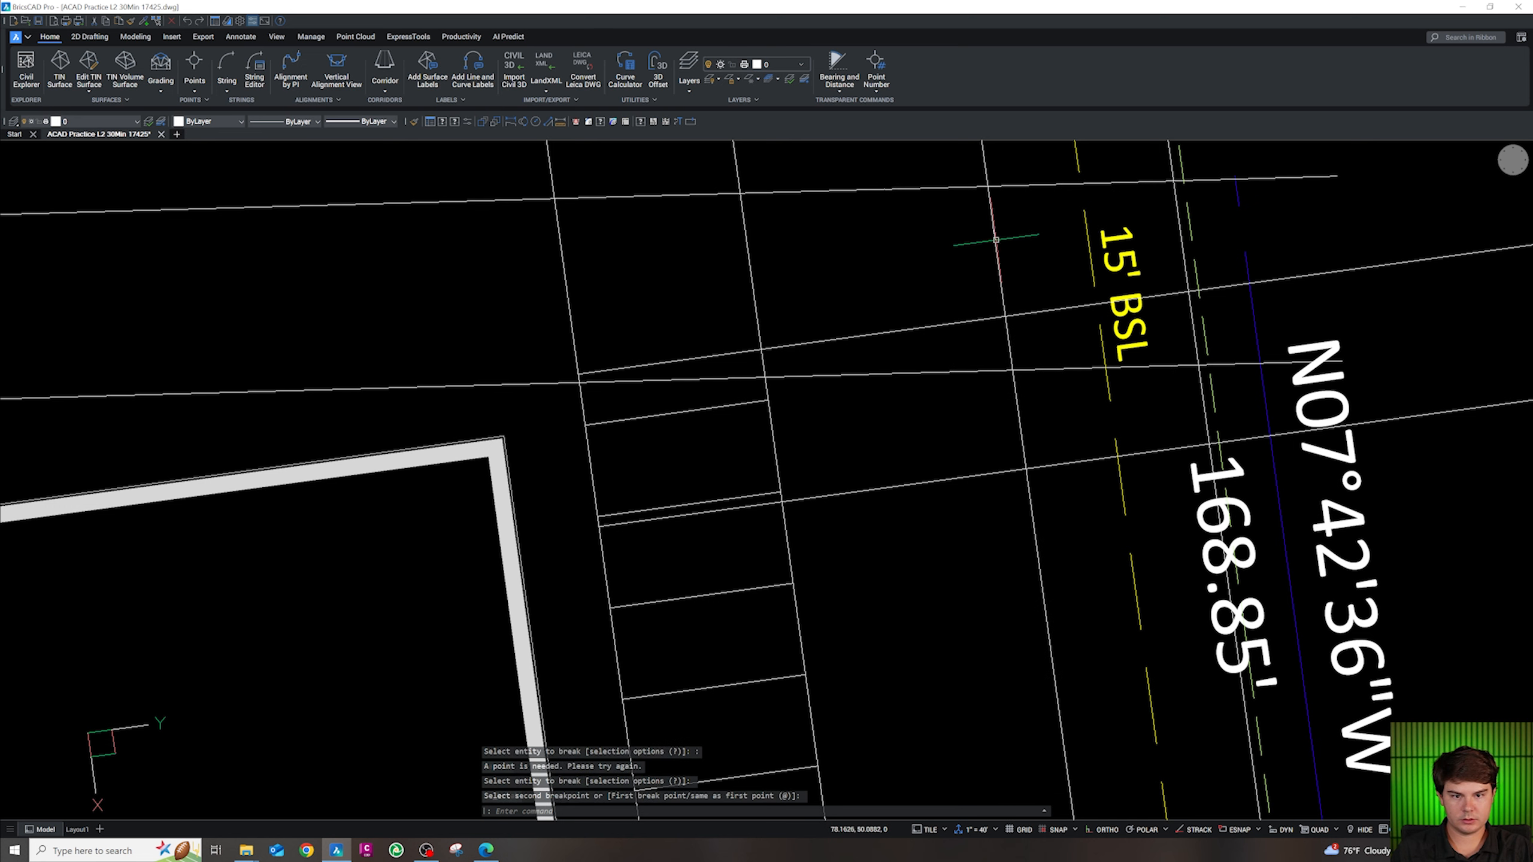
{"action": "left_click", "coordinate": [693, 122]}
{"action": "scroll", "coordinate": [970, 185], "scroll_direction": "down", "scroll_amount": 3}
Split the picked line, then fillet the sloped line into the lot line at radius 10
{"action": "left_click", "coordinate": [1021, 502]}
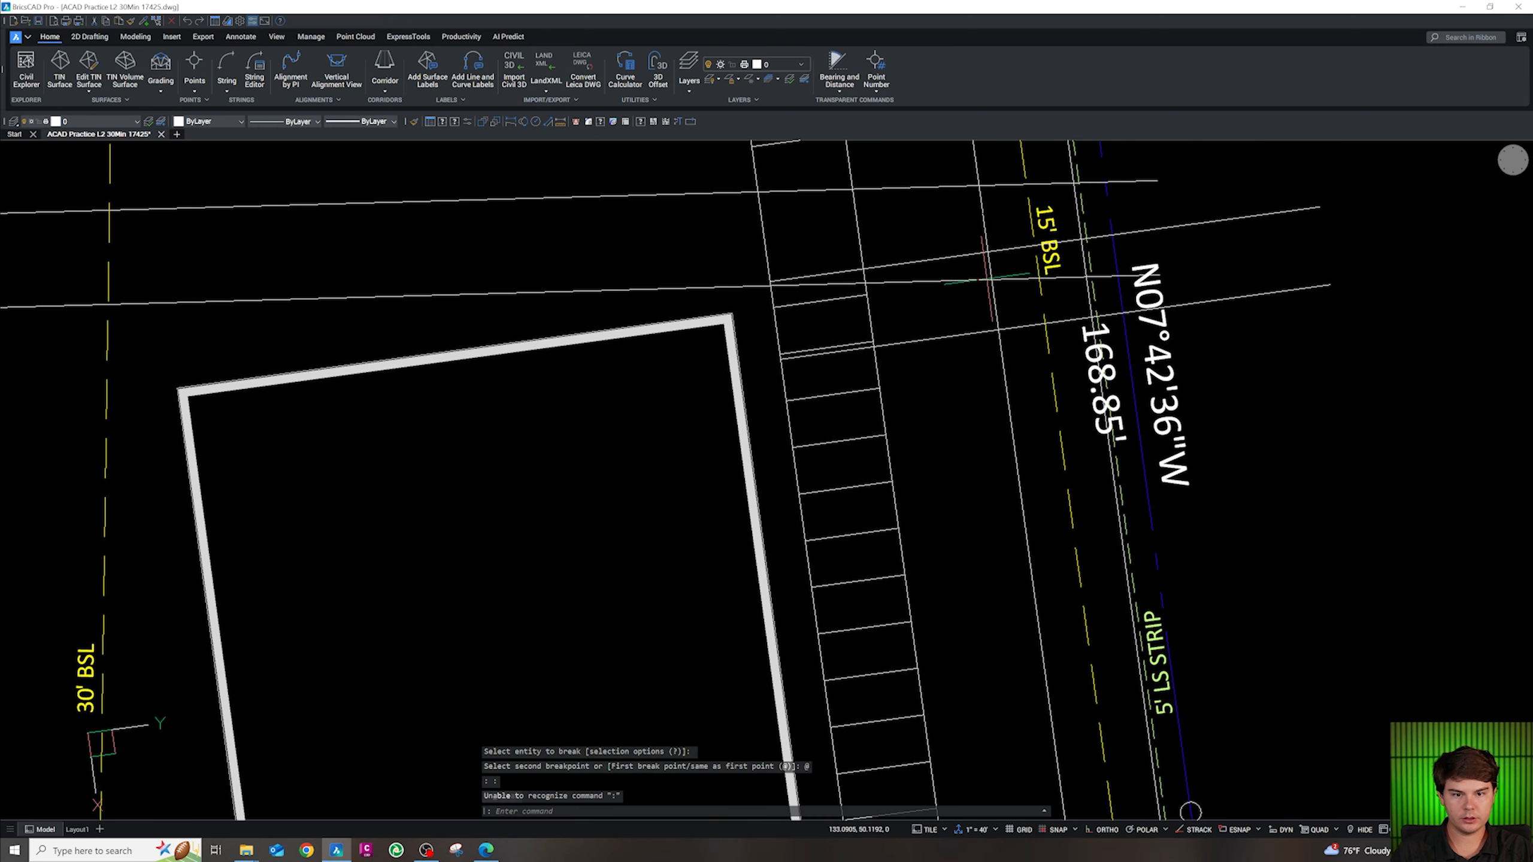
{"action": "scroll", "coordinate": [993, 292], "scroll_direction": "up", "scroll_amount": 3}
{"action": "key", "text": "Escape"}
{"action": "key", "text": "Escape"}
{"action": "type", "text": "f"}
{"action": "key", "text": "Return"}
{"action": "type", "text": "r"}
{"action": "key", "text": "Return"}
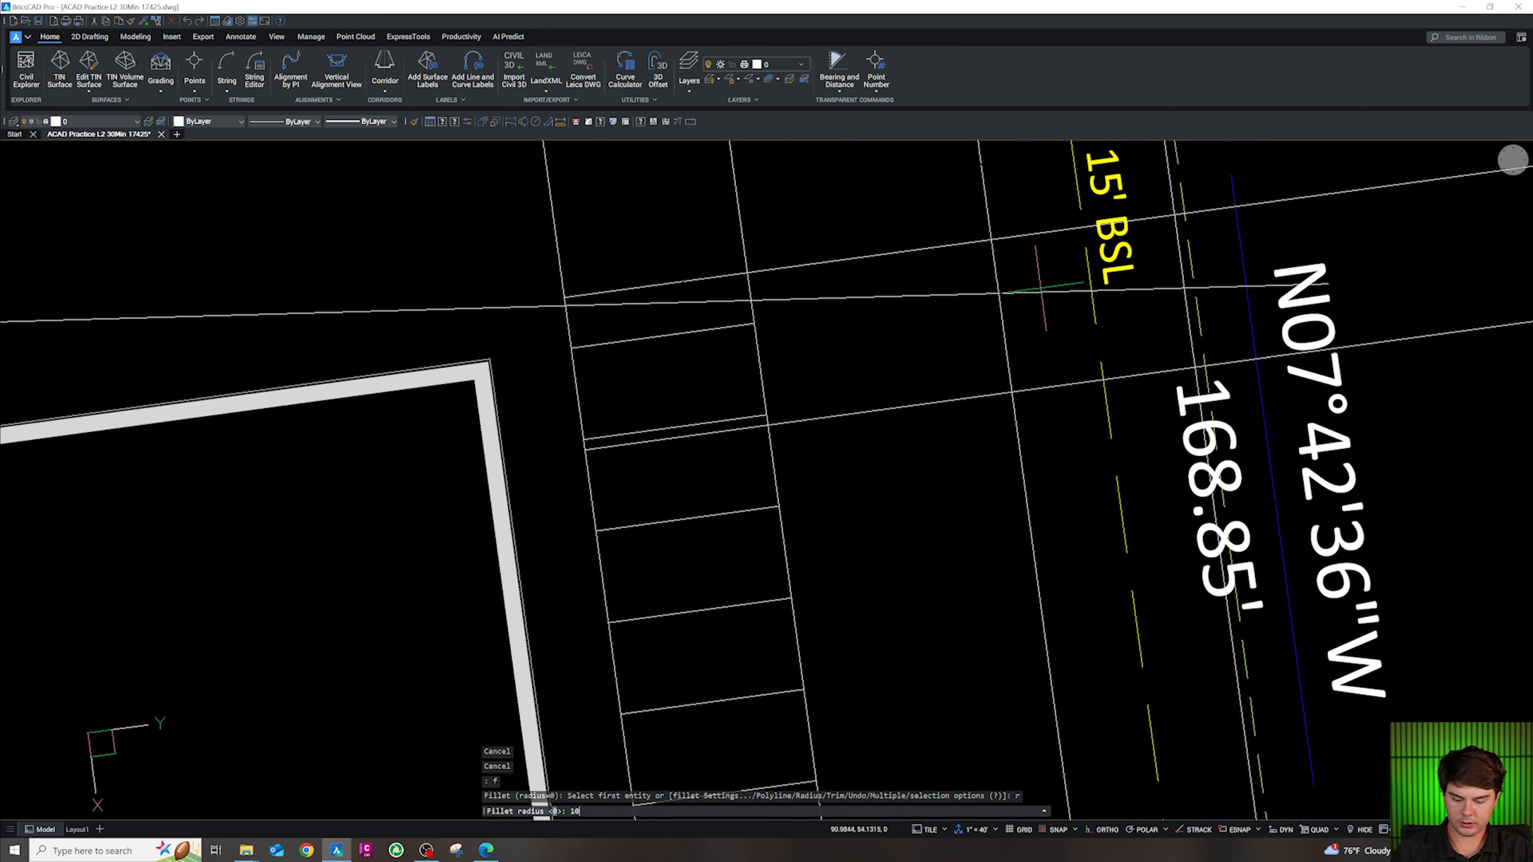
{"action": "type", "text": "10"}
{"action": "key", "text": "Return"}
{"action": "scroll", "coordinate": [1046, 238], "scroll_direction": "down", "scroll_amount": 4}
{"action": "scroll", "coordinate": [1050, 365], "scroll_direction": "up", "scroll_amount": 3}
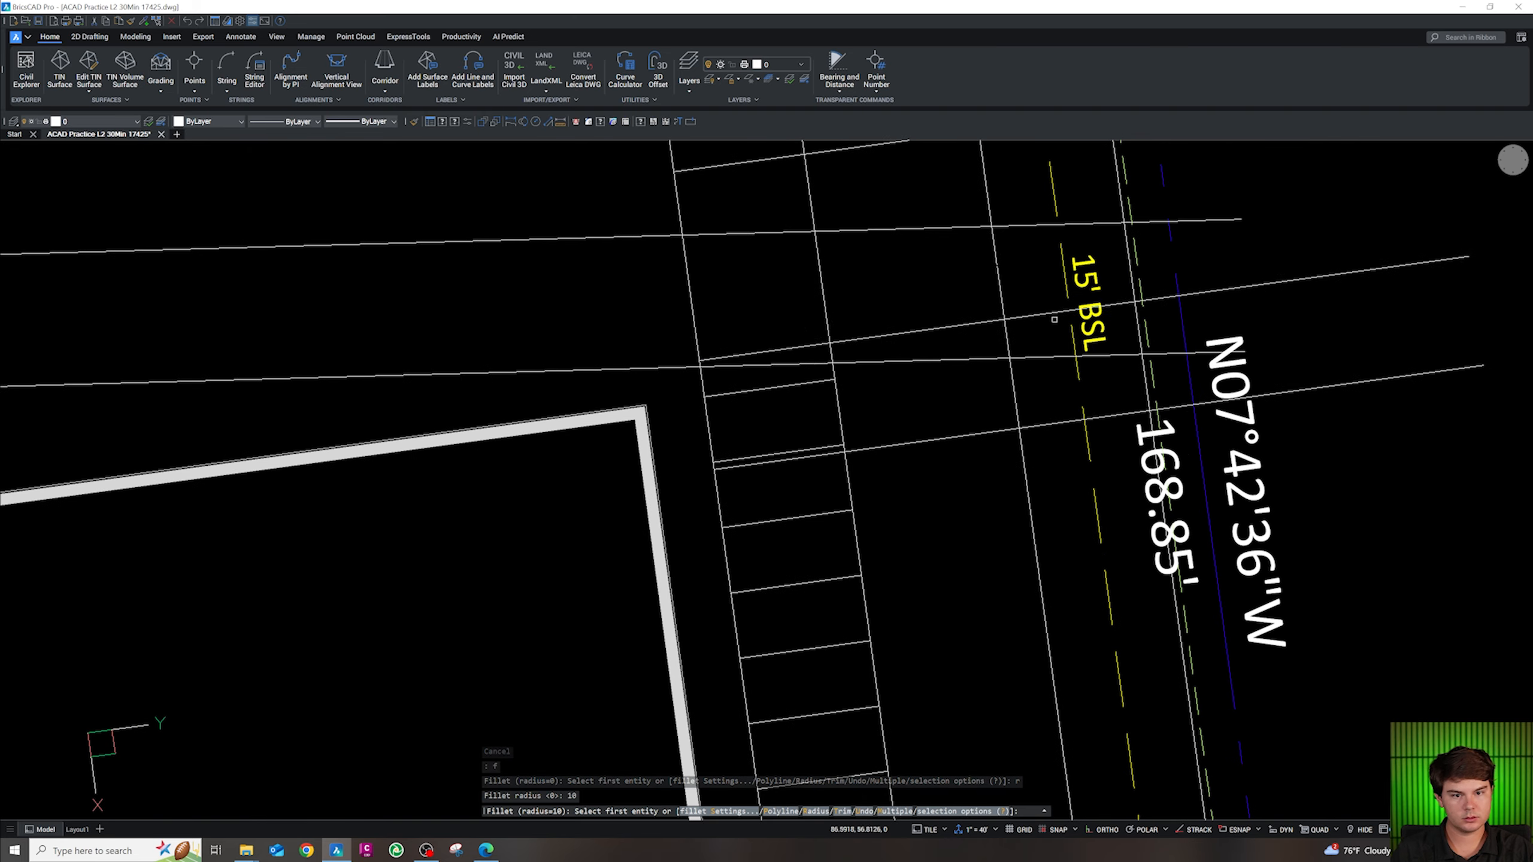
{"action": "left_click", "coordinate": [1053, 319]}
{"action": "left_click", "coordinate": [1016, 375]}
{"action": "key", "text": "Escape"}
{"action": "key", "text": "Escape"}
{"action": "key", "text": "Escape"}
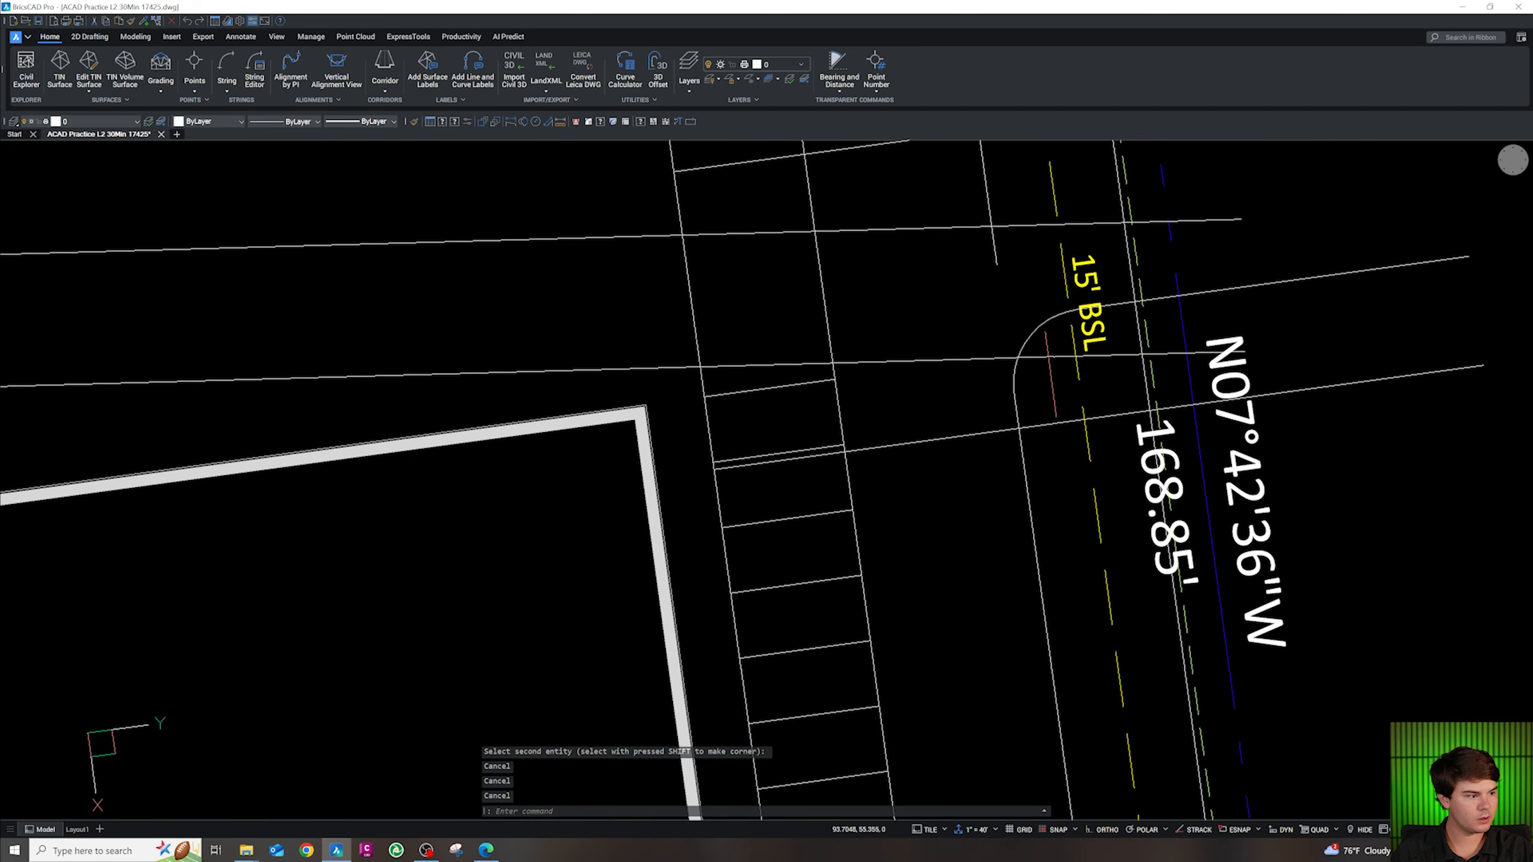
Attempt a radius-4.5 fillet on the island lines and undo it
{"action": "type", "text": "f"}
{"action": "key", "text": "Return"}
{"action": "type", "text": "r"}
{"action": "key", "text": "Return"}
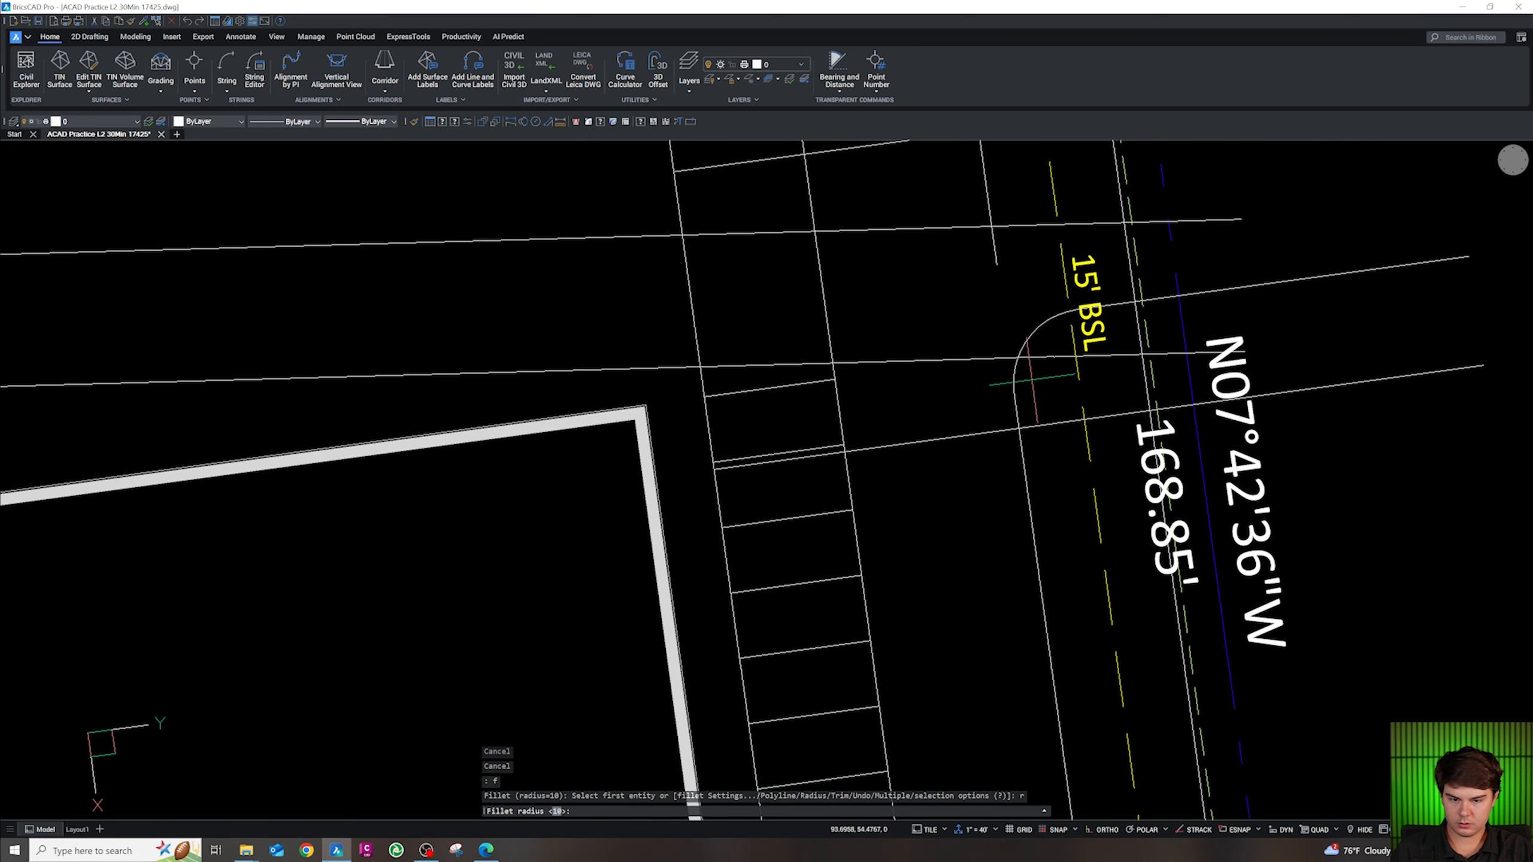
{"action": "type", "text": "4.5"}
{"action": "key", "text": "Return"}
{"action": "left_click", "coordinate": [1020, 410]}
{"action": "left_click", "coordinate": [1037, 425]}
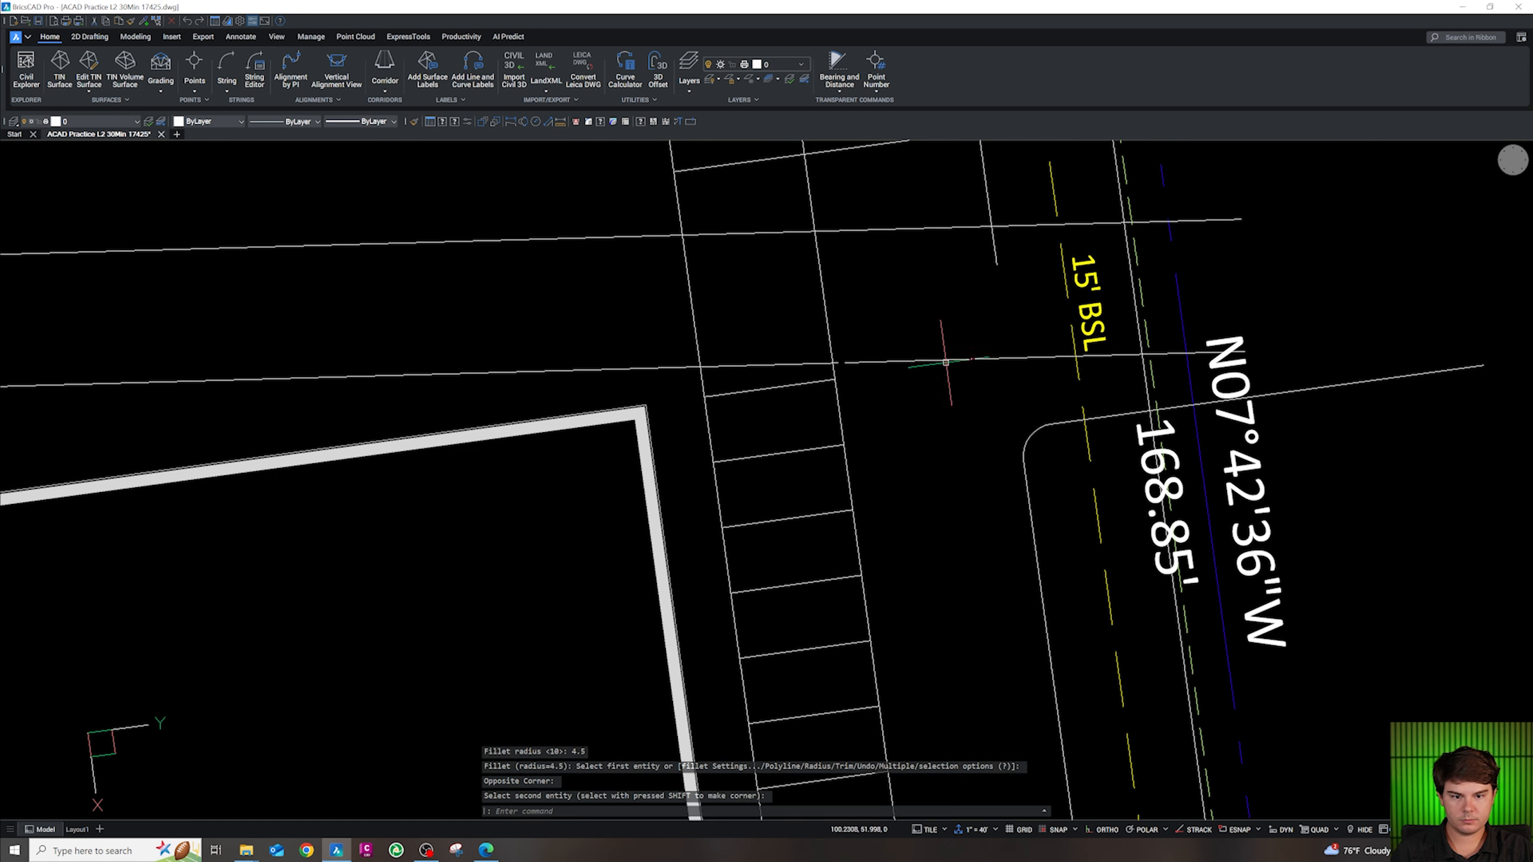
{"action": "key", "text": "Escape"}
{"action": "key", "text": "ctrl+z"}
{"action": "key", "text": "Escape"}
{"action": "key", "text": "Escape"}
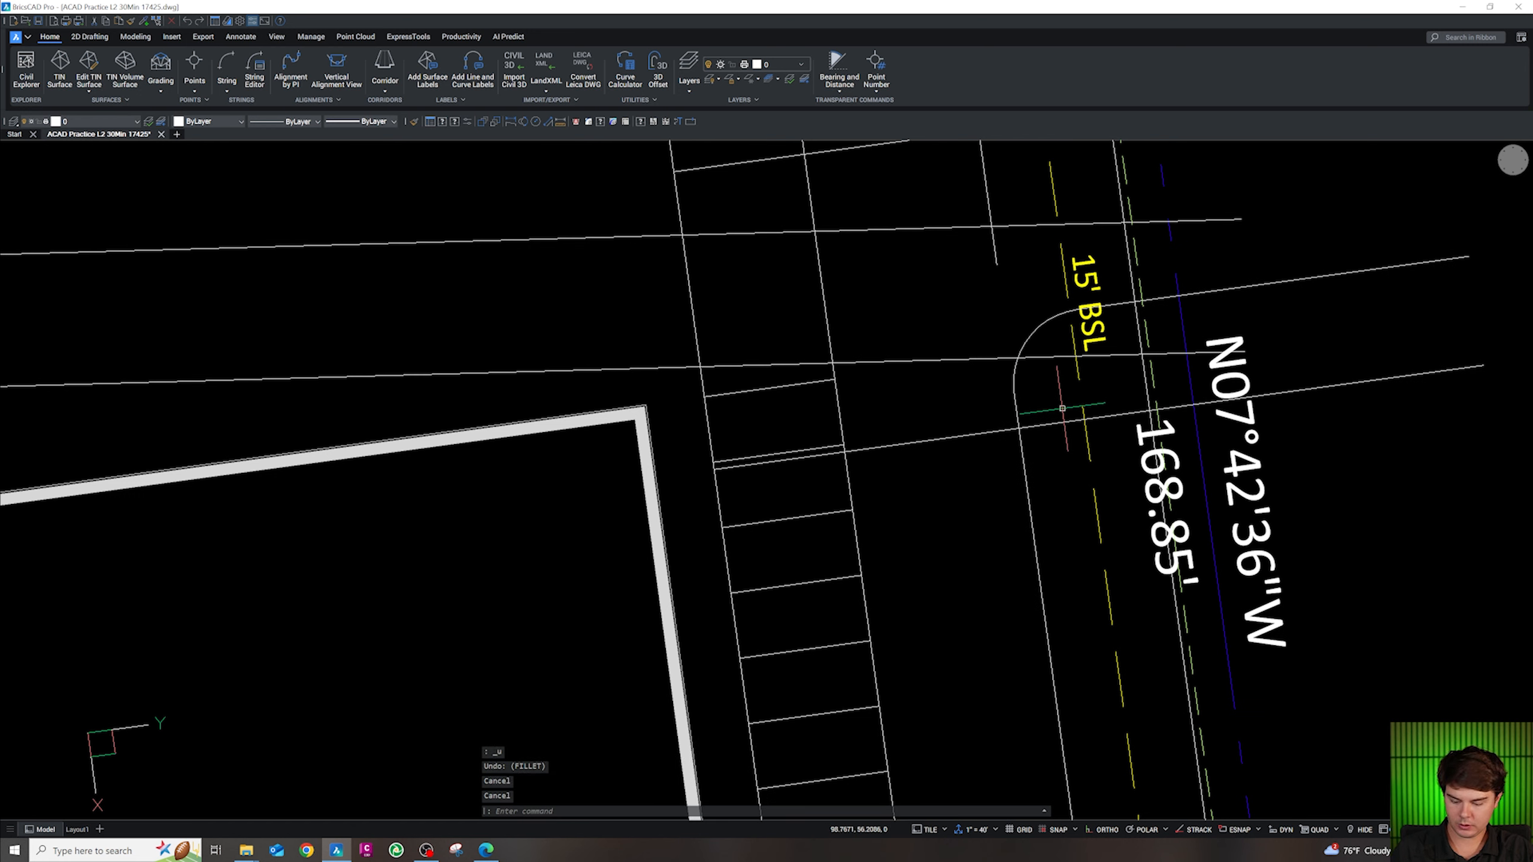
Round the island end by filleting the lower and upper lines at radius 4.5
{"action": "type", "text": "f"}
{"action": "key", "text": "Return"}
{"action": "type", "text": "r"}
{"action": "key", "text": "Return"}
{"action": "type", "text": "4.5"}
{"action": "key", "text": "Return"}
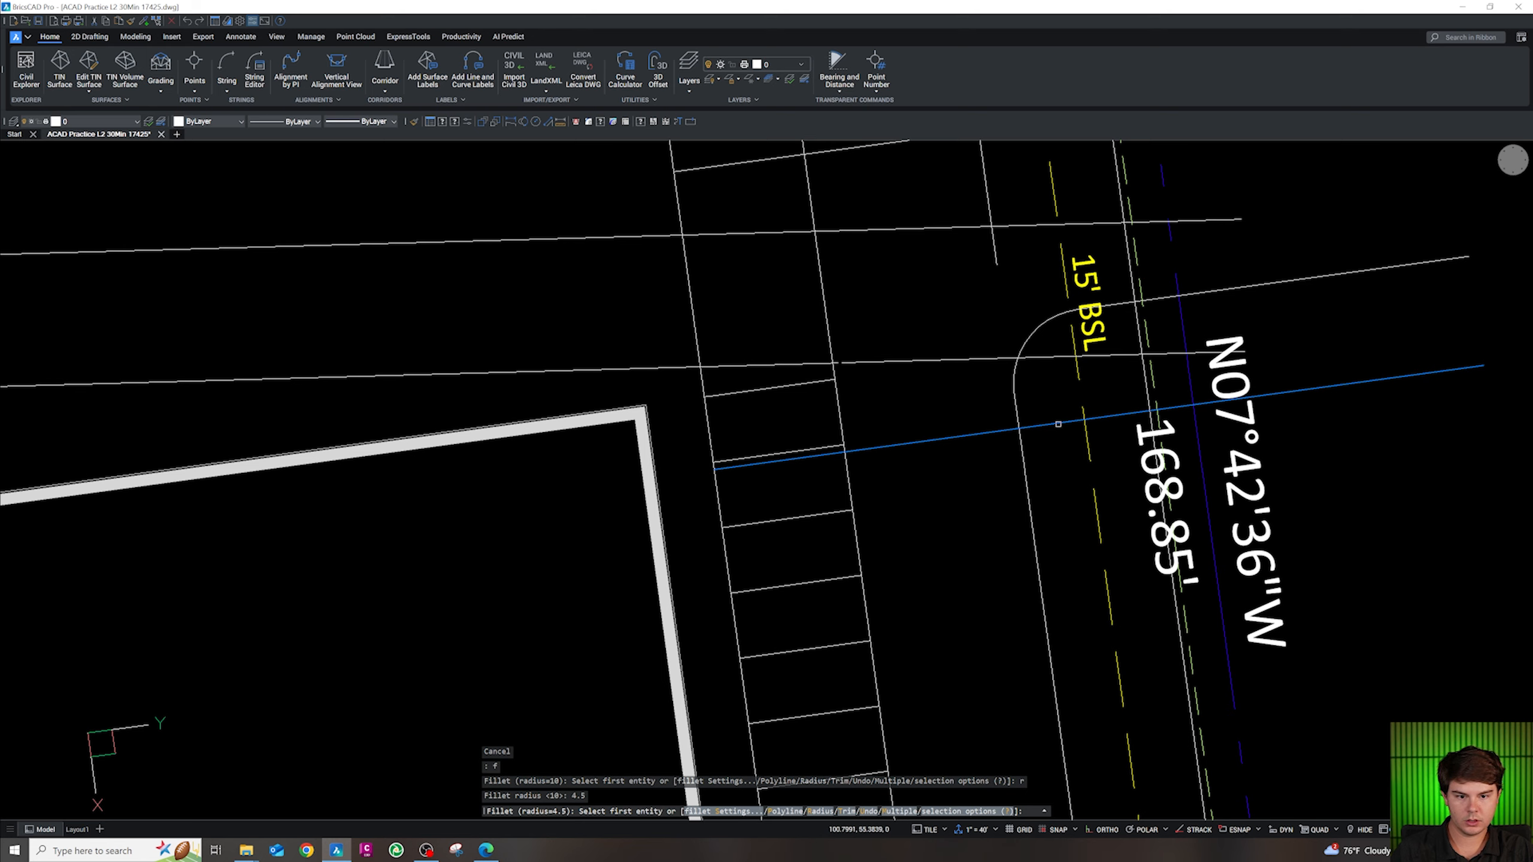
{"action": "left_click", "coordinate": [1044, 425]}
{"action": "left_click", "coordinate": [1007, 378]}
{"action": "scroll", "coordinate": [1003, 378], "scroll_direction": "down", "scroll_amount": 5}
{"action": "scroll", "coordinate": [1045, 380], "scroll_direction": "up", "scroll_amount": 8}
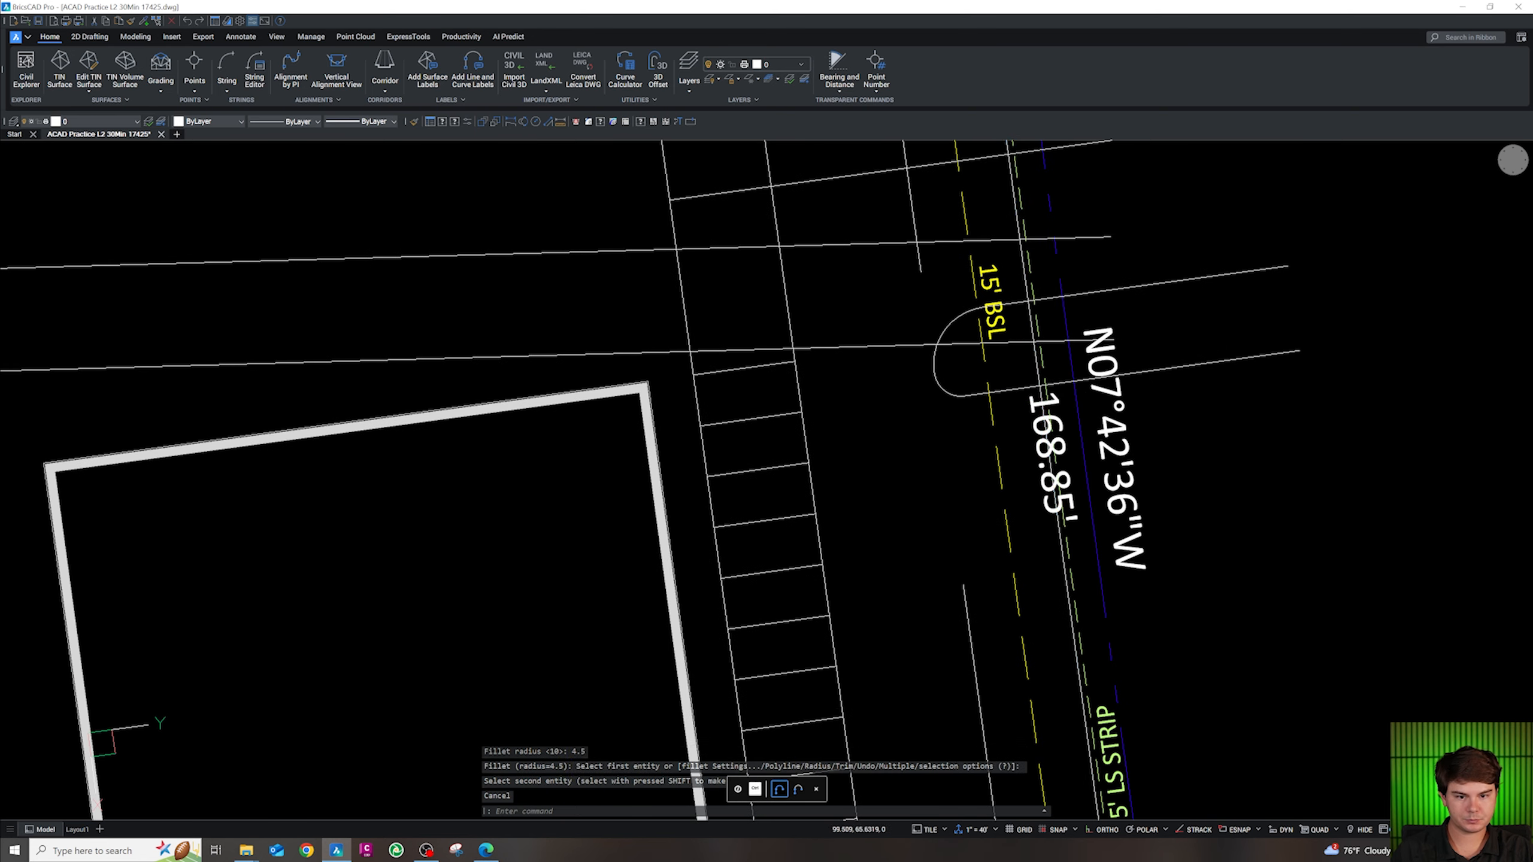
{"action": "key", "text": "Escape"}
{"action": "key", "text": "Escape"}
{"action": "key", "text": "Escape"}
{"action": "key", "text": "Escape"}
Start a zero-radius fillet on the rounded island outline, then cancel it
{"action": "type", "text": "f"}
{"action": "key", "text": "Return"}
{"action": "type", "text": "r"}
{"action": "key", "text": "Return"}
{"action": "type", "text": "0"}
{"action": "key", "text": "Return"}
{"action": "left_click", "coordinate": [1045, 386]}
{"action": "key", "text": "Escape"}
{"action": "scroll", "coordinate": [1031, 388], "scroll_direction": "down", "scroll_amount": 5}
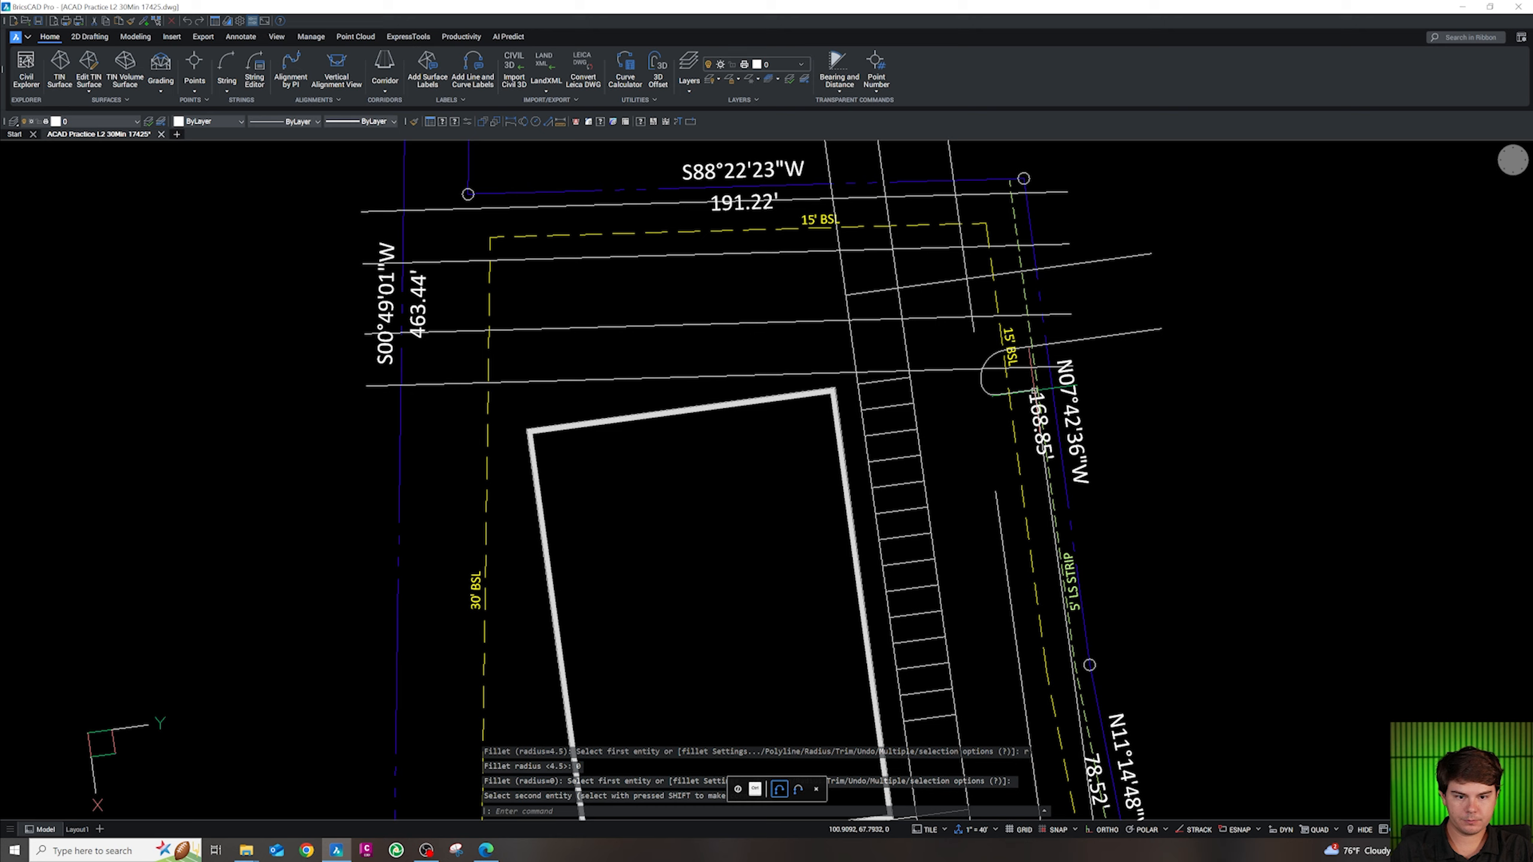
{"action": "scroll", "coordinate": [1022, 401], "scroll_direction": "up", "scroll_amount": 5}
{"action": "key", "text": "Escape"}
{"action": "key", "text": "Escape"}
Draw an 18-foot stall line from the island's endpoint
{"action": "type", "text": "pl"}
{"action": "key", "text": "Return"}
{"action": "right_click", "coordinate": [1034, 401], "text": "shift"}
{"action": "key", "text": "e"}
{"action": "left_click", "coordinate": [1094, 386]}
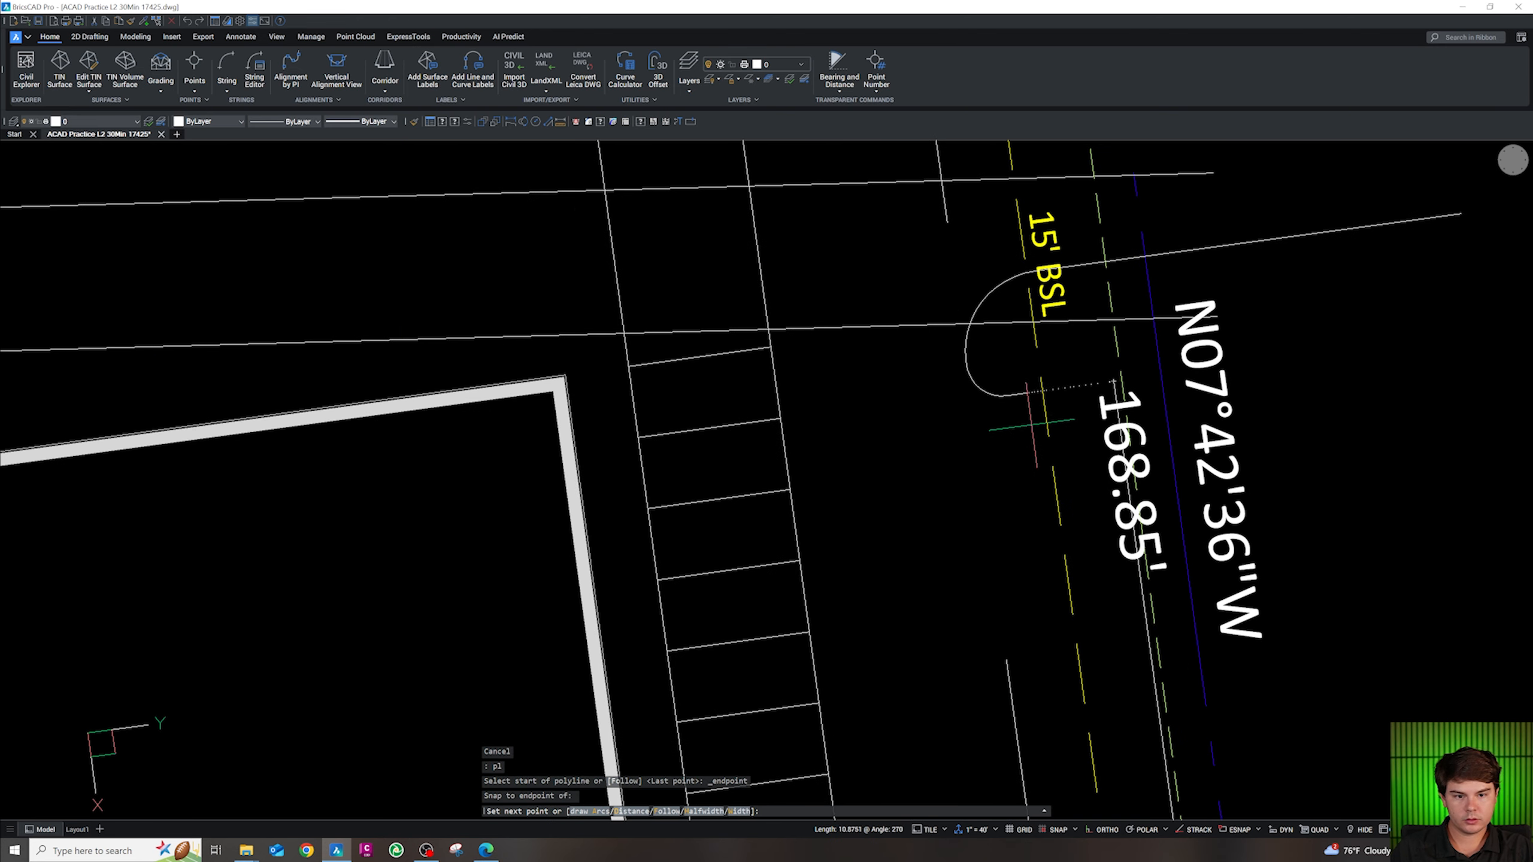
{"action": "type", "text": "18"}
{"action": "key", "text": "Return"}
{"action": "key", "text": "Escape"}
Begin offsetting the stall line at 9 feet with the Multiple option
{"action": "type", "text": "o"}
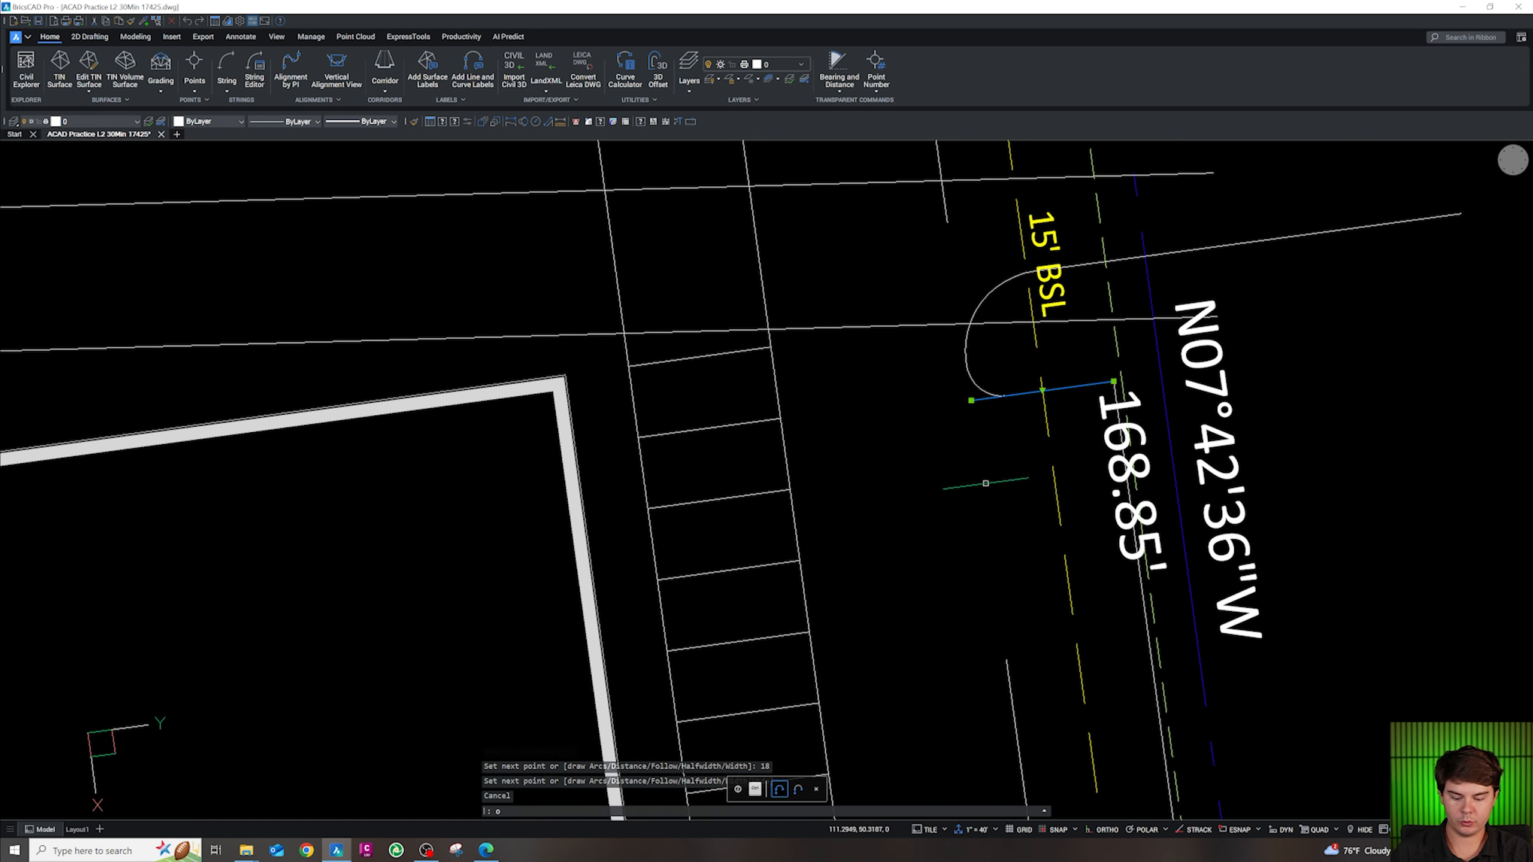
{"action": "key", "text": "Return"}
{"action": "type", "text": "9"}
{"action": "key", "text": "Return"}
{"action": "type", "text": "m"}
{"action": "key", "text": "Return"}
Offset the new stall line repeatedly at 9 feet, adding six stall lines down the east strip
{"action": "scroll", "coordinate": [1004, 450], "scroll_direction": "down", "scroll_amount": 4}
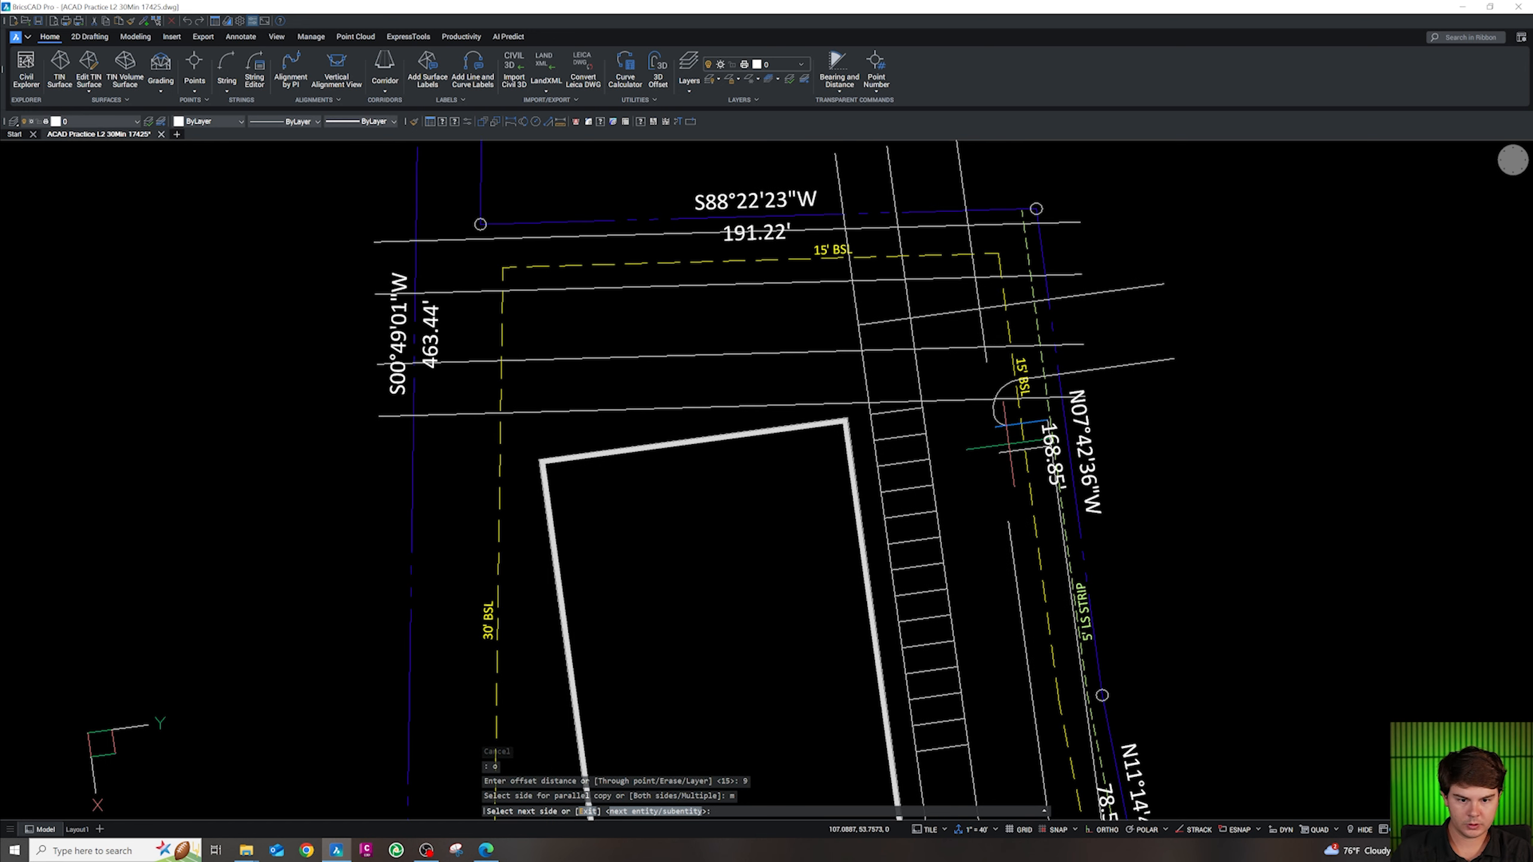
{"action": "left_click", "coordinate": [1012, 444]}
{"action": "left_click", "coordinate": [1013, 449]}
{"action": "left_click", "coordinate": [1015, 507]}
{"action": "left_click", "coordinate": [1017, 520]}
{"action": "left_click", "coordinate": [1022, 549]}
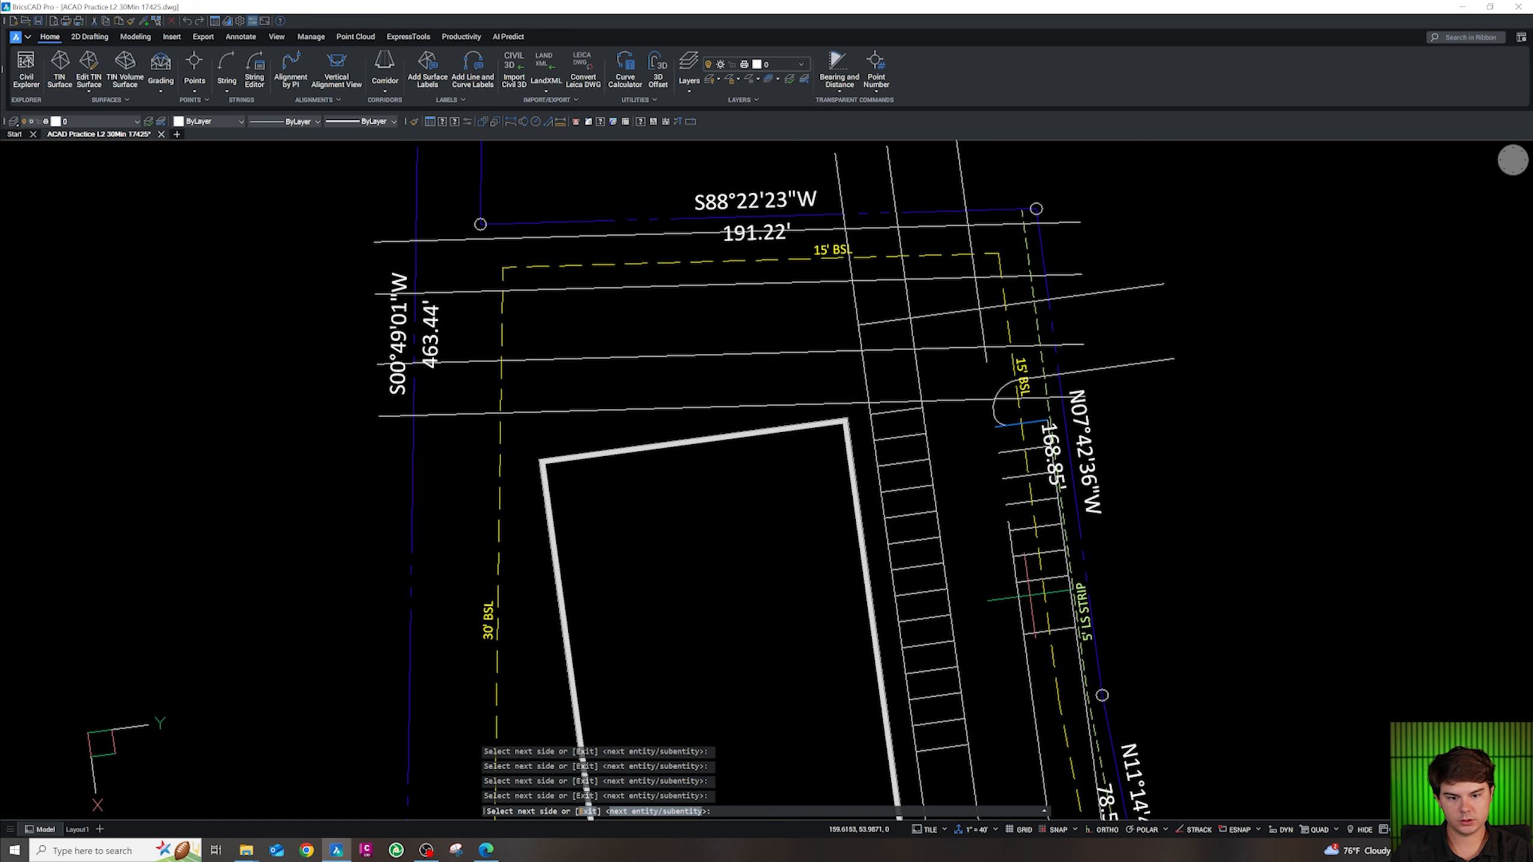
{"action": "left_click", "coordinate": [1046, 687]}
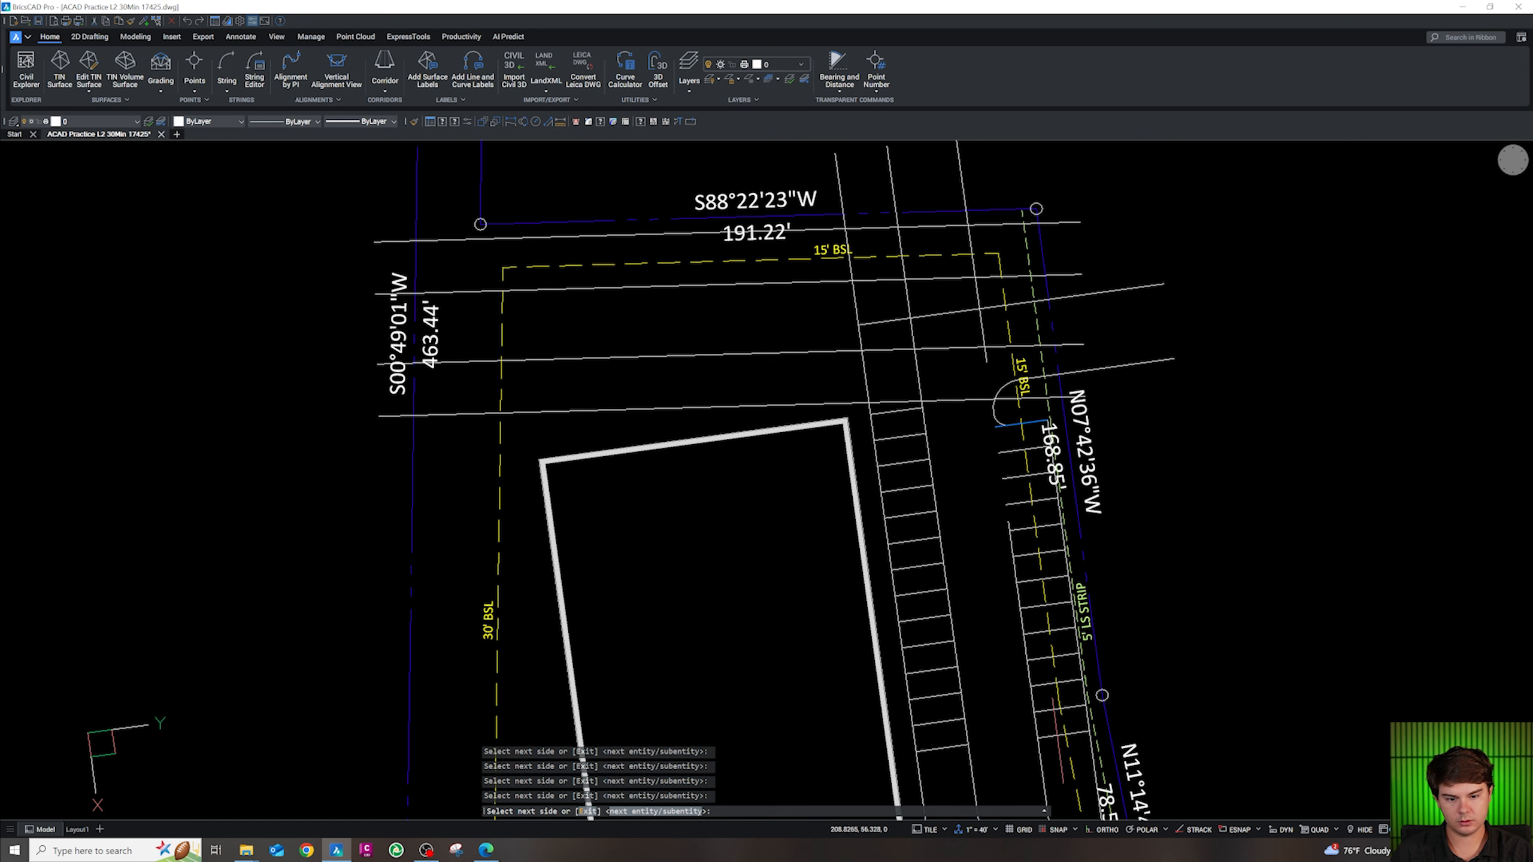
{"action": "left_click", "coordinate": [1062, 782]}
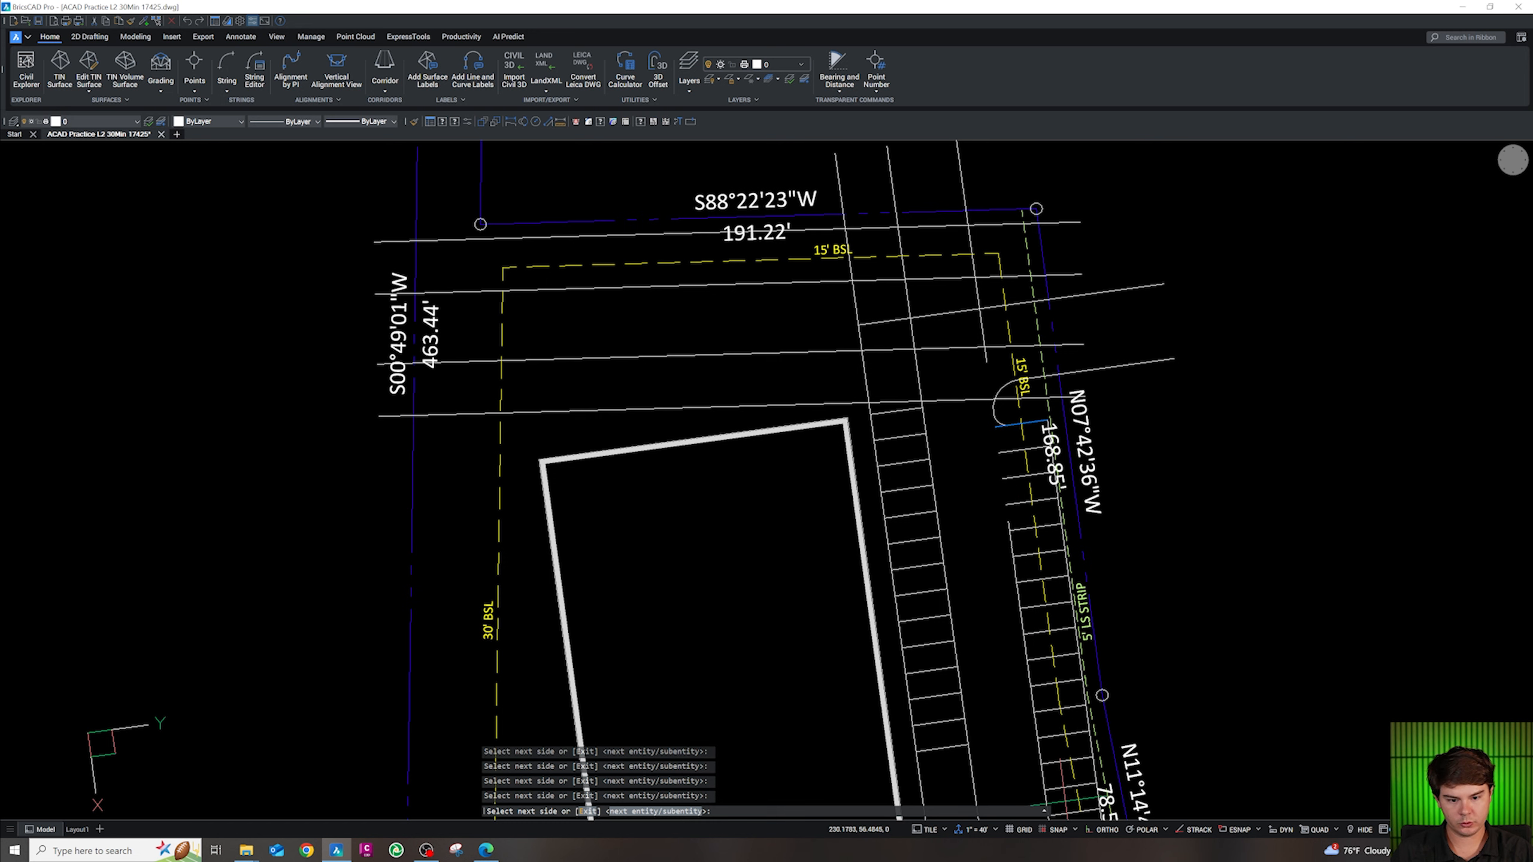
{"action": "scroll", "coordinate": [1067, 746], "scroll_direction": "down", "scroll_amount": 3}
{"action": "scroll", "coordinate": [1073, 791], "scroll_direction": "up", "scroll_amount": 6}
{"action": "key", "text": "Escape"}
{"action": "scroll", "coordinate": [995, 530], "scroll_direction": "down", "scroll_amount": 5}
{"action": "key", "text": "Escape"}
{"action": "key", "text": "Escape"}
{"action": "key", "text": "Escape"}
{"action": "scroll", "coordinate": [1020, 592], "scroll_direction": "up", "scroll_amount": 3}
{"action": "scroll", "coordinate": [997, 543], "scroll_direction": "up", "scroll_amount": 3}
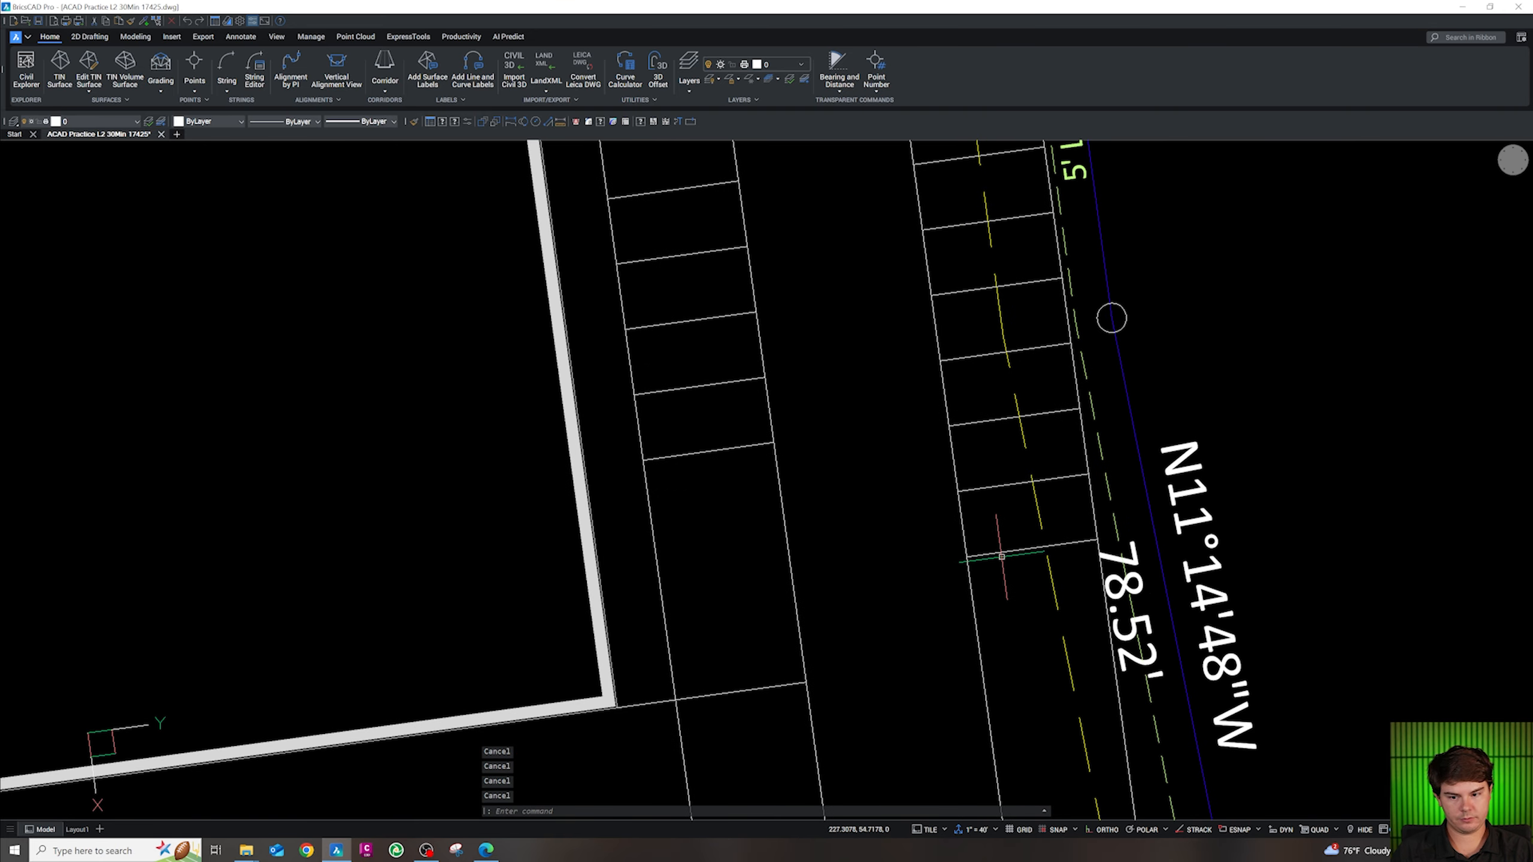
{"action": "scroll", "coordinate": [996, 548], "scroll_direction": "down", "scroll_amount": 3}
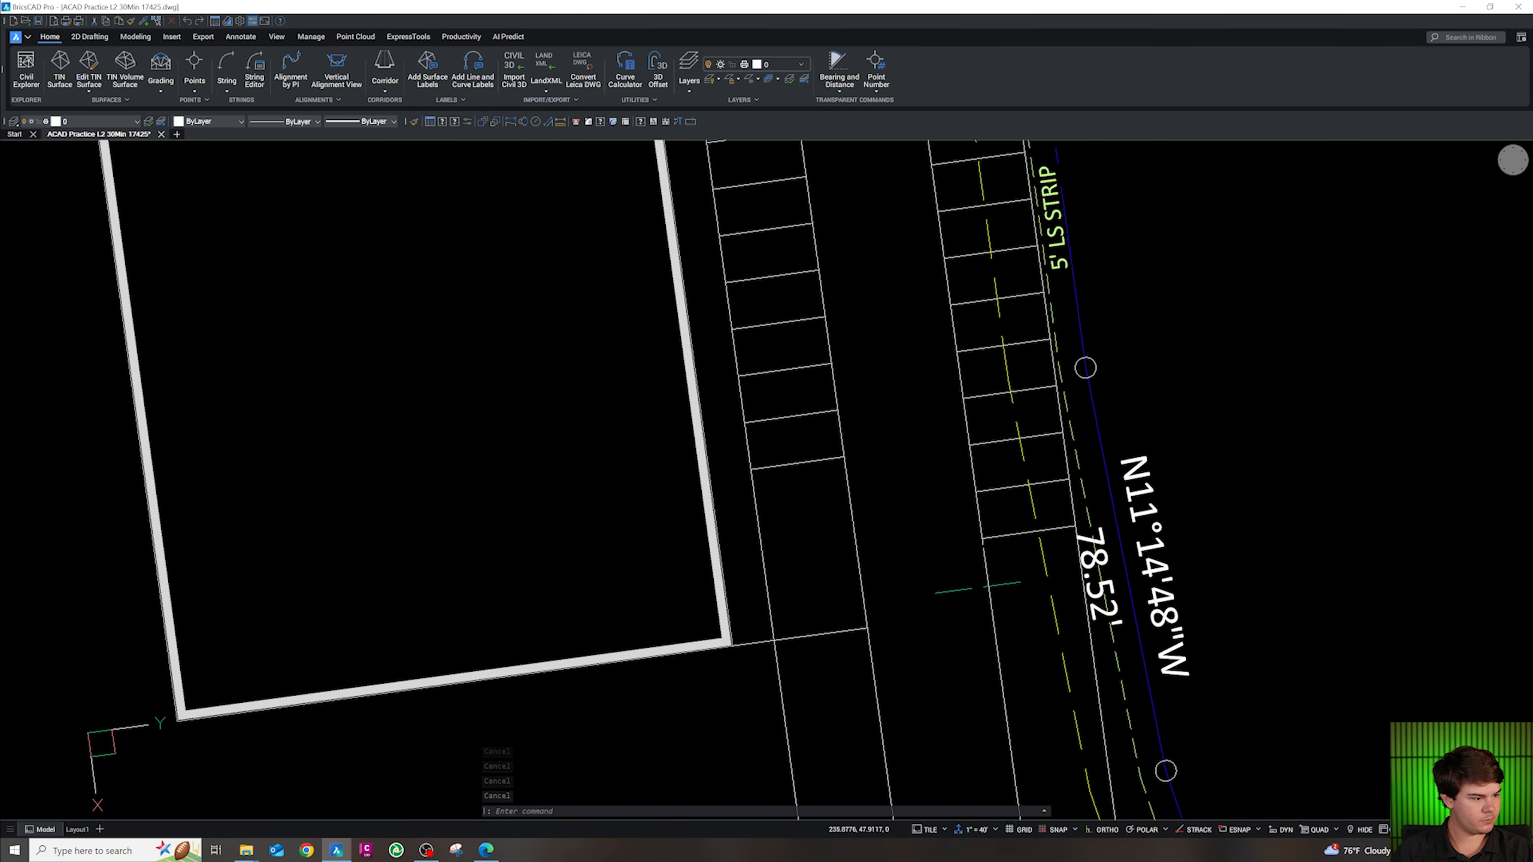
{"action": "scroll", "coordinate": [1014, 526], "scroll_direction": "up", "scroll_amount": 3}
Offset the bottom stall line once more, placing another line 9 feet below it
{"action": "left_click", "coordinate": [1021, 515]}
{"action": "type", "text": "o"}
{"action": "key", "text": "Return"}
{"action": "key", "text": "Return"}
{"action": "left_click", "coordinate": [1020, 598]}
{"action": "key", "text": "Escape"}
{"action": "key", "text": "Escape"}
{"action": "key", "text": "Escape"}
{"action": "key", "text": "Escape"}
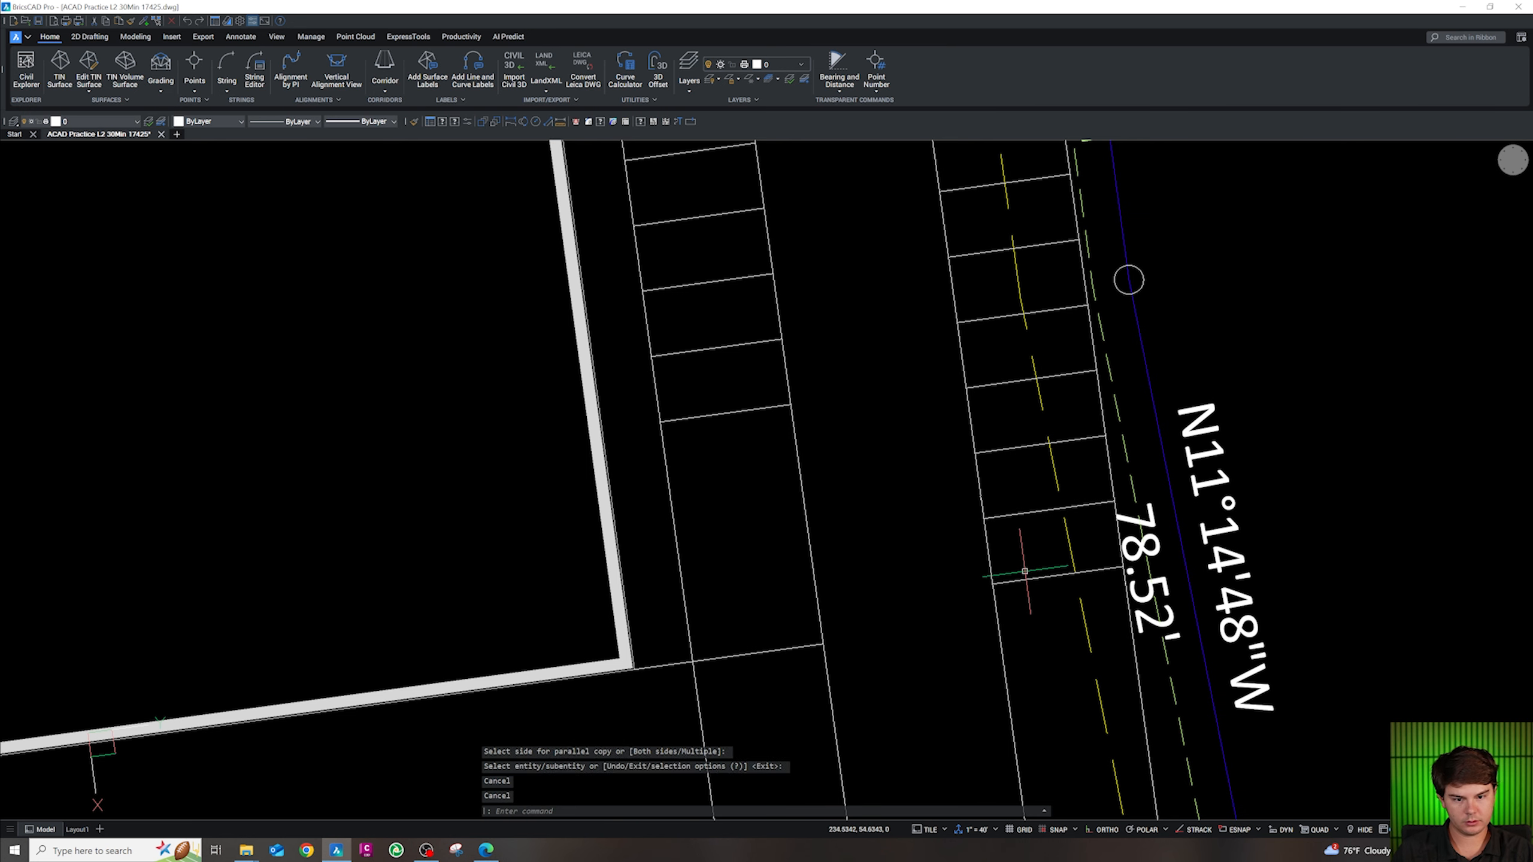
{"action": "scroll", "coordinate": [1008, 592], "scroll_direction": "down", "scroll_amount": 3}
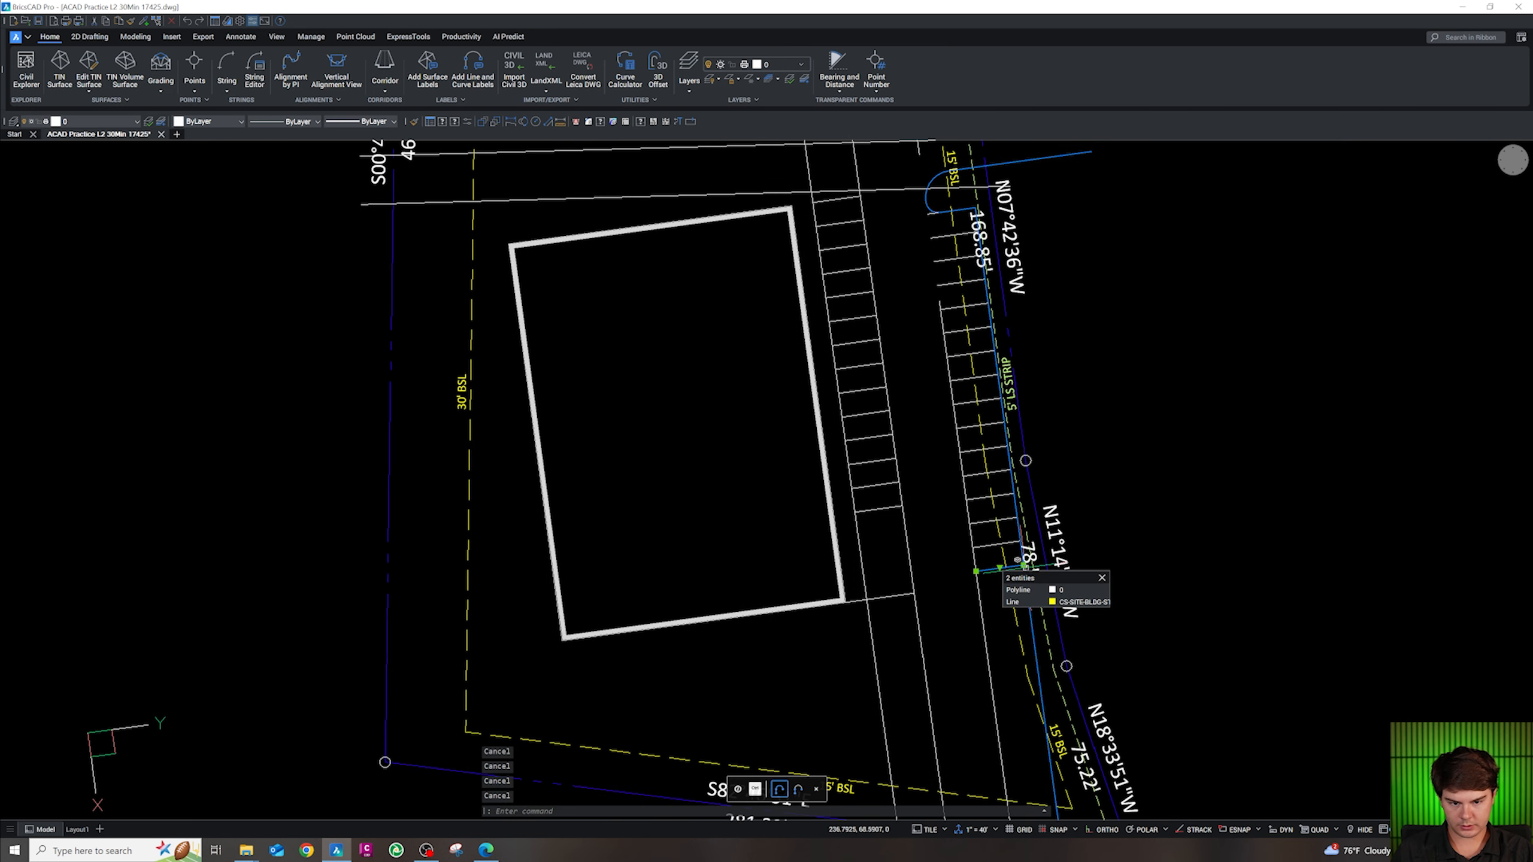
Offset the lowest stall line to add one more line further south
{"action": "left_click", "coordinate": [999, 569]}
{"action": "left_click", "coordinate": [1020, 566]}
{"action": "key", "text": "Escape"}
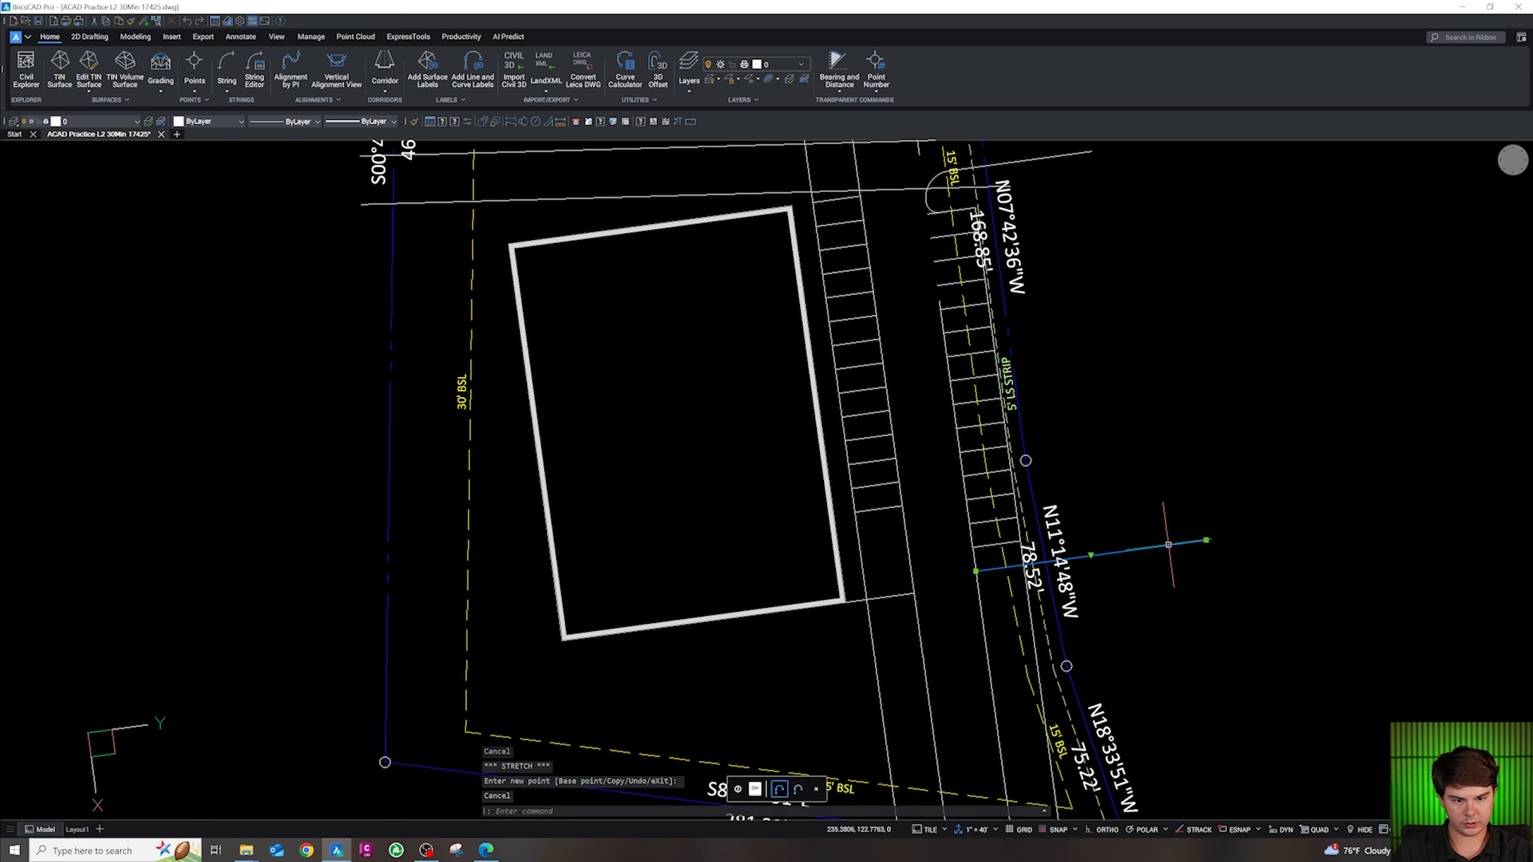
{"action": "type", "text": "o"}
{"action": "key", "text": "Return"}
{"action": "key", "text": "Return"}
{"action": "left_click", "coordinate": [1246, 686]}
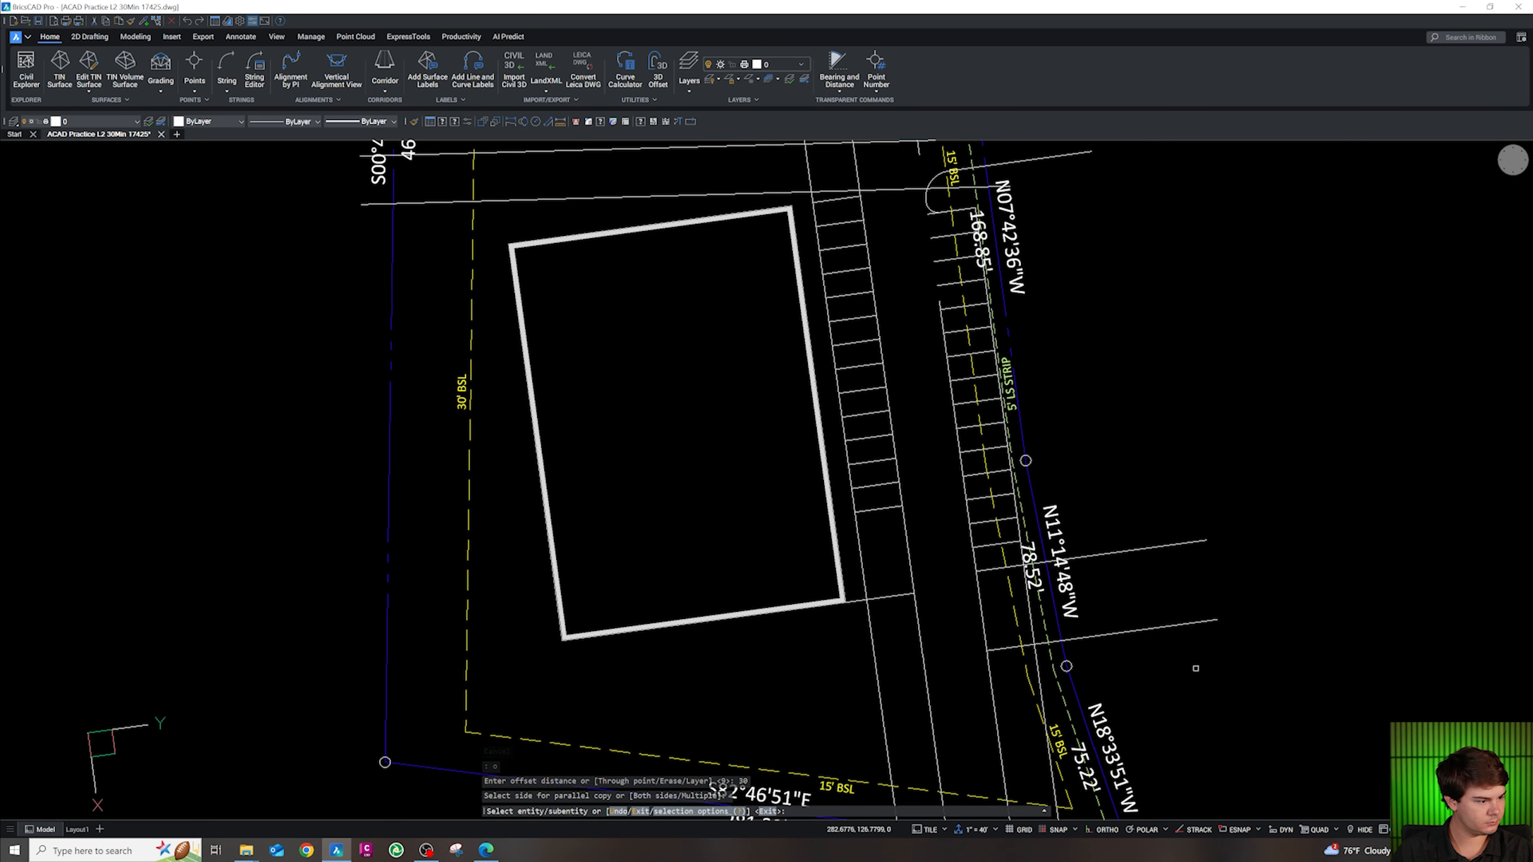
{"action": "key", "text": "Escape"}
{"action": "scroll", "coordinate": [1206, 670], "scroll_direction": "down", "scroll_amount": 3}
{"action": "scroll", "coordinate": [1033, 582], "scroll_direction": "up", "scroll_amount": 5}
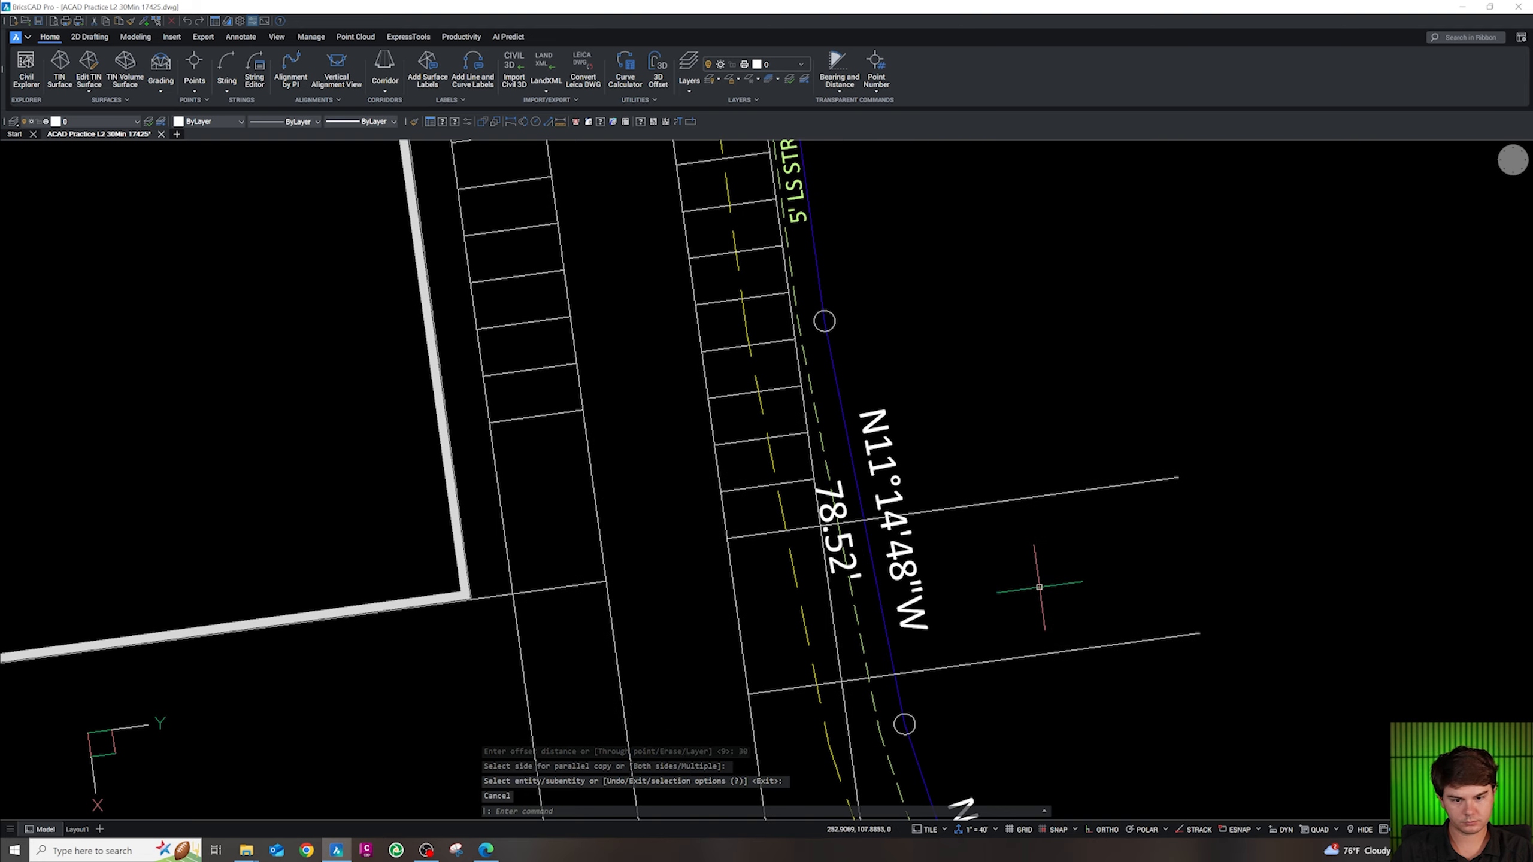
{"action": "key", "text": "Escape"}
{"action": "key", "text": "Escape"}
{"action": "key", "text": "Escape"}
{"action": "scroll", "coordinate": [727, 498], "scroll_direction": "up", "scroll_amount": 2}
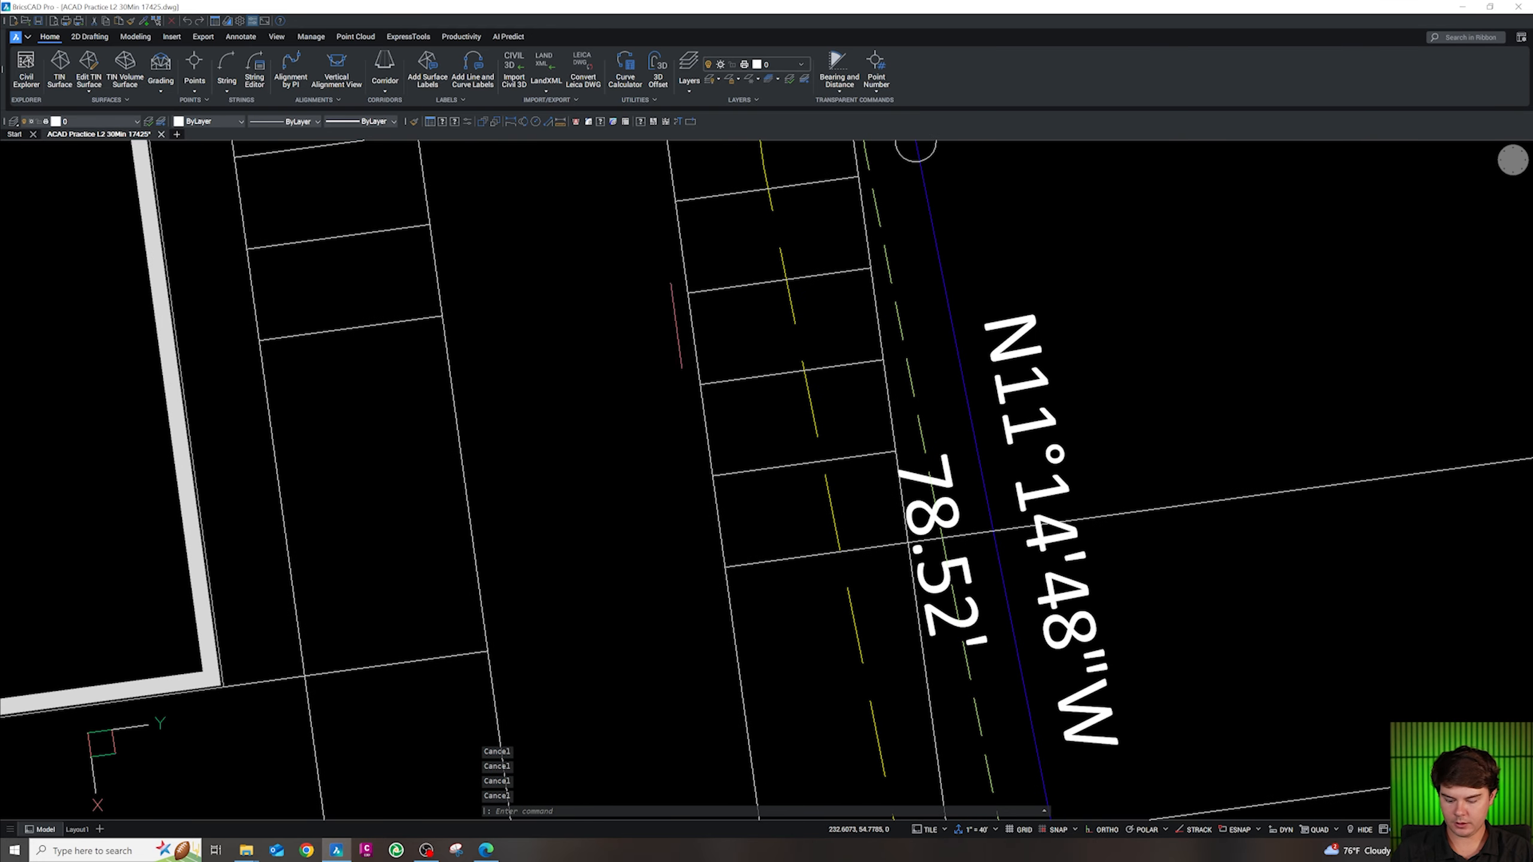
Break the stall row line where the new island end will sit
{"action": "left_click", "coordinate": [695, 120]}
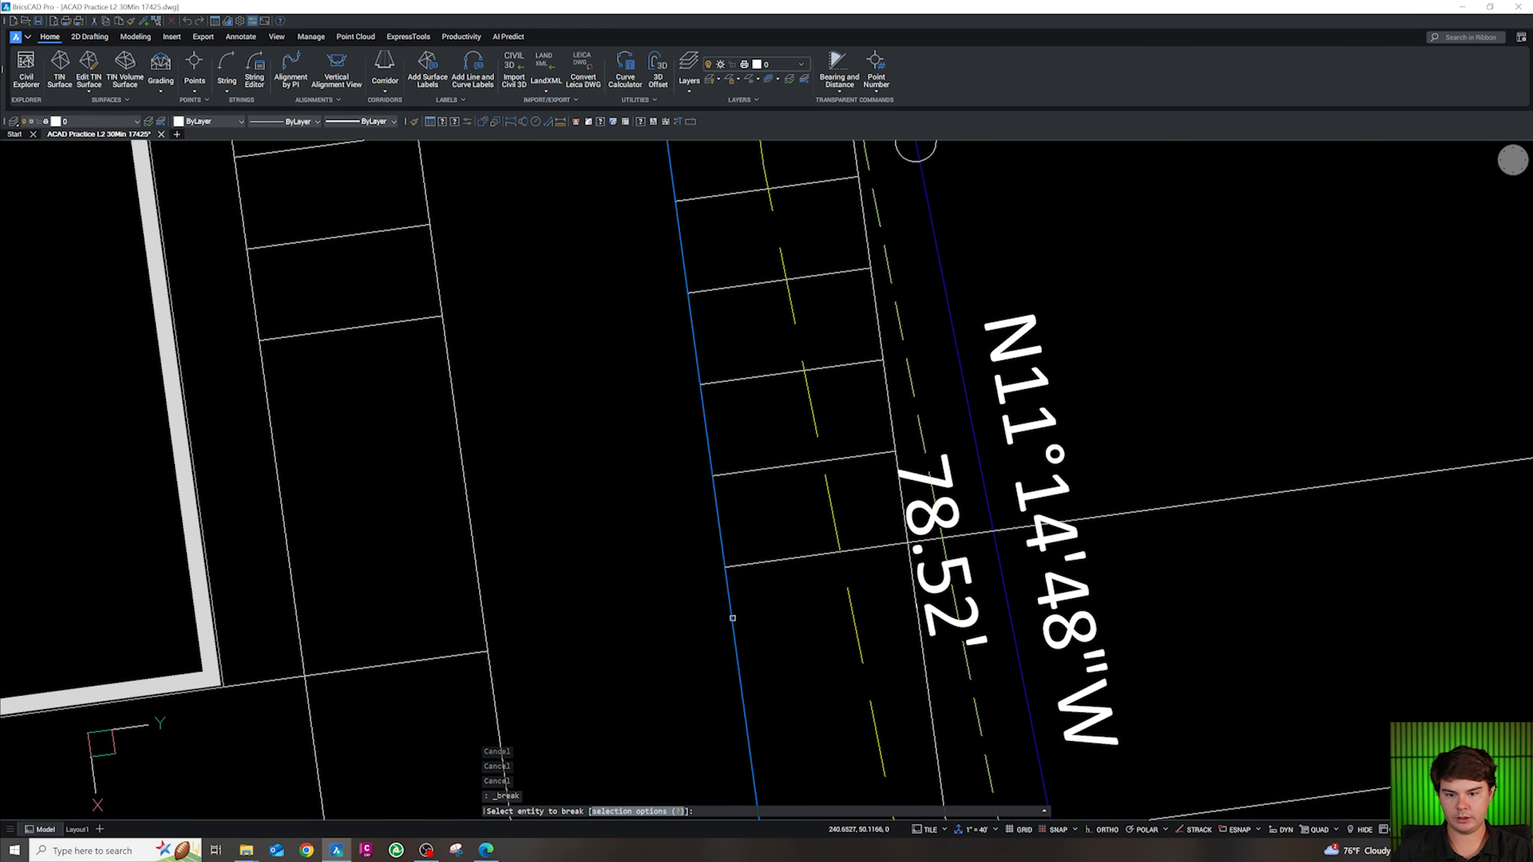
{"action": "left_click", "coordinate": [732, 616]}
{"action": "left_click", "coordinate": [692, 121]}
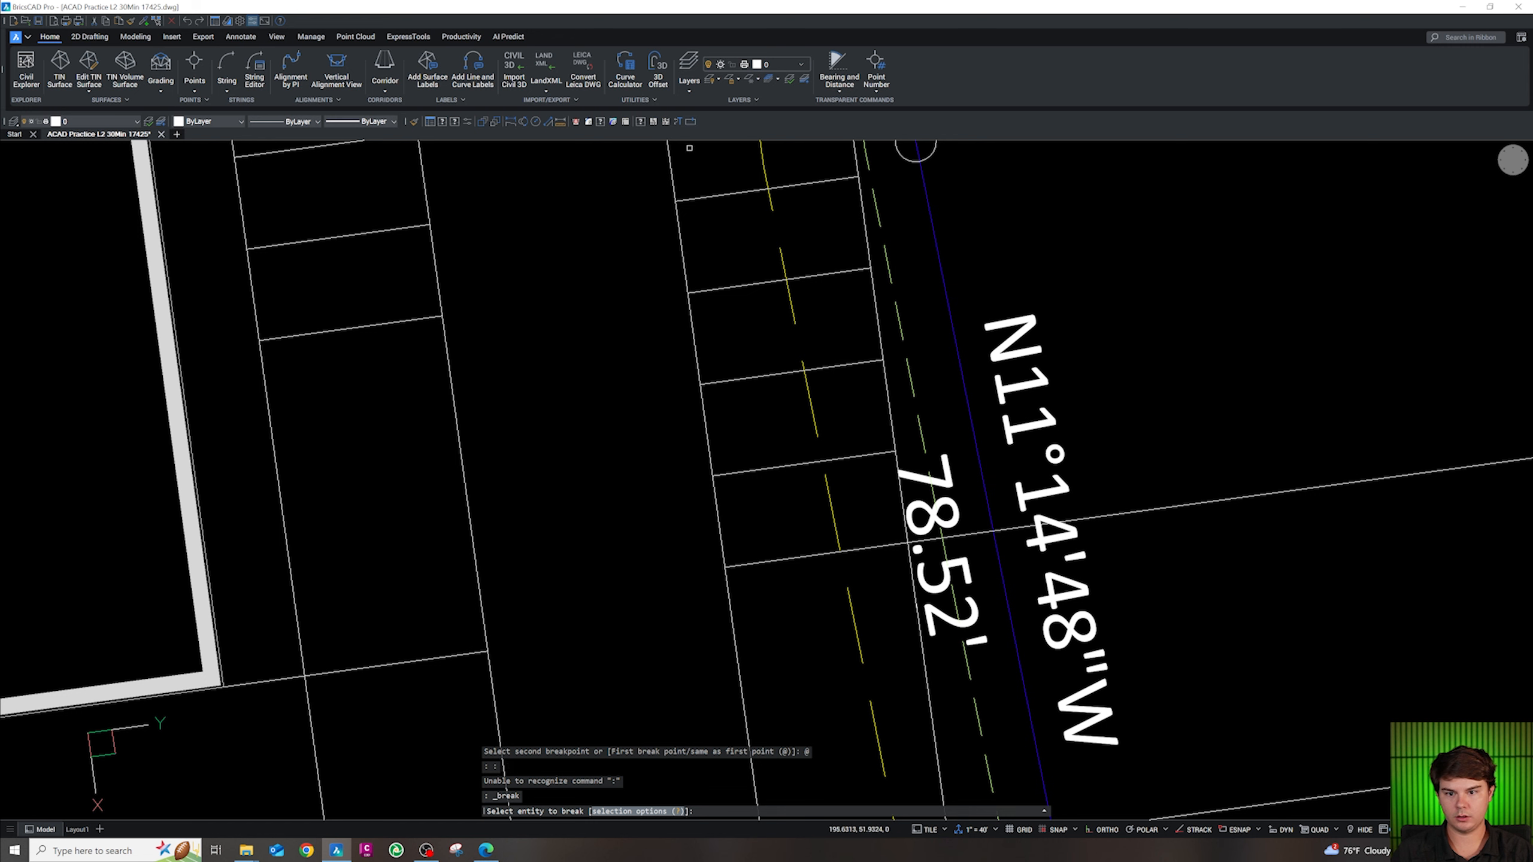
{"action": "left_click", "coordinate": [692, 122]}
{"action": "left_click", "coordinate": [703, 388]}
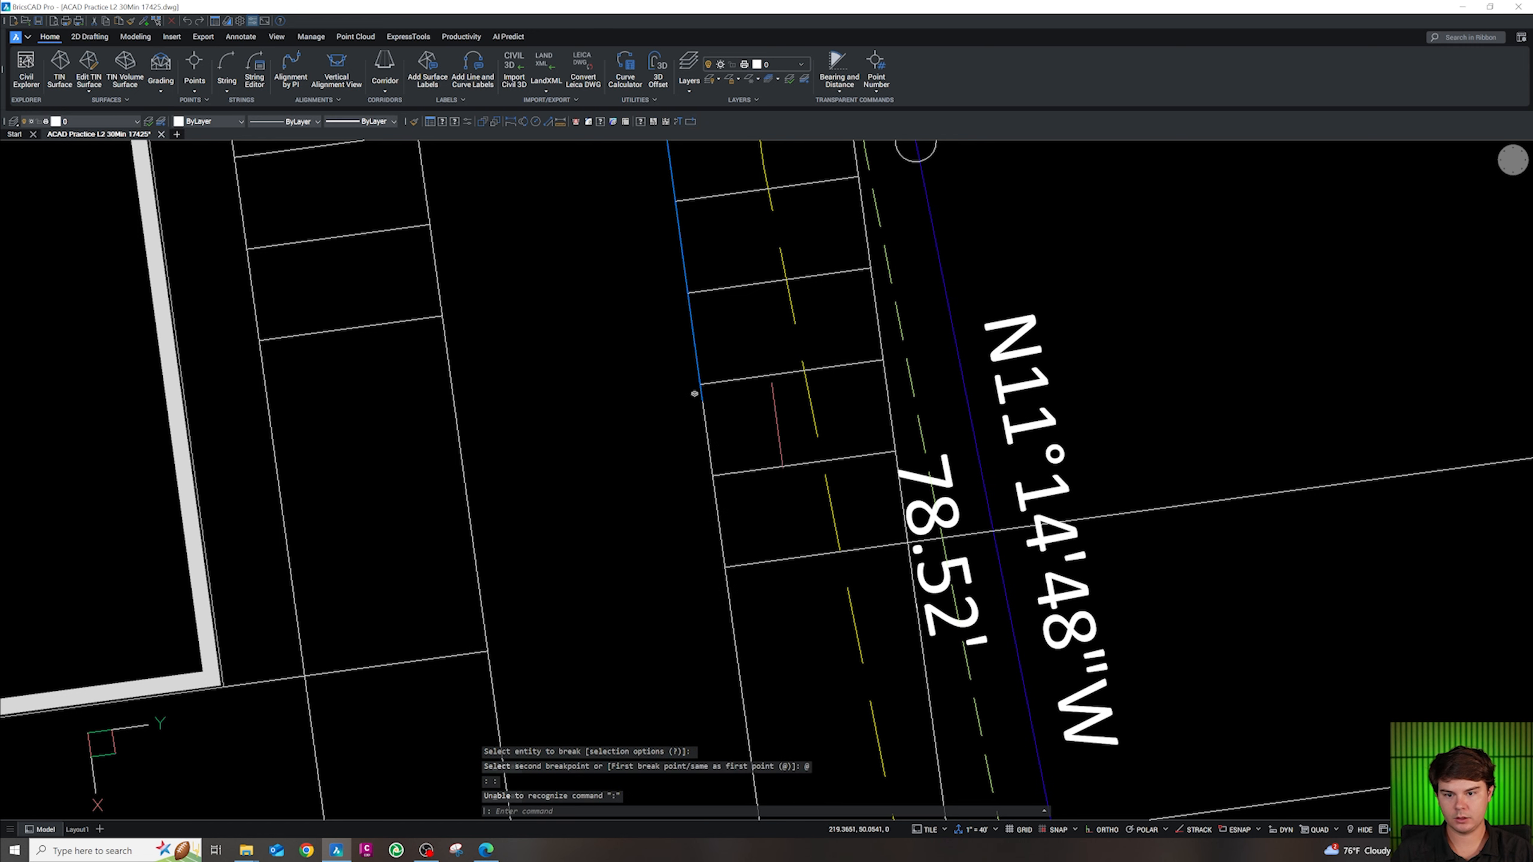
{"action": "scroll", "coordinate": [928, 485], "scroll_direction": "down", "scroll_amount": 4}
{"action": "key", "text": "Escape"}
{"action": "key", "text": "Escape"}
{"action": "key", "text": "Escape"}
{"action": "scroll", "coordinate": [836, 485], "scroll_direction": "up", "scroll_amount": 4}
Fillet both corners of the island end at radius 4.5
{"action": "type", "text": "f"}
{"action": "key", "text": "space"}
{"action": "type", "text": "r"}
{"action": "key", "text": "space"}
{"action": "type", "text": "4.5"}
{"action": "key", "text": "space"}
{"action": "left_click", "coordinate": [839, 581]}
{"action": "left_click", "coordinate": [818, 547]}
{"action": "key", "text": "space"}
{"action": "left_click", "coordinate": [813, 522]}
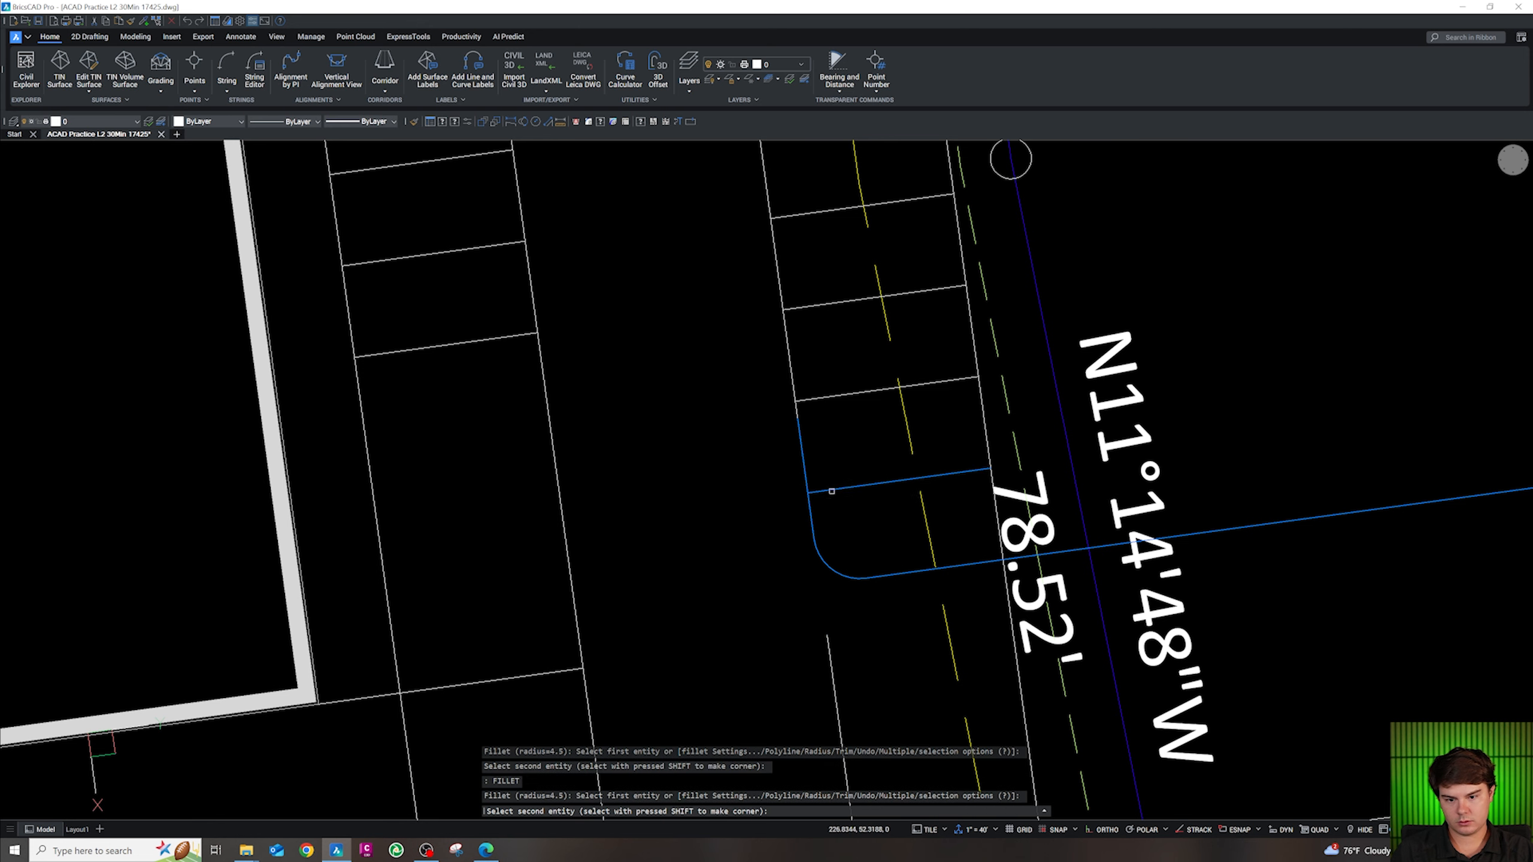
{"action": "left_click", "coordinate": [832, 492]}
{"action": "scroll", "coordinate": [871, 520], "scroll_direction": "down", "scroll_amount": 2}
{"action": "scroll", "coordinate": [908, 483], "scroll_direction": "up", "scroll_amount": 3}
{"action": "key", "text": "Escape"}
{"action": "key", "text": "Escape"}
{"action": "key", "text": "Escape"}
{"action": "key", "text": "Escape"}
Join the rounded island to the outer line with a radius 0 fillet
{"action": "type", "text": "f"}
{"action": "key", "text": "space"}
{"action": "type", "text": "r"}
{"action": "key", "text": "space"}
{"action": "type", "text": "0"}
{"action": "key", "text": "space"}
{"action": "left_click", "coordinate": [934, 527]}
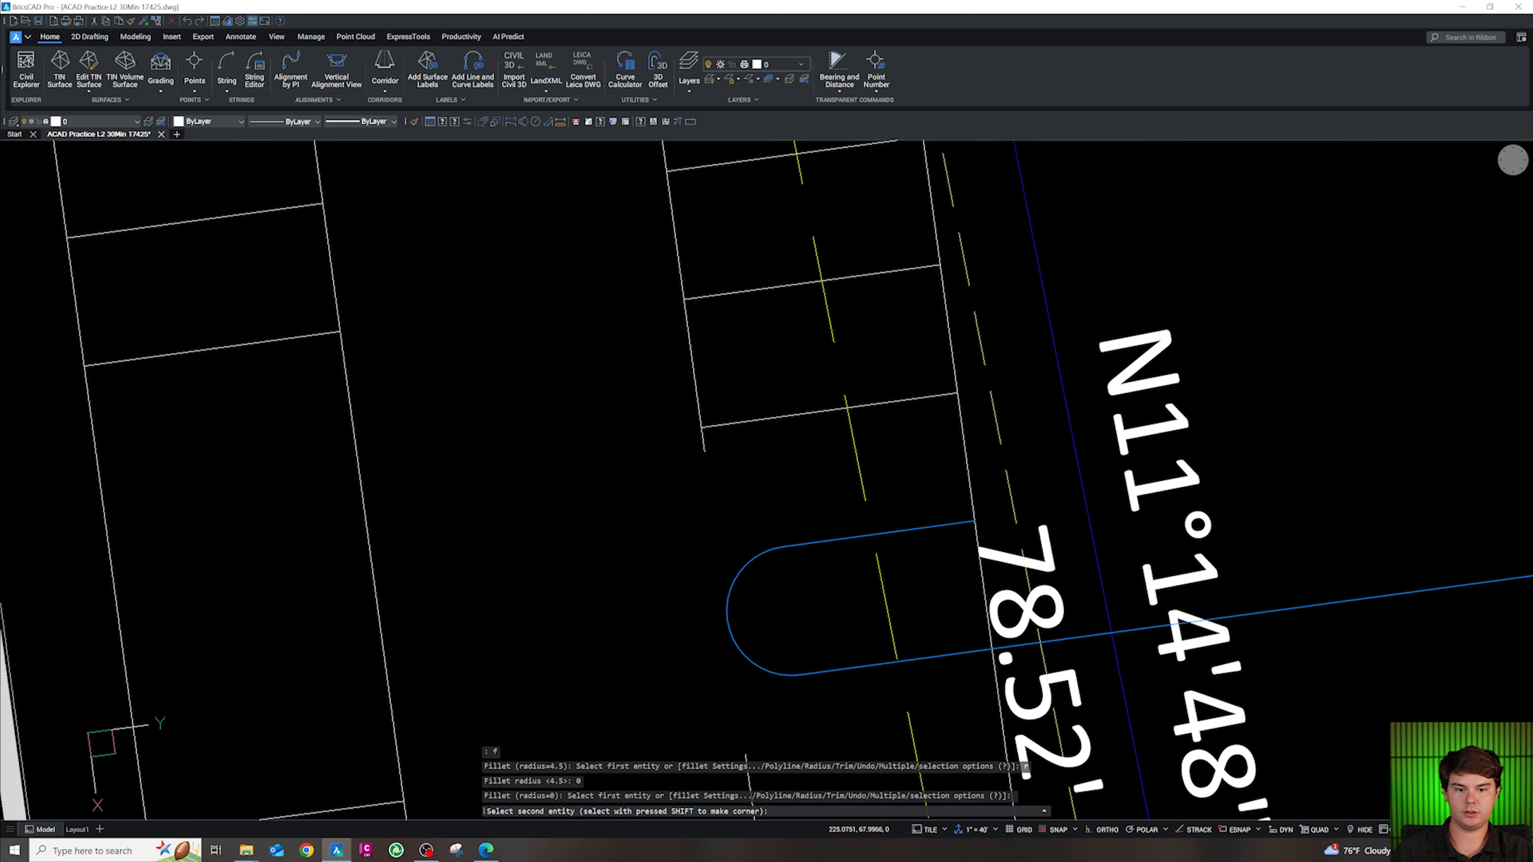
{"action": "left_click", "coordinate": [971, 499]}
{"action": "key", "text": "Escape"}
{"action": "left_click", "coordinate": [960, 520]}
{"action": "scroll", "coordinate": [962, 595], "scroll_direction": "down", "scroll_amount": 6}
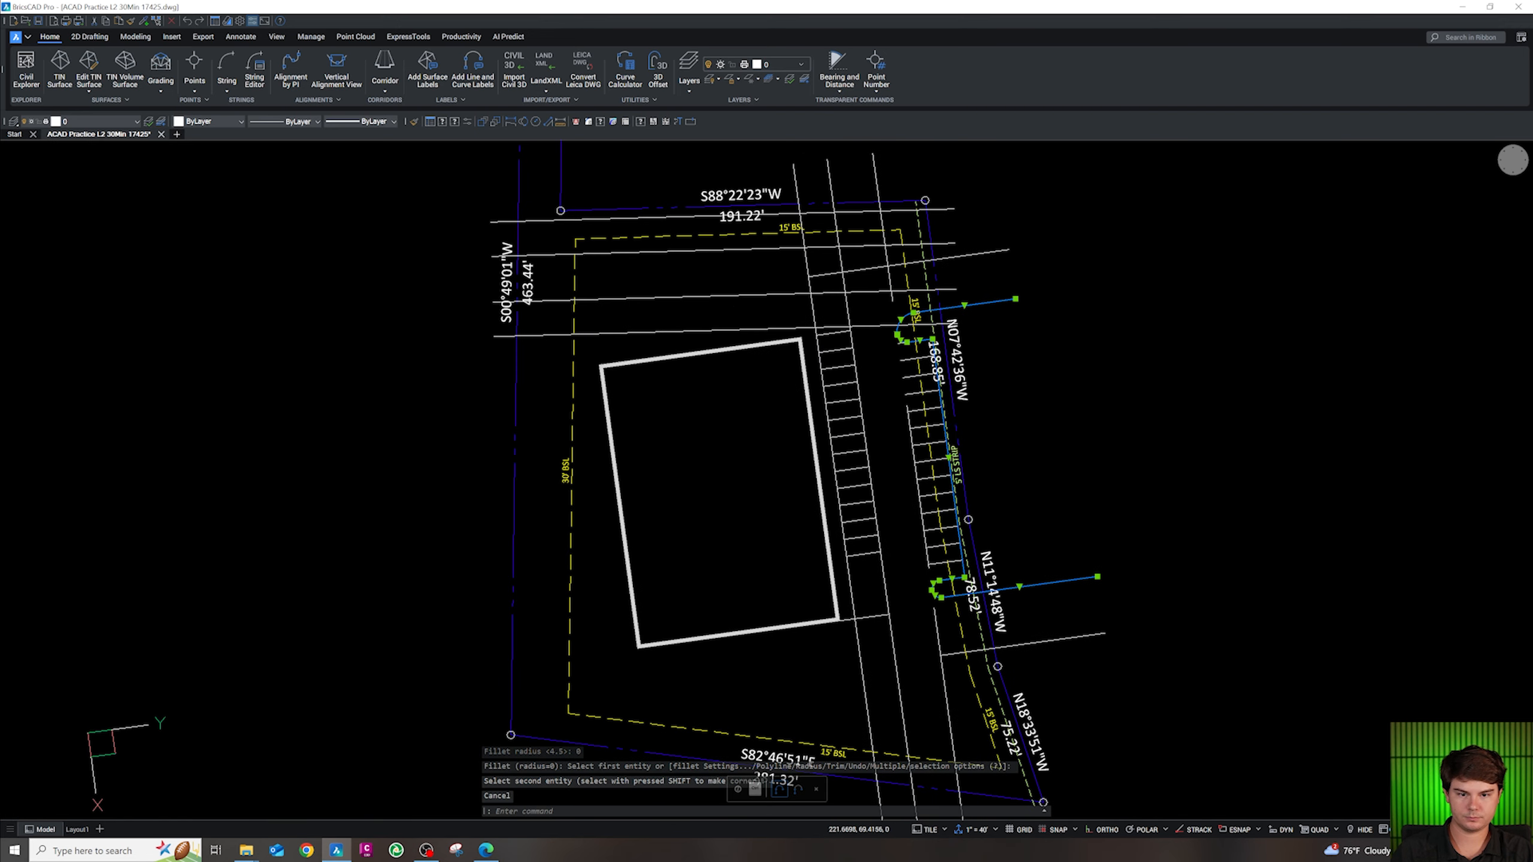
{"action": "scroll", "coordinate": [960, 385], "scroll_direction": "up", "scroll_amount": 2}
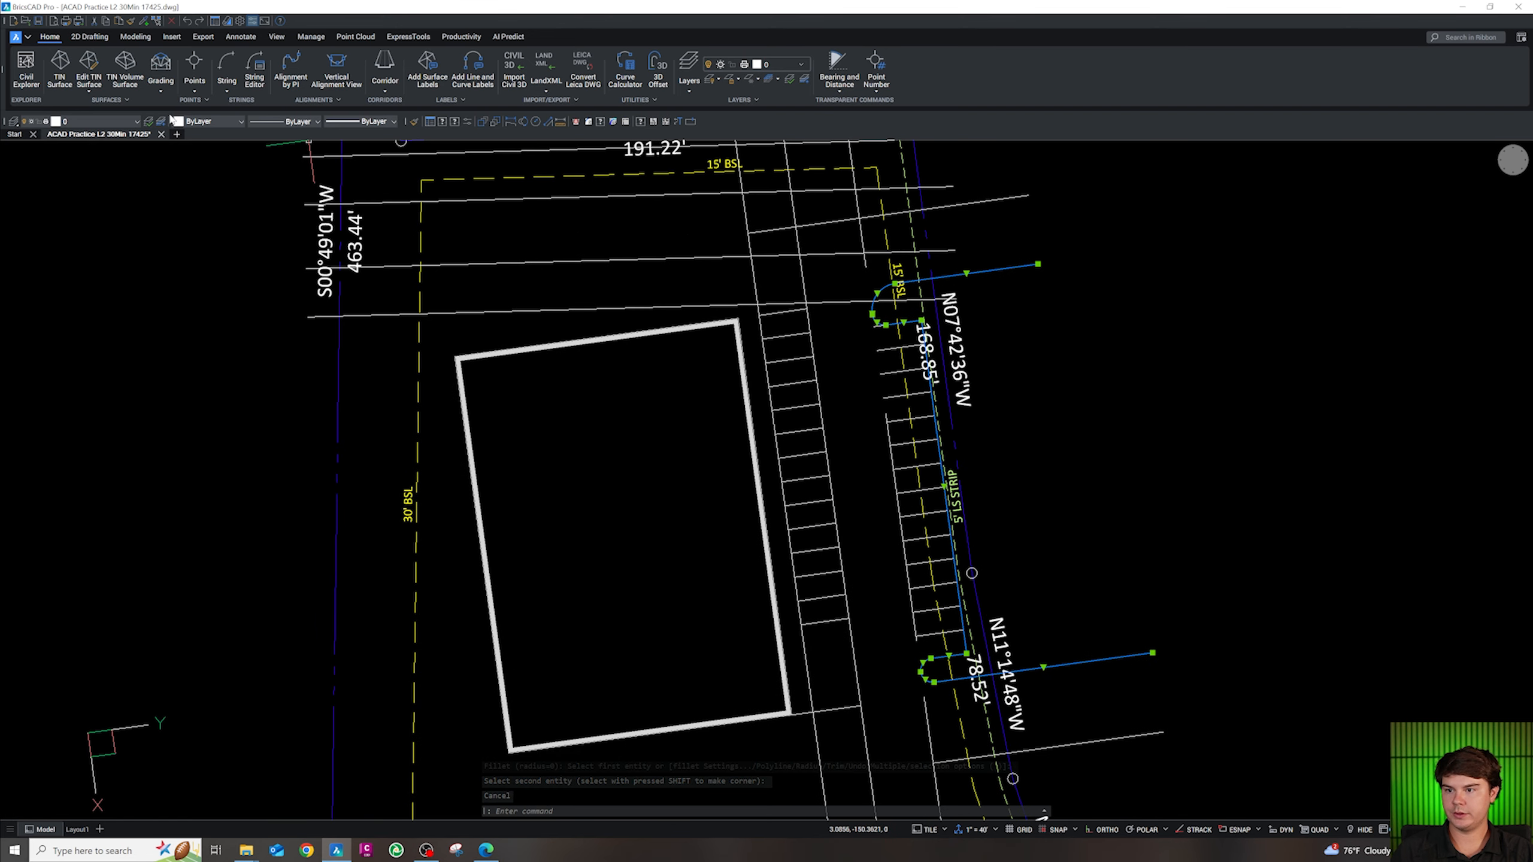
Move the selected island outlines onto layer CA-SITE-CONC
{"action": "left_click", "coordinate": [96, 122]}
{"action": "scroll", "coordinate": [86, 233], "scroll_direction": "down", "scroll_amount": 2}
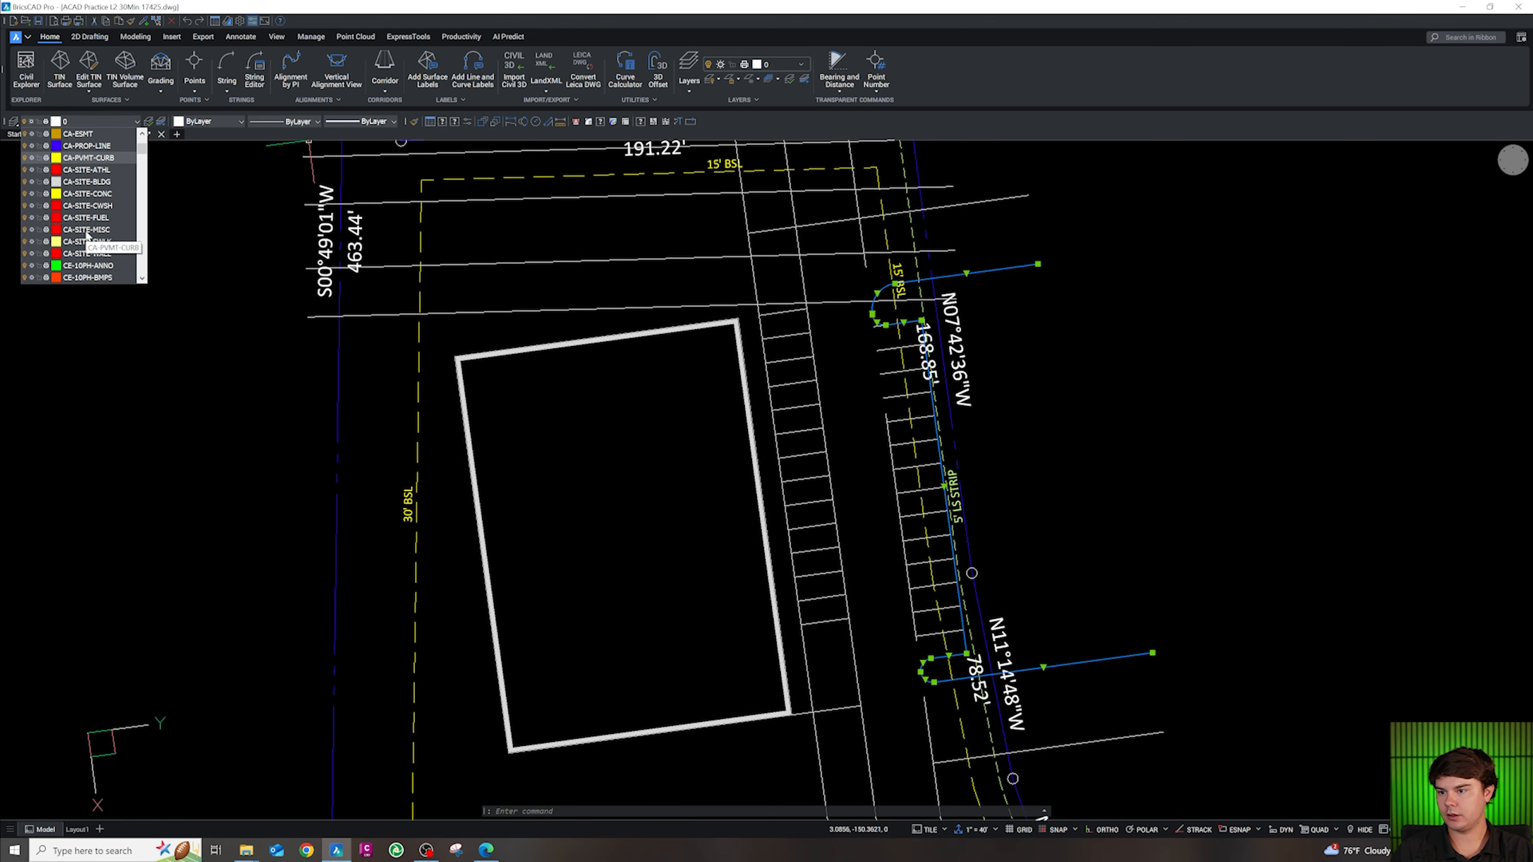
{"action": "left_click", "coordinate": [95, 194]}
{"action": "key", "text": "Escape"}
{"action": "scroll", "coordinate": [921, 515], "scroll_direction": "up", "scroll_amount": 3}
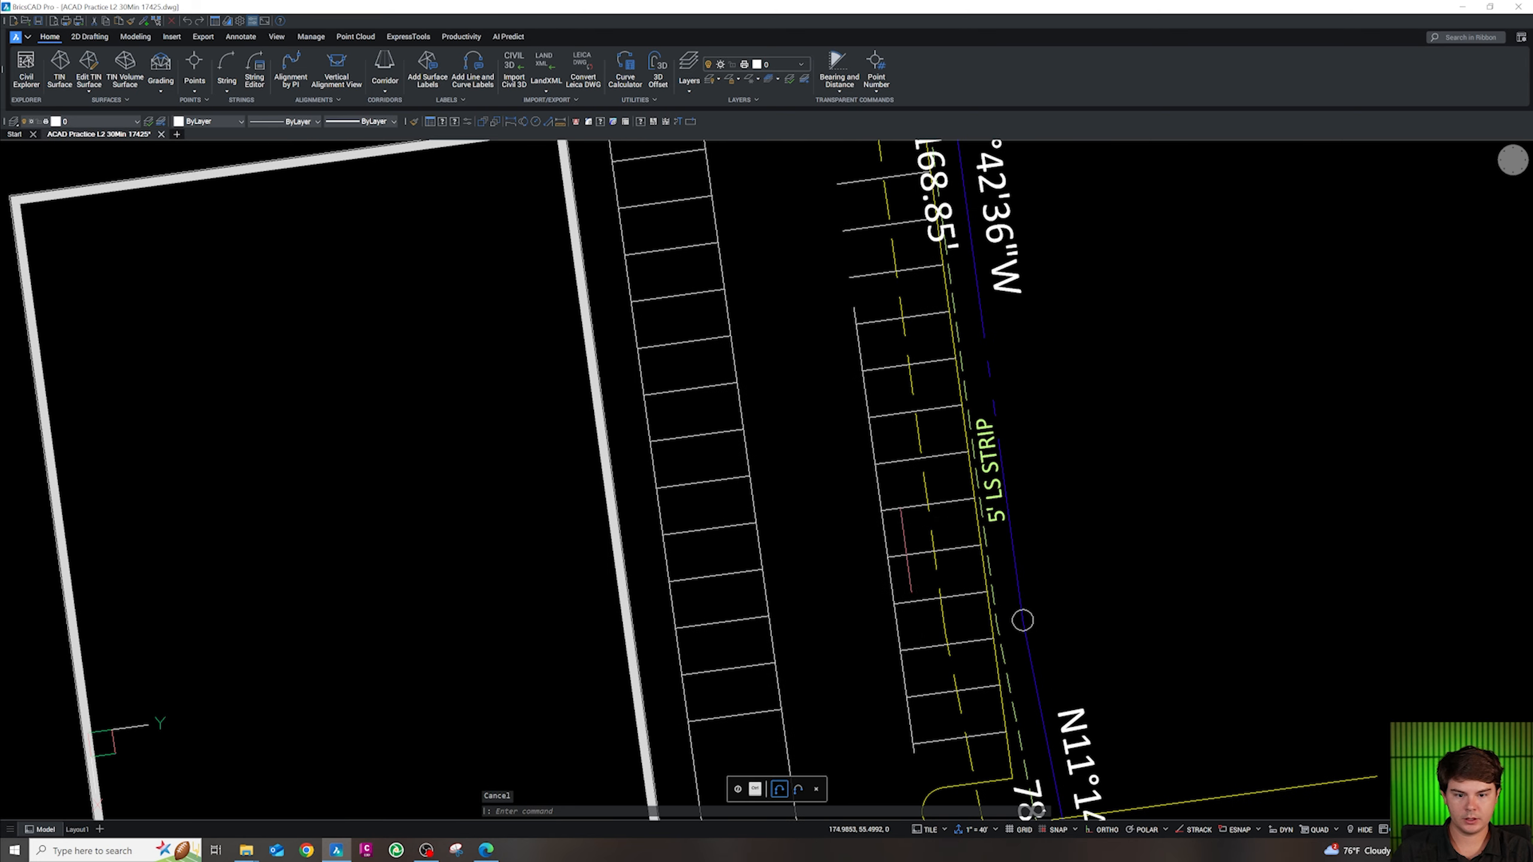
Delete the leftover parking polyline
{"action": "left_click", "coordinate": [919, 715]}
{"action": "left_click", "coordinate": [894, 607]}
{"action": "key", "text": "Escape"}
{"action": "scroll", "coordinate": [894, 607], "scroll_direction": "down", "scroll_amount": 3}
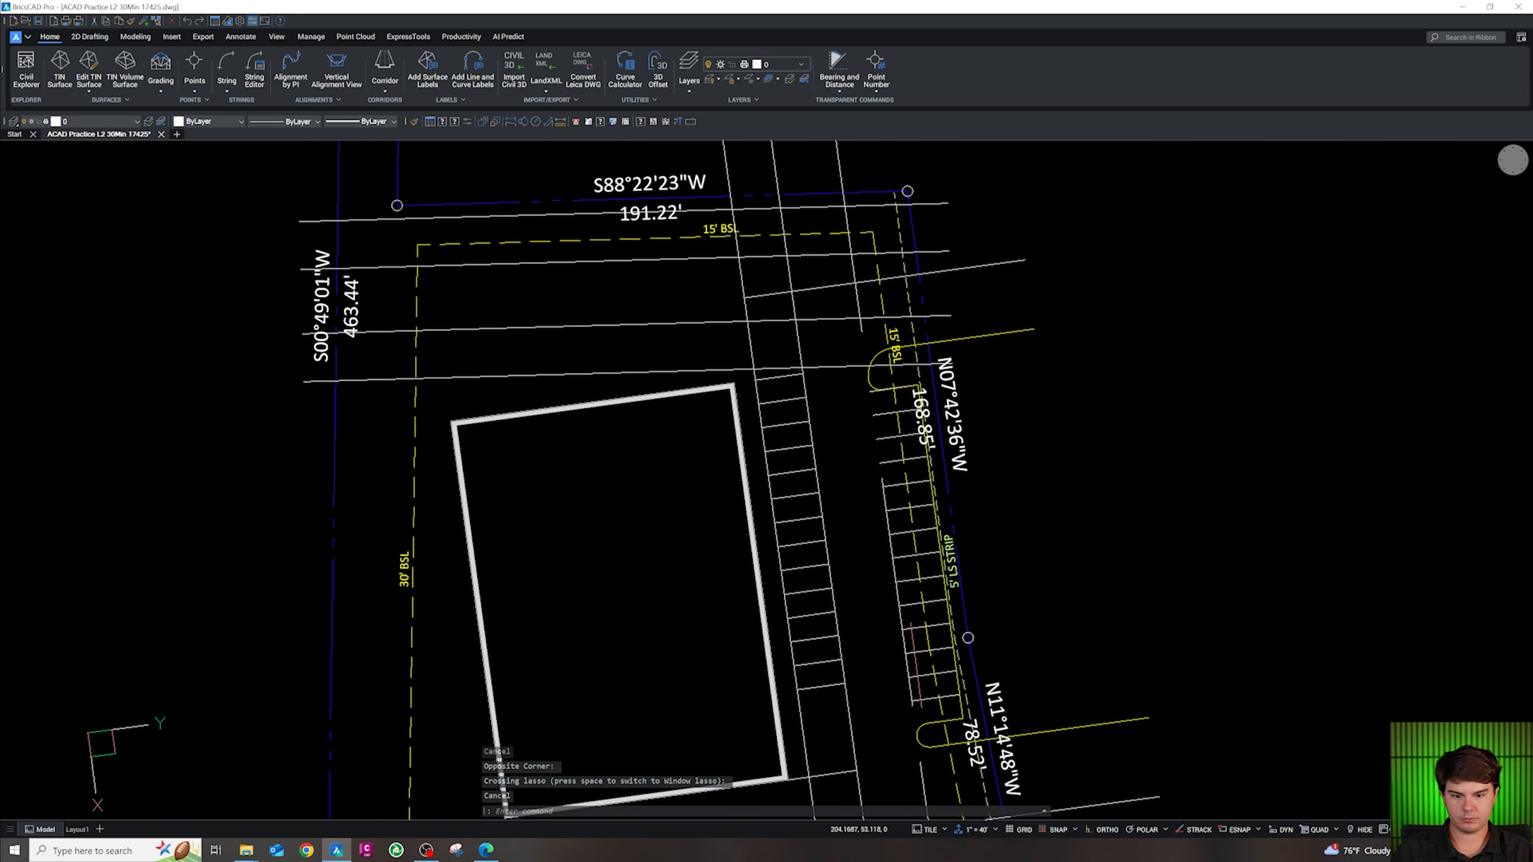
{"action": "left_click", "coordinate": [909, 691]}
{"action": "key", "text": "Delete"}
Put the stripe lines along the east strip on layer CS-SITE-STRP
{"action": "left_click_drag", "start_coordinate": [914, 702], "coordinate": [904, 603]}
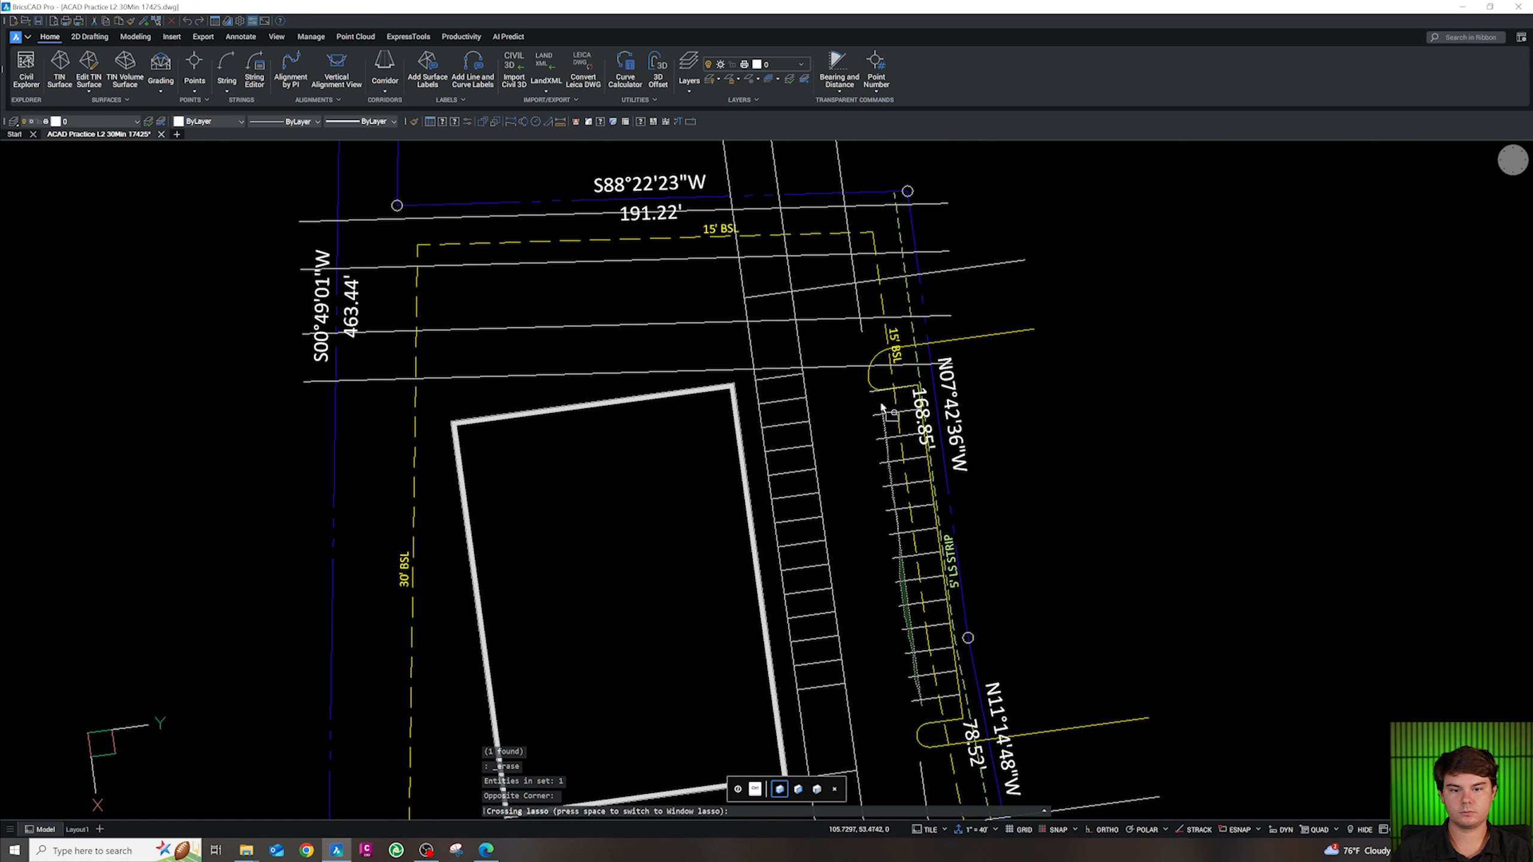
{"action": "left_click_drag", "start_coordinate": [882, 411], "coordinate": [881, 409]}
{"action": "left_click", "coordinate": [87, 122]}
{"action": "scroll", "coordinate": [105, 241], "scroll_direction": "down", "scroll_amount": 3}
{"action": "scroll", "coordinate": [106, 241], "scroll_direction": "down", "scroll_amount": 10}
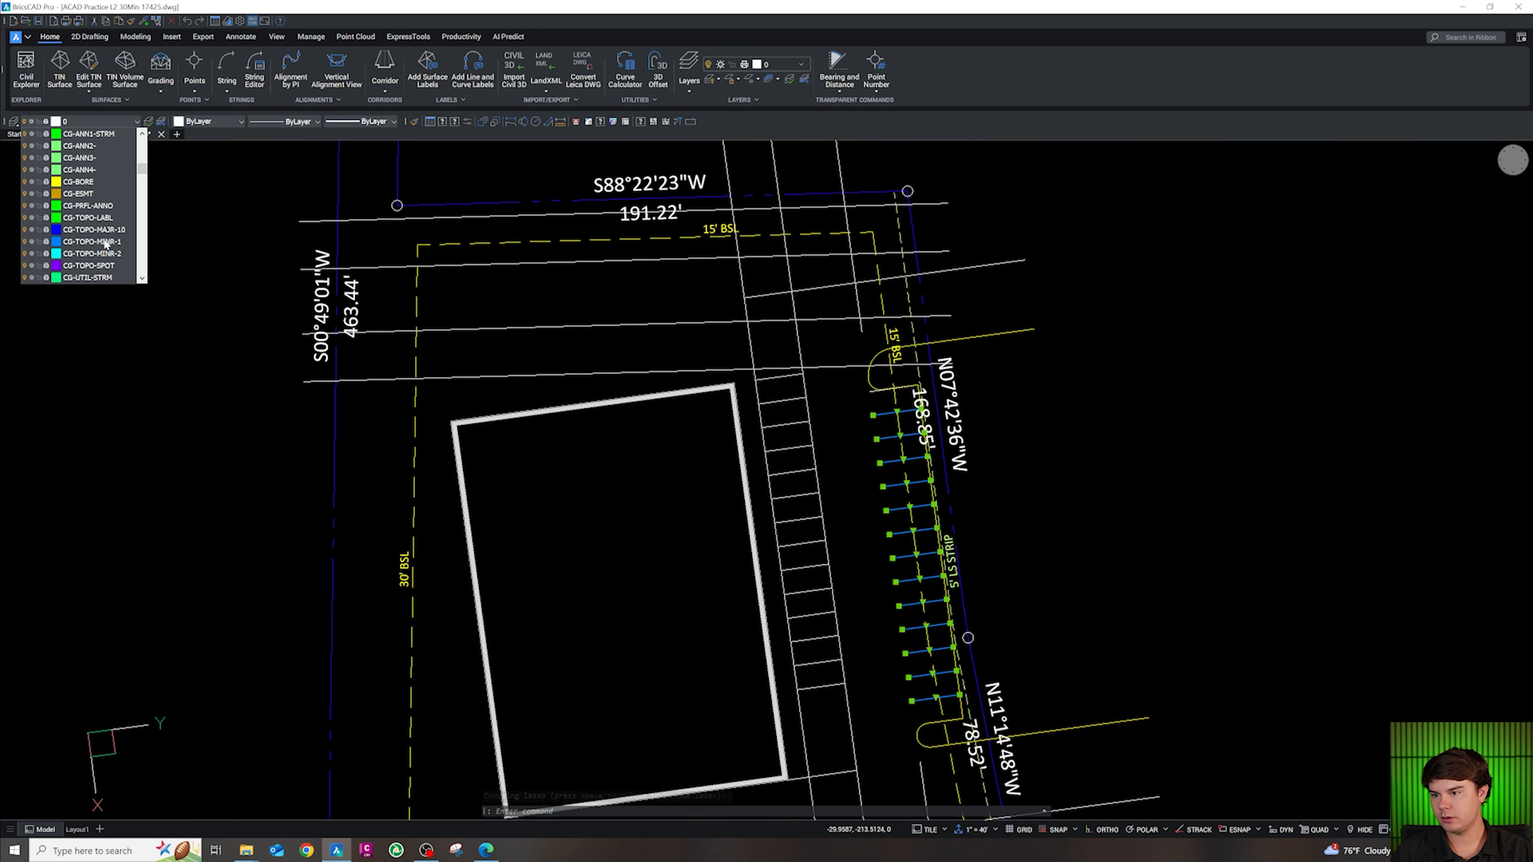
{"action": "scroll", "coordinate": [103, 241], "scroll_direction": "down", "scroll_amount": 2}
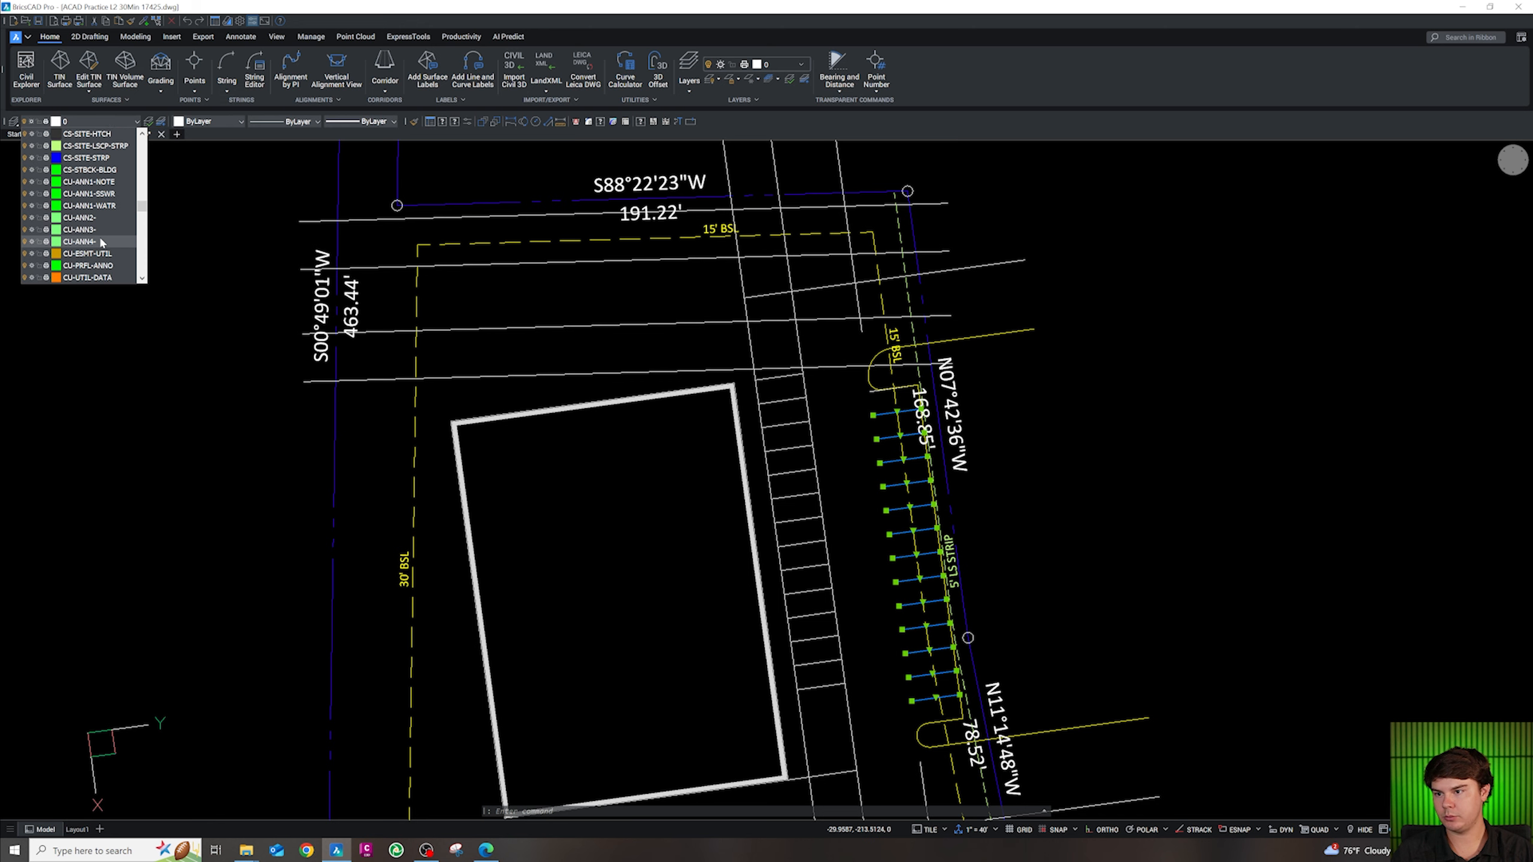
{"action": "left_click", "coordinate": [76, 159]}
{"action": "key", "text": "Escape"}
{"action": "scroll", "coordinate": [900, 459], "scroll_direction": "up", "scroll_amount": 5}
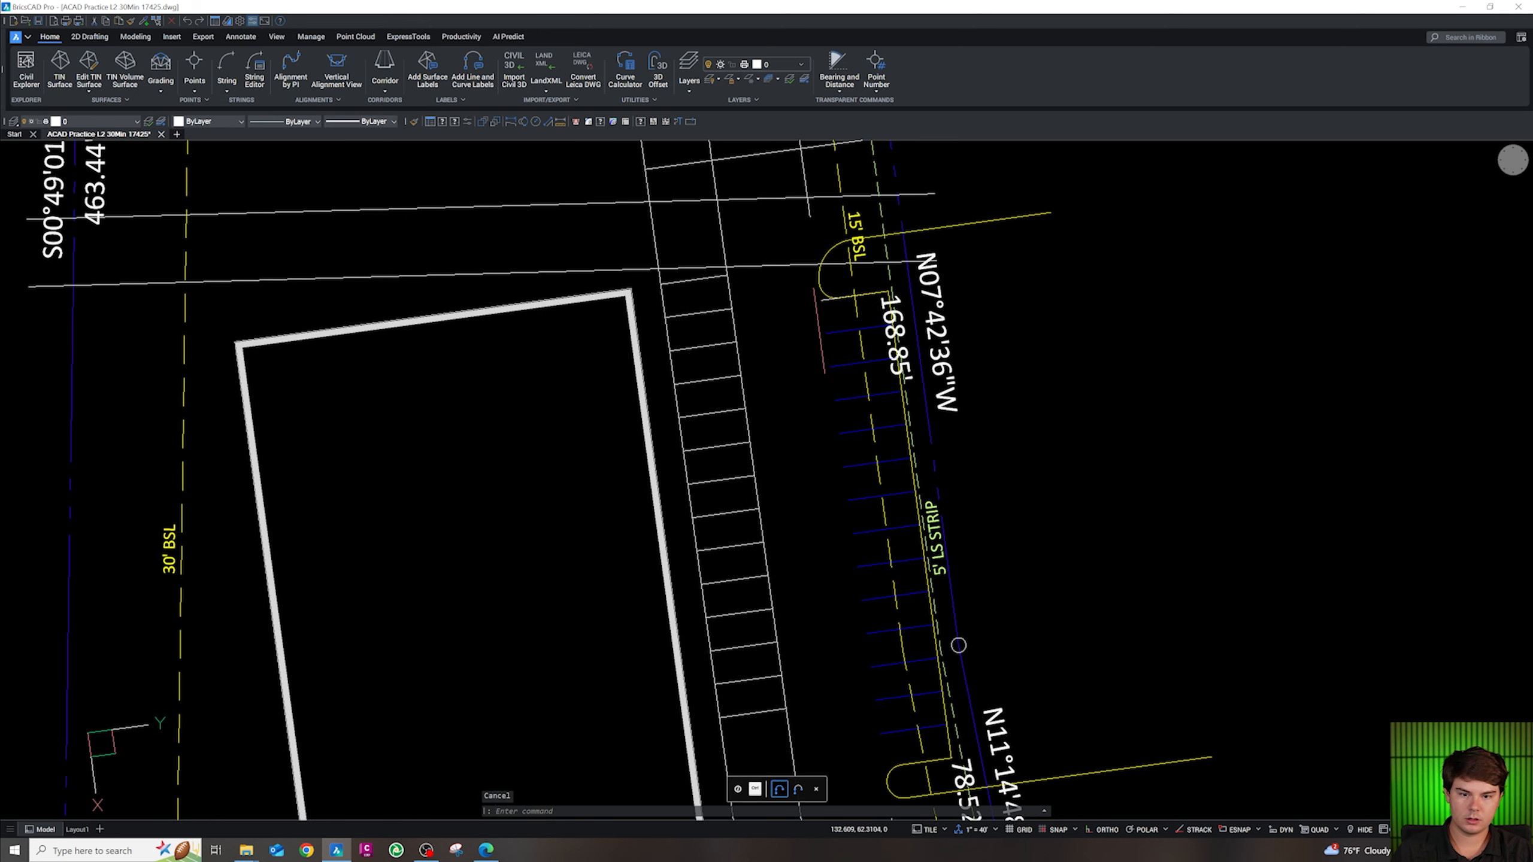
Erase the stray top stripe
{"action": "key", "text": "Delete"}
{"action": "scroll", "coordinate": [881, 363], "scroll_direction": "down", "scroll_amount": 4}
{"action": "scroll", "coordinate": [901, 441], "scroll_direction": "up", "scroll_amount": 2}
{"action": "key", "text": "Escape"}
{"action": "scroll", "coordinate": [953, 562], "scroll_direction": "down", "scroll_amount": 1}
{"action": "scroll", "coordinate": [956, 562], "scroll_direction": "down", "scroll_amount": 2}
{"action": "scroll", "coordinate": [923, 423], "scroll_direction": "up", "scroll_amount": 5}
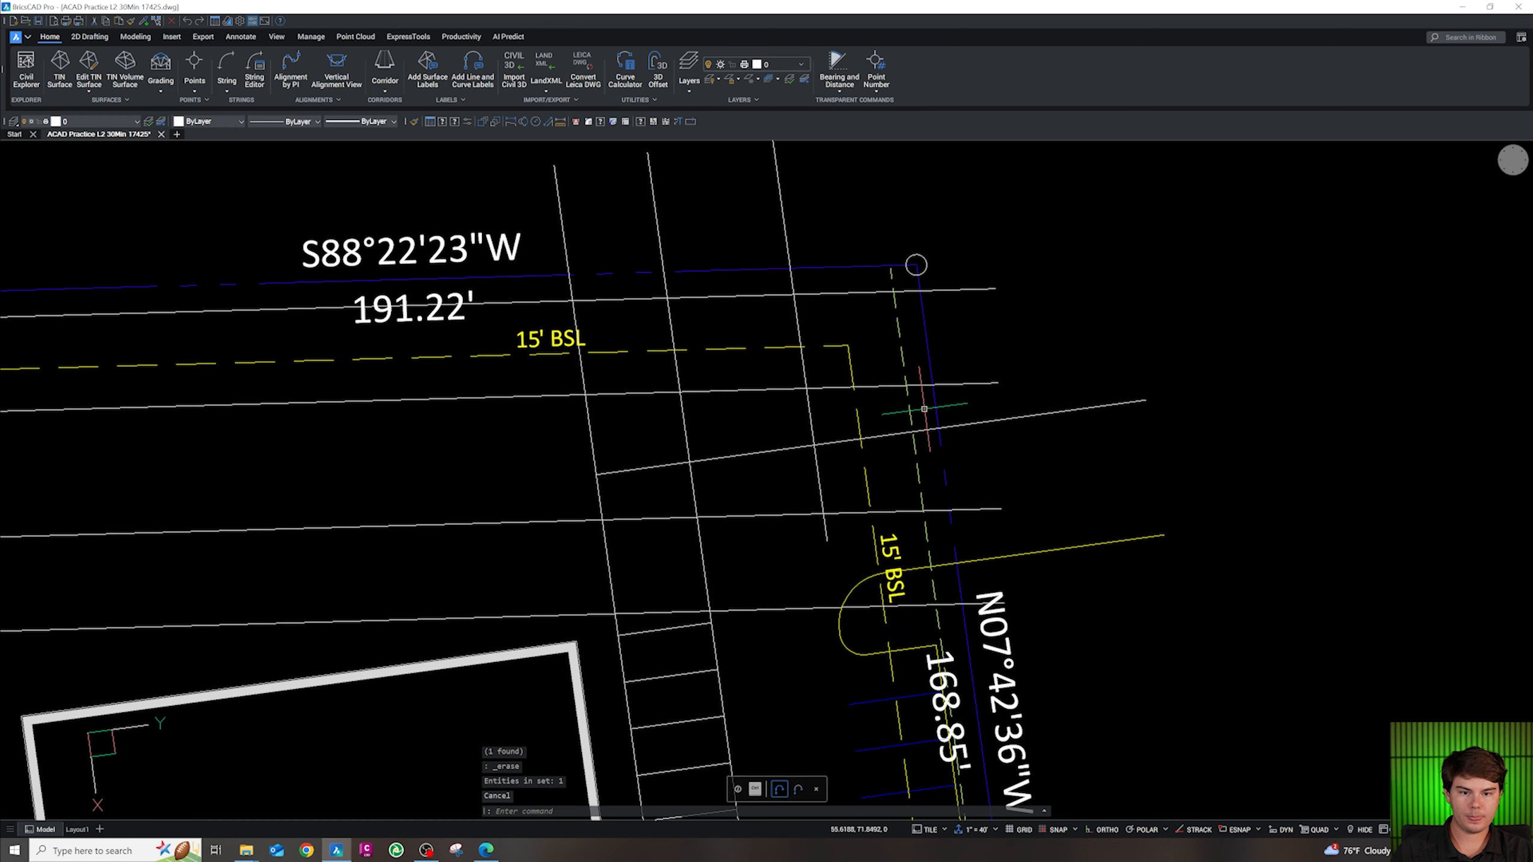
{"action": "scroll", "coordinate": [915, 425], "scroll_direction": "down", "scroll_amount": 3}
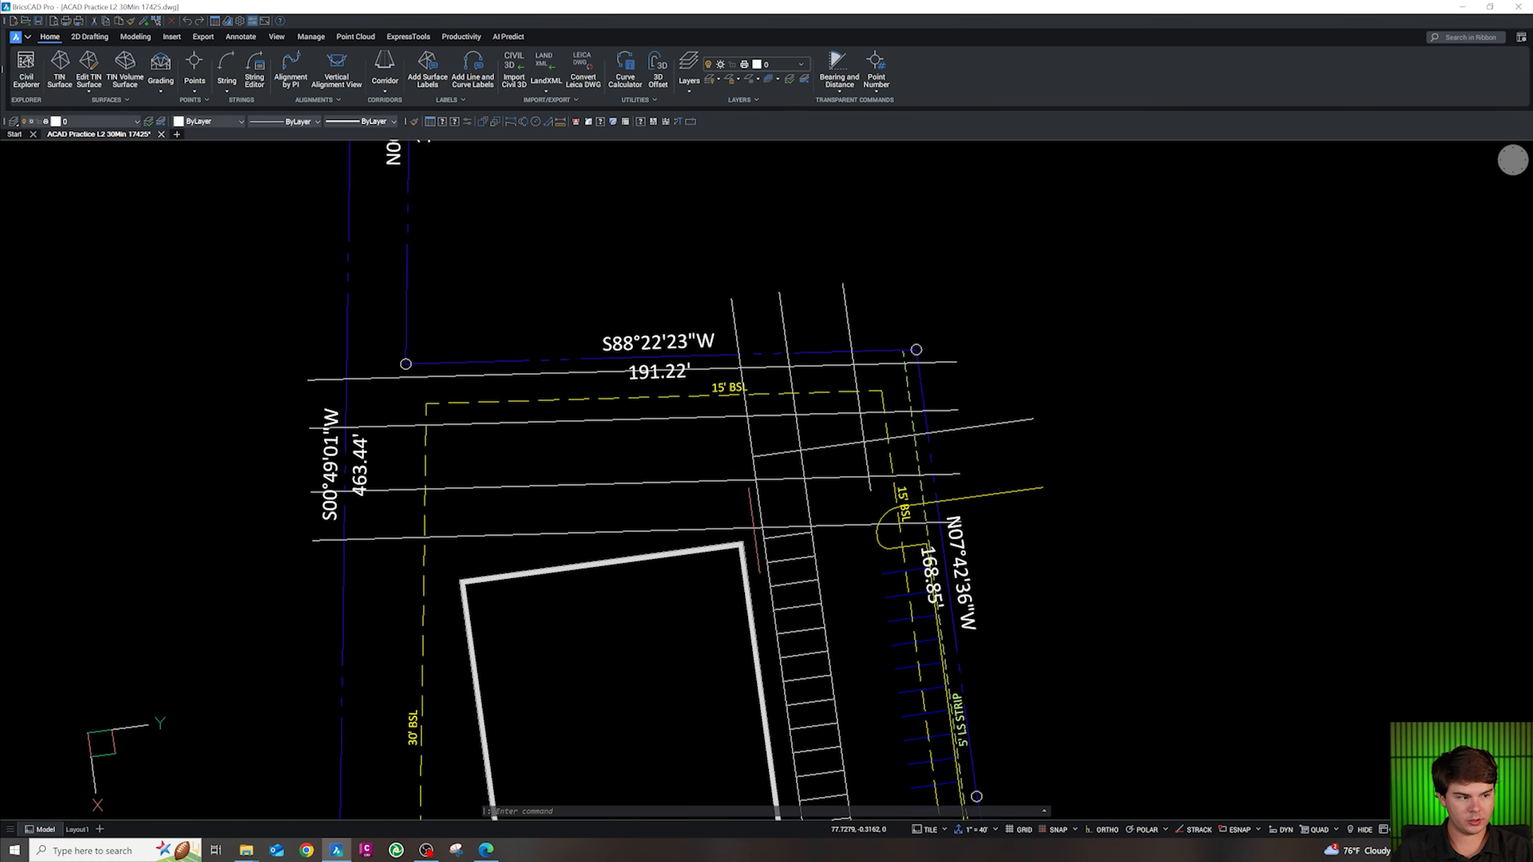
{"action": "scroll", "coordinate": [747, 515], "scroll_direction": "up", "scroll_amount": 2}
{"action": "scroll", "coordinate": [761, 471], "scroll_direction": "down", "scroll_amount": 3}
{"action": "scroll", "coordinate": [766, 447], "scroll_direction": "up", "scroll_amount": 3}
{"action": "scroll", "coordinate": [776, 416], "scroll_direction": "down", "scroll_amount": 3}
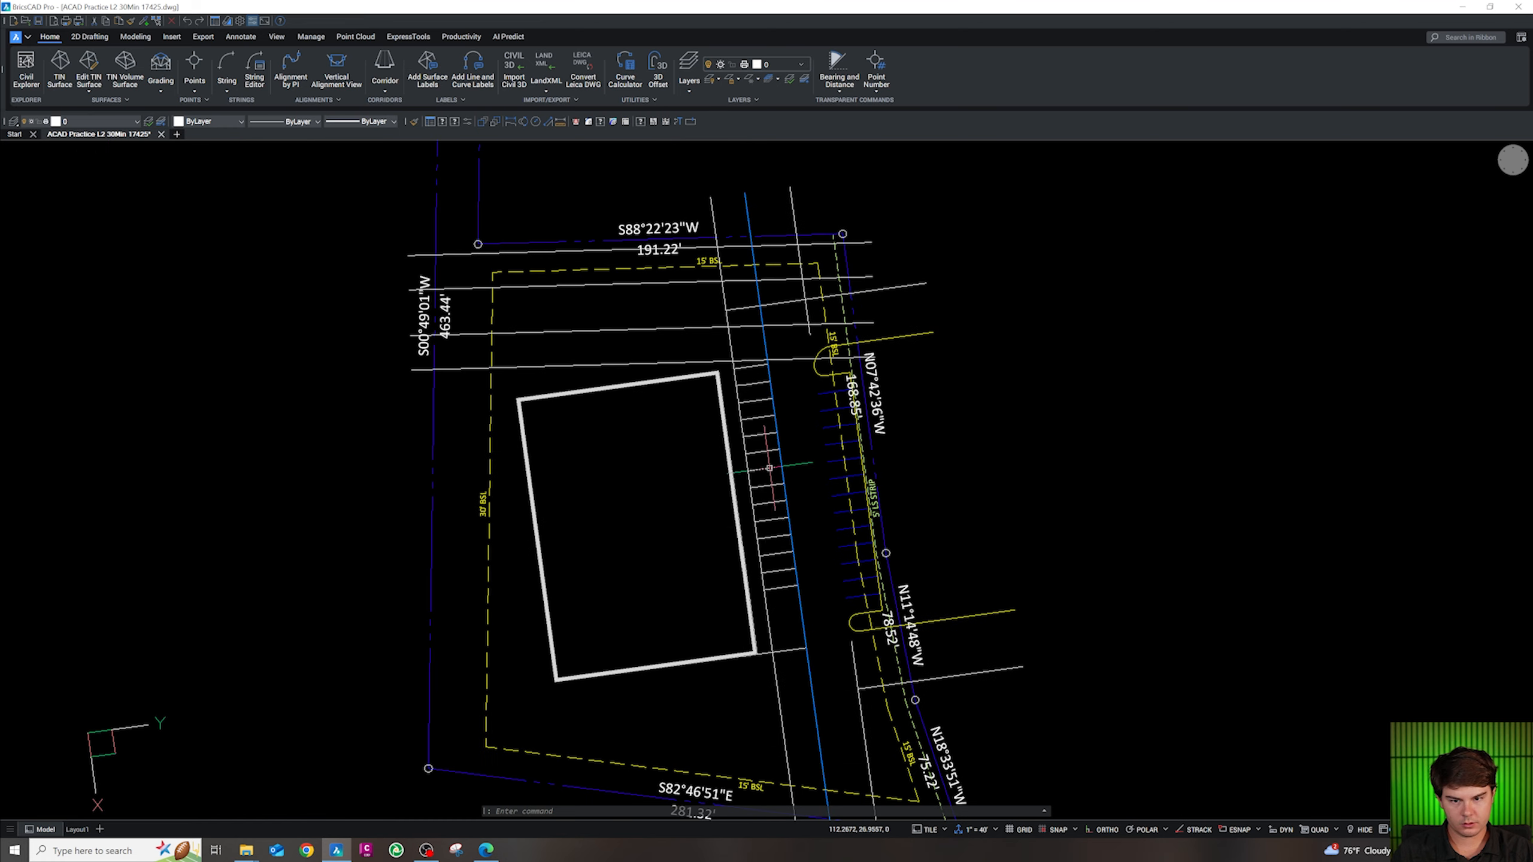
{"action": "scroll", "coordinate": [765, 550], "scroll_direction": "up", "scroll_amount": 2}
{"action": "key", "text": "Escape"}
{"action": "key", "text": "Escape"}
{"action": "key", "text": "Escape"}
{"action": "left_click", "coordinate": [787, 624]}
{"action": "key", "text": "Escape"}
{"action": "left_click_drag", "start_coordinate": [788, 612], "coordinate": [718, 260]}
{"action": "type", "text": "m"}
{"action": "key", "text": "Return"}
{"action": "left_click", "coordinate": [813, 412]}
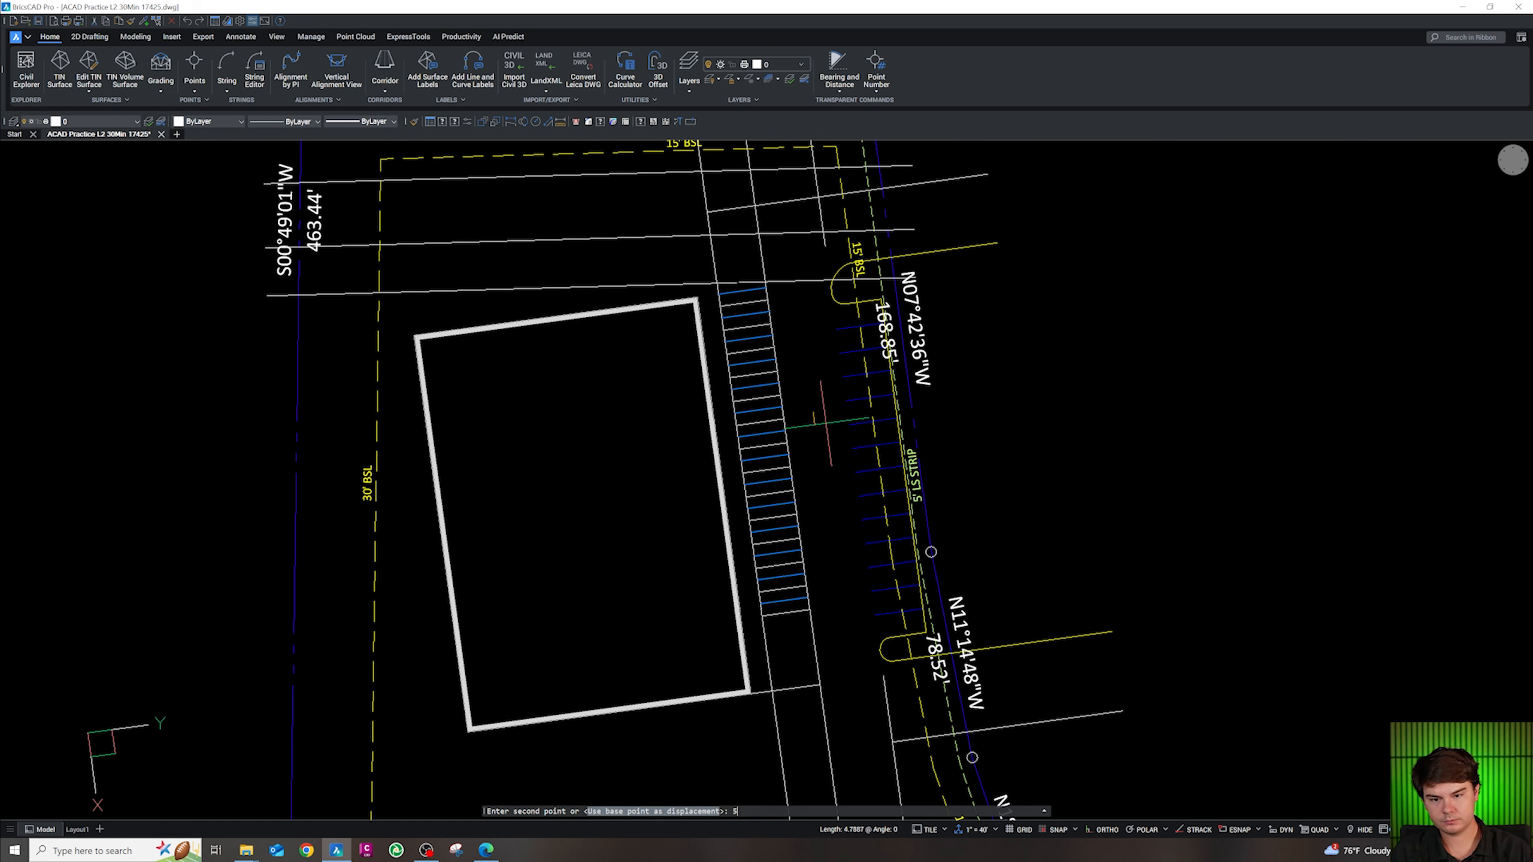
{"action": "key", "text": "Escape"}
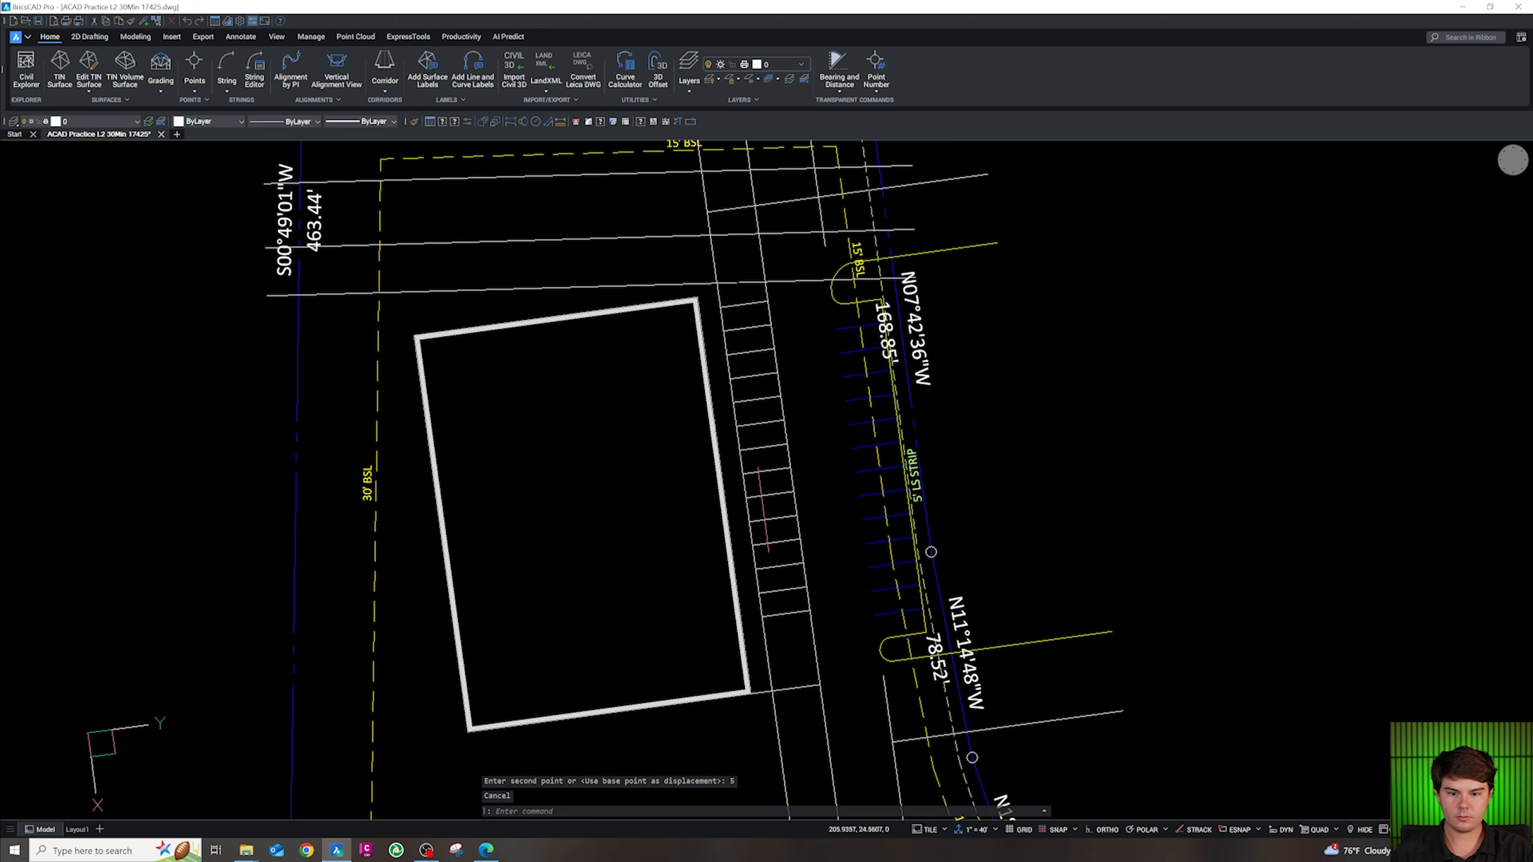
{"action": "scroll", "coordinate": [751, 263], "scroll_direction": "up", "scroll_amount": 3}
{"action": "scroll", "coordinate": [828, 568], "scroll_direction": "down", "scroll_amount": 2}
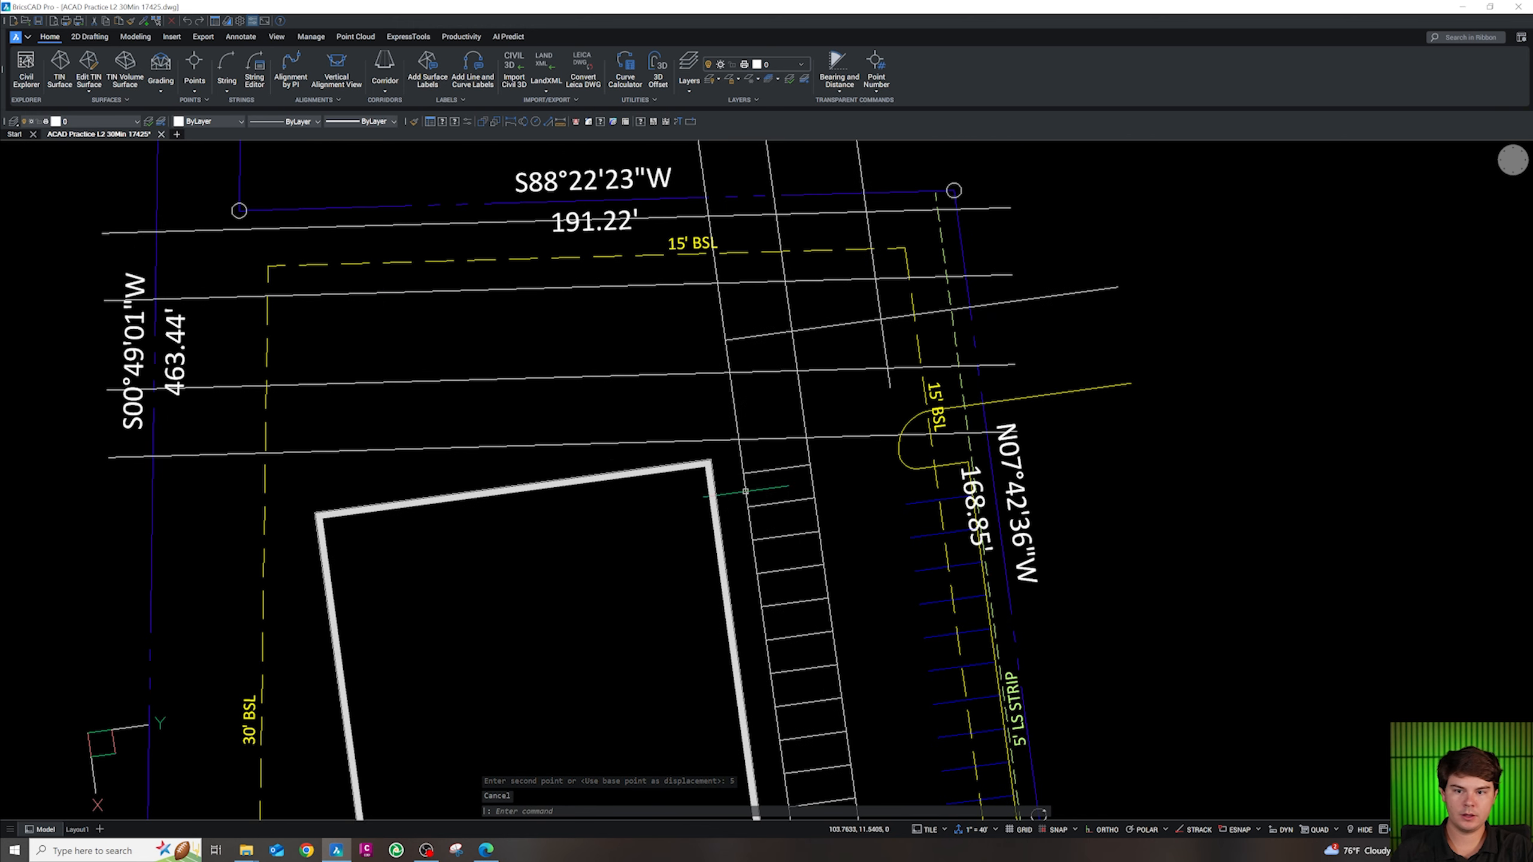
{"action": "scroll", "coordinate": [708, 474], "scroll_direction": "up", "scroll_amount": 2}
{"action": "left_click", "coordinate": [707, 471]}
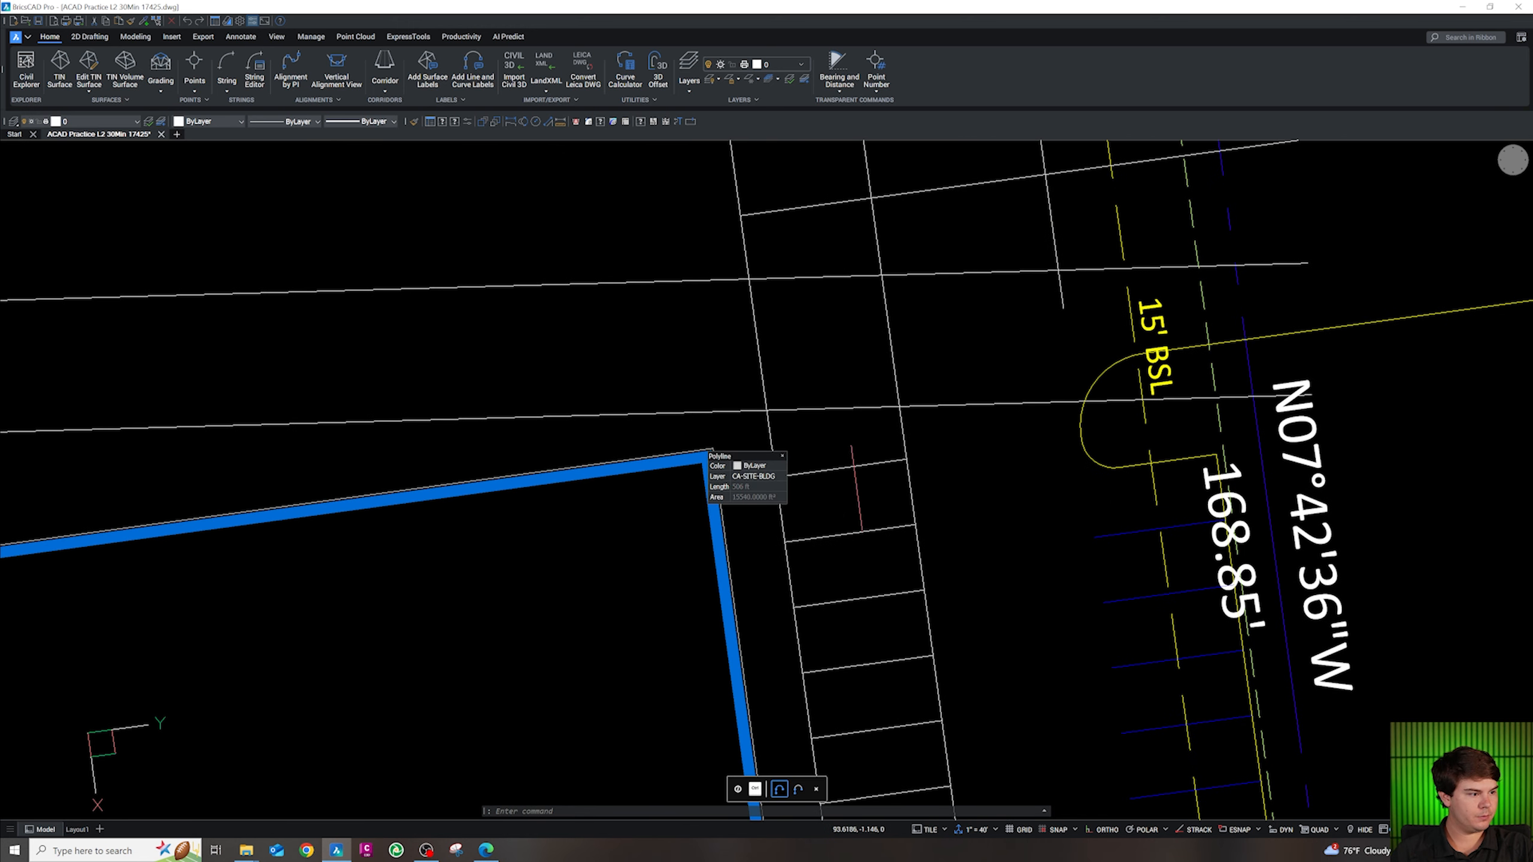
{"action": "key", "text": "Escape"}
{"action": "scroll", "coordinate": [938, 494], "scroll_direction": "down", "scroll_amount": 1}
{"action": "scroll", "coordinate": [867, 568], "scroll_direction": "down", "scroll_amount": 1}
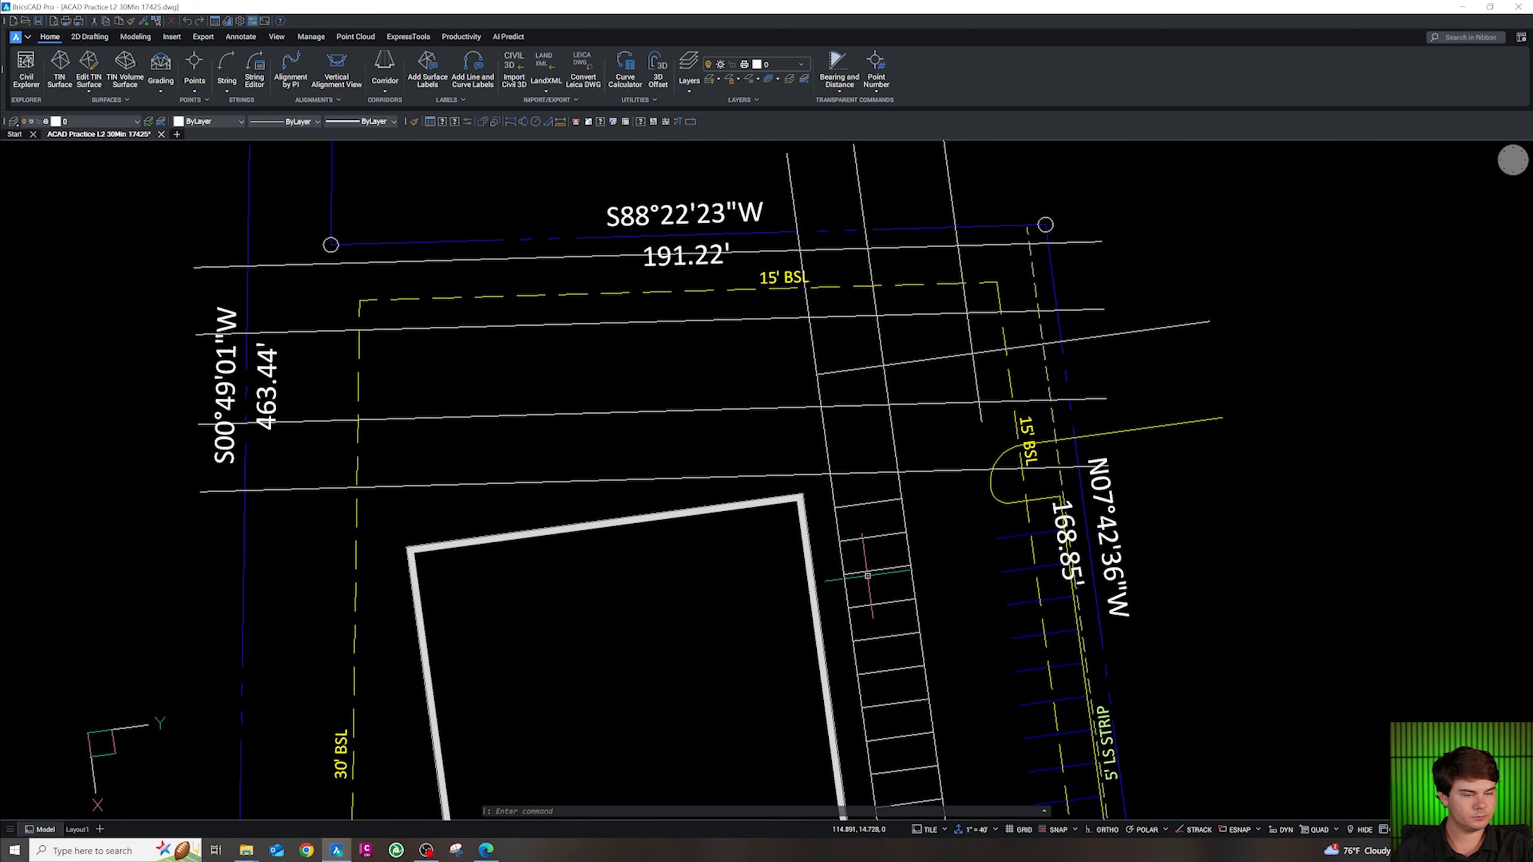
{"action": "scroll", "coordinate": [898, 442], "scroll_direction": "down", "scroll_amount": 1}
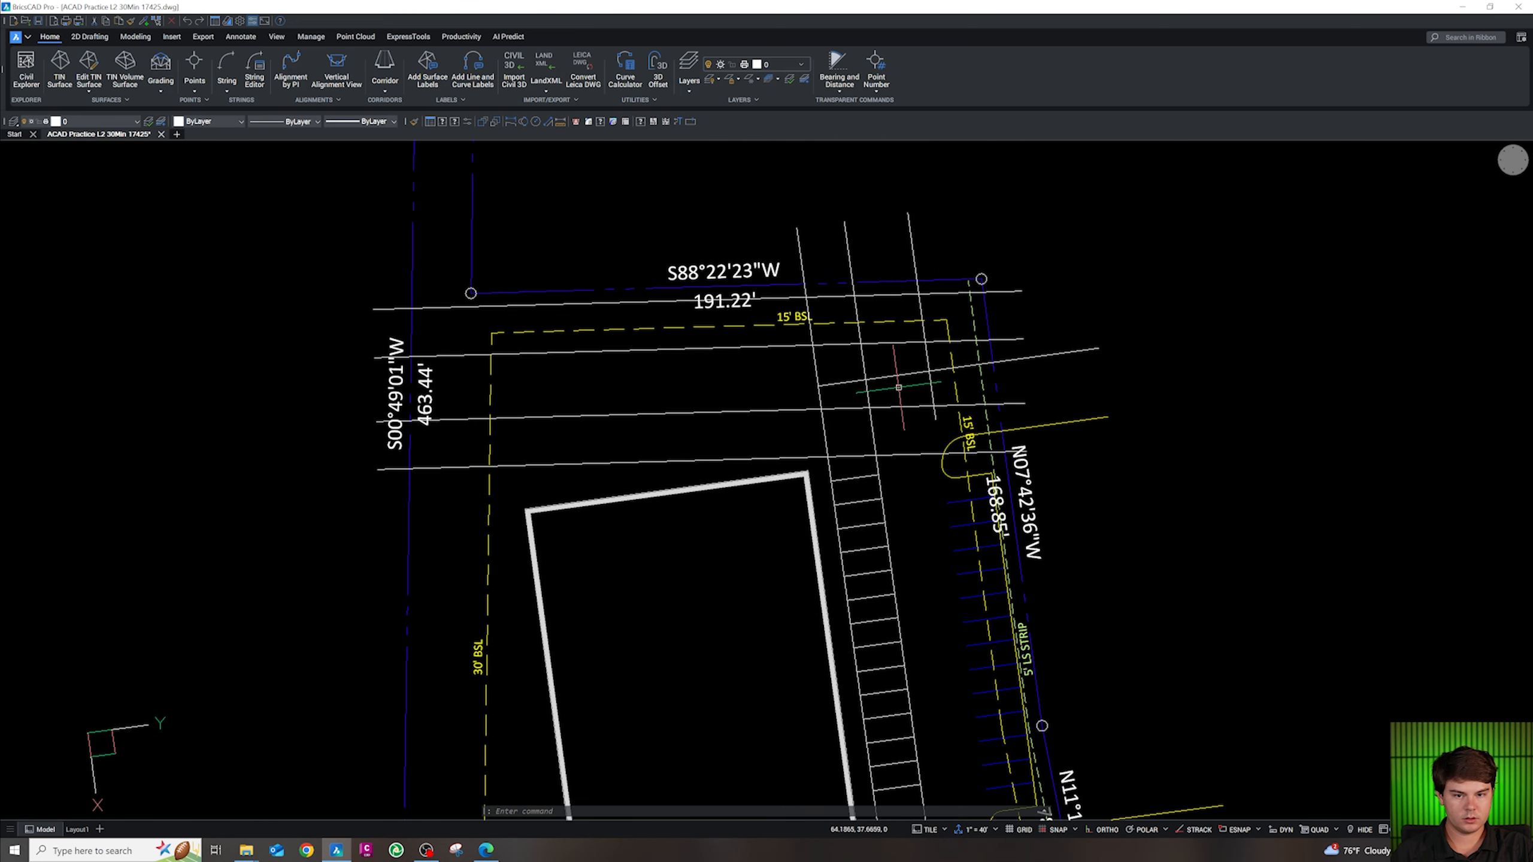
{"action": "key", "text": "Escape"}
{"action": "key", "text": "Escape"}
{"action": "key", "text": "Escape"}
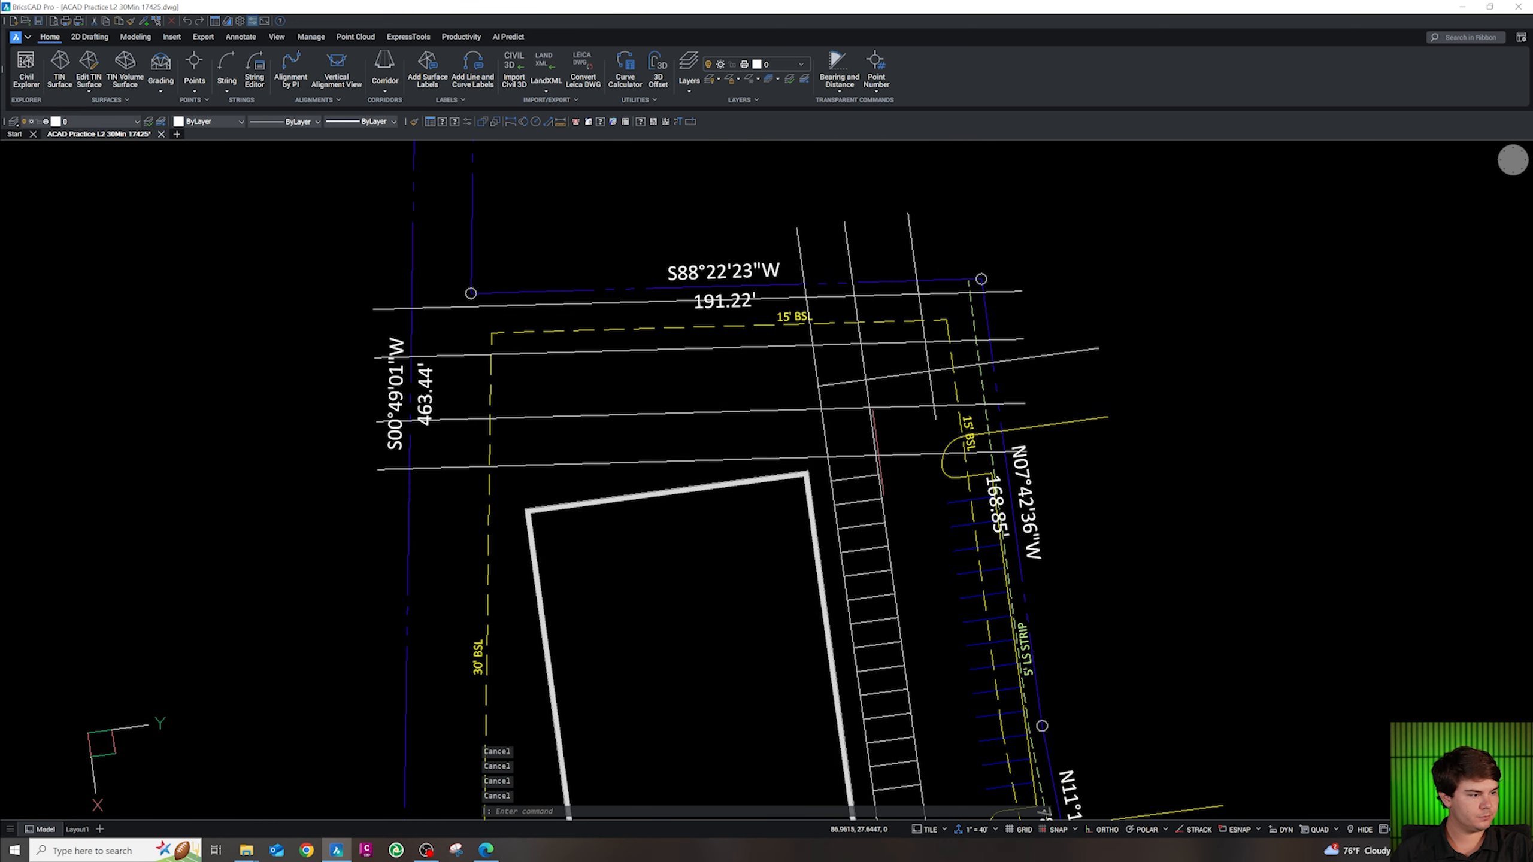
{"action": "scroll", "coordinate": [879, 453], "scroll_direction": "up", "scroll_amount": 3}
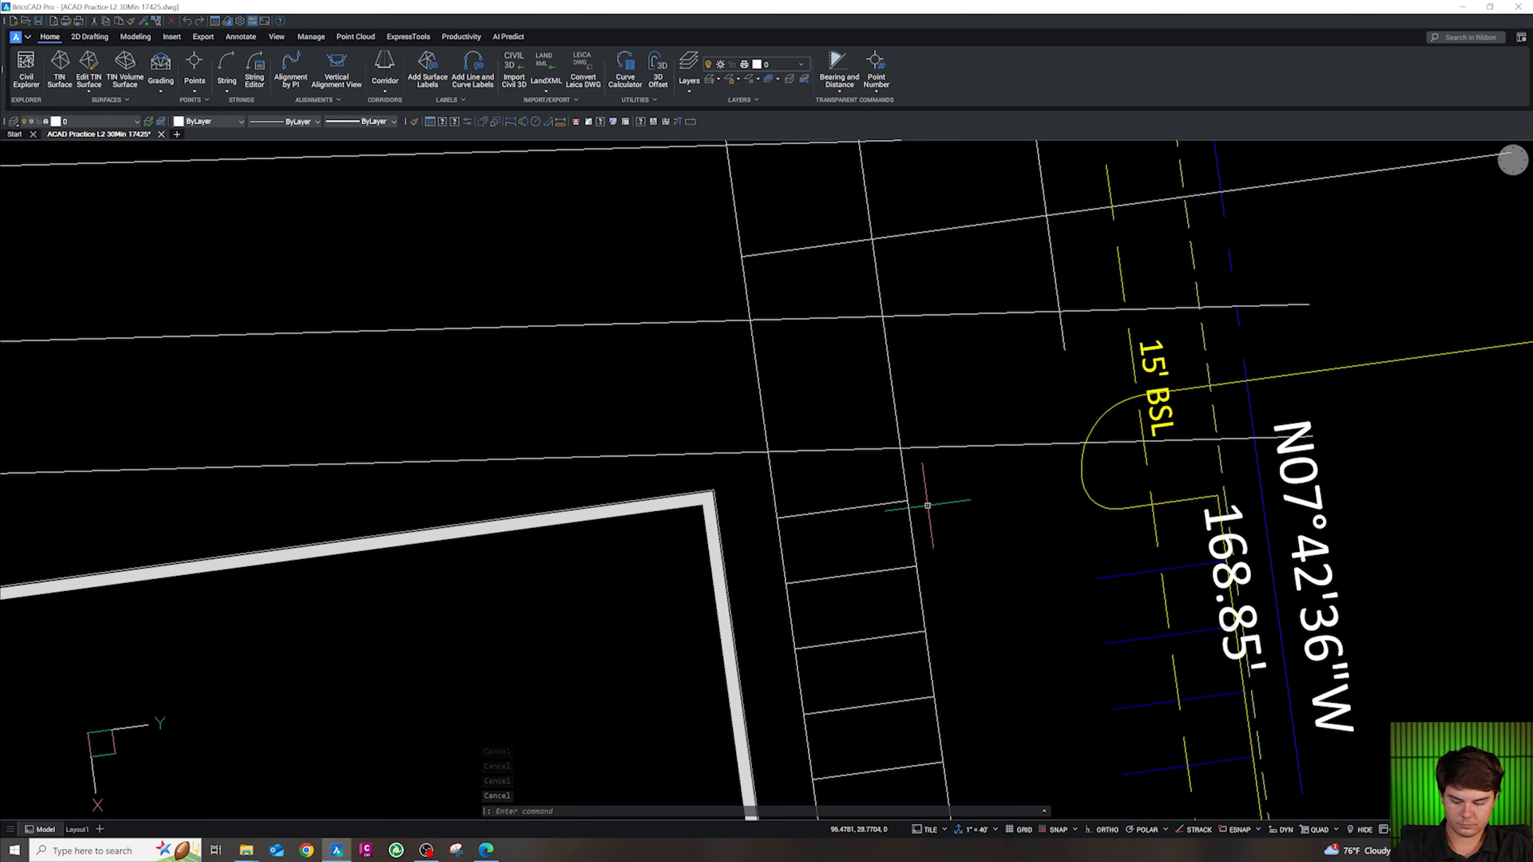
Round the top stall line into the aisle line with a radius 6 fillet
{"action": "type", "text": "f"}
{"action": "key", "text": "Return"}
{"action": "type", "text": "r"}
{"action": "key", "text": "Return"}
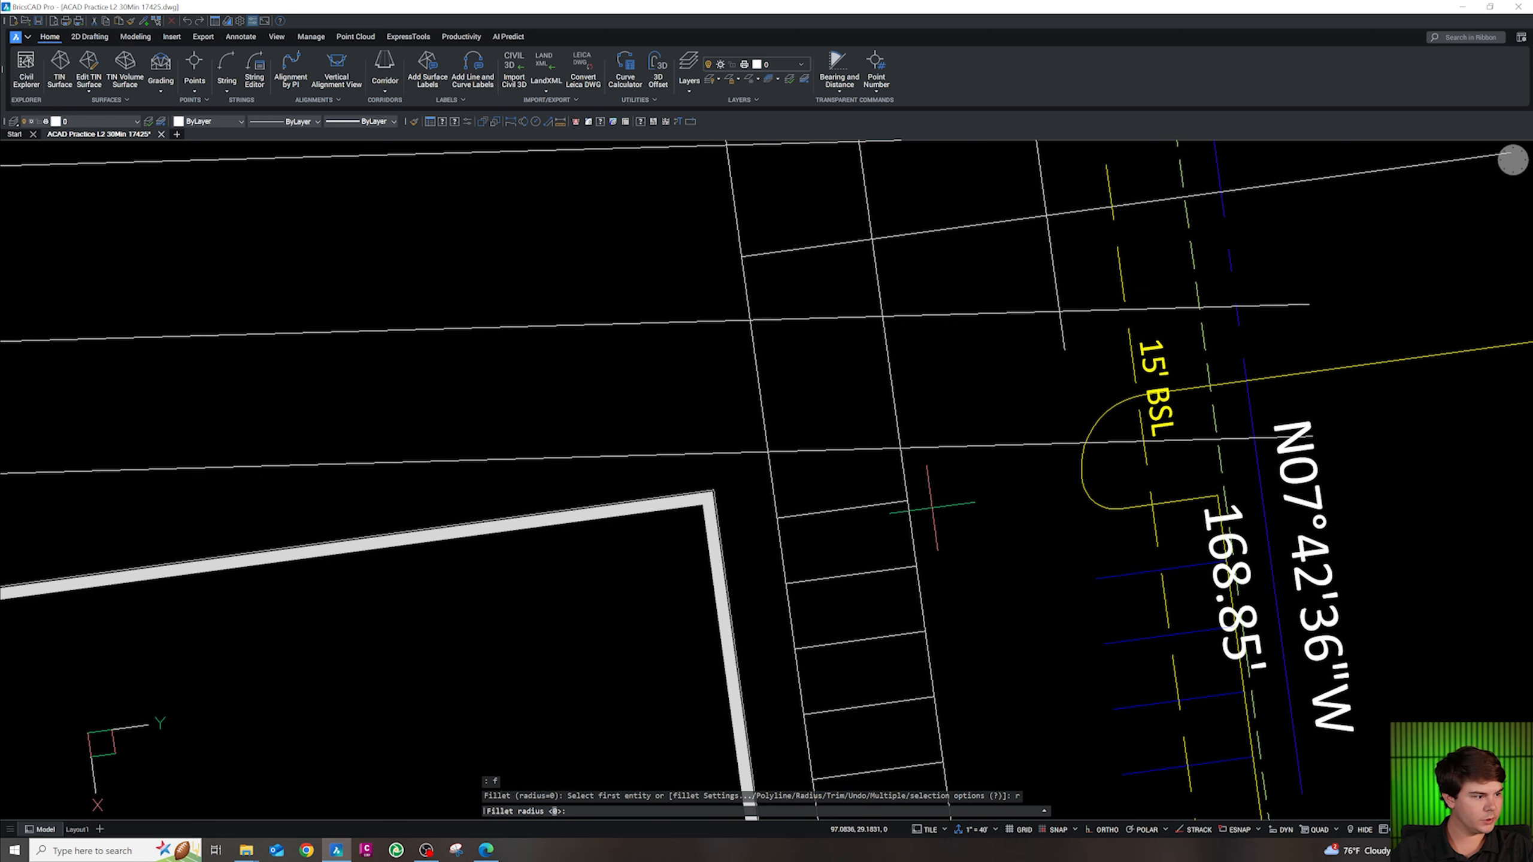
{"action": "type", "text": "6"}
{"action": "key", "text": "Return"}
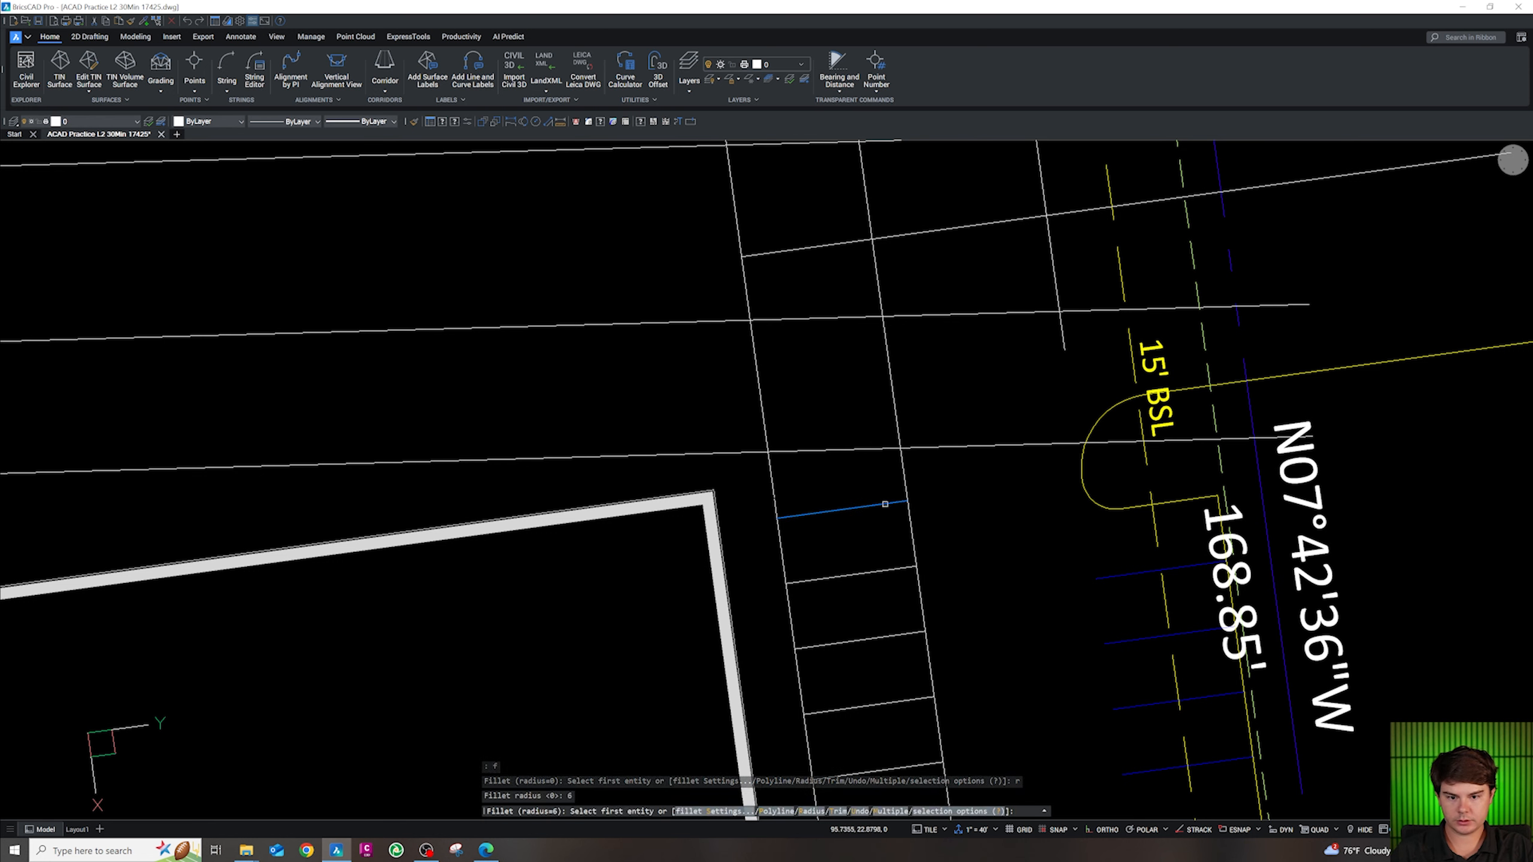
{"action": "left_click", "coordinate": [885, 504]}
{"action": "left_click", "coordinate": [904, 469]}
{"action": "key", "text": "Return"}
{"action": "left_click", "coordinate": [906, 465]}
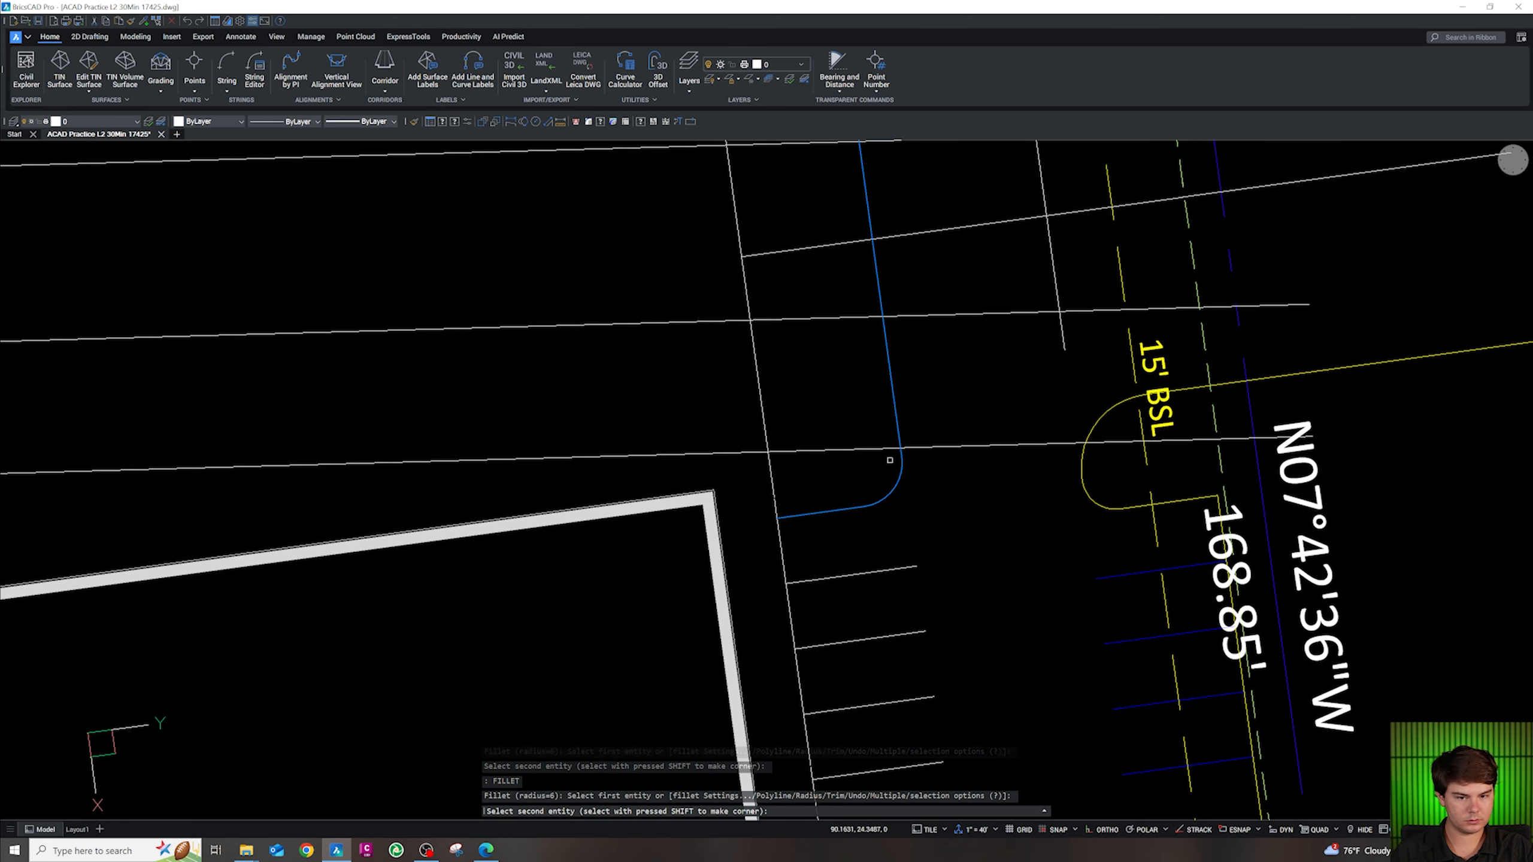
{"action": "key", "text": "Escape"}
{"action": "scroll", "coordinate": [890, 462], "scroll_direction": "down", "scroll_amount": 3}
{"action": "scroll", "coordinate": [848, 436], "scroll_direction": "up", "scroll_amount": 3}
Square the curb line into the white line with a radius 0 fillet
{"action": "type", "text": "f"}
{"action": "key", "text": "Return"}
{"action": "type", "text": "r"}
{"action": "key", "text": "Return"}
{"action": "type", "text": "0"}
{"action": "key", "text": "Return"}
{"action": "left_click", "coordinate": [854, 402]}
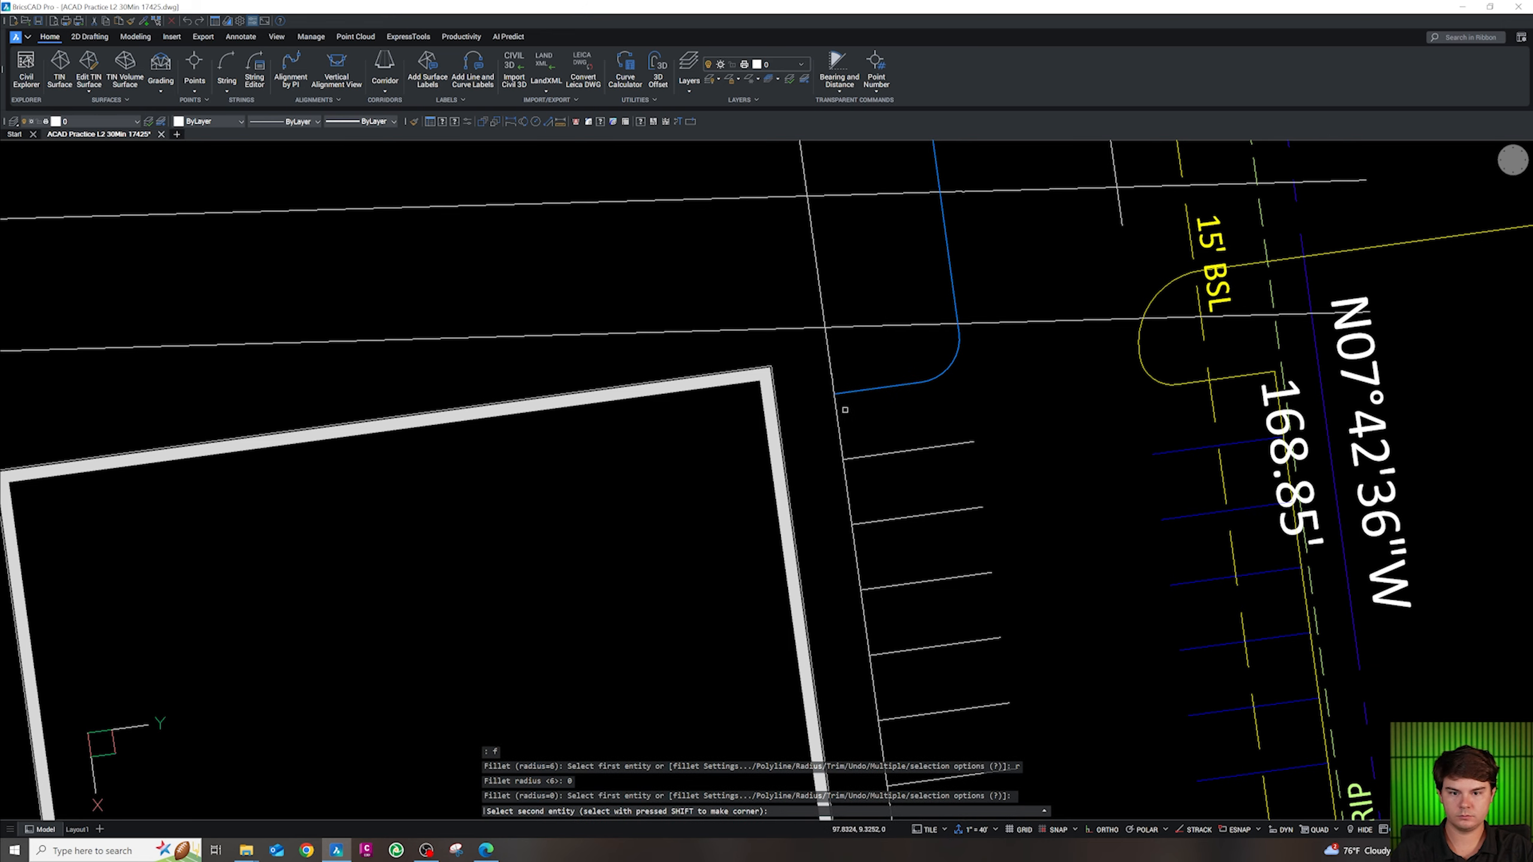
{"action": "left_click", "coordinate": [833, 368]}
{"action": "scroll", "coordinate": [832, 367], "scroll_direction": "down", "scroll_amount": 4}
{"action": "scroll", "coordinate": [888, 594], "scroll_direction": "up", "scroll_amount": 4}
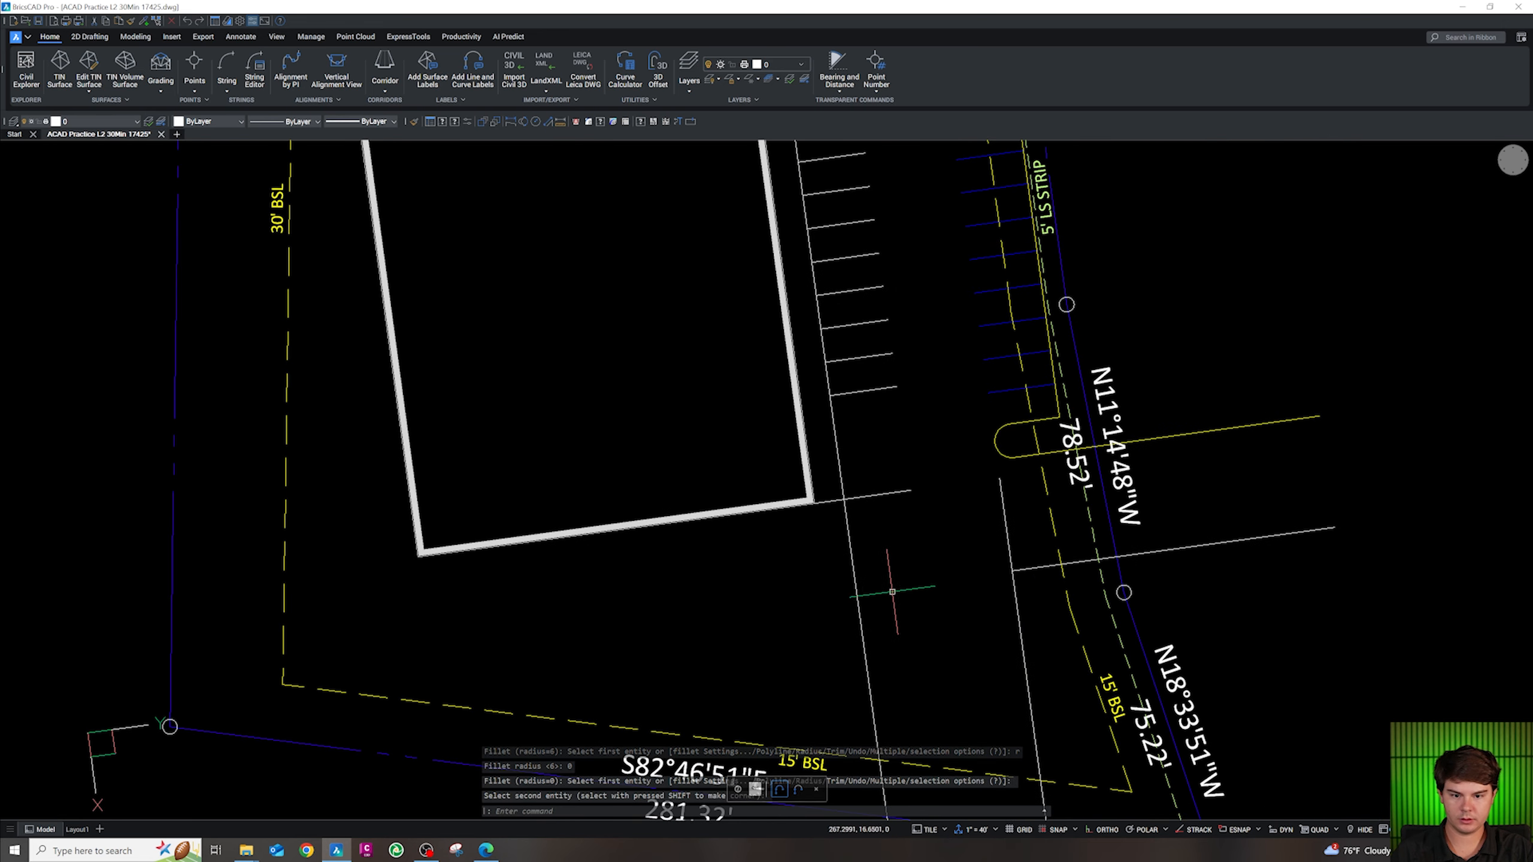
{"action": "key", "text": "Escape"}
{"action": "key", "text": "Escape"}
{"action": "key", "text": "Escape"}
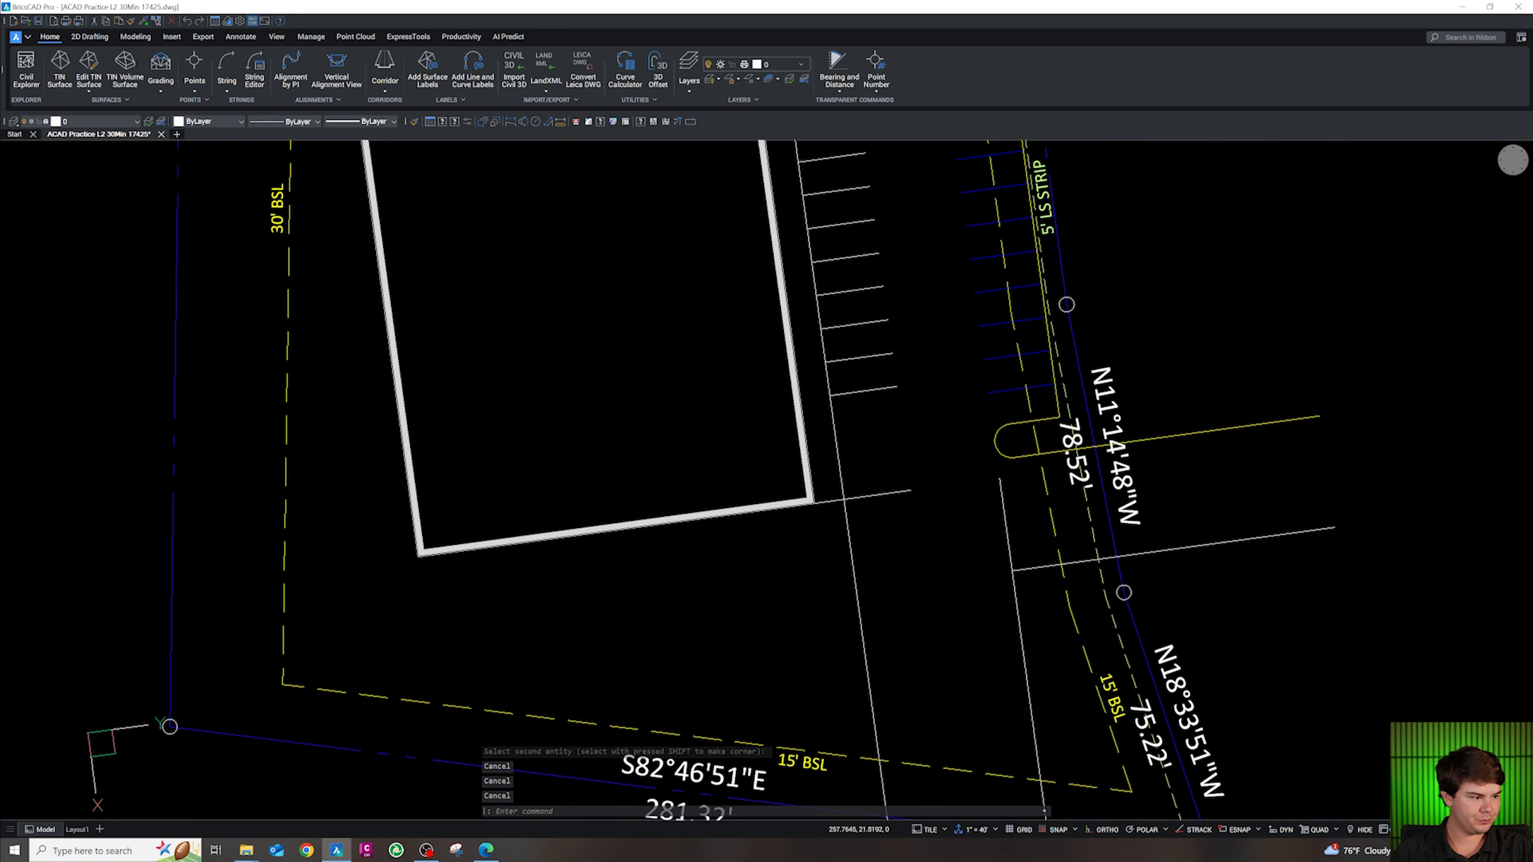
{"action": "scroll", "coordinate": [905, 553], "scroll_direction": "down", "scroll_amount": 4}
{"action": "scroll", "coordinate": [893, 326], "scroll_direction": "up", "scroll_amount": 4}
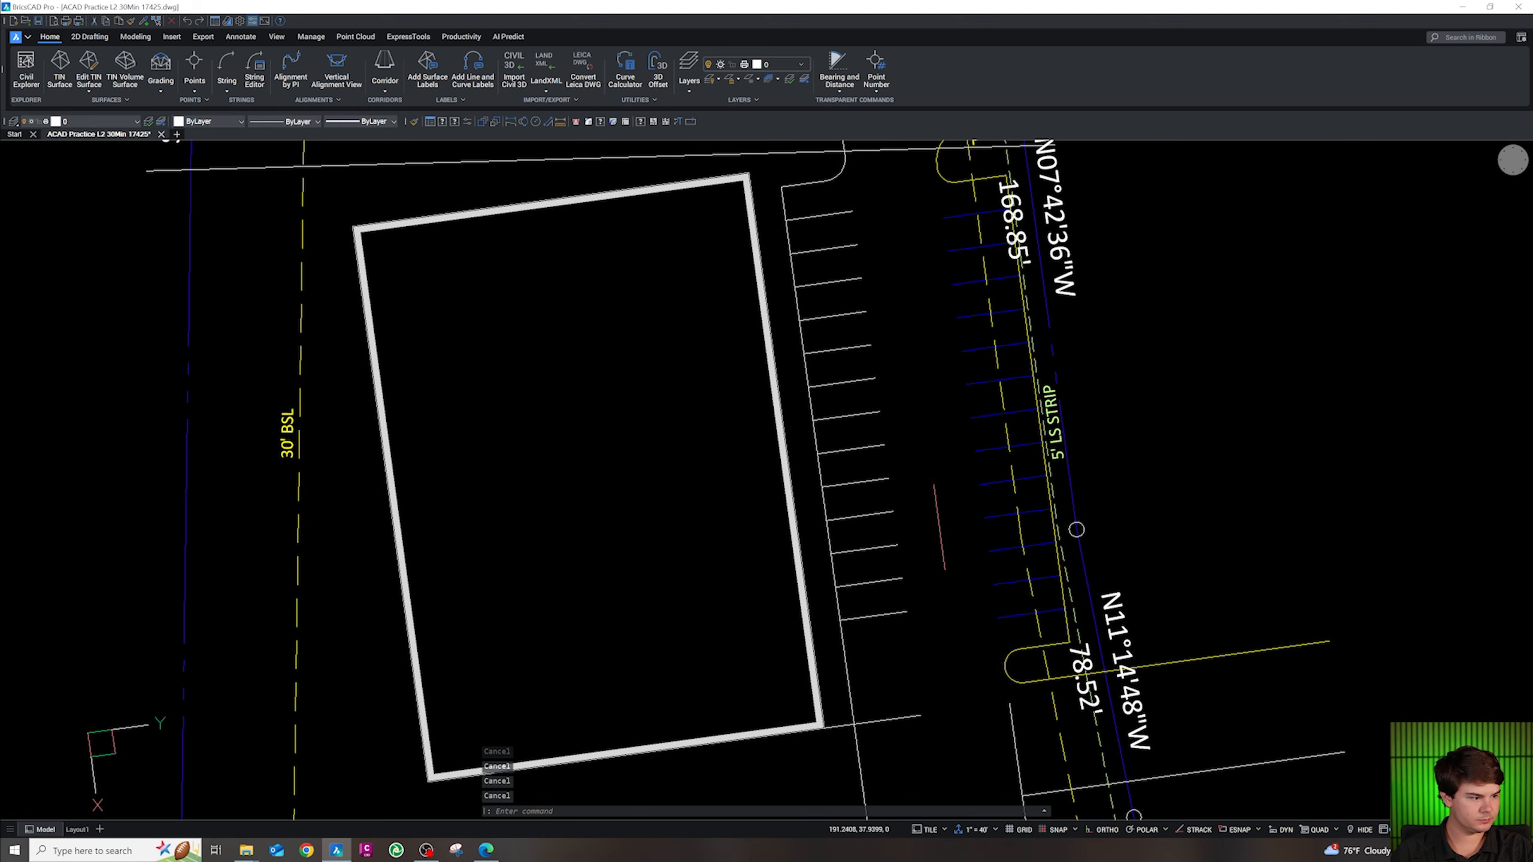
{"action": "scroll", "coordinate": [940, 525], "scroll_direction": "down", "scroll_amount": 4}
{"action": "scroll", "coordinate": [912, 377], "scroll_direction": "up", "scroll_amount": 4}
{"action": "key", "text": "Escape"}
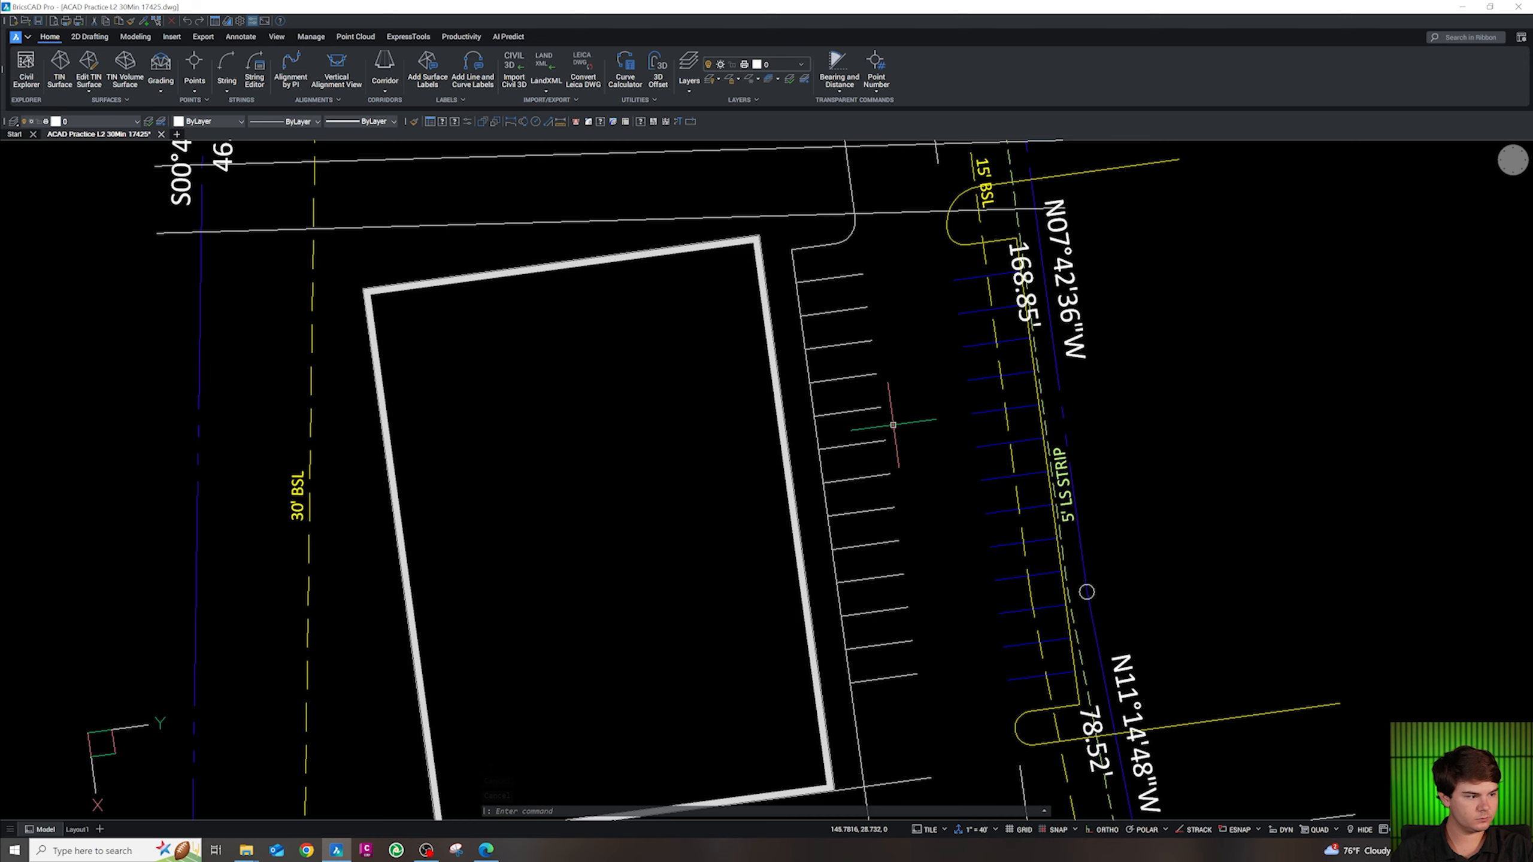
{"action": "scroll", "coordinate": [753, 381], "scroll_direction": "down", "scroll_amount": 4}
{"action": "scroll", "coordinate": [845, 477], "scroll_direction": "up", "scroll_amount": 5}
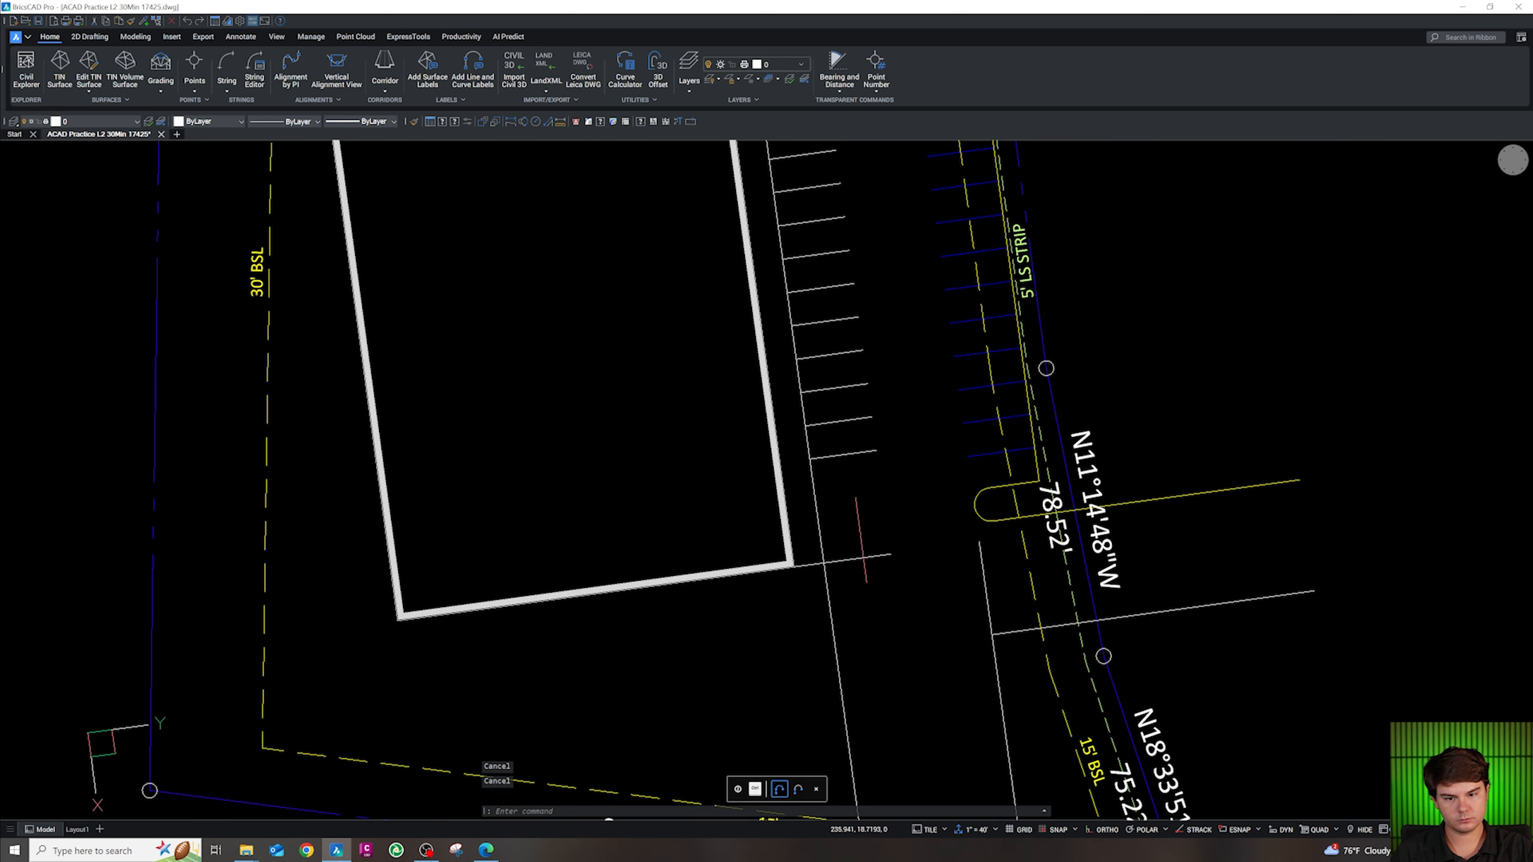
Start a polyline at a stall line endpoint, then cancel it
{"action": "type", "text": "pl"}
{"action": "key", "text": "Return"}
{"action": "right_click", "coordinate": [871, 462], "text": "shift"}
{"action": "key", "text": "e"}
{"action": "left_click", "coordinate": [876, 451]}
{"action": "key", "text": "Escape"}
{"action": "key", "text": "Escape"}
{"action": "key", "text": "Escape"}
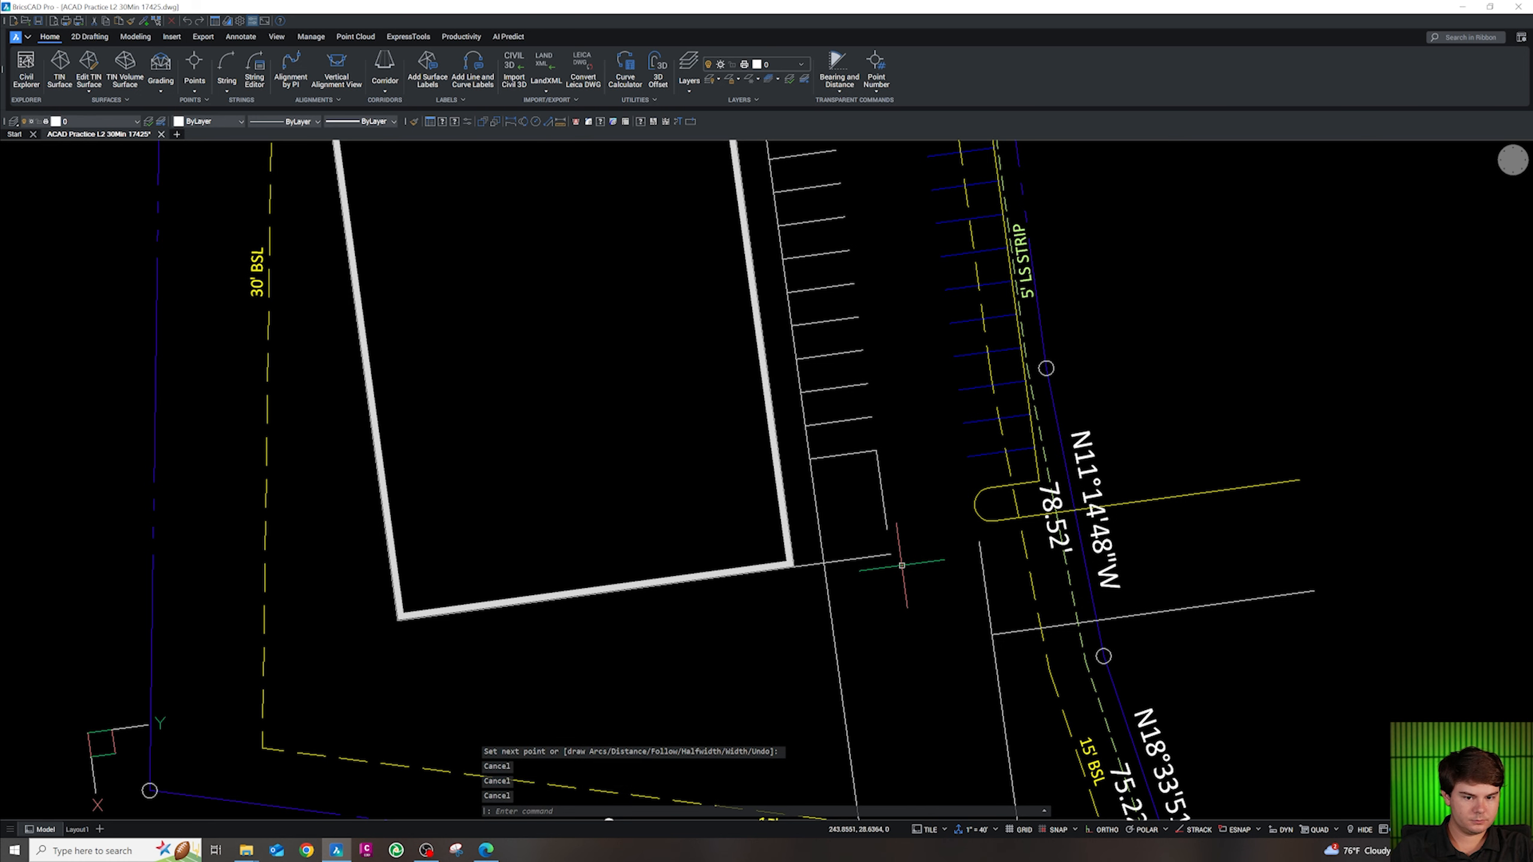
Erase the short green line beside the stall row
{"action": "scroll", "coordinate": [902, 565], "scroll_direction": "down", "scroll_amount": 3}
{"action": "scroll", "coordinate": [887, 513], "scroll_direction": "up", "scroll_amount": 1}
{"action": "left_click", "coordinate": [888, 512]}
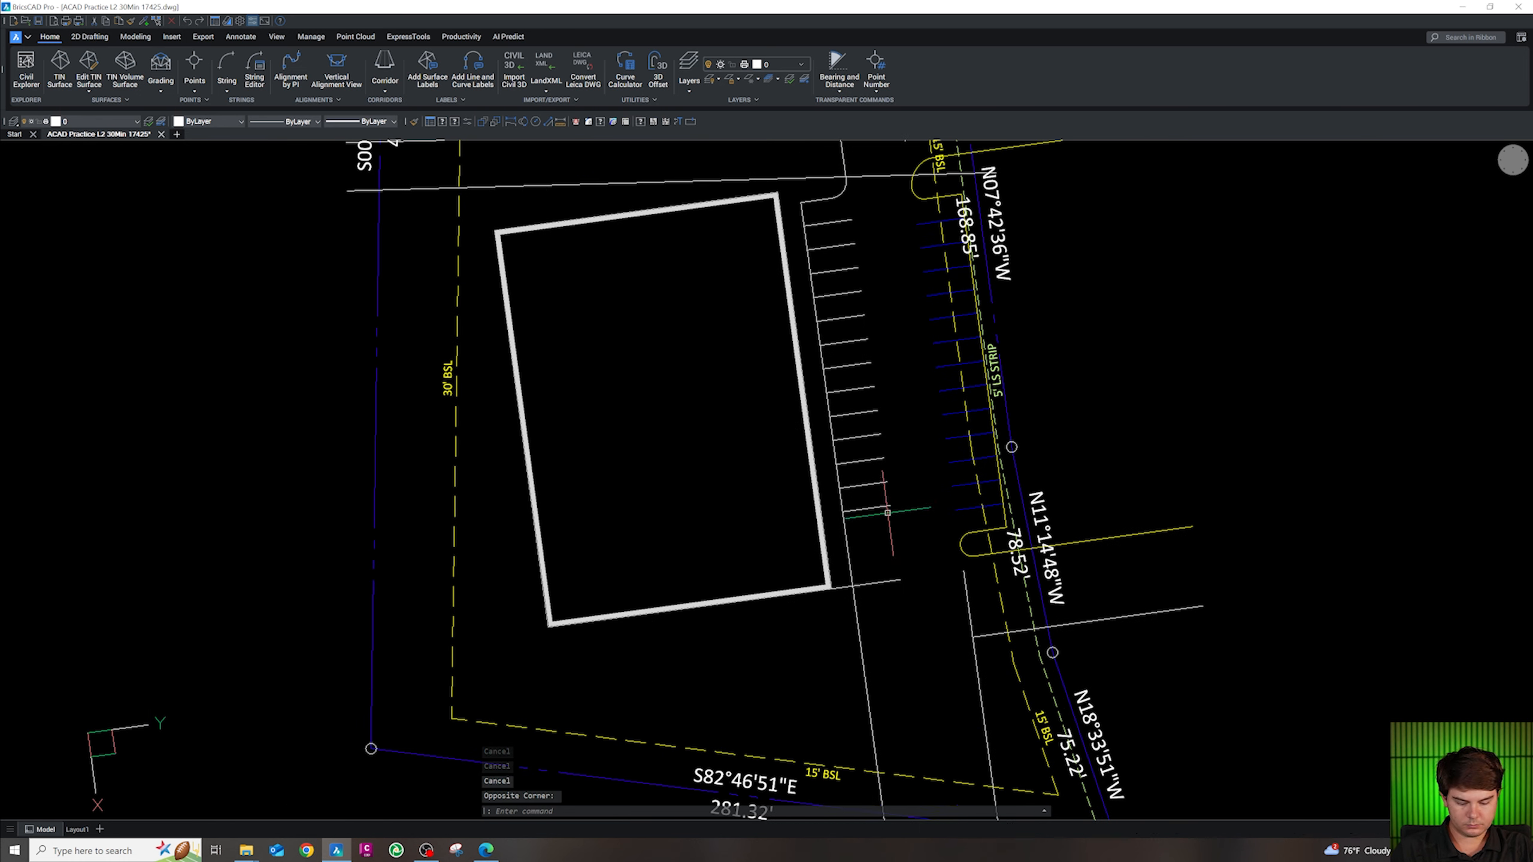
{"action": "left_click", "coordinate": [883, 512]}
{"action": "key", "text": "Delete"}
Offset a parallel copy of the stall line below it
{"action": "type", "text": "o"}
{"action": "key", "text": "Return"}
{"action": "key", "text": "Return"}
{"action": "left_click", "coordinate": [898, 551]}
{"action": "key", "text": "Escape"}
{"action": "key", "text": "Escape"}
{"action": "key", "text": "Escape"}
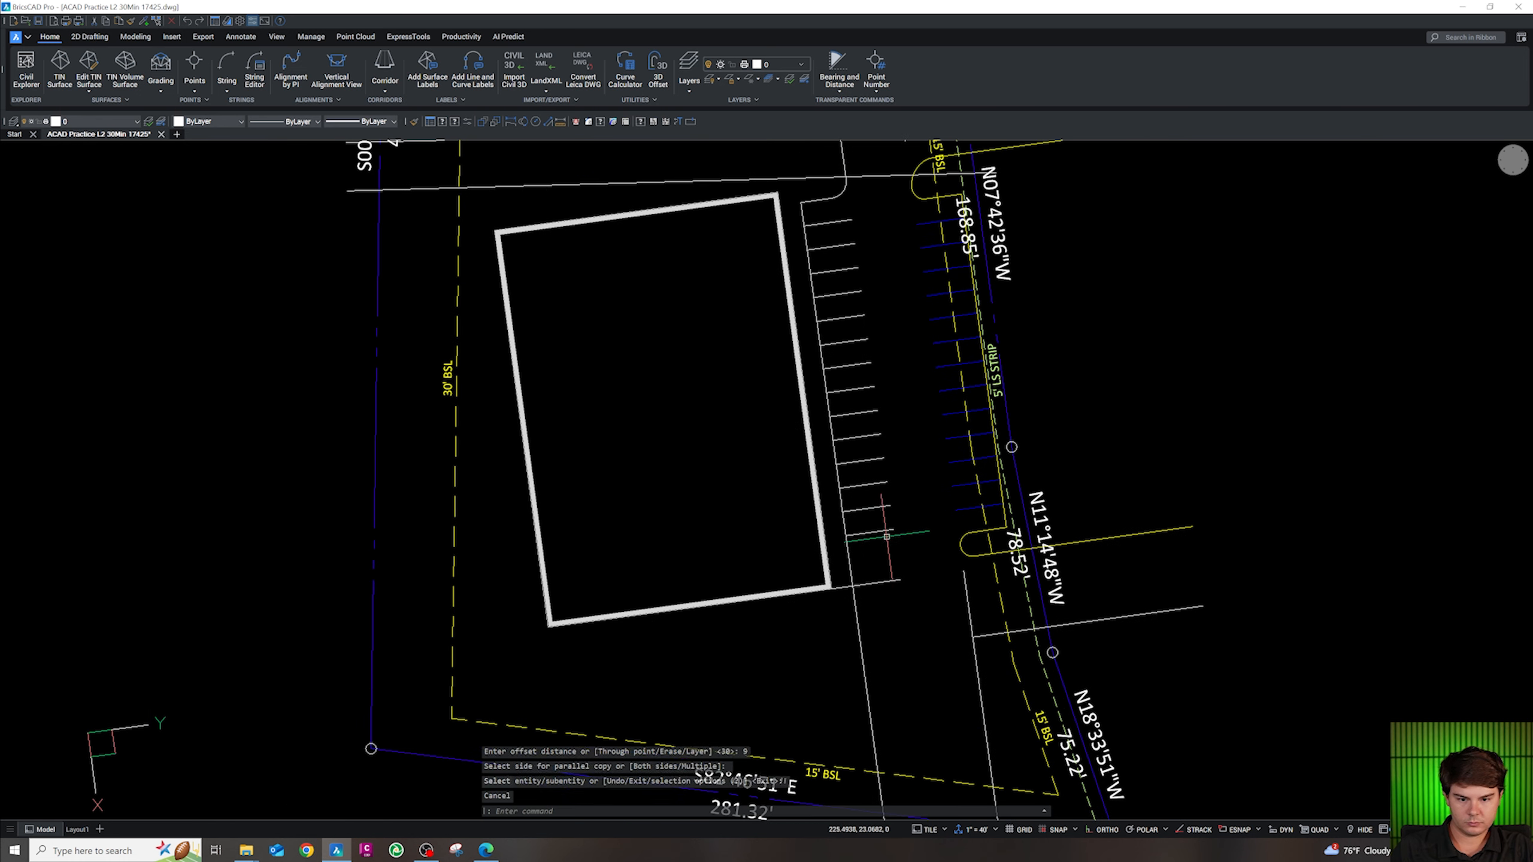
Try twice to start a polyline snapped to the stall line's endpoint, cancelling both attempts
{"action": "type", "text": "pl"}
{"action": "key", "text": "Return"}
{"action": "right_click", "coordinate": [903, 542], "text": "shift"}
{"action": "left_click", "coordinate": [923, 607]}
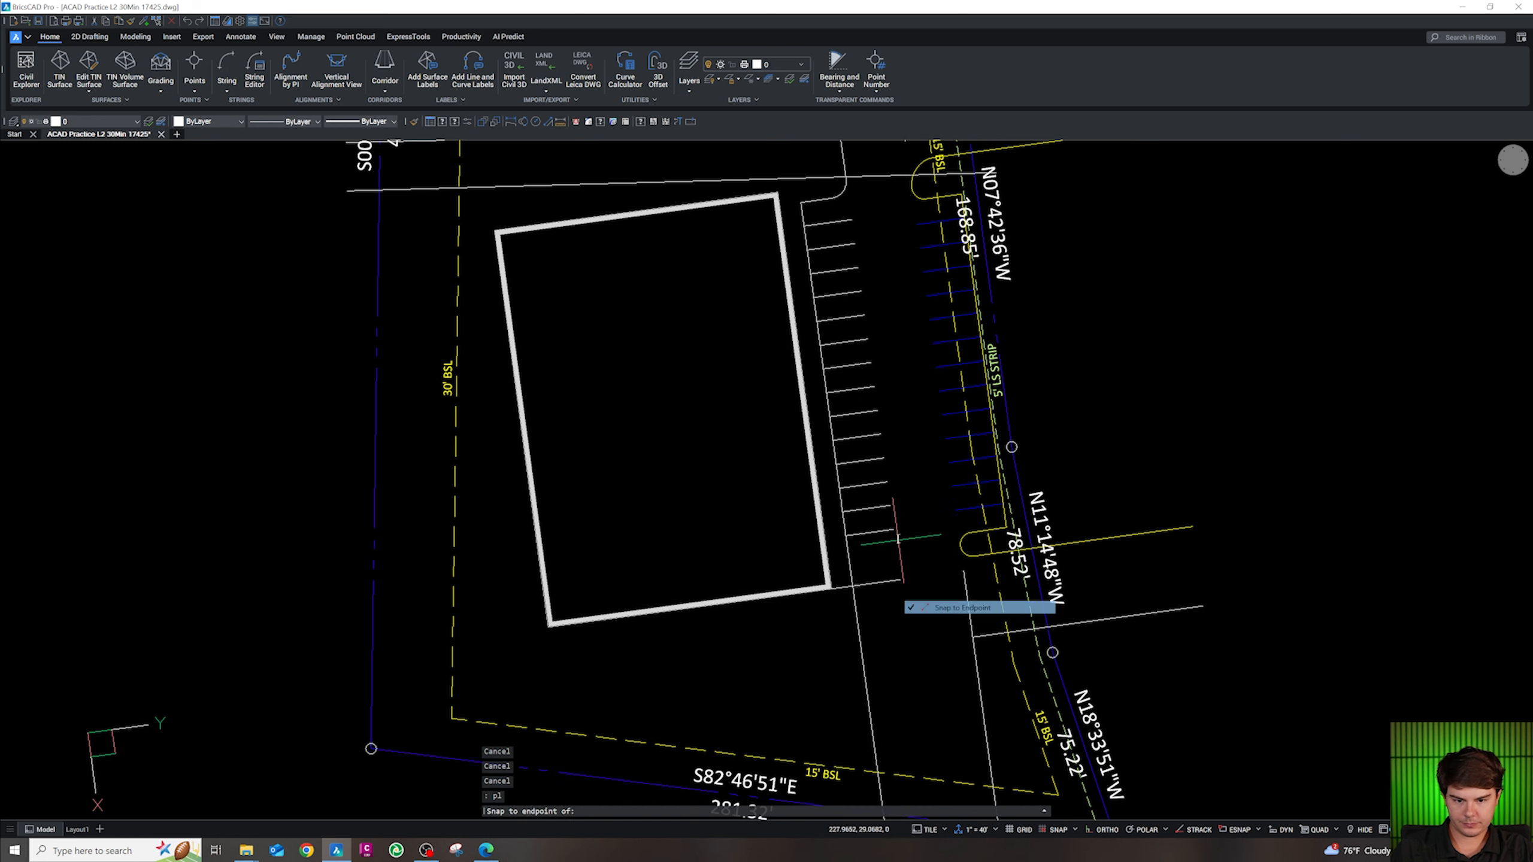
{"action": "left_click", "coordinate": [901, 542]}
{"action": "key", "text": "Escape"}
{"action": "key", "text": "Escape"}
{"action": "type", "text": "pl"}
{"action": "key", "text": "Return"}
{"action": "right_click", "coordinate": [901, 541], "text": "shift"}
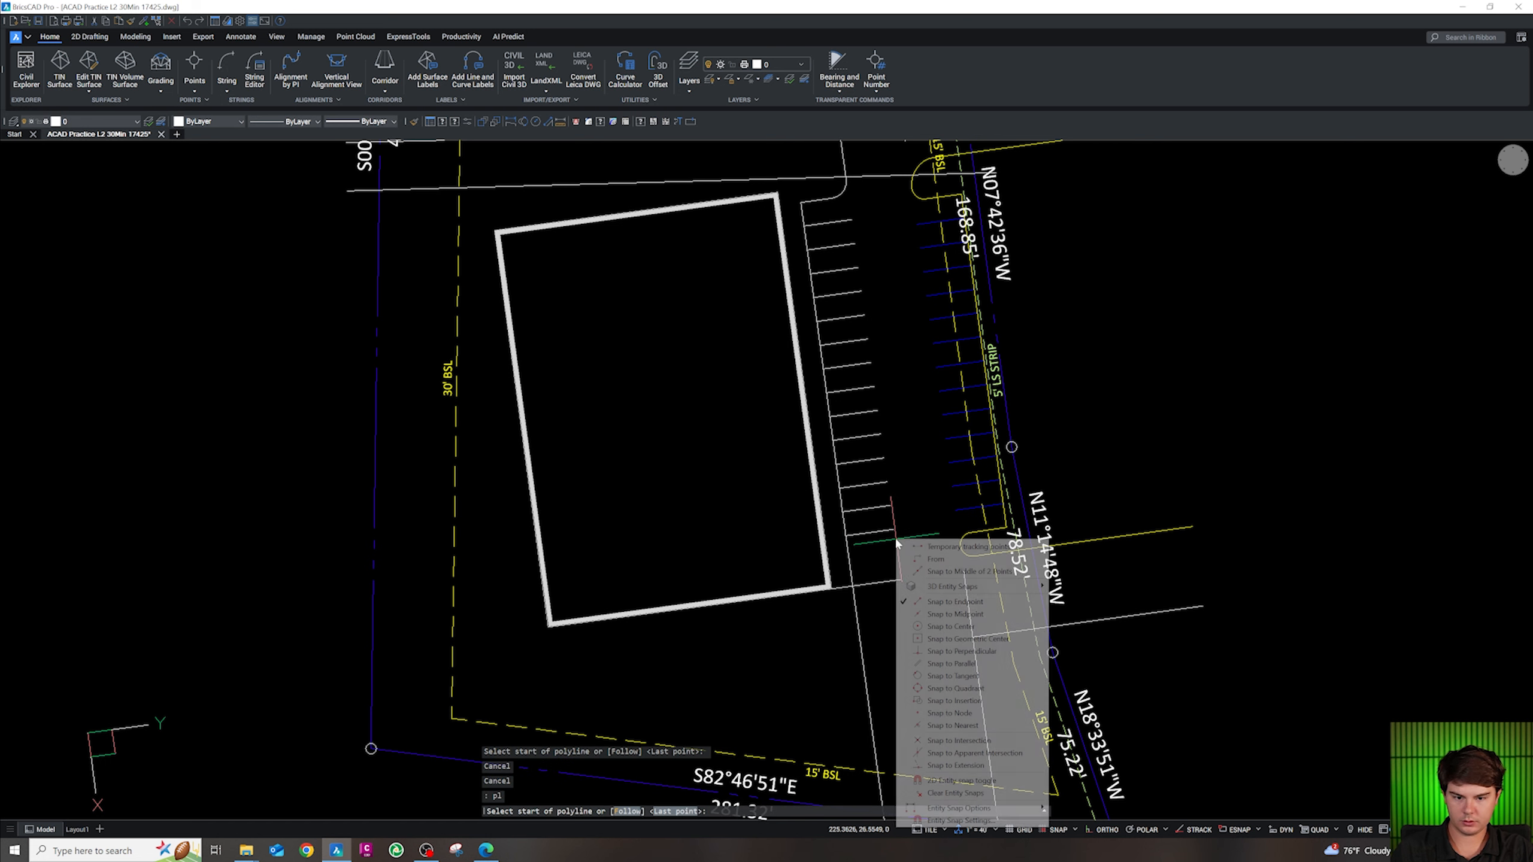
{"action": "left_click", "coordinate": [923, 607]}
{"action": "left_click", "coordinate": [895, 530]}
{"action": "key", "text": "Escape"}
Fillet the two stall lines with radius 4.3 to round the curb end
{"action": "type", "text": "f"}
{"action": "key", "text": "Return"}
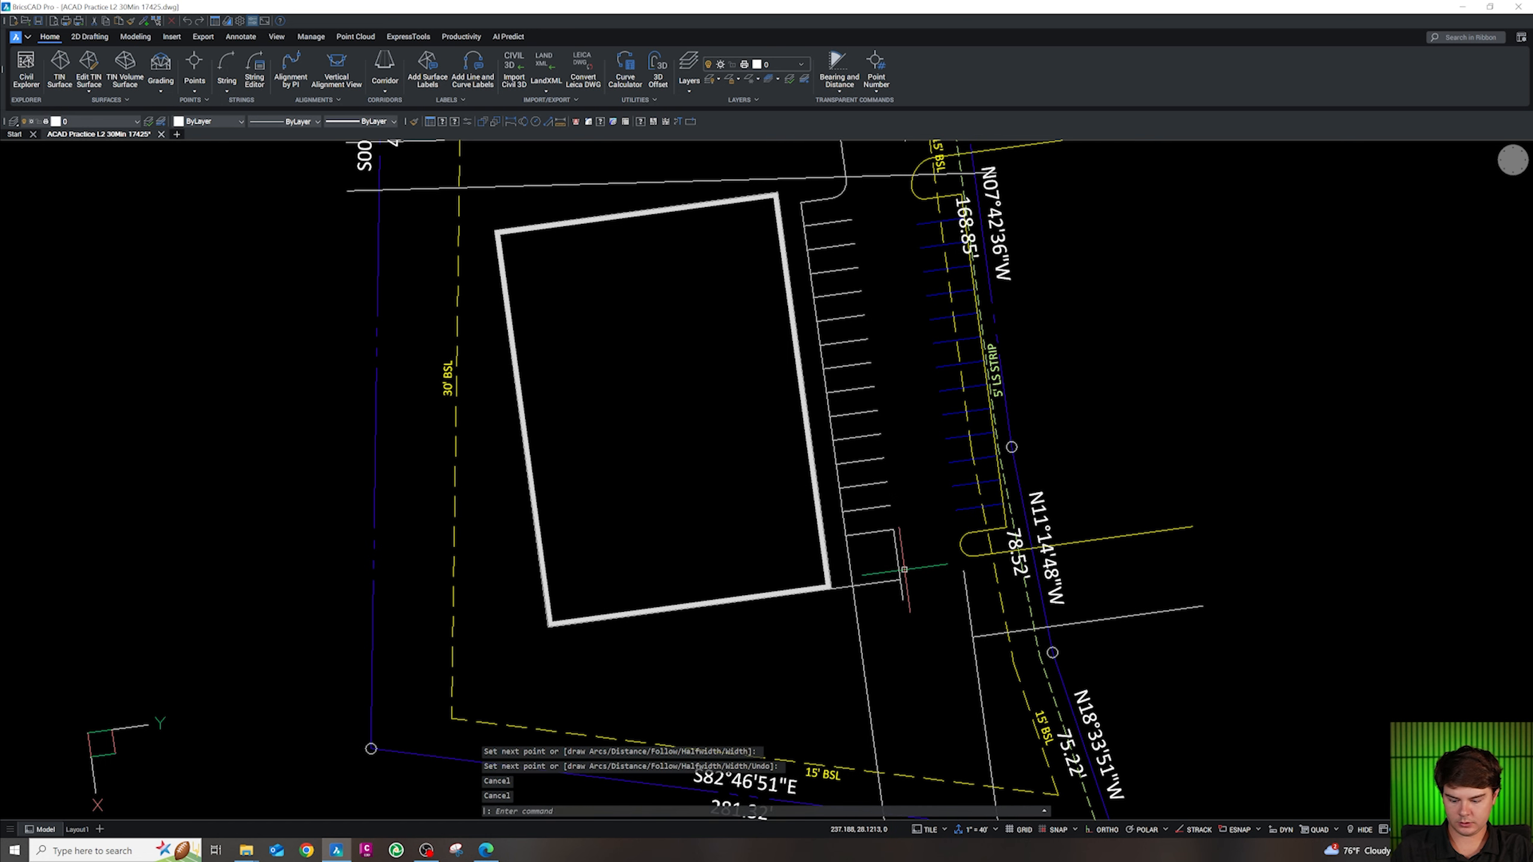
{"action": "type", "text": "r"}
{"action": "key", "text": "Return"}
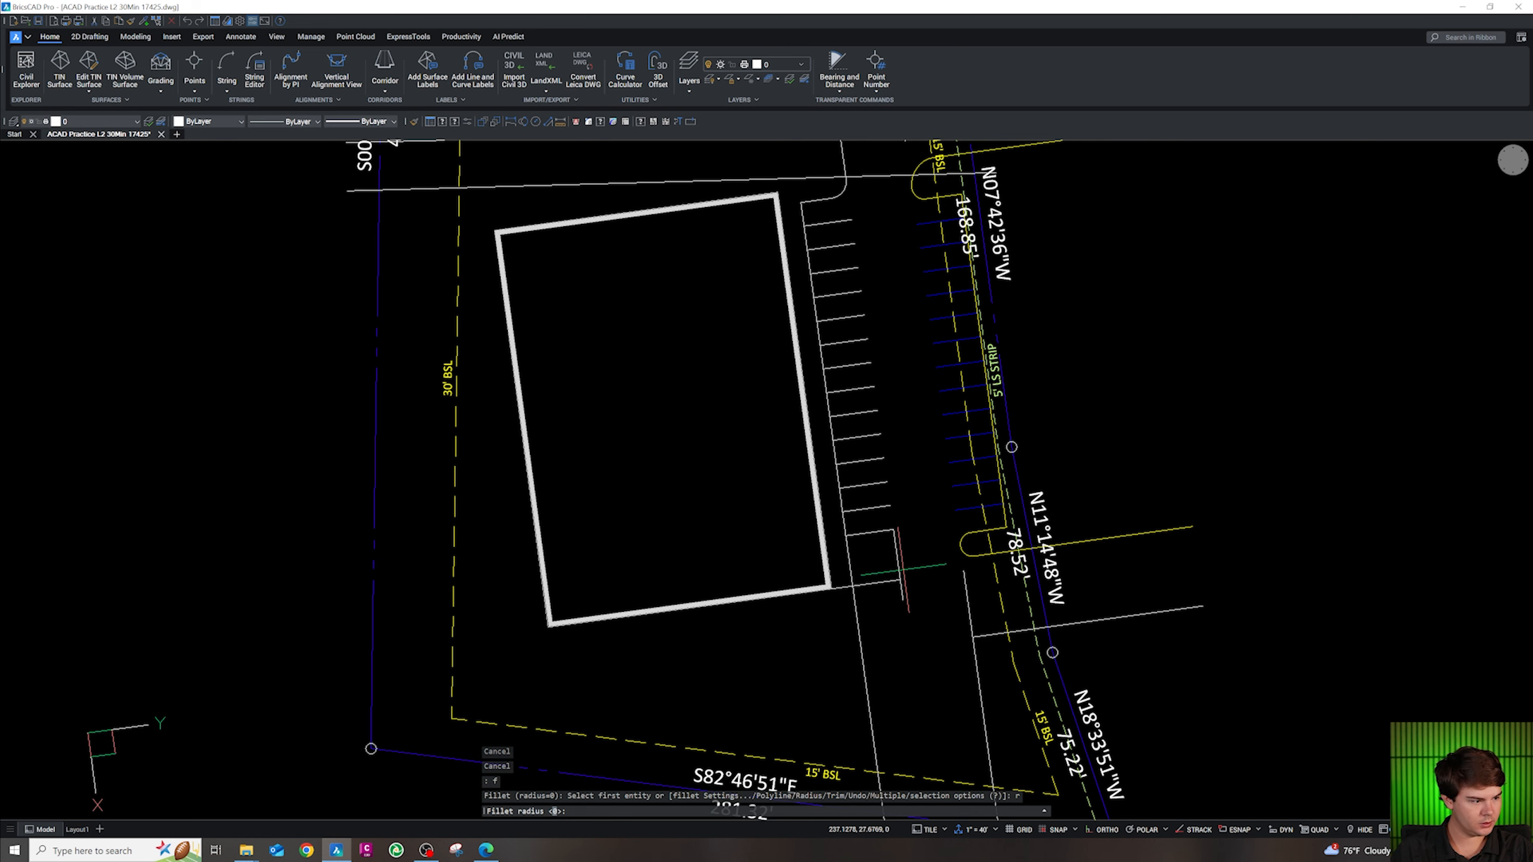
{"action": "type", "text": "4.3"}
{"action": "key", "text": "Return"}
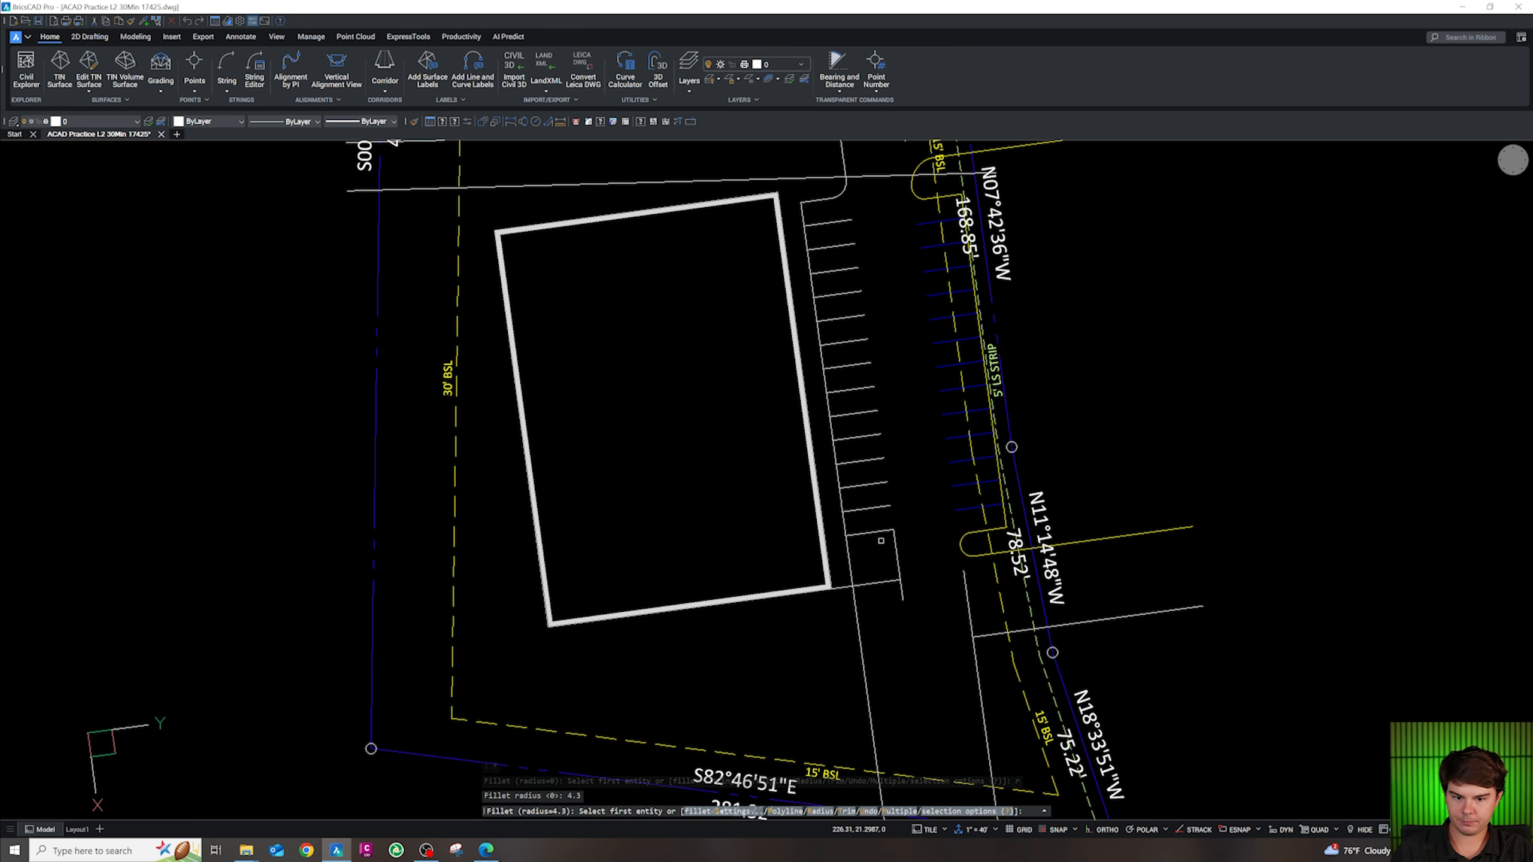
{"action": "left_click", "coordinate": [881, 530]}
{"action": "left_click", "coordinate": [900, 573]}
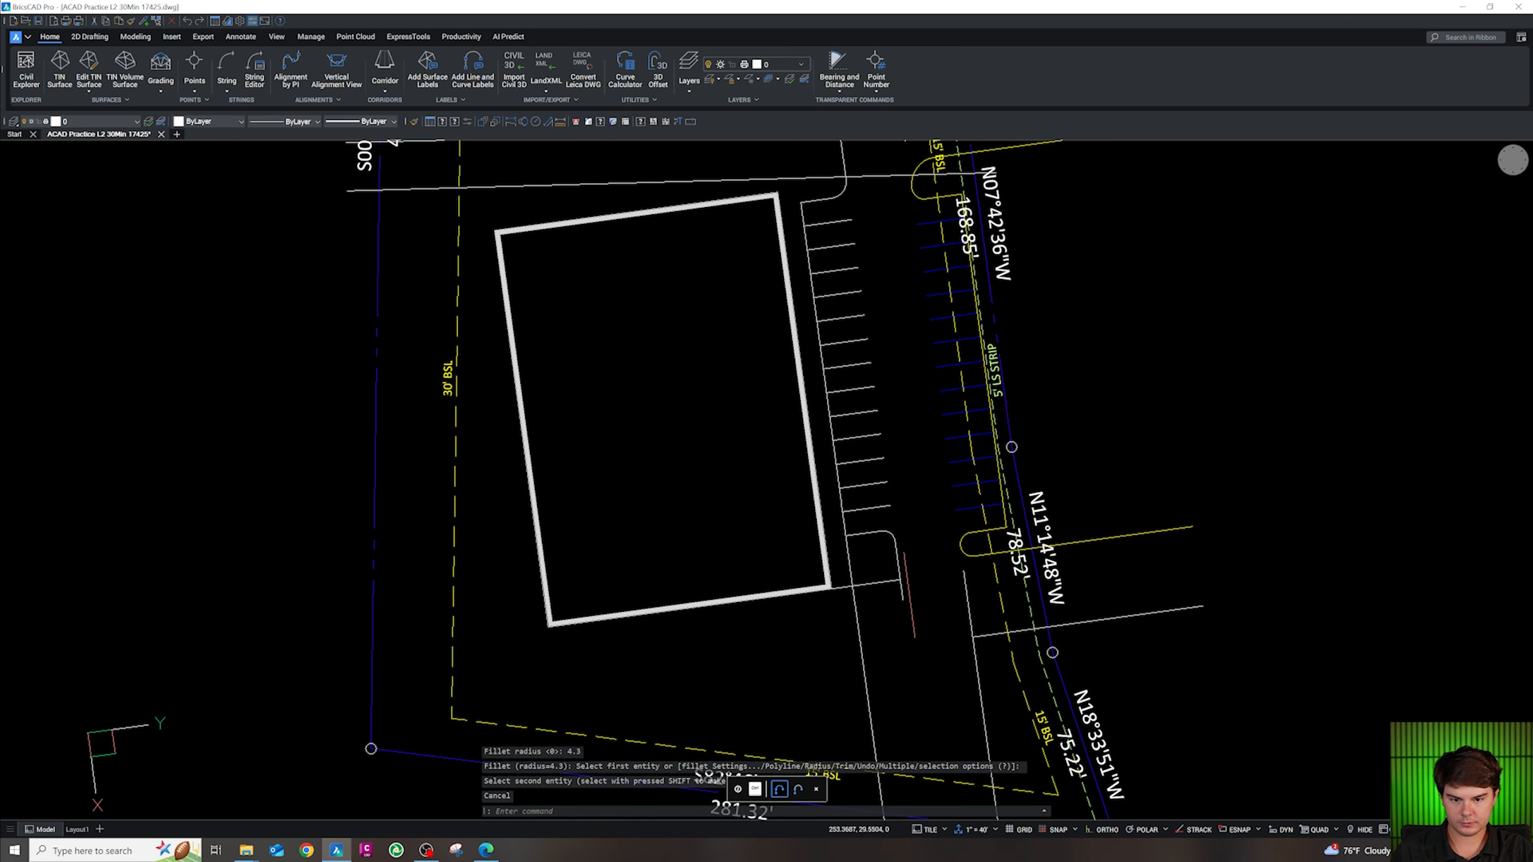
{"action": "scroll", "coordinate": [869, 540], "scroll_direction": "up", "scroll_amount": 2}
{"action": "scroll", "coordinate": [855, 538], "scroll_direction": "up", "scroll_amount": 2}
Restart FILLET with radius 0 on the stall corner line, then cancel it
{"action": "type", "text": "f"}
{"action": "key", "text": "Return"}
{"action": "type", "text": "r"}
{"action": "key", "text": "Return"}
{"action": "type", "text": "0"}
{"action": "key", "text": "Return"}
{"action": "left_click", "coordinate": [854, 527]}
{"action": "key", "text": "Escape"}
{"action": "scroll", "coordinate": [845, 531], "scroll_direction": "down", "scroll_amount": 6}
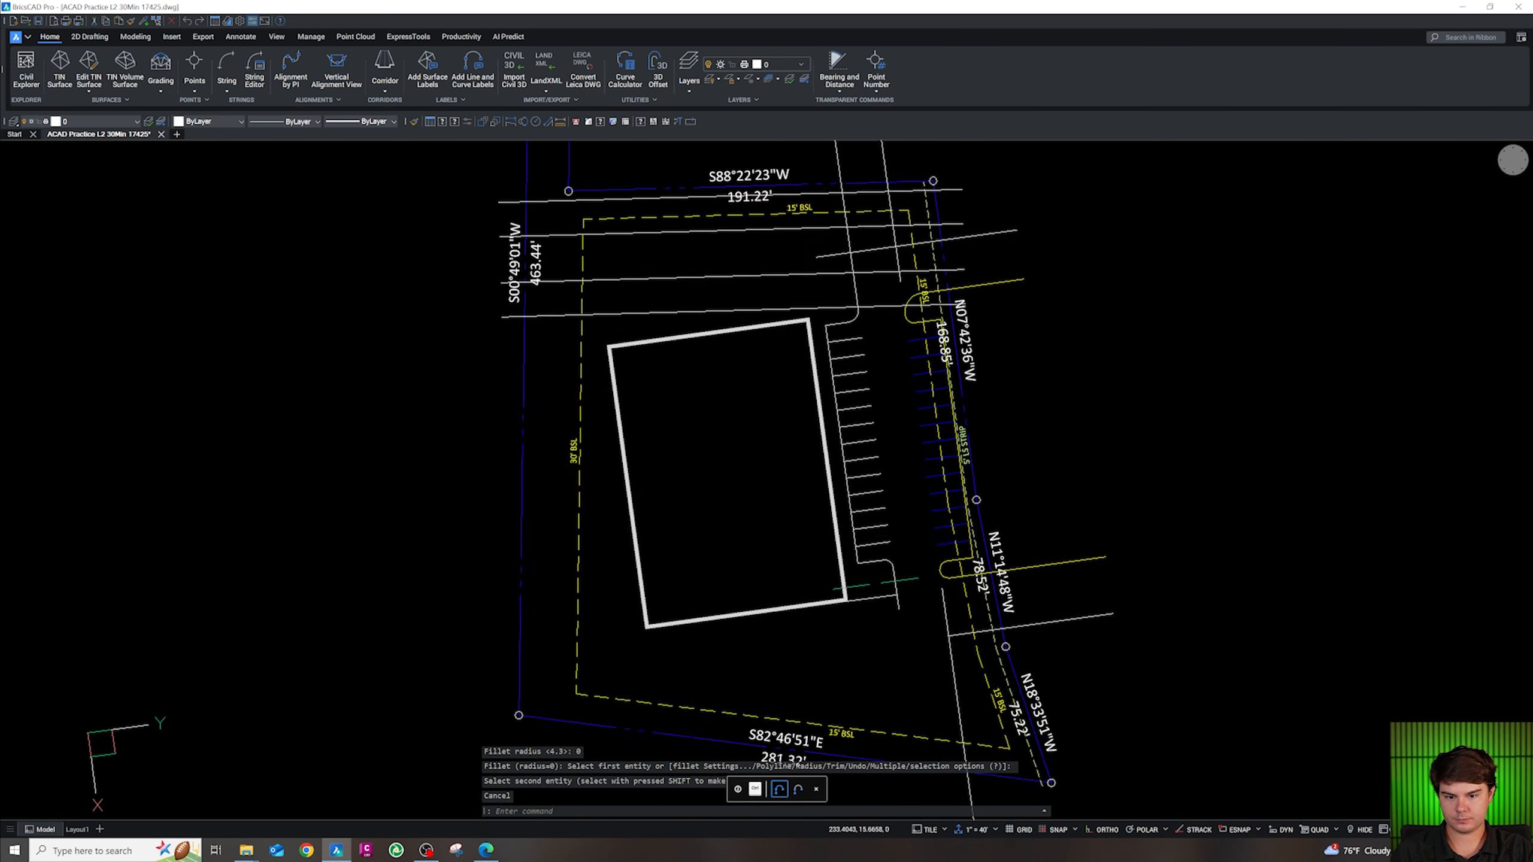
{"action": "scroll", "coordinate": [883, 508], "scroll_direction": "up", "scroll_amount": 3}
Match the stall lines to the blue stripe's CS-SITE-STRP layer with CG
{"action": "key", "text": "Escape"}
{"action": "left_click", "coordinate": [881, 610]}
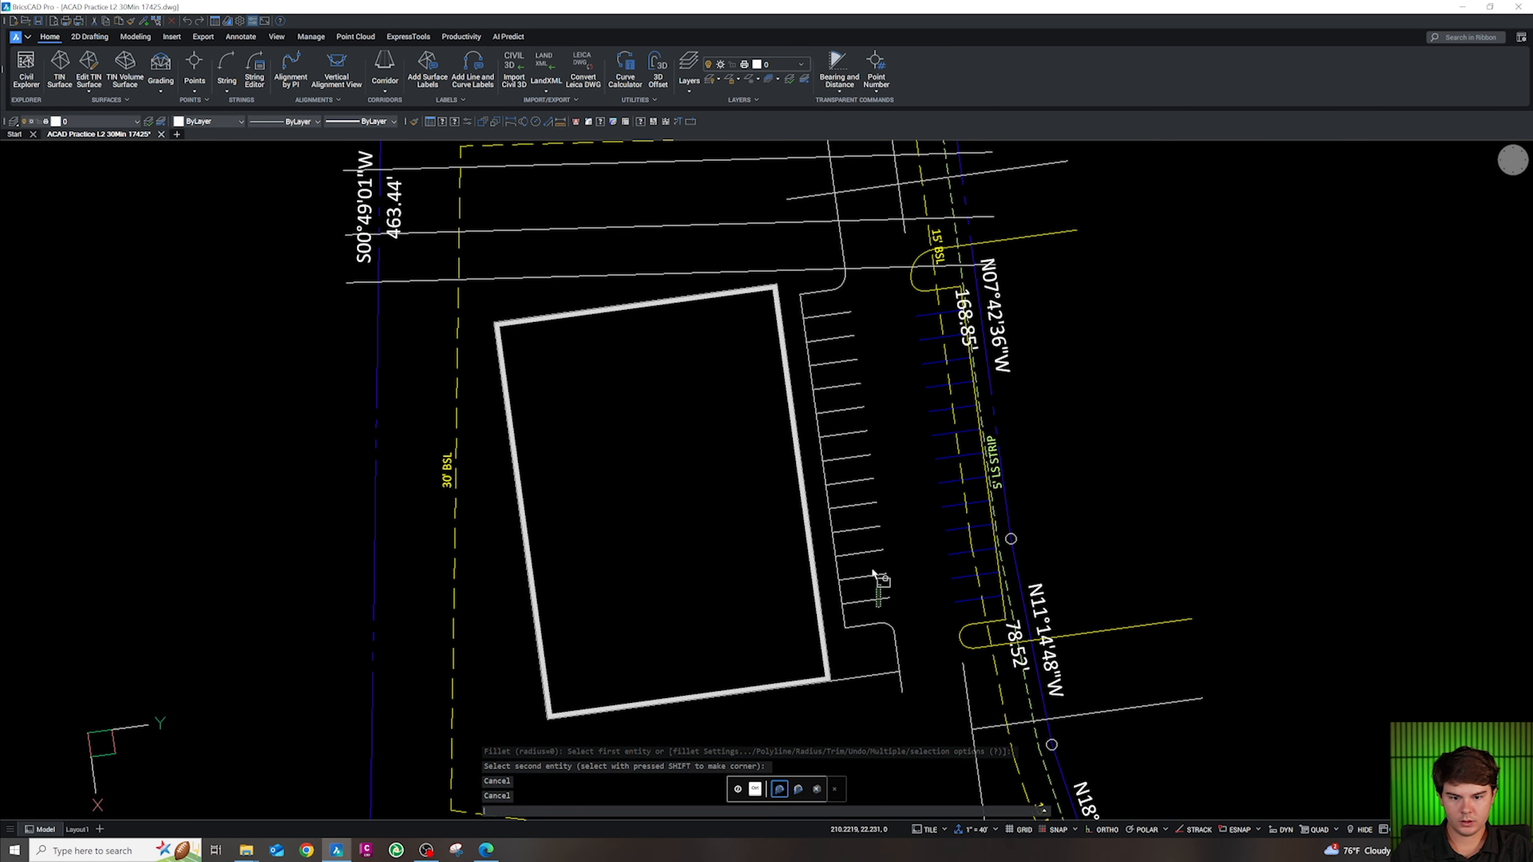
{"action": "left_click", "coordinate": [842, 312]}
{"action": "type", "text": "cg"}
{"action": "key", "text": "Return"}
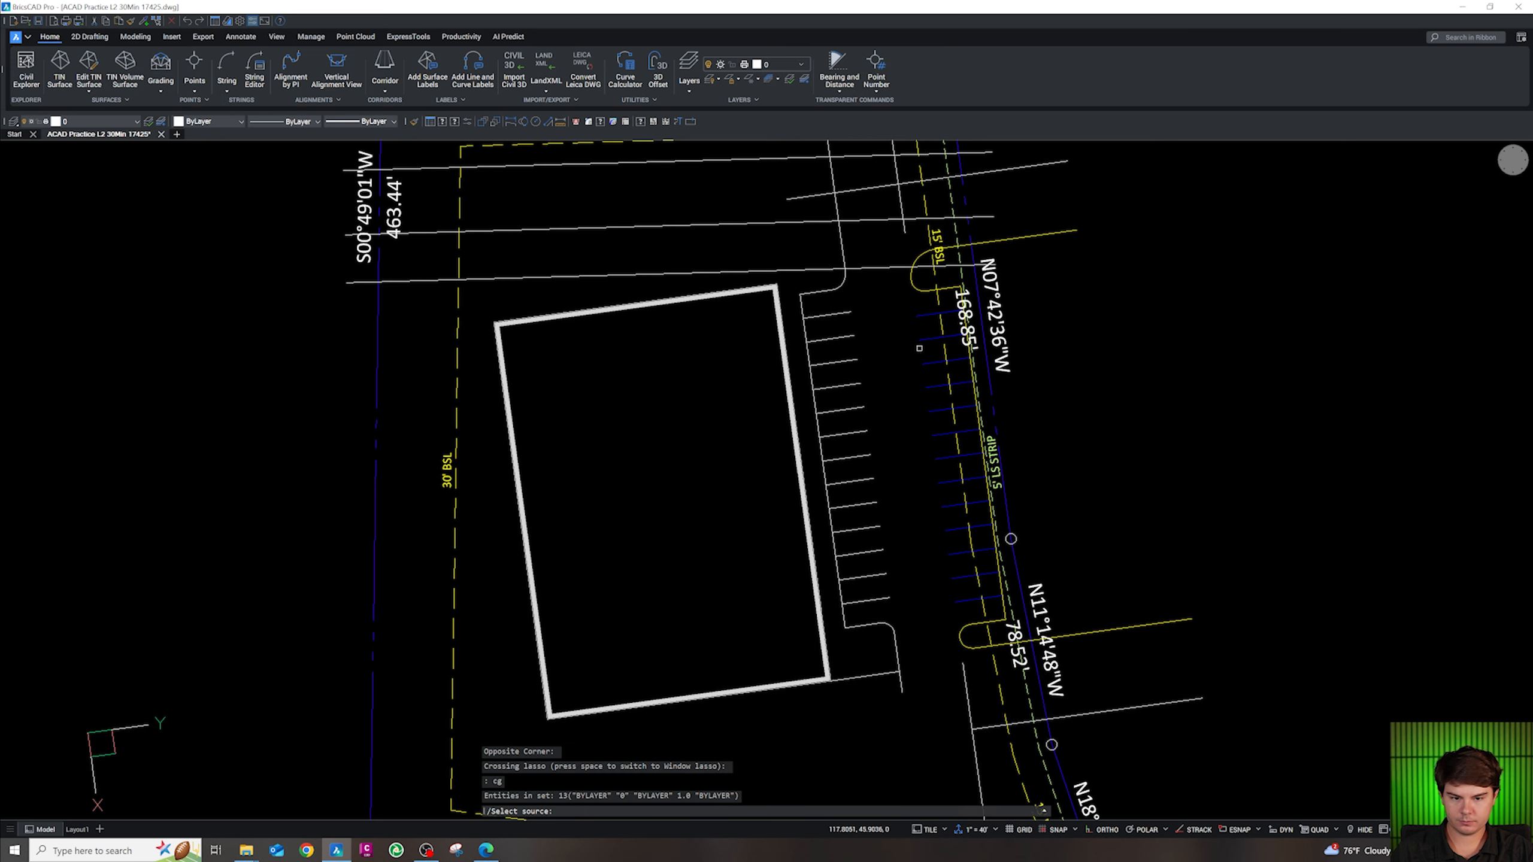
{"action": "left_click", "coordinate": [935, 361]}
{"action": "key", "text": "Escape"}
Put the curb polyline on the yellow CA-SITE-CONC layer with CG
{"action": "scroll", "coordinate": [860, 403], "scroll_direction": "down", "scroll_amount": 3}
{"action": "key", "text": "Escape"}
{"action": "left_click", "coordinate": [887, 530]}
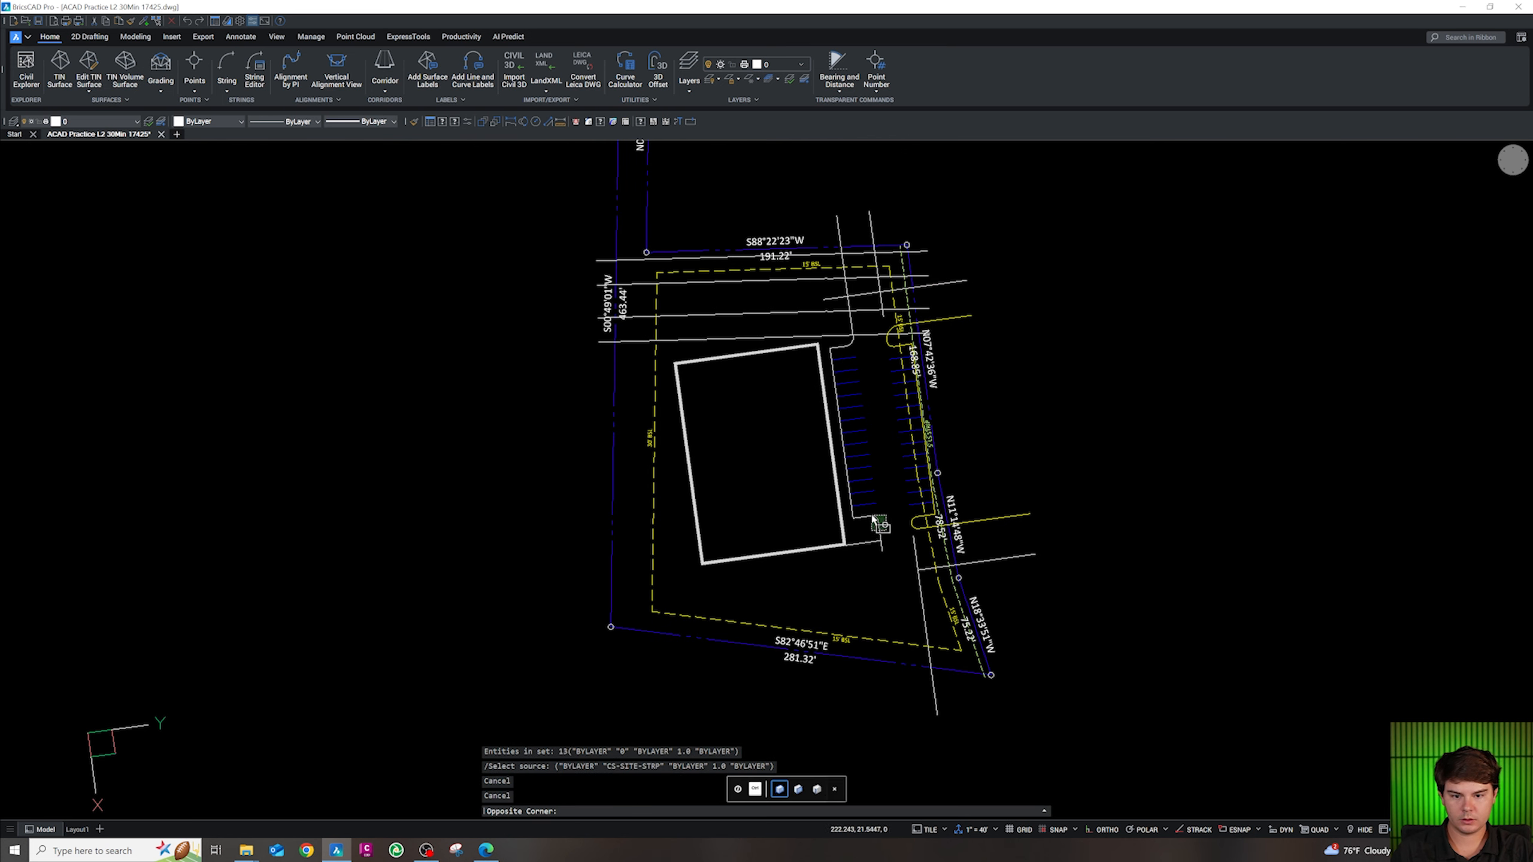
{"action": "left_click", "coordinate": [870, 518]}
{"action": "type", "text": "cg"}
{"action": "key", "text": "Return"}
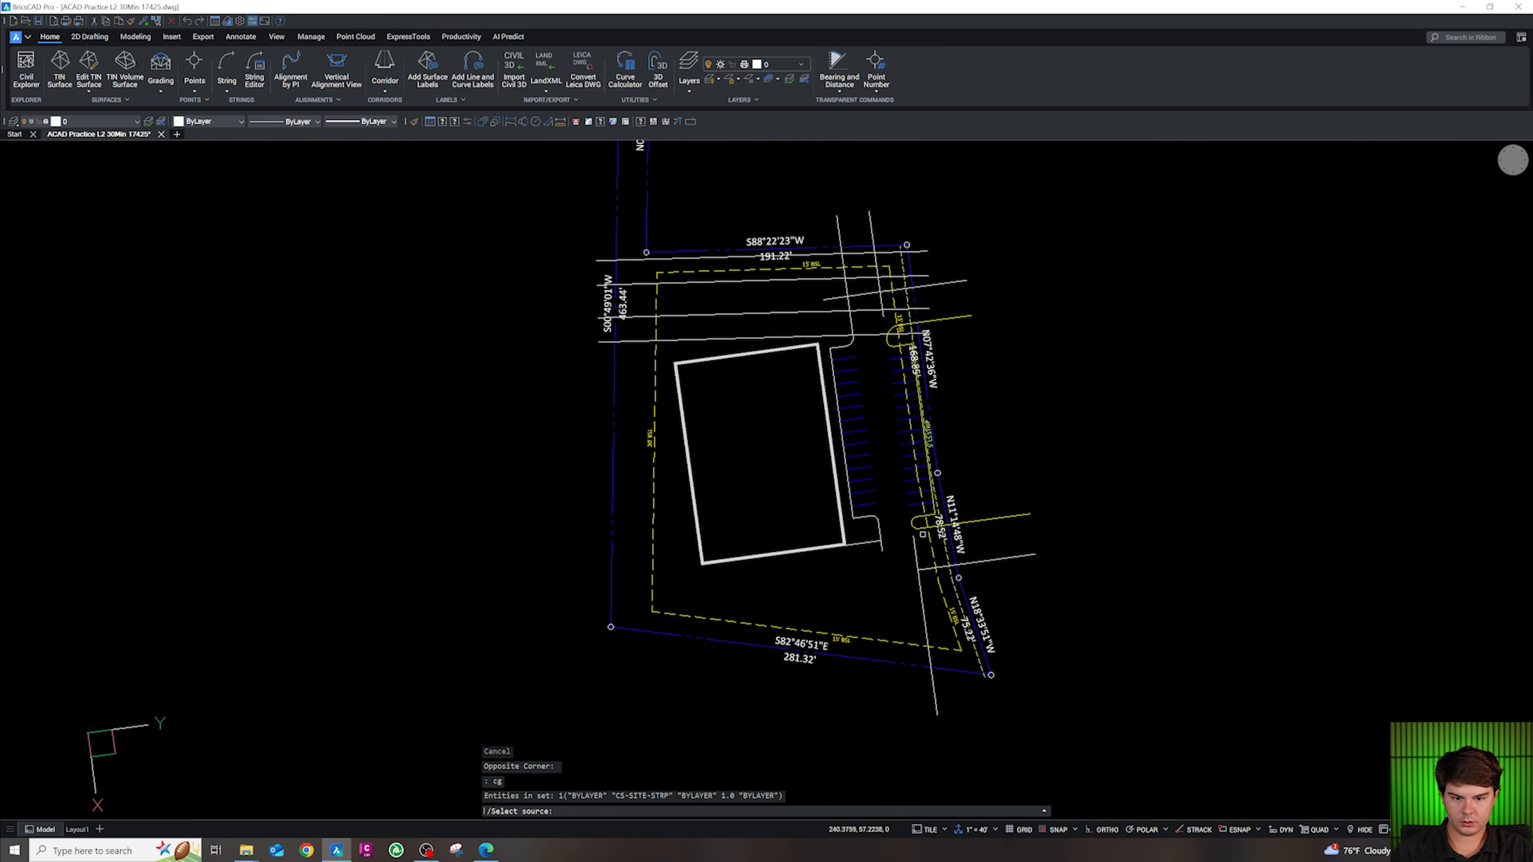
{"action": "left_click", "coordinate": [924, 529]}
{"action": "key", "text": "Escape"}
Erase the stray blue vertical line
{"action": "scroll", "coordinate": [936, 573], "scroll_direction": "down", "scroll_amount": 2}
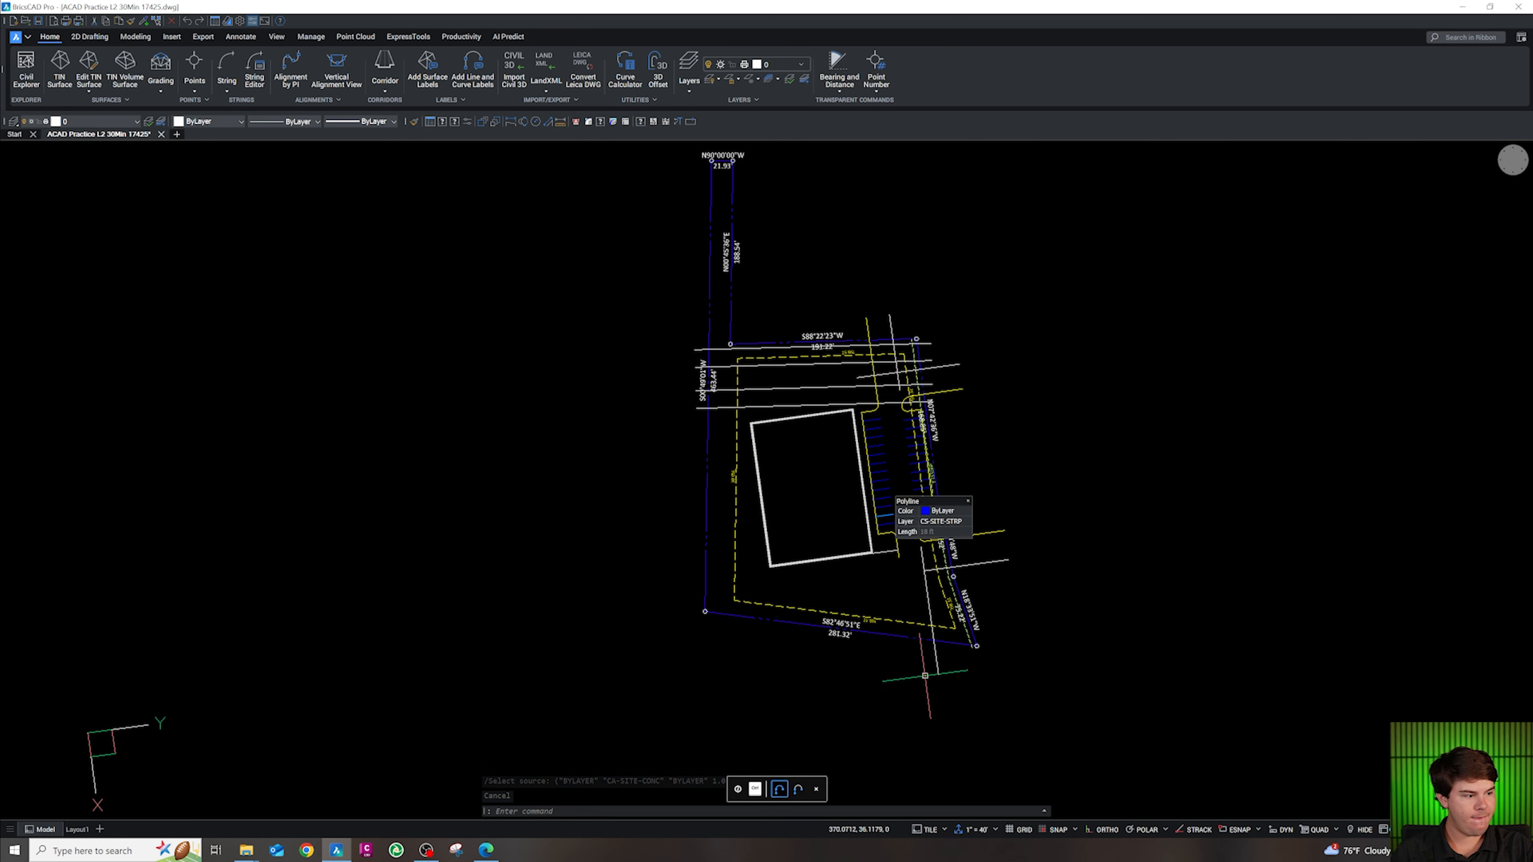
{"action": "scroll", "coordinate": [926, 682], "scroll_direction": "up", "scroll_amount": 3}
{"action": "key", "text": "Escape"}
{"action": "left_click", "coordinate": [927, 366]}
{"action": "left_click", "coordinate": [907, 355]}
{"action": "key", "text": "Delete"}
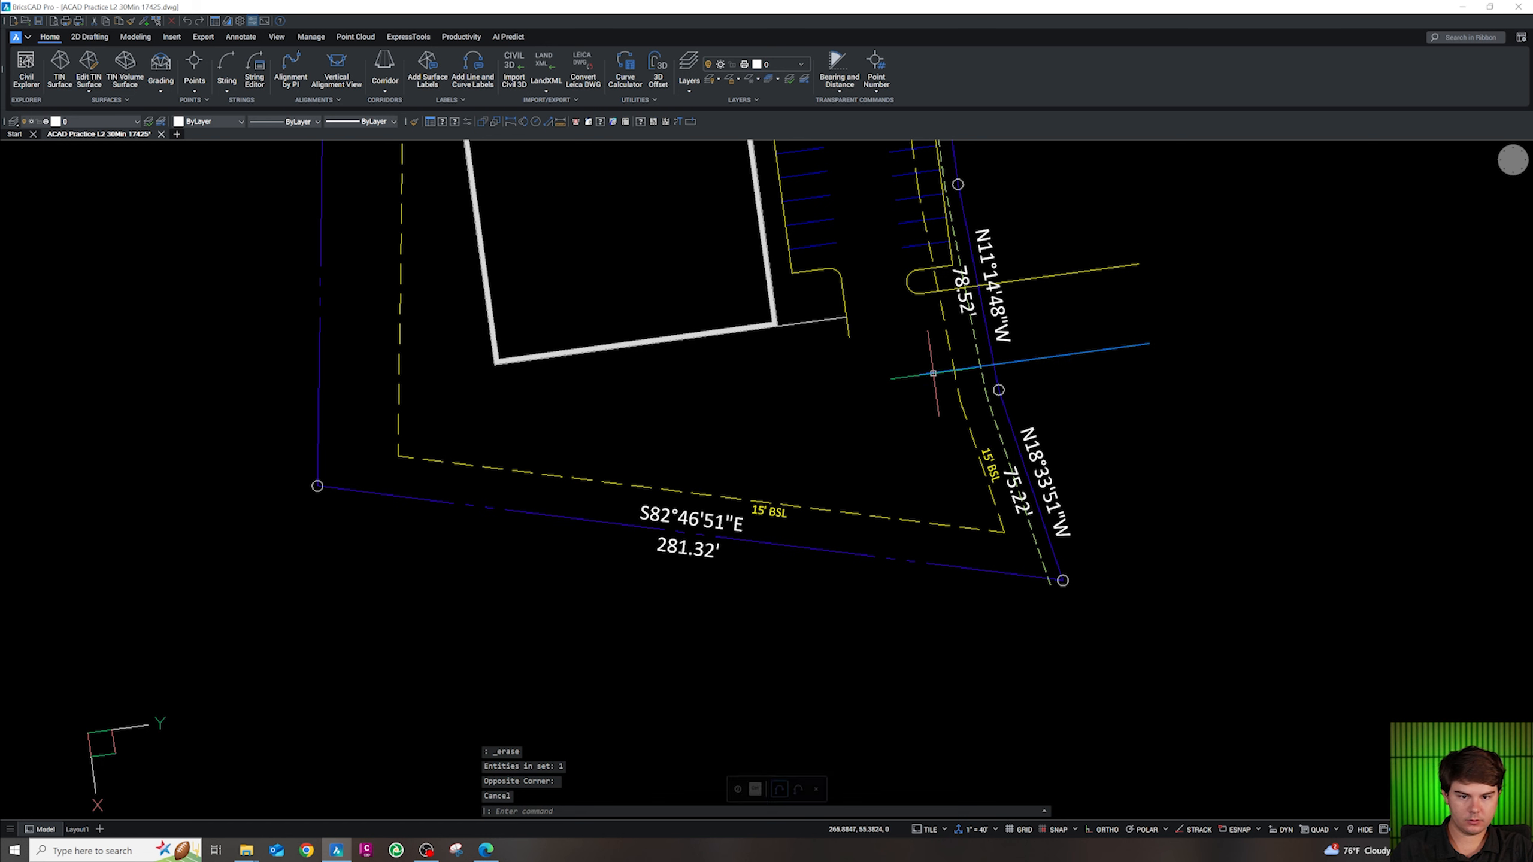
Draw a polyline between two stall-line endpoints as the drive-aisle line
{"action": "scroll", "coordinate": [912, 537], "scroll_direction": "down", "scroll_amount": 2}
{"action": "scroll", "coordinate": [891, 343], "scroll_direction": "up", "scroll_amount": 4}
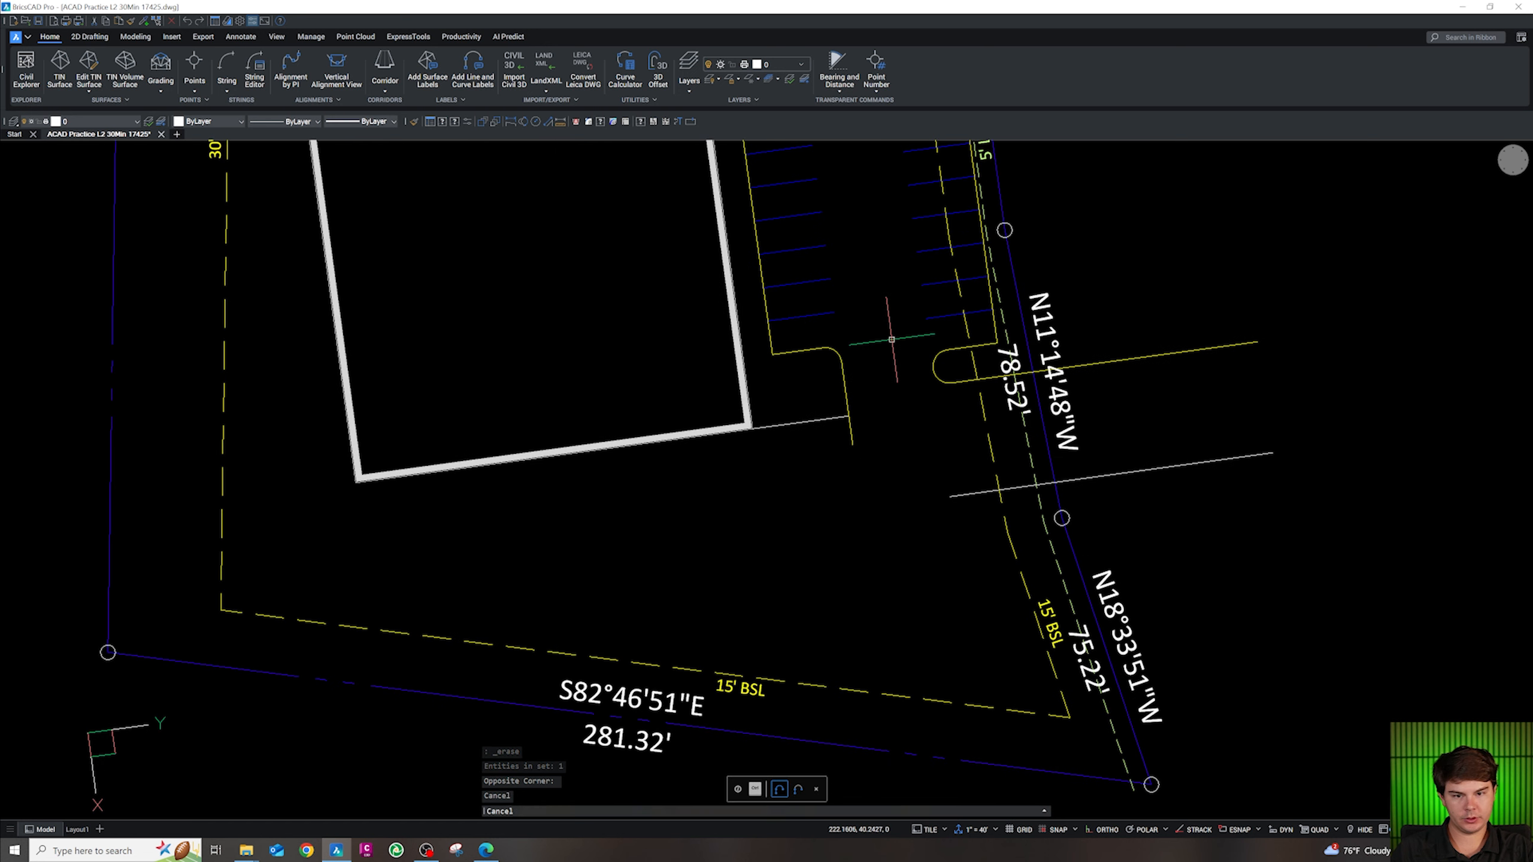
{"action": "key", "text": "Escape"}
{"action": "key", "text": "Escape"}
{"action": "key", "text": "Escape"}
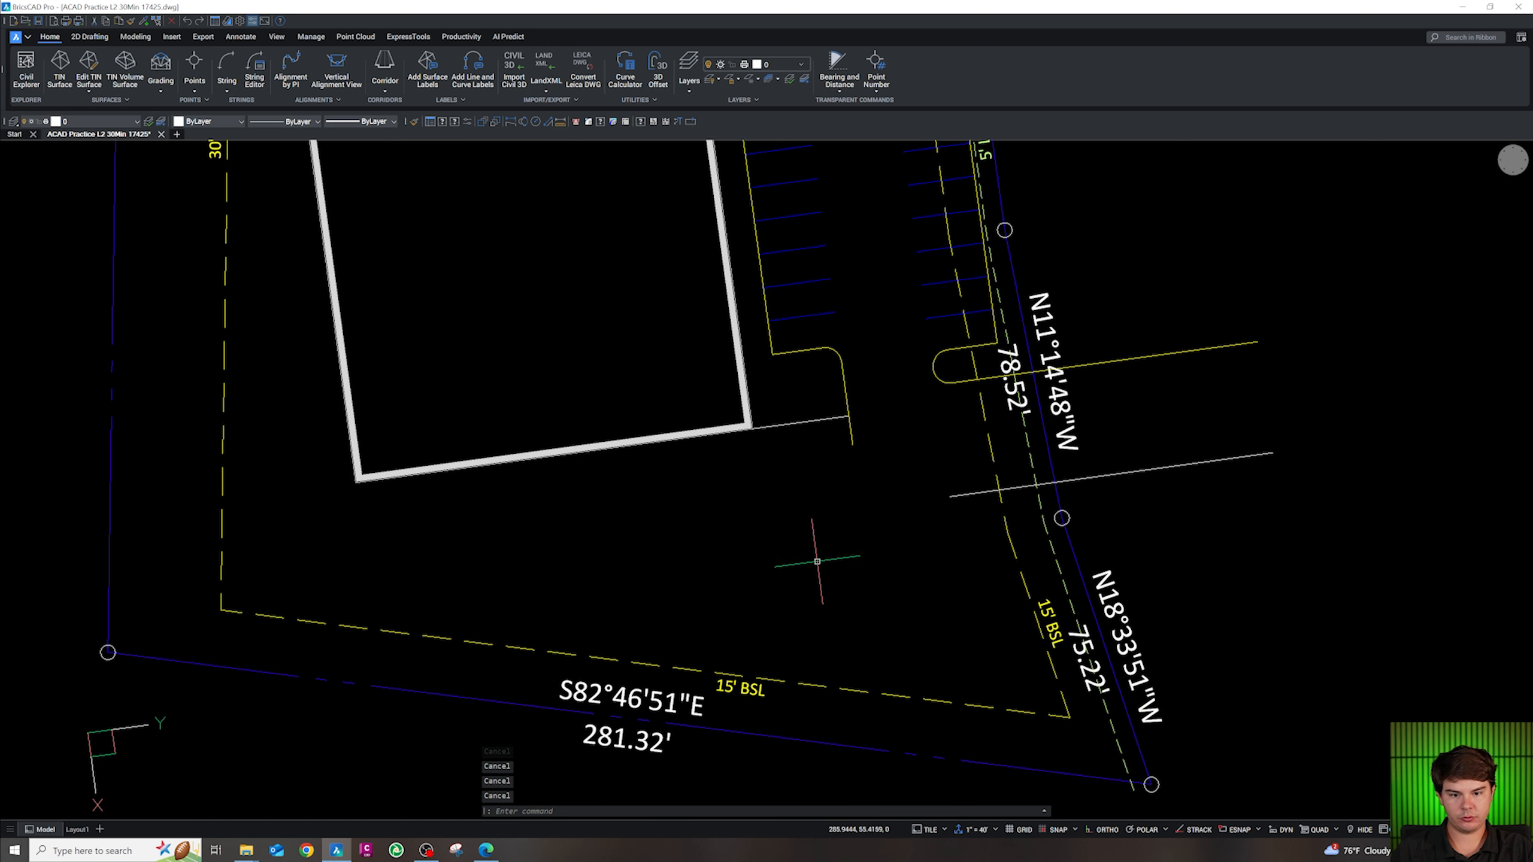
{"action": "type", "text": "pl"}
{"action": "key", "text": "Return"}
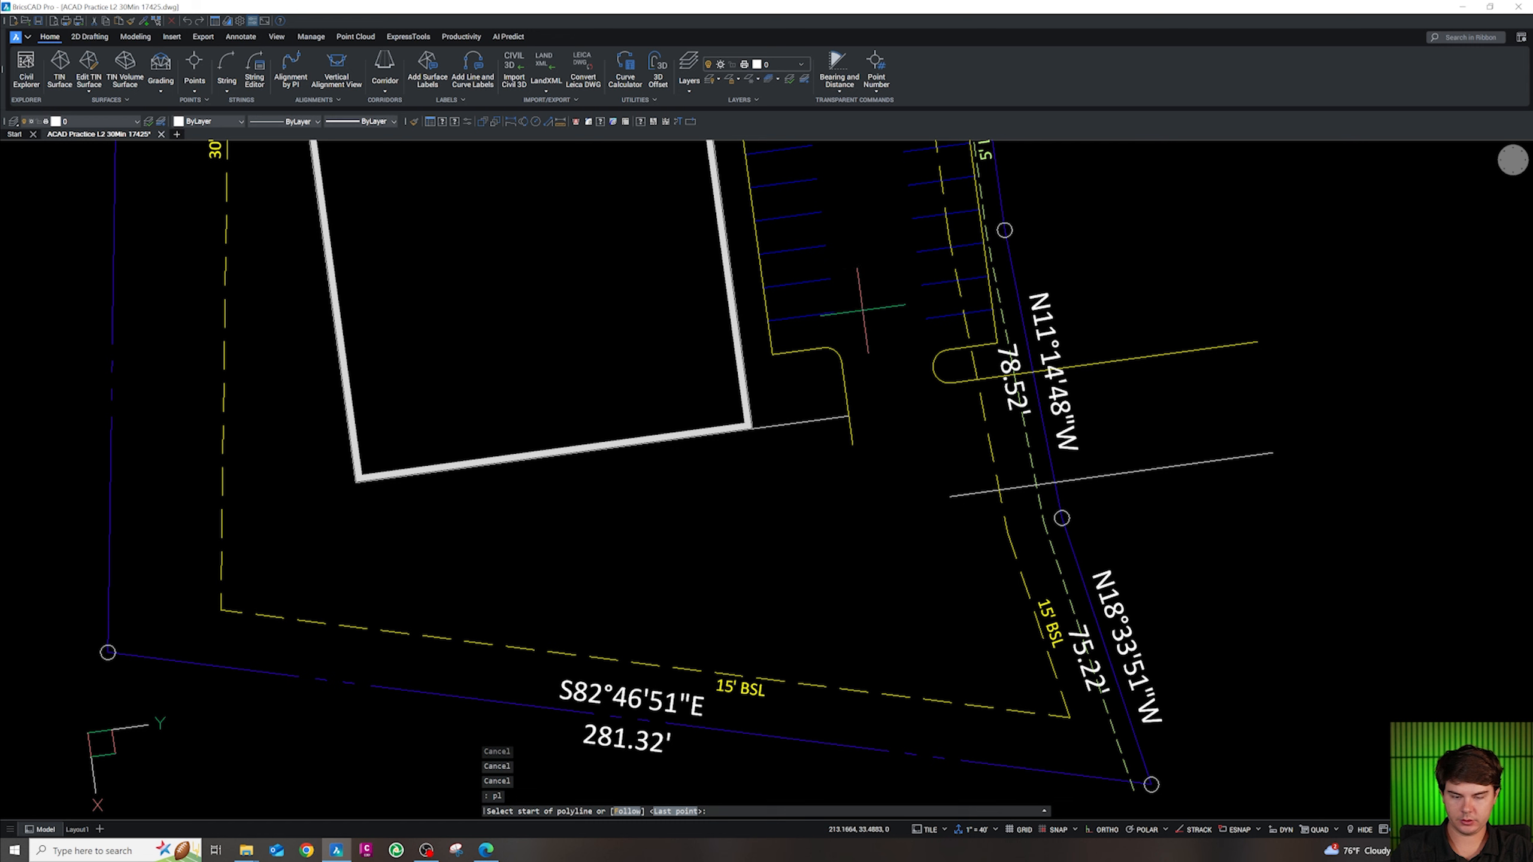
{"action": "left_click", "coordinate": [863, 226]}
{"action": "key", "text": "Escape"}
{"action": "key", "text": "Escape"}
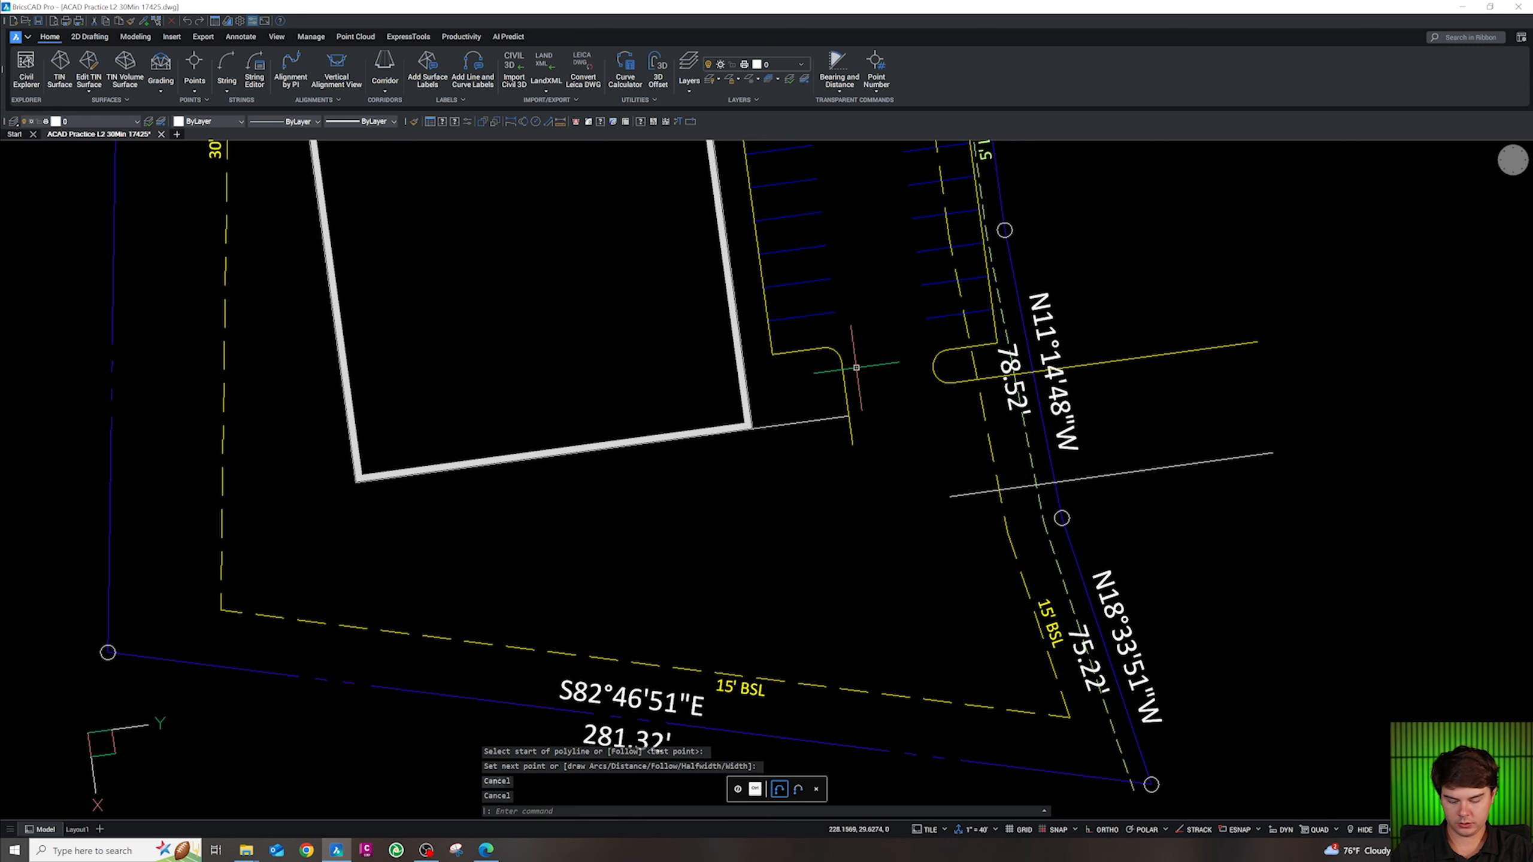
{"action": "type", "text": "pl"}
{"action": "key", "text": "Return"}
{"action": "key", "text": "shift+e"}
{"action": "left_click", "coordinate": [818, 181]}
{"action": "key", "text": "shift+e"}
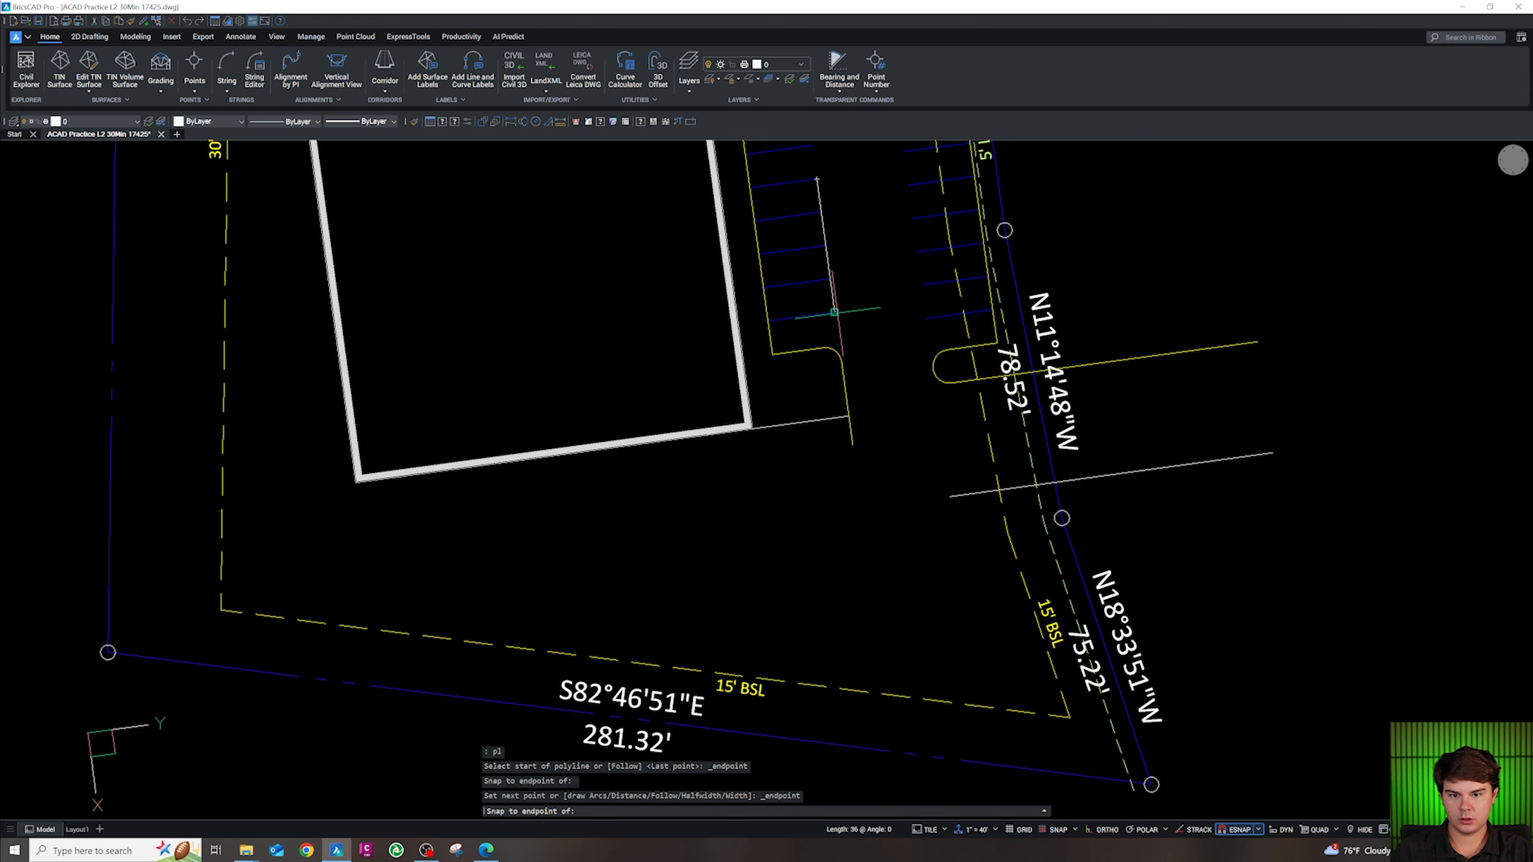
{"action": "left_click", "coordinate": [834, 311]}
{"action": "key", "text": "Escape"}
Offset the aisle polyline 12 units to the right and erase the original
{"action": "left_click", "coordinate": [832, 304]}
{"action": "type", "text": "o"}
{"action": "key", "text": "Return"}
{"action": "type", "text": "12"}
{"action": "key", "text": "Return"}
{"action": "left_click", "coordinate": [883, 336]}
{"action": "key", "text": "Escape"}
{"action": "left_click", "coordinate": [845, 288]}
{"action": "left_click", "coordinate": [827, 298]}
{"action": "key", "text": "Delete"}
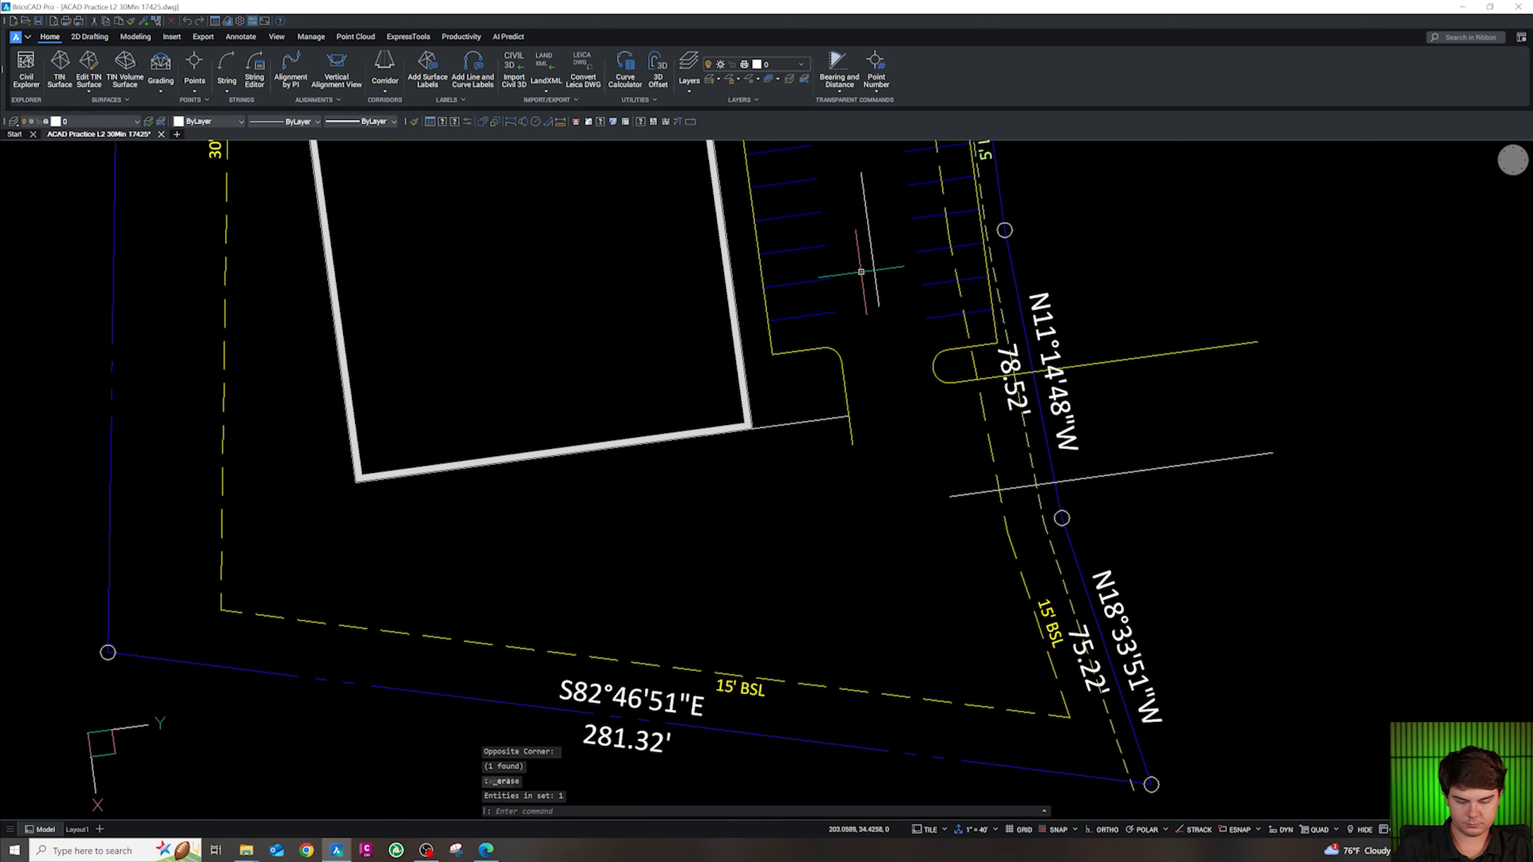
Stretch the offset aisle line's lower end south toward the setback
{"action": "left_click", "coordinate": [874, 264]}
{"action": "left_click", "coordinate": [878, 306]}
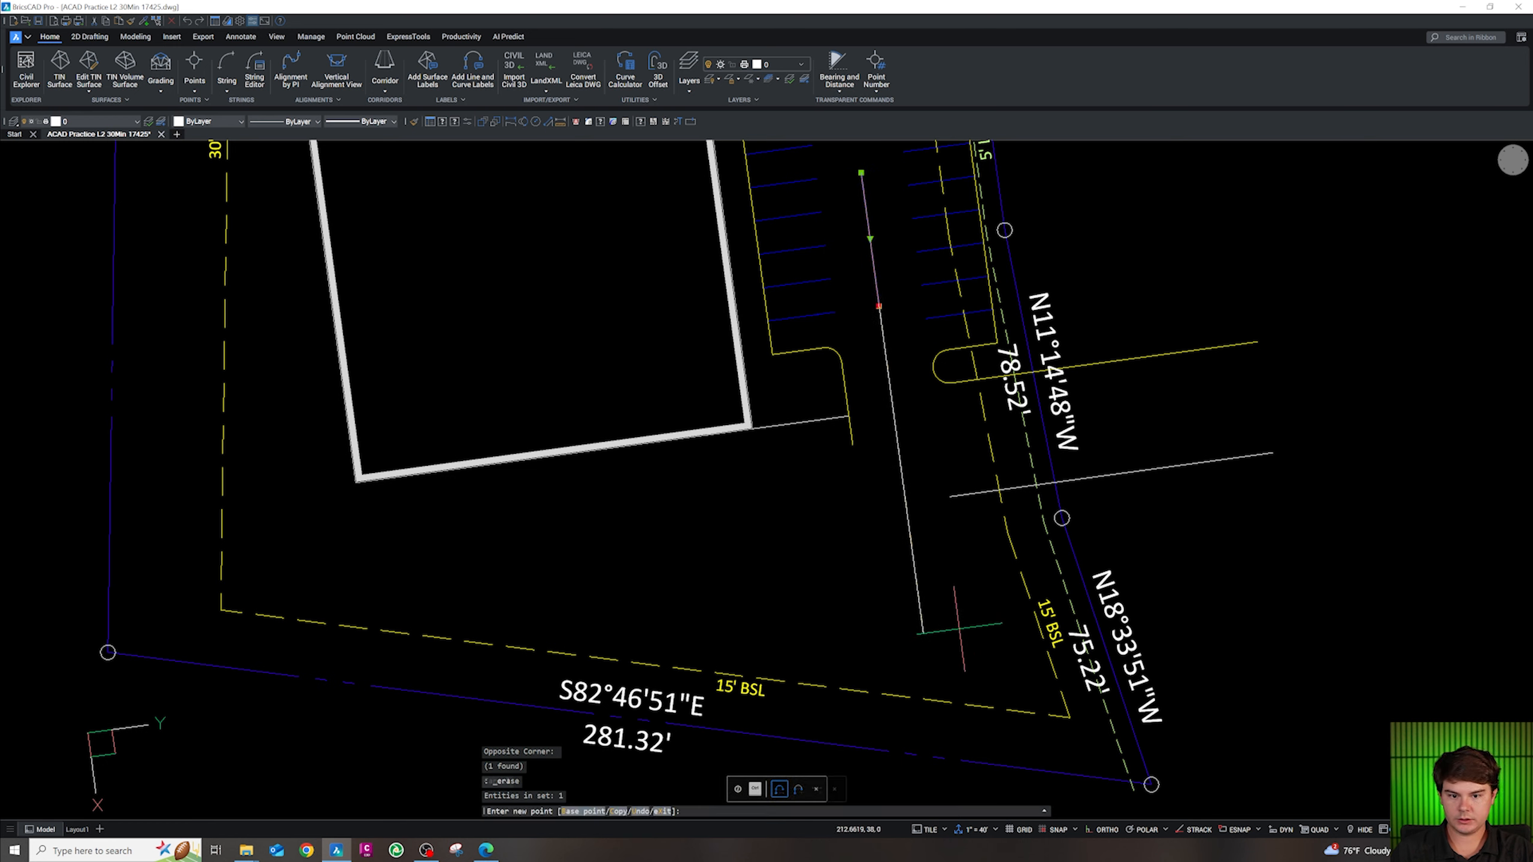
{"action": "left_click", "coordinate": [923, 633]}
{"action": "key", "text": "Escape"}
{"action": "key", "text": "Escape"}
{"action": "key", "text": "Escape"}
Draw a short polyline at the aisle line's end, then erase it
{"action": "type", "text": "pl"}
{"action": "key", "text": "Return"}
{"action": "left_click", "coordinate": [948, 497]}
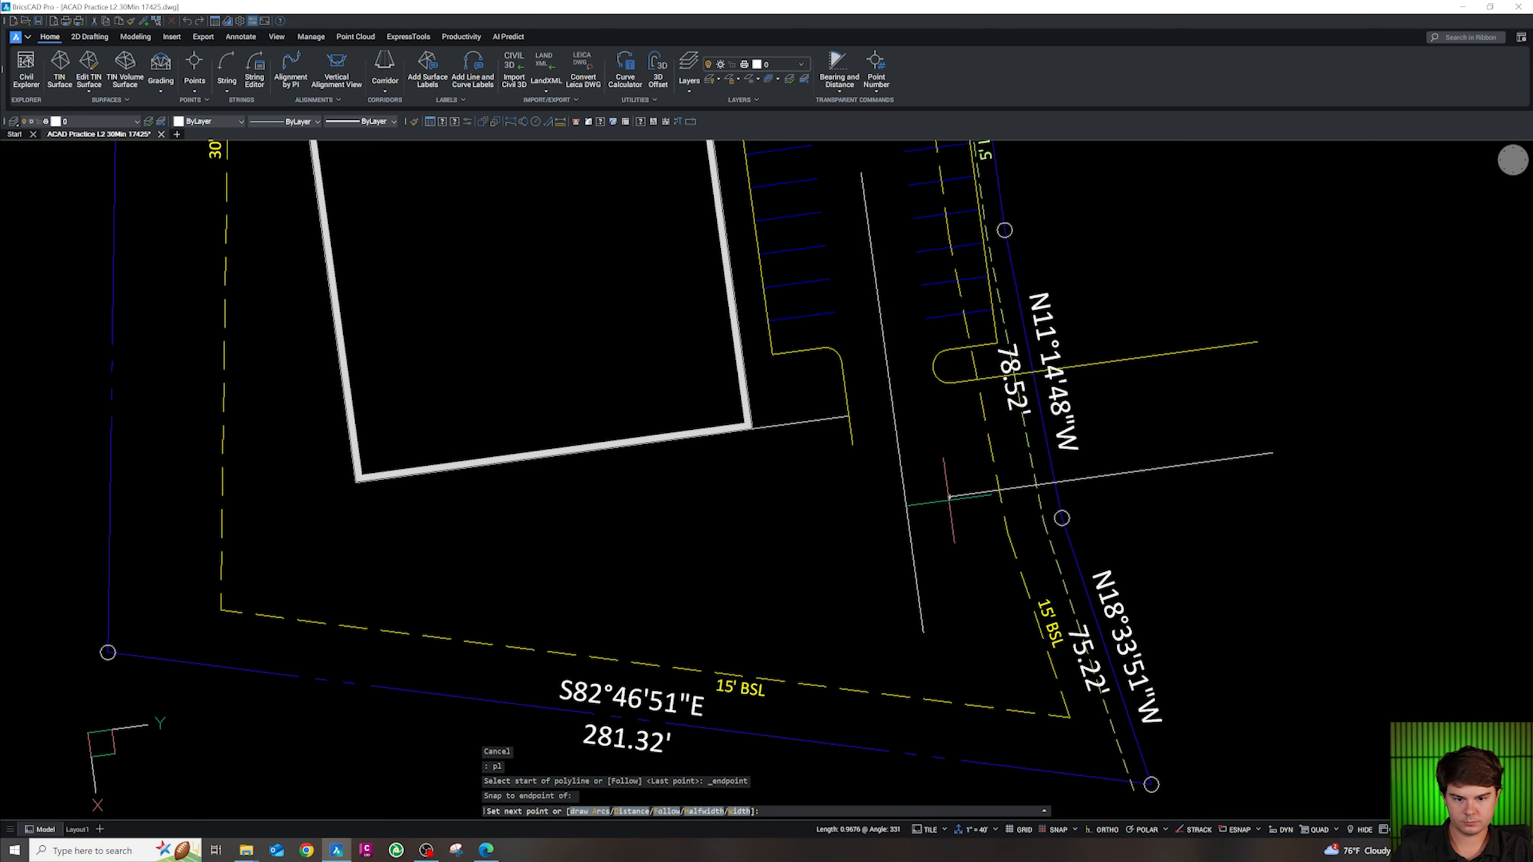
{"action": "left_click", "coordinate": [977, 571]}
{"action": "key", "text": "Escape"}
{"action": "left_click", "coordinate": [966, 556]}
{"action": "left_click", "coordinate": [946, 533]}
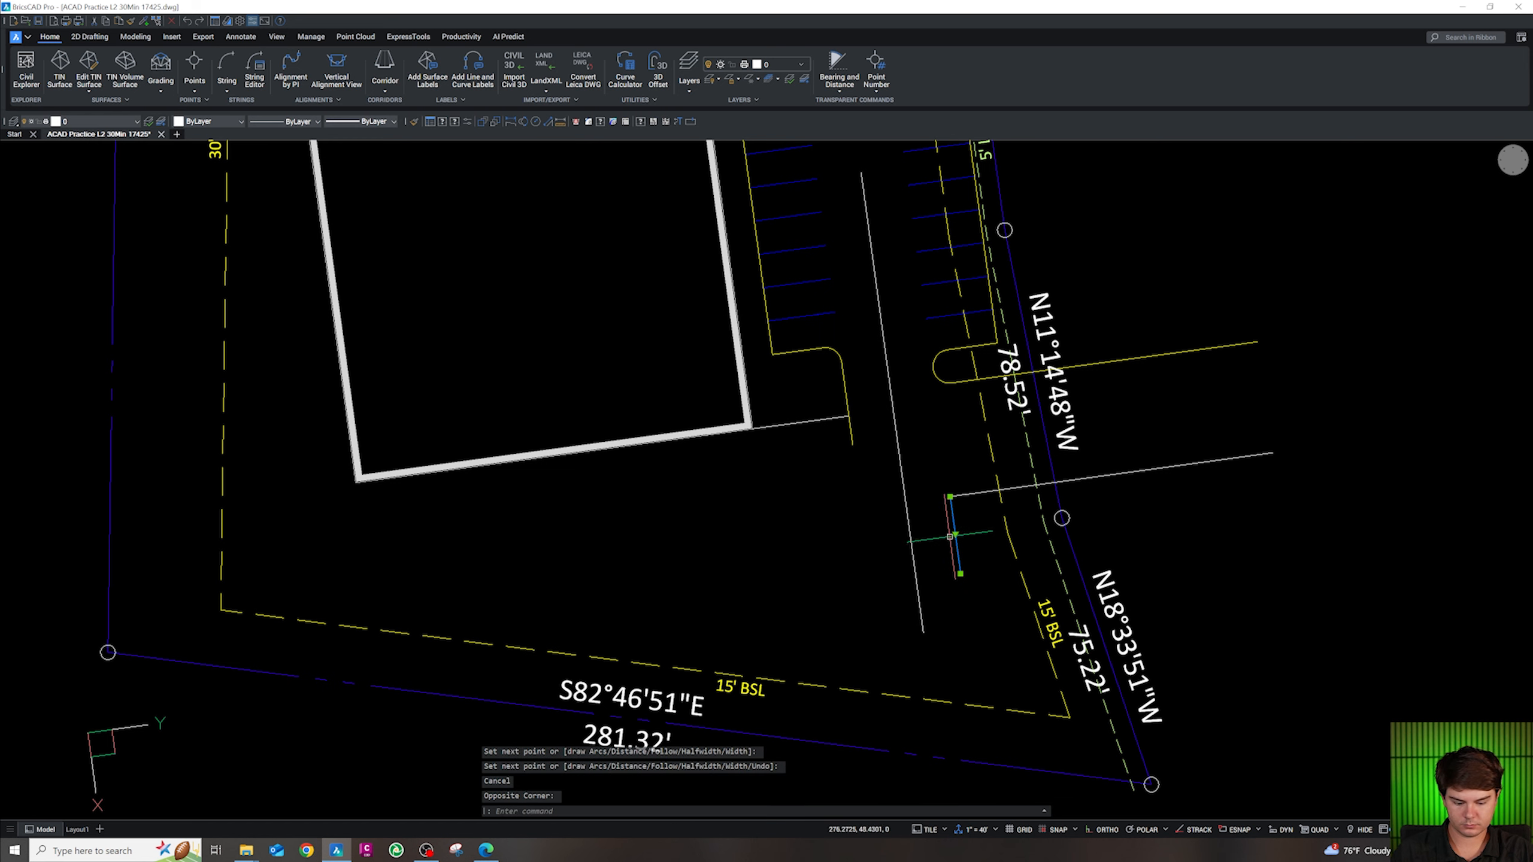
{"action": "key", "text": "Delete"}
Draw an 18-unit polyline from the aisle line's end and erase it as misdrawn
{"action": "type", "text": "pl"}
{"action": "key", "text": "Return"}
{"action": "left_click", "coordinate": [949, 497]}
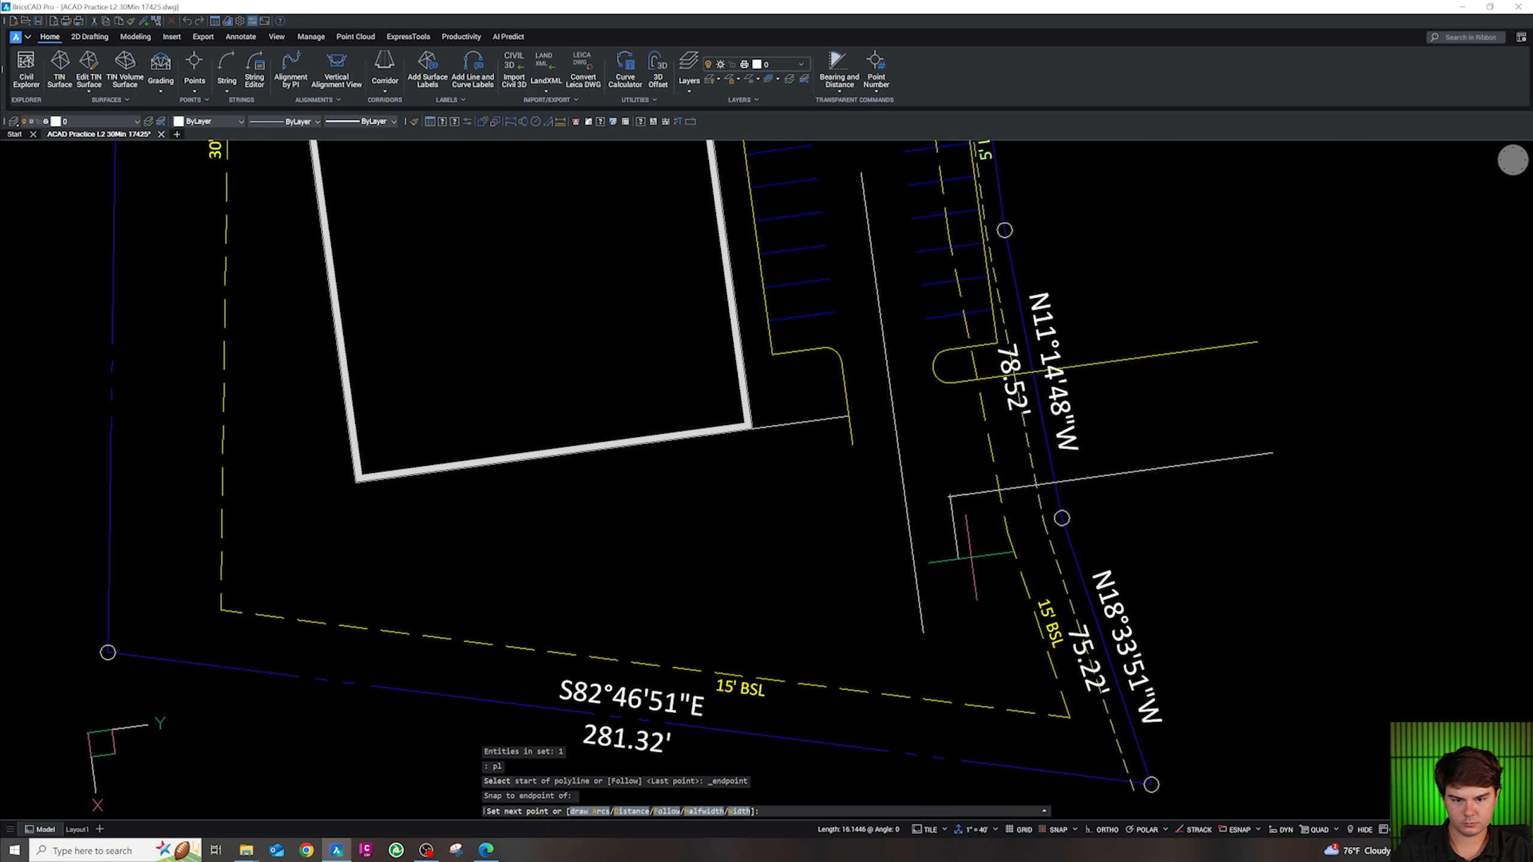
{"action": "type", "text": "18"}
{"action": "key", "text": "Return"}
{"action": "key", "text": "Escape"}
{"action": "left_click", "coordinate": [971, 564]}
{"action": "left_click", "coordinate": [962, 546]}
{"action": "key", "text": "Delete"}
Draw an 18' stall stripe from the white line's endpoint
{"action": "type", "text": "pl"}
{"action": "key", "text": "Return"}
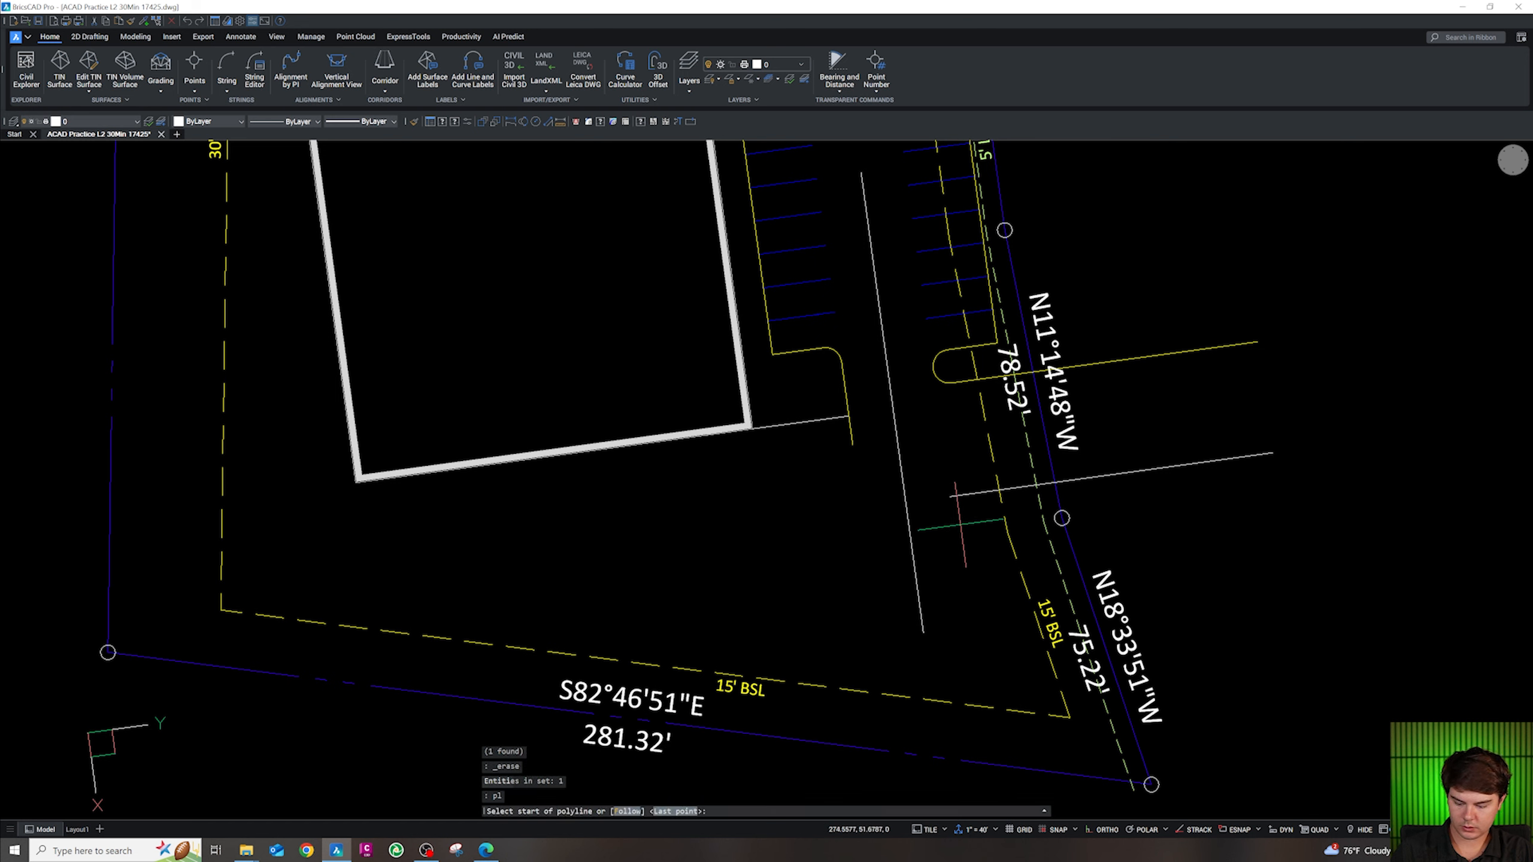
{"action": "left_click", "coordinate": [949, 496]}
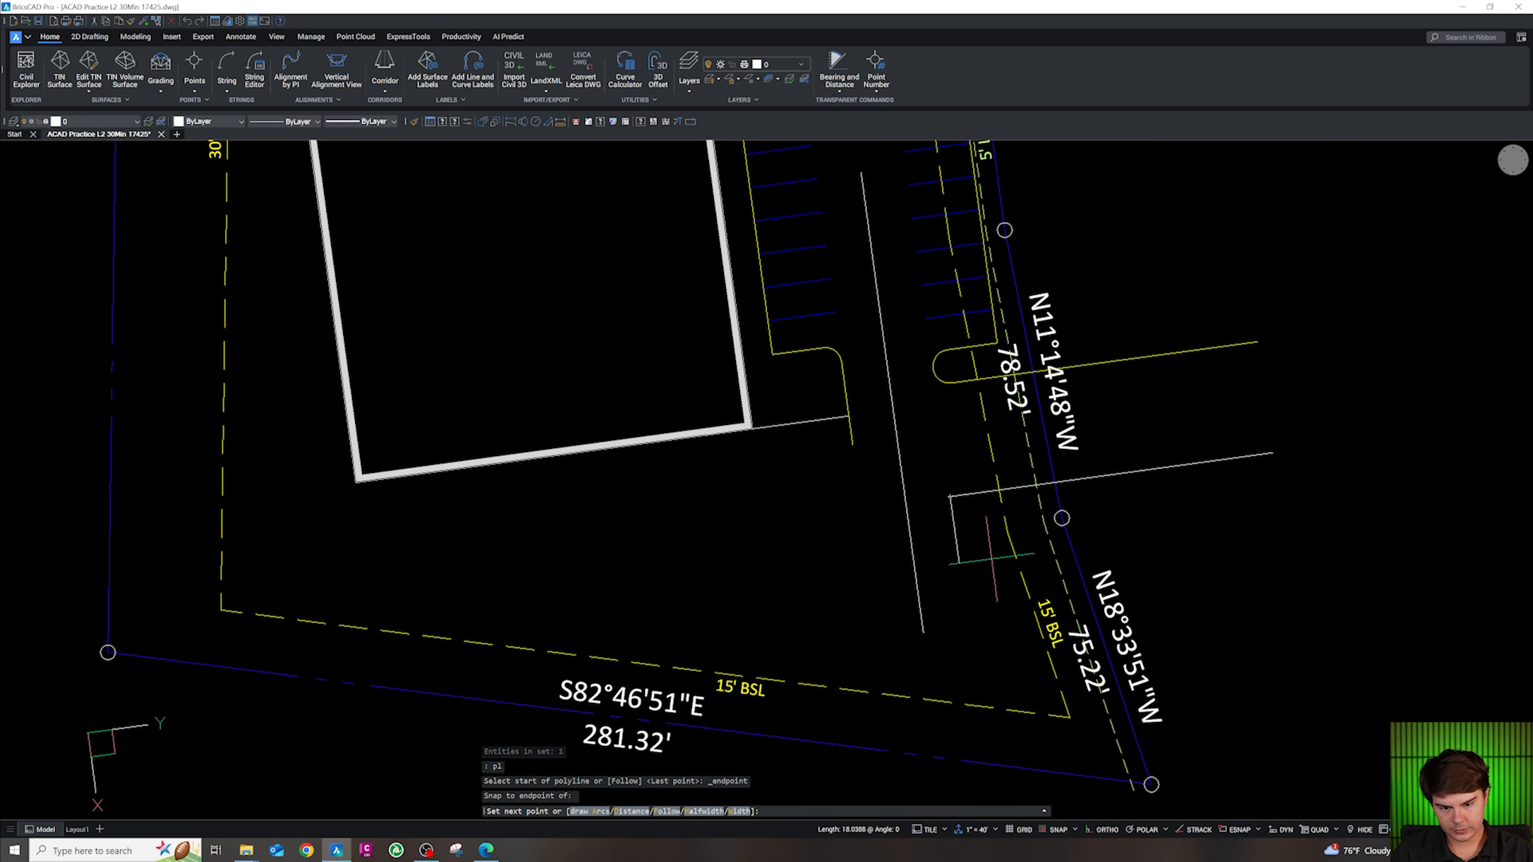
{"action": "type", "text": "18"}
{"action": "key", "text": "Return"}
{"action": "key", "text": "Escape"}
{"action": "key", "text": "Escape"}
Offset the stripe 9 units to the left three times, making four stripes
{"action": "type", "text": "o"}
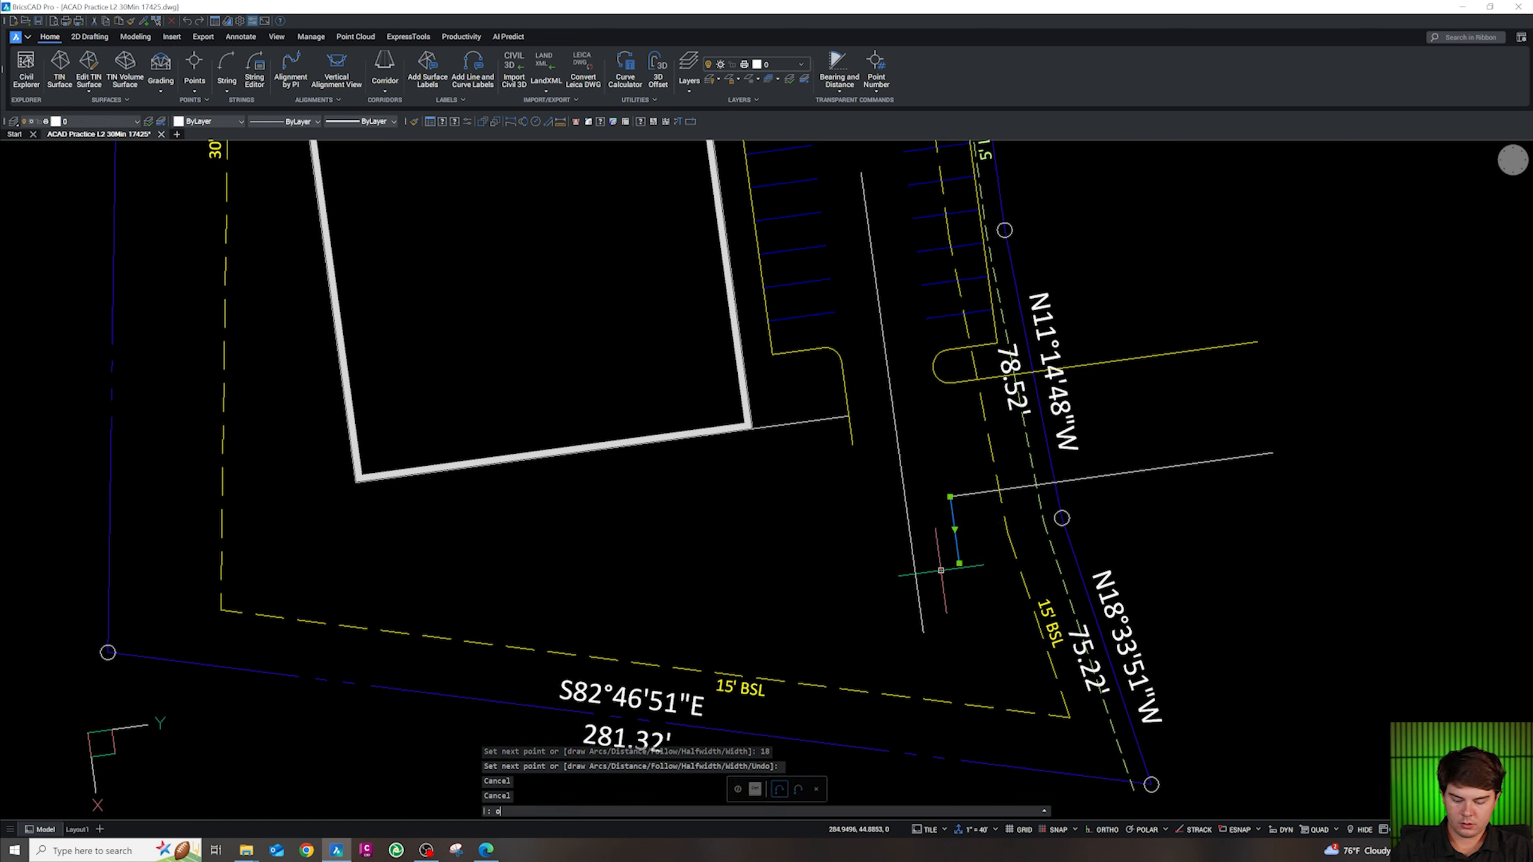
{"action": "key", "text": "Return"}
{"action": "type", "text": "9"}
{"action": "key", "text": "Return"}
{"action": "left_click", "coordinate": [925, 543]}
{"action": "left_click", "coordinate": [905, 547]}
{"action": "left_click", "coordinate": [892, 548]}
{"action": "left_click", "coordinate": [853, 552]}
{"action": "left_click", "coordinate": [855, 552]}
{"action": "left_click", "coordinate": [836, 554]}
{"action": "key", "text": "Escape"}
{"action": "key", "text": "Escape"}
{"action": "key", "text": "Escape"}
{"action": "key", "text": "Escape"}
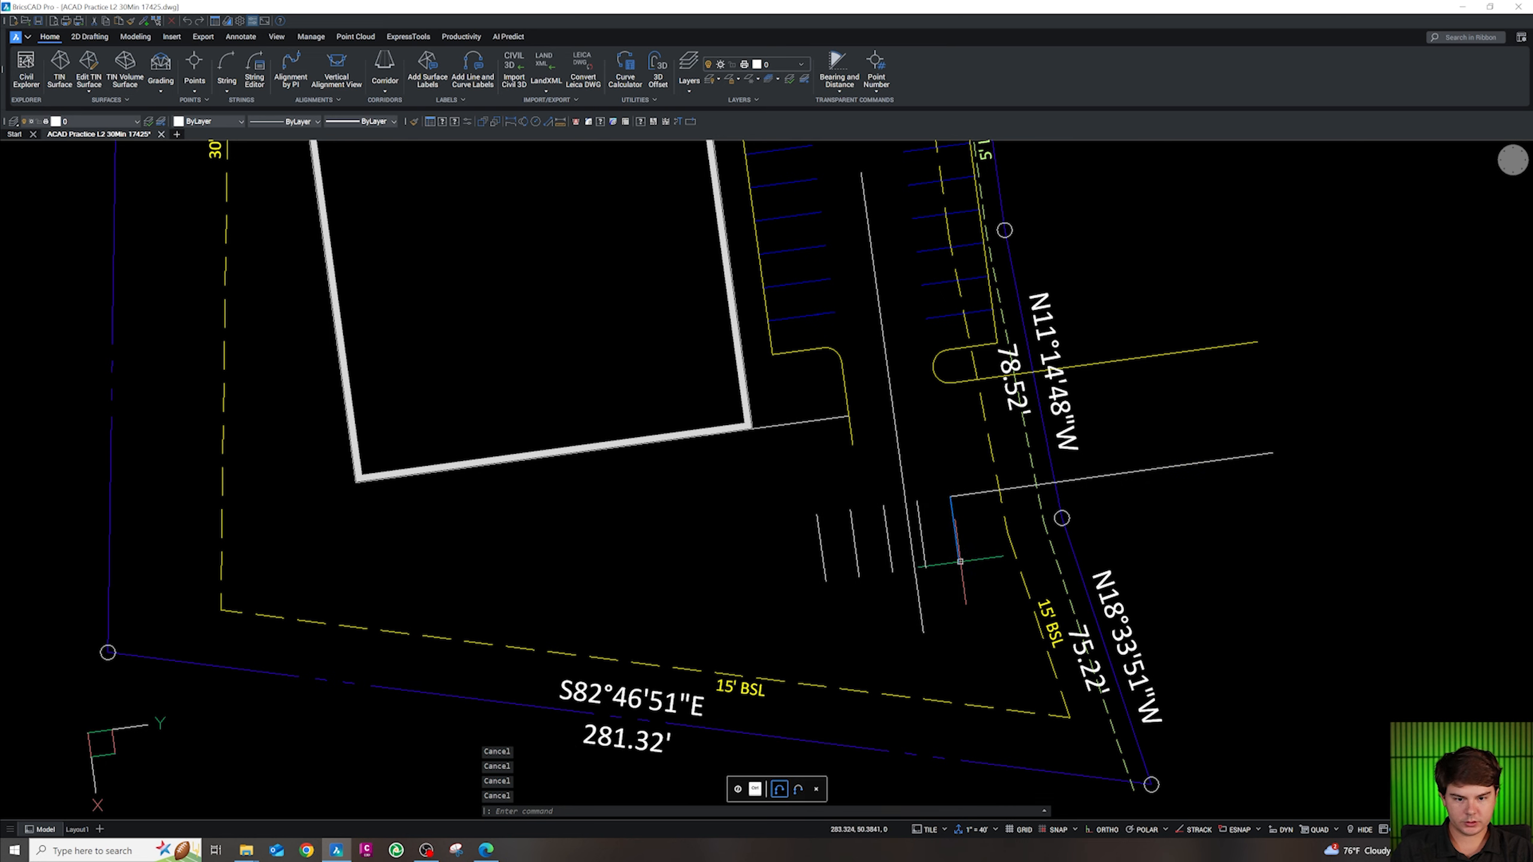
Draw a line joining the bottoms of the right and left stripes
{"action": "type", "text": "pl"}
{"action": "key", "text": "Return"}
{"action": "key", "text": "shift+e"}
{"action": "left_click", "coordinate": [960, 563]}
{"action": "key", "text": "shift+e"}
{"action": "left_click", "coordinate": [827, 581]}
{"action": "key", "text": "Escape"}
Select the three left stripes together with the bottom line
{"action": "left_click", "coordinate": [931, 561]}
{"action": "left_click", "coordinate": [942, 566]}
{"action": "left_click", "coordinate": [899, 550]}
{"action": "left_click", "coordinate": [802, 557]}
{"action": "left_click", "coordinate": [880, 595]}
{"action": "left_click", "coordinate": [873, 566]}
Move the stripe group from the bottom line's midpoint onto the aisle centre line
{"action": "type", "text": "m"}
{"action": "key", "text": "Return"}
{"action": "right_click", "coordinate": [905, 567], "text": "shift"}
{"action": "key", "text": "m"}
{"action": "left_click", "coordinate": [902, 570]}
{"action": "right_click", "coordinate": [917, 571], "text": "shift"}
{"action": "key", "text": "a"}
{"action": "left_click", "coordinate": [916, 571]}
{"action": "key", "text": "Escape"}
Move the short line right so it snaps to an endpoint
{"action": "key", "text": "Escape"}
{"action": "key", "text": "Escape"}
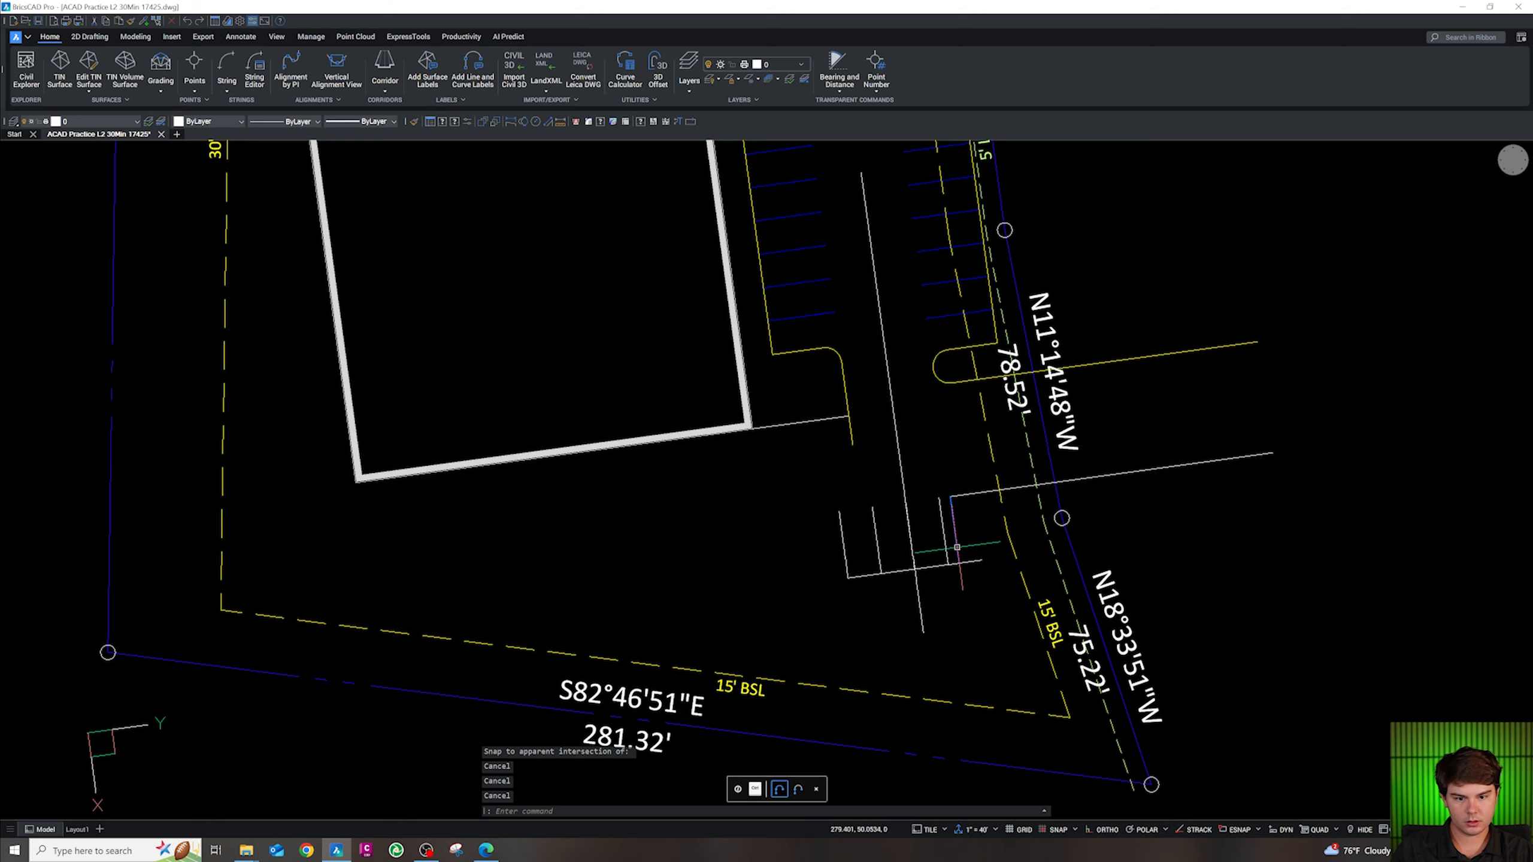
{"action": "type", "text": "m"}
{"action": "key", "text": "Return"}
{"action": "right_click", "coordinate": [972, 561], "text": "shift"}
{"action": "key", "text": "e"}
{"action": "left_click", "coordinate": [961, 563]}
{"action": "right_click", "coordinate": [977, 566], "text": "shift"}
{"action": "key", "text": "e"}
{"action": "left_click", "coordinate": [981, 561]}
Stretch the long line's end to meet the stripe end
{"action": "key", "text": "Escape"}
{"action": "left_click", "coordinate": [967, 501]}
{"action": "left_click", "coordinate": [959, 493]}
{"action": "left_click", "coordinate": [950, 496]}
{"action": "left_click", "coordinate": [973, 493]}
{"action": "key", "text": "Escape"}
{"action": "key", "text": "Escape"}
{"action": "key", "text": "Escape"}
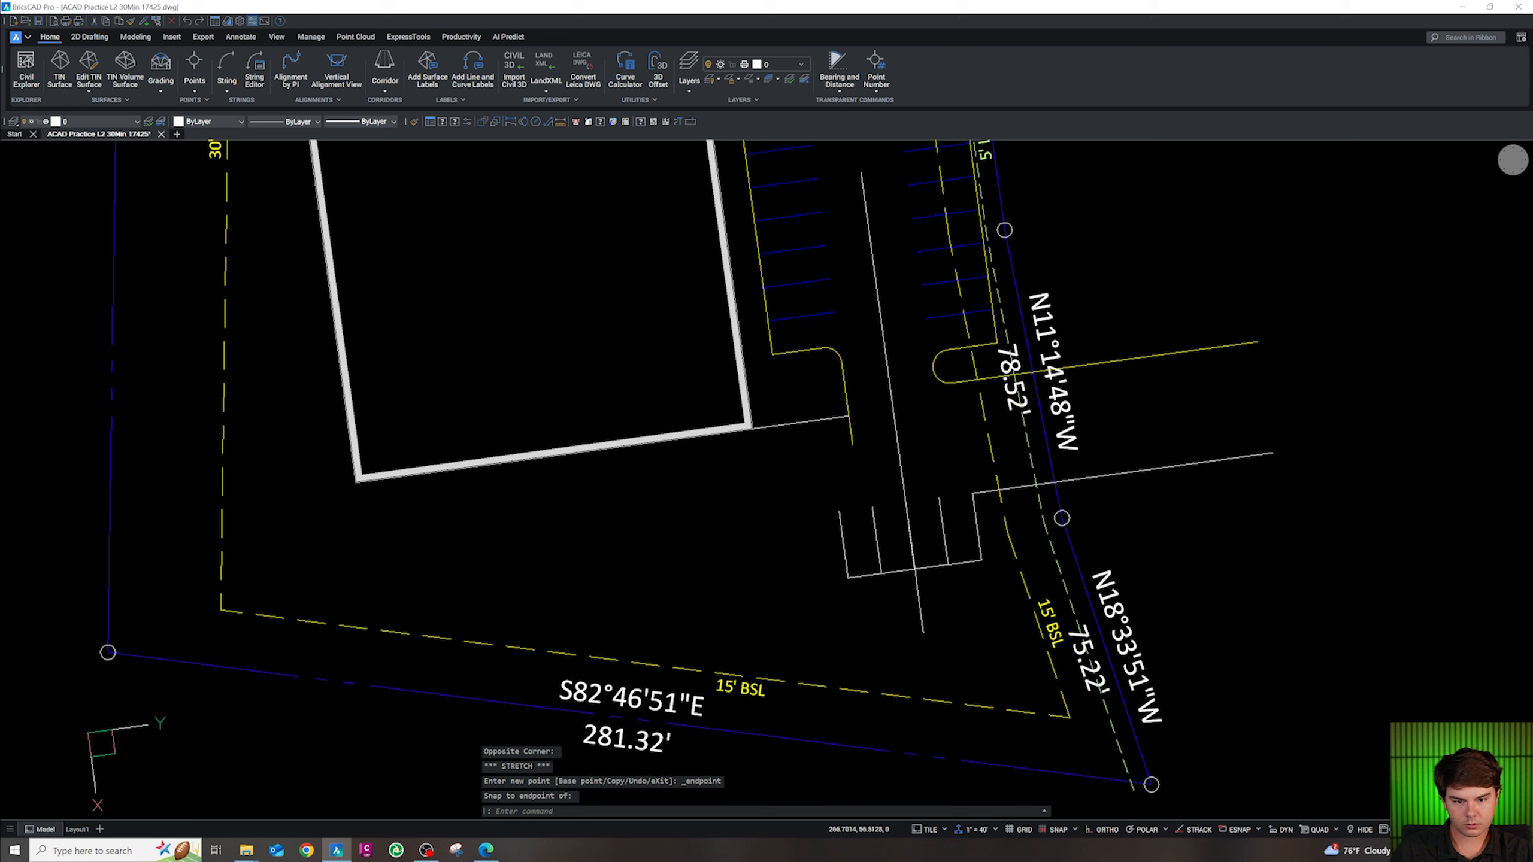
Fillet the long line and short vertical line with radius 5
{"action": "type", "text": "f"}
{"action": "key", "text": "Return"}
{"action": "type", "text": "r"}
{"action": "key", "text": "Return"}
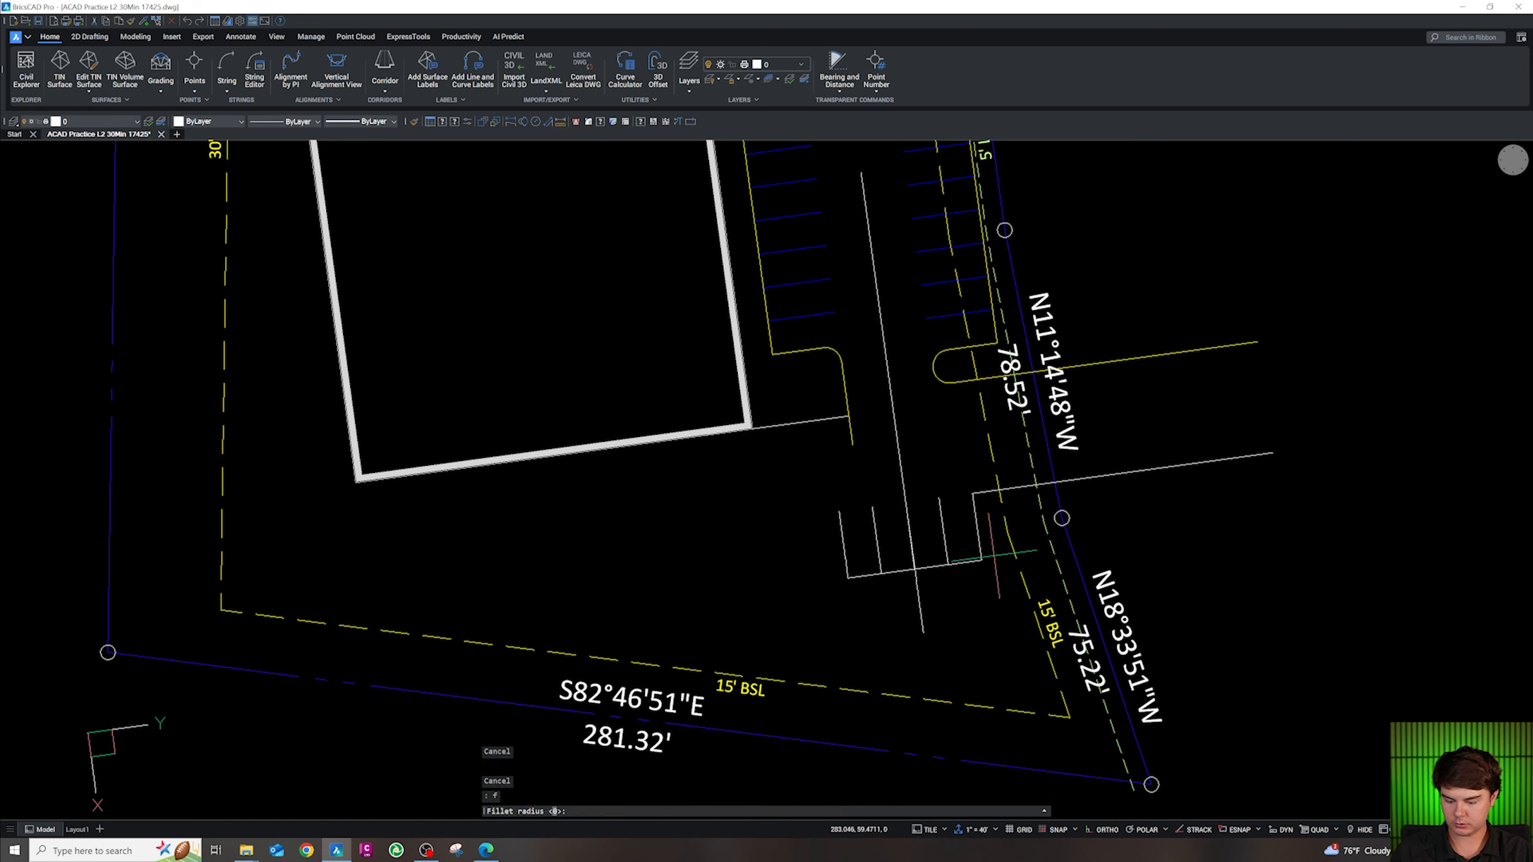
{"action": "type", "text": "5"}
Start a new polyline at a stripe endpoint
{"action": "key", "text": "Return"}
{"action": "left_click", "coordinate": [993, 491]}
{"action": "left_click", "coordinate": [977, 523]}
{"action": "key", "text": "Escape"}
{"action": "key", "text": "Escape"}
{"action": "key", "text": "Escape"}
{"action": "type", "text": "pl"}
{"action": "key", "text": "Return"}
{"action": "right_click", "coordinate": [853, 535], "text": "shift"}
{"action": "key", "text": "e"}
{"action": "left_click", "coordinate": [839, 511]}
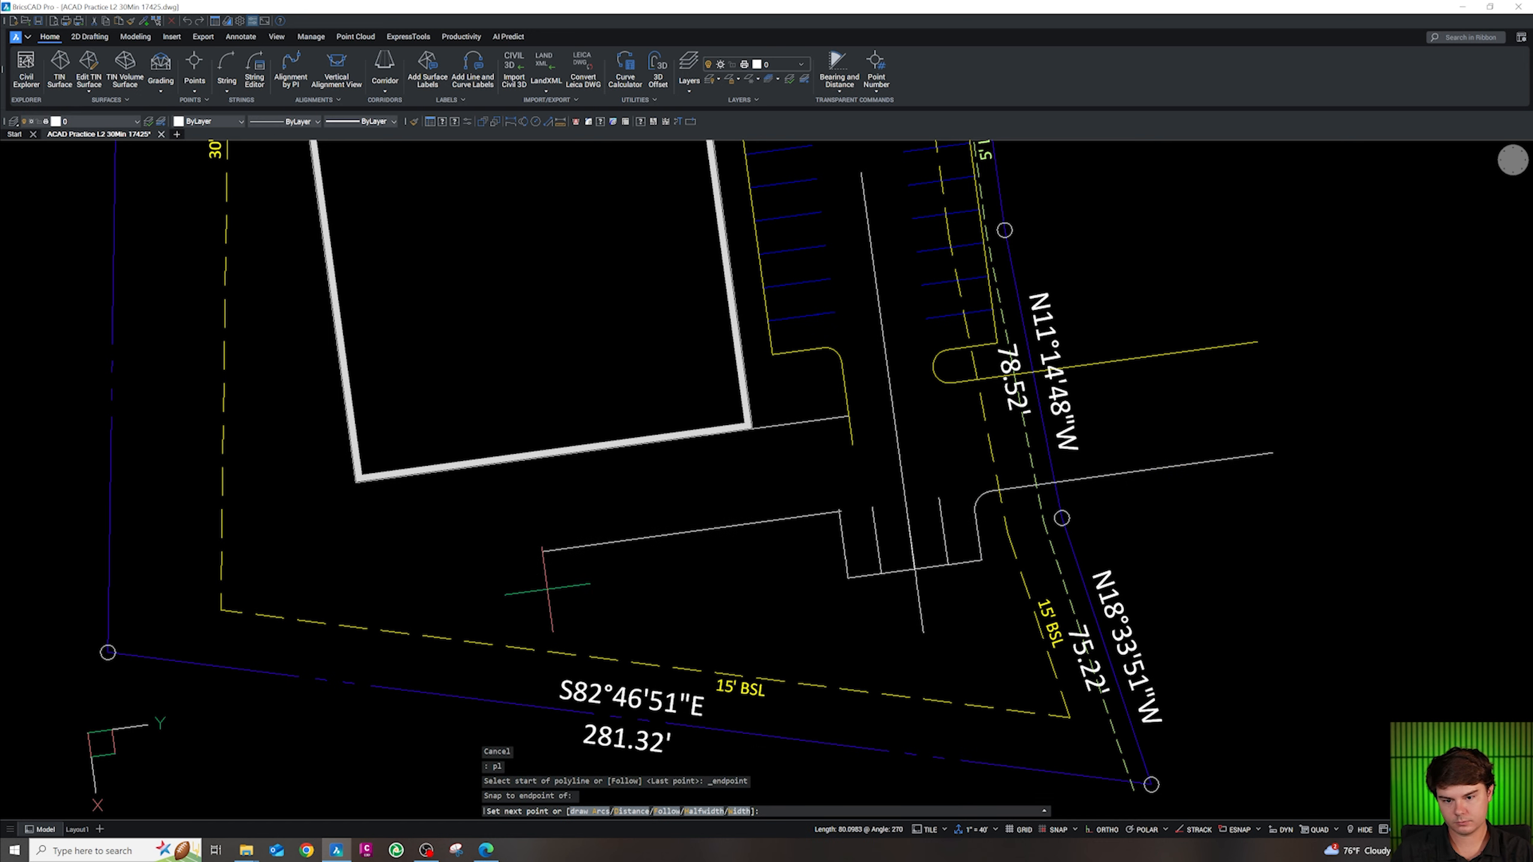
Finish the horizontal curb segment and pan the view up over the drive aisle
{"action": "left_click", "coordinate": [542, 590], "text": "shift"}
{"action": "key", "text": "Escape"}
{"action": "key", "text": "Escape"}
{"action": "scroll", "coordinate": [778, 530], "scroll_direction": "down", "scroll_amount": 2}
{"action": "scroll", "coordinate": [841, 520], "scroll_direction": "up", "scroll_amount": 4}
{"action": "key", "text": "Escape"}
{"action": "key", "text": "Escape"}
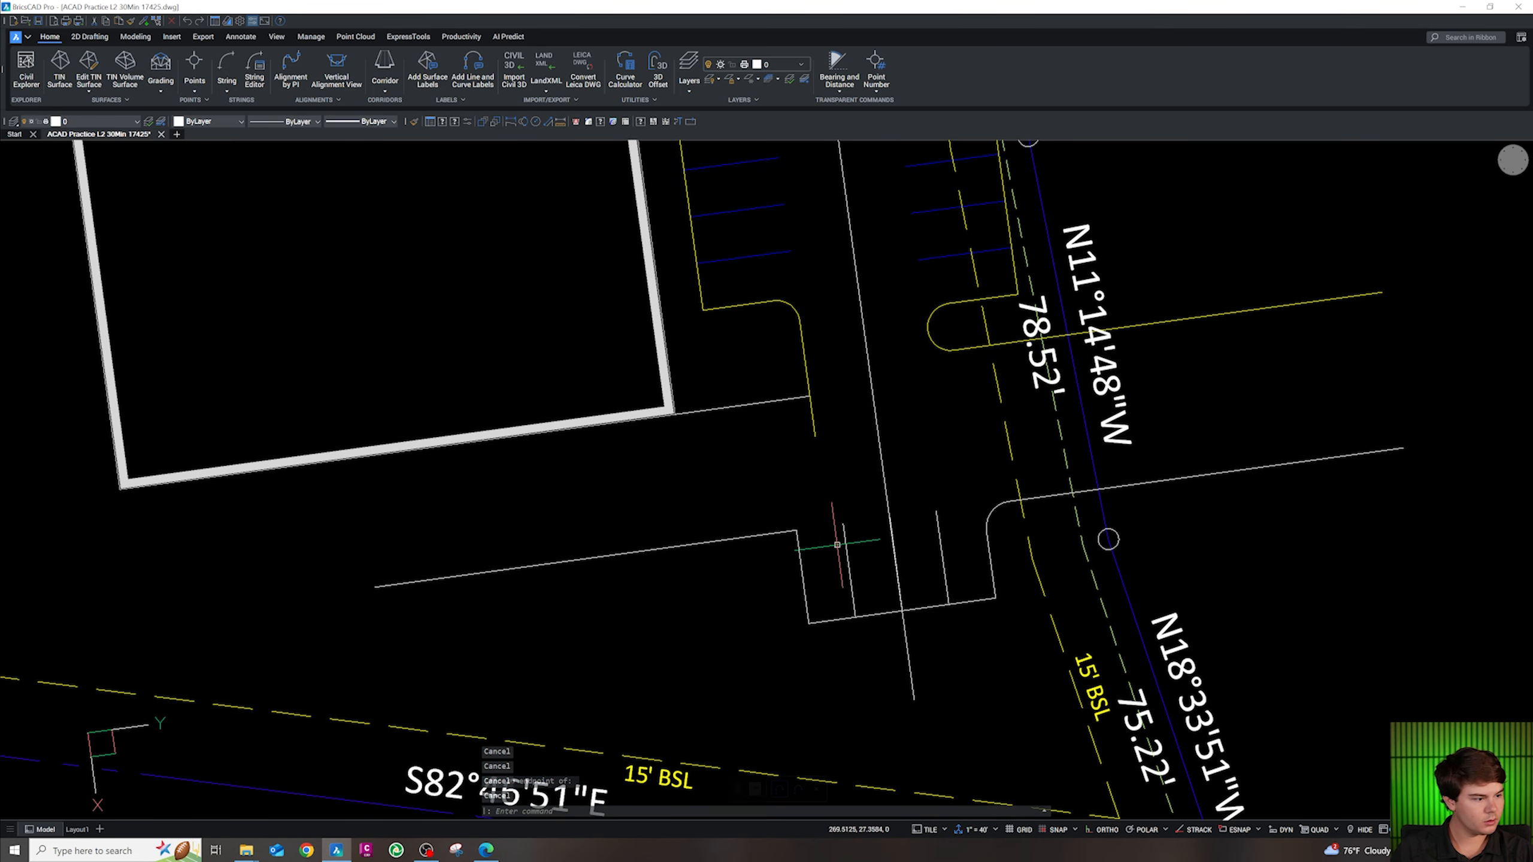
{"action": "scroll", "coordinate": [809, 561], "scroll_direction": "up", "scroll_amount": 2}
{"action": "scroll", "coordinate": [799, 562], "scroll_direction": "down", "scroll_amount": 2}
{"action": "middle_click_drag", "start_coordinate": [781, 598], "coordinate": [796, 536]}
{"action": "scroll", "coordinate": [795, 535], "scroll_direction": "up", "scroll_amount": 1}
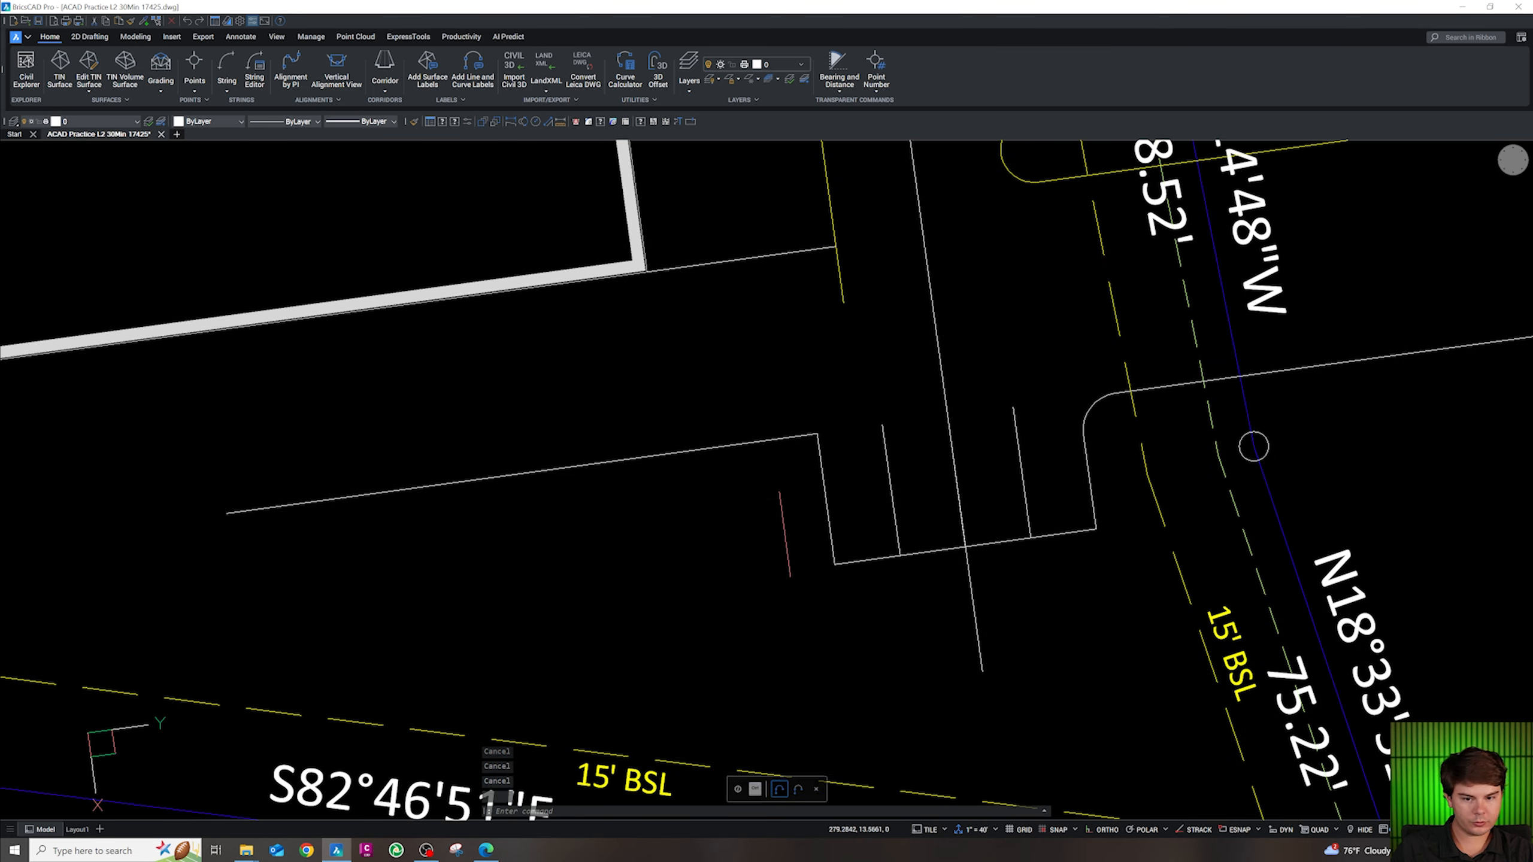
{"action": "scroll", "coordinate": [778, 543], "scroll_direction": "down", "scroll_amount": 3}
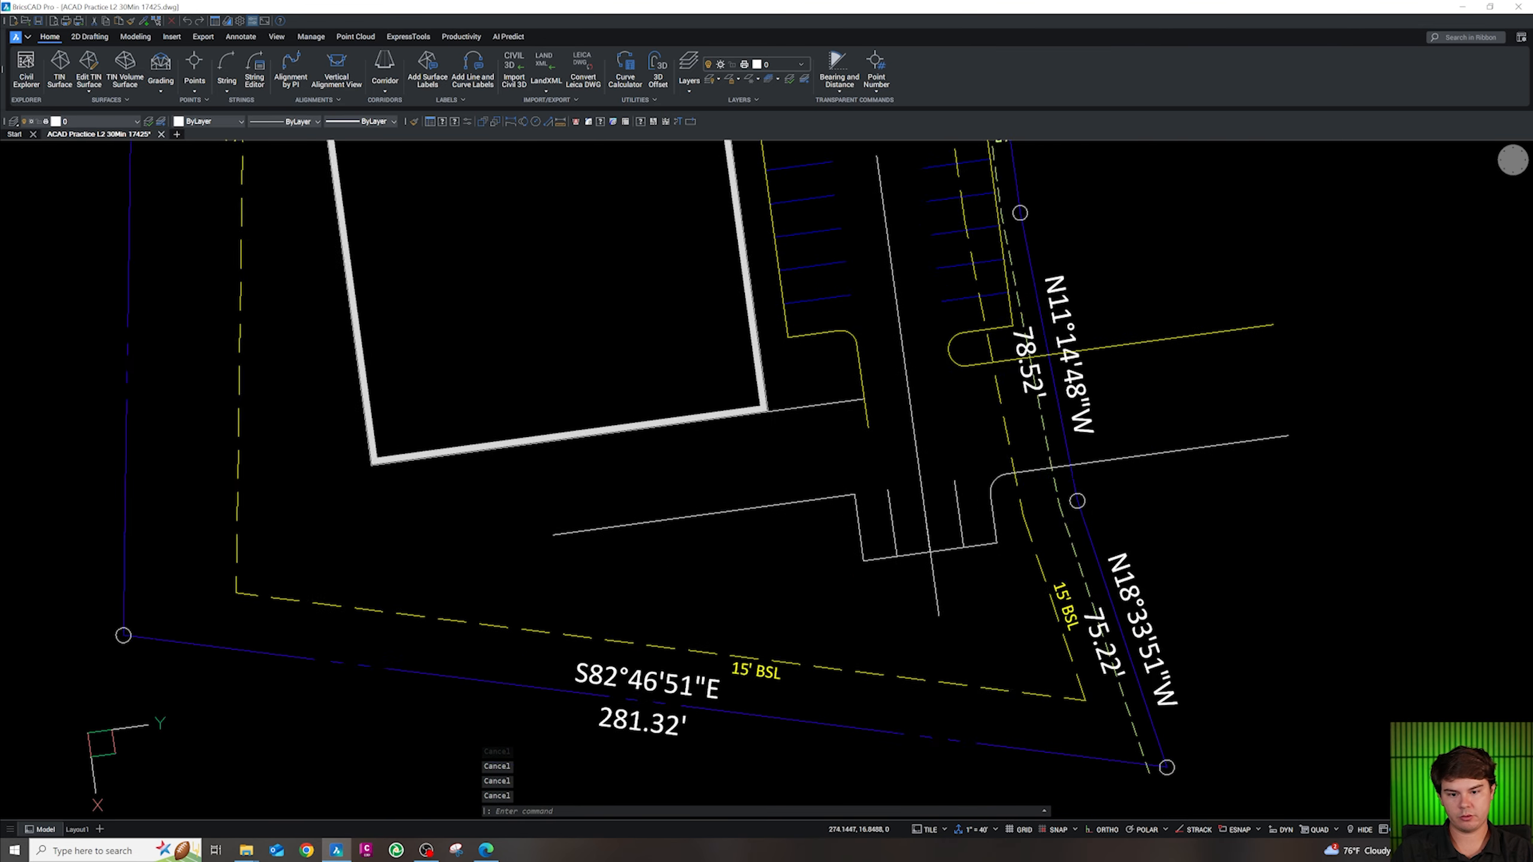
{"action": "scroll", "coordinate": [847, 527], "scroll_direction": "up", "scroll_amount": 2}
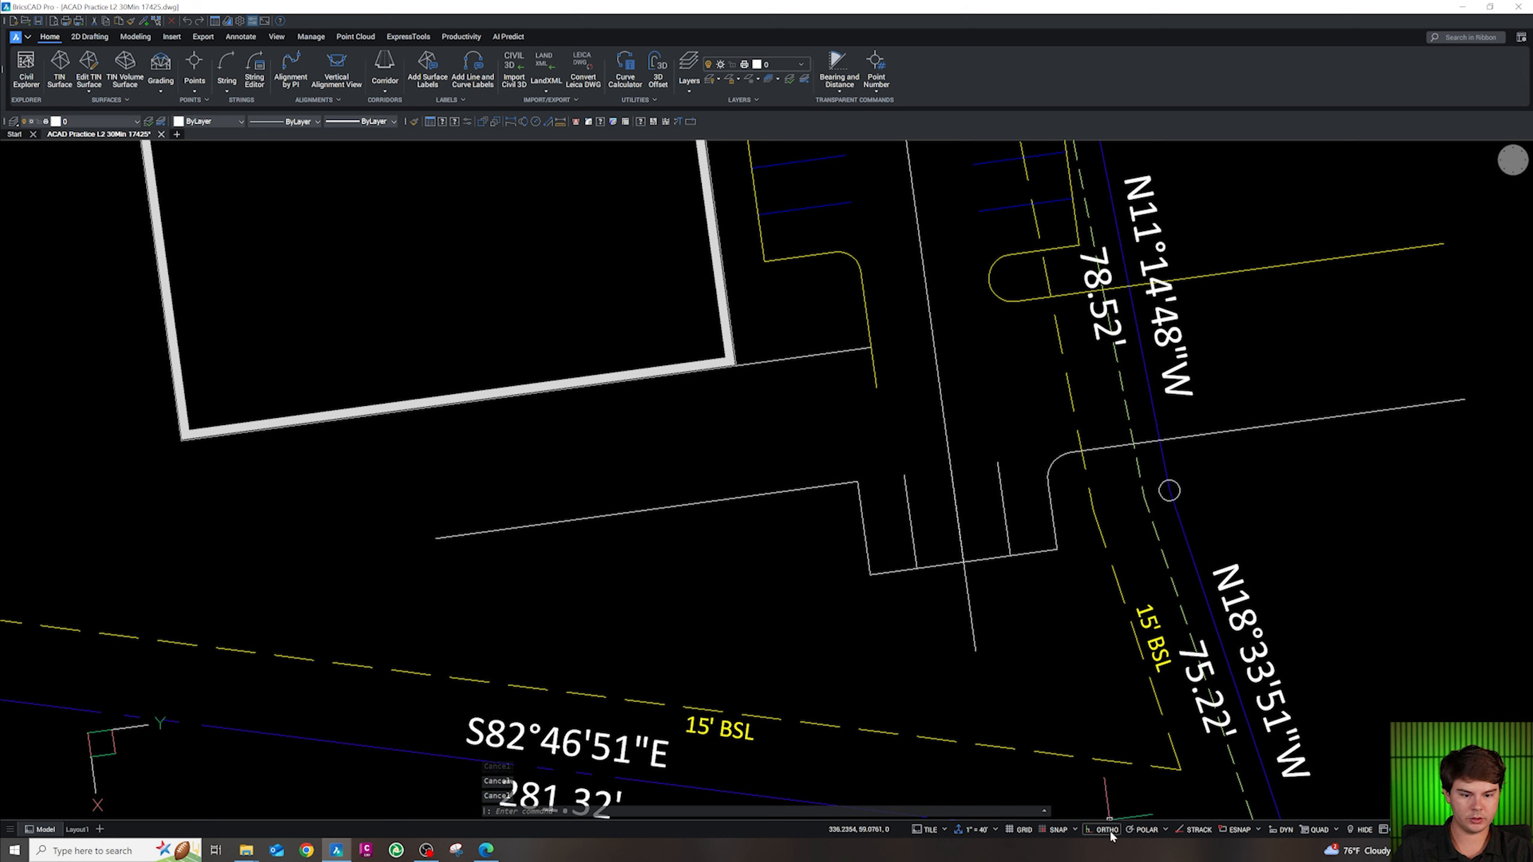
Set polar tracking to 45-degree increments and try a 5-unit polyline from the curb corner
{"action": "left_click", "coordinate": [1165, 831]}
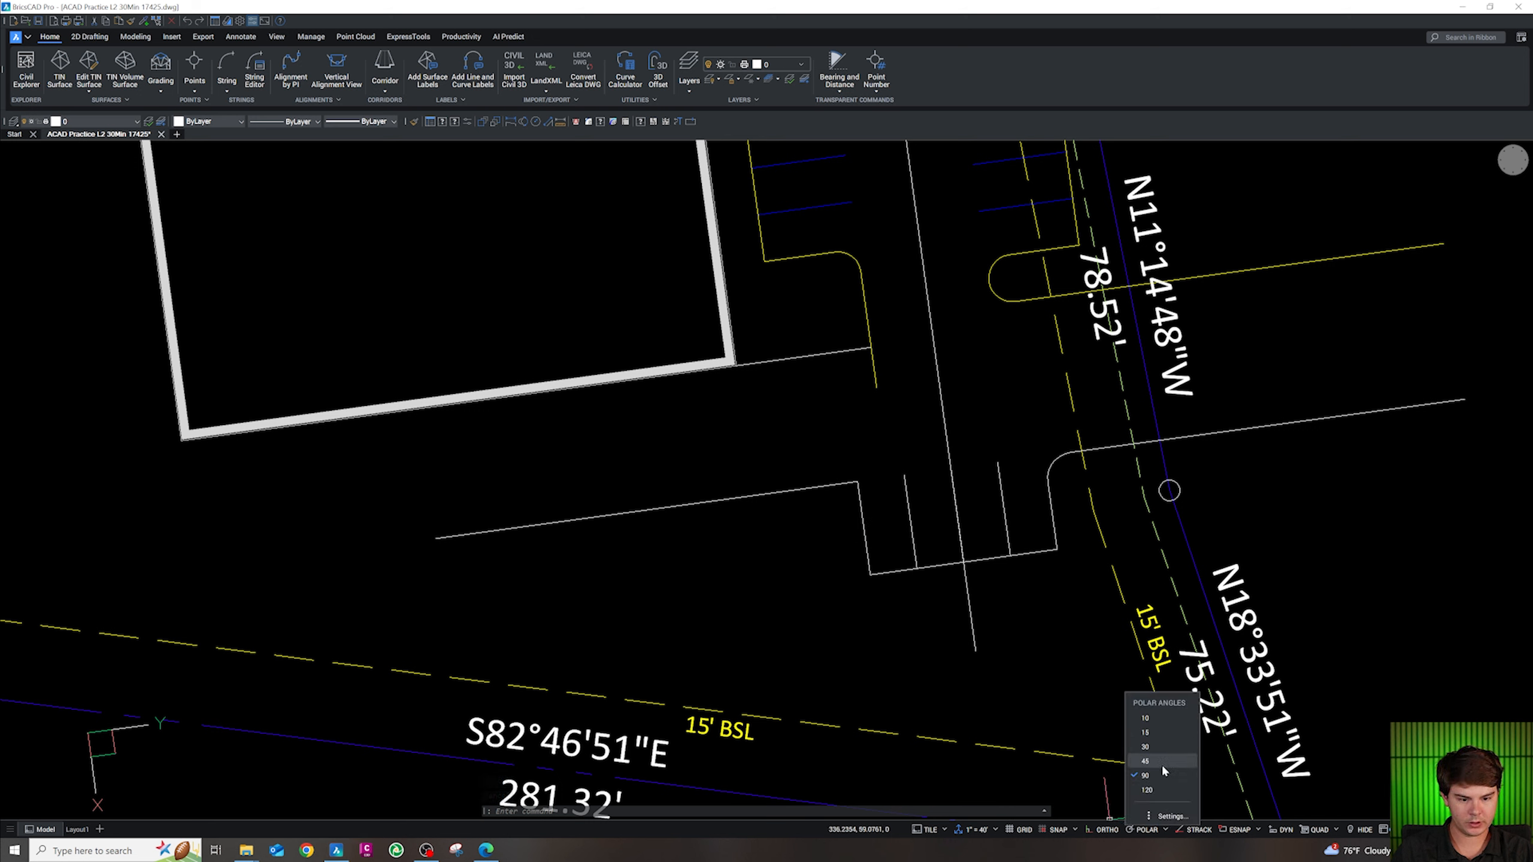
{"action": "left_click", "coordinate": [937, 628]}
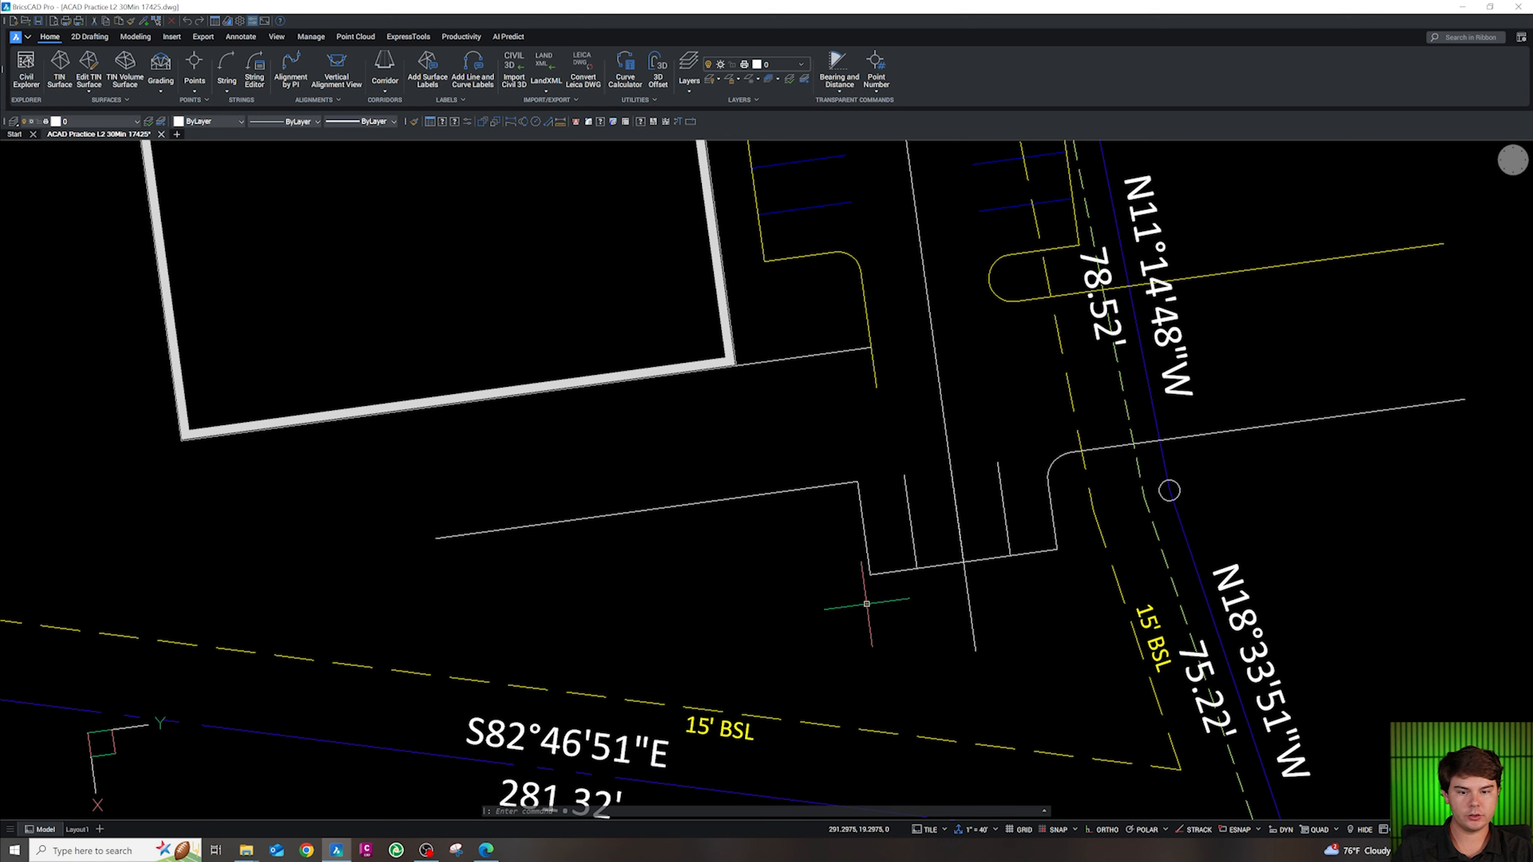
{"action": "type", "text": "pl"}
{"action": "key", "text": "Return"}
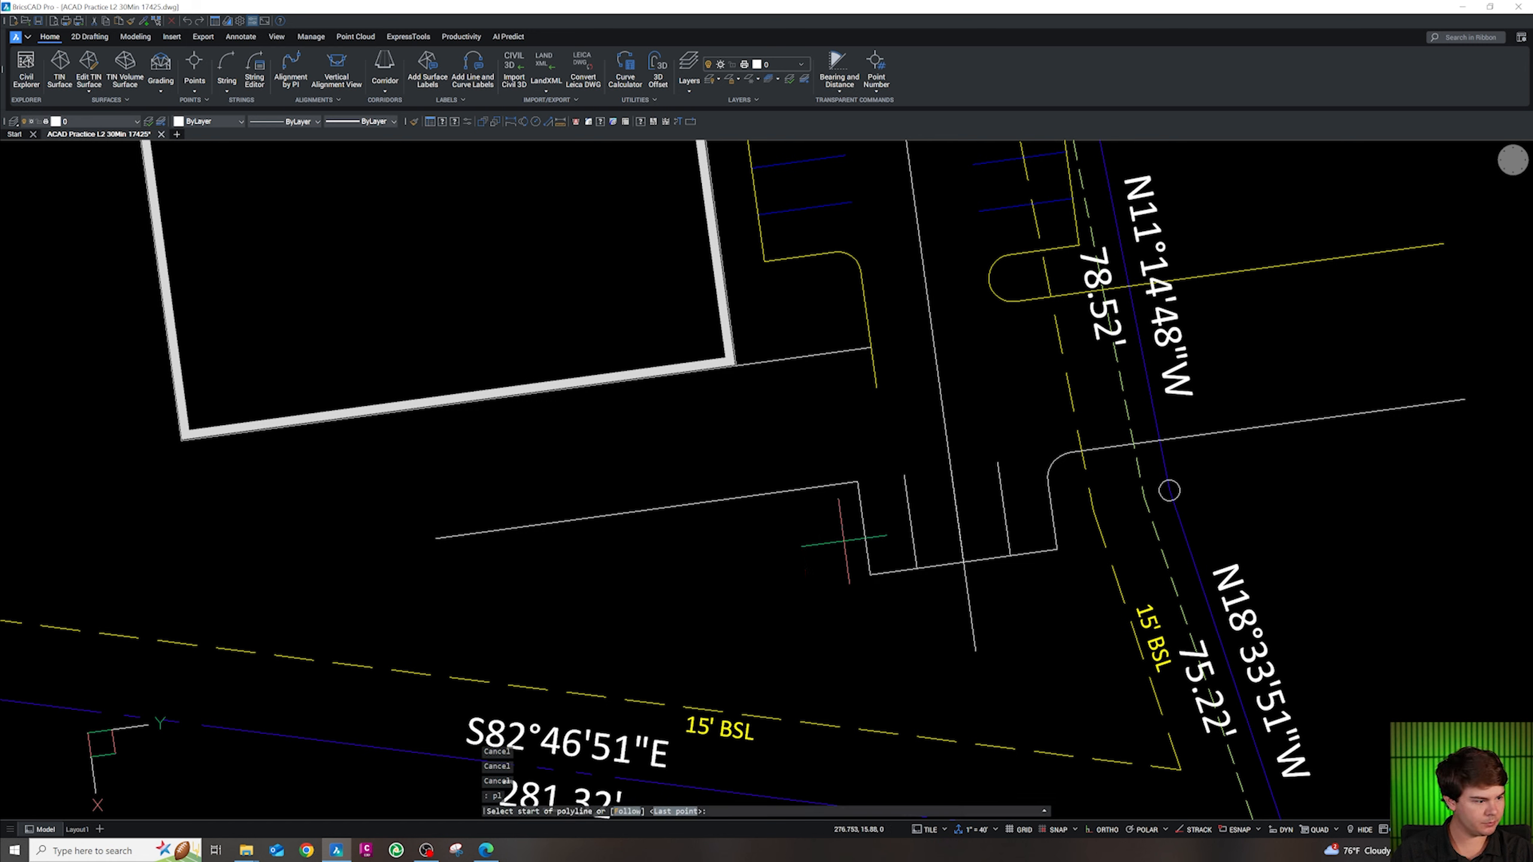
{"action": "right_click", "coordinate": [843, 522], "text": "shift"}
{"action": "left_click", "coordinate": [869, 574]}
{"action": "left_click", "coordinate": [856, 482]}
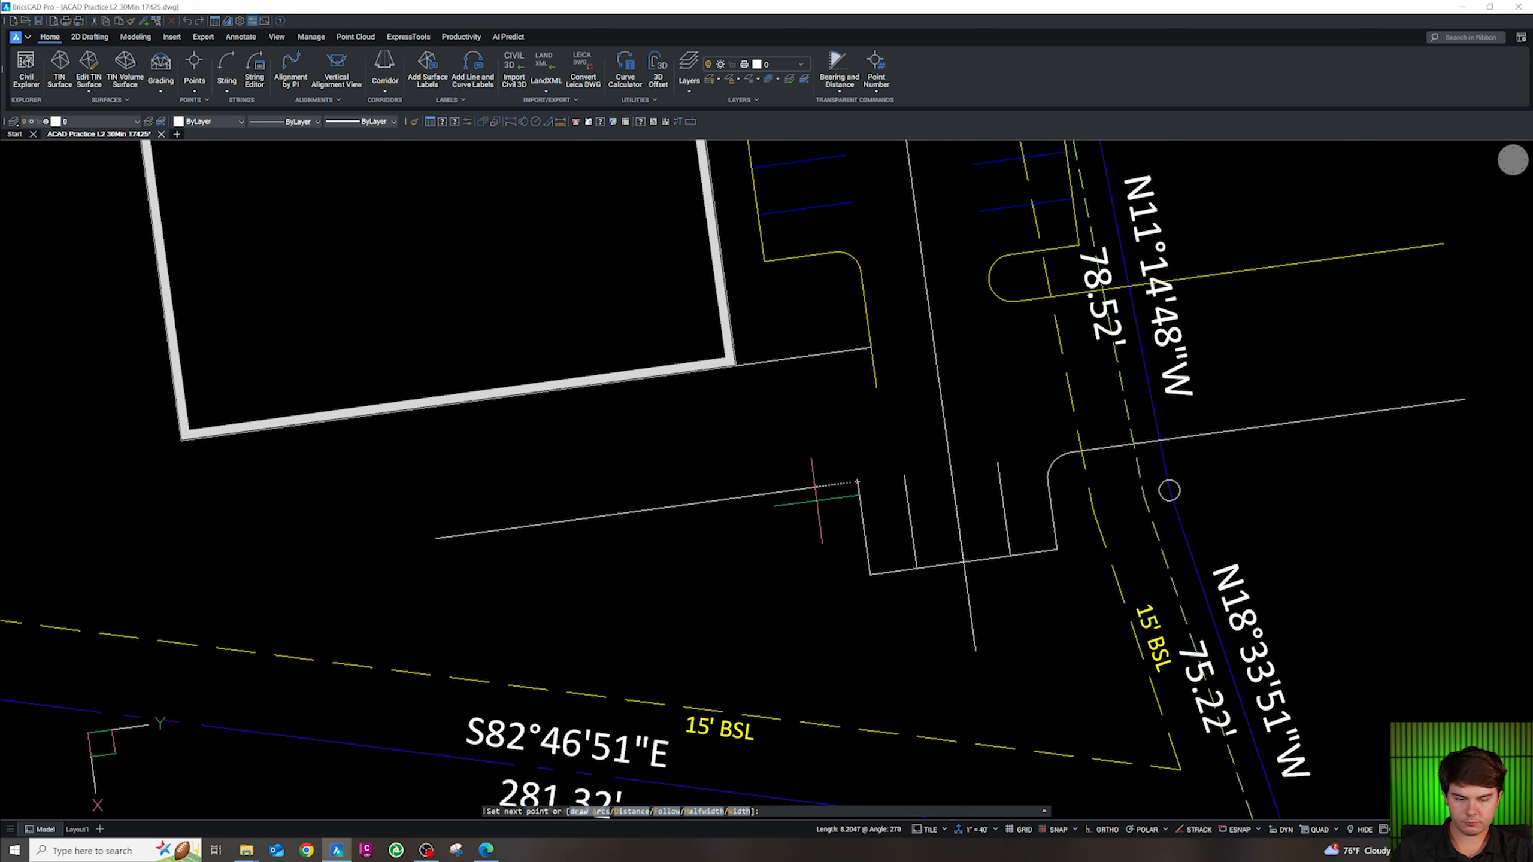
{"action": "type", "text": "5"}
{"action": "key", "text": "Return"}
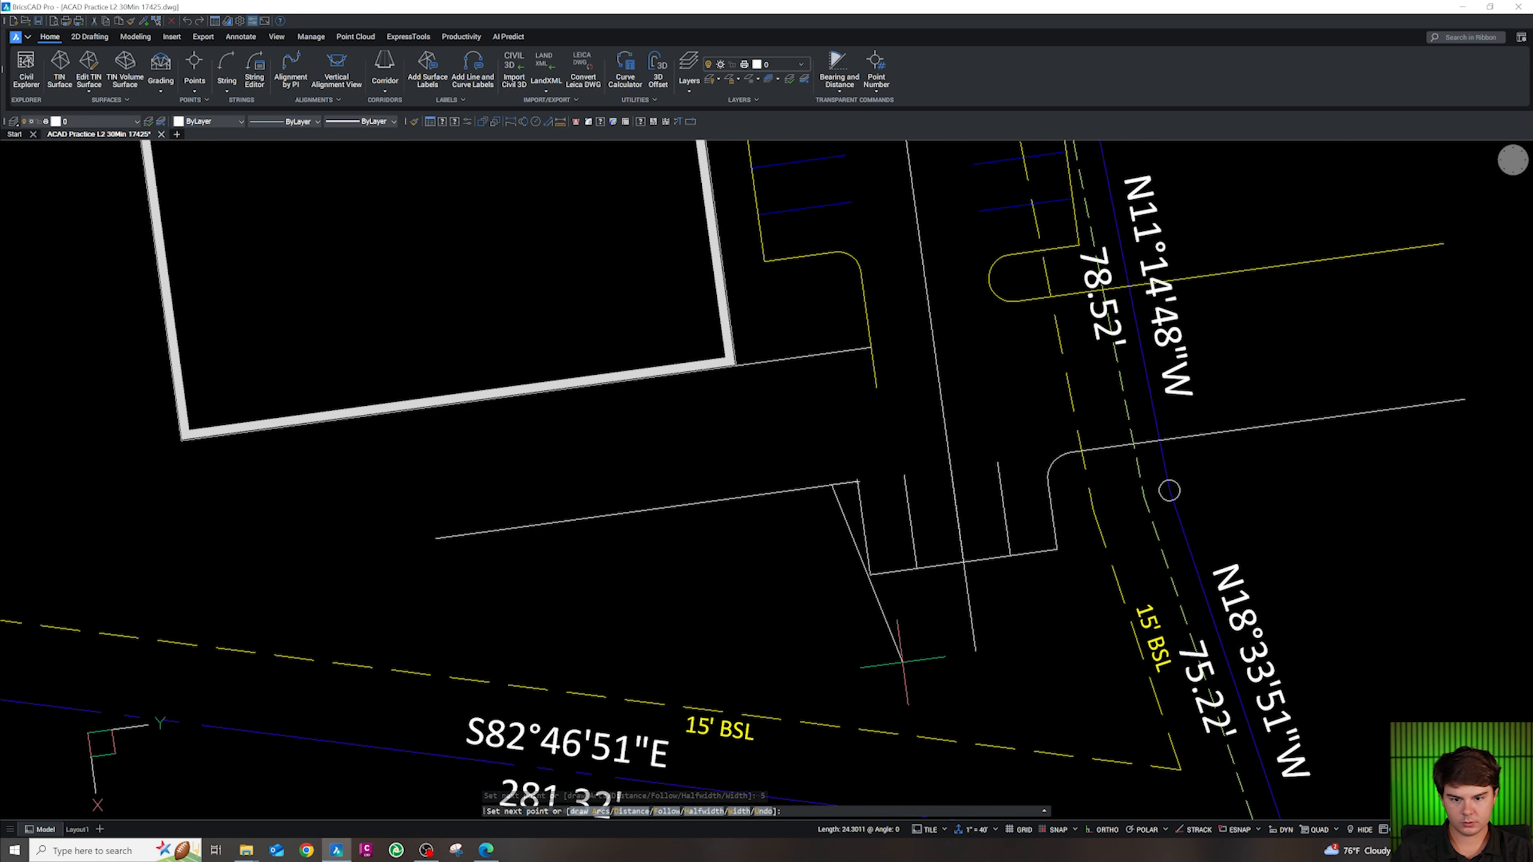
{"action": "key", "text": "Escape"}
With polar on, draw a 45-degree diagonal from the curb endpoint toward the 15' setback
{"action": "left_click", "coordinate": [1142, 829]}
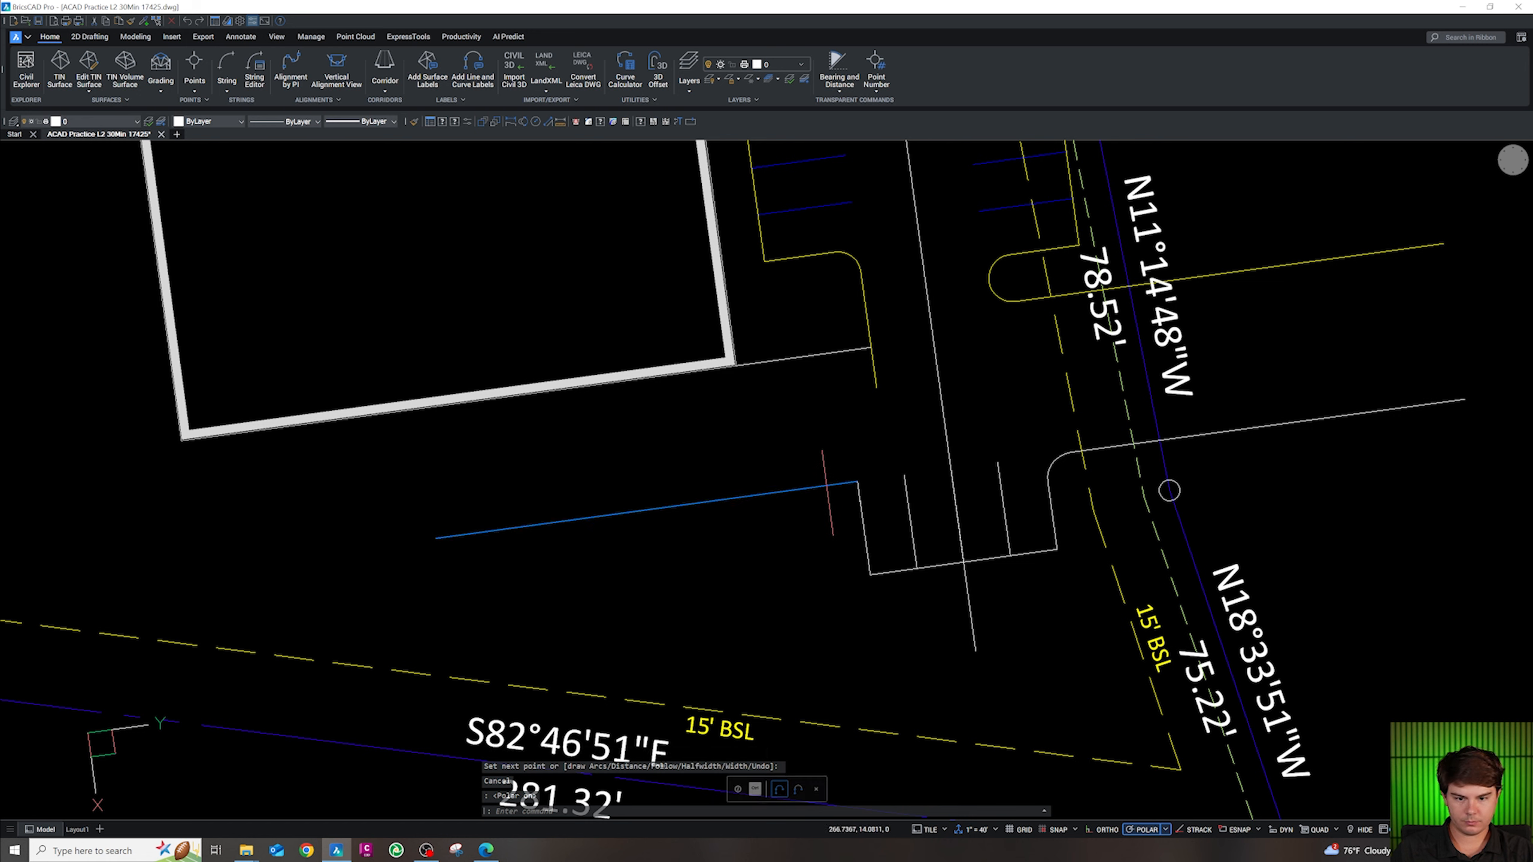
{"action": "key", "text": "Escape"}
{"action": "key", "text": "Escape"}
{"action": "type", "text": "pl"}
{"action": "key", "text": "Return"}
{"action": "right_click", "coordinate": [836, 482], "text": "shift"}
{"action": "left_click", "coordinate": [846, 546]}
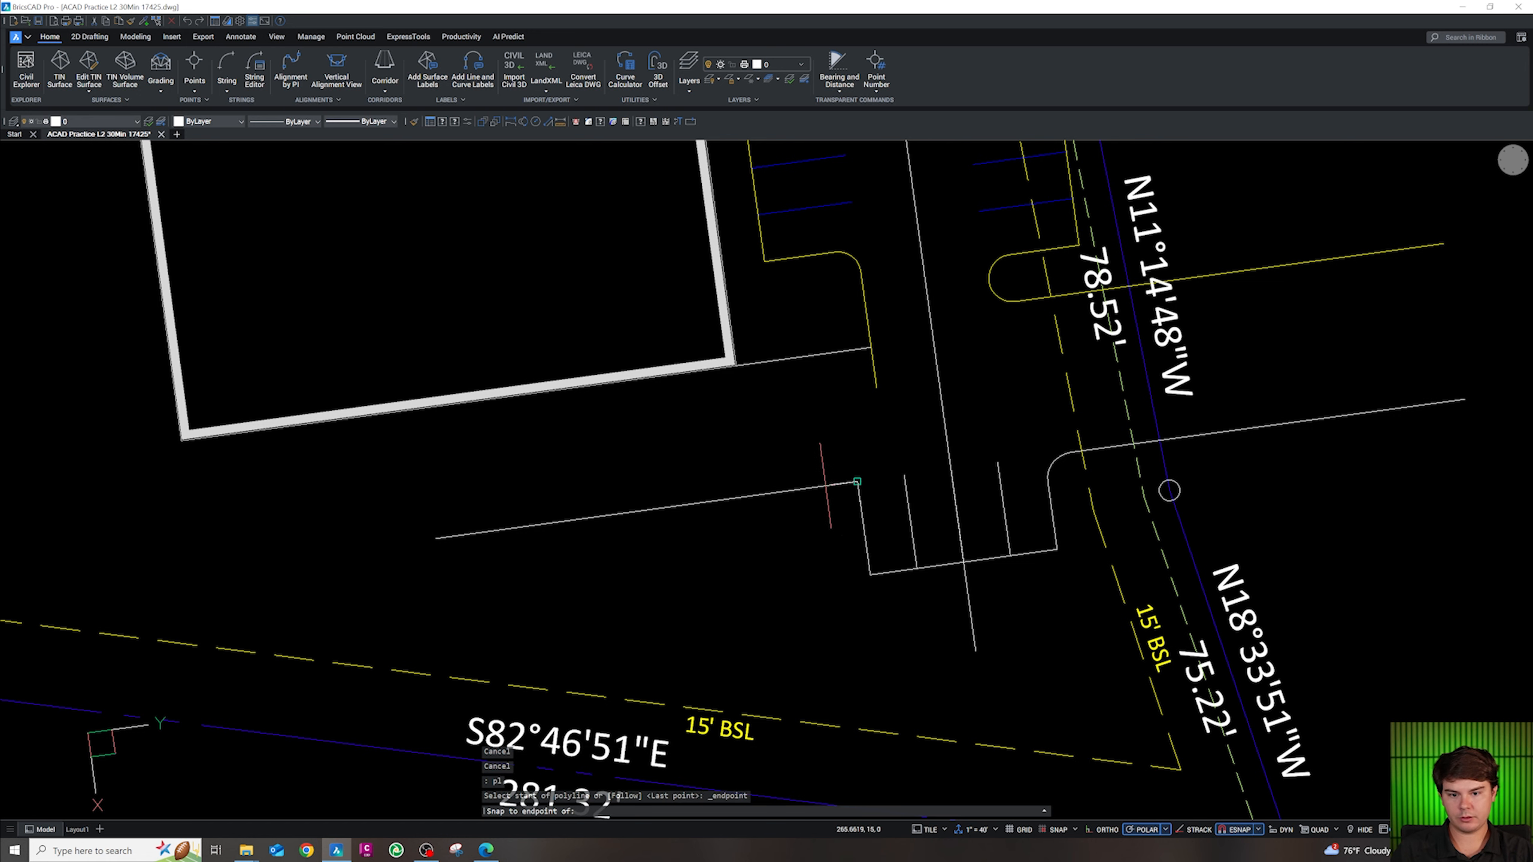
{"action": "left_click", "coordinate": [832, 484]}
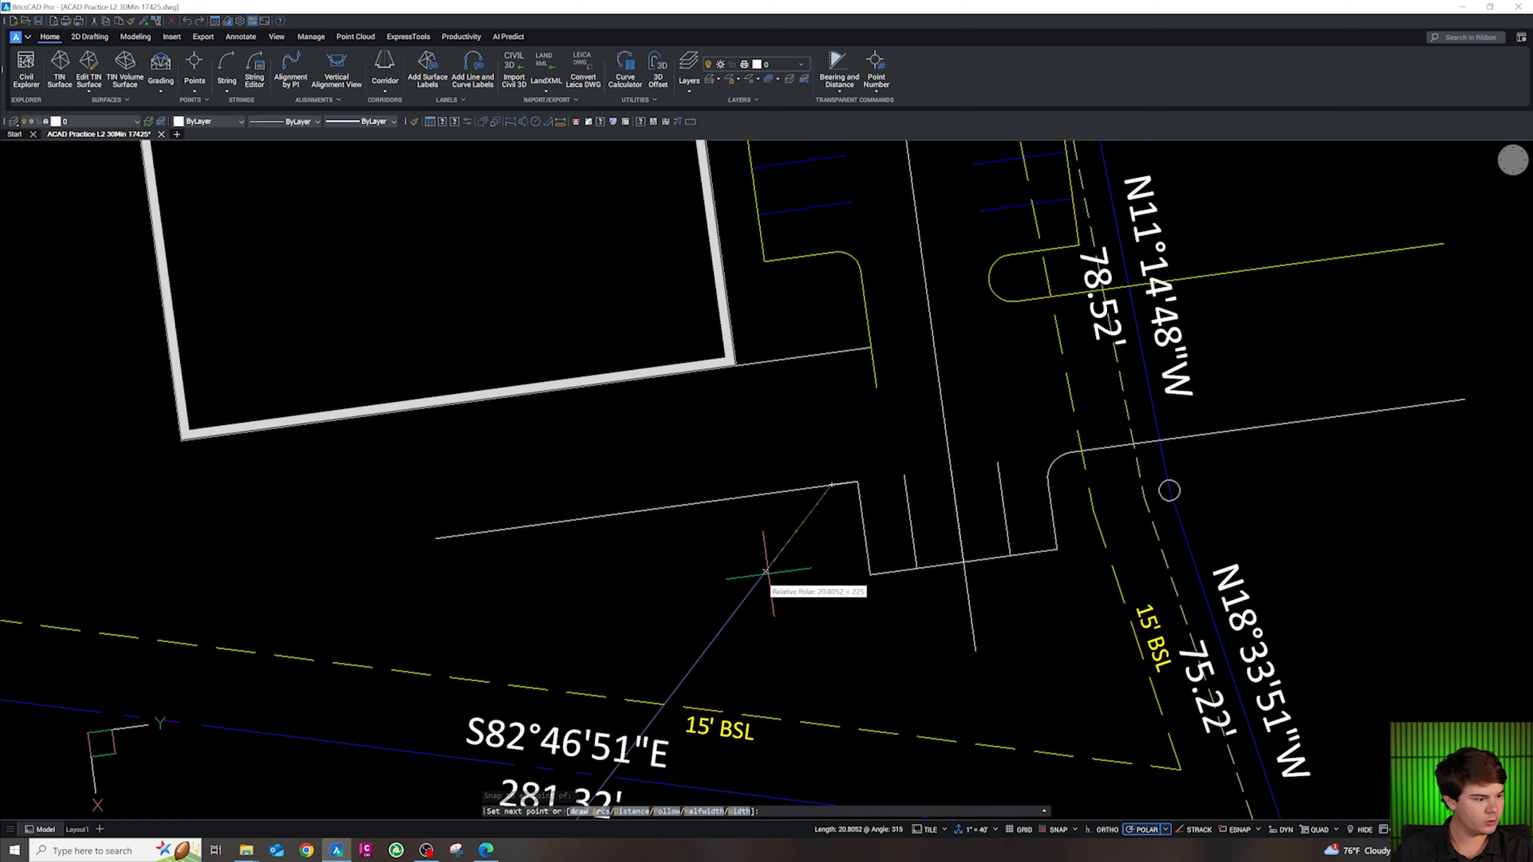
{"action": "left_click", "coordinate": [707, 655]}
{"action": "key", "text": "Escape"}
{"action": "key", "text": "Escape"}
{"action": "key", "text": "Escape"}
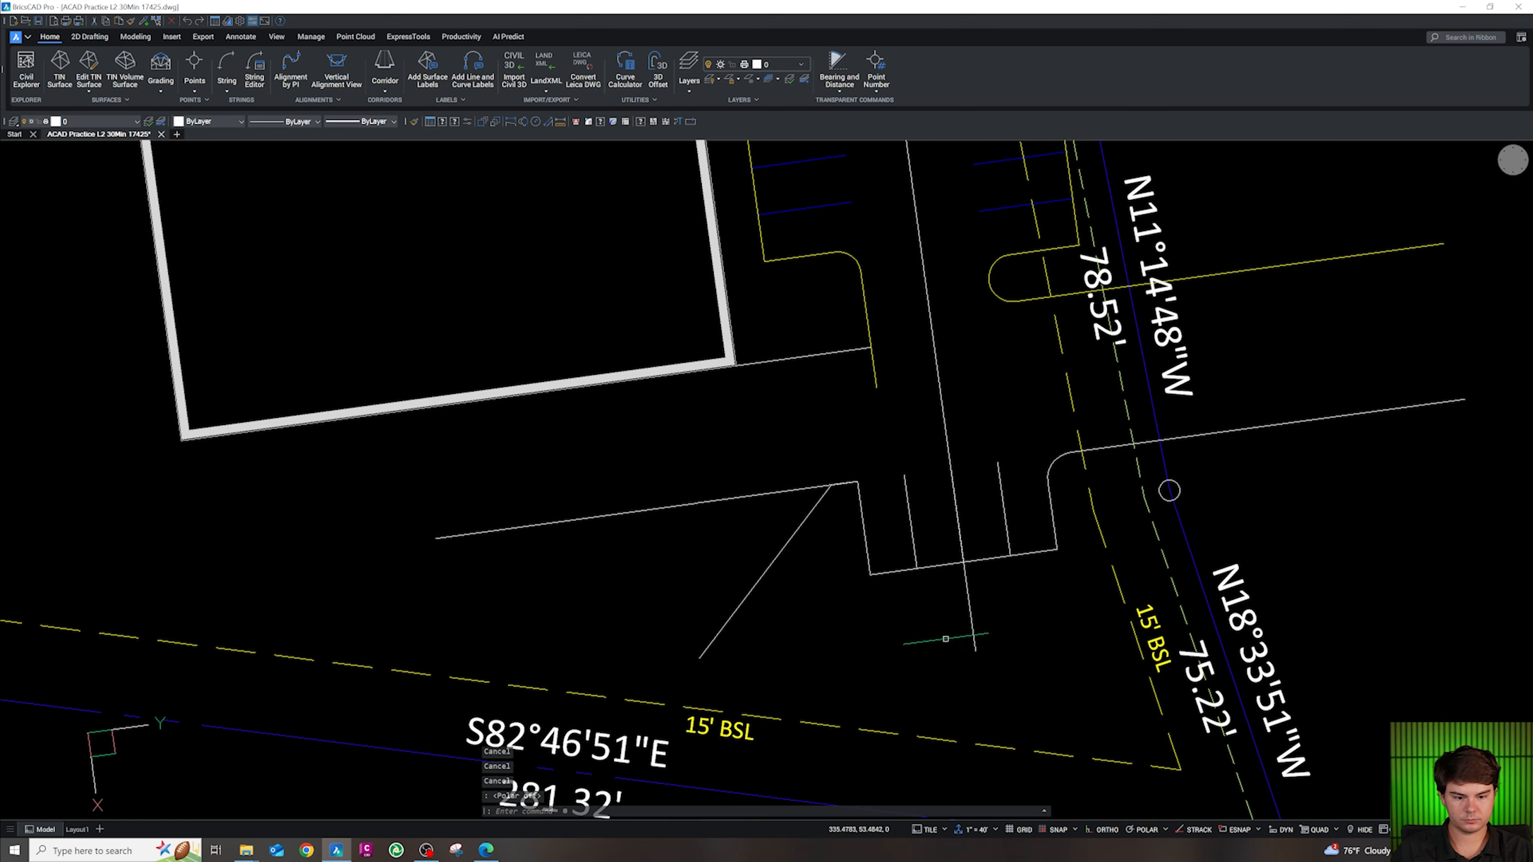
{"action": "scroll", "coordinate": [945, 638], "scroll_direction": "down", "scroll_amount": 10}
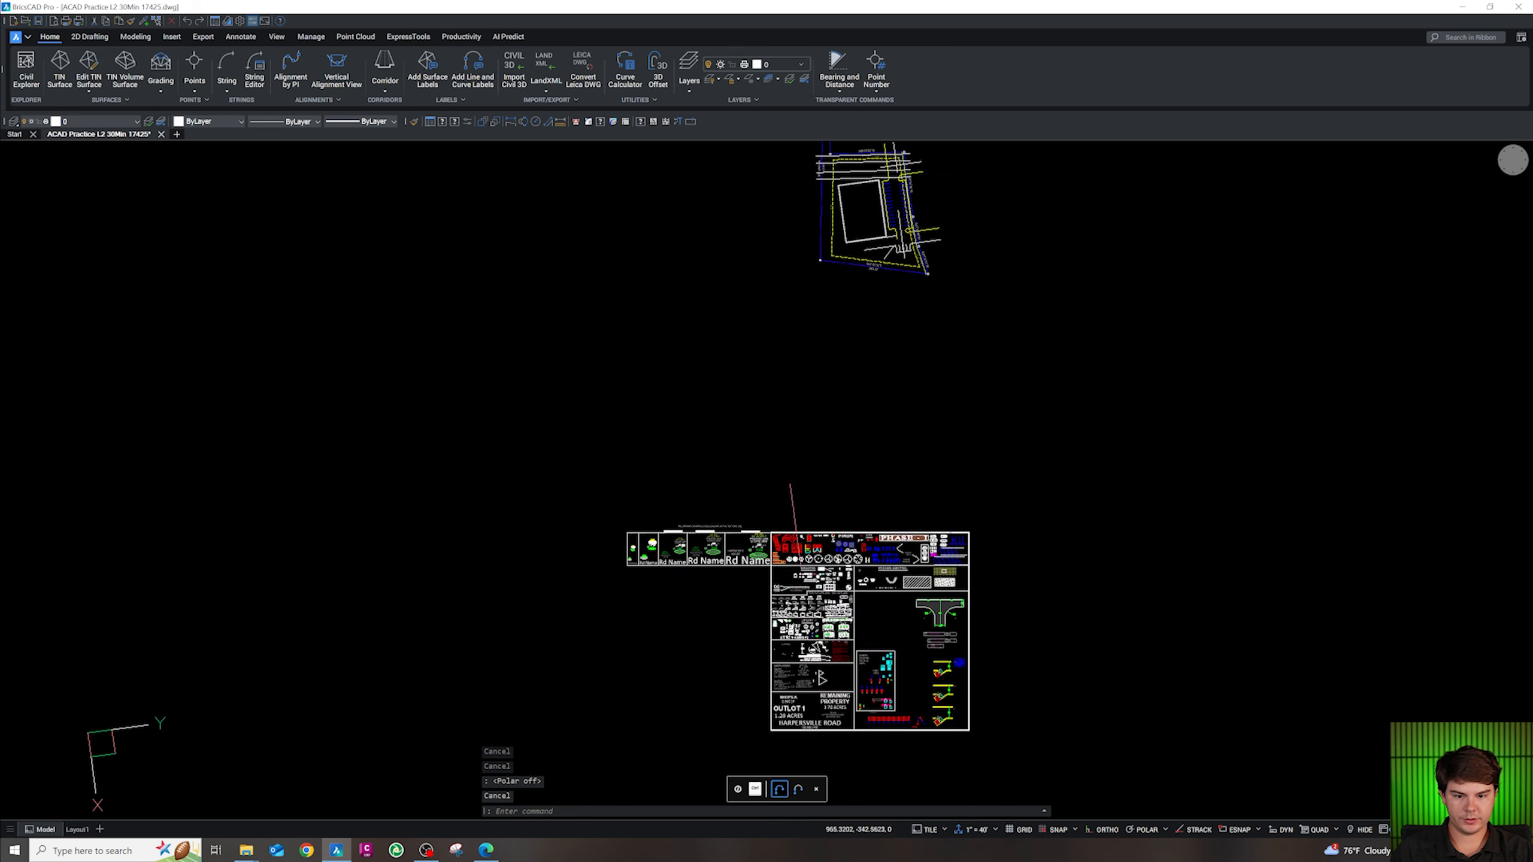
{"action": "scroll", "coordinate": [795, 513], "scroll_direction": "up", "scroll_amount": 6}
Copy the blue dumpster enclosure block from the symbol sheet with Ctrl+C
{"action": "key", "text": "F6"}
{"action": "scroll", "coordinate": [800, 697], "scroll_direction": "up", "scroll_amount": 3}
{"action": "left_click", "coordinate": [818, 710]}
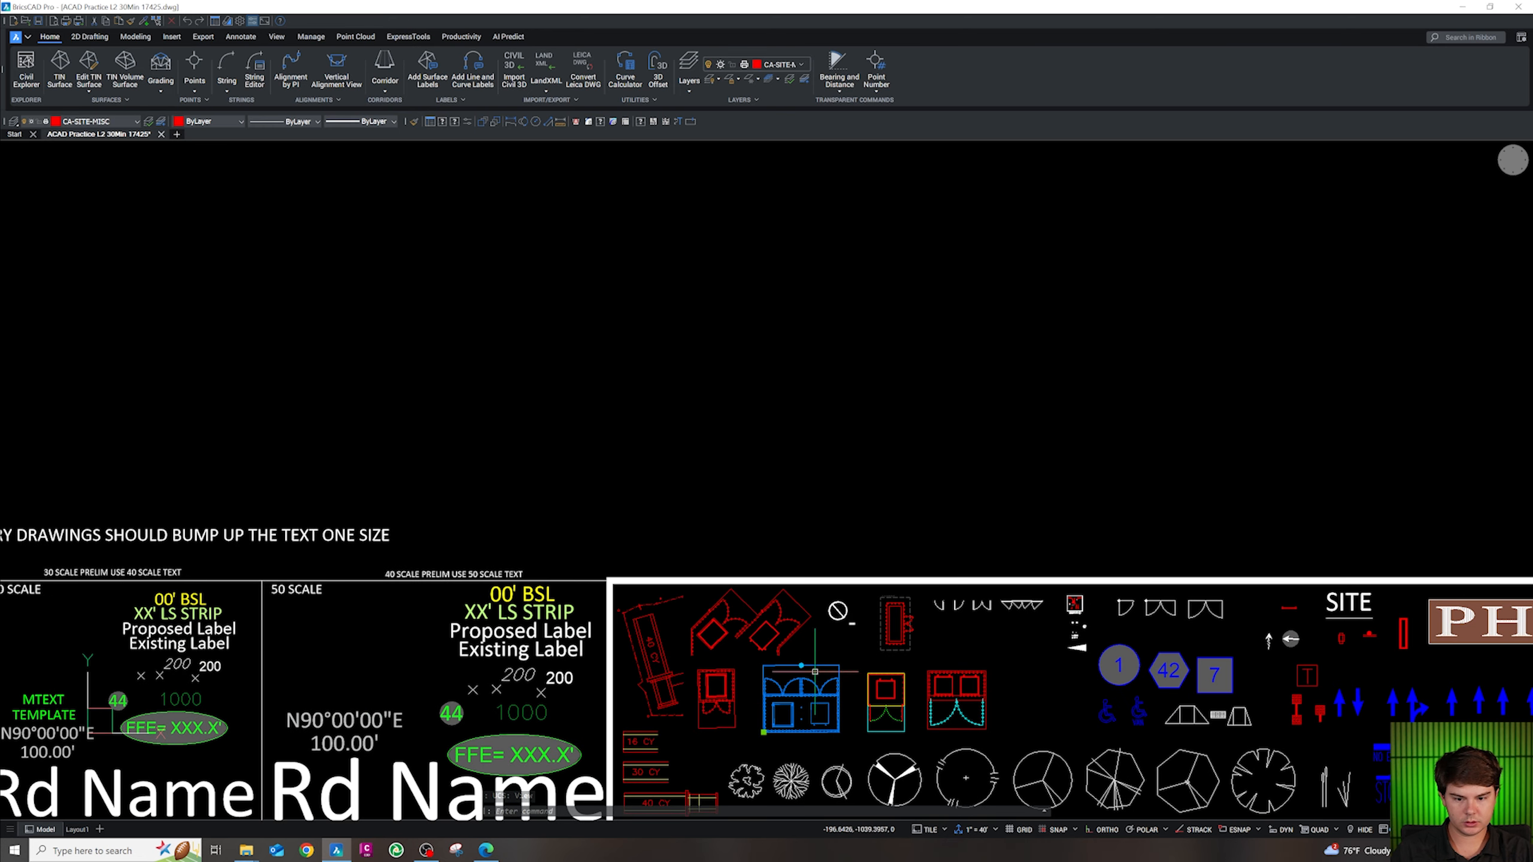
{"action": "key", "text": "Escape"}
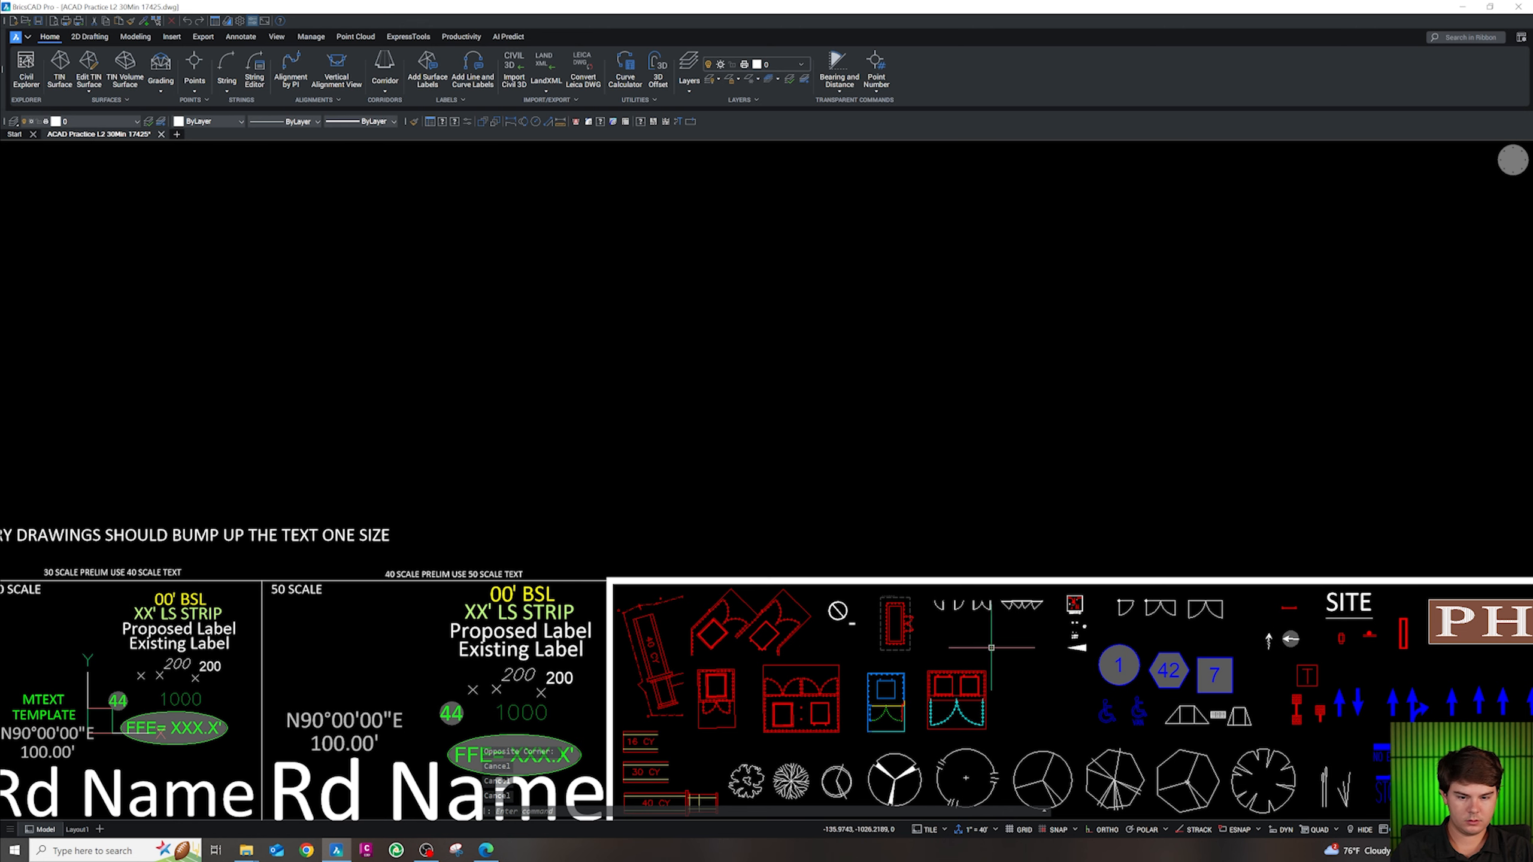
{"action": "left_click", "coordinate": [819, 703]}
{"action": "key", "text": "ctrl+c"}
{"action": "scroll", "coordinate": [819, 702], "scroll_direction": "down", "scroll_amount": 10}
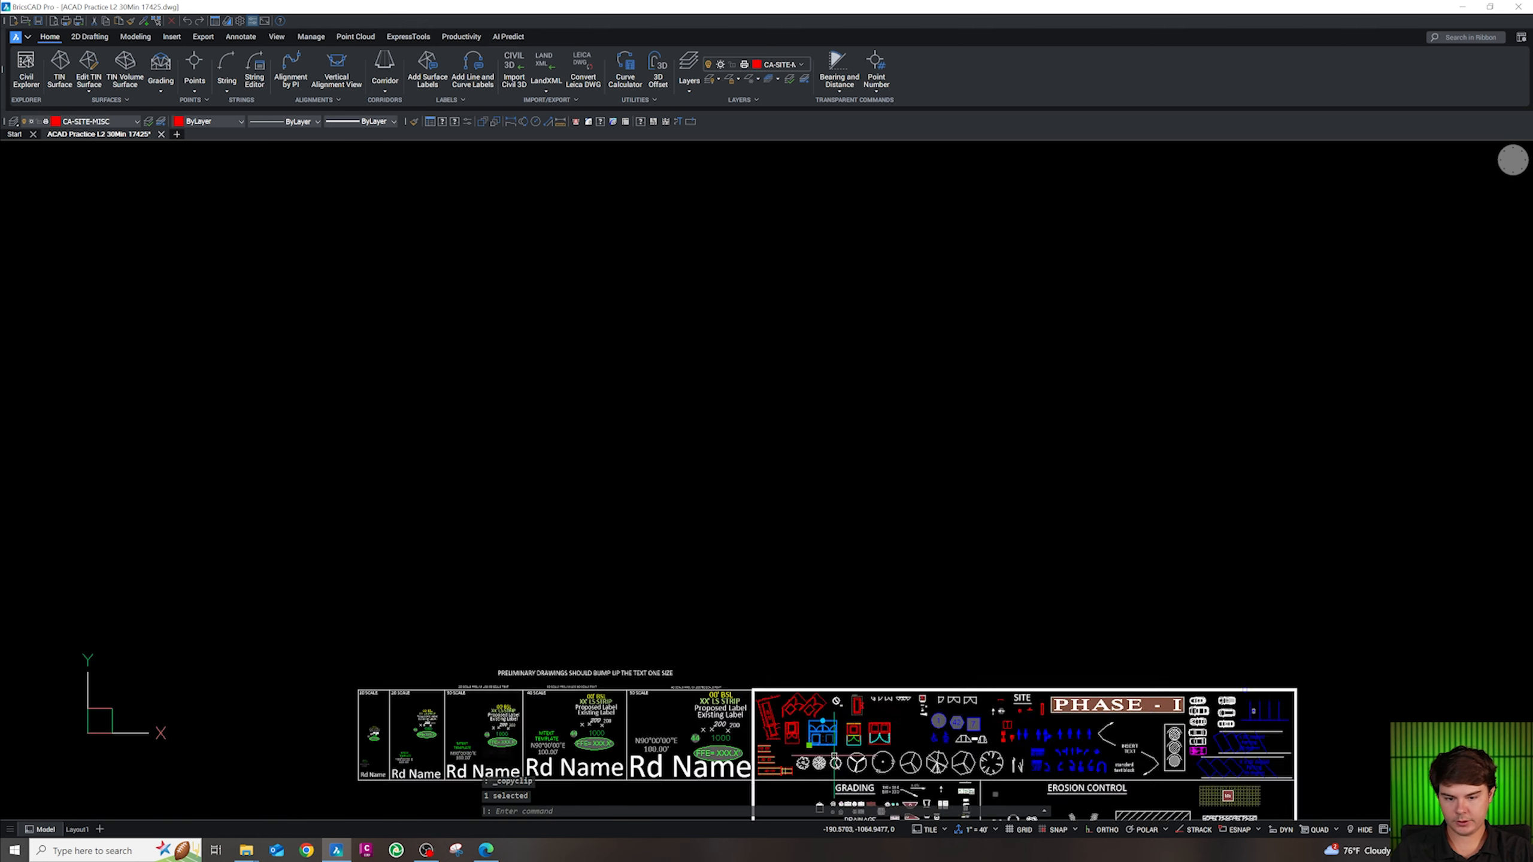
{"action": "scroll", "coordinate": [896, 531], "scroll_direction": "up", "scroll_amount": 8}
Paste the enclosure block into the site plan near the drive aisle
{"action": "key", "text": "Escape"}
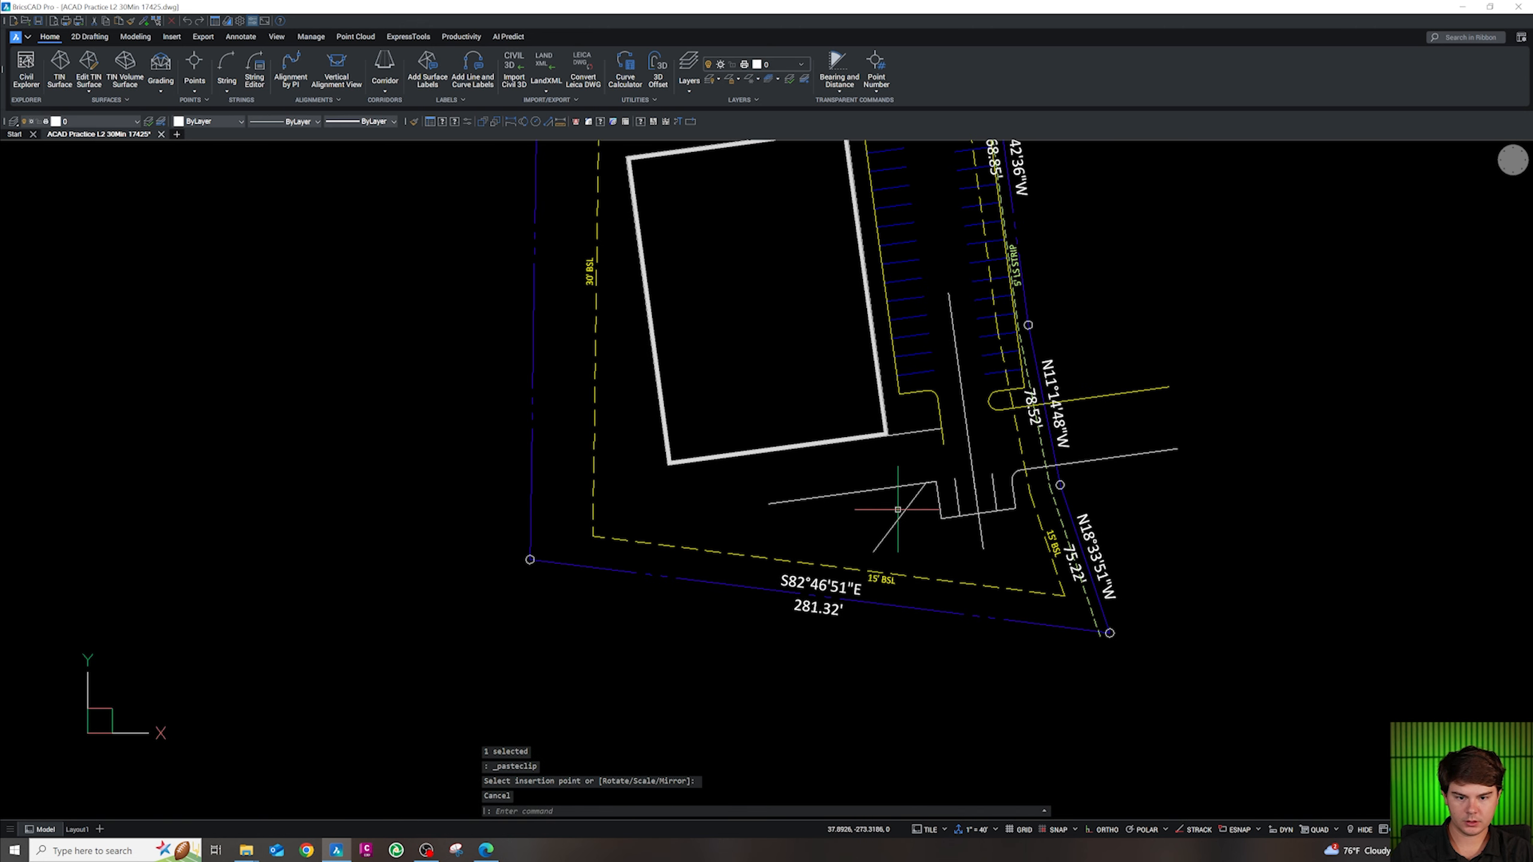
{"action": "key", "text": "ctrl"}
{"action": "key", "text": "ctrl+v"}
{"action": "scroll", "coordinate": [885, 509], "scroll_direction": "up", "scroll_amount": 3}
{"action": "left_click", "coordinate": [898, 493]}
{"action": "key", "text": "Escape"}
Rotate the pasted enclosure block and move it farther left
{"action": "left_click", "coordinate": [900, 523]}
{"action": "type", "text": "ro"}
{"action": "key", "text": "Return"}
{"action": "left_click", "coordinate": [913, 508]}
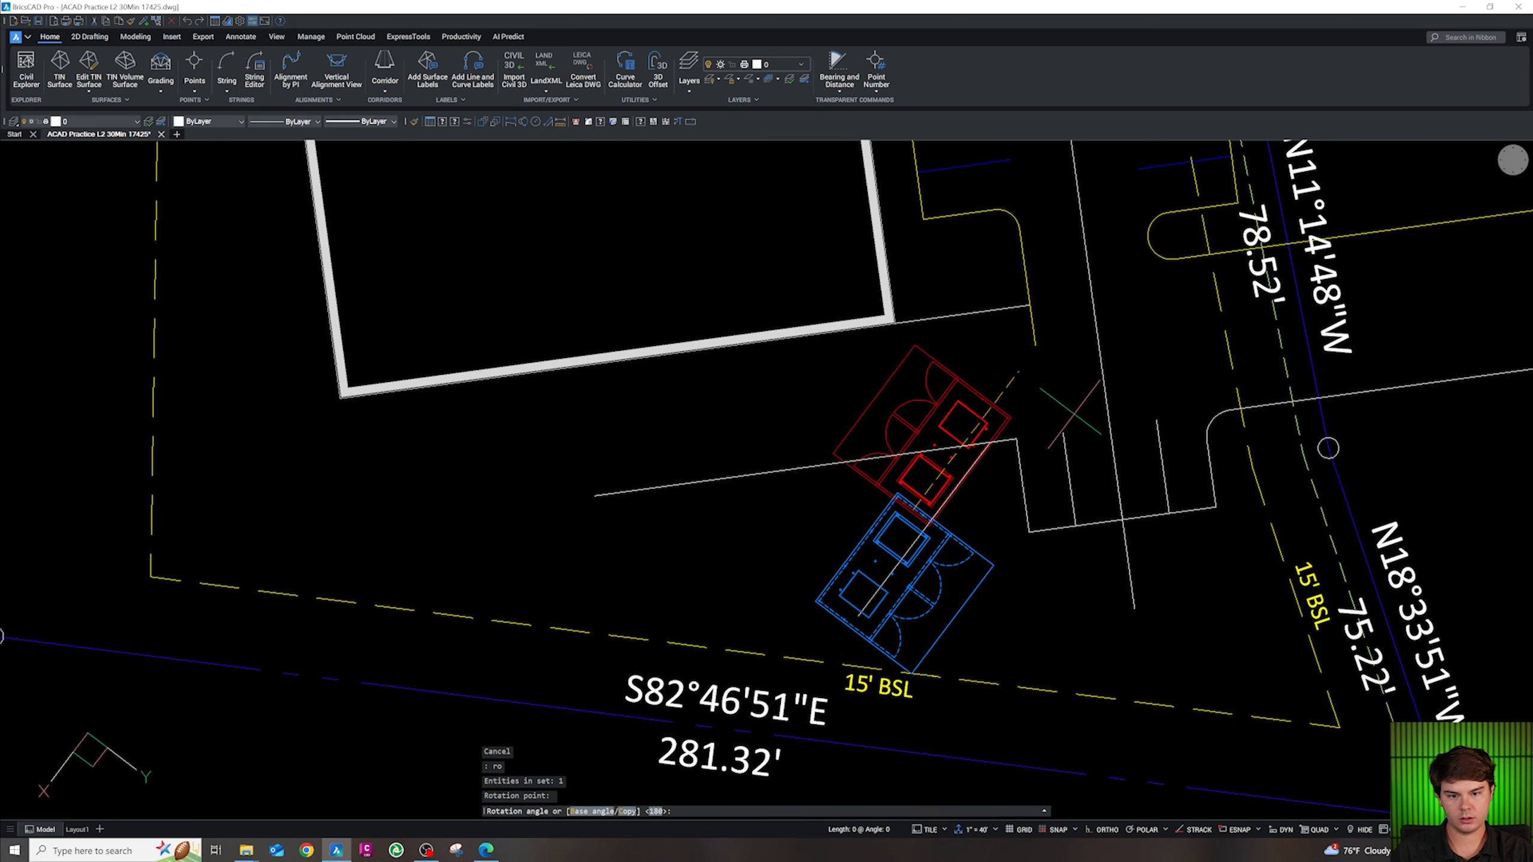
{"action": "left_click", "coordinate": [1093, 544]}
{"action": "key", "text": "Escape"}
{"action": "left_click", "coordinate": [1029, 574]}
{"action": "type", "text": "m"}
{"action": "key", "text": "Return"}
{"action": "left_click", "coordinate": [1065, 595]}
{"action": "left_click", "coordinate": [883, 548]}
{"action": "key", "text": "Escape"}
Start aligning the enclosure, matching its corner endpoint to the curb line
{"action": "left_click", "coordinate": [860, 517]}
{"action": "type", "text": "a"}
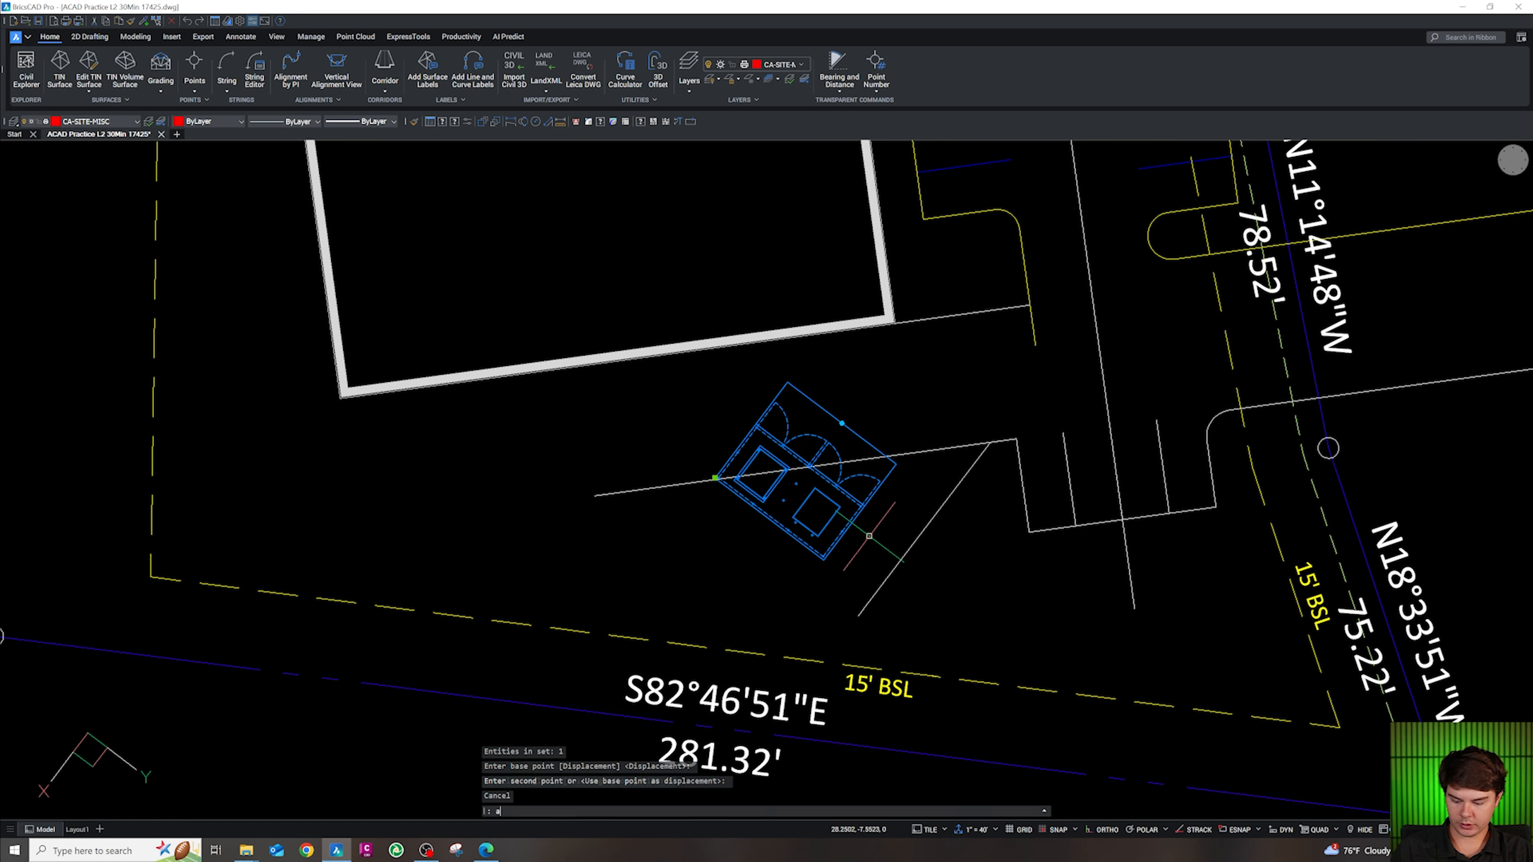
{"action": "type", "text": "l"}
{"action": "key", "text": "Return"}
{"action": "right_click", "coordinate": [917, 480], "text": "shift"}
{"action": "left_click", "coordinate": [934, 541]}
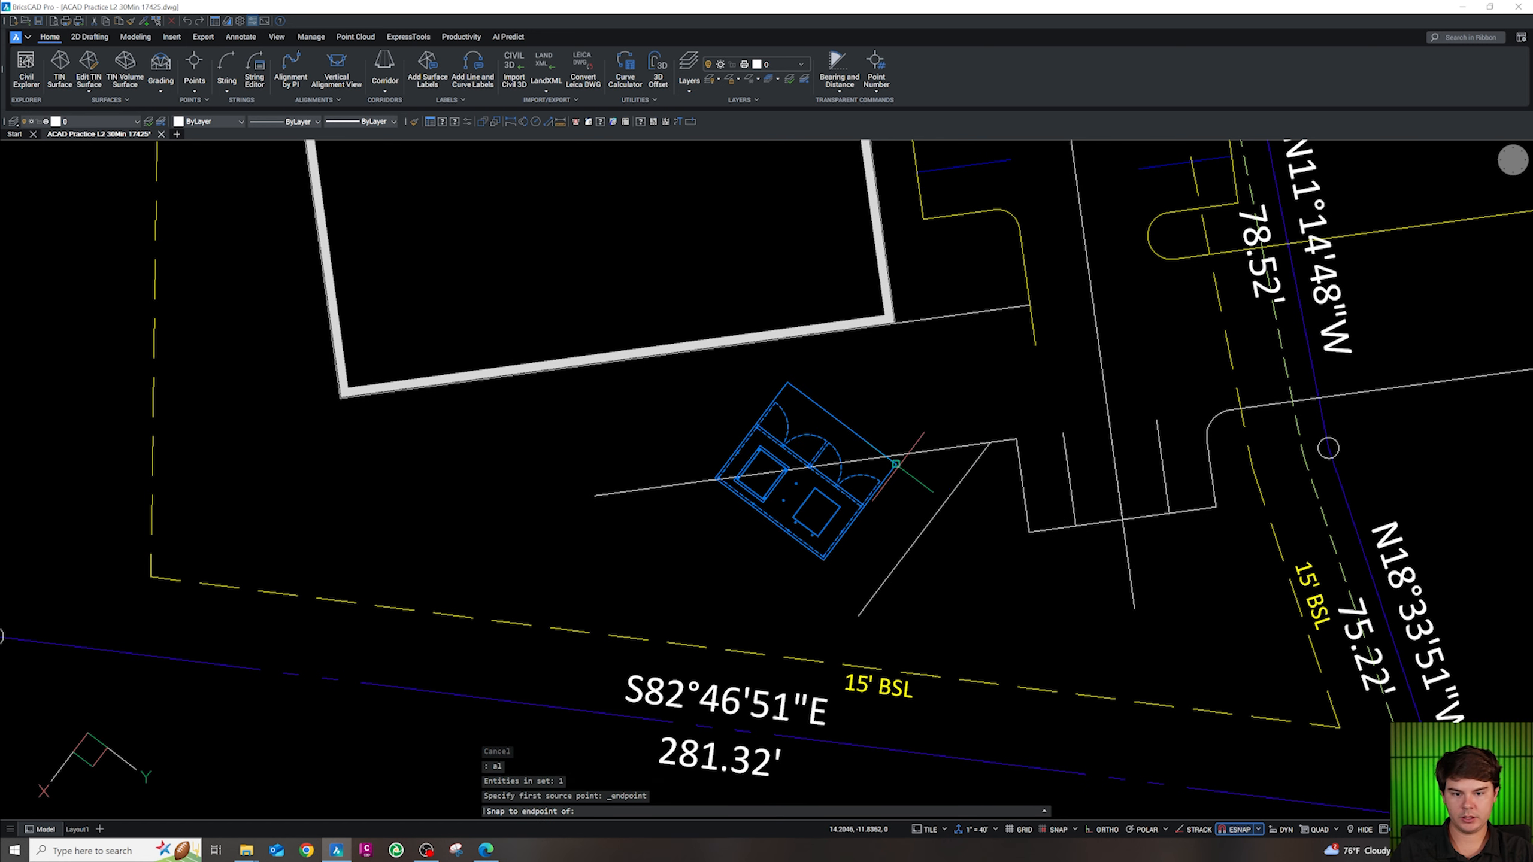
{"action": "left_click", "coordinate": [896, 464]}
{"action": "right_click", "coordinate": [959, 477], "text": "shift"}
{"action": "key", "text": "r"}
{"action": "left_click", "coordinate": [961, 481]}
Match the block's bottom corner to the diagonal line, answering No to scaling
{"action": "right_click", "coordinate": [828, 564], "text": "shift"}
{"action": "key", "text": "e"}
{"action": "left_click", "coordinate": [828, 564]}
{"action": "right_click", "coordinate": [858, 589], "text": "shift"}
{"action": "key", "text": "r"}
{"action": "left_click", "coordinate": [873, 593]}
{"action": "key", "text": "Return"}
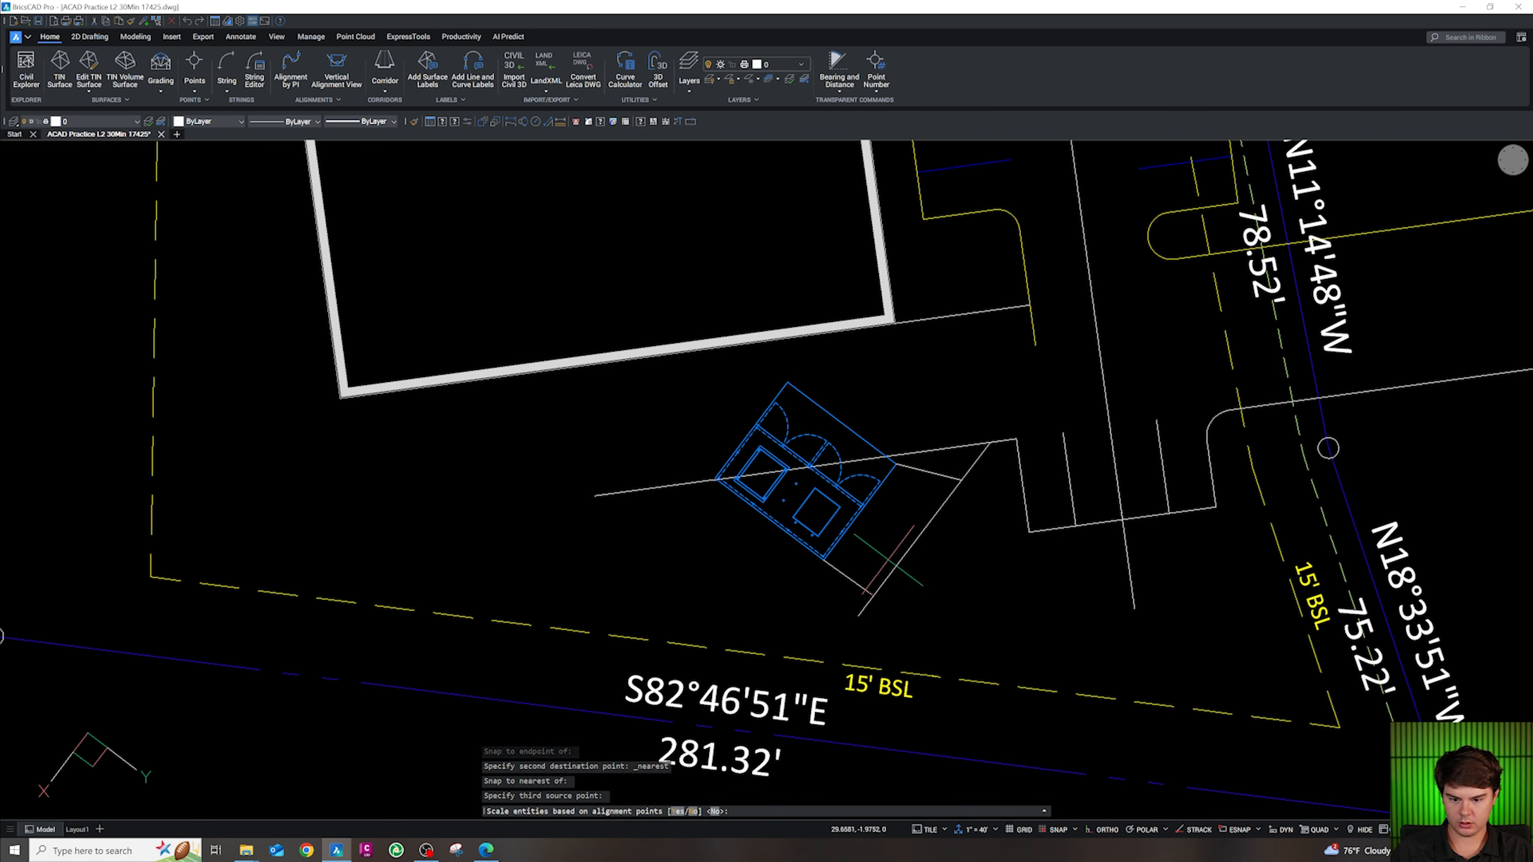
{"action": "type", "text": "n"}
{"action": "key", "text": "Return"}
{"action": "key", "text": "Escape"}
{"action": "key", "text": "Escape"}
{"action": "key", "text": "Escape"}
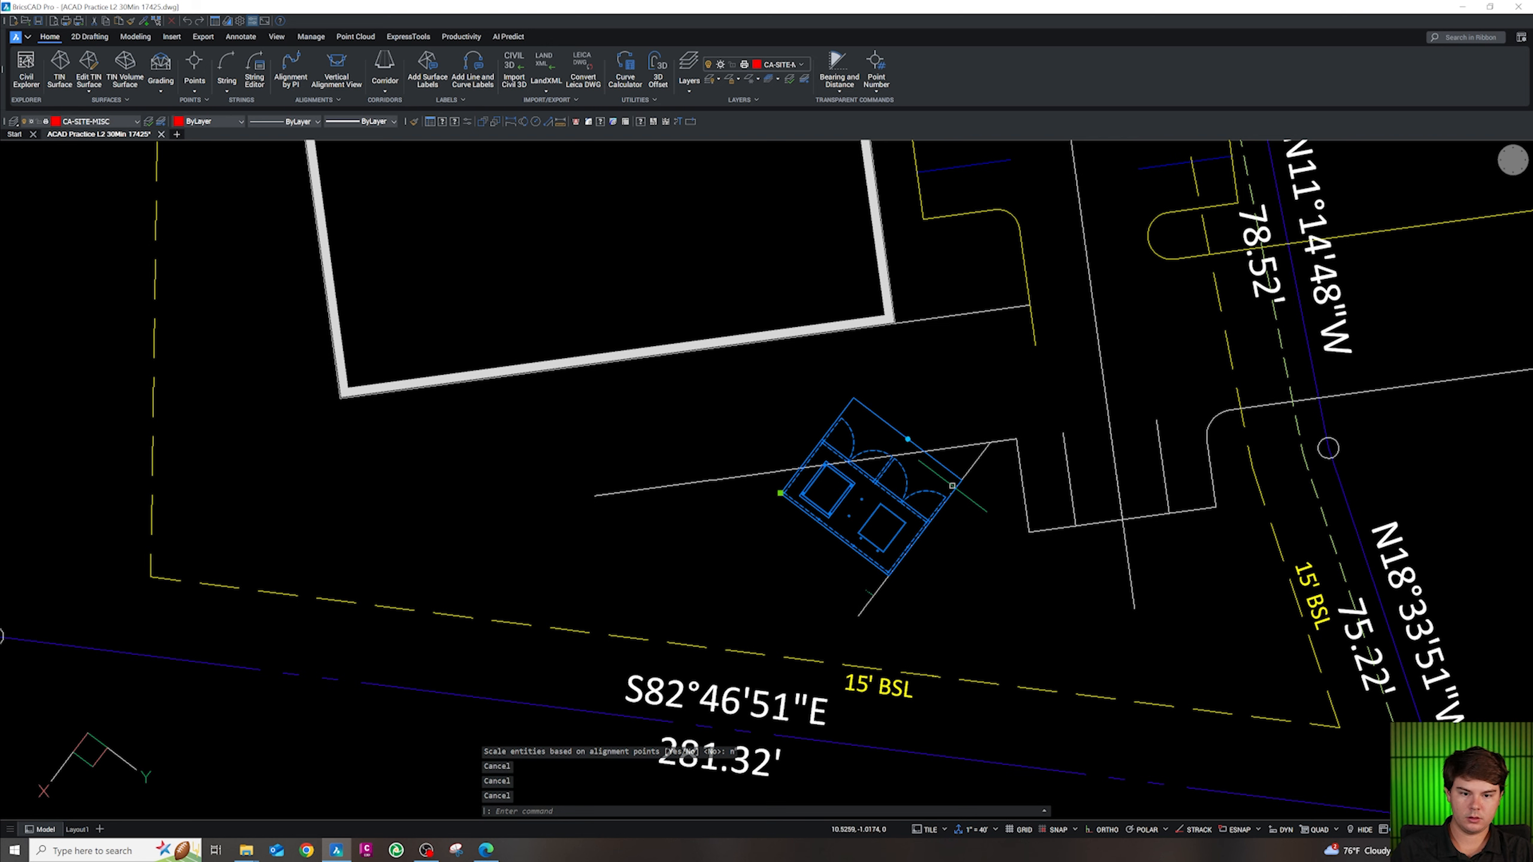
Start moving the aligned enclosure block, then cancel the move
{"action": "type", "text": "m"}
{"action": "key", "text": "Return"}
{"action": "left_click", "coordinate": [996, 547]}
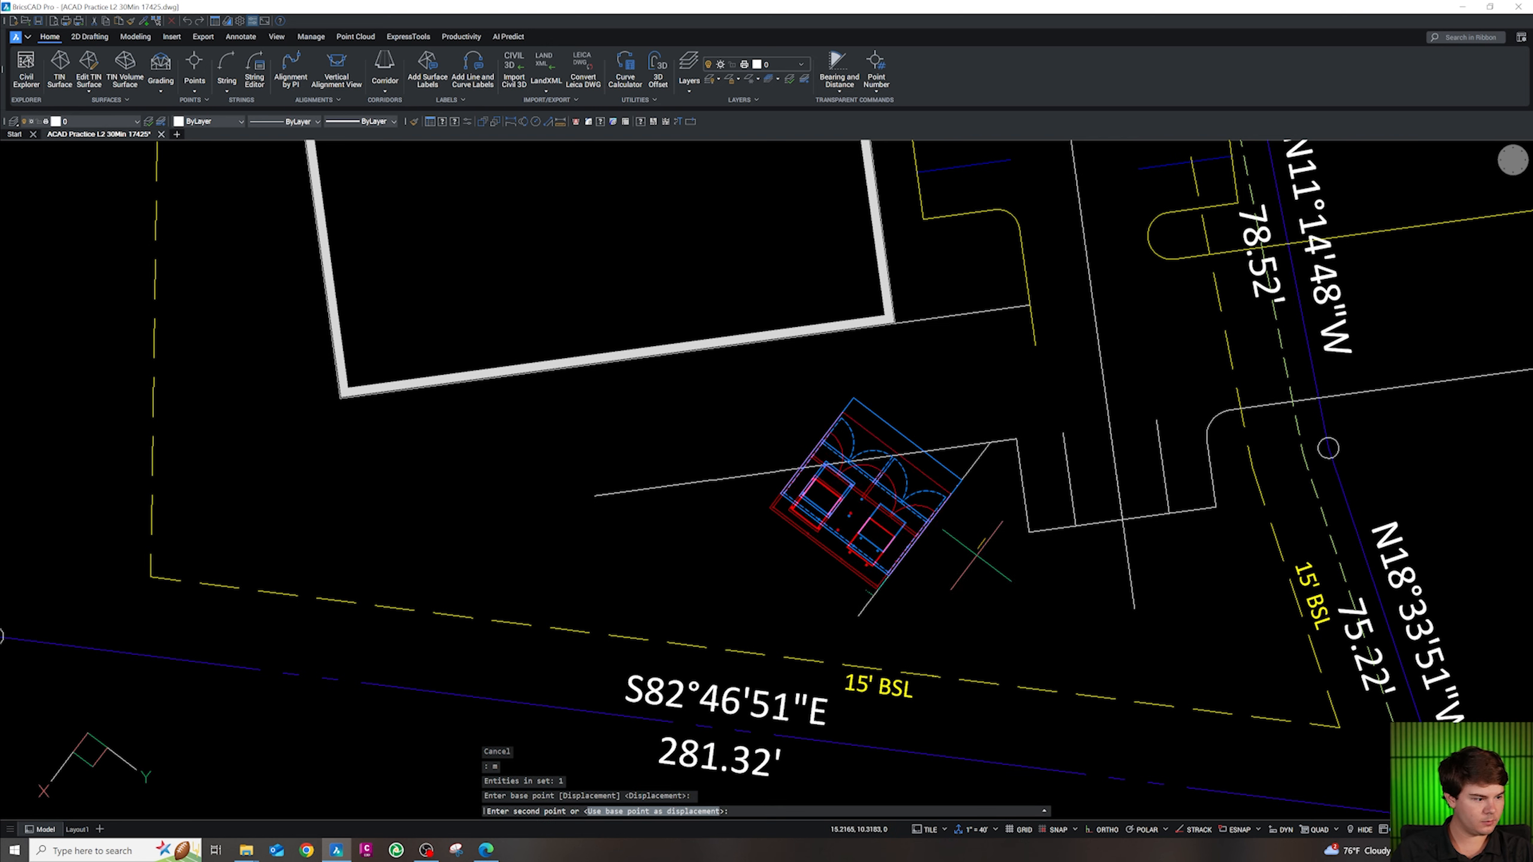
{"action": "key", "text": "Escape"}
{"action": "key", "text": "Escape"}
{"action": "key", "text": "Escape"}
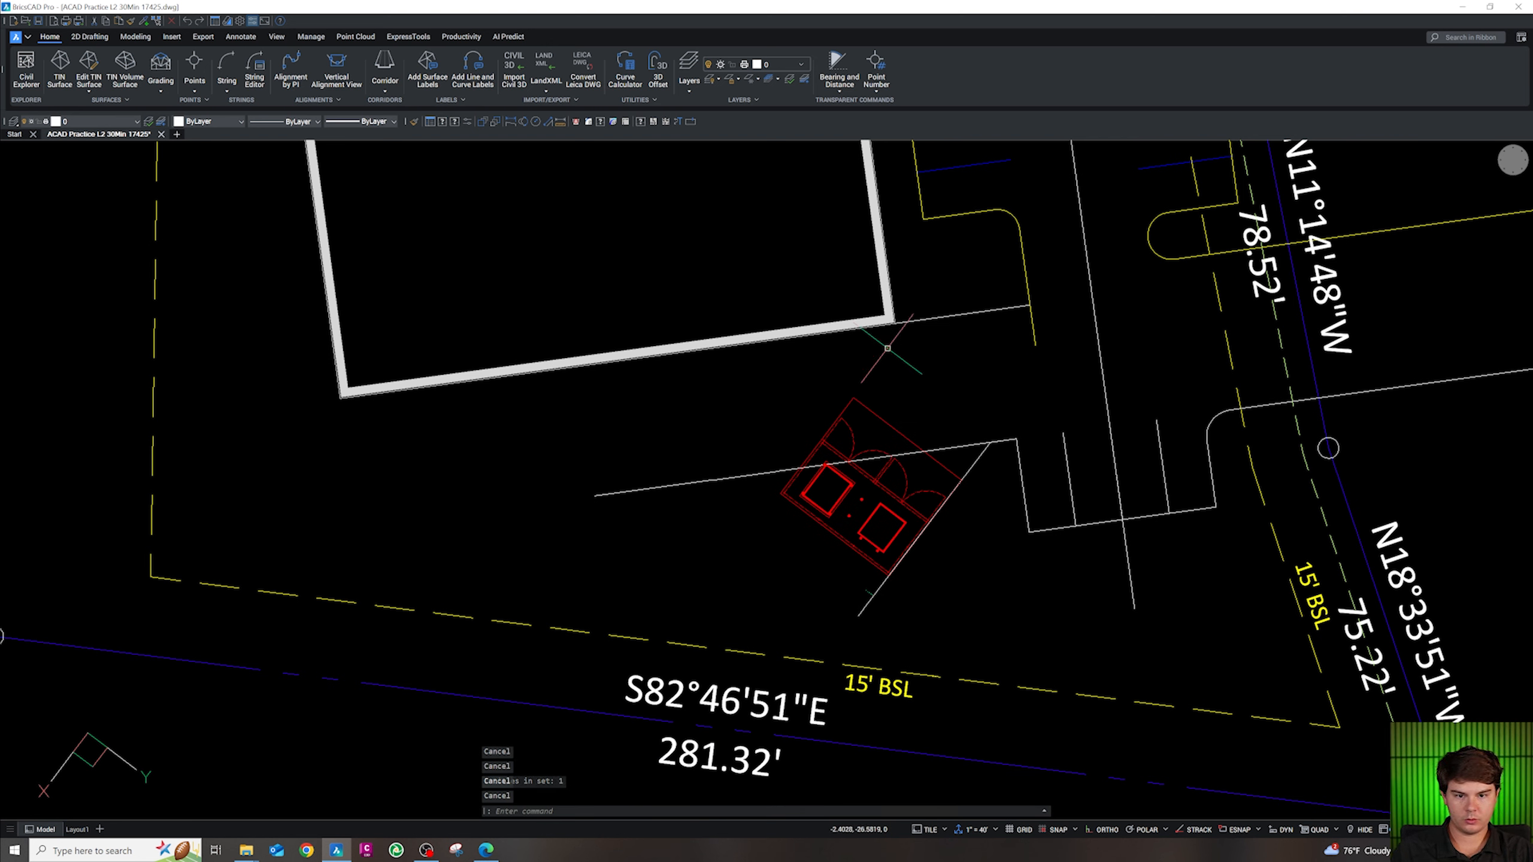
Sketch a polyline from the curb line's endpoint to the building corner, then cancel it
{"action": "type", "text": "pl"}
{"action": "key", "text": "Return"}
{"action": "right_click", "coordinate": [1032, 308], "text": "shift"}
{"action": "key", "text": "e"}
{"action": "left_click", "coordinate": [1024, 311]}
{"action": "right_click", "coordinate": [403, 431], "text": "shift"}
{"action": "key", "text": "e"}
{"action": "left_click", "coordinate": [339, 399]}
{"action": "key", "text": "Escape"}
Offset the building's south edge line 2 units to the south
{"action": "left_click", "coordinate": [341, 394]}
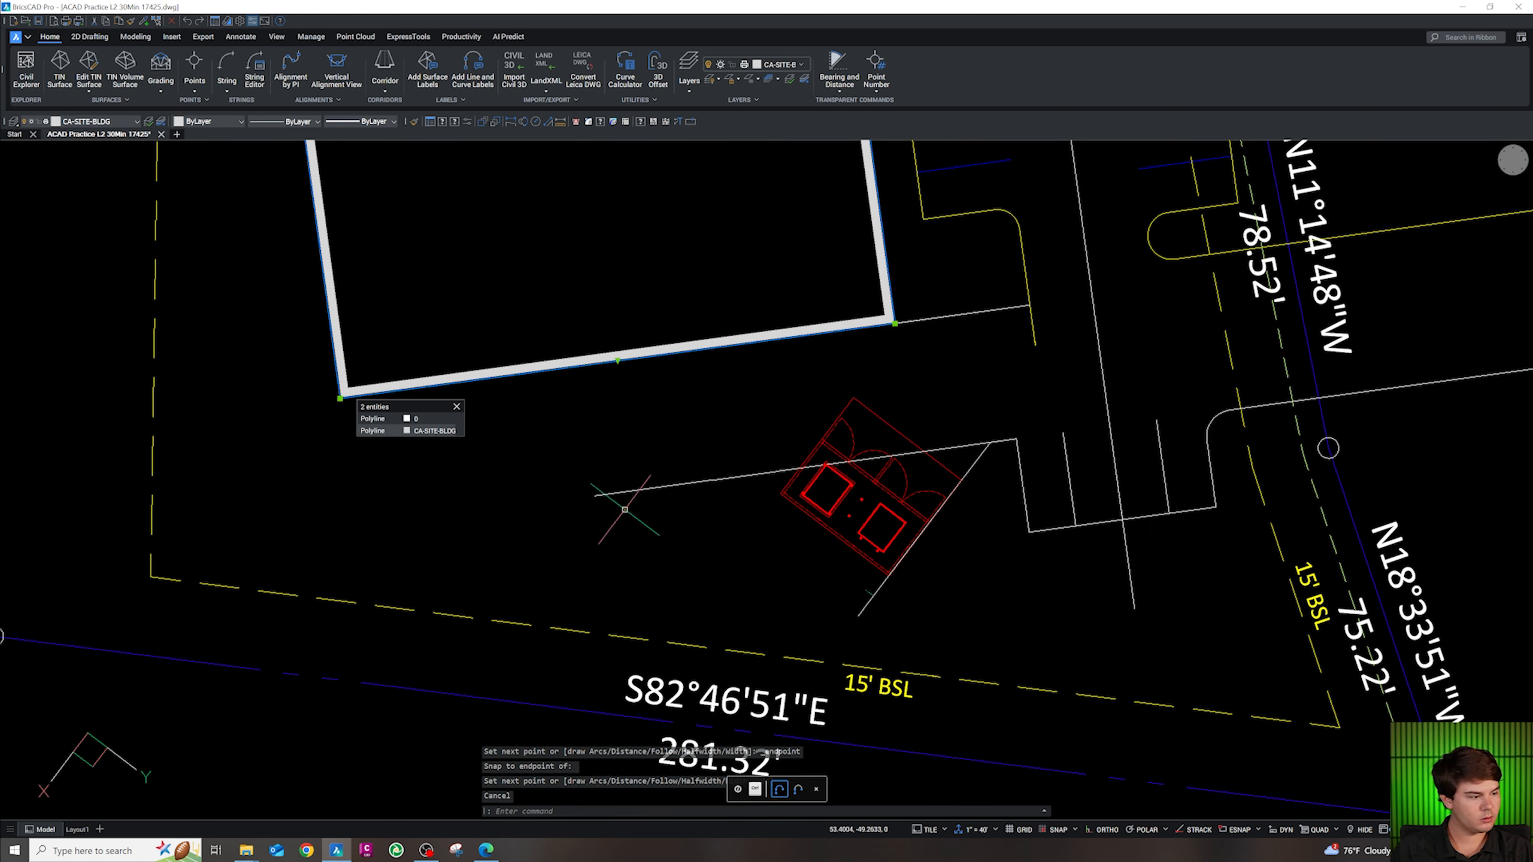
{"action": "type", "text": "o"}
{"action": "key", "text": "Return"}
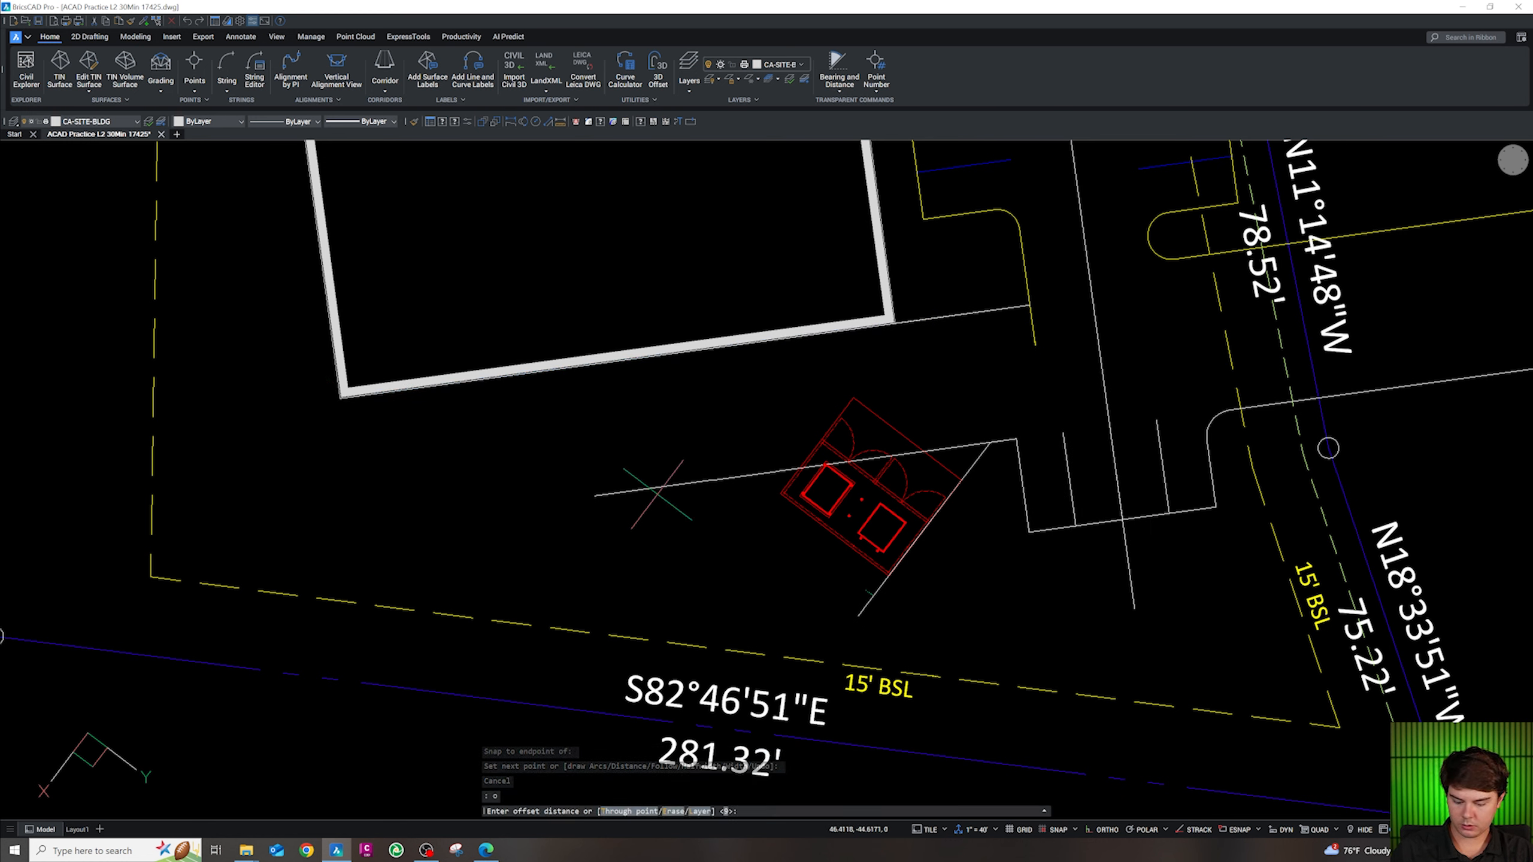
{"action": "key", "text": "Escape"}
{"action": "key", "text": "Escape"}
{"action": "key", "text": "Escape"}
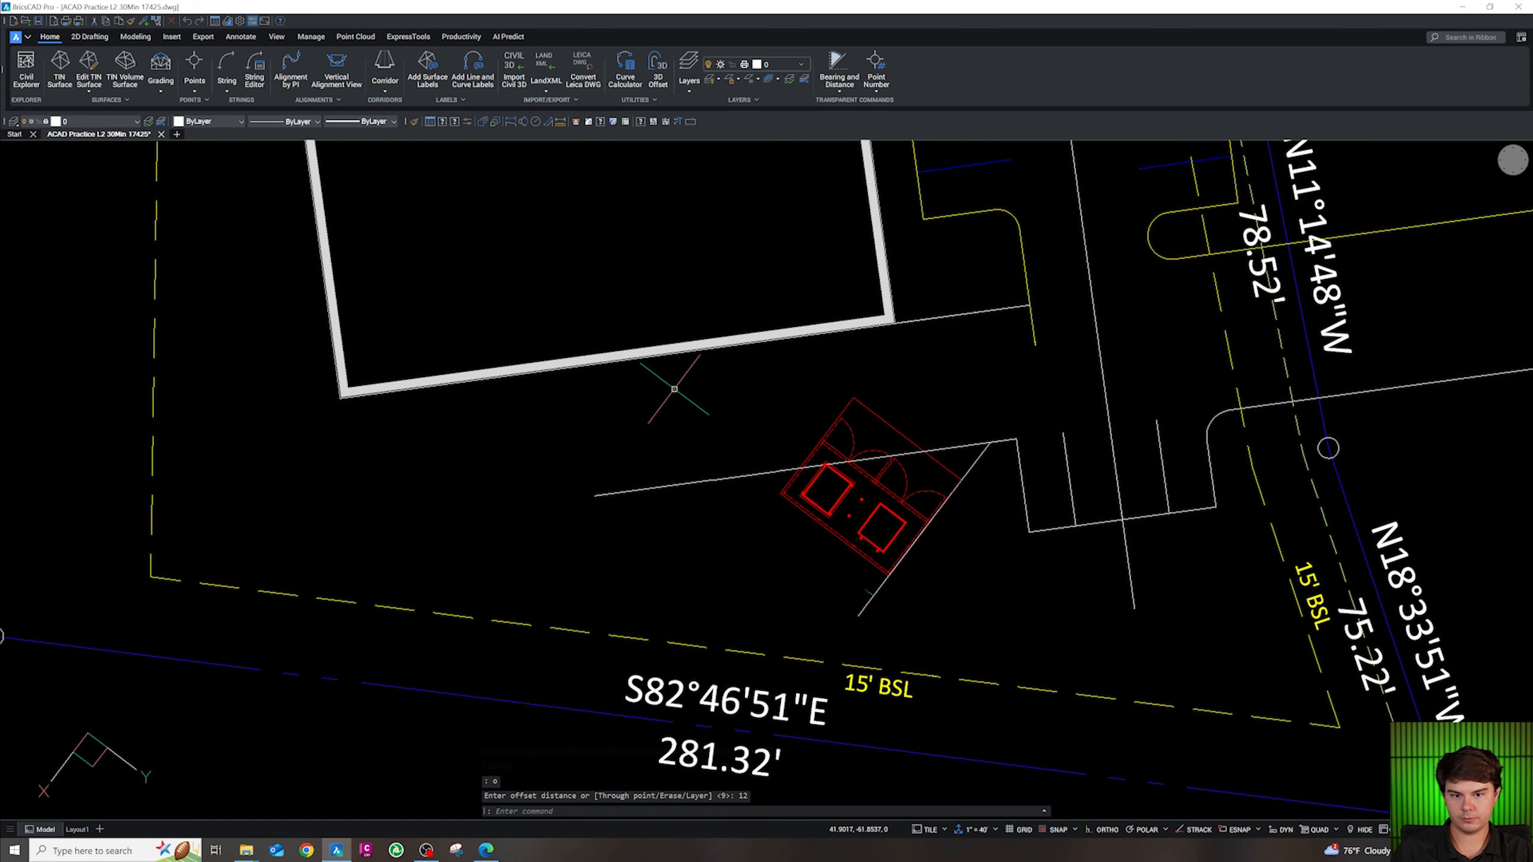
{"action": "left_click", "coordinate": [916, 329]}
{"action": "type", "text": "o"}
{"action": "key", "text": "Return"}
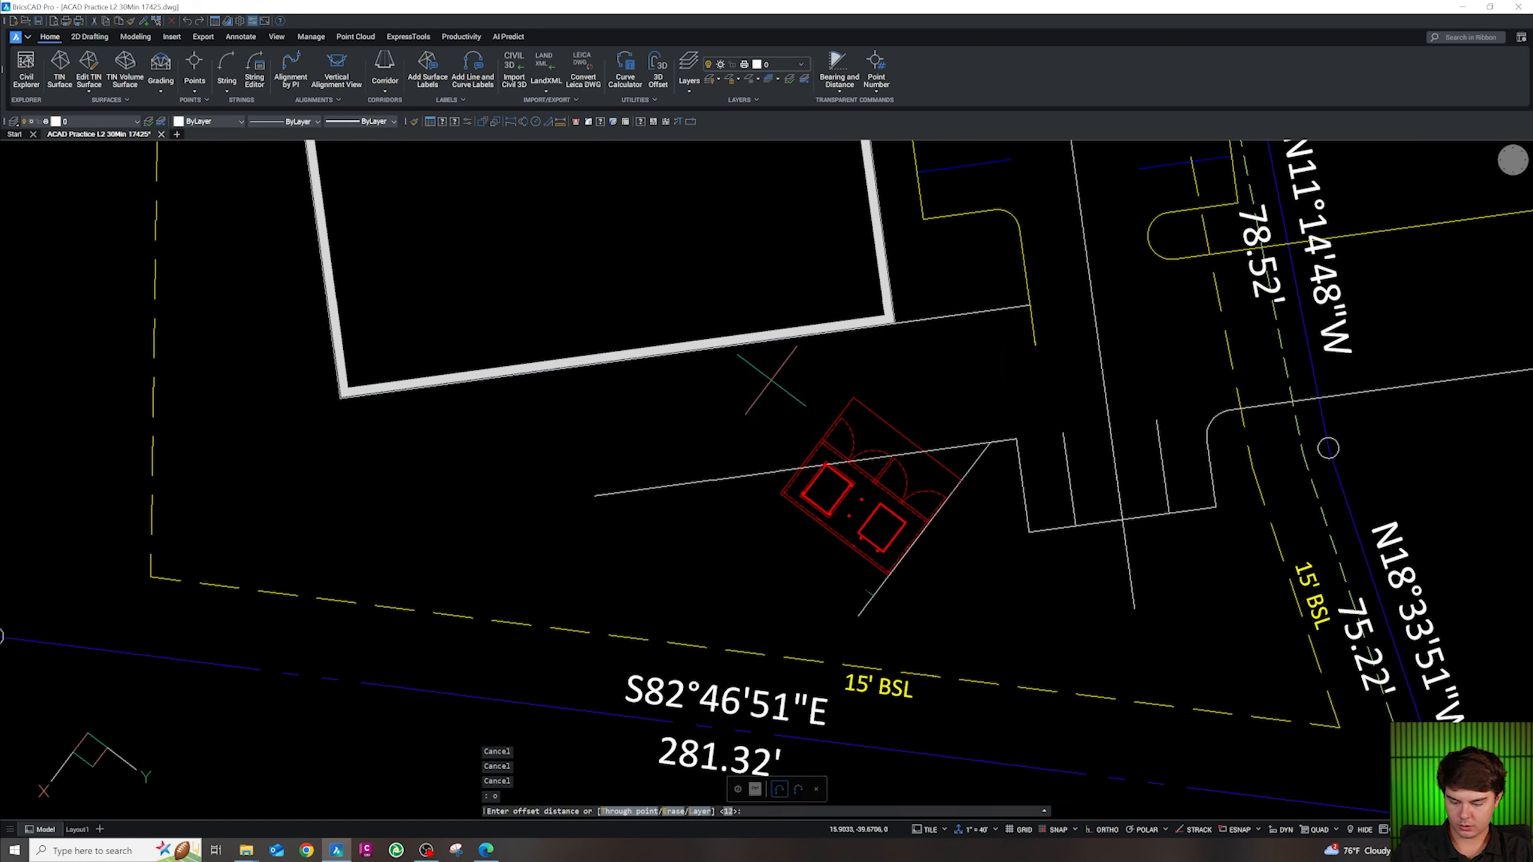
{"action": "type", "text": "2"}
{"action": "key", "text": "Return"}
{"action": "left_click", "coordinate": [762, 379]}
{"action": "key", "text": "Escape"}
{"action": "left_click", "coordinate": [827, 344]}
Add parallel lines offset 12 and 30 units south of the edge
{"action": "type", "text": "o"}
{"action": "key", "text": "Return"}
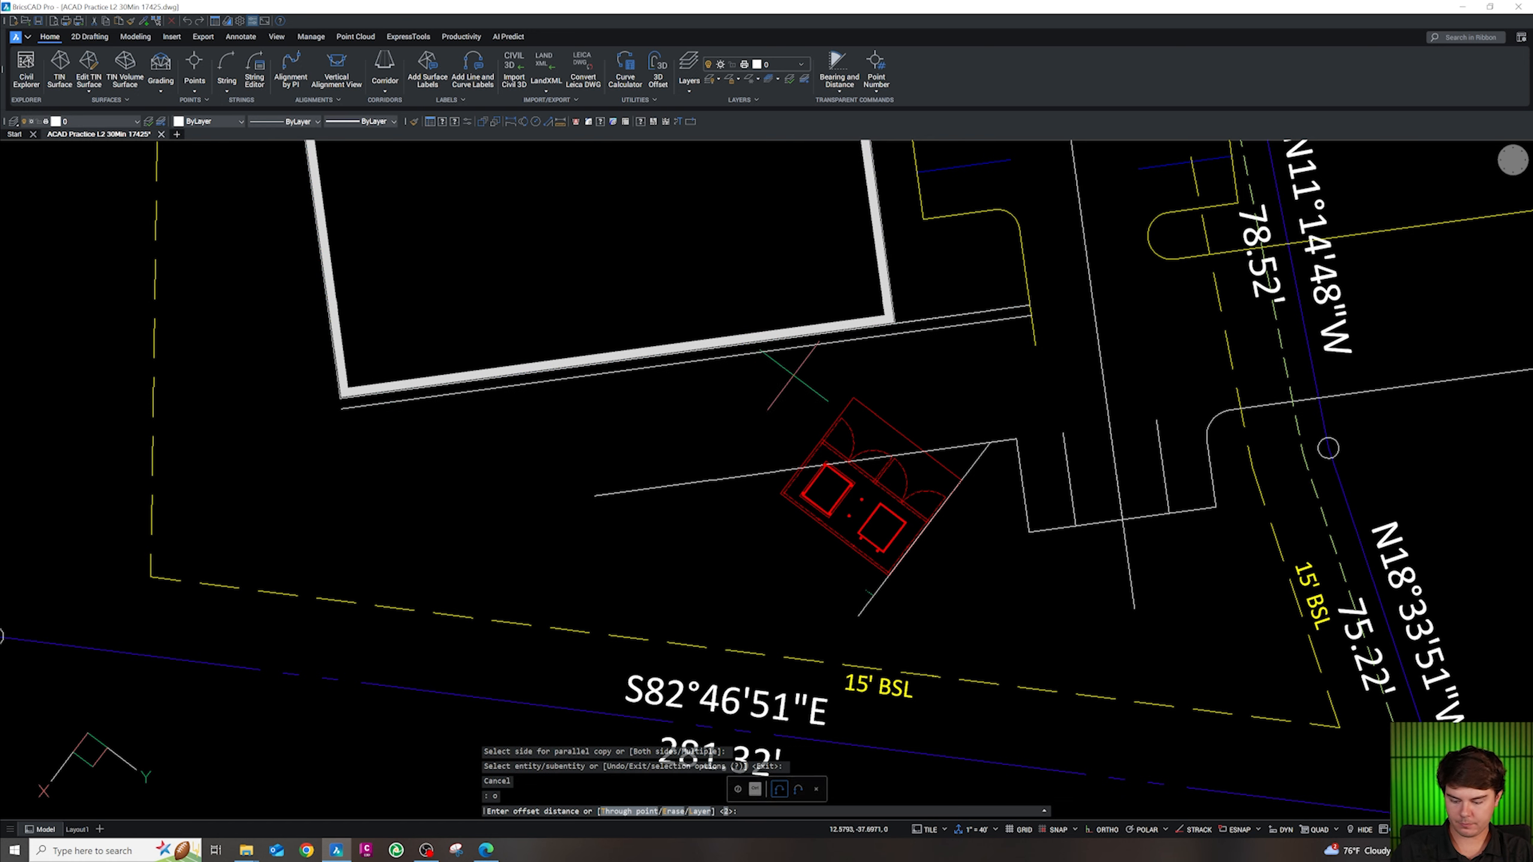
{"action": "type", "text": "12"}
{"action": "key", "text": "Return"}
{"action": "left_click", "coordinate": [768, 413]}
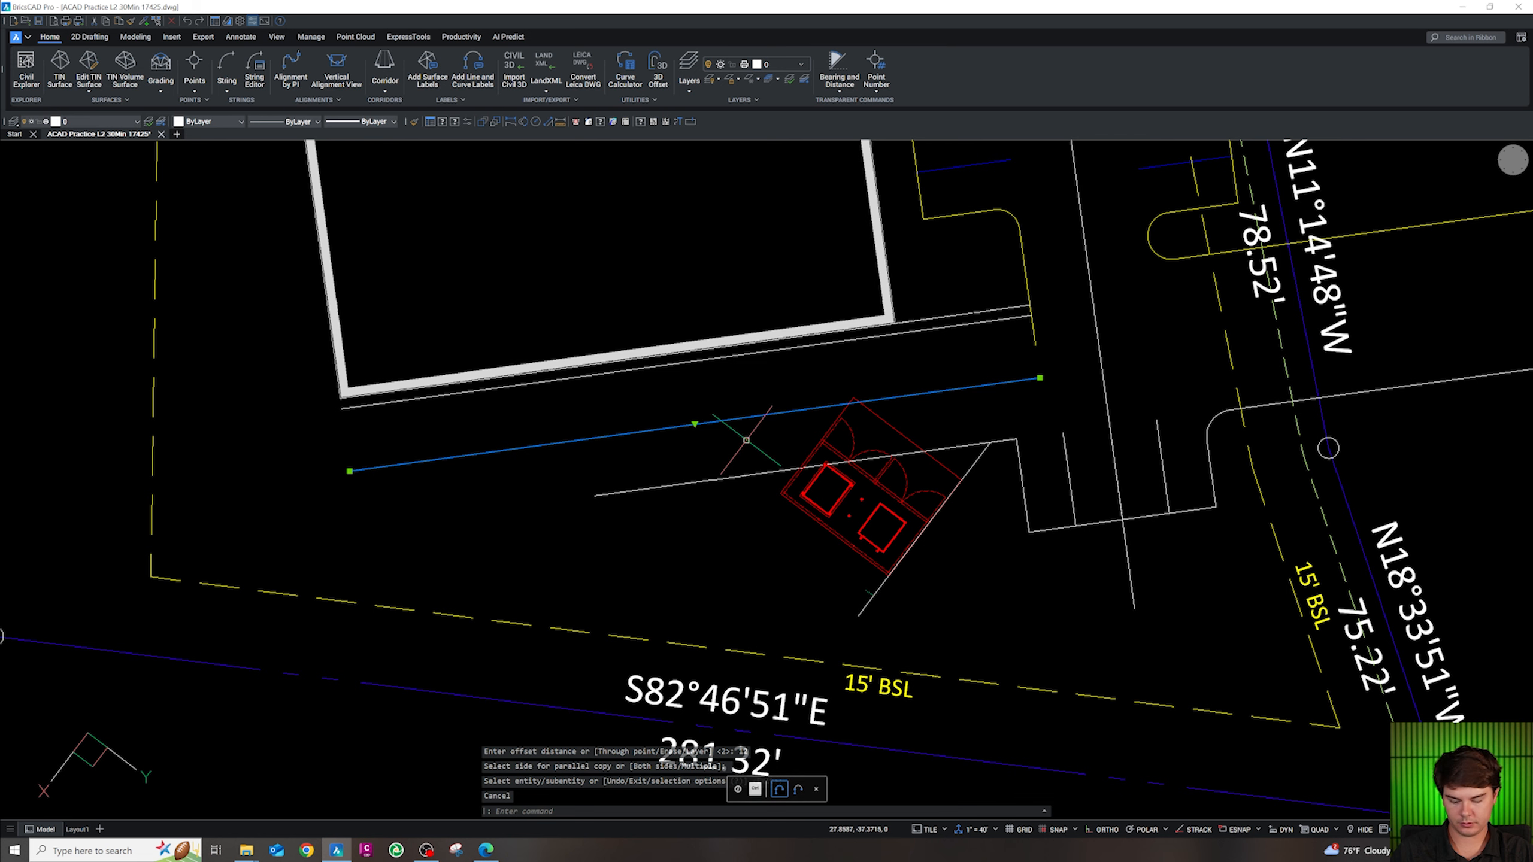
{"action": "type", "text": "o"}
{"action": "key", "text": "Return"}
{"action": "type", "text": "30"}
{"action": "key", "text": "Return"}
{"action": "left_click", "coordinate": [738, 567]}
{"action": "key", "text": "Escape"}
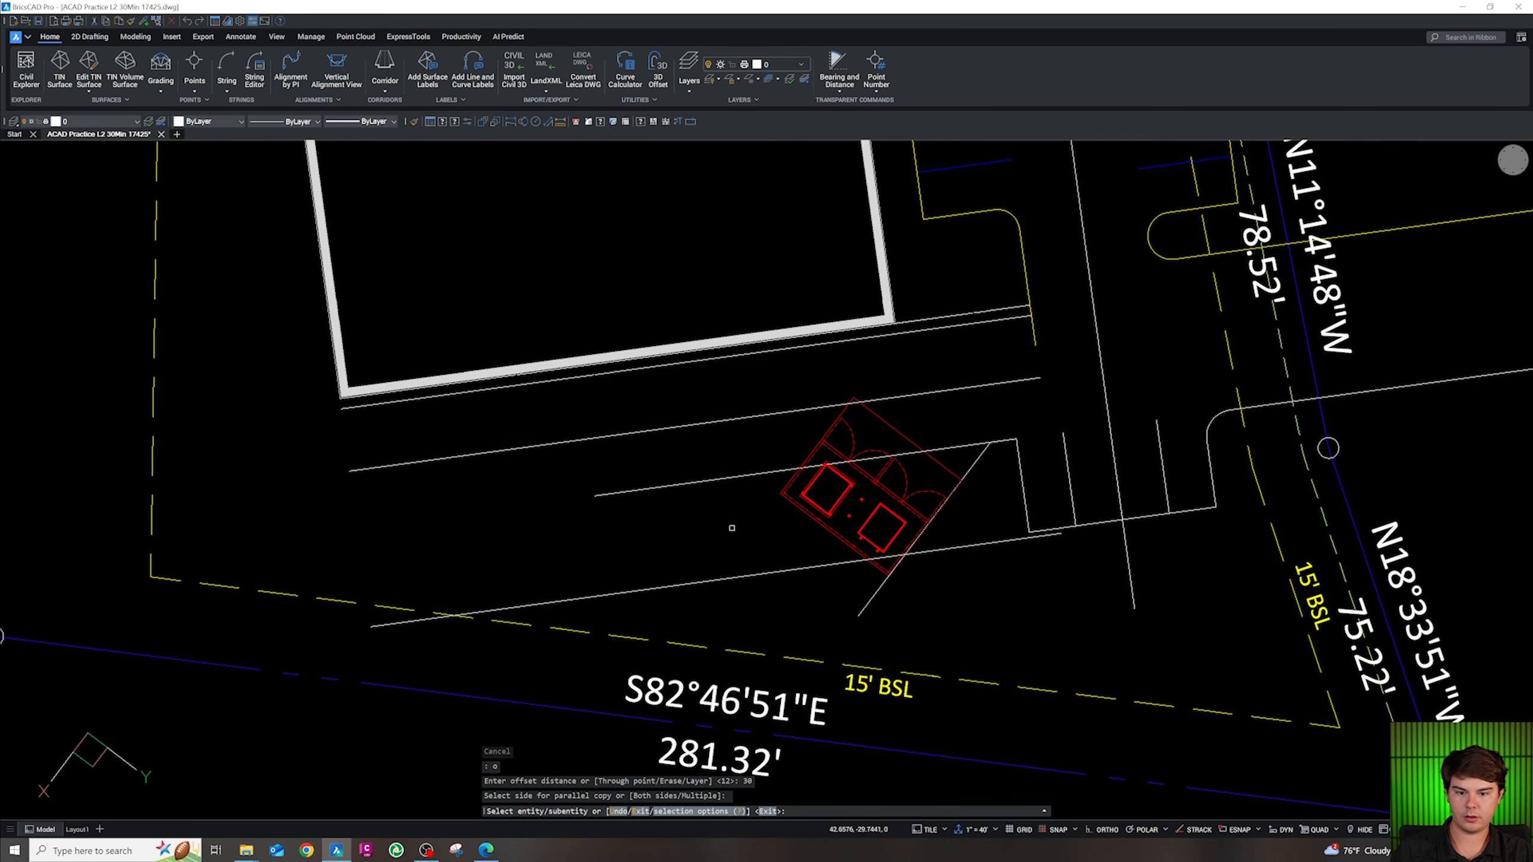
Select the dumpster enclosure block and start moving it from a base point on the block
{"action": "key", "text": "Escape"}
{"action": "key", "text": "Escape"}
{"action": "left_click", "coordinate": [848, 544]}
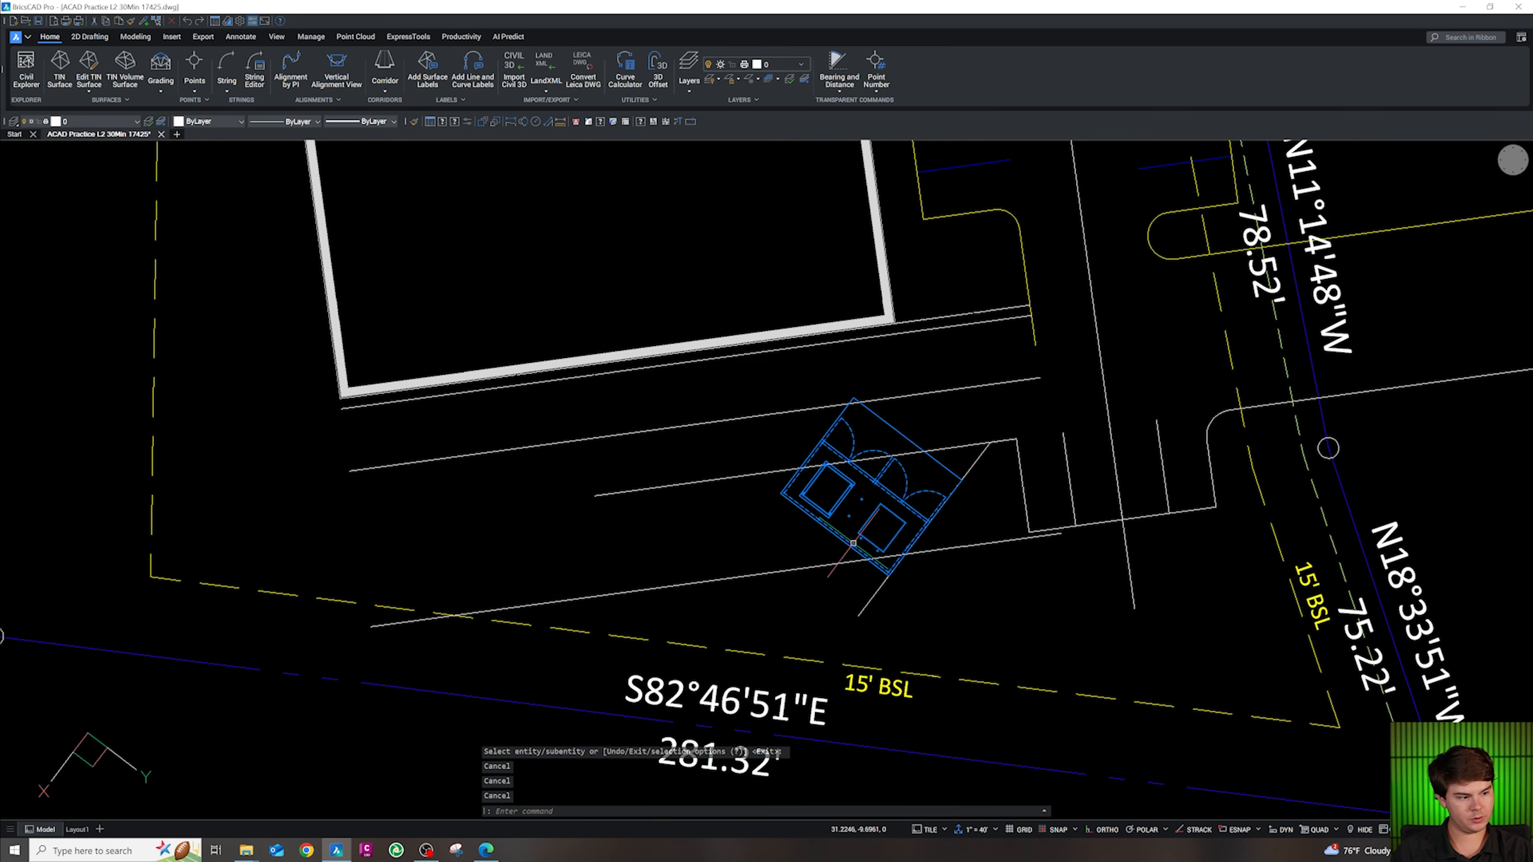
{"action": "type", "text": "m"}
{"action": "key", "text": "Return"}
{"action": "left_click", "coordinate": [894, 482]}
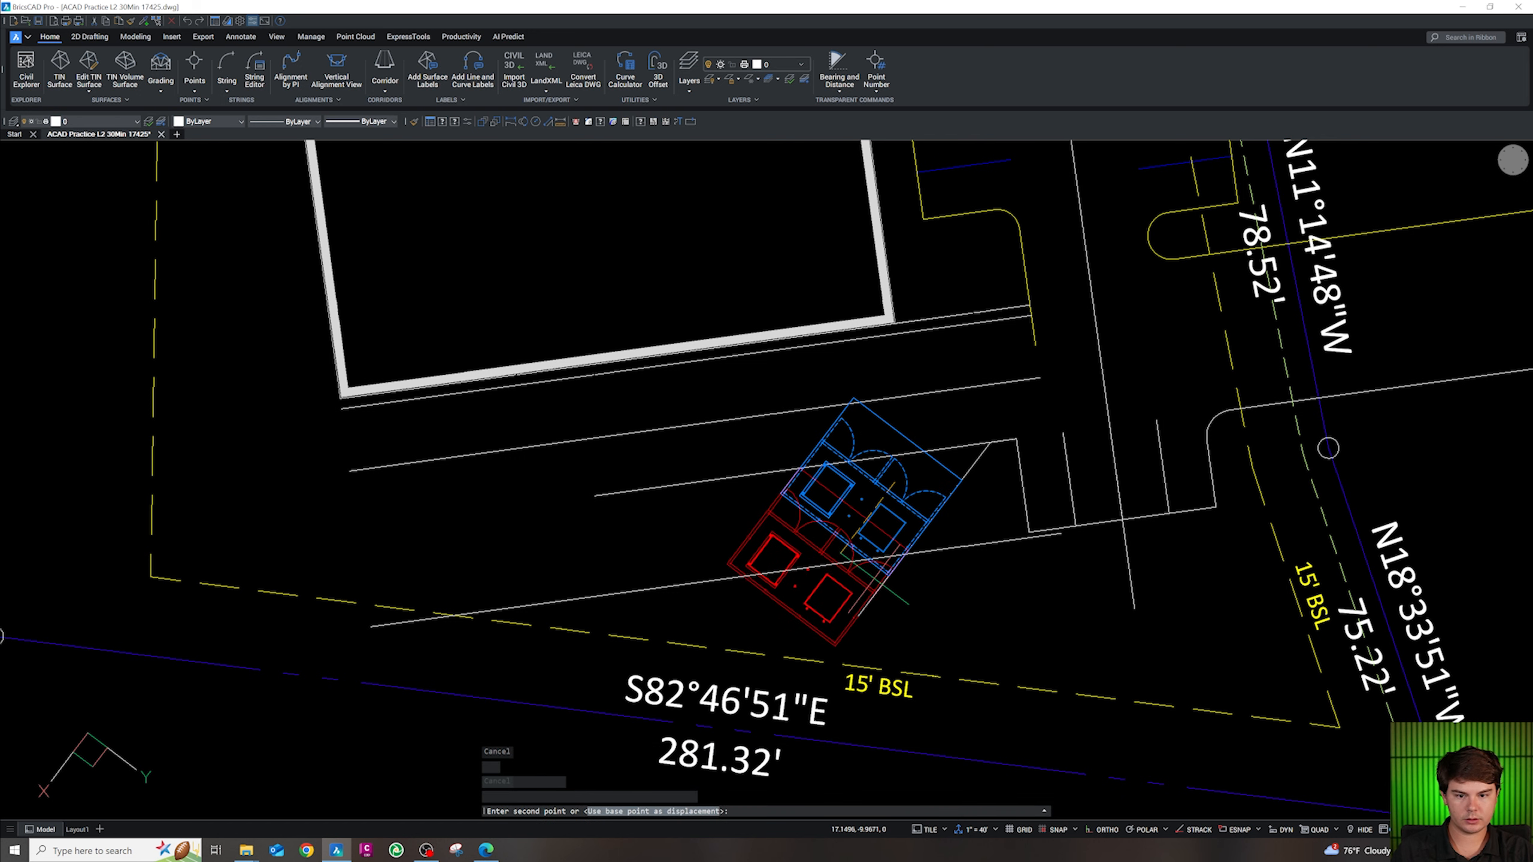
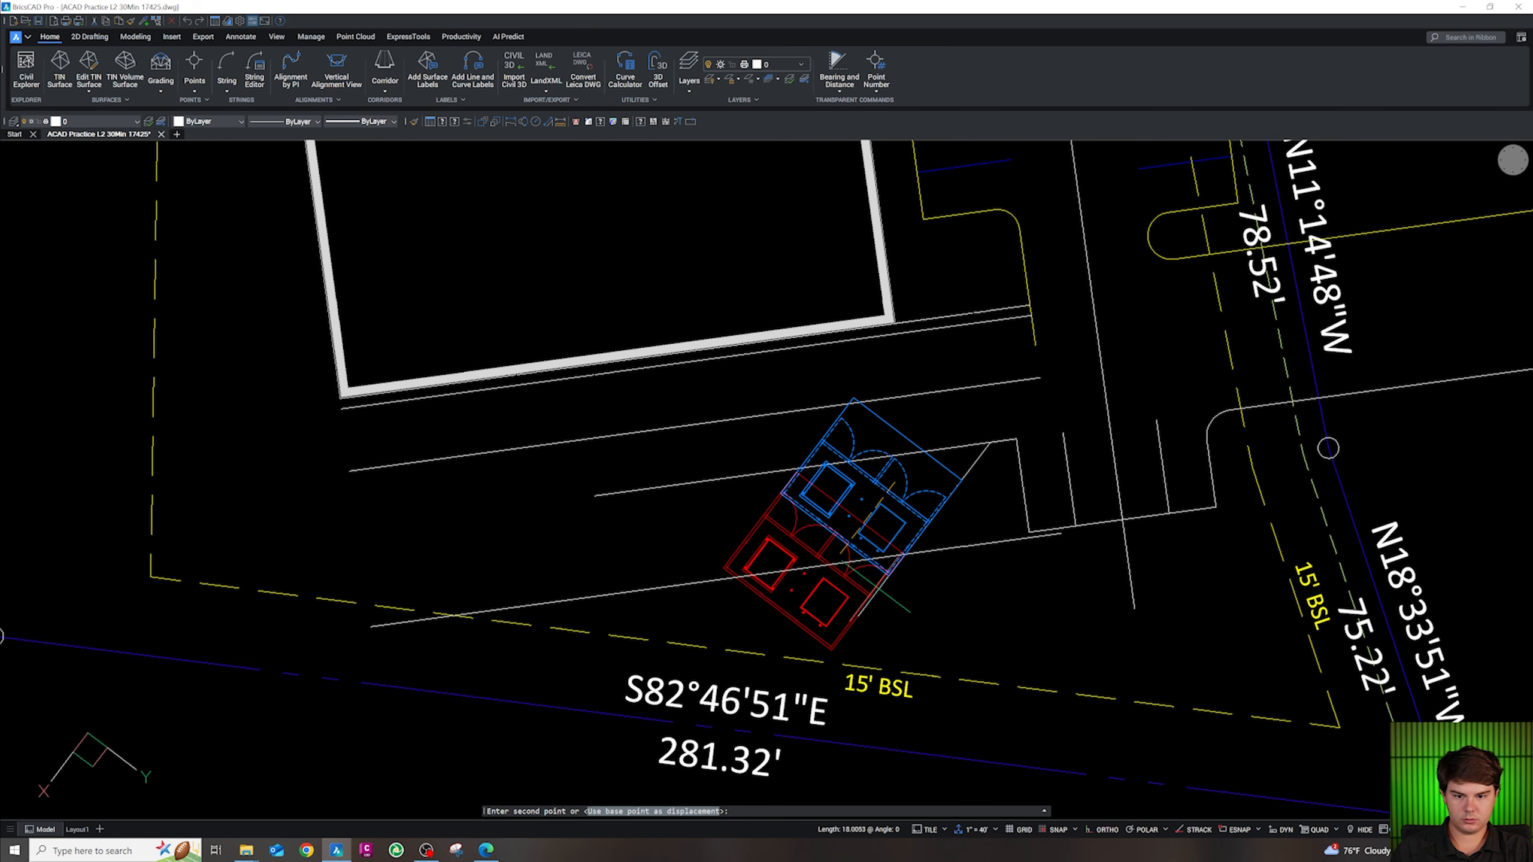
Drop the accessible stall block at its new spot on the drive's diagonal edge
{"action": "left_click", "coordinate": [874, 586]}
{"action": "key", "text": "Escape"}
{"action": "key", "text": "Escape"}
{"action": "key", "text": "Escape"}
{"action": "key", "text": "Escape"}
{"action": "scroll", "coordinate": [1040, 461], "scroll_direction": "up", "scroll_amount": 2}
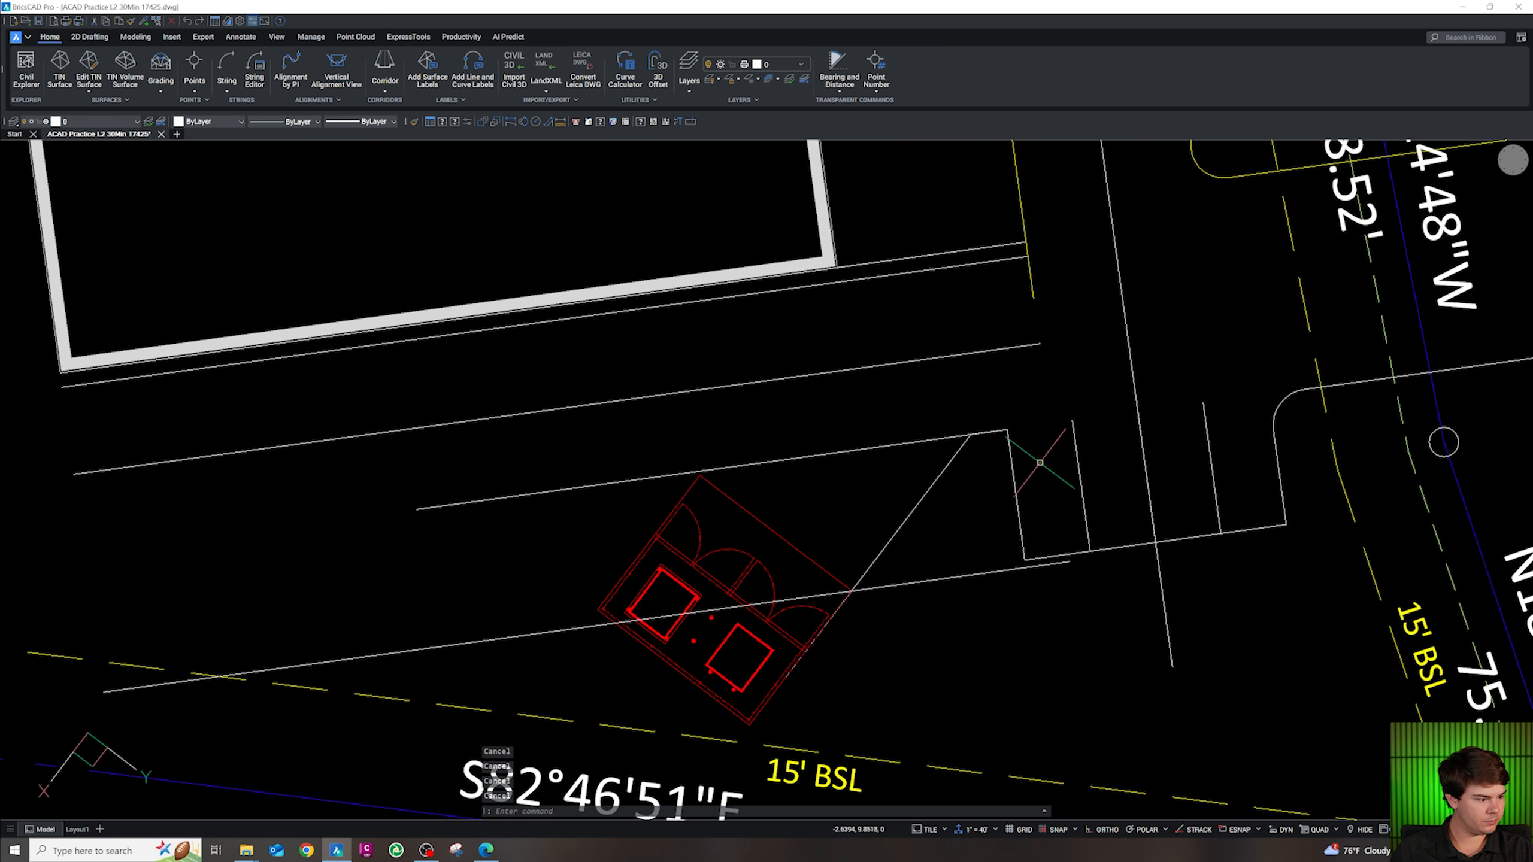
Try a 4.5-radius fillet on the island's curb corner, then undo it
{"action": "type", "text": "f"}
{"action": "key", "text": "Return"}
{"action": "type", "text": "r"}
{"action": "key", "text": "Return"}
{"action": "type", "text": "4.5"}
{"action": "key", "text": "Return"}
{"action": "left_click", "coordinate": [993, 432]}
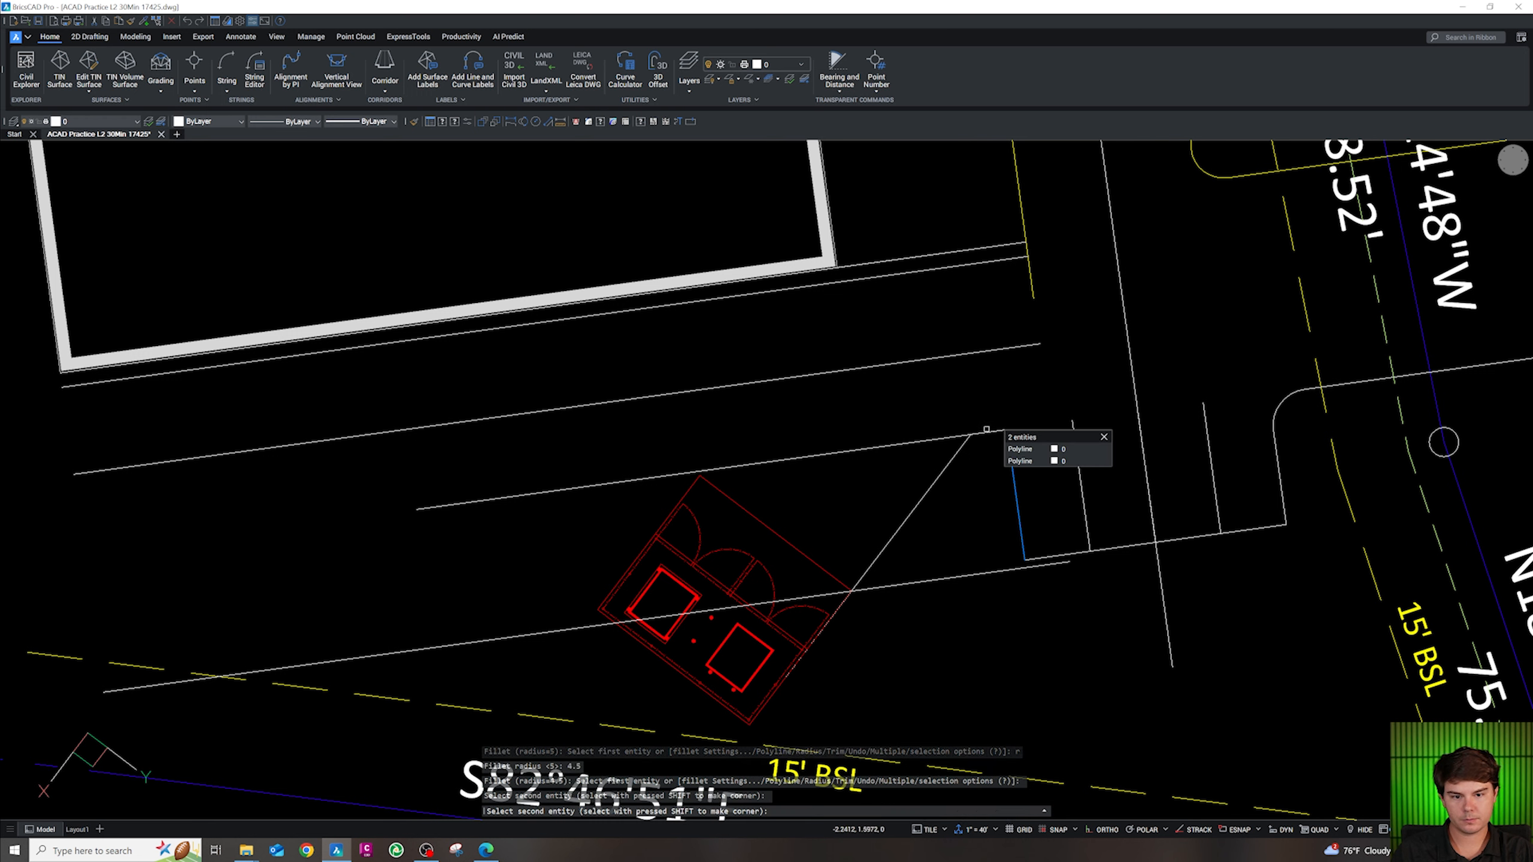
{"action": "left_click", "coordinate": [1013, 451]}
{"action": "key", "text": "space"}
{"action": "left_click", "coordinate": [995, 439]}
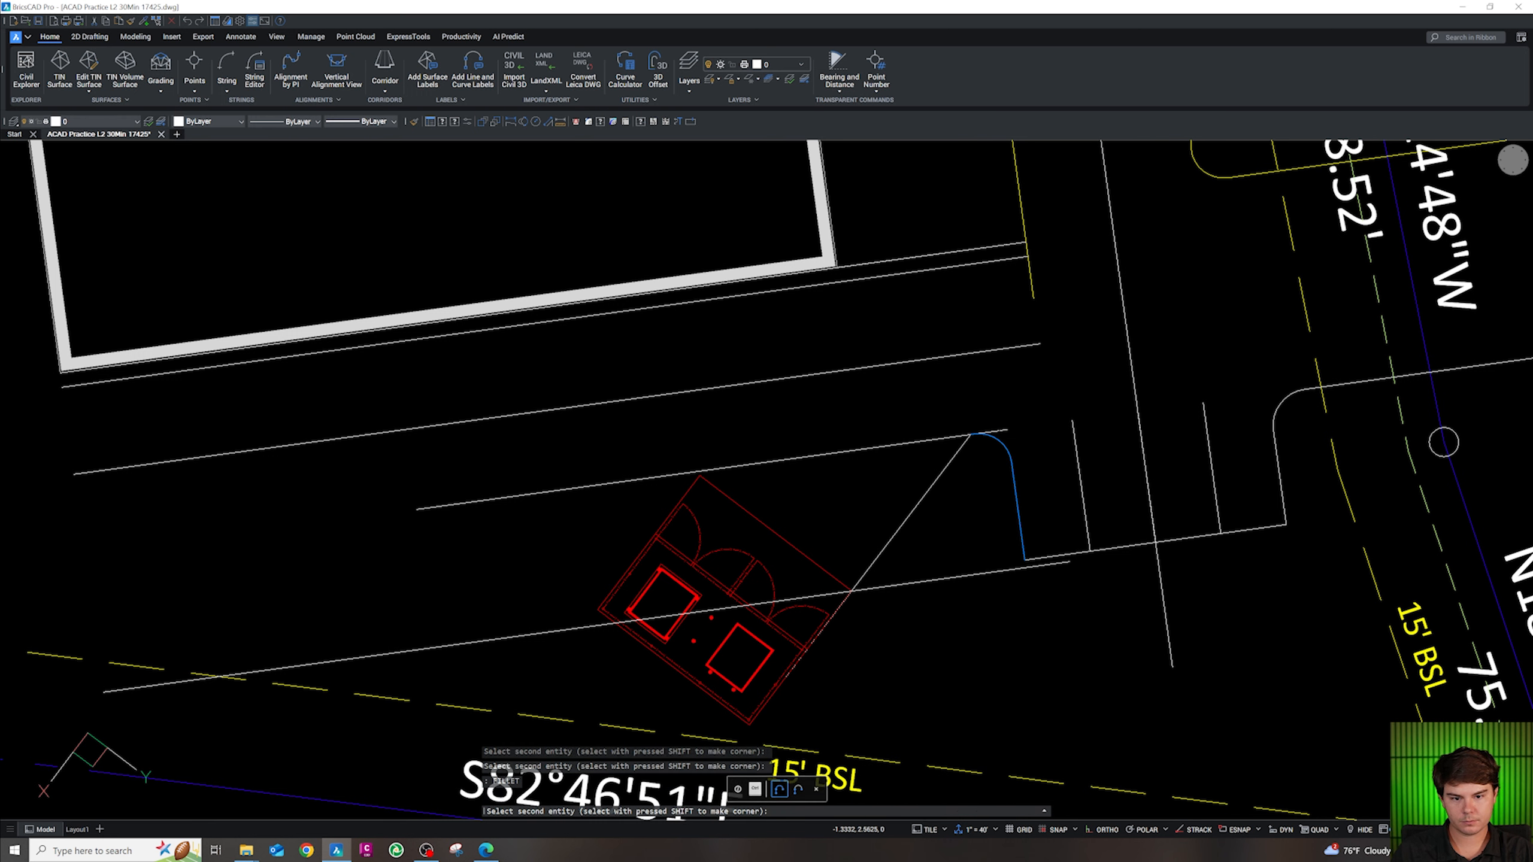
{"action": "key", "text": "ctrl+z"}
{"action": "key", "text": "ctrl+z"}
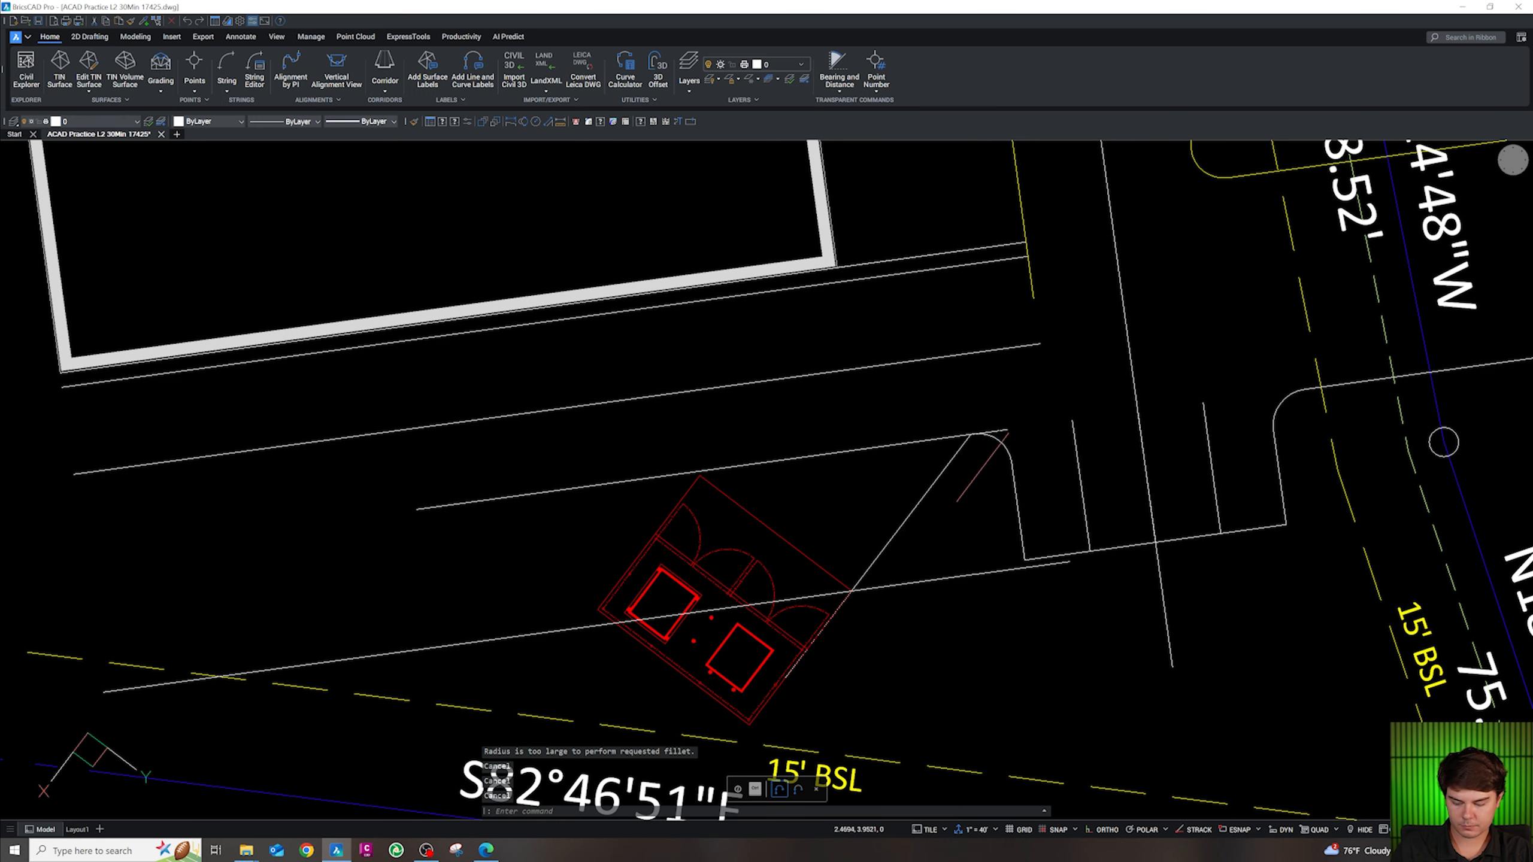
Draw a Tan-Tan-Tan circle between the curb lines at the island tip
{"action": "left_click", "coordinate": [576, 123]}
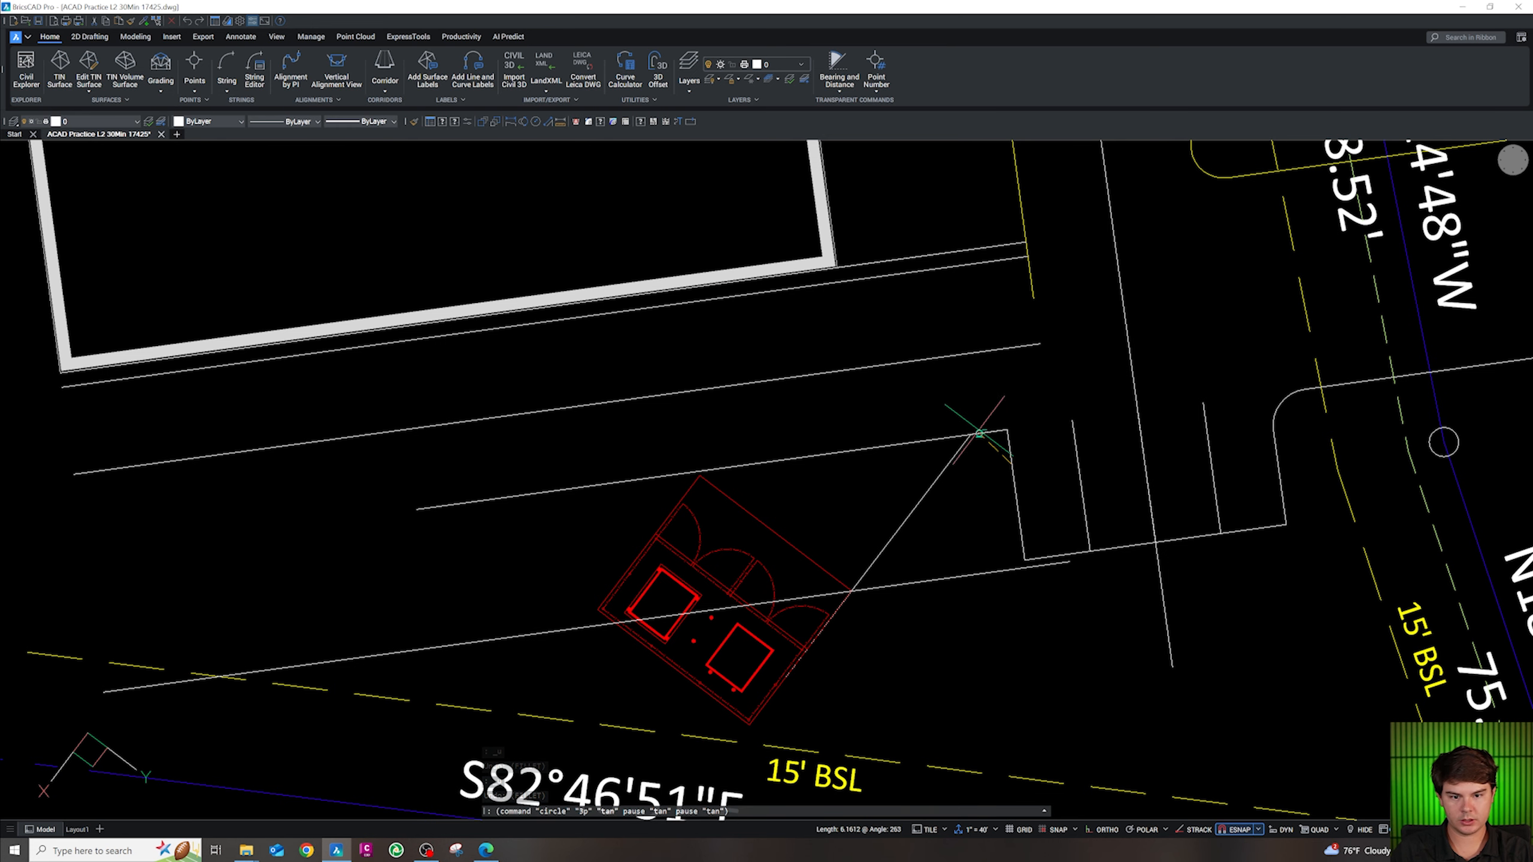
{"action": "key", "text": "Escape"}
{"action": "key", "text": "Escape"}
{"action": "scroll", "coordinate": [987, 425], "scroll_direction": "up", "scroll_amount": 3}
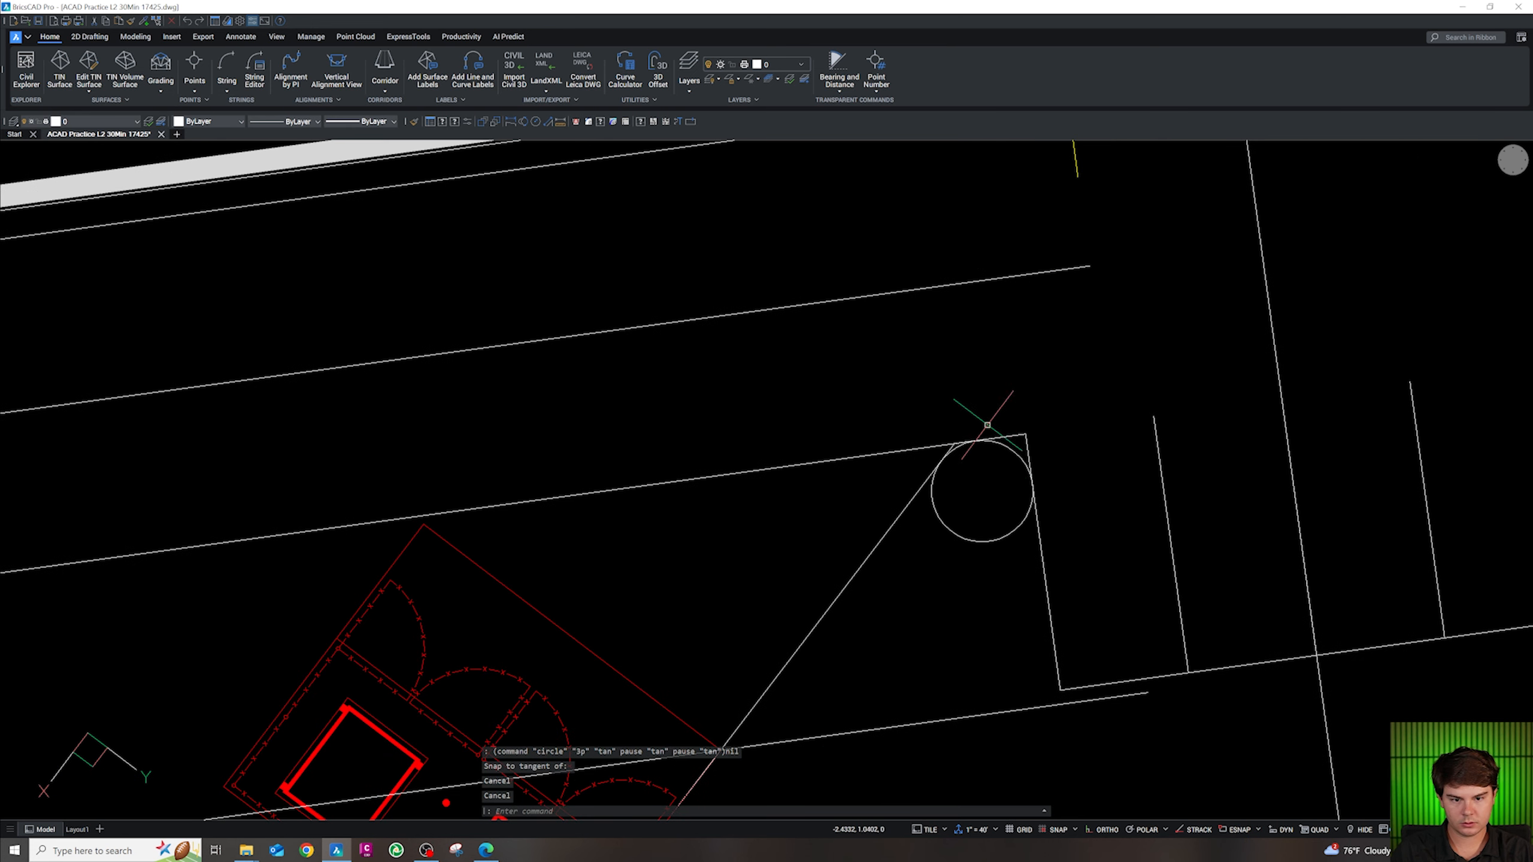
Trim the curb lines' stubs and overhangs around the circle, undoing the last trim
{"action": "type", "text": "tr"}
{"action": "key", "text": "Return"}
{"action": "left_click", "coordinate": [1042, 458]}
{"action": "left_click", "coordinate": [1028, 429]}
{"action": "left_click", "coordinate": [1026, 440]}
{"action": "left_click", "coordinate": [1016, 427]}
{"action": "left_click", "coordinate": [964, 437]}
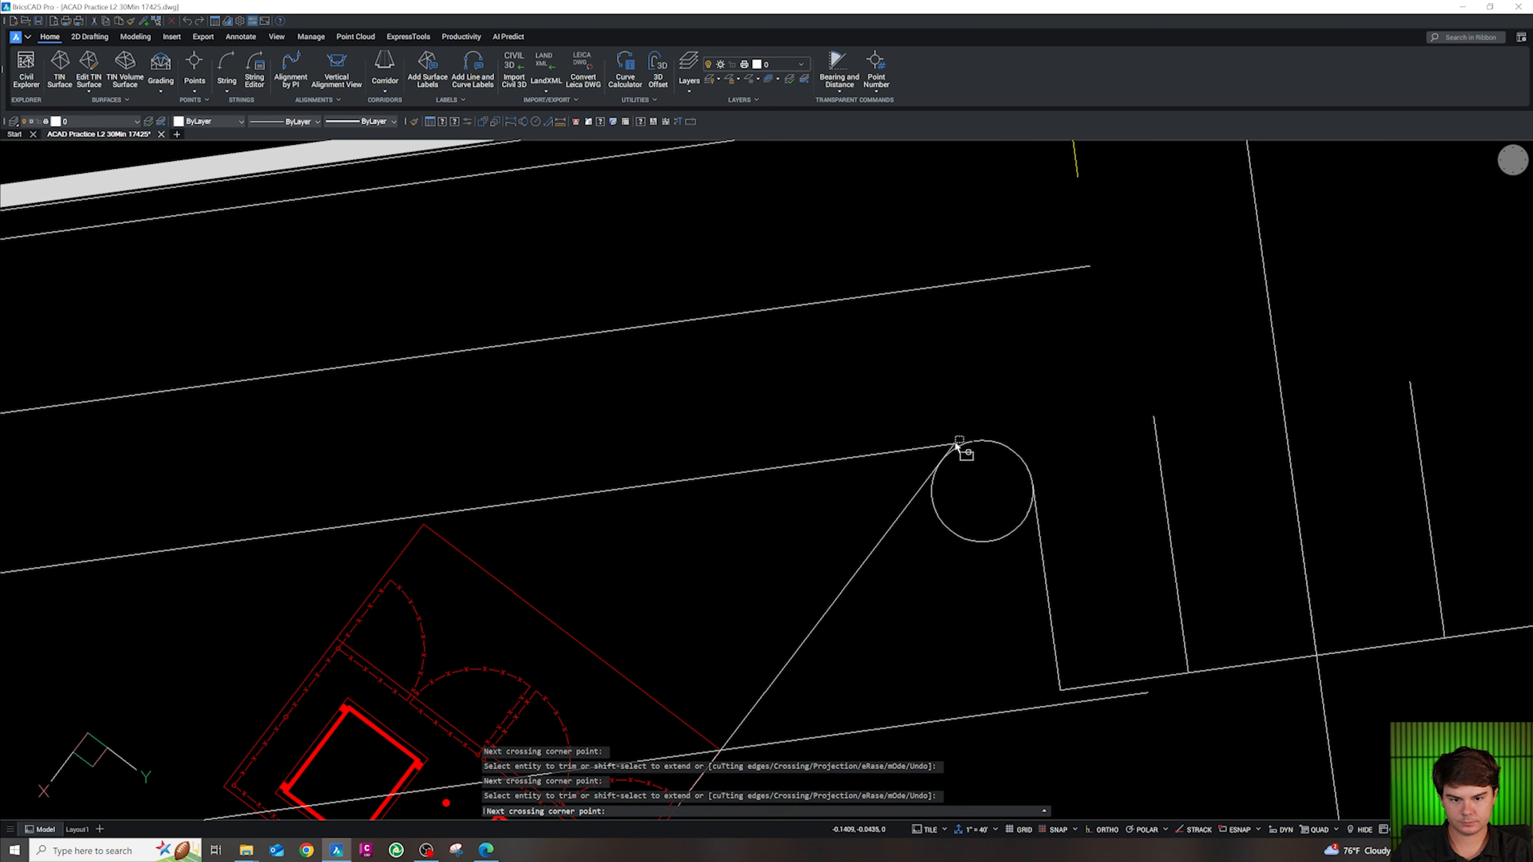
{"action": "left_click", "coordinate": [951, 444]}
{"action": "type", "text": "u"}
{"action": "key", "text": "Return"}
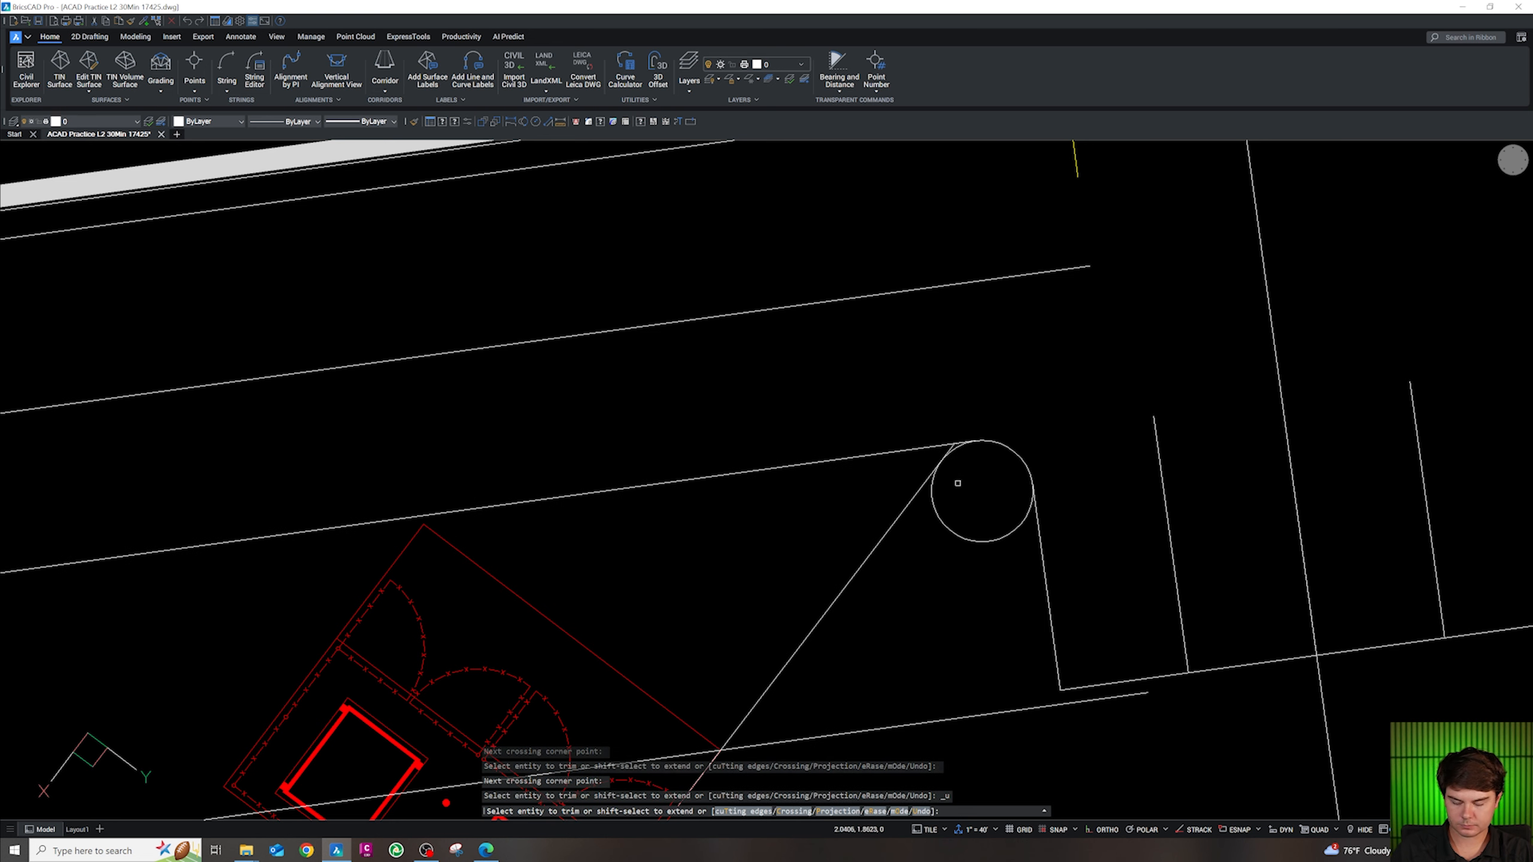
{"action": "scroll", "coordinate": [951, 466], "scroll_direction": "up", "scroll_amount": 3}
{"action": "key", "text": "Escape"}
{"action": "key", "text": "Escape"}
{"action": "key", "text": "Escape"}
Trim the remaining line overhang and the circle's lower arc to round the island nose
{"action": "type", "text": "tr"}
{"action": "key", "text": "Return"}
{"action": "left_click", "coordinate": [973, 402]}
{"action": "left_click", "coordinate": [959, 414]}
{"action": "left_click", "coordinate": [956, 413]}
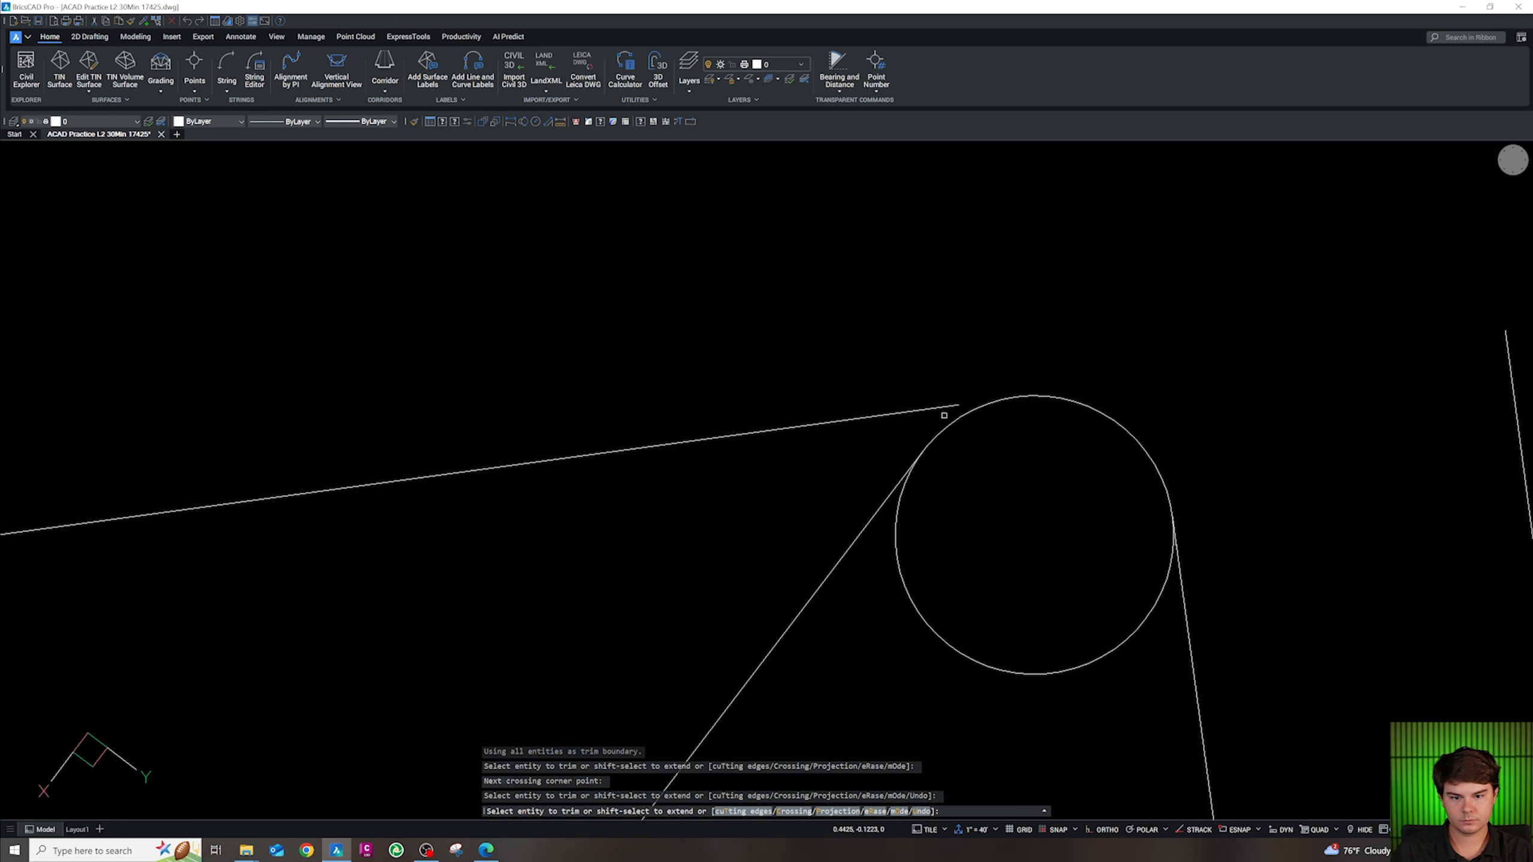
{"action": "scroll", "coordinate": [944, 413], "scroll_direction": "down", "scroll_amount": 3}
{"action": "left_click", "coordinate": [984, 558]}
{"action": "left_click", "coordinate": [972, 520]}
{"action": "scroll", "coordinate": [969, 501], "scroll_direction": "down", "scroll_amount": 6}
{"action": "key", "text": "Escape"}
{"action": "key", "text": "Escape"}
{"action": "key", "text": "Escape"}
{"action": "key", "text": "Escape"}
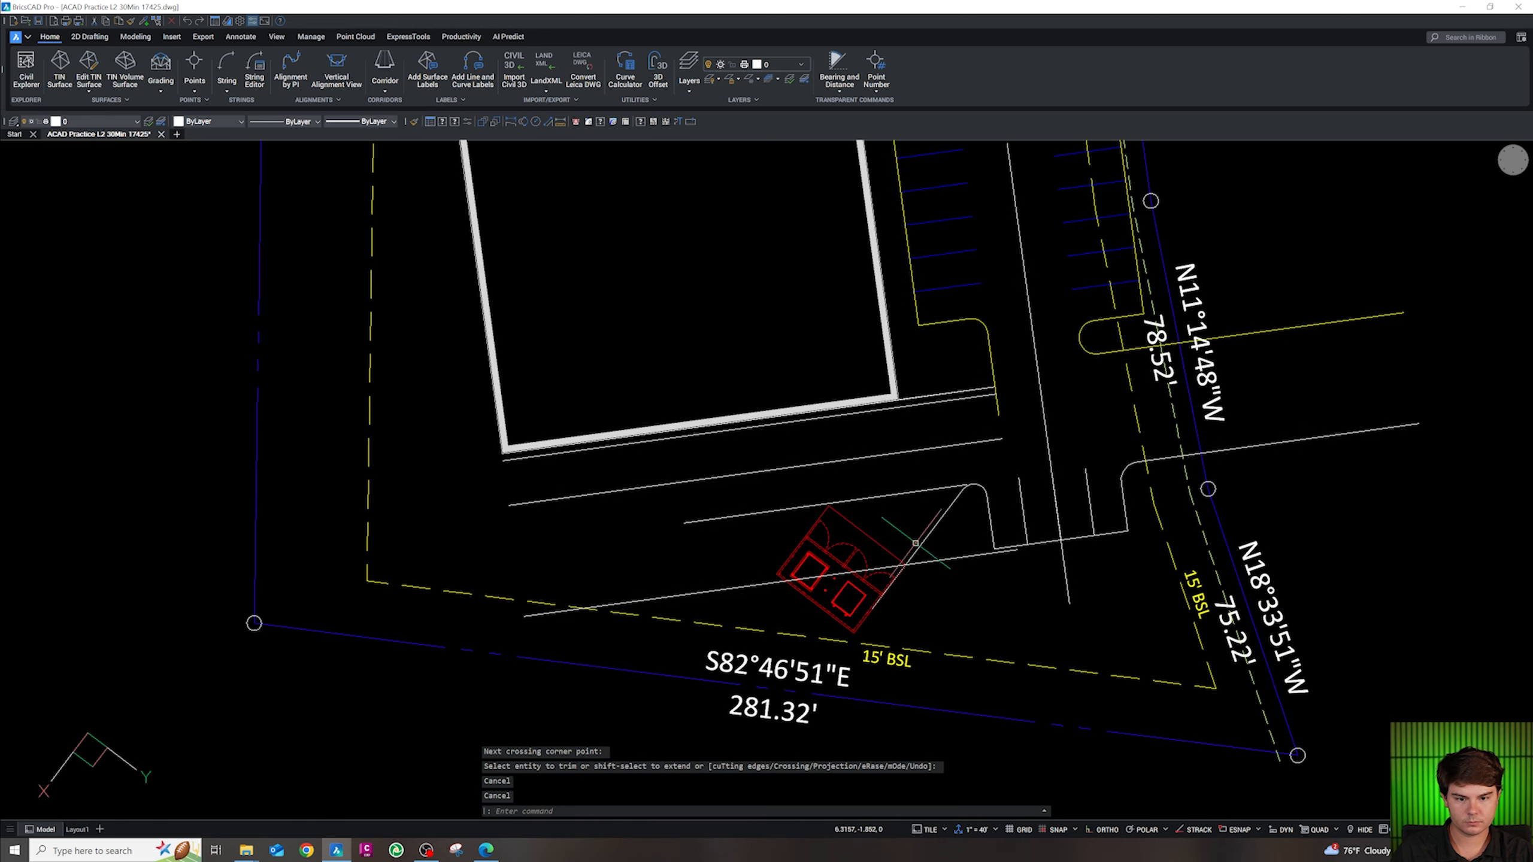
{"action": "scroll", "coordinate": [896, 589], "scroll_direction": "up", "scroll_amount": 5}
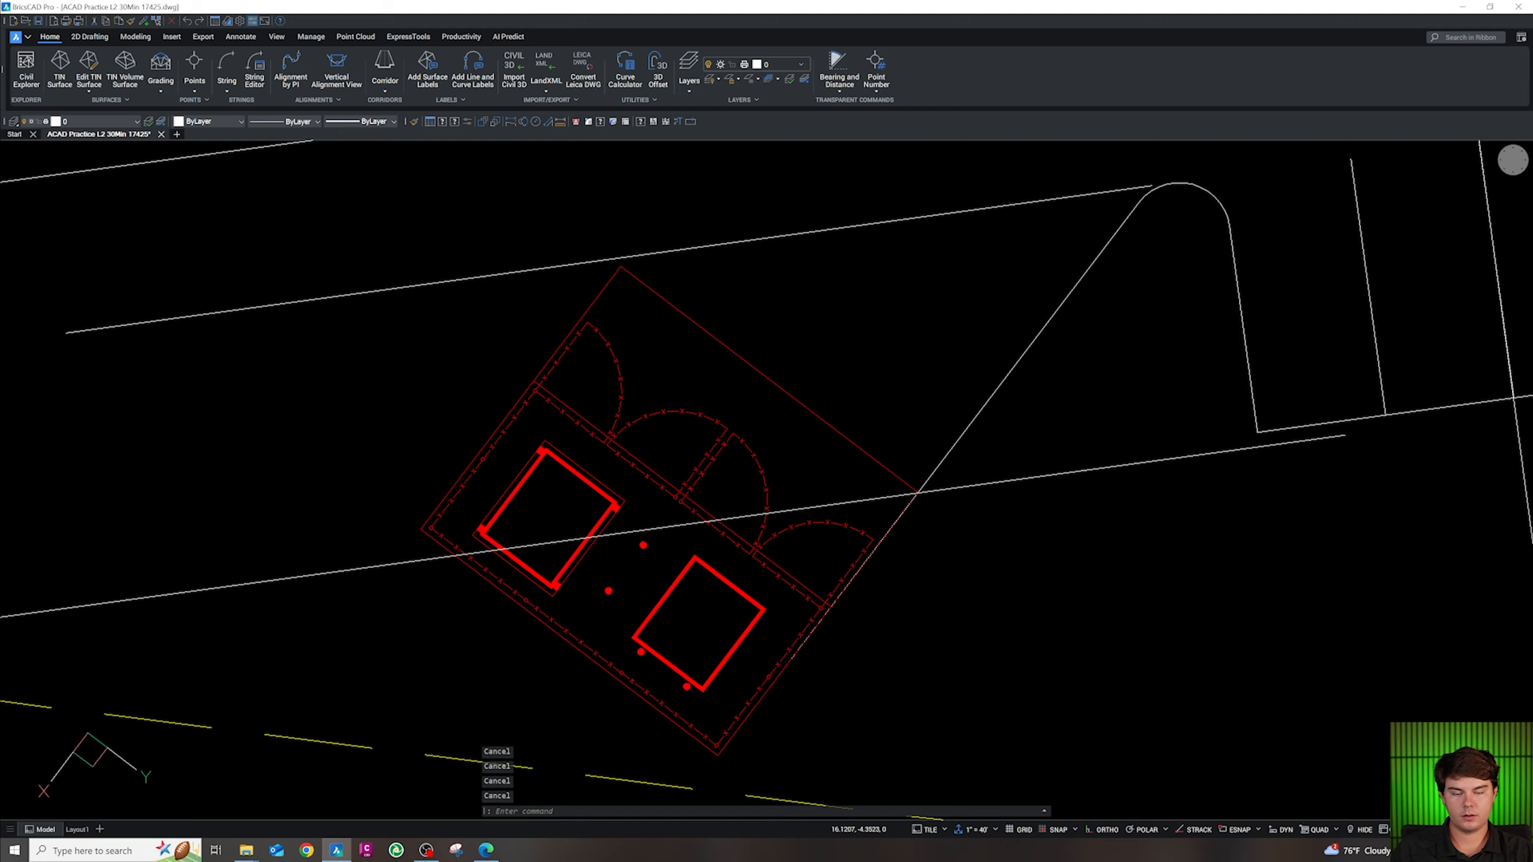
{"action": "scroll", "coordinate": [958, 329], "scroll_direction": "down", "scroll_amount": 3}
Erase the leftover upper curb line
{"action": "left_click", "coordinate": [951, 292]}
{"action": "left_click", "coordinate": [941, 262]}
{"action": "key", "text": "Delete"}
{"action": "scroll", "coordinate": [925, 379], "scroll_direction": "down", "scroll_amount": 3}
{"action": "scroll", "coordinate": [905, 424], "scroll_direction": "up", "scroll_amount": 4}
{"action": "key", "text": "Escape"}
Stretch the diagonal drive line's lower end to the stall block's bottom corner
{"action": "type", "text": "pl"}
{"action": "key", "text": "Return"}
{"action": "right_click", "coordinate": [875, 493], "text": "shift"}
{"action": "left_click", "coordinate": [892, 459]}
{"action": "left_click", "coordinate": [884, 462]}
{"action": "key", "text": "Escape"}
{"action": "key", "text": "Escape"}
{"action": "key", "text": "Escape"}
{"action": "left_click", "coordinate": [994, 317]}
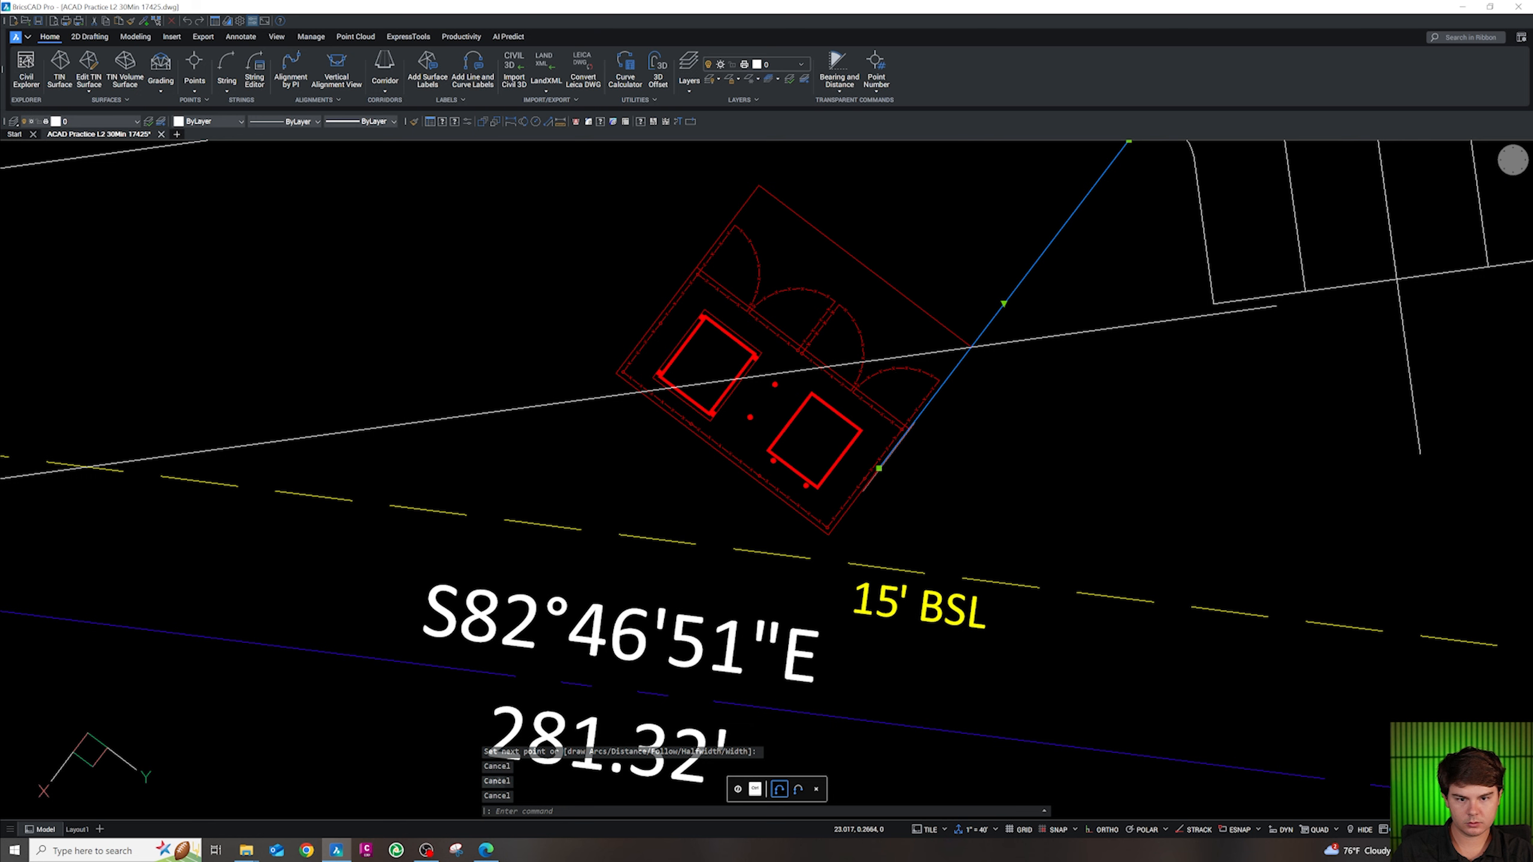
{"action": "left_click", "coordinate": [878, 469]}
{"action": "right_click", "coordinate": [851, 524], "text": "shift"}
{"action": "key", "text": "e"}
{"action": "left_click", "coordinate": [830, 536]}
{"action": "key", "text": "Escape"}
{"action": "key", "text": "Escape"}
Draw a polyline with endpoint snaps from the block's bottom corner through its left and top corners
{"action": "type", "text": "pl"}
{"action": "key", "text": "Return"}
{"action": "right_click", "coordinate": [842, 539], "text": "shift"}
{"action": "key", "text": "e"}
{"action": "left_click", "coordinate": [829, 536]}
{"action": "right_click", "coordinate": [617, 389], "text": "shift"}
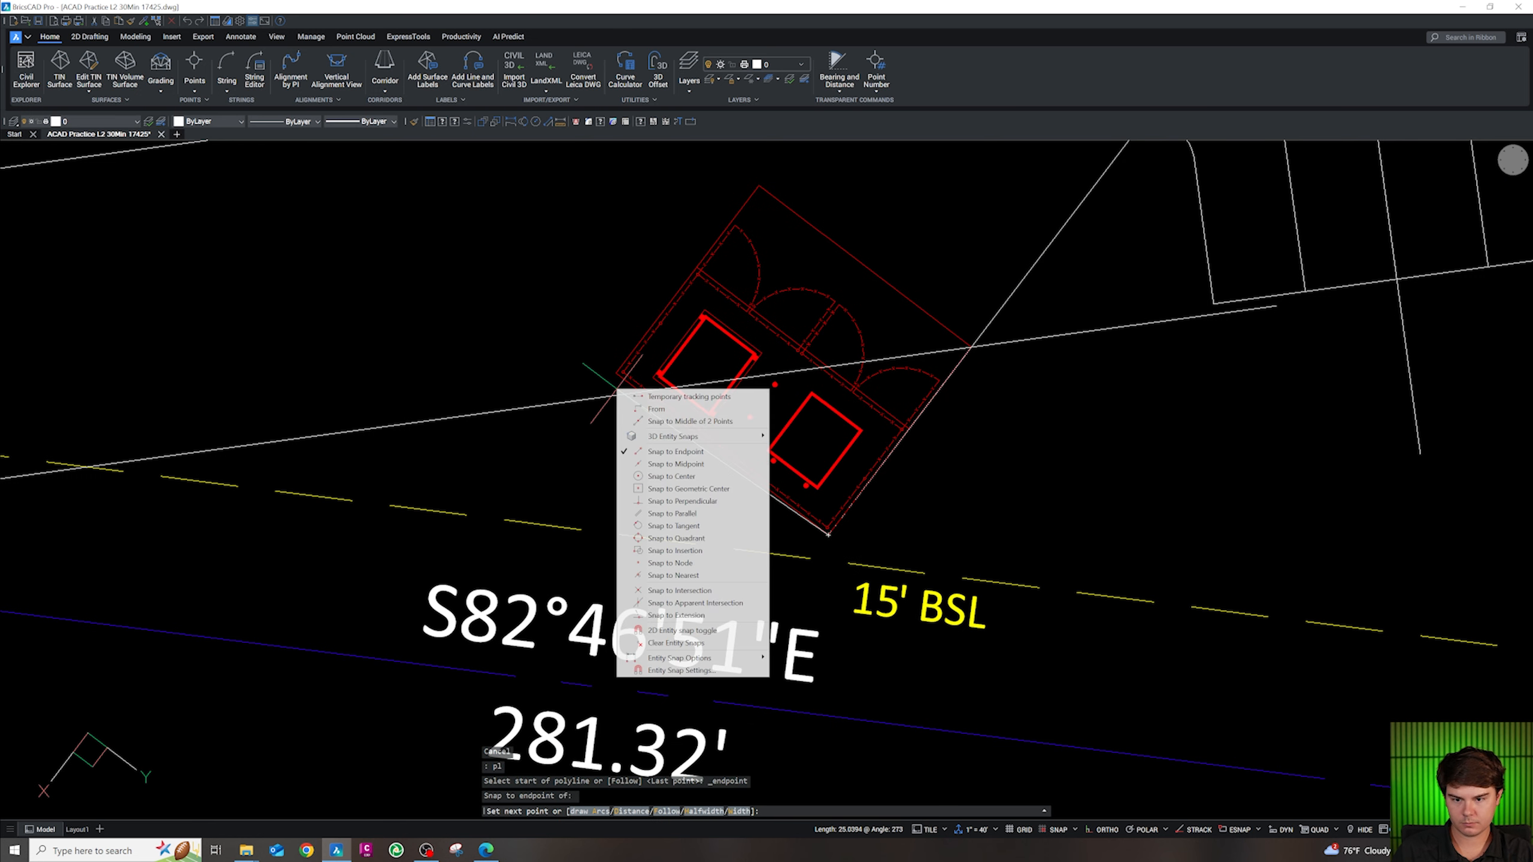
{"action": "key", "text": "e"}
{"action": "left_click", "coordinate": [617, 374]}
{"action": "right_click", "coordinate": [760, 189], "text": "shift"}
{"action": "key", "text": "e"}
{"action": "left_click", "coordinate": [759, 188]}
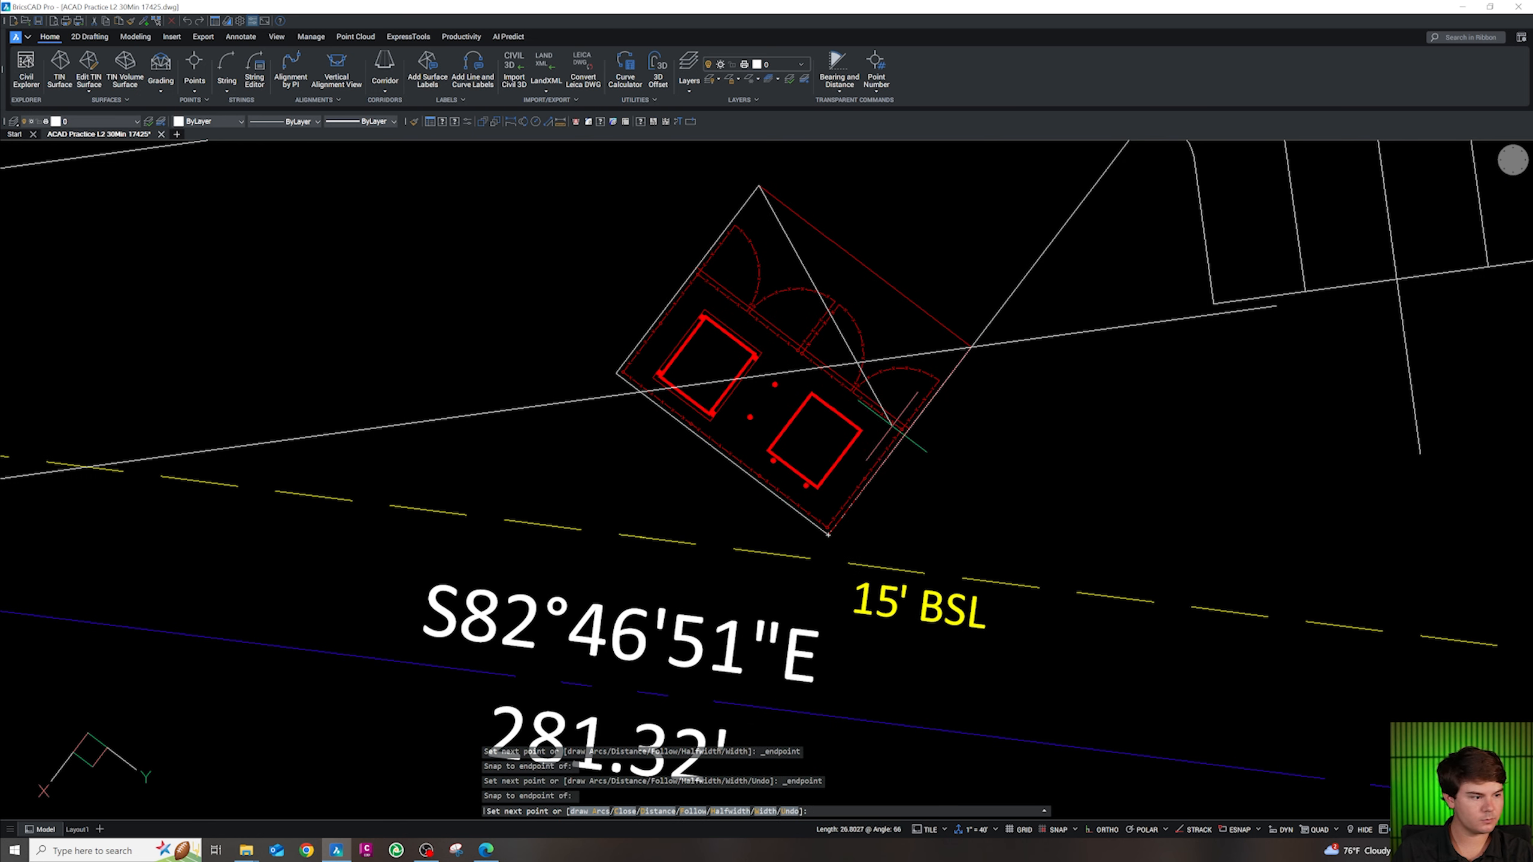
{"action": "scroll", "coordinate": [892, 423], "scroll_direction": "down", "scroll_amount": 4}
{"action": "scroll", "coordinate": [906, 346], "scroll_direction": "up", "scroll_amount": 4}
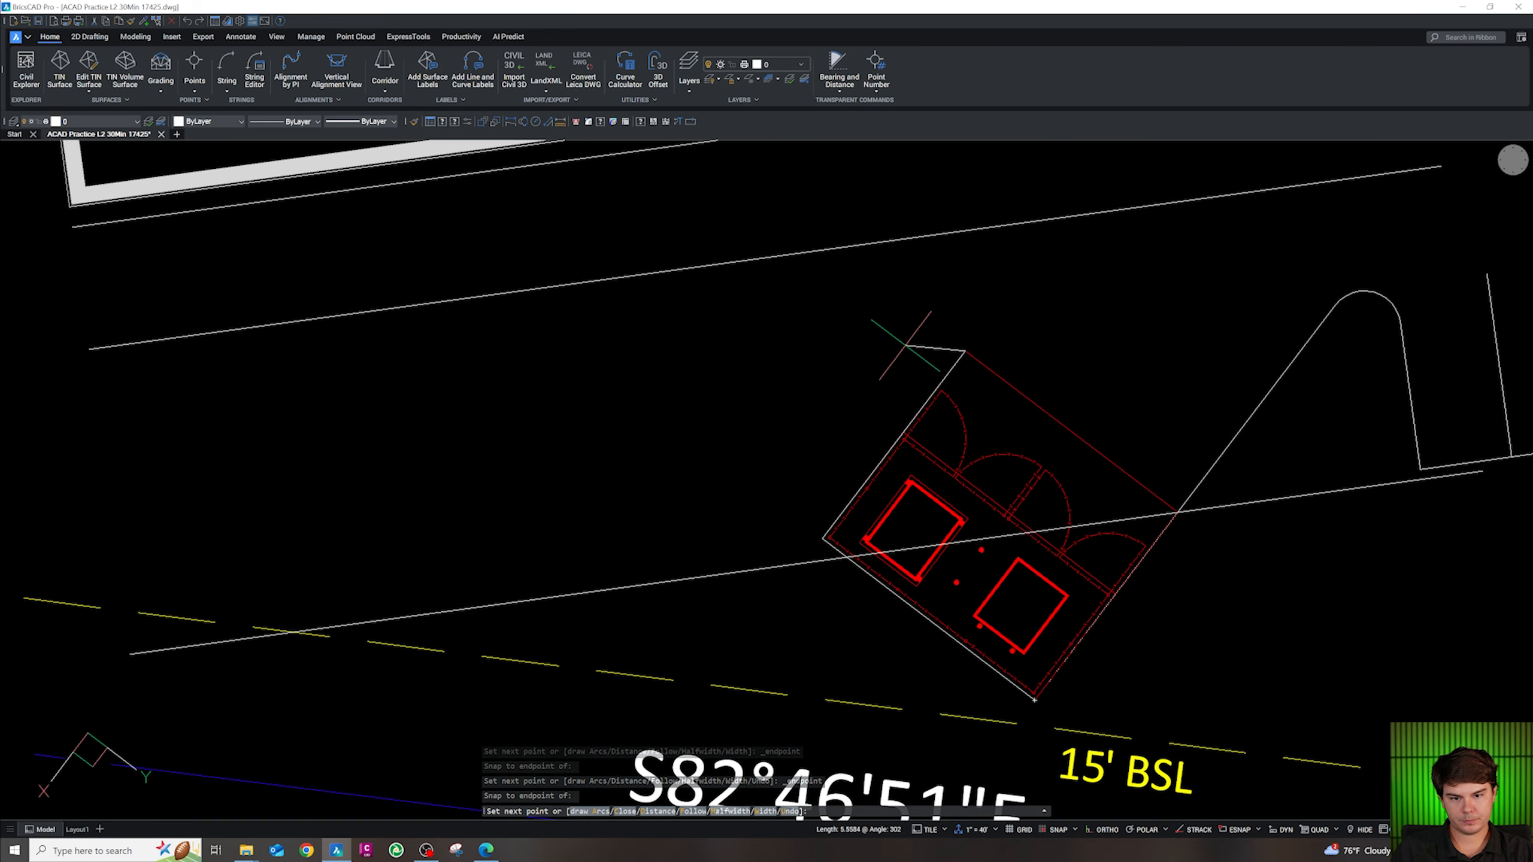
{"action": "key", "text": "Escape"}
{"action": "key", "text": "Escape"}
Start another polyline at the top-right endpoint, then cancel it
{"action": "type", "text": "pl"}
{"action": "key", "text": "Return"}
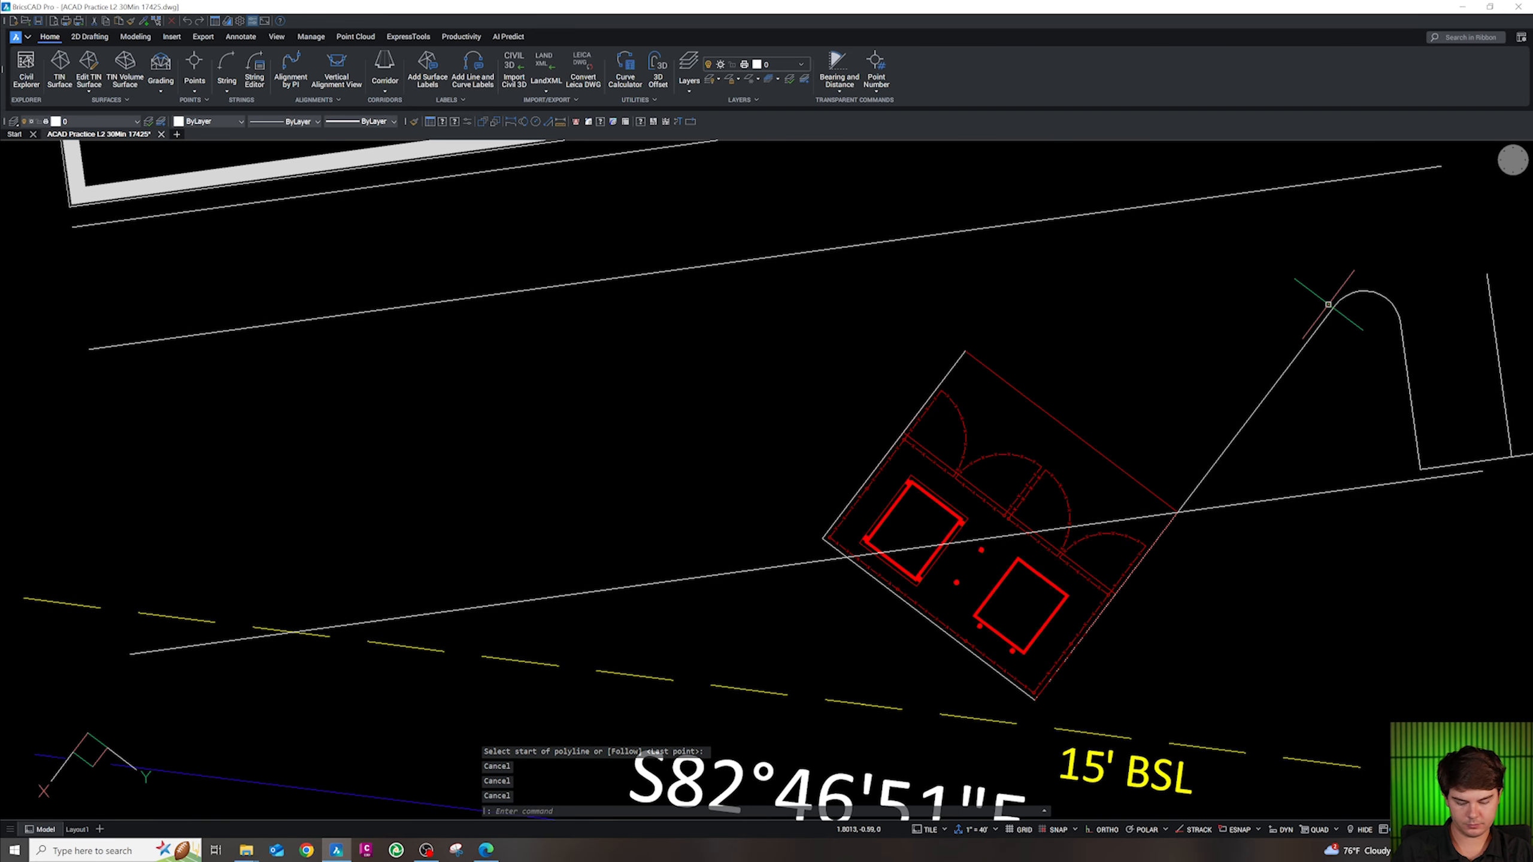
{"action": "key", "text": "Escape"}
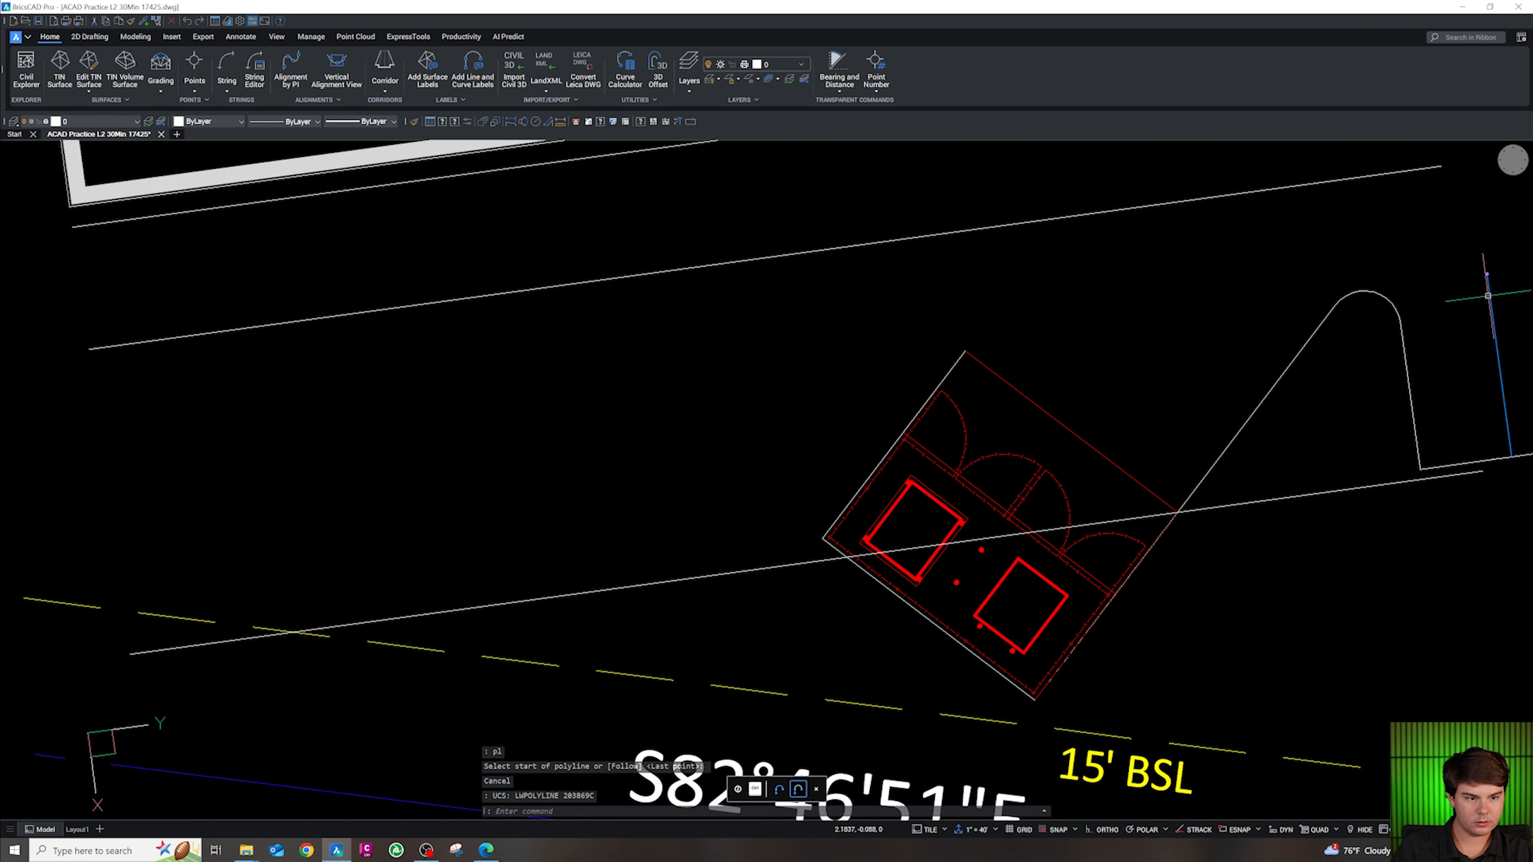
{"action": "type", "text": "pl"}
{"action": "key", "text": "Return"}
{"action": "left_click", "coordinate": [1486, 276]}
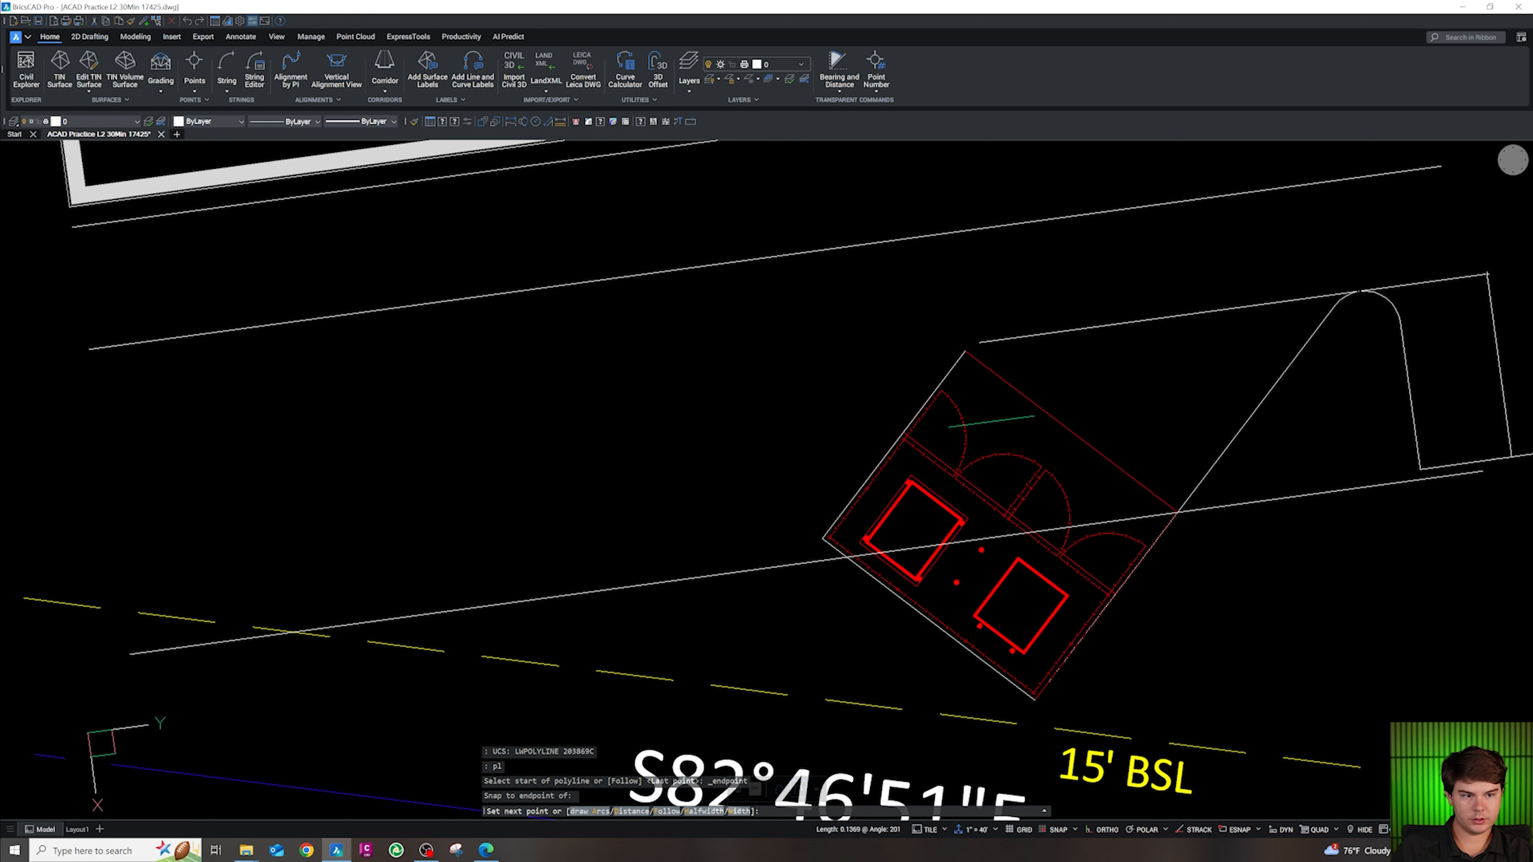
{"action": "key", "text": "Escape"}
{"action": "key", "text": "Escape"}
{"action": "key", "text": "Escape"}
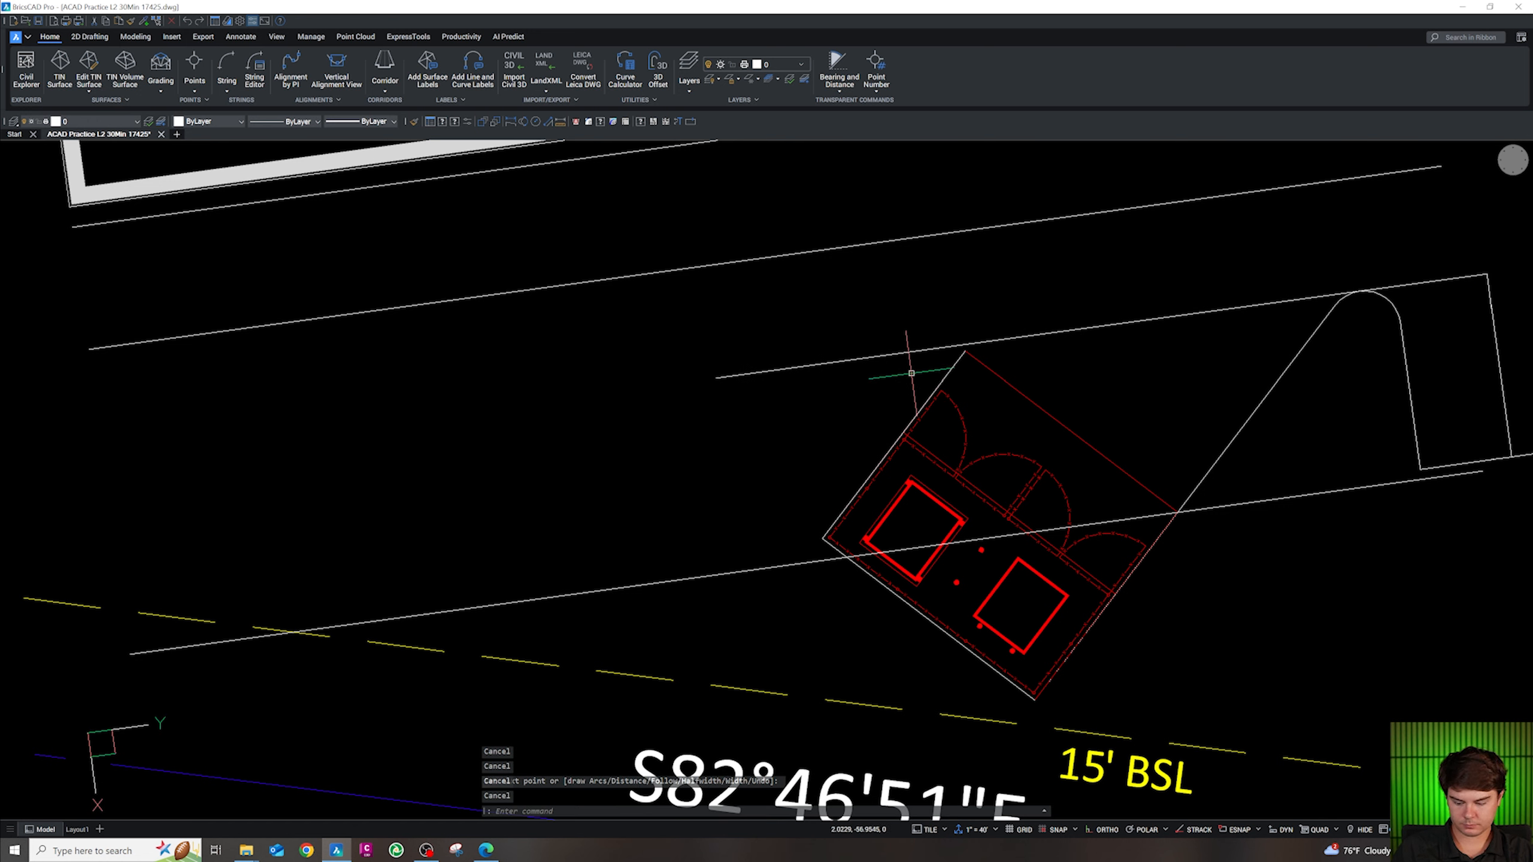
Extend the outline's left edge to the upper line and trim it above the middle line
{"action": "type", "text": "ex"}
{"action": "key", "text": "Return"}
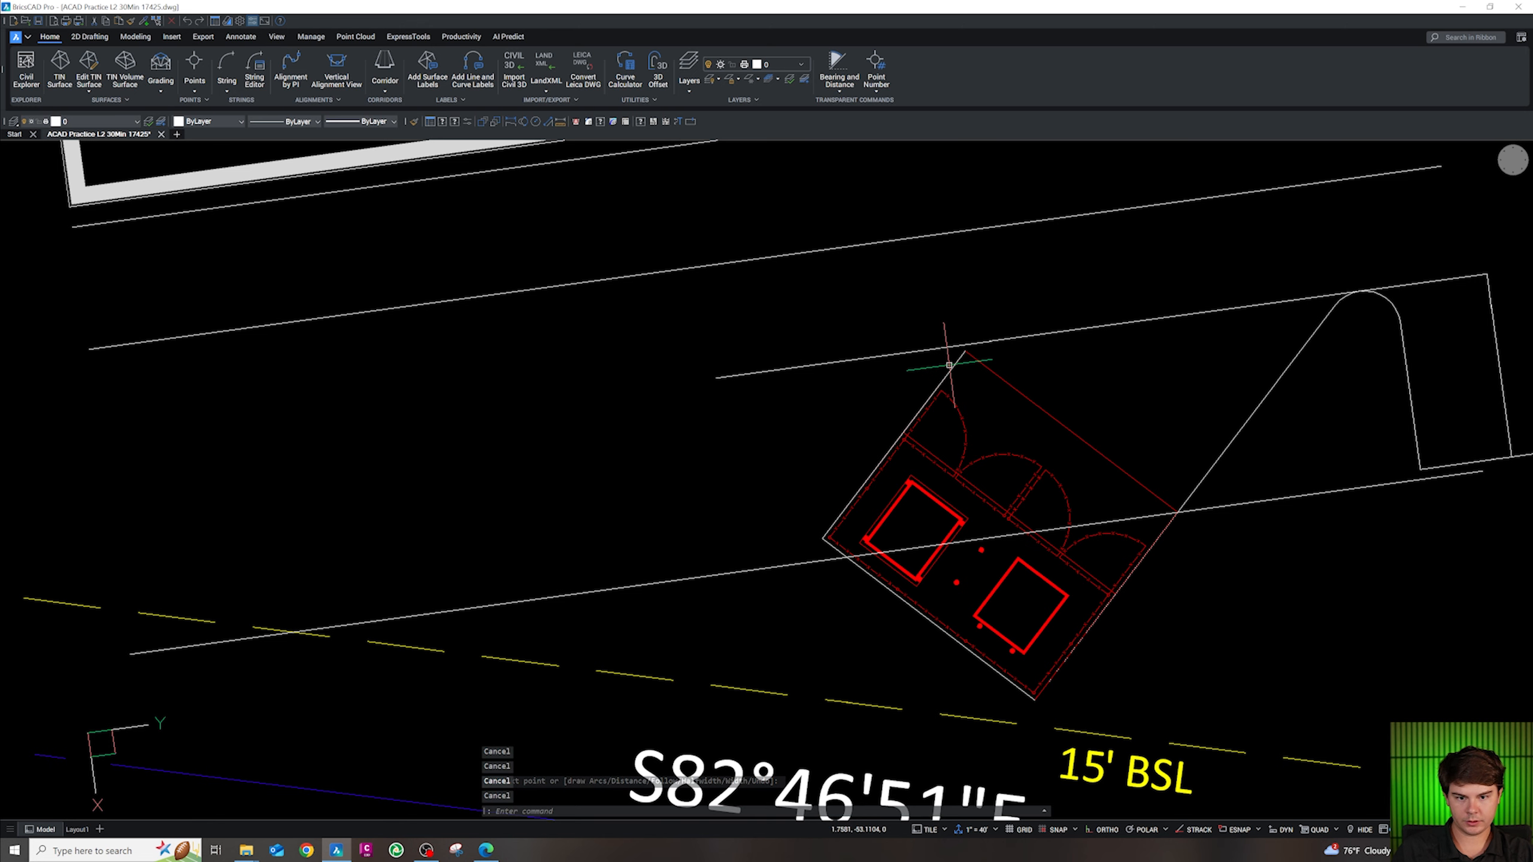
{"action": "left_click", "coordinate": [942, 378]}
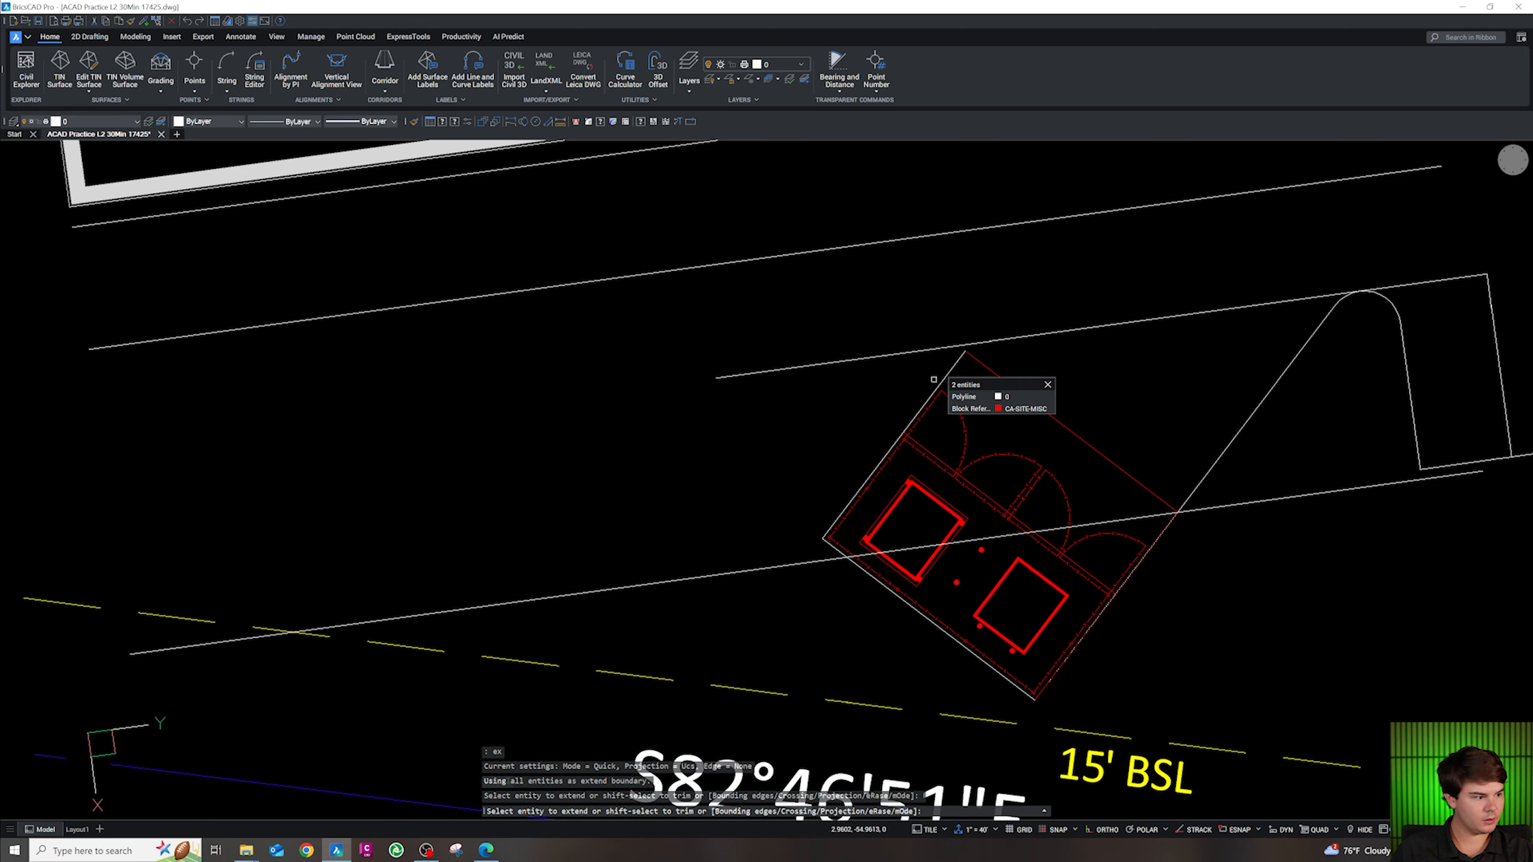
{"action": "left_click", "coordinate": [950, 371]}
{"action": "left_click", "coordinate": [951, 371]}
{"action": "key", "text": "Escape"}
{"action": "key", "text": "Escape"}
{"action": "key", "text": "Escape"}
{"action": "key", "text": "Escape"}
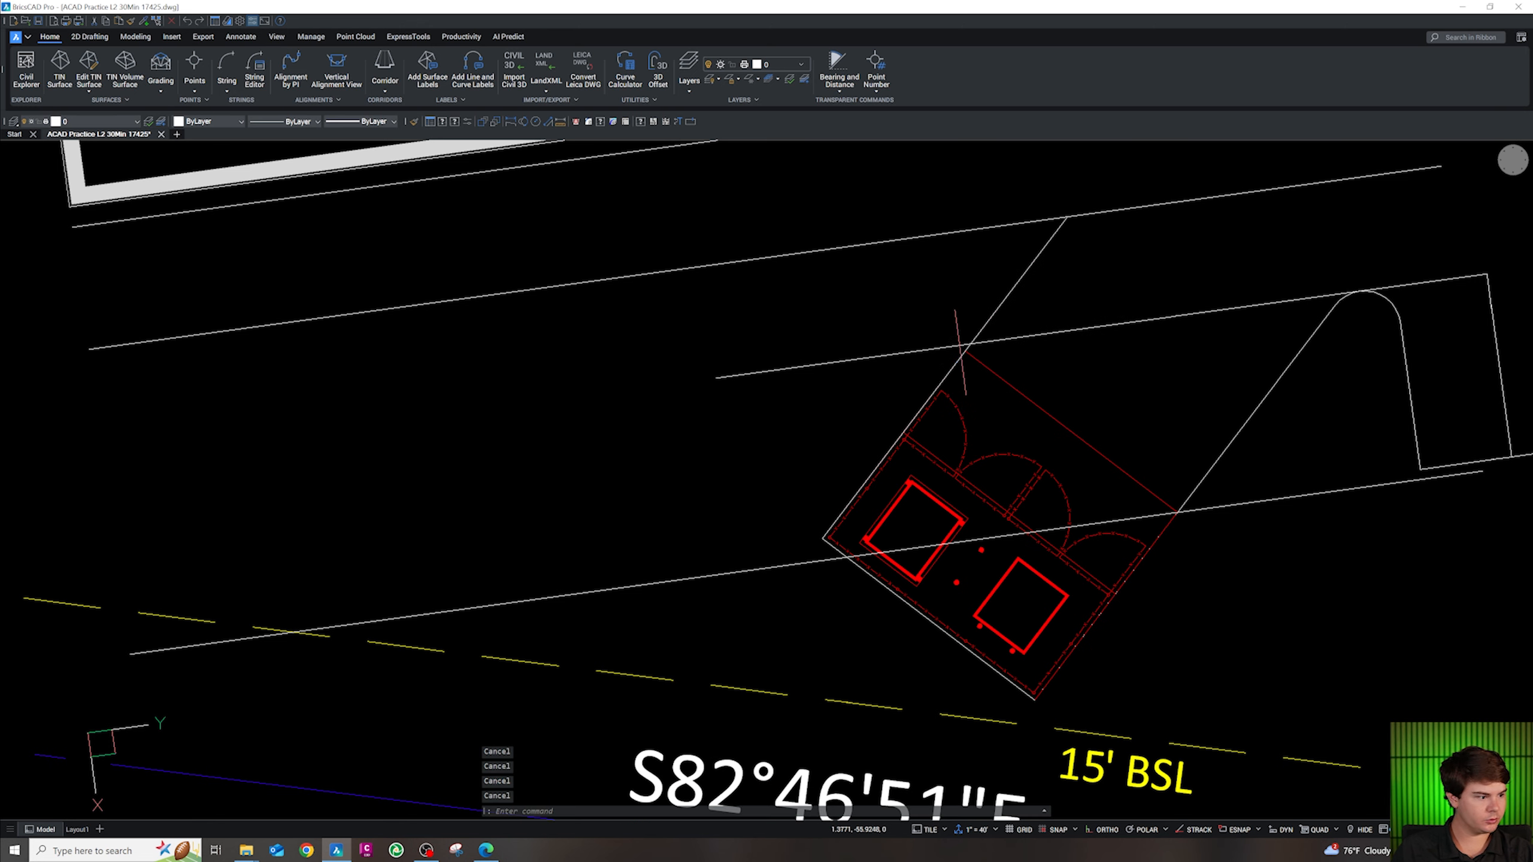
{"action": "type", "text": "tr"}
{"action": "key", "text": "space"}
{"action": "left_click", "coordinate": [1023, 314]}
{"action": "left_click", "coordinate": [970, 299]}
{"action": "key", "text": "Escape"}
{"action": "key", "text": "Escape"}
{"action": "key", "text": "Escape"}
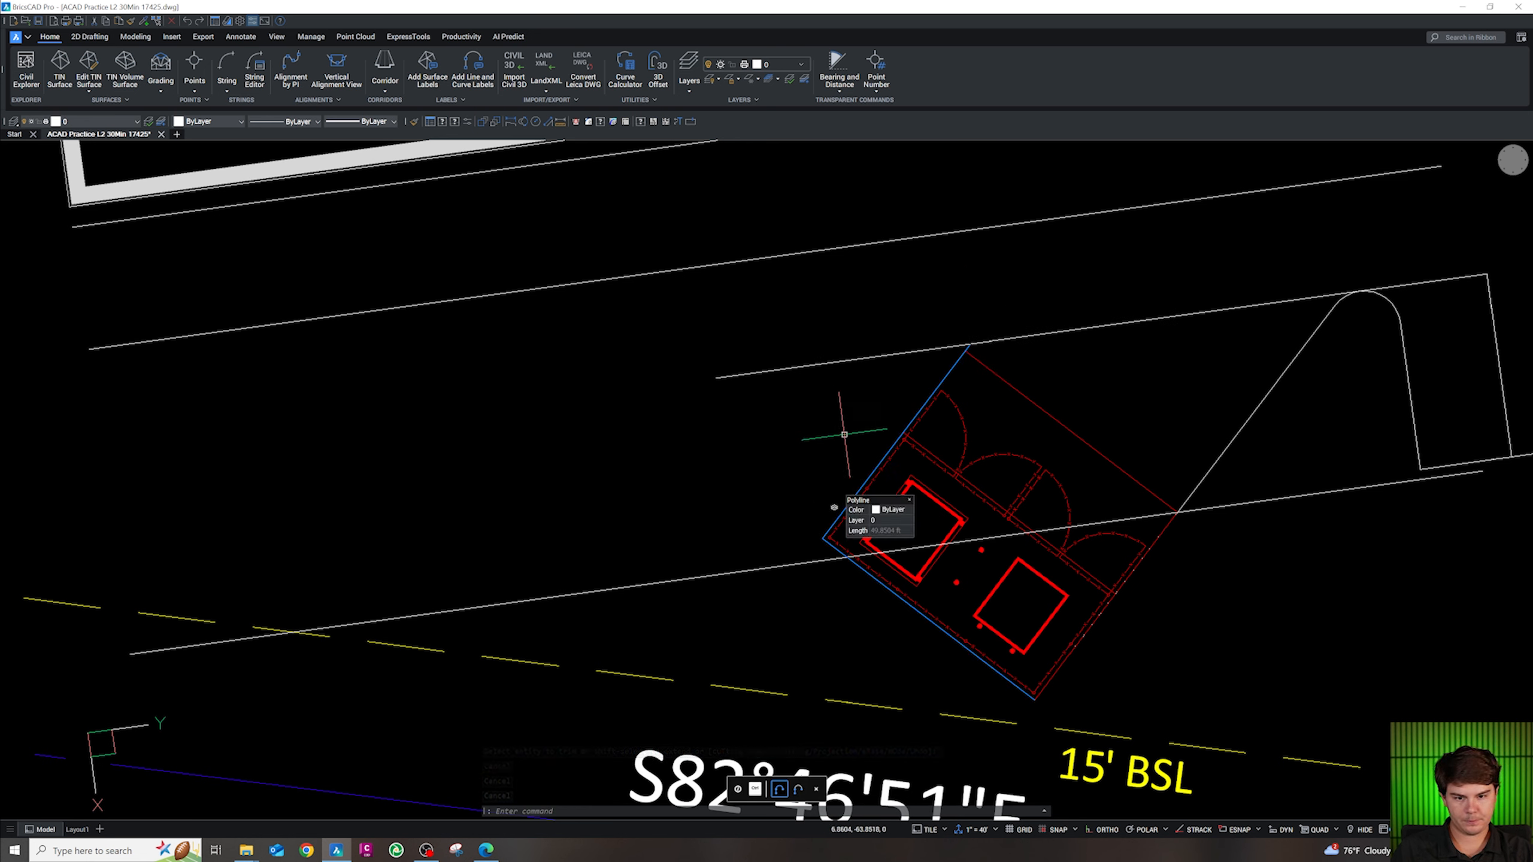
{"action": "key", "text": "Escape"}
{"action": "key", "text": "Escape"}
Offset the new curb outline 2 units outward and clean up the short corner segment
{"action": "left_click", "coordinate": [939, 385]}
{"action": "type", "text": "o"}
{"action": "key", "text": "space"}
{"action": "type", "text": "2"}
{"action": "key", "text": "space"}
{"action": "left_click", "coordinate": [810, 404]}
{"action": "key", "text": "Escape"}
{"action": "type", "text": "tr"}
{"action": "key", "text": "space"}
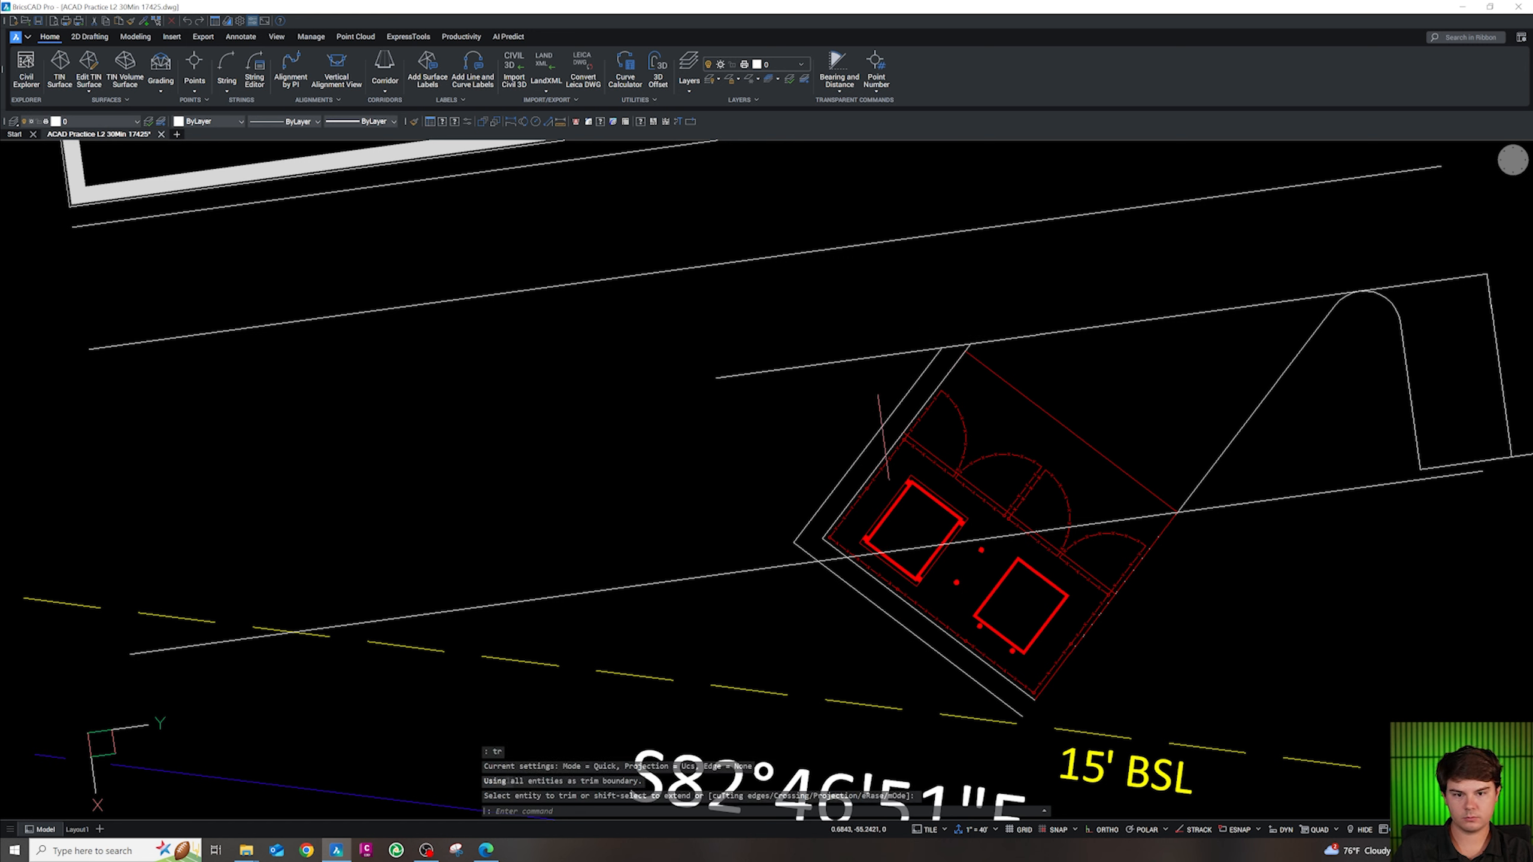
{"action": "left_click", "coordinate": [804, 548]}
{"action": "key", "text": "Escape"}
{"action": "key", "text": "Delete"}
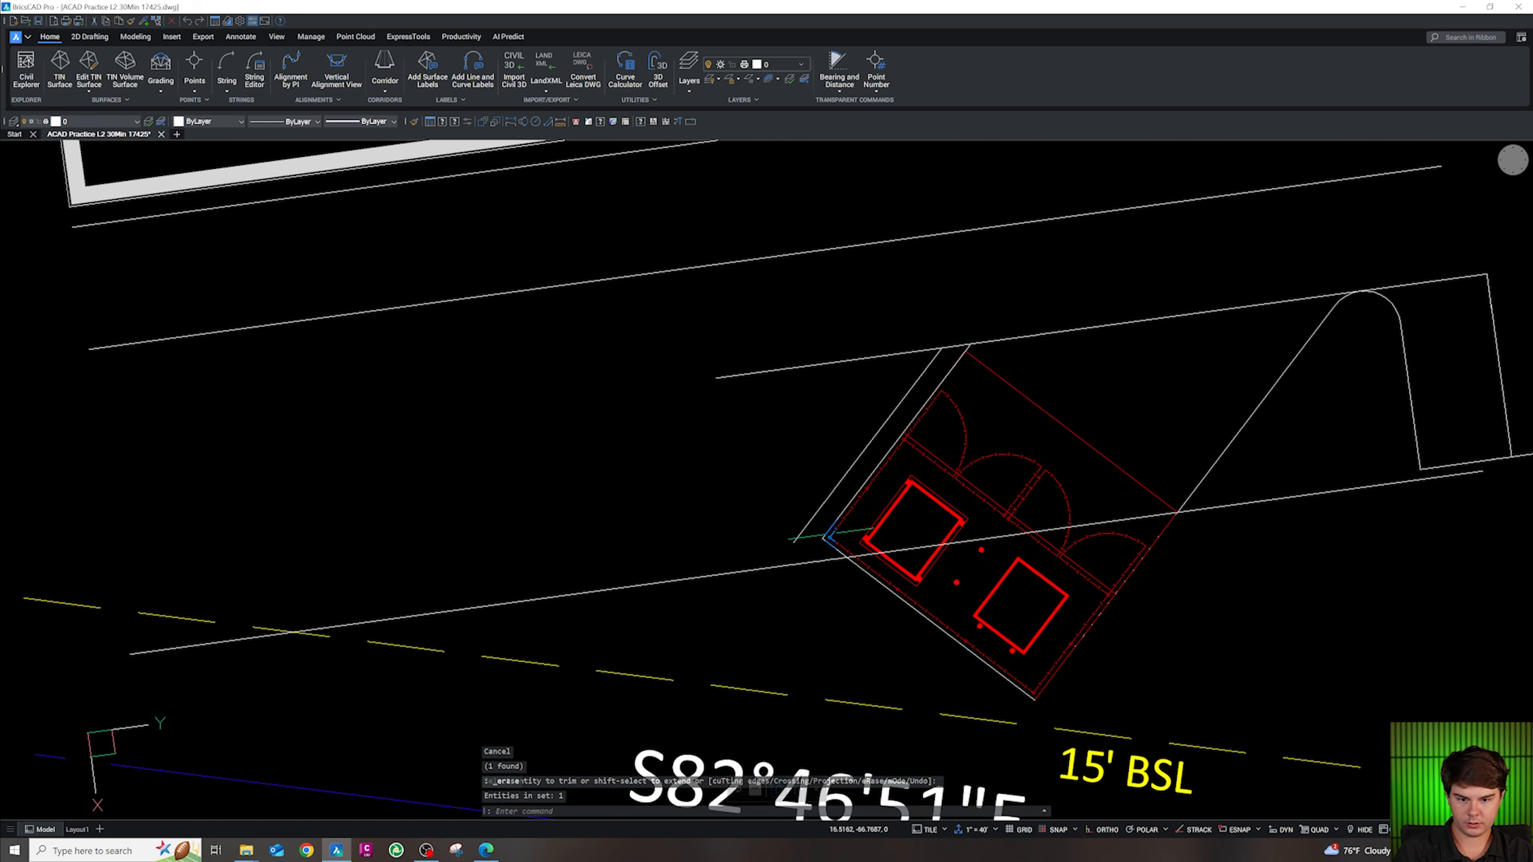
{"action": "key", "text": "Escape"}
{"action": "key", "text": "Escape"}
Fillet the outer curb line into the drive line with radius 25
{"action": "type", "text": "f"}
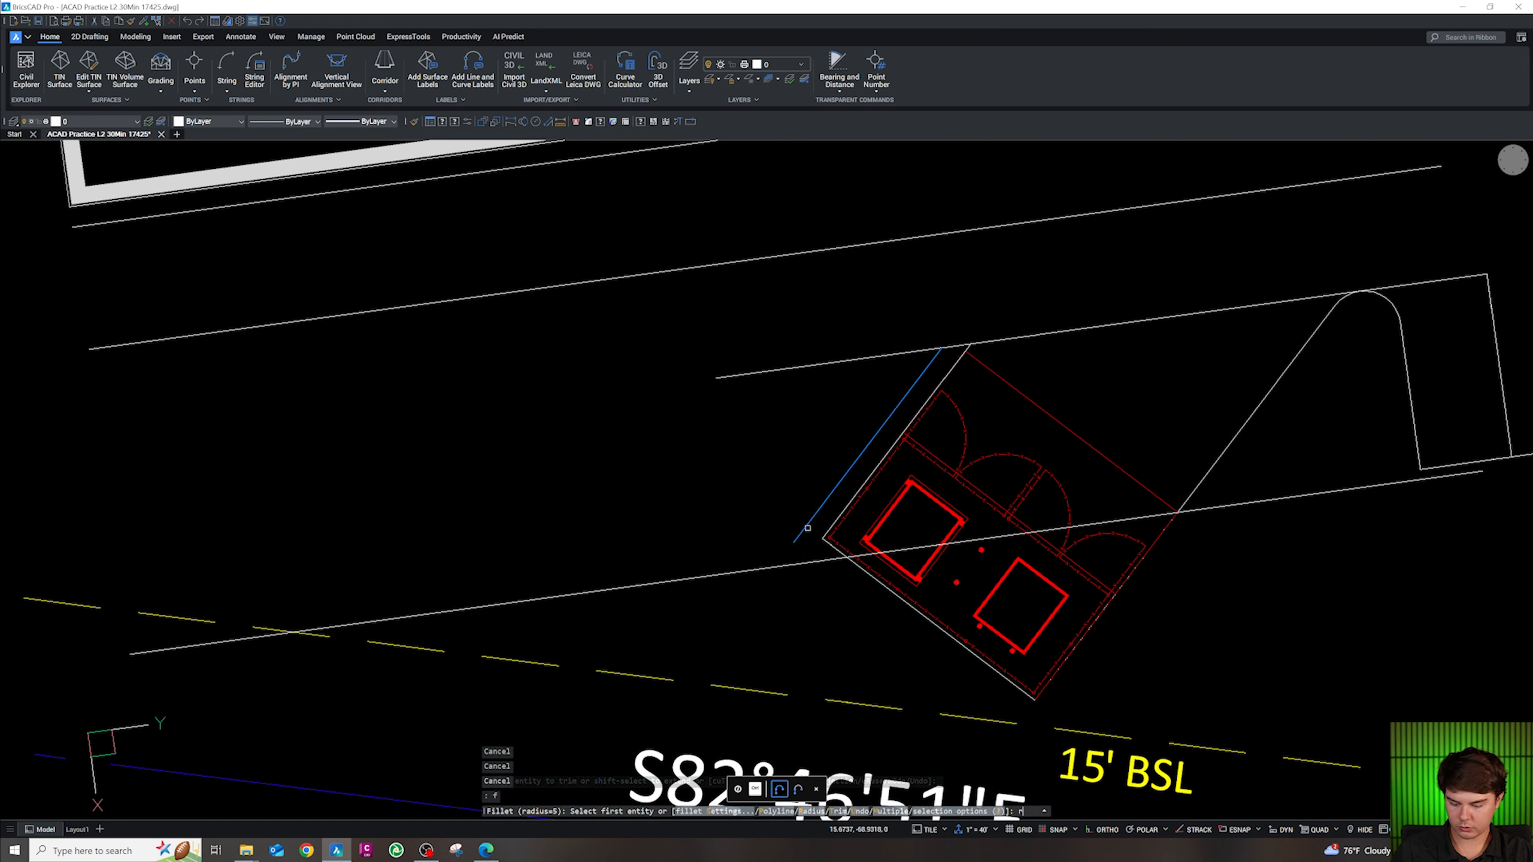
{"action": "key", "text": "Return"}
{"action": "type", "text": "r"}
{"action": "key", "text": "Return"}
{"action": "type", "text": "25"}
{"action": "key", "text": "Return"}
{"action": "left_click", "coordinate": [807, 521]}
{"action": "left_click", "coordinate": [752, 569]}
Draw a Tan-Tan-Tan circle at the curb's end beside the dumpster enclosure
{"action": "scroll", "coordinate": [730, 534], "scroll_direction": "down", "scroll_amount": 2}
{"action": "scroll", "coordinate": [729, 535], "scroll_direction": "down", "scroll_amount": 5}
{"action": "scroll", "coordinate": [815, 479], "scroll_direction": "up", "scroll_amount": 6}
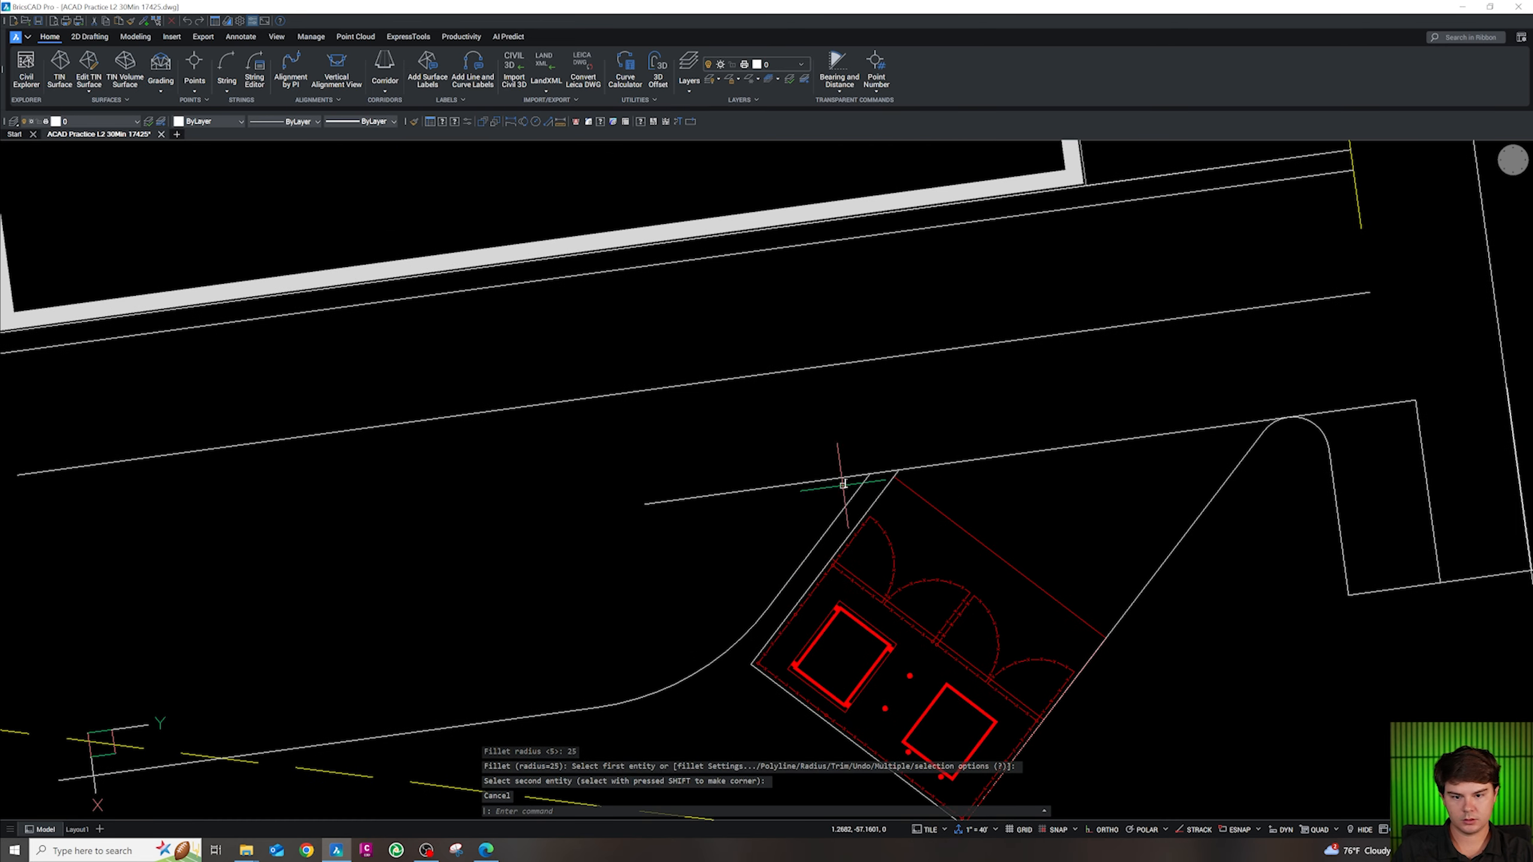
{"action": "key", "text": "Escape"}
{"action": "key", "text": "Escape"}
{"action": "key", "text": "Escape"}
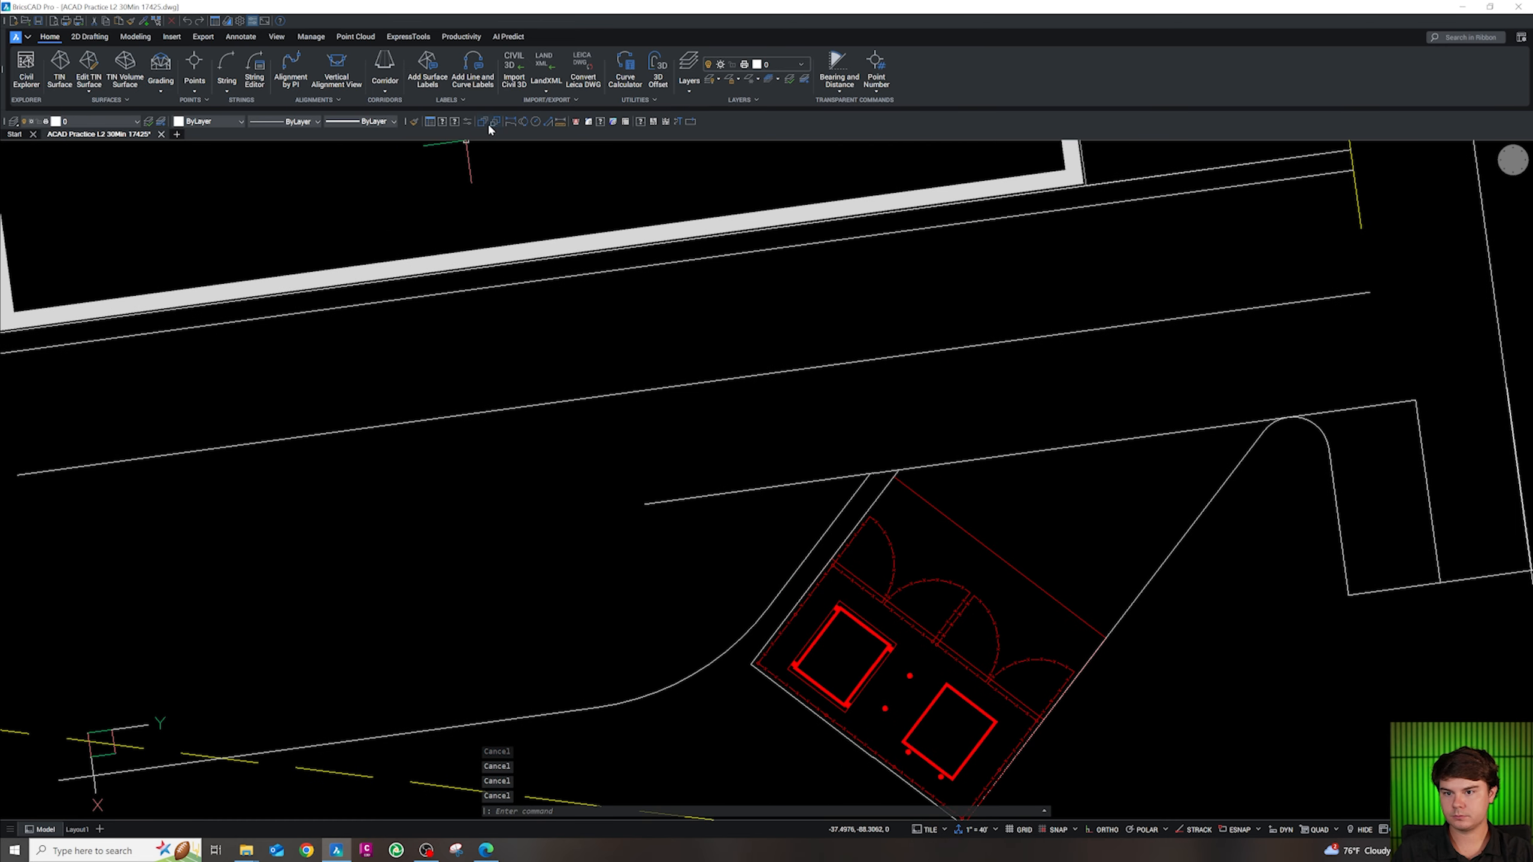
{"action": "left_click", "coordinate": [577, 124]}
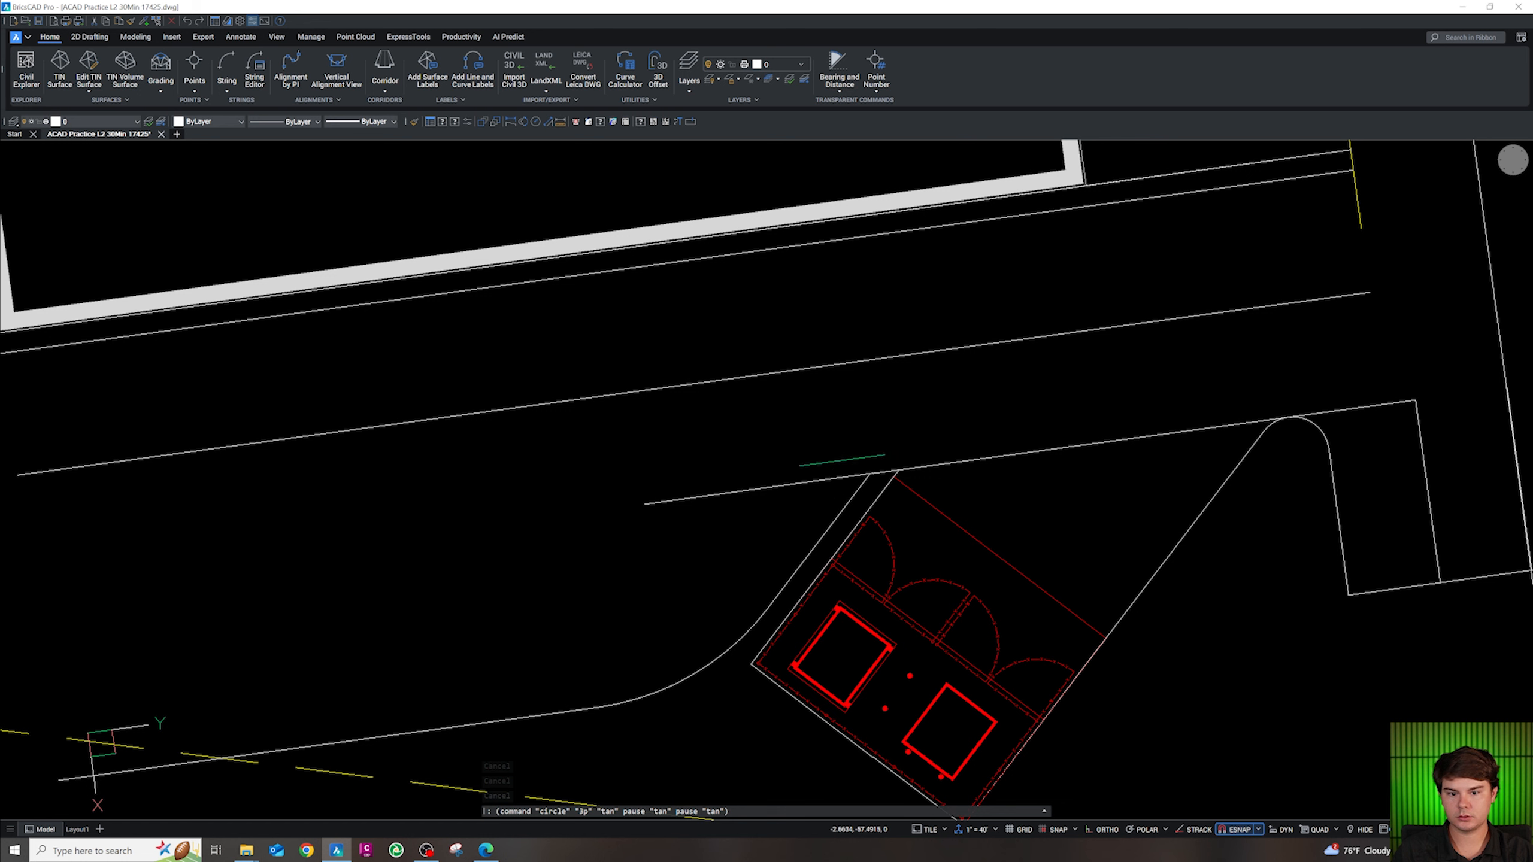
{"action": "left_click", "coordinate": [878, 473]}
{"action": "left_click", "coordinate": [864, 485]}
{"action": "key", "text": "Escape"}
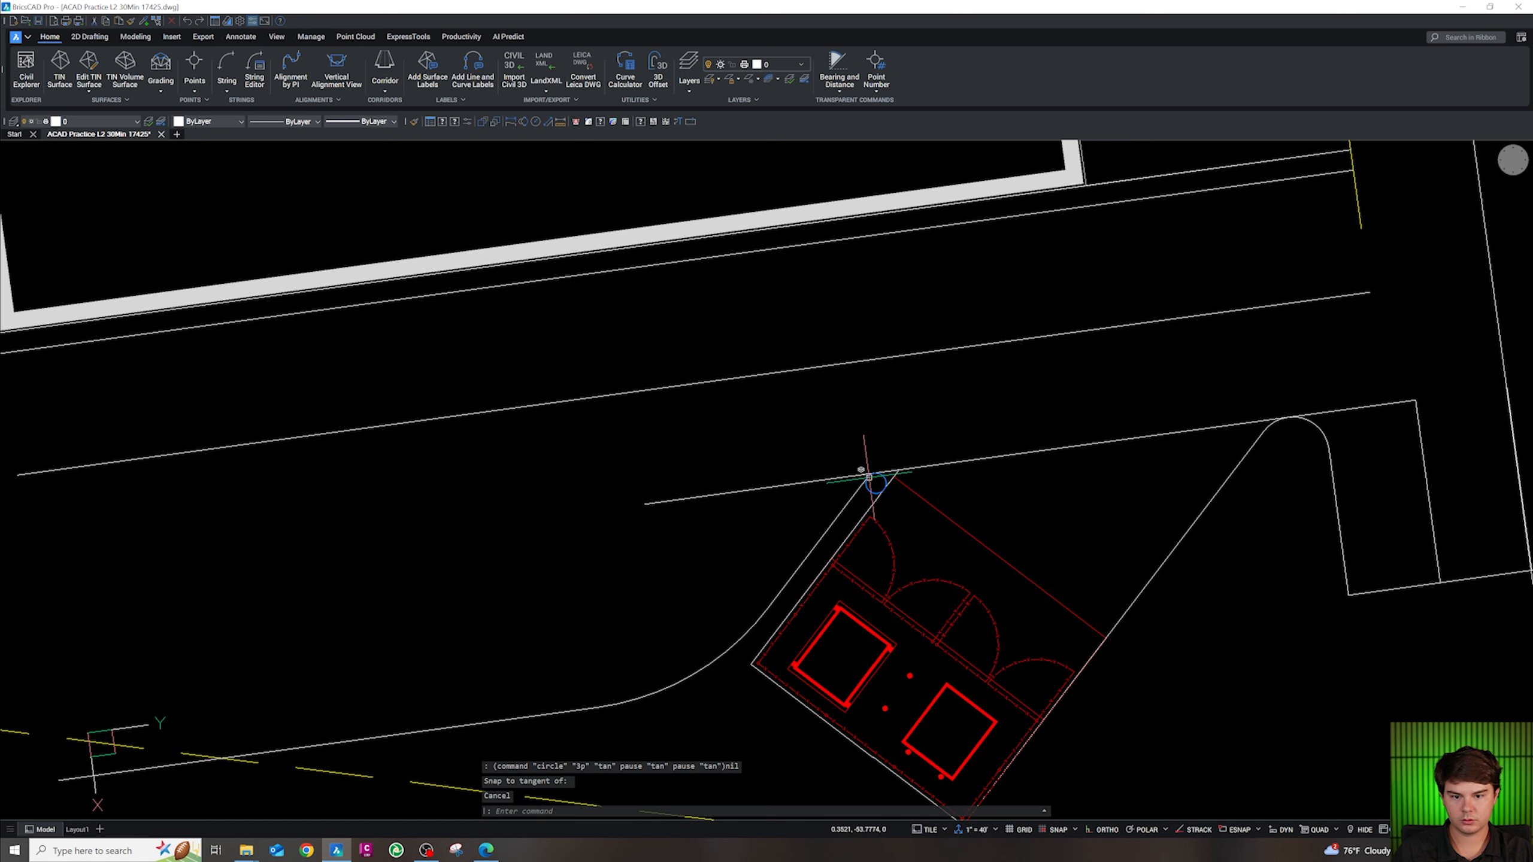
{"action": "scroll", "coordinate": [891, 473], "scroll_direction": "up", "scroll_amount": 5}
Trim the line overshoots, the circle's lower-left arc and the long line to cap the curb
{"action": "type", "text": "tr"}
{"action": "key", "text": "space"}
{"action": "left_click", "coordinate": [909, 474]}
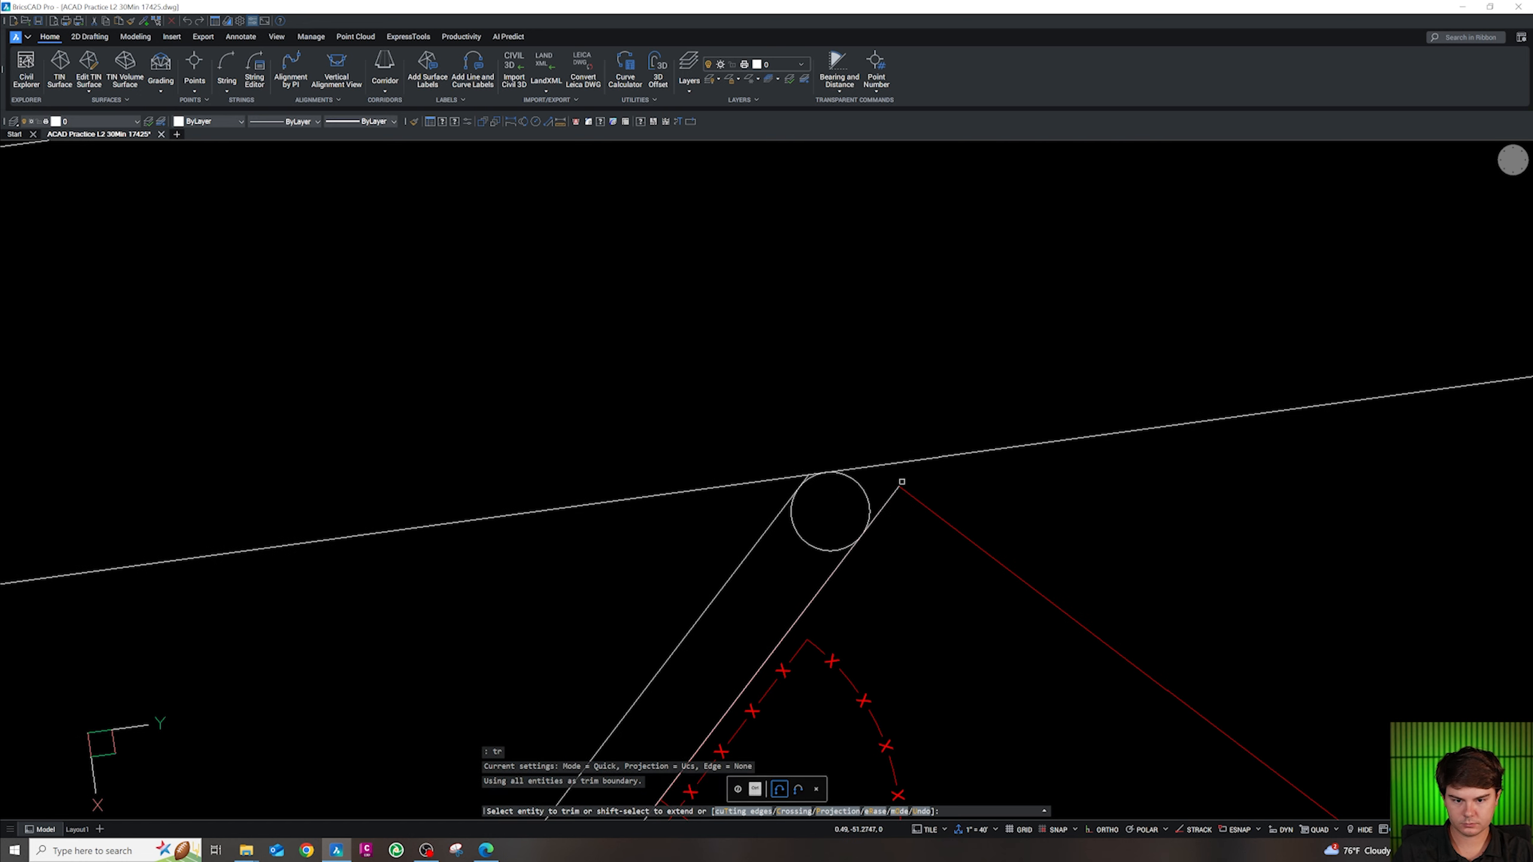
{"action": "left_click", "coordinate": [890, 499]}
{"action": "left_click", "coordinate": [883, 498]}
{"action": "left_click", "coordinate": [873, 465]}
{"action": "left_click", "coordinate": [806, 478]}
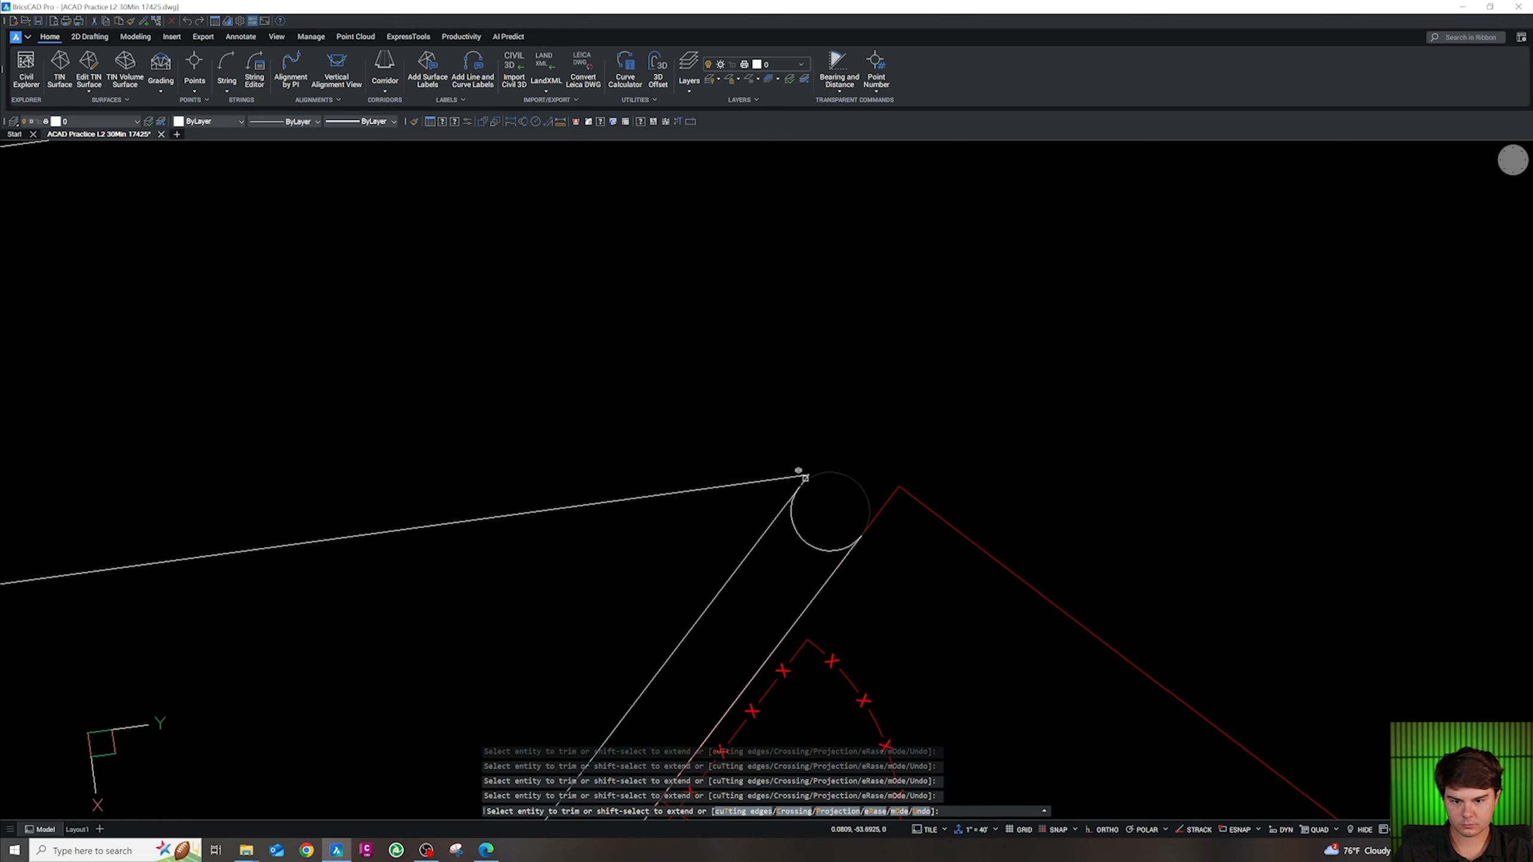
{"action": "left_click", "coordinate": [792, 525]}
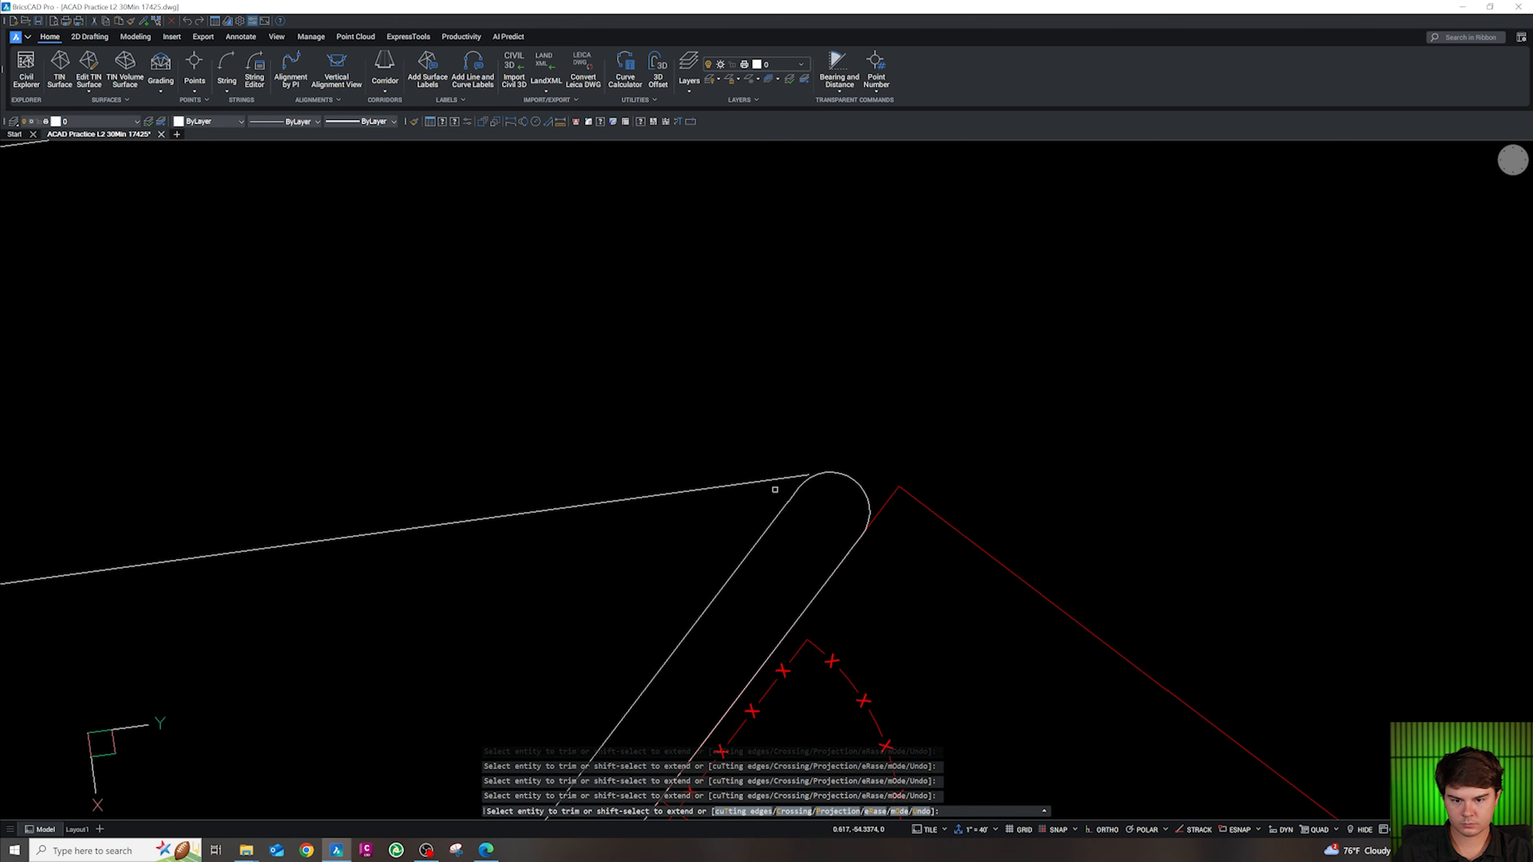
{"action": "left_click", "coordinate": [767, 485]}
{"action": "left_click", "coordinate": [747, 454]}
{"action": "key", "text": "Escape"}
Select the curb polyline beside the enclosure to check it, then deselect
{"action": "scroll", "coordinate": [838, 315], "scroll_direction": "down", "scroll_amount": 6}
{"action": "key", "text": "Escape"}
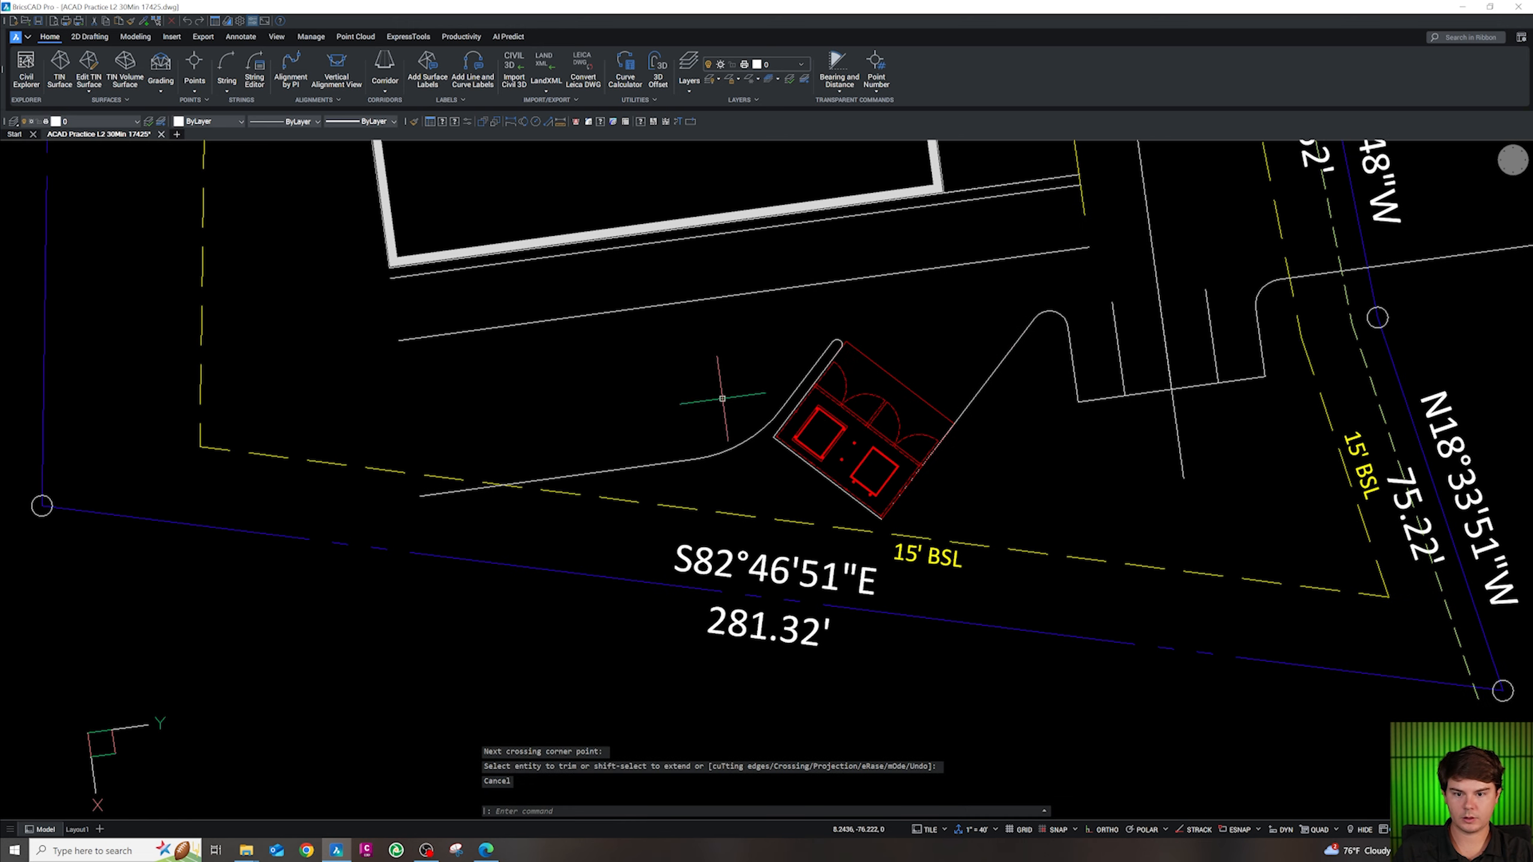
{"action": "scroll", "coordinate": [861, 500], "scroll_direction": "down", "scroll_amount": 3}
{"action": "left_click", "coordinate": [787, 475]}
{"action": "key", "text": "Escape"}
{"action": "key", "text": "Escape"}
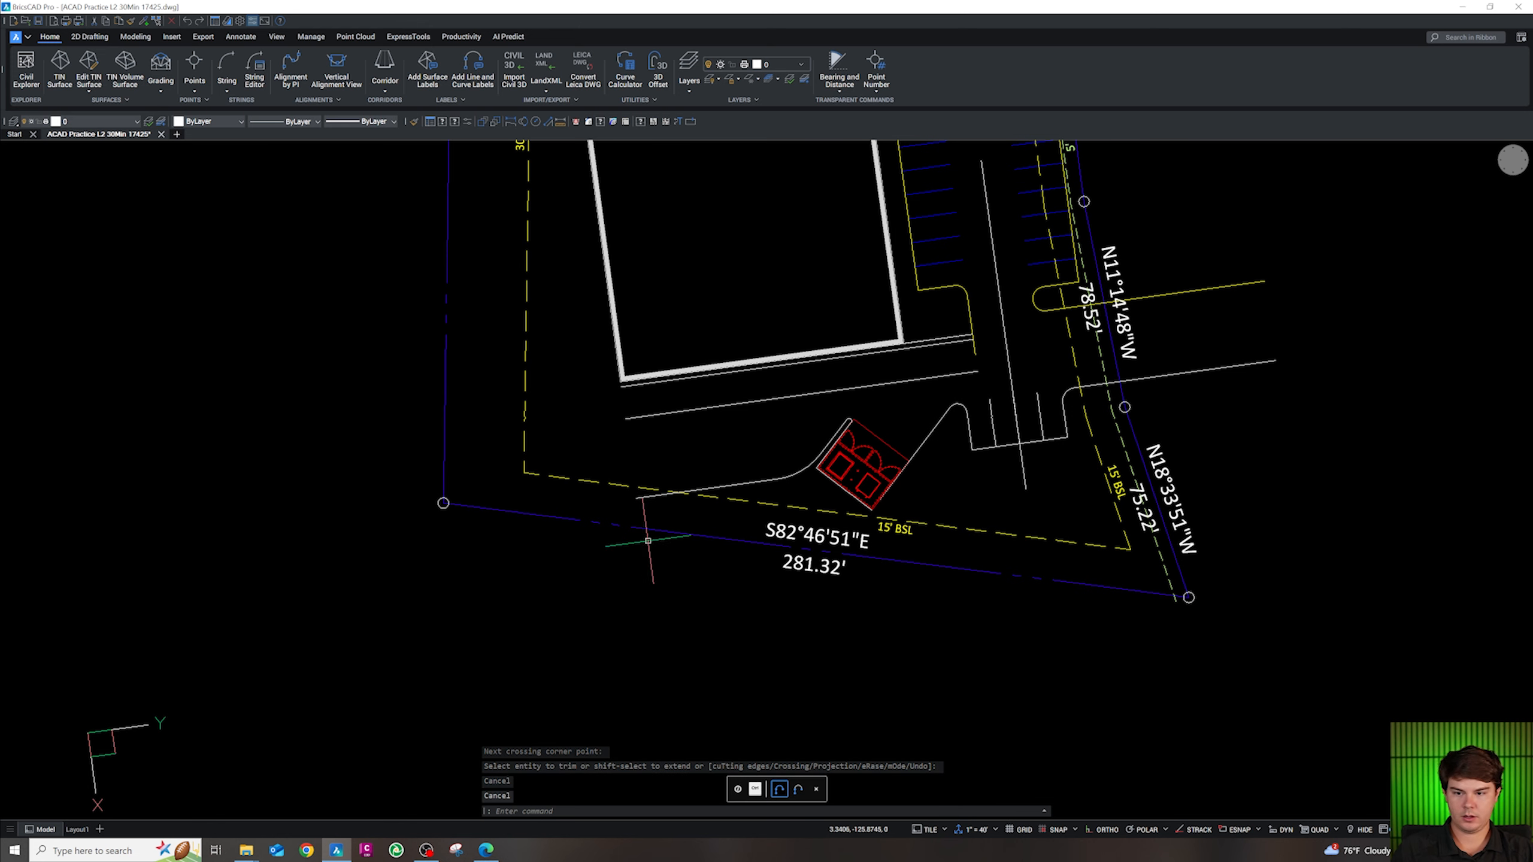
{"action": "scroll", "coordinate": [643, 531], "scroll_direction": "down", "scroll_amount": 3}
Draw a polyline along the building's west edge, snapping to its endpoints up to the top-left corner
{"action": "scroll", "coordinate": [627, 483], "scroll_direction": "up", "scroll_amount": 3}
{"action": "type", "text": "pl"}
{"action": "key", "text": "Return"}
{"action": "right_click", "coordinate": [649, 680], "text": "shift"}
{"action": "key", "text": "e"}
{"action": "right_click", "coordinate": [617, 335], "text": "shift"}
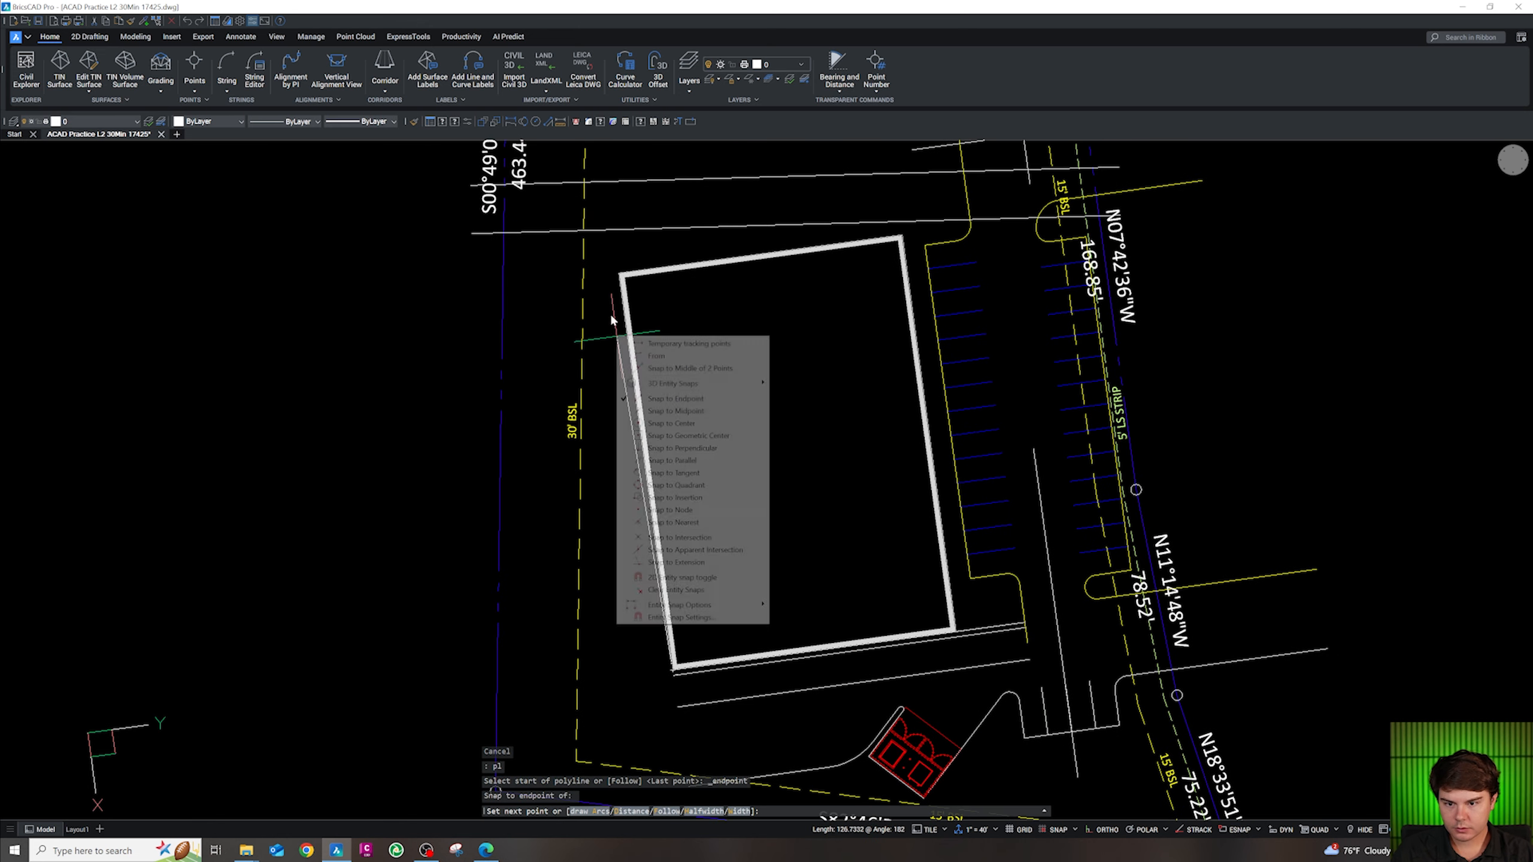
{"action": "key", "text": "e"}
{"action": "left_click", "coordinate": [619, 275]}
{"action": "key", "text": "Escape"}
{"action": "left_click", "coordinate": [613, 282]}
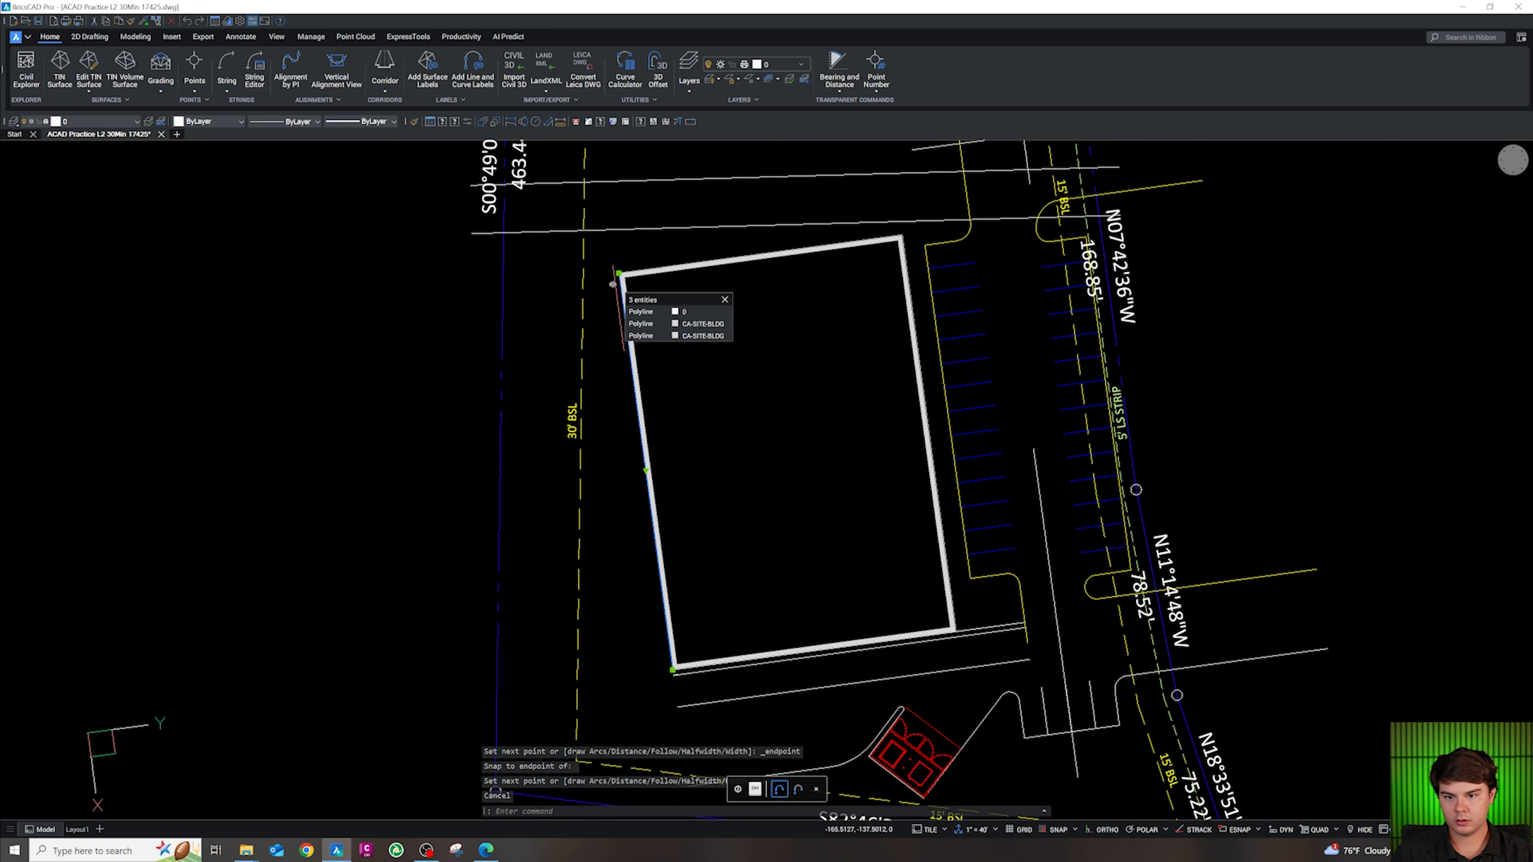
{"action": "key", "text": "Escape"}
Offset the building-edge line by 24 to form the new curb line
{"action": "type", "text": "o"}
{"action": "key", "text": "Return"}
{"action": "type", "text": "24"}
{"action": "key", "text": "Escape"}
{"action": "scroll", "coordinate": [588, 447], "scroll_direction": "up", "scroll_amount": 3}
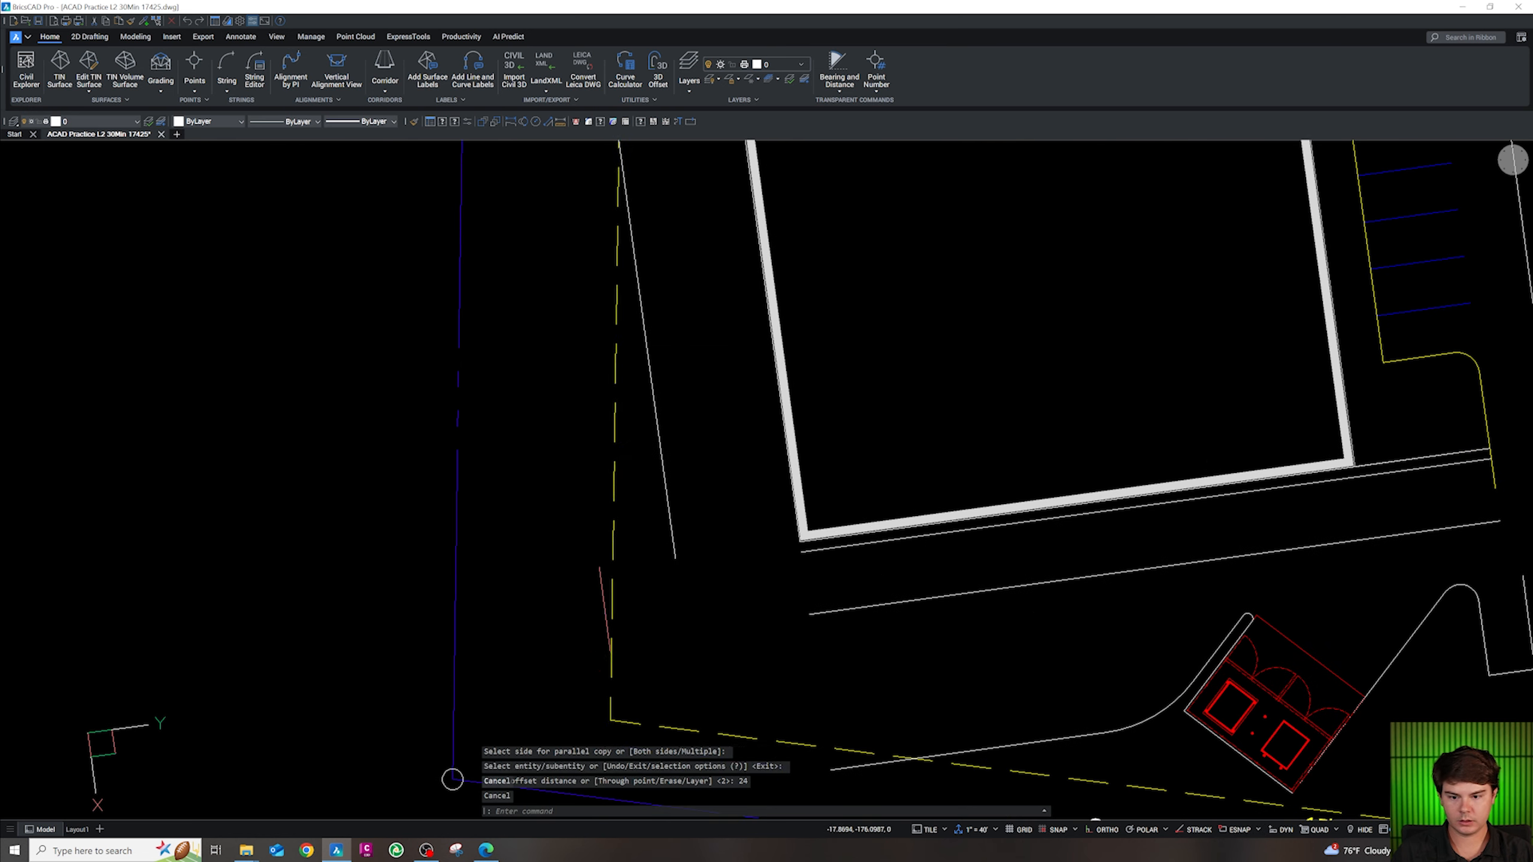
Fillet the new curb line into the south curb with radius 25 at the lower-left corner
{"action": "type", "text": "f"}
{"action": "key", "text": "Return"}
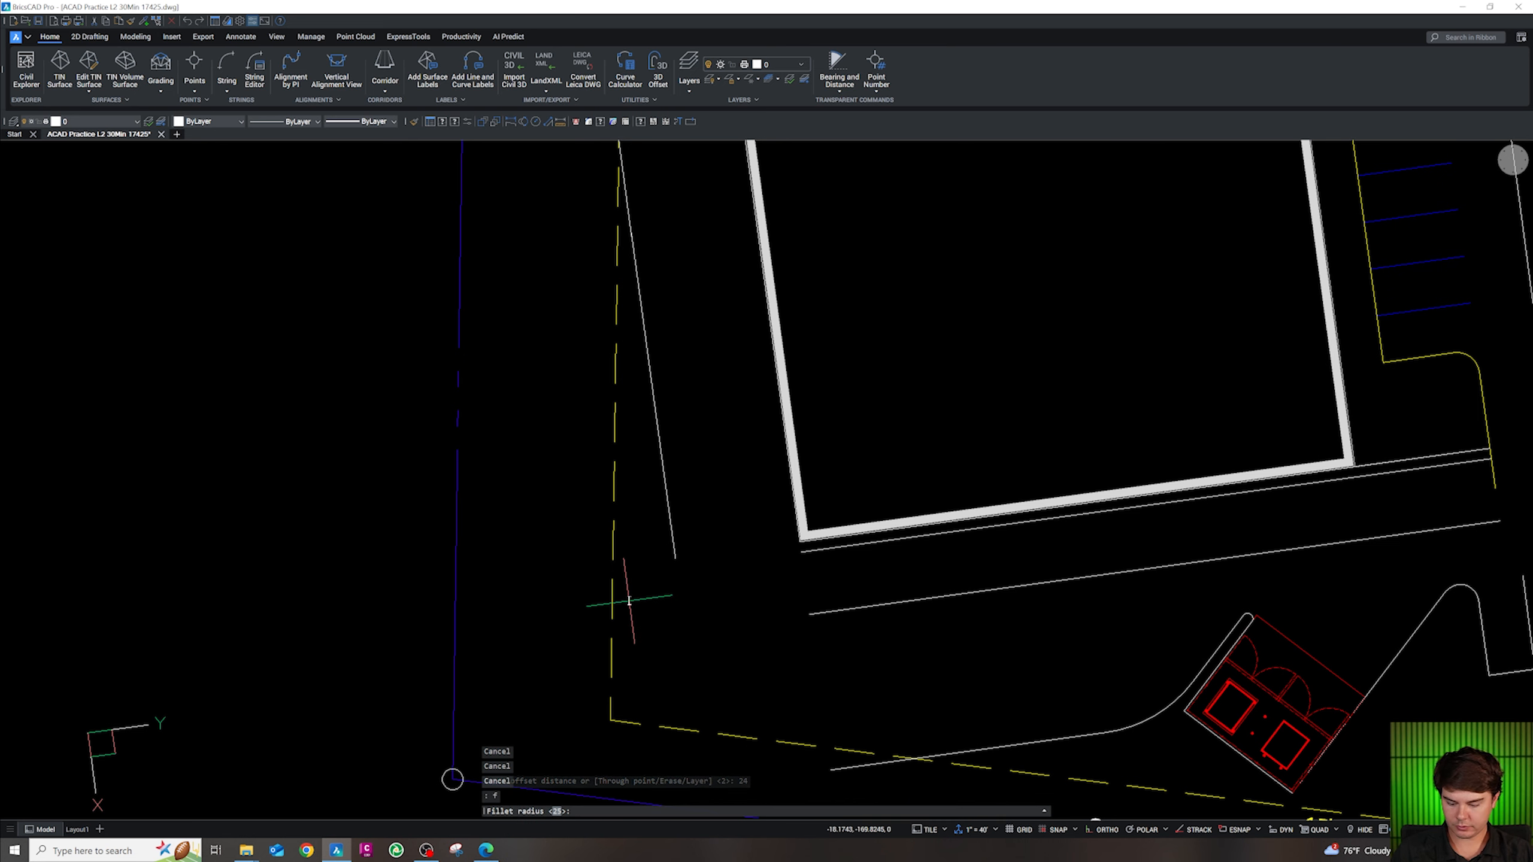
{"action": "type", "text": "r"}
{"action": "key", "text": "Return"}
{"action": "type", "text": "2"}
{"action": "left_click", "coordinate": [848, 768]}
{"action": "left_click", "coordinate": [671, 530]}
{"action": "scroll", "coordinate": [709, 549], "scroll_direction": "down", "scroll_amount": 5}
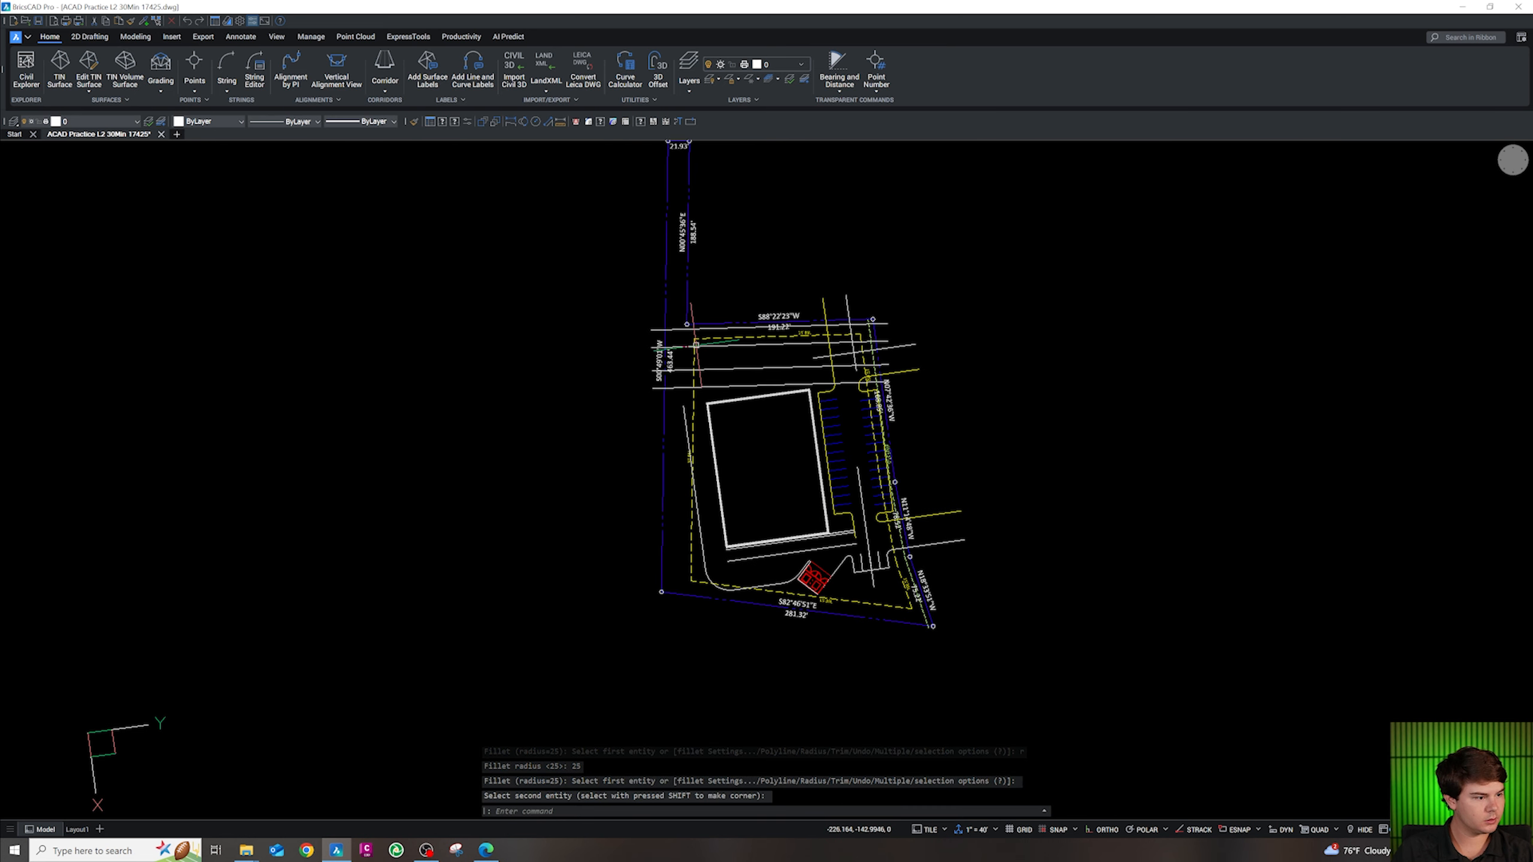
{"action": "scroll", "coordinate": [730, 421], "scroll_direction": "up", "scroll_amount": 3}
{"action": "scroll", "coordinate": [730, 421], "scroll_direction": "down", "scroll_amount": 1}
{"action": "scroll", "coordinate": [730, 421], "scroll_direction": "up", "scroll_amount": 2}
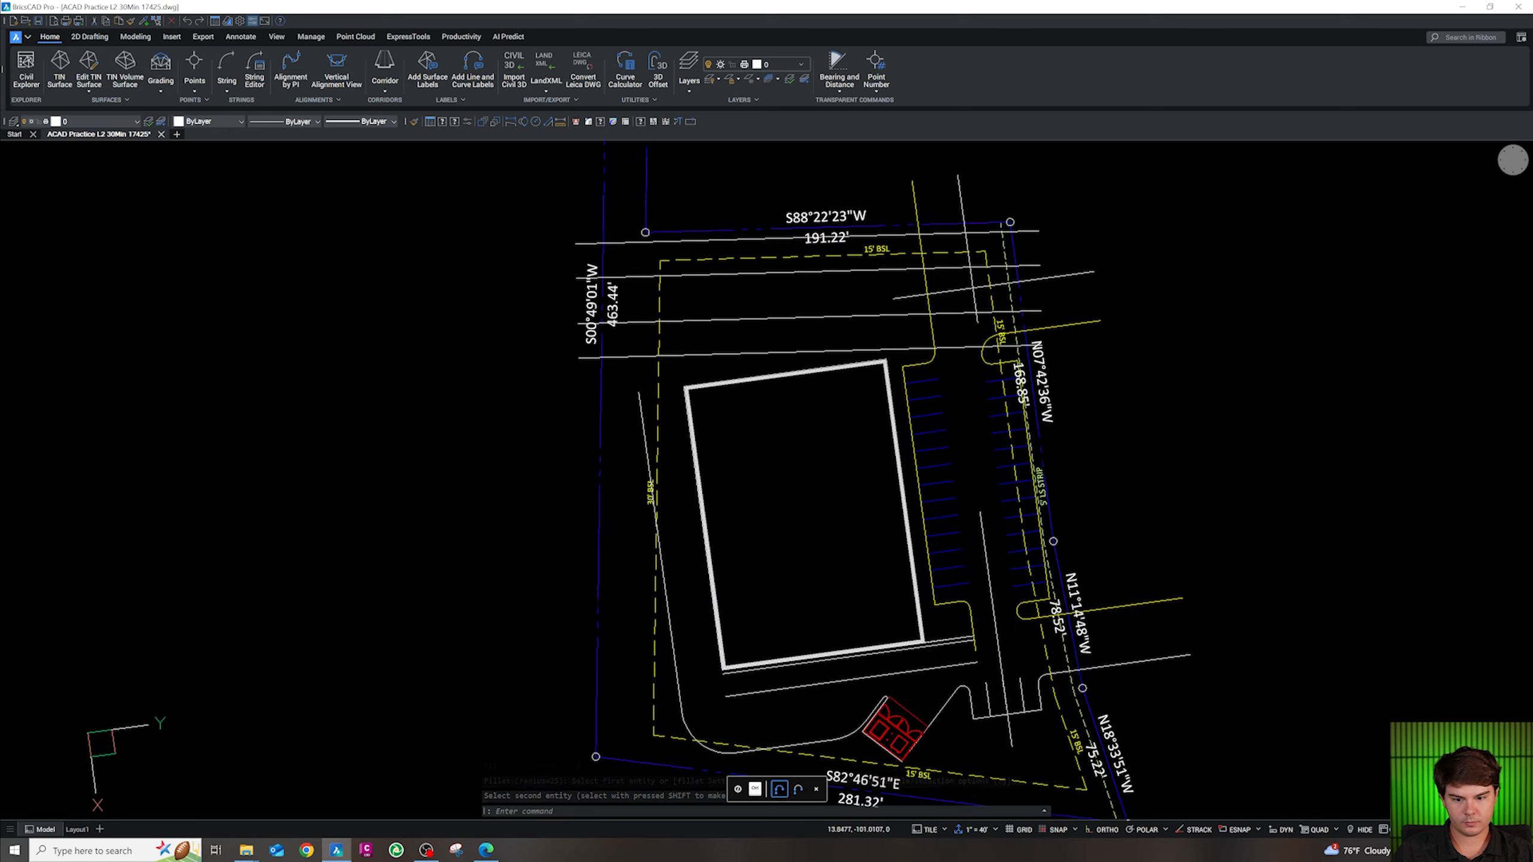
{"action": "scroll", "coordinate": [802, 744], "scroll_direction": "up", "scroll_amount": 2}
Select the white curb along the south side
{"action": "key", "text": "Escape"}
{"action": "left_click", "coordinate": [879, 728]}
{"action": "scroll", "coordinate": [823, 619], "scroll_direction": "down", "scroll_amount": 1}
{"action": "scroll", "coordinate": [918, 628], "scroll_direction": "up", "scroll_amount": 6}
Join the south curb, its end-cap arcs and the right-hand curb line into one polyline
{"action": "left_click", "coordinate": [923, 619]}
{"action": "left_click", "coordinate": [913, 626]}
{"action": "scroll", "coordinate": [881, 519], "scroll_direction": "down", "scroll_amount": 3}
{"action": "scroll", "coordinate": [836, 689], "scroll_direction": "up", "scroll_amount": 3}
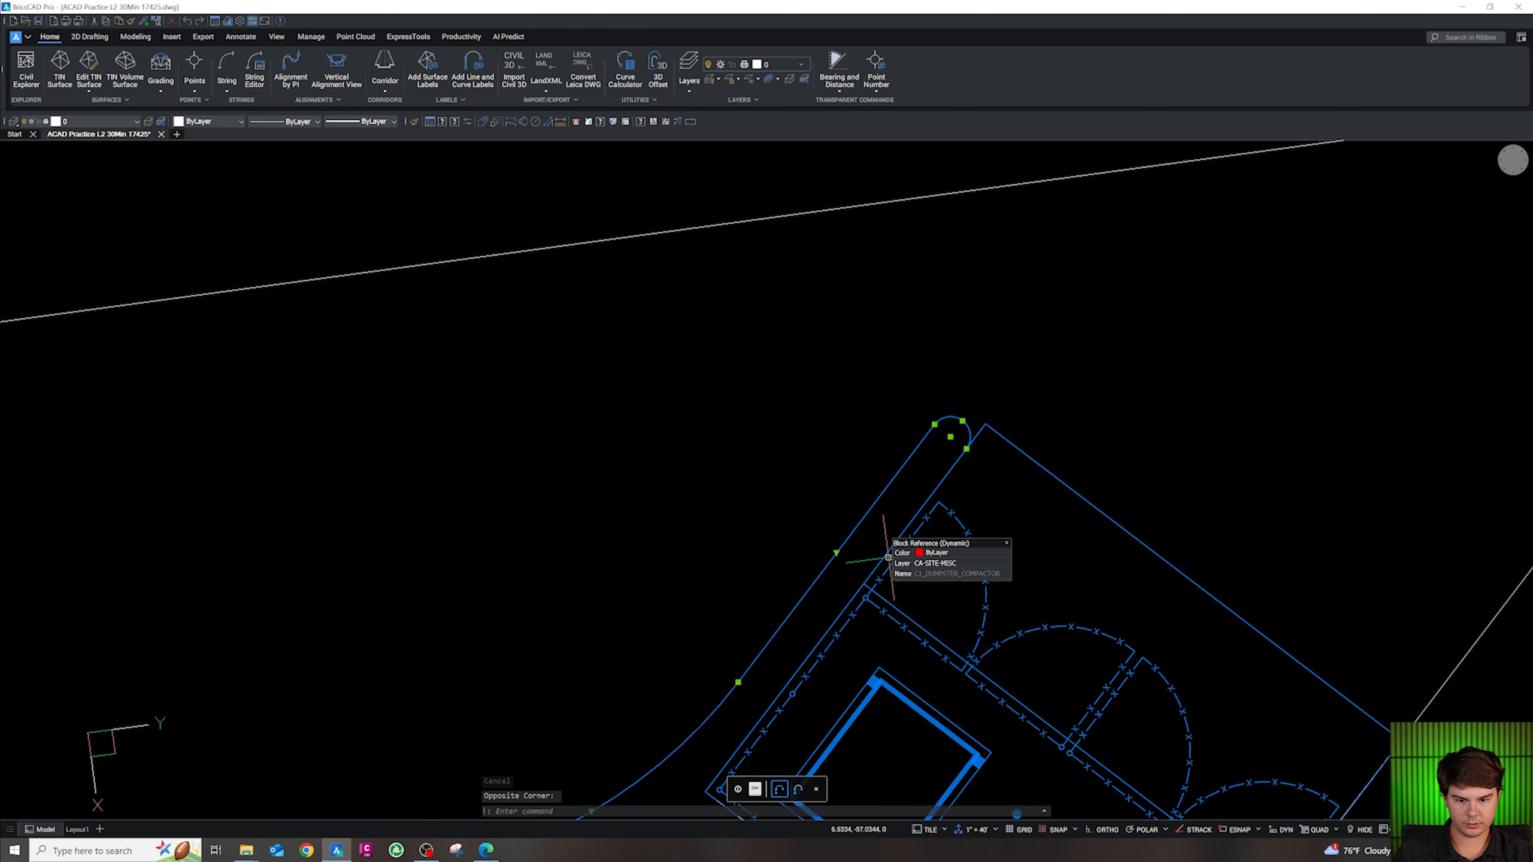
{"action": "scroll", "coordinate": [866, 552], "scroll_direction": "down", "scroll_amount": 3}
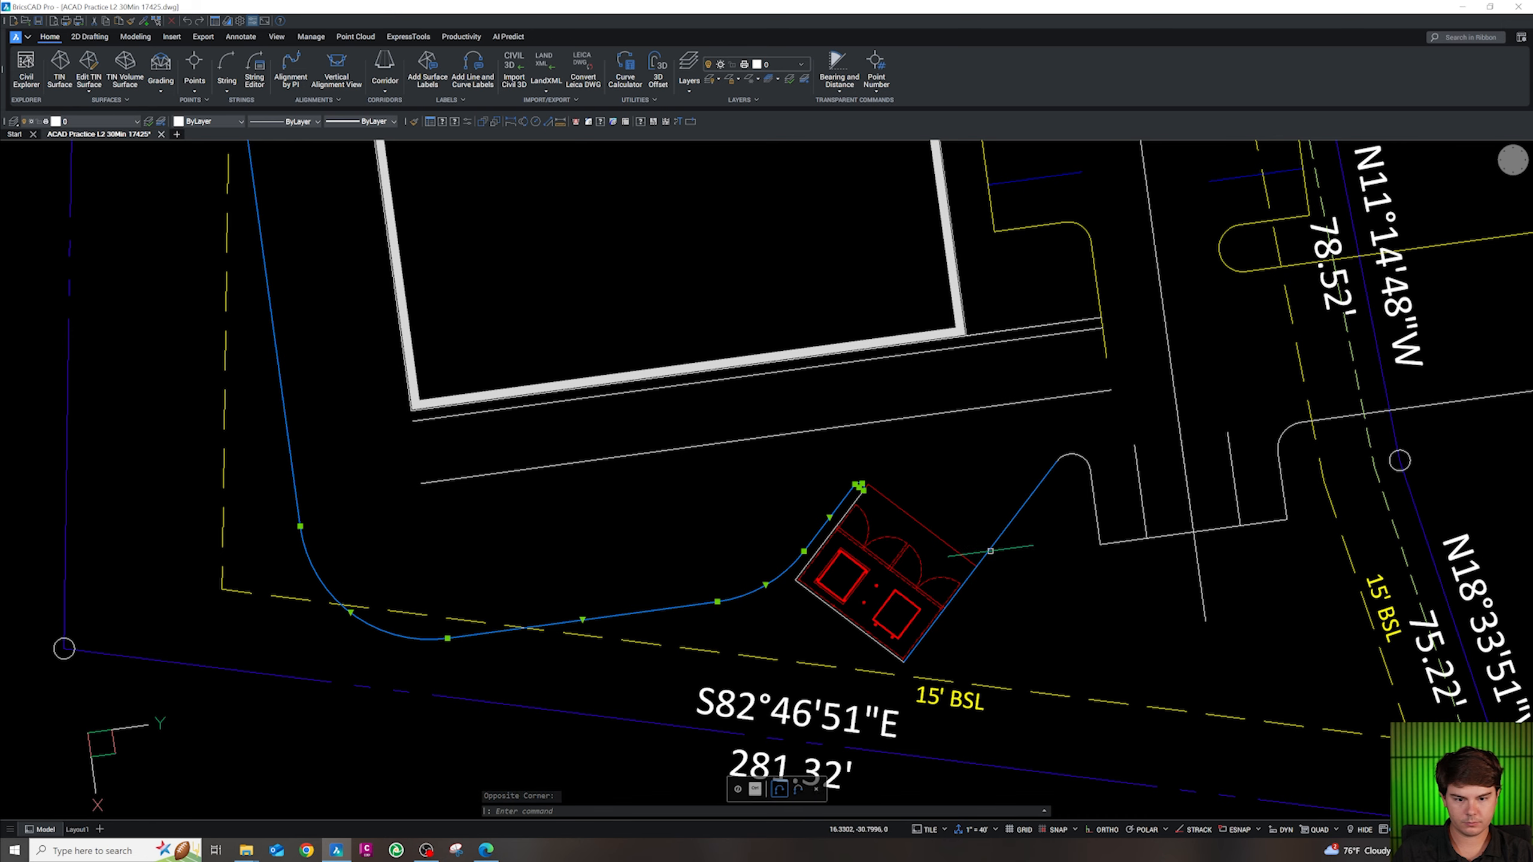
{"action": "scroll", "coordinate": [848, 643], "scroll_direction": "up", "scroll_amount": 5}
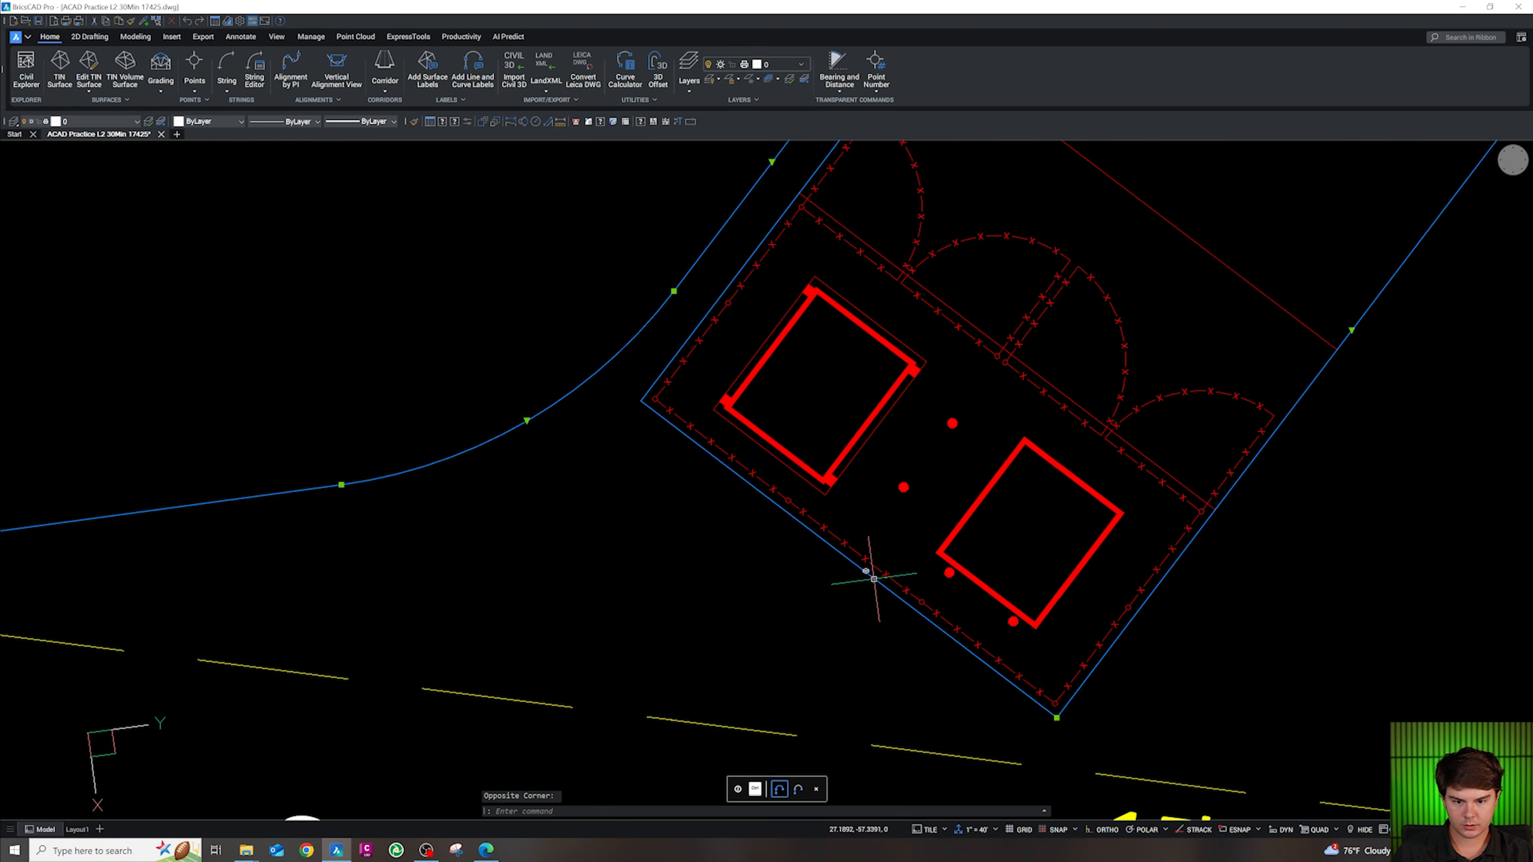
{"action": "scroll", "coordinate": [873, 579], "scroll_direction": "down", "scroll_amount": 5}
{"action": "left_click", "coordinate": [957, 500]}
{"action": "left_click", "coordinate": [949, 473]}
{"action": "left_click", "coordinate": [1168, 503]}
{"action": "left_click", "coordinate": [1148, 479]}
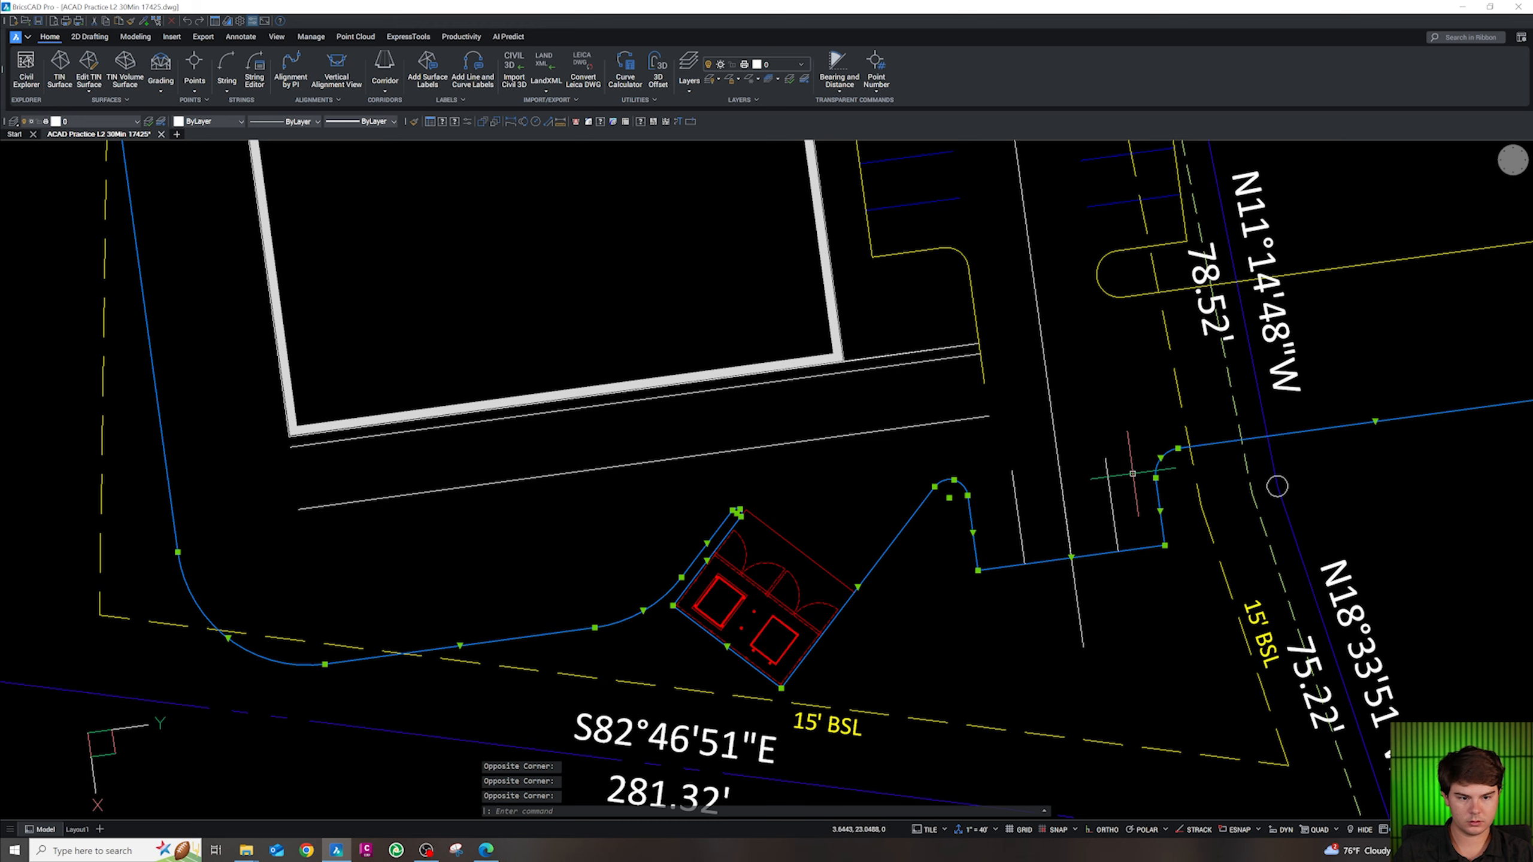
{"action": "type", "text": "j"}
{"action": "key", "text": "Return"}
Move the joined curb onto the yellow CA-SITE-CONC layer with CG
{"action": "left_click", "coordinate": [1172, 499]}
{"action": "left_click", "coordinate": [1152, 484]}
{"action": "type", "text": "cg"}
{"action": "key", "text": "Return"}
{"action": "key", "text": "Escape"}
{"action": "scroll", "coordinate": [996, 452], "scroll_direction": "down", "scroll_amount": 6}
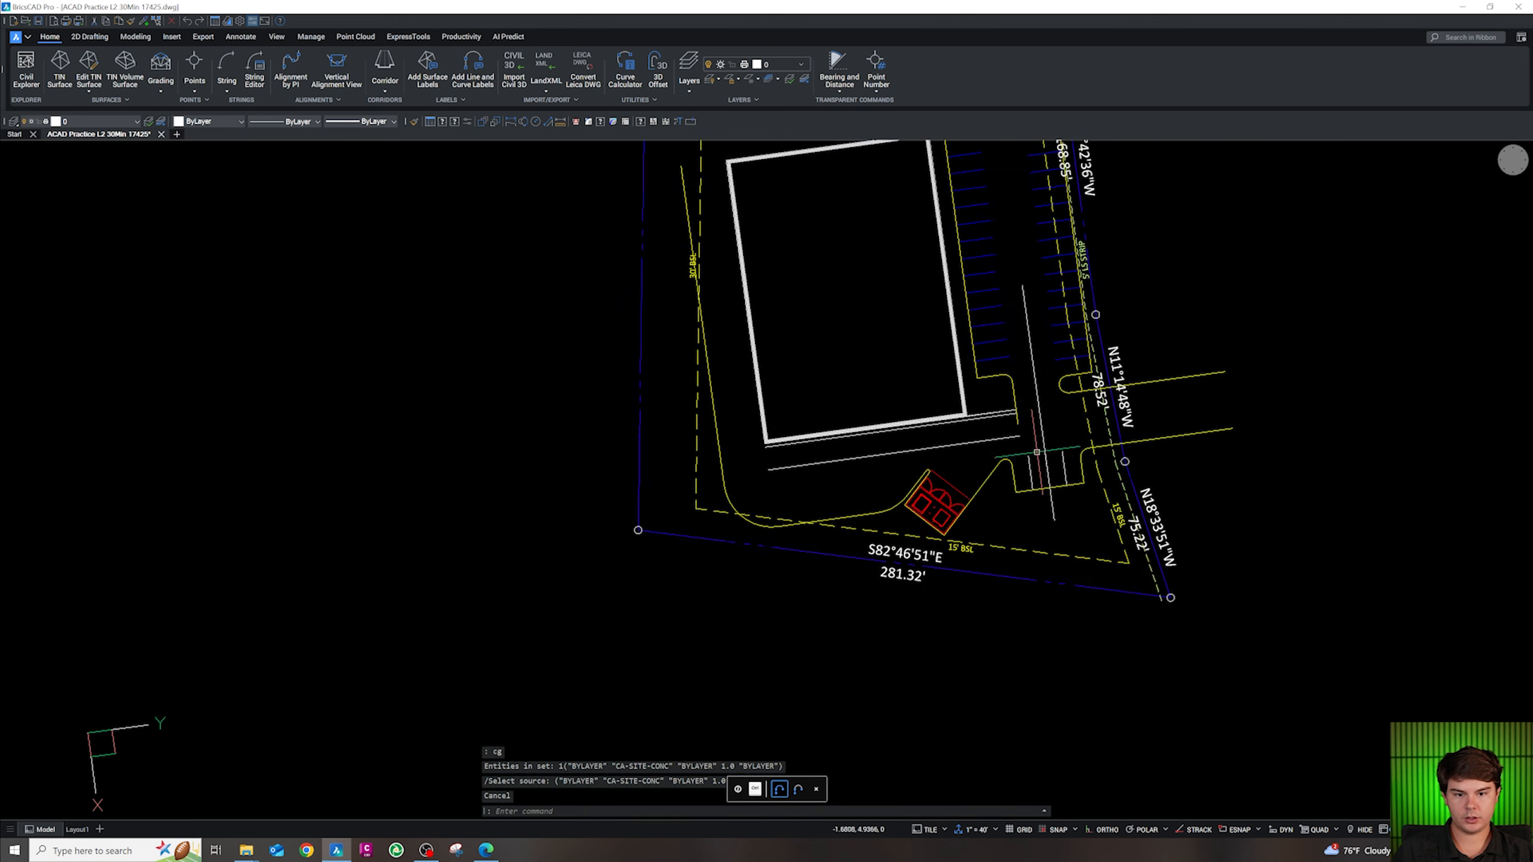
{"action": "scroll", "coordinate": [1024, 425], "scroll_direction": "up", "scroll_amount": 6}
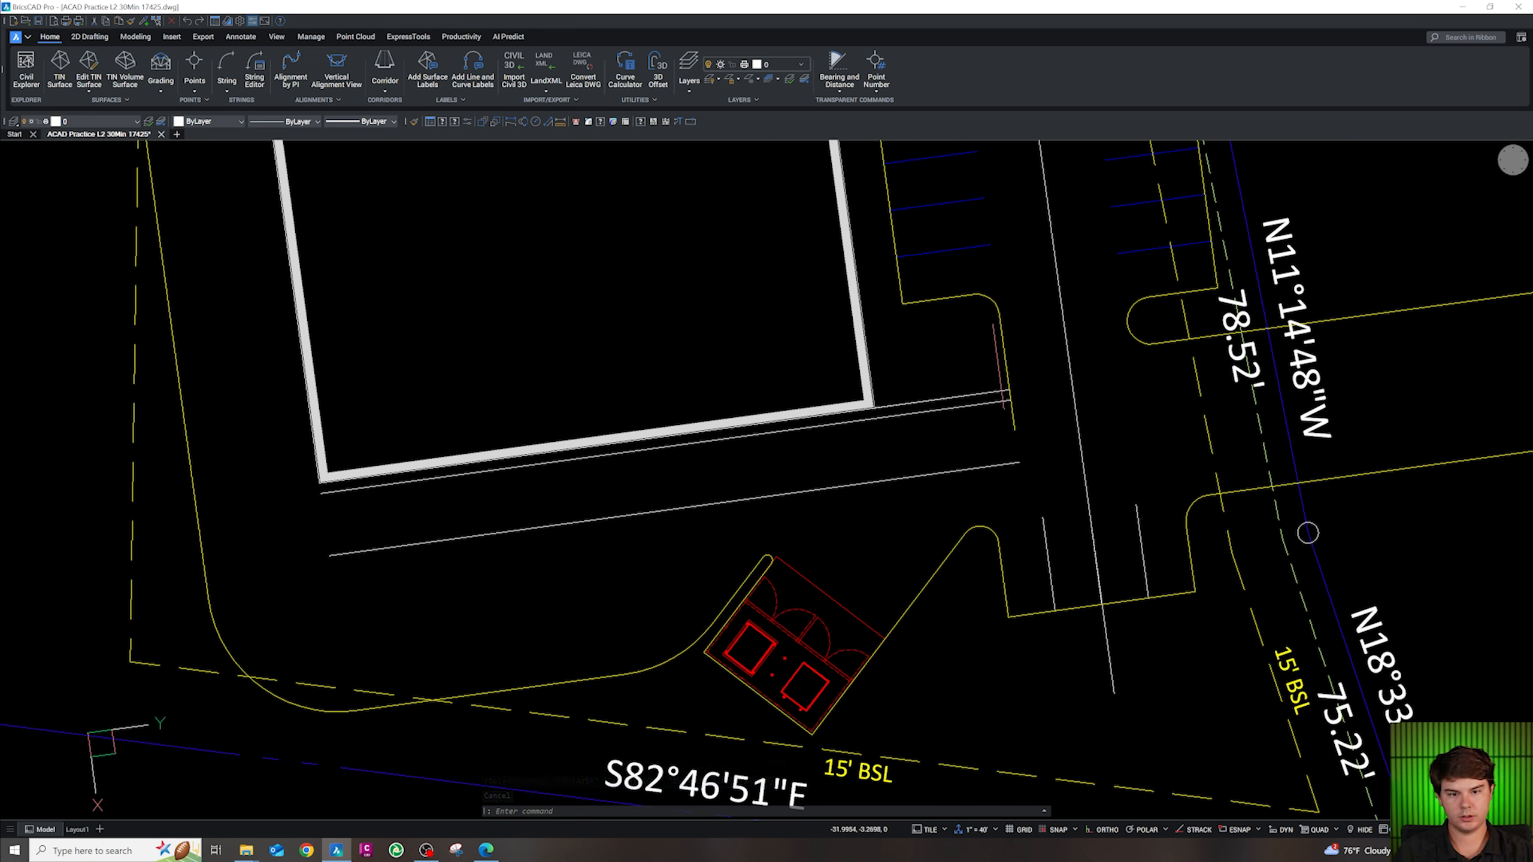
Select the yellow curb and try a polyline from its endpoint, then cancel
{"action": "key", "text": "Escape"}
{"action": "key", "text": "Escape"}
{"action": "left_click", "coordinate": [953, 553], "text": "ctrl"}
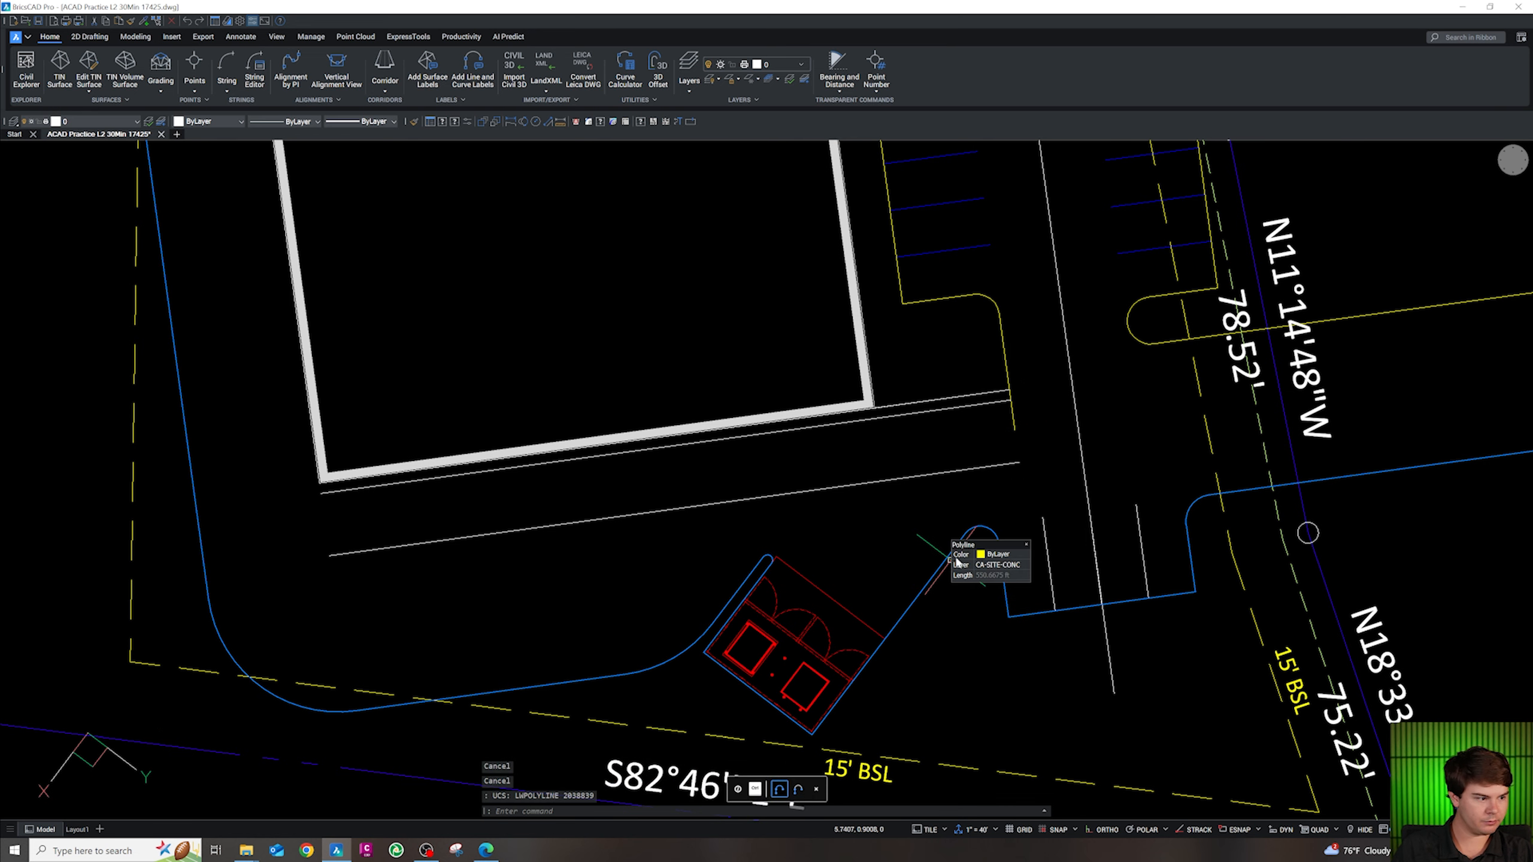
{"action": "type", "text": "pl"}
{"action": "key", "text": "Return"}
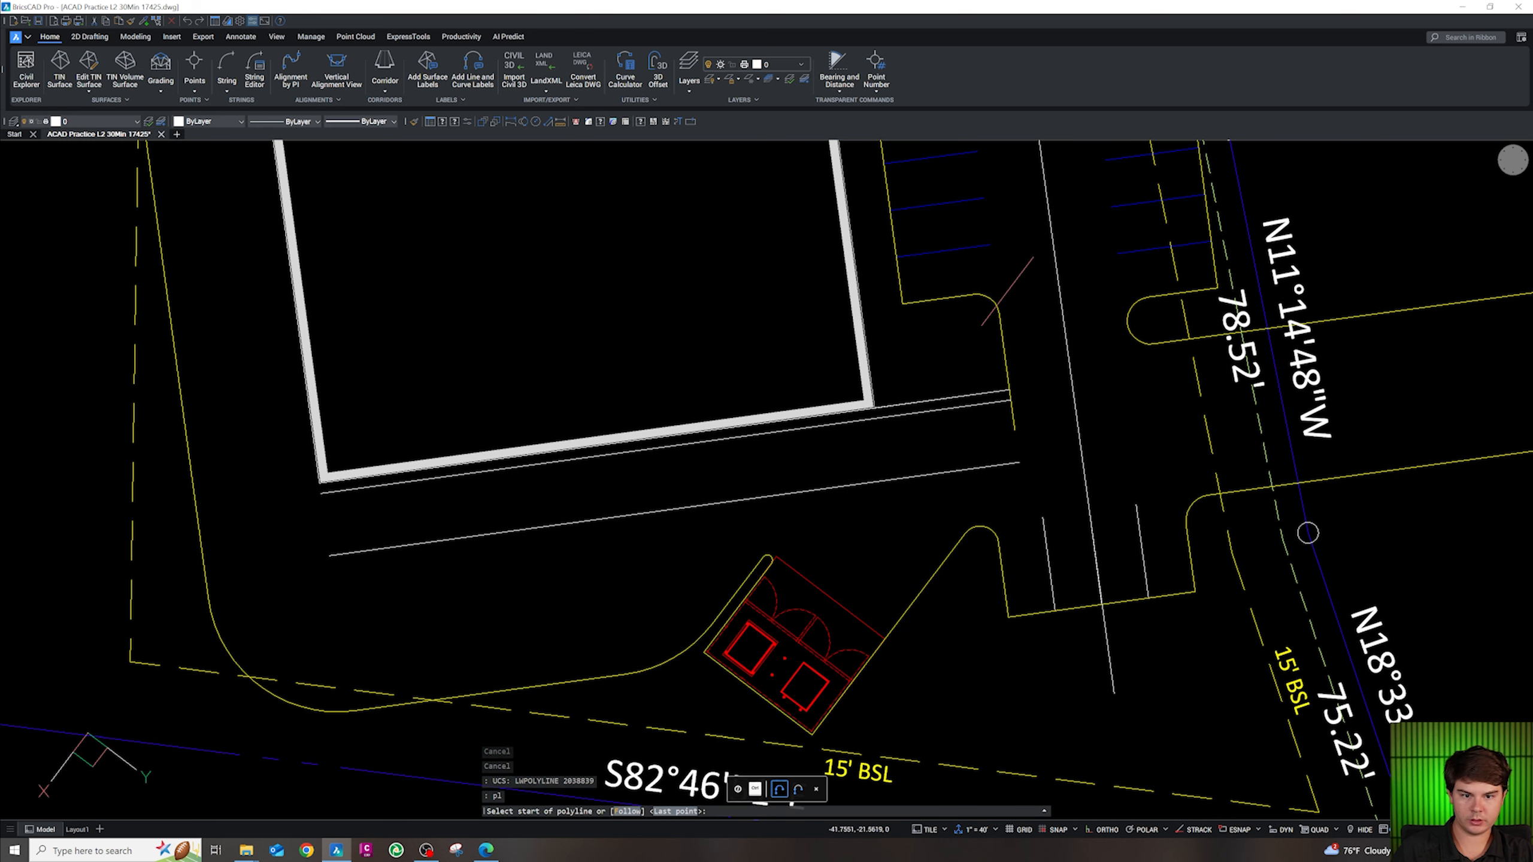
{"action": "right_click", "coordinate": [1002, 321], "text": "shift"}
{"action": "key", "text": "e"}
{"action": "left_click", "coordinate": [999, 314]}
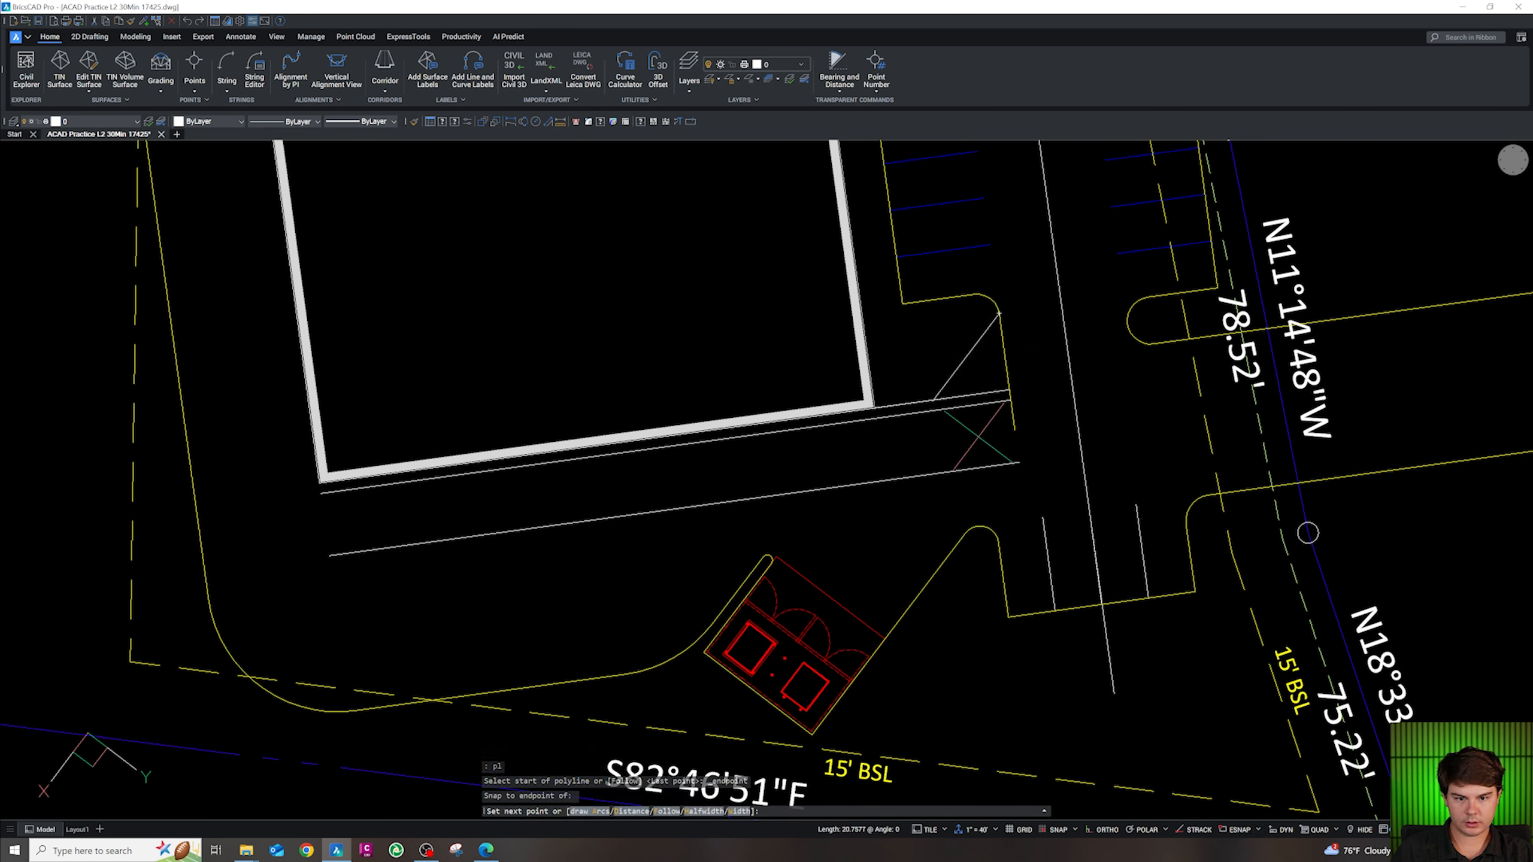
{"action": "key", "text": "Escape"}
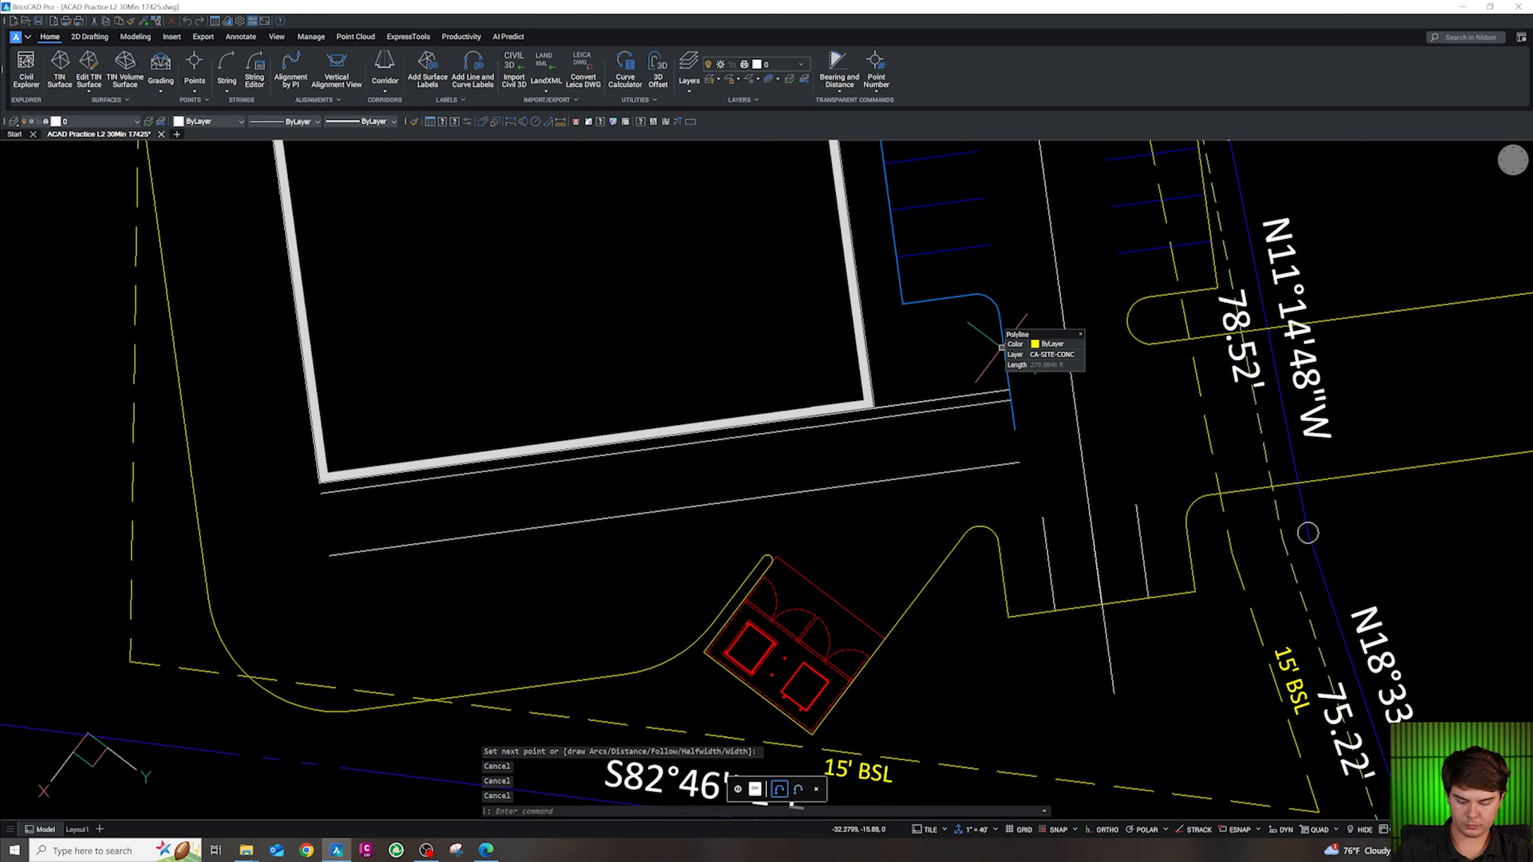
{"action": "key", "text": "shift+space"}
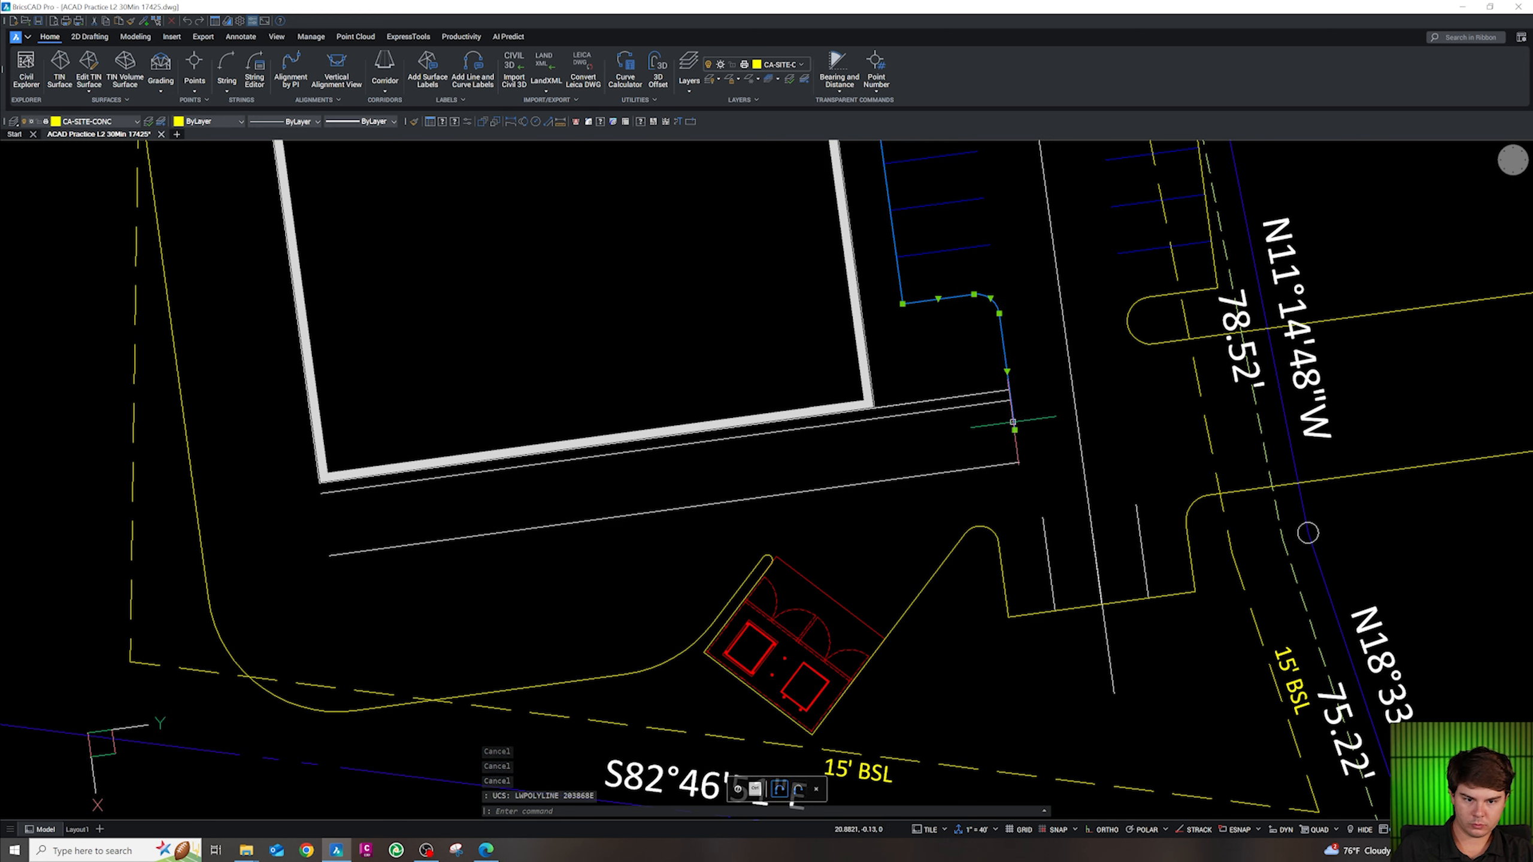
{"action": "key", "text": "Escape"}
Trim the yellow curb segment above the walkway and delete the leftover stub
{"action": "type", "text": "tr"}
{"action": "key", "text": "space"}
{"action": "left_click", "coordinate": [1003, 343]}
{"action": "key", "text": "Escape"}
{"action": "key", "text": "Escape"}
{"action": "left_click", "coordinate": [1021, 411]}
{"action": "left_click", "coordinate": [1002, 421]}
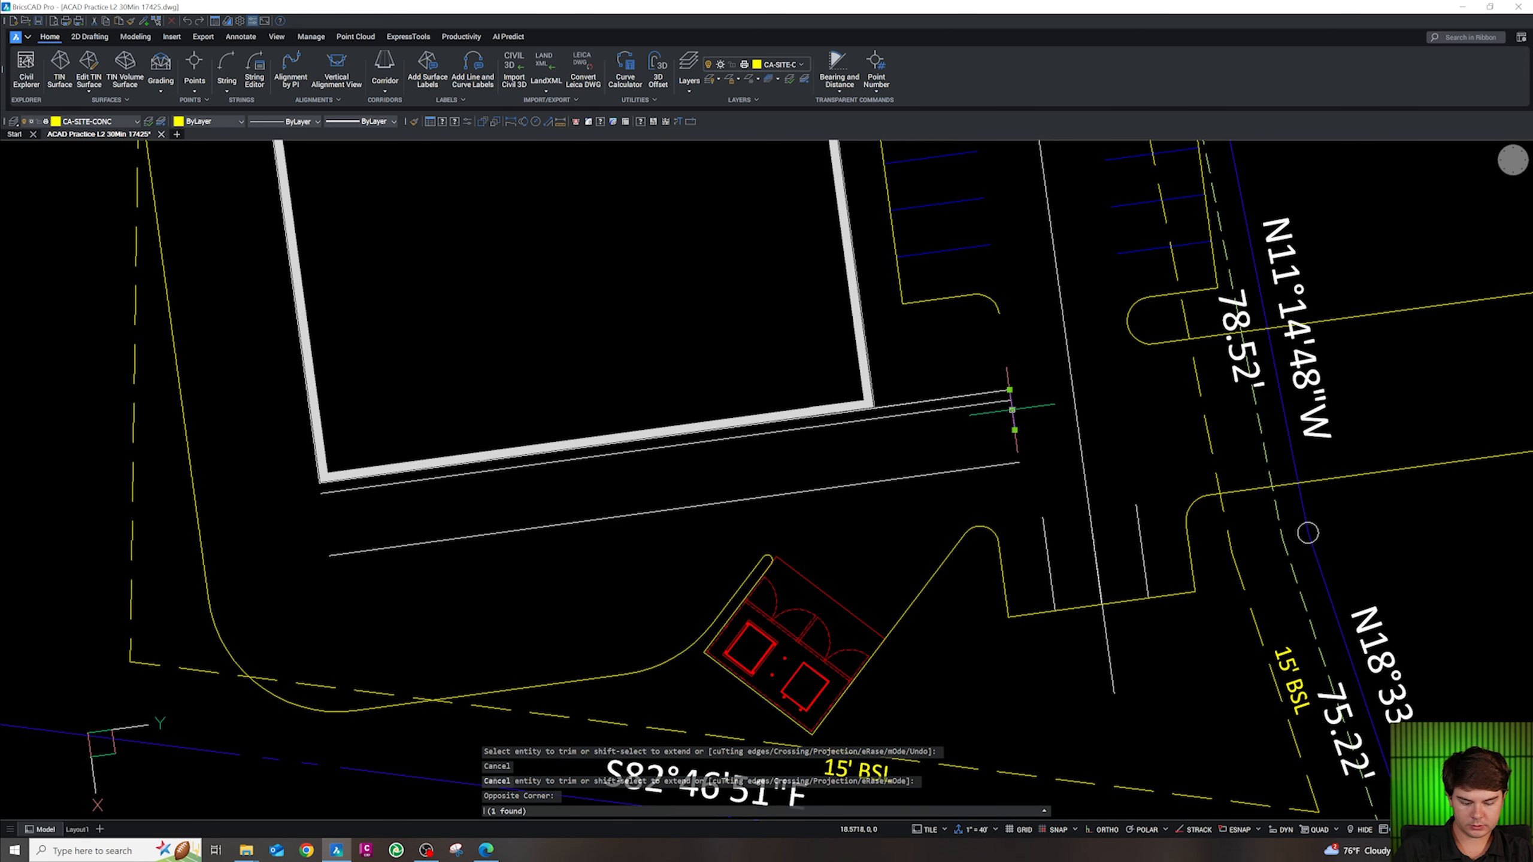
{"action": "key", "text": "Delete"}
Start a polyline with an Endpoint snap override, then cancel the failed attempt
{"action": "type", "text": "pl"}
{"action": "key", "text": "space"}
{"action": "right_click", "coordinate": [1003, 312], "text": "shift"}
{"action": "left_click", "coordinate": [1019, 342]}
{"action": "left_click", "coordinate": [1018, 342]}
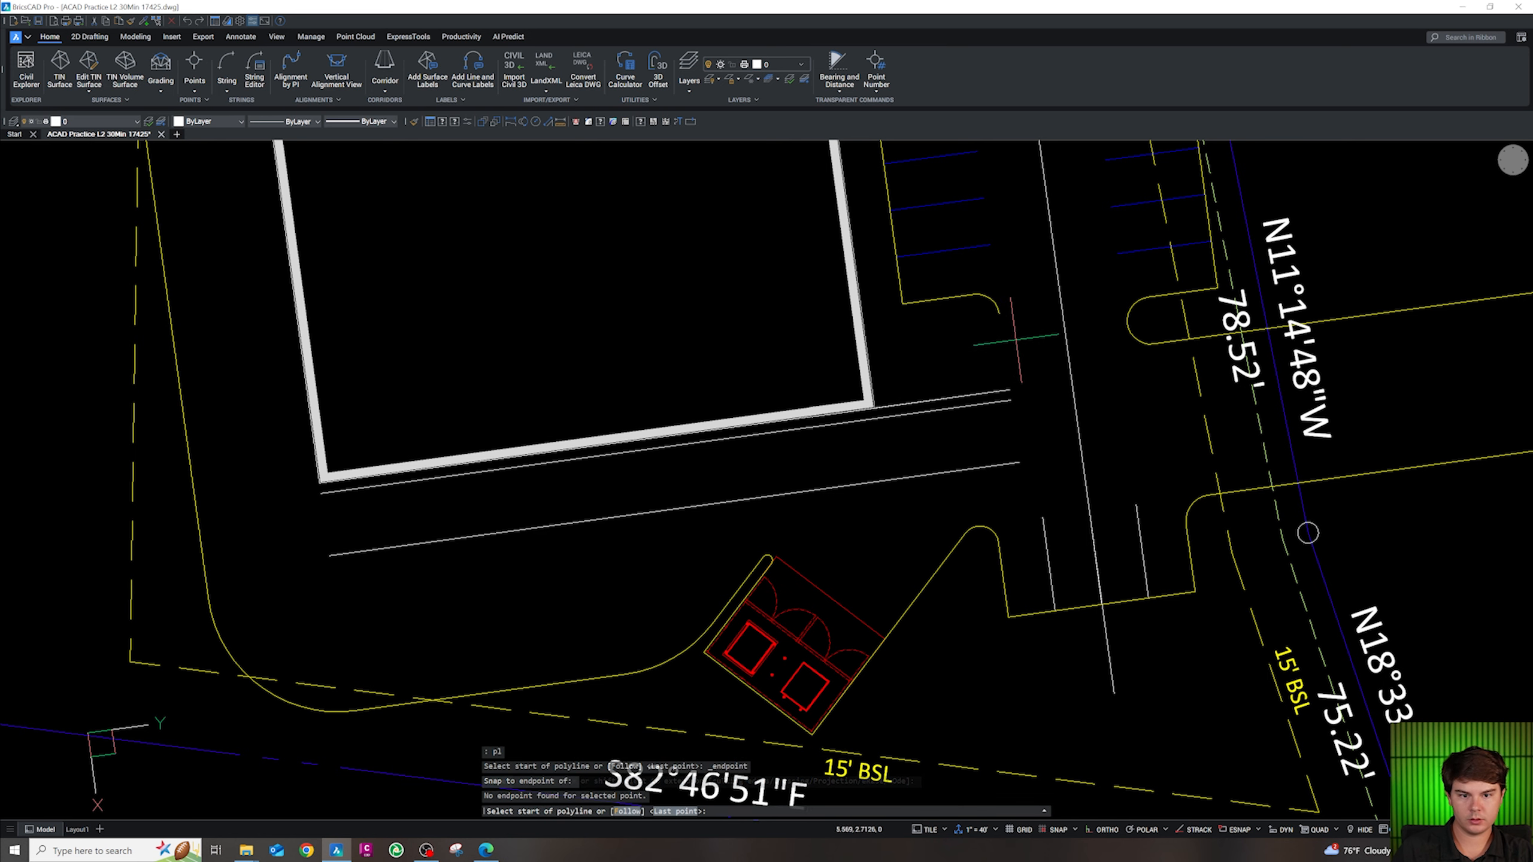
{"action": "key", "text": "Escape"}
{"action": "key", "text": "Escape"}
{"action": "key", "text": "Escape"}
Draw a 5-unit polyline from the curb's endpoint, then delete the short segment
{"action": "type", "text": "pl"}
{"action": "key", "text": "space"}
{"action": "right_click", "coordinate": [999, 319], "text": "shift"}
{"action": "left_click", "coordinate": [1016, 349]}
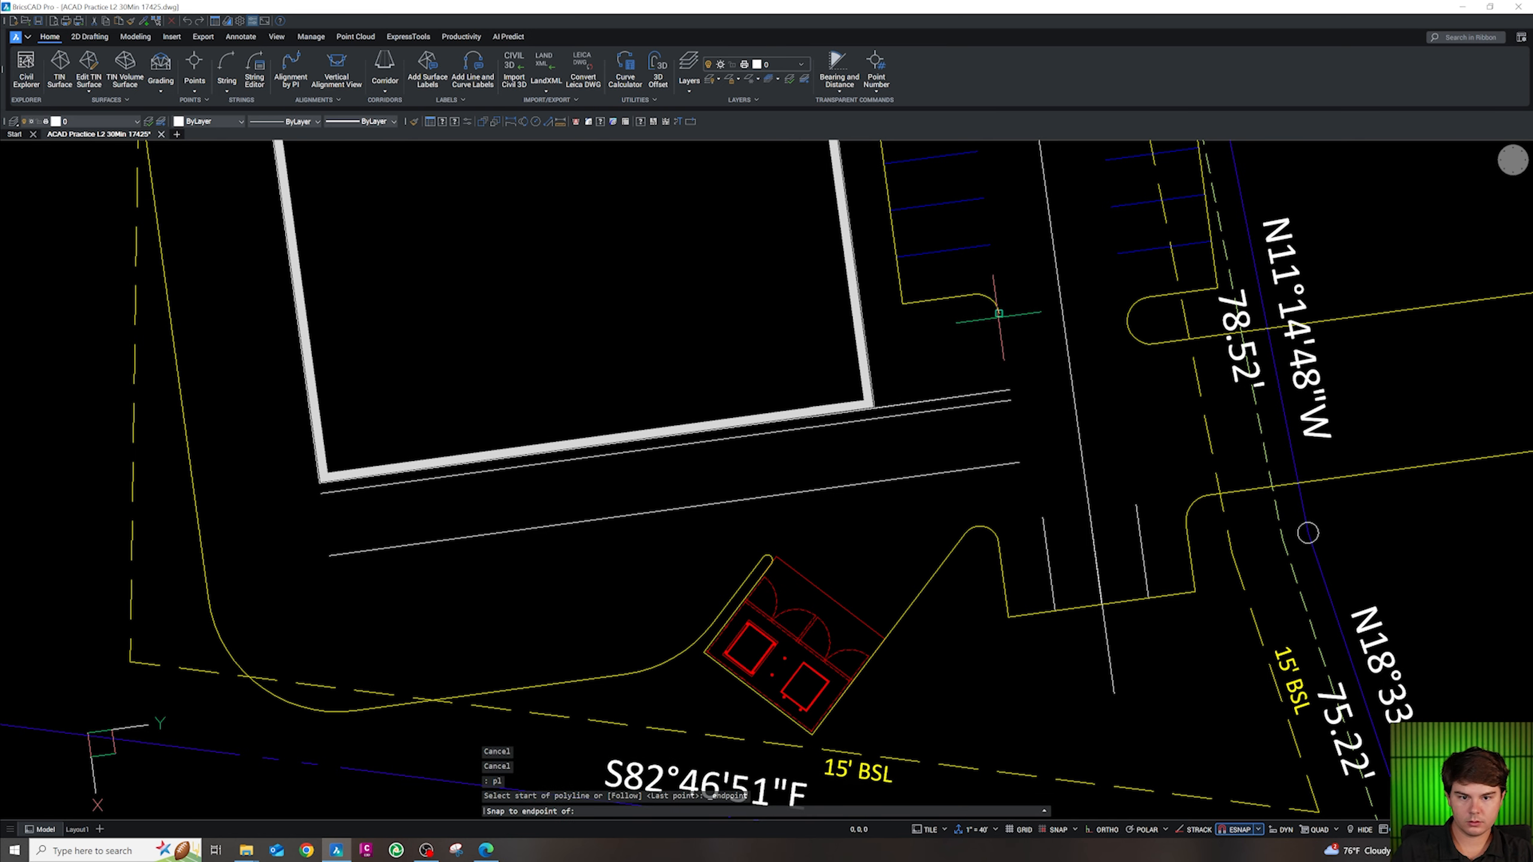
{"action": "left_click", "coordinate": [998, 313]}
{"action": "type", "text": "5"}
{"action": "key", "text": "Return"}
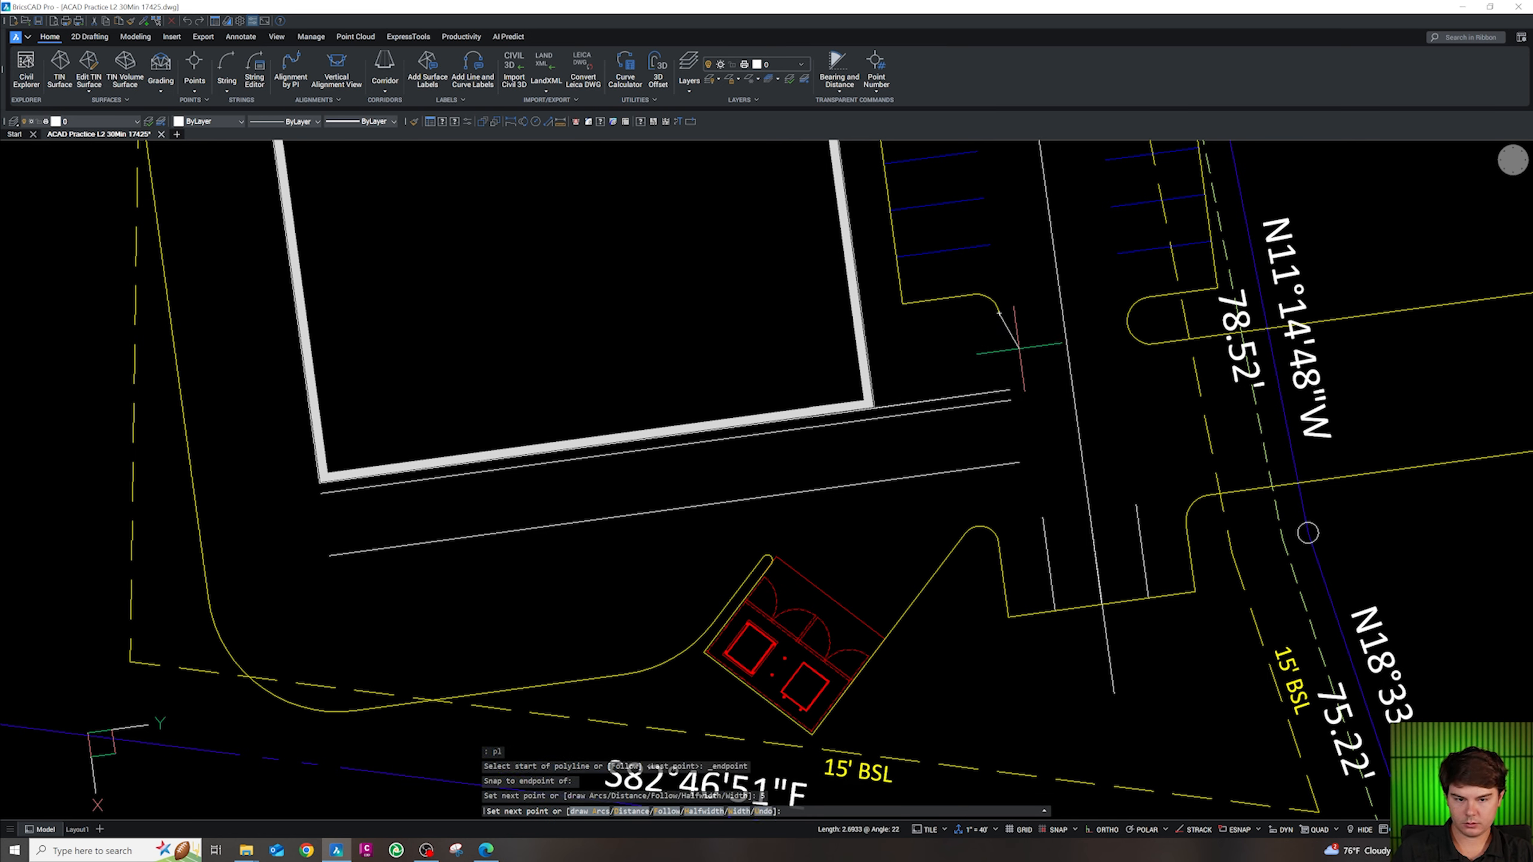
{"action": "key", "text": "Escape"}
{"action": "key", "text": "Escape"}
{"action": "left_click", "coordinate": [1020, 347]}
{"action": "left_click", "coordinate": [1005, 333]}
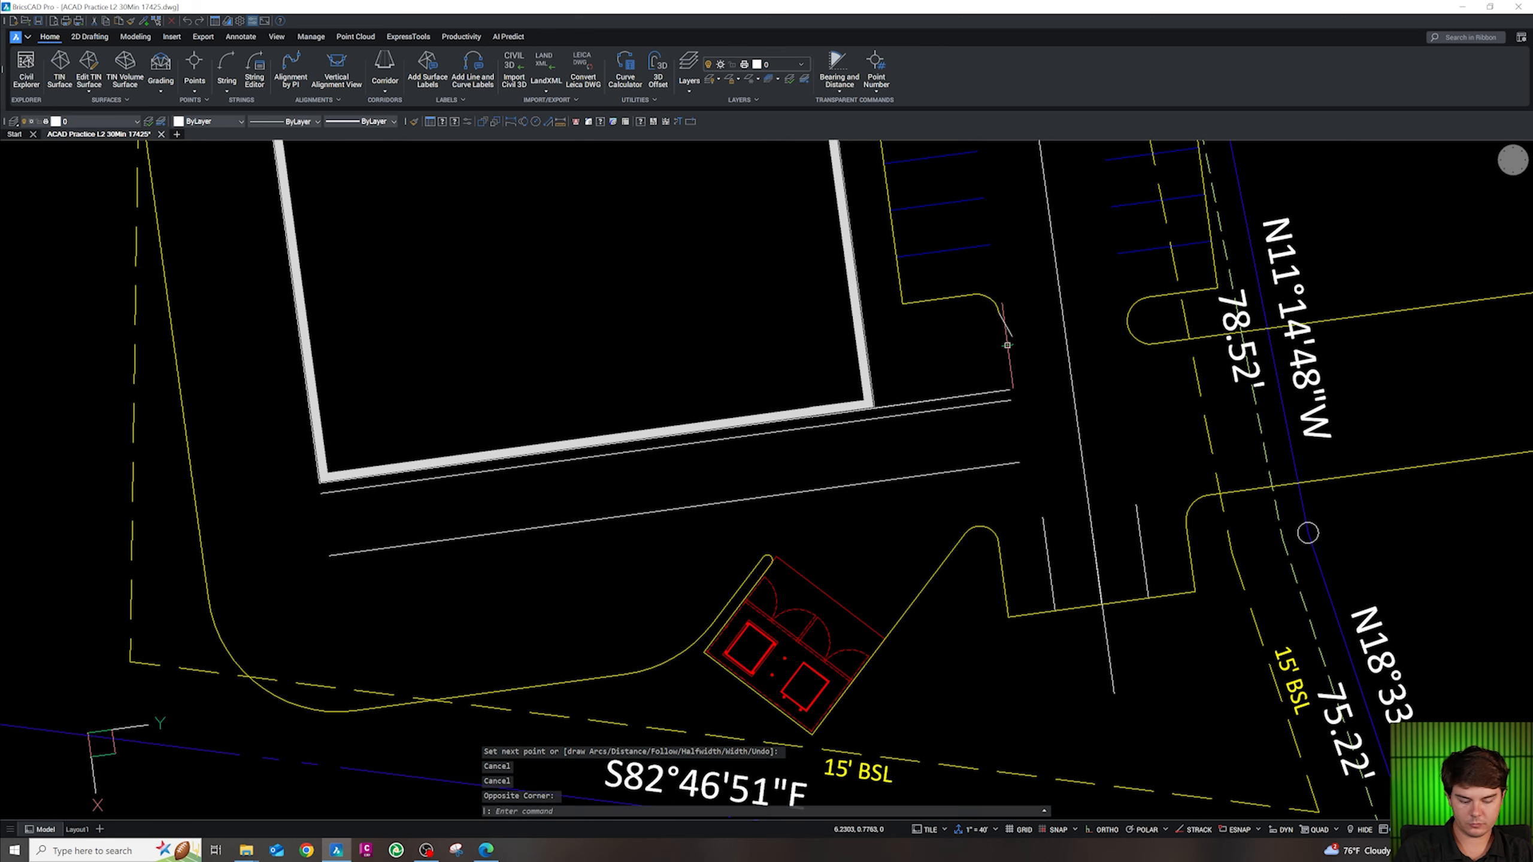
{"action": "key", "text": "Delete"}
Begin a fresh polyline for the replacement curb segment
{"action": "scroll", "coordinate": [1000, 324], "scroll_direction": "up", "scroll_amount": 2}
{"action": "key", "text": "Escape"}
{"action": "type", "text": "pl"}
{"action": "key", "text": "Return"}
Try a polyline from the curb's endpoint, then cancel it
{"action": "key", "text": "shift+e"}
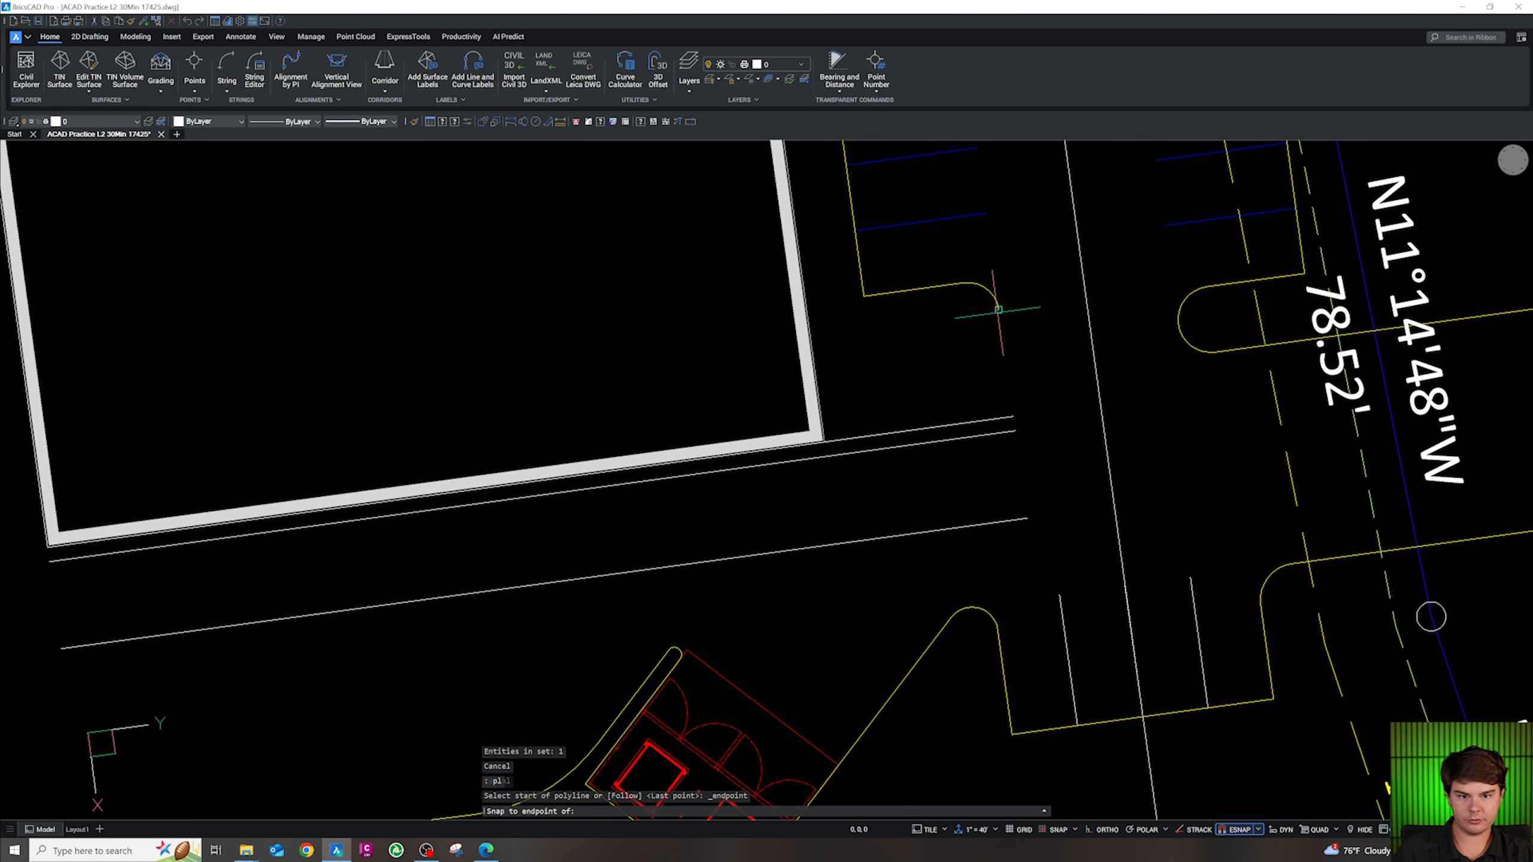
{"action": "left_click", "coordinate": [998, 309]}
{"action": "left_click", "coordinate": [1004, 348]}
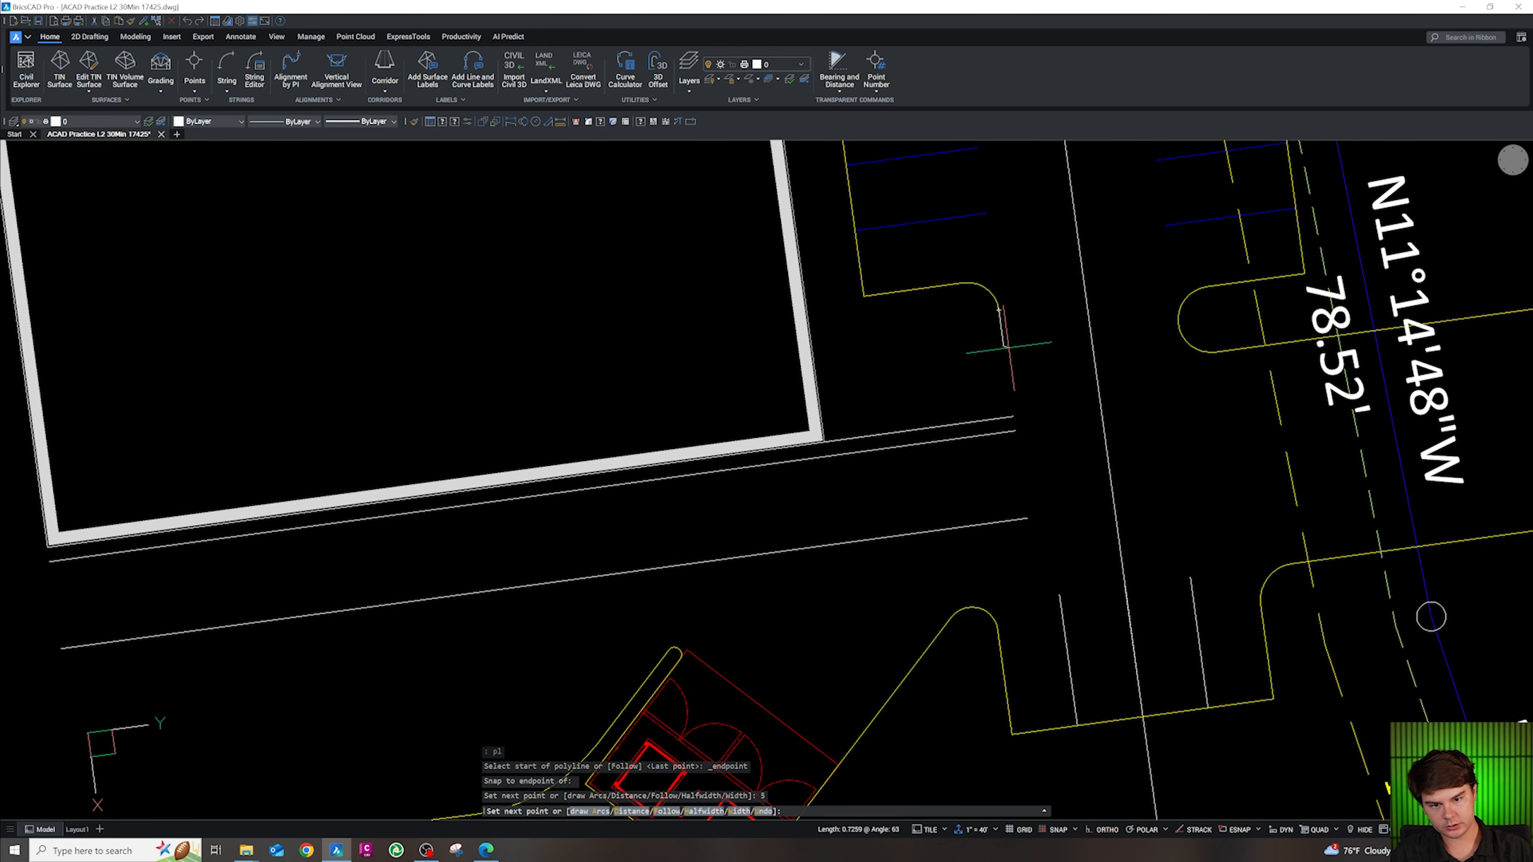
{"action": "key", "text": "Escape"}
{"action": "key", "text": "Escape"}
{"action": "key", "text": "Escape"}
{"action": "key", "text": "shift"}
{"action": "key", "text": "shift"}
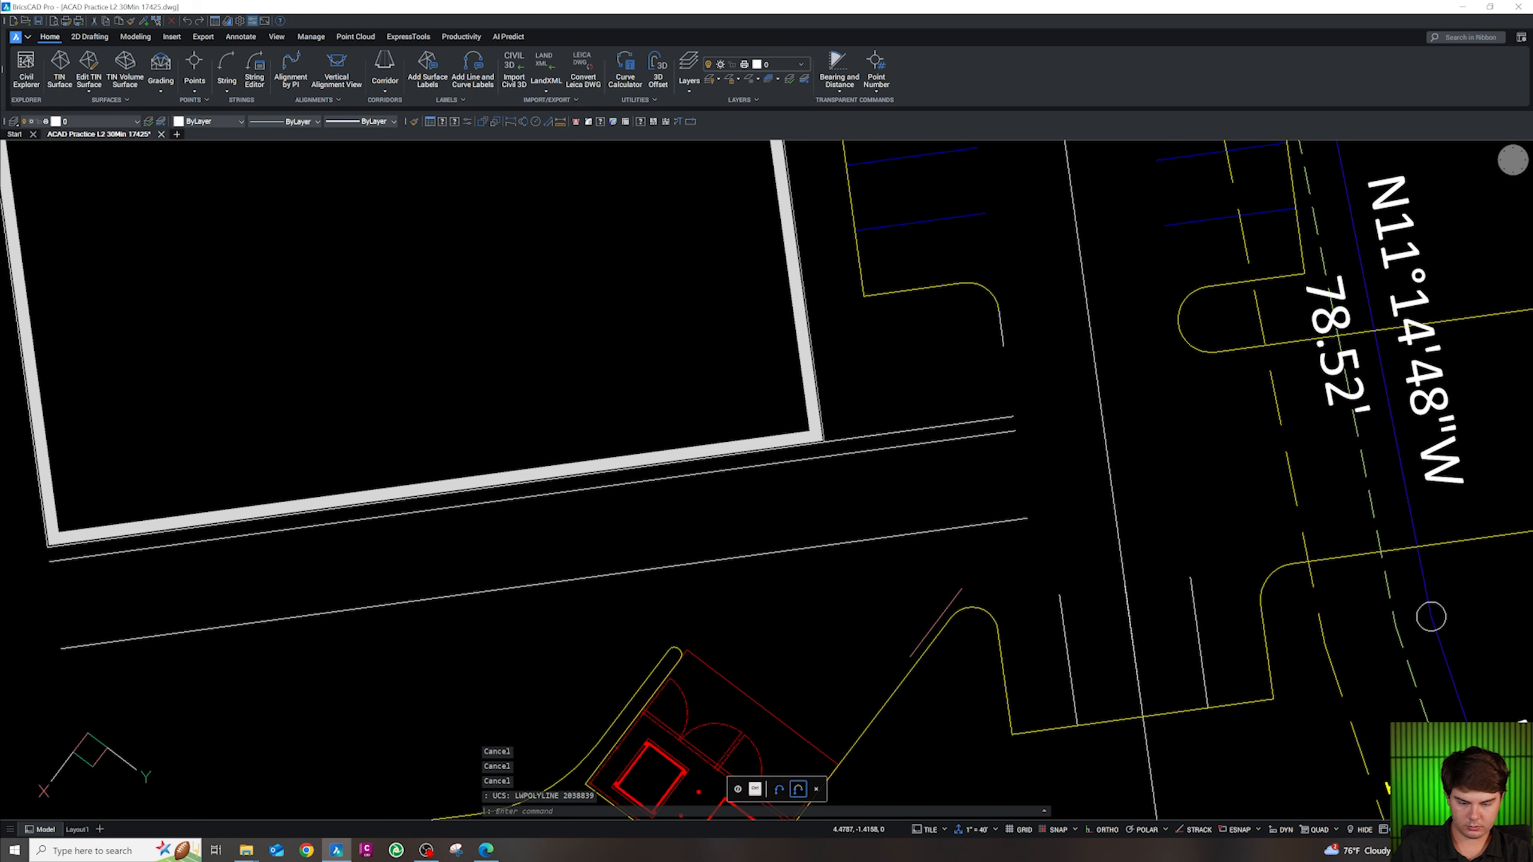
Draw the new curb segment from the curb's endpoint down toward the walkway-side curb
{"action": "type", "text": "pl"}
{"action": "key", "text": "Return"}
{"action": "right_click", "coordinate": [1007, 368], "text": "shift"}
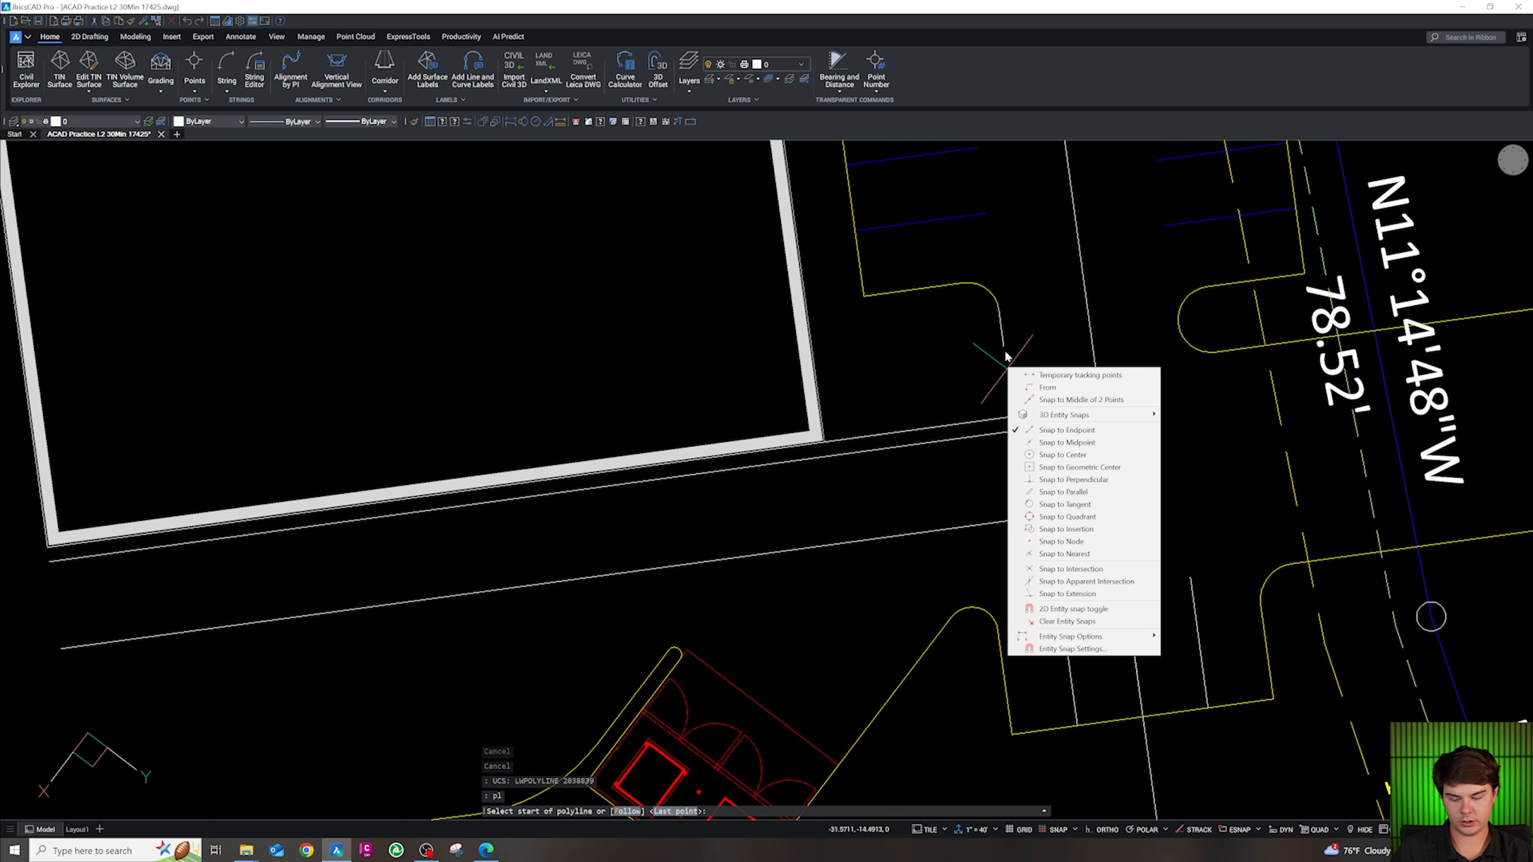
{"action": "left_click", "coordinate": [1067, 430]}
{"action": "left_click", "coordinate": [1004, 347]}
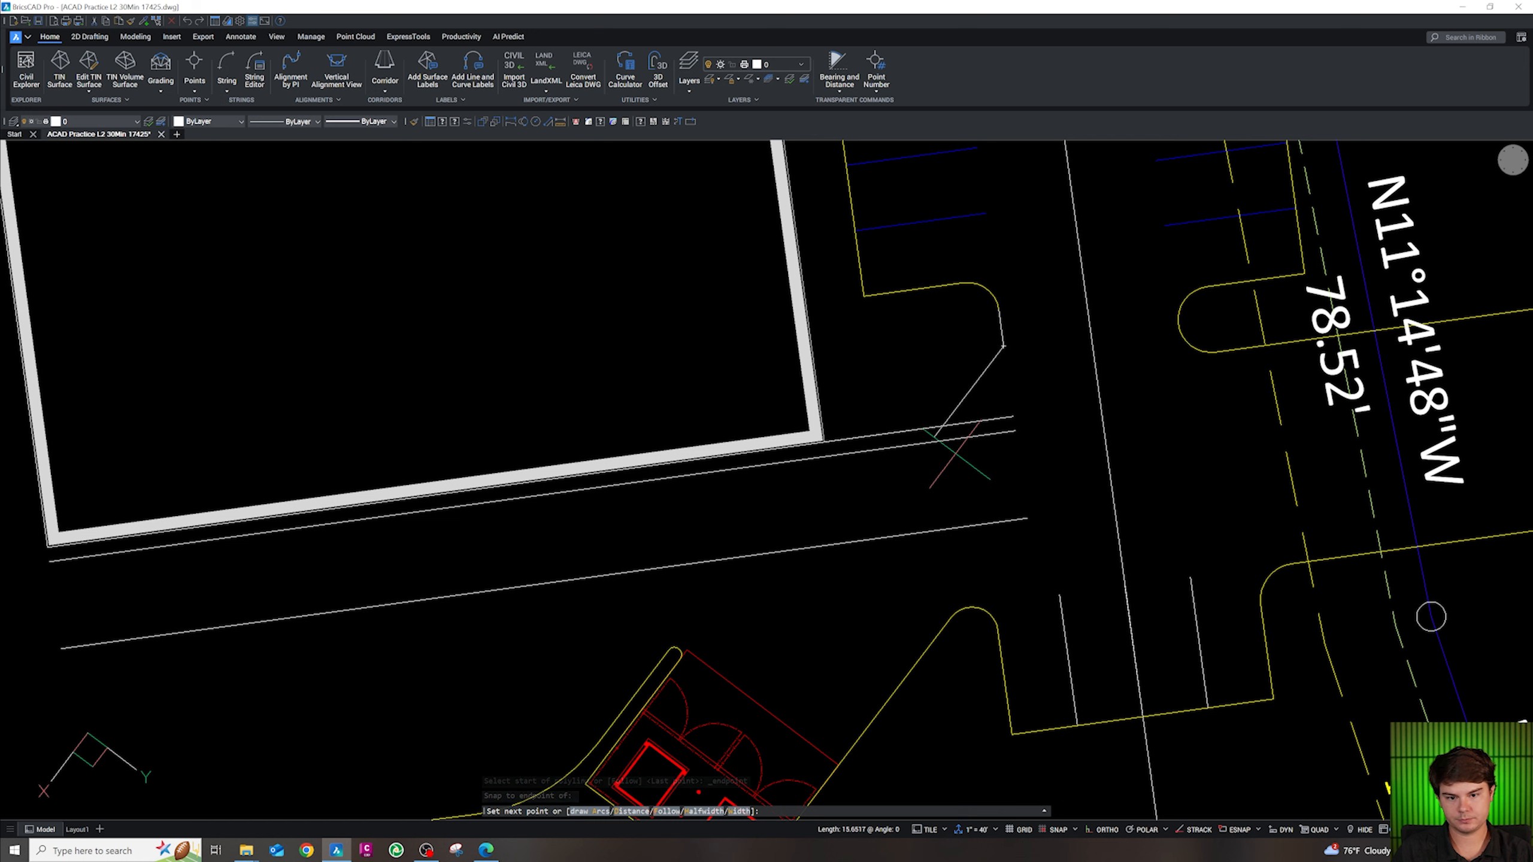
{"action": "left_click", "coordinate": [941, 446]}
{"action": "key", "text": "Escape"}
{"action": "key", "text": "Escape"}
Trim the new segment's overhang past the upper line
{"action": "type", "text": "tr"}
{"action": "key", "text": "Return"}
{"action": "left_click", "coordinate": [937, 436]}
{"action": "key", "text": "Escape"}
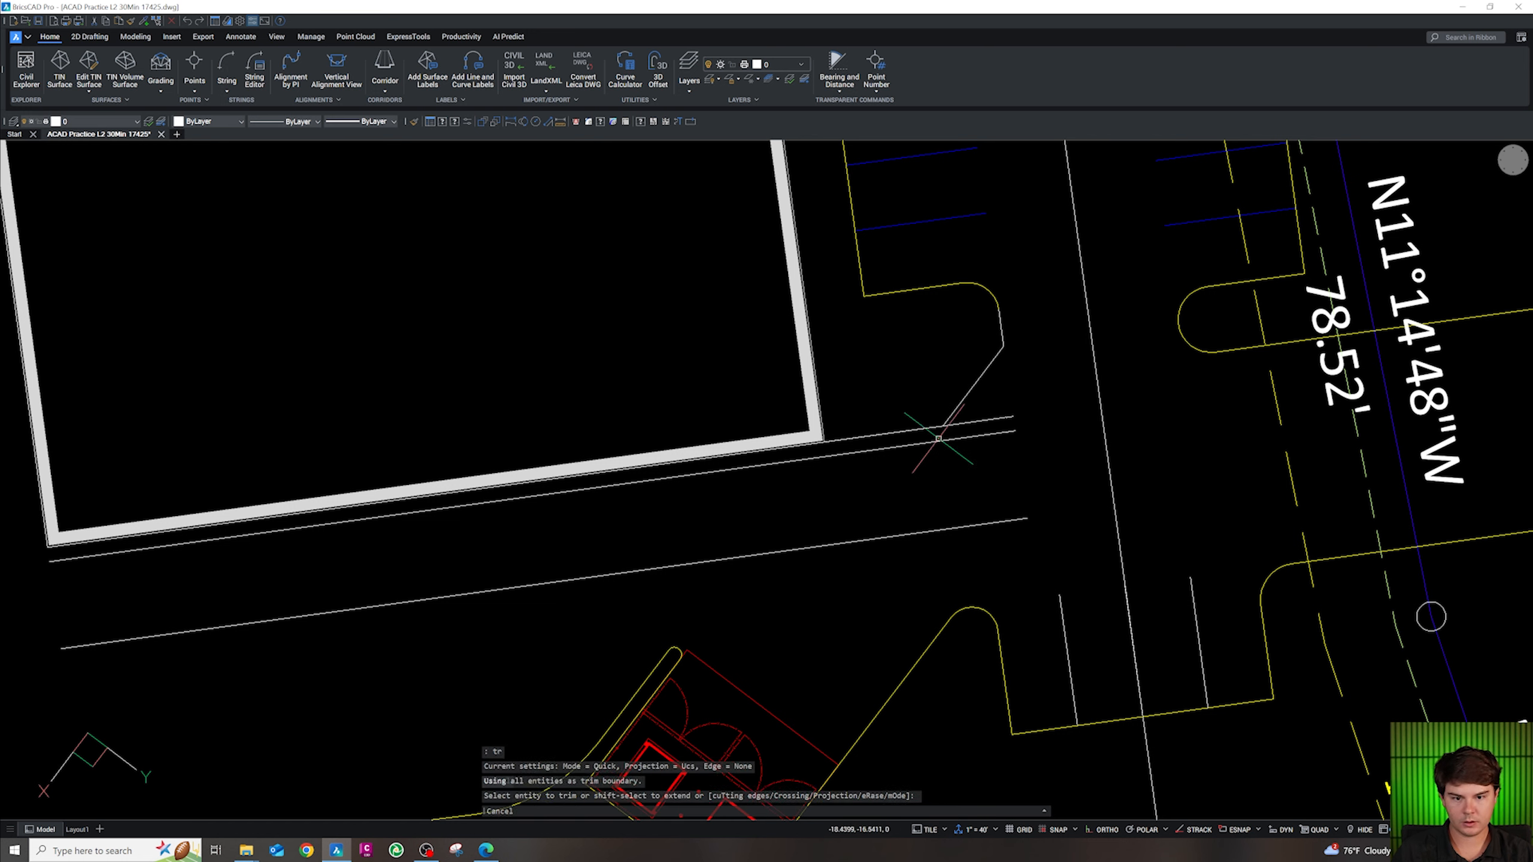
{"action": "key", "text": "Escape"}
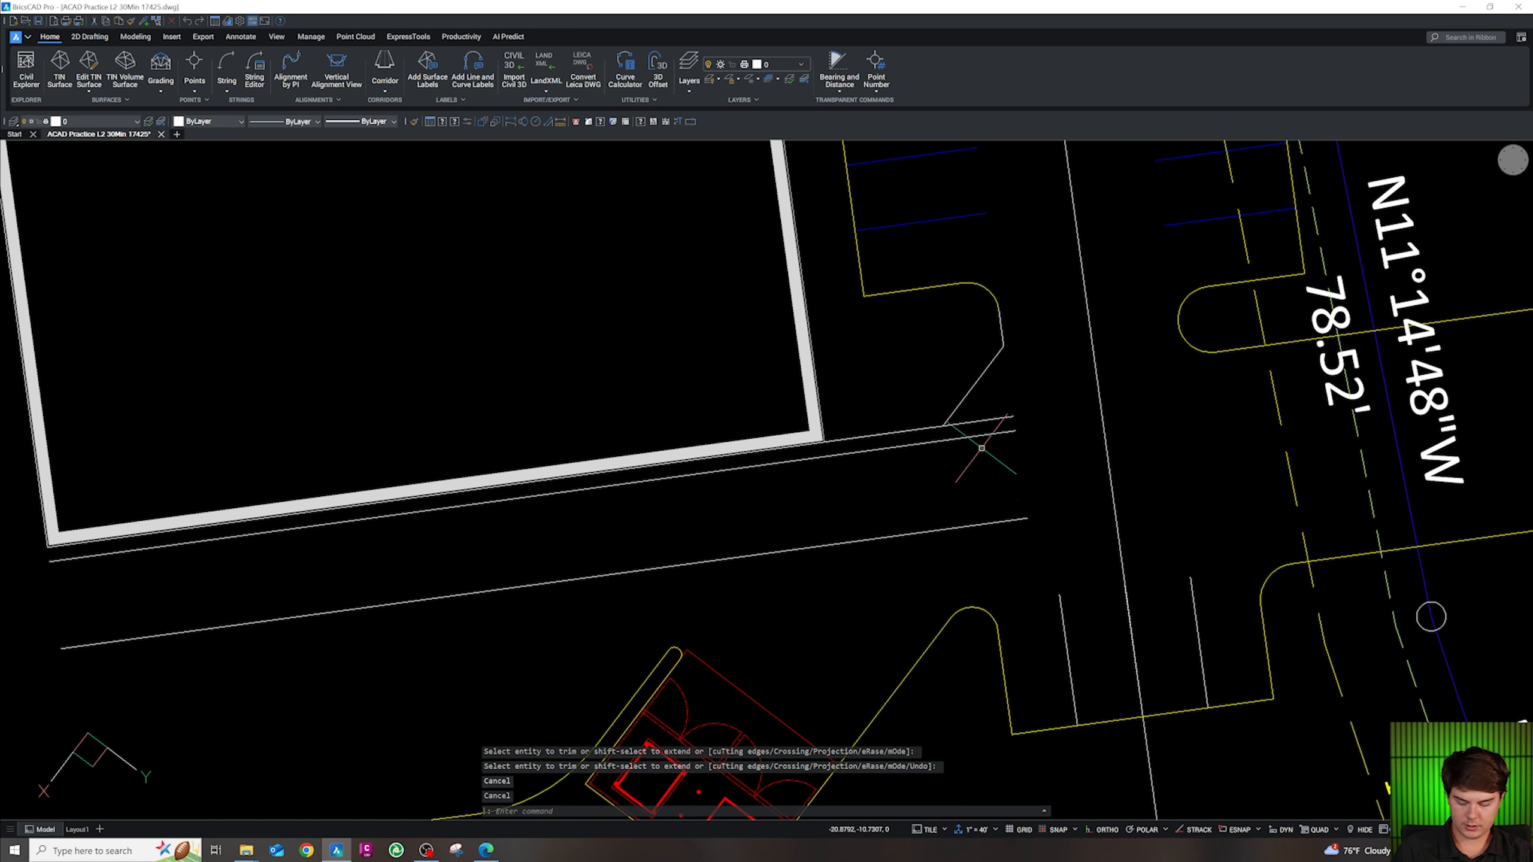
Fillet the new curb segment into the curb polyline with radius 10
{"action": "type", "text": "f"}
{"action": "key", "text": "Return"}
{"action": "type", "text": "r"}
{"action": "key", "text": "Return"}
{"action": "type", "text": "10"}
{"action": "key", "text": "Return"}
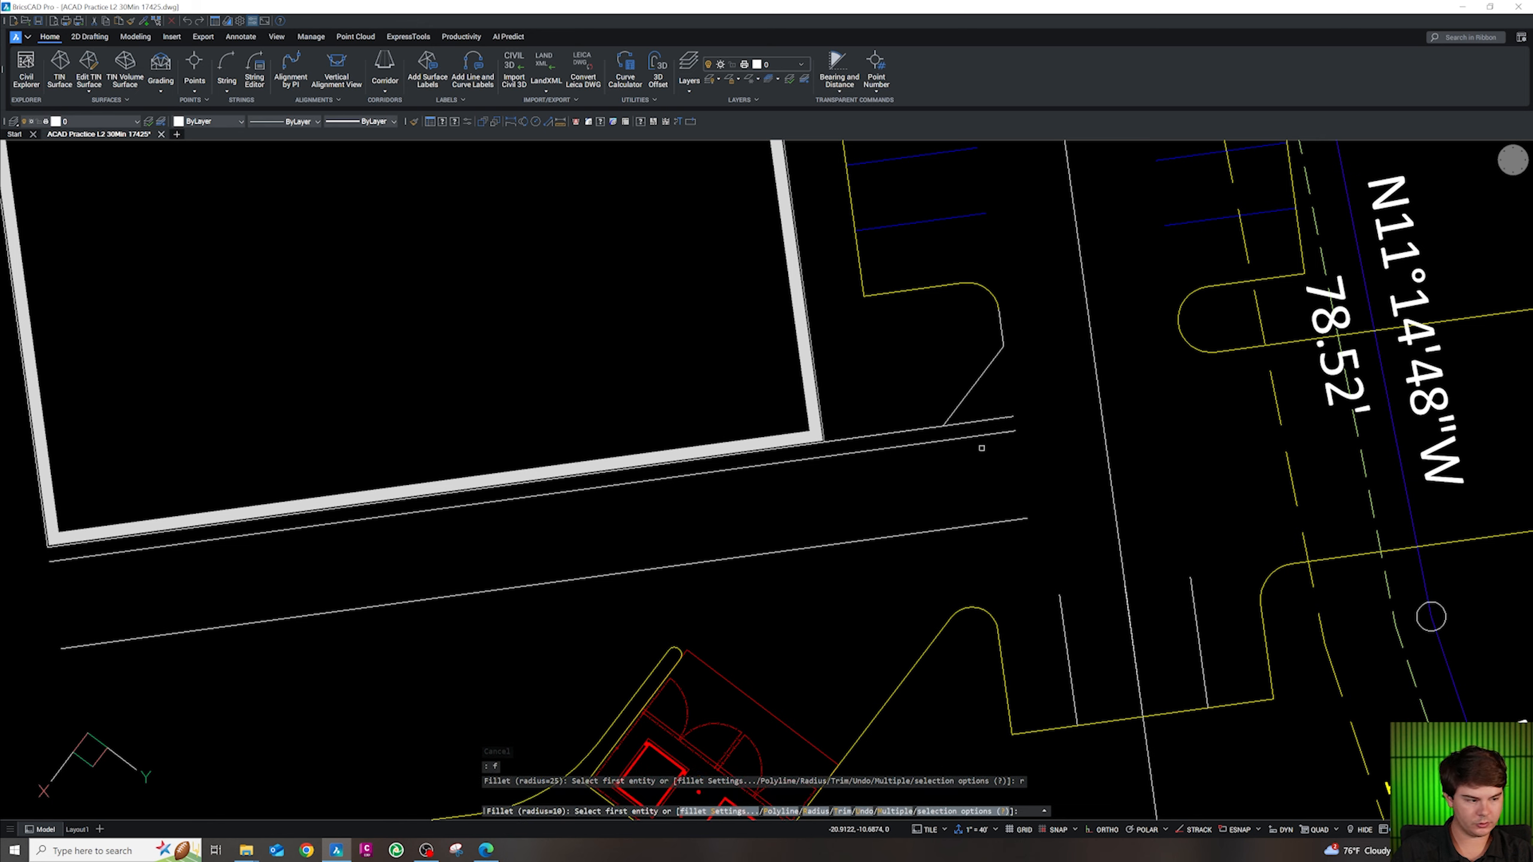
{"action": "left_click", "coordinate": [950, 418]}
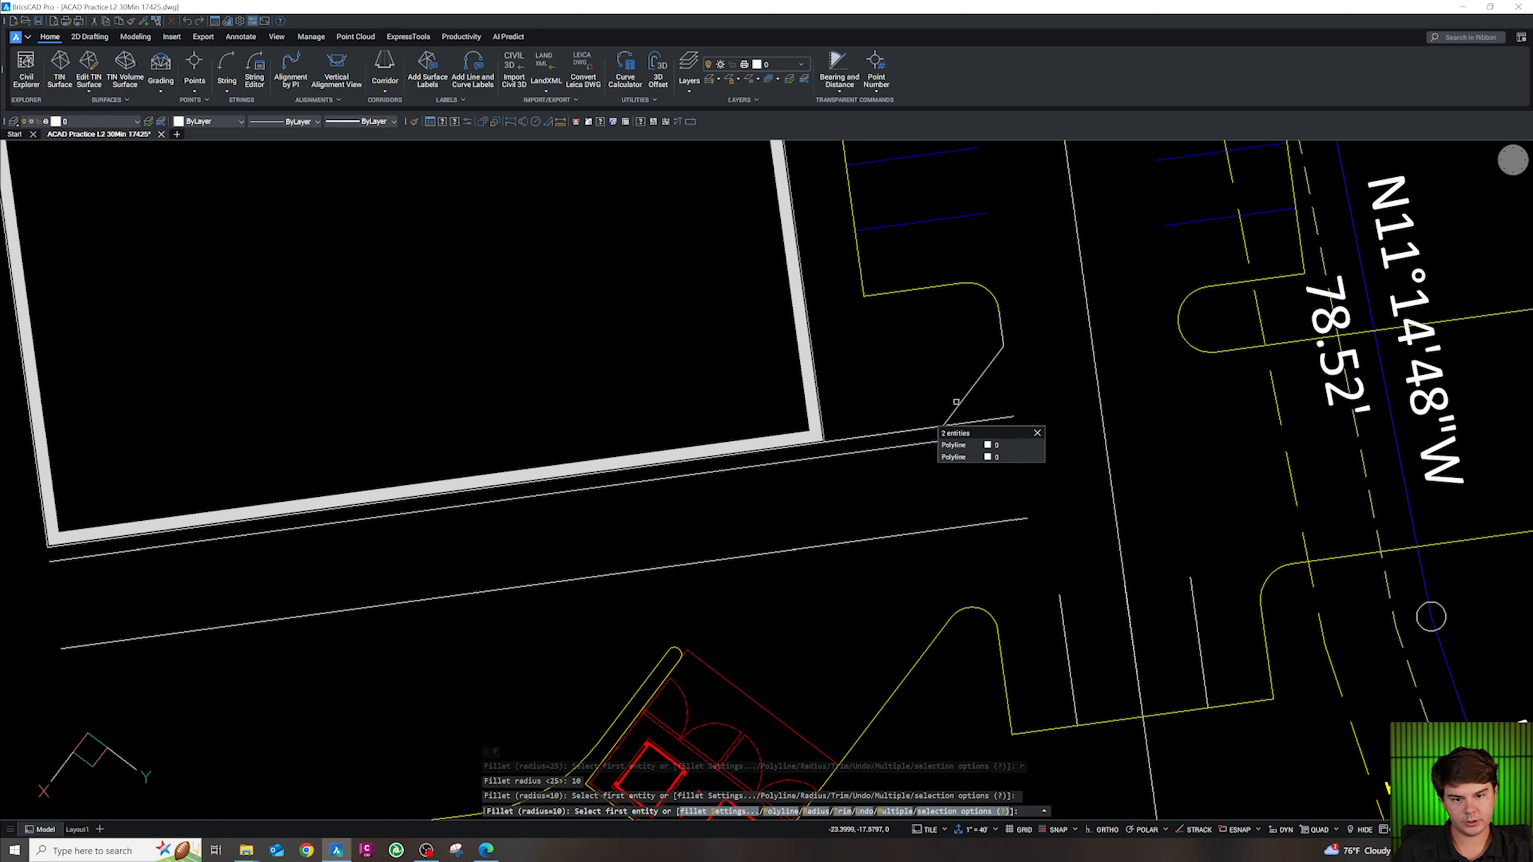
{"action": "scroll", "coordinate": [988, 449], "scroll_direction": "down", "scroll_amount": 3}
{"action": "scroll", "coordinate": [999, 411], "scroll_direction": "up", "scroll_amount": 3}
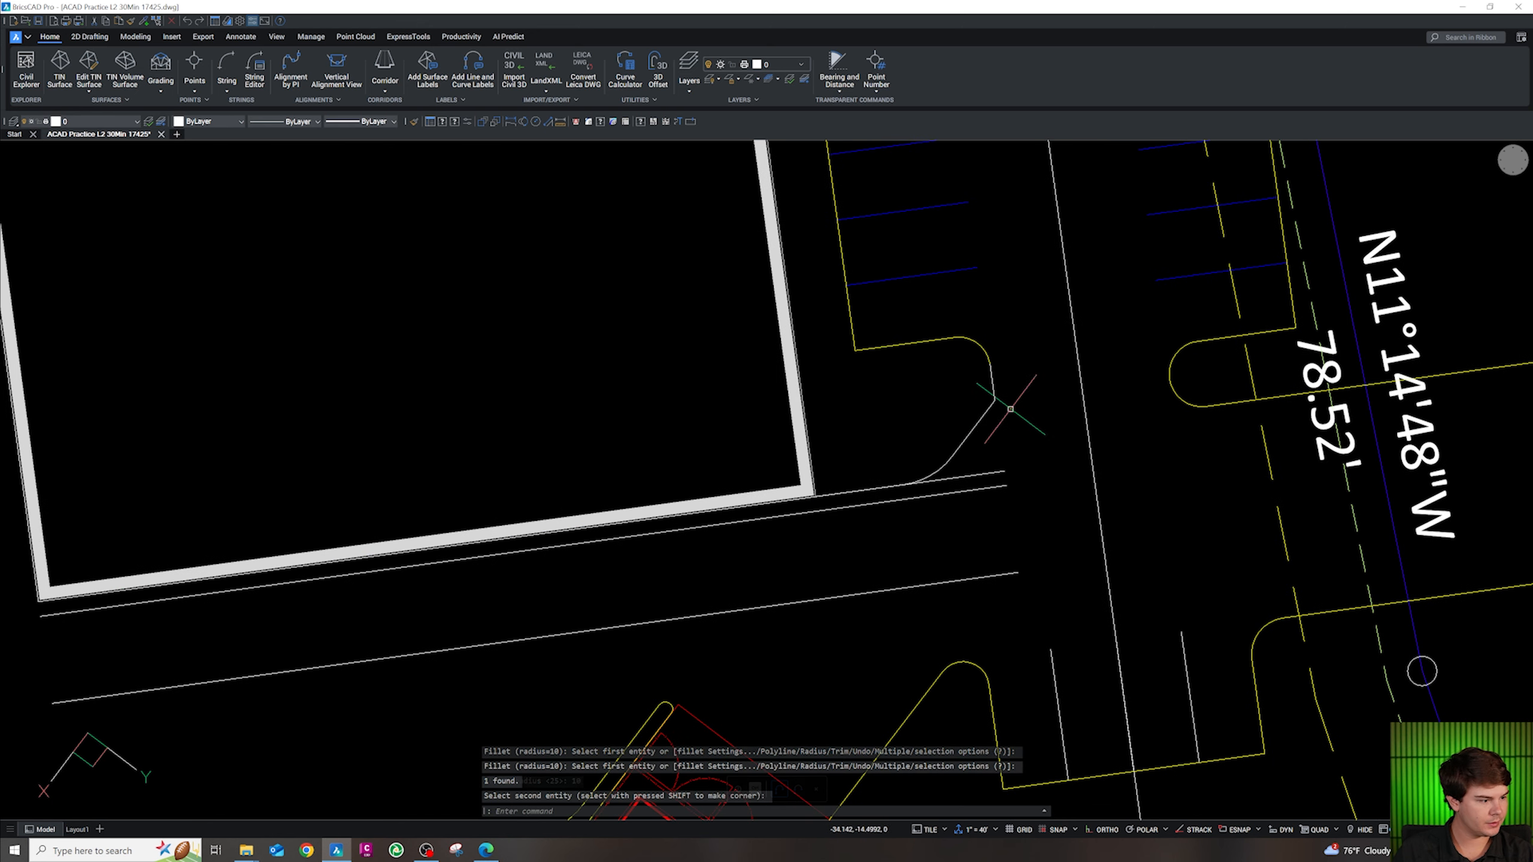
{"action": "key", "text": "space"}
{"action": "left_click", "coordinate": [981, 420]}
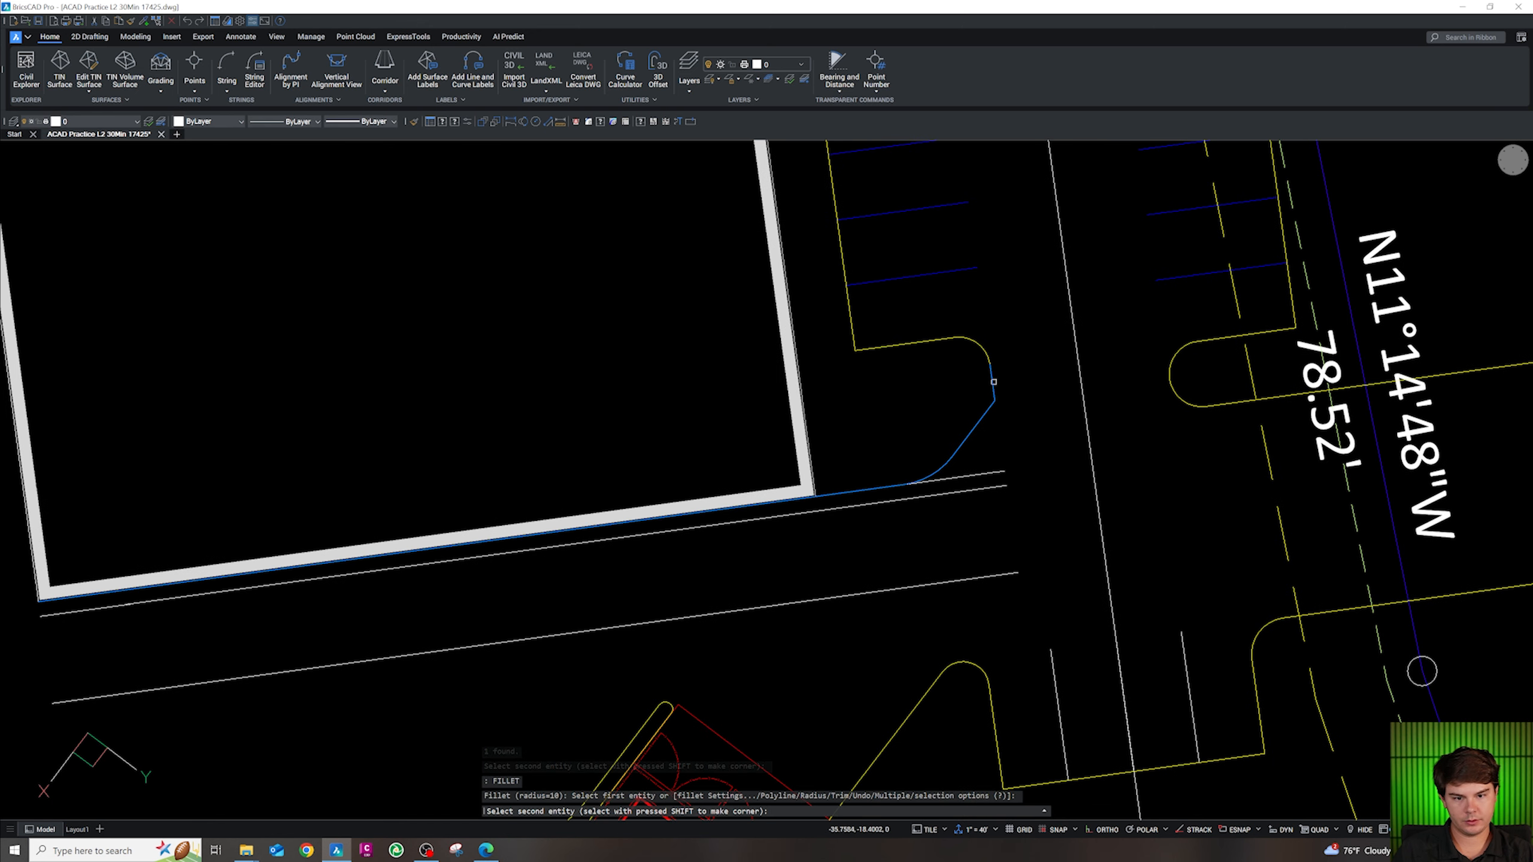
{"action": "key", "text": "Escape"}
{"action": "scroll", "coordinate": [993, 381], "scroll_direction": "down", "scroll_amount": 5}
{"action": "key", "text": "Escape"}
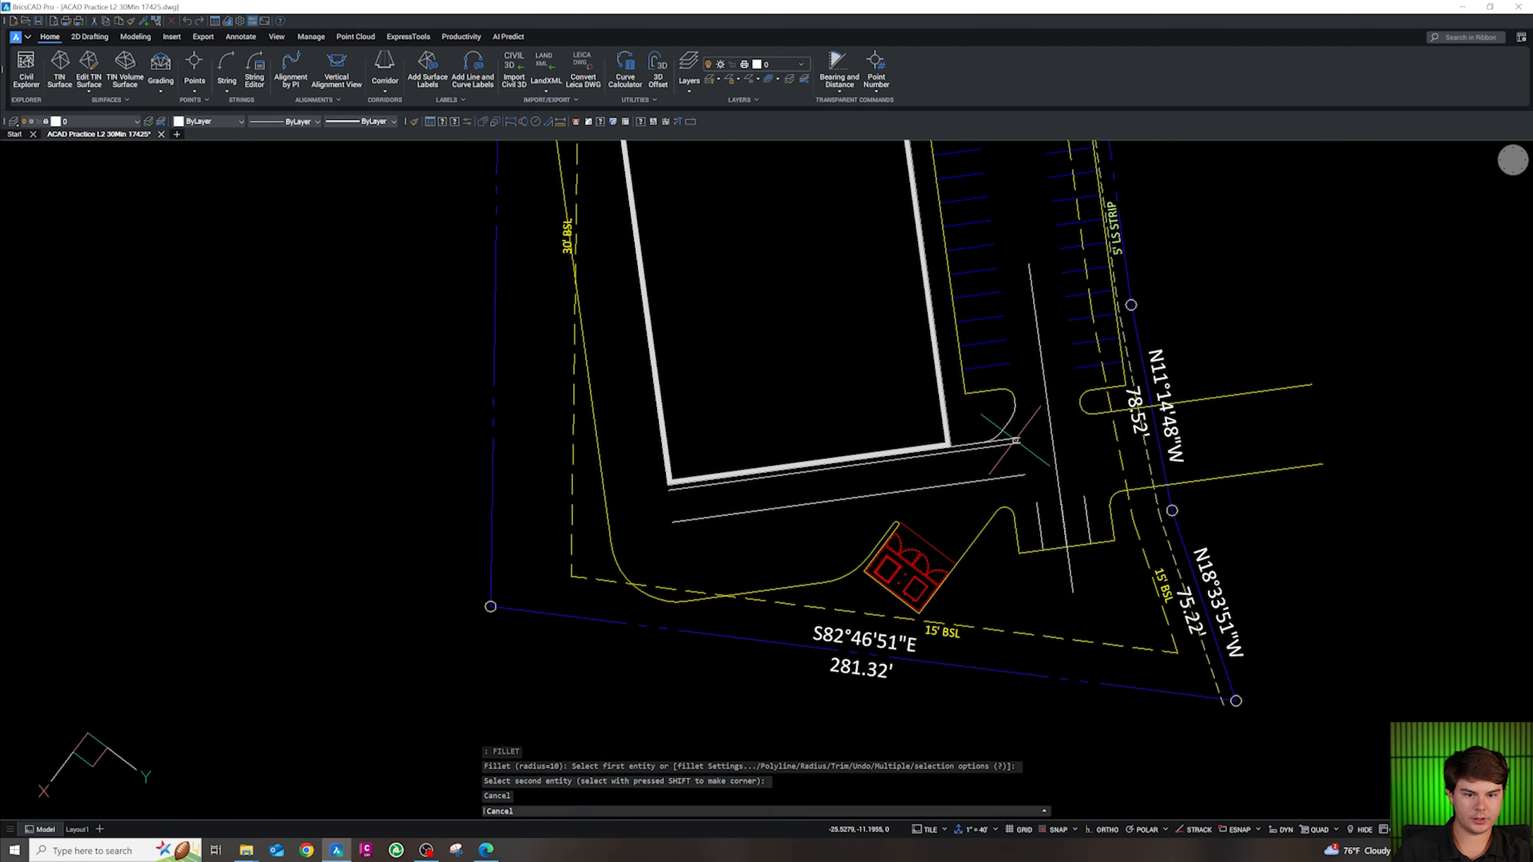
{"action": "scroll", "coordinate": [1015, 440], "scroll_direction": "up", "scroll_amount": 3}
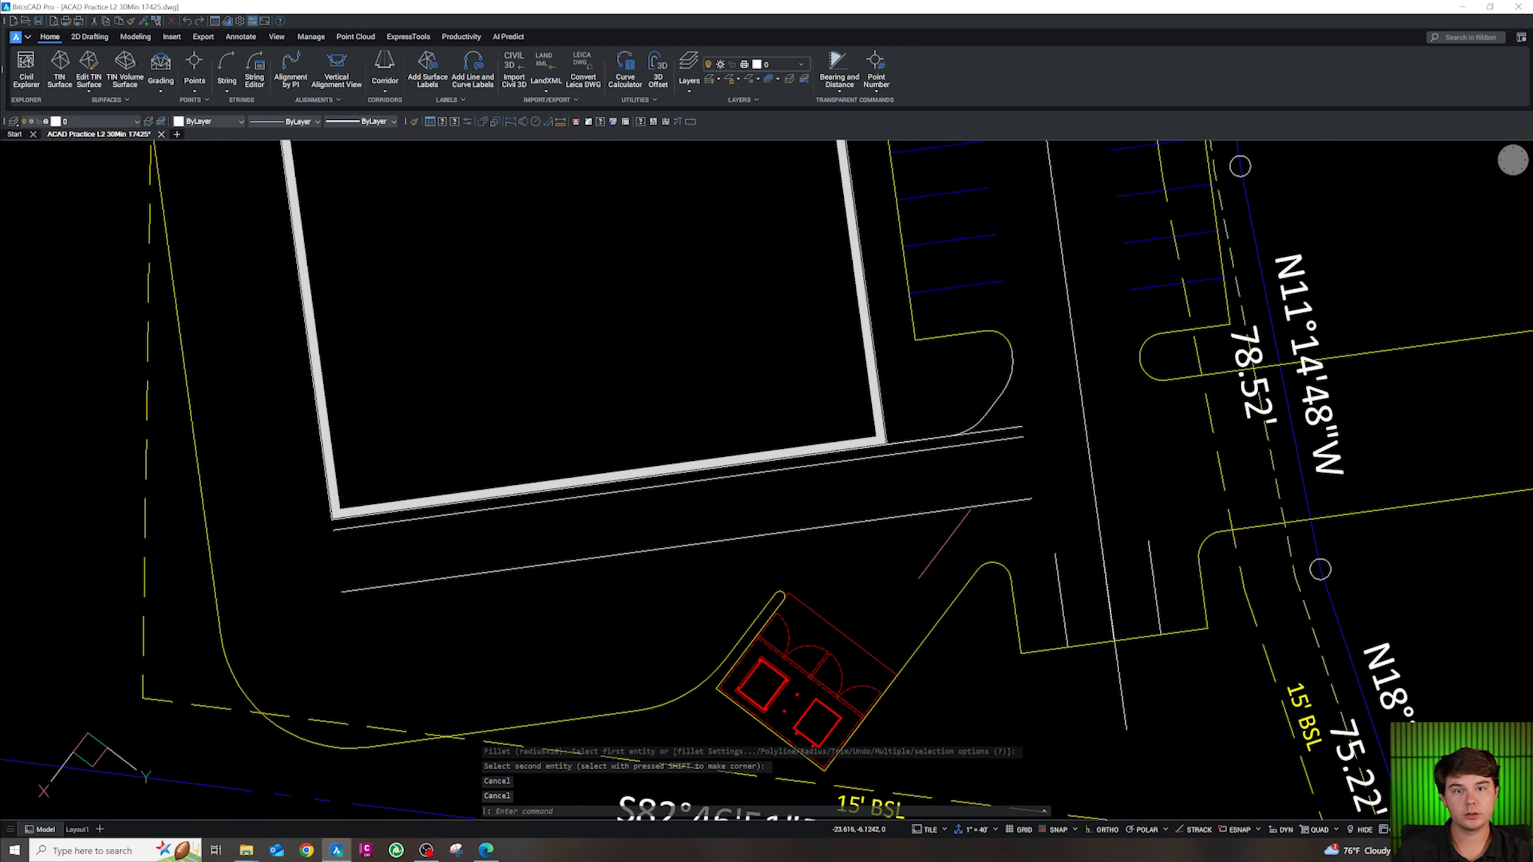
Erase the three stray curb lines near the building's southeast corner
{"action": "left_click", "coordinate": [1044, 522]}
{"action": "left_click", "coordinate": [1017, 403]}
{"action": "key", "text": "Delete"}
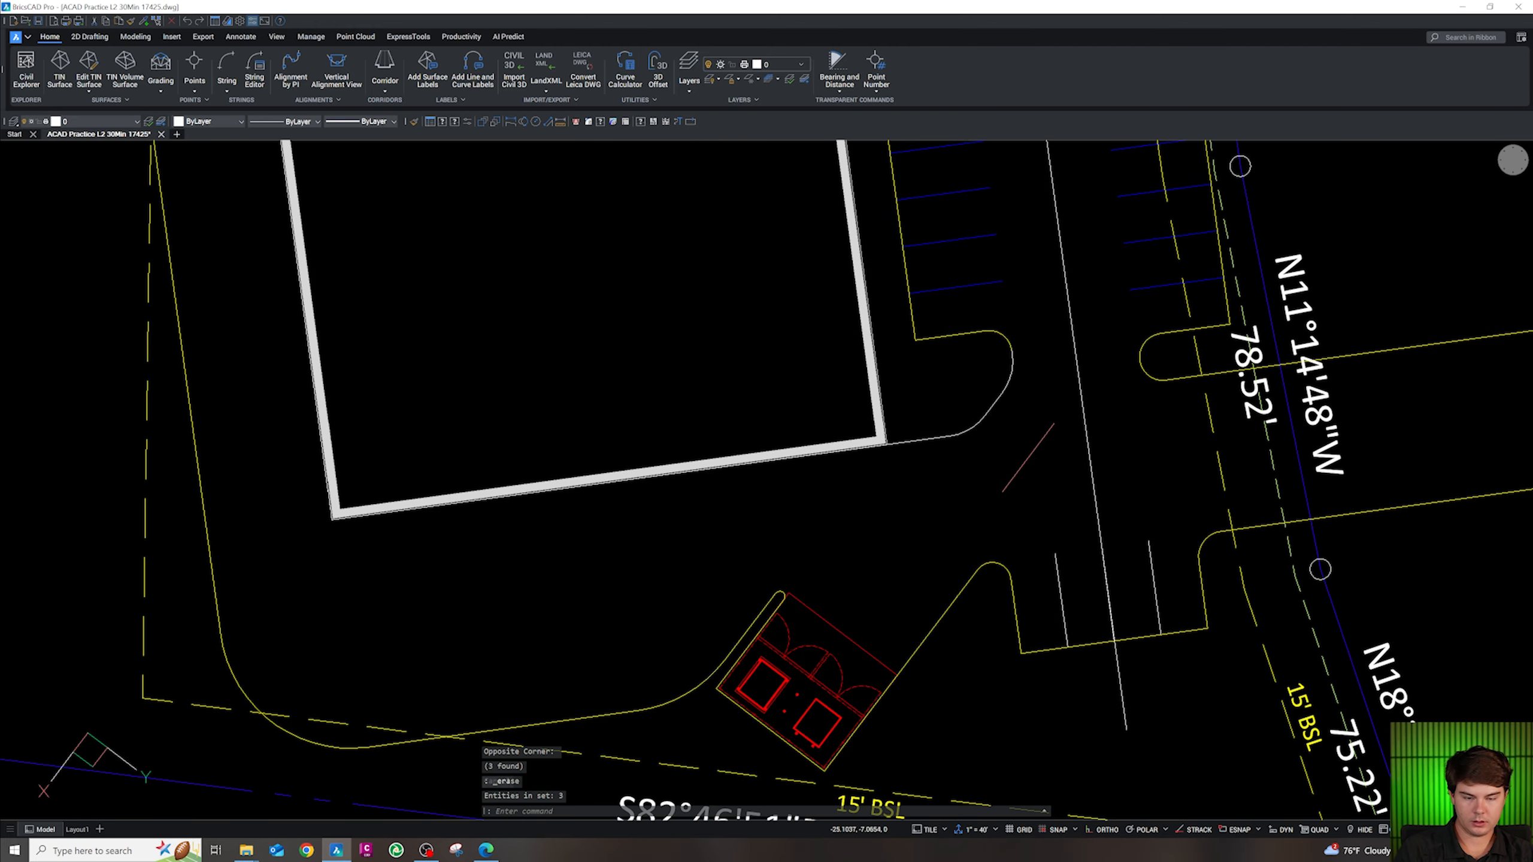
Join the two rounded curb pieces into one polyline with J
{"action": "left_click", "coordinate": [1028, 461]}
{"action": "left_click", "coordinate": [932, 335]}
{"action": "type", "text": "j"}
{"action": "key", "text": "Return"}
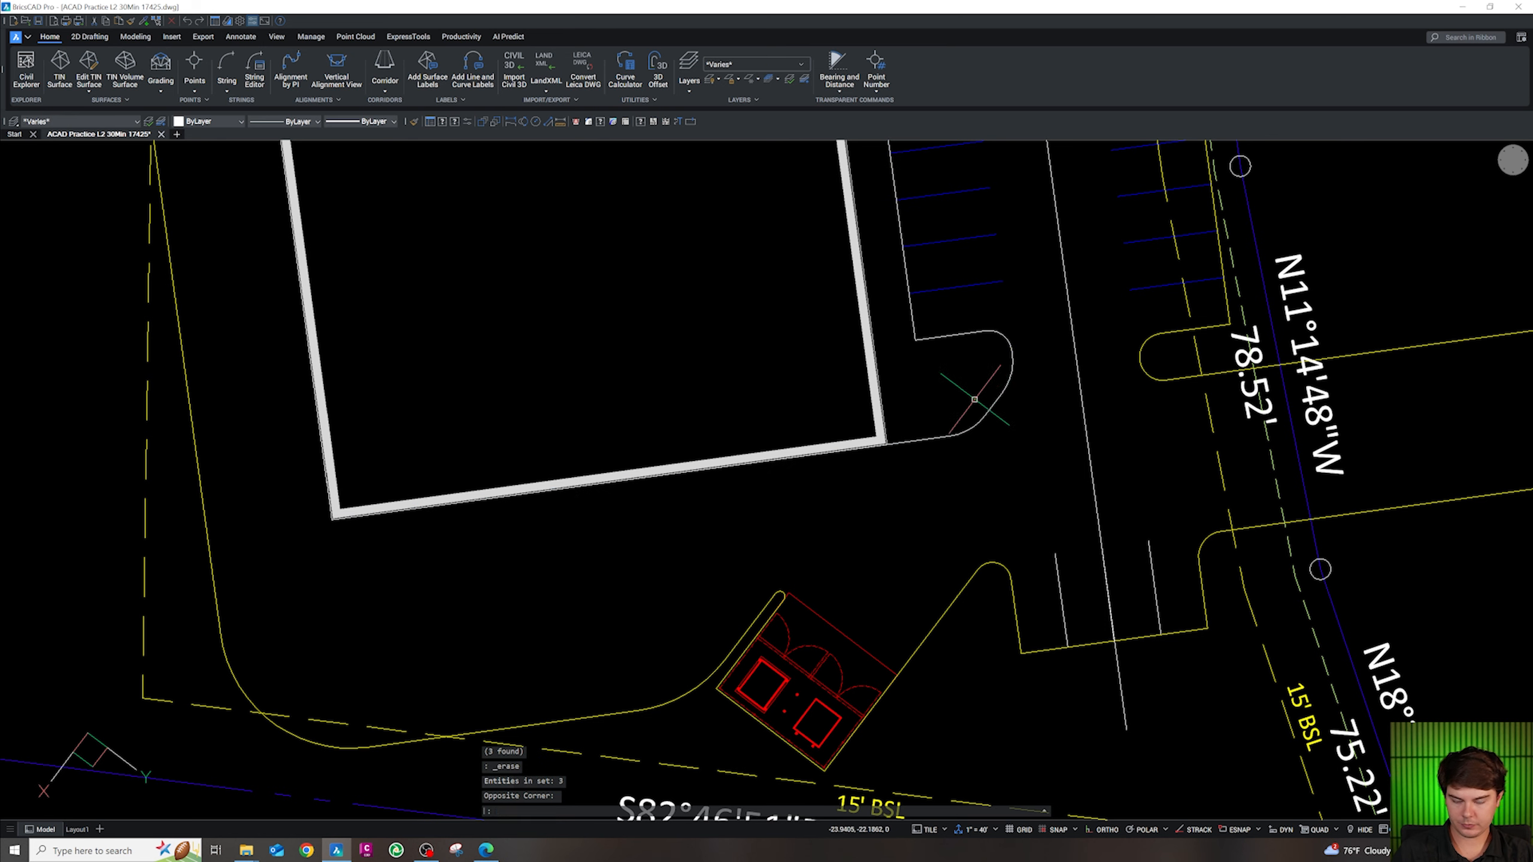
Match the joined white curb's properties to a yellow curb using cg
{"action": "scroll", "coordinate": [991, 402], "scroll_direction": "down", "scroll_amount": 3}
{"action": "key", "text": "Escape"}
{"action": "left_click", "coordinate": [1012, 418]}
{"action": "left_click", "coordinate": [989, 397]}
{"action": "type", "text": "cg"}
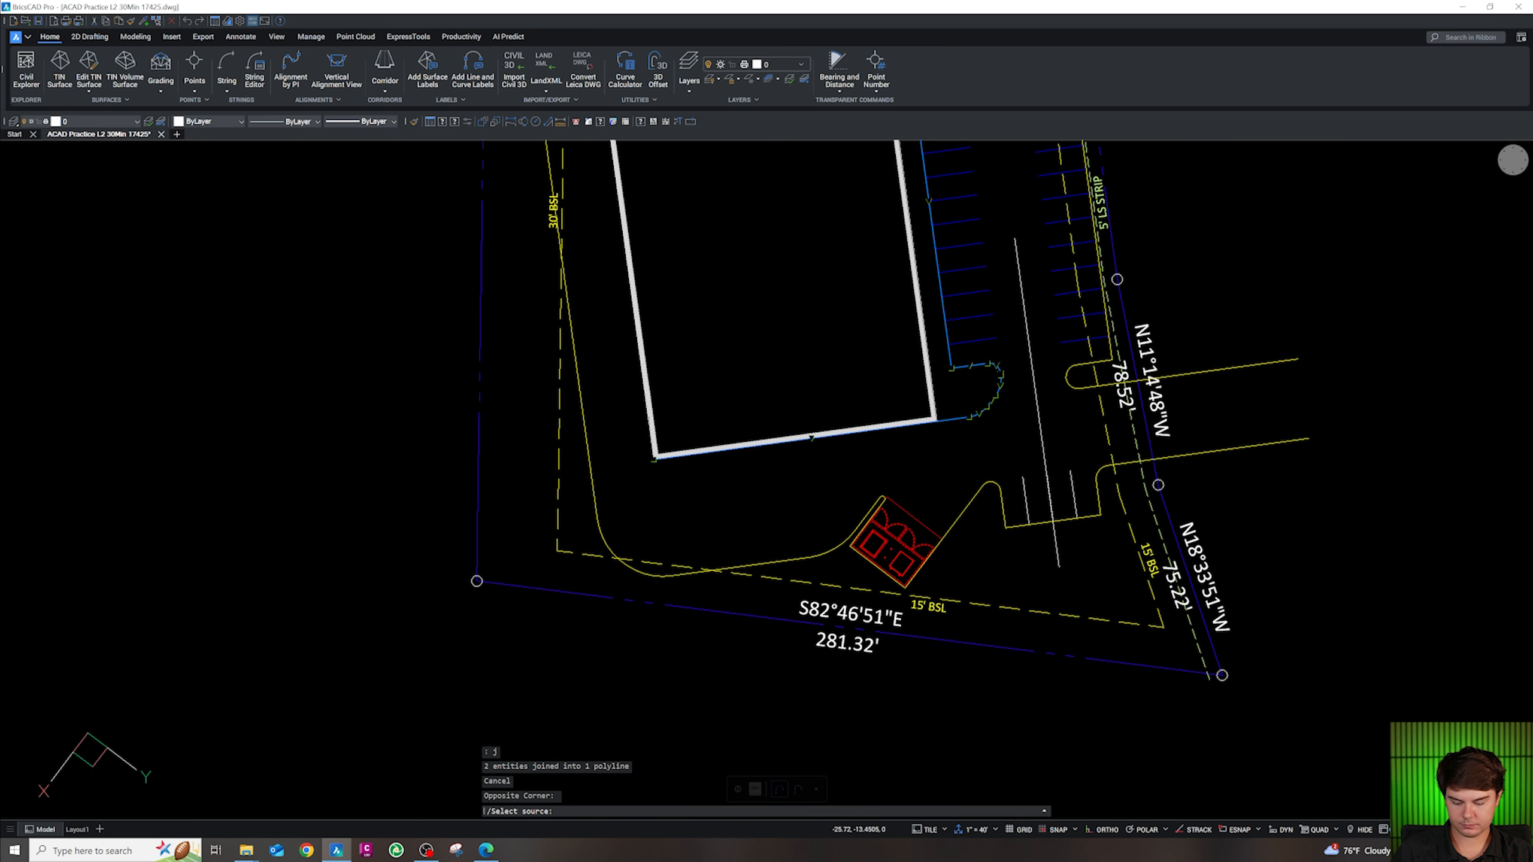
{"action": "key", "text": "Return"}
{"action": "left_click", "coordinate": [1089, 390]}
{"action": "key", "text": "Escape"}
{"action": "scroll", "coordinate": [966, 402], "scroll_direction": "down", "scroll_amount": 4}
{"action": "scroll", "coordinate": [944, 402], "scroll_direction": "up", "scroll_amount": 5}
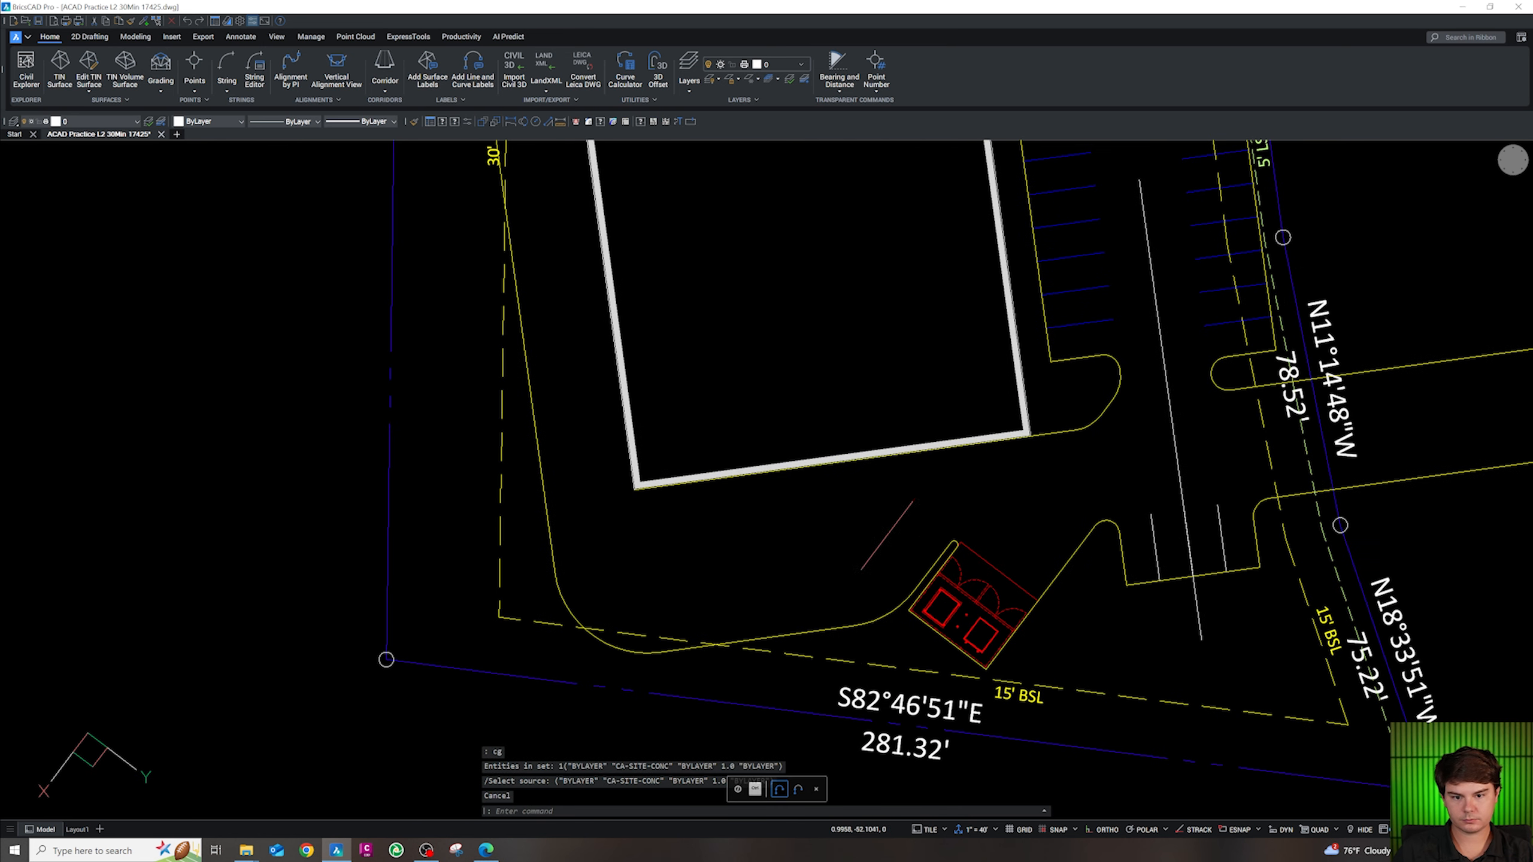
{"action": "scroll", "coordinate": [905, 581], "scroll_direction": "down", "scroll_amount": 5}
{"action": "scroll", "coordinate": [832, 414], "scroll_direction": "up", "scroll_amount": 4}
{"action": "key", "text": "Escape"}
Align the UCS with the current view using uv
{"action": "type", "text": "uv"}
{"action": "key", "text": "Return"}
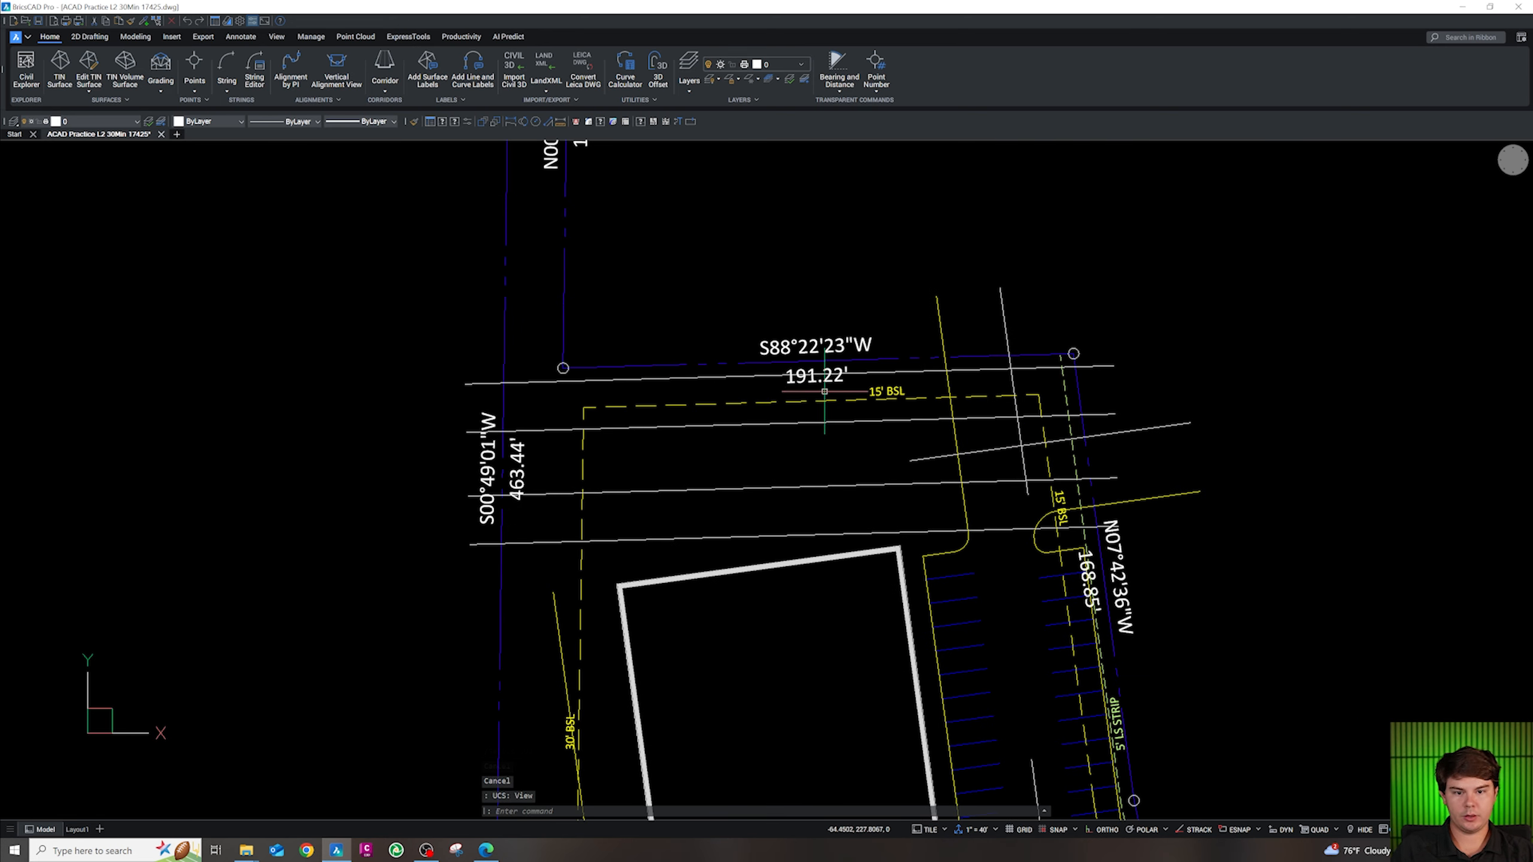
{"action": "key", "text": "Escape"}
{"action": "key", "text": "Escape"}
{"action": "key", "text": "Escape"}
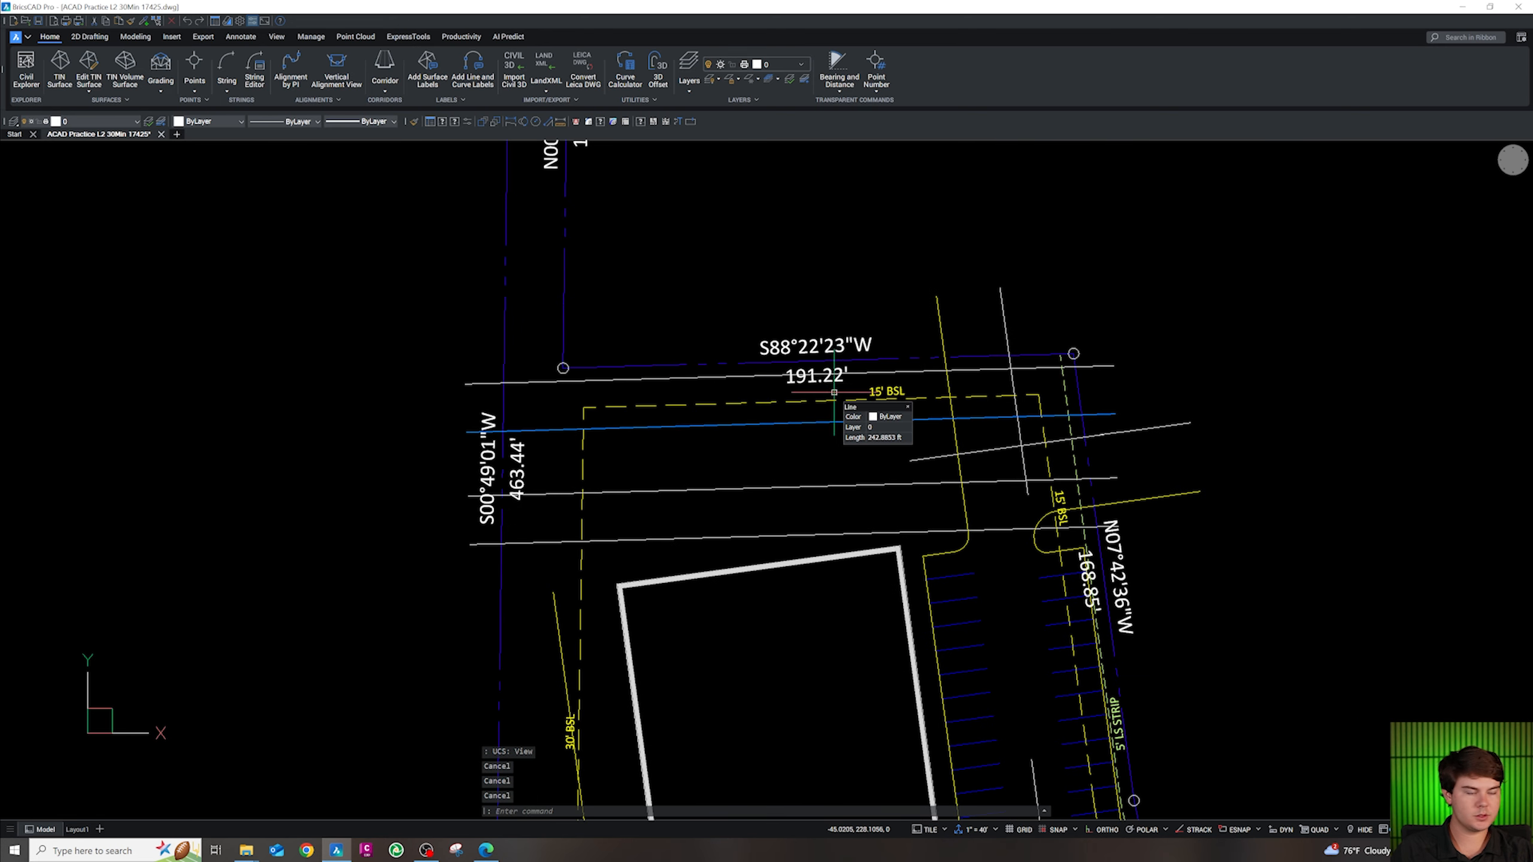
{"action": "mouse_move", "coordinate": [750, 537]}
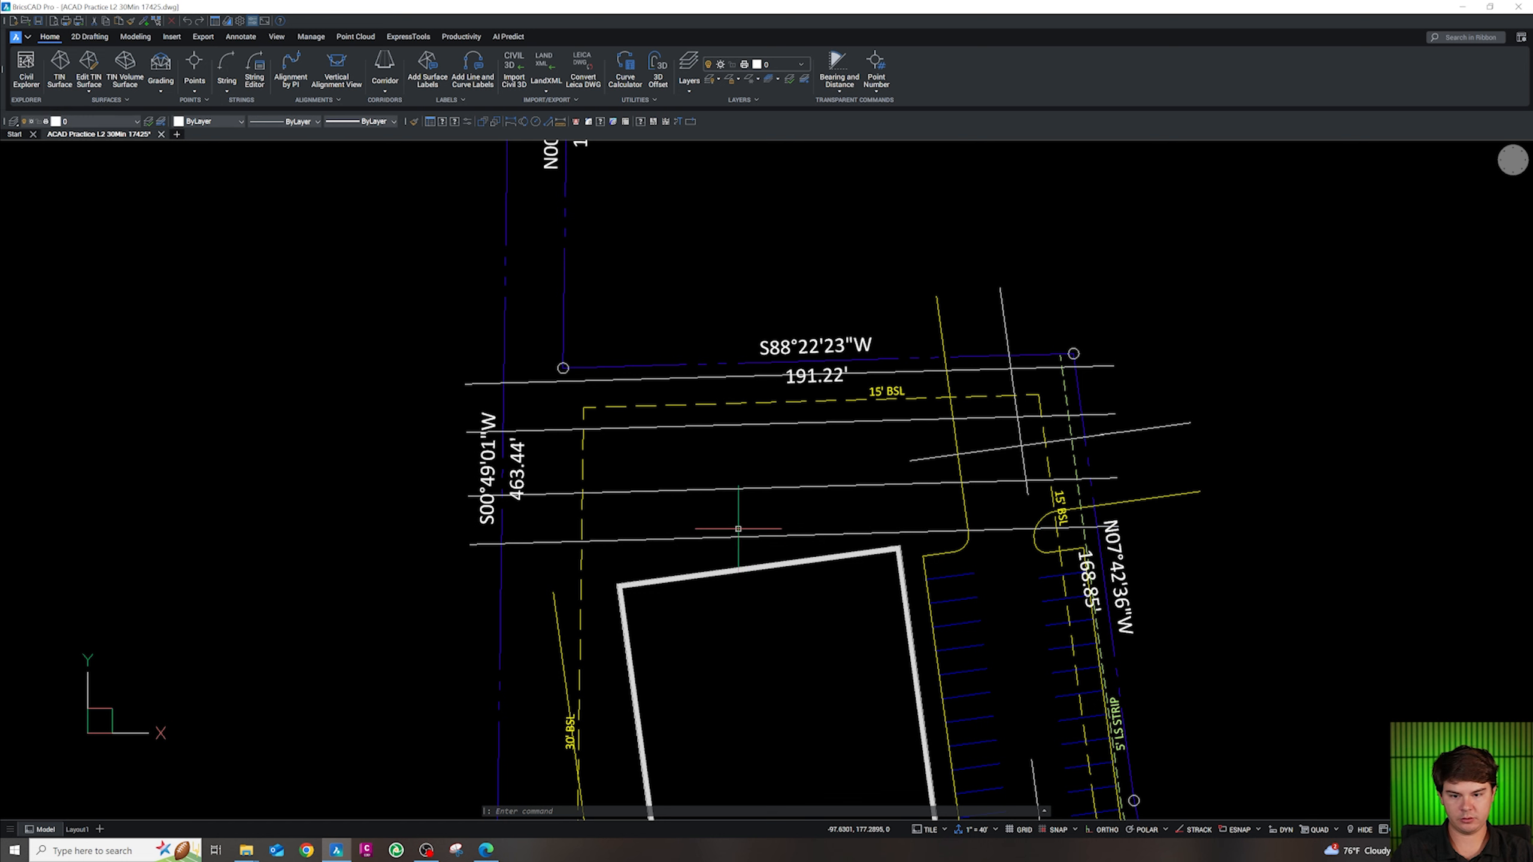
{"action": "key", "text": "Escape"}
{"action": "key", "text": "Escape"}
Draw a 72-unit horizontal polyline between the drive lines north of the building
{"action": "type", "text": "pl"}
{"action": "key", "text": "Return"}
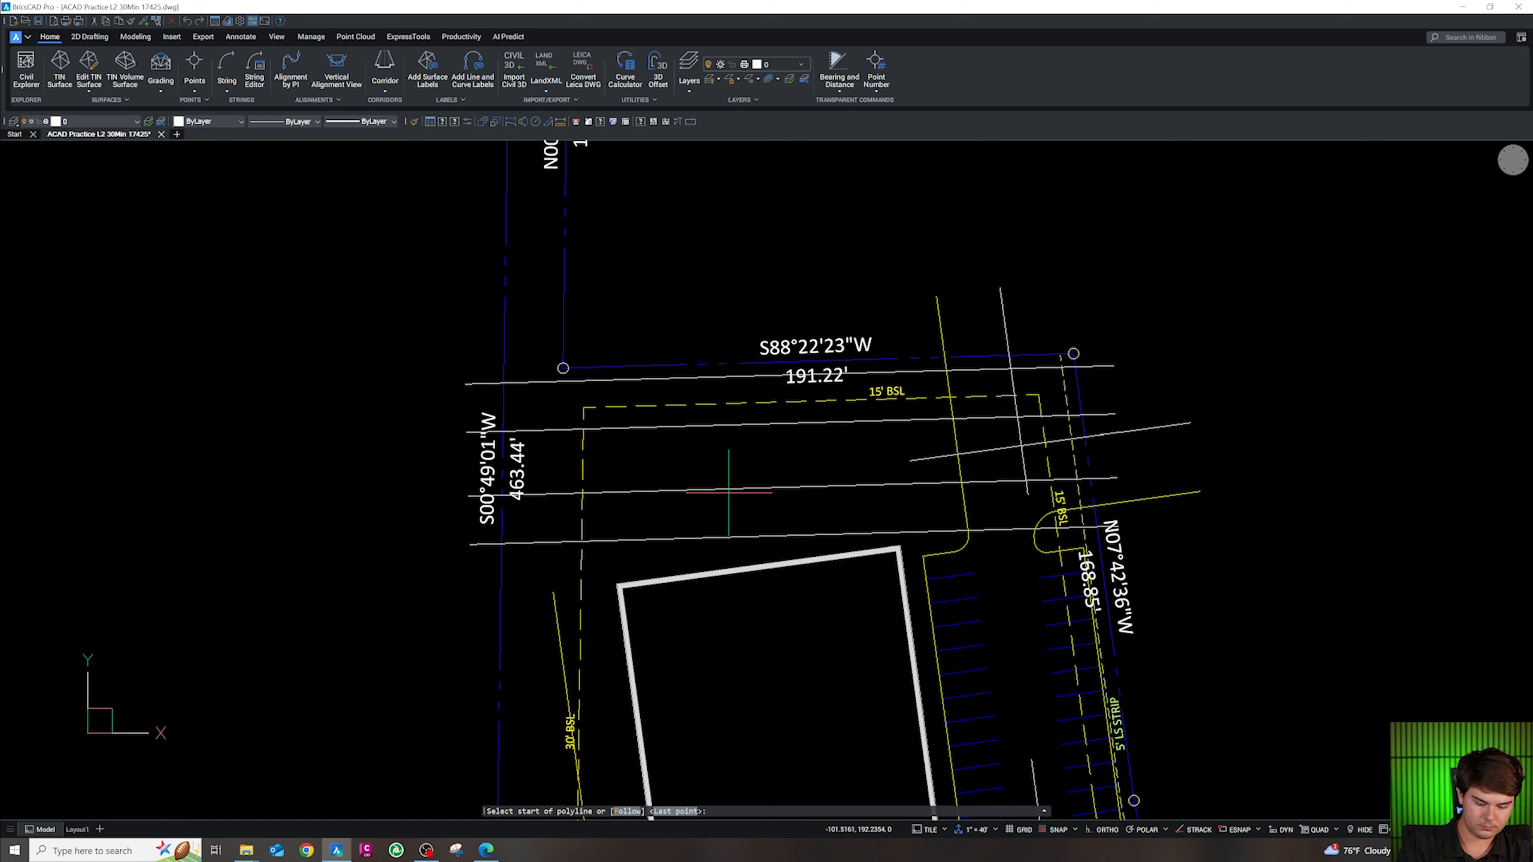
{"action": "left_click", "coordinate": [695, 507]}
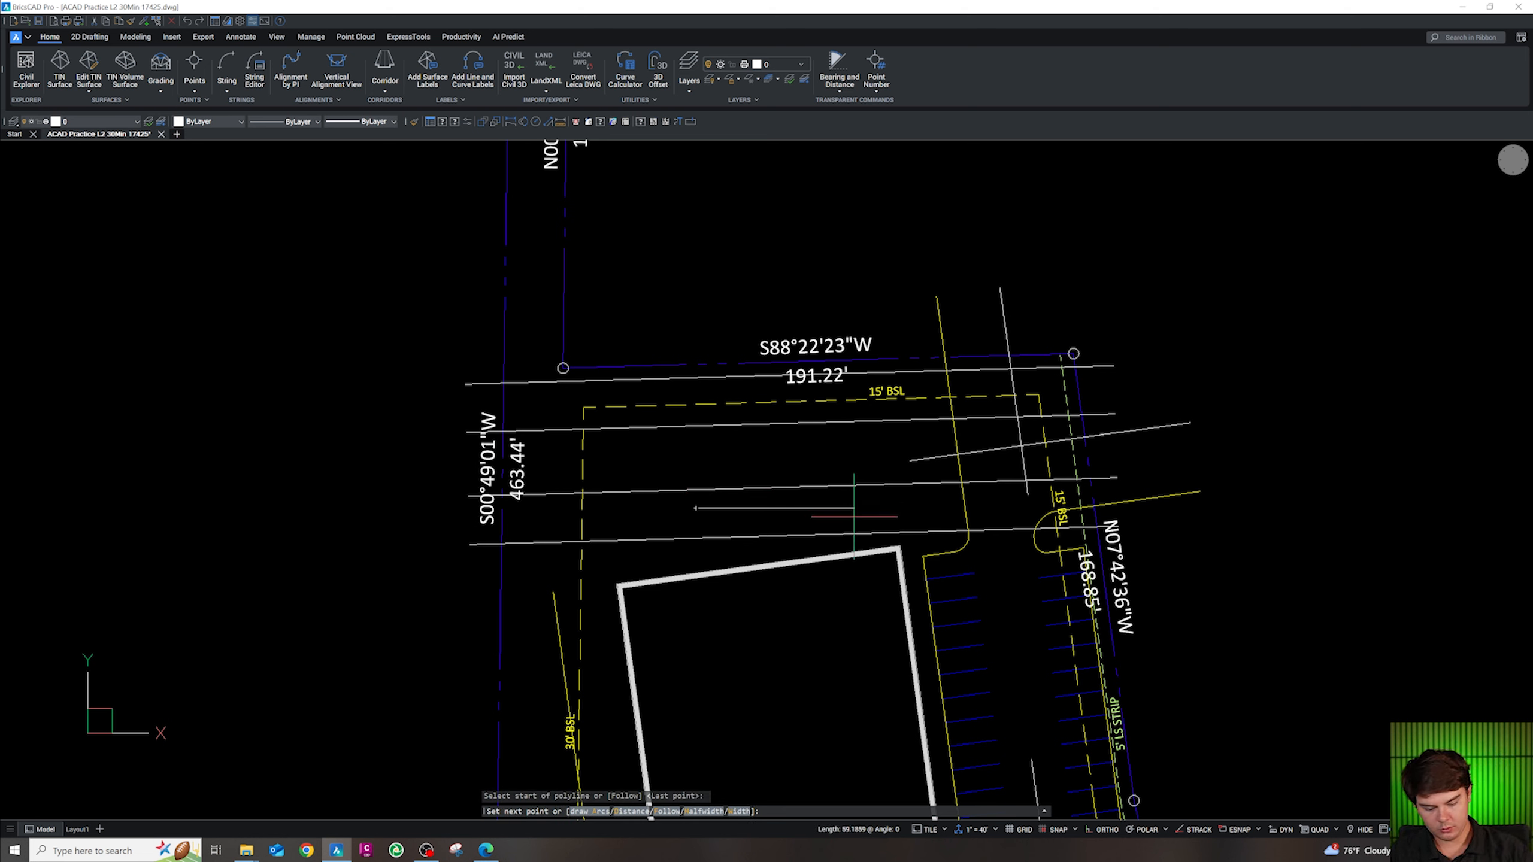
{"action": "key", "text": "Escape"}
{"action": "key", "text": "Escape"}
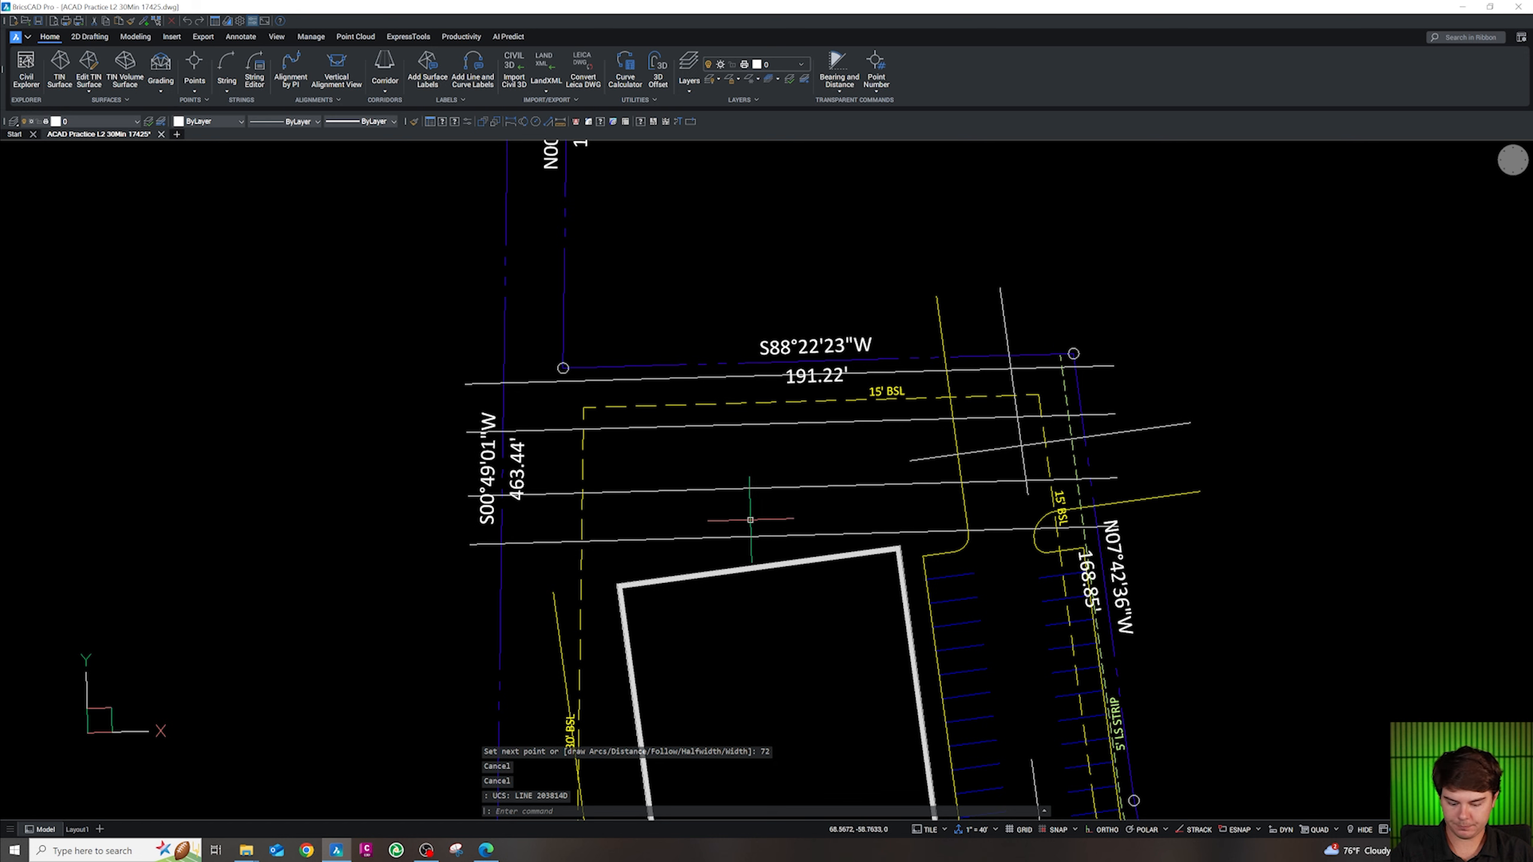
{"action": "type", "text": "pl"}
{"action": "key", "text": "Return"}
{"action": "left_click", "coordinate": [720, 507]}
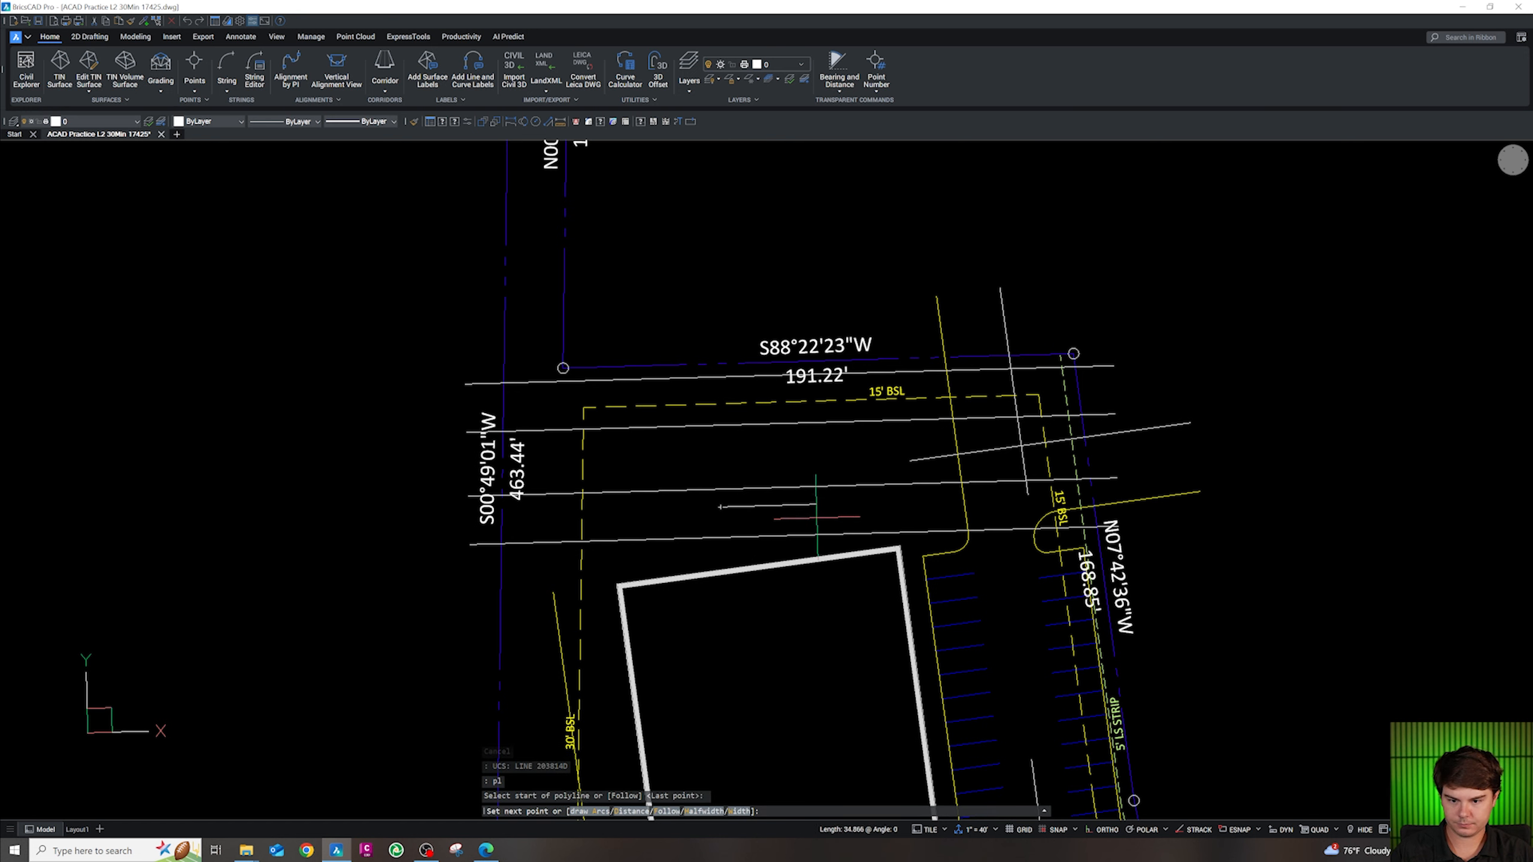
{"action": "key", "text": "Return"}
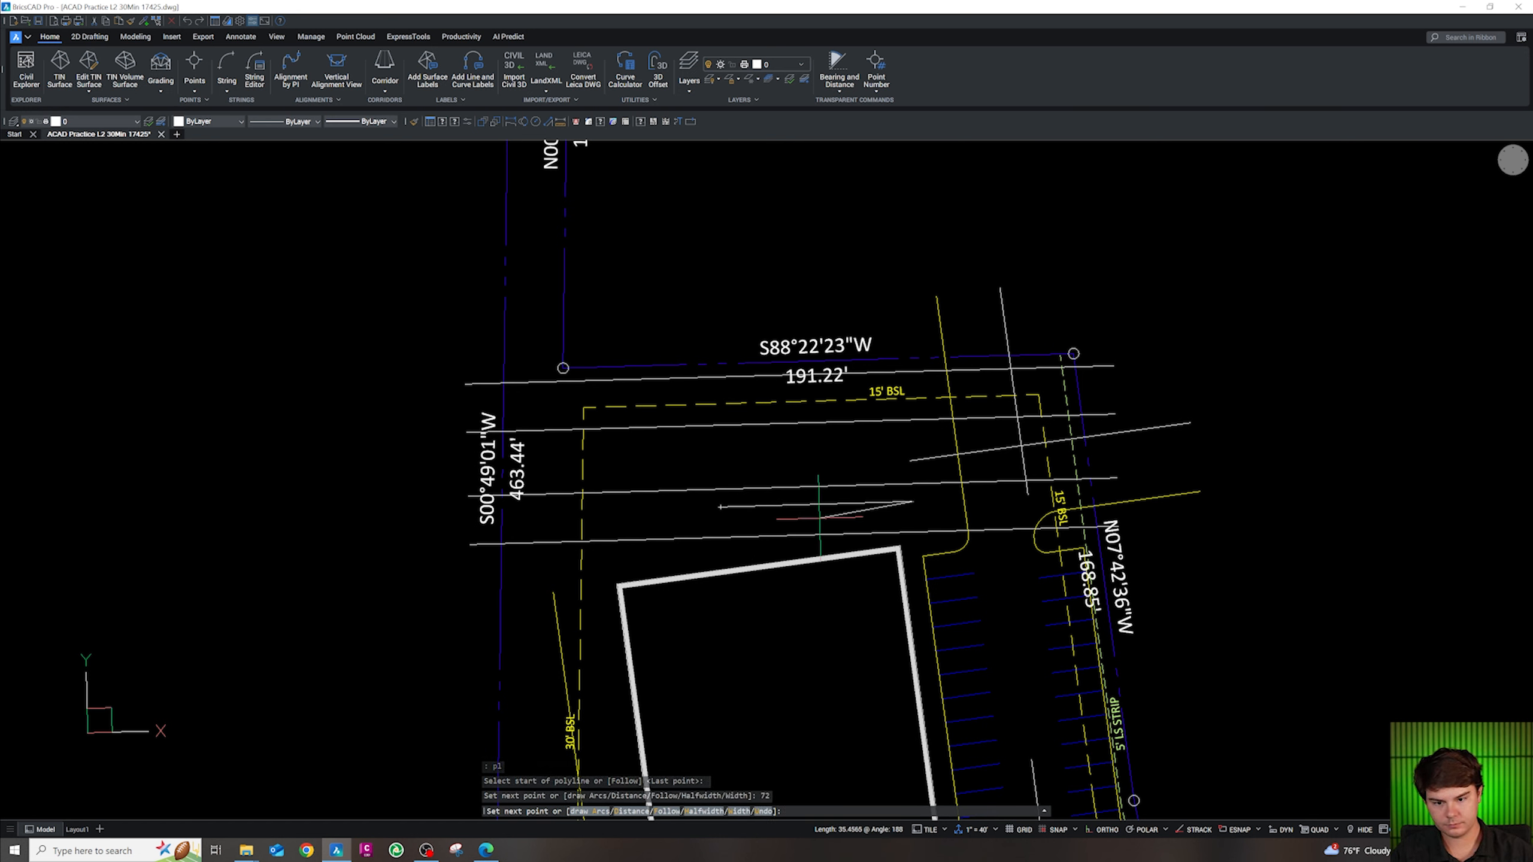
{"action": "key", "text": "Escape"}
{"action": "key", "text": "Escape"}
{"action": "key", "text": "Escape"}
{"action": "key", "text": "Escape"}
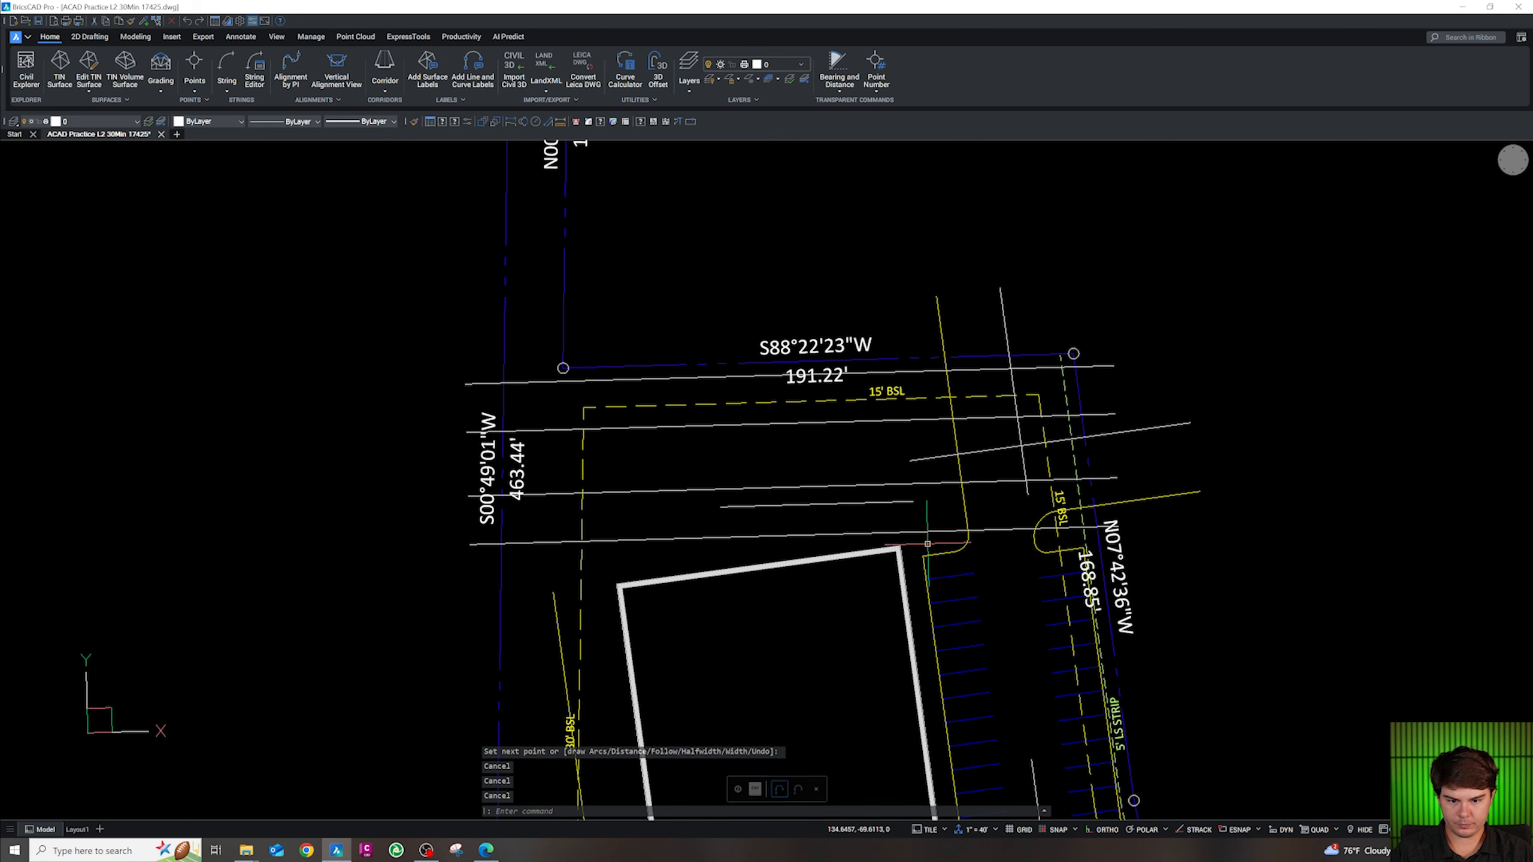
Start another polyline snapped to the endpoint at the building's northwest corner
{"action": "scroll", "coordinate": [839, 542], "scroll_direction": "up", "scroll_amount": 3}
{"action": "type", "text": "pl"}
{"action": "key", "text": "Return"}
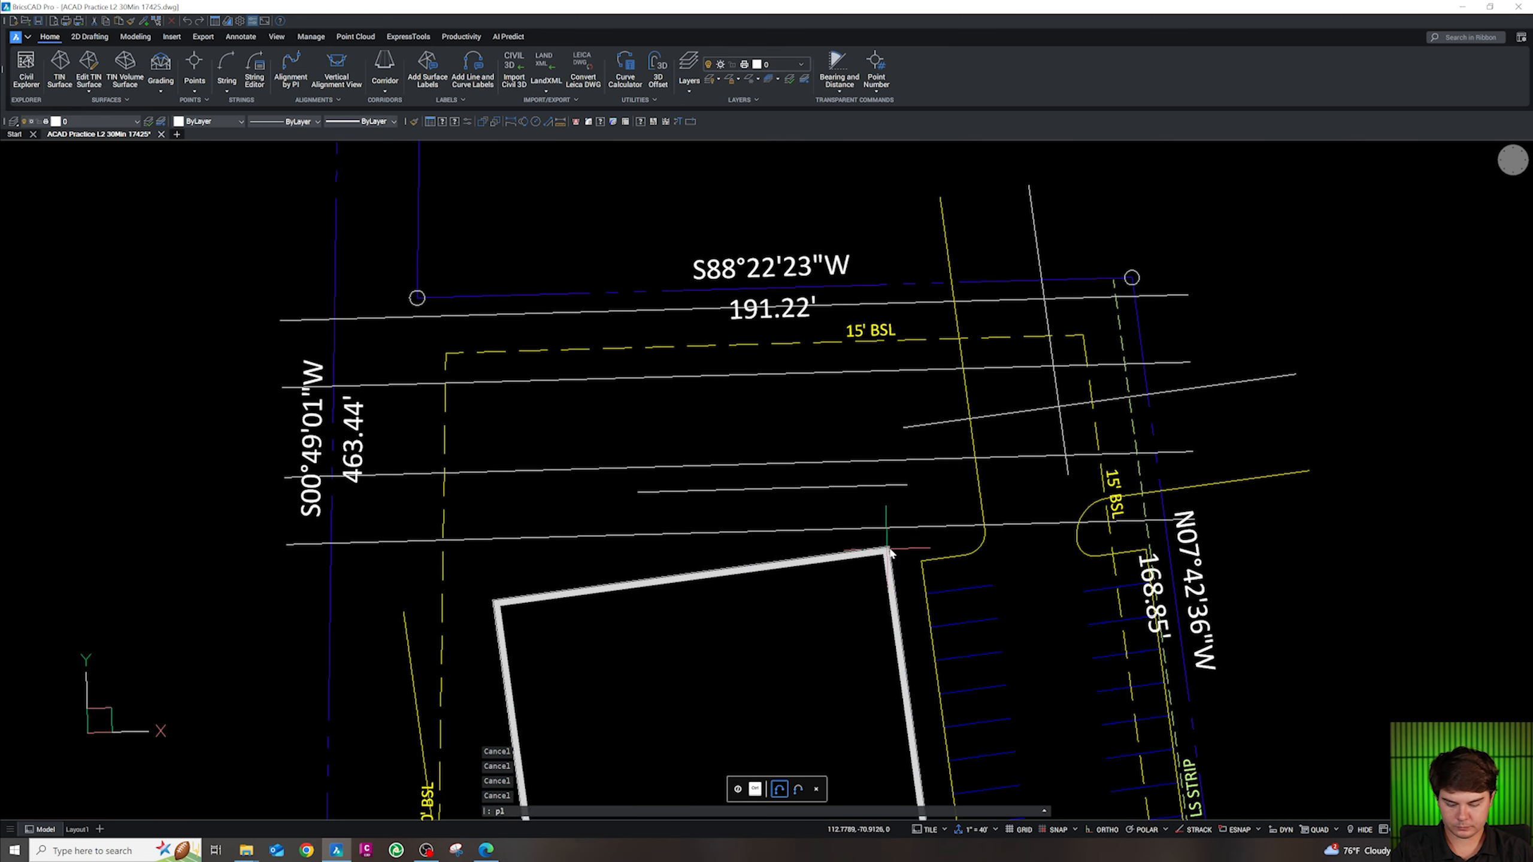
{"action": "right_click", "coordinate": [890, 546], "text": "shift"}
{"action": "key", "text": "e"}
{"action": "left_click", "coordinate": [890, 546]}
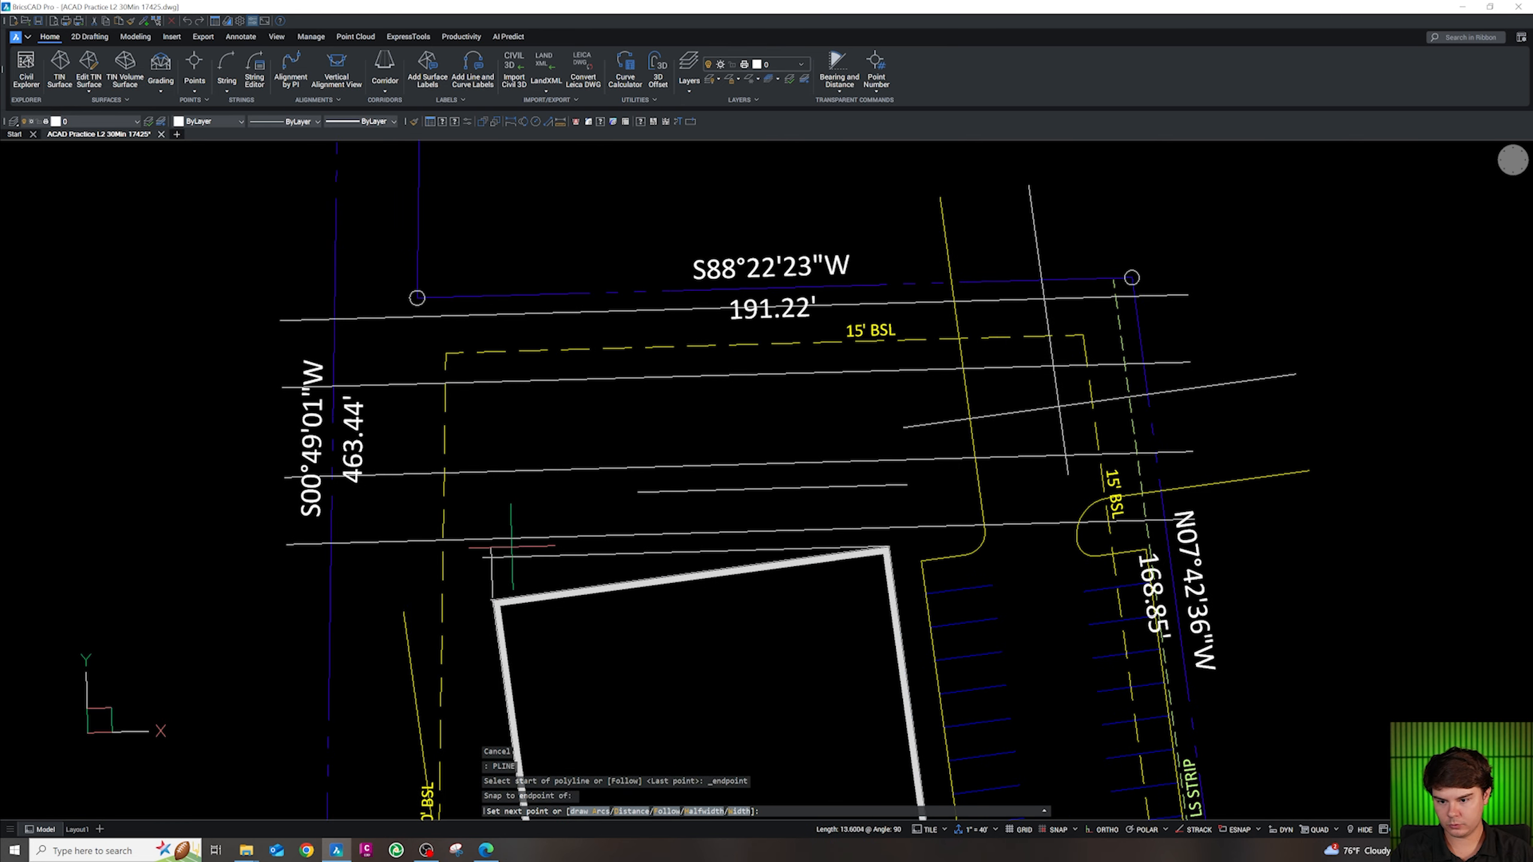
Trim the small vertical and left stubs around the new line
{"action": "key", "text": "Escape"}
{"action": "type", "text": "tr"}
{"action": "key", "text": "Return"}
{"action": "scroll", "coordinate": [492, 553], "scroll_direction": "up", "scroll_amount": 3}
{"action": "left_click", "coordinate": [470, 555]}
{"action": "left_click", "coordinate": [456, 559]}
{"action": "left_click", "coordinate": [453, 570]}
{"action": "key", "text": "Escape"}
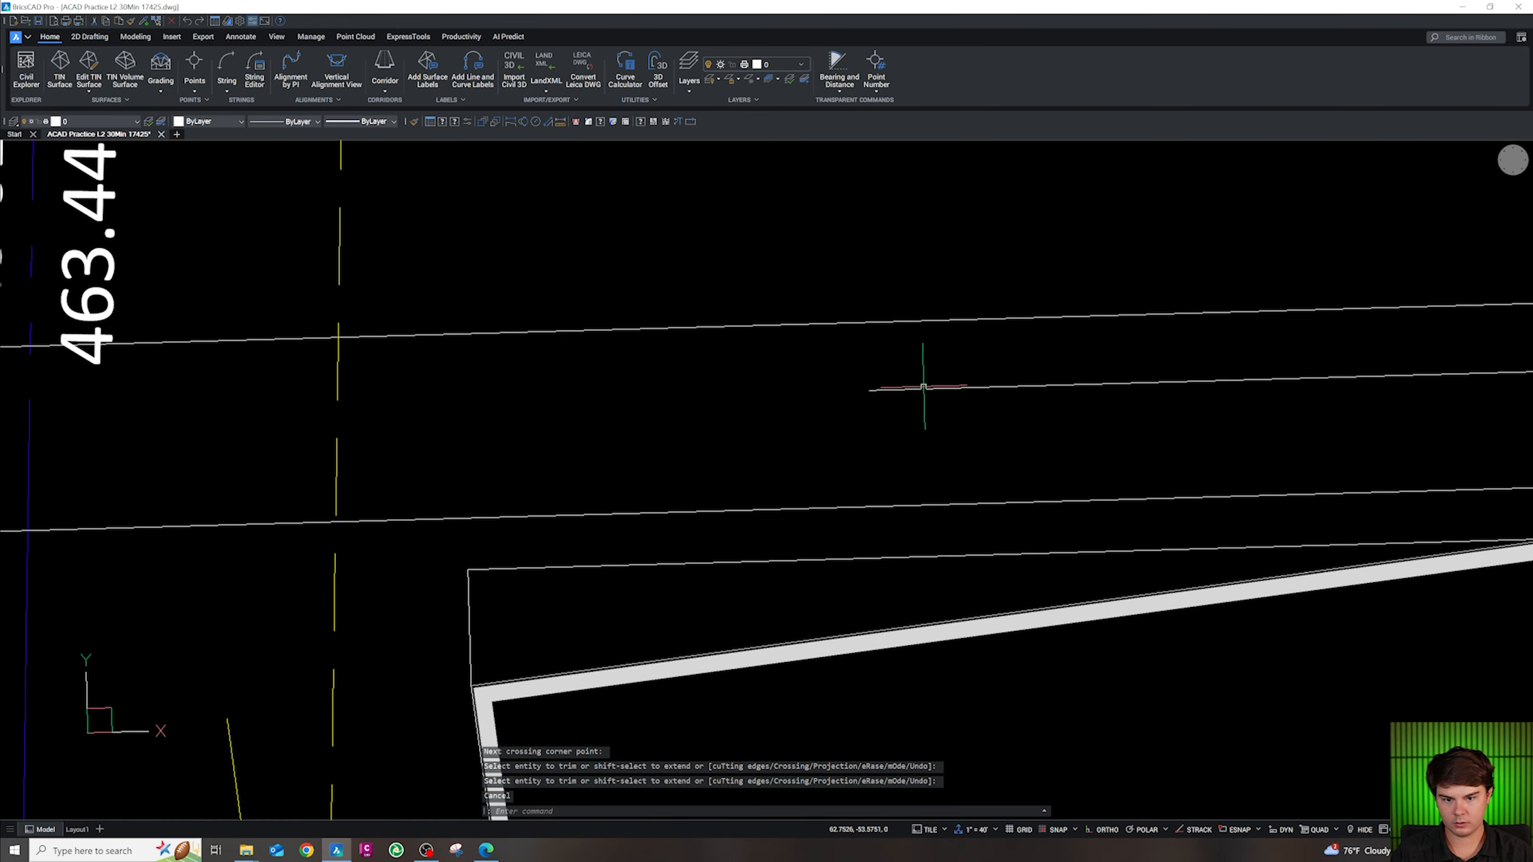
Try moving the short line midpoint-to-midpoint, then cancel the move
{"action": "left_click", "coordinate": [925, 386]}
{"action": "scroll", "coordinate": [729, 469], "scroll_direction": "down", "scroll_amount": 3}
{"action": "left_click", "coordinate": [765, 456]}
{"action": "type", "text": "m"}
{"action": "key", "text": "Return"}
{"action": "right_click", "coordinate": [880, 428], "text": "shift"}
{"action": "key", "text": "m"}
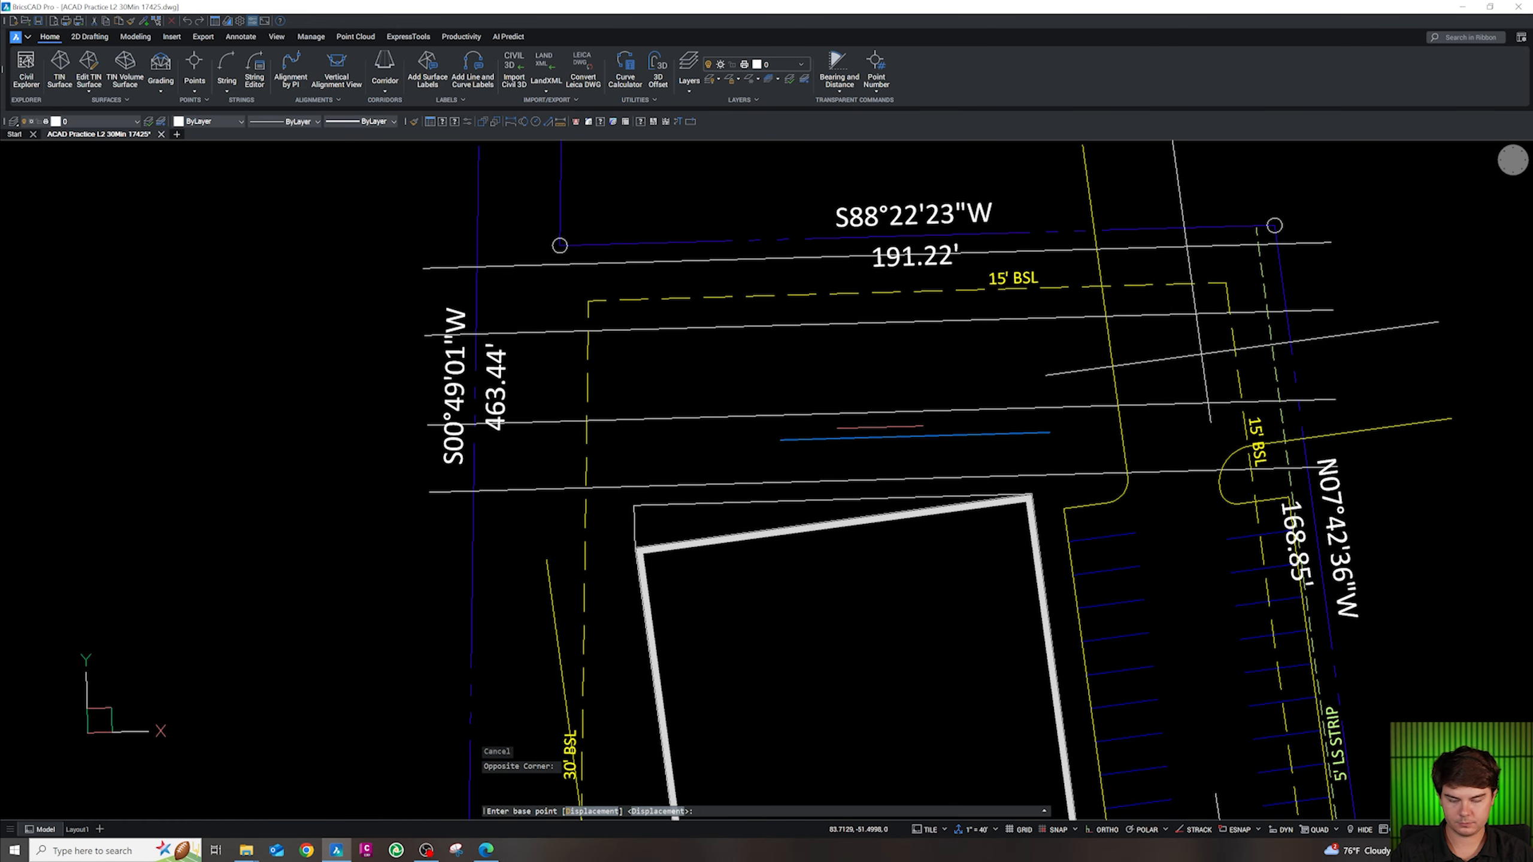
{"action": "left_click", "coordinate": [913, 436]}
{"action": "right_click", "coordinate": [838, 518], "text": "shift"}
{"action": "key", "text": "m"}
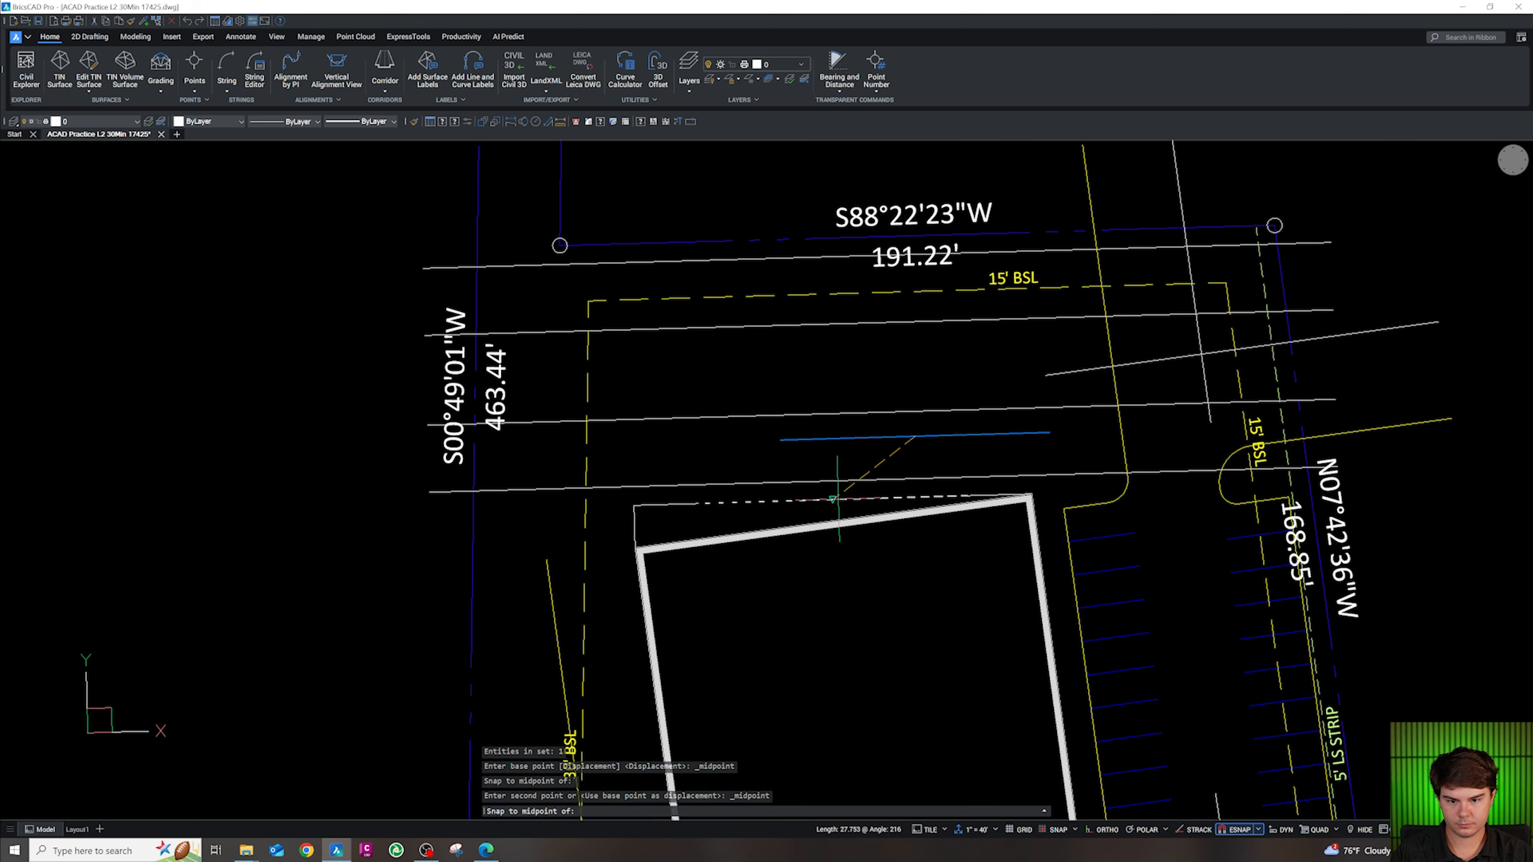
{"action": "key", "text": "Escape"}
{"action": "scroll", "coordinate": [832, 501], "scroll_direction": "up", "scroll_amount": 3}
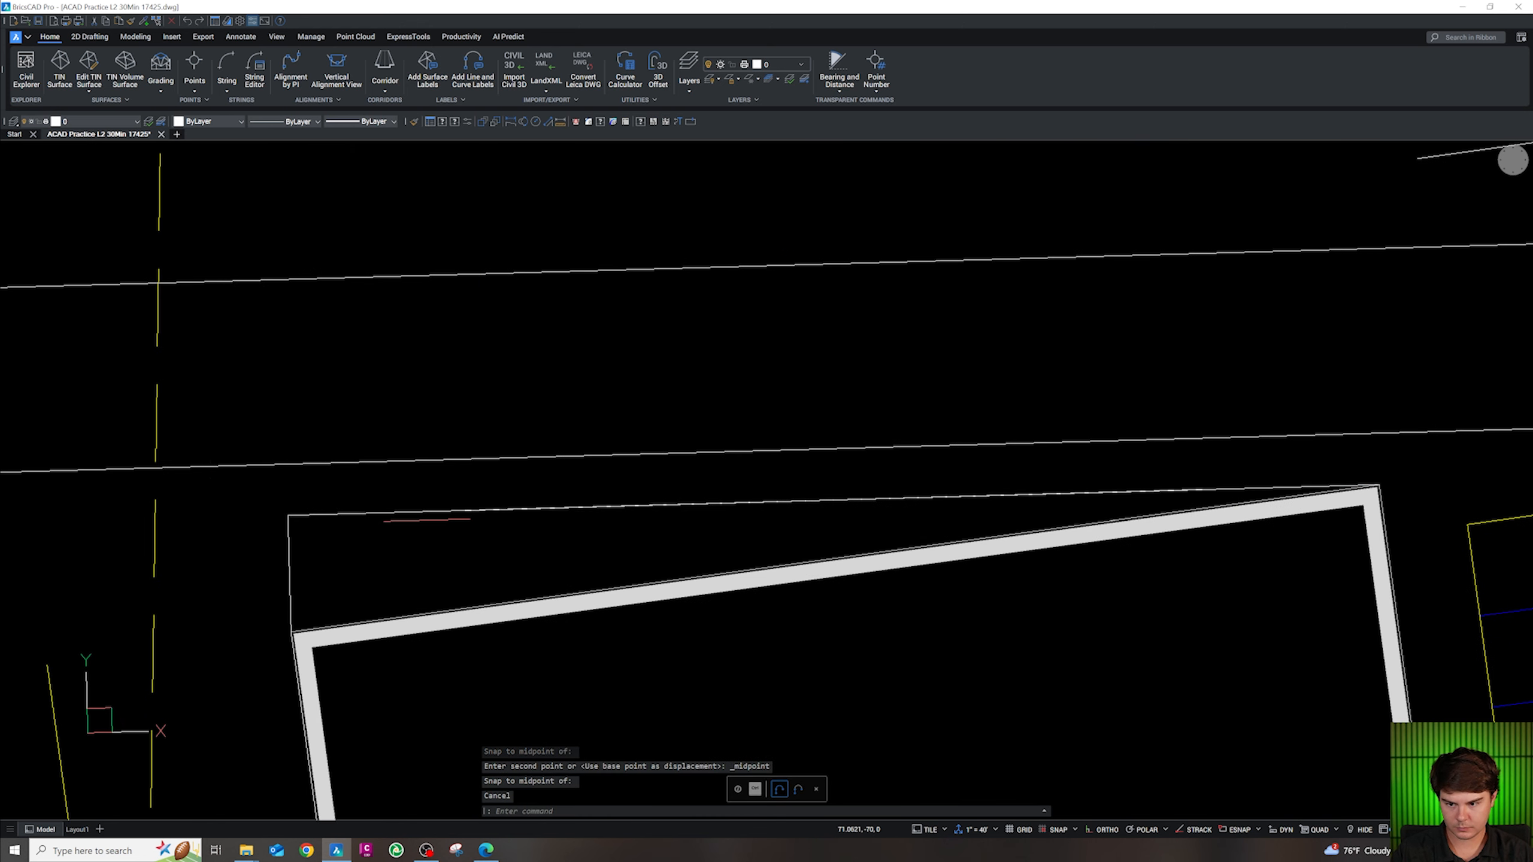
{"action": "key", "text": "Escape"}
Erase the unwanted top line and the short left line
{"action": "left_click", "coordinate": [439, 522]}
{"action": "left_click", "coordinate": [357, 505]}
{"action": "left_click", "coordinate": [304, 575]}
{"action": "left_click", "coordinate": [278, 583]}
{"action": "key", "text": "Escape"}
{"action": "key", "text": "Delete"}
Move the remaining short line perpendicular onto the upper line
{"action": "left_click", "coordinate": [660, 504]}
{"action": "type", "text": "m"}
{"action": "key", "text": "Return"}
{"action": "right_click", "coordinate": [790, 513], "text": "shift"}
{"action": "left_click", "coordinate": [836, 730]}
{"action": "left_click", "coordinate": [793, 506]}
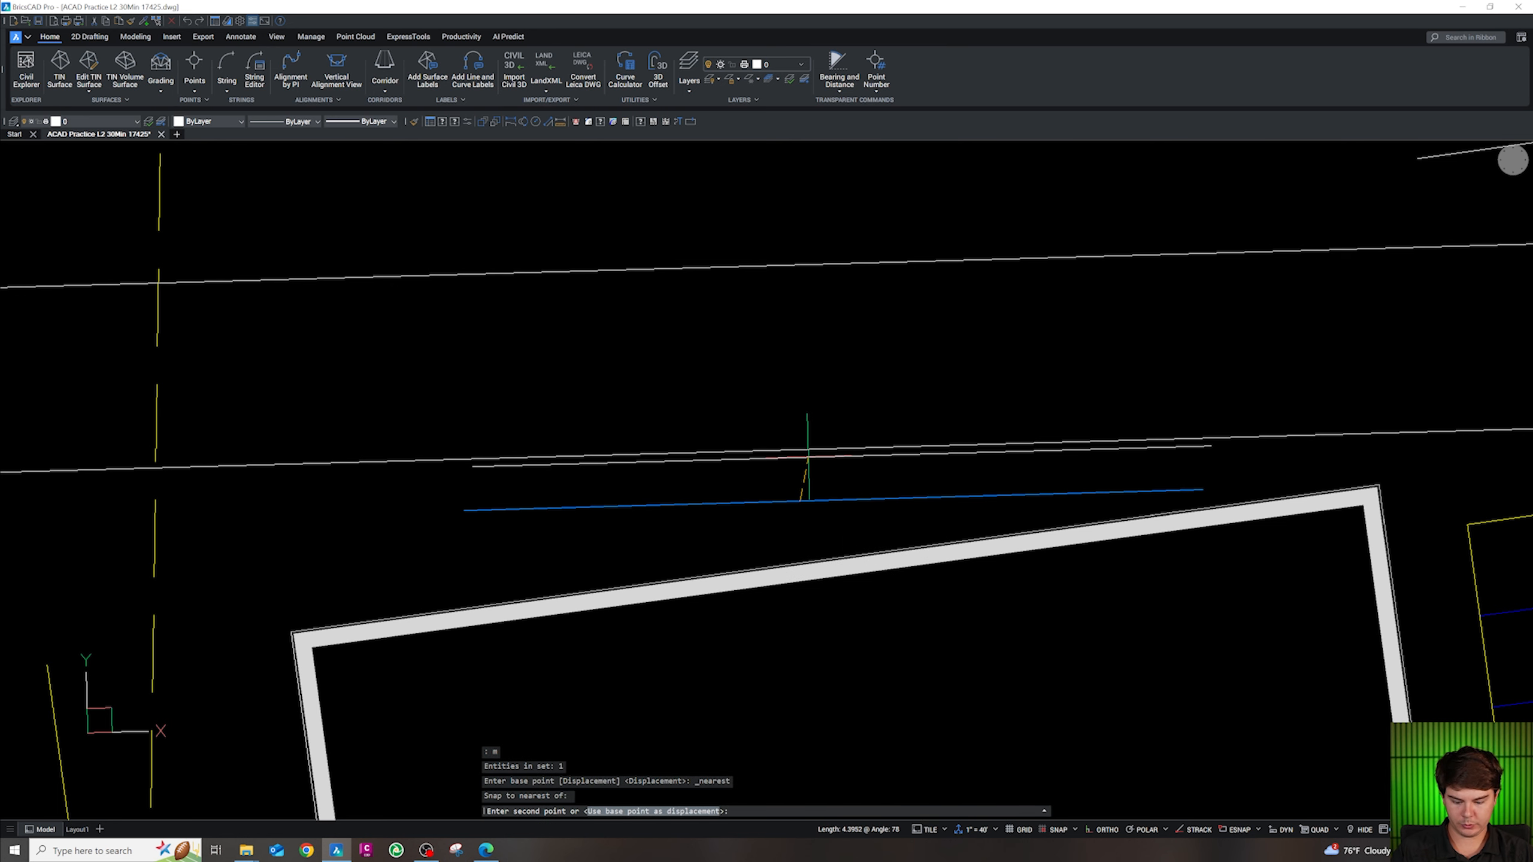
{"action": "right_click", "coordinate": [808, 456], "text": "shift"}
{"action": "key", "text": "p"}
{"action": "left_click", "coordinate": [807, 447]}
{"action": "scroll", "coordinate": [783, 492], "scroll_direction": "down", "scroll_amount": 3}
{"action": "key", "text": "Escape"}
Erase the long extra line
{"action": "left_click", "coordinate": [988, 477]}
{"action": "left_click", "coordinate": [980, 443]}
{"action": "key", "text": "Delete"}
{"action": "scroll", "coordinate": [947, 446], "scroll_direction": "up", "scroll_amount": 3}
Draw an 18-unit side from the line's right end up to the upper line
{"action": "type", "text": "pl"}
{"action": "key", "text": "Return"}
{"action": "right_click", "coordinate": [925, 479], "text": "shift"}
{"action": "key", "text": "e"}
{"action": "left_click", "coordinate": [915, 485]}
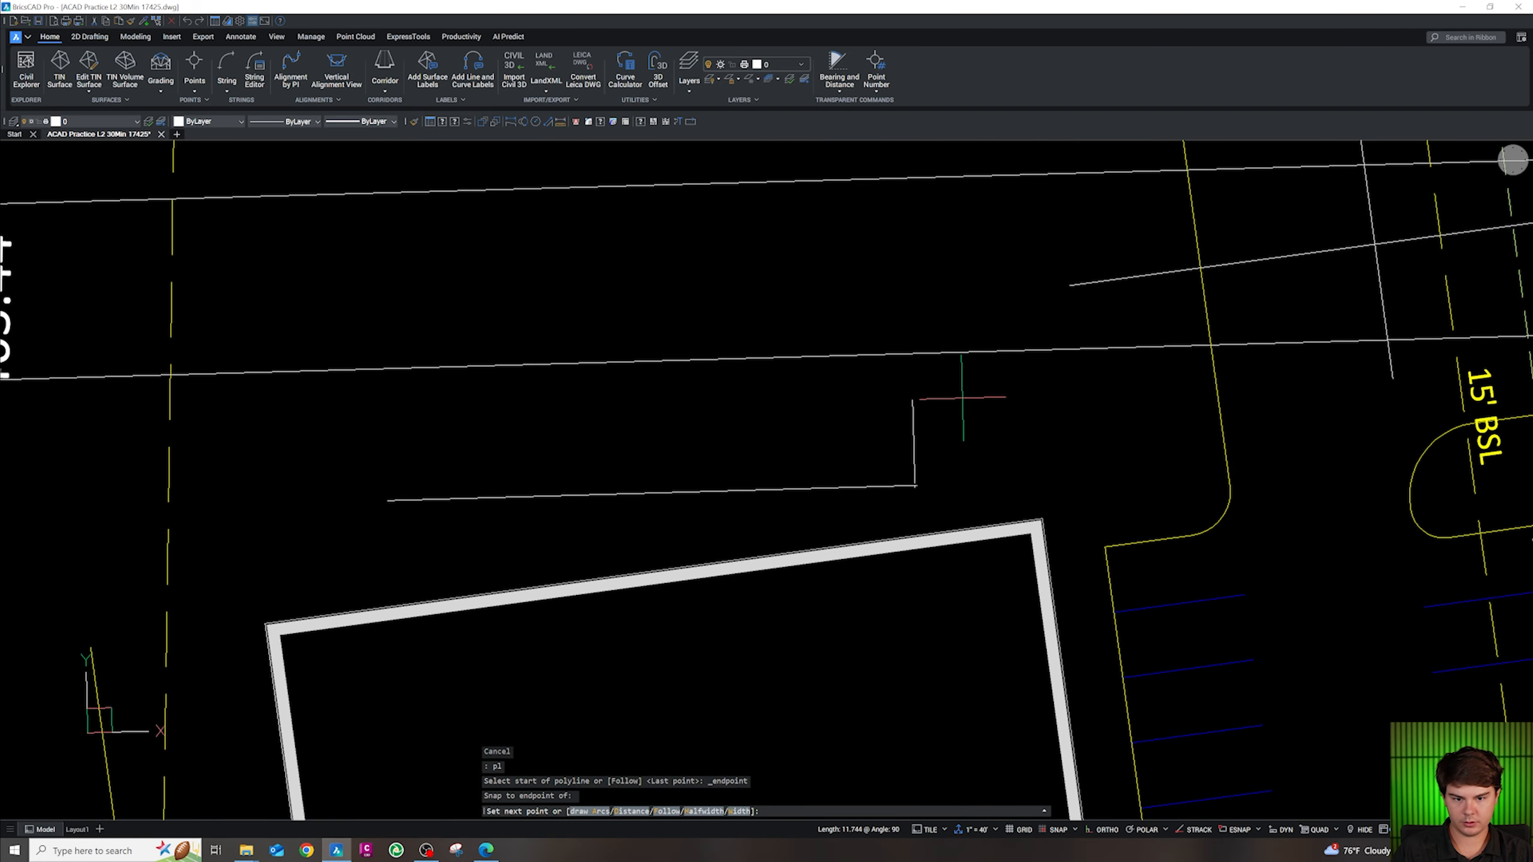
{"action": "type", "text": "18"}
{"action": "key", "text": "Return"}
{"action": "key", "text": "Escape"}
Draw the matching 18-unit side from the line's left end
{"action": "type", "text": "pl"}
{"action": "key", "text": "Return"}
{"action": "right_click", "coordinate": [404, 494], "text": "shift"}
{"action": "key", "text": "e"}
{"action": "left_click", "coordinate": [392, 499]}
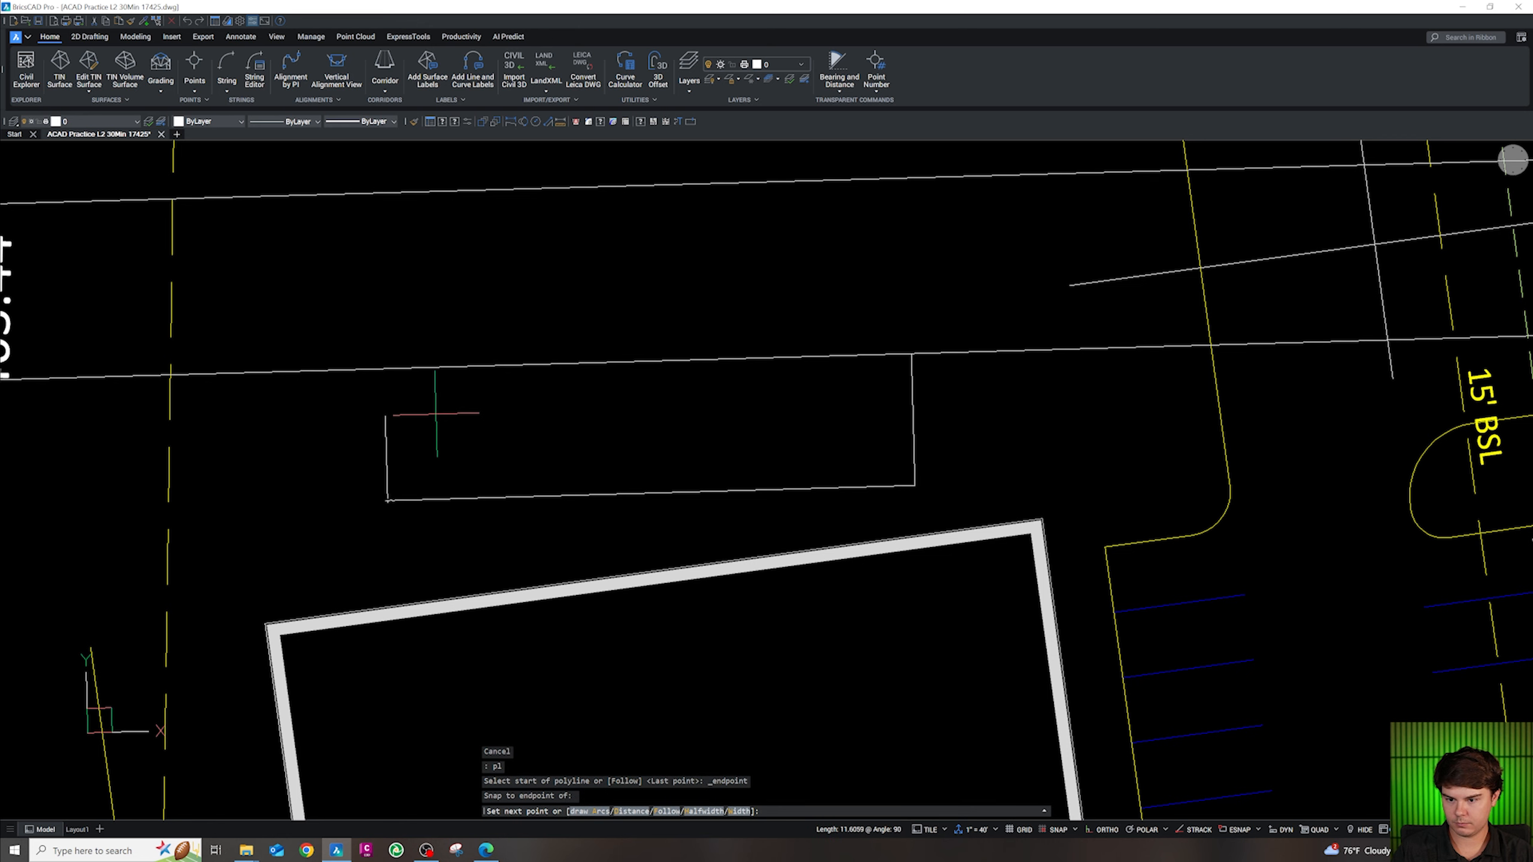
{"action": "type", "text": "18"}
{"action": "key", "text": "Return"}
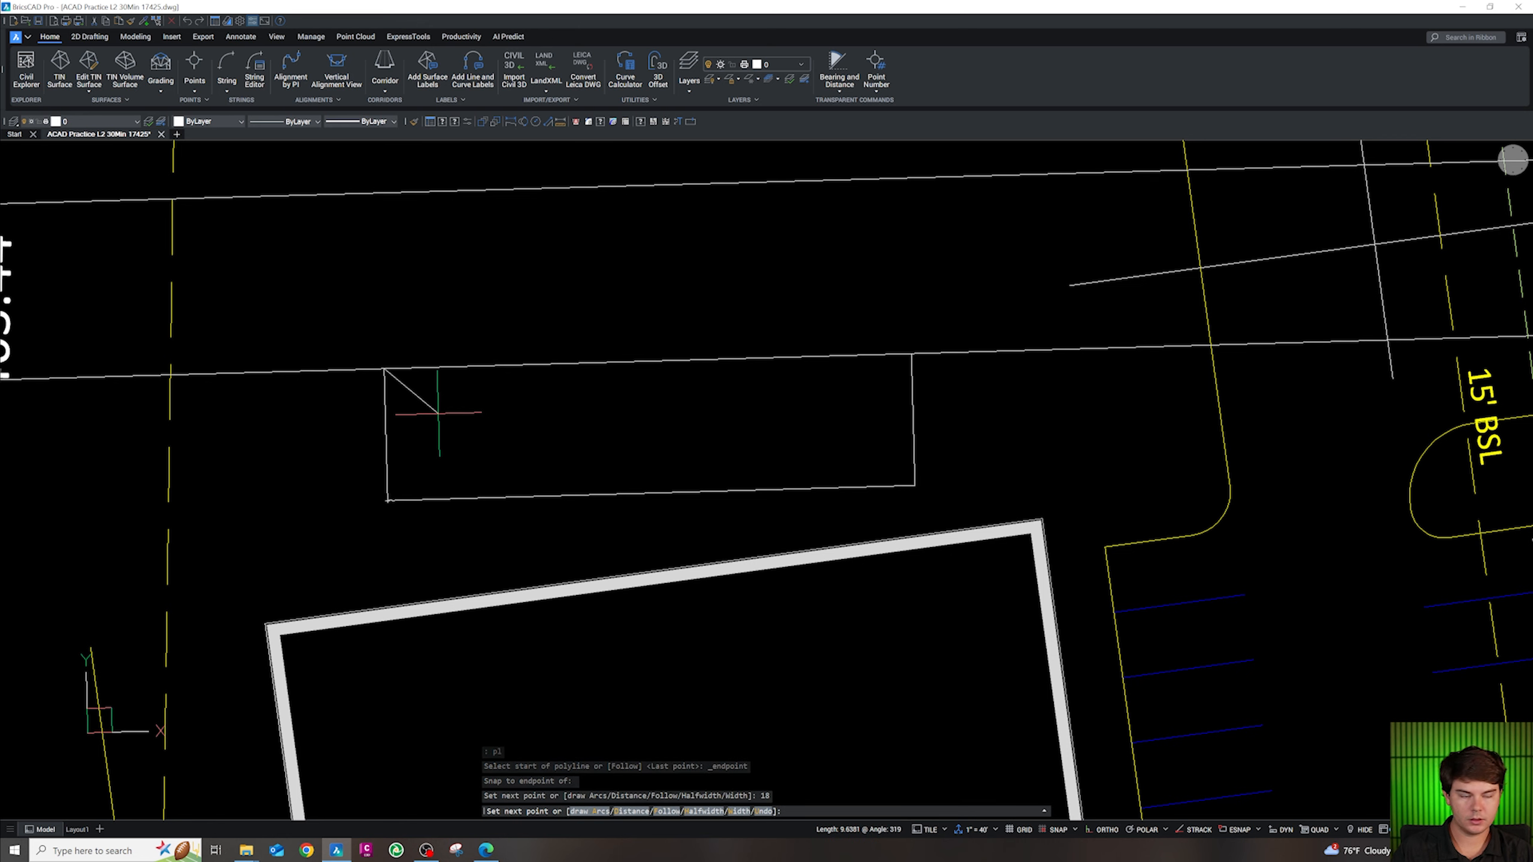
{"action": "scroll", "coordinate": [437, 413], "scroll_direction": "down", "scroll_amount": 5}
Draw a short polyline segment starting from the curb line's endpoint
{"action": "scroll", "coordinate": [832, 393], "scroll_direction": "up", "scroll_amount": 5}
{"action": "key", "text": "Escape"}
{"action": "key", "text": "Escape"}
{"action": "key", "text": "Escape"}
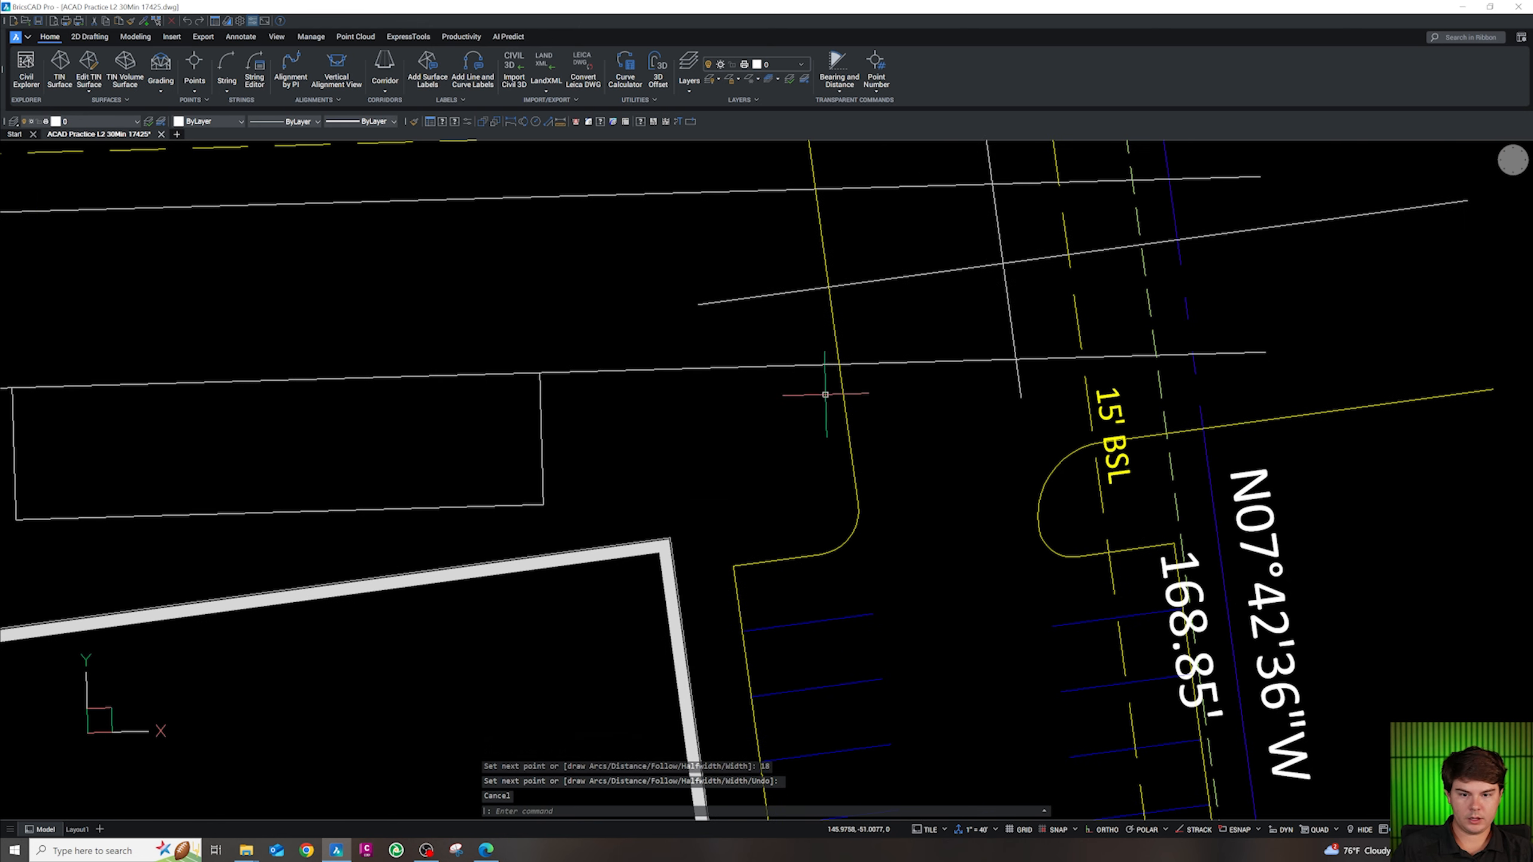
{"action": "key", "text": "Escape"}
{"action": "type", "text": "pl"}
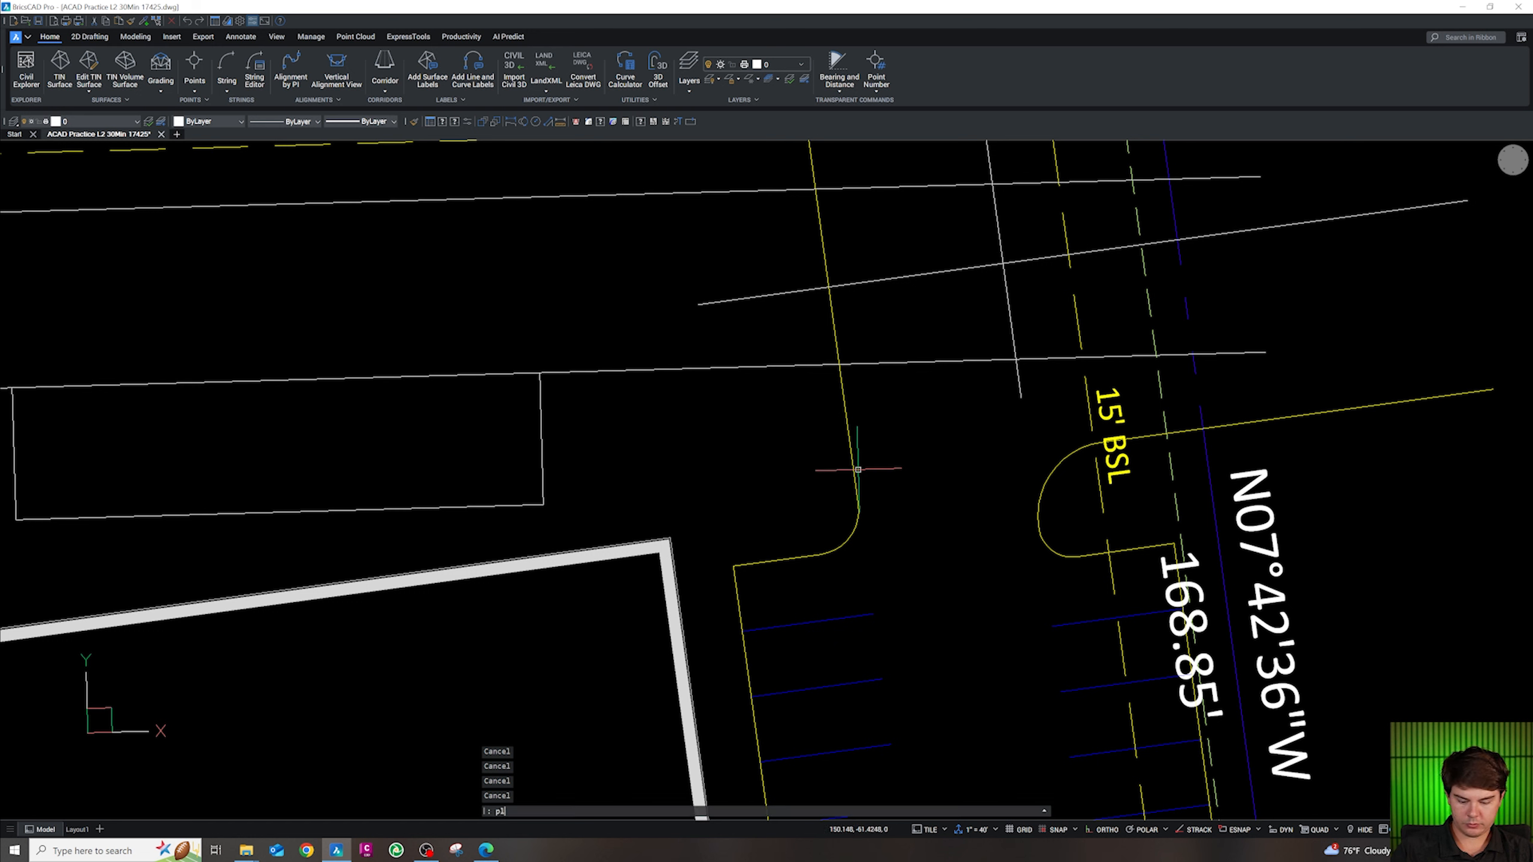
{"action": "key", "text": "Return"}
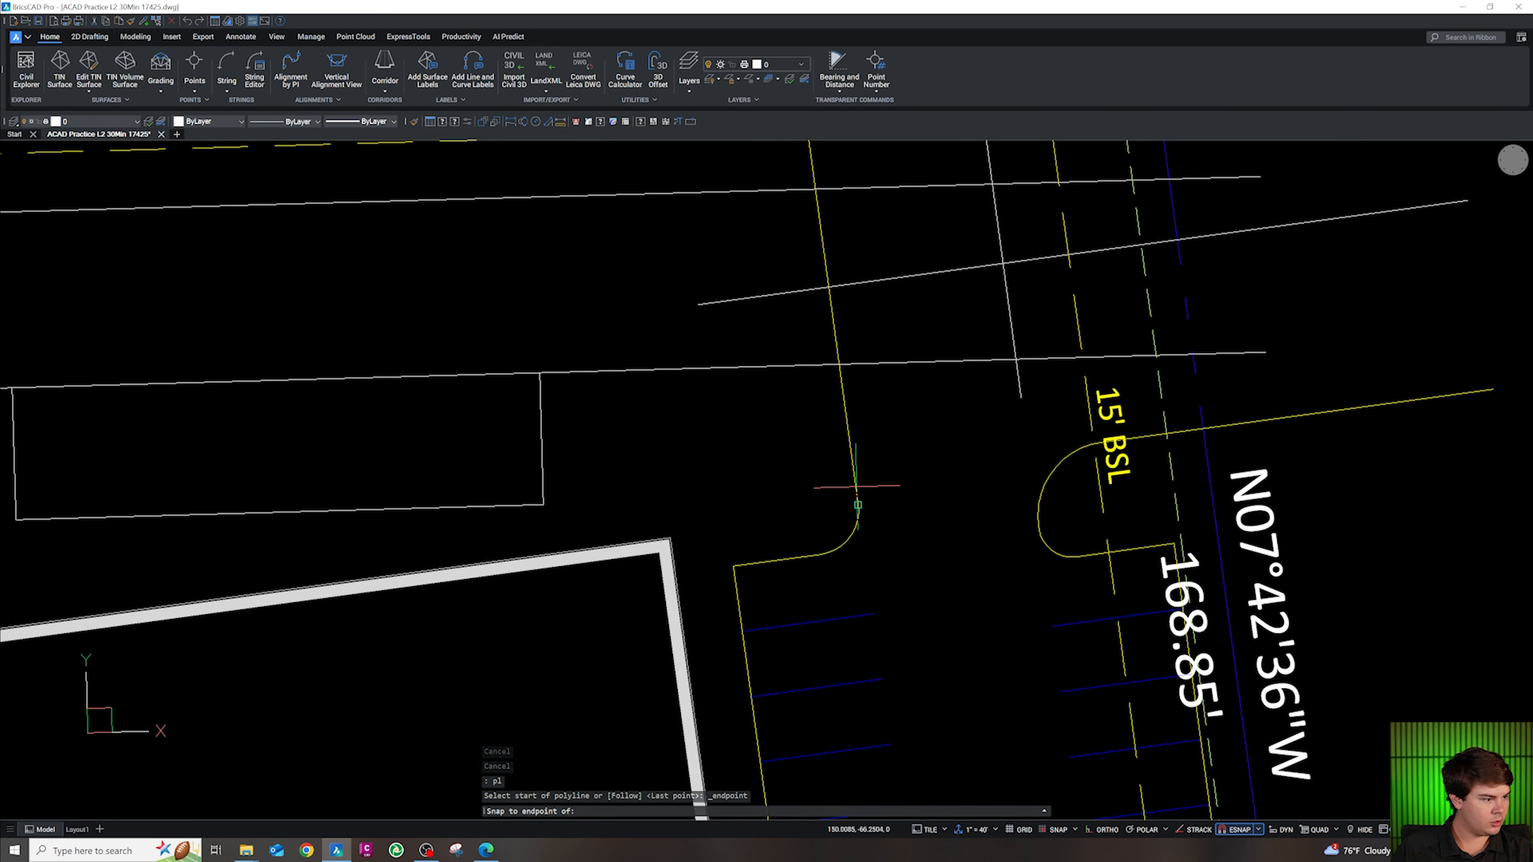
{"action": "key", "text": "Escape"}
{"action": "key", "text": "Escape"}
{"action": "key", "text": "Escape"}
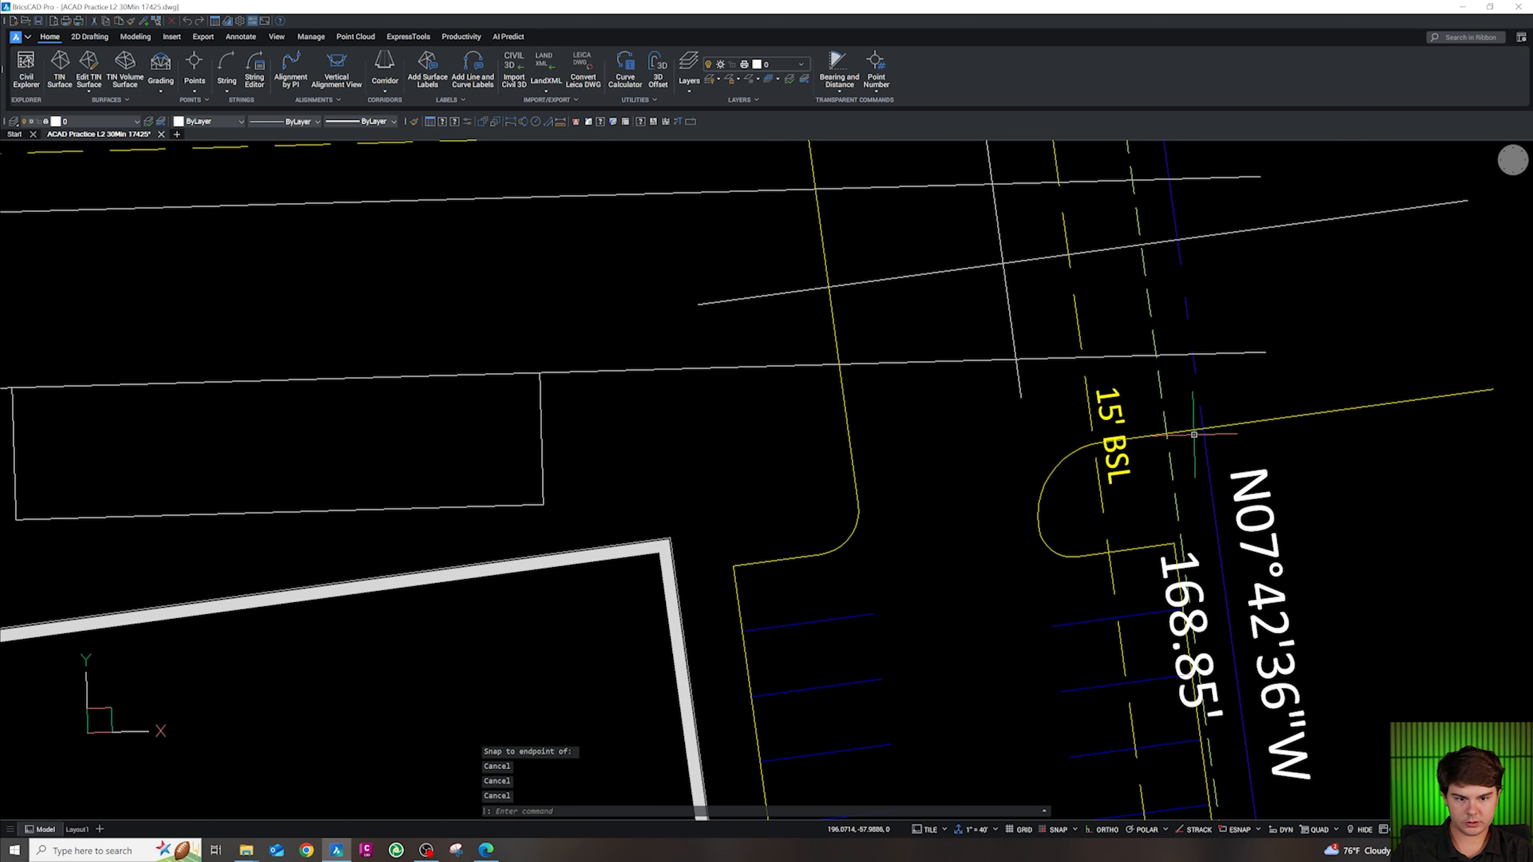
{"action": "type", "text": "pl"}
{"action": "key", "text": "Return"}
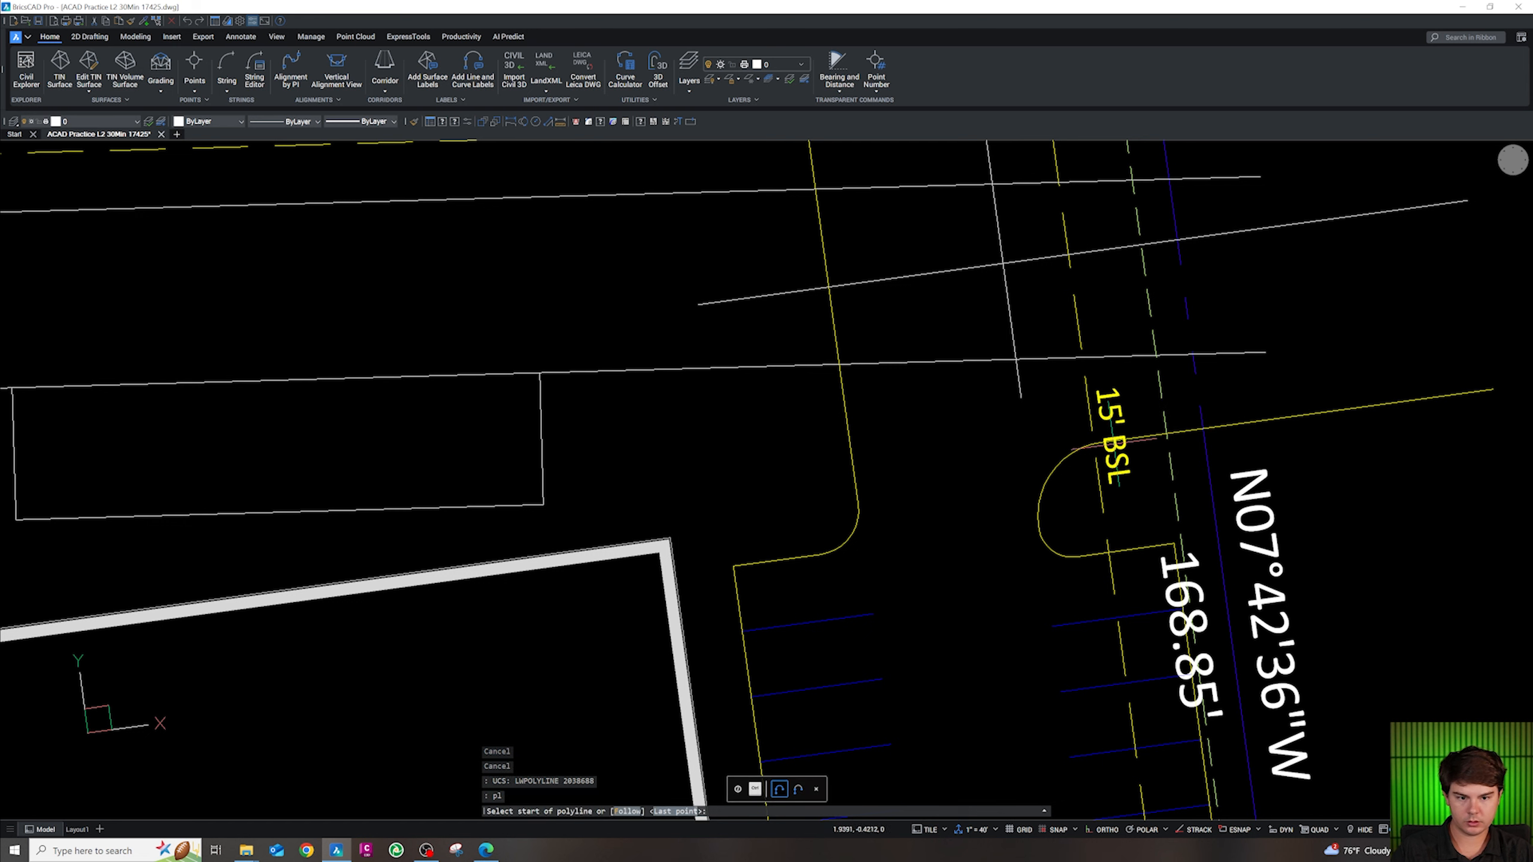
{"action": "right_click", "coordinate": [1108, 443], "text": "shift"}
{"action": "key", "text": "e"}
{"action": "left_click", "coordinate": [1094, 442]}
{"action": "left_click", "coordinate": [820, 554]}
{"action": "key", "text": "Return"}
{"action": "left_click", "coordinate": [827, 544]}
{"action": "key", "text": "Escape"}
{"action": "key", "text": "Escape"}
{"action": "key", "text": "Escape"}
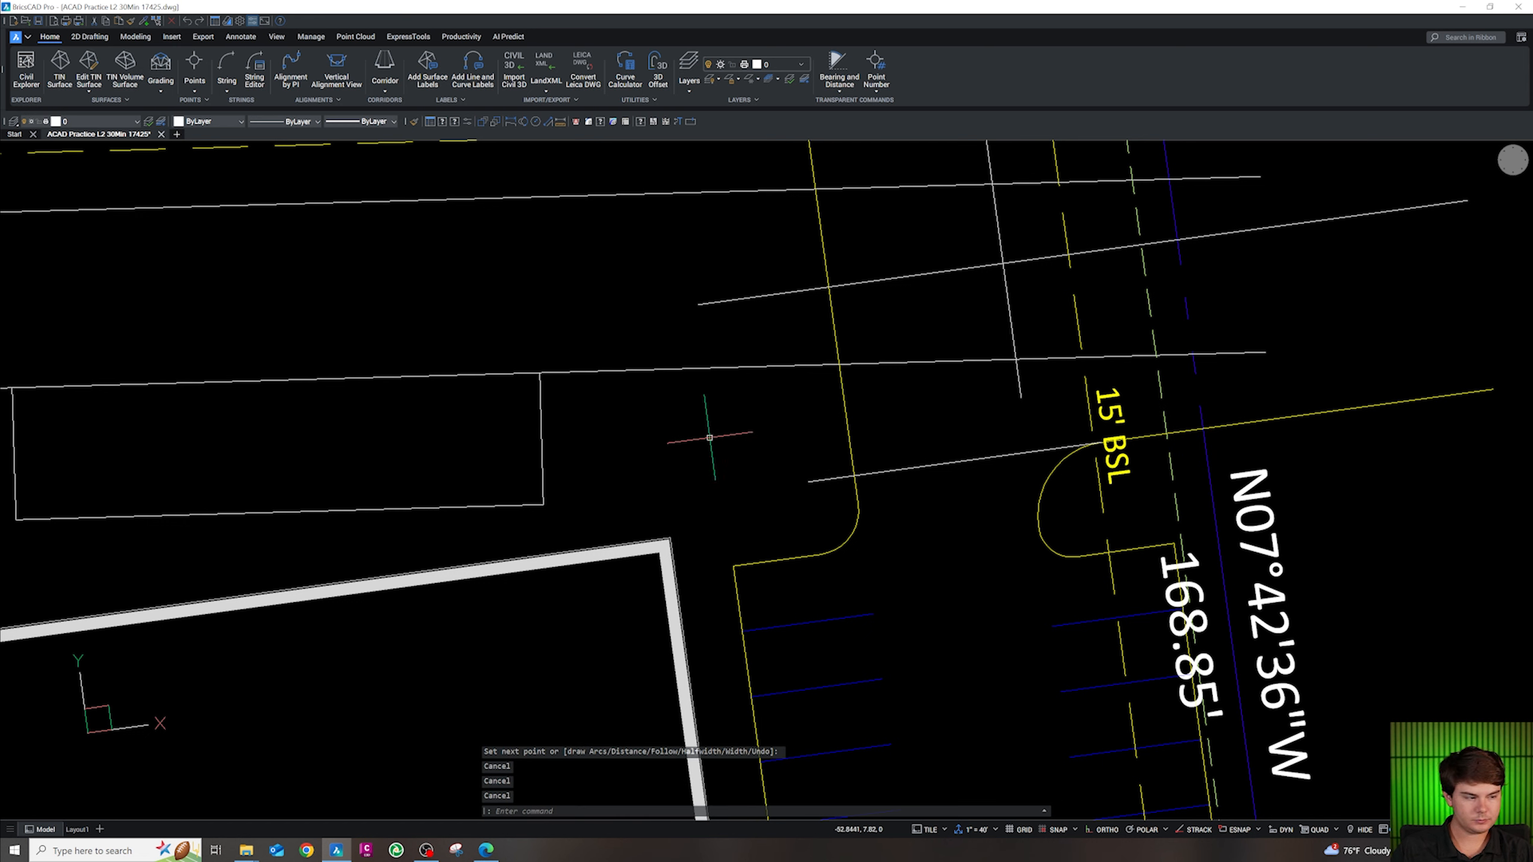
Round the pad's upper right corner with a 4.5 fillet between the vertical side and top line
{"action": "type", "text": "f"}
{"action": "key", "text": "Return"}
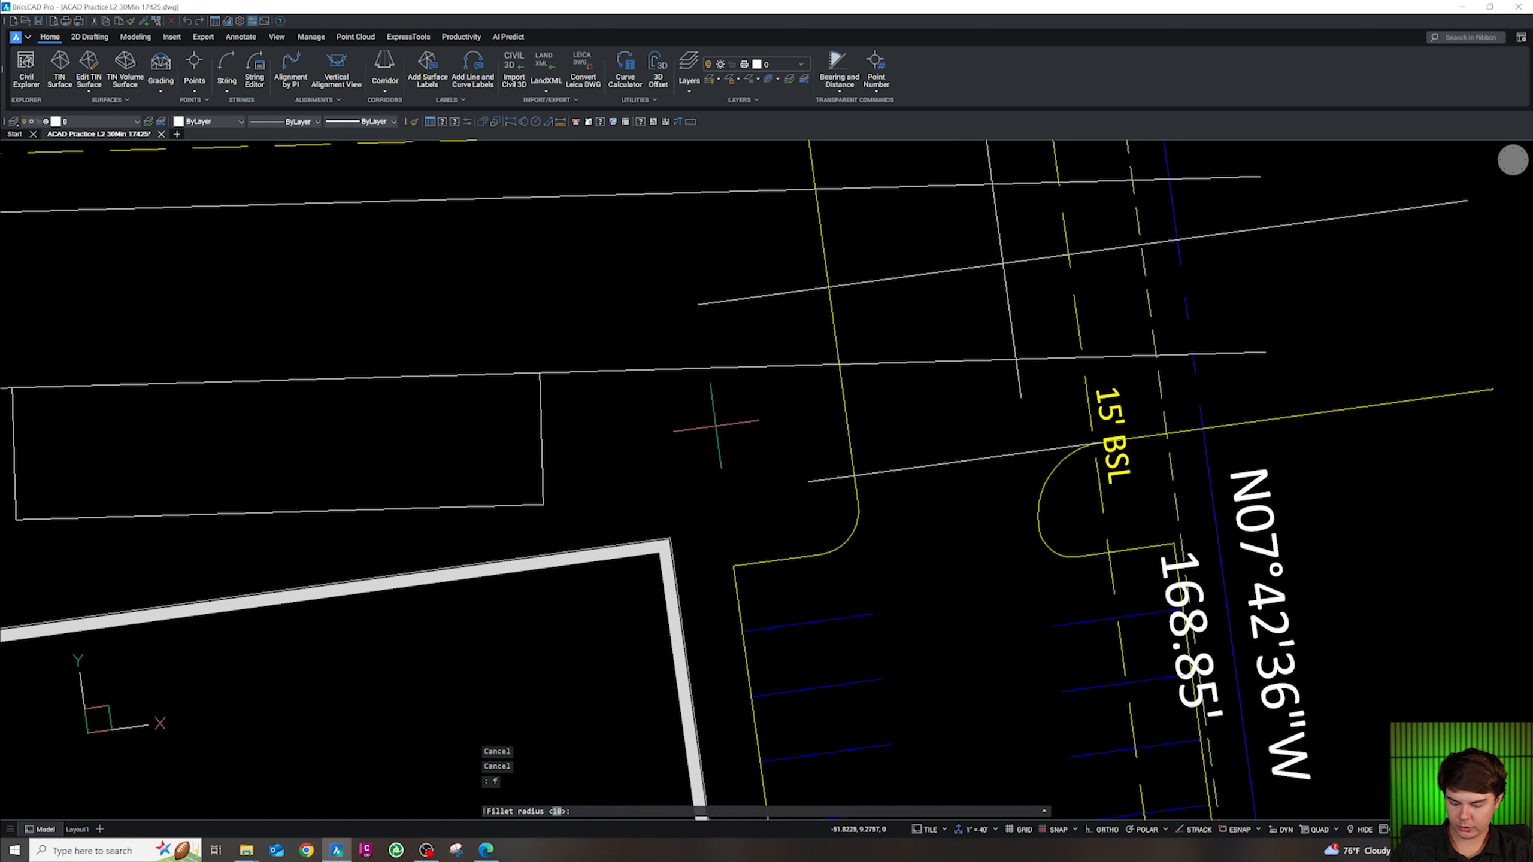
{"action": "type", "text": "r"}
{"action": "key", "text": "Return"}
{"action": "type", "text": "4.5"}
{"action": "key", "text": "Return"}
{"action": "left_click", "coordinate": [555, 372]}
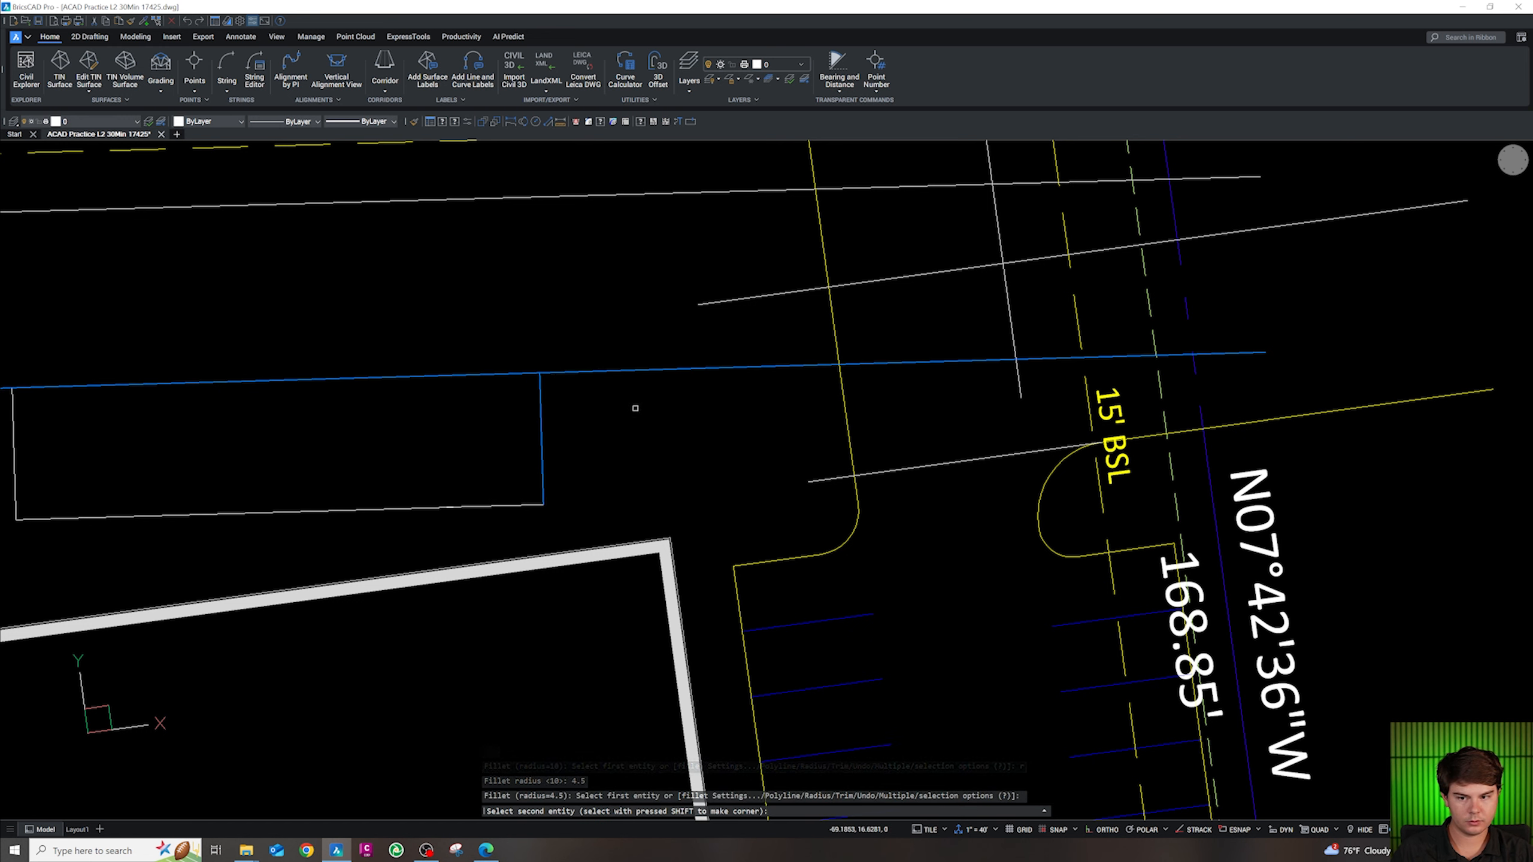
{"action": "key", "text": "Escape"}
{"action": "key", "text": "Escape"}
{"action": "key", "text": "Return"}
{"action": "left_click", "coordinate": [541, 415]}
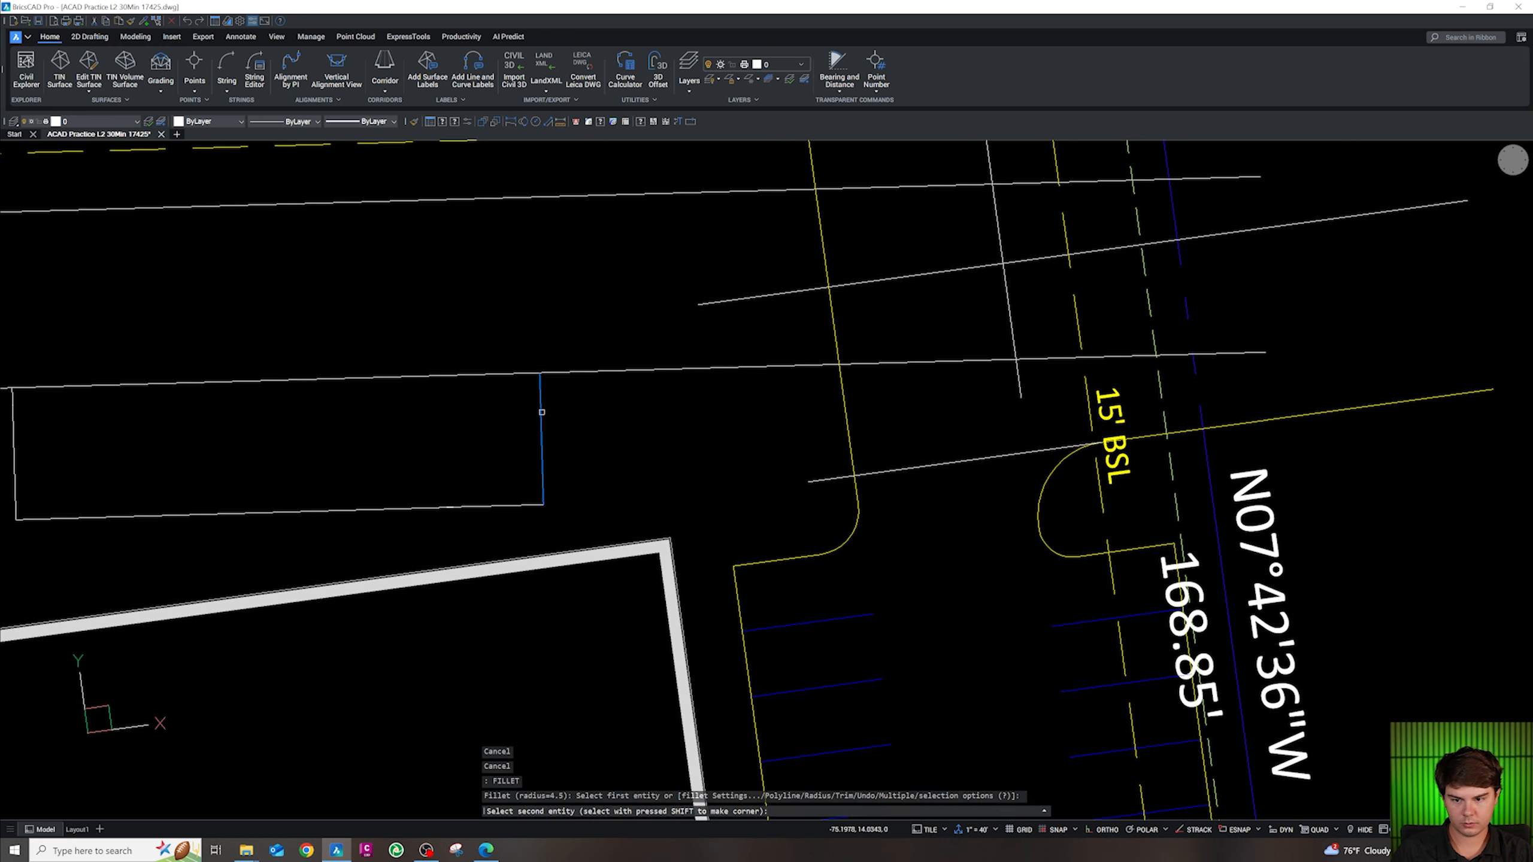
{"action": "left_click", "coordinate": [565, 372]}
Try a diagonal polyline from the fillet's end toward the curb intersection, then cancel it
{"action": "type", "text": "pl"}
{"action": "key", "text": "Return"}
{"action": "key", "text": "shift+e"}
{"action": "left_click", "coordinate": [573, 373]}
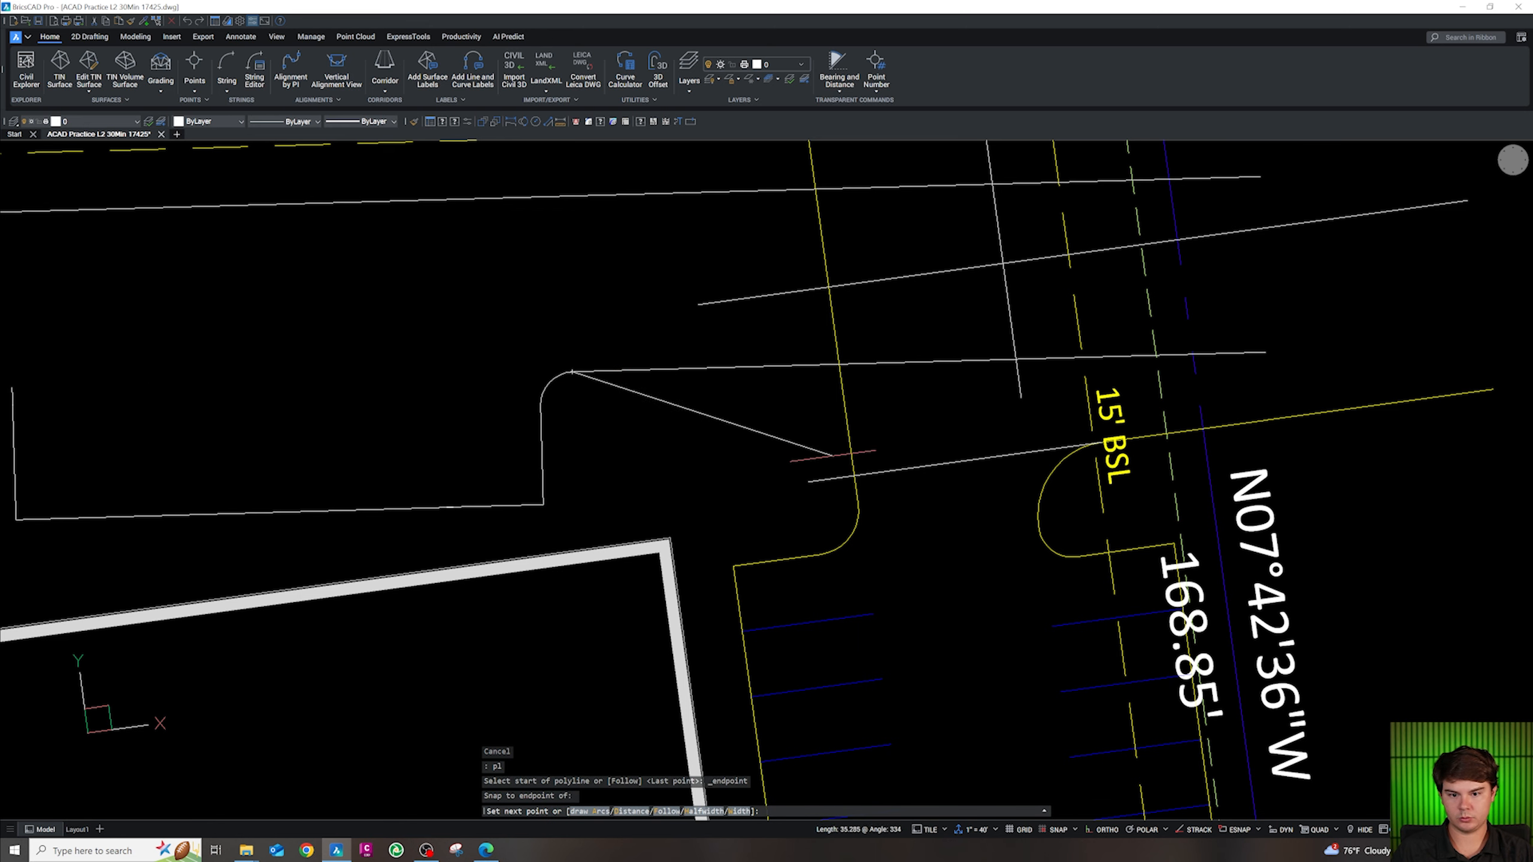
{"action": "key", "text": "shift+e"}
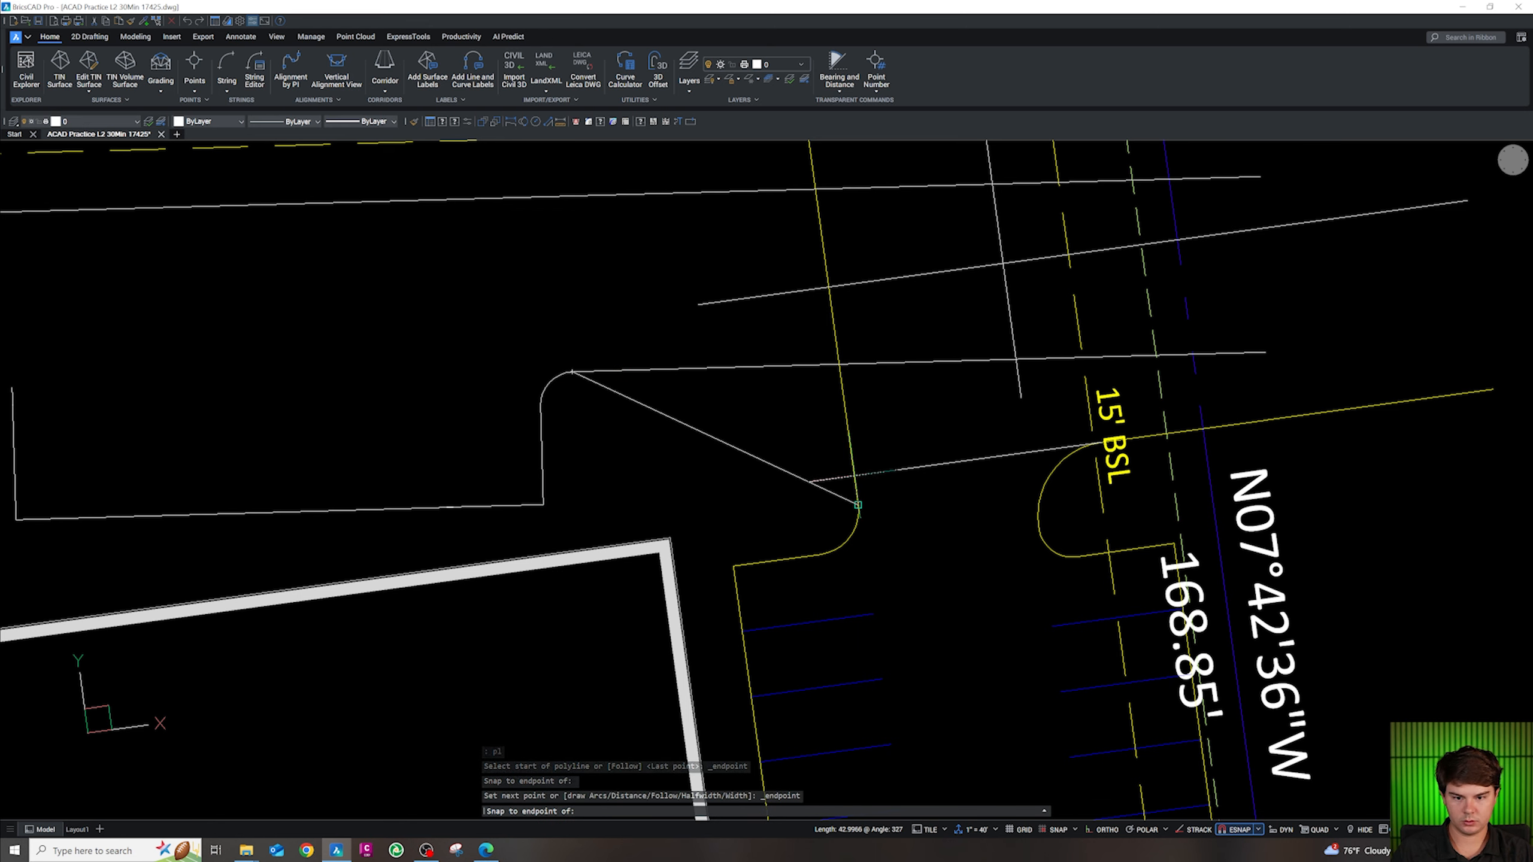
{"action": "right_click", "coordinate": [854, 476], "text": "shift"}
{"action": "key", "text": "a"}
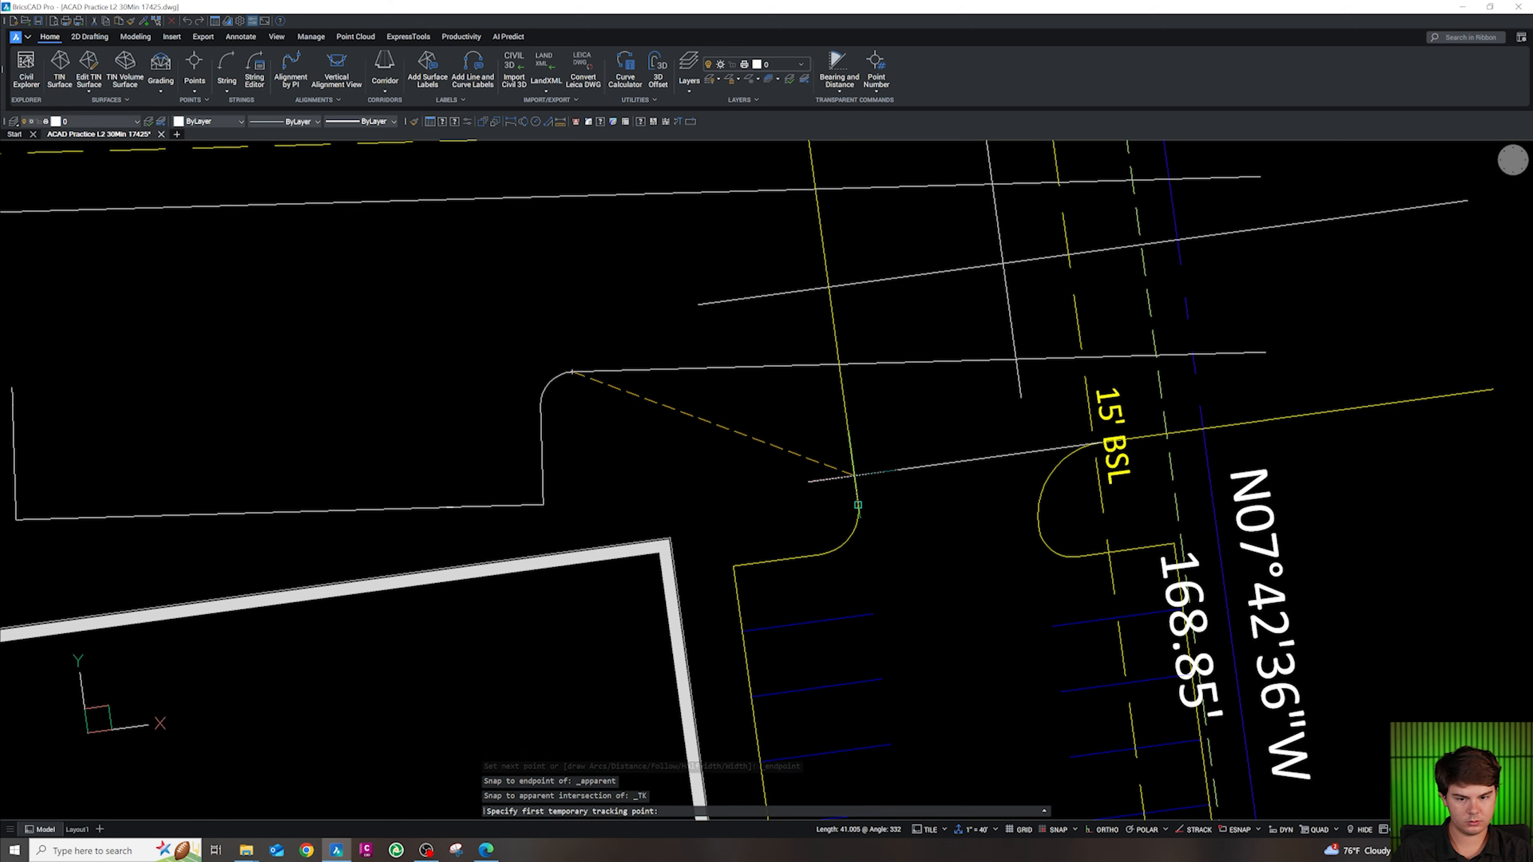
{"action": "right_click", "coordinate": [854, 476], "text": "shift"}
{"action": "key", "text": "a"}
{"action": "right_click", "coordinate": [837, 461], "text": "shift"}
{"action": "key", "text": "a"}
{"action": "left_click", "coordinate": [853, 476]}
{"action": "key", "text": "Escape"}
{"action": "key", "text": "Escape"}
{"action": "key", "text": "Escape"}
Draw the diagonal edge from the arc's endpoint to the apparent intersection at the curb
{"action": "type", "text": "pl"}
{"action": "key", "text": "Return"}
{"action": "right_click", "coordinate": [589, 369], "text": "shift"}
{"action": "key", "text": "e"}
{"action": "left_click", "coordinate": [572, 372]}
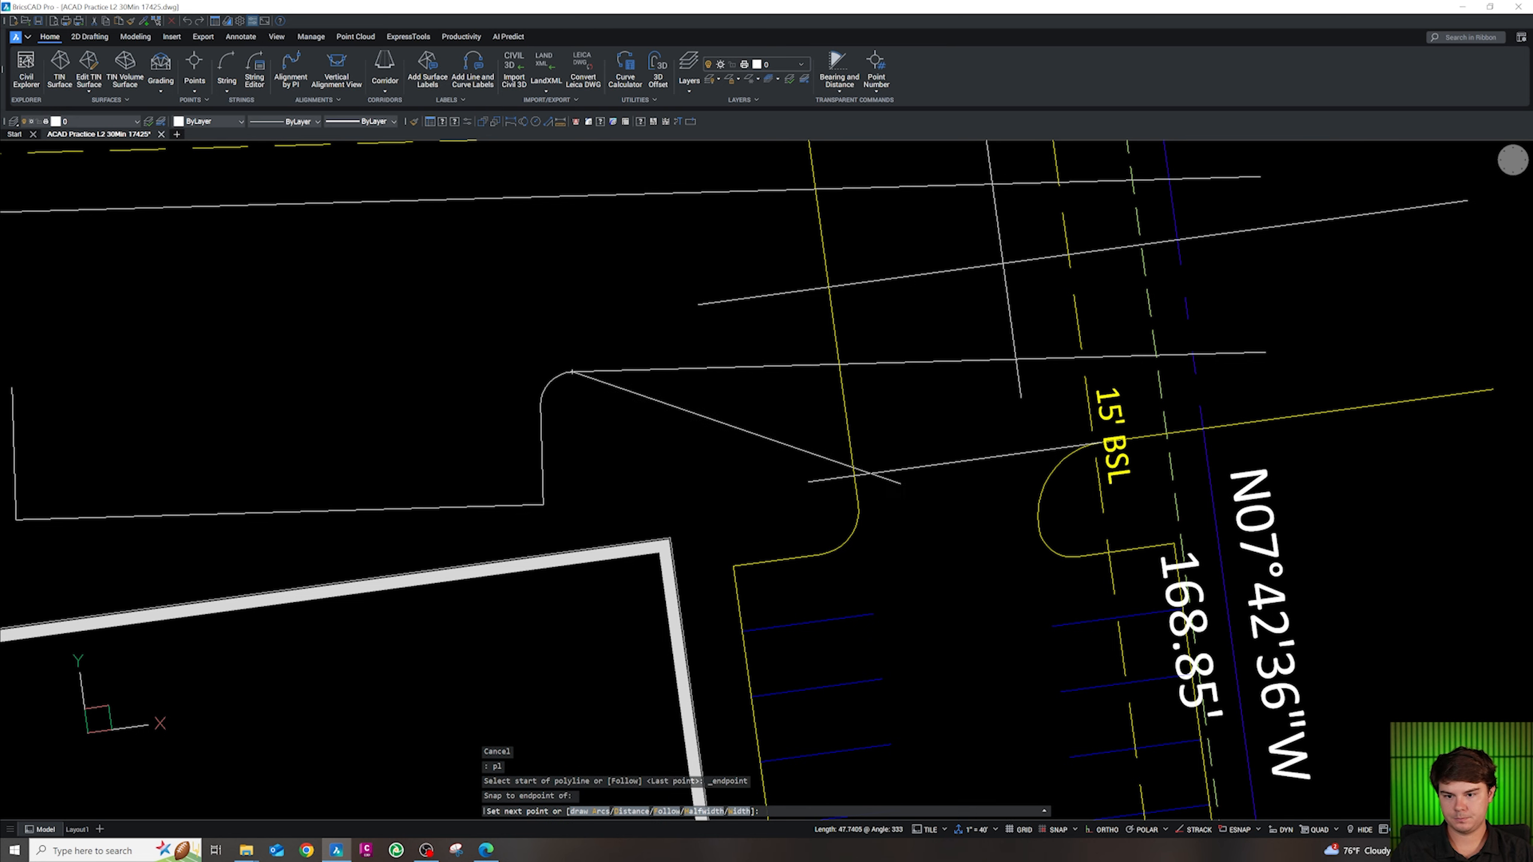
{"action": "right_click", "coordinate": [865, 475], "text": "shift"}
{"action": "key", "text": "a"}
{"action": "left_click", "coordinate": [853, 476]}
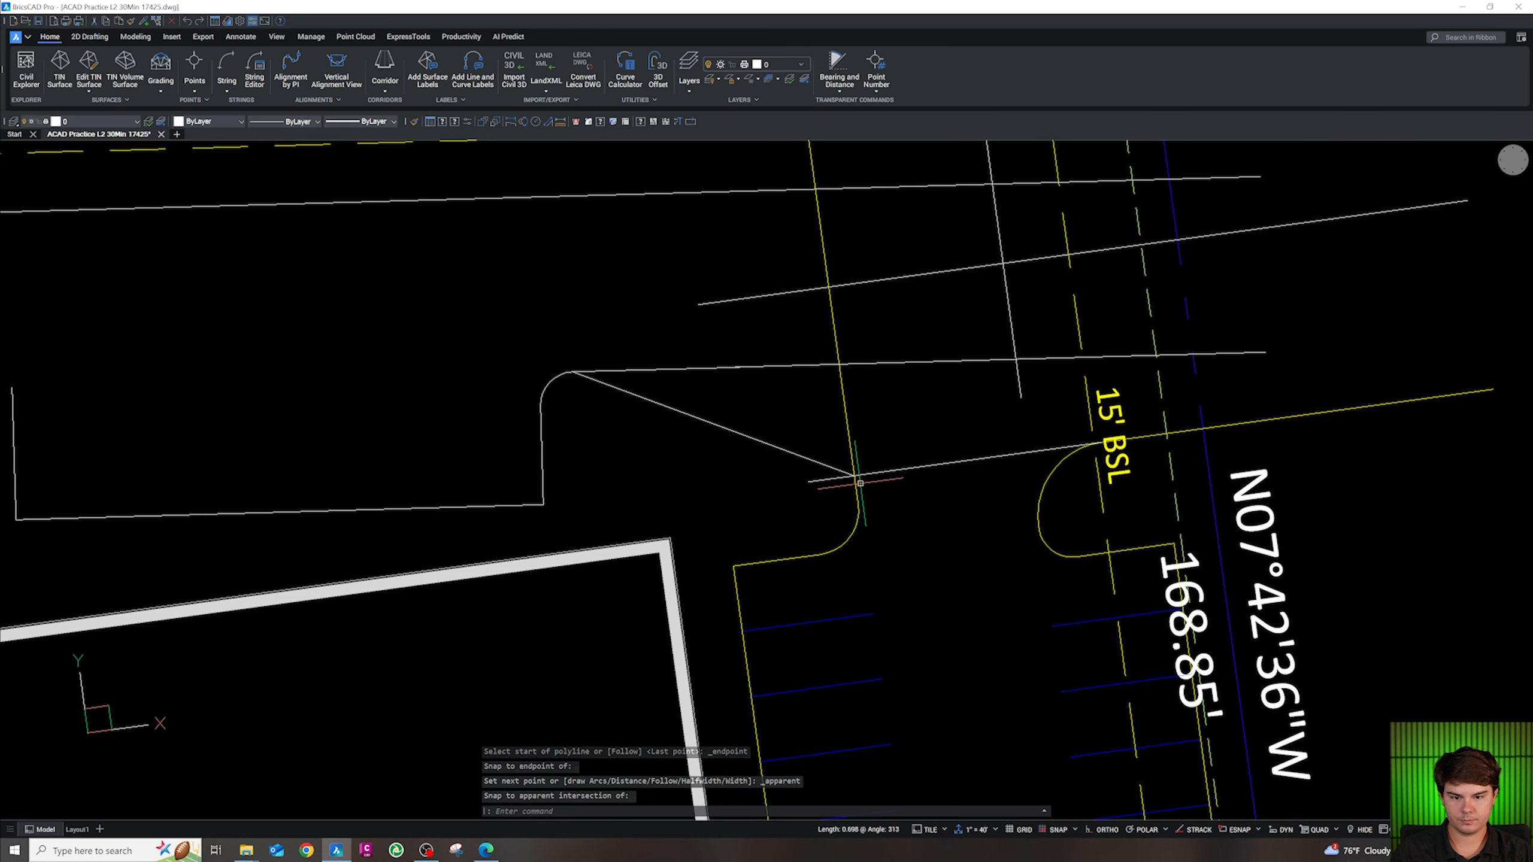
{"action": "key", "text": "Escape"}
{"action": "key", "text": "Escape"}
{"action": "key", "text": "Escape"}
Set the fillet radius to 6
{"action": "type", "text": "f"}
{"action": "key", "text": "Return"}
{"action": "type", "text": "r"}
{"action": "key", "text": "Return"}
{"action": "type", "text": "6"}
{"action": "key", "text": "Return"}
Fillet the pad outline and the diagonal line with radius 6 at the curb
{"action": "left_click", "coordinate": [857, 502]}
{"action": "left_click", "coordinate": [830, 468]}
{"action": "scroll", "coordinate": [908, 518], "scroll_direction": "down", "scroll_amount": 2}
{"action": "scroll", "coordinate": [743, 445], "scroll_direction": "up", "scroll_amount": 1}
{"action": "scroll", "coordinate": [743, 445], "scroll_direction": "up", "scroll_amount": 2}
{"action": "key", "text": "Escape"}
{"action": "key", "text": "Escape"}
Undo a looping 4.5 fillet between the yellow polyline and white arc, and cancel an endpoint grip move
{"action": "type", "text": "f"}
{"action": "key", "text": "Return"}
{"action": "type", "text": "r"}
{"action": "key", "text": "Return"}
{"action": "type", "text": "4.5"}
{"action": "key", "text": "Return"}
{"action": "left_click", "coordinate": [765, 457]}
{"action": "left_click", "coordinate": [709, 448]}
{"action": "key", "text": "ctrl+z"}
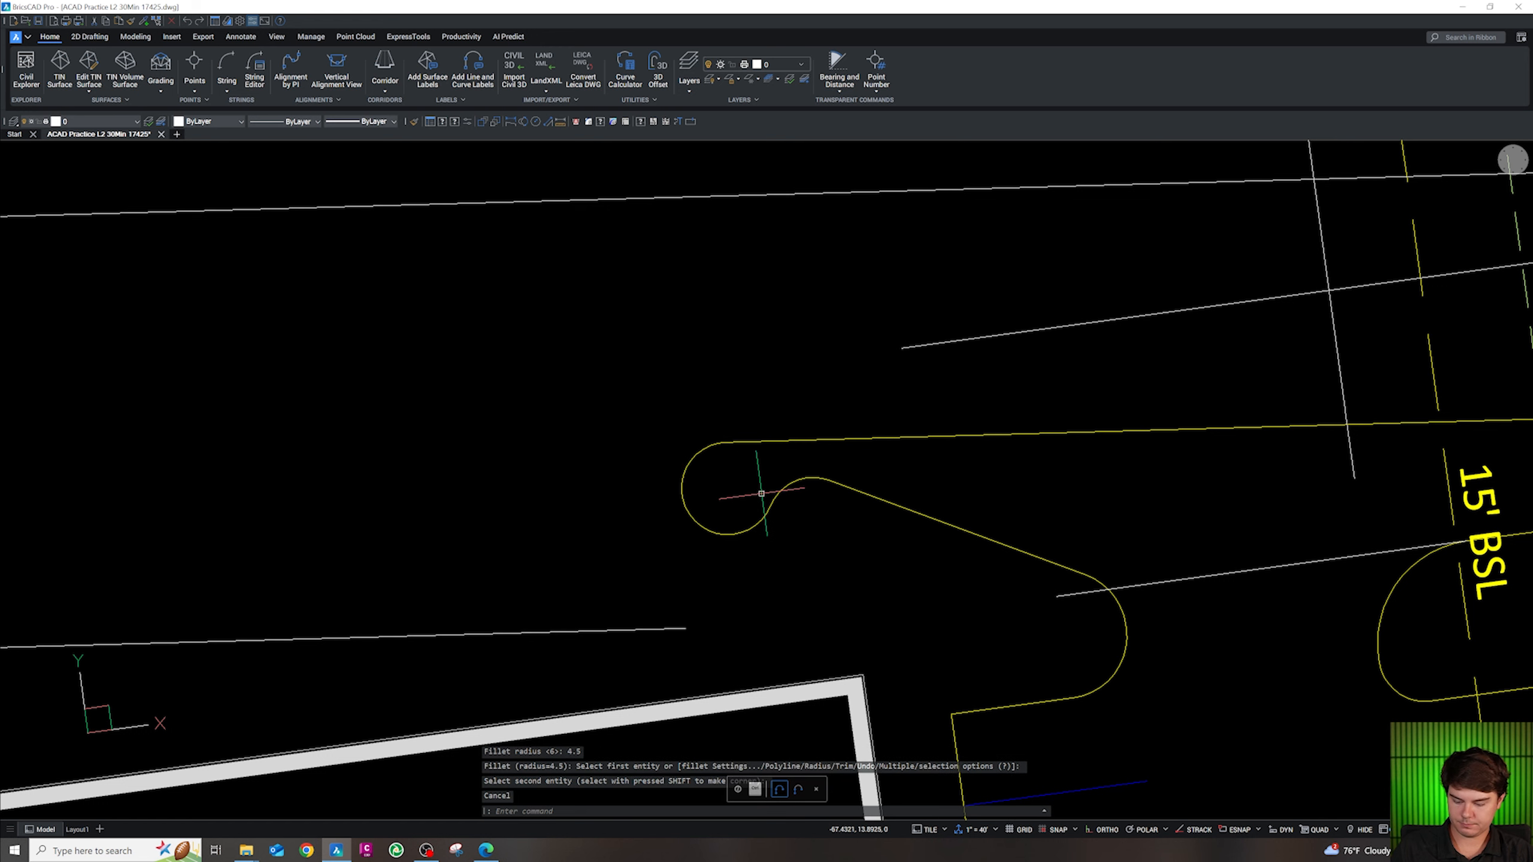
{"action": "key", "text": "Escape"}
{"action": "key", "text": "Escape"}
{"action": "key", "text": "Escape"}
{"action": "left_click", "coordinate": [756, 456]}
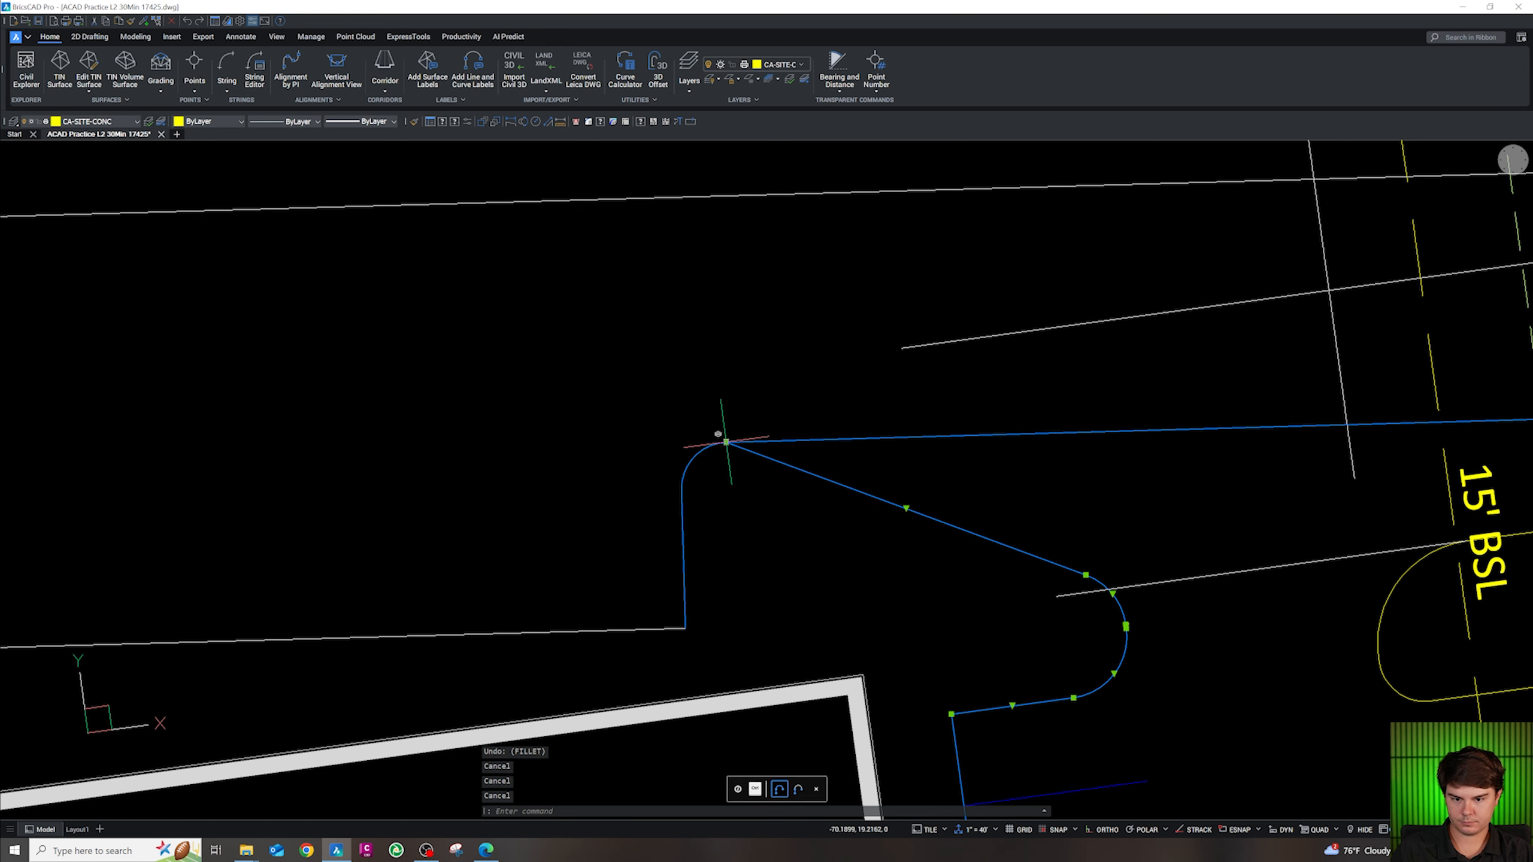
{"action": "left_click", "coordinate": [726, 443]}
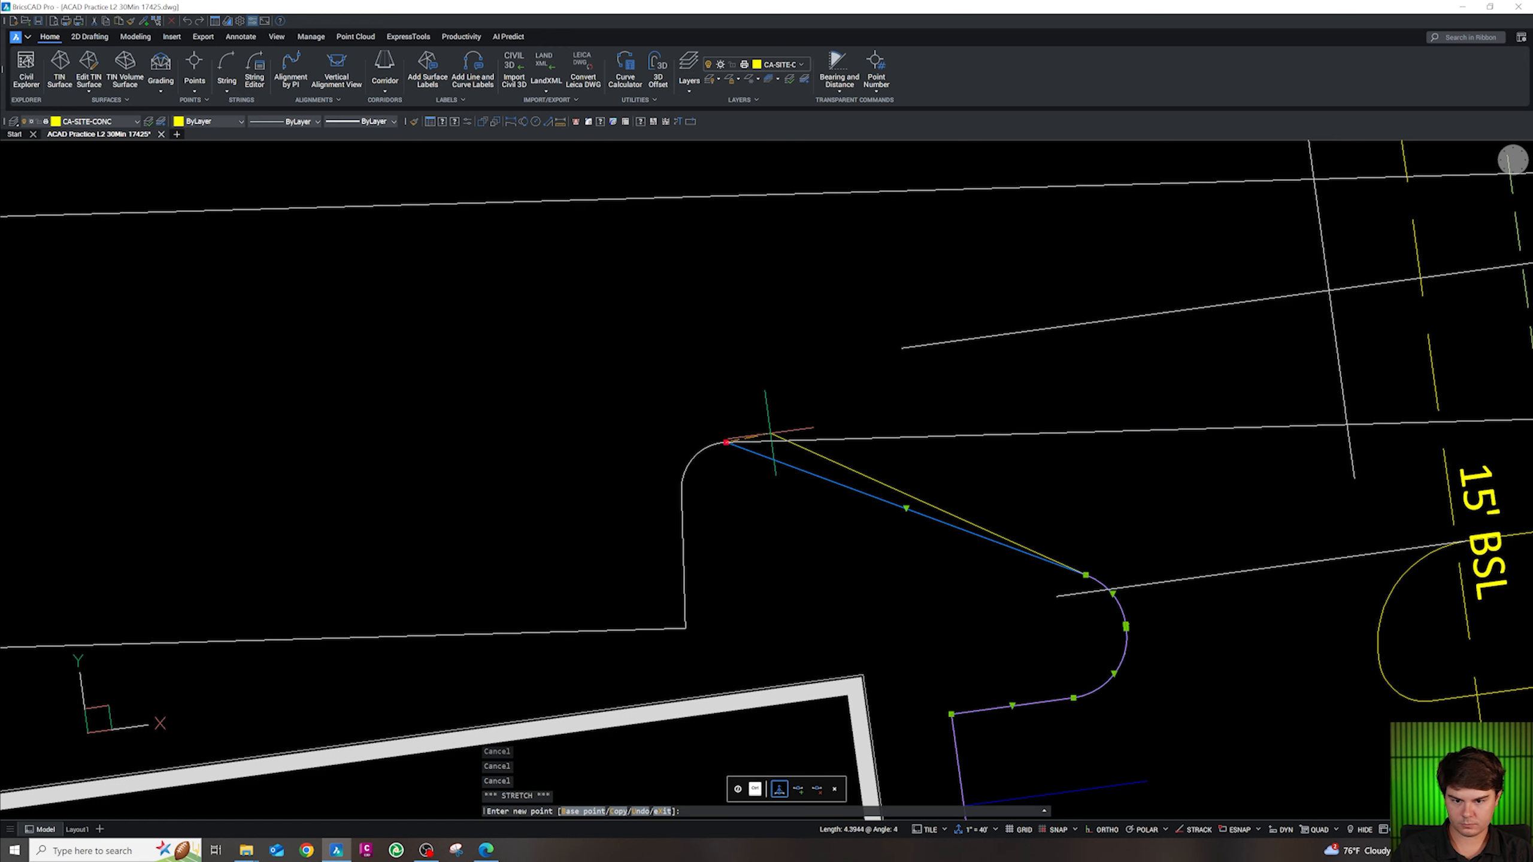
{"action": "key", "text": "Escape"}
{"action": "key", "text": "Escape"}
{"action": "key", "text": "Escape"}
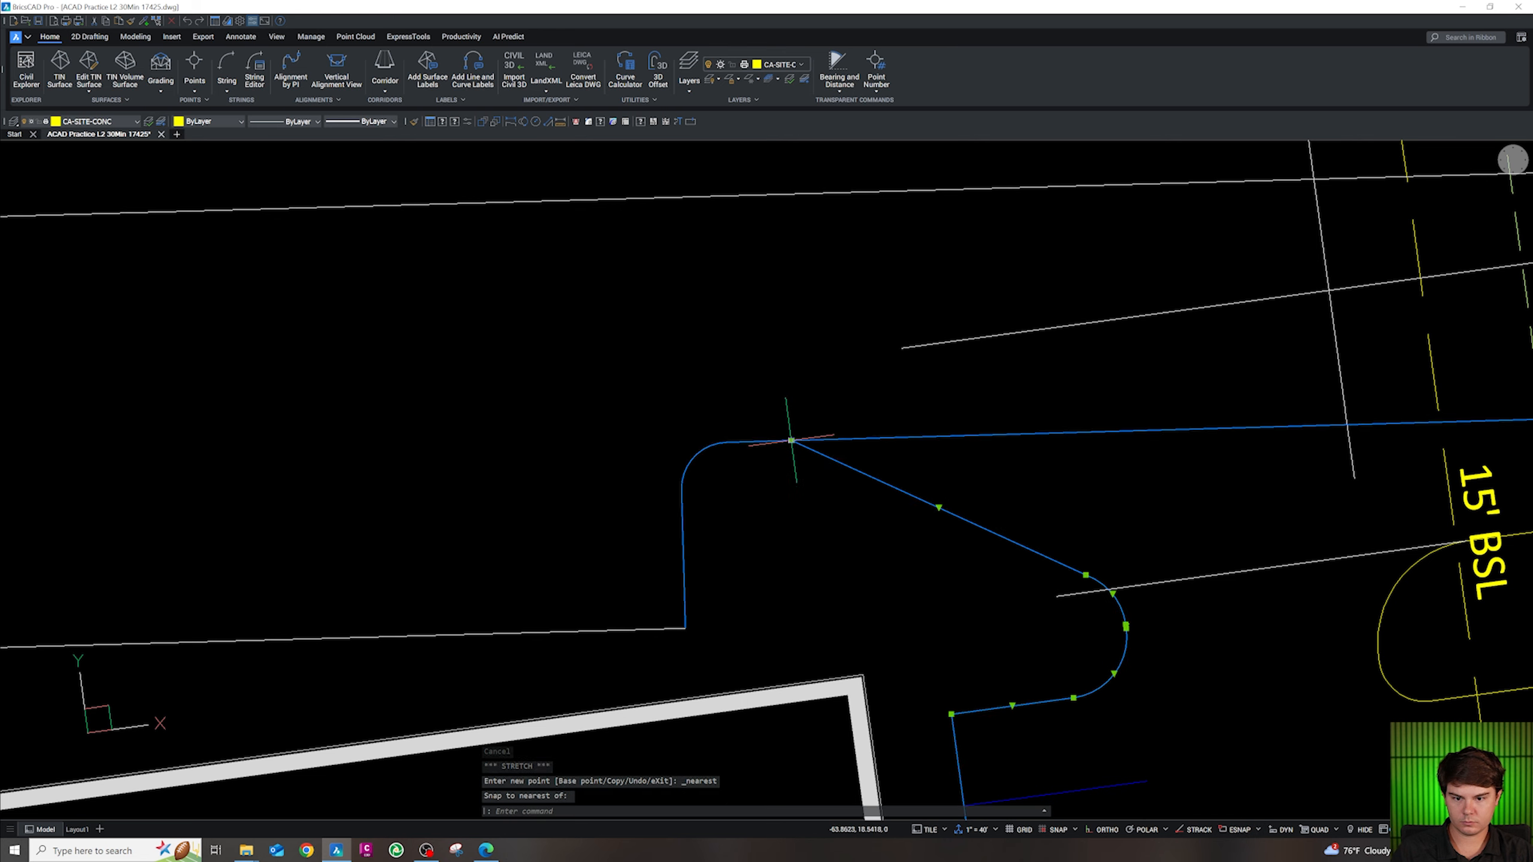
Undo a radius-4 fillet between the diagonal edge and the white line
{"action": "type", "text": "f"}
{"action": "key", "text": "Return"}
{"action": "type", "text": "r"}
{"action": "key", "text": "Return"}
{"action": "type", "text": "4.5"}
{"action": "key", "text": "Return"}
{"action": "left_click", "coordinate": [799, 445]}
{"action": "left_click", "coordinate": [720, 450]}
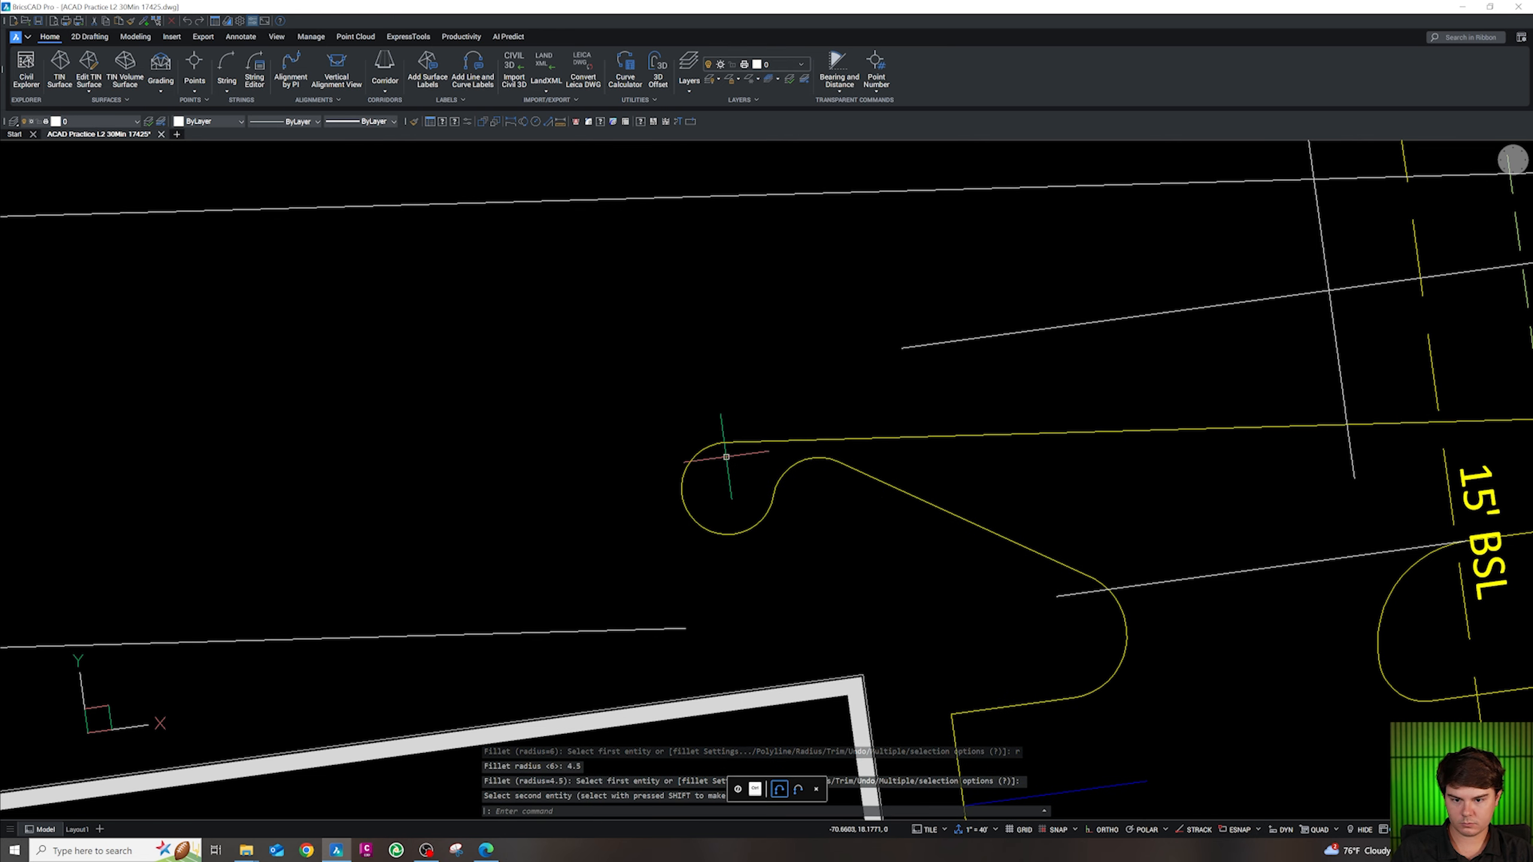
{"action": "key", "text": "ctrl+z"}
{"action": "key", "text": "Escape"}
{"action": "key", "text": "Escape"}
Begin another 4.5 fillet, then cancel it after the first pick
{"action": "type", "text": "f"}
{"action": "key", "text": "Return"}
{"action": "type", "text": "r"}
{"action": "key", "text": "Return"}
{"action": "type", "text": "4.5"}
{"action": "key", "text": "Return"}
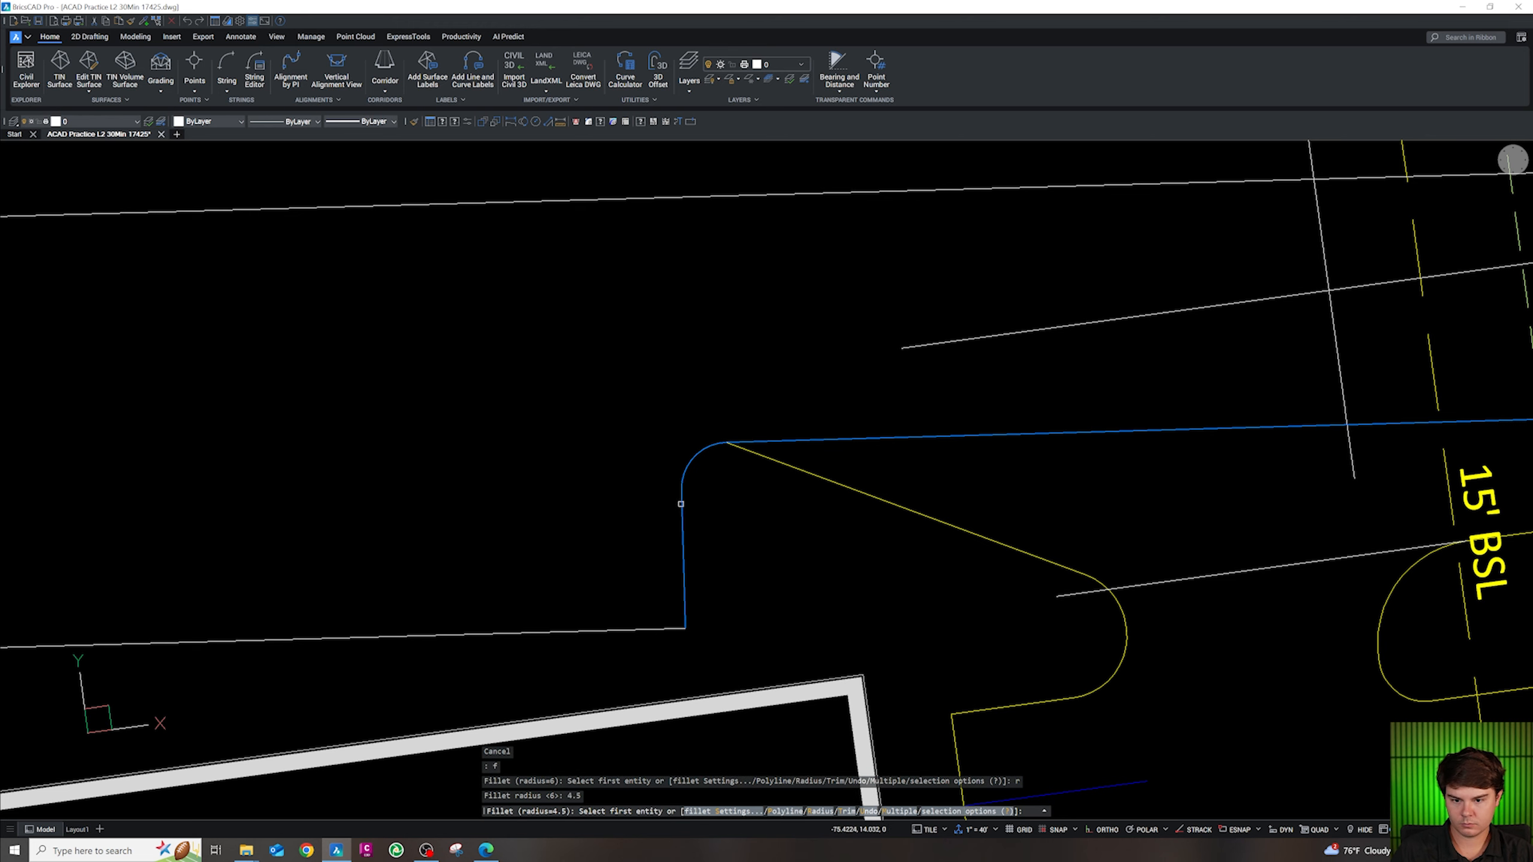
{"action": "left_click", "coordinate": [681, 503]}
{"action": "key", "text": "Escape"}
{"action": "scroll", "coordinate": [752, 455], "scroll_direction": "down", "scroll_amount": 5}
{"action": "scroll", "coordinate": [746, 464], "scroll_direction": "up", "scroll_amount": 3}
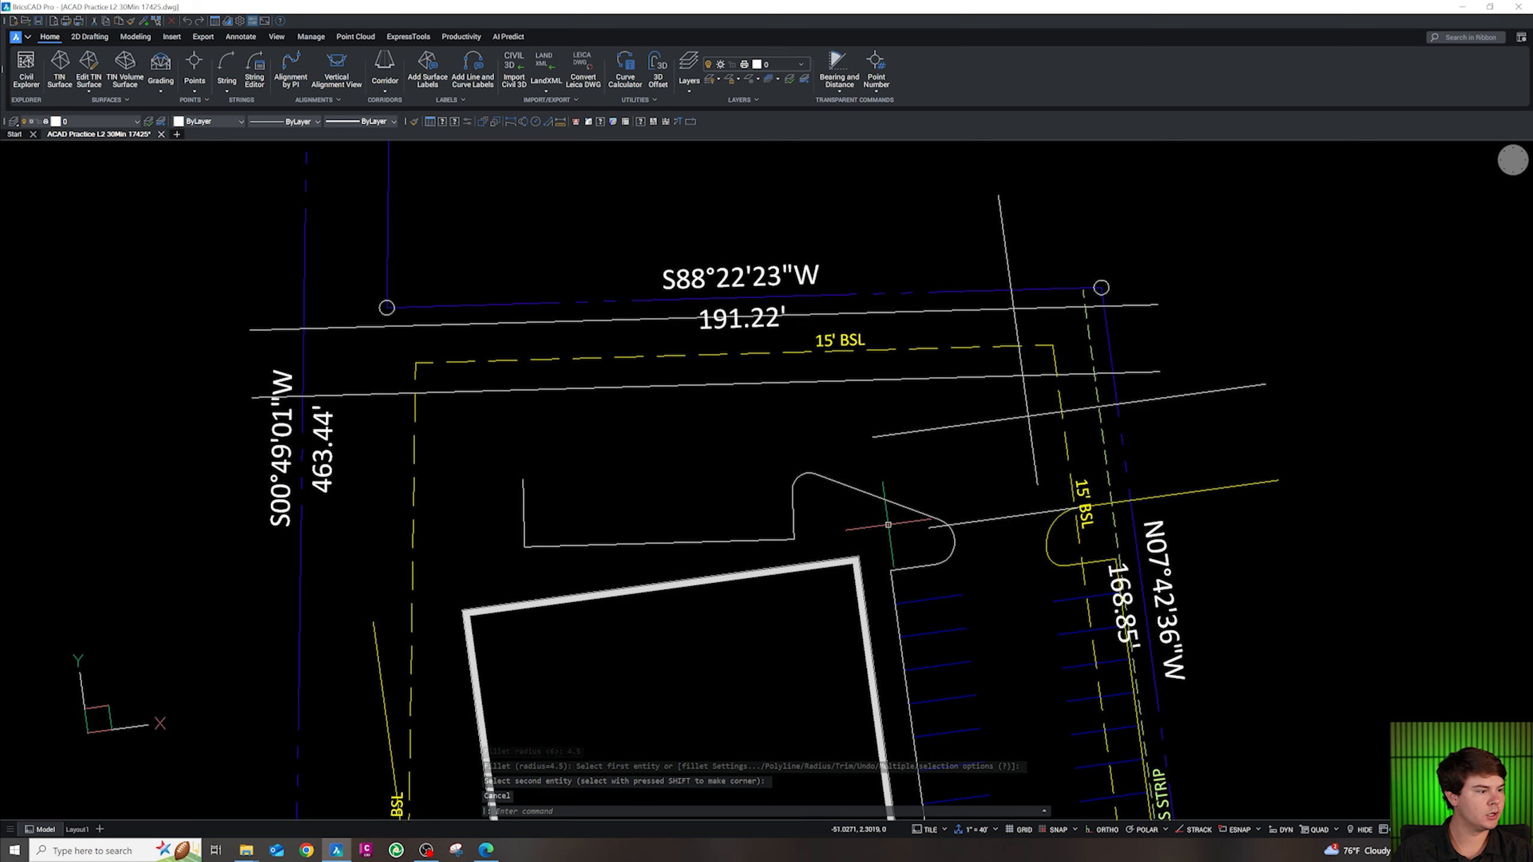
Start a polyline at the left corner endpoint, then cancel it without drawing
{"action": "scroll", "coordinate": [573, 573], "scroll_direction": "up", "scroll_amount": 1}
{"action": "scroll", "coordinate": [561, 483], "scroll_direction": "down", "scroll_amount": 2}
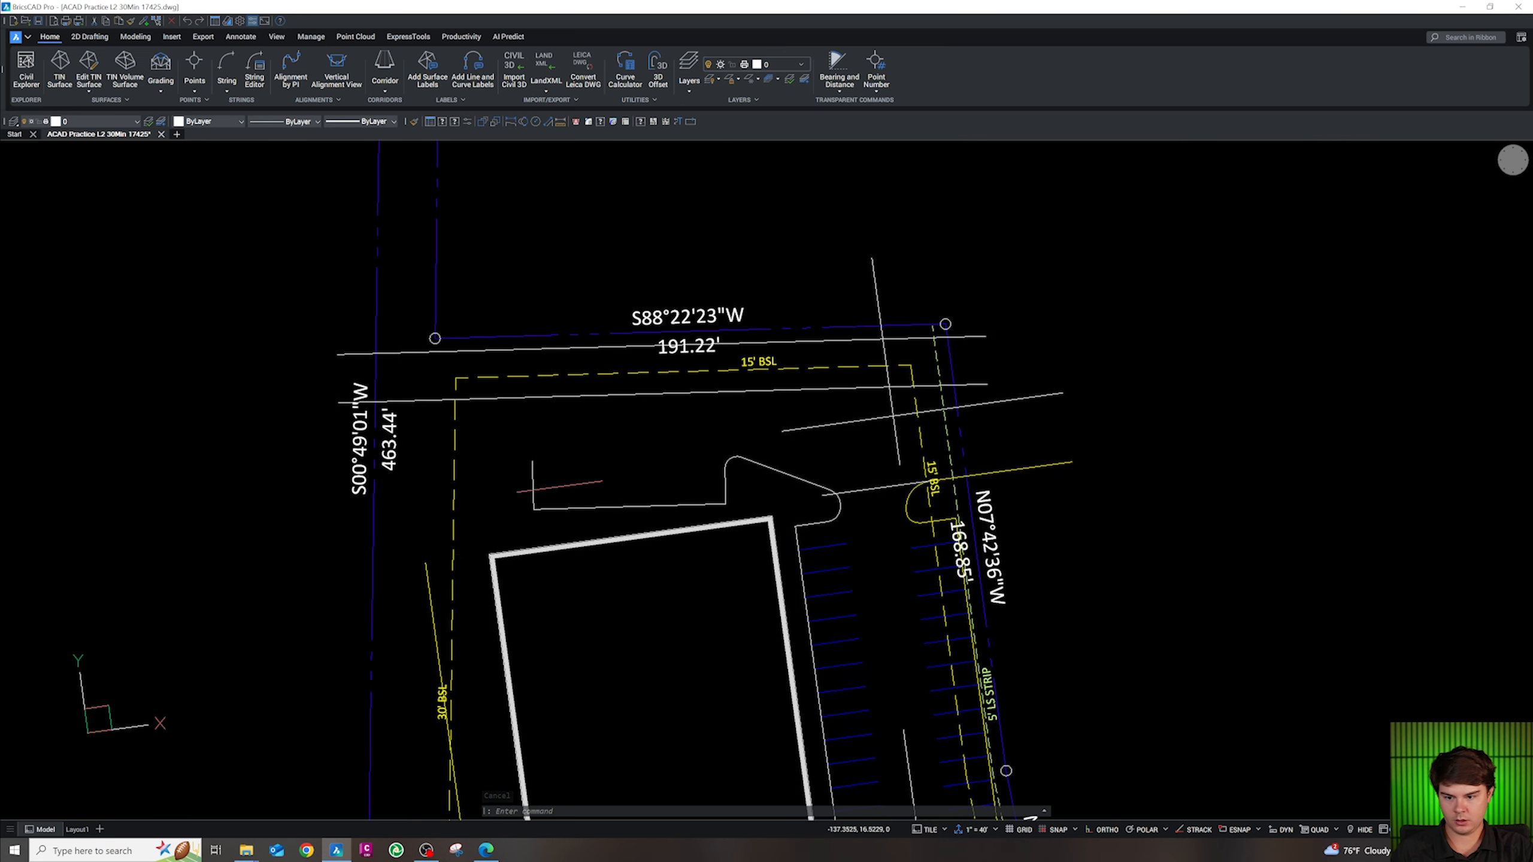
{"action": "scroll", "coordinate": [411, 556], "scroll_direction": "up", "scroll_amount": 1}
{"action": "key", "text": "Escape"}
{"action": "scroll", "coordinate": [471, 440], "scroll_direction": "up", "scroll_amount": 1}
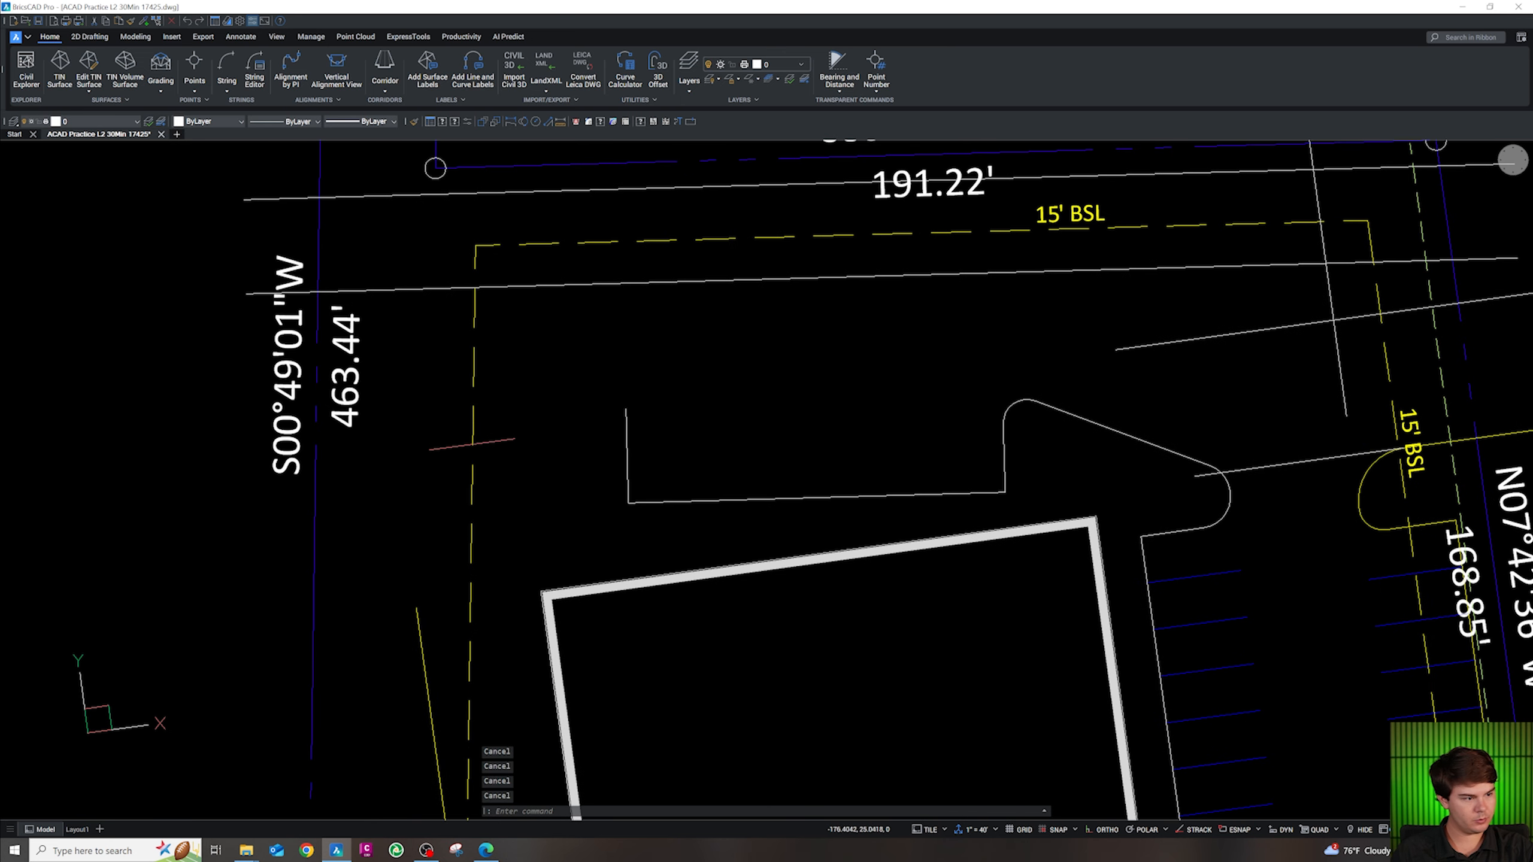
{"action": "type", "text": "pl"}
{"action": "key", "text": "Return"}
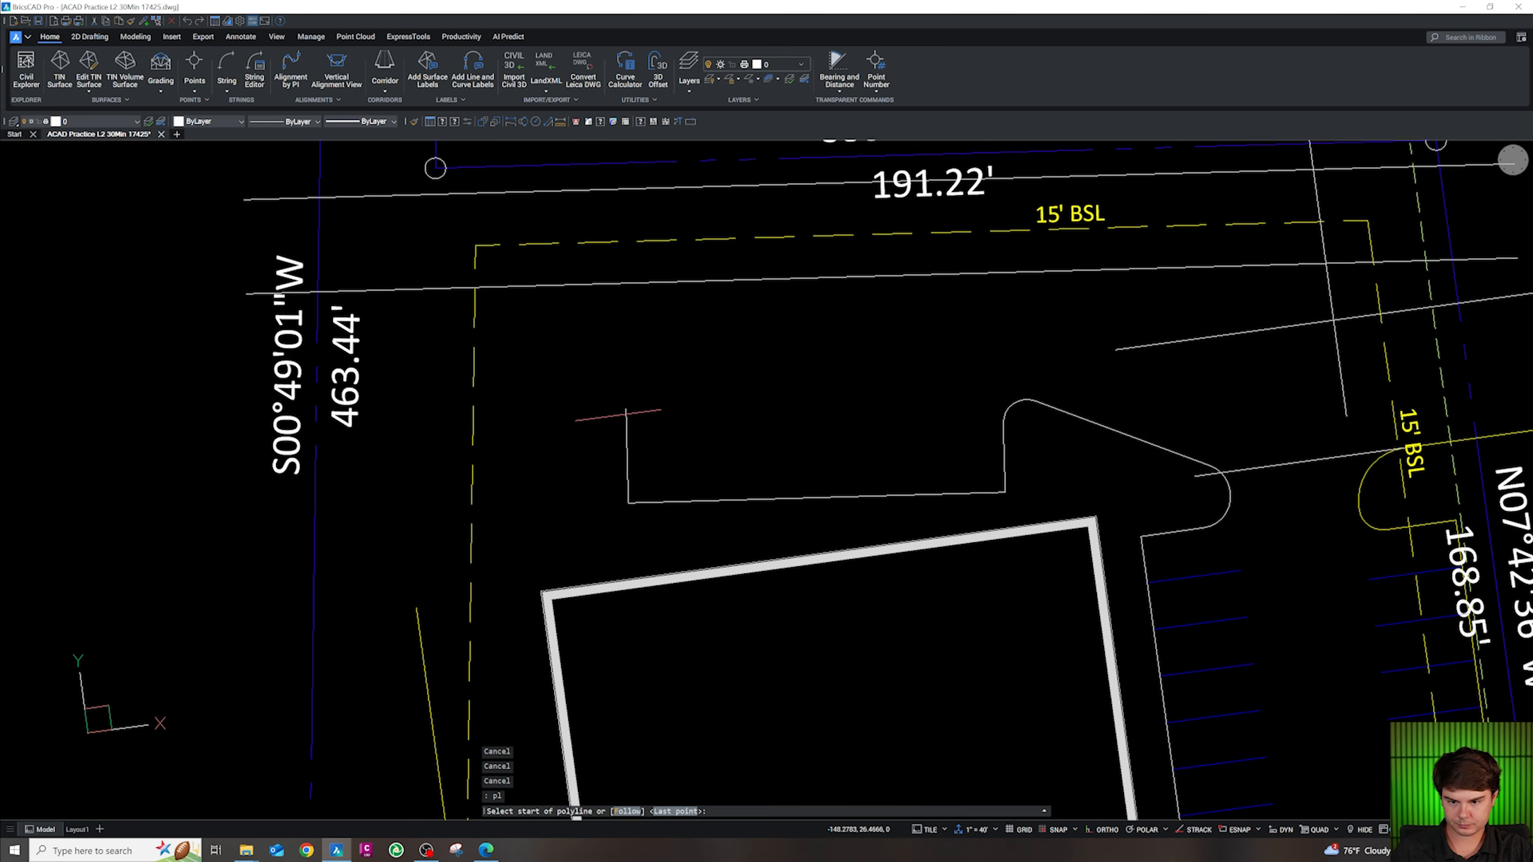
{"action": "key", "text": "Escape"}
{"action": "key", "text": "Page_Up"}
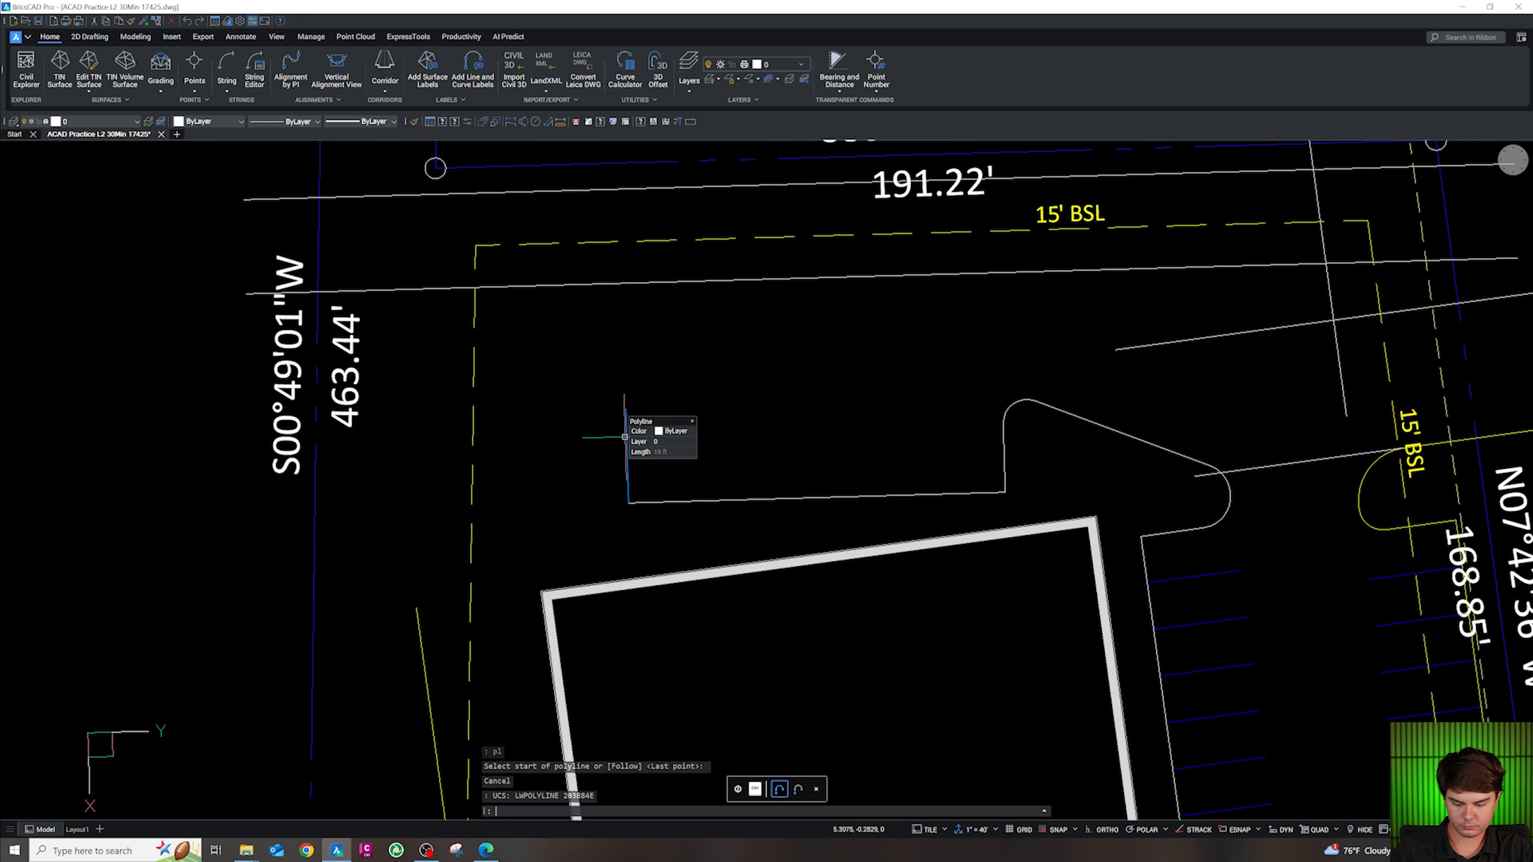
{"action": "type", "text": "pl"}
{"action": "key", "text": "Return"}
{"action": "left_click", "coordinate": [625, 410]}
{"action": "key", "text": "Escape"}
{"action": "key", "text": "Escape"}
{"action": "key", "text": "Escape"}
Round the left corner of the pad outline with a radius-6 fillet
{"action": "type", "text": "f"}
{"action": "key", "text": "Return"}
{"action": "type", "text": "r"}
{"action": "key", "text": "Return"}
{"action": "type", "text": "6"}
{"action": "key", "text": "Return"}
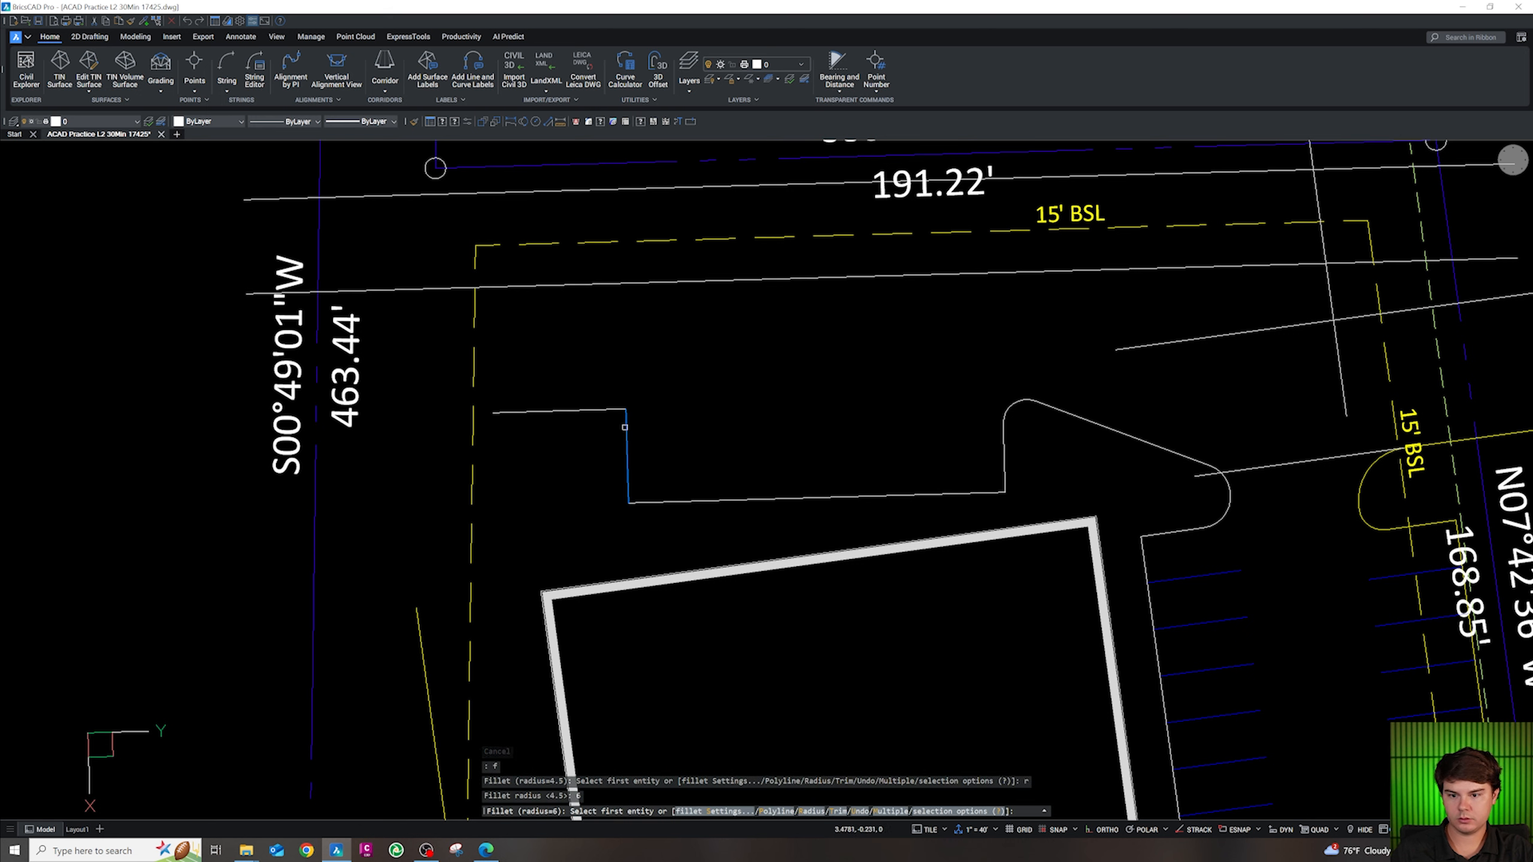
{"action": "left_click", "coordinate": [624, 427]}
{"action": "left_click", "coordinate": [612, 411]}
{"action": "key", "text": "Escape"}
{"action": "key", "text": "Escape"}
{"action": "key", "text": "Escape"}
{"action": "key", "text": "Escape"}
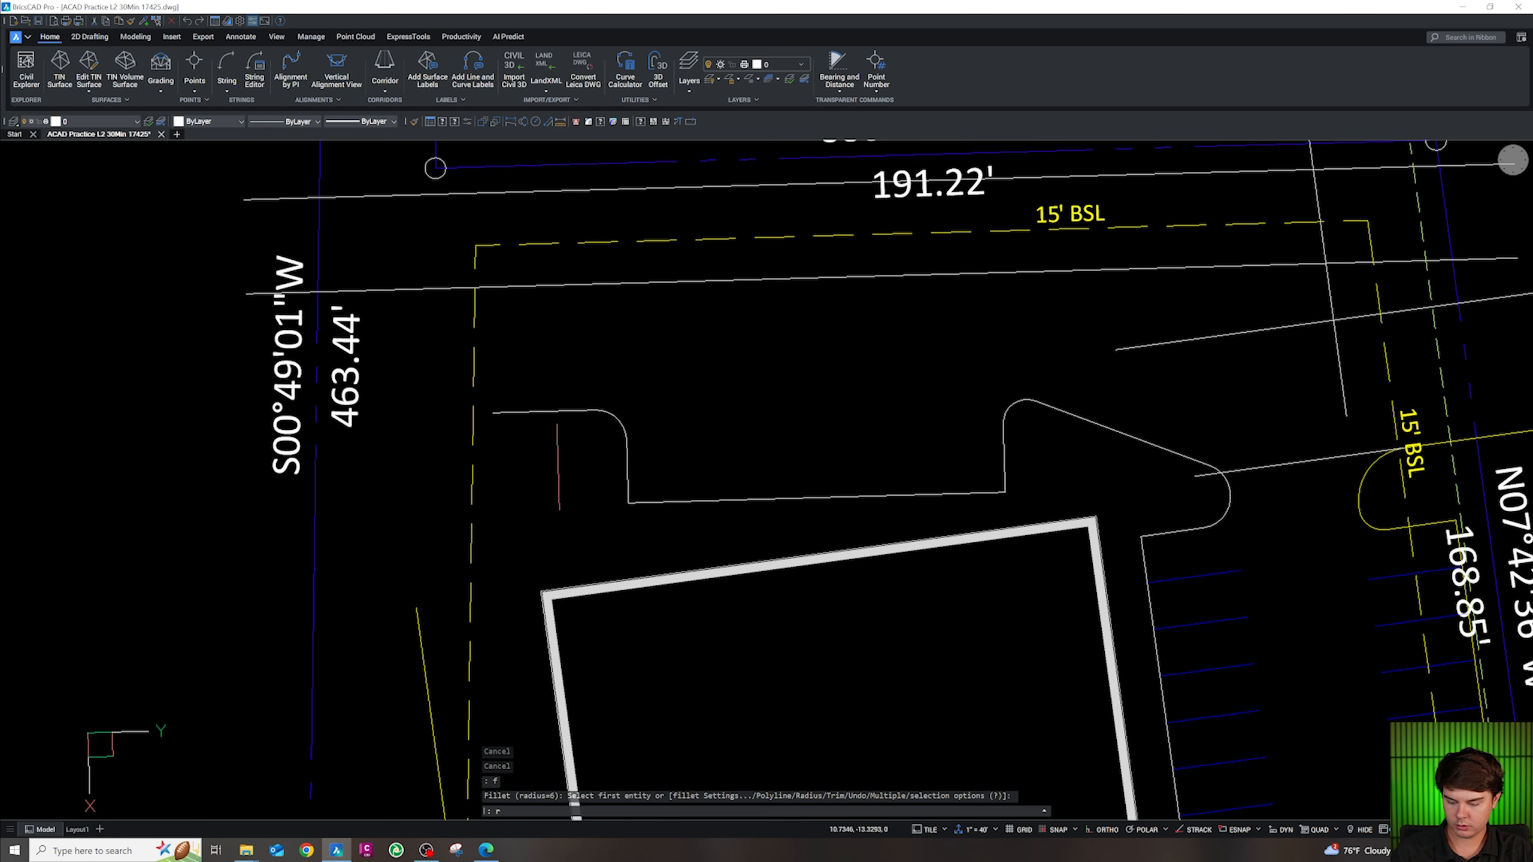
Set the fillet radius to 23.3 and pick the upper-left pad line first
{"action": "type", "text": "3."}
{"action": "key", "text": "Return"}
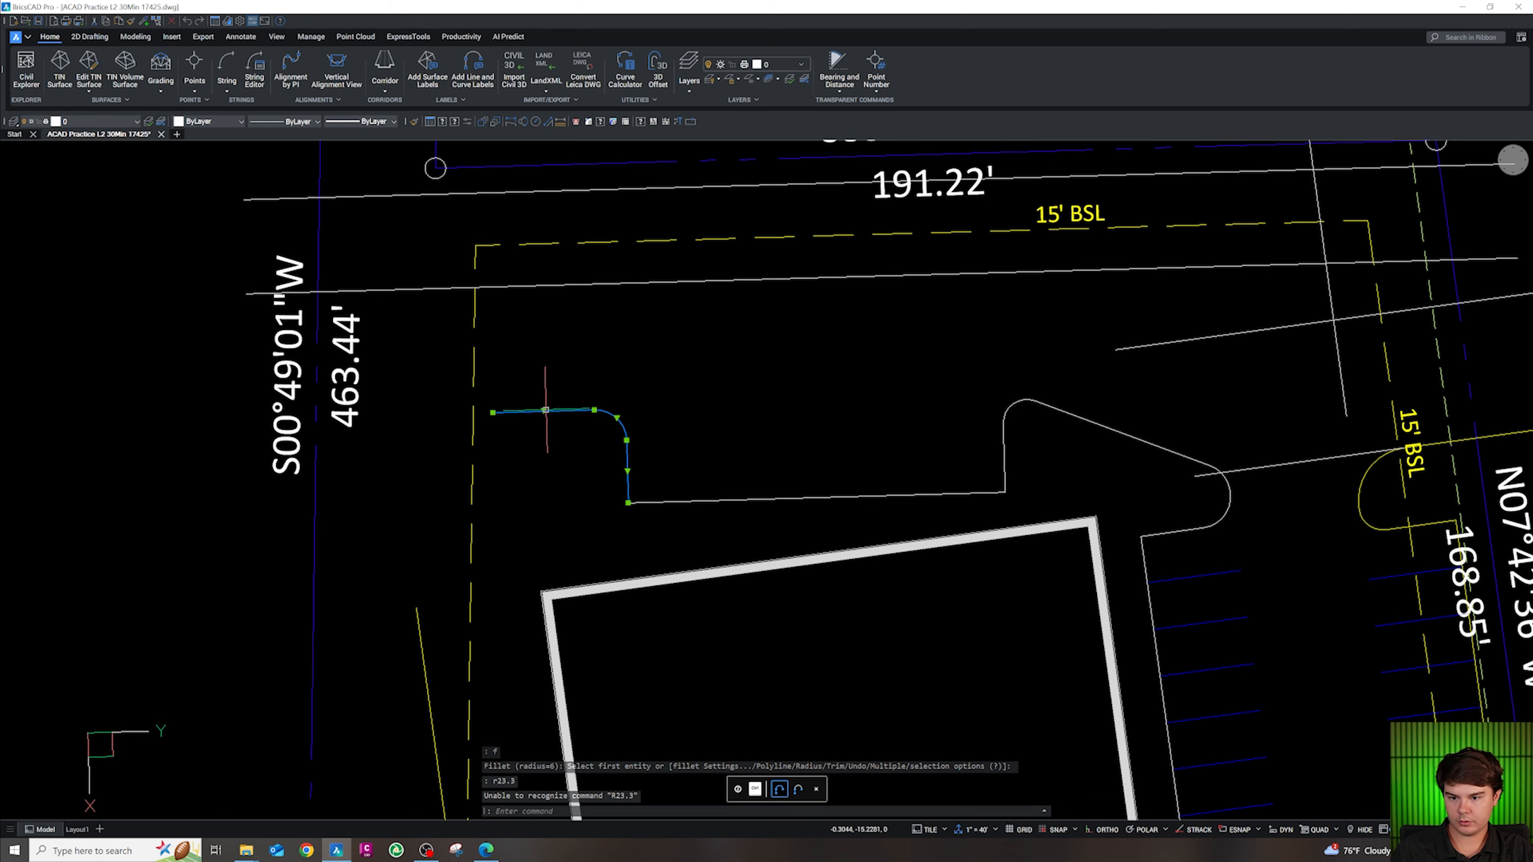
{"action": "key", "text": "Escape"}
{"action": "key", "text": "Escape"}
{"action": "type", "text": "f"}
{"action": "key", "text": "Return"}
{"action": "type", "text": "r"}
{"action": "key", "text": "Return"}
{"action": "type", "text": "23.3"}
{"action": "key", "text": "Return"}
{"action": "left_click", "coordinate": [520, 413]}
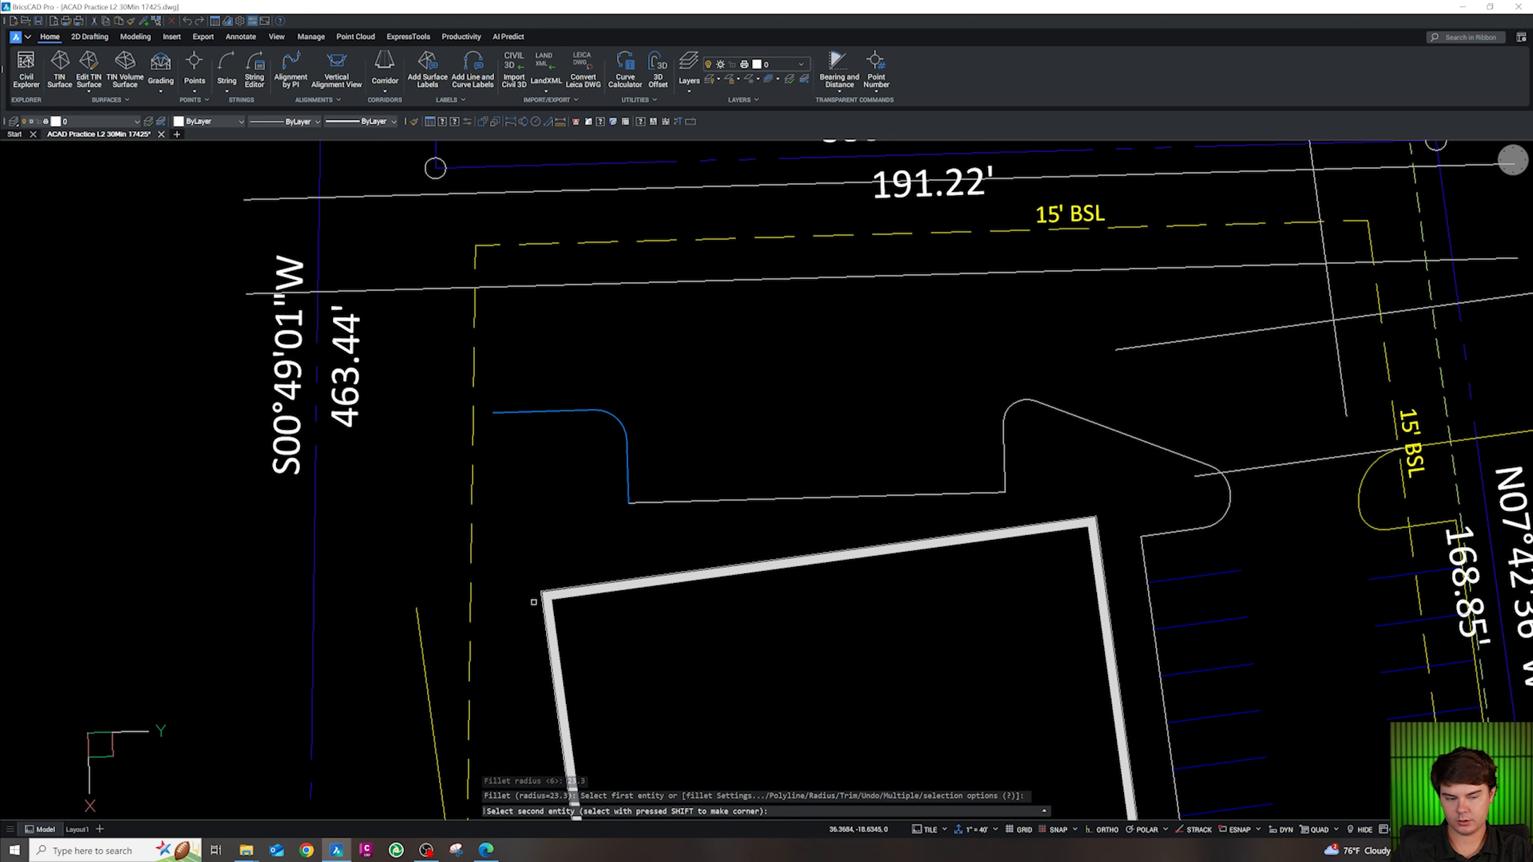
{"action": "key", "text": "Escape"}
{"action": "key", "text": "Escape"}
{"action": "scroll", "coordinate": [545, 514], "scroll_direction": "down", "scroll_amount": 1}
{"action": "key", "text": "Escape"}
{"action": "scroll", "coordinate": [555, 609], "scroll_direction": "down", "scroll_amount": 4}
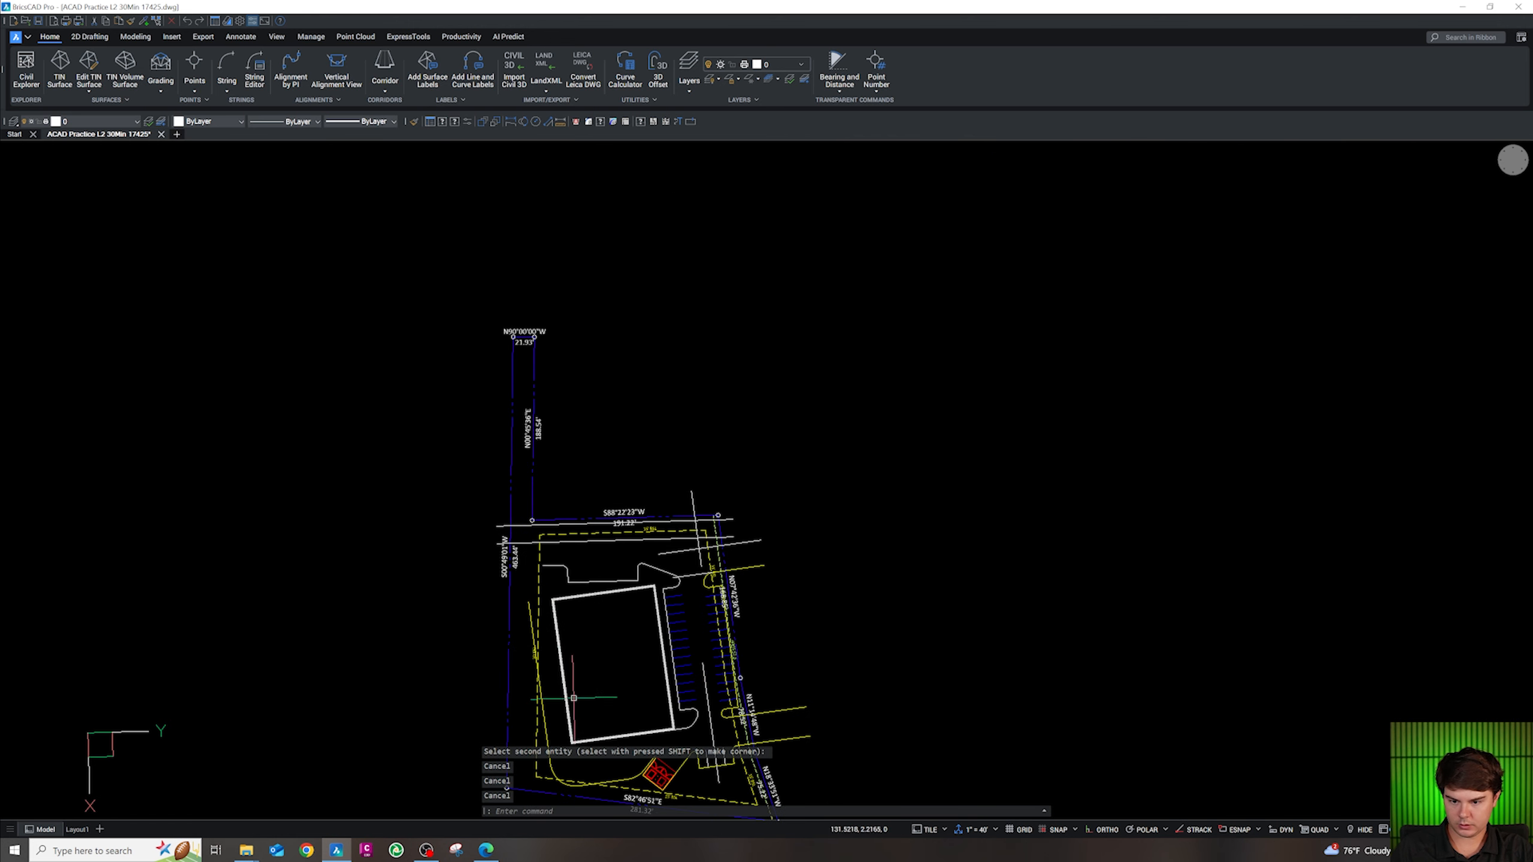
{"action": "scroll", "coordinate": [564, 687], "scroll_direction": "up", "scroll_amount": 5}
{"action": "scroll", "coordinate": [558, 675], "scroll_direction": "down", "scroll_amount": 5}
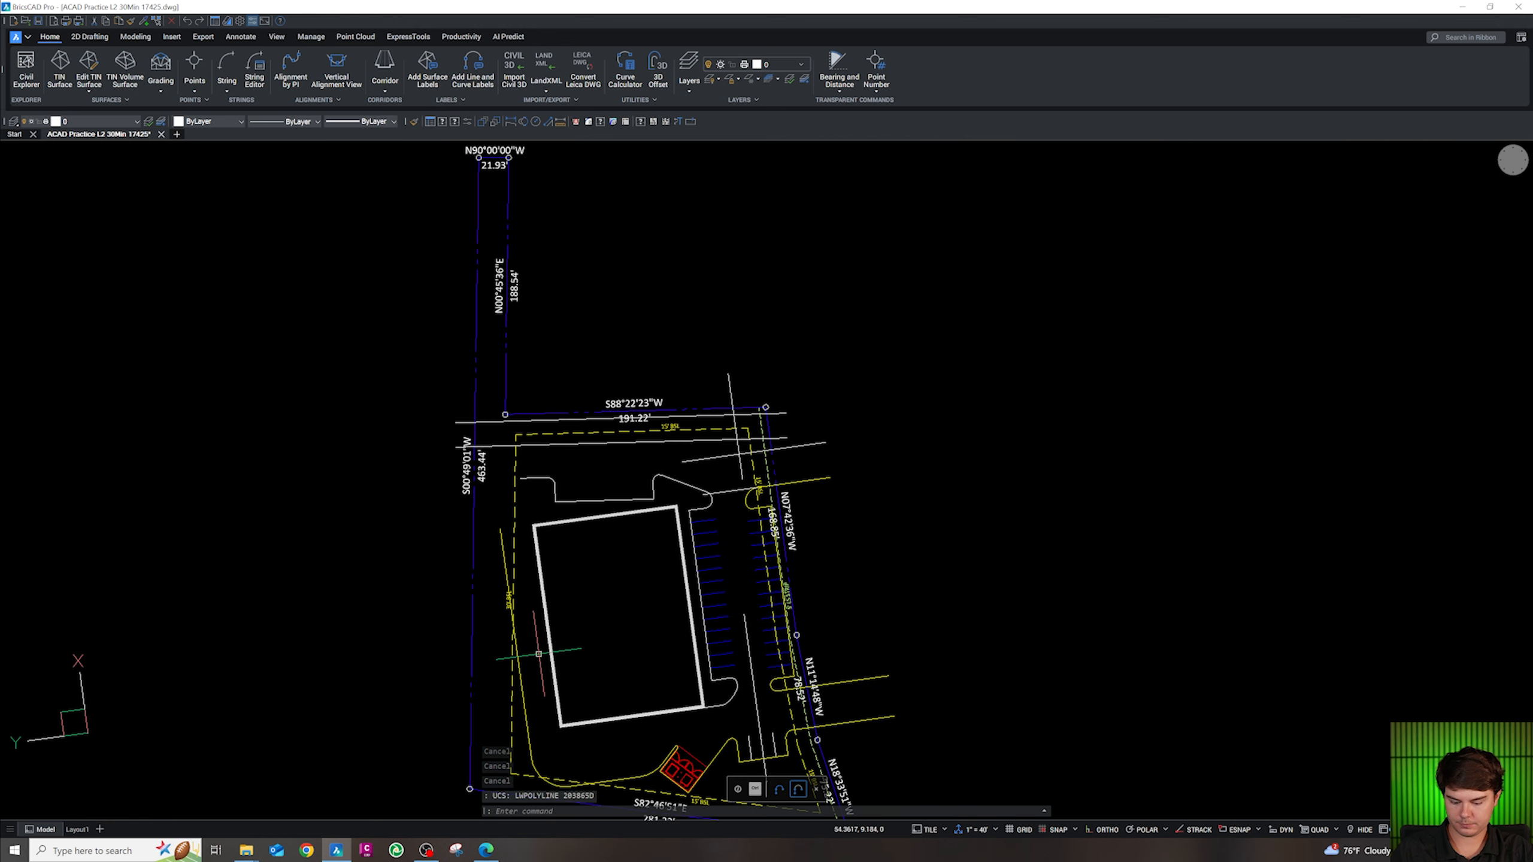
{"action": "type", "text": "pl"}
{"action": "key", "text": "Return"}
{"action": "scroll", "coordinate": [551, 726], "scroll_direction": "up", "scroll_amount": 7}
{"action": "key", "text": "shift+e"}
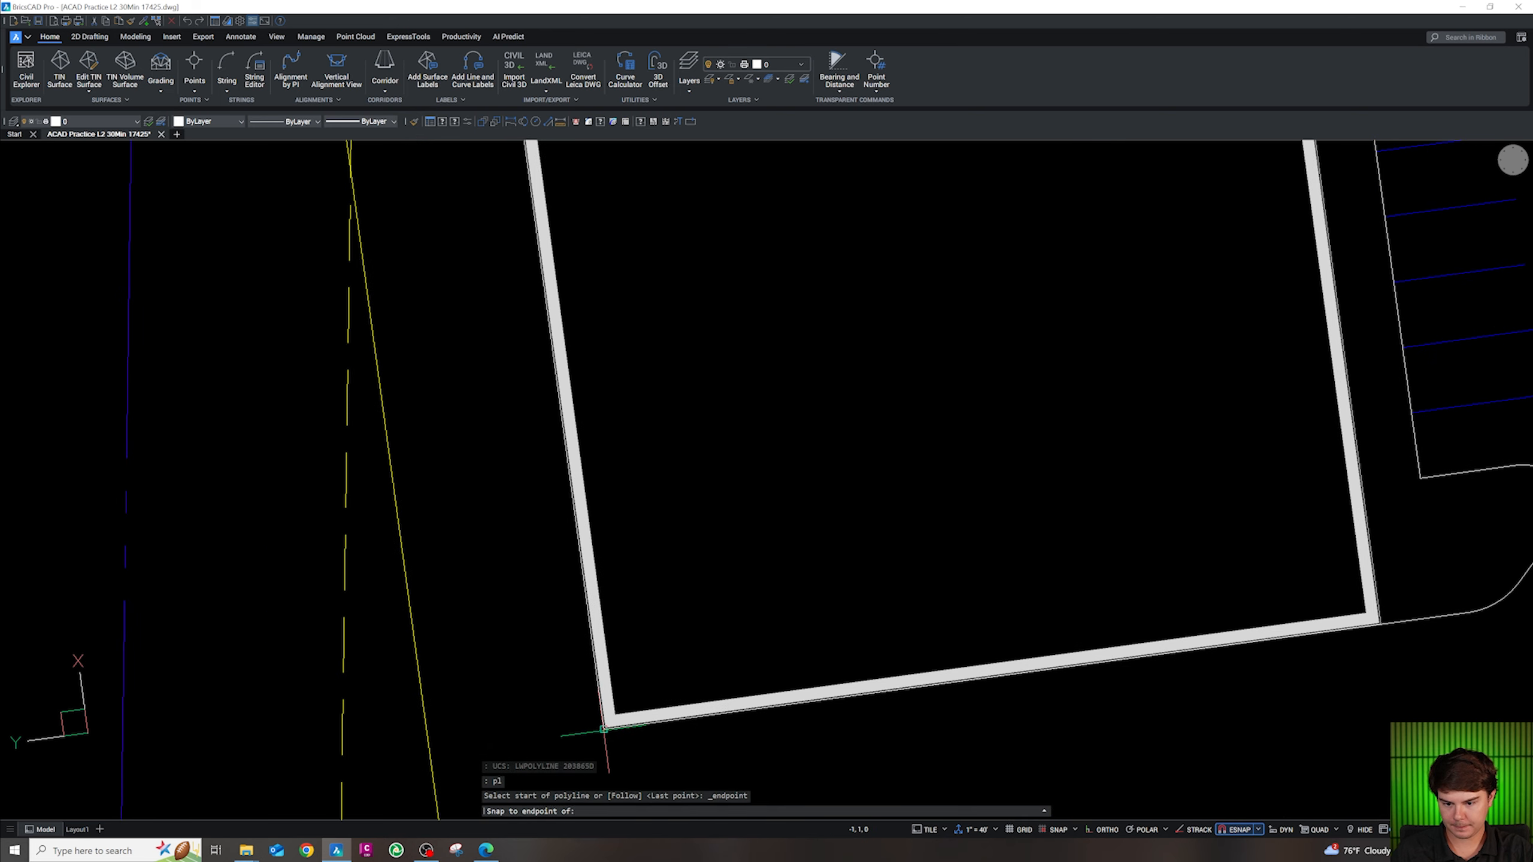
{"action": "left_click", "coordinate": [604, 729]}
{"action": "scroll", "coordinate": [604, 728], "scroll_direction": "down", "scroll_amount": 6}
{"action": "key", "text": "Escape"}
{"action": "key", "text": "Escape"}
{"action": "type", "text": "f"}
{"action": "key", "text": "Return"}
{"action": "type", "text": "r"}
{"action": "key", "text": "Return"}
{"action": "type", "text": "23.3"}
{"action": "key", "text": "Return"}
{"action": "left_click", "coordinate": [565, 296]}
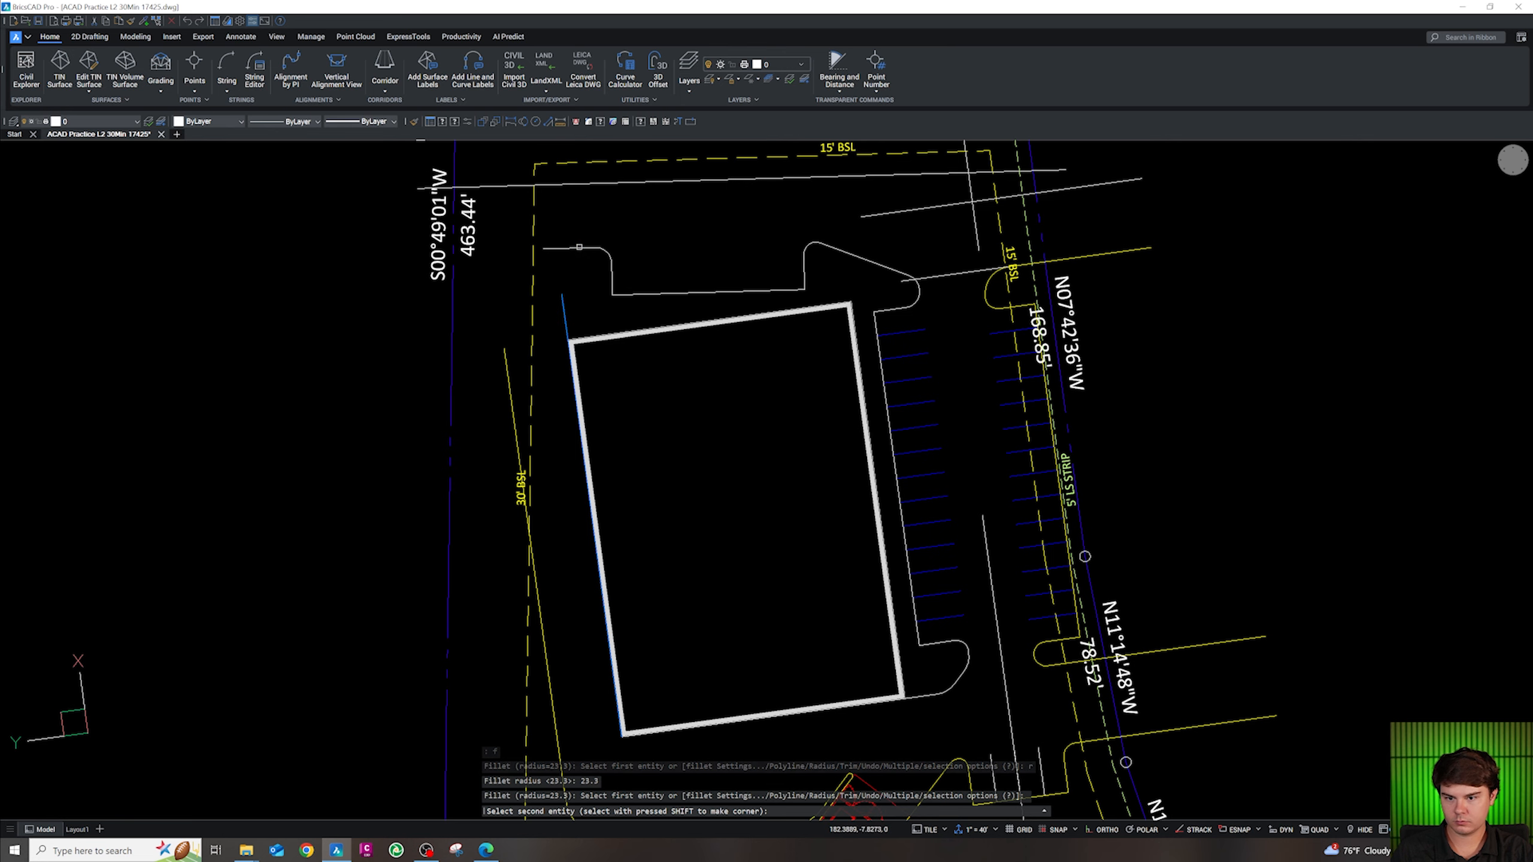
{"action": "left_click", "coordinate": [584, 247]}
{"action": "scroll", "coordinate": [595, 417], "scroll_direction": "down", "scroll_amount": 2}
{"action": "scroll", "coordinate": [604, 284], "scroll_direction": "up", "scroll_amount": 6}
{"action": "key", "text": "Escape"}
{"action": "key", "text": "Escape"}
{"action": "key", "text": "Escape"}
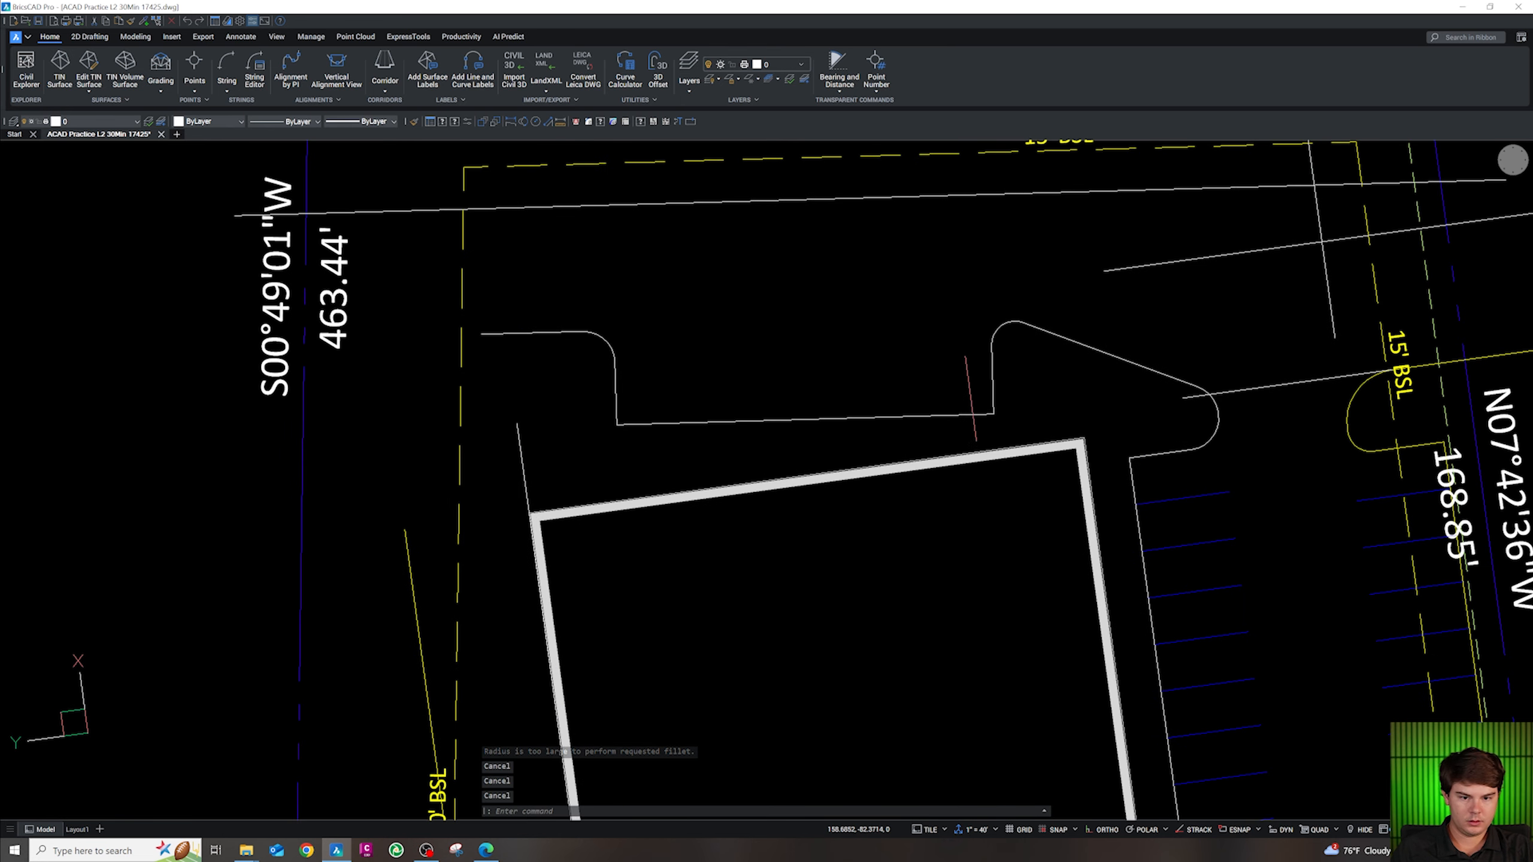
{"action": "scroll", "coordinate": [959, 402], "scroll_direction": "down", "scroll_amount": 2}
{"action": "scroll", "coordinate": [644, 361], "scroll_direction": "up", "scroll_amount": 5}
Draw a 23.3-radius circle centred near the upper-left curb corner
{"action": "type", "text": "c"}
{"action": "key", "text": "Return"}
{"action": "left_click", "coordinate": [722, 457]}
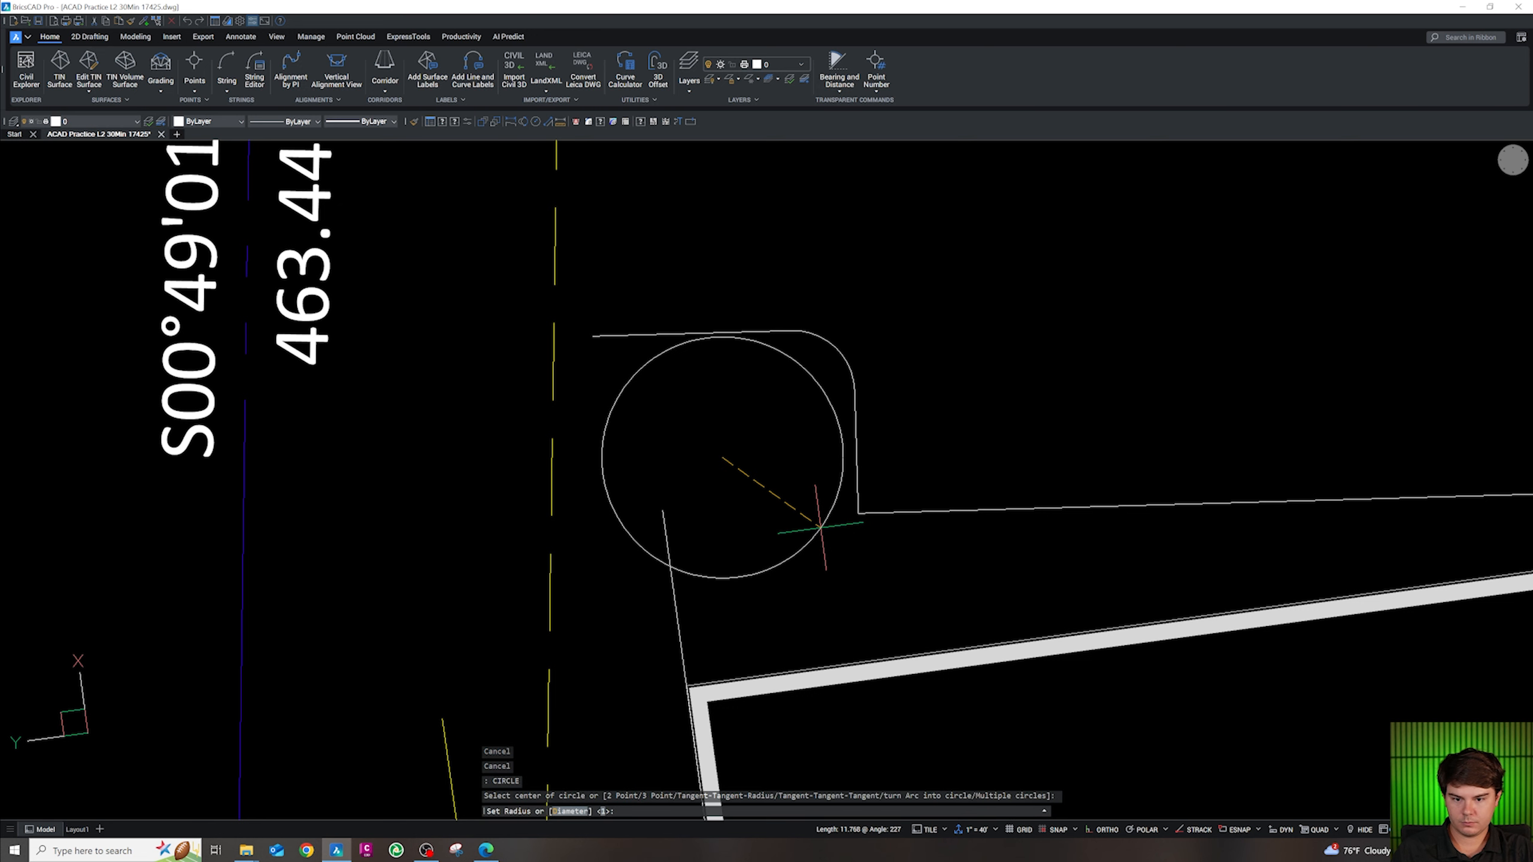
{"action": "type", "text": "23.3"}
{"action": "key", "text": "Return"}
{"action": "key", "text": "Escape"}
Try moving the circle from its quadrant to an intersection, then cancel
{"action": "left_click", "coordinate": [489, 485]}
{"action": "type", "text": "m"}
{"action": "key", "text": "Return"}
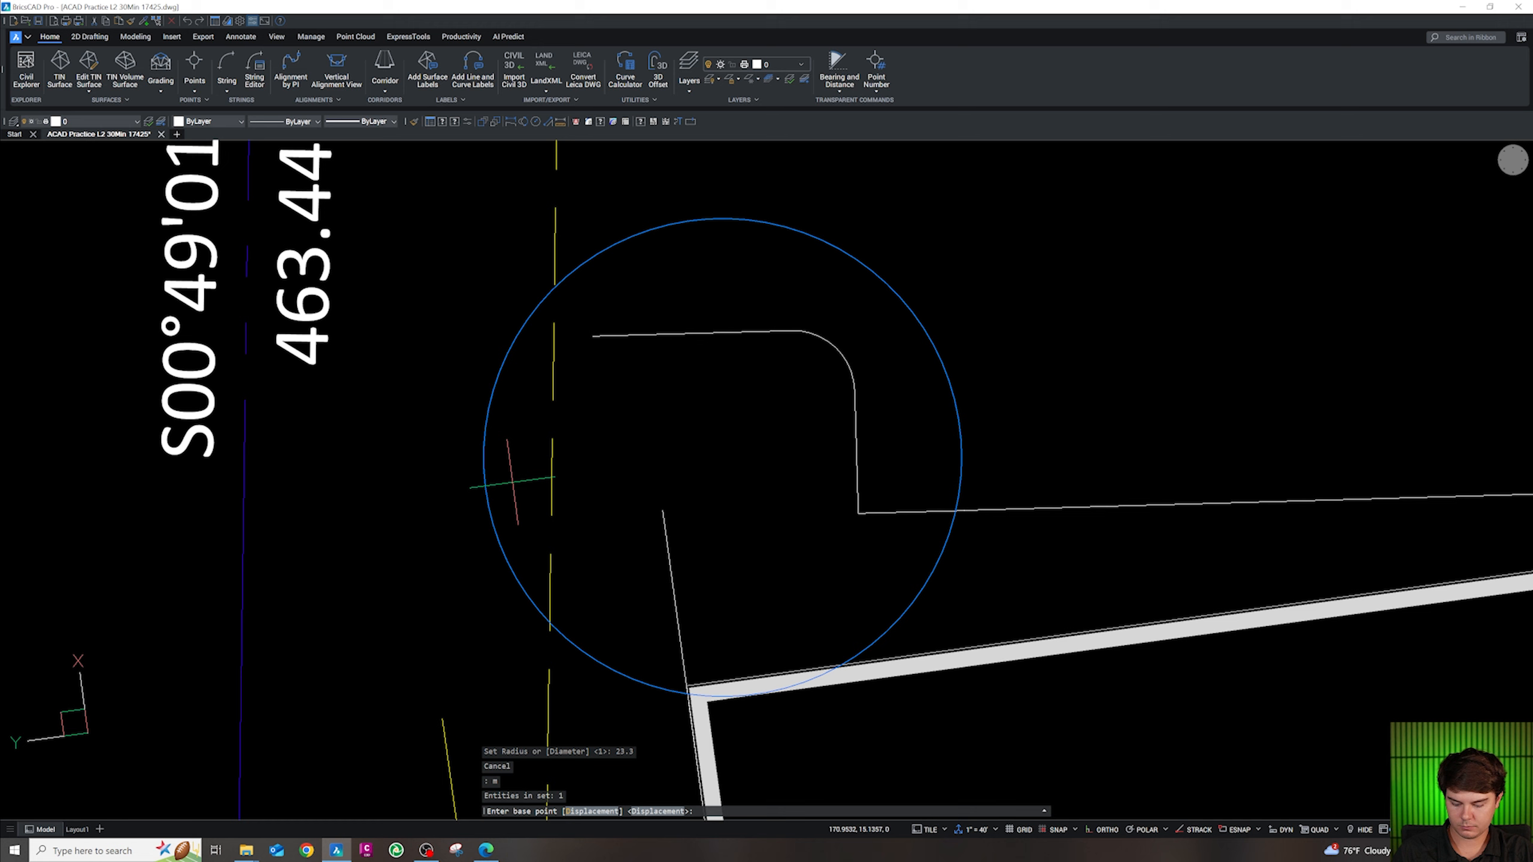
{"action": "right_click", "coordinate": [511, 486], "text": "shift"}
{"action": "key", "text": "q"}
{"action": "left_click", "coordinate": [486, 490]}
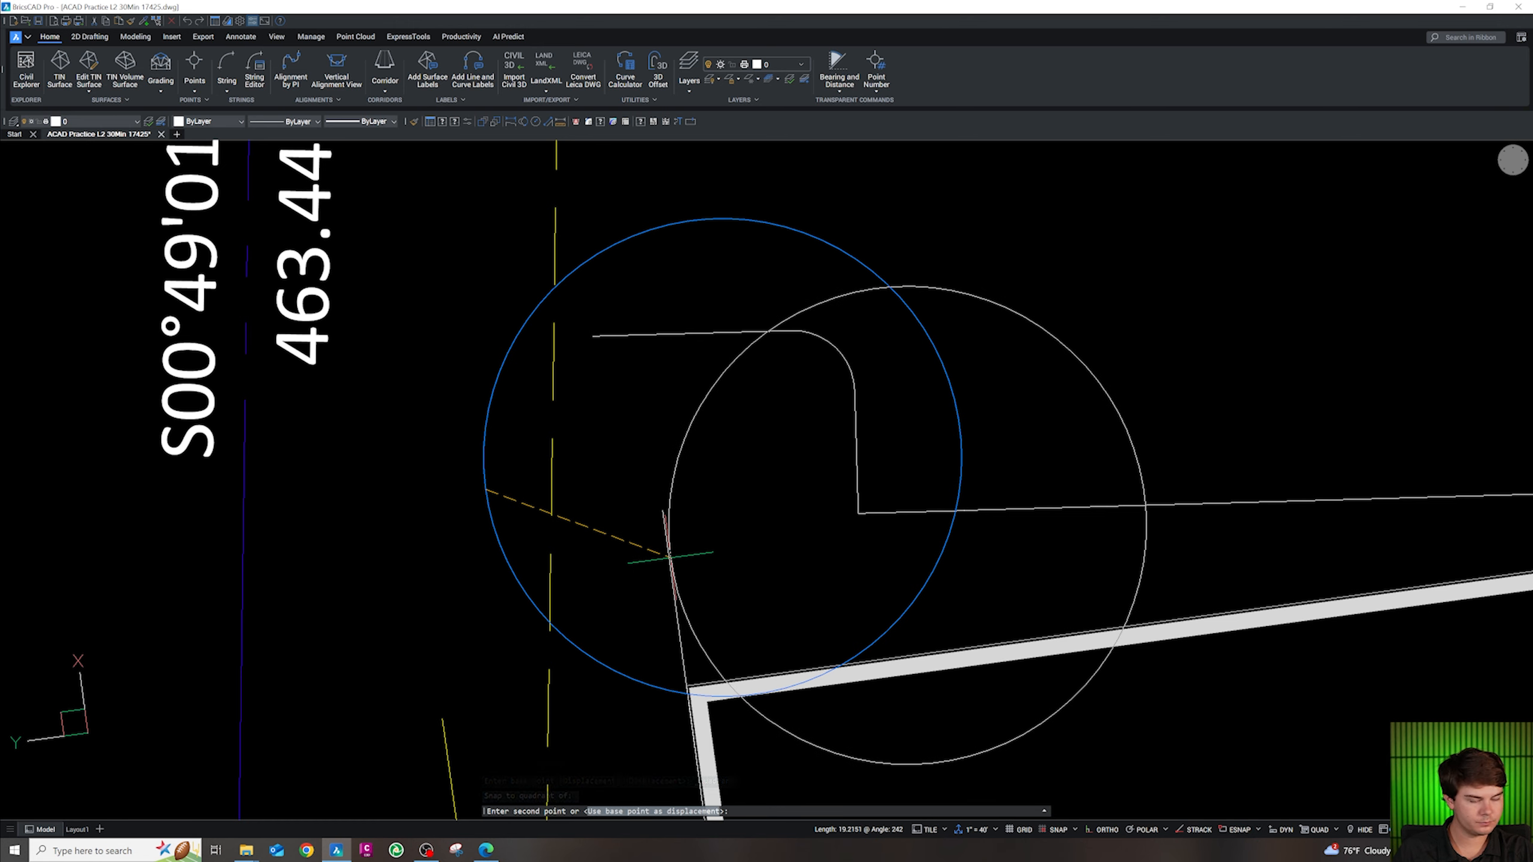
{"action": "right_click", "coordinate": [669, 557], "text": "shift"}
{"action": "key", "text": "i"}
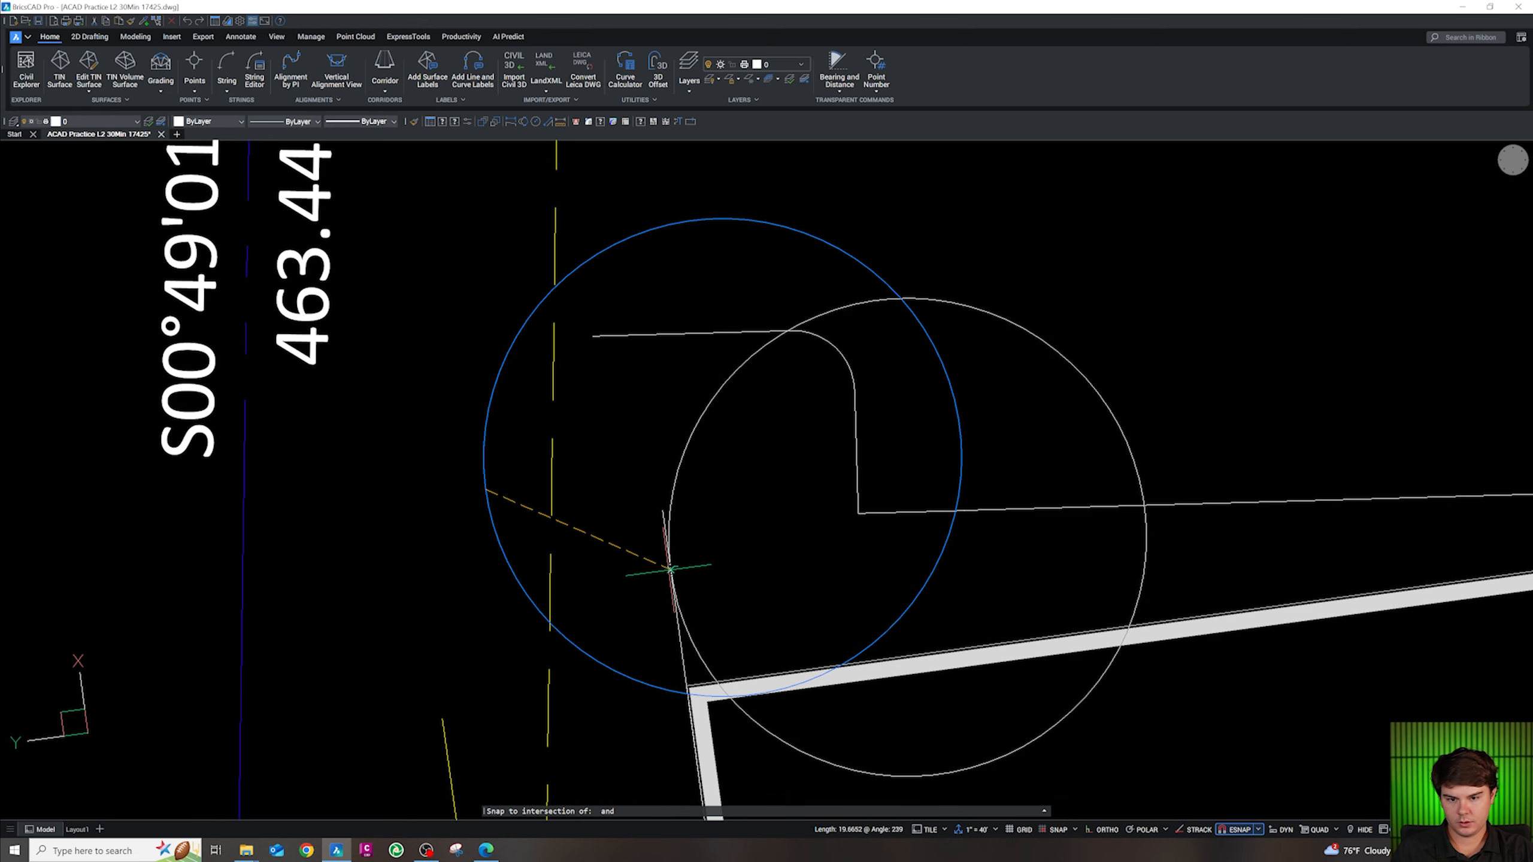
{"action": "key", "text": "Escape"}
{"action": "key", "text": "Escape"}
{"action": "key", "text": "Escape"}
Move the circle from its left quadrant to the nearest point on the diagonal line
{"action": "left_click", "coordinate": [928, 612]}
{"action": "left_click", "coordinate": [900, 580]}
{"action": "type", "text": "m"}
{"action": "key", "text": "space"}
{"action": "right_click", "coordinate": [561, 502], "text": "shift"}
{"action": "left_click", "coordinate": [620, 650]}
{"action": "left_click", "coordinate": [484, 457]}
{"action": "right_click", "coordinate": [650, 579], "text": "shift"}
{"action": "left_click", "coordinate": [706, 474]}
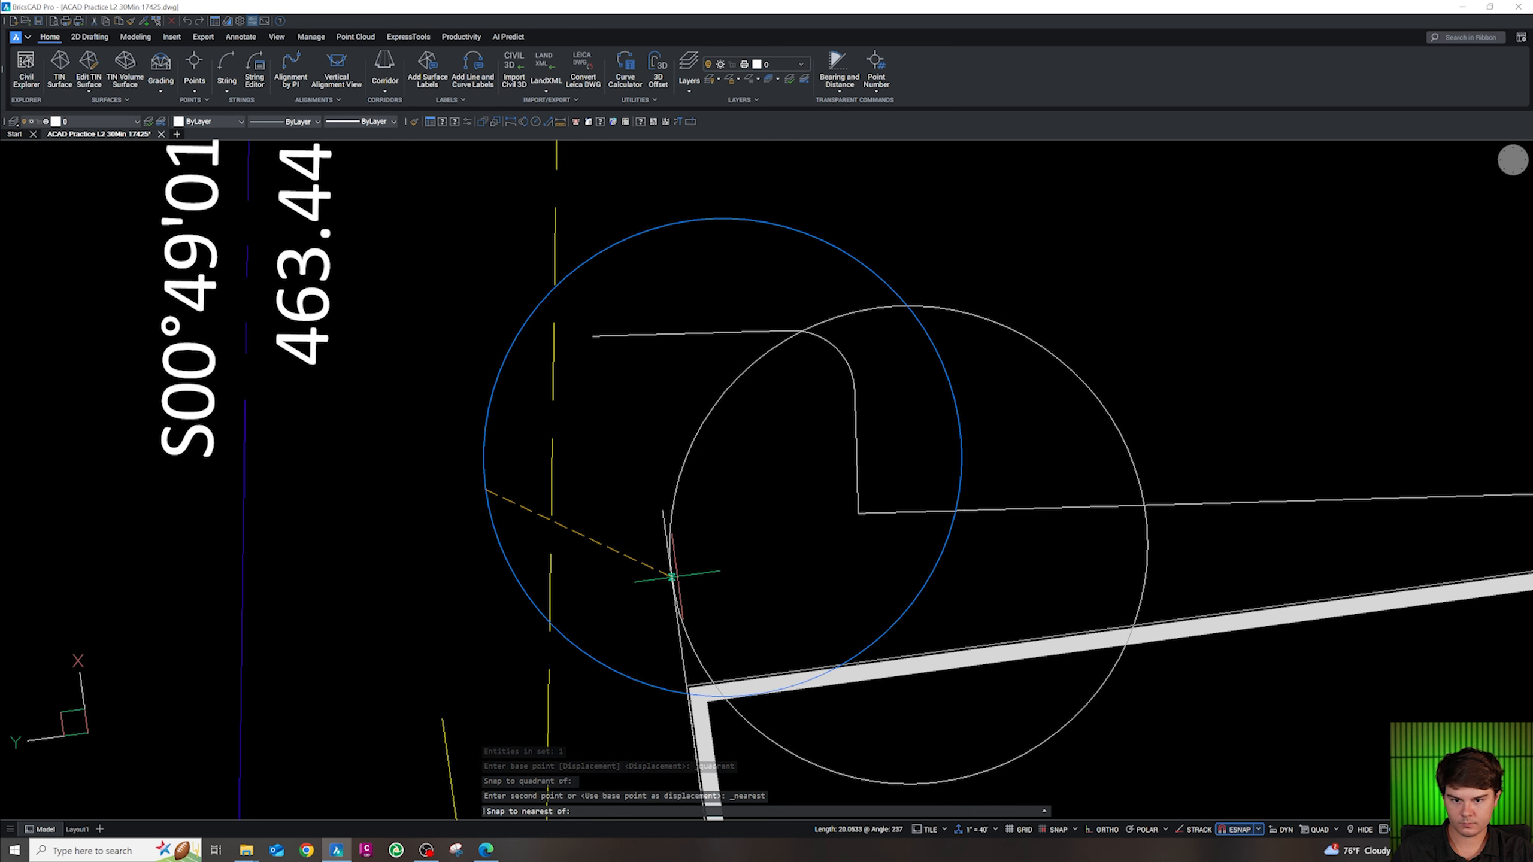
{"action": "key", "text": "Escape"}
Set the fillet radius to 6
{"action": "type", "text": "f"}
{"action": "key", "text": "Return"}
{"action": "type", "text": "r"}
{"action": "key", "text": "Return"}
{"action": "type", "text": "6"}
{"action": "key", "text": "Return"}
{"action": "scroll", "coordinate": [884, 325], "scroll_direction": "up", "scroll_amount": 3}
Fillet the curb polyline into the circle, then undo the fillet
{"action": "left_click", "coordinate": [830, 483]}
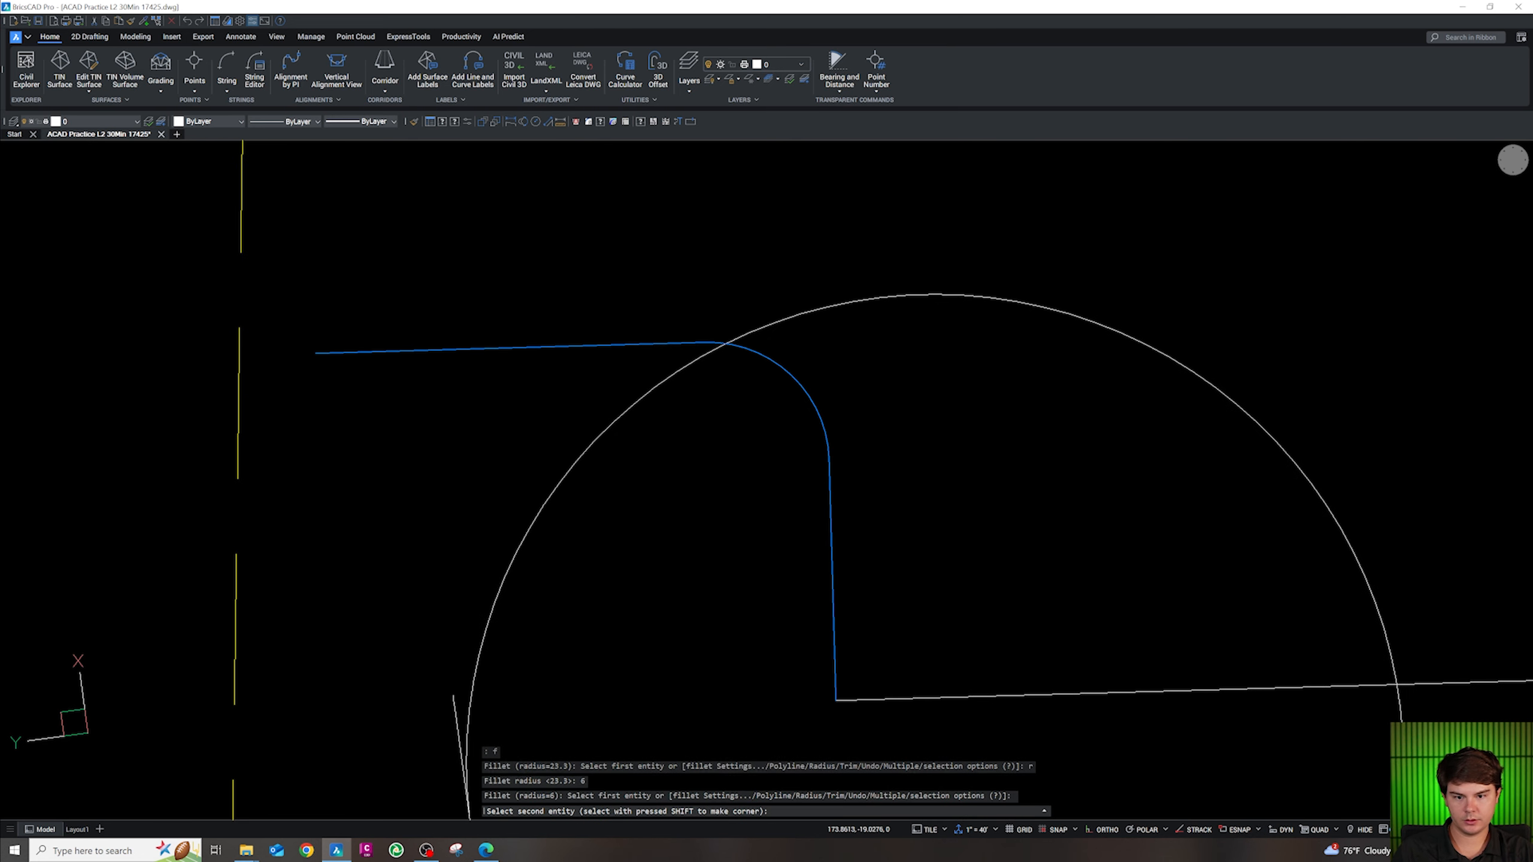
{"action": "left_click", "coordinate": [693, 369]}
{"action": "scroll", "coordinate": [701, 366], "scroll_direction": "down", "scroll_amount": 6}
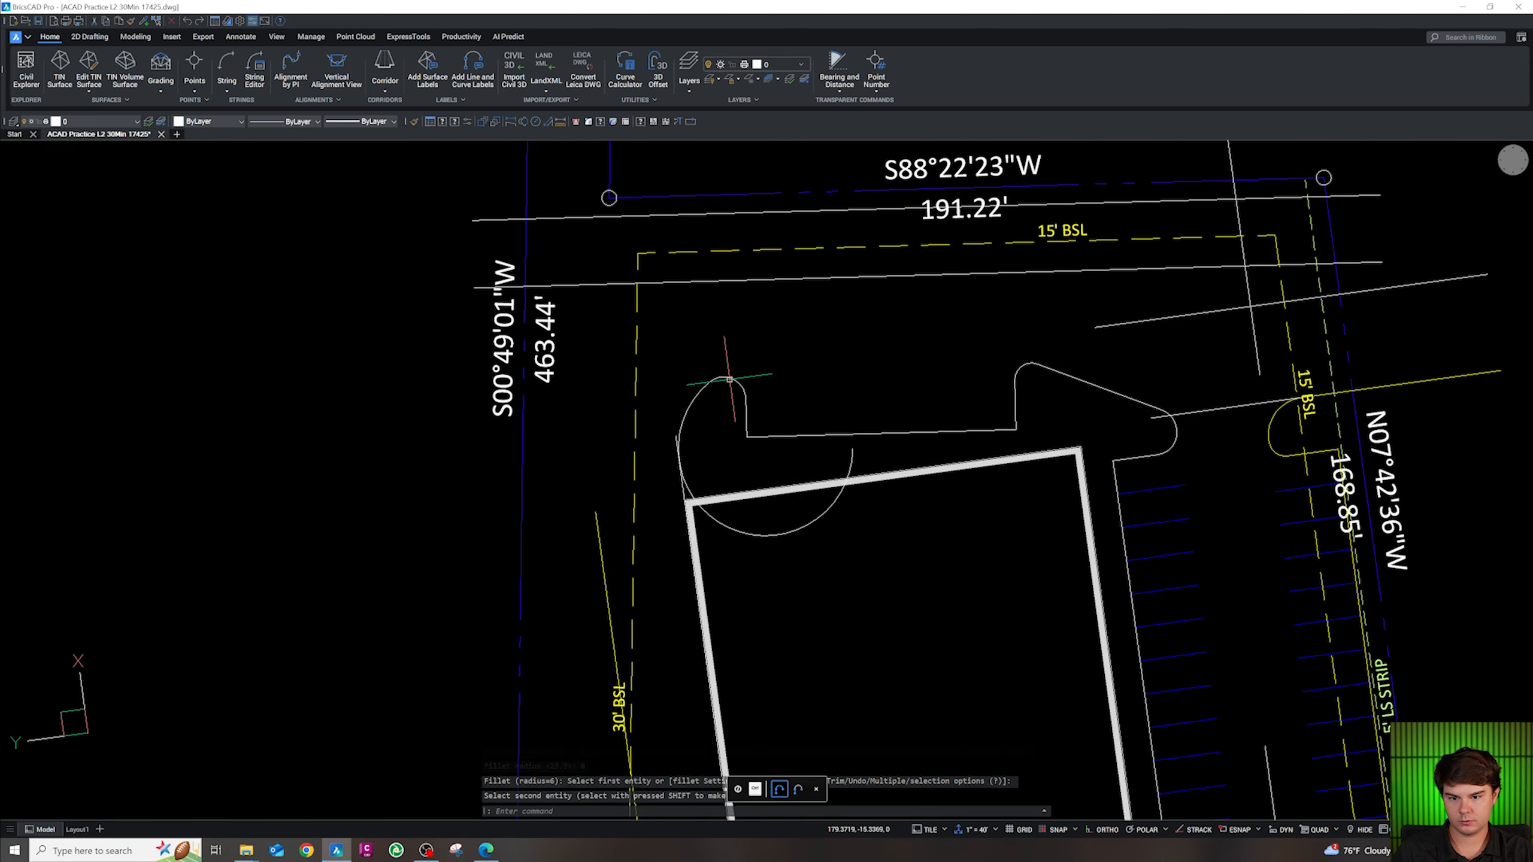
{"action": "key", "text": "Escape"}
{"action": "key", "text": "Escape"}
{"action": "scroll", "coordinate": [727, 402], "scroll_direction": "up", "scroll_amount": 2}
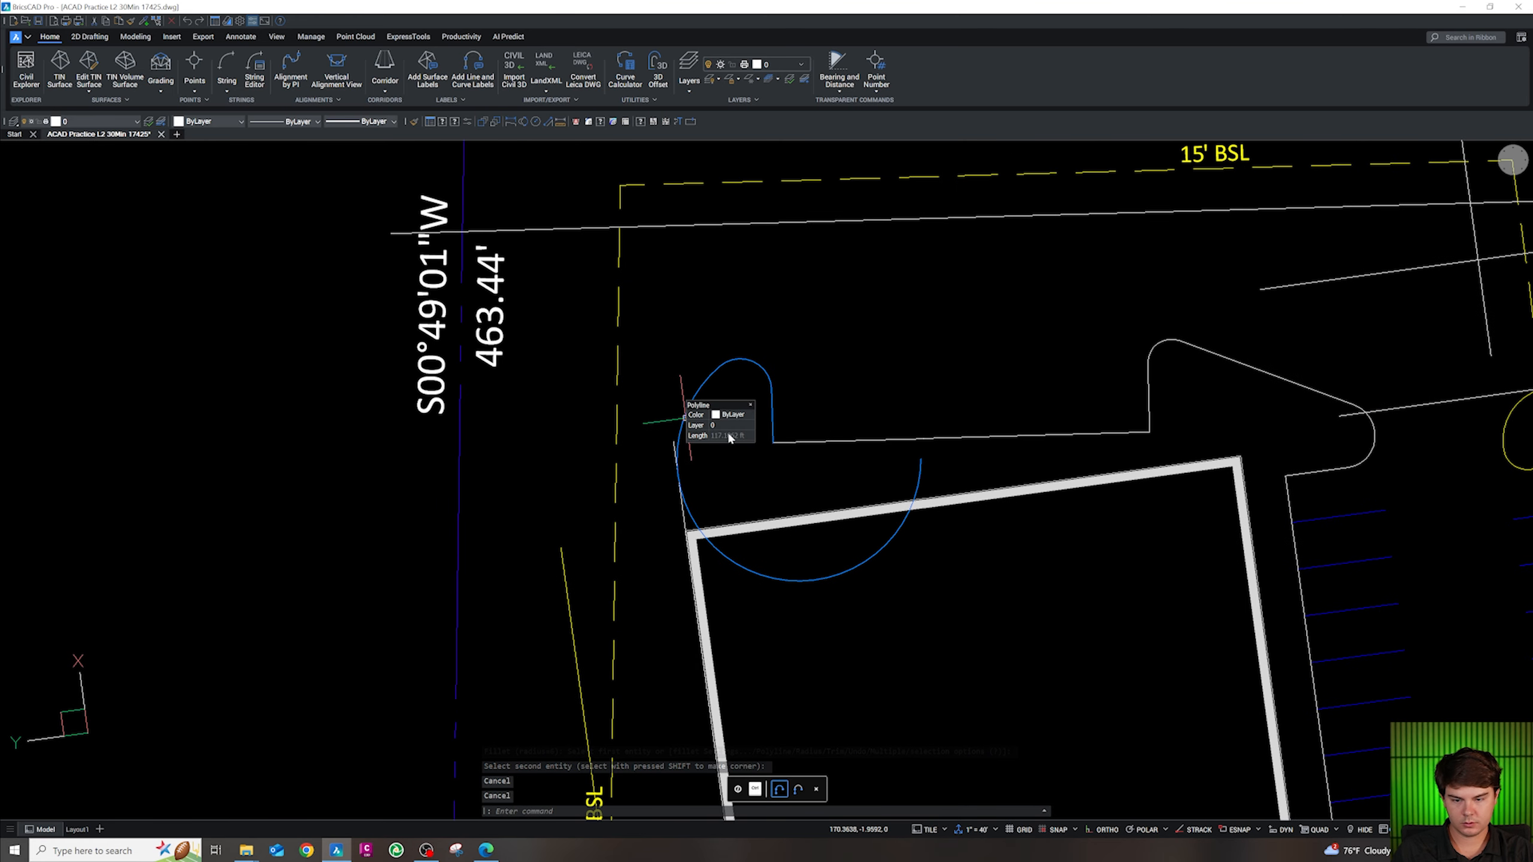
{"action": "key", "text": "ctrl+z"}
{"action": "key", "text": "ctrl+z"}
{"action": "key", "text": "ctrl+z"}
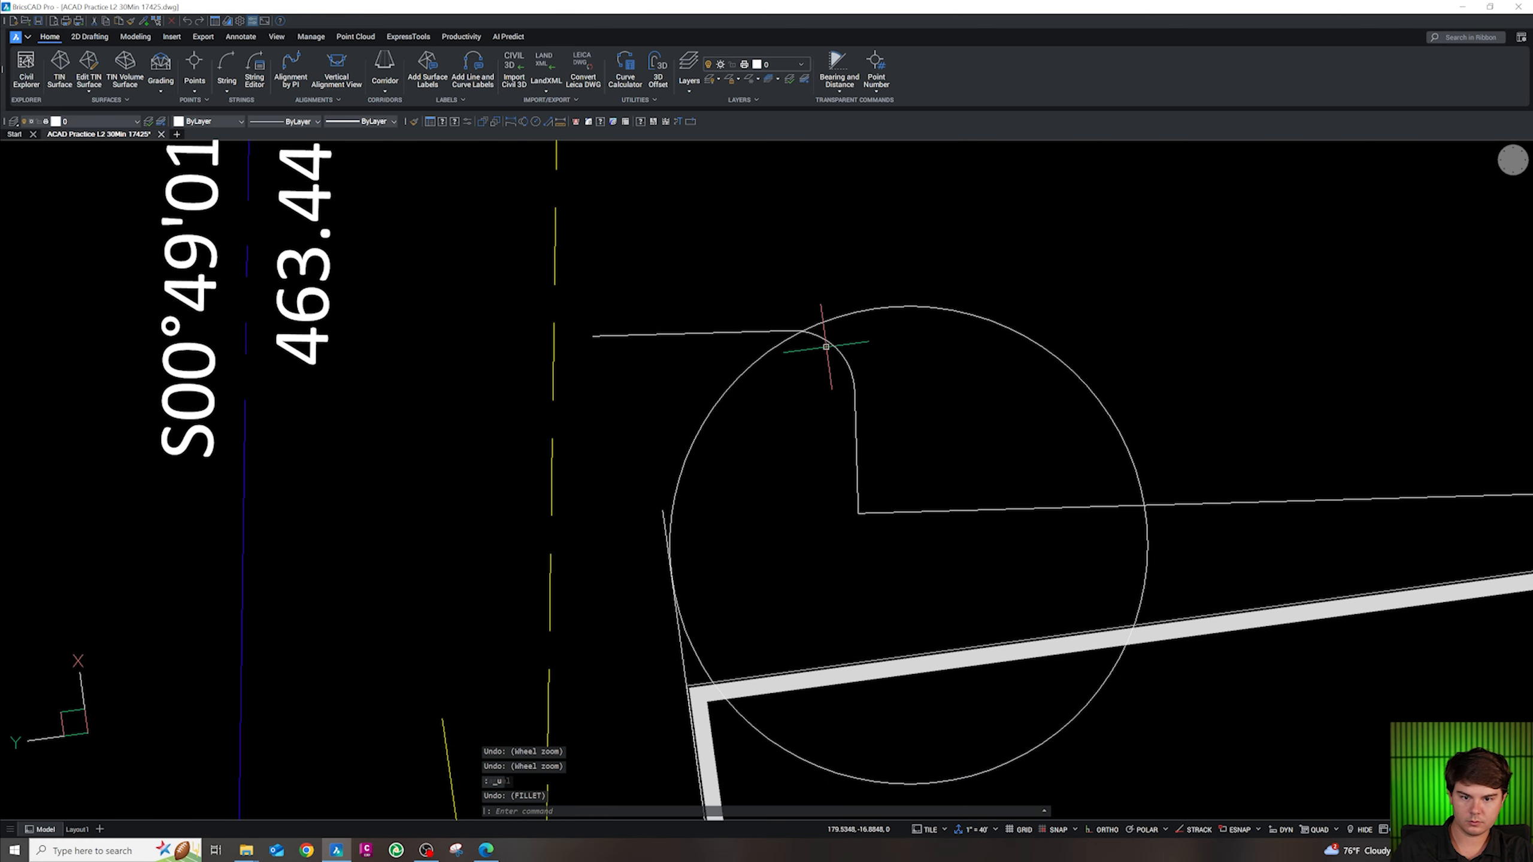
{"action": "scroll", "coordinate": [827, 308], "scroll_direction": "up", "scroll_amount": 2}
{"action": "key", "text": "Escape"}
{"action": "key", "text": "Escape"}
{"action": "key", "text": "Escape"}
{"action": "scroll", "coordinate": [836, 340], "scroll_direction": "up", "scroll_amount": 1}
{"action": "key", "text": "Escape"}
{"action": "scroll", "coordinate": [802, 418], "scroll_direction": "down", "scroll_amount": 3}
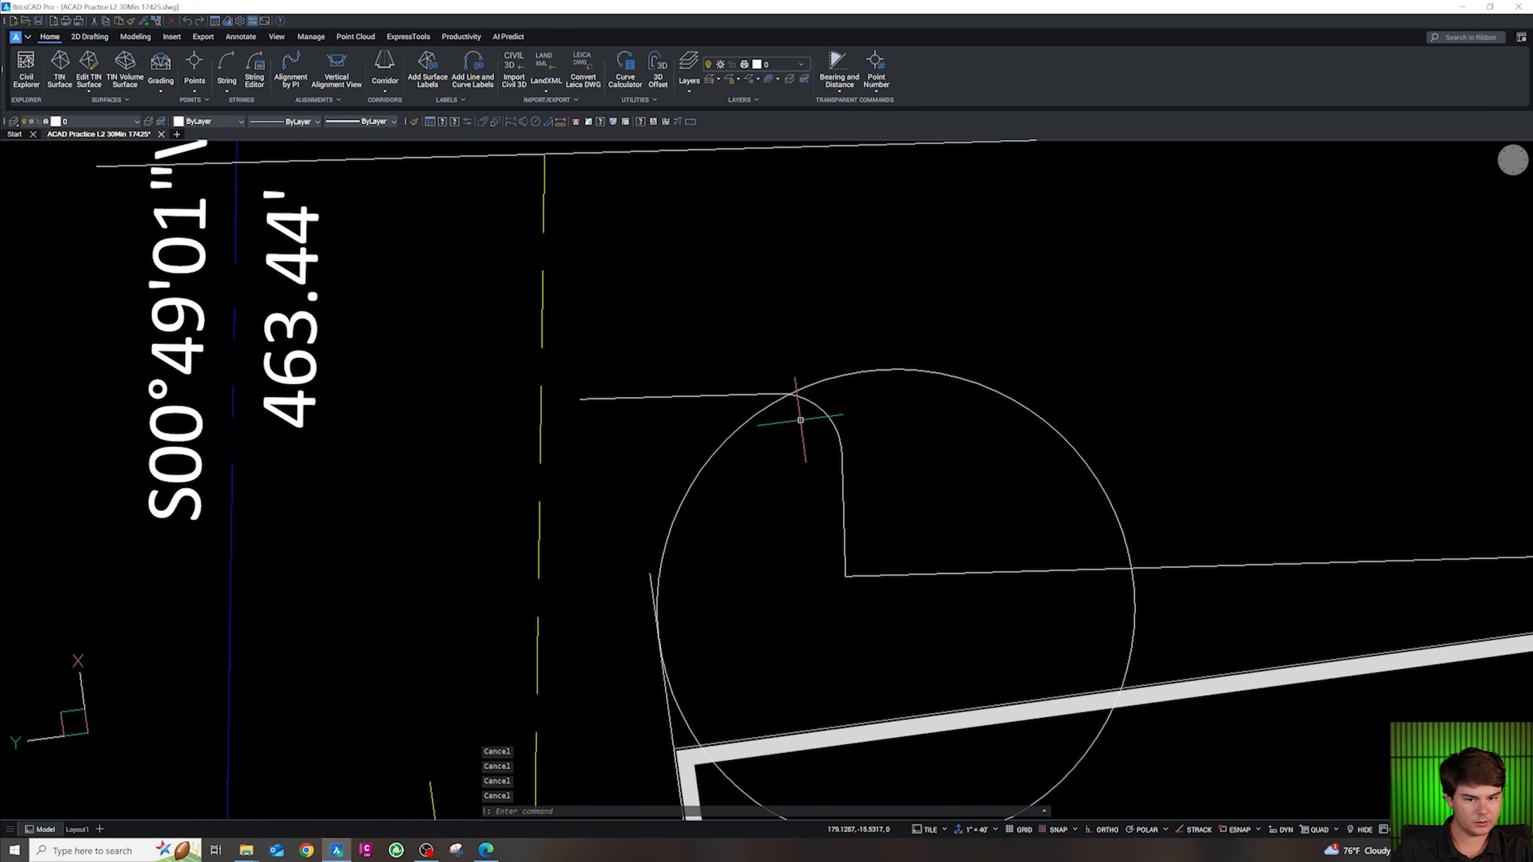
Move the guide circle slightly upward
{"action": "key", "text": "Escape"}
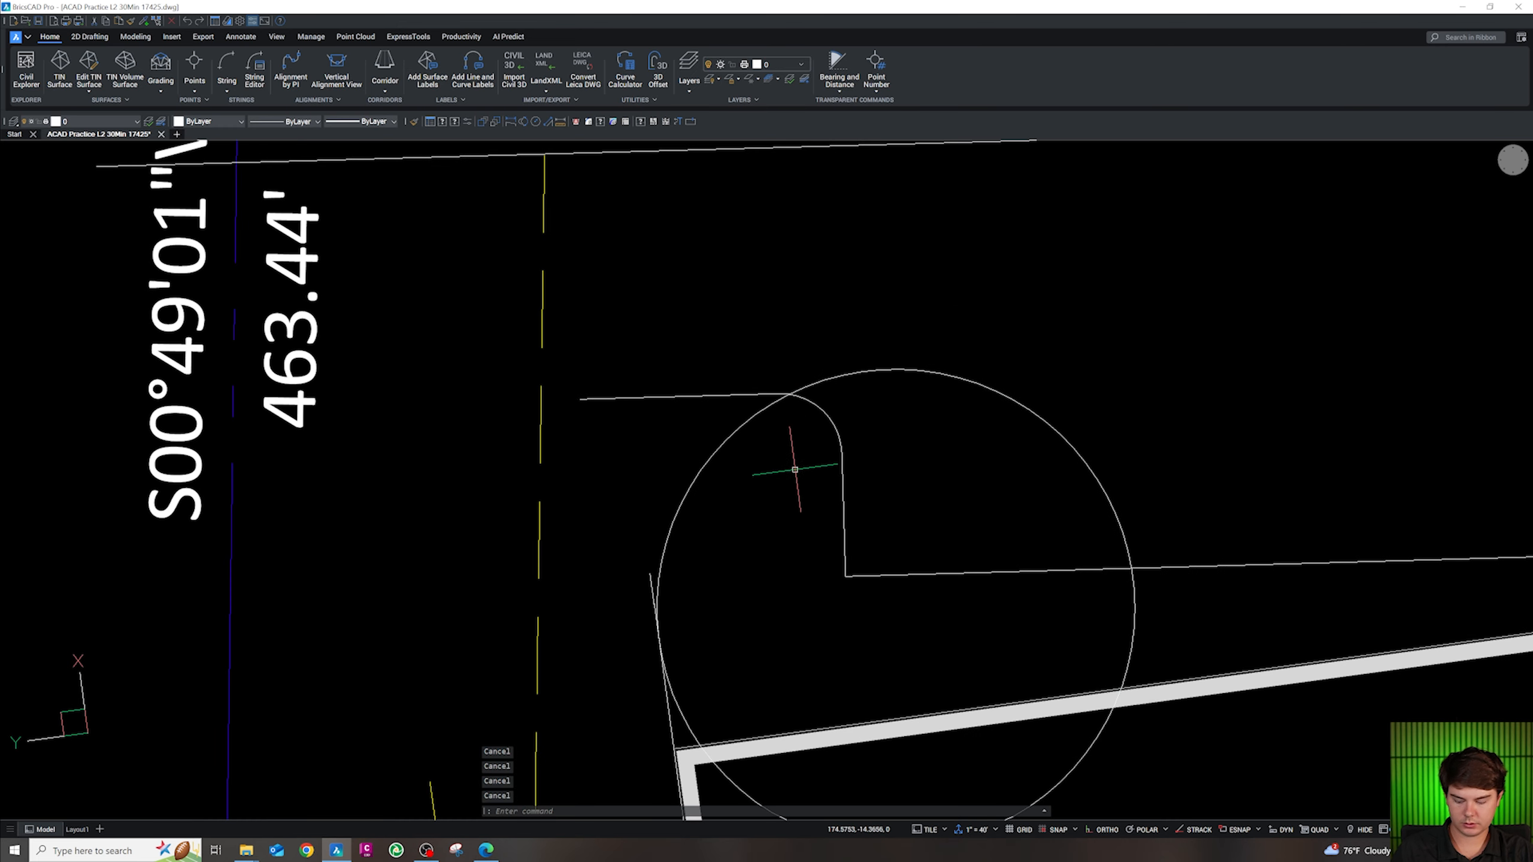
{"action": "left_click", "coordinate": [773, 407]}
{"action": "key", "text": "Escape"}
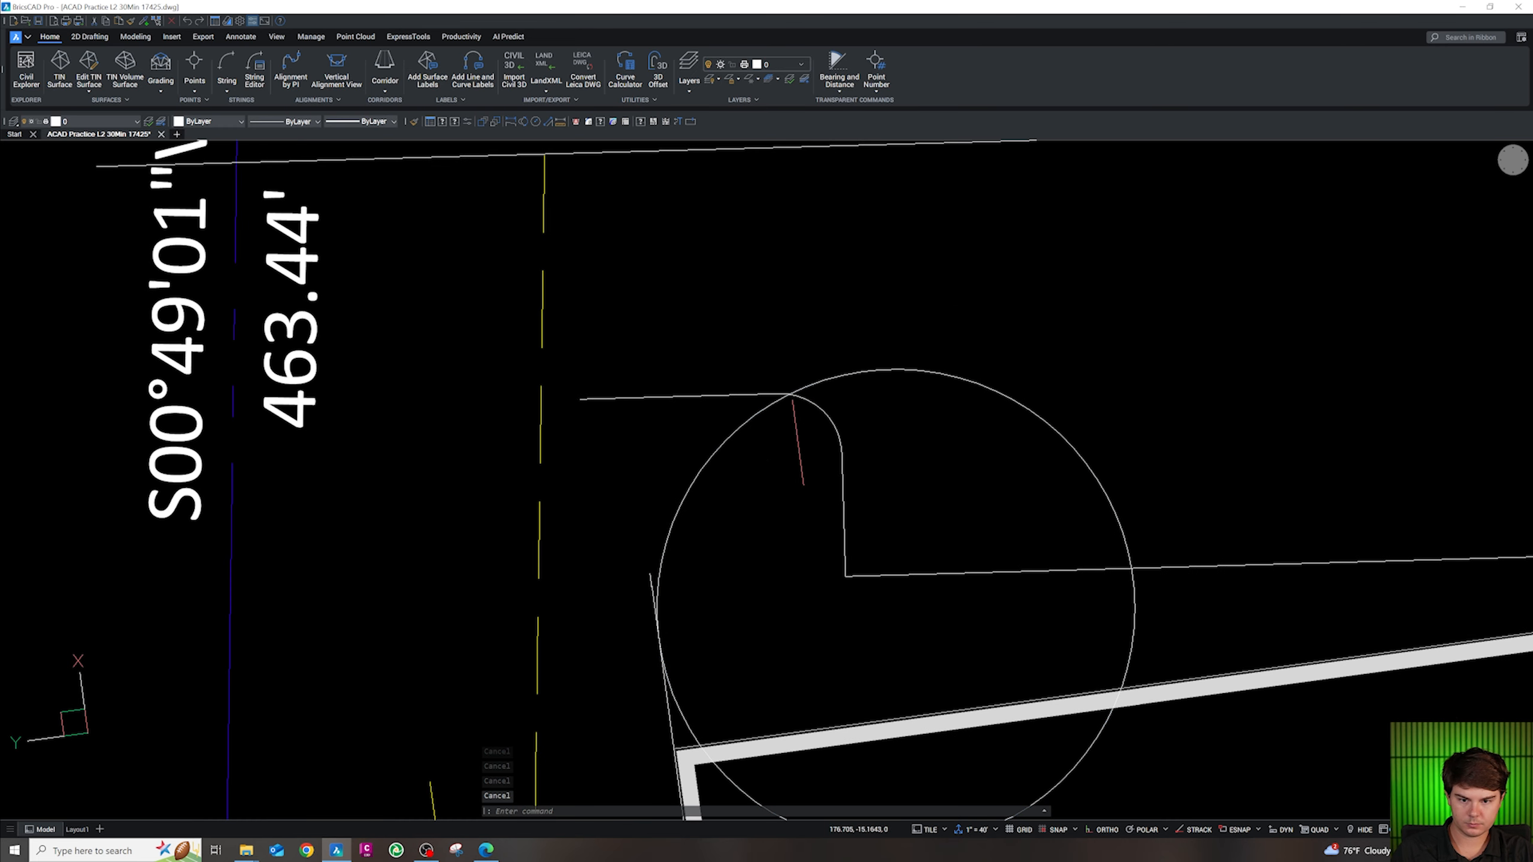
{"action": "left_click", "coordinate": [768, 413]}
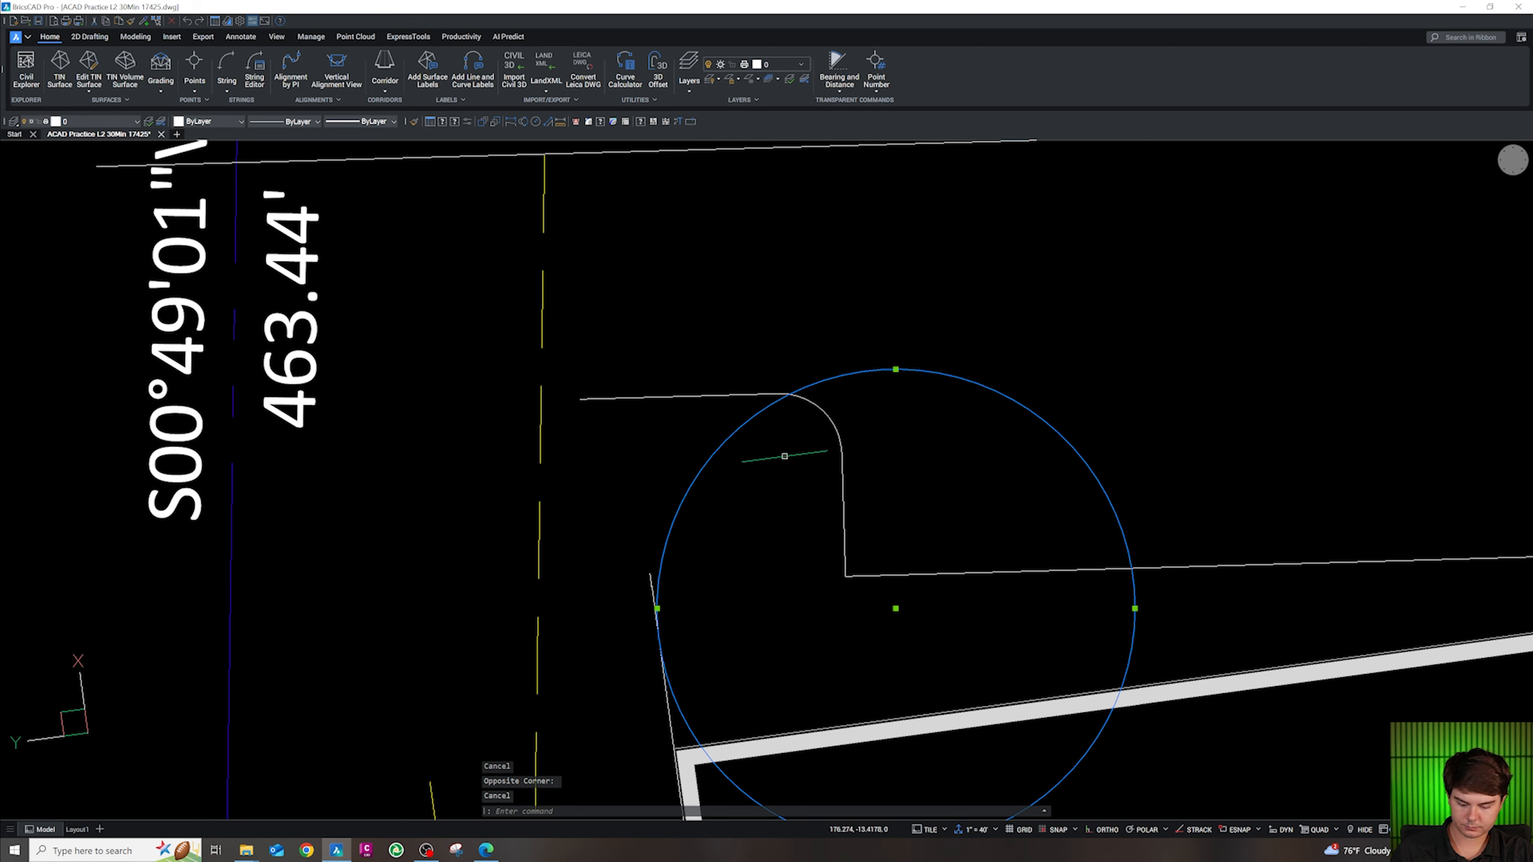
{"action": "type", "text": "m"}
{"action": "key", "text": "space"}
{"action": "left_click", "coordinate": [803, 512]}
{"action": "left_click", "coordinate": [809, 491]}
{"action": "key", "text": "Escape"}
Start a fillet with the radius reset to 6
{"action": "type", "text": "f"}
{"action": "key", "text": "space"}
{"action": "type", "text": "r"}
{"action": "key", "text": "space"}
{"action": "type", "text": "6"}
{"action": "key", "text": "space"}
Trim away the guide circle's lower-left arc at the curb corner
{"action": "left_click", "coordinate": [843, 496]}
{"action": "key", "text": "Escape"}
{"action": "key", "text": "Escape"}
{"action": "key", "text": "Escape"}
{"action": "scroll", "coordinate": [794, 441], "scroll_direction": "down", "scroll_amount": 3}
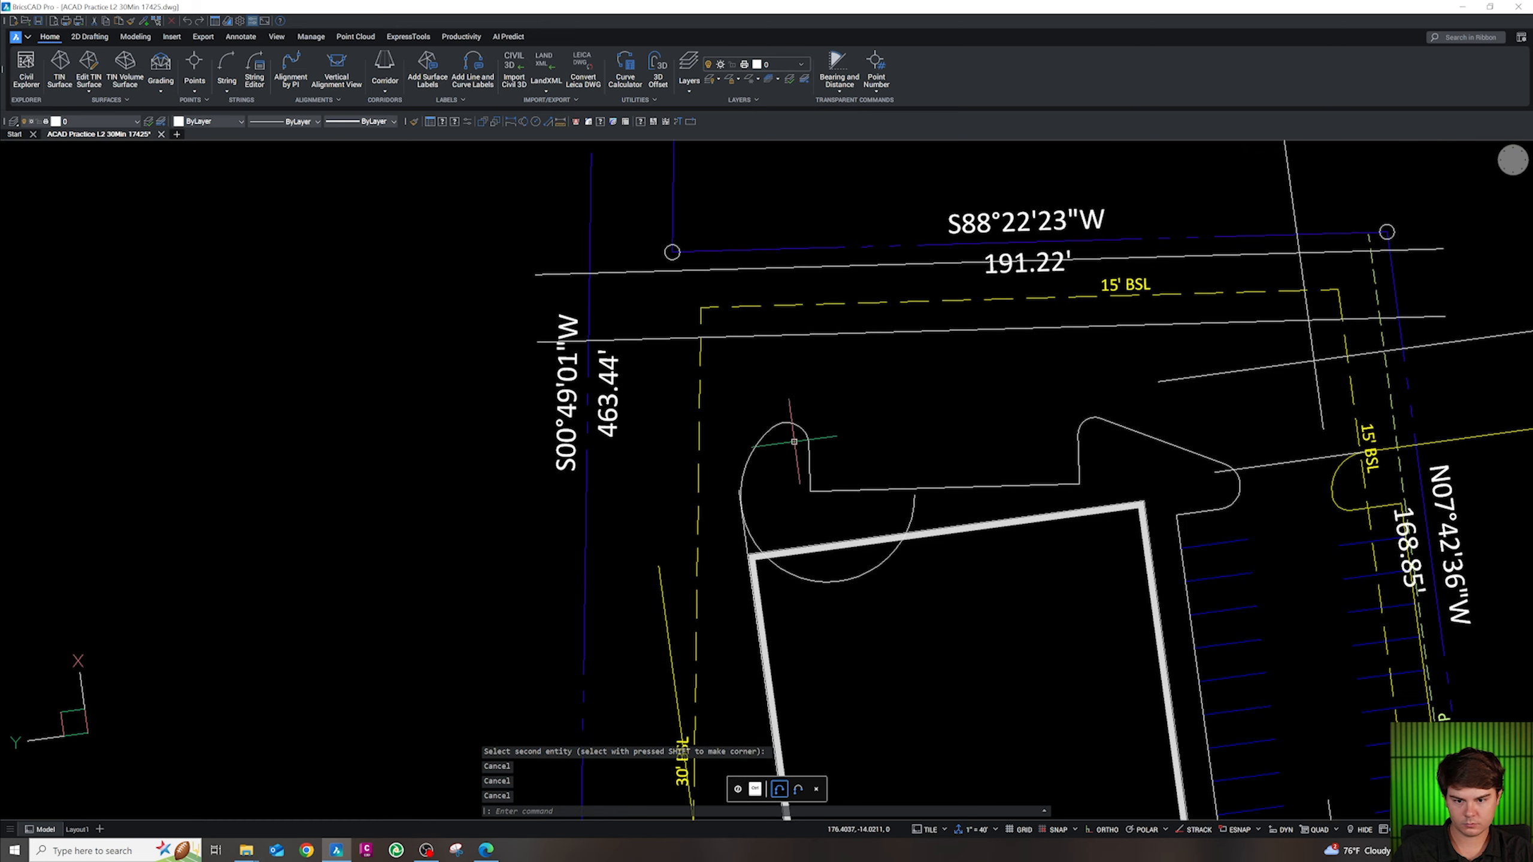
{"action": "scroll", "coordinate": [794, 442], "scroll_direction": "up", "scroll_amount": 2}
{"action": "type", "text": "pl"}
{"action": "key", "text": "space"}
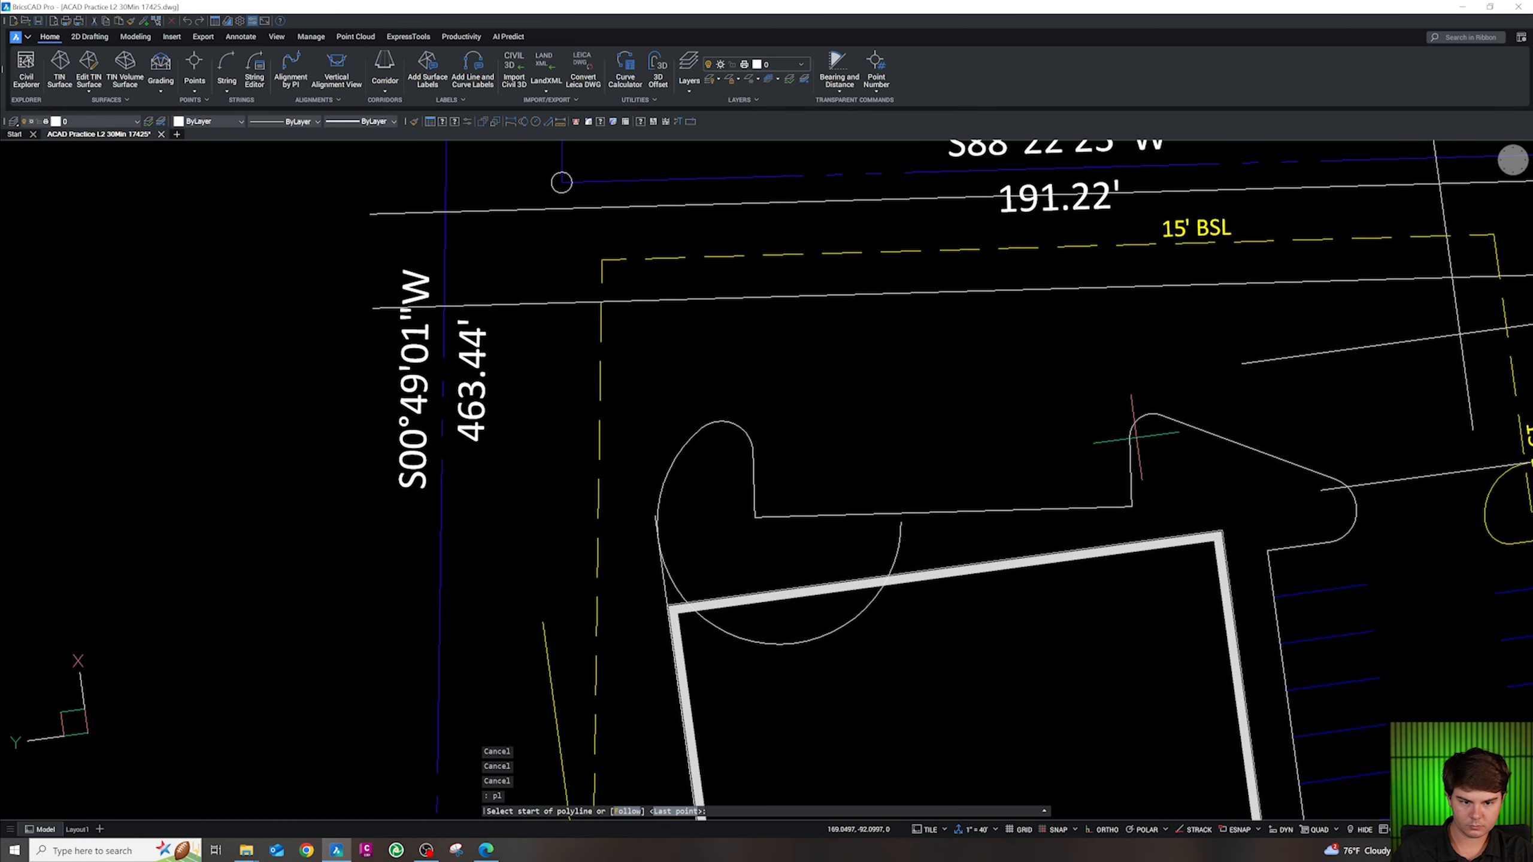
{"action": "key", "text": "Escape"}
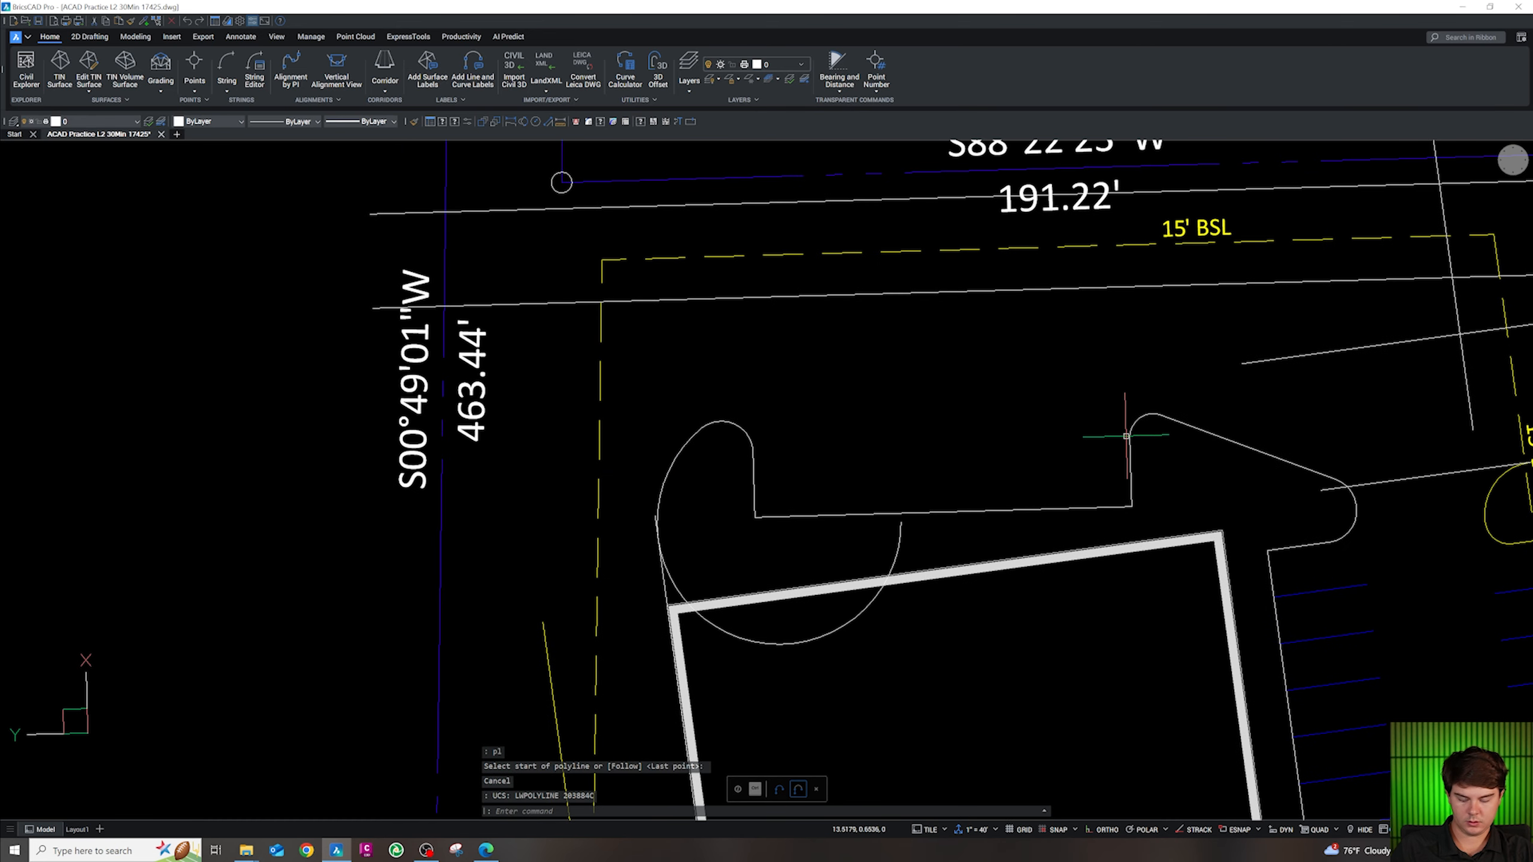
{"action": "key", "text": "Escape"}
{"action": "key", "text": "Escape"}
{"action": "key", "text": "Escape"}
{"action": "scroll", "coordinate": [1126, 436], "scroll_direction": "down", "scroll_amount": 3}
{"action": "scroll", "coordinate": [840, 544], "scroll_direction": "up", "scroll_amount": 6}
{"action": "type", "text": "tr"}
{"action": "key", "text": "space"}
{"action": "left_click", "coordinate": [823, 572]}
{"action": "key", "text": "Escape"}
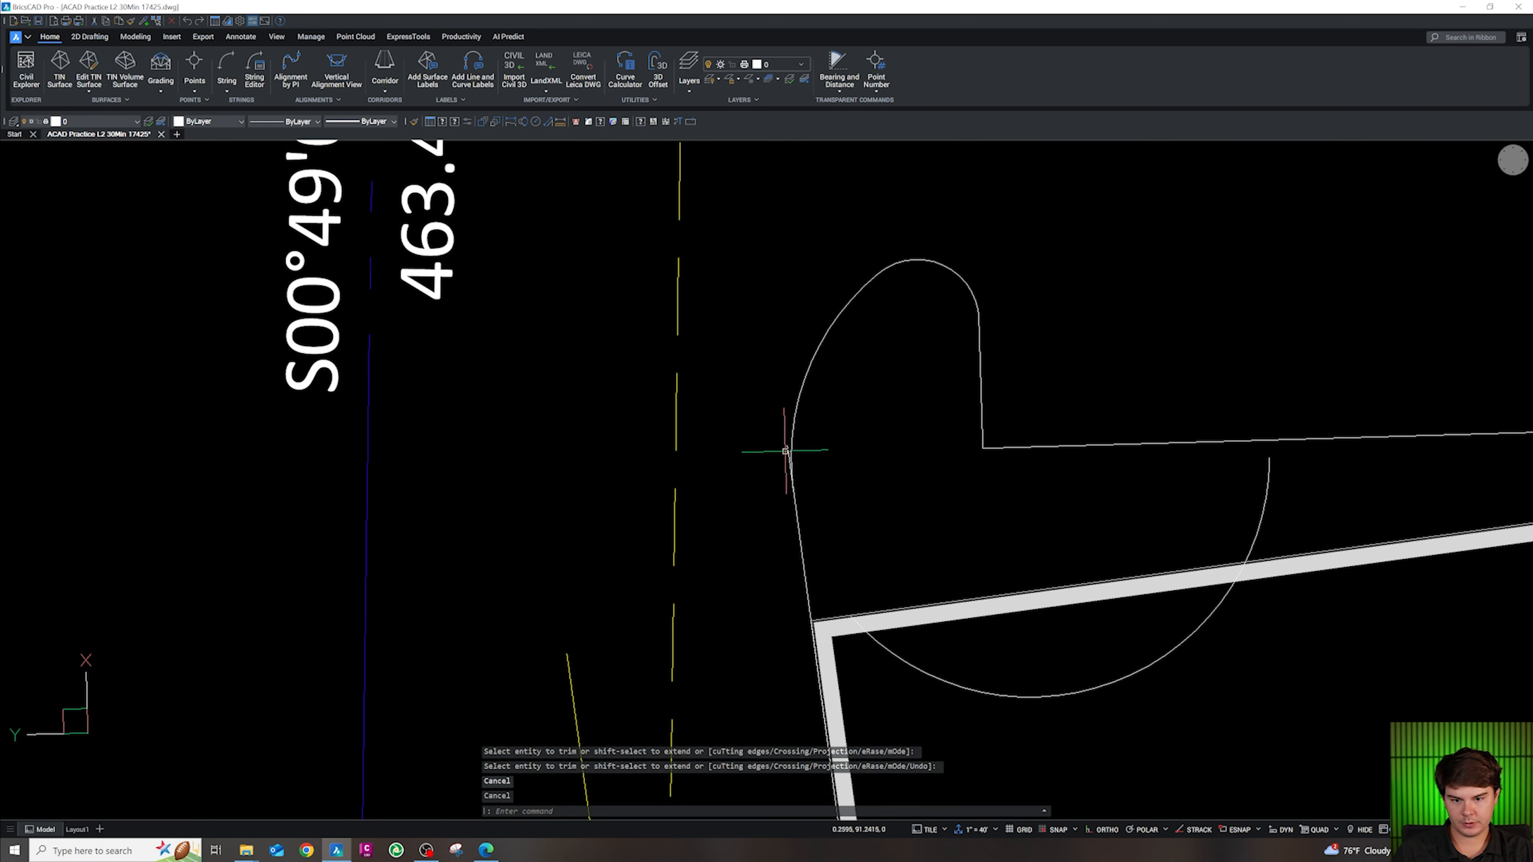
Stretch the slanted curb line's end to the arc's endpoint
{"action": "left_click", "coordinate": [785, 451]}
{"action": "key", "text": "Escape"}
{"action": "left_click", "coordinate": [787, 446]}
{"action": "type", "text": "end"}
{"action": "key", "text": "space"}
{"action": "left_click", "coordinate": [792, 488]}
{"action": "key", "text": "Escape"}
Join the curb line and arc into one polyline
{"action": "left_click", "coordinate": [808, 510]}
{"action": "left_click", "coordinate": [776, 459]}
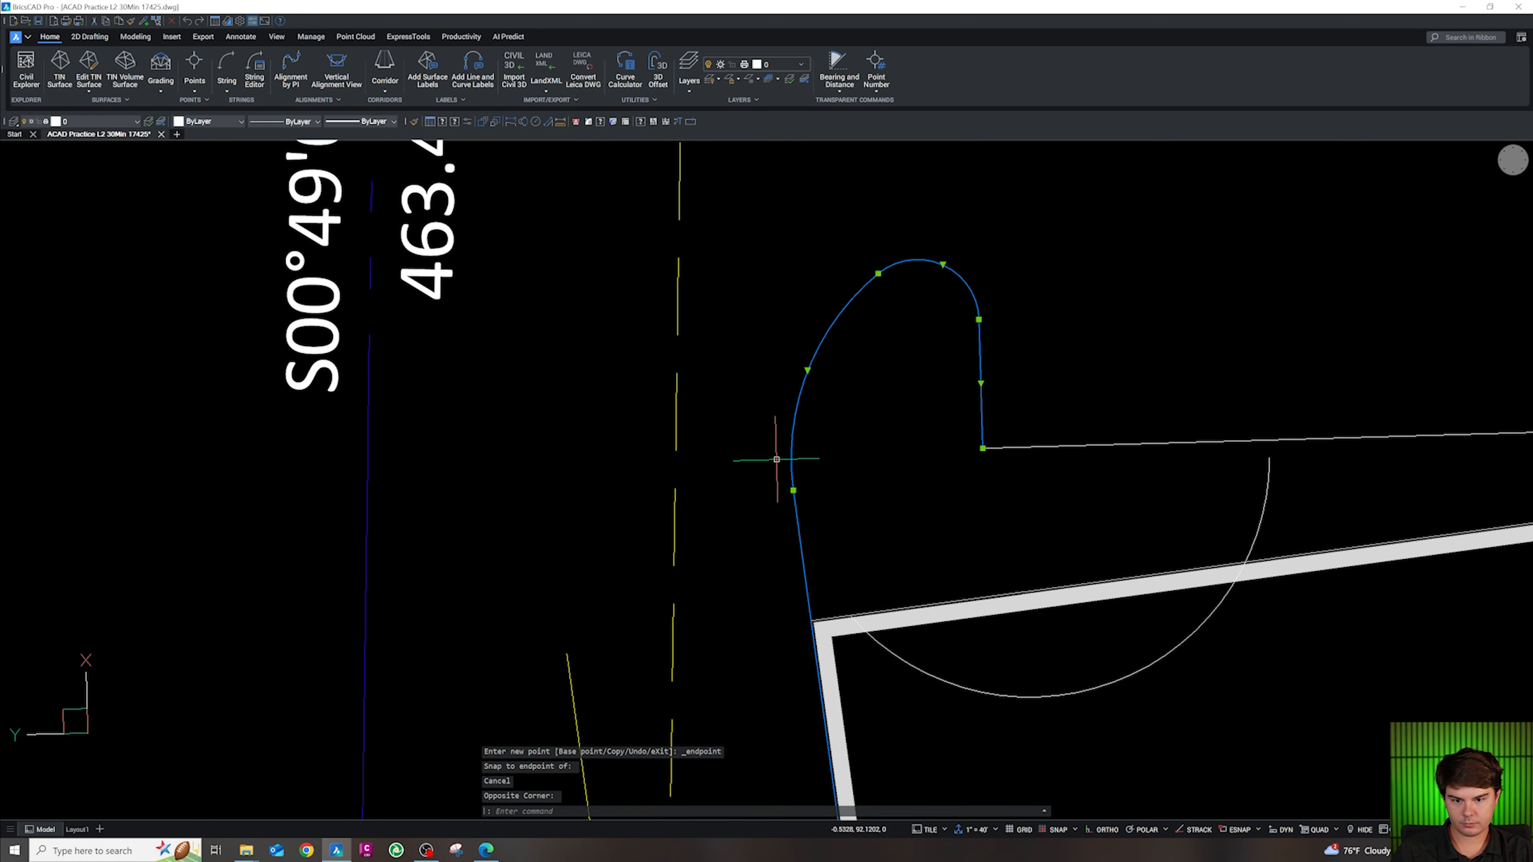
{"action": "left_click", "coordinate": [1094, 479]}
{"action": "scroll", "coordinate": [937, 447], "scroll_direction": "down", "scroll_amount": 3}
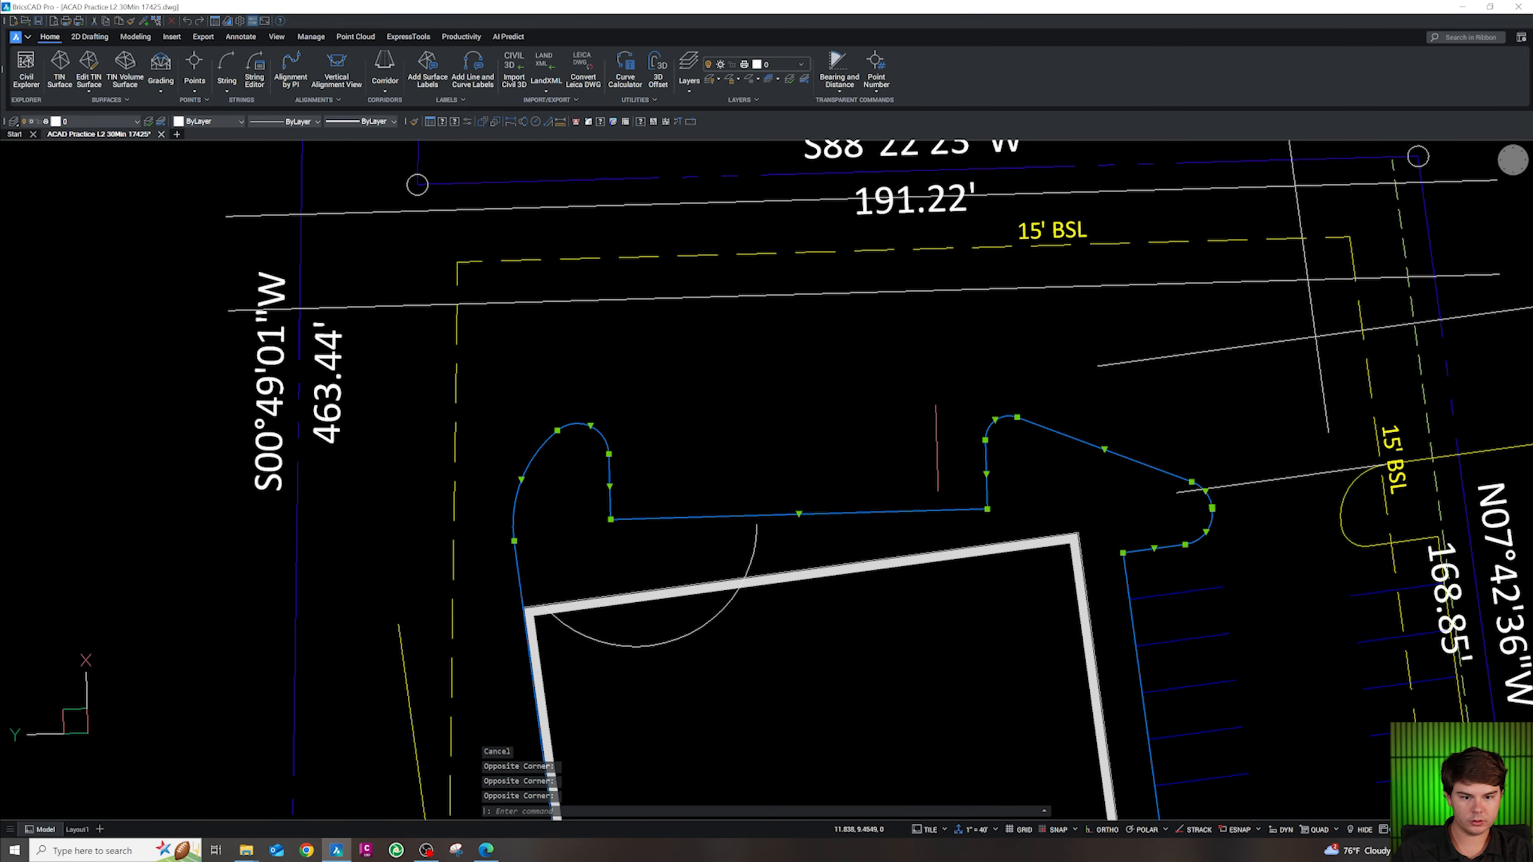
{"action": "scroll", "coordinate": [1127, 553], "scroll_direction": "down", "scroll_amount": 2}
{"action": "type", "text": "j"}
{"action": "key", "text": "Return"}
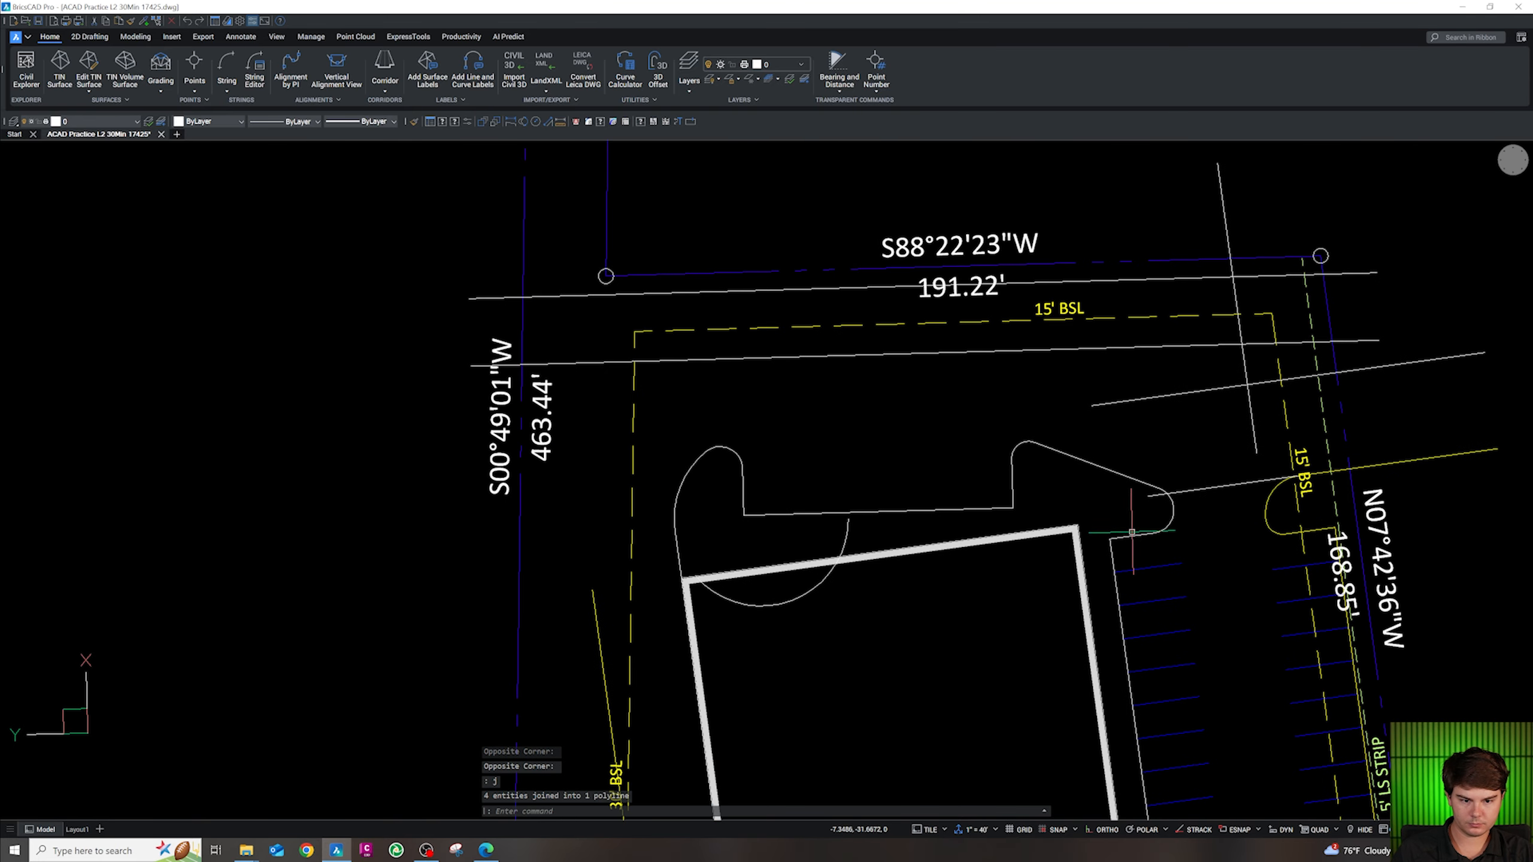
Match the new curb to a yellow curb's properties and erase the leftover arc
{"action": "type", "text": "v"}
{"action": "key", "text": "Escape"}
{"action": "key", "text": "Escape"}
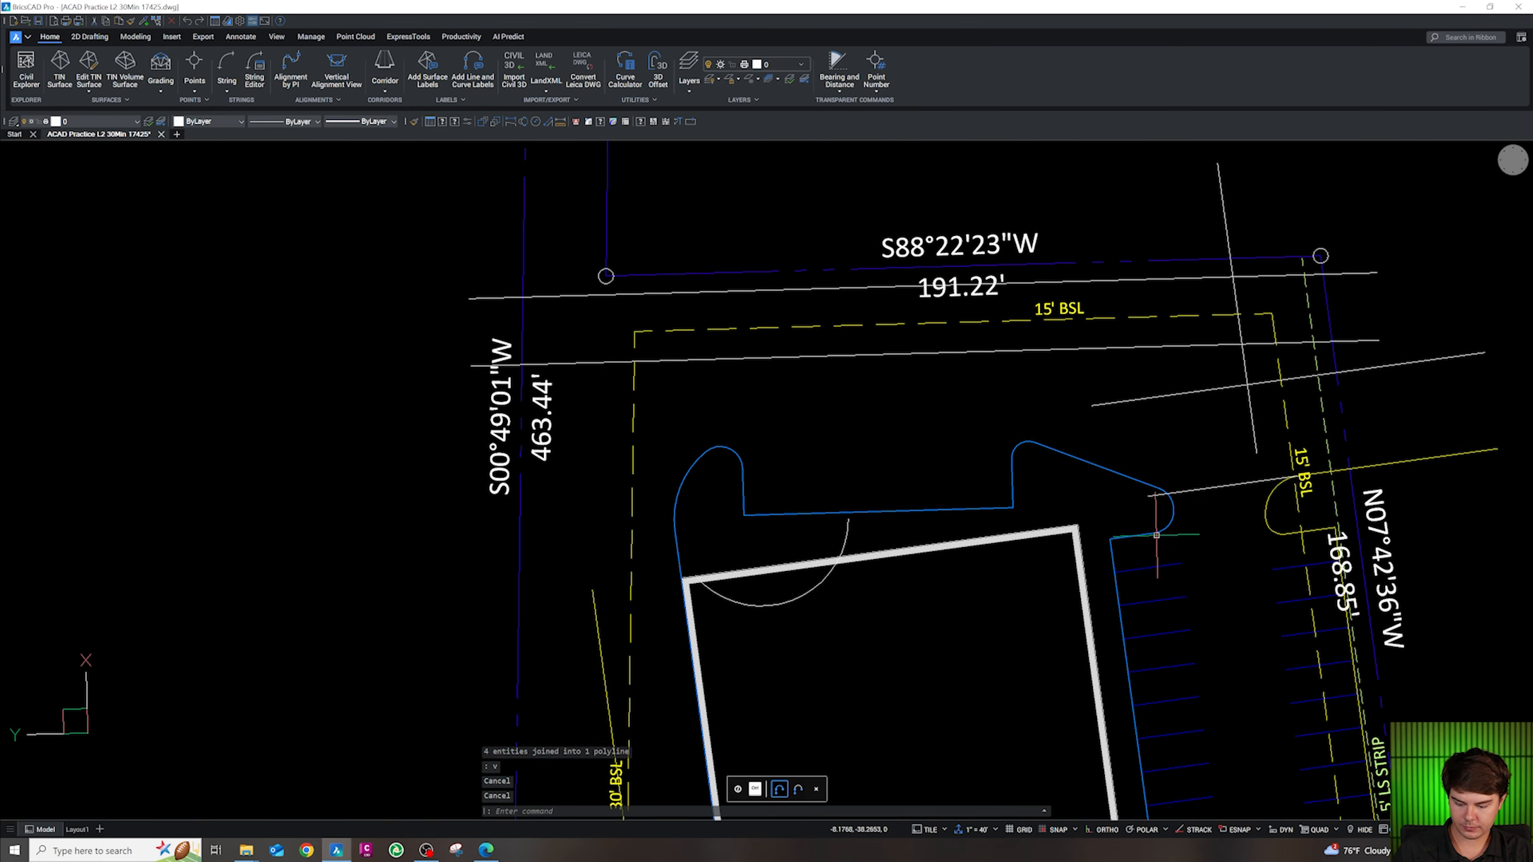
{"action": "type", "text": "cg"}
{"action": "key", "text": "Return"}
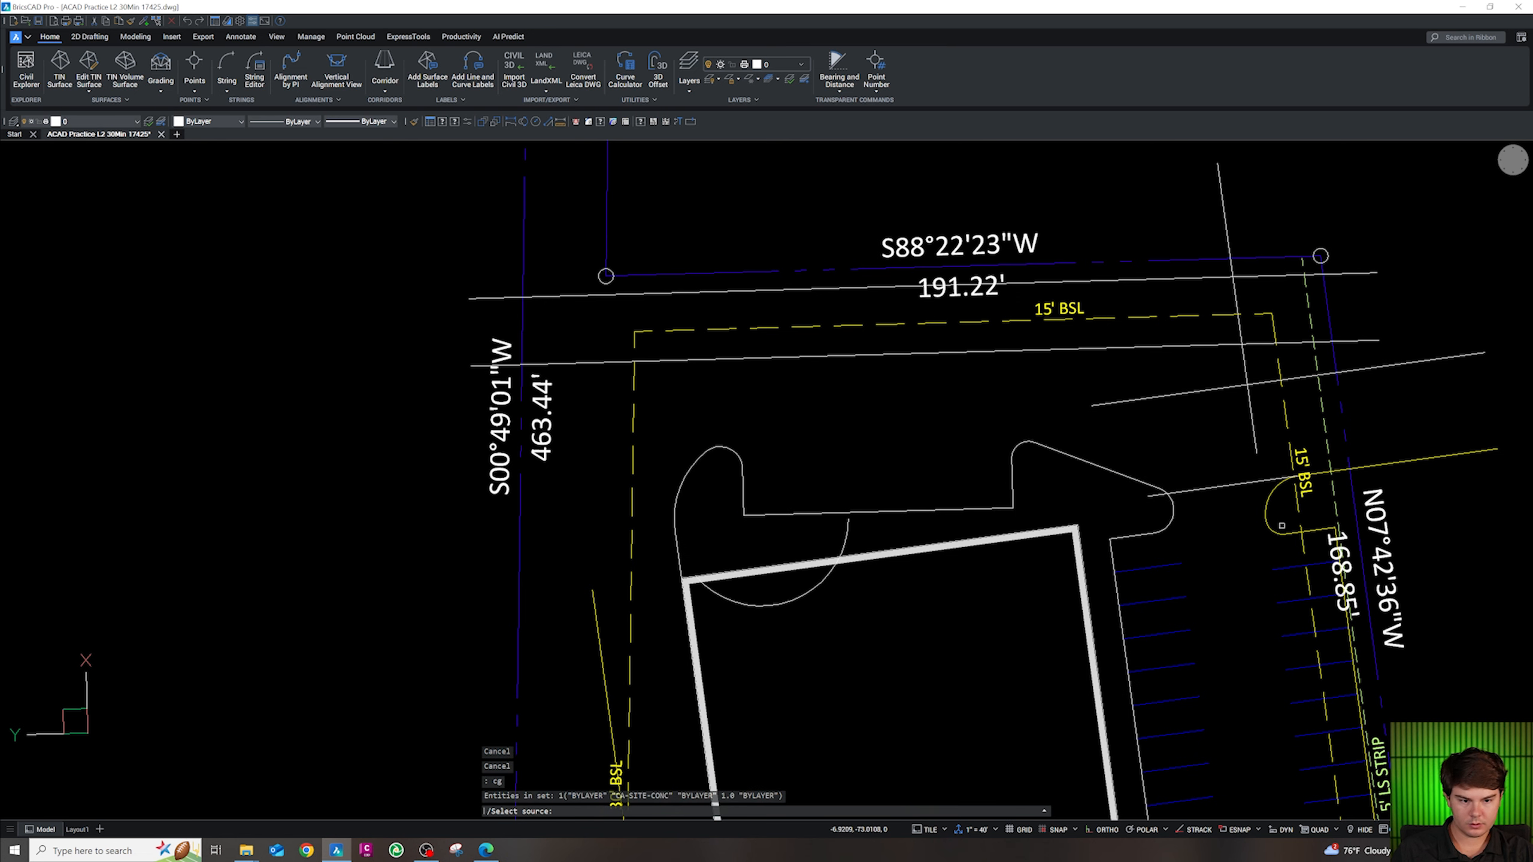
{"action": "left_click", "coordinate": [1276, 529]}
{"action": "scroll", "coordinate": [1080, 531], "scroll_direction": "down", "scroll_amount": 1}
{"action": "scroll", "coordinate": [1014, 529], "scroll_direction": "up", "scroll_amount": 2}
{"action": "key", "text": "Escape"}
{"action": "key", "text": "Escape"}
{"action": "key", "text": "Escape"}
{"action": "left_click", "coordinate": [817, 531]}
{"action": "key", "text": "Delete"}
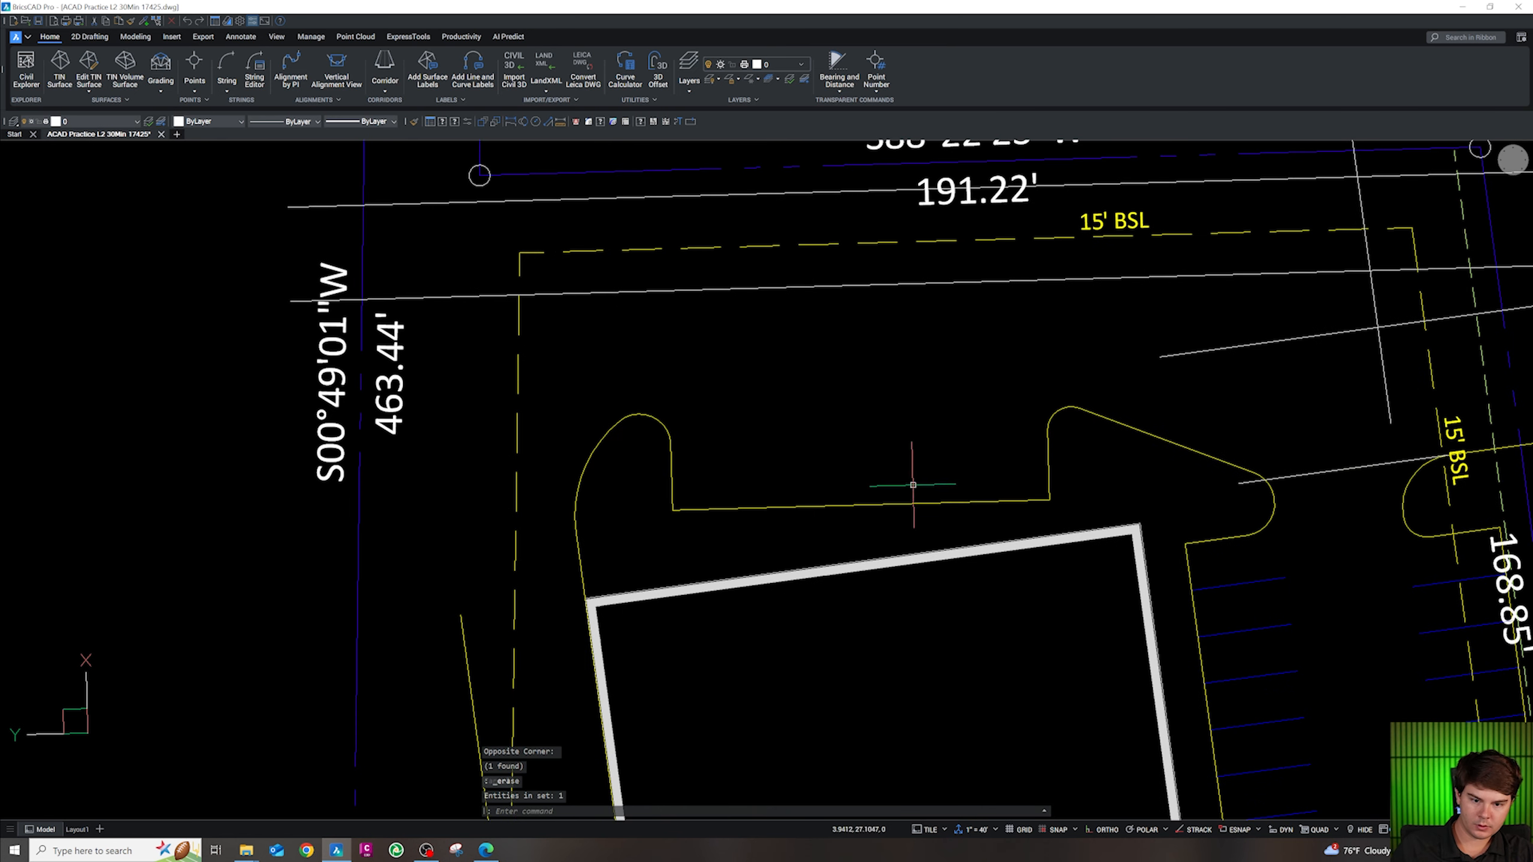
Draw an 18-unit vertical stall line from the curb's endpoint
{"action": "type", "text": "pl"}
{"action": "key", "text": "Return"}
{"action": "right_click", "coordinate": [1032, 497], "text": "shift"}
{"action": "key", "text": "e"}
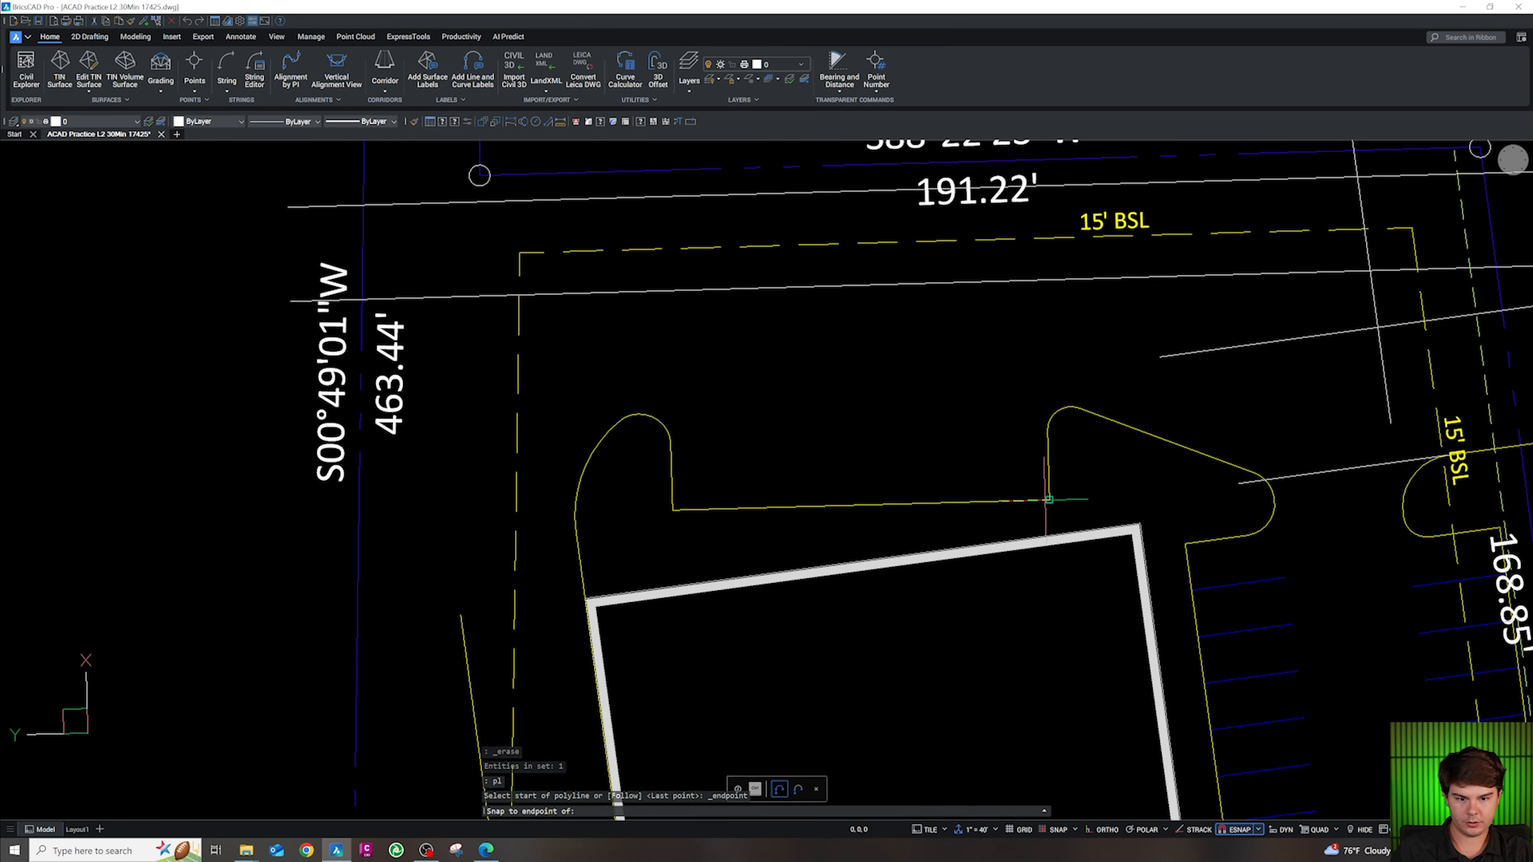
{"action": "left_click", "coordinate": [1050, 500]}
{"action": "type", "text": "18"}
{"action": "key", "text": "Return"}
{"action": "key", "text": "Escape"}
Offset the stall line repeatedly leftward at 9-unit spacing
{"action": "type", "text": "o"}
{"action": "key", "text": "Return"}
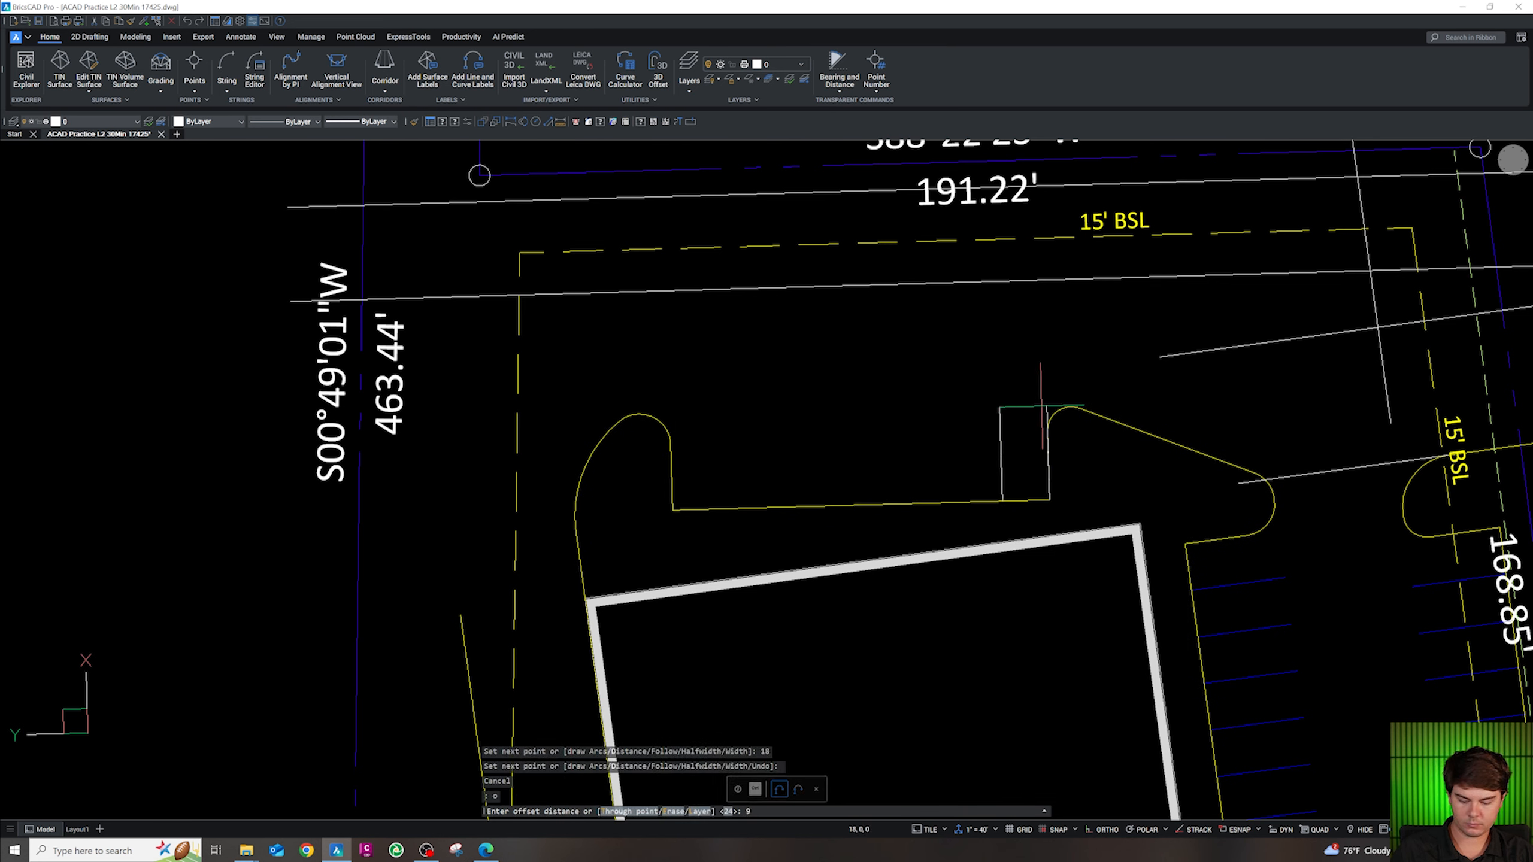
{"action": "type", "text": "9"}
{"action": "key", "text": "Return"}
{"action": "type", "text": "m"}
{"action": "key", "text": "Return"}
{"action": "left_click", "coordinate": [1016, 436]}
{"action": "left_click", "coordinate": [966, 450]}
{"action": "left_click", "coordinate": [860, 462]}
{"action": "left_click", "coordinate": [811, 463]}
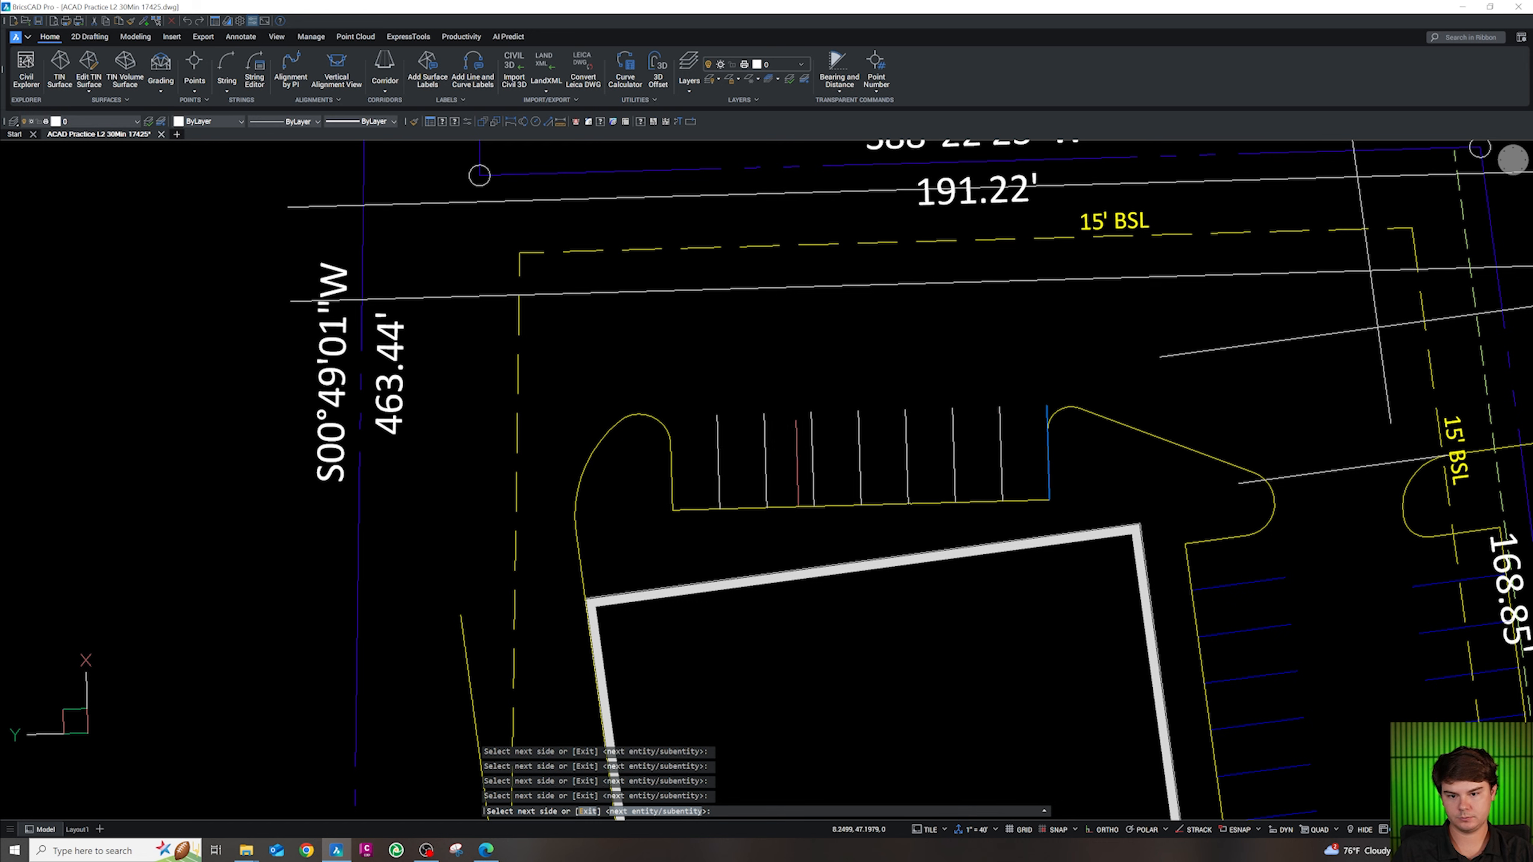
{"action": "left_click", "coordinate": [676, 468]}
{"action": "key", "text": "Escape"}
Erase the two end stall lines and select the seven remaining ones for CG property matching
{"action": "left_click", "coordinate": [677, 421]}
{"action": "left_click", "coordinate": [664, 414]}
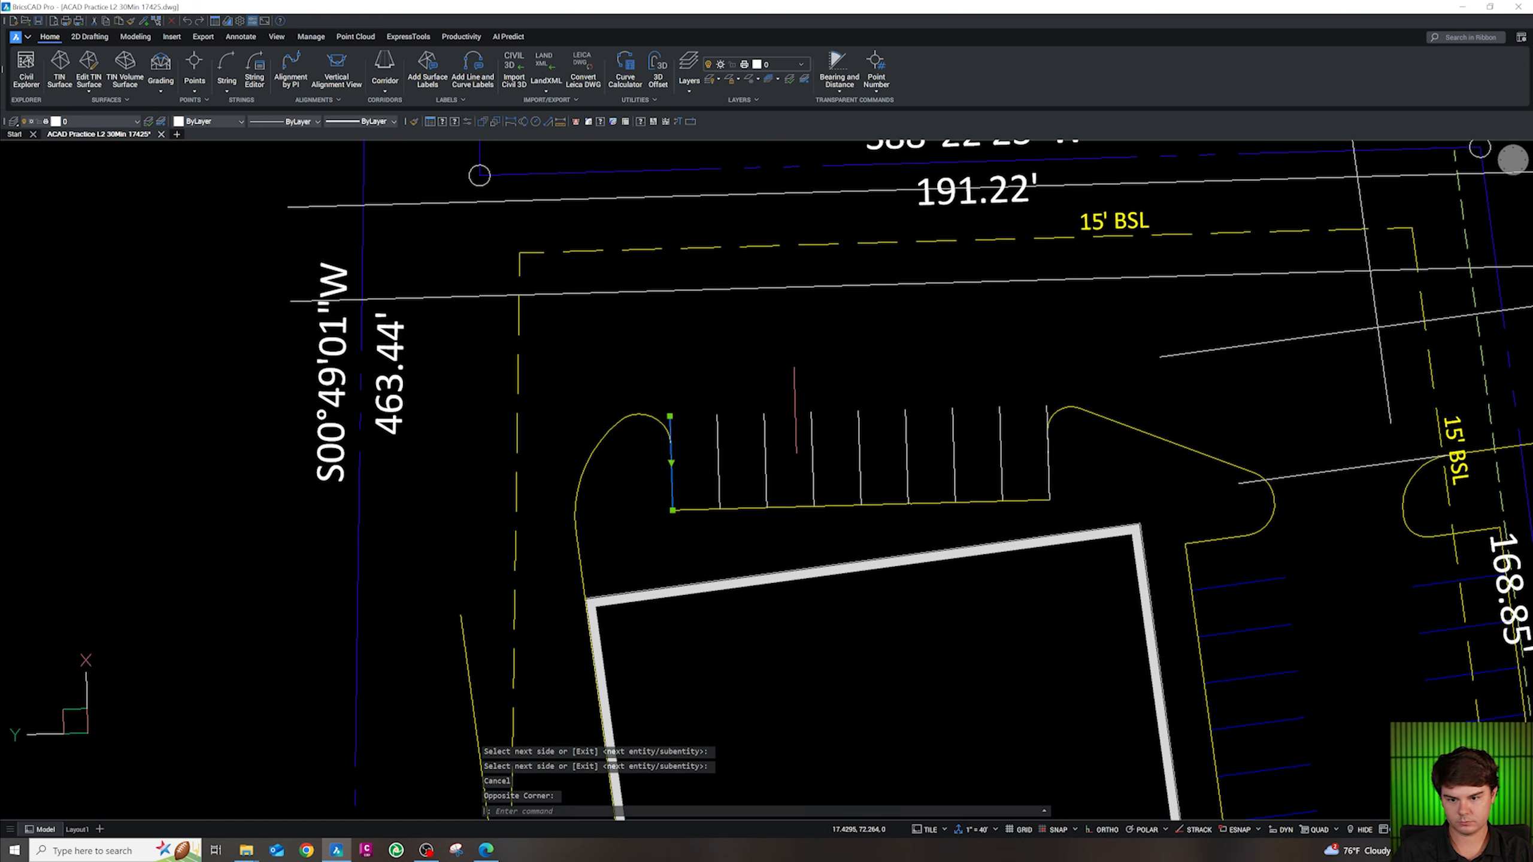
{"action": "left_click", "coordinate": [1047, 405]}
{"action": "key", "text": "Delete"}
{"action": "left_click", "coordinate": [1026, 429]}
{"action": "left_click", "coordinate": [700, 468]}
{"action": "type", "text": "cg"}
{"action": "key", "text": "Return"}
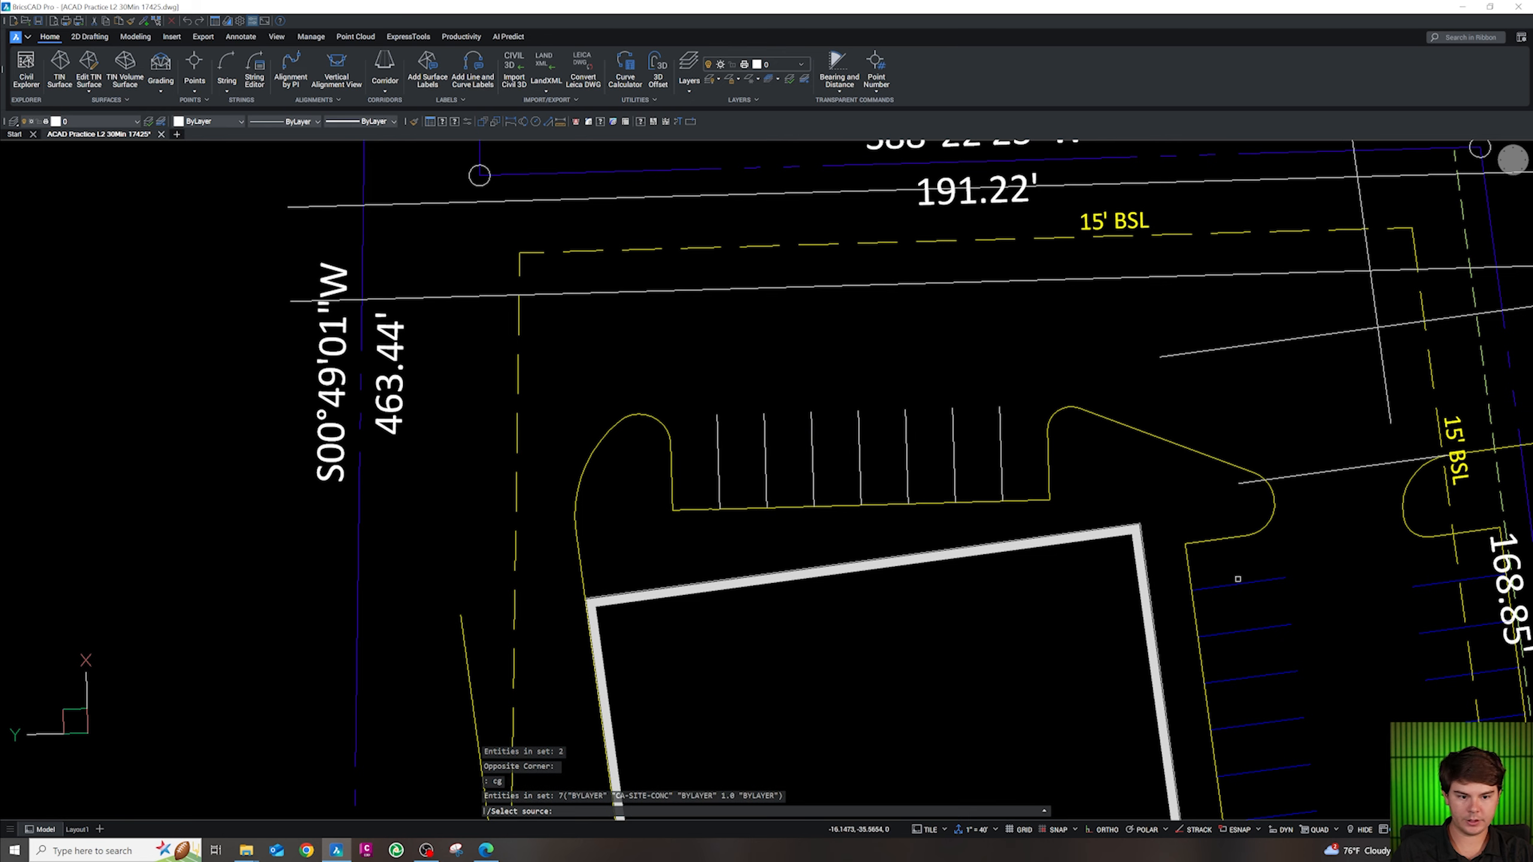
Finish matching properties so the stall lines take the blue line's properties
{"action": "left_click", "coordinate": [1241, 584]}
{"action": "scroll", "coordinate": [896, 565], "scroll_direction": "down", "scroll_amount": 3}
{"action": "key", "text": "Escape"}
{"action": "key", "text": "Escape"}
{"action": "scroll", "coordinate": [896, 472], "scroll_direction": "up", "scroll_amount": 3}
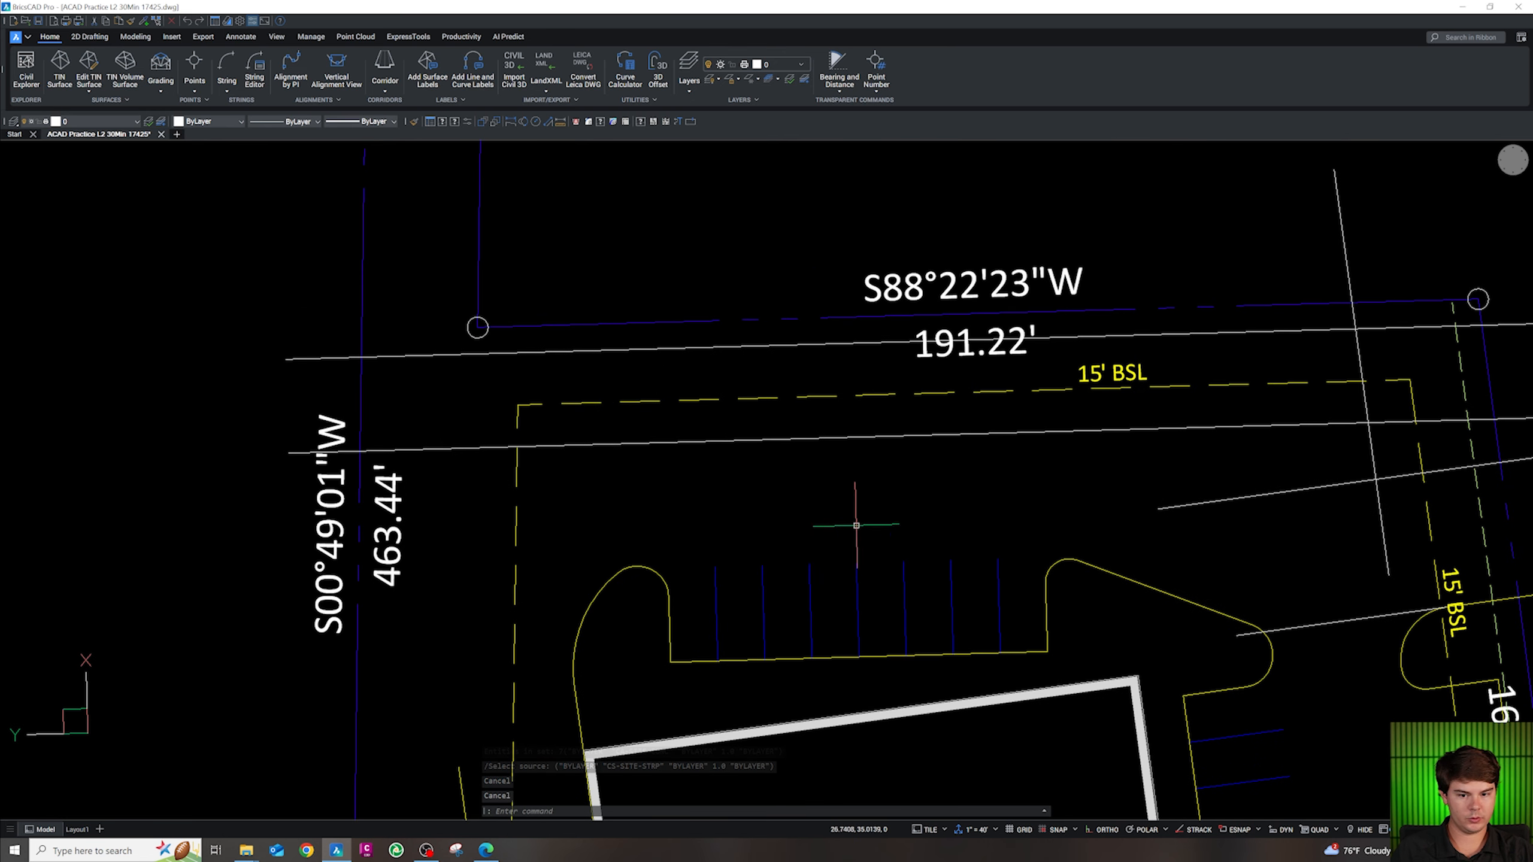
Draw a 99-unit polyline above the stalls
{"action": "type", "text": "pl"}
{"action": "key", "text": "Return"}
{"action": "left_click", "coordinate": [703, 499]}
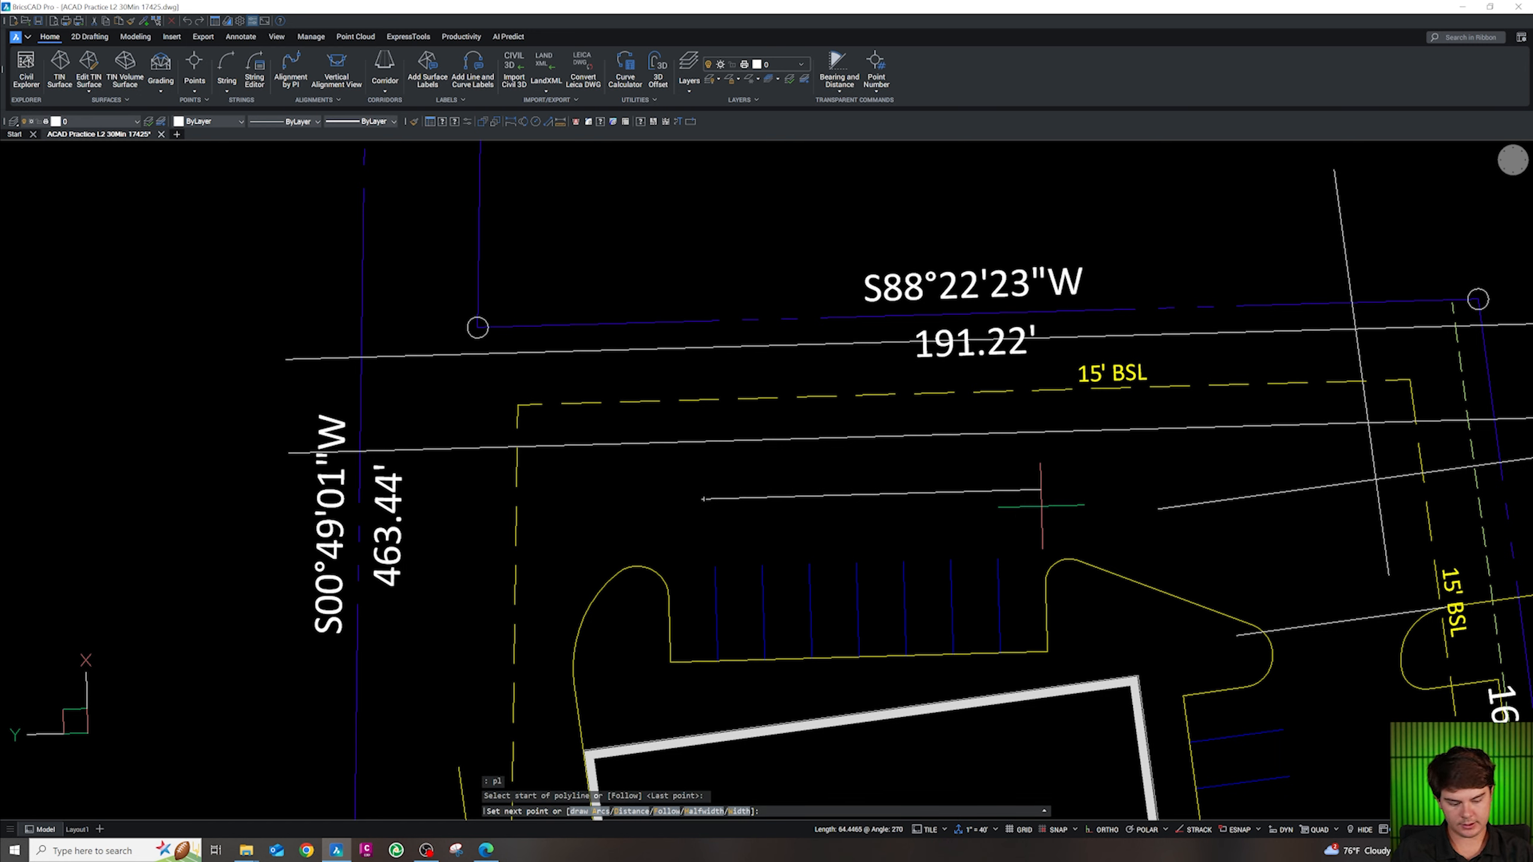
{"action": "key", "text": "Return"}
{"action": "key", "text": "Escape"}
Move the new 99-unit polyline by its midpoint to the curb edge's midpoint
{"action": "left_click", "coordinate": [1053, 504]}
{"action": "left_click", "coordinate": [1042, 477]}
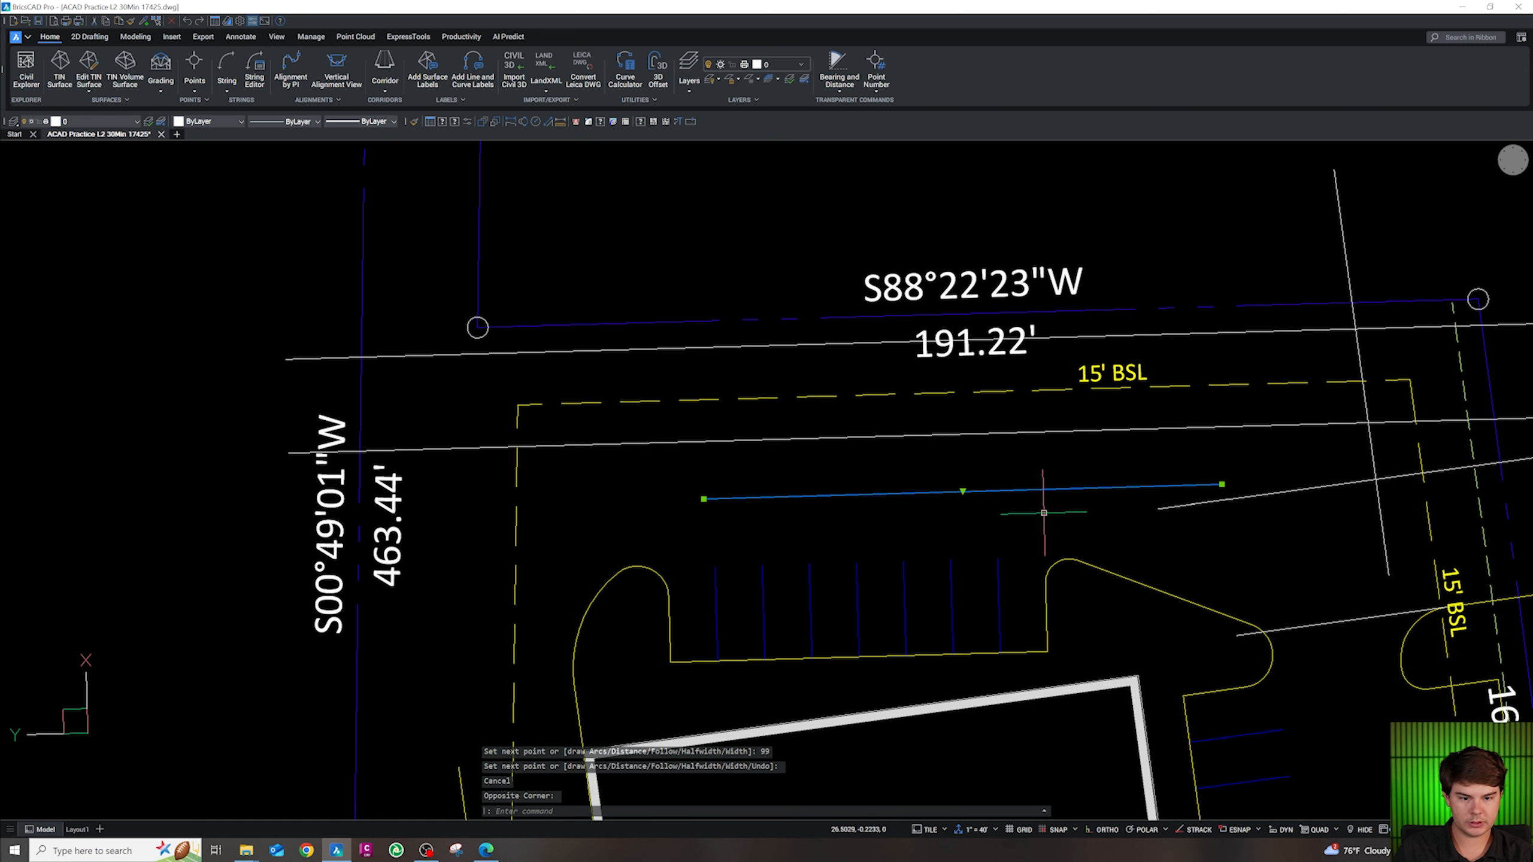
{"action": "type", "text": "m"}
{"action": "key", "text": "Return"}
{"action": "right_click", "coordinate": [1045, 513], "text": "shift"}
{"action": "left_click", "coordinate": [1087, 589]}
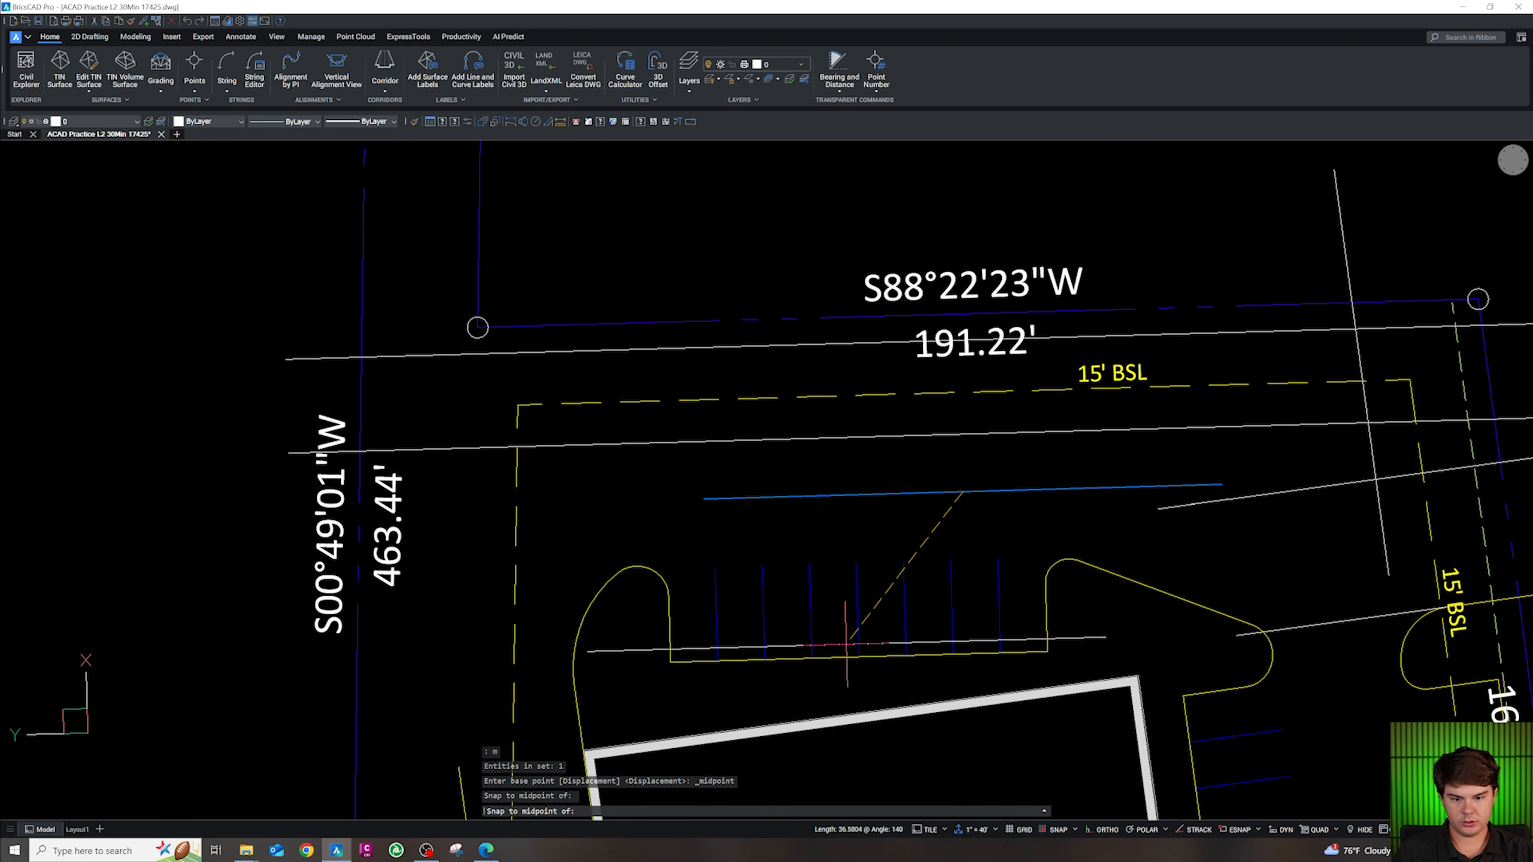
{"action": "left_click", "coordinate": [856, 654]}
{"action": "key", "text": "Escape"}
Try moving the polyline again, then cancel and leave it in place
{"action": "left_click", "coordinate": [872, 658]}
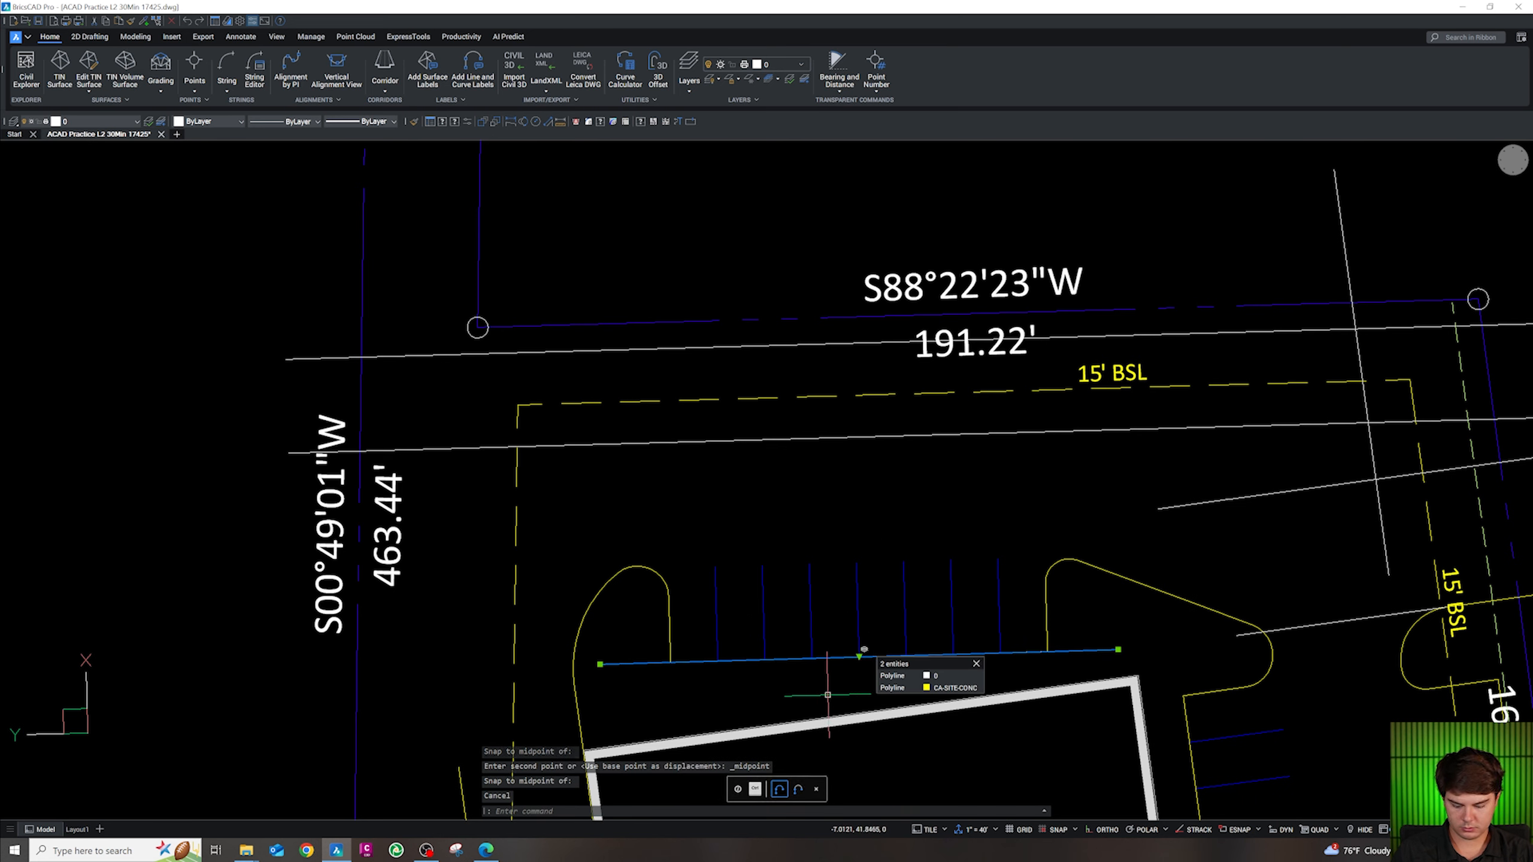
{"action": "type", "text": "m"}
{"action": "key", "text": "Return"}
{"action": "left_click", "coordinate": [824, 695]}
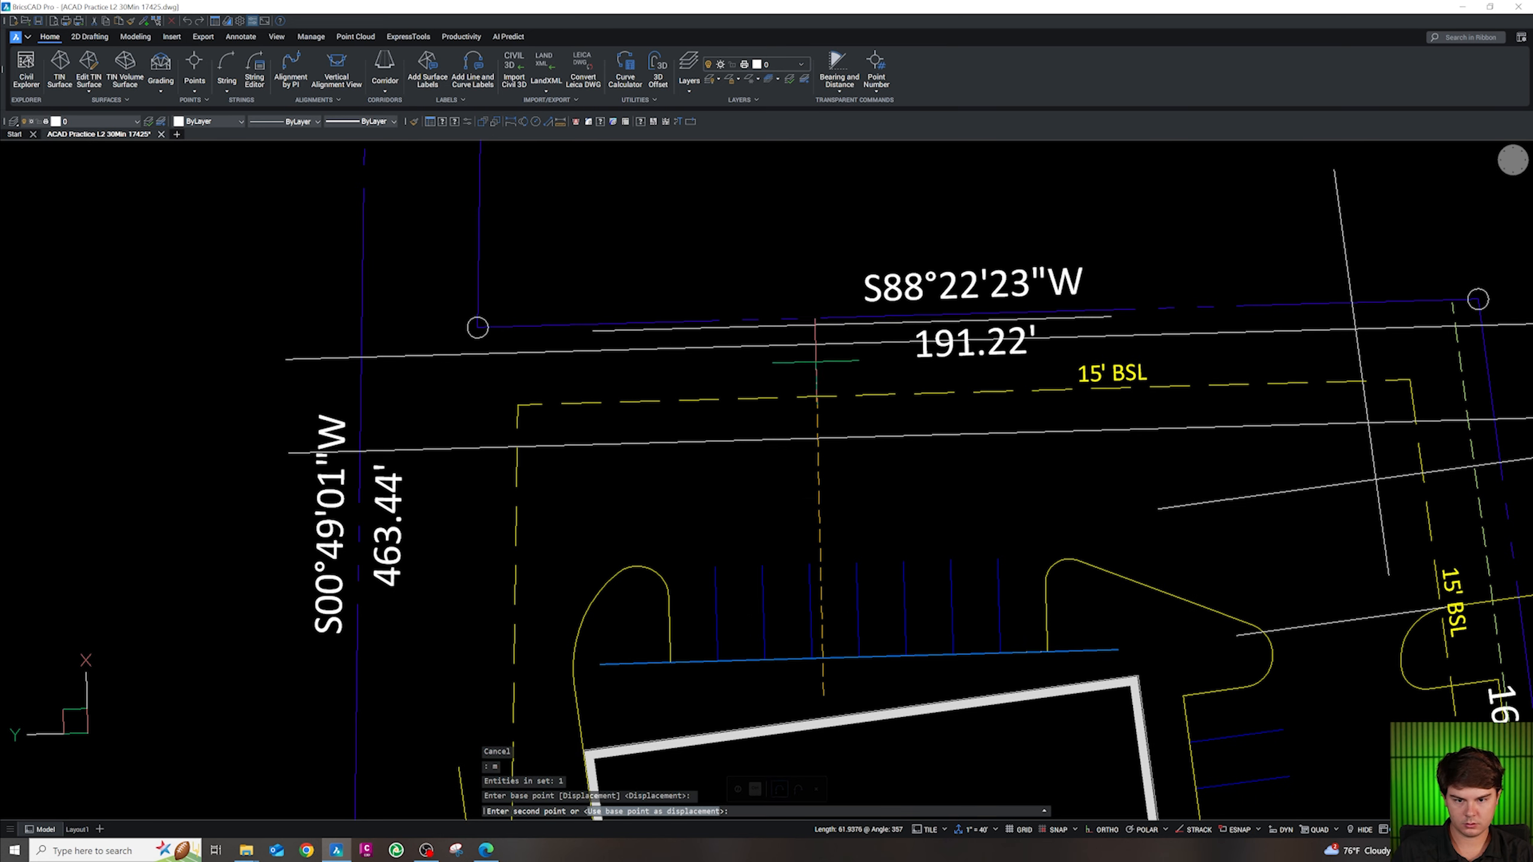
{"action": "key", "text": "Escape"}
Move the line along the stall ends up, using Nearest and Perpendicular snaps, onto the boundary line
{"action": "left_click", "coordinate": [840, 658]}
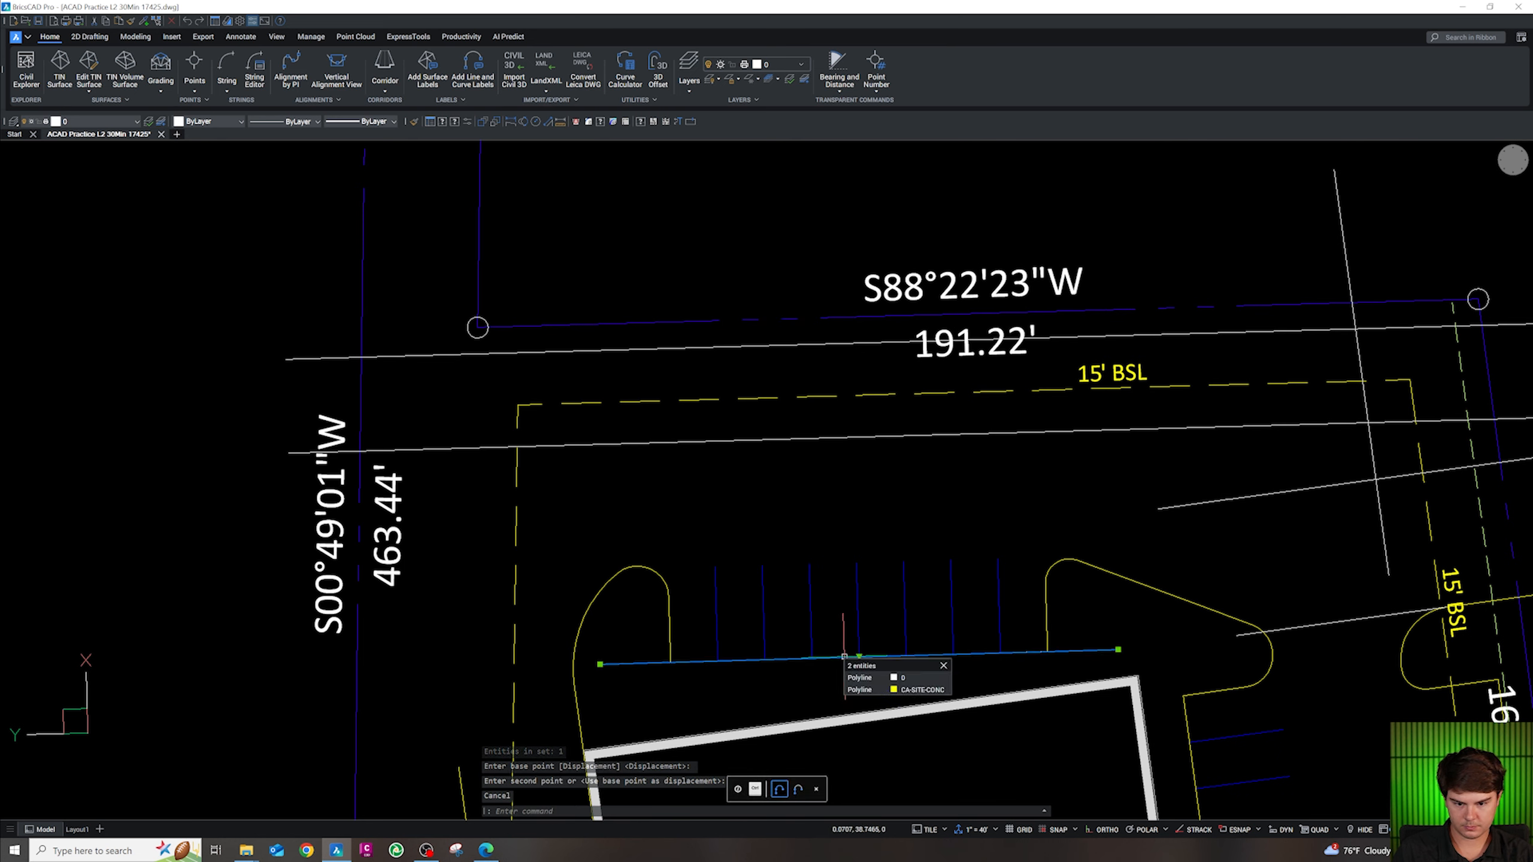
{"action": "type", "text": "m"}
{"action": "key", "text": "Return"}
{"action": "type", "text": "nea"}
{"action": "key", "text": "Return"}
{"action": "left_click", "coordinate": [822, 658]}
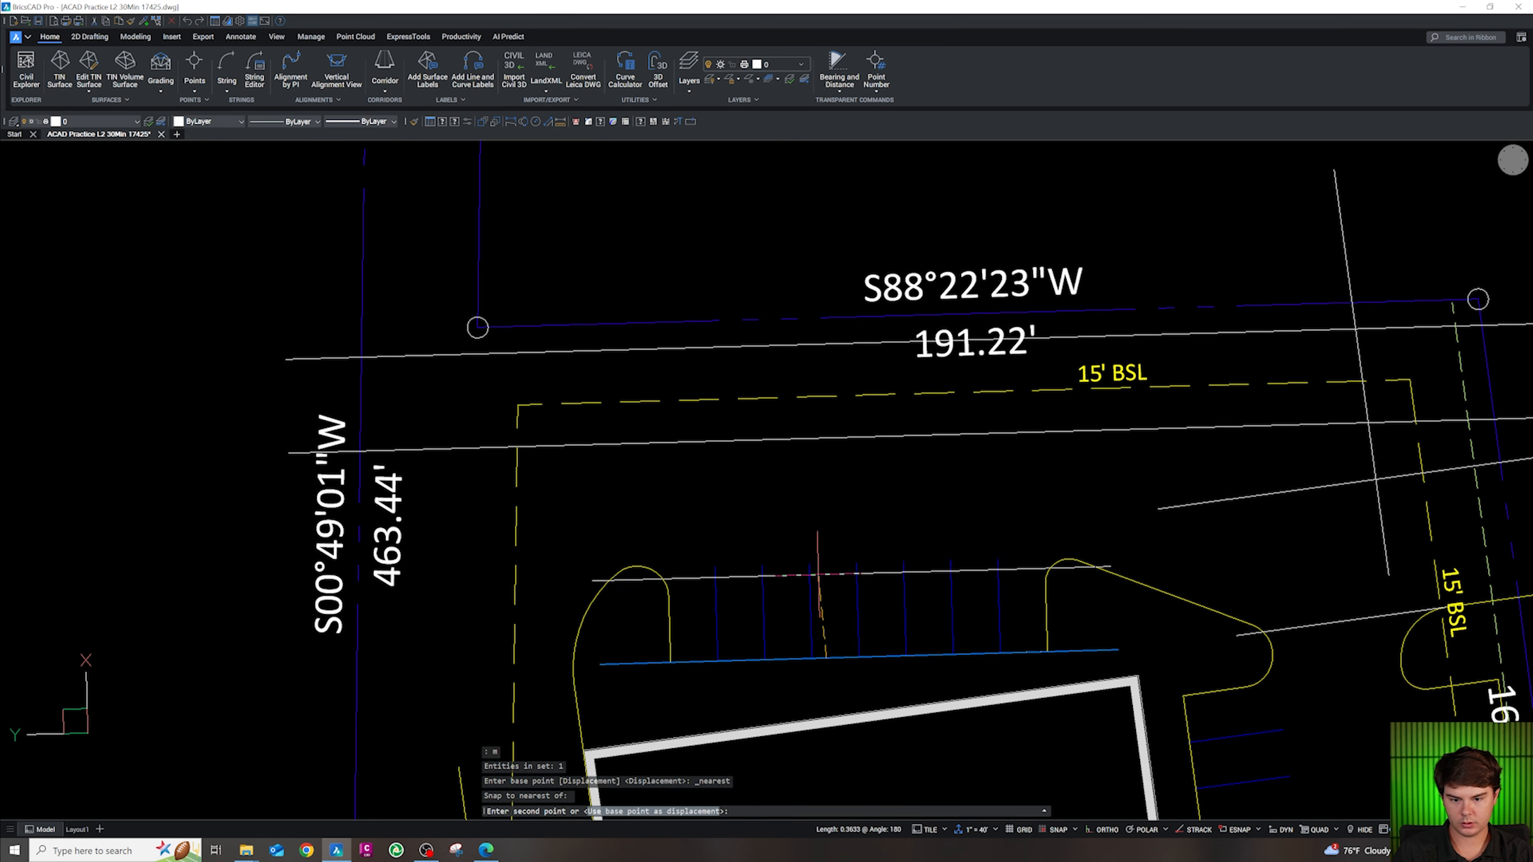
{"action": "type", "text": "per"}
{"action": "key", "text": "Return"}
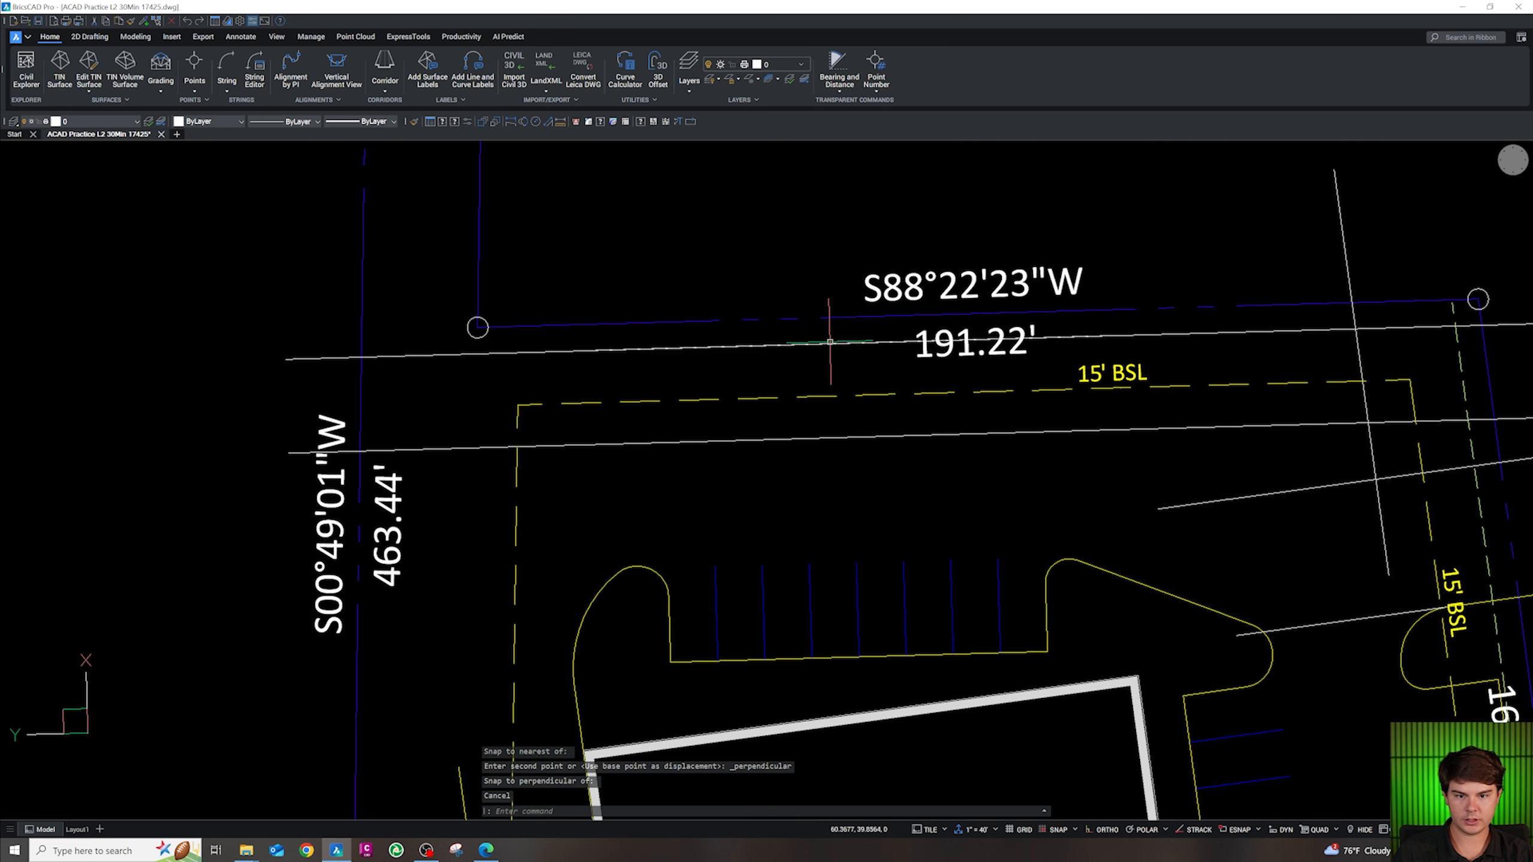
{"action": "left_click", "coordinate": [821, 342]}
{"action": "key", "text": "Escape"}
Erase the long line just below the north boundary
{"action": "key", "text": "Delete"}
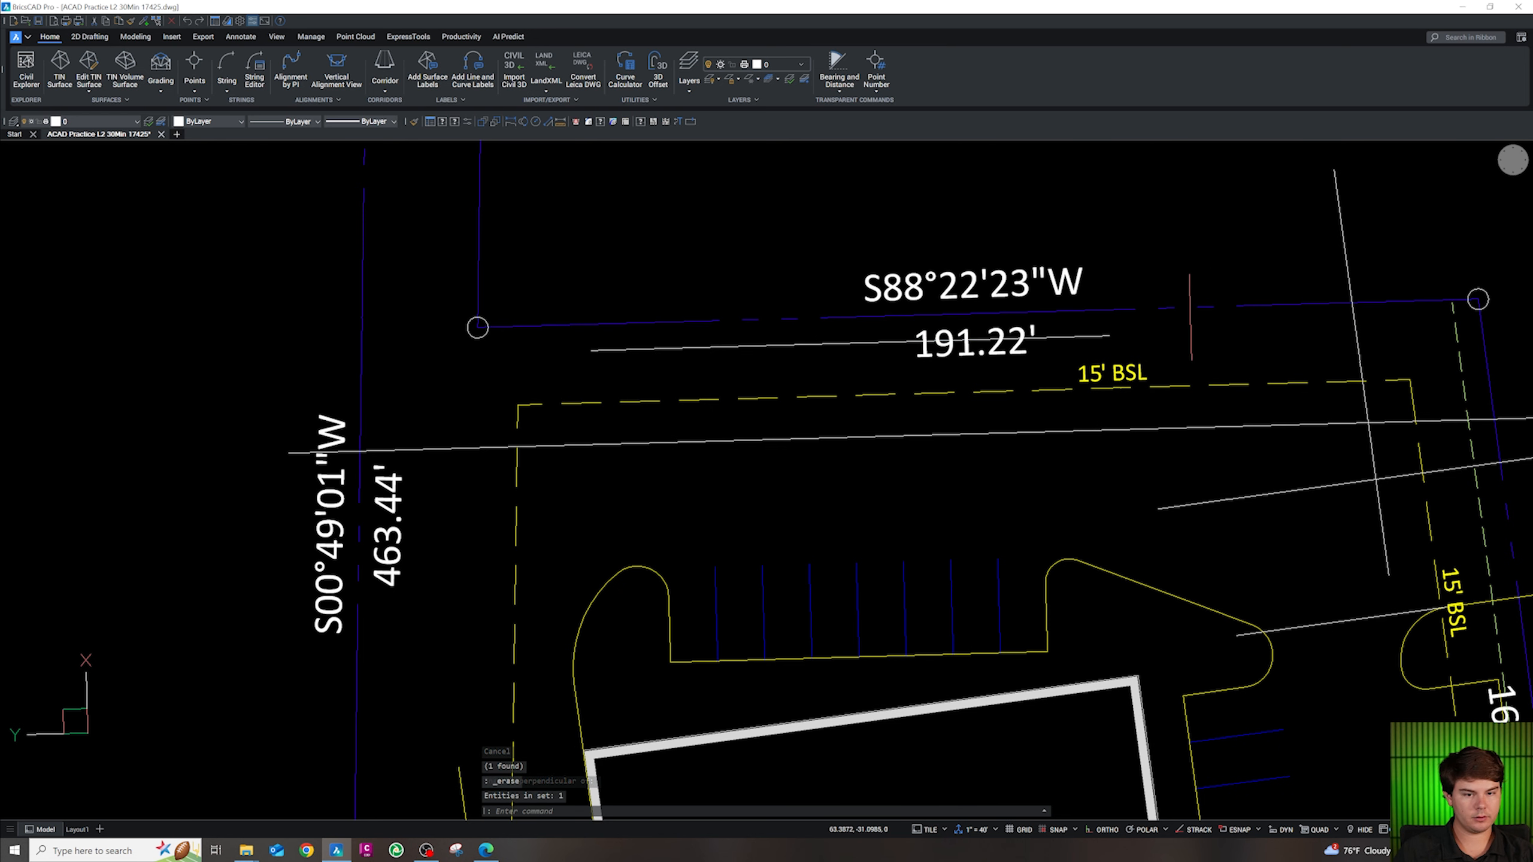
{"action": "scroll", "coordinate": [1209, 313], "scroll_direction": "up", "scroll_amount": 1}
{"action": "scroll", "coordinate": [1124, 428], "scroll_direction": "down", "scroll_amount": 3}
{"action": "key", "text": "Escape"}
{"action": "scroll", "coordinate": [1106, 409], "scroll_direction": "up", "scroll_amount": 1}
Draw an 18-unit pad side downward from one endpoint of the short line
{"action": "type", "text": "pl"}
{"action": "key", "text": "Return"}
{"action": "right_click", "coordinate": [1022, 393], "text": "shift"}
{"action": "key", "text": "e"}
{"action": "left_click", "coordinate": [1016, 394]}
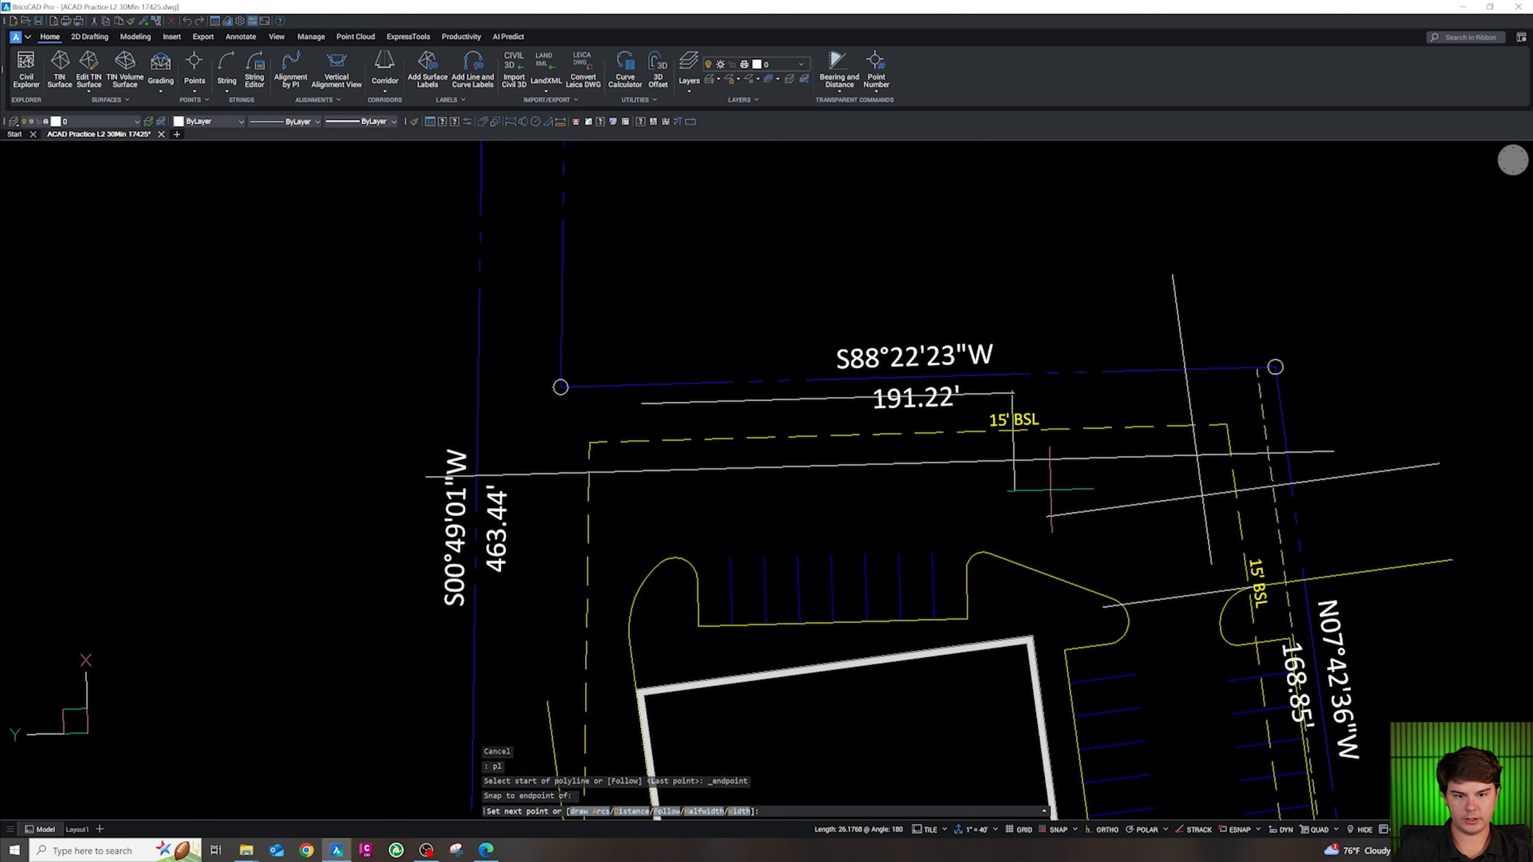
{"action": "type", "text": "18"}
{"action": "key", "text": "Return"}
{"action": "key", "text": "Escape"}
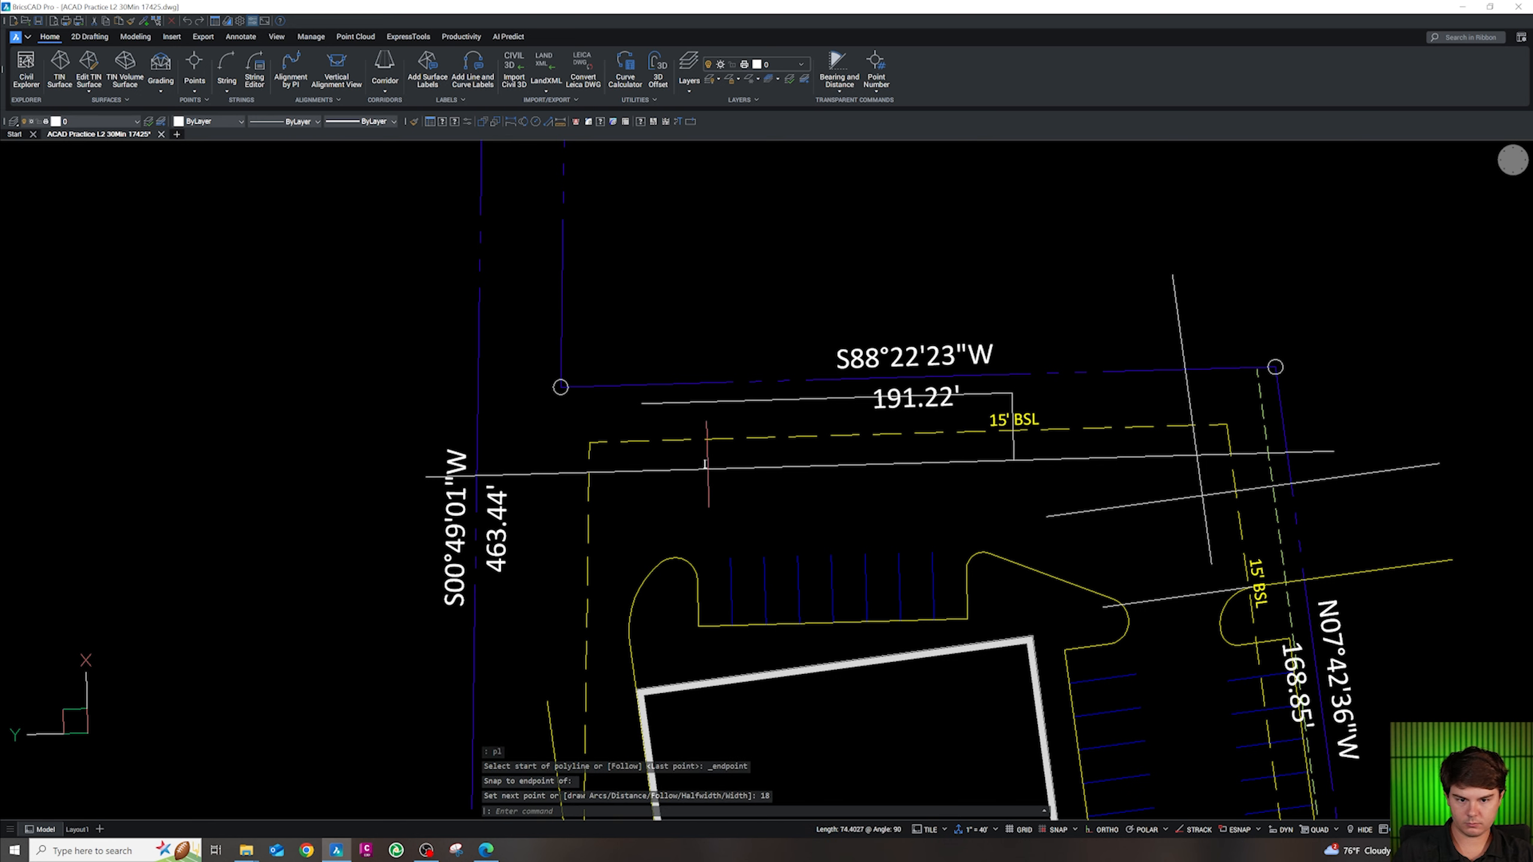
Start a second polyline at the short line's other endpoint for the opposite pad side
{"action": "type", "text": "pl"}
{"action": "key", "text": "Return"}
{"action": "right_click", "coordinate": [652, 436], "text": "shift"}
{"action": "key", "text": "e"}
{"action": "left_click", "coordinate": [643, 405]}
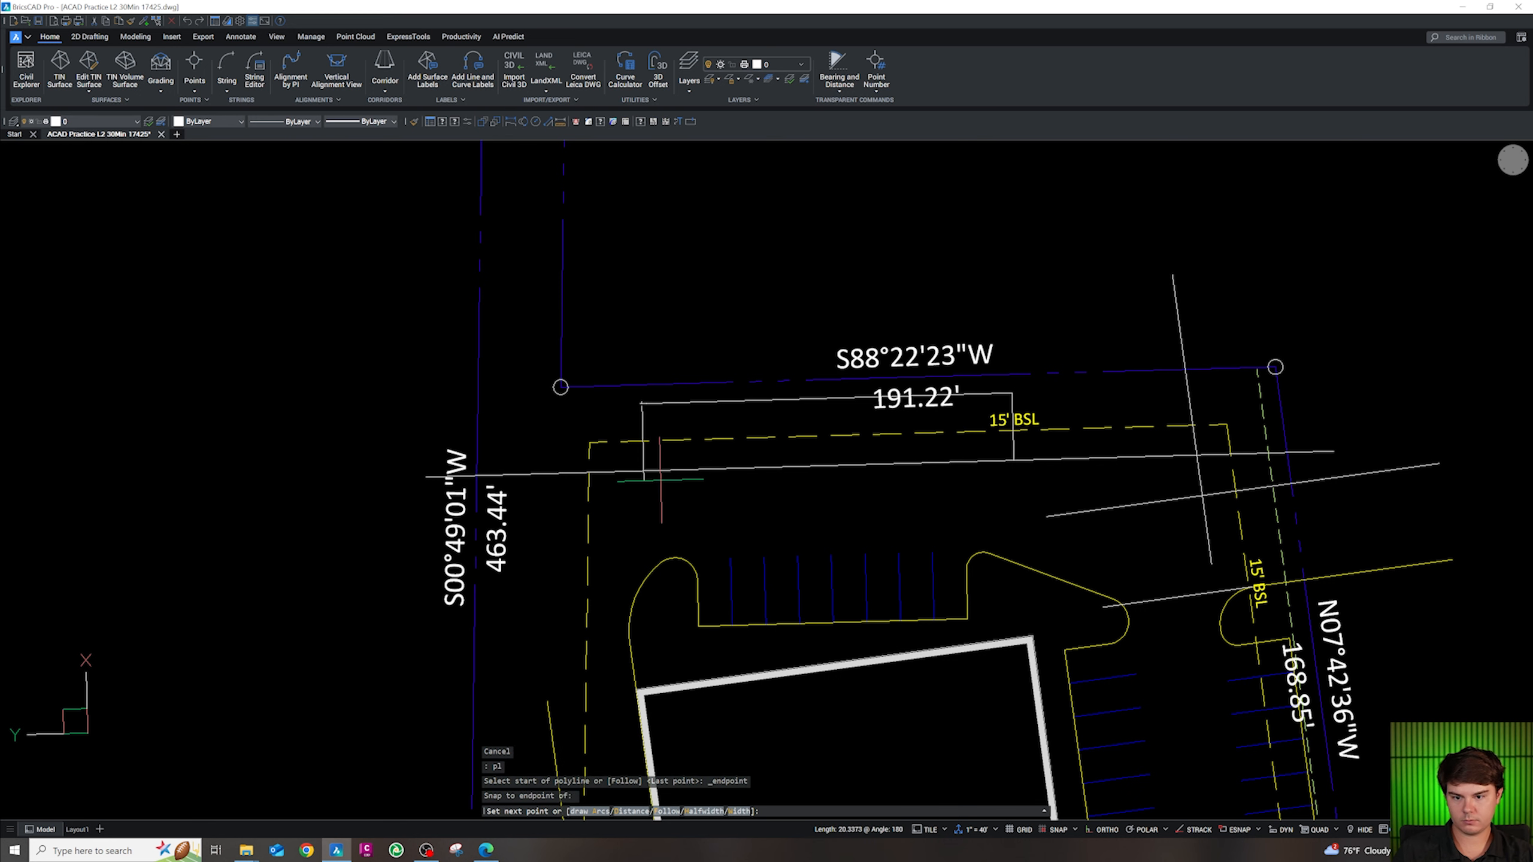
{"action": "key", "text": "Escape"}
{"action": "key", "text": "Escape"}
{"action": "key", "text": "Escape"}
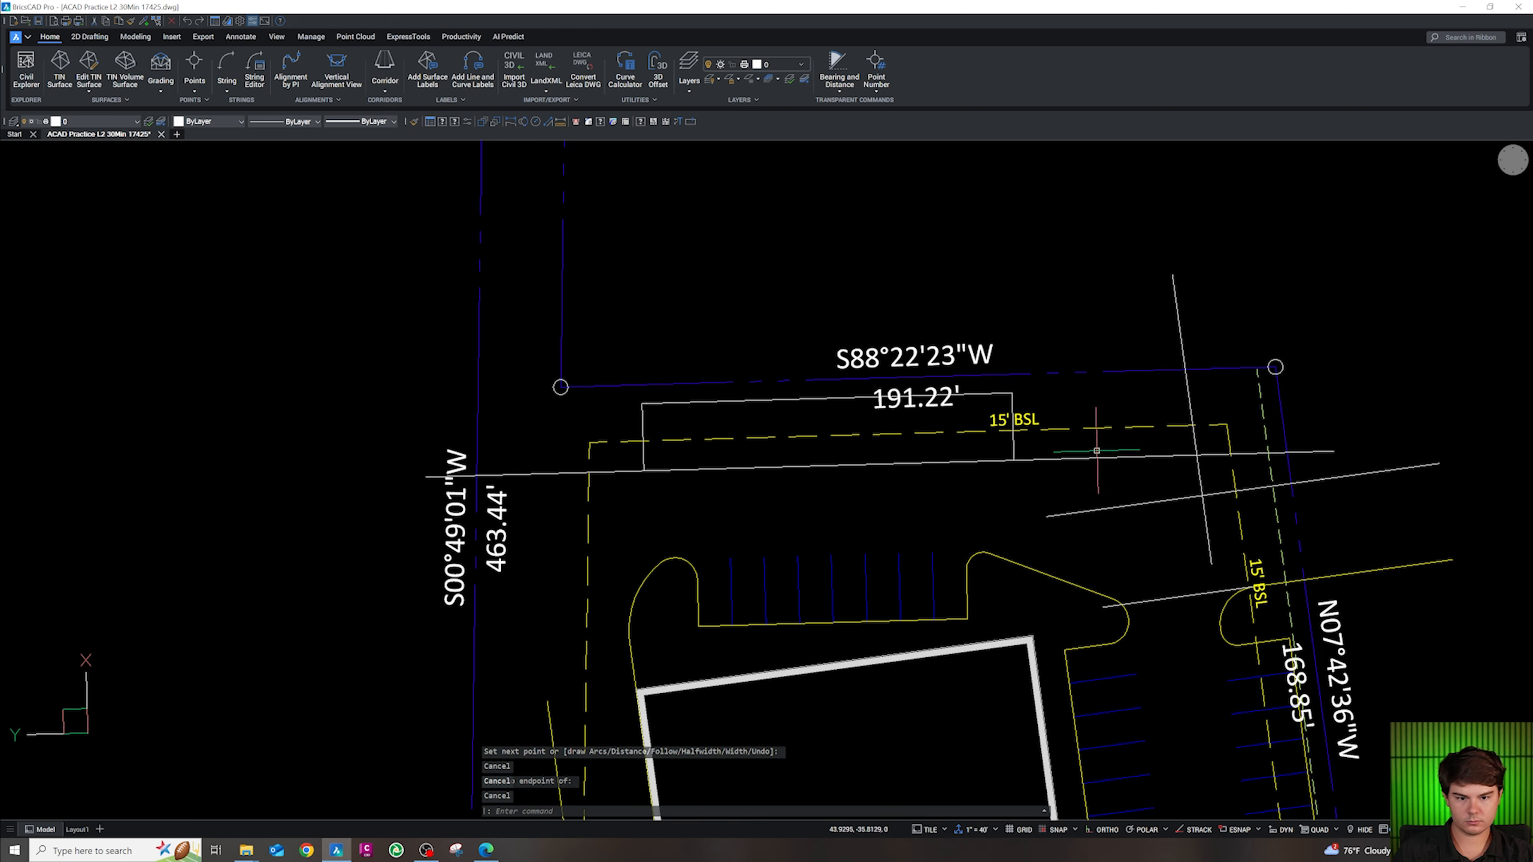
{"action": "scroll", "coordinate": [1097, 484], "scroll_direction": "up", "scroll_amount": 3}
{"action": "scroll", "coordinate": [1124, 518], "scroll_direction": "down", "scroll_amount": 5}
{"action": "scroll", "coordinate": [1060, 507], "scroll_direction": "up", "scroll_amount": 5}
{"action": "scroll", "coordinate": [956, 513], "scroll_direction": "down", "scroll_amount": 3}
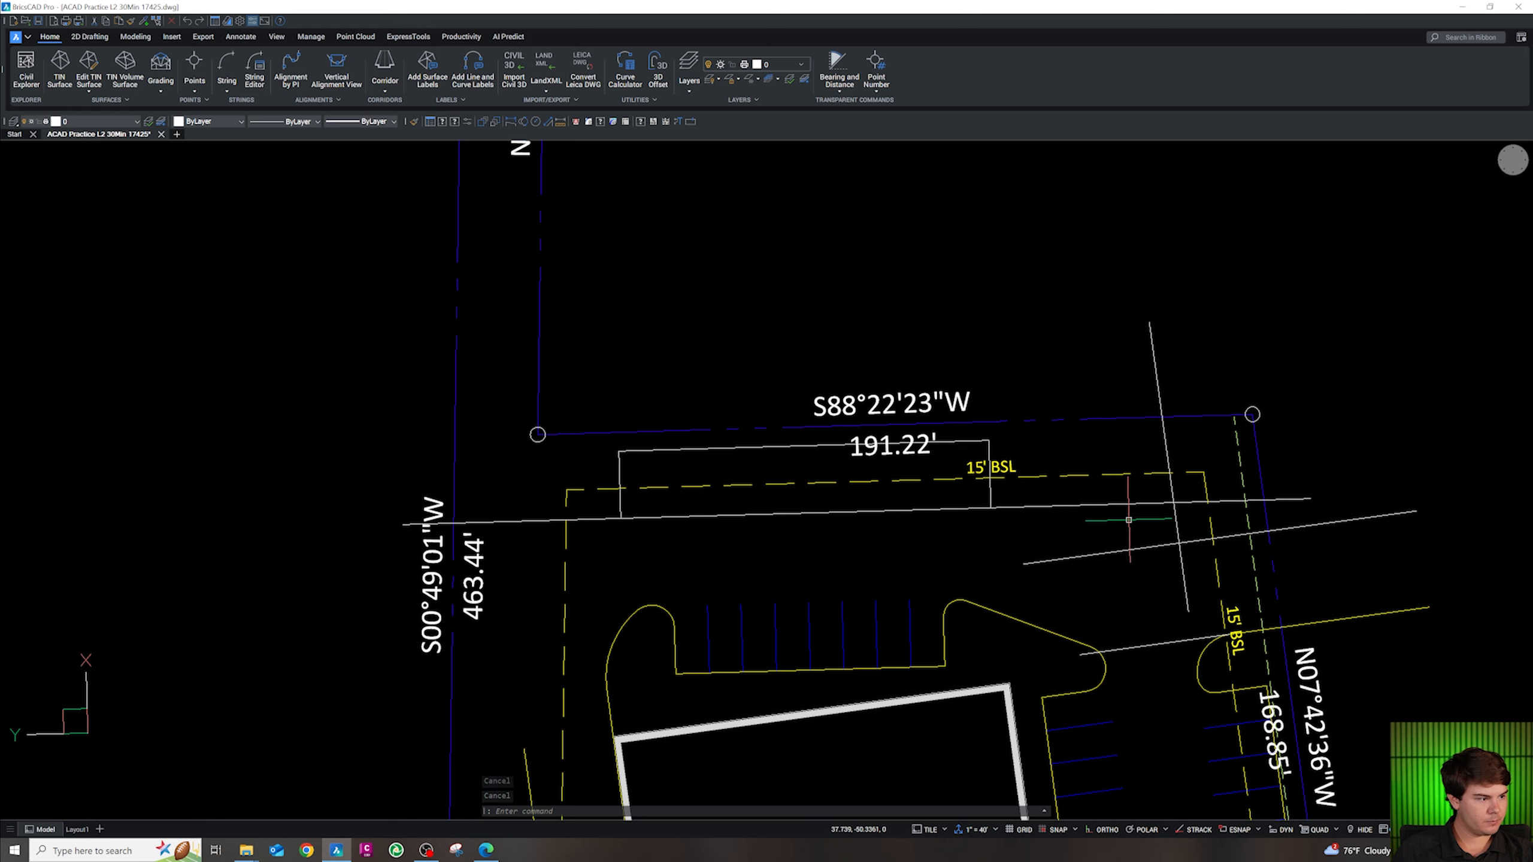
{"action": "scroll", "coordinate": [1128, 520], "scroll_direction": "up", "scroll_amount": 2}
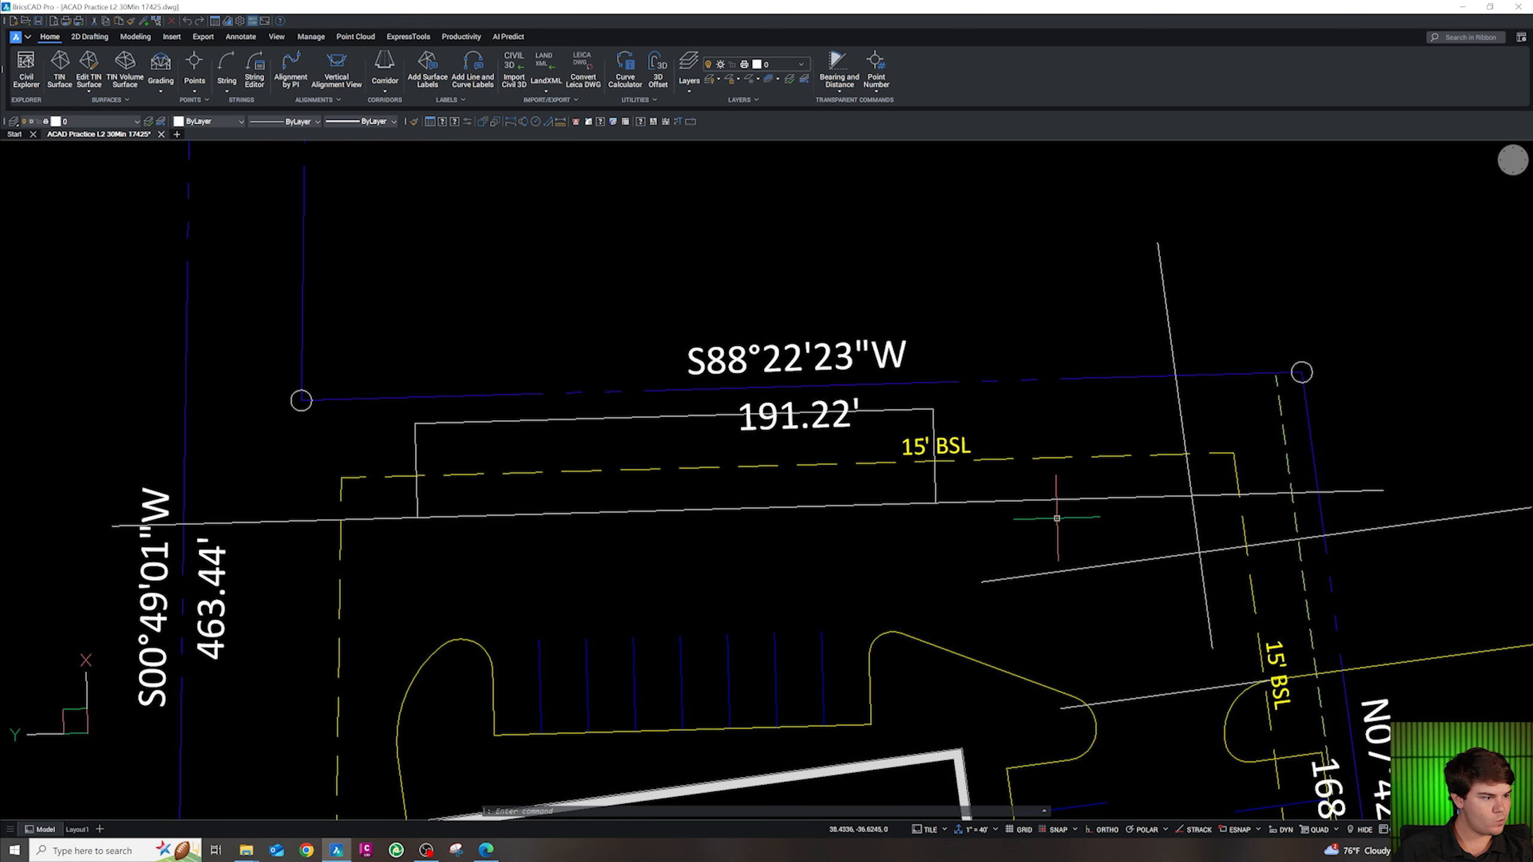
Begin a polyline at a line endpoint near the east curb area
{"action": "type", "text": "pl"}
{"action": "key", "text": "space"}
{"action": "right_click", "coordinate": [1093, 719], "text": "shift"}
{"action": "key", "text": "e"}
{"action": "left_click", "coordinate": [1106, 704]}
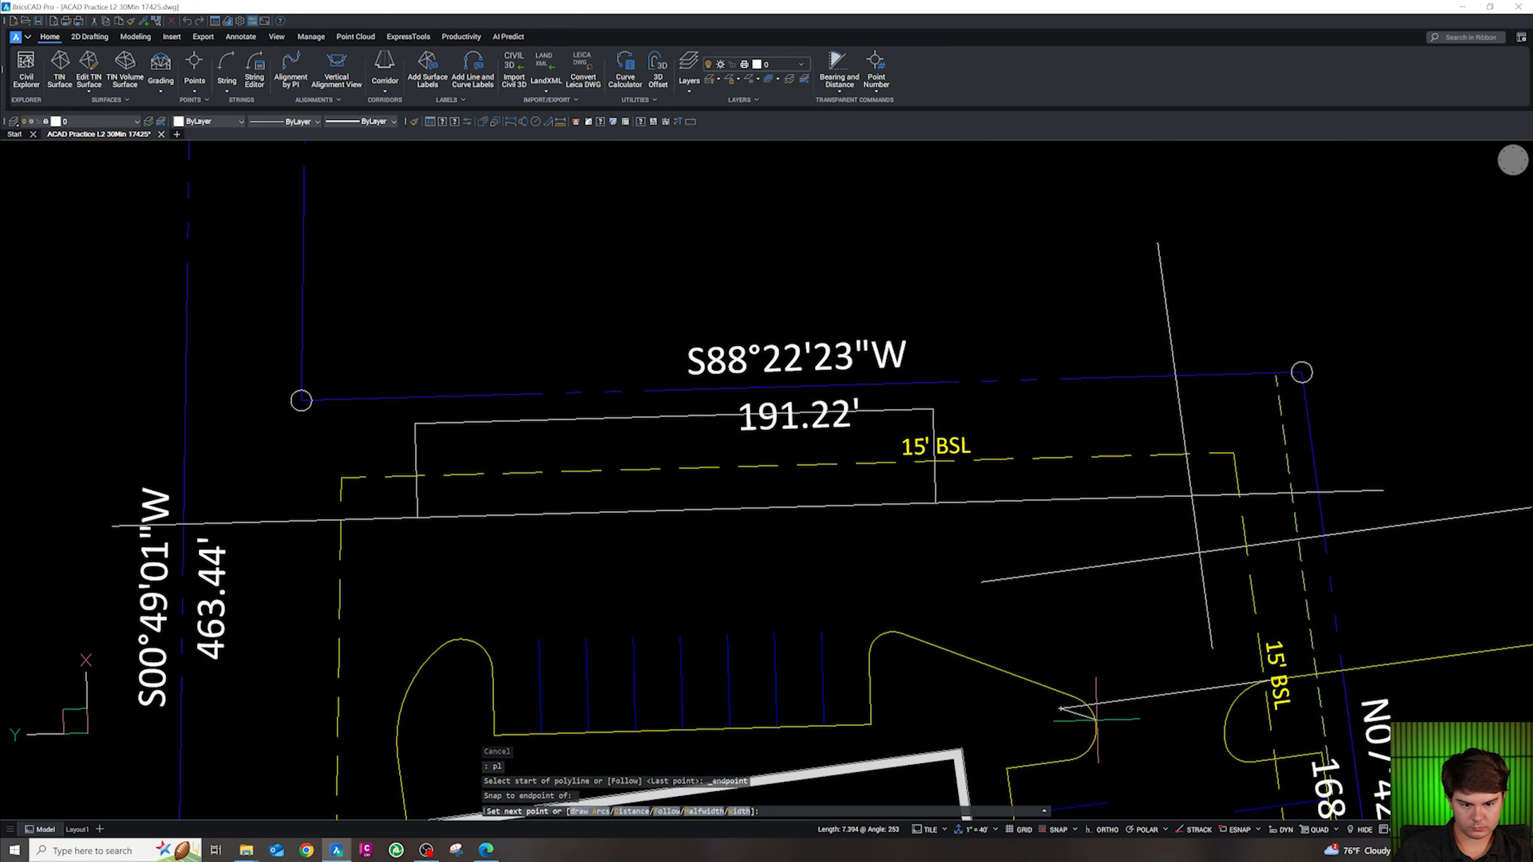
{"action": "key", "text": "Escape"}
{"action": "key", "text": "Escape"}
{"action": "key", "text": "Escape"}
Begin a polyline snapped to the end of the angled drive line
{"action": "type", "text": "pl"}
{"action": "key", "text": "space"}
{"action": "right_click", "coordinate": [1096, 727], "text": "shift"}
{"action": "key", "text": "e"}
{"action": "left_click", "coordinate": [1095, 723]}
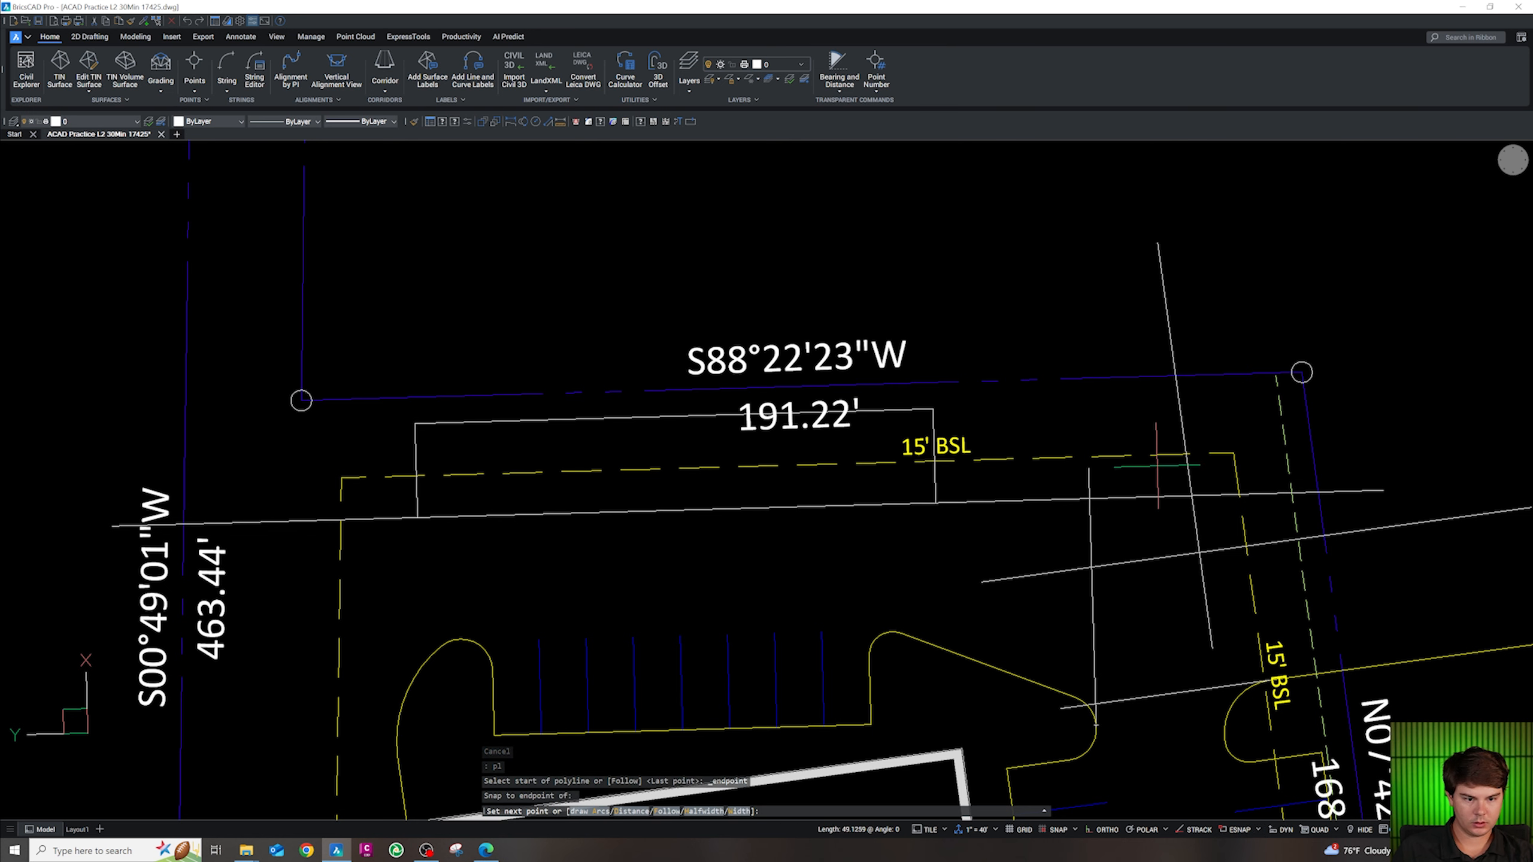
{"action": "key", "text": "Escape"}
{"action": "key", "text": "Escape"}
{"action": "key", "text": "Escape"}
{"action": "key", "text": "Escape"}
{"action": "scroll", "coordinate": [1147, 483], "scroll_direction": "down", "scroll_amount": 3}
{"action": "scroll", "coordinate": [1111, 557], "scroll_direction": "up", "scroll_amount": 4}
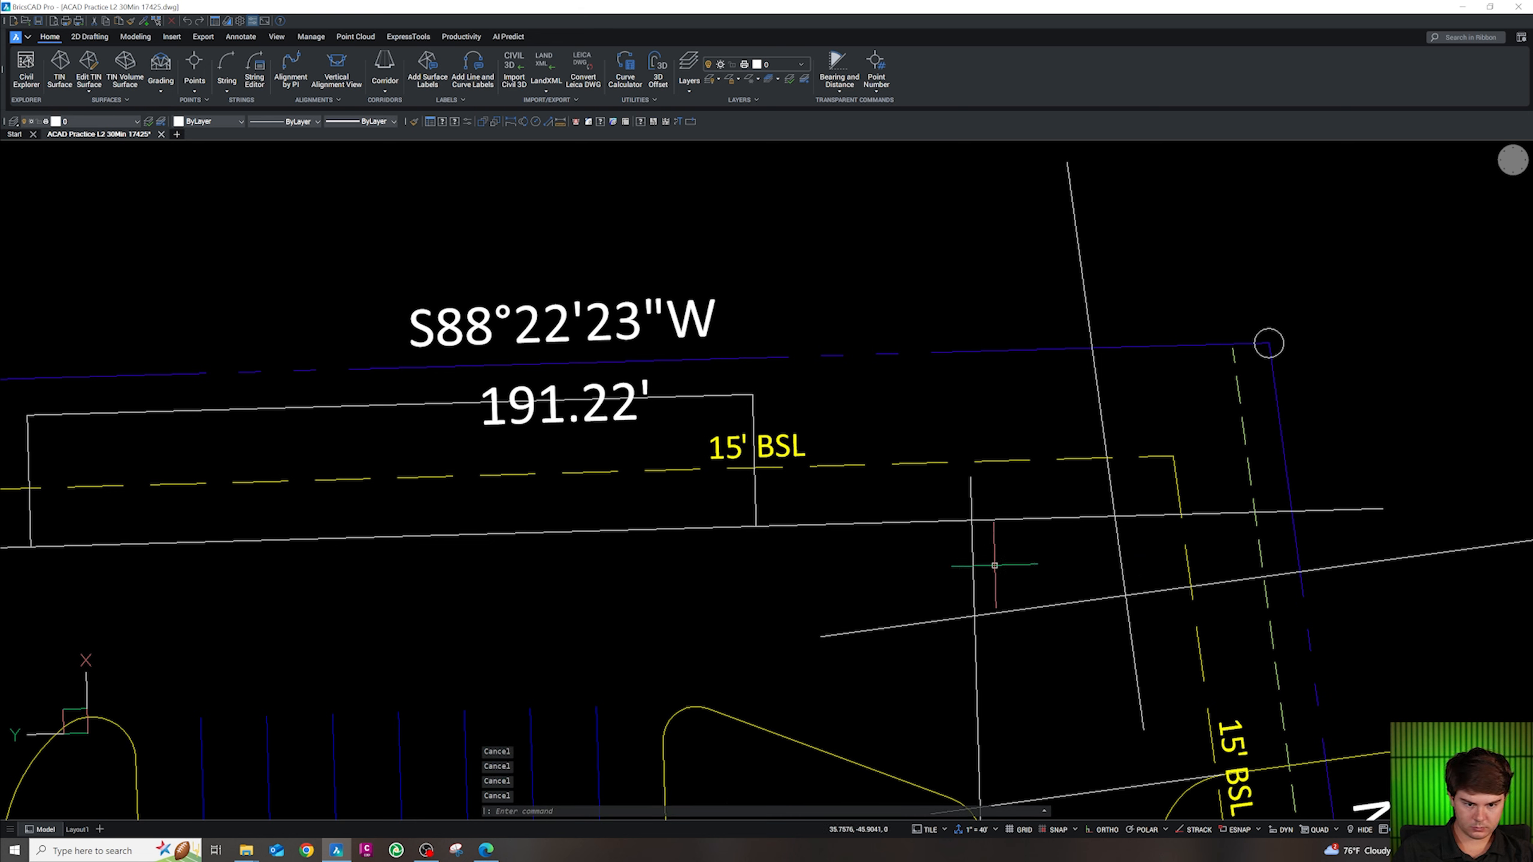
Draw a vertical polyline from a line endpoint toward the east curb
{"action": "type", "text": "pl"}
{"action": "key", "text": "space"}
{"action": "right_click", "coordinate": [834, 527], "text": "shift"}
{"action": "key", "text": "e"}
{"action": "left_click", "coordinate": [755, 527]}
{"action": "key", "text": "Escape"}
{"action": "key", "text": "Escape"}
{"action": "key", "text": "Escape"}
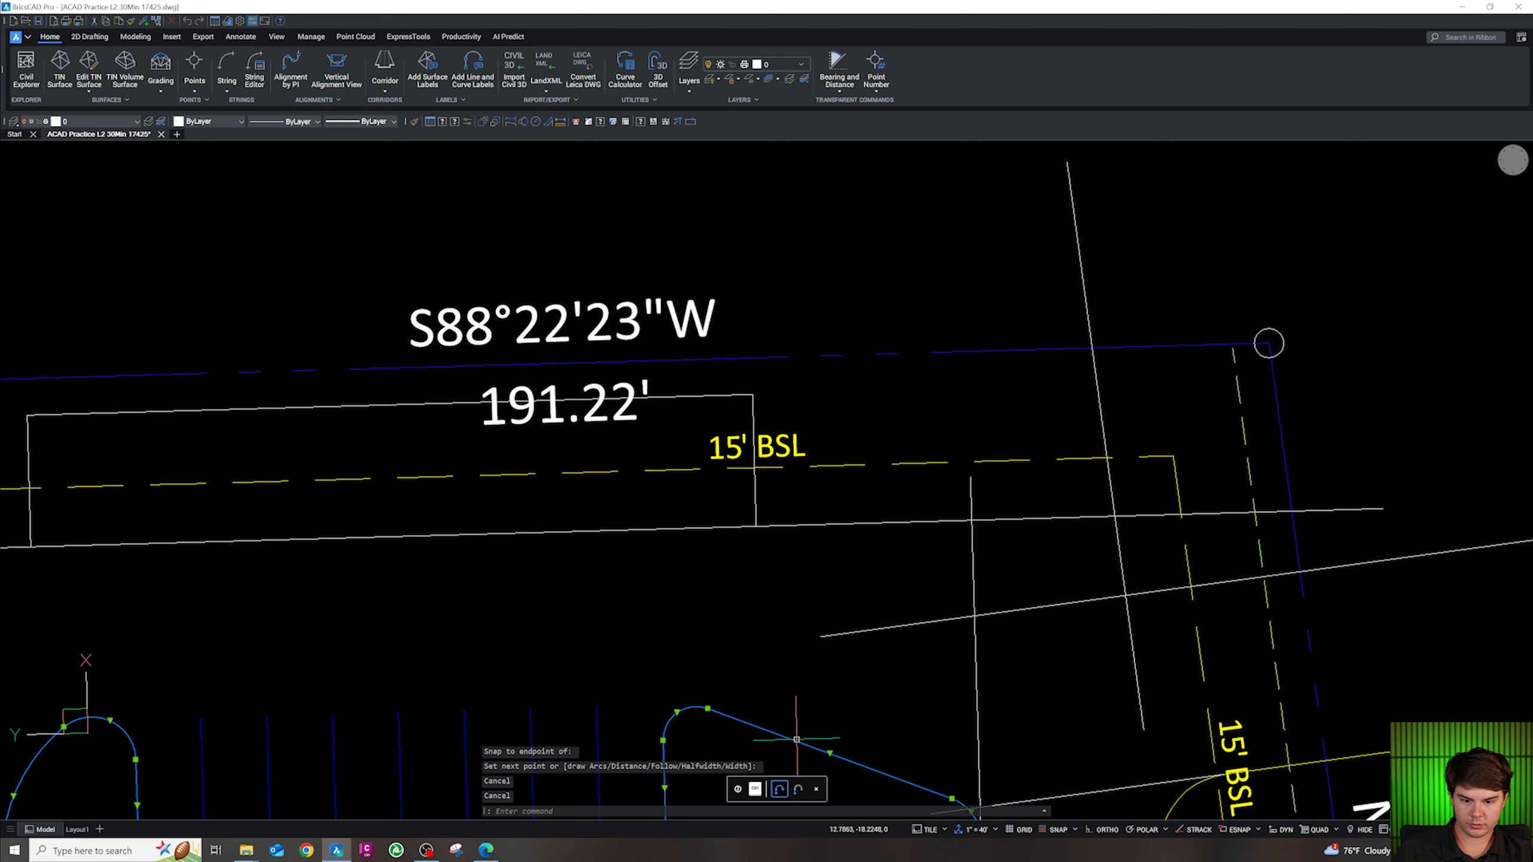
{"action": "scroll", "coordinate": [815, 673], "scroll_direction": "down", "scroll_amount": 2}
Start offsetting the yellow curb polyline, then cancel and clear the selection
{"action": "left_click", "coordinate": [814, 673]}
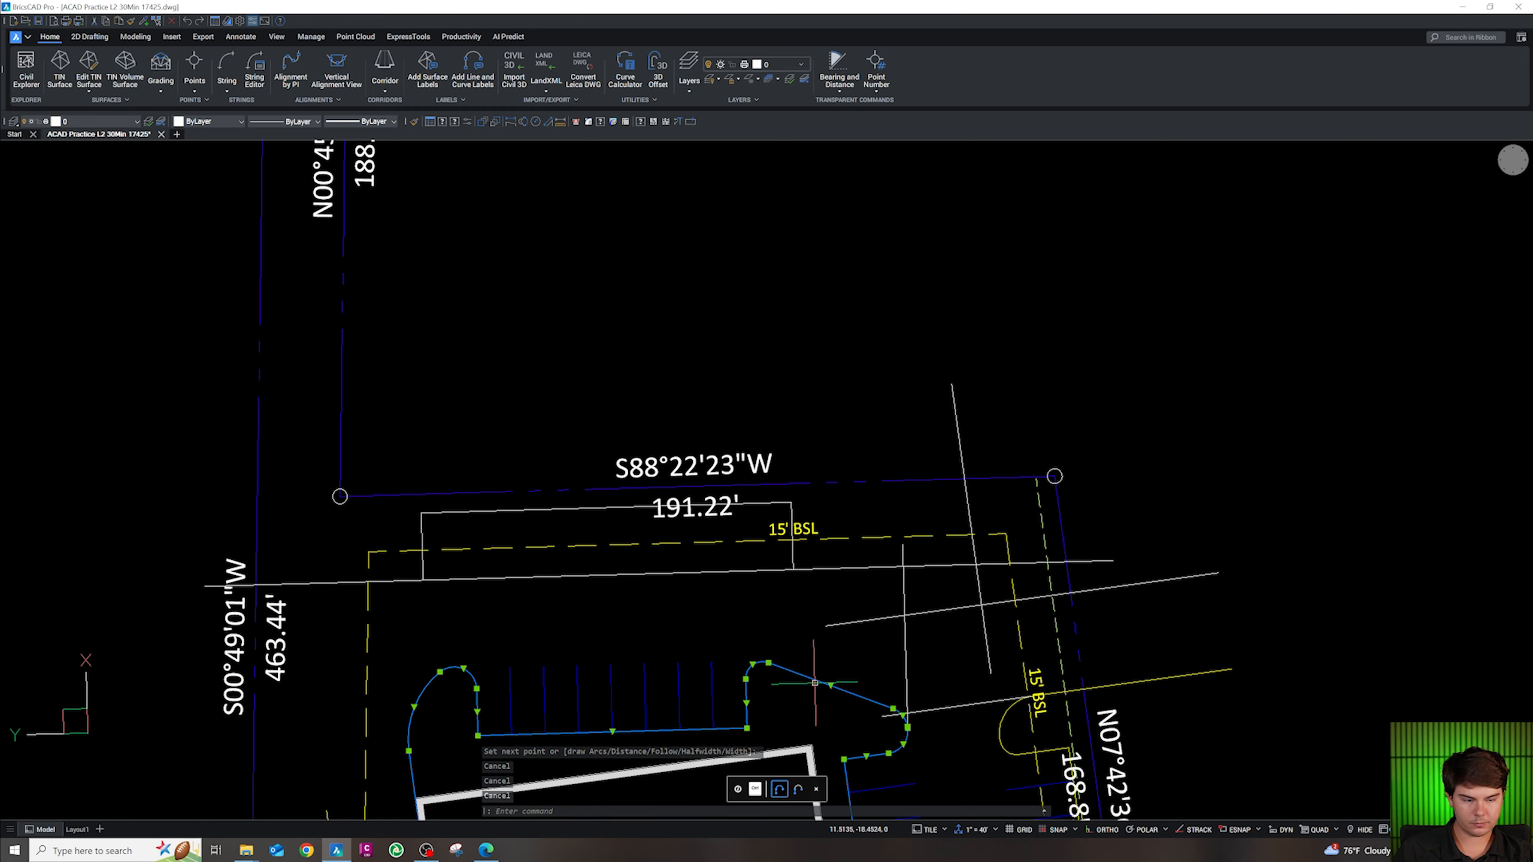
{"action": "type", "text": "o"}
{"action": "key", "text": "space"}
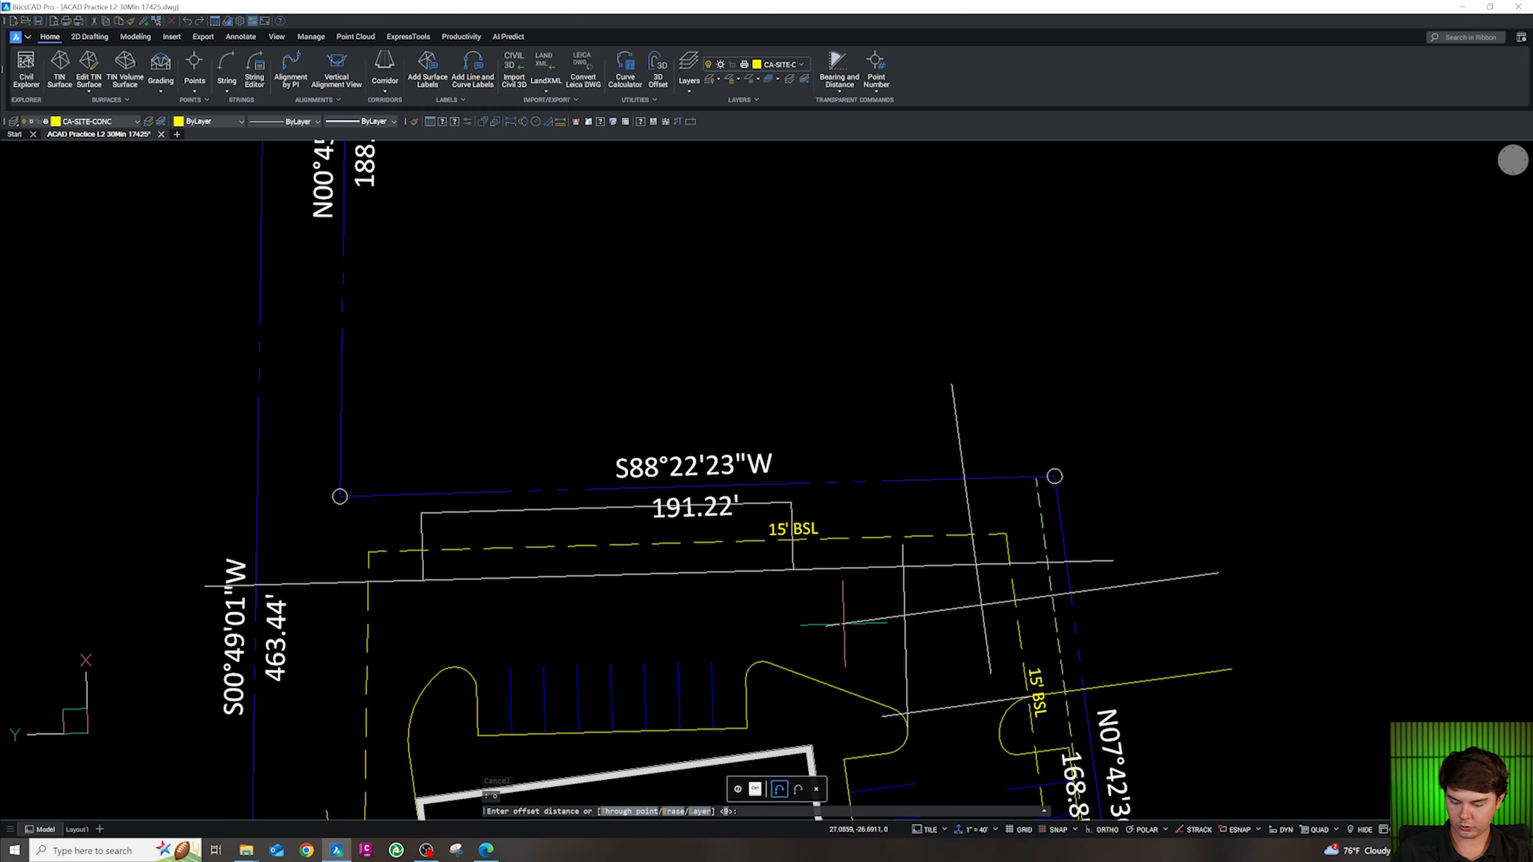
{"action": "type", "text": "2"}
{"action": "key", "text": "Escape"}
{"action": "key", "text": "Escape"}
{"action": "key", "text": "Escape"}
{"action": "key", "text": "Escape"}
{"action": "scroll", "coordinate": [825, 585], "scroll_direction": "up", "scroll_amount": 3}
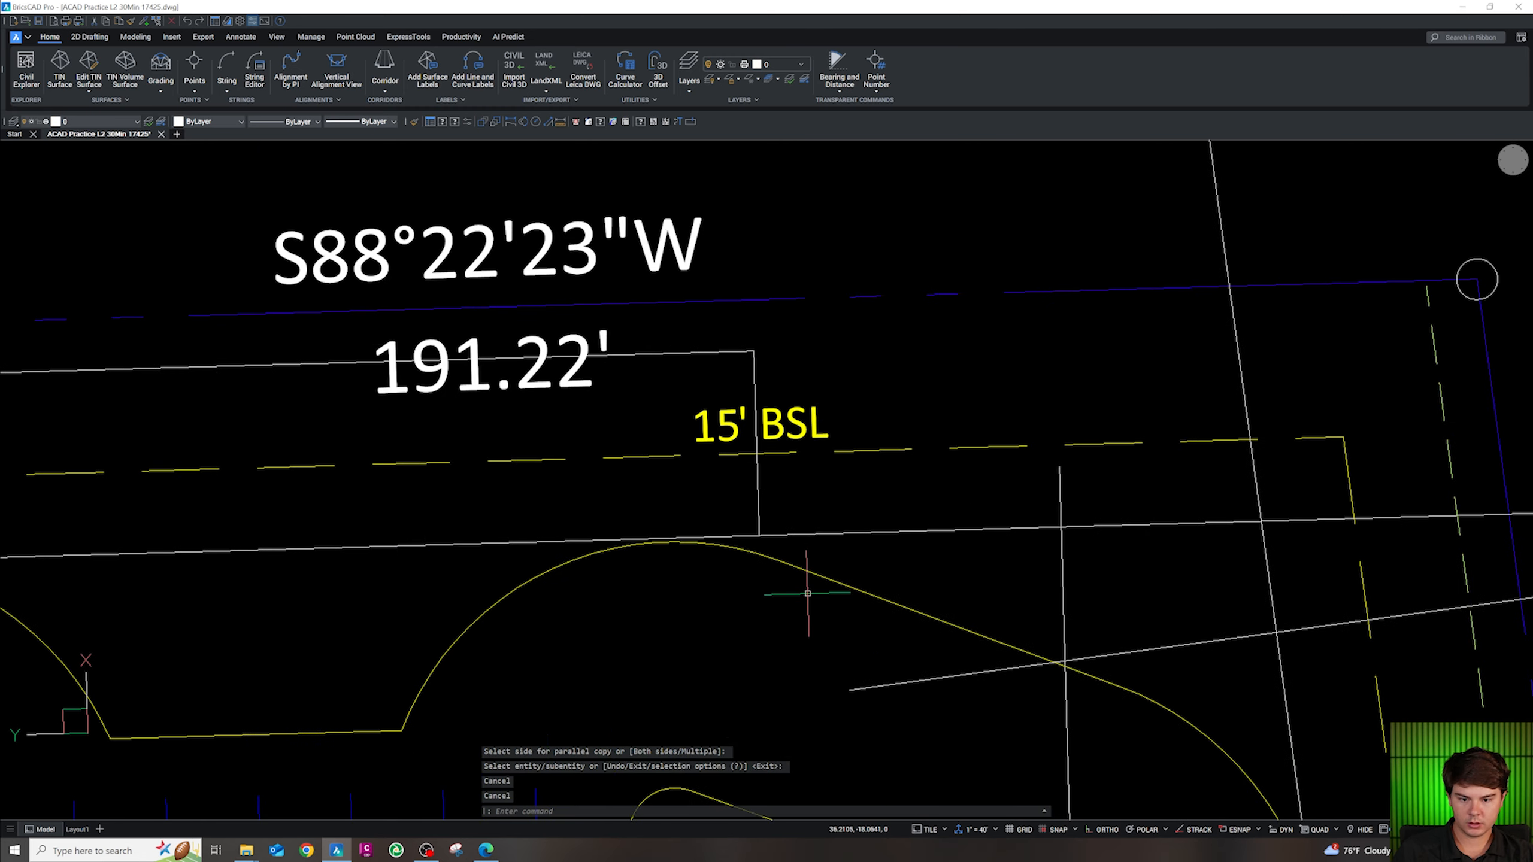
{"action": "left_click", "coordinate": [827, 583]}
{"action": "scroll", "coordinate": [830, 582], "scroll_direction": "down", "scroll_amount": 3}
{"action": "key", "text": "Escape"}
{"action": "key", "text": "Escape"}
{"action": "key", "text": "shift"}
Trim two curb arc sections at the new line and erase the leftover left curb piece
{"action": "type", "text": "tr"}
{"action": "key", "text": "space"}
{"action": "left_click_drag", "start_coordinate": [758, 577], "coordinate": [782, 553]}
{"action": "left_click_drag", "start_coordinate": [987, 640], "coordinate": [987, 623]}
{"action": "key", "text": "Escape"}
{"action": "left_click_drag", "start_coordinate": [619, 658], "coordinate": [583, 641]}
{"action": "key", "text": "Delete"}
Fillet the vertical line and the angled line with radius 5
{"action": "scroll", "coordinate": [856, 585], "scroll_direction": "up", "scroll_amount": 2}
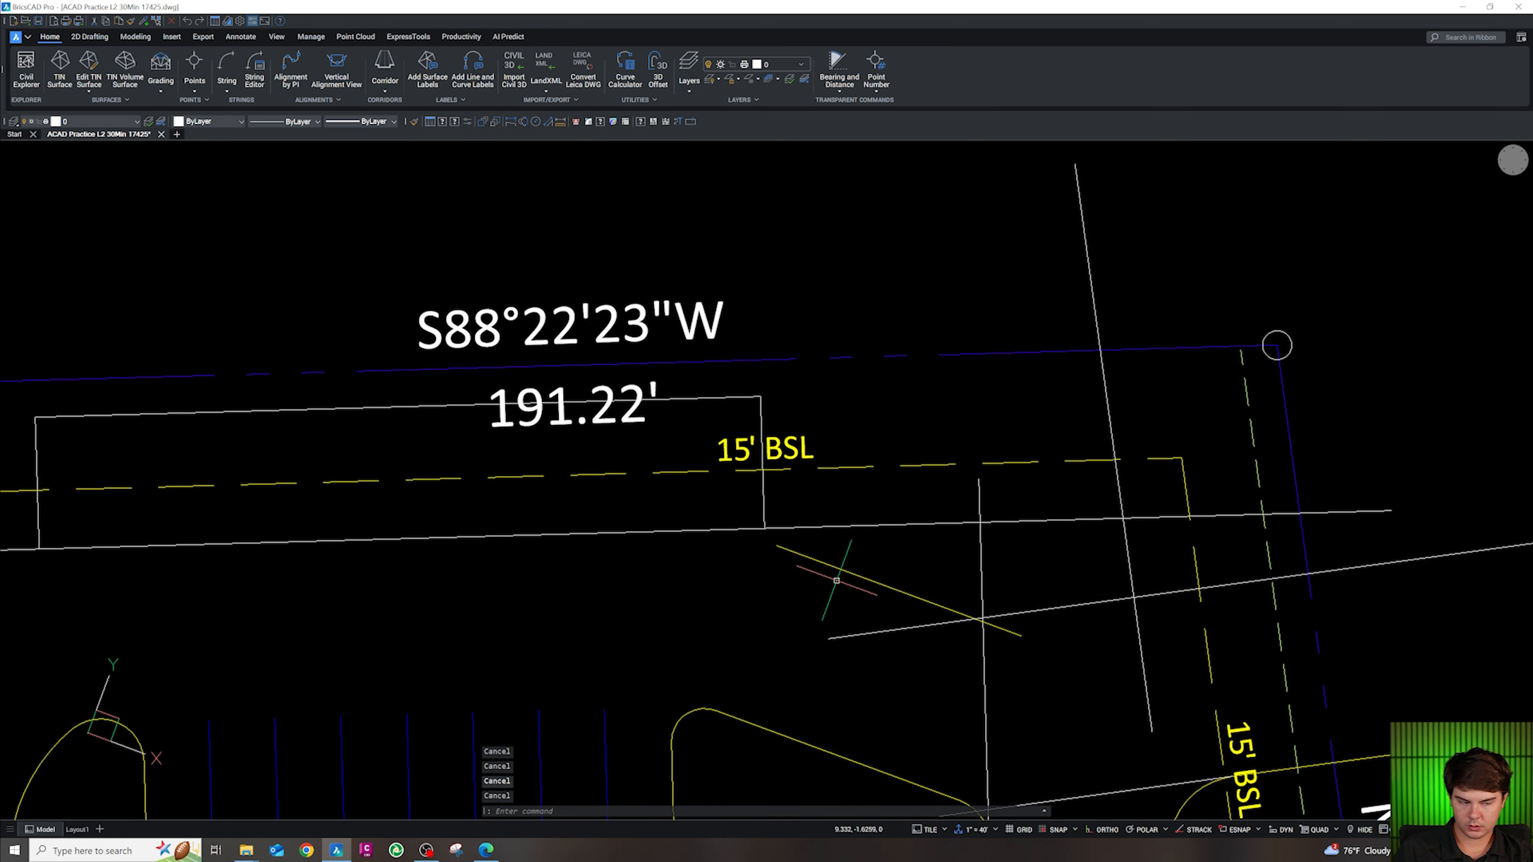
{"action": "key", "text": "Return"}
{"action": "type", "text": "r"}
{"action": "key", "text": "Return"}
{"action": "type", "text": "5"}
{"action": "key", "text": "Return"}
{"action": "left_click", "coordinate": [763, 516]}
{"action": "left_click", "coordinate": [787, 550]}
{"action": "scroll", "coordinate": [773, 502], "scroll_direction": "down", "scroll_amount": 2}
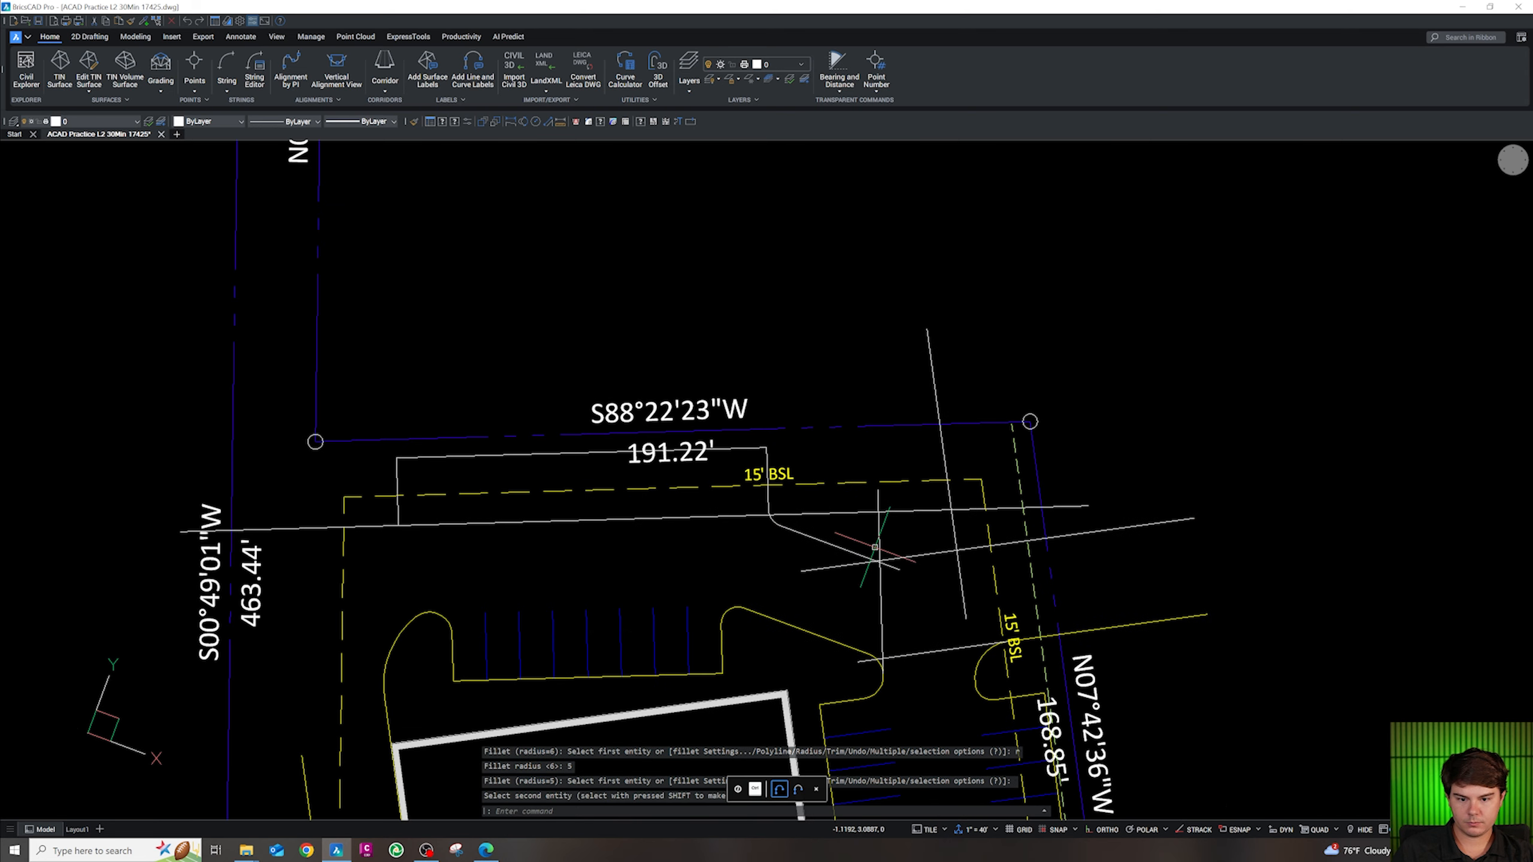
{"action": "scroll", "coordinate": [904, 554], "scroll_direction": "up", "scroll_amount": 3}
{"action": "key", "text": "Escape"}
{"action": "key", "text": "Escape"}
{"action": "scroll", "coordinate": [781, 590], "scroll_direction": "down", "scroll_amount": 2}
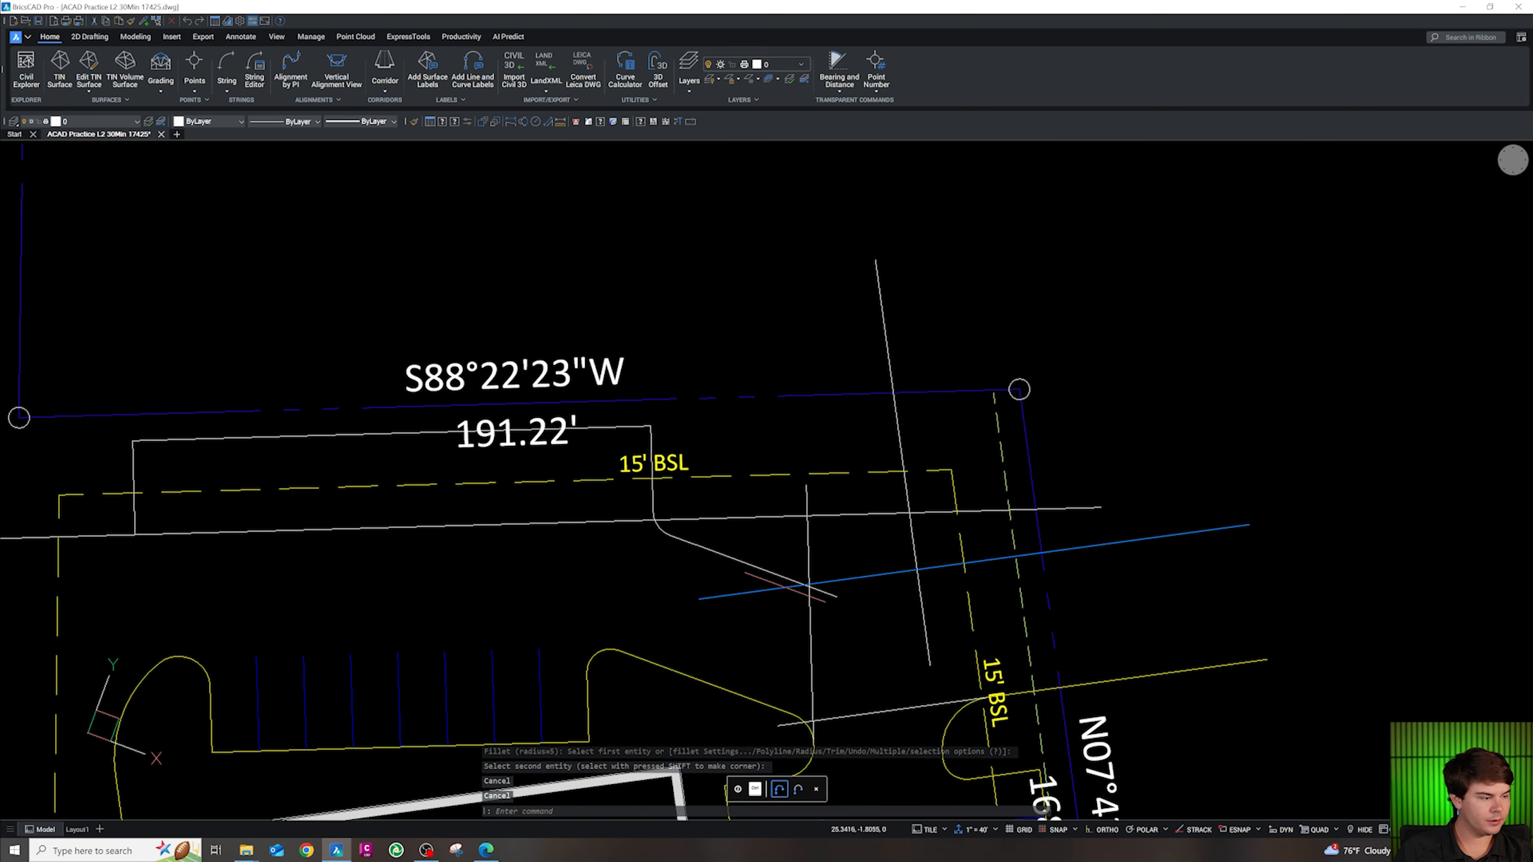
{"action": "scroll", "coordinate": [893, 573], "scroll_direction": "up", "scroll_amount": 3}
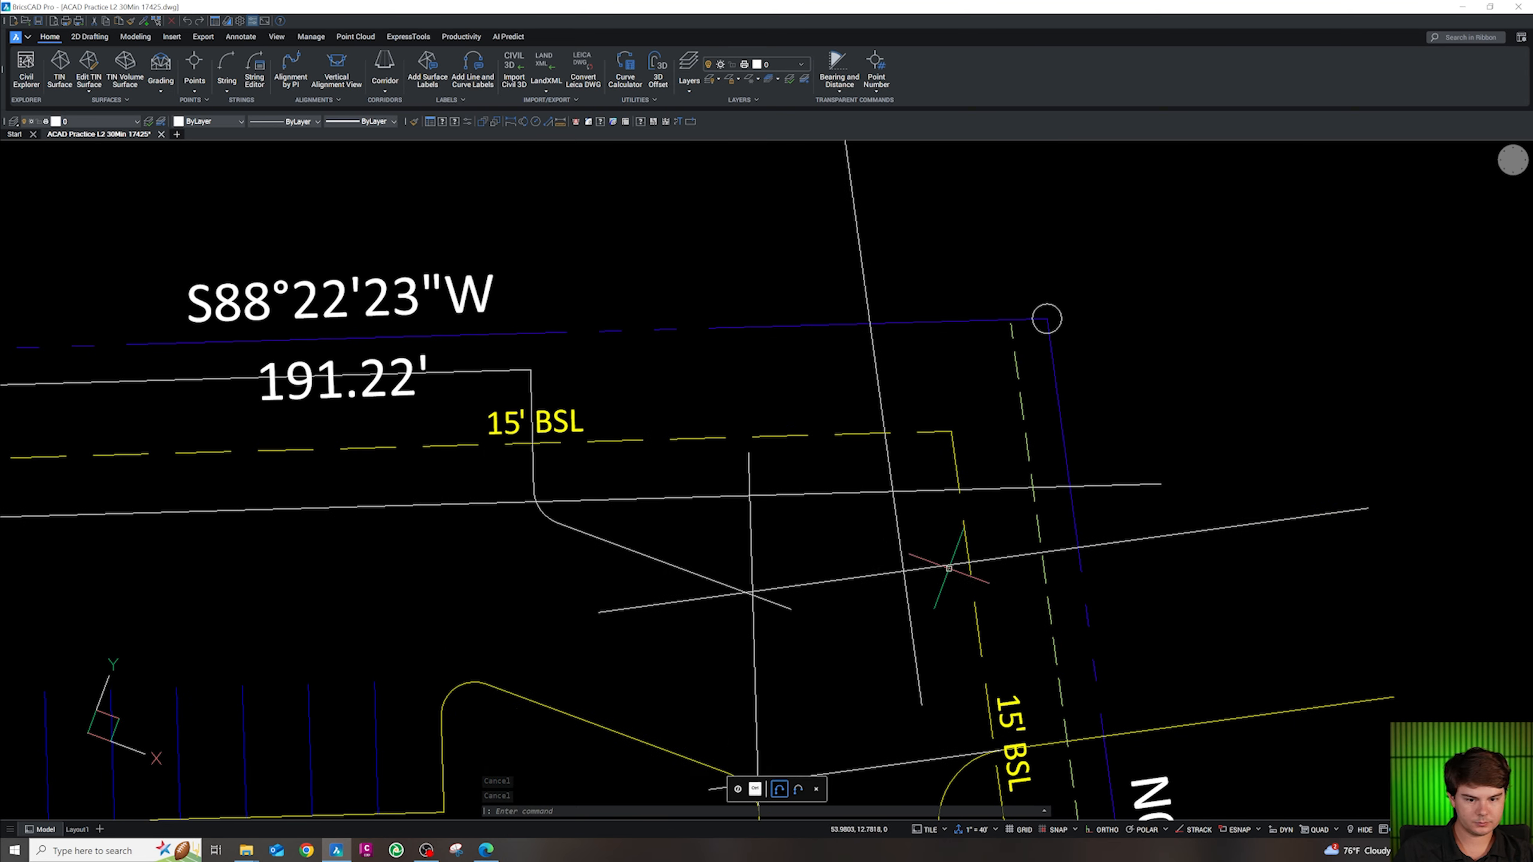
Begin a fillet on the long diagonal line, then cancel it
{"action": "type", "text": "fillet"}
{"action": "key", "text": "Return"}
{"action": "left_click", "coordinate": [760, 587]}
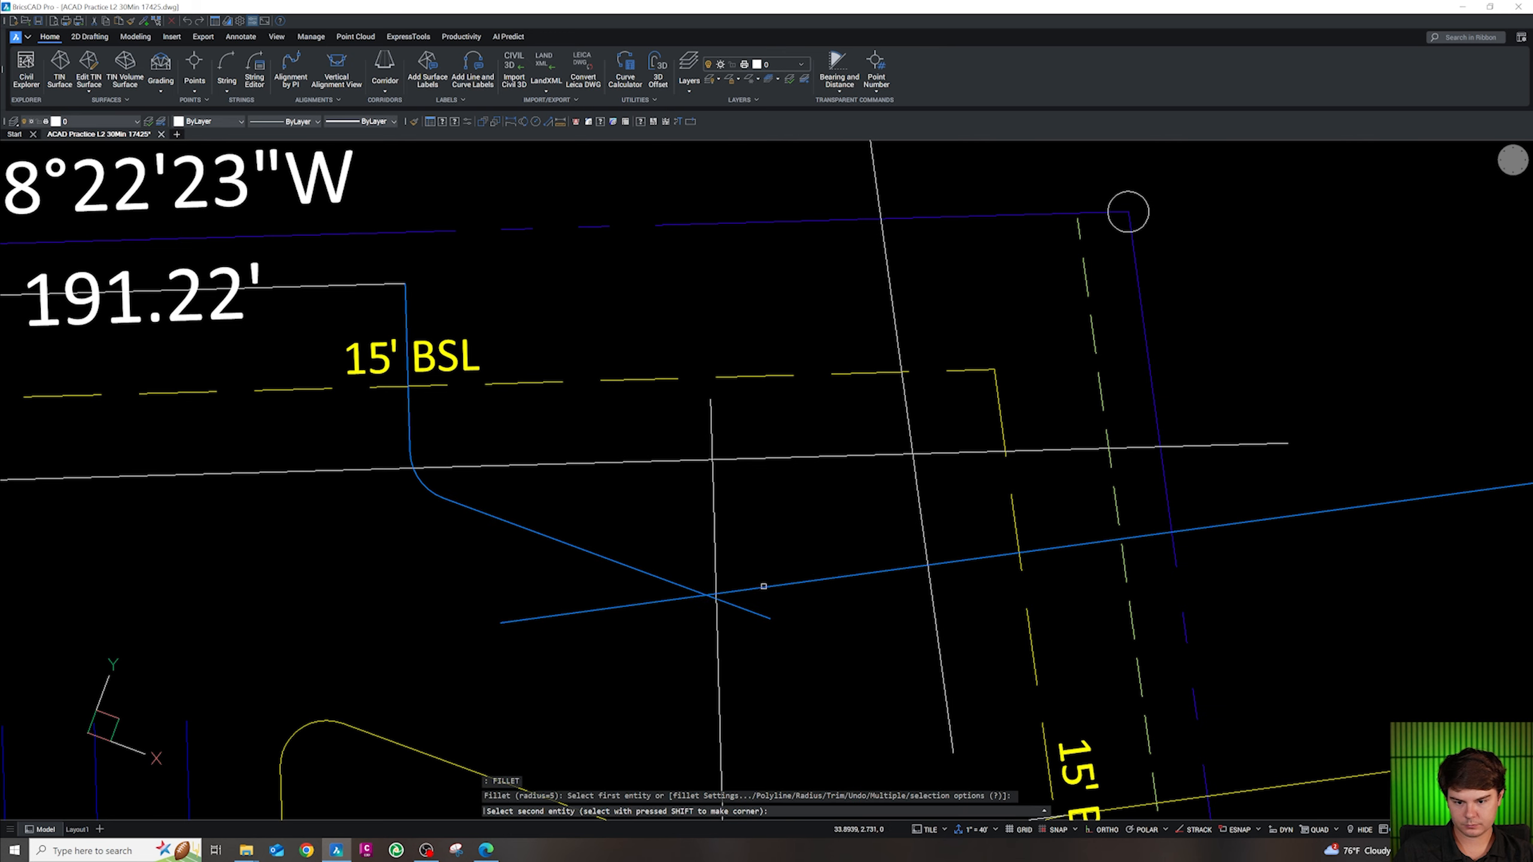
{"action": "scroll", "coordinate": [759, 587], "scroll_direction": "down", "scroll_amount": 5}
{"action": "scroll", "coordinate": [787, 581], "scroll_direction": "up", "scroll_amount": 4}
{"action": "key", "text": "Escape"}
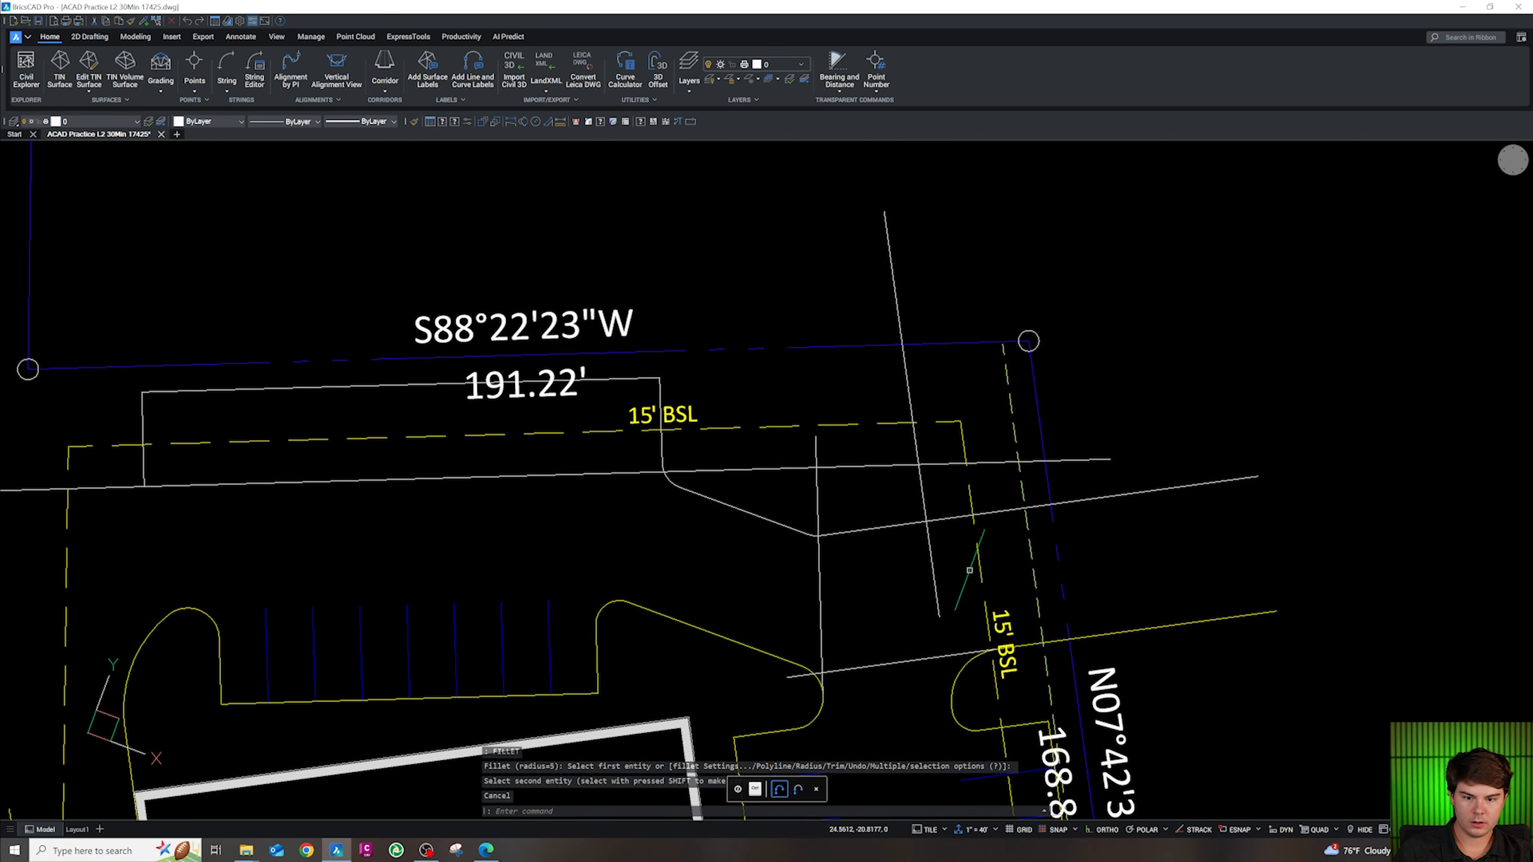
{"action": "scroll", "coordinate": [627, 547], "scroll_direction": "down", "scroll_amount": 5}
{"action": "scroll", "coordinate": [589, 579], "scroll_direction": "up", "scroll_amount": 4}
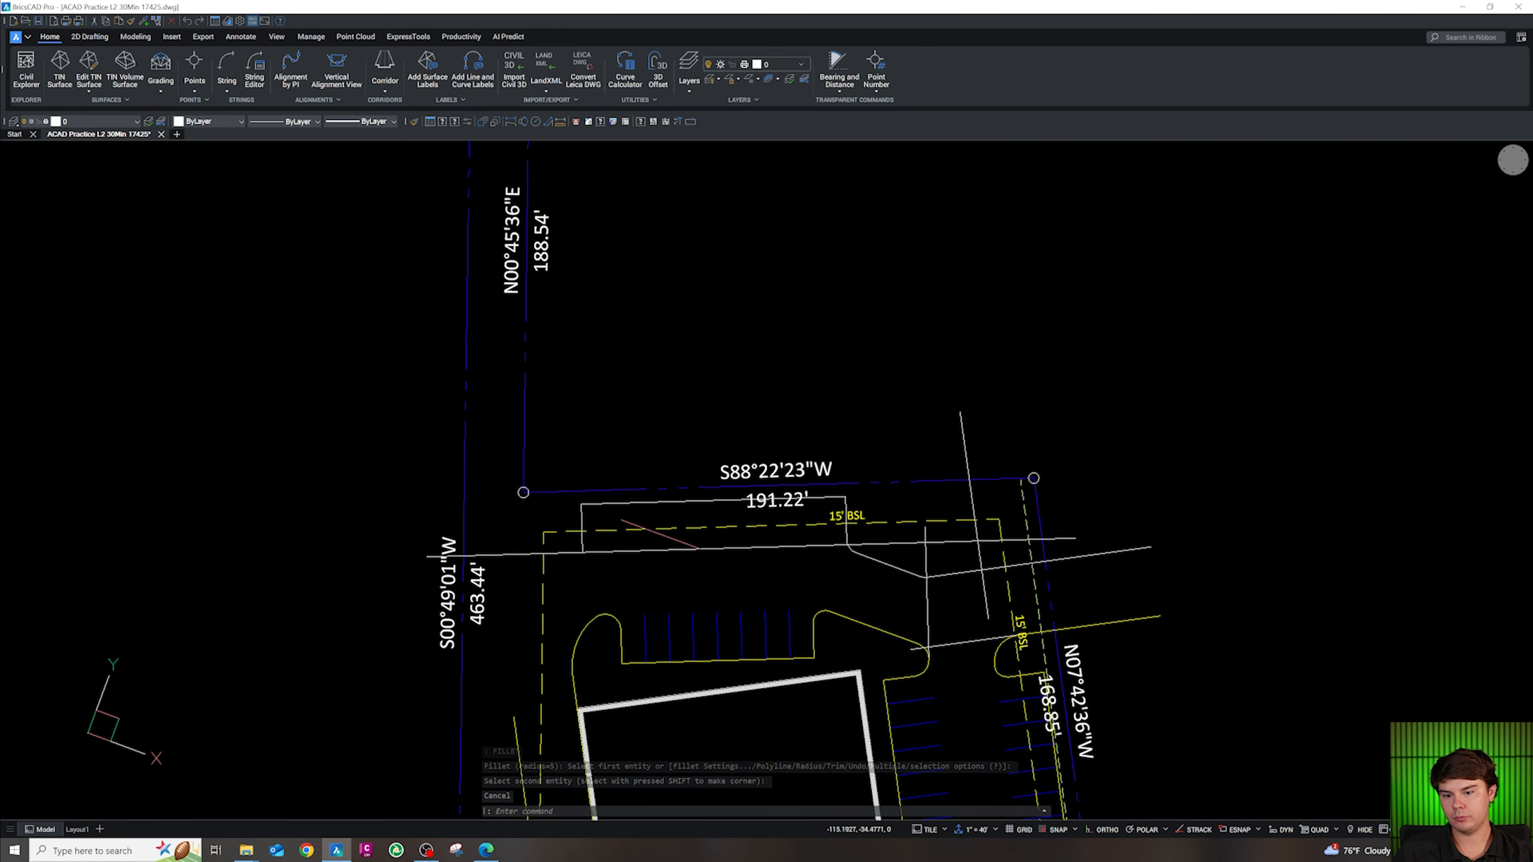
{"action": "scroll", "coordinate": [916, 570], "scroll_direction": "down", "scroll_amount": 3}
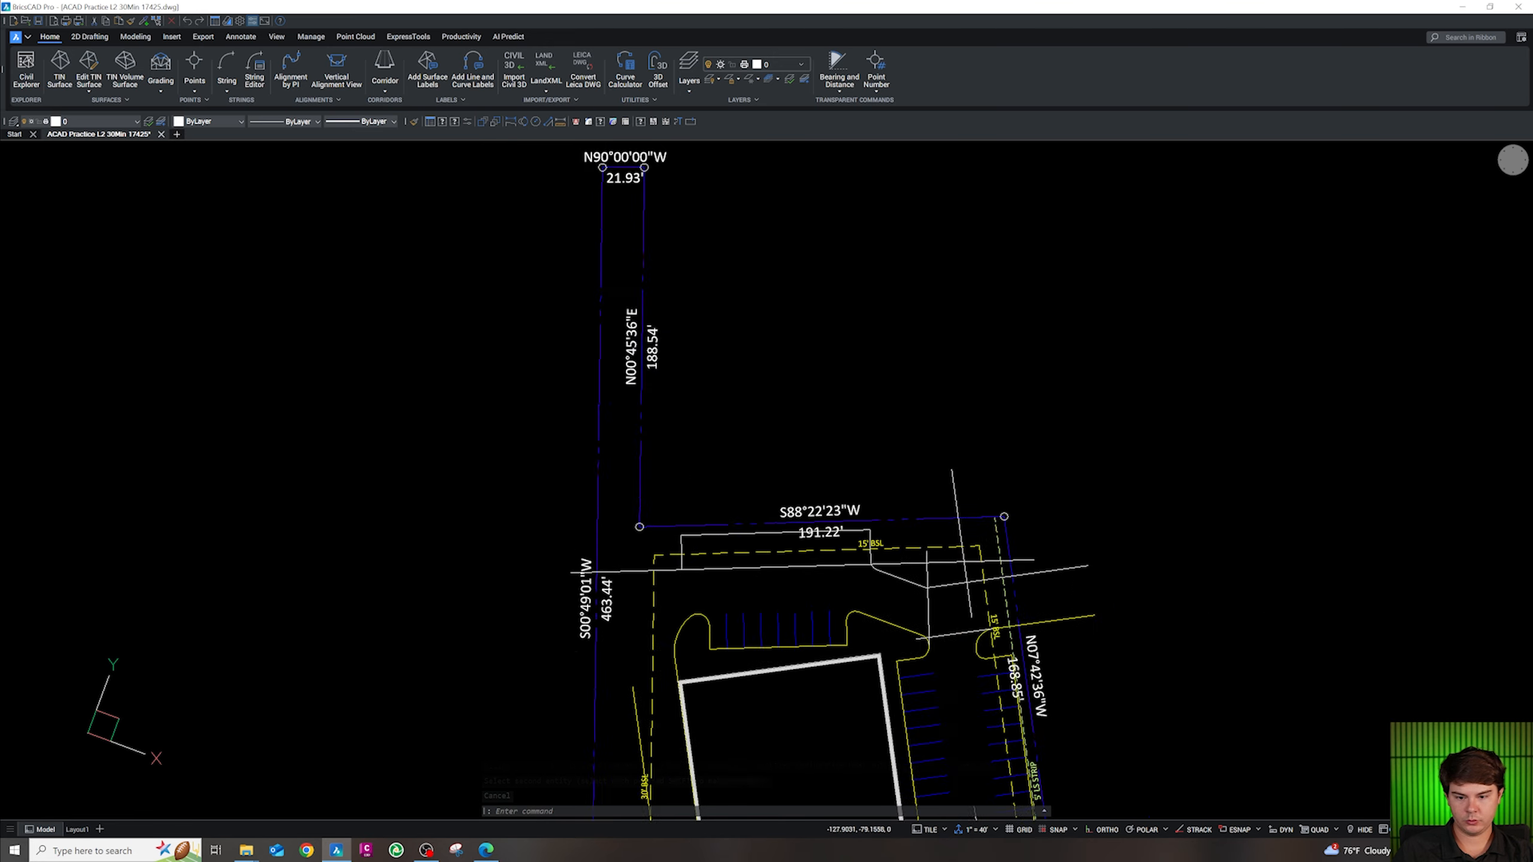
{"action": "scroll", "coordinate": [672, 637], "scroll_direction": "up", "scroll_amount": 4}
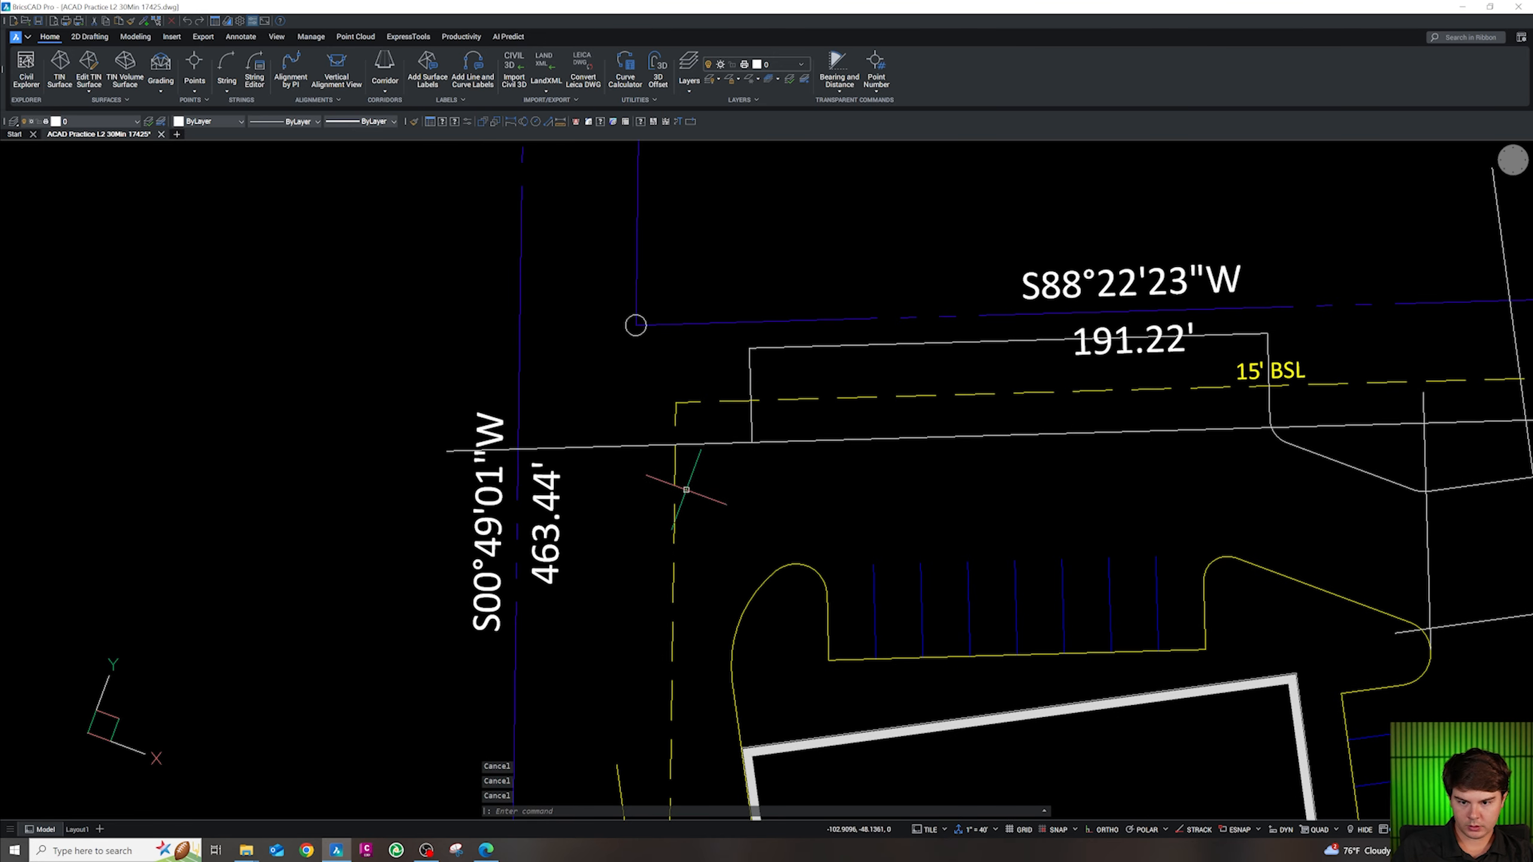
Start a radius-5 fillet on the vertical line, then abandon it
{"action": "type", "text": "f"}
{"action": "key", "text": "Return"}
{"action": "type", "text": "r"}
{"action": "key", "text": "Return"}
{"action": "type", "text": "5"}
{"action": "key", "text": "Return"}
{"action": "left_click", "coordinate": [748, 431]}
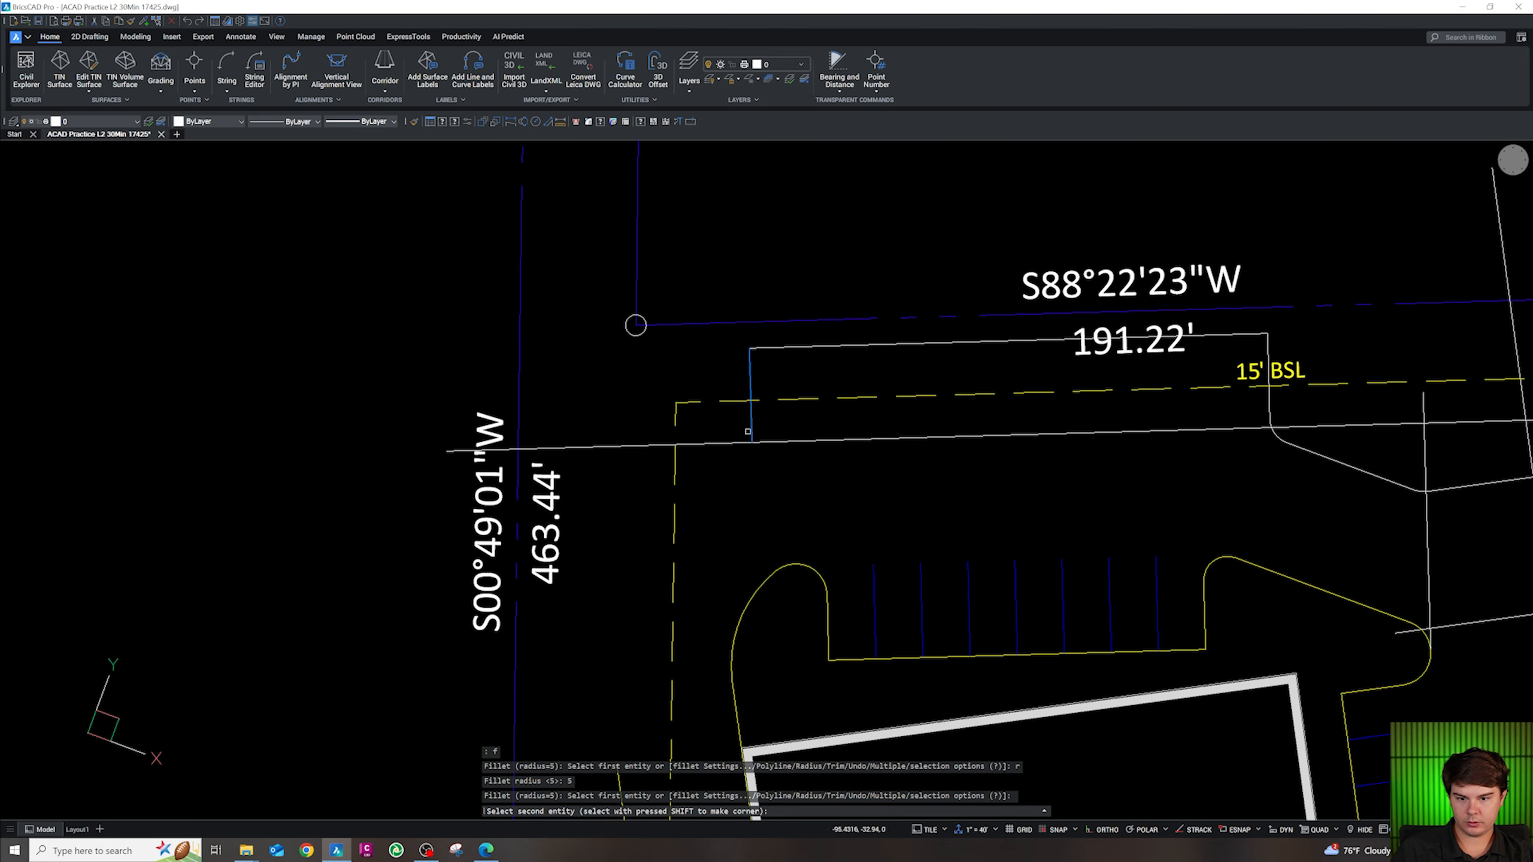
{"action": "key", "text": "Escape"}
{"action": "scroll", "coordinate": [733, 432], "scroll_direction": "down", "scroll_amount": 5}
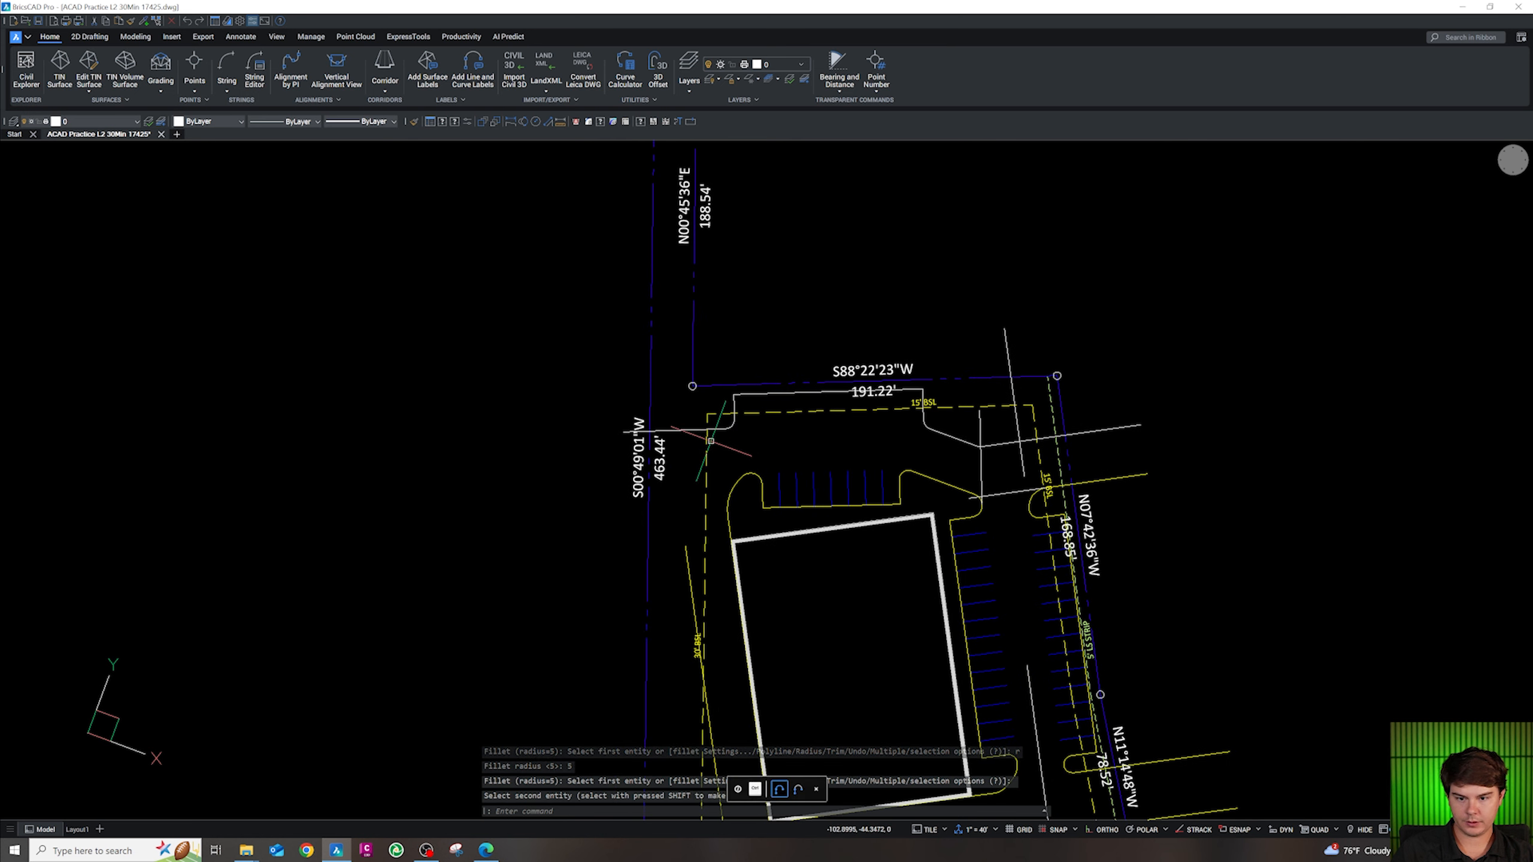
{"action": "key", "text": "Escape"}
{"action": "key", "text": "Escape"}
{"action": "key", "text": "Escape"}
Fillet the white curb line into the slanted line with radius 20
{"action": "type", "text": "f"}
{"action": "key", "text": "Return"}
{"action": "type", "text": "r"}
{"action": "key", "text": "Return"}
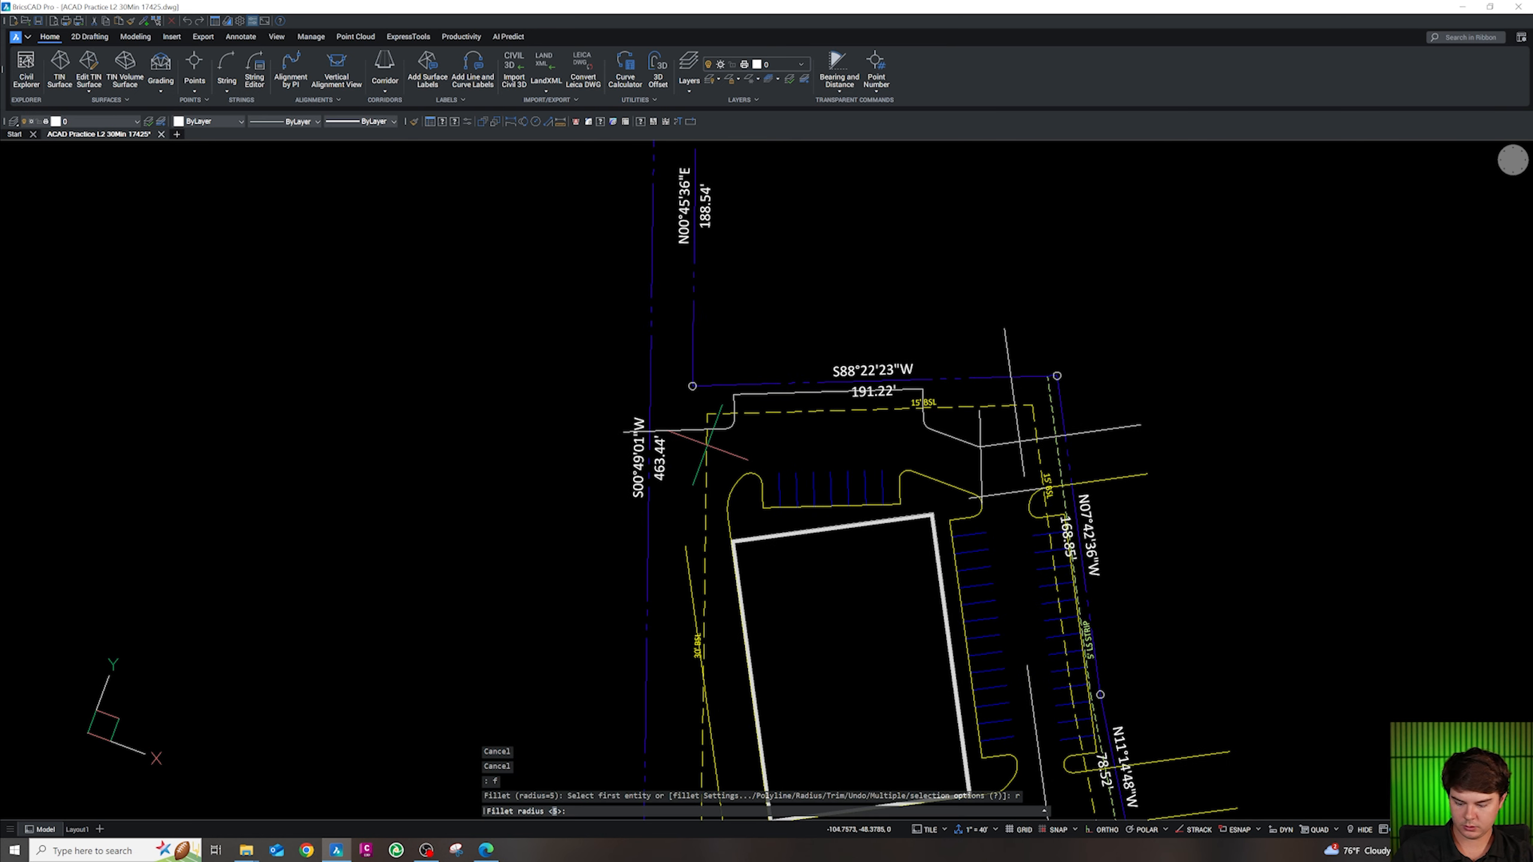
{"action": "type", "text": "20"}
{"action": "key", "text": "Return"}
{"action": "left_click", "coordinate": [670, 431]}
{"action": "left_click", "coordinate": [700, 565]}
{"action": "scroll", "coordinate": [710, 466], "scroll_direction": "up", "scroll_amount": 5}
{"action": "key", "text": "Escape"}
{"action": "key", "text": "Escape"}
{"action": "key", "text": "Escape"}
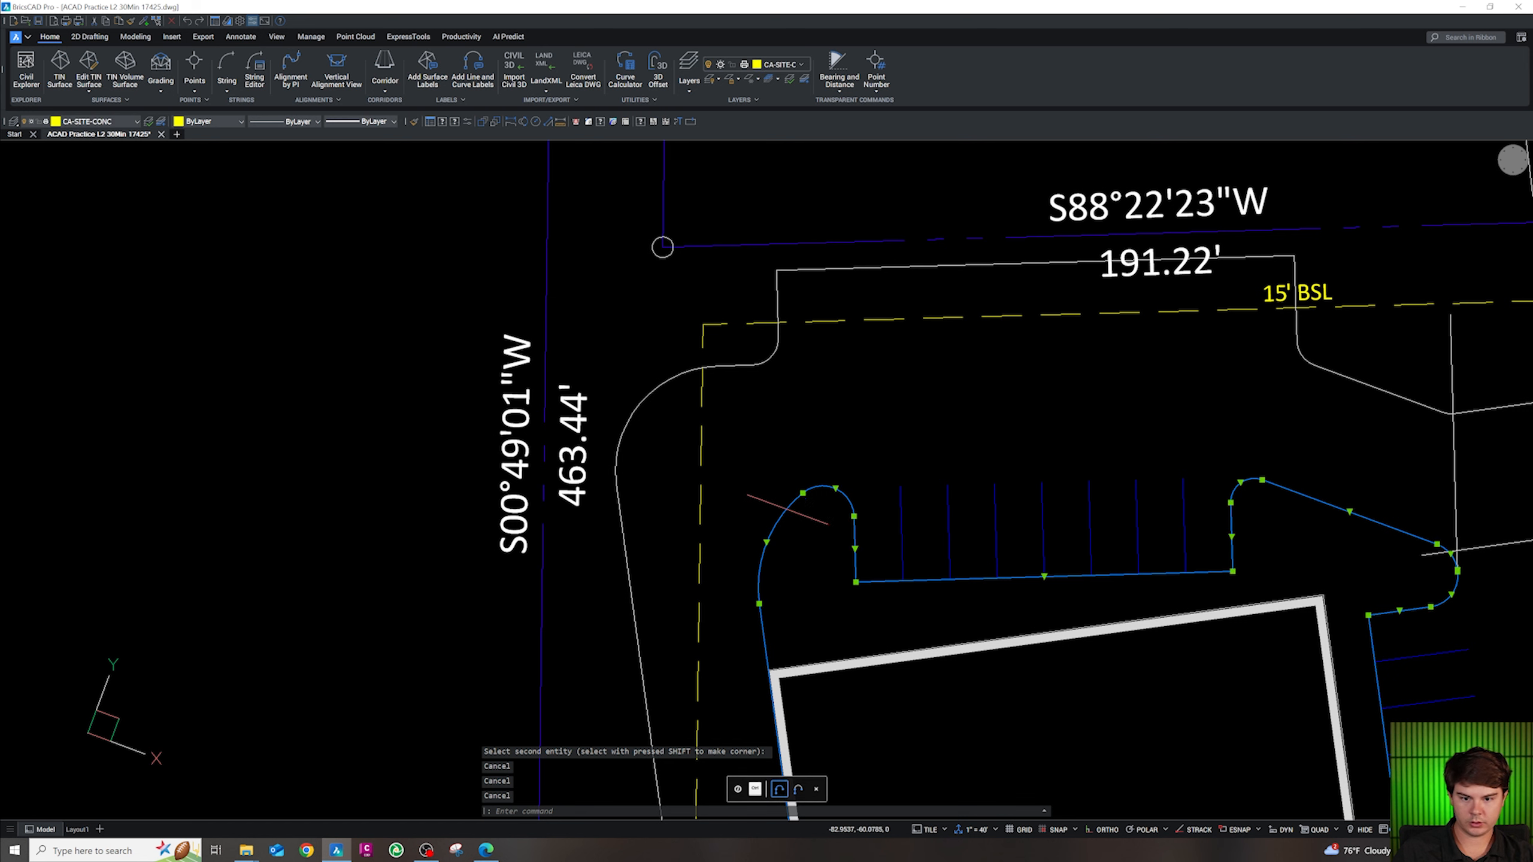
Try a 24-unit offset, cancel it, and briefly select the island curb polyline
{"action": "type", "text": "o"}
{"action": "key", "text": "Return"}
{"action": "type", "text": "24"}
{"action": "key", "text": "Return"}
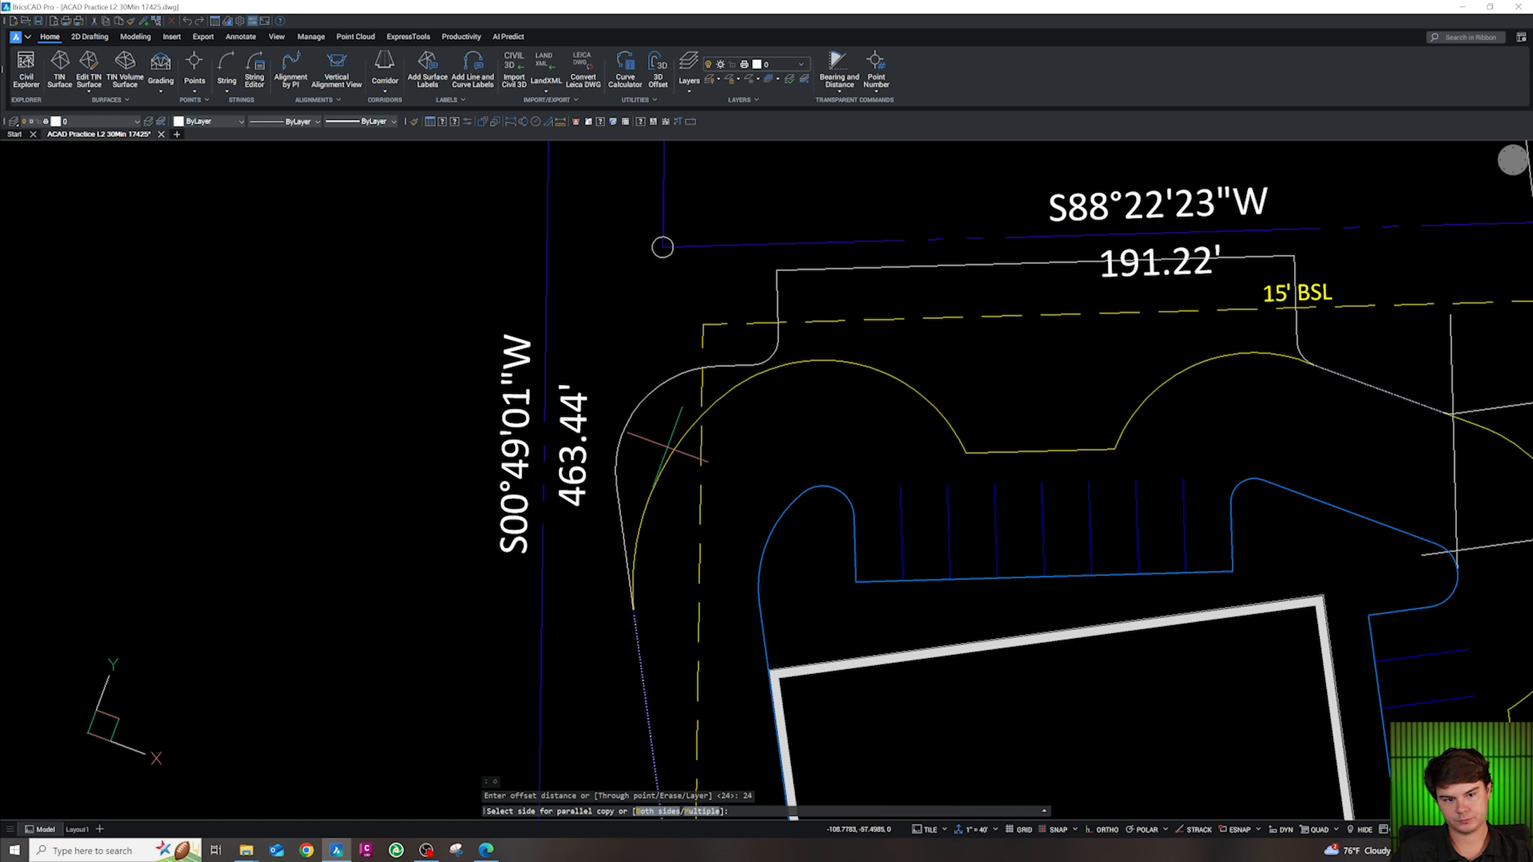
{"action": "key", "text": "Escape"}
{"action": "key", "text": "Escape"}
{"action": "key", "text": "Escape"}
{"action": "left_click", "coordinate": [773, 539]}
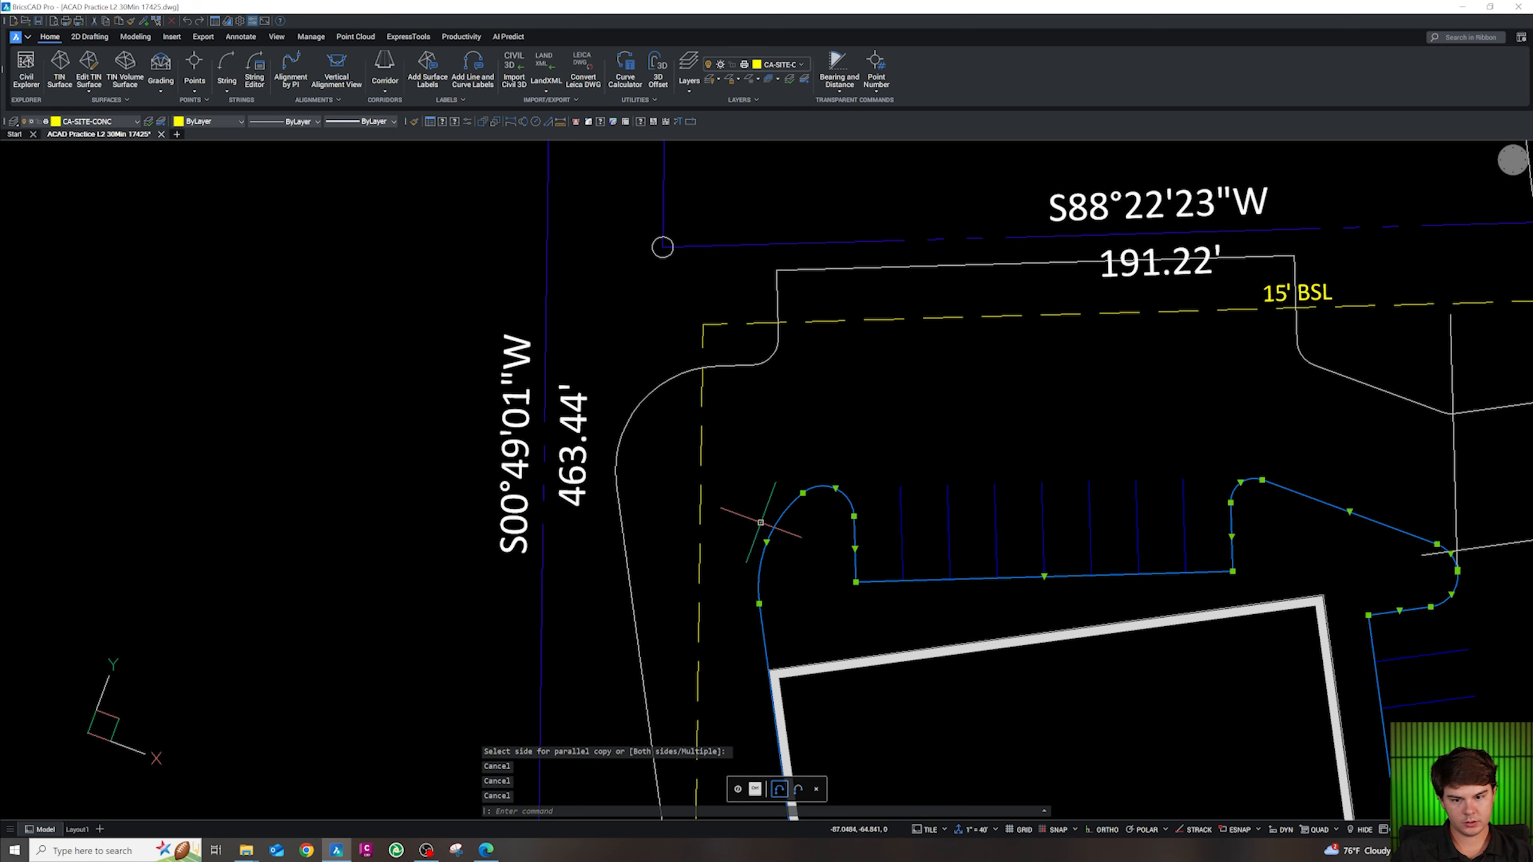
{"action": "scroll", "coordinate": [762, 539], "scroll_direction": "up", "scroll_amount": 3}
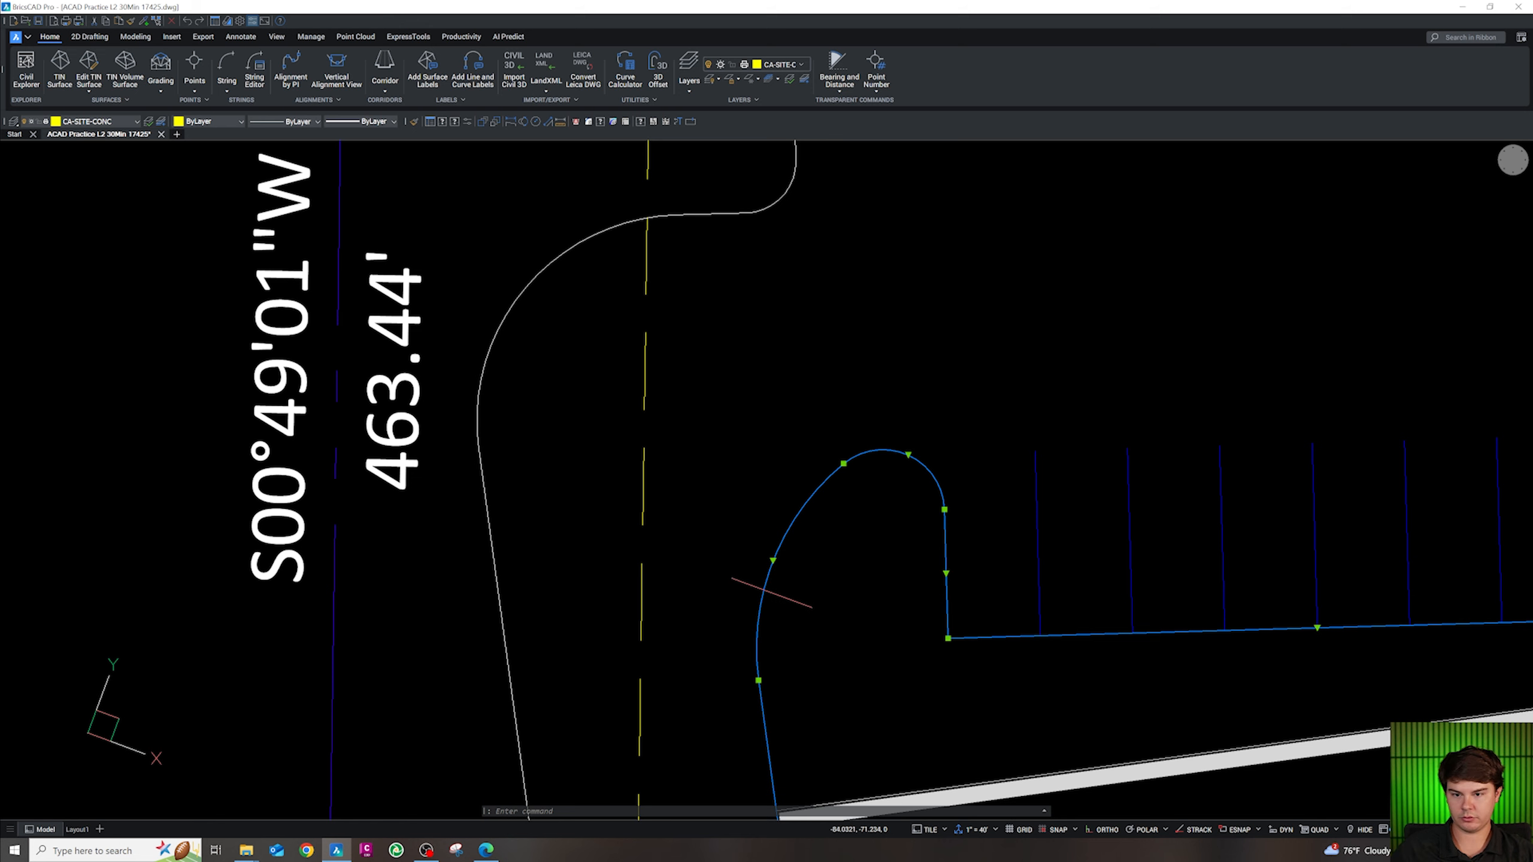
{"action": "key", "text": "Escape"}
Fillet the white curb line and the west curb with radius 47.3
{"action": "type", "text": "f"}
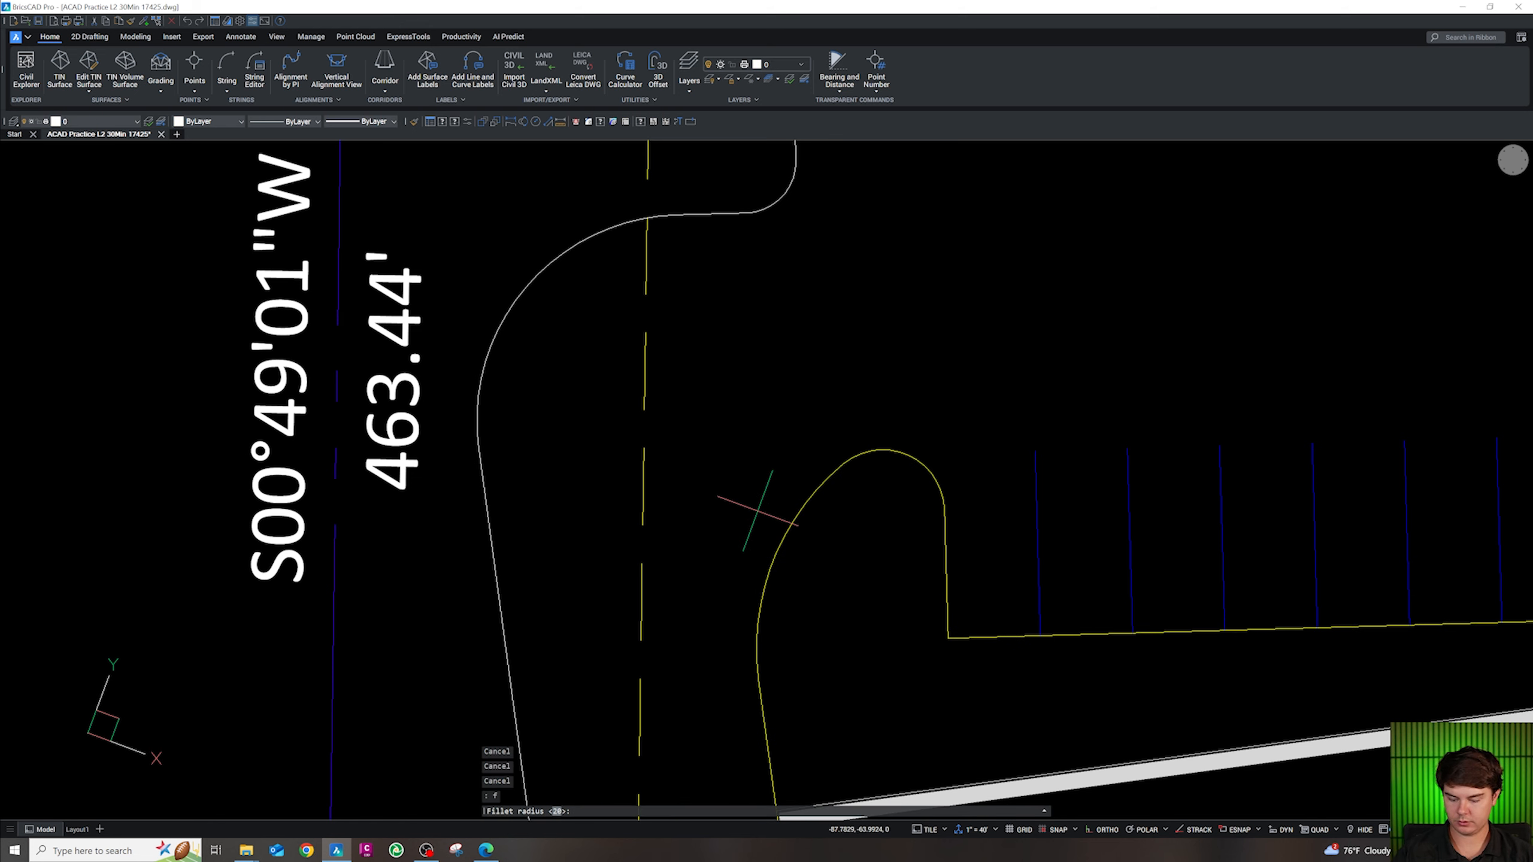
{"action": "key", "text": "Return"}
{"action": "type", "text": "r"}
{"action": "key", "text": "Return"}
{"action": "type", "text": "47."}
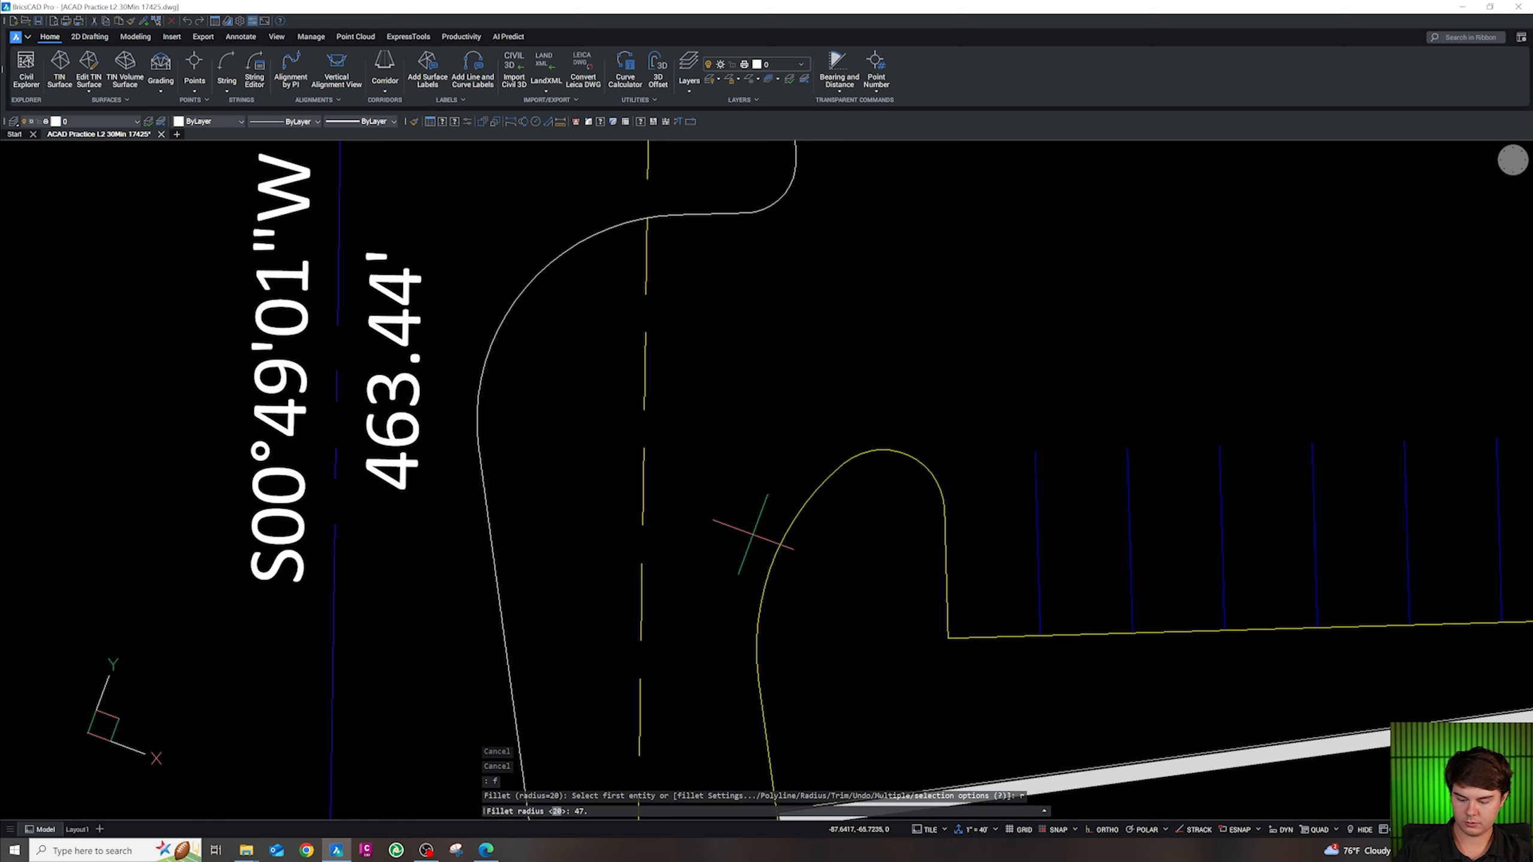
{"action": "type", "text": "3"}
{"action": "key", "text": "Return"}
{"action": "scroll", "coordinate": [753, 529], "scroll_direction": "down", "scroll_amount": 3}
{"action": "left_click", "coordinate": [736, 388]}
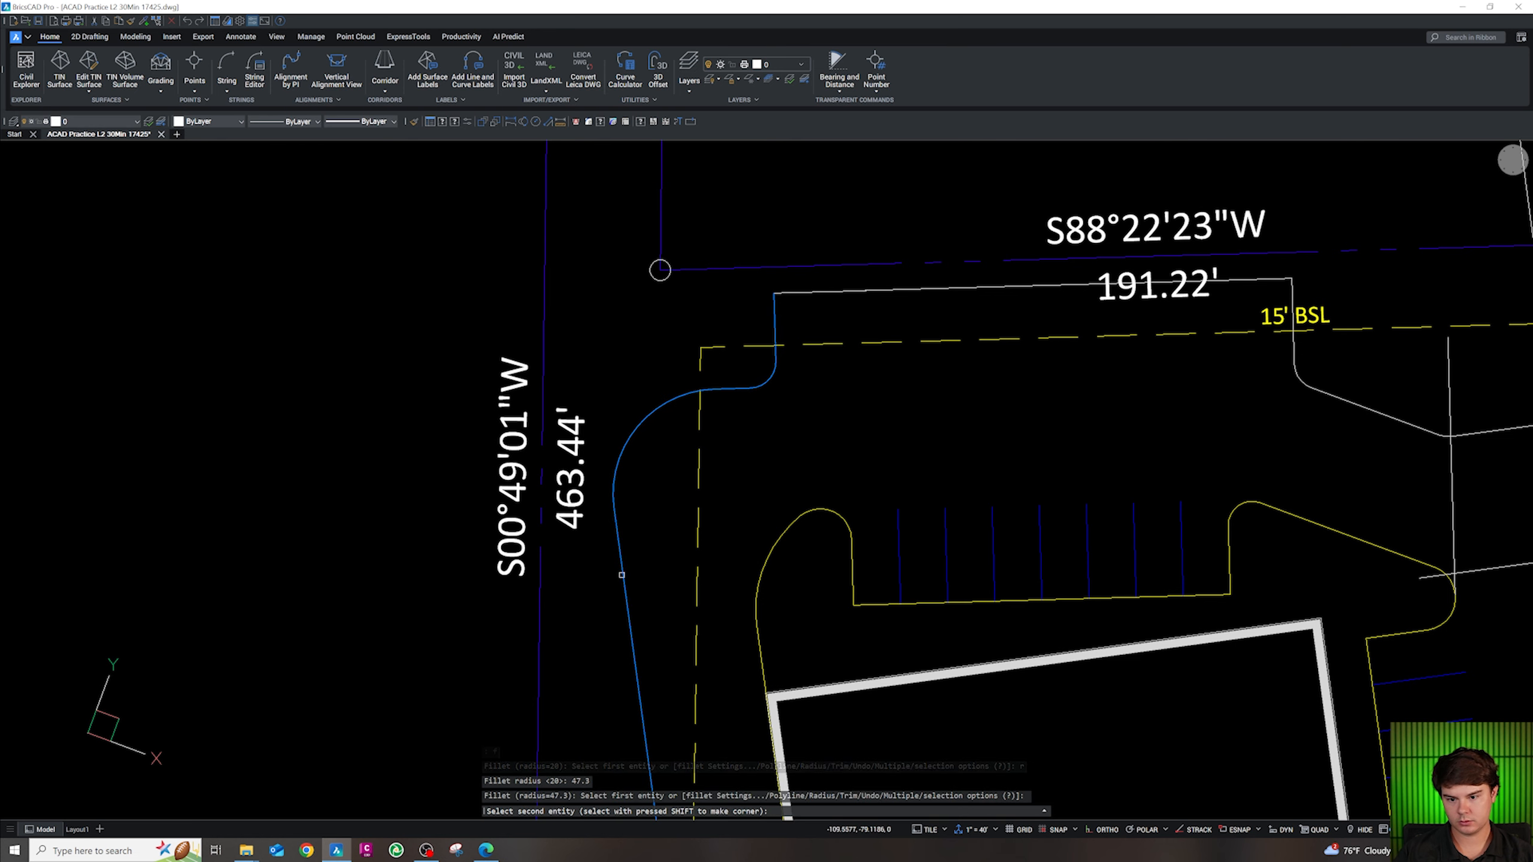
{"action": "left_click", "coordinate": [621, 575]}
{"action": "key", "text": "Escape"}
{"action": "key", "text": "Escape"}
{"action": "key", "text": "Escape"}
{"action": "left_click", "coordinate": [749, 387]}
{"action": "key", "text": "Escape"}
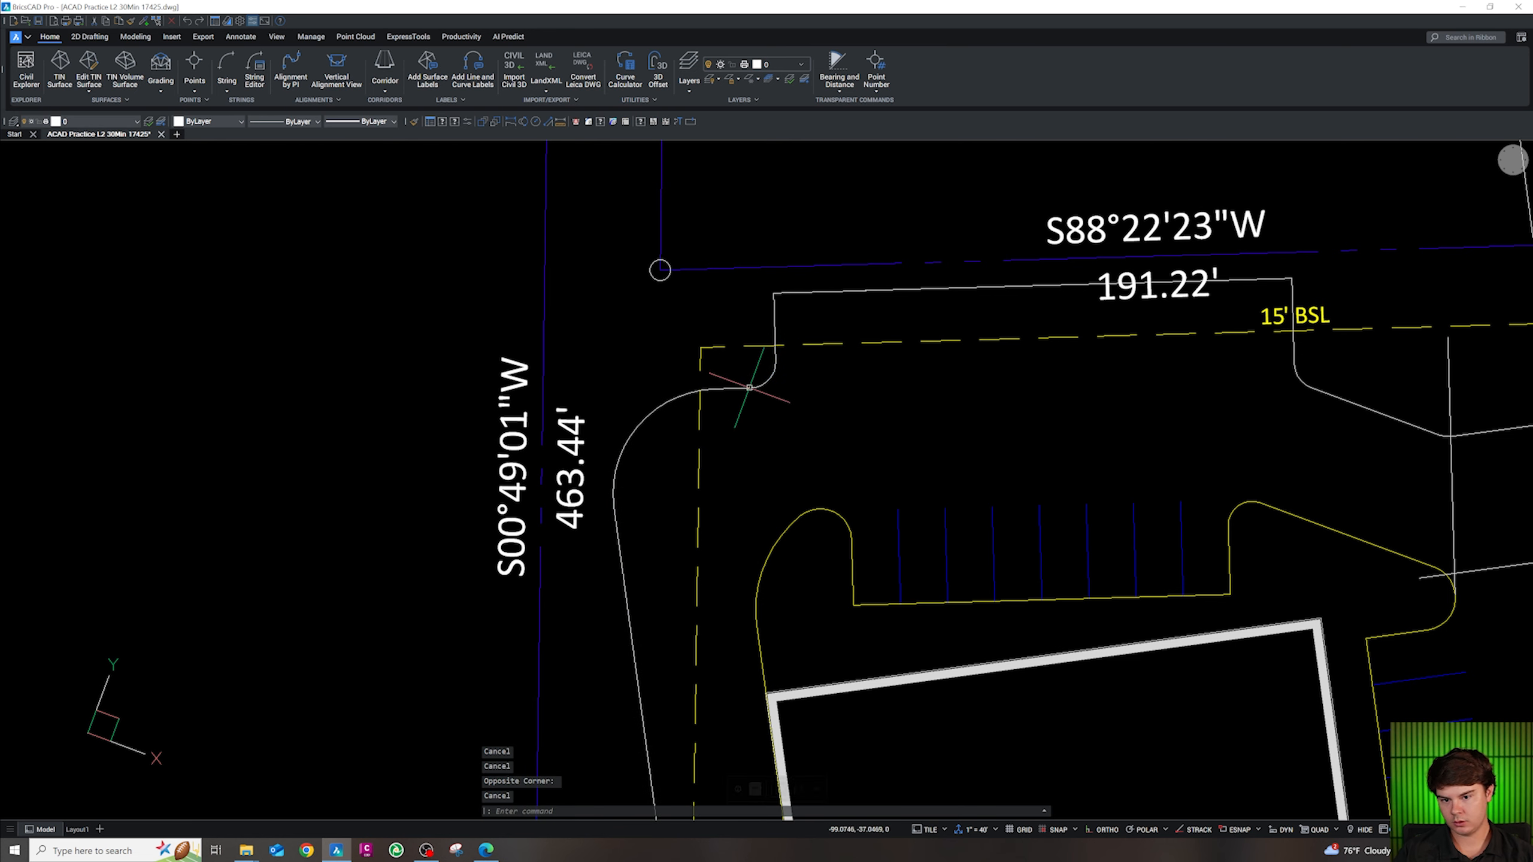
{"action": "scroll", "coordinate": [749, 386], "scroll_direction": "up", "scroll_amount": 5}
Set the fillet radius to 30 and round the northwest corner's two edges
{"action": "type", "text": "f"}
{"action": "key", "text": "Return"}
{"action": "type", "text": "r"}
{"action": "key", "text": "Return"}
{"action": "type", "text": "30"}
{"action": "key", "text": "Return"}
{"action": "left_click", "coordinate": [732, 379]}
{"action": "left_click", "coordinate": [730, 392]}
{"action": "key", "text": "Escape"}
{"action": "scroll", "coordinate": [680, 661], "scroll_direction": "down", "scroll_amount": 5}
{"action": "key", "text": "Escape"}
{"action": "key", "text": "Escape"}
{"action": "key", "text": "Escape"}
Join the north and right-hand curb lines into one polyline
{"action": "scroll", "coordinate": [680, 660], "scroll_direction": "down", "scroll_amount": 2}
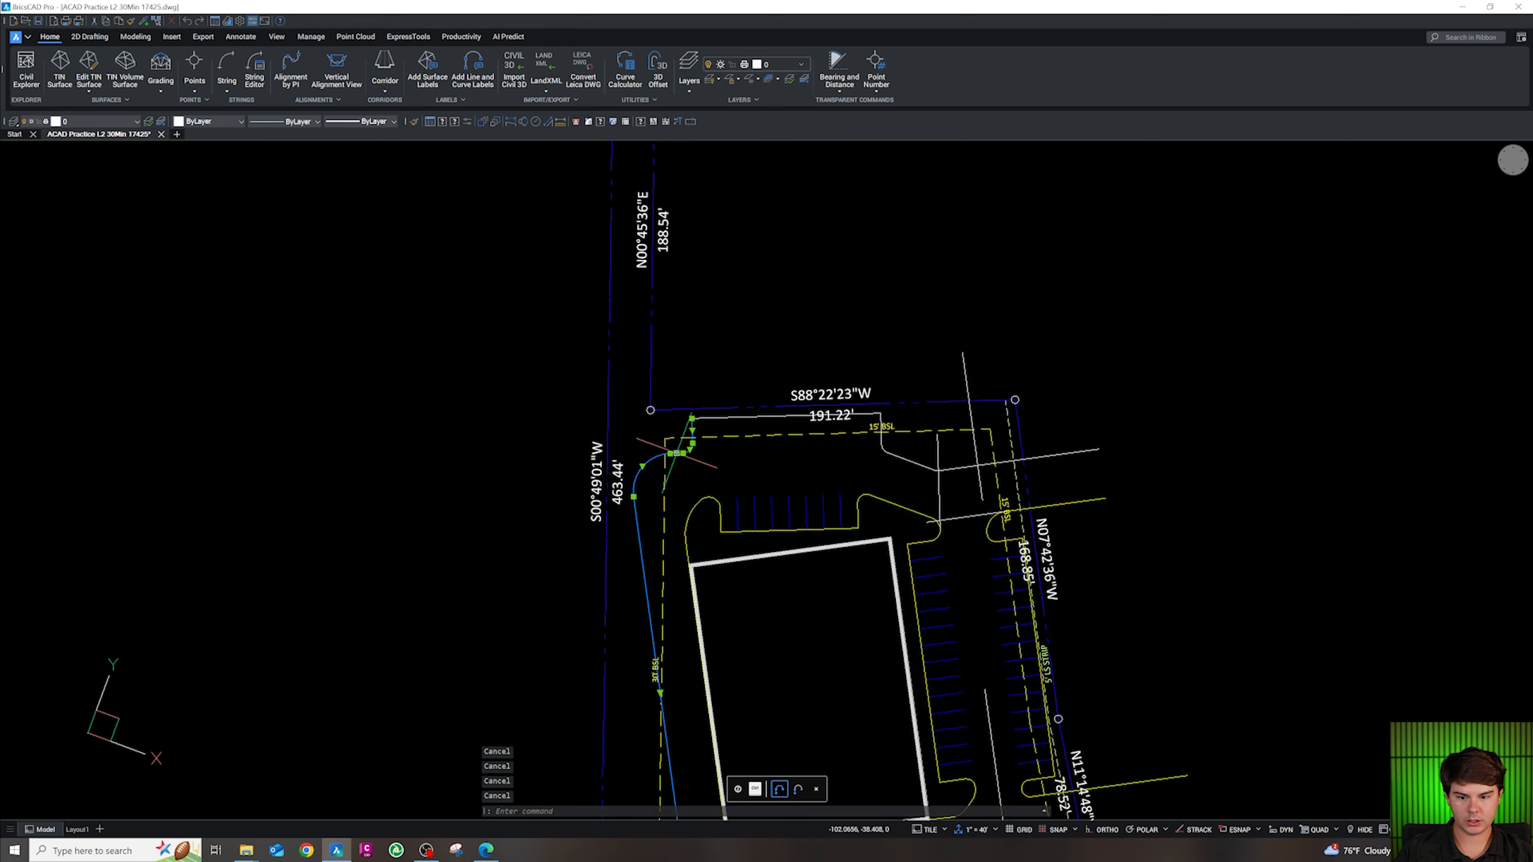
{"action": "scroll", "coordinate": [711, 701], "scroll_direction": "up", "scroll_amount": 3}
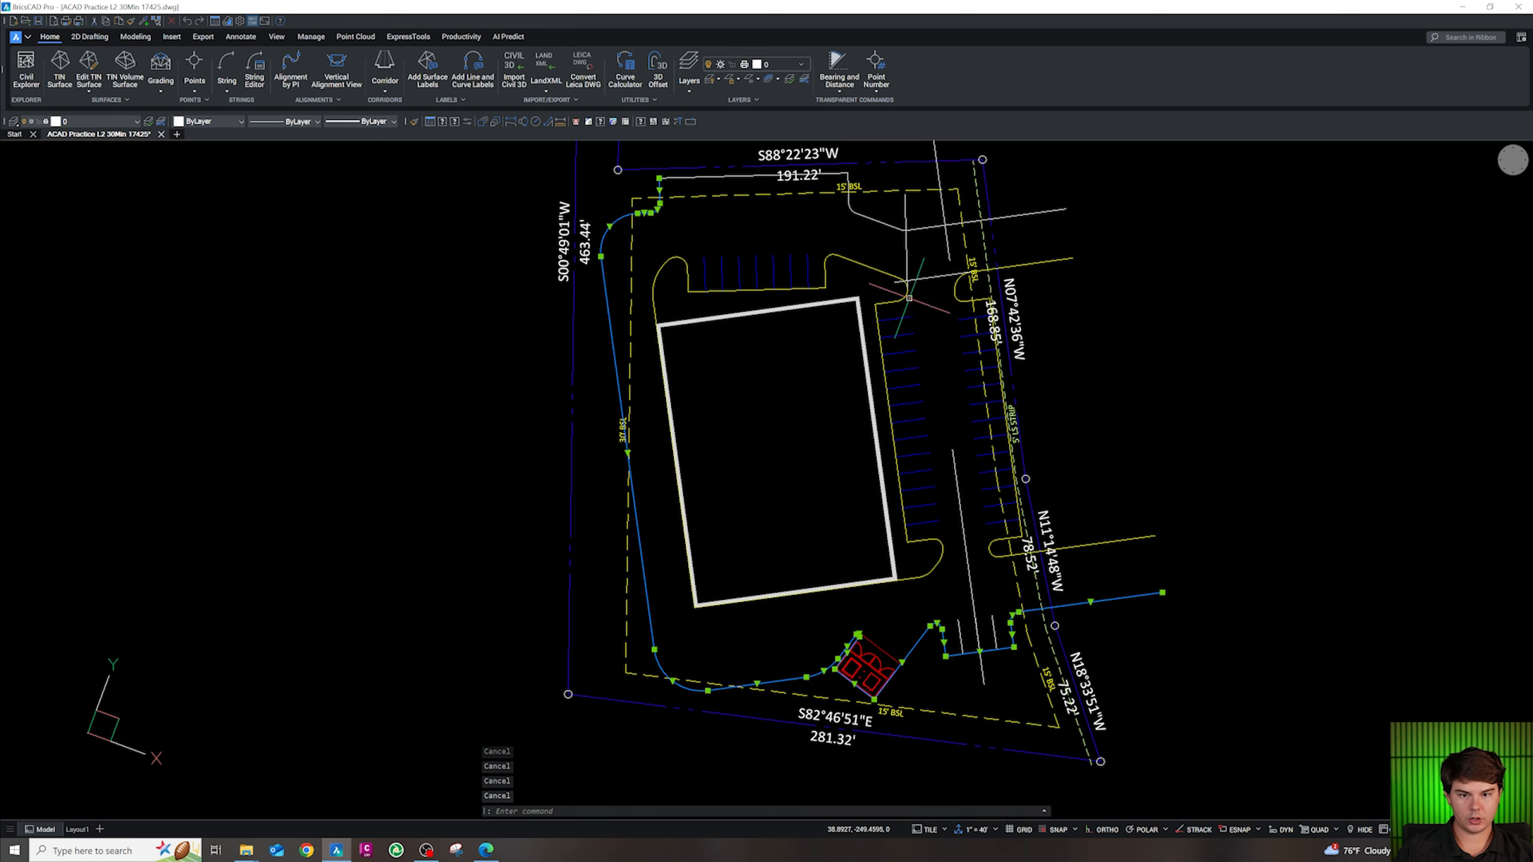
{"action": "scroll", "coordinate": [724, 212], "scroll_direction": "down", "scroll_amount": 2}
{"action": "scroll", "coordinate": [724, 211], "scroll_direction": "up", "scroll_amount": 4}
{"action": "left_click", "coordinate": [753, 213]}
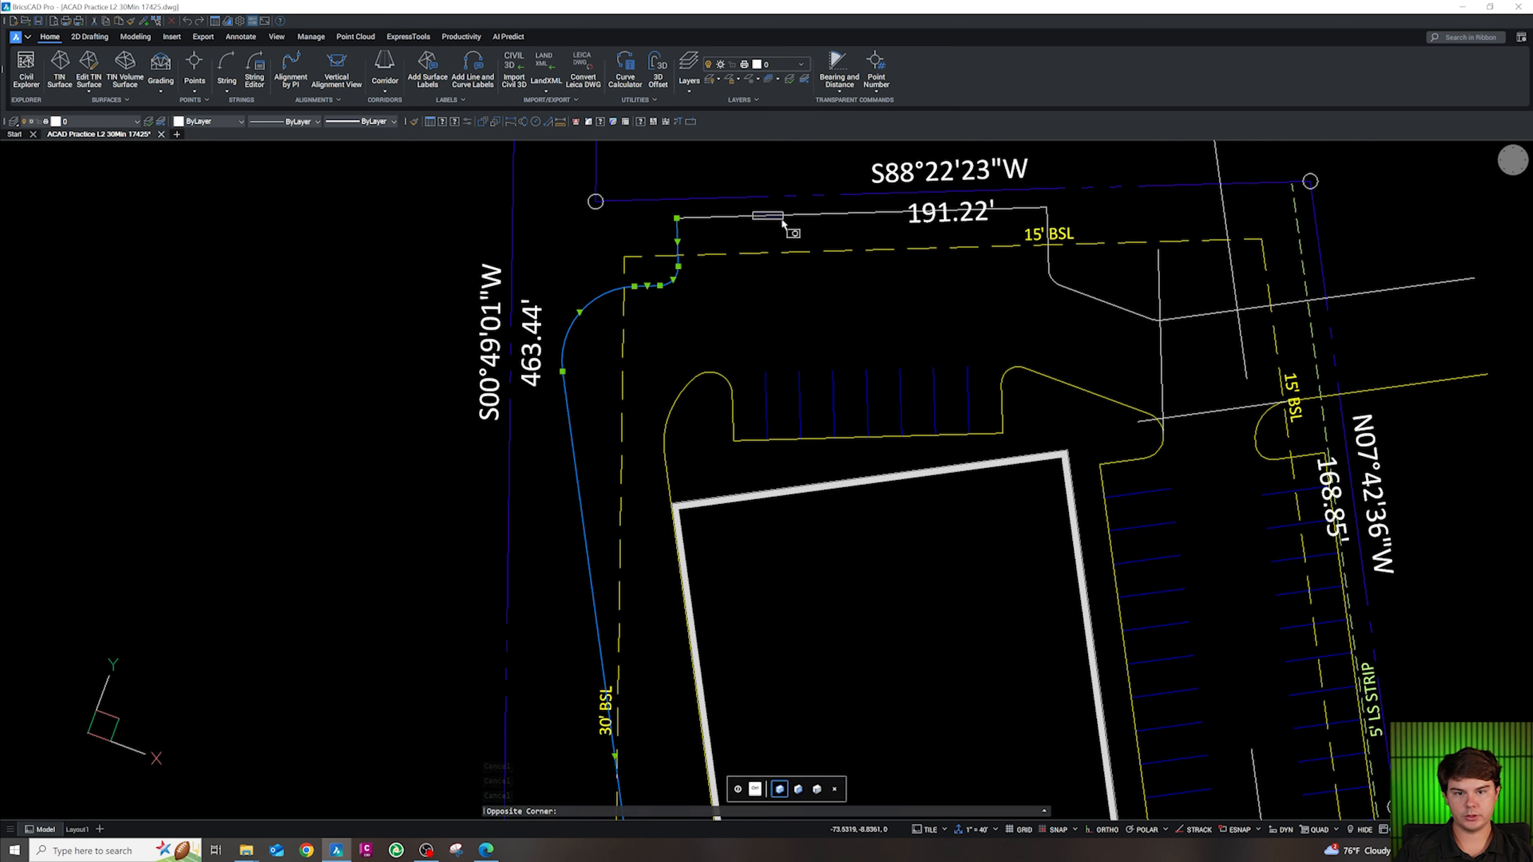
{"action": "left_click", "coordinate": [757, 212]}
{"action": "left_click", "coordinate": [1102, 321]}
{"action": "left_click", "coordinate": [1027, 264]}
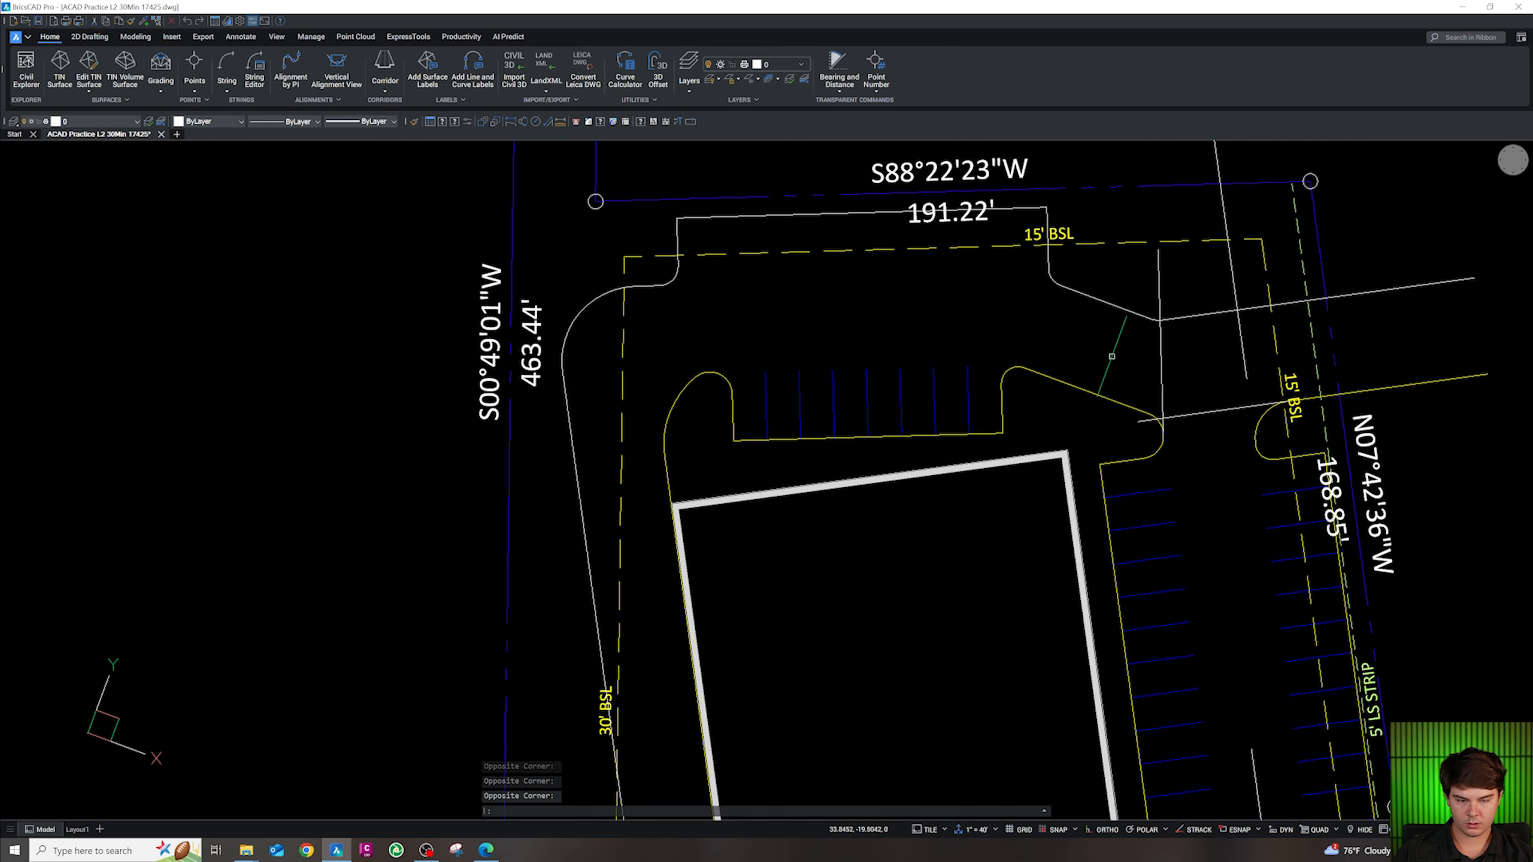
{"action": "type", "text": "j"}
{"action": "key", "text": "Return"}
Move the joined curb onto the concrete curb's CA-SITE-CONC layer with CG
{"action": "scroll", "coordinate": [991, 310], "scroll_direction": "down", "scroll_amount": 4}
{"action": "type", "text": "cg"}
{"action": "key", "text": "Return"}
{"action": "scroll", "coordinate": [1103, 471], "scroll_direction": "up", "scroll_amount": 2}
{"action": "left_click", "coordinate": [1136, 473]}
{"action": "key", "text": "Escape"}
{"action": "key", "text": "Escape"}
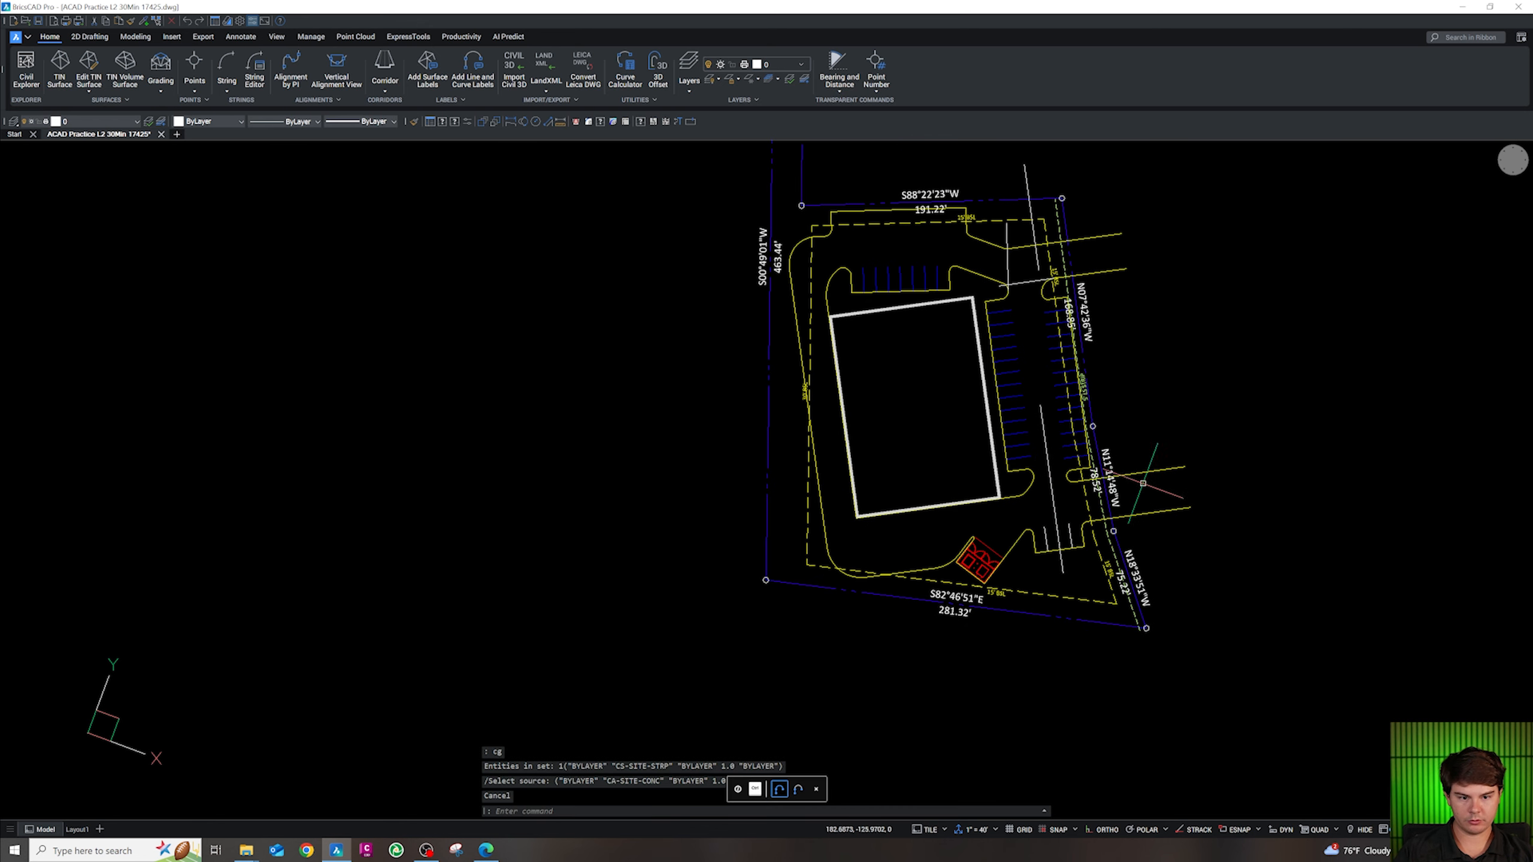
{"action": "scroll", "coordinate": [1141, 483], "scroll_direction": "up", "scroll_amount": 3}
Add gutter lines with CC to the perimeter curbs and the island curb
{"action": "type", "text": "cc"}
{"action": "key", "text": "Return"}
{"action": "left_click", "coordinate": [1150, 539]}
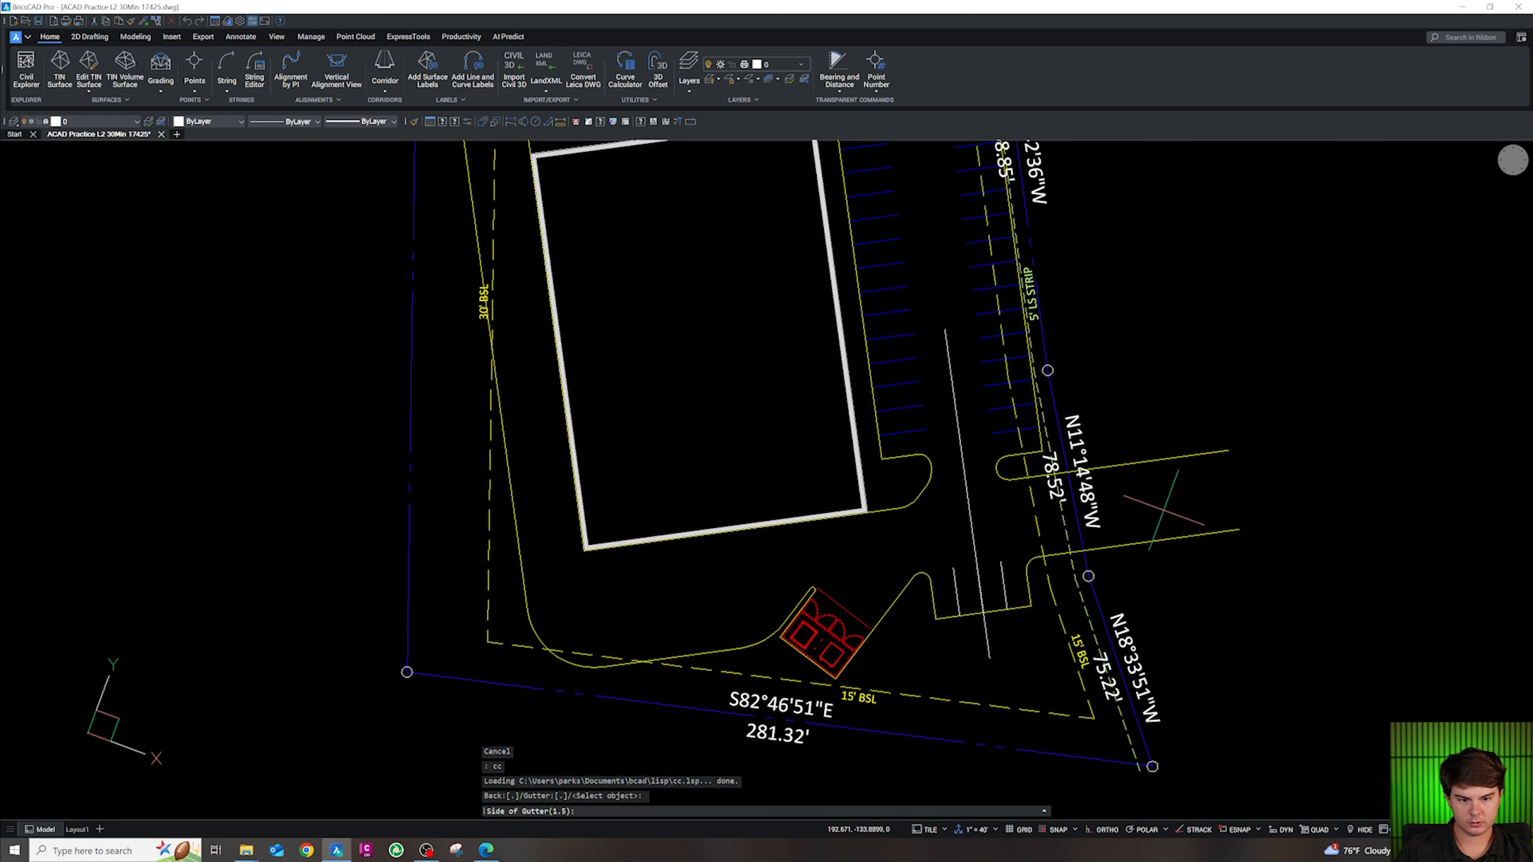
{"action": "left_click", "coordinate": [1164, 470]}
{"action": "scroll", "coordinate": [1159, 514], "scroll_direction": "up", "scroll_amount": 3}
{"action": "left_click", "coordinate": [1156, 316]}
{"action": "left_click", "coordinate": [1162, 408]}
{"action": "scroll", "coordinate": [1129, 602], "scroll_direction": "down", "scroll_amount": 5}
{"action": "scroll", "coordinate": [1050, 312], "scroll_direction": "up", "scroll_amount": 1}
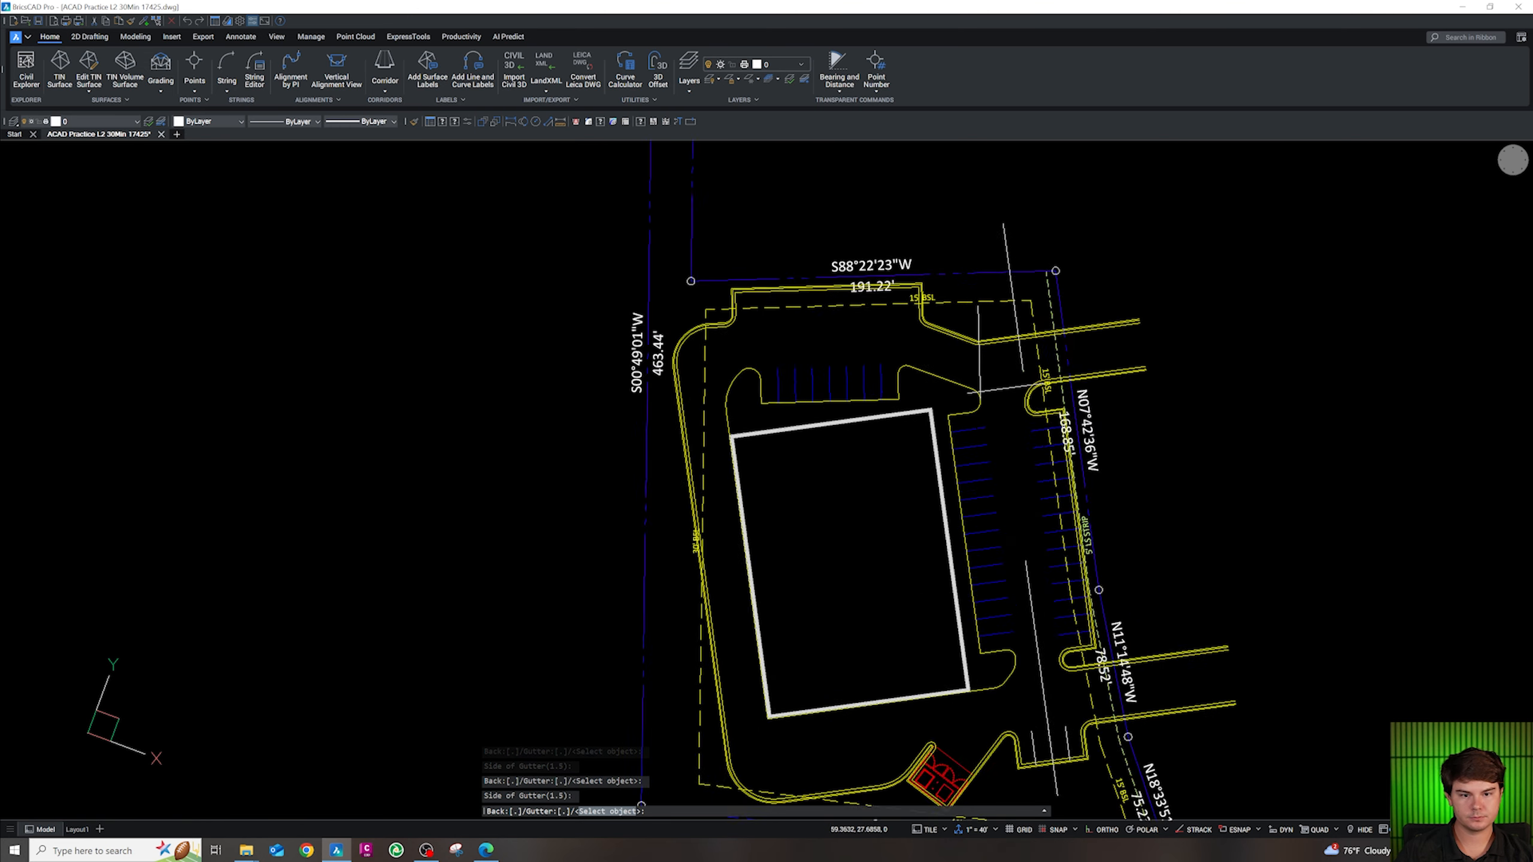
{"action": "scroll", "coordinate": [990, 352], "scroll_direction": "up", "scroll_amount": 3}
{"action": "left_click", "coordinate": [900, 438]}
{"action": "left_click", "coordinate": [924, 401]}
{"action": "key", "text": "Escape"}
Erase the three leftover white construction lines
{"action": "left_click", "coordinate": [981, 404]}
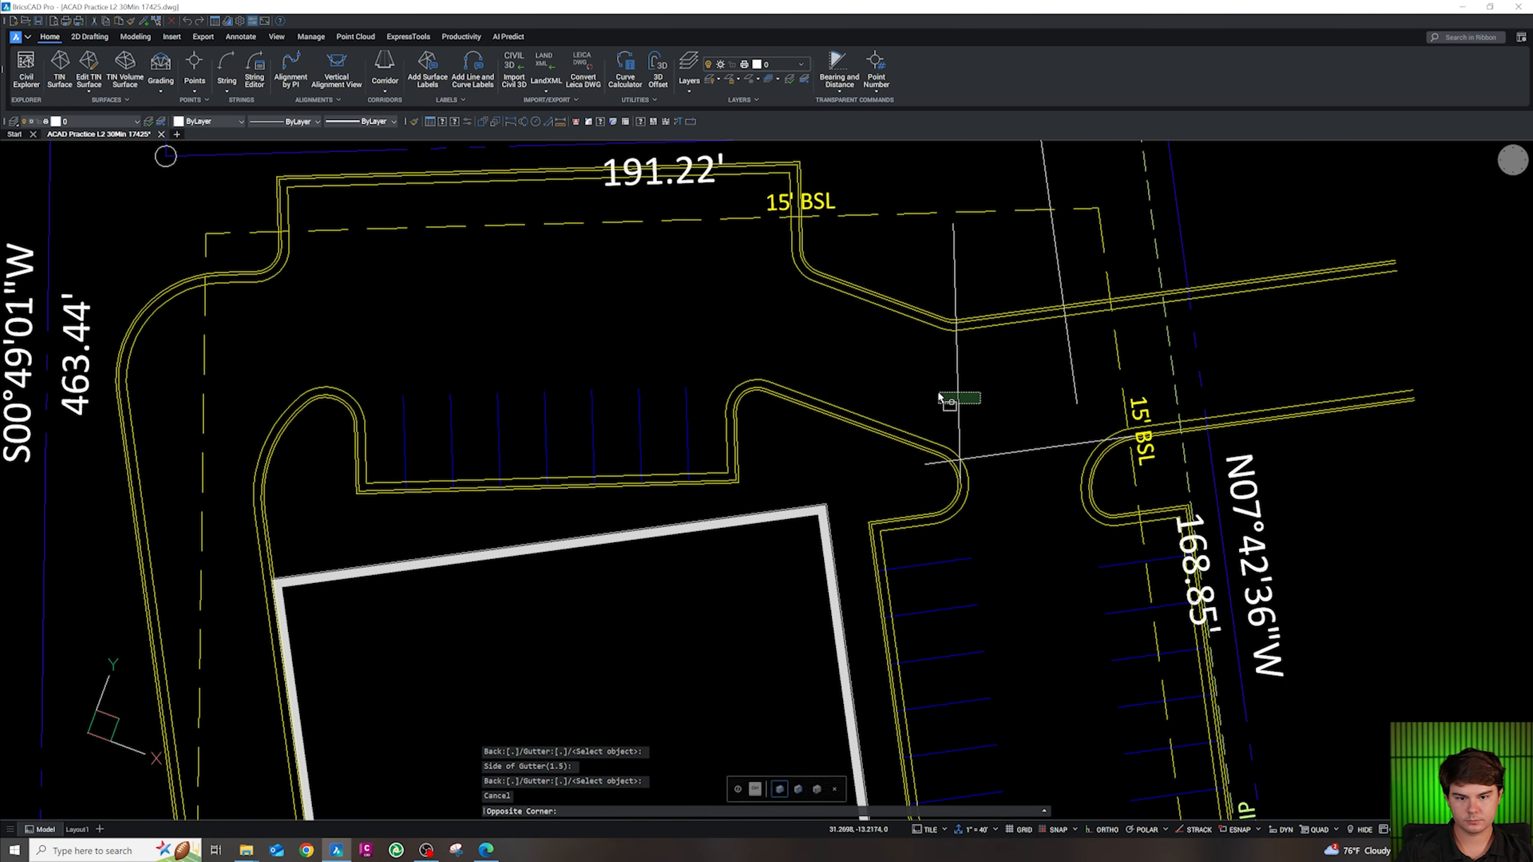
{"action": "left_click", "coordinate": [941, 396]}
{"action": "left_click", "coordinate": [1044, 474]}
{"action": "left_click", "coordinate": [1014, 410]}
{"action": "left_click", "coordinate": [1086, 364]}
{"action": "left_click", "coordinate": [1048, 383]}
{"action": "key", "text": "Delete"}
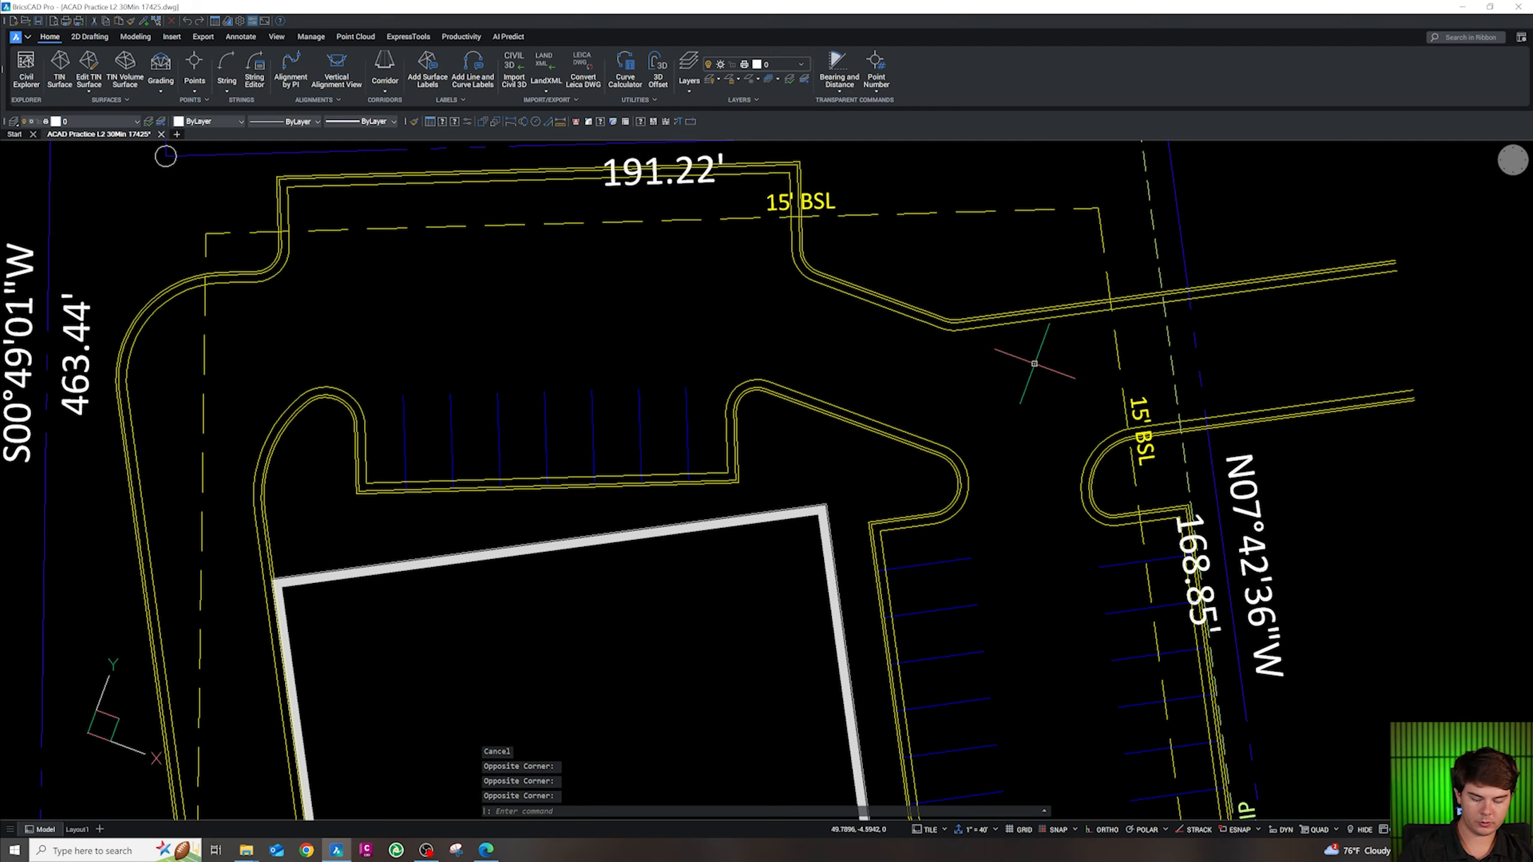
{"action": "scroll", "coordinate": [1045, 383], "scroll_direction": "down", "scroll_amount": 5}
{"action": "scroll", "coordinate": [1002, 519], "scroll_direction": "up", "scroll_amount": 4}
Erase the long stray line and match the three stall lines to the CS-SITE-STRP stripe
{"action": "left_click", "coordinate": [984, 537]}
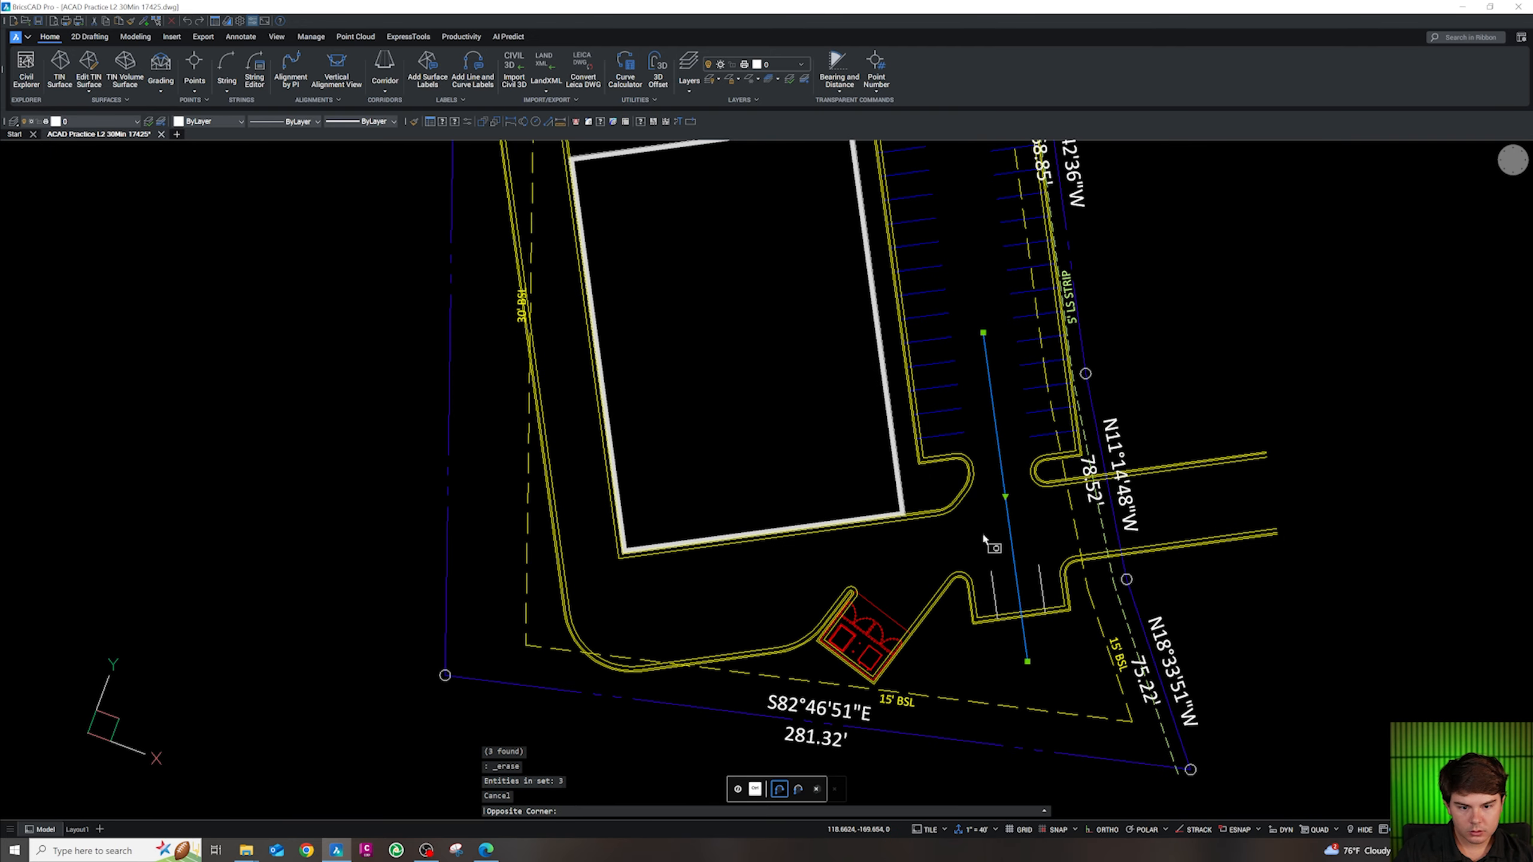
{"action": "key", "text": "Delete"}
{"action": "scroll", "coordinate": [1027, 590], "scroll_direction": "up", "scroll_amount": 3}
{"action": "left_click", "coordinate": [1080, 574]}
{"action": "left_click", "coordinate": [926, 582]}
{"action": "type", "text": "cg"}
{"action": "key", "text": "Return"}
{"action": "scroll", "coordinate": [953, 603], "scroll_direction": "down", "scroll_amount": 3}
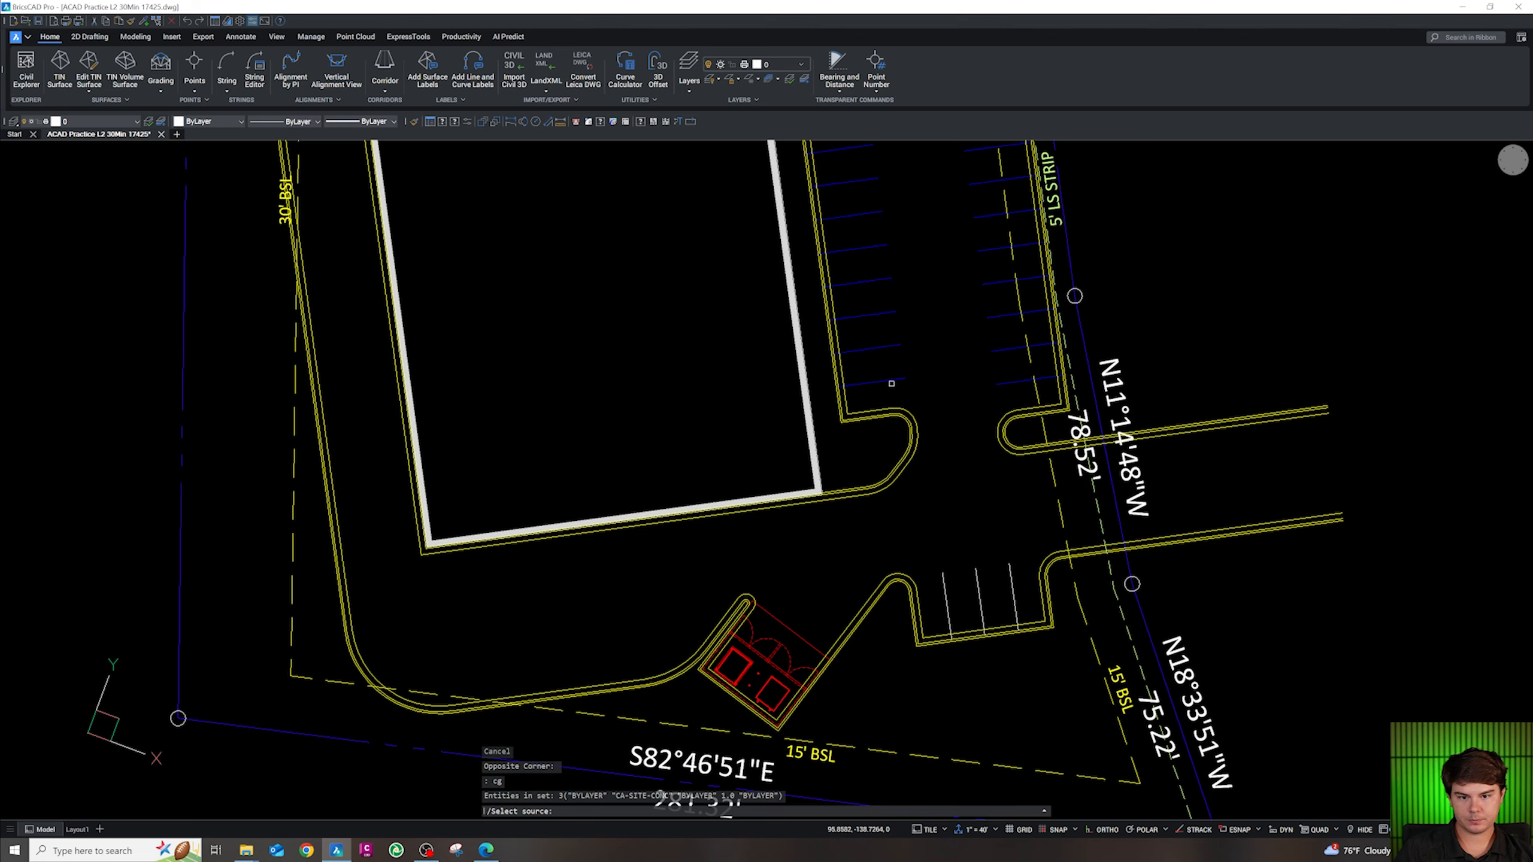
{"action": "left_click", "coordinate": [892, 383]}
{"action": "key", "text": "Escape"}
{"action": "key", "text": "Escape"}
{"action": "key", "text": "Escape"}
{"action": "scroll", "coordinate": [893, 382], "scroll_direction": "down", "scroll_amount": 5}
{"action": "scroll", "coordinate": [912, 362], "scroll_direction": "up", "scroll_amount": 4}
{"action": "scroll", "coordinate": [1067, 367], "scroll_direction": "up", "scroll_amount": 2}
Draw an 18-unit stall line down from the north curb corner
{"action": "type", "text": "pl"}
{"action": "key", "text": "Return"}
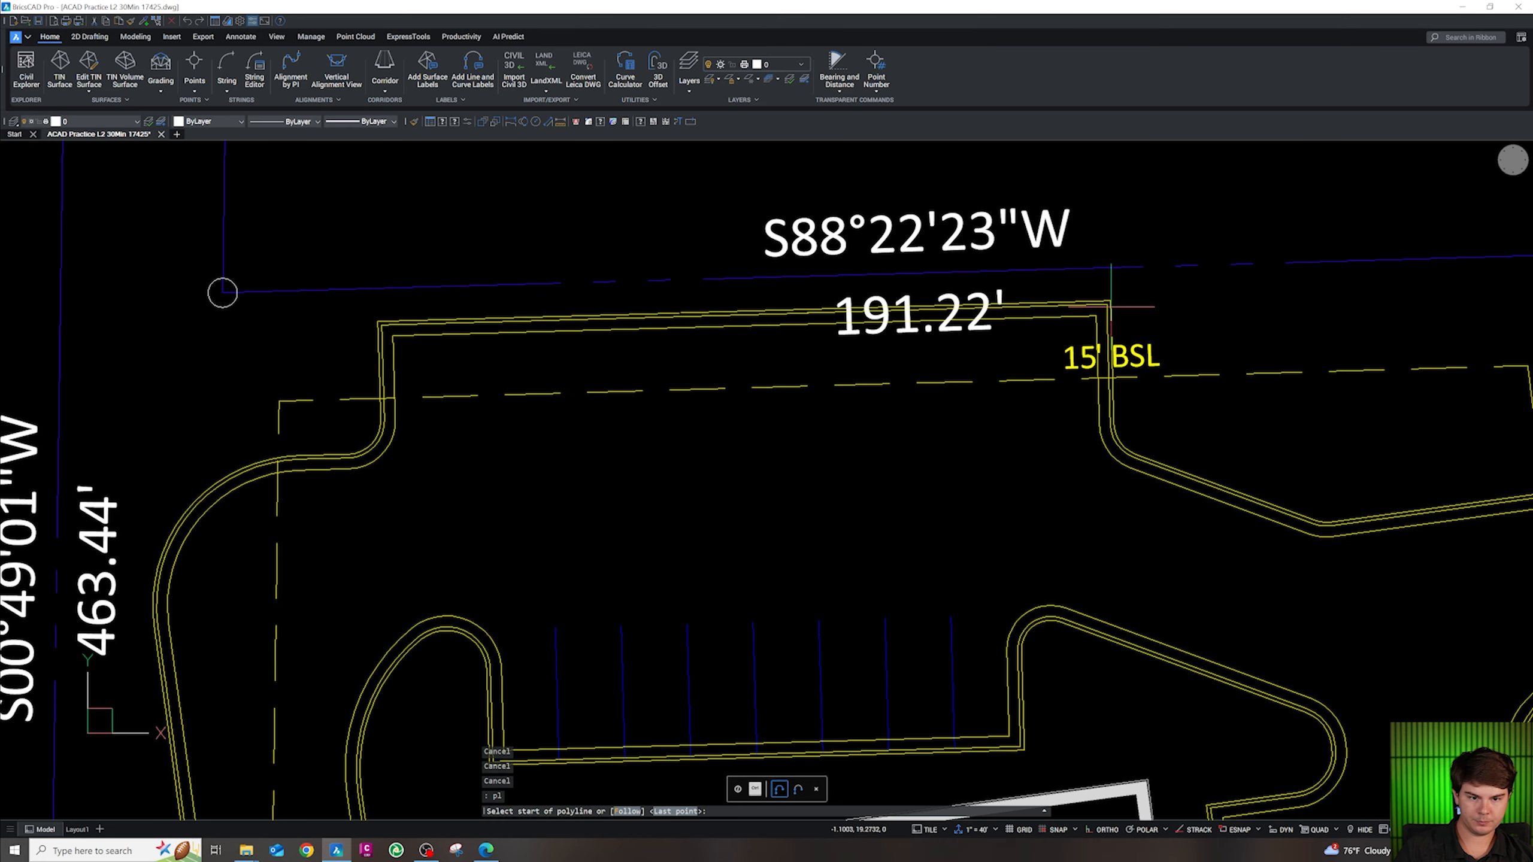
{"action": "key", "text": "shift+e"}
{"action": "type", "text": "w"}
{"action": "left_click", "coordinate": [1106, 306]}
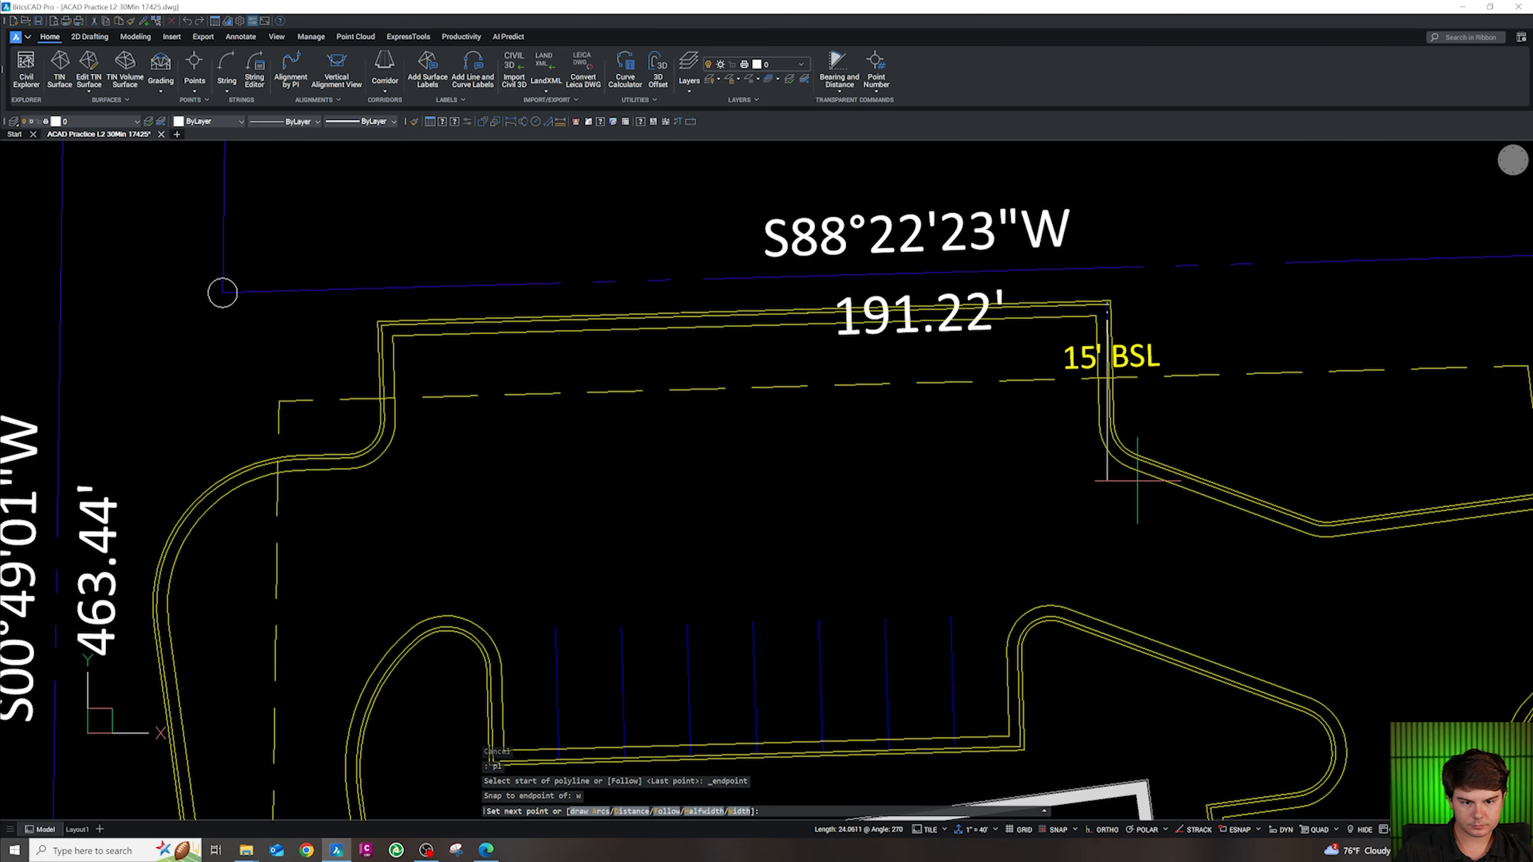
{"action": "scroll", "coordinate": [1137, 481], "scroll_direction": "up", "scroll_amount": 1}
{"action": "key", "text": "Escape"}
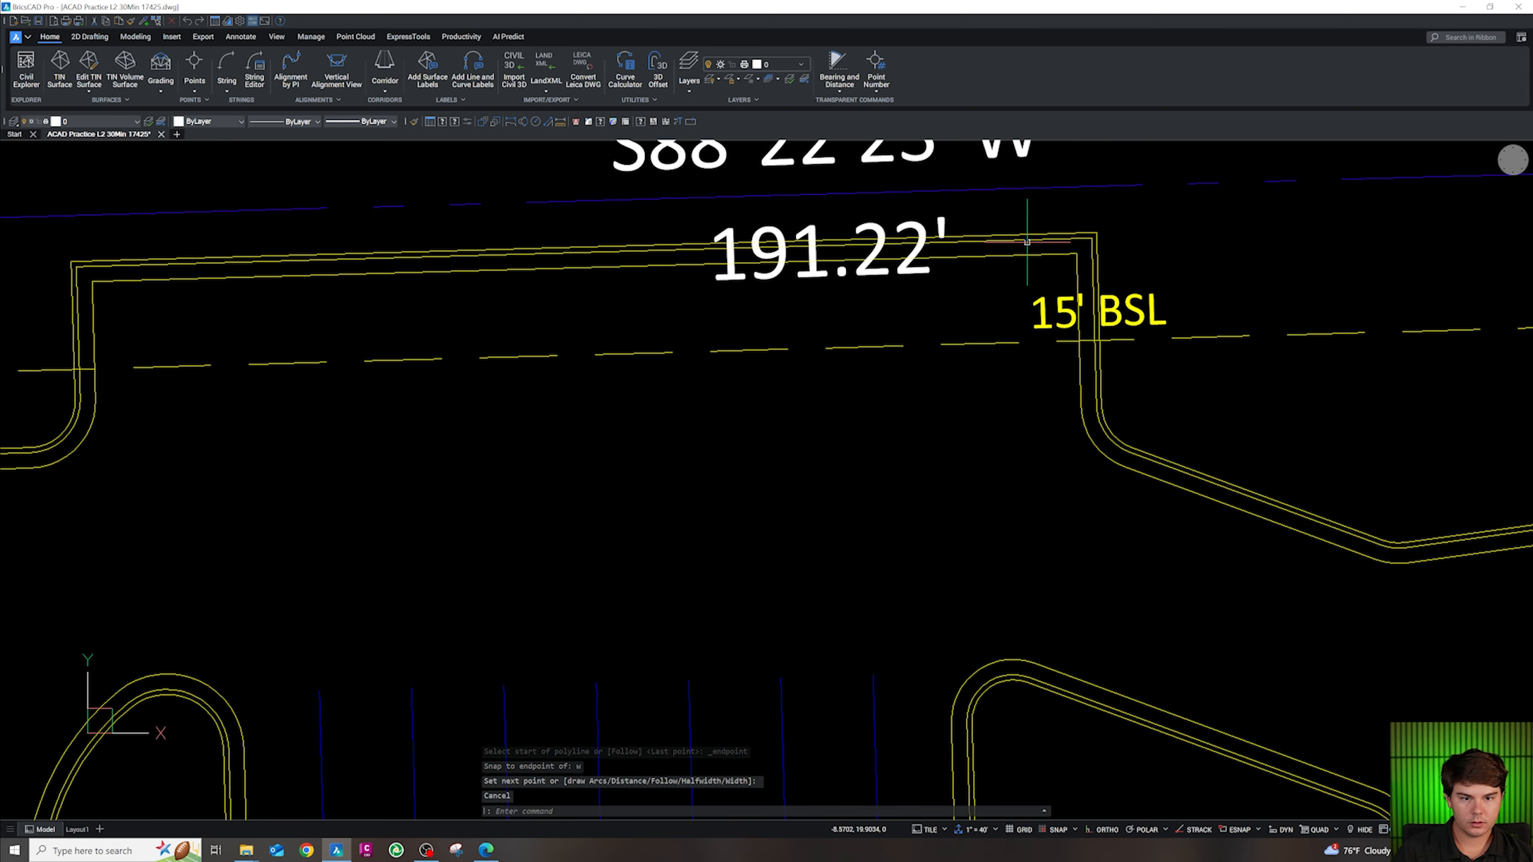
{"action": "type", "text": "pl"}
{"action": "key", "text": "Return"}
{"action": "key", "text": "shift+e"}
{"action": "left_click", "coordinate": [1093, 238]}
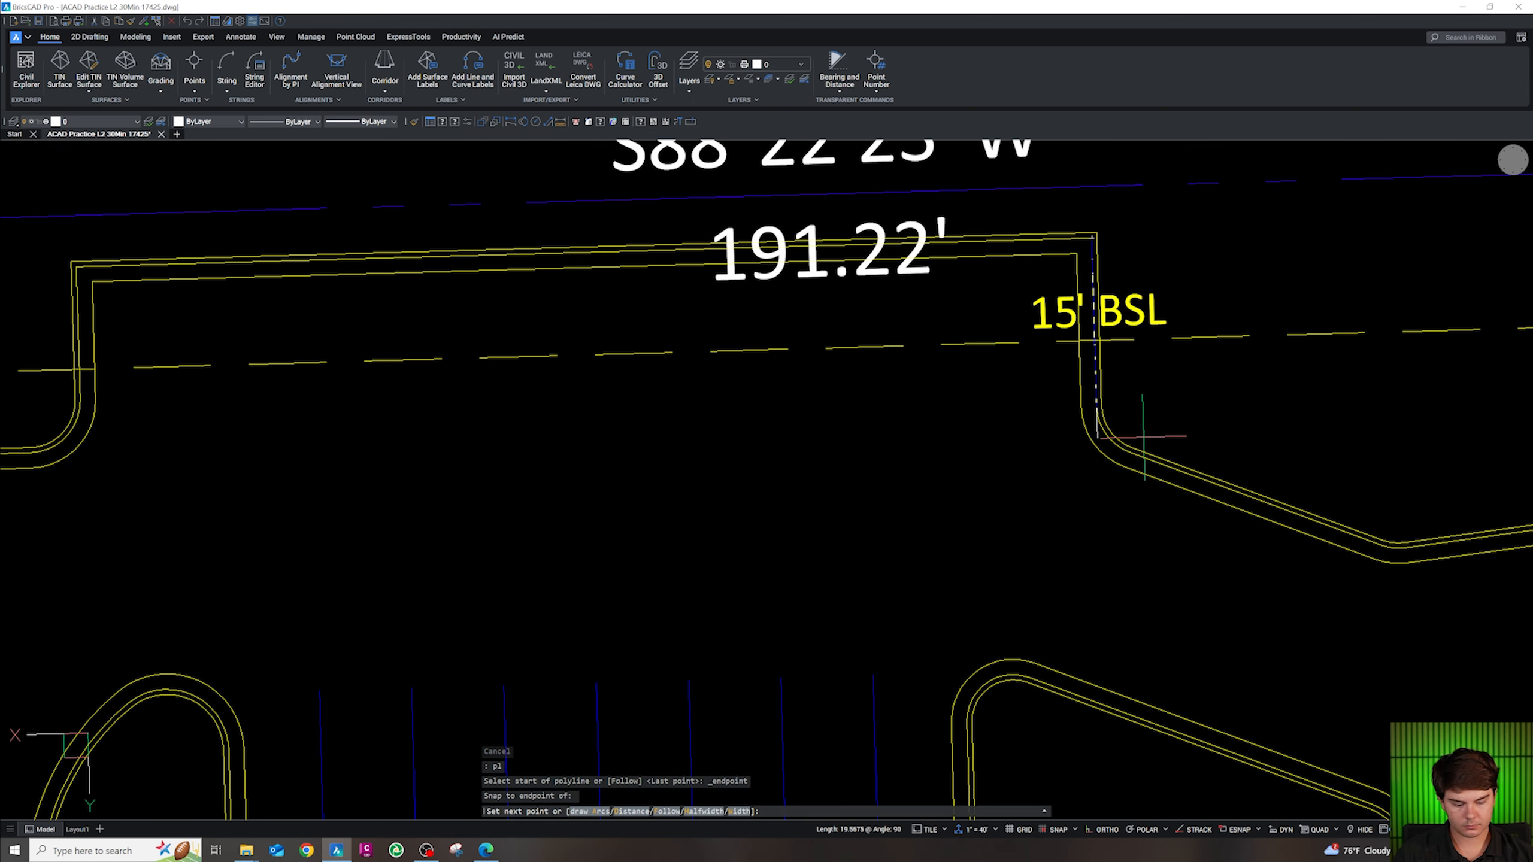
{"action": "type", "text": "18"}
{"action": "key", "text": "Return"}
{"action": "key", "text": "Escape"}
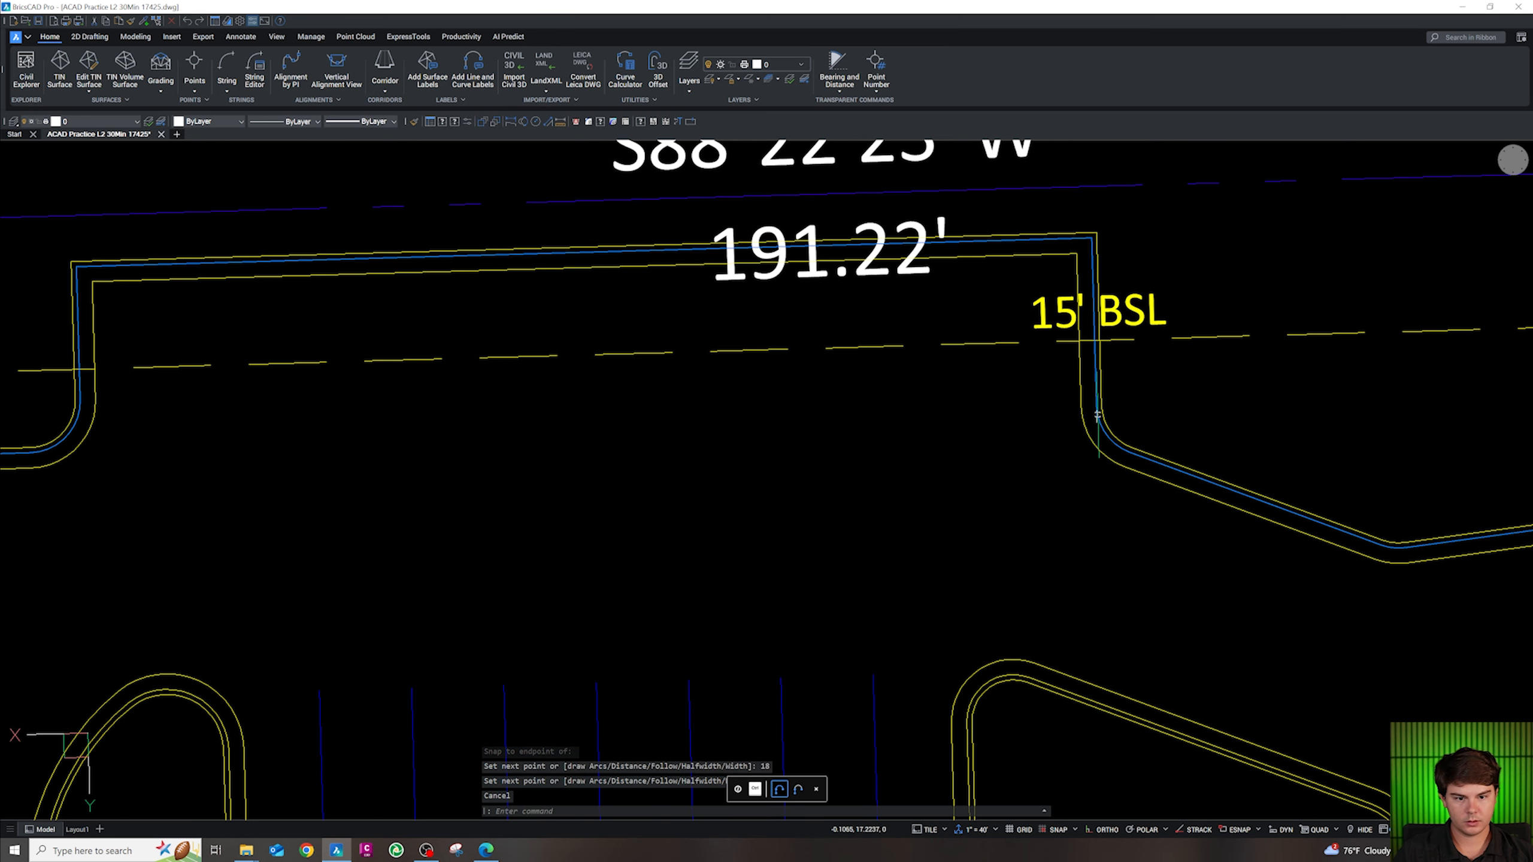
Offset the stall line at 9-unit spacing into six more stall lines to the left
{"action": "type", "text": "o"}
{"action": "key", "text": "Return"}
{"action": "type", "text": "9"}
{"action": "key", "text": "Return"}
{"action": "type", "text": "m"}
{"action": "key", "text": "Return"}
{"action": "left_click", "coordinate": [921, 439]}
{"action": "left_click", "coordinate": [803, 430]}
{"action": "left_click", "coordinate": [721, 454]}
{"action": "left_click", "coordinate": [633, 459]}
{"action": "left_click", "coordinate": [549, 454]}
{"action": "left_click", "coordinate": [440, 436]}
{"action": "left_click", "coordinate": [359, 448]}
{"action": "key", "text": "Escape"}
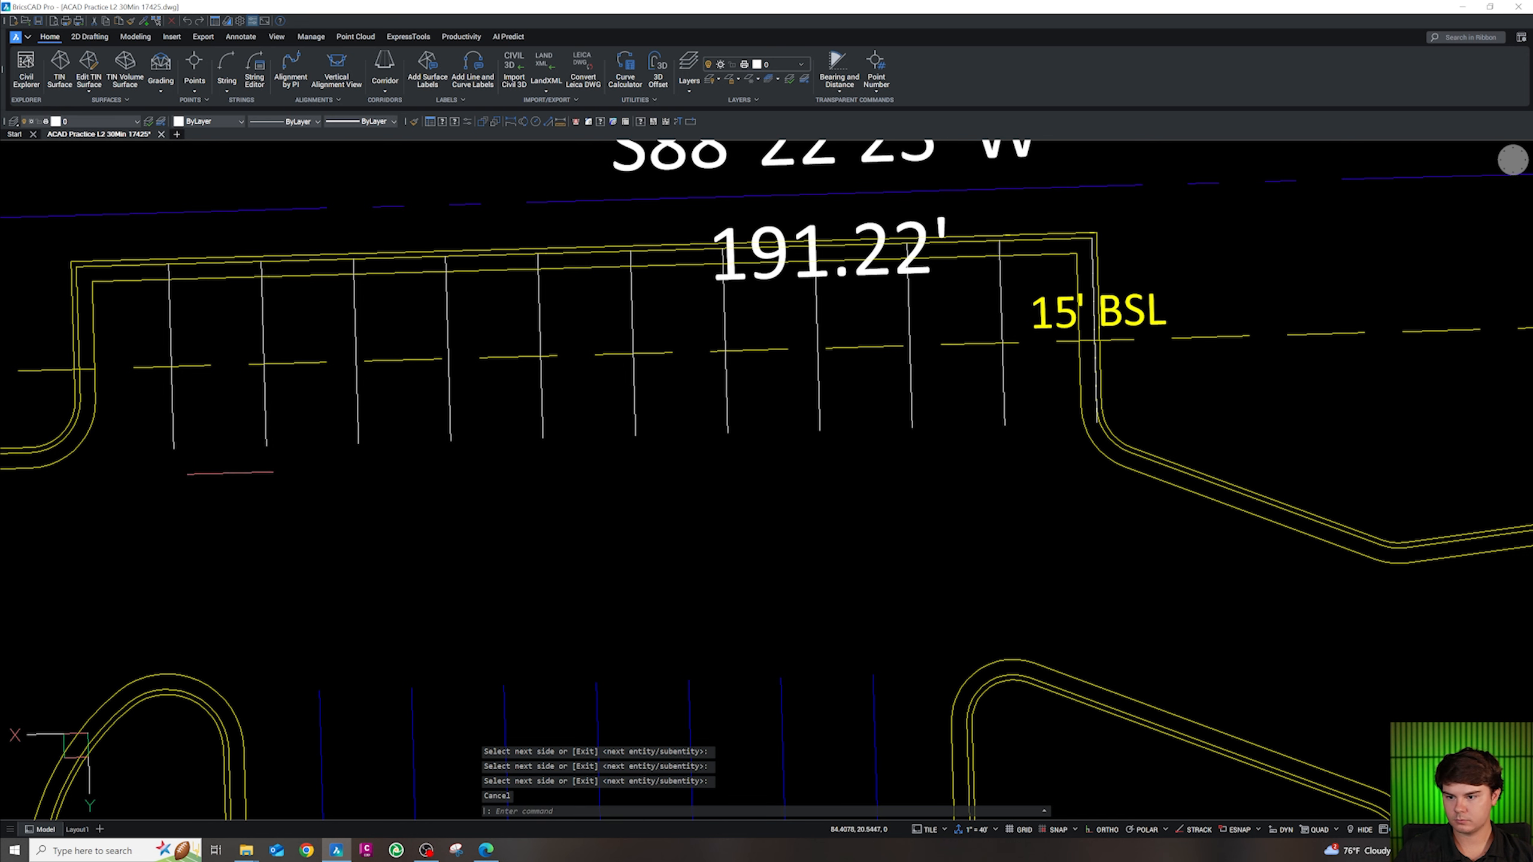
Give the new north-row stall lines the CS-SITE-STRP stripe's layer properties
{"action": "left_click", "coordinate": [1028, 423]}
{"action": "left_click", "coordinate": [260, 458]}
{"action": "type", "text": "cg"}
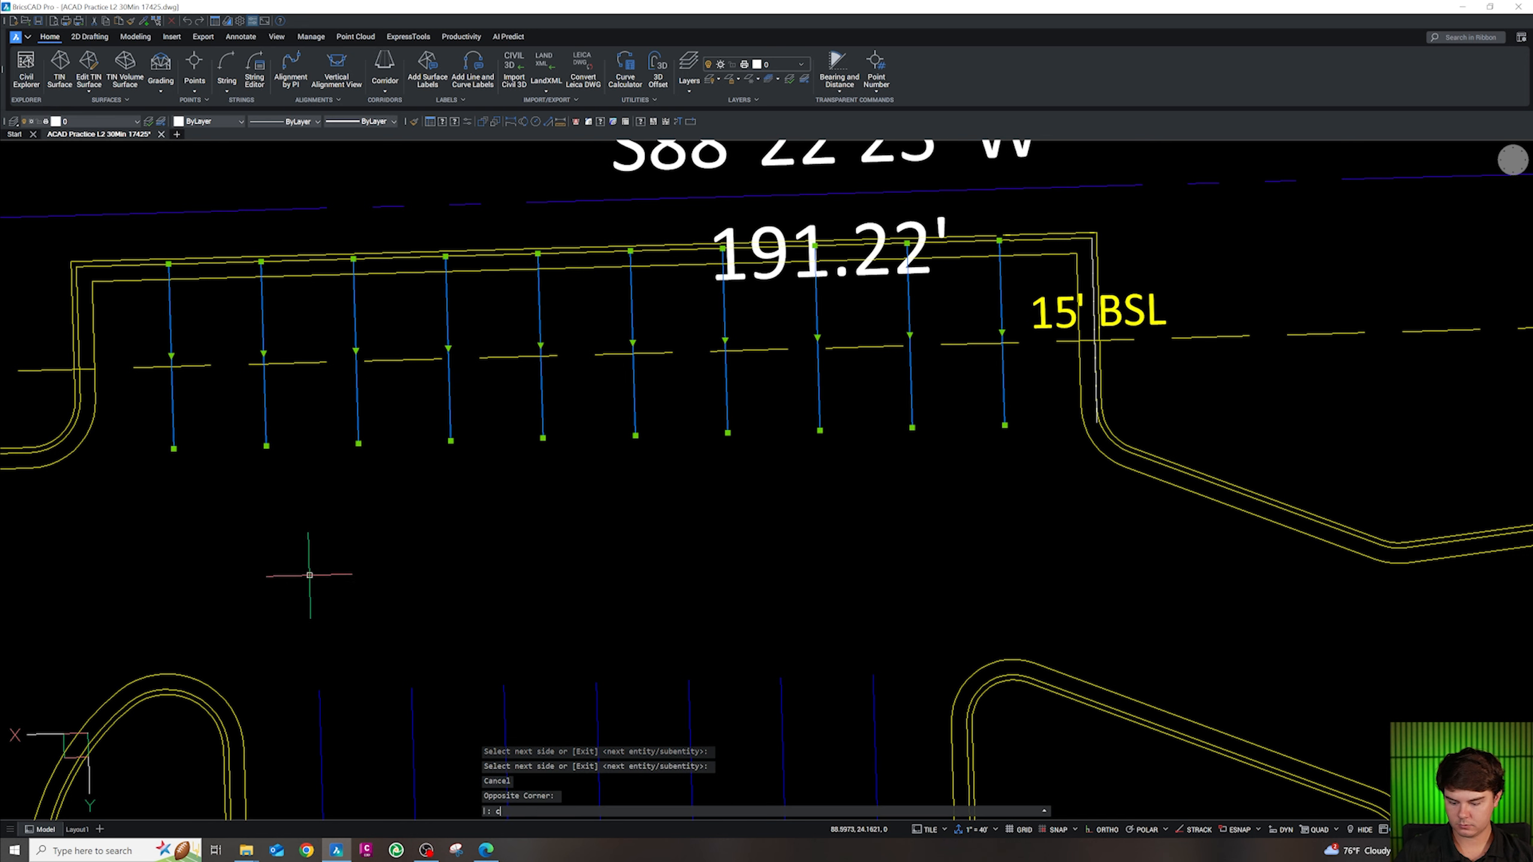
{"action": "key", "text": "Return"}
{"action": "left_click", "coordinate": [412, 709]}
{"action": "key", "text": "Escape"}
{"action": "key", "text": "Escape"}
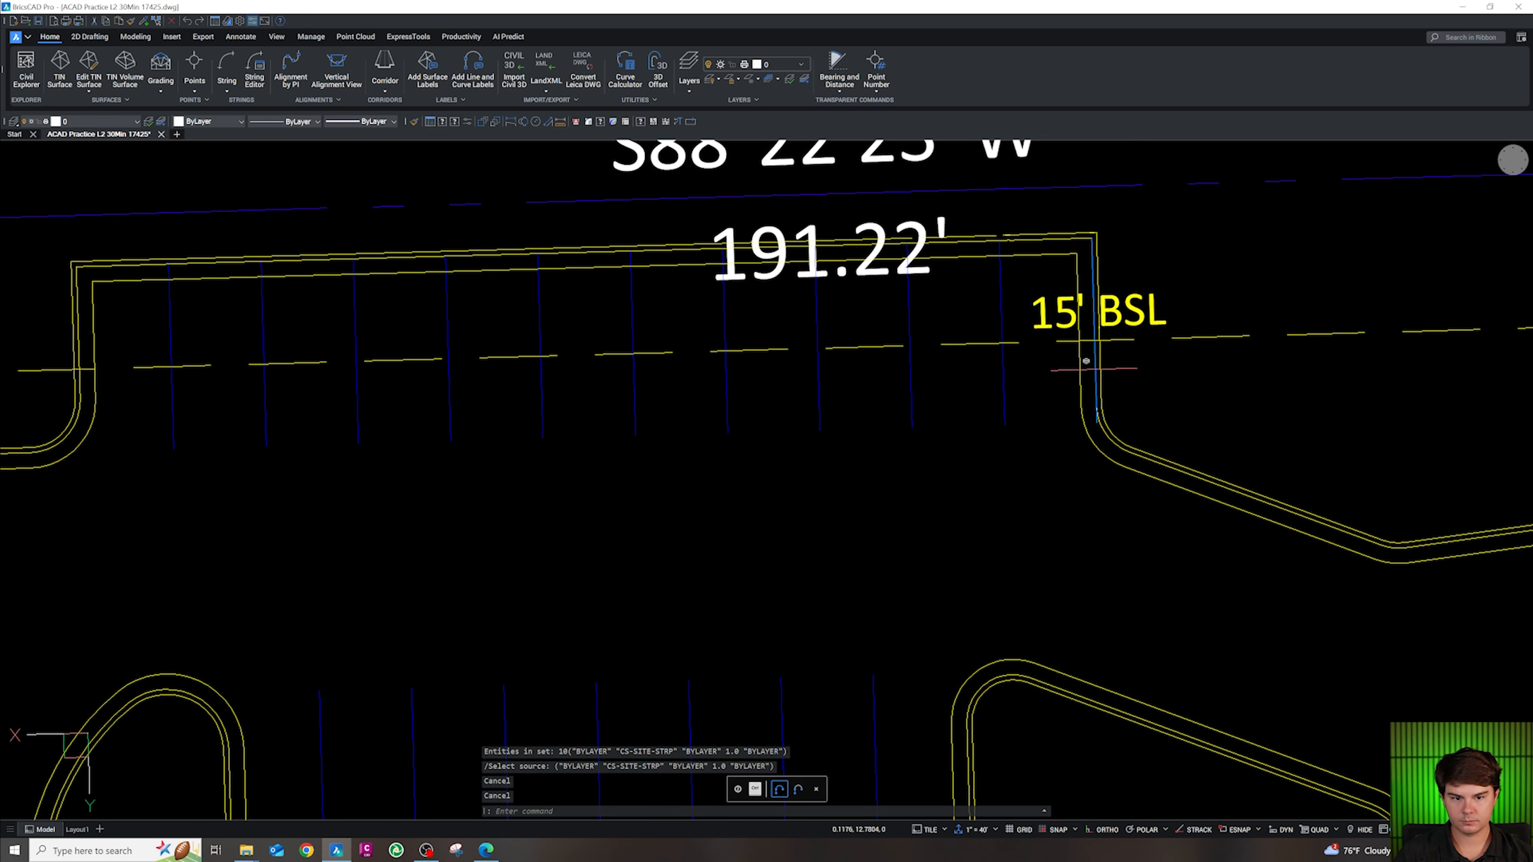
Erase the selected stray polyline
{"action": "key", "text": "Delete"}
{"action": "scroll", "coordinate": [1007, 462], "scroll_direction": "down", "scroll_amount": 5}
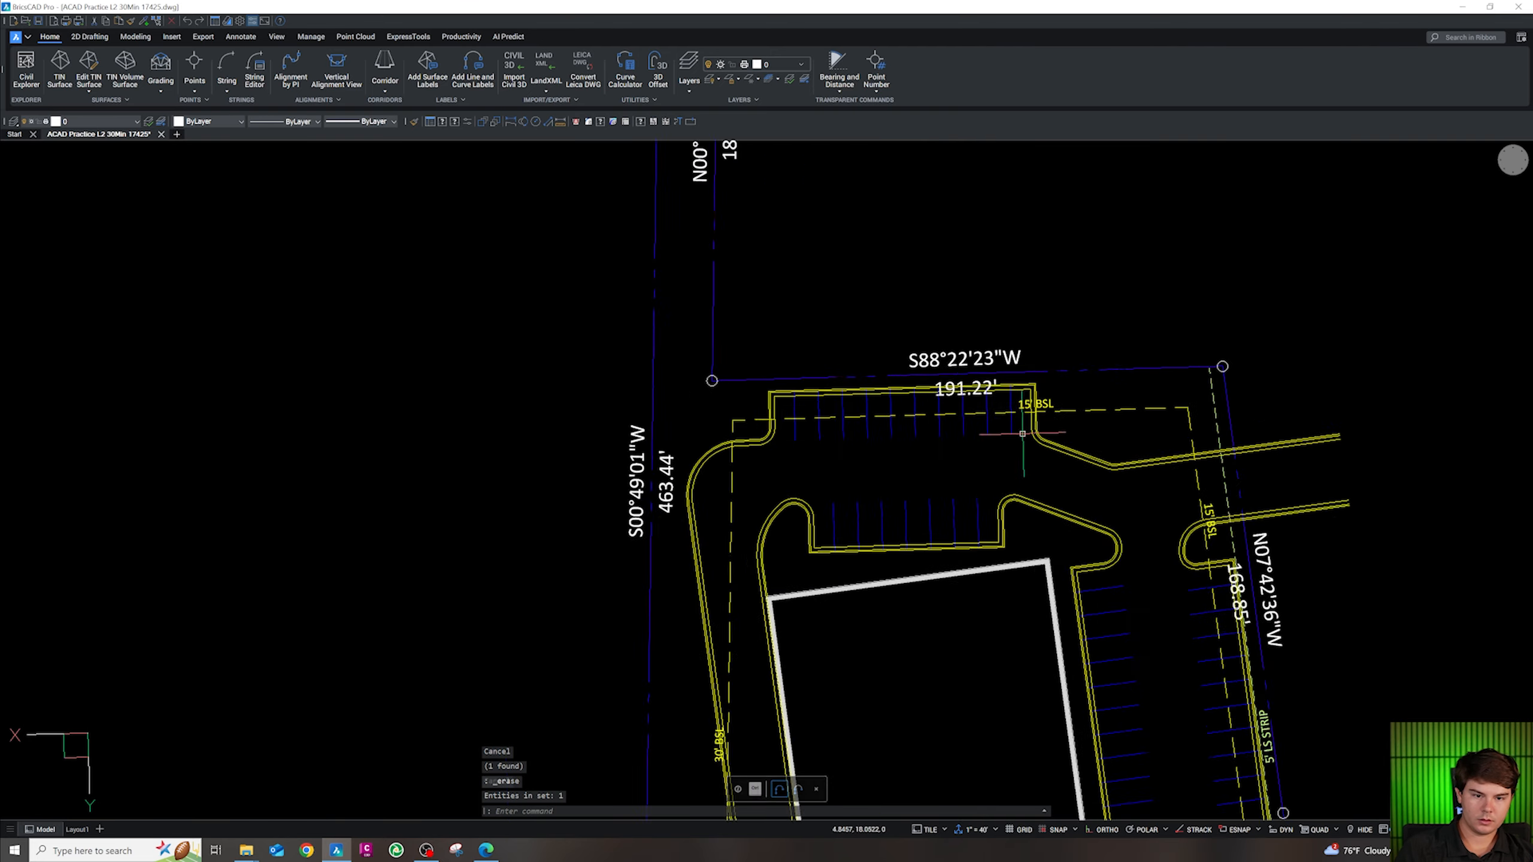
{"action": "key", "text": "Escape"}
{"action": "scroll", "coordinate": [963, 472], "scroll_direction": "down", "scroll_amount": 8}
{"action": "scroll", "coordinate": [922, 610], "scroll_direction": "up", "scroll_amount": 10}
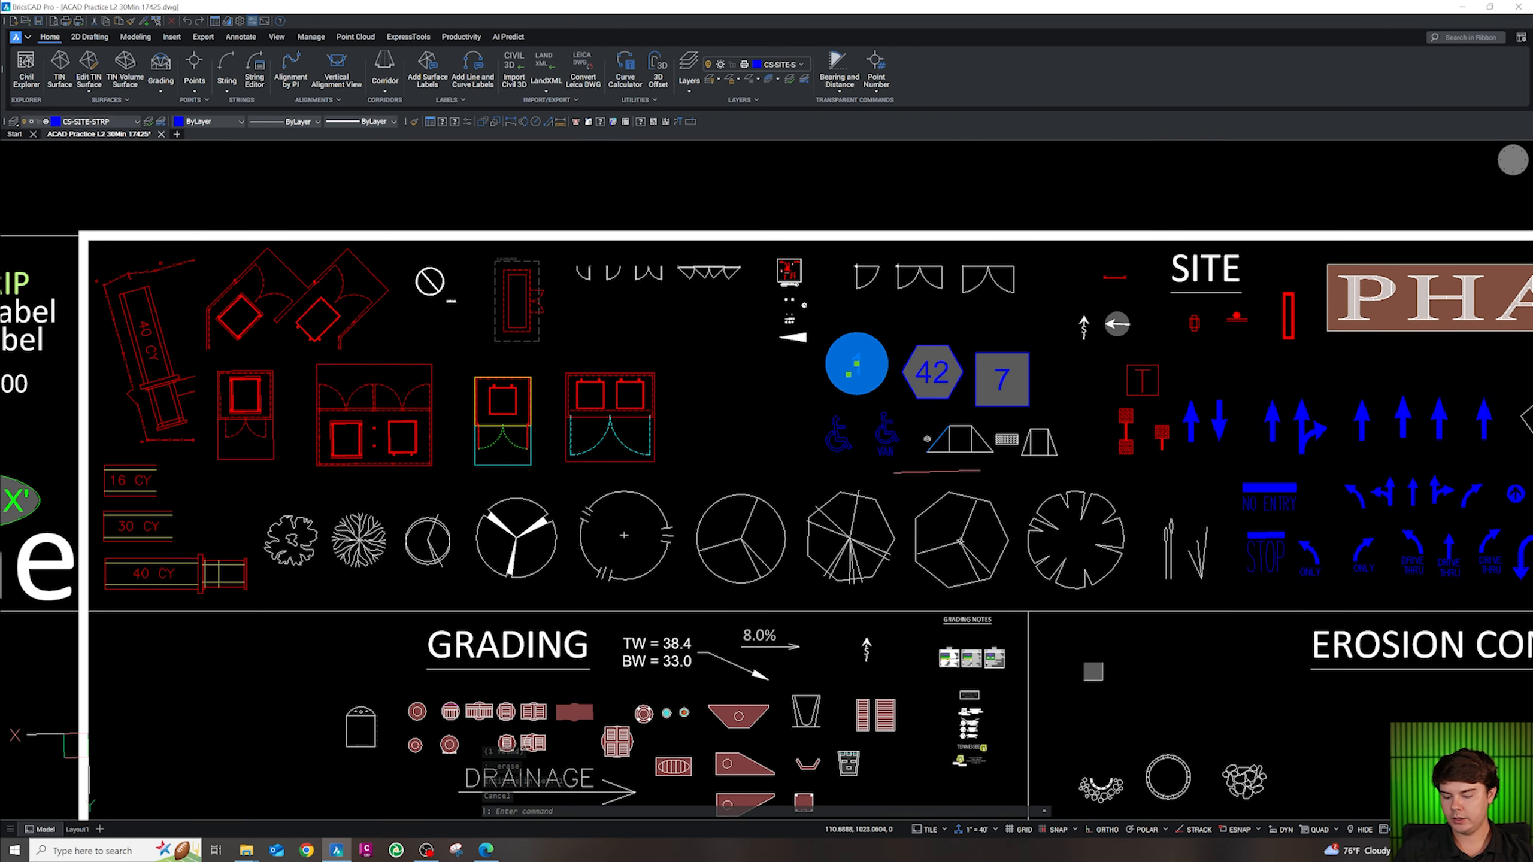
Paste the numbered circle symbol on the north stall row and set its number to 11
{"action": "key", "text": "ctrl+c"}
{"action": "scroll", "coordinate": [949, 613], "scroll_direction": "down", "scroll_amount": 12}
{"action": "scroll", "coordinate": [964, 492], "scroll_direction": "up", "scroll_amount": 12}
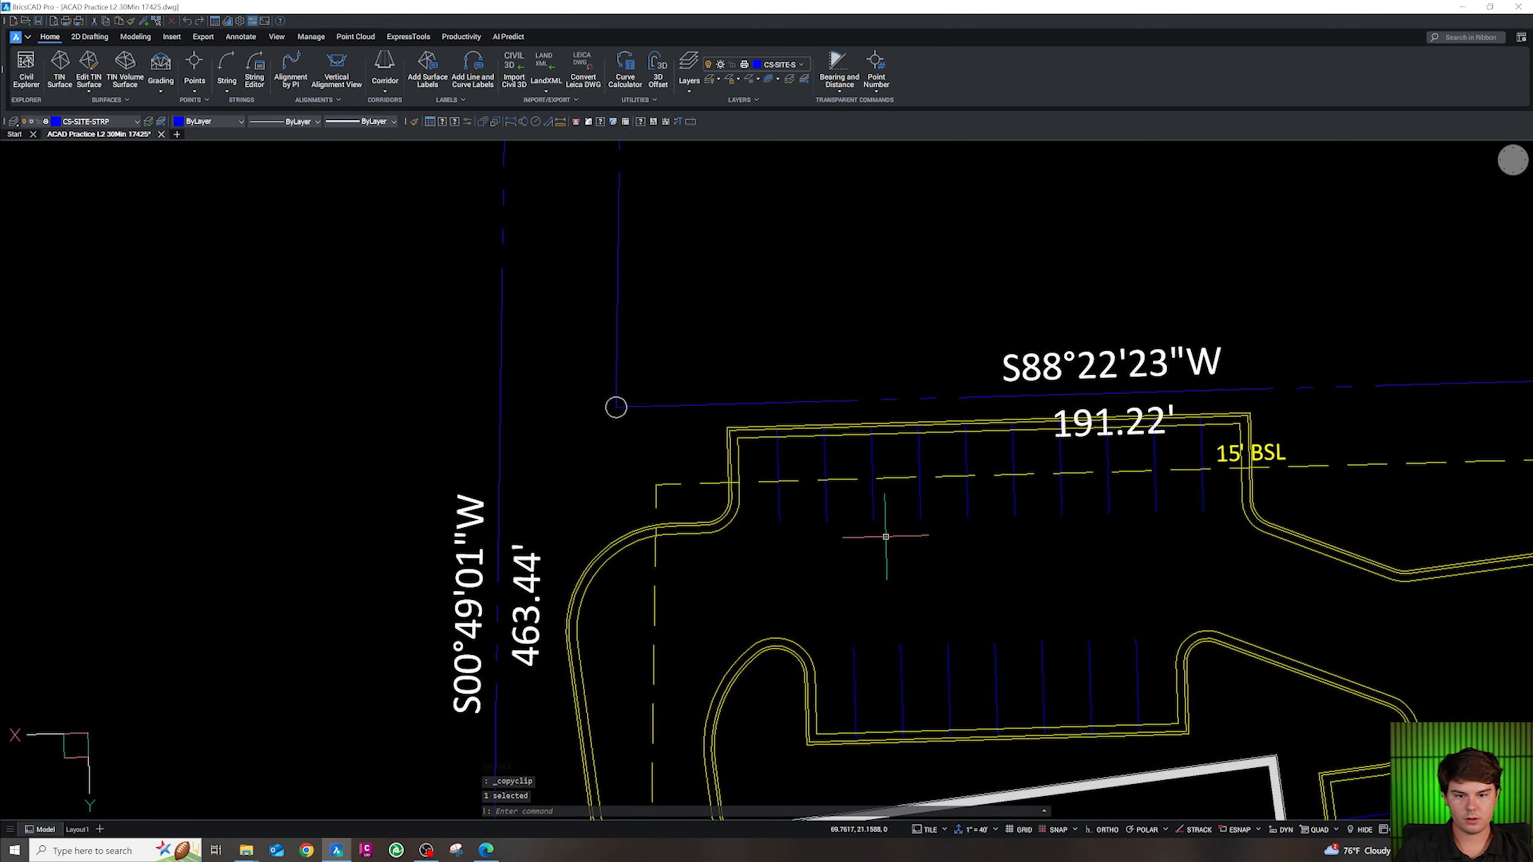
{"action": "key", "text": "ctrl+v"}
{"action": "left_click", "coordinate": [1005, 474]}
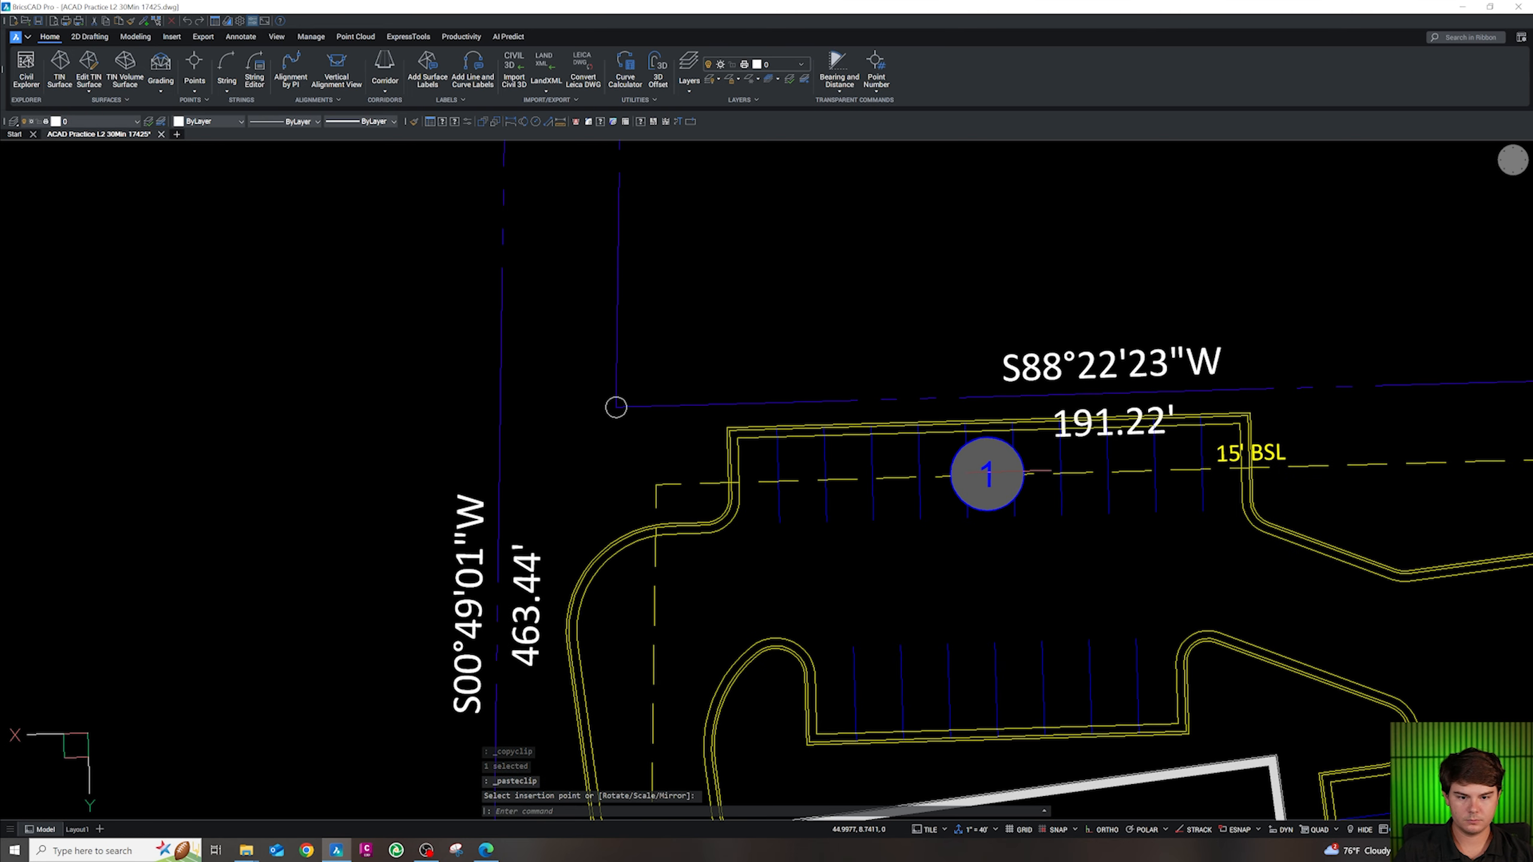
{"action": "double_click", "coordinate": [1005, 473]}
{"action": "left_click", "coordinate": [833, 538]}
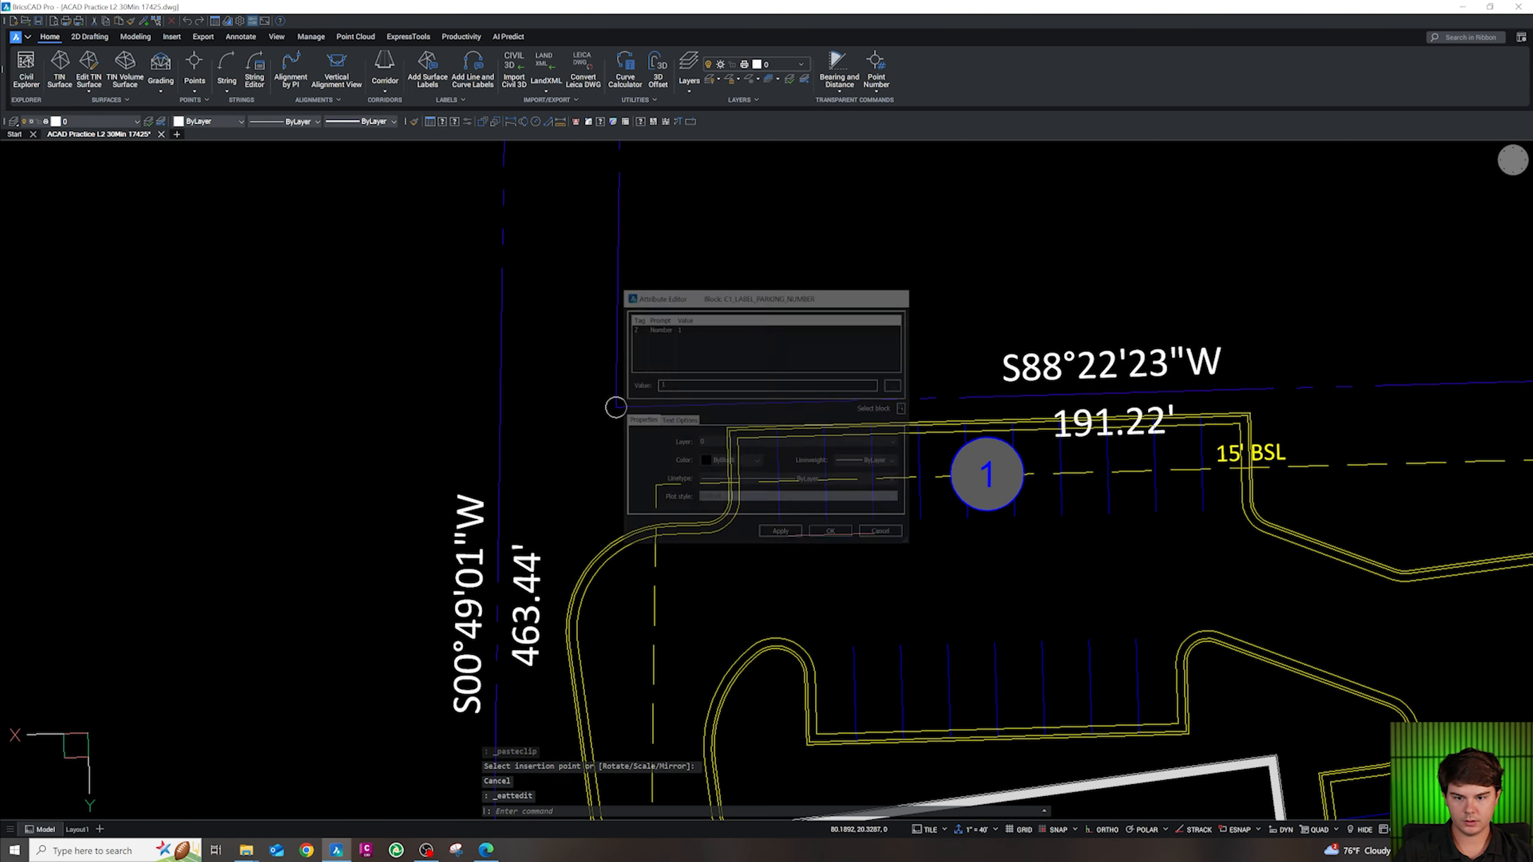
{"action": "double_click", "coordinate": [987, 480]}
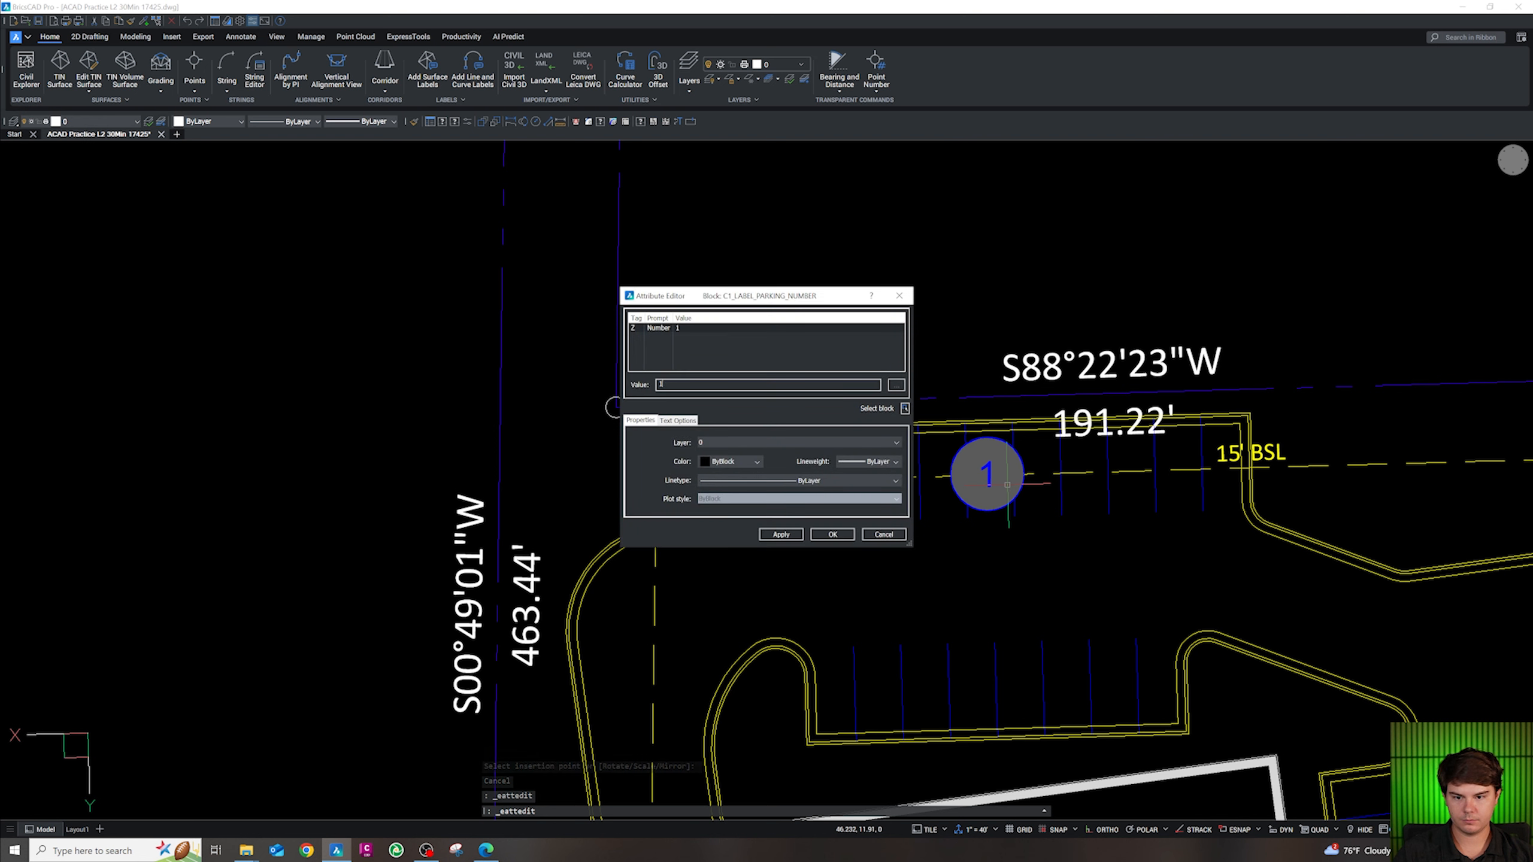
{"action": "left_click", "coordinate": [833, 538]}
Copy the 11 label to the island stall row and renumber it 8
{"action": "left_click", "coordinate": [992, 487]}
{"action": "type", "text": "co"}
{"action": "key", "text": "space"}
{"action": "left_click", "coordinate": [1016, 527]}
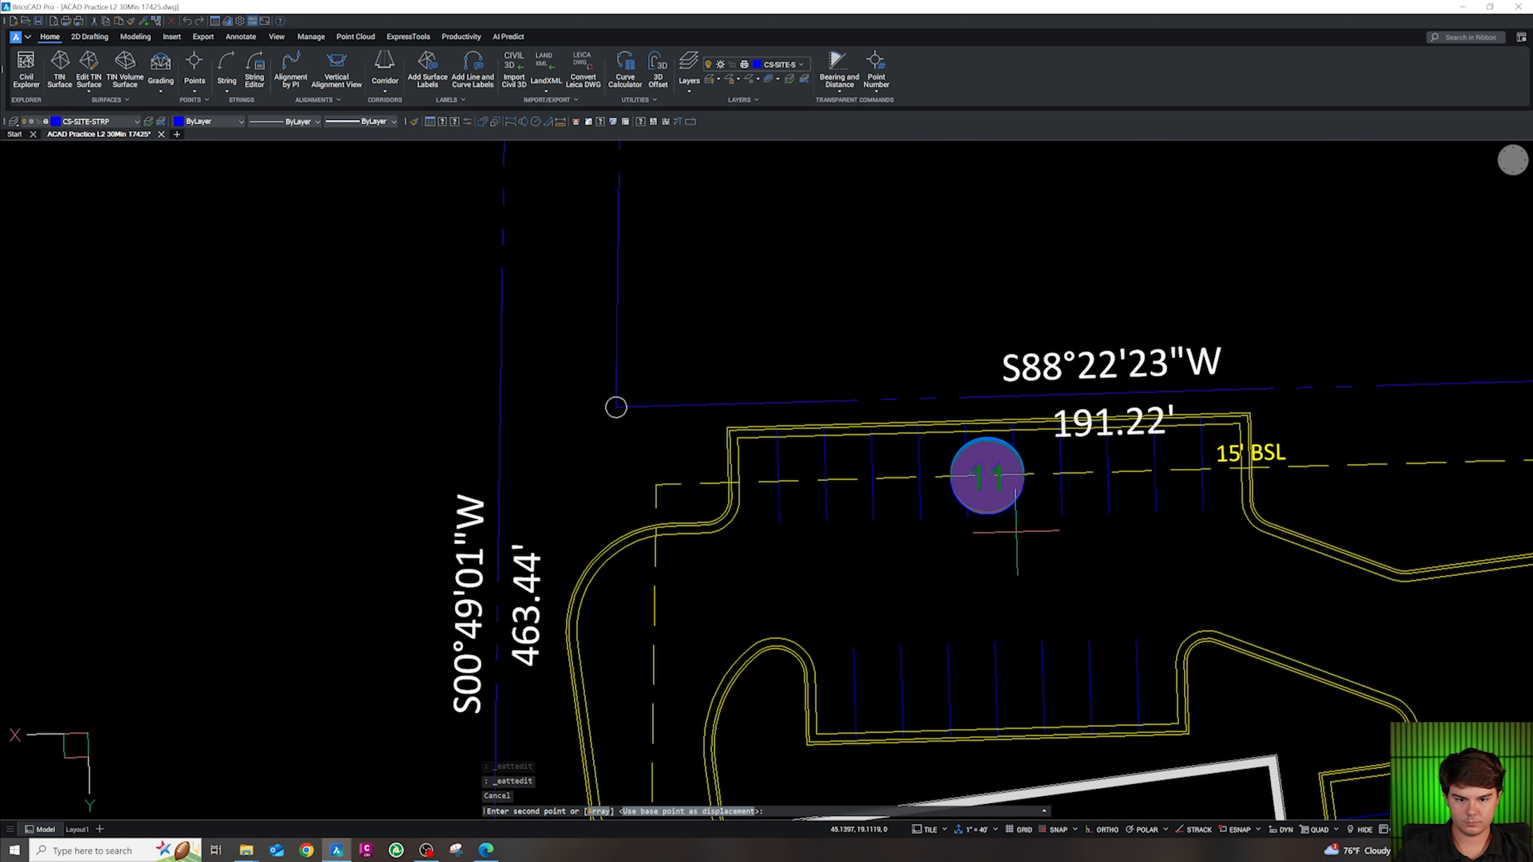
{"action": "left_click", "coordinate": [1020, 730]}
{"action": "key", "text": "Escape"}
{"action": "left_click", "coordinate": [1009, 683]}
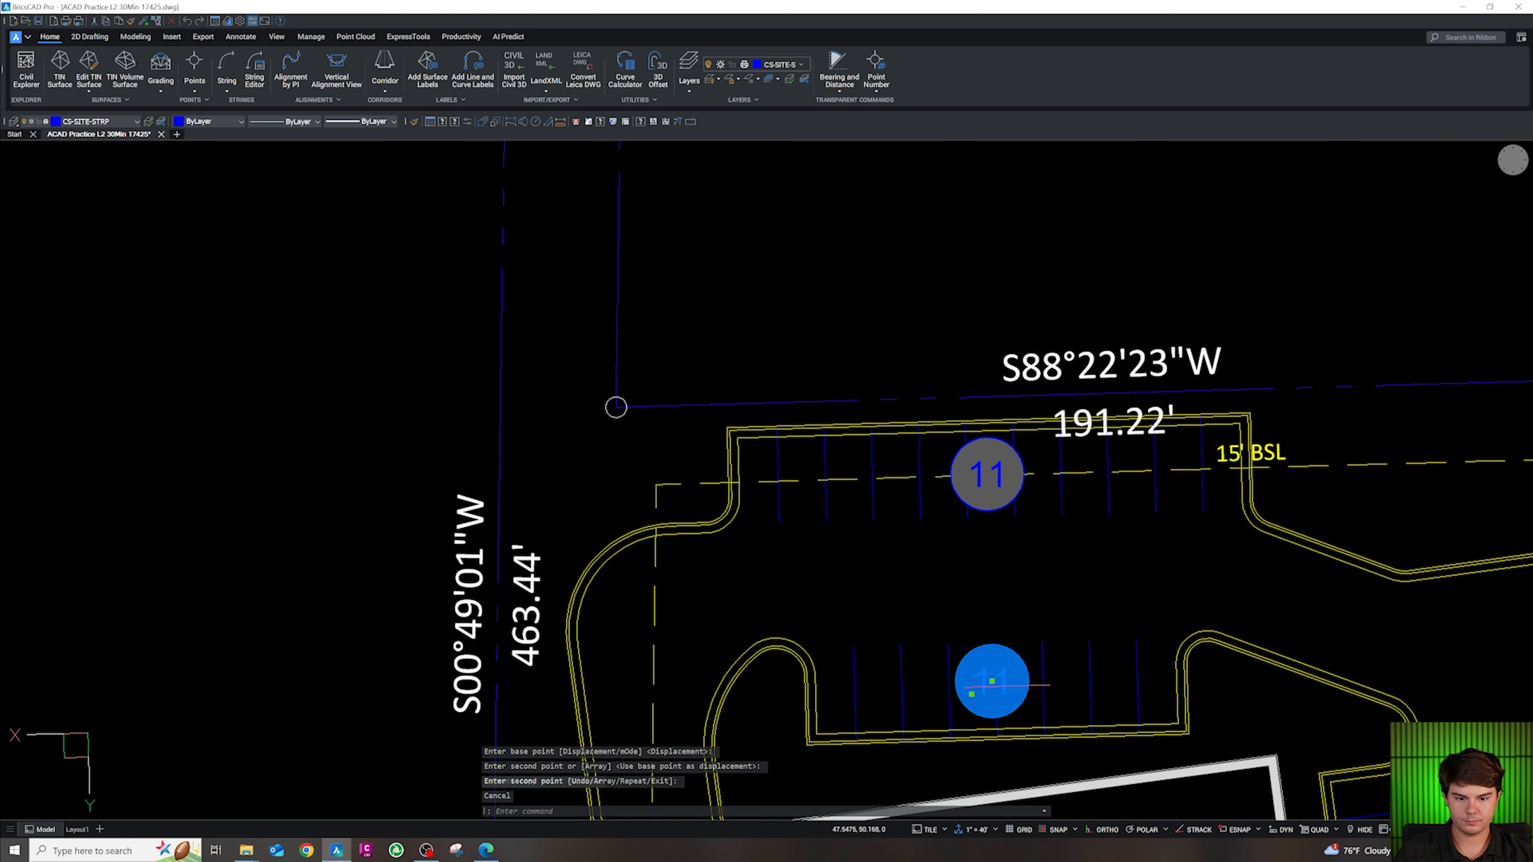
{"action": "double_click", "coordinate": [992, 680]}
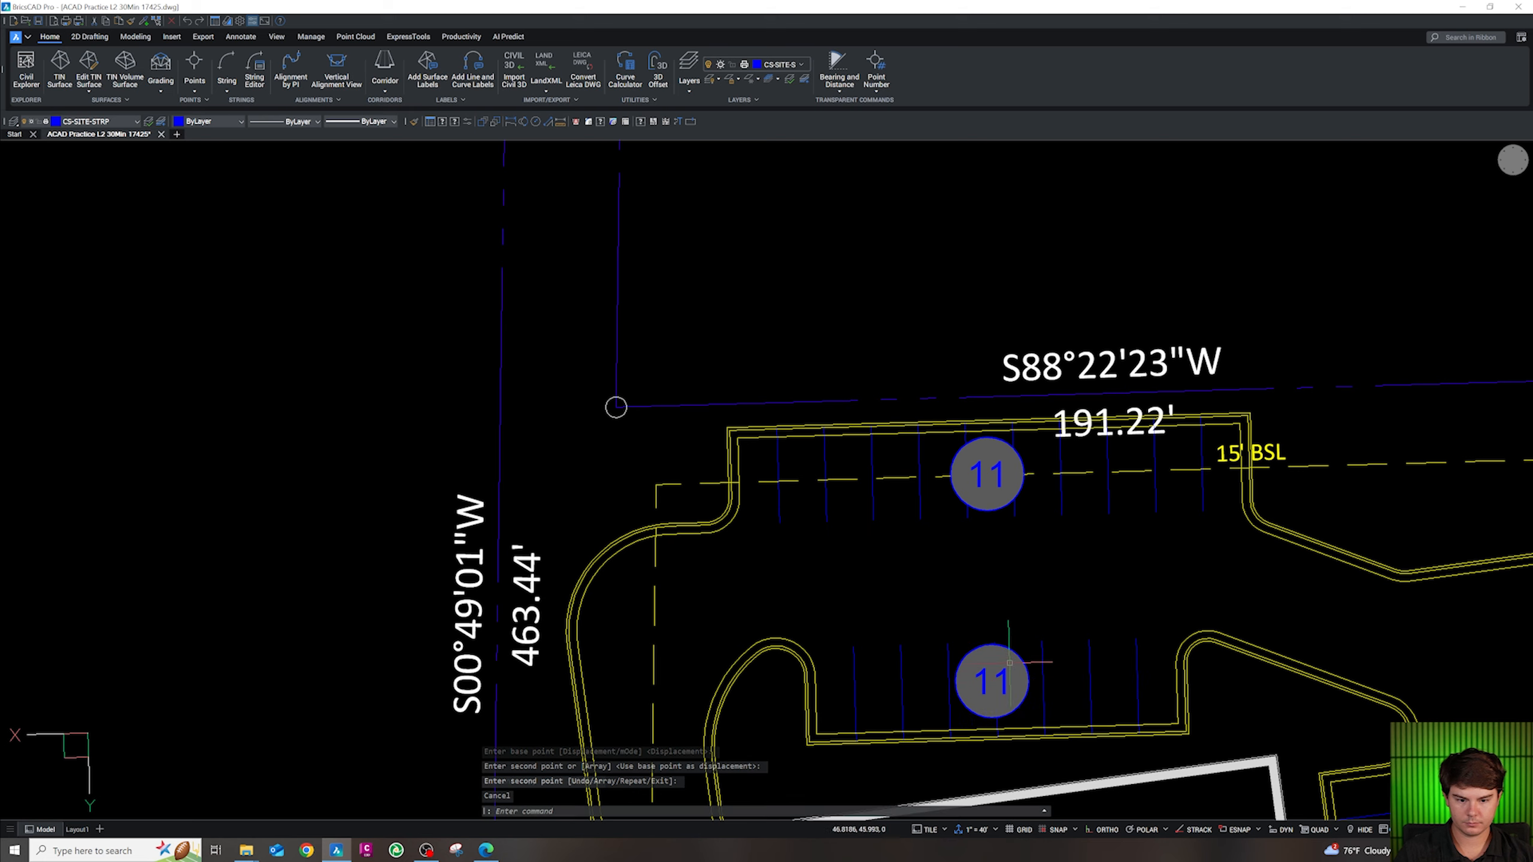
{"action": "type", "text": "8"}
{"action": "left_click", "coordinate": [830, 536]}
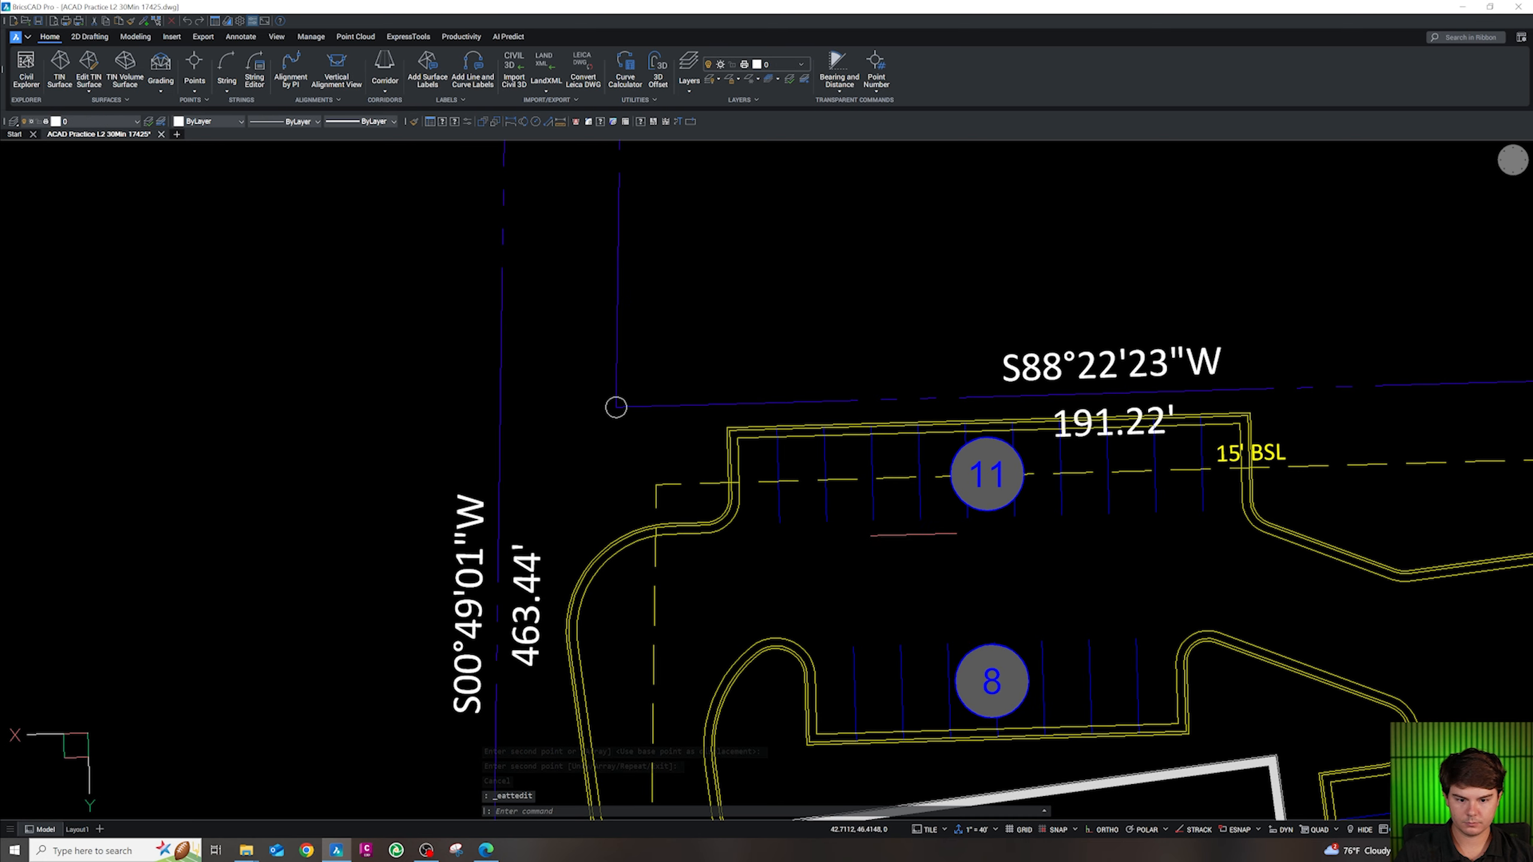
Copy the 8 label over to the east stall rows
{"action": "scroll", "coordinate": [878, 522], "scroll_direction": "down", "scroll_amount": 4}
{"action": "scroll", "coordinate": [897, 553], "scroll_direction": "up", "scroll_amount": 4}
{"action": "left_click", "coordinate": [911, 542]}
{"action": "type", "text": "co"}
{"action": "key", "text": "space"}
{"action": "left_click", "coordinate": [914, 522]}
{"action": "scroll", "coordinate": [860, 456], "scroll_direction": "down", "scroll_amount": 2}
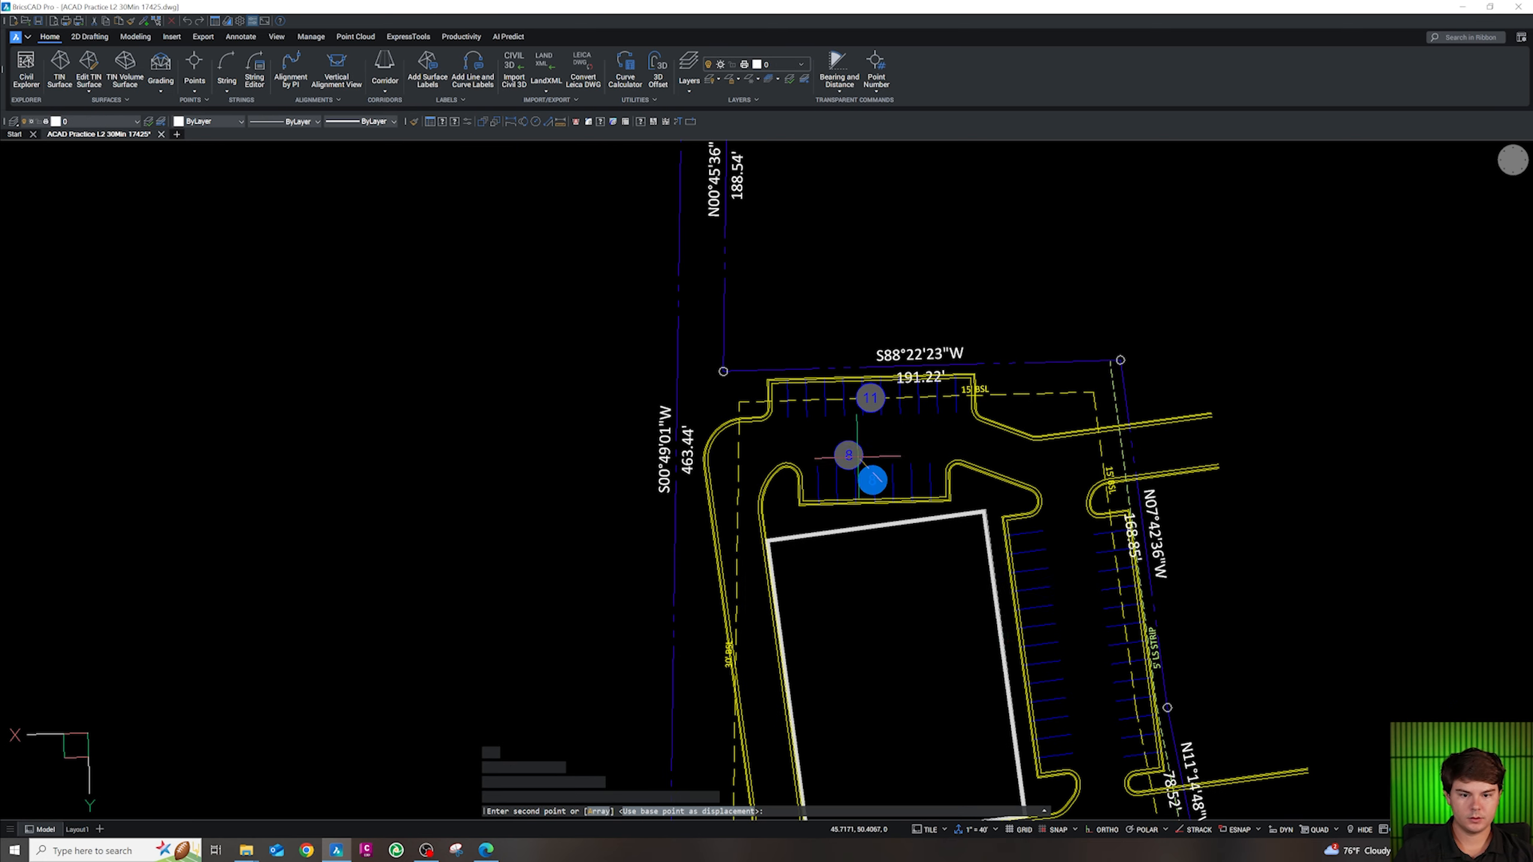
{"action": "scroll", "coordinate": [1062, 646], "scroll_direction": "up", "scroll_amount": 3}
{"action": "left_click", "coordinate": [988, 599]}
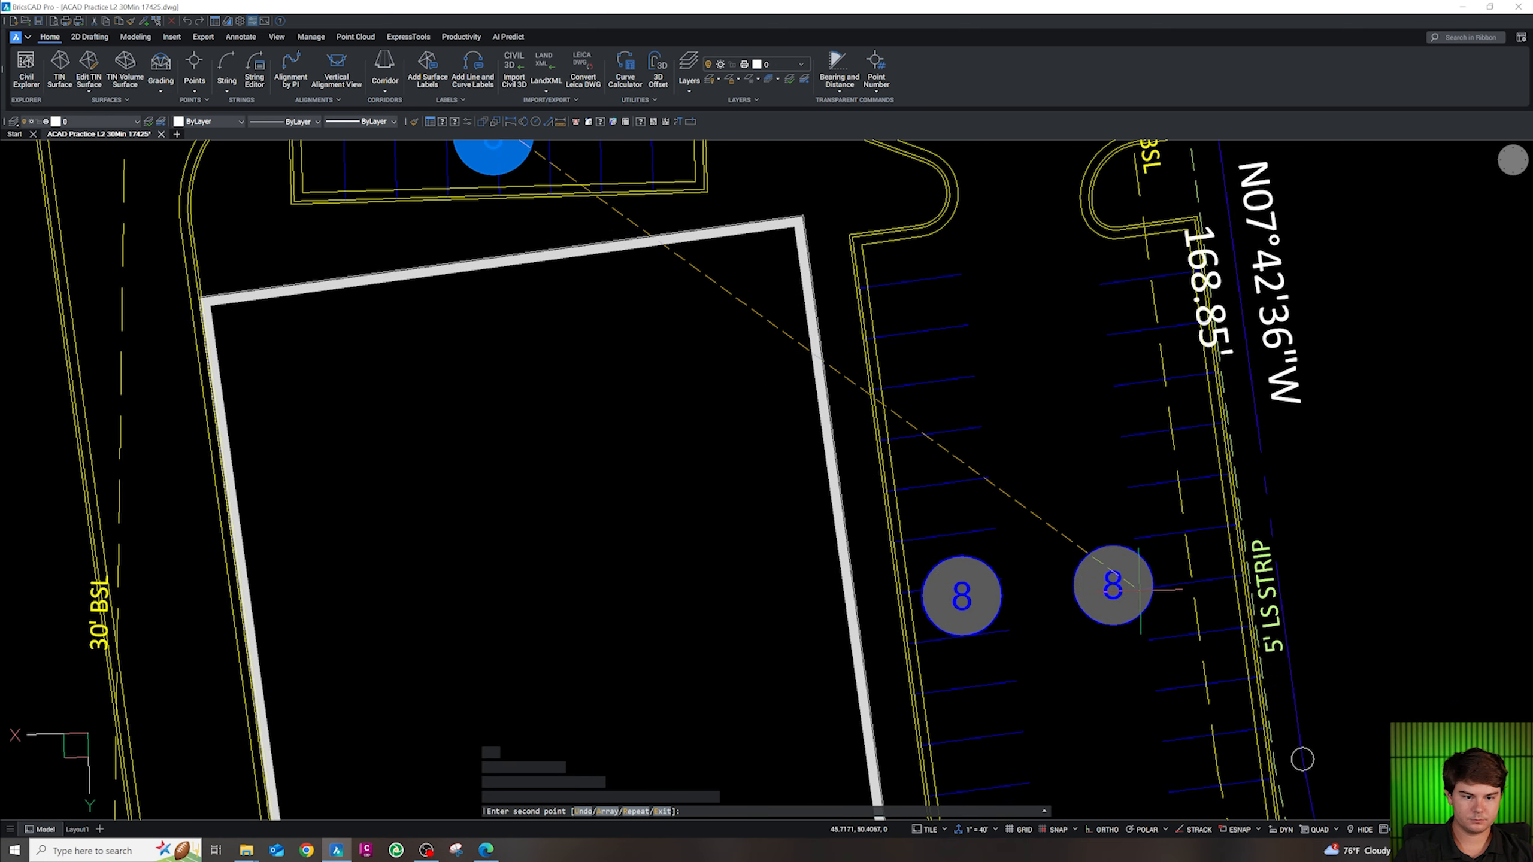
{"action": "key", "text": "Escape"}
Begin renumbering the east-row label from 8 to 14
{"action": "scroll", "coordinate": [1183, 564], "scroll_direction": "down", "scroll_amount": 5}
{"action": "scroll", "coordinate": [1100, 490], "scroll_direction": "up", "scroll_amount": 3}
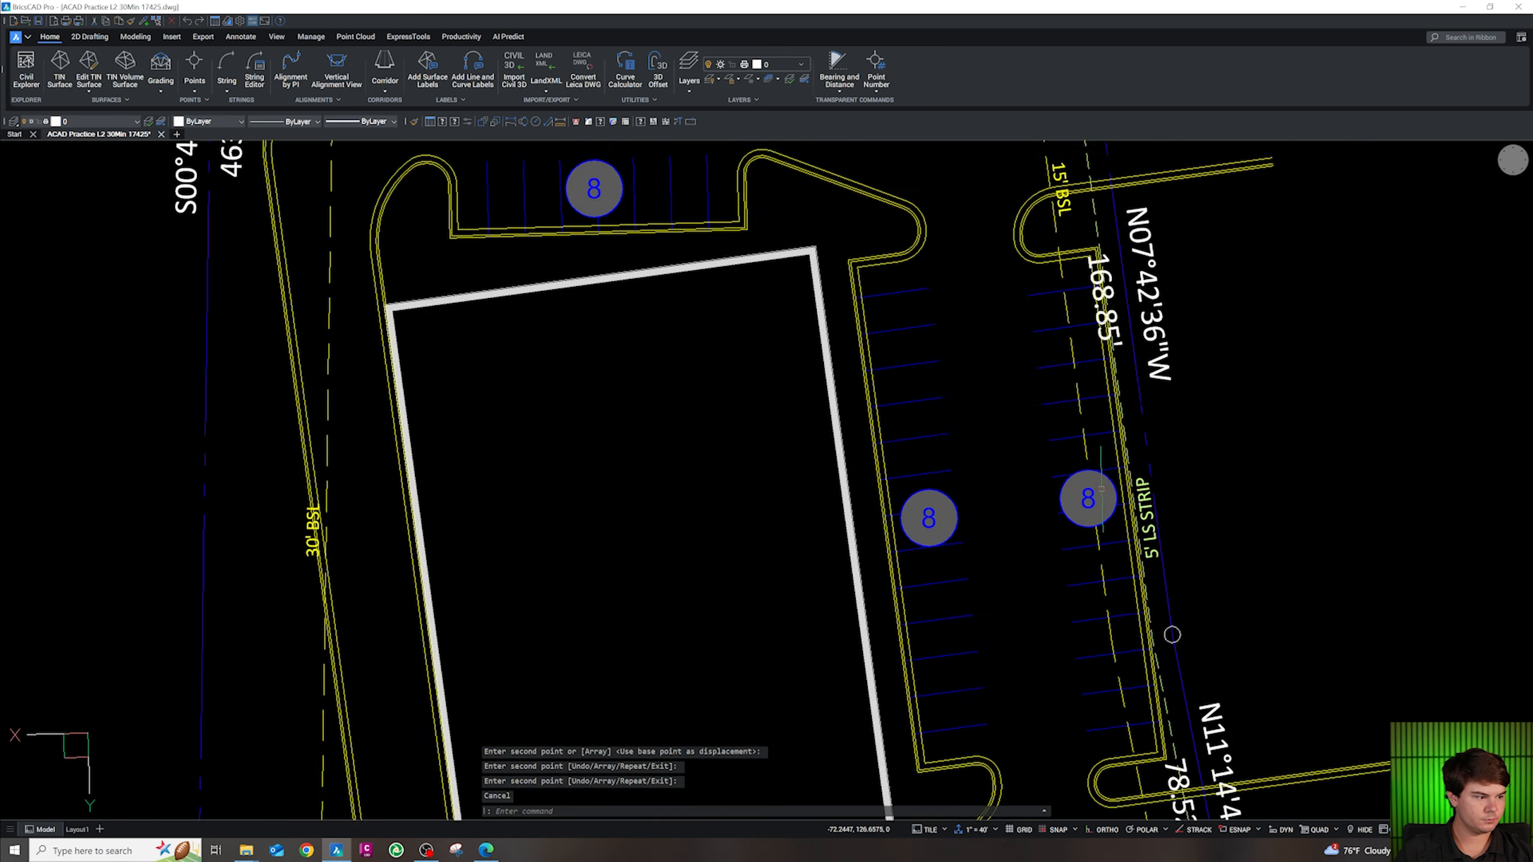
{"action": "scroll", "coordinate": [1171, 635], "scroll_direction": "up", "scroll_amount": 2}
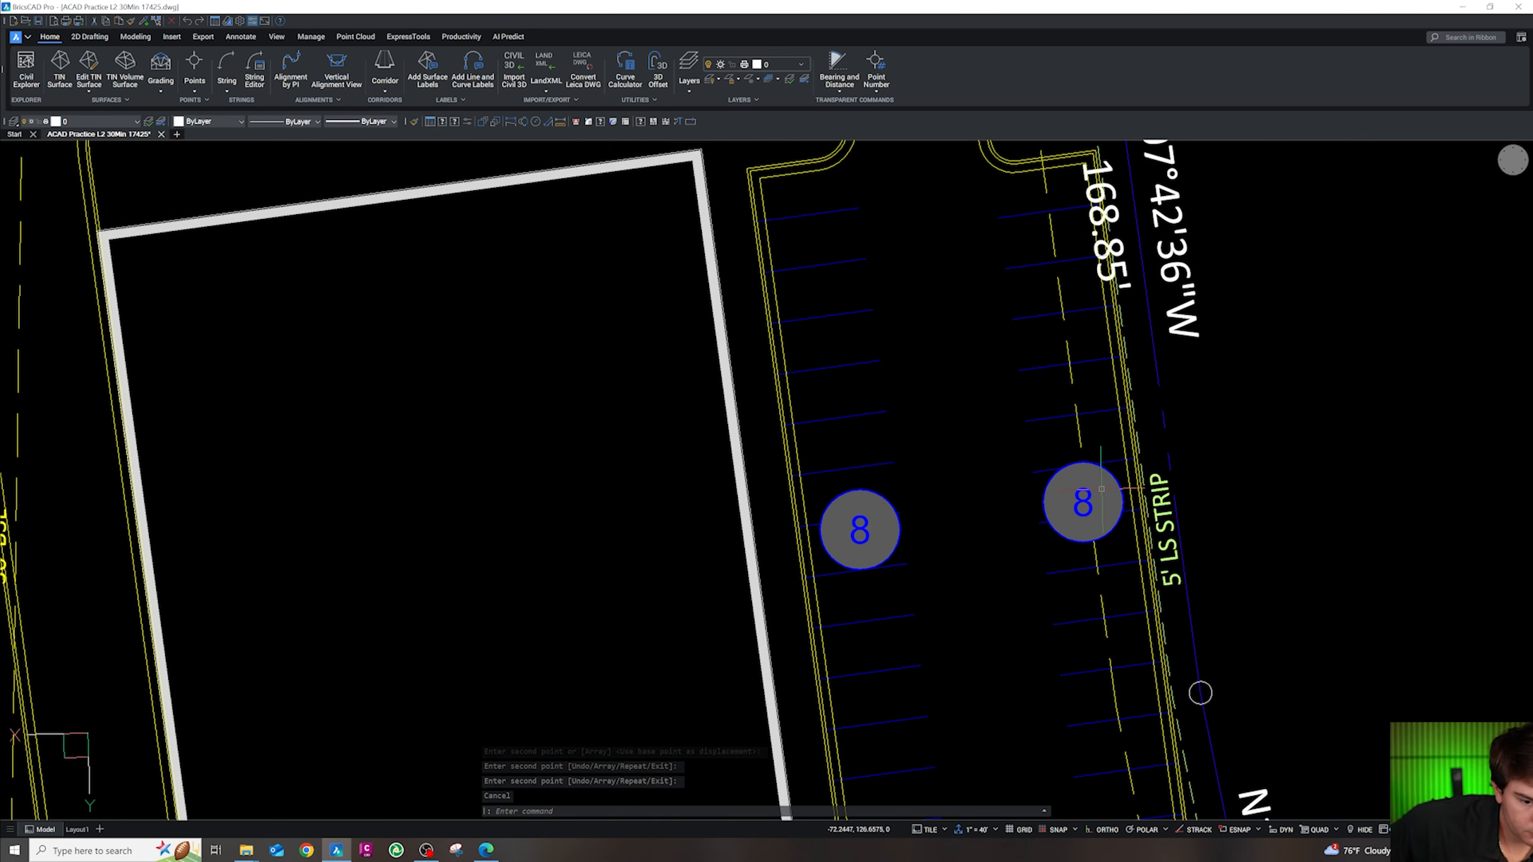
{"action": "scroll", "coordinate": [969, 599], "scroll_direction": "down", "scroll_amount": 6}
{"action": "scroll", "coordinate": [998, 633], "scroll_direction": "up", "scroll_amount": 6}
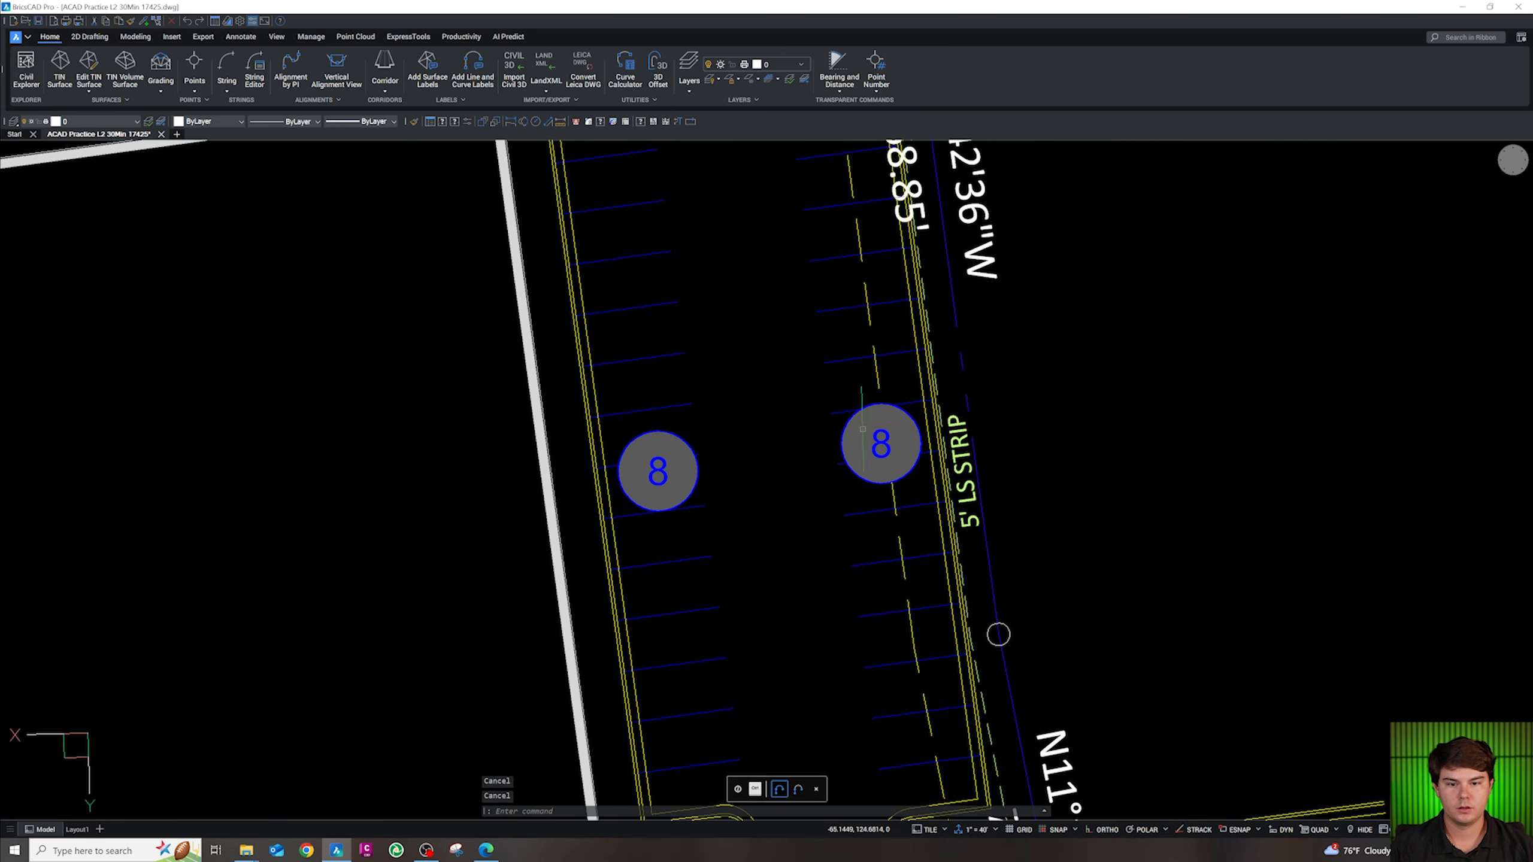
{"action": "double_click", "coordinate": [886, 426]}
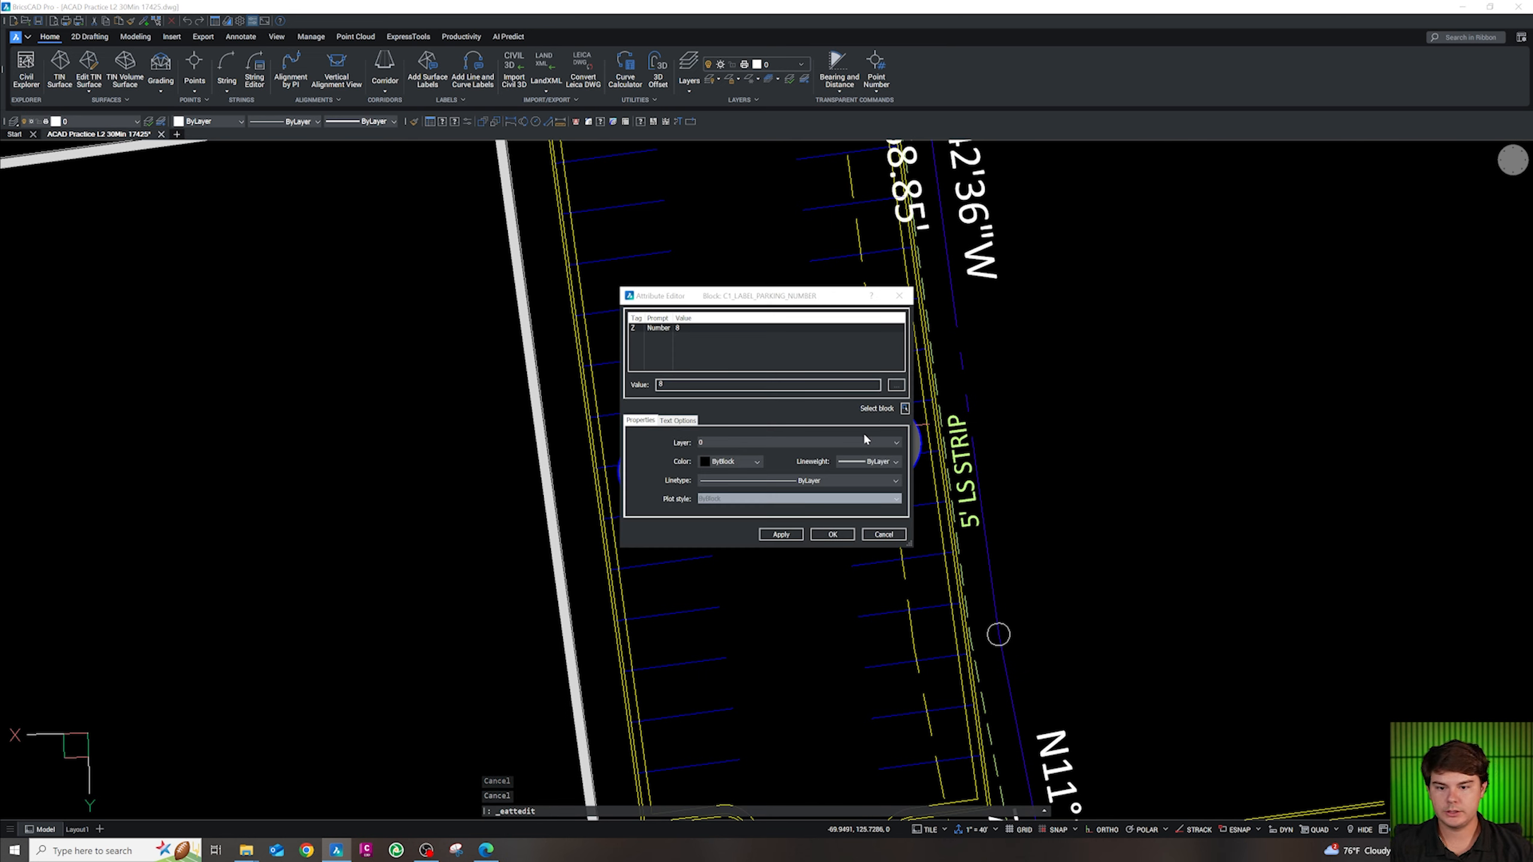
{"action": "double_click", "coordinate": [709, 381]}
{"action": "type", "text": "14"}
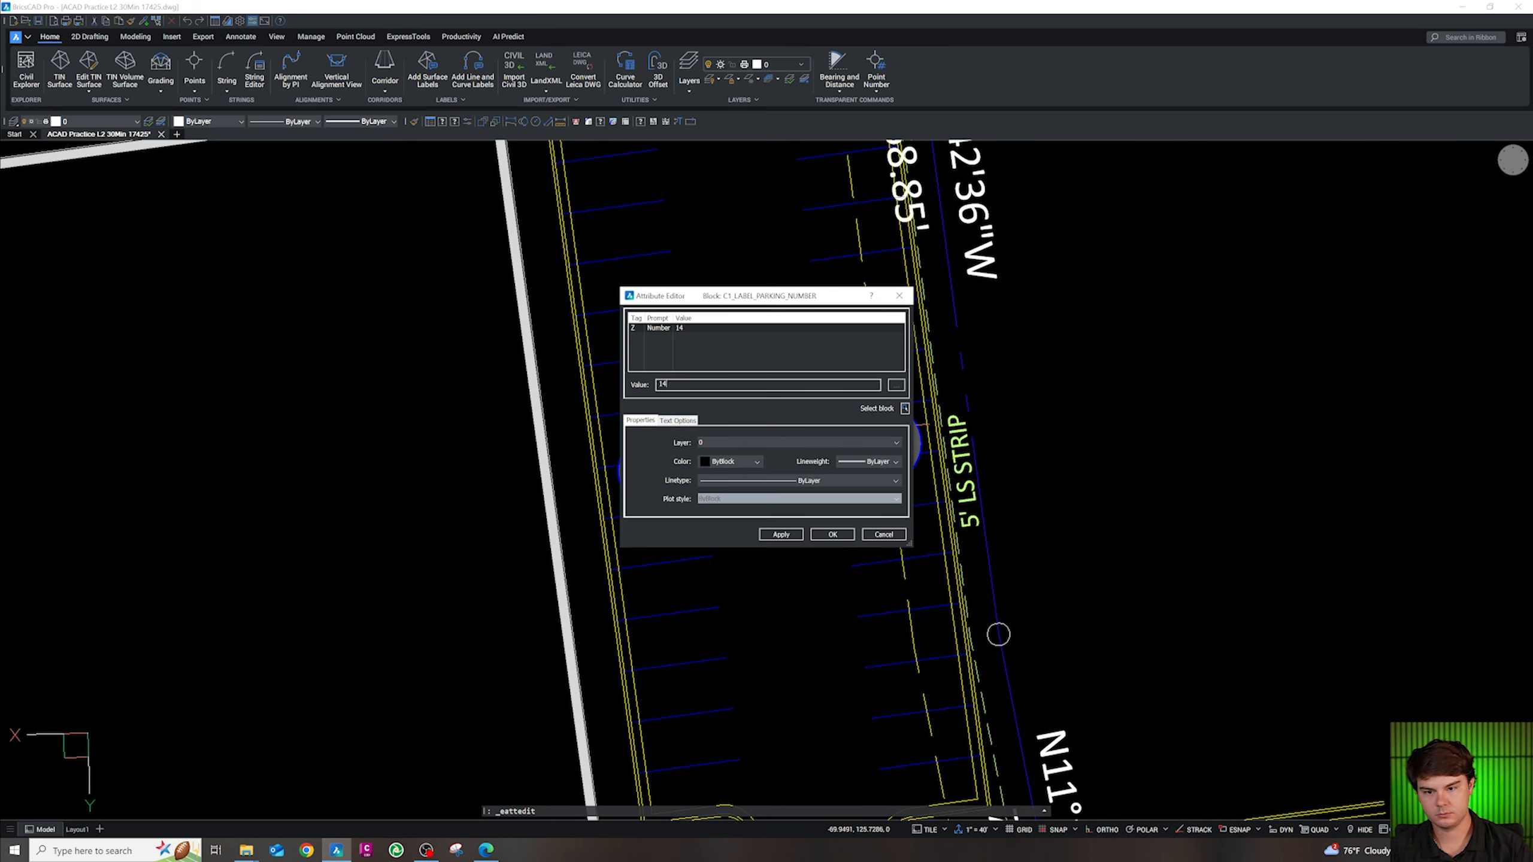
Confirm 14 as the east-row label's number
{"action": "left_click", "coordinate": [822, 535]}
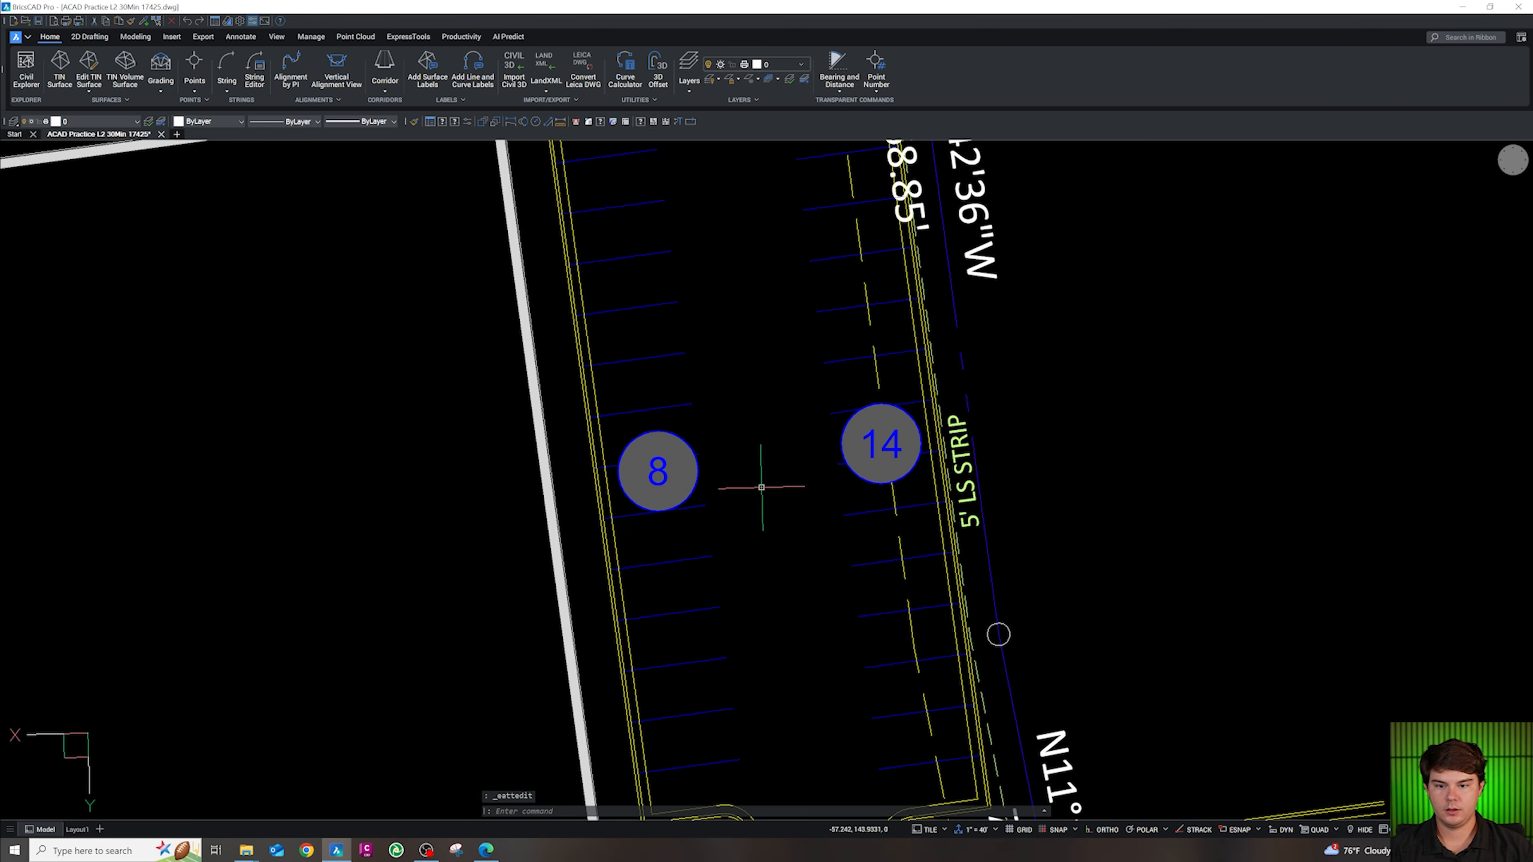
{"action": "scroll", "coordinate": [760, 486], "scroll_direction": "down", "scroll_amount": 4}
{"action": "scroll", "coordinate": [732, 449], "scroll_direction": "up", "scroll_amount": 1}
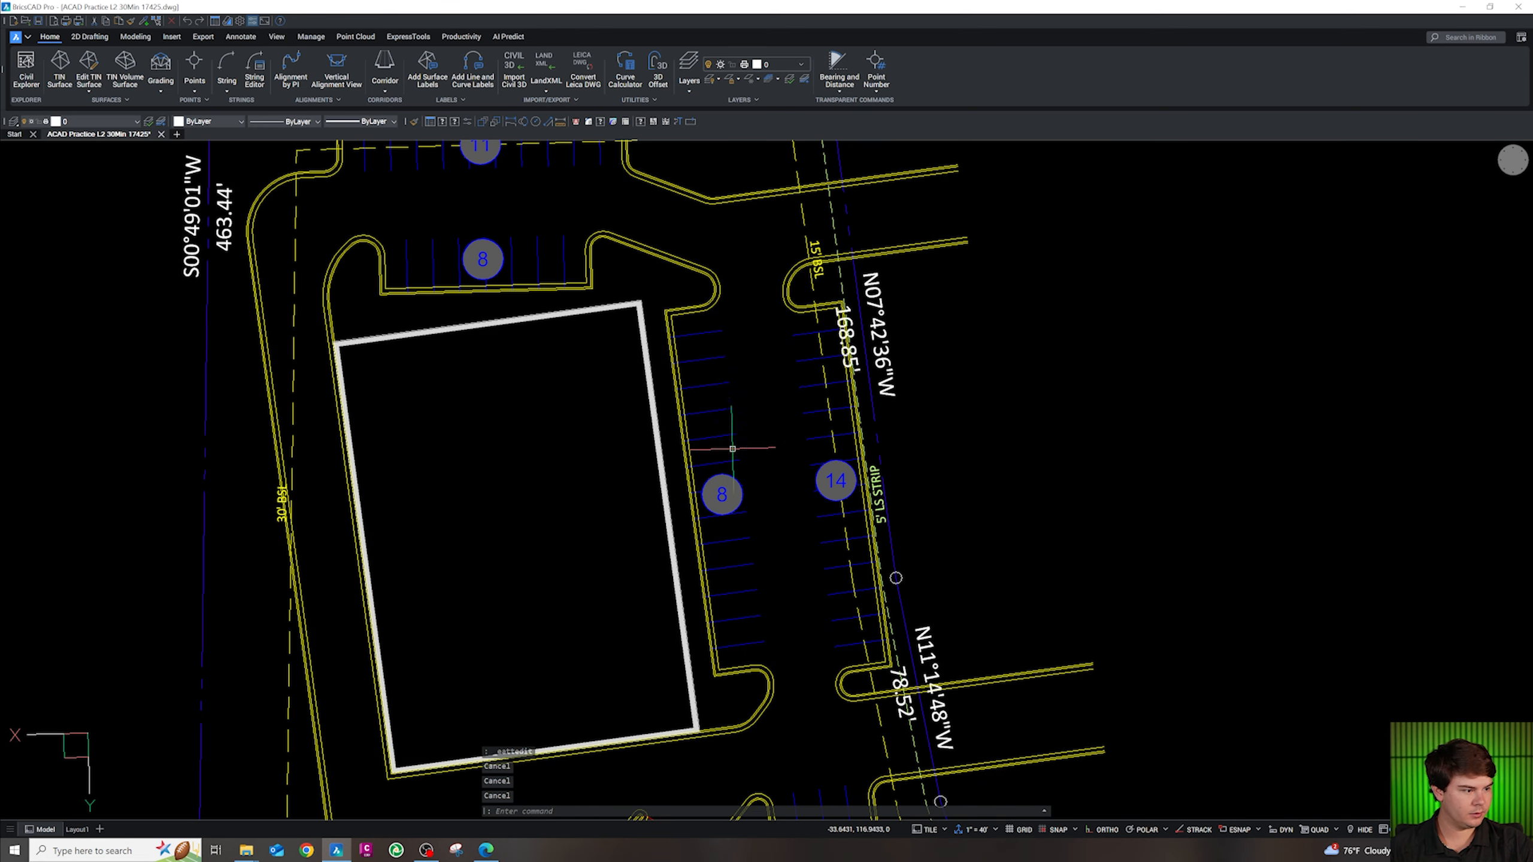
{"action": "scroll", "coordinate": [721, 384], "scroll_direction": "down", "scroll_amount": 7}
{"action": "scroll", "coordinate": [707, 584], "scroll_direction": "up", "scroll_amount": 4}
{"action": "scroll", "coordinate": [640, 542], "scroll_direction": "up", "scroll_amount": 5}
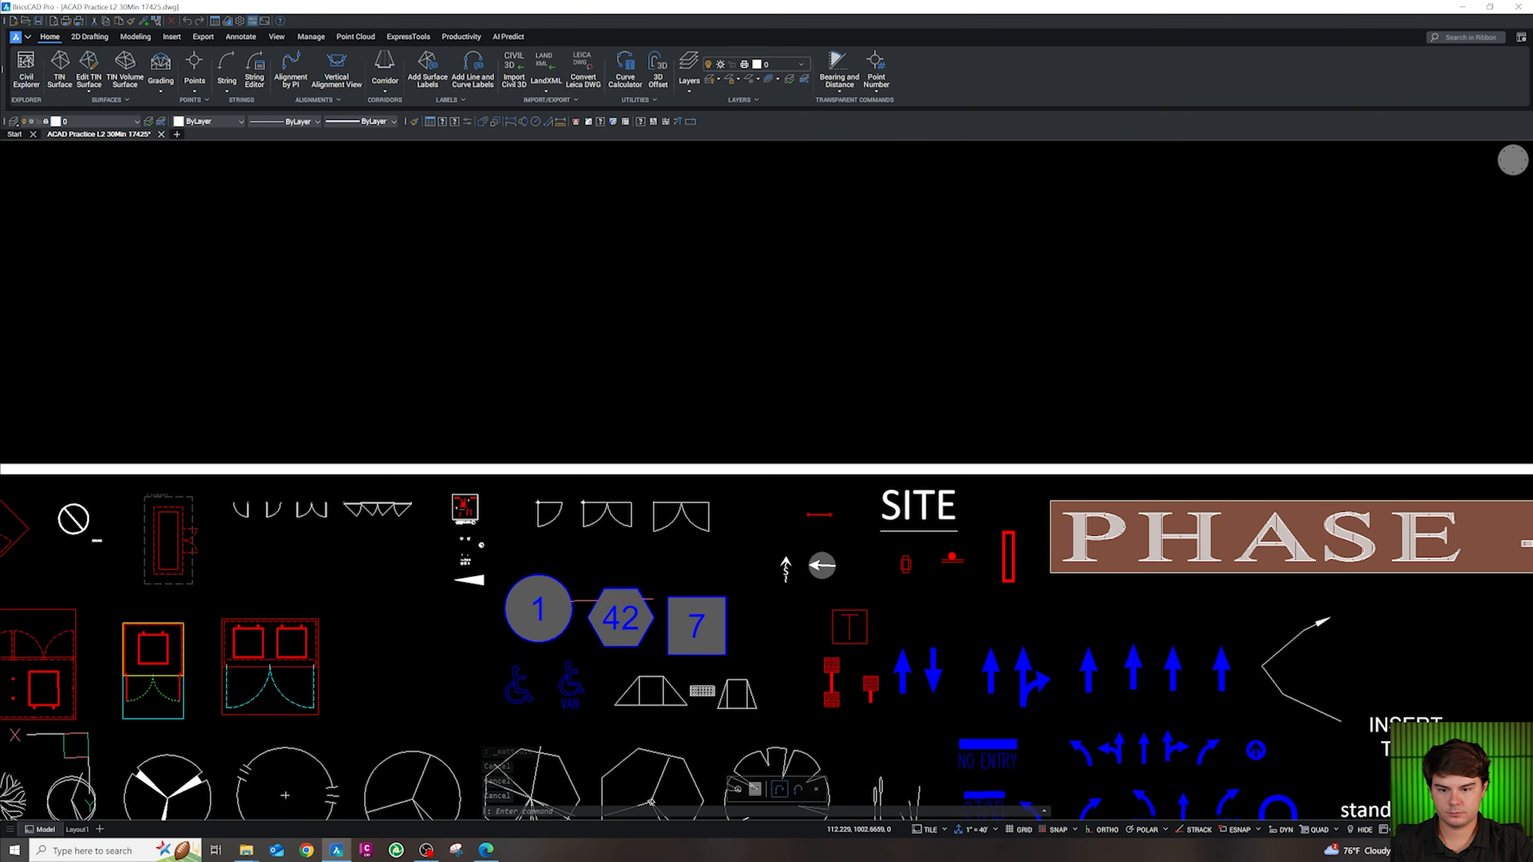
Align the UCS to the view and copy both wheelchair symbols from the symbol sheet
{"action": "left_click", "coordinate": [544, 706]}
{"action": "key", "text": "Escape"}
{"action": "type", "text": "uv"}
{"action": "key", "text": "Return"}
{"action": "left_click_drag", "start_coordinate": [573, 720], "coordinate": [521, 692]}
{"action": "key", "text": "ctrl+c"}
{"action": "scroll", "coordinate": [589, 718], "scroll_direction": "down", "scroll_amount": 6}
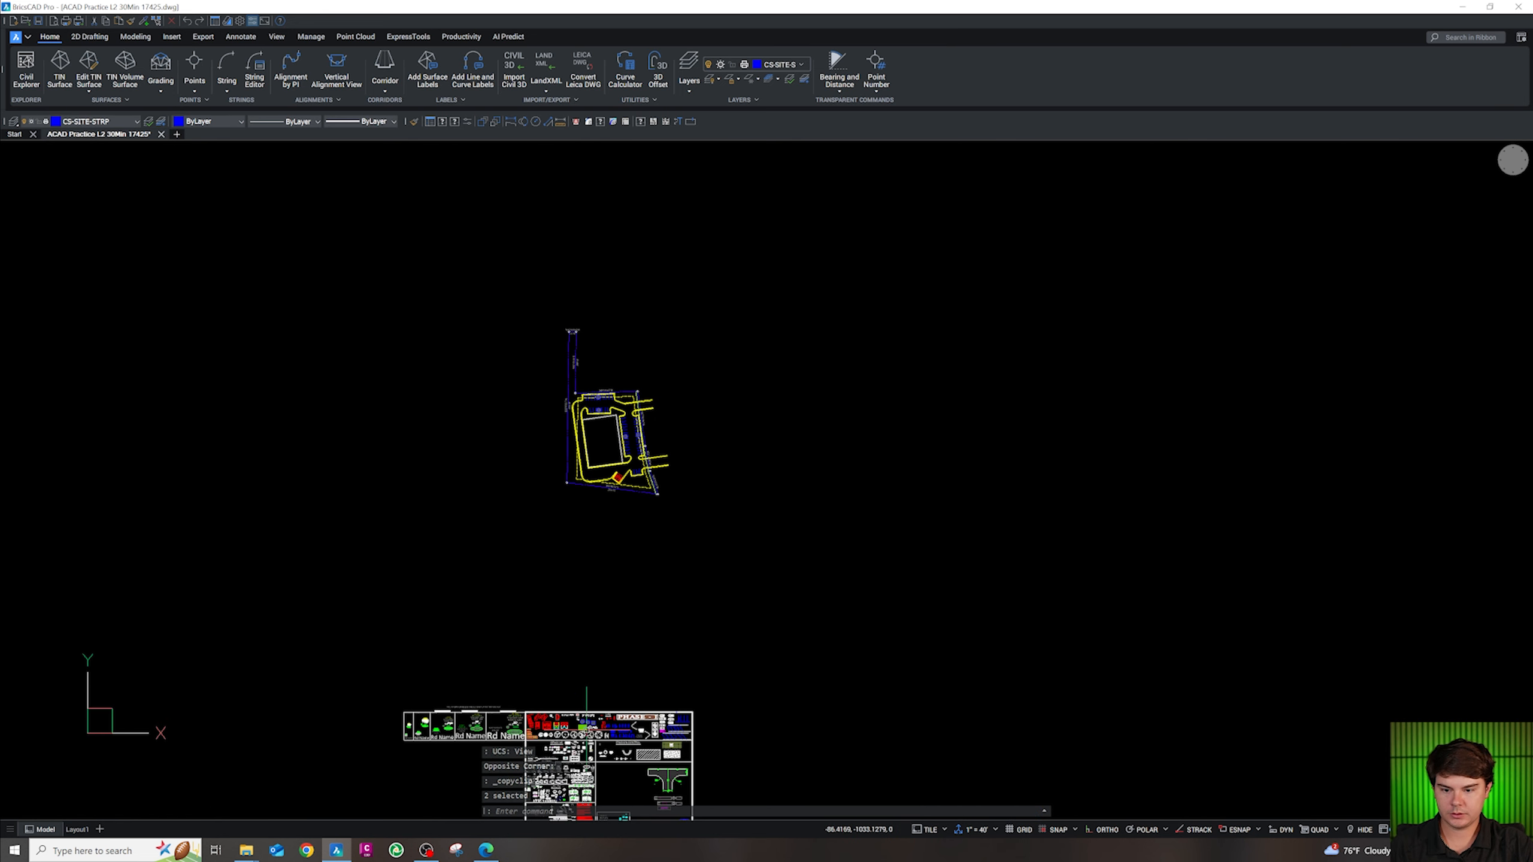
{"action": "scroll", "coordinate": [638, 433], "scroll_direction": "up", "scroll_amount": 10}
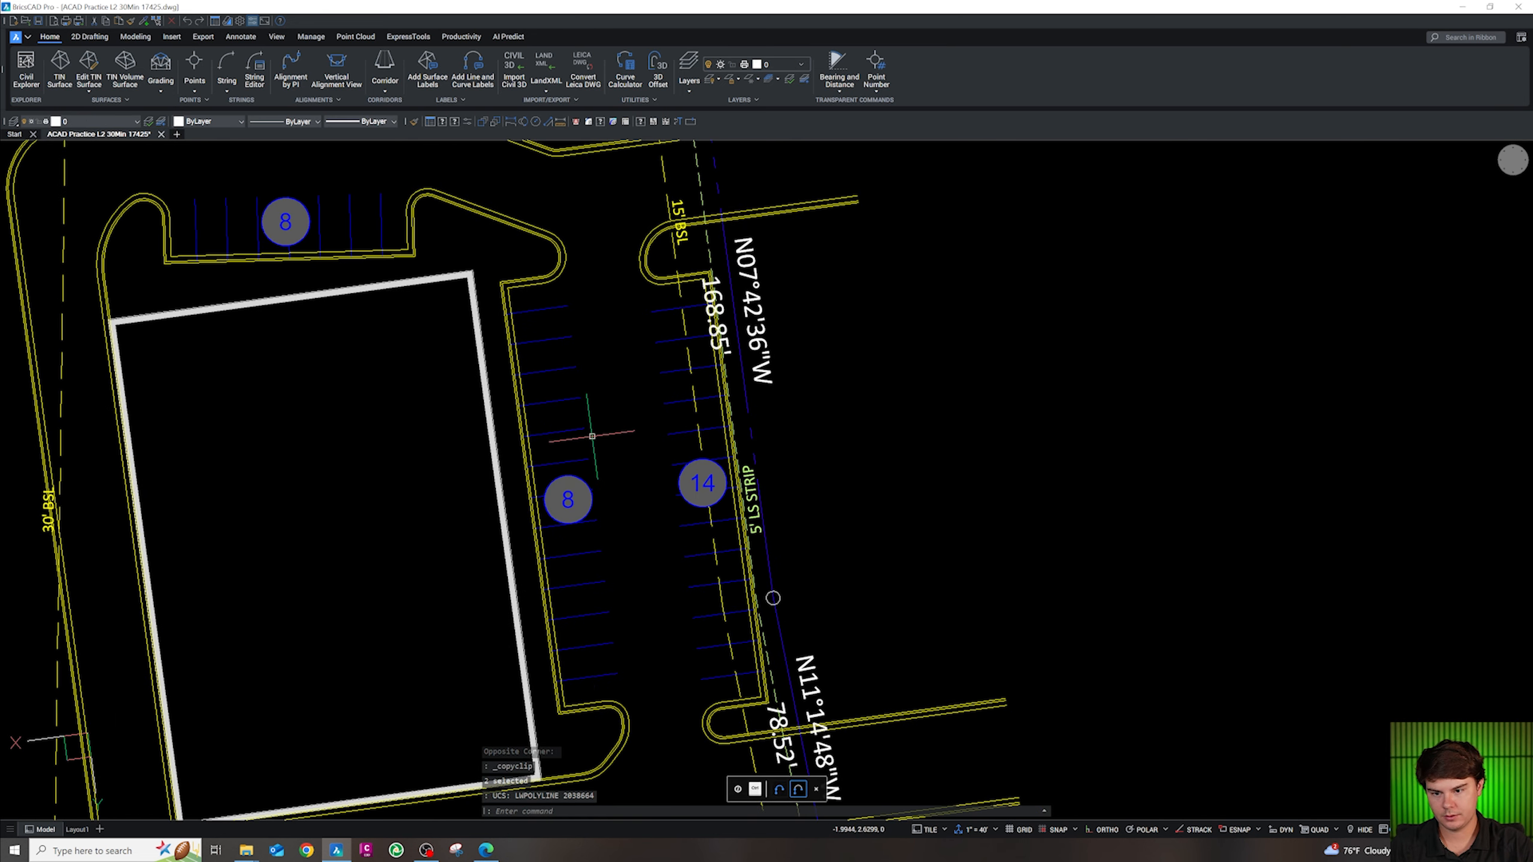
Paste the two wheelchair symbols near the east stalls
{"action": "left_click", "coordinate": [653, 415]}
{"action": "key", "text": "Escape"}
{"action": "left_click_drag", "start_coordinate": [647, 473], "coordinate": [608, 422]}
{"action": "type", "text": "ro"}
{"action": "key", "text": "Return"}
{"action": "left_click", "coordinate": [609, 424]}
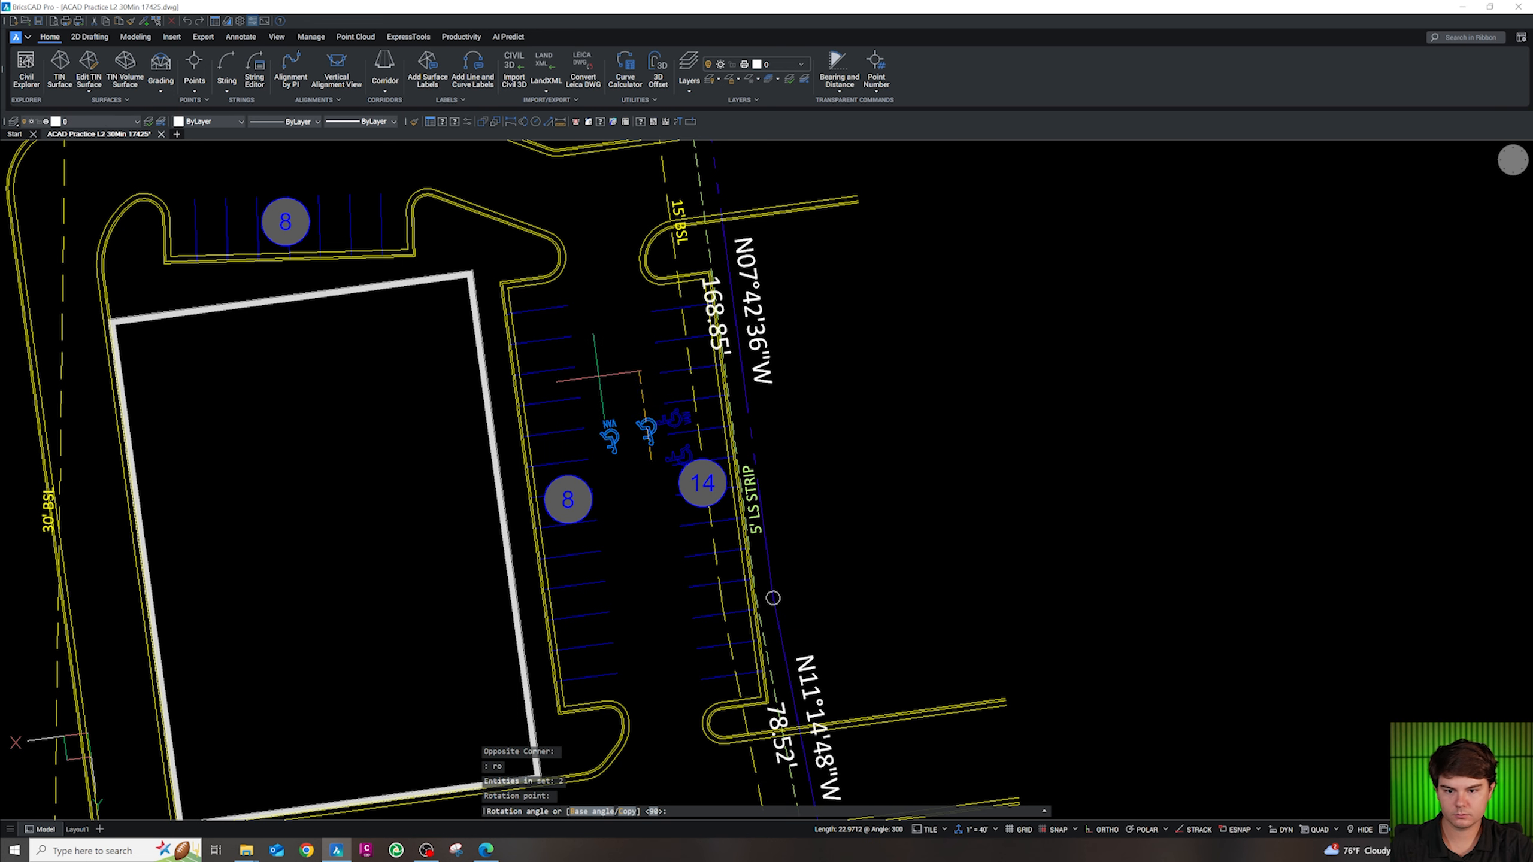
{"action": "key", "text": "Escape"}
{"action": "scroll", "coordinate": [554, 464], "scroll_direction": "up", "scroll_amount": 3}
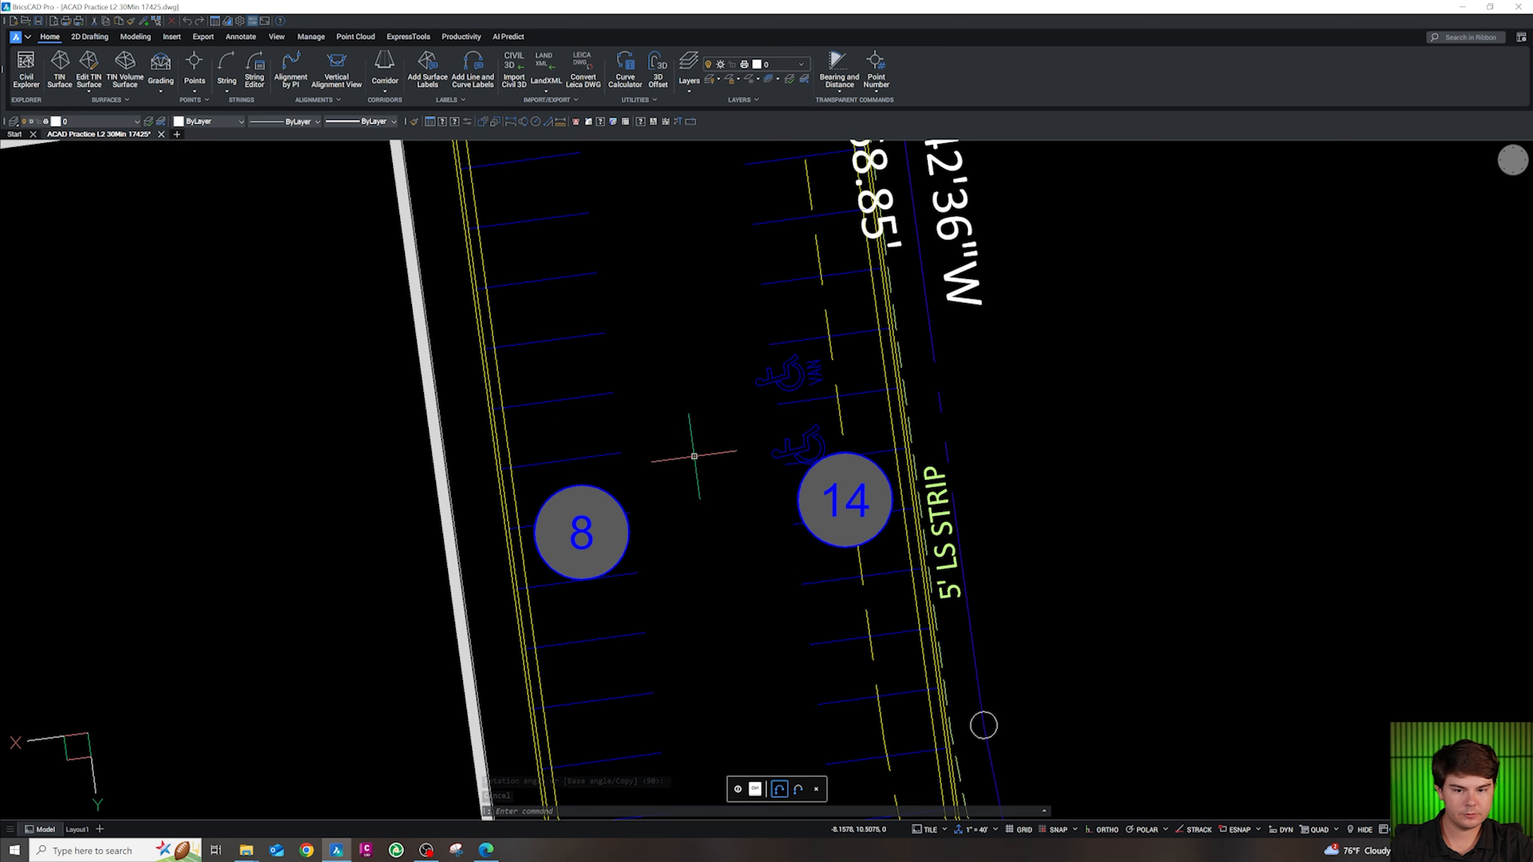
Copy the wheelchair symbol into the row across the aisle and erase the extra one beside 14
{"action": "left_click", "coordinate": [817, 441]}
{"action": "type", "text": "c"}
{"action": "key", "text": "Return"}
{"action": "left_click", "coordinate": [819, 441]}
{"action": "scroll", "coordinate": [908, 623], "scroll_direction": "down", "scroll_amount": 3}
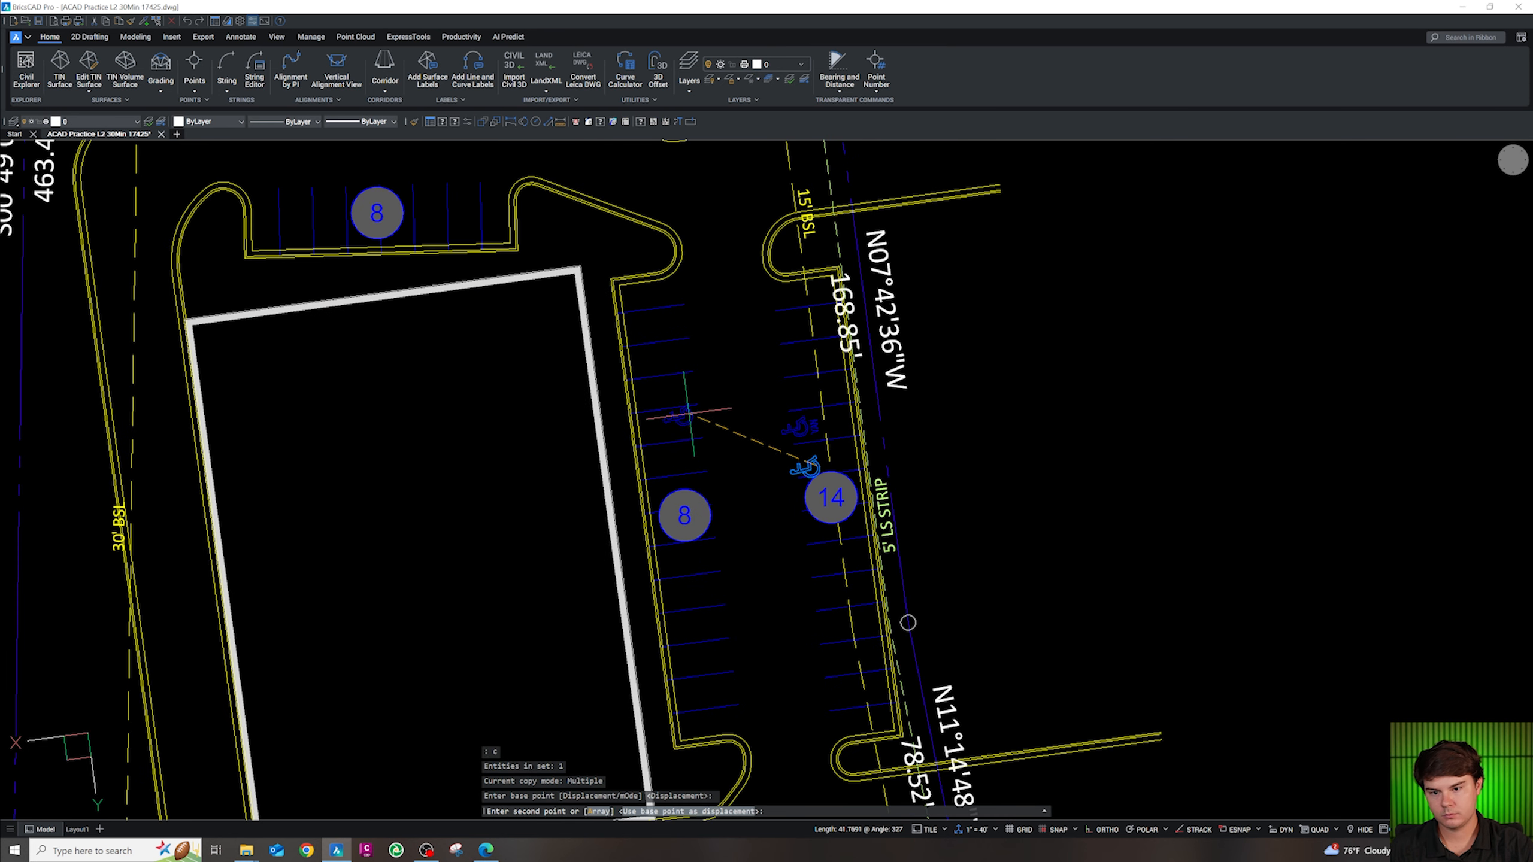
{"action": "left_click", "coordinate": [681, 456]}
{"action": "key", "text": "Escape"}
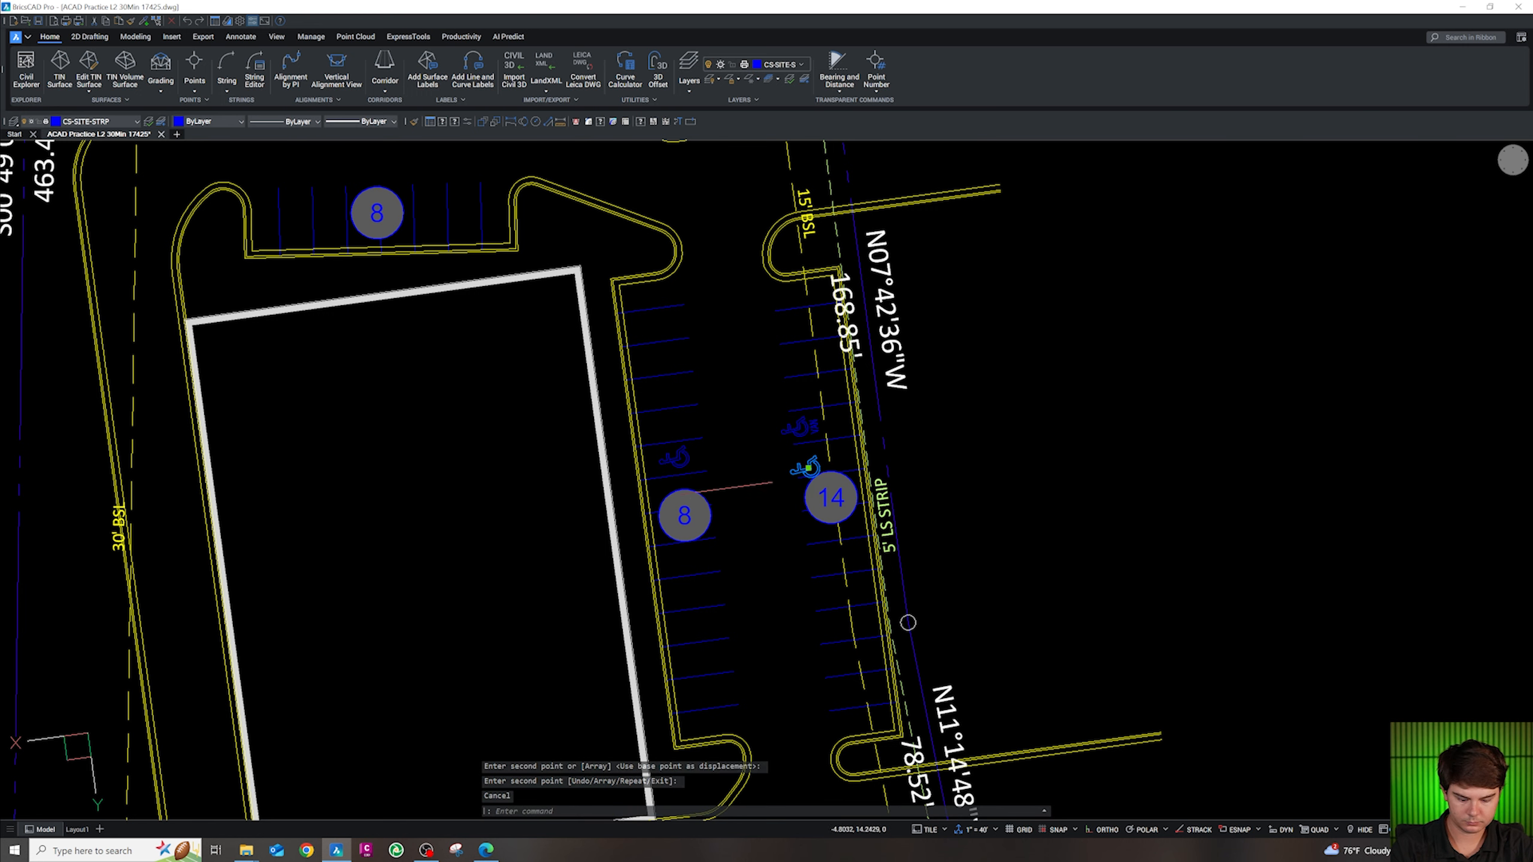
{"action": "key", "text": "Delete"}
Move the 8 text out of its circle and select the circled 8 label for removal
{"action": "scroll", "coordinate": [908, 623], "scroll_direction": "up", "scroll_amount": 3}
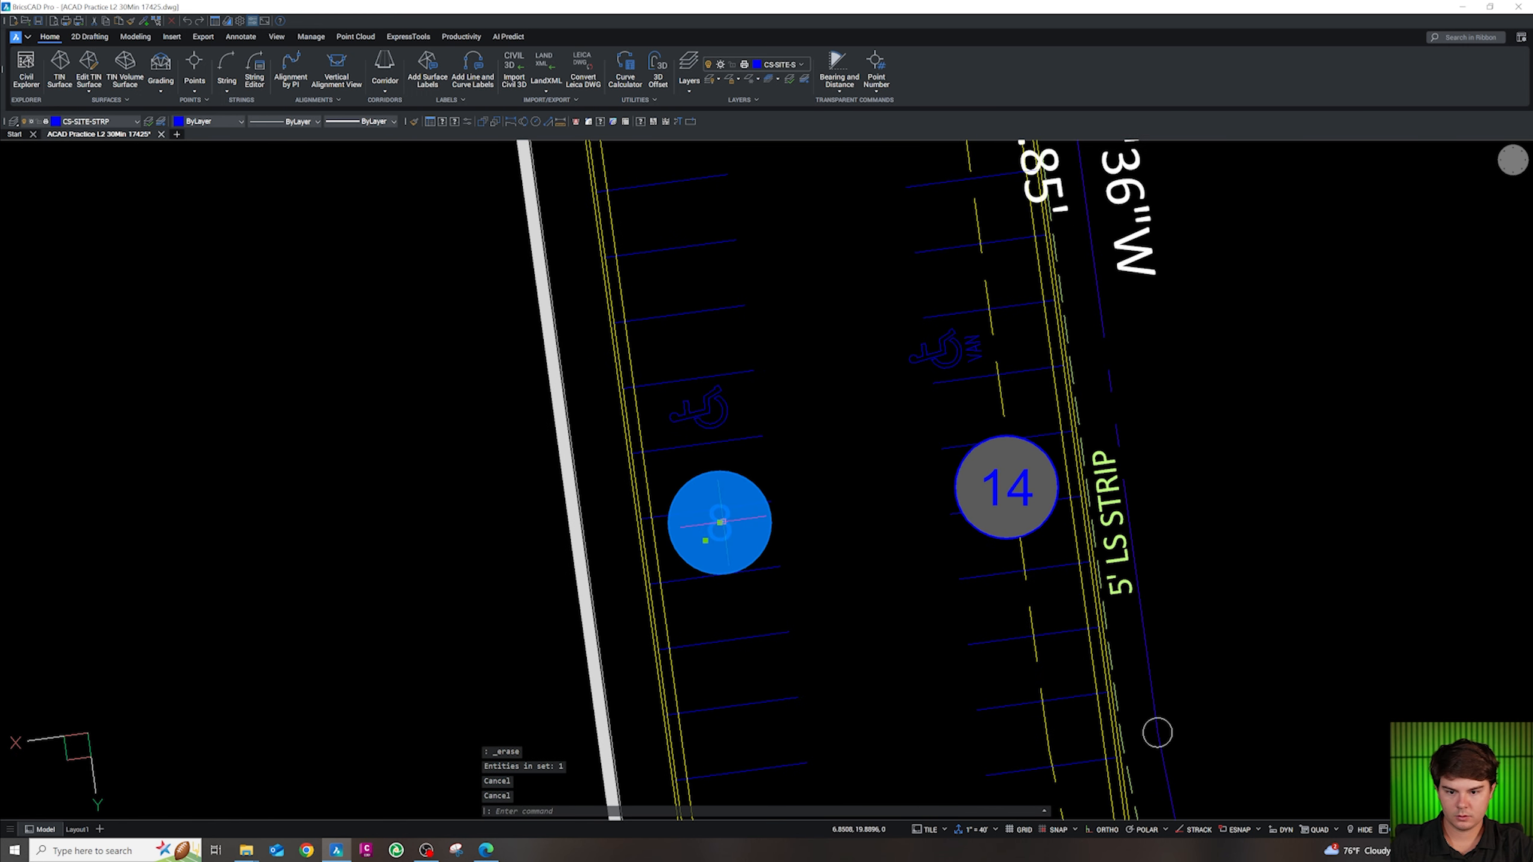
{"action": "left_click", "coordinate": [720, 523]}
{"action": "key", "text": "Escape"}
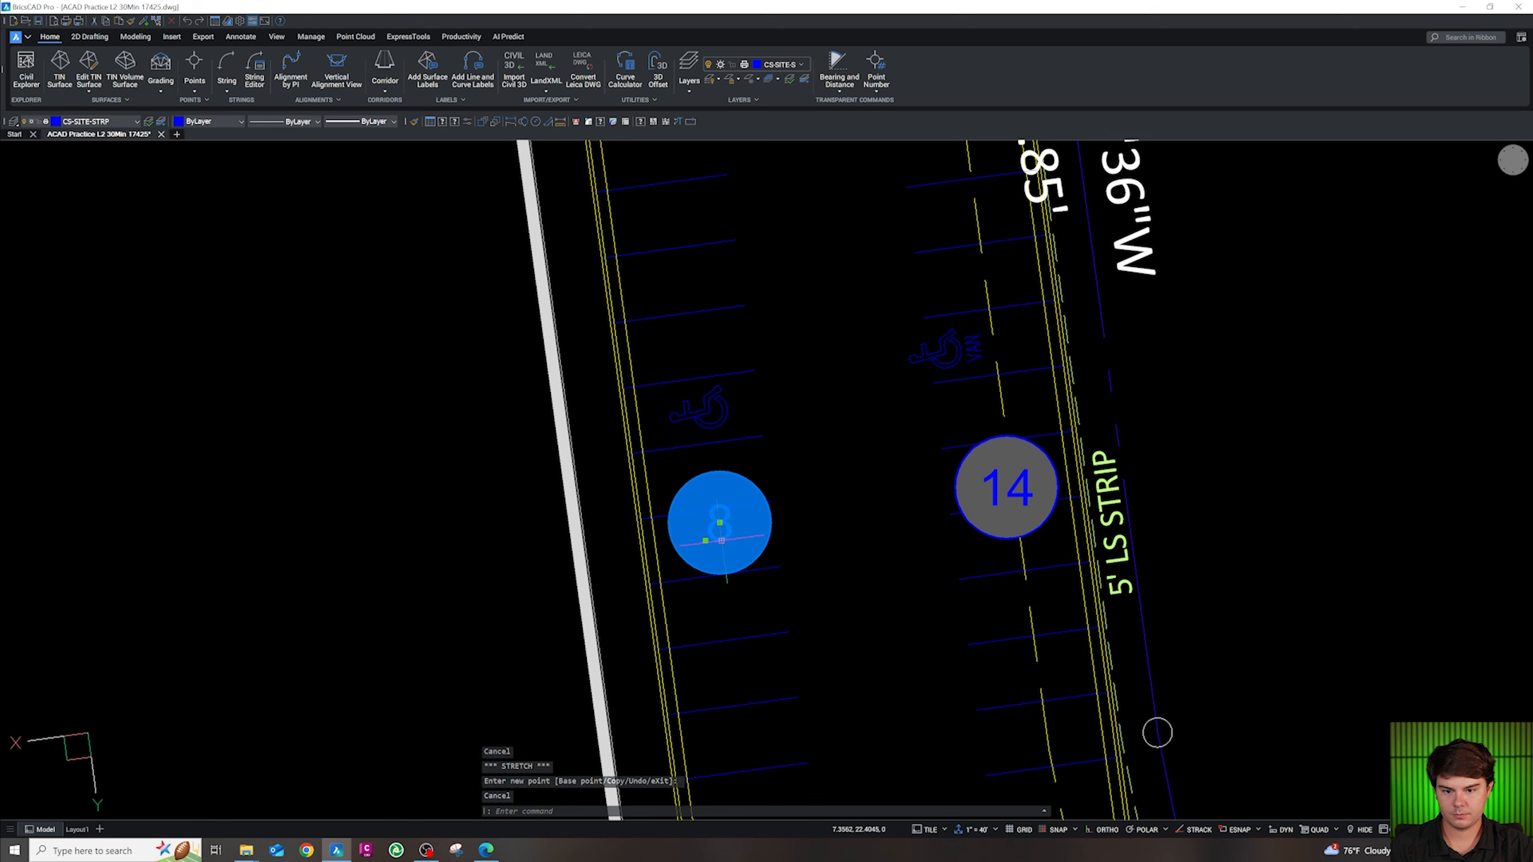
{"action": "left_click", "coordinate": [720, 522]}
{"action": "left_click", "coordinate": [890, 462]}
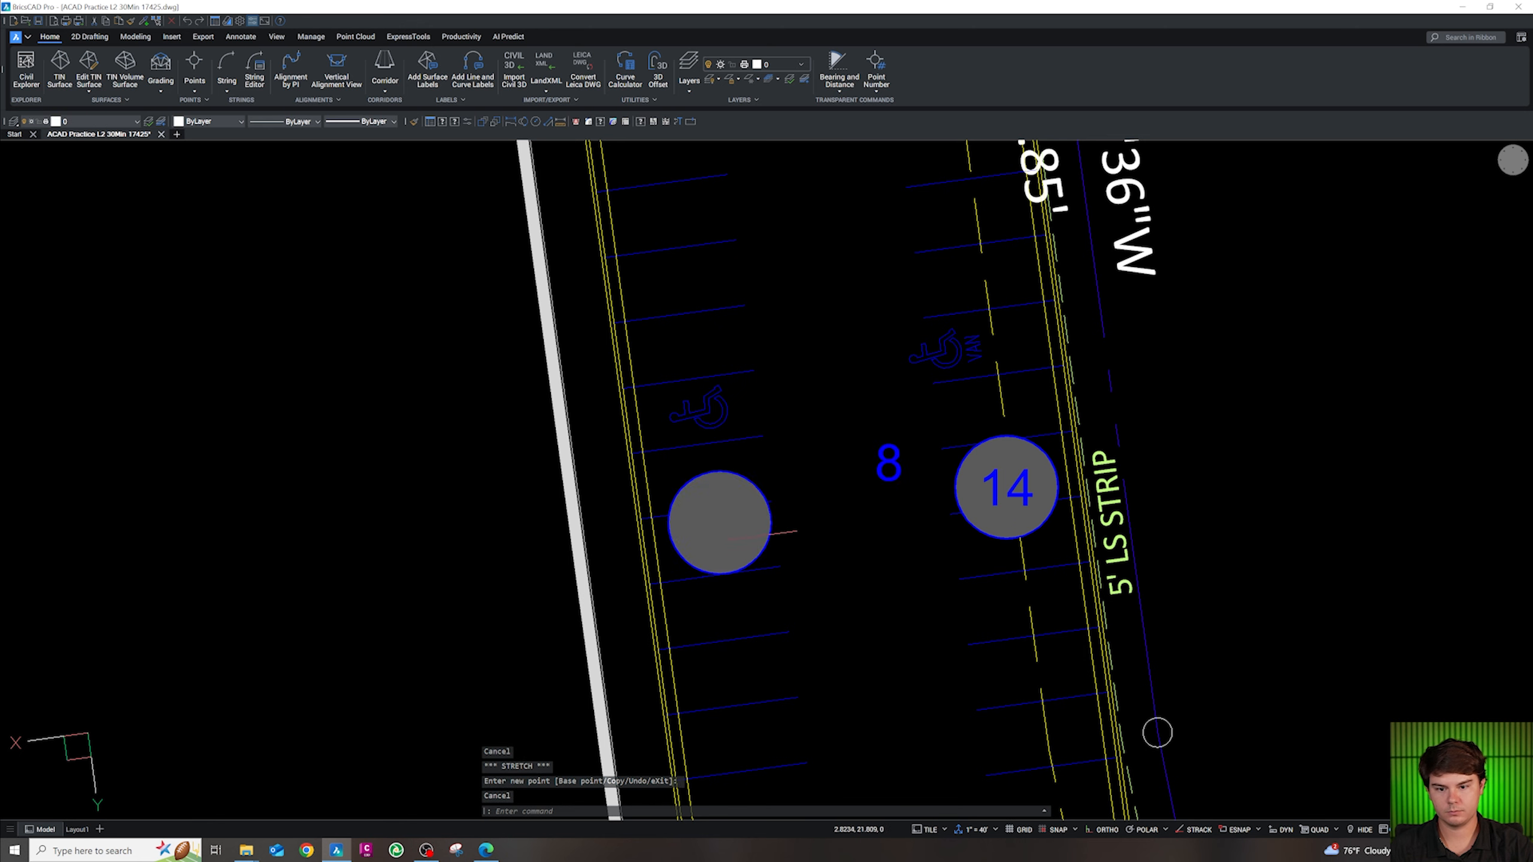
{"action": "left_click", "coordinate": [759, 538]}
Erase the circle and its 8 label
{"action": "key", "text": "Delete"}
{"action": "scroll", "coordinate": [745, 490], "scroll_direction": "down", "scroll_amount": 5}
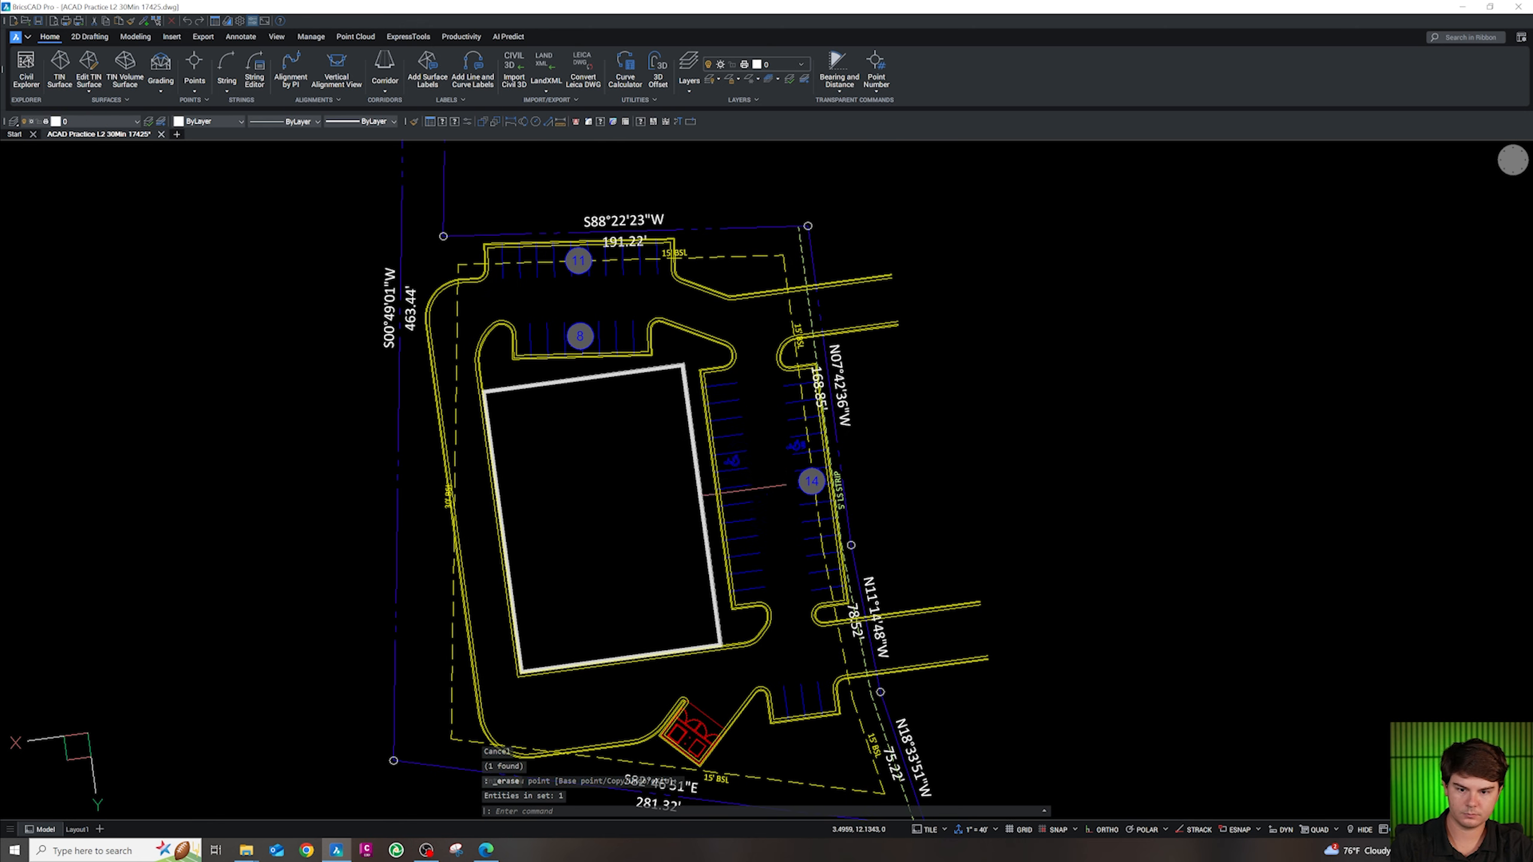
{"action": "scroll", "coordinate": [743, 498], "scroll_direction": "up", "scroll_amount": 5}
{"action": "key", "text": "Escape"}
Close the first accessible stall with an endpoint-snapped polyline and join its three lines
{"action": "key", "text": "Escape"}
{"action": "key", "text": "Escape"}
{"action": "type", "text": "pl"}
{"action": "key", "text": "space"}
{"action": "right_click", "coordinate": [779, 340], "text": "shift"}
{"action": "key", "text": "e"}
{"action": "left_click", "coordinate": [773, 329]}
{"action": "right_click", "coordinate": [786, 381], "text": "shift"}
{"action": "key", "text": "e"}
{"action": "left_click", "coordinate": [774, 390]}
{"action": "key", "text": "Escape"}
{"action": "left_click", "coordinate": [800, 409]}
{"action": "left_click", "coordinate": [758, 313]}
{"action": "type", "text": "j"}
{"action": "key", "text": "space"}
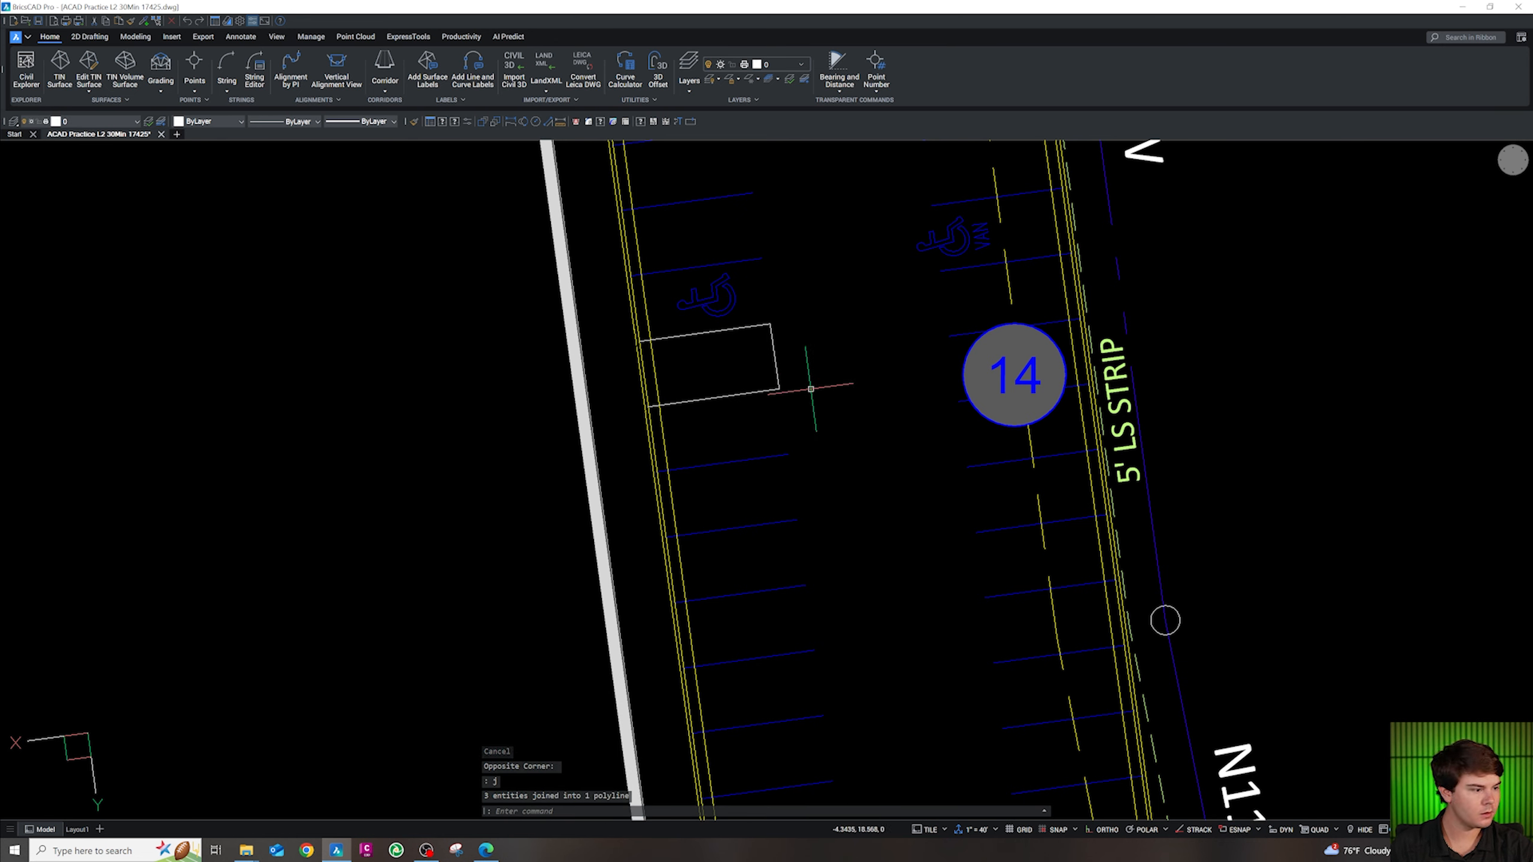
Begin copying the accessible symbol from a base point, then cancel the copy
{"action": "left_click", "coordinate": [707, 296]}
{"action": "type", "text": "c"}
{"action": "key", "text": "space"}
{"action": "left_click", "coordinate": [752, 297]}
{"action": "key", "text": "Escape"}
{"action": "key", "text": "Escape"}
Close the lower accessible stall with an endpoint-snapped polyline and join the three lines into one outline
{"action": "type", "text": "pl"}
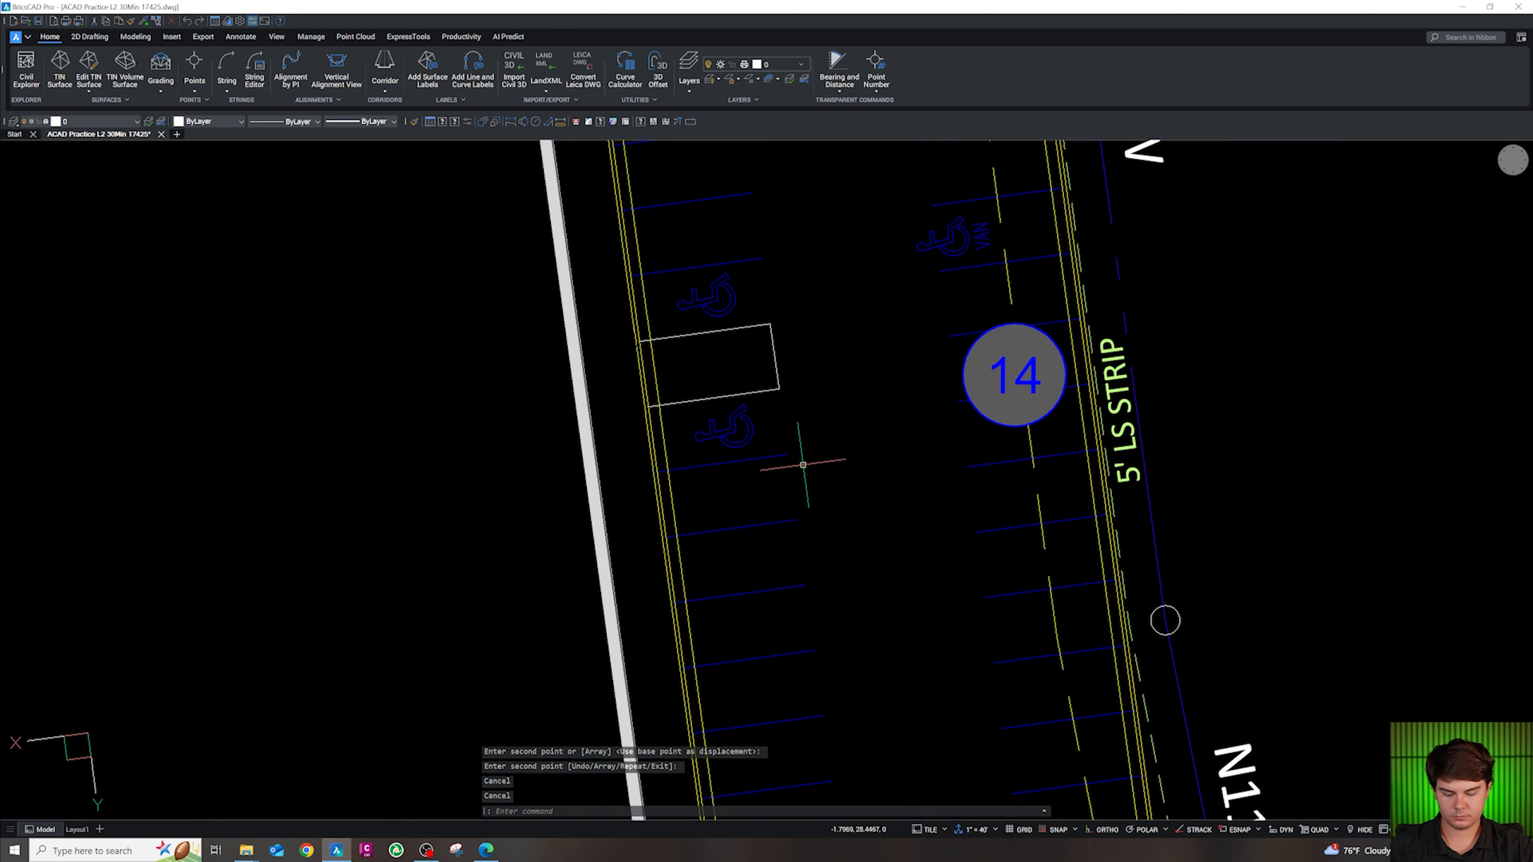
{"action": "key", "text": "space"}
{"action": "right_click", "coordinate": [794, 481], "text": "shift"}
{"action": "key", "text": "e"}
{"action": "left_click", "coordinate": [789, 455]}
{"action": "right_click", "coordinate": [803, 508], "text": "shift"}
{"action": "key", "text": "e"}
{"action": "left_click", "coordinate": [797, 520]}
{"action": "key", "text": "Escape"}
{"action": "left_click", "coordinate": [824, 548]}
{"action": "left_click", "coordinate": [772, 456]}
{"action": "type", "text": "j"}
{"action": "key", "text": "space"}
Copy the van-accessible symbol into the lower stall
{"action": "scroll", "coordinate": [1165, 620], "scroll_direction": "down", "scroll_amount": 5}
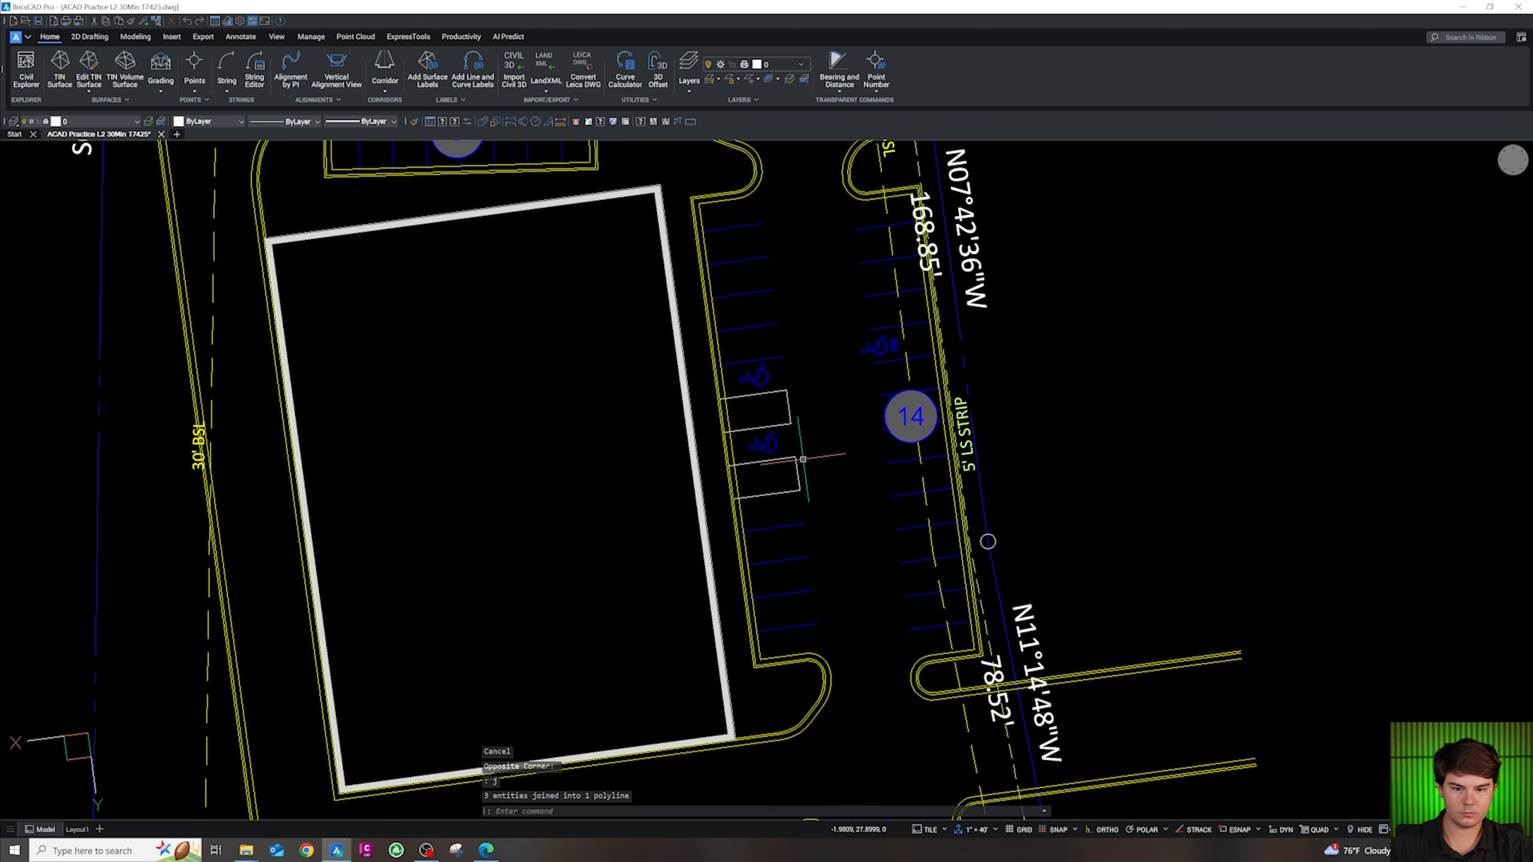
{"action": "type", "text": "c"}
{"action": "key", "text": "space"}
{"action": "left_click", "coordinate": [884, 347]}
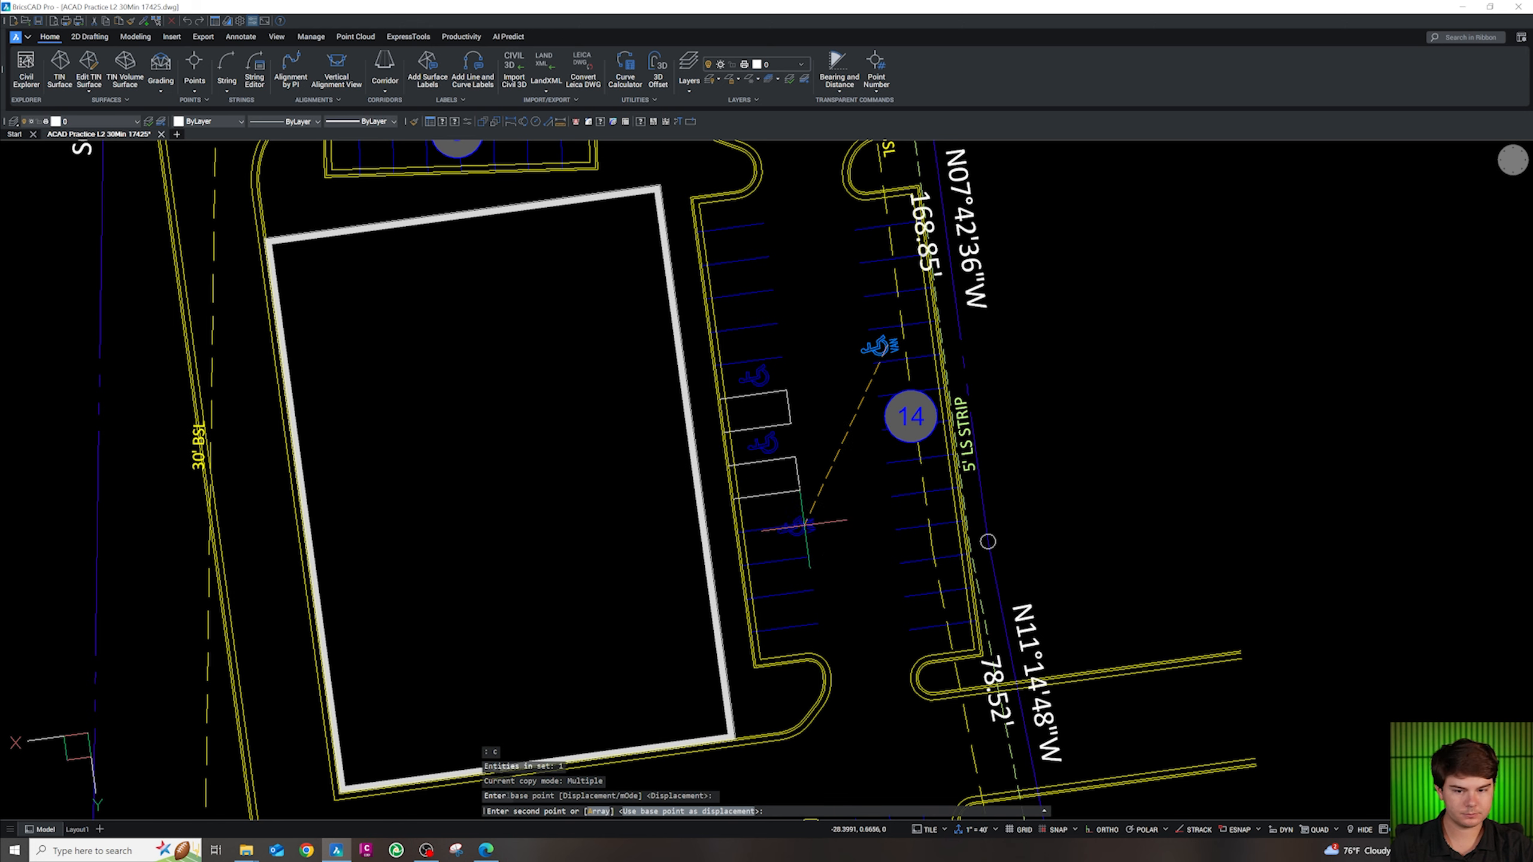
{"action": "left_click", "coordinate": [780, 511]}
{"action": "key", "text": "Escape"}
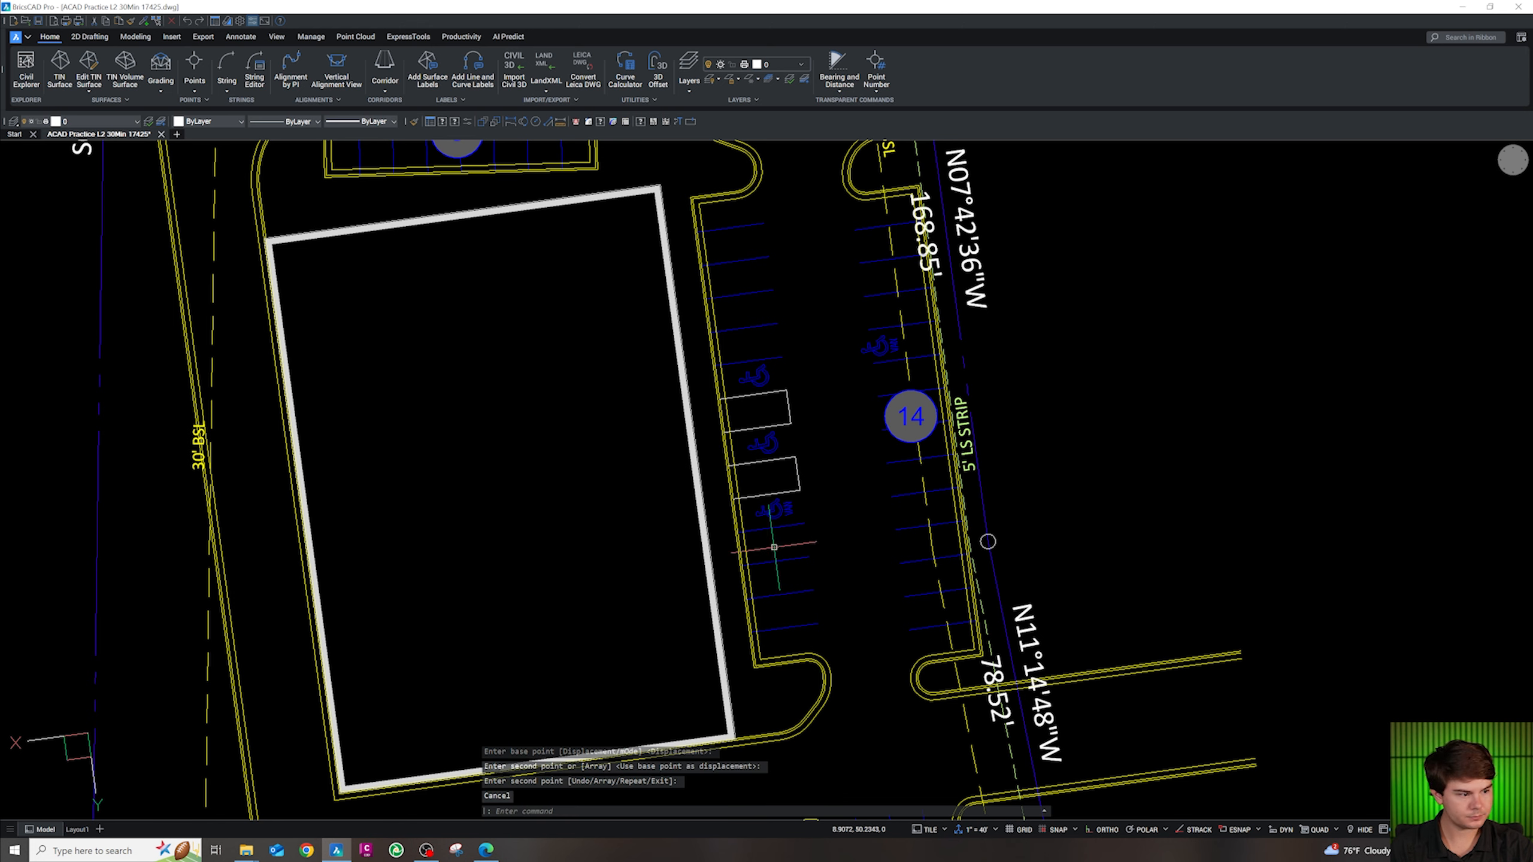
{"action": "scroll", "coordinate": [791, 620], "scroll_direction": "up", "scroll_amount": 2}
{"action": "scroll", "coordinate": [771, 445], "scroll_direction": "down", "scroll_amount": 4}
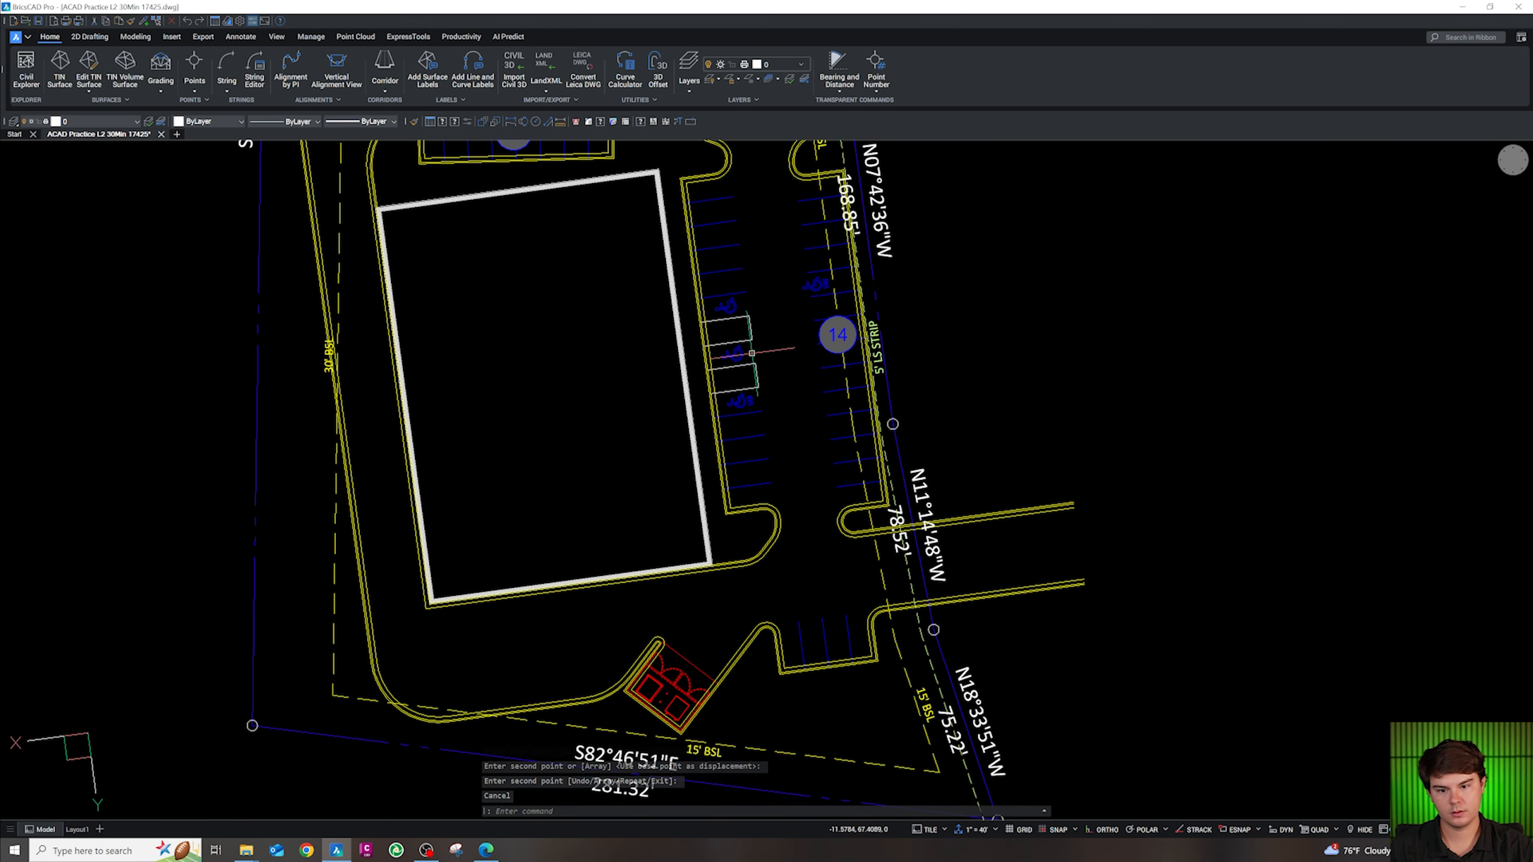
{"action": "scroll", "coordinate": [707, 294], "scroll_direction": "up", "scroll_amount": 3}
Select both accessible stall outlines and match their layer to a picked object with cg
{"action": "key", "text": "Escape"}
{"action": "key", "text": "Escape"}
{"action": "left_click", "coordinate": [839, 473]}
{"action": "left_click", "coordinate": [744, 421]}
{"action": "left_click", "coordinate": [848, 383]}
{"action": "left_click", "coordinate": [733, 351]}
{"action": "type", "text": "cg"}
{"action": "key", "text": "Return"}
{"action": "left_click", "coordinate": [797, 524]}
{"action": "key", "text": "Escape"}
{"action": "key", "text": "Escape"}
{"action": "key", "text": "Escape"}
Fill both accessible stall outlines with ANSI31 hatch by picking a point inside each
{"action": "type", "text": "h"}
{"action": "key", "text": "Return"}
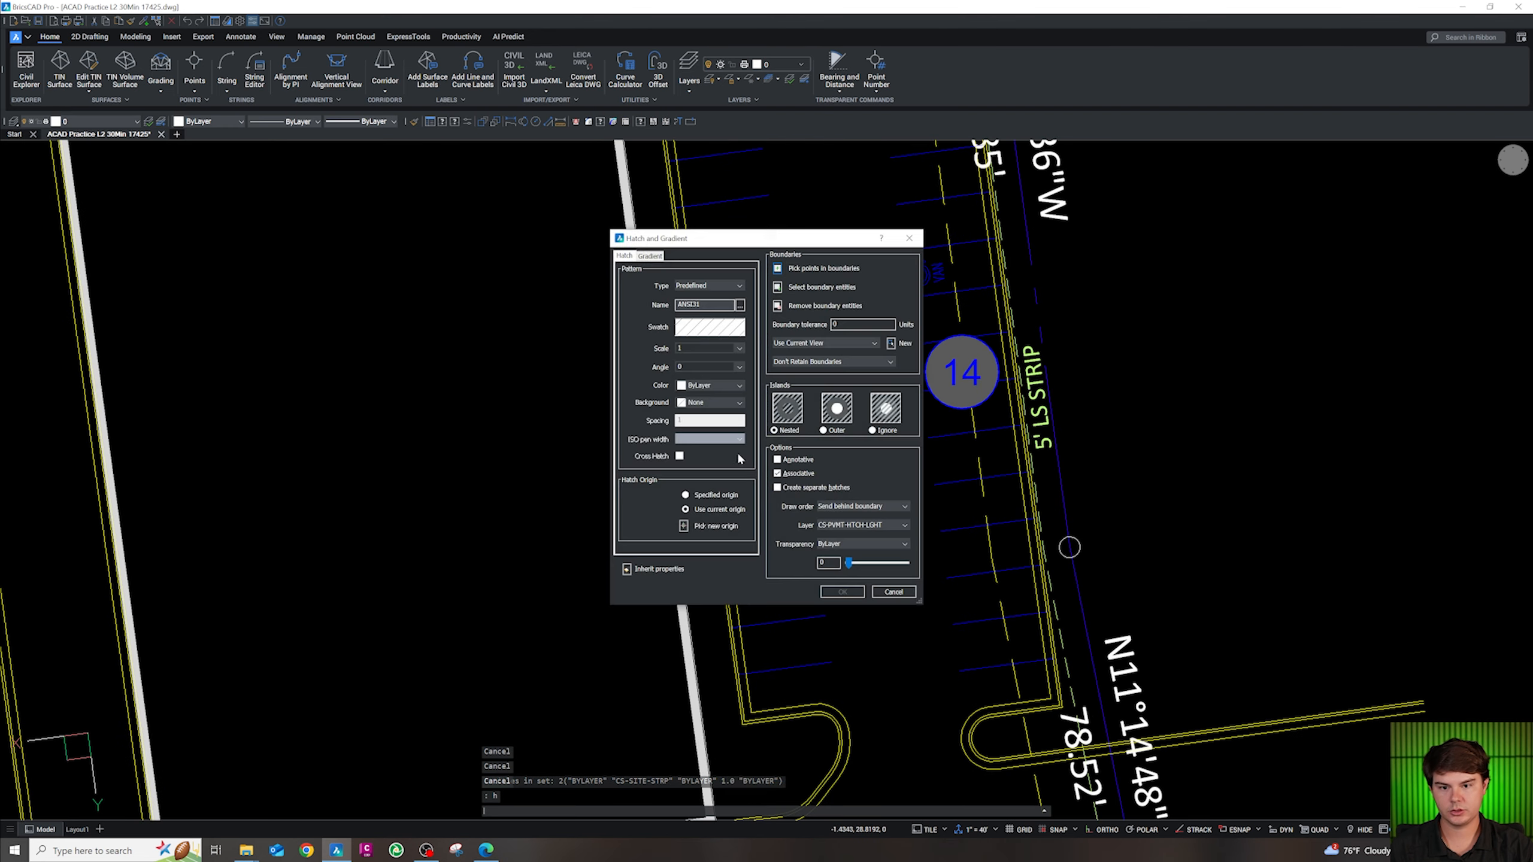
{"action": "left_click", "coordinate": [779, 269]}
{"action": "left_click", "coordinate": [765, 357]}
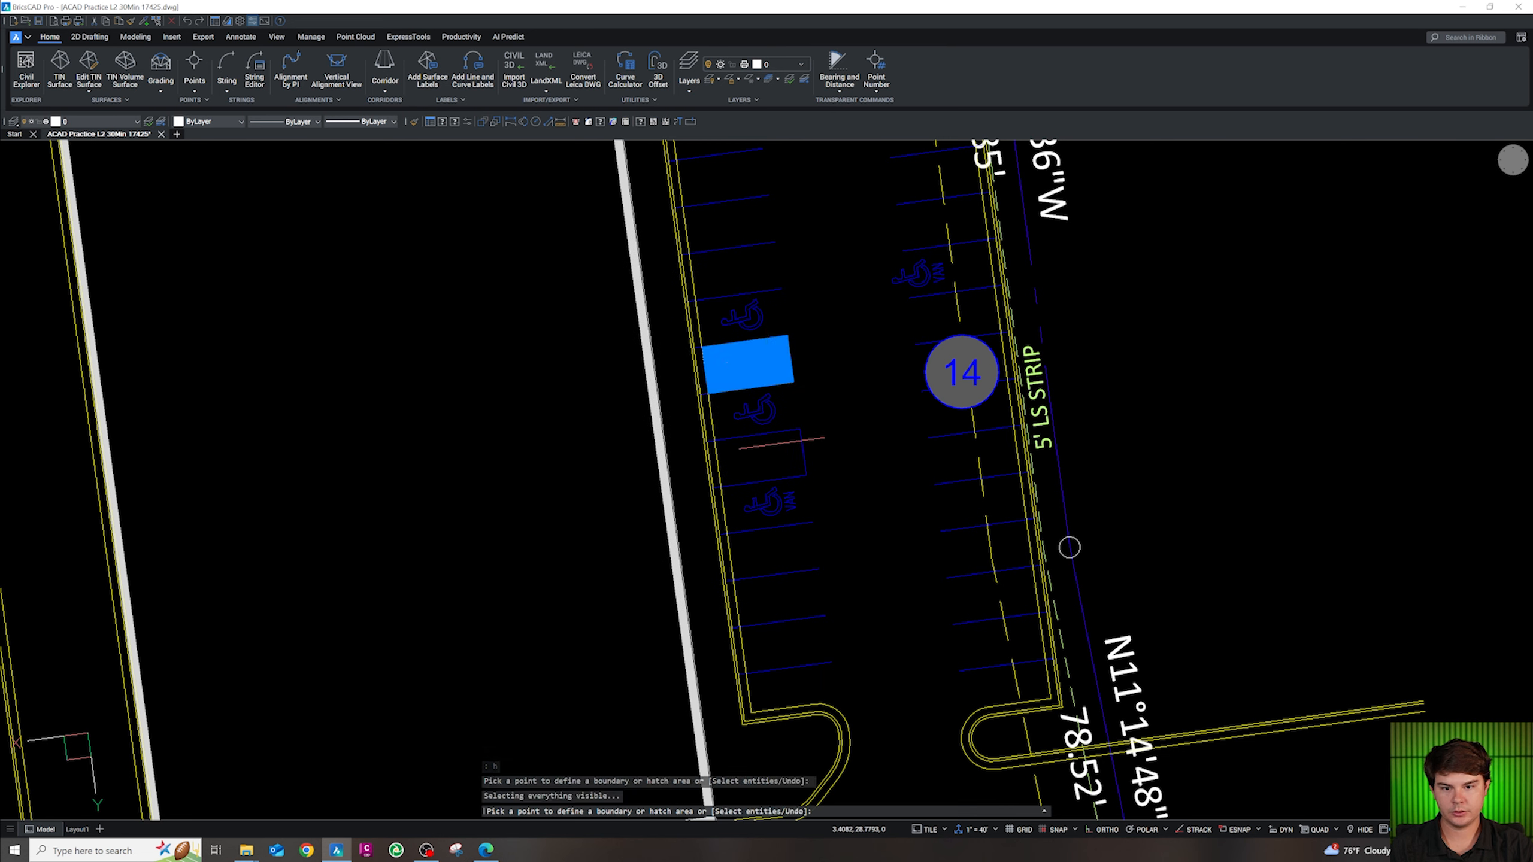
{"action": "left_click", "coordinate": [765, 454]}
{"action": "key", "text": "Return"}
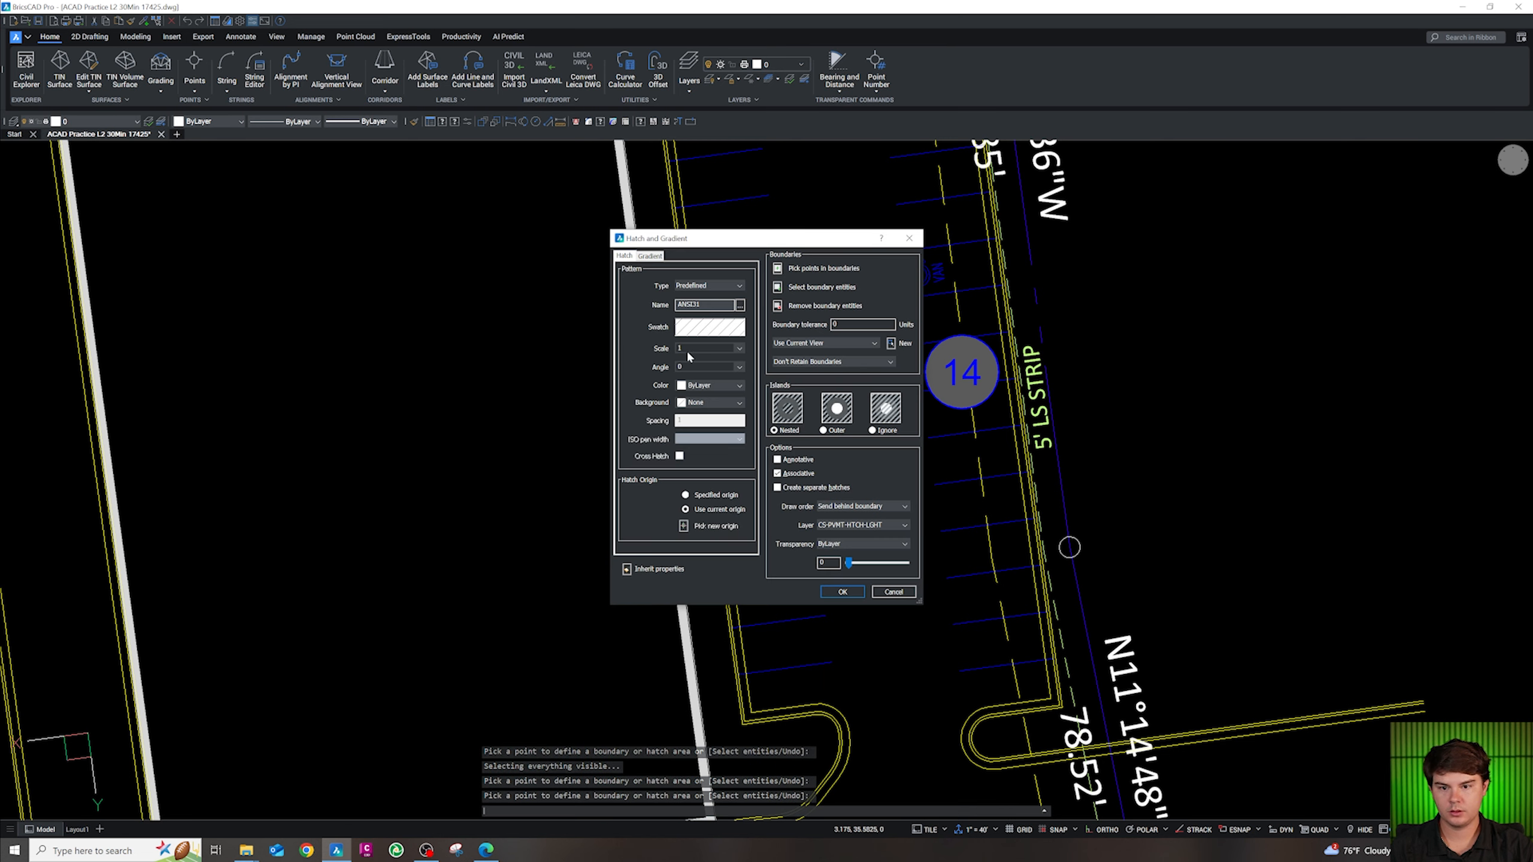
{"action": "left_click", "coordinate": [843, 591]}
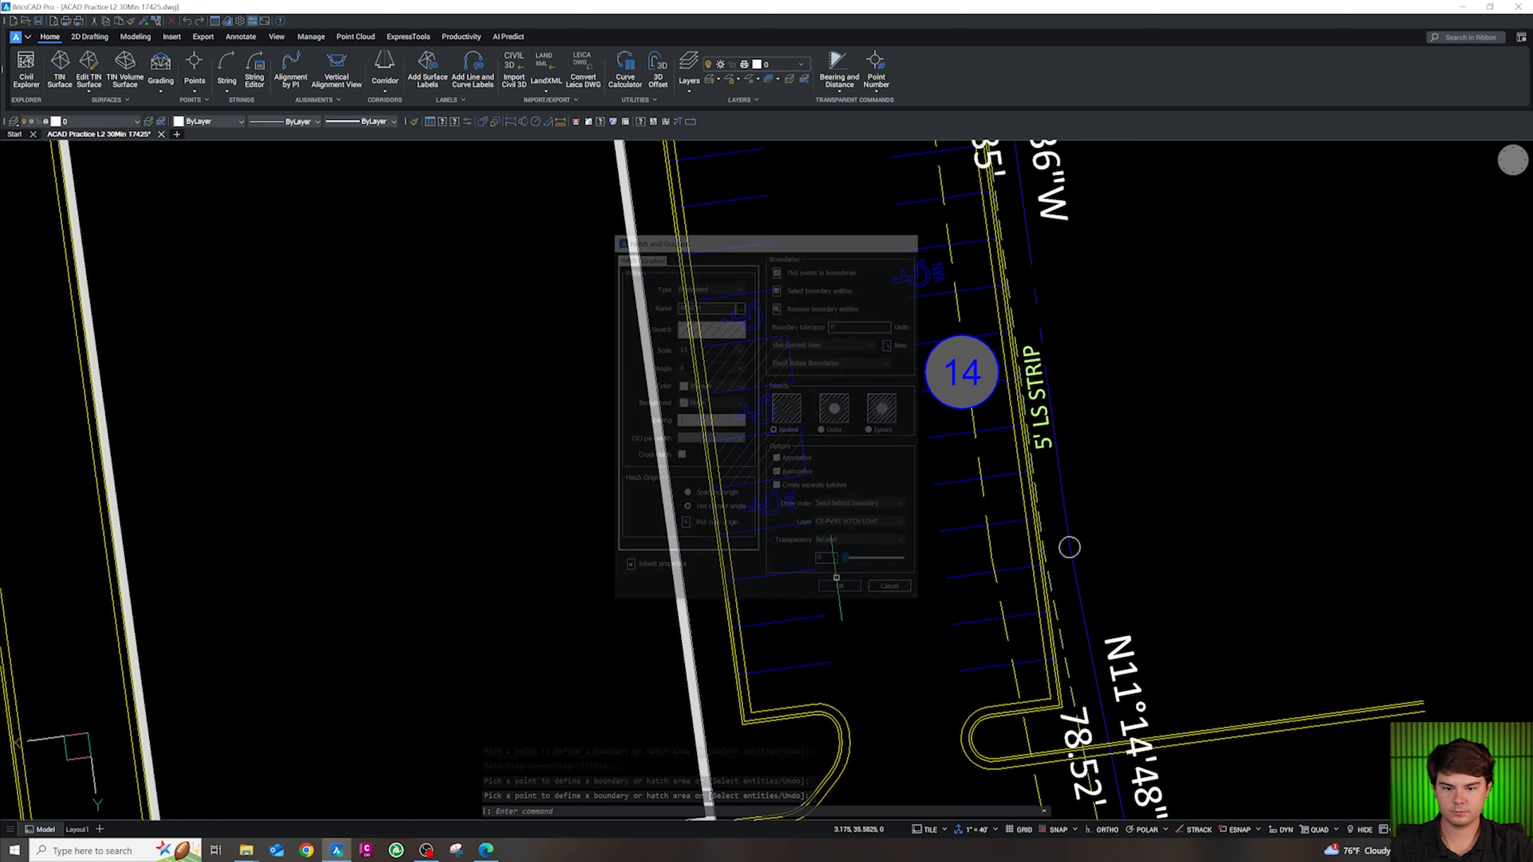
{"action": "type", "text": "cg"}
{"action": "key", "text": "Return"}
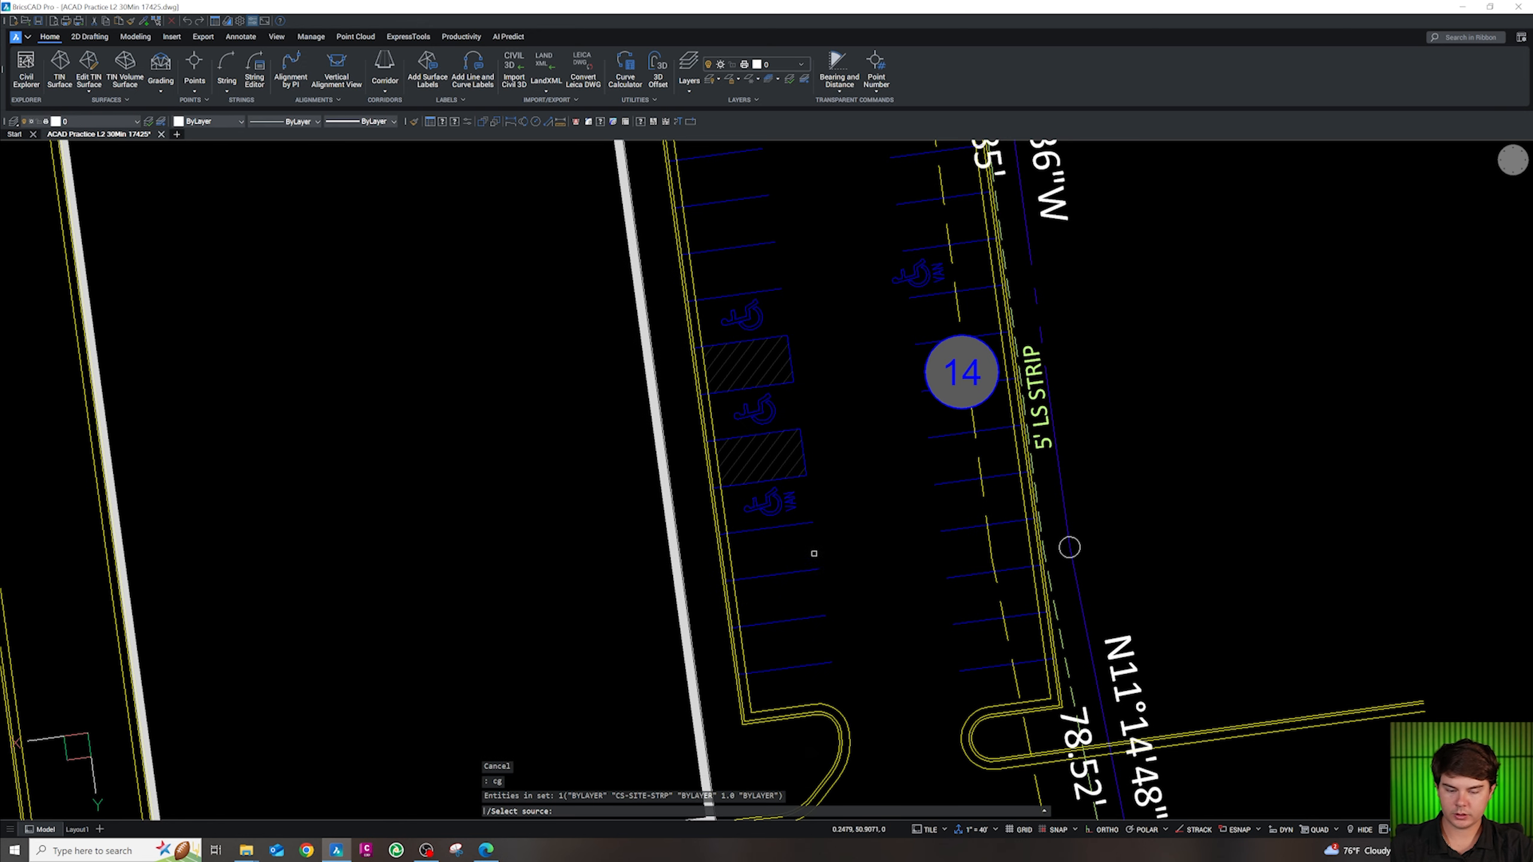
Match the hatches to the stripe layer and copy the 14 bubble beside the left stall row
{"action": "left_click", "coordinate": [811, 570]}
{"action": "key", "text": "Escape"}
{"action": "key", "text": "Escape"}
{"action": "left_click", "coordinate": [926, 385]}
{"action": "type", "text": "co"}
{"action": "key", "text": "Return"}
{"action": "left_click", "coordinate": [963, 376]}
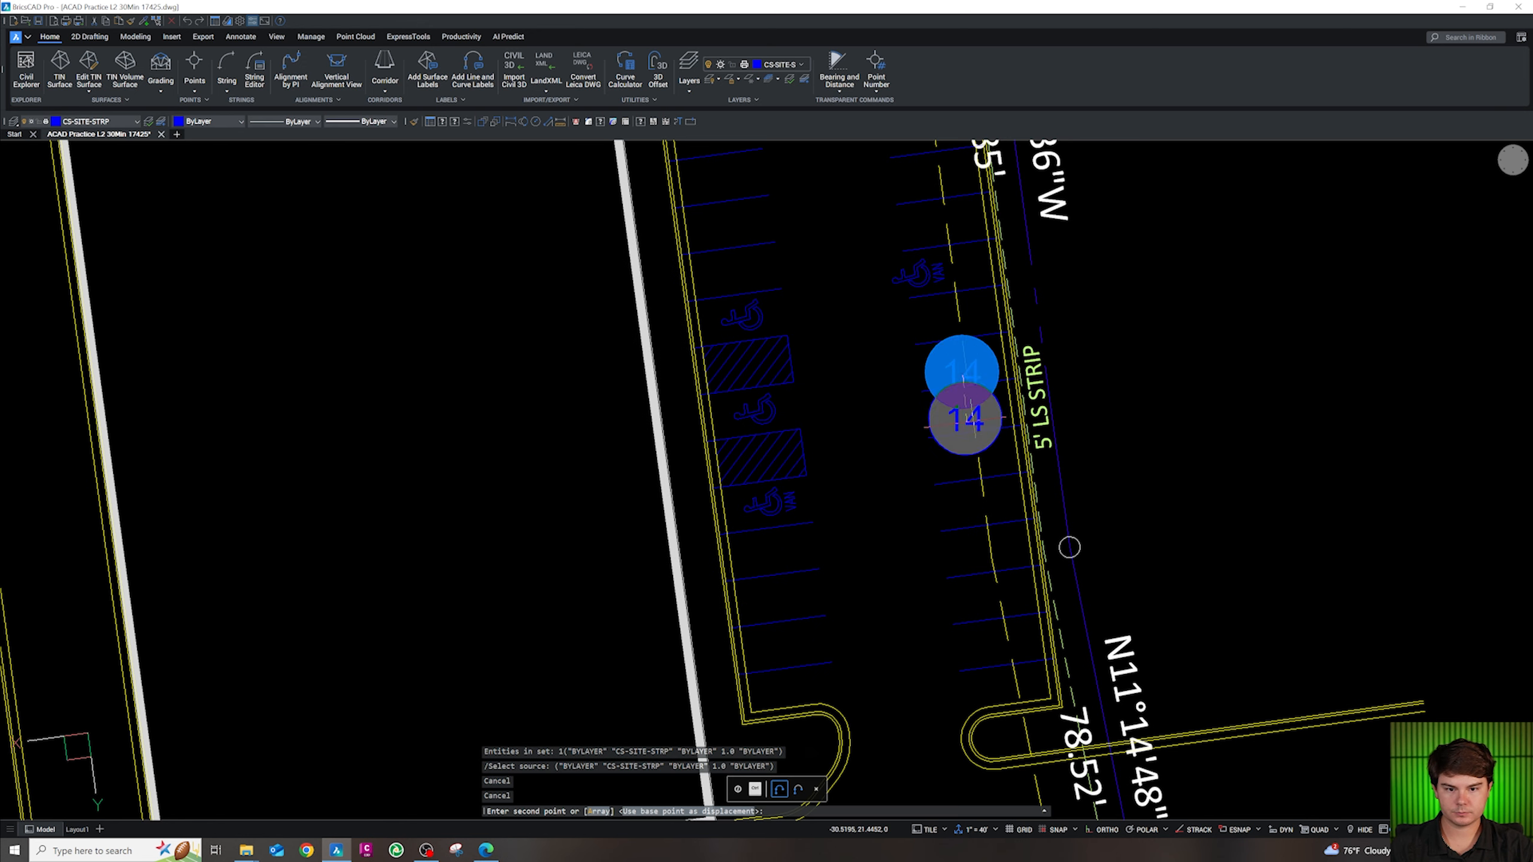
{"action": "scroll", "coordinate": [941, 520], "scroll_direction": "down", "scroll_amount": 2}
{"action": "left_click", "coordinate": [792, 306]}
{"action": "key", "text": "Escape"}
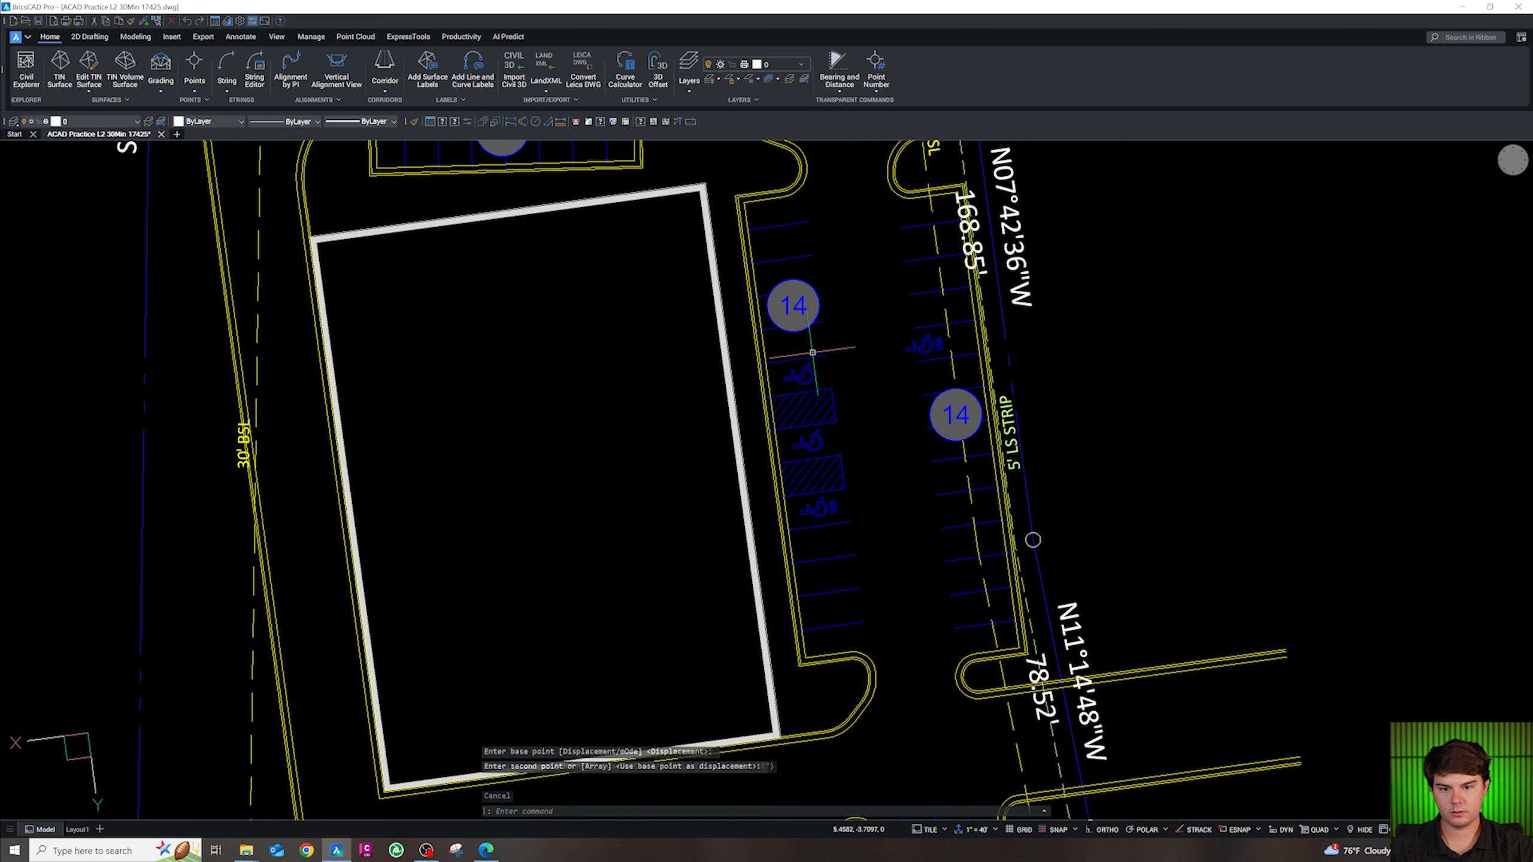
Count the left-row stalls and change the copied bubble's number to 12
{"action": "type", "text": "ed"}
{"action": "key", "text": "Return"}
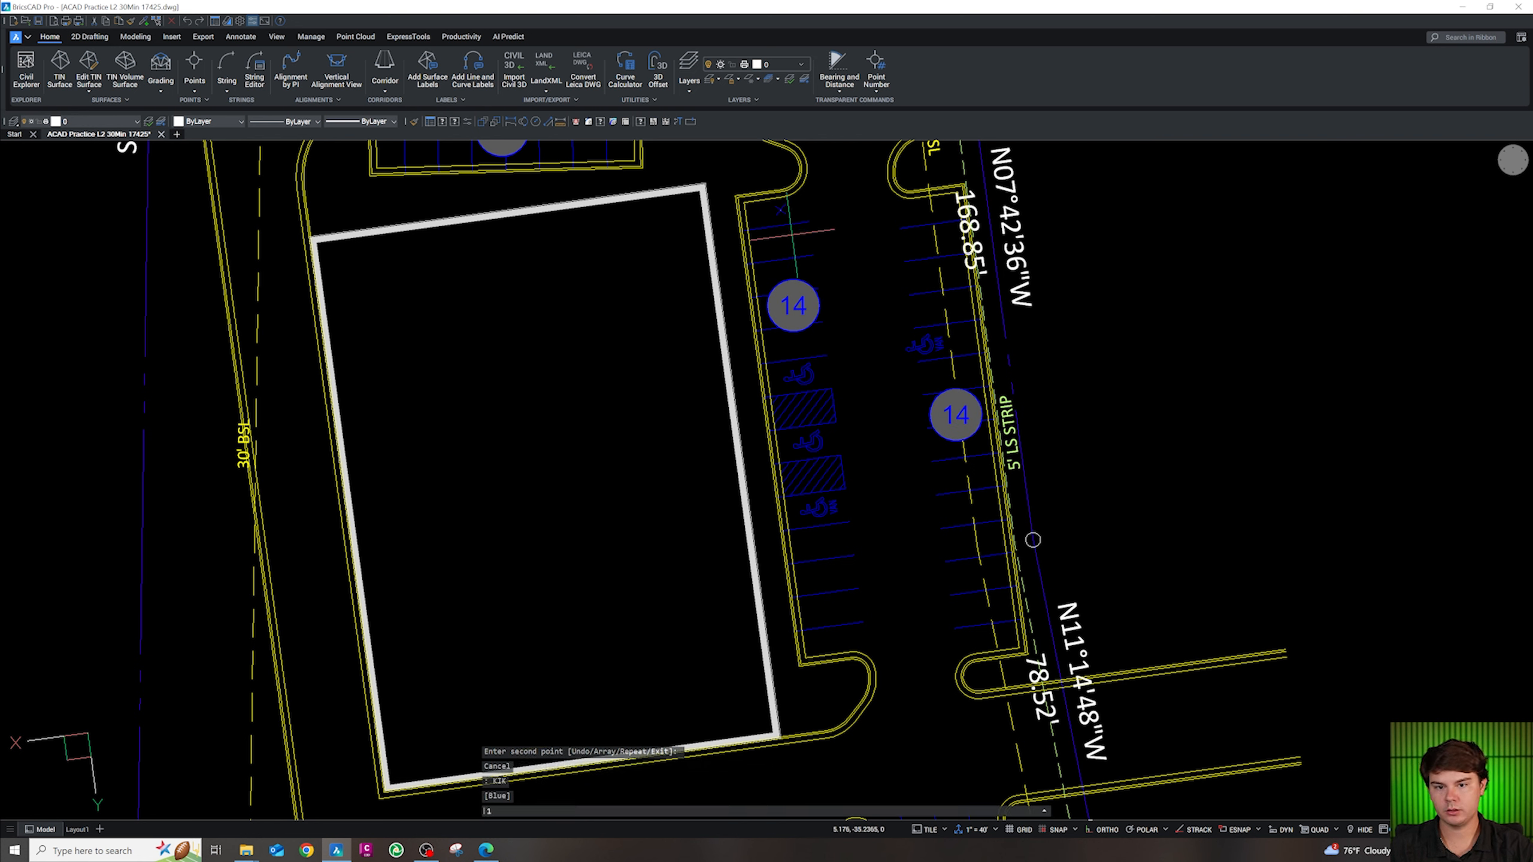
{"action": "left_click", "coordinate": [800, 308]}
{"action": "left_click", "coordinate": [803, 344]}
{"action": "left_click", "coordinate": [807, 373]}
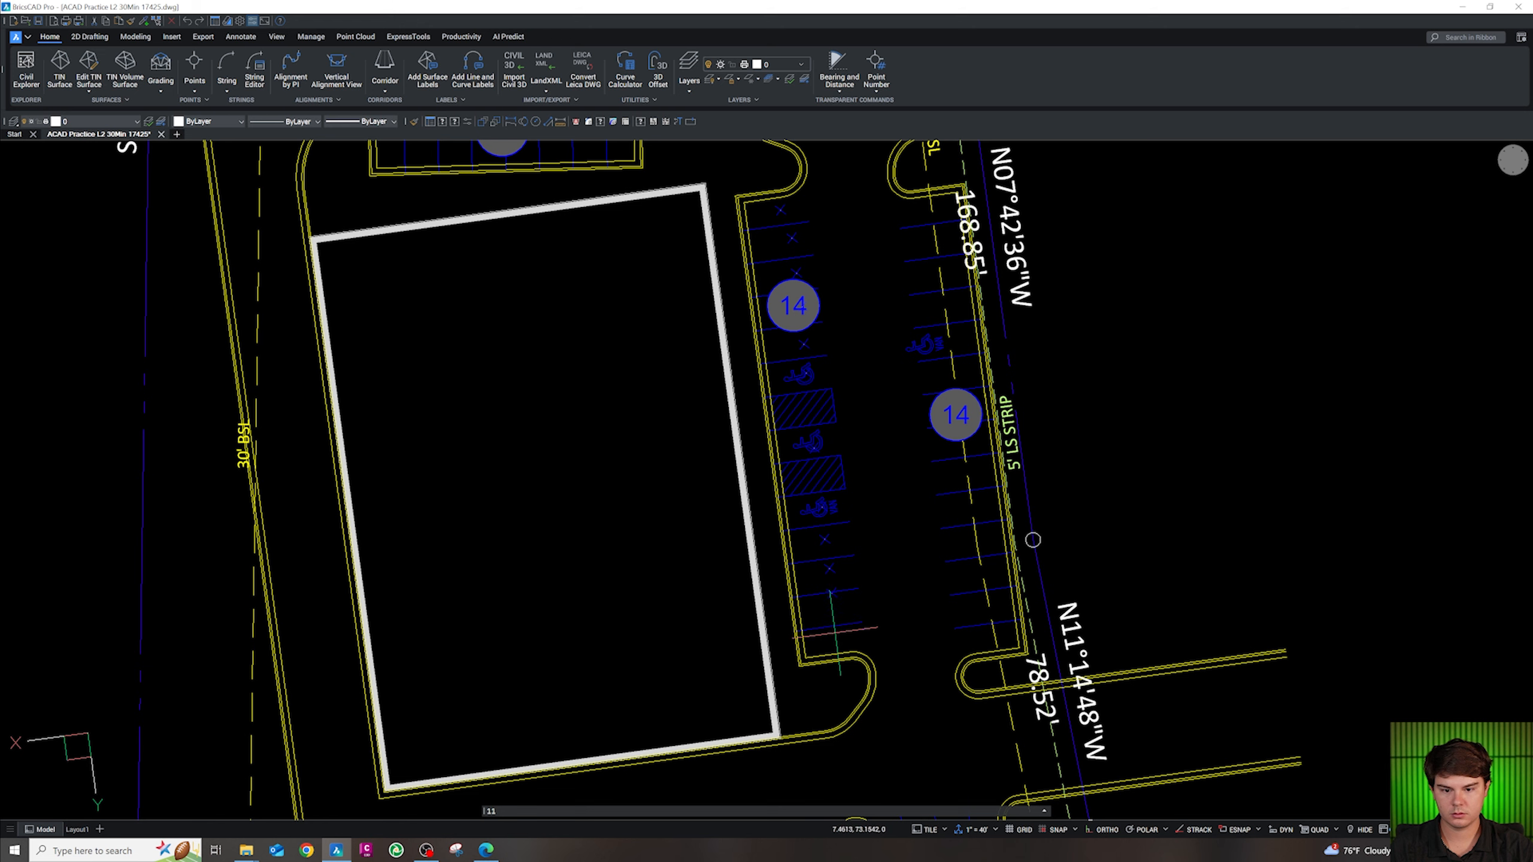
{"action": "key", "text": "Escape"}
{"action": "double_click", "coordinate": [796, 319]}
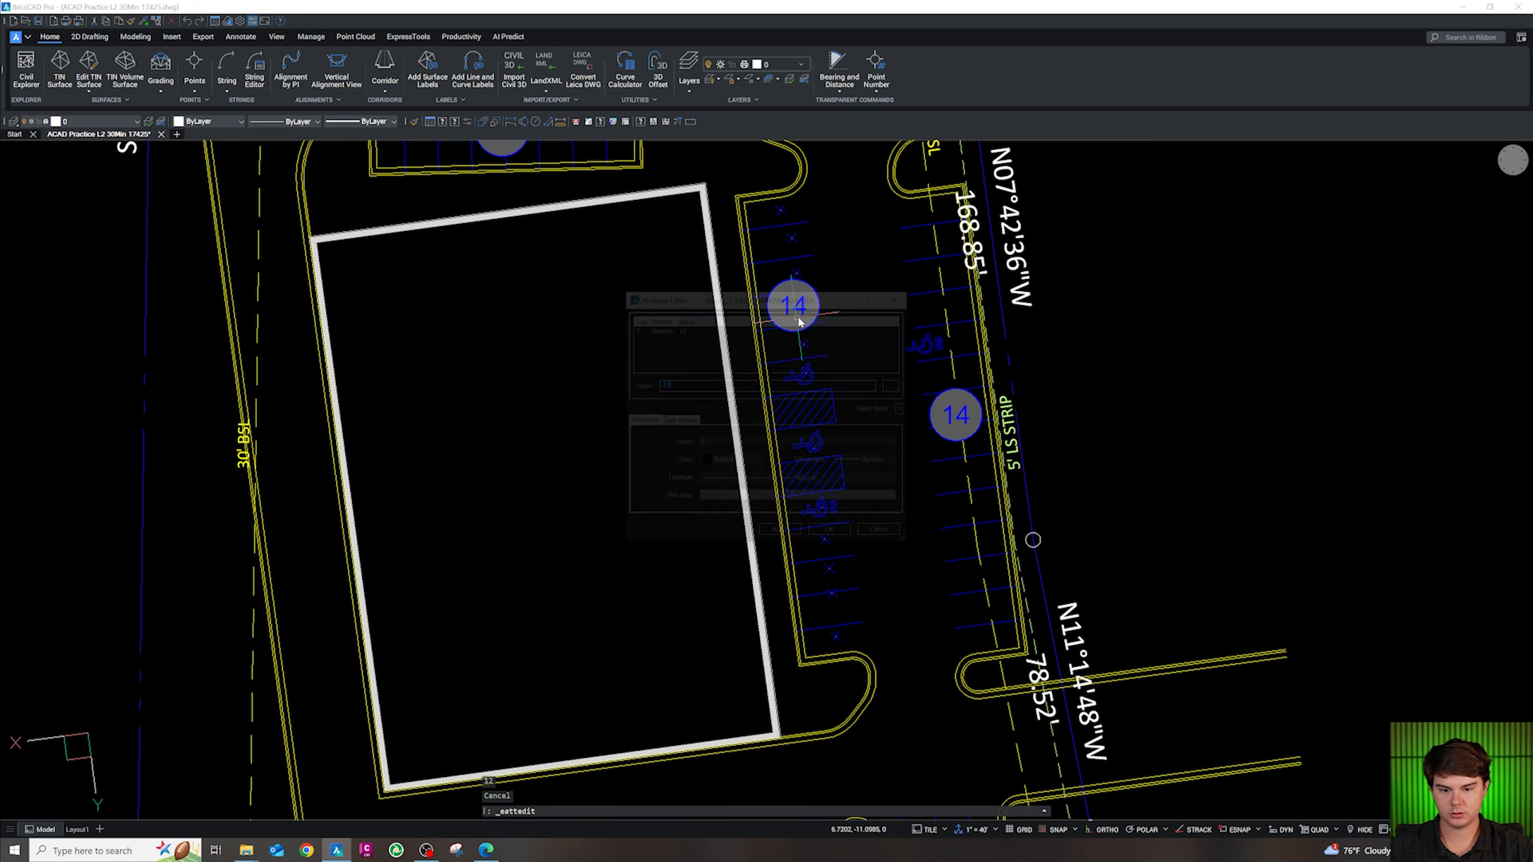
{"action": "type", "text": "12"}
{"action": "left_click", "coordinate": [833, 535]}
{"action": "key", "text": "Escape"}
{"action": "scroll", "coordinate": [814, 389], "scroll_direction": "down", "scroll_amount": 4}
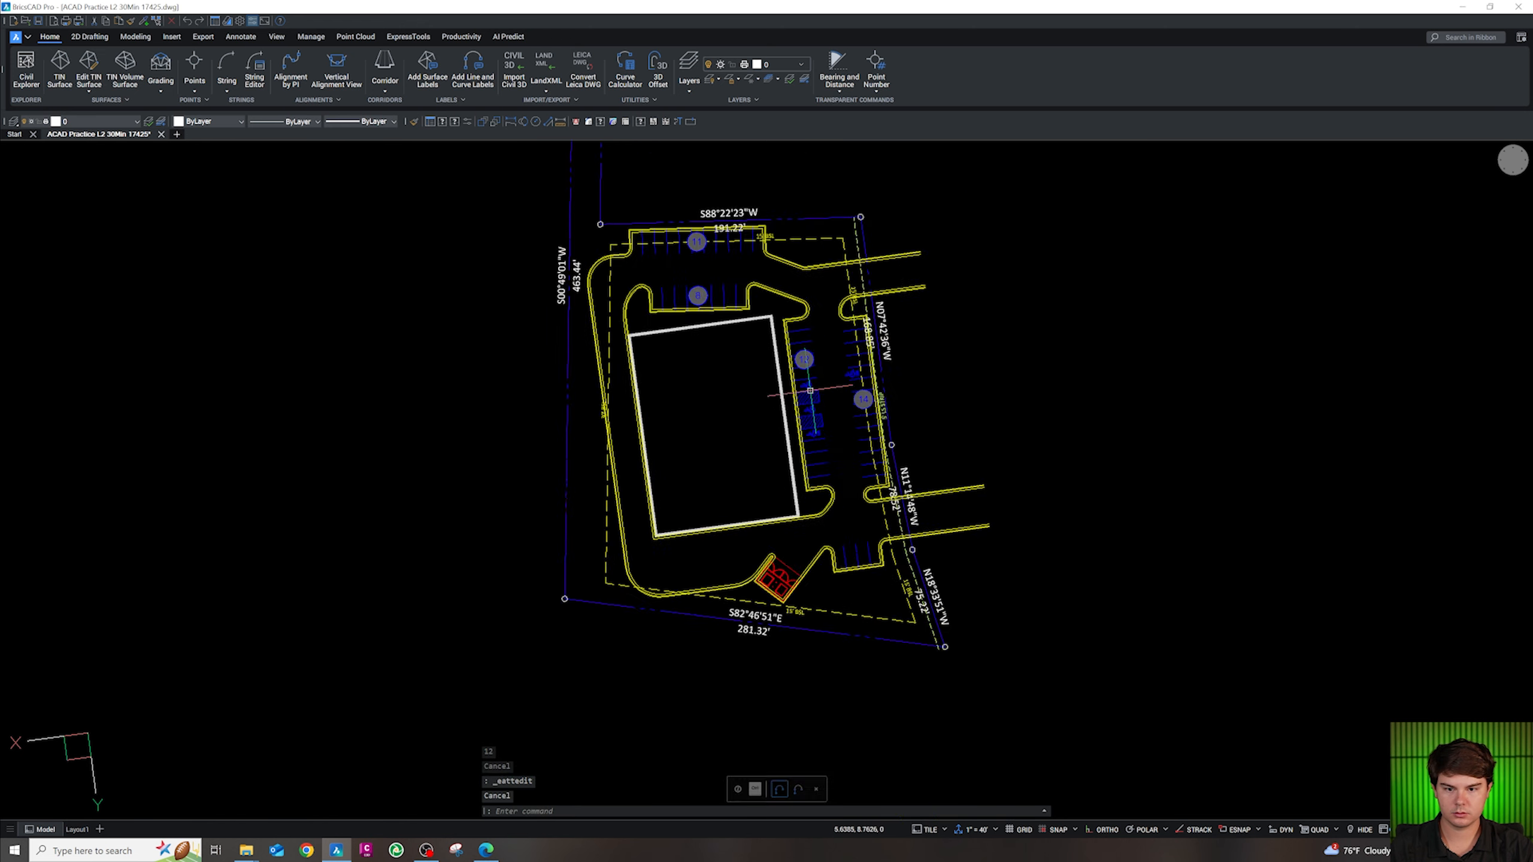
{"action": "scroll", "coordinate": [832, 502], "scroll_direction": "up", "scroll_amount": 3}
Copy the 14 bubble to the lower stalls and change its count to 4
{"action": "left_click", "coordinate": [866, 202]}
{"action": "type", "text": "c"}
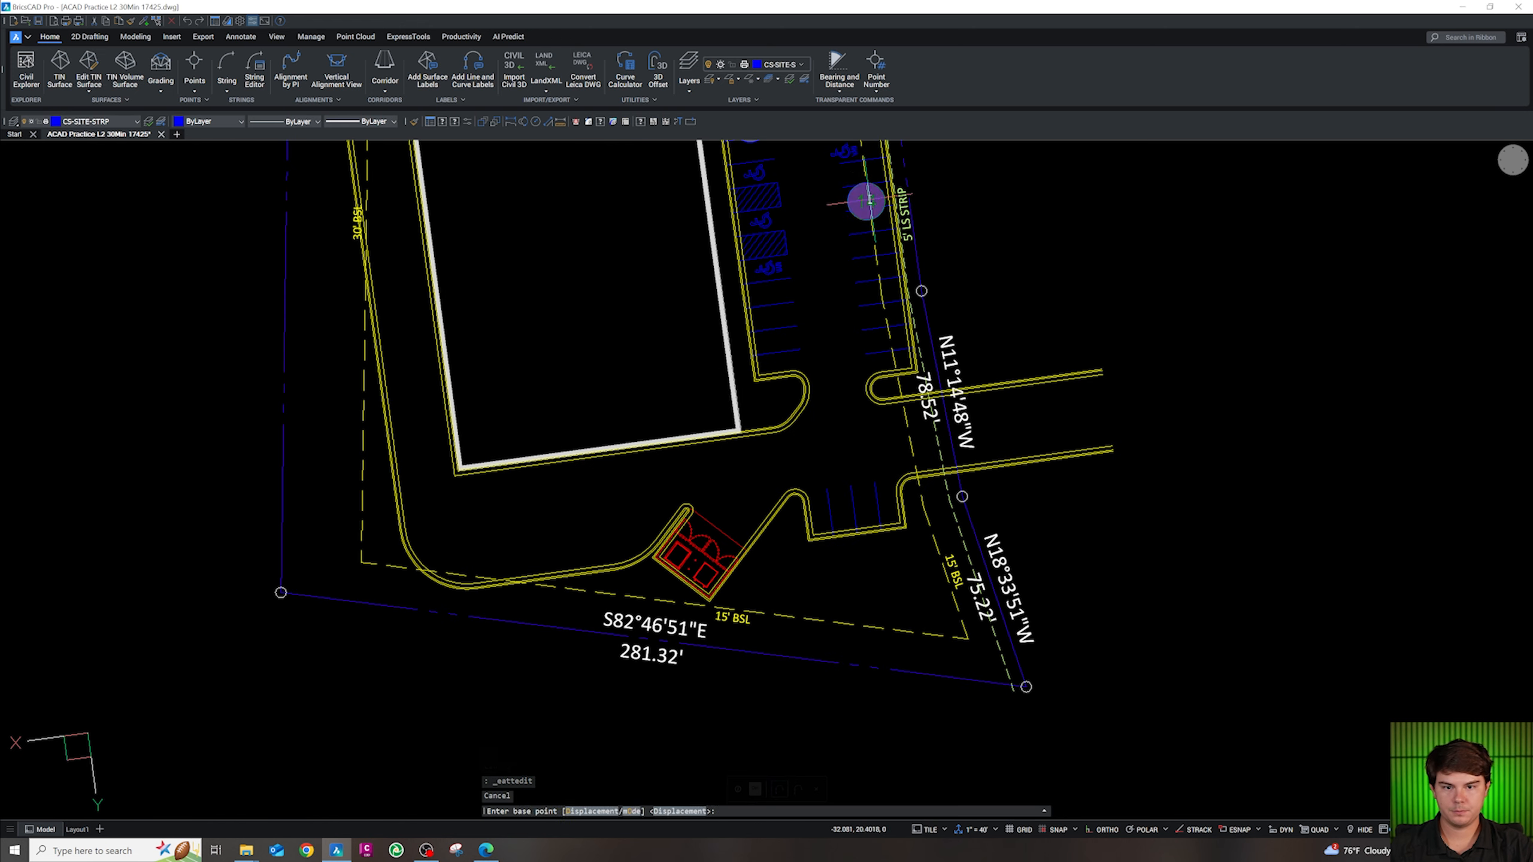
{"action": "key", "text": "Return"}
{"action": "left_click", "coordinate": [865, 202]}
{"action": "left_click", "coordinate": [851, 503]}
{"action": "key", "text": "Escape"}
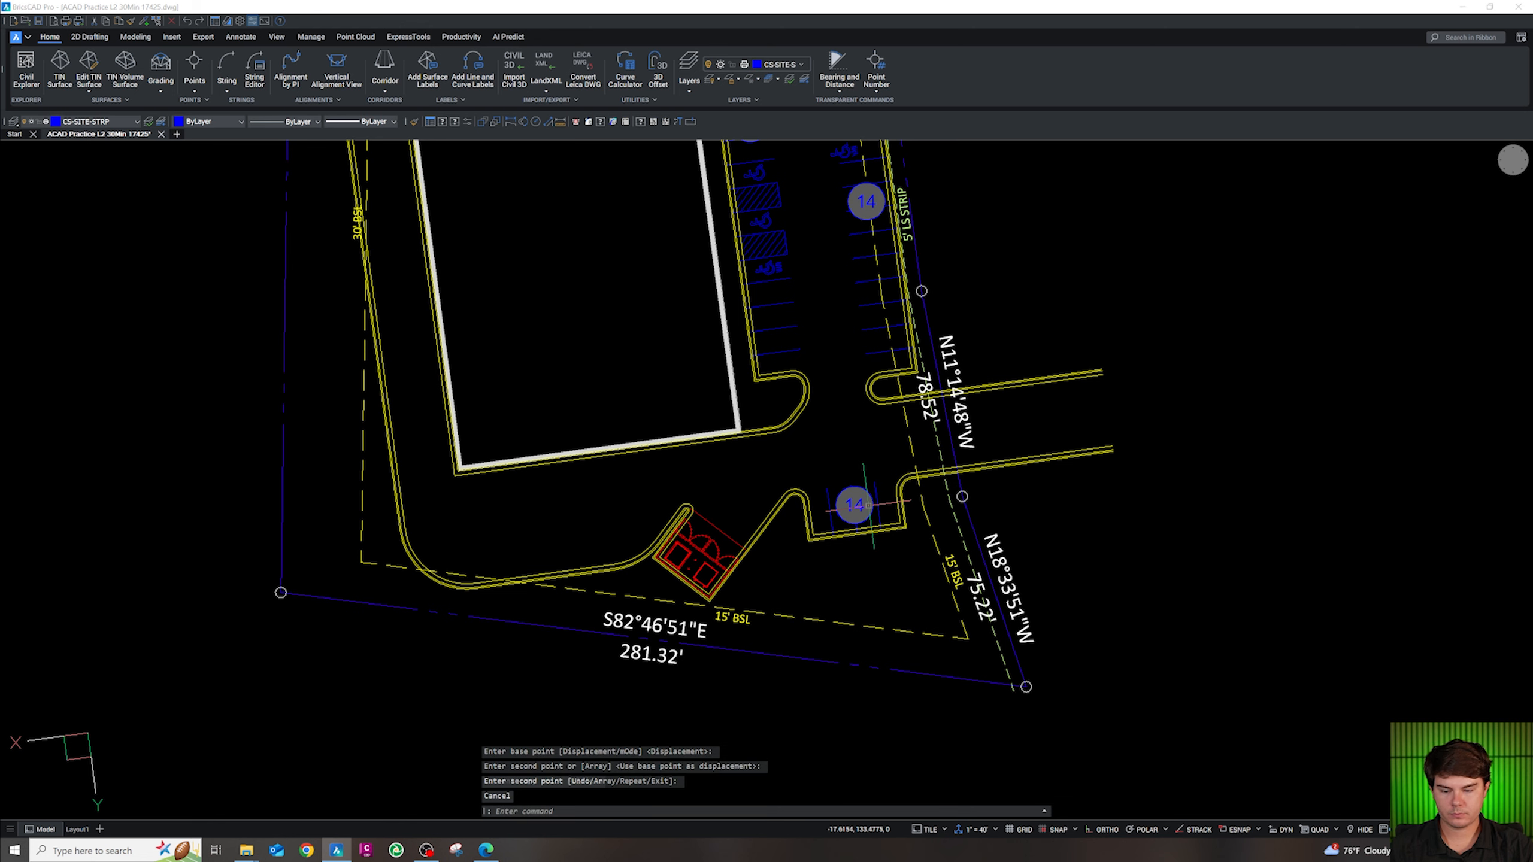
{"action": "double_click", "coordinate": [850, 503]}
{"action": "left_click", "coordinate": [781, 534]}
{"action": "key", "text": "Escape"}
{"action": "scroll", "coordinate": [785, 532], "scroll_direction": "down", "scroll_amount": 5}
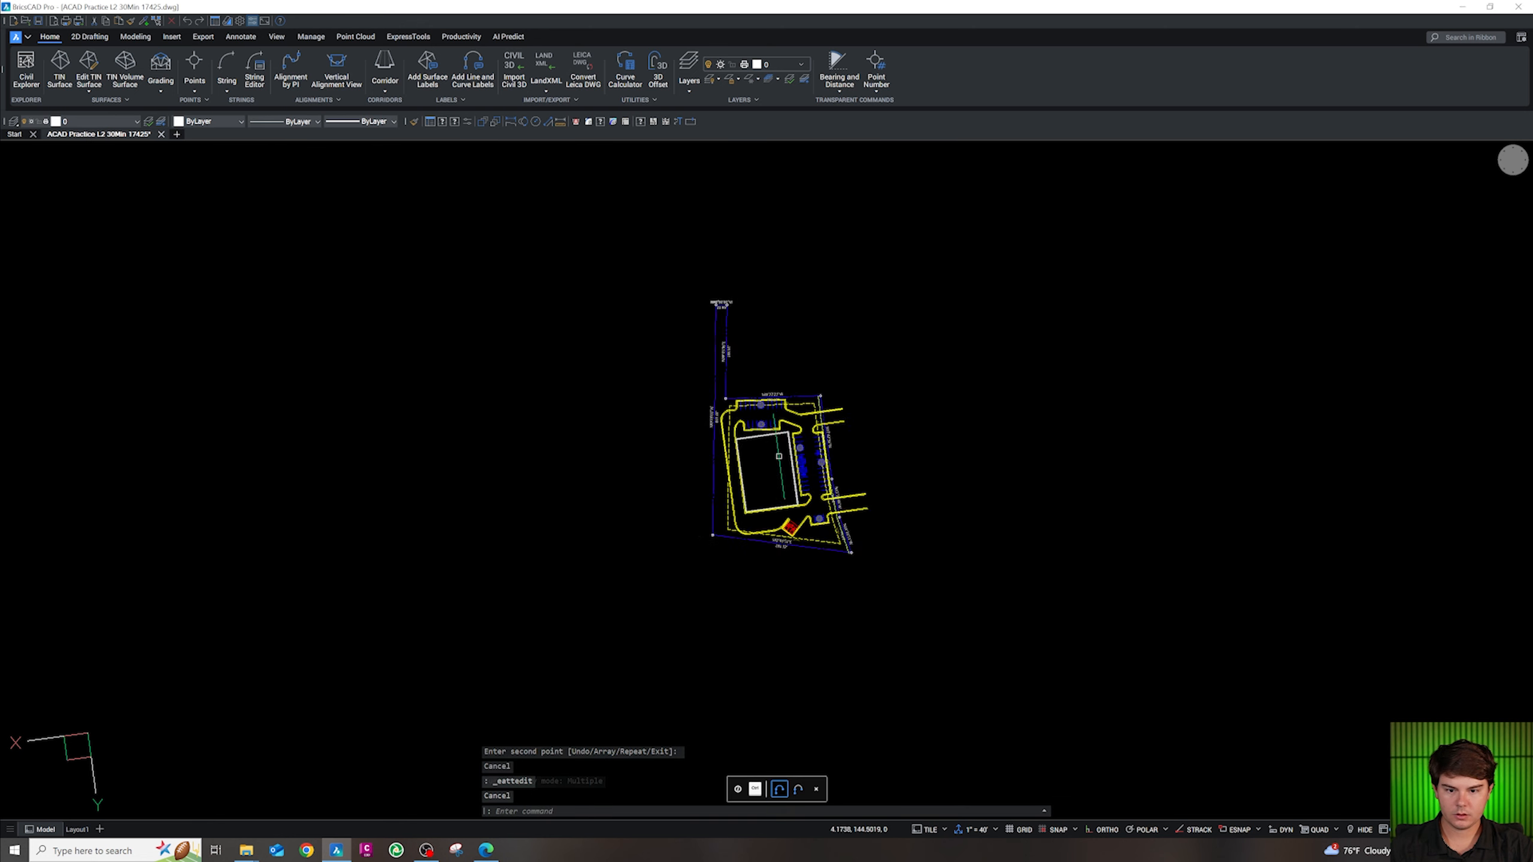
{"action": "scroll", "coordinate": [784, 544], "scroll_direction": "up", "scroll_amount": 5}
{"action": "scroll", "coordinate": [784, 547], "scroll_direction": "down", "scroll_amount": 5}
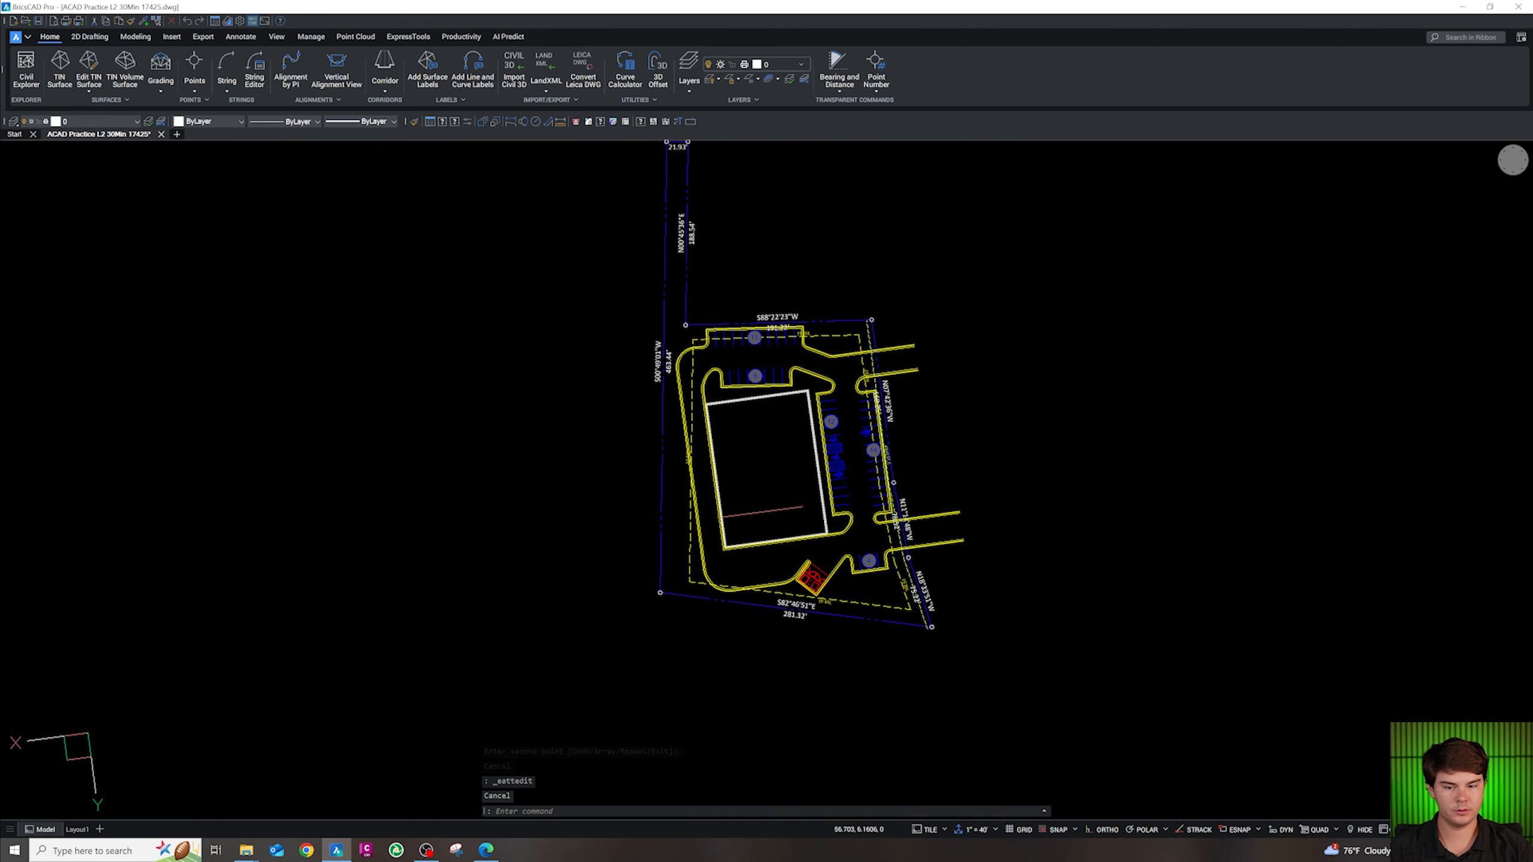
{"action": "scroll", "coordinate": [780, 547], "scroll_direction": "up", "scroll_amount": 7}
{"action": "key", "text": "Escape"}
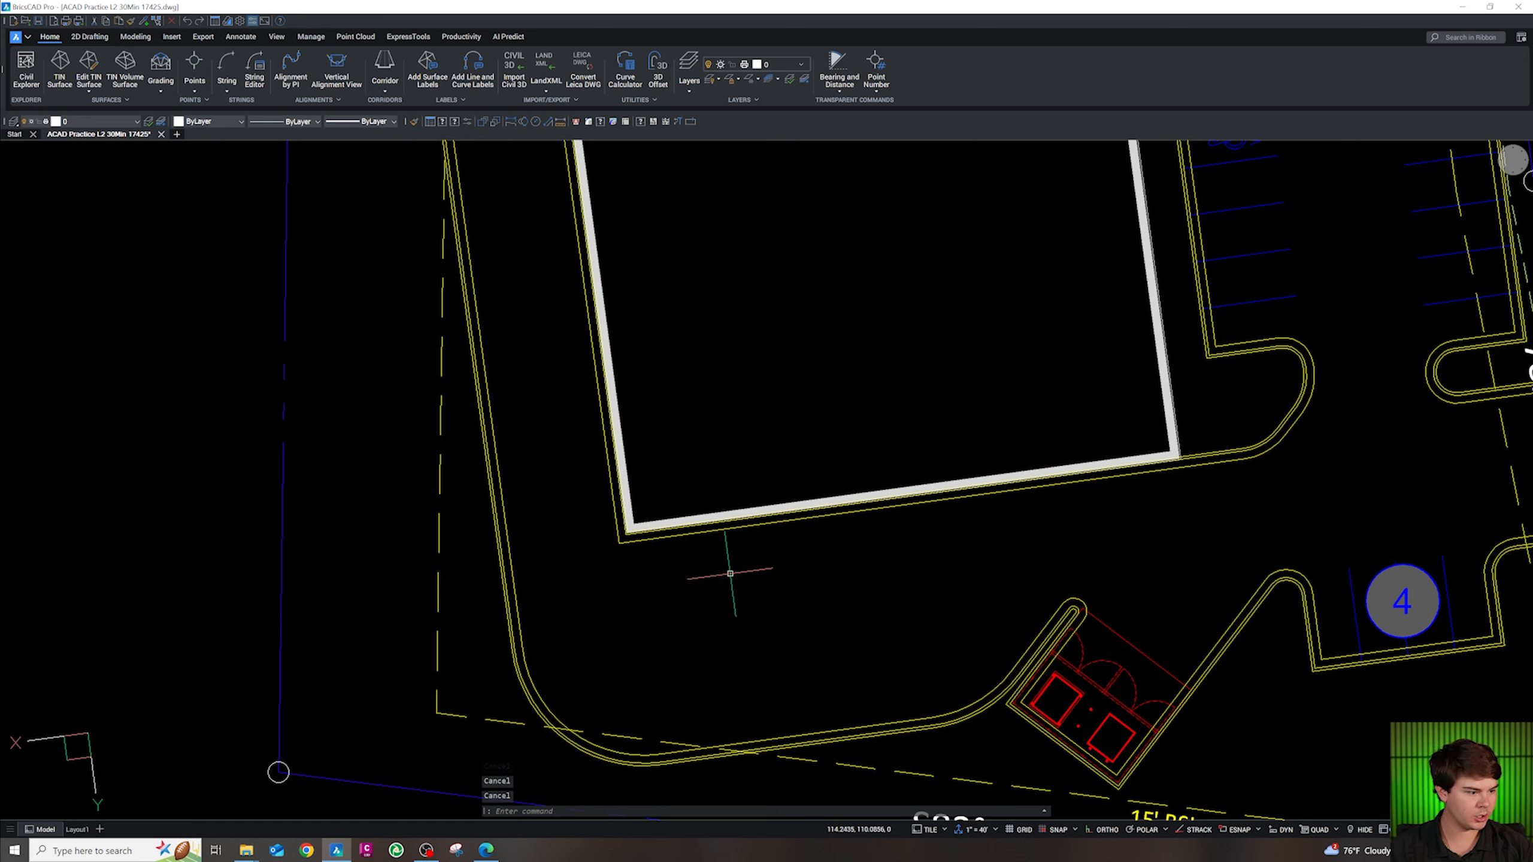
Draw a closed 20 by 20 square polyline below the building
{"action": "type", "text": "pl"}
{"action": "key", "text": "Return"}
{"action": "left_click", "coordinate": [734, 565]}
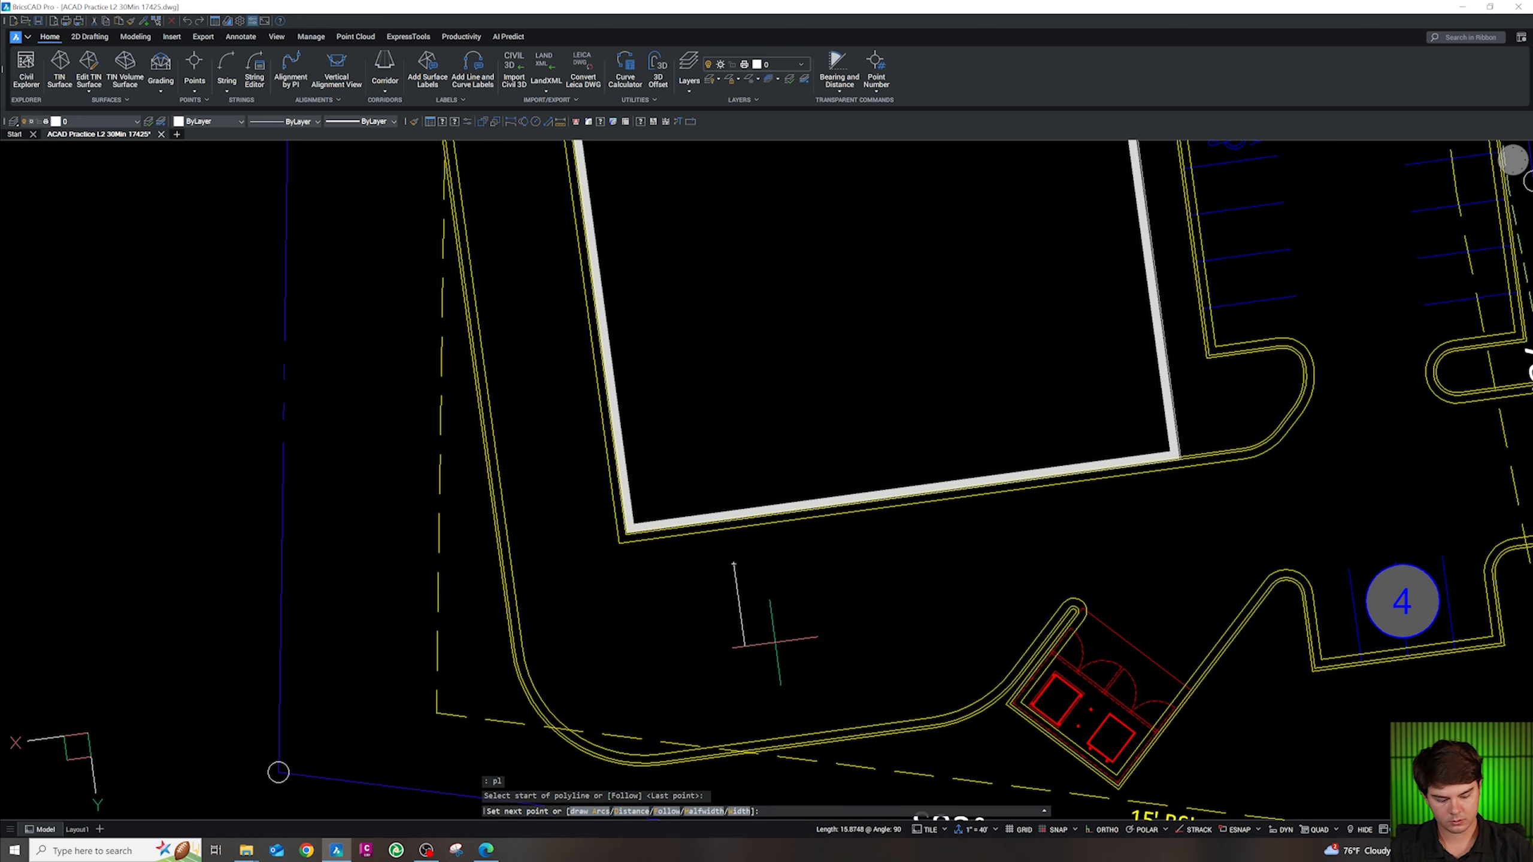
{"action": "type", "text": "20"}
{"action": "key", "text": "Return"}
{"action": "type", "text": "20"}
{"action": "key", "text": "Return"}
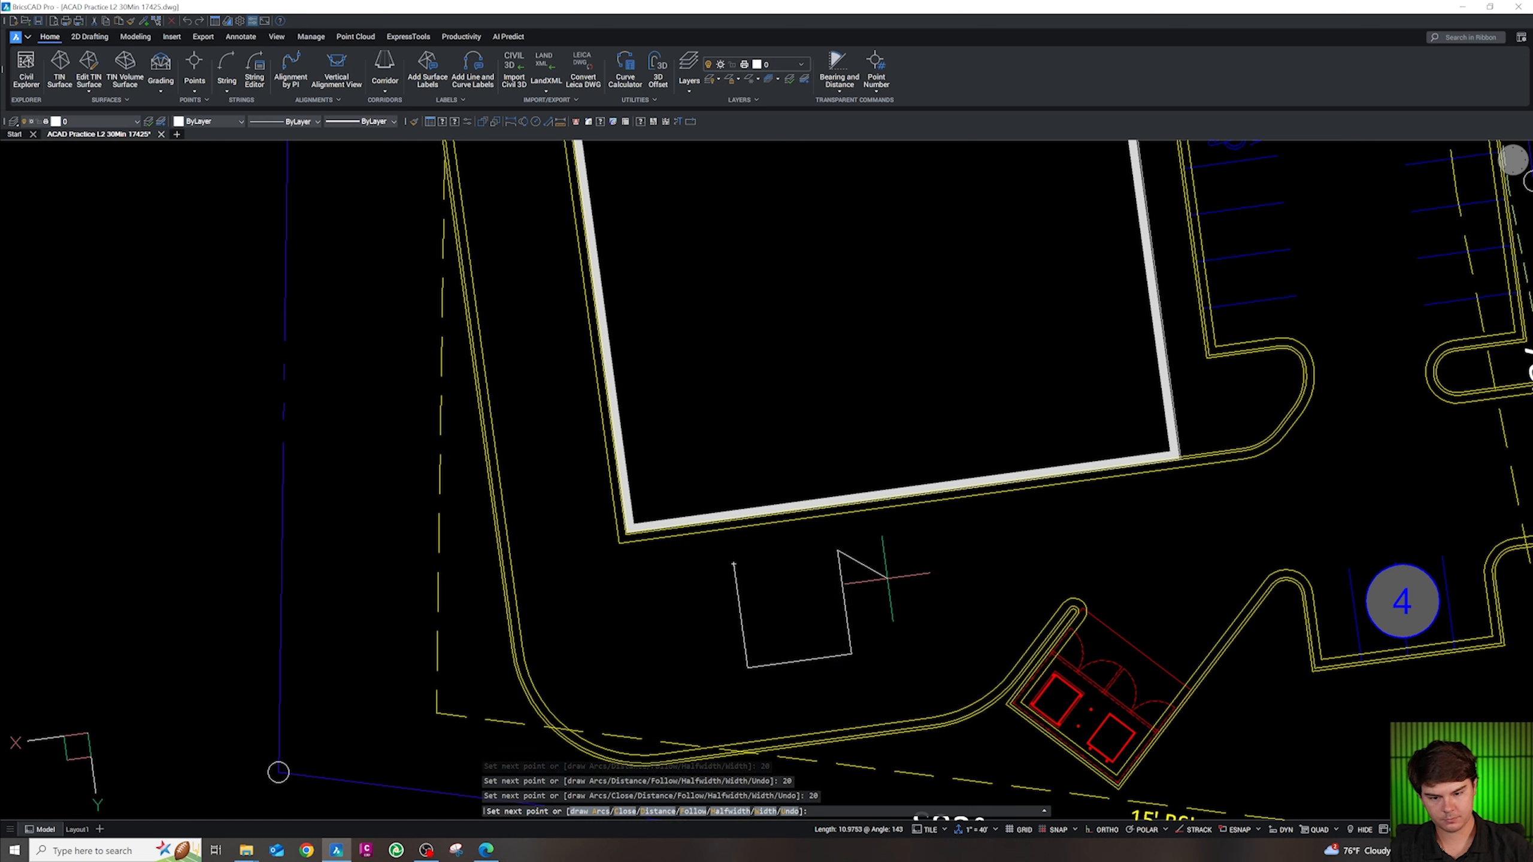
{"action": "type", "text": "c"}
{"action": "key", "text": "Return"}
{"action": "key", "text": "Escape"}
Move the square by its top-left corner onto the building's lower-left corner using Endpoint snap
{"action": "left_click", "coordinate": [883, 640]}
{"action": "left_click", "coordinate": [812, 595]}
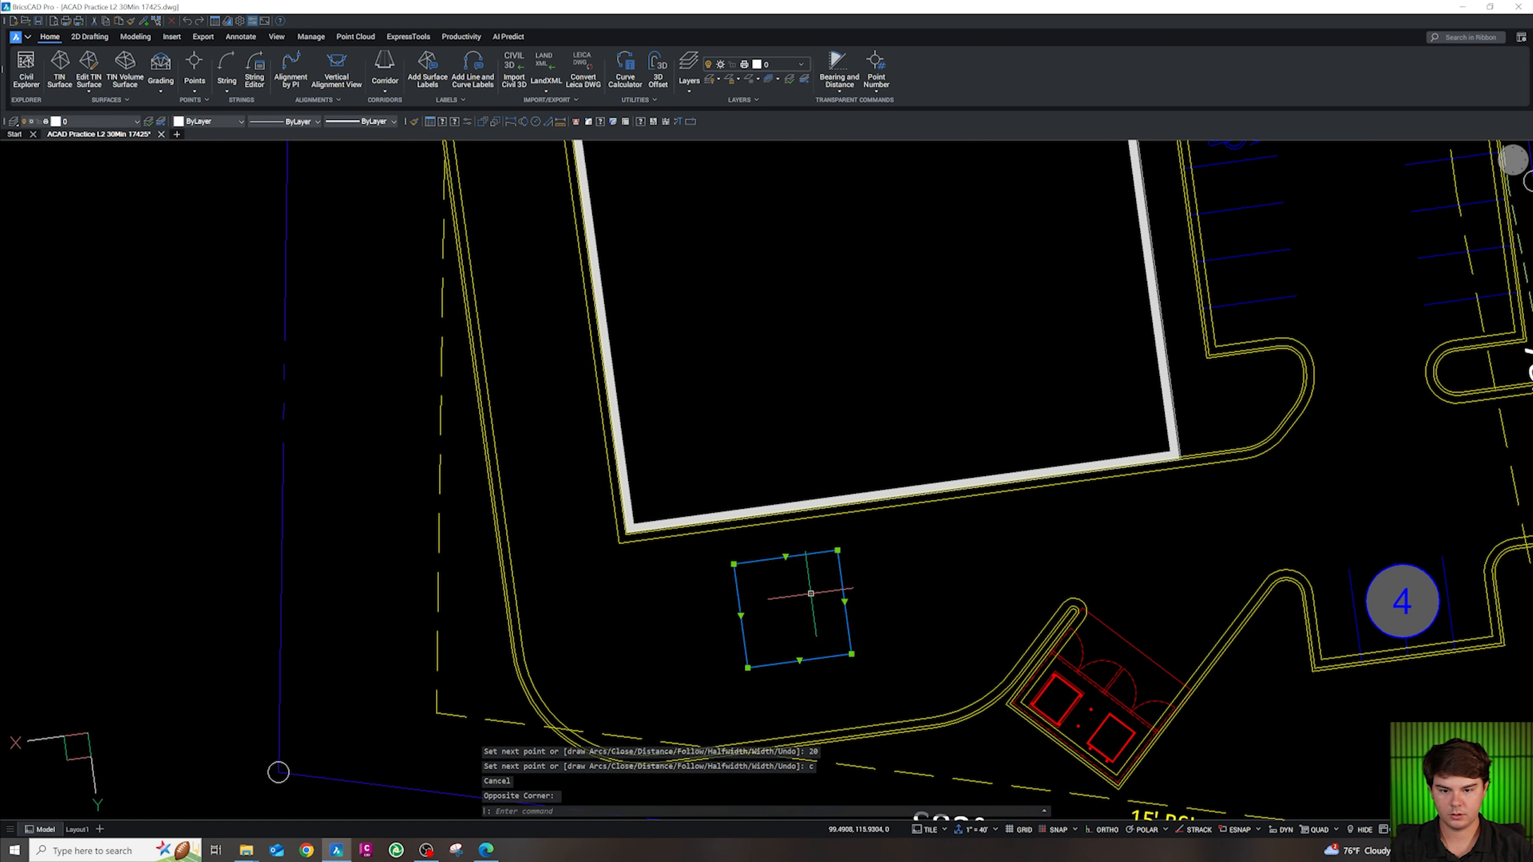
{"action": "mouse_move", "coordinate": [851, 629]}
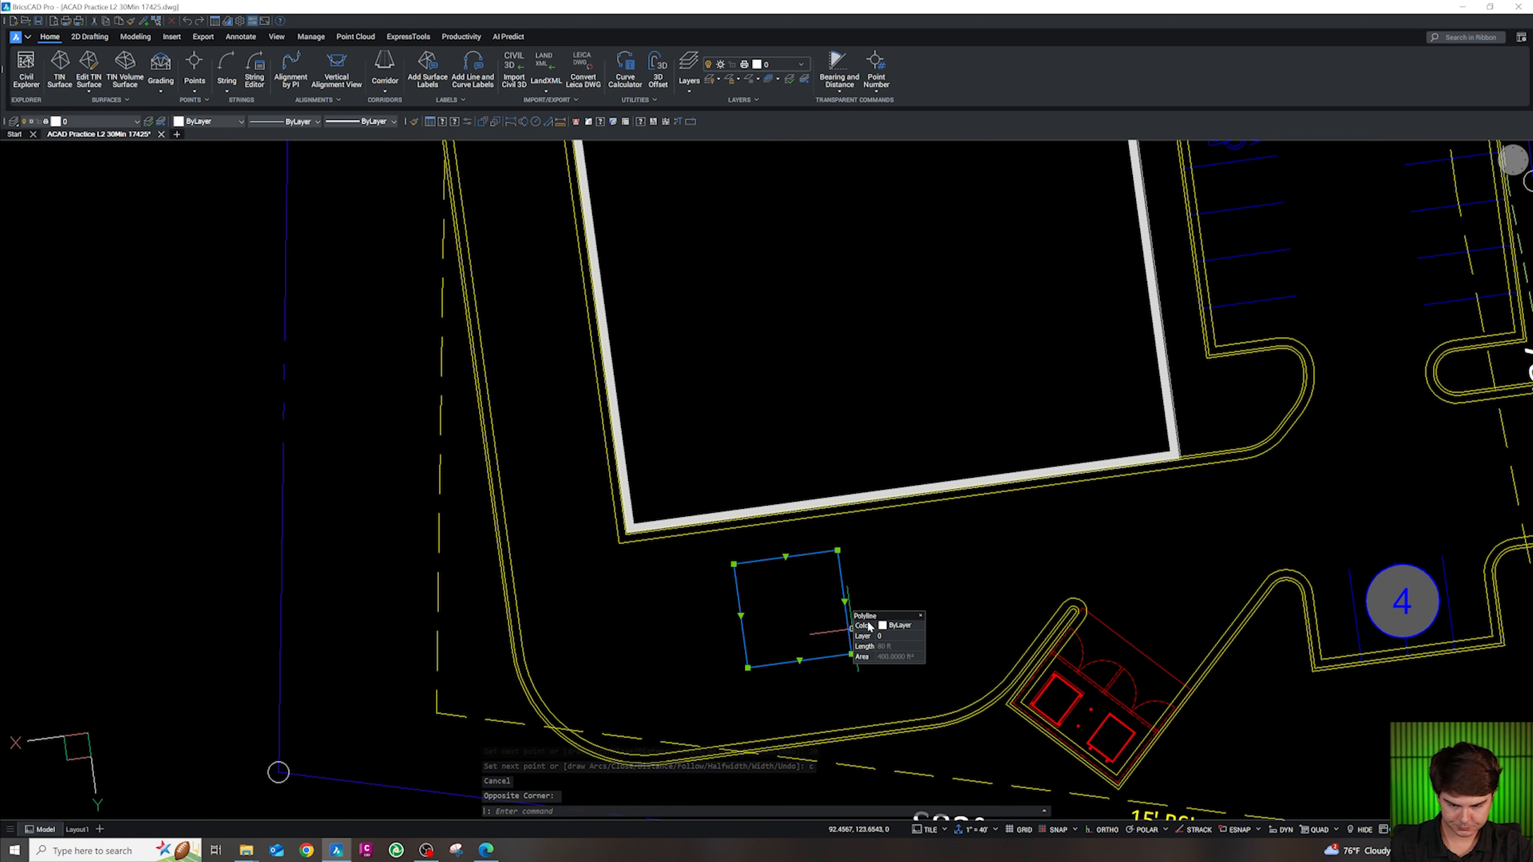
{"action": "type", "text": "m"}
{"action": "key", "text": "Return"}
{"action": "right_click", "coordinate": [797, 608], "text": "shift"}
{"action": "key", "text": "e"}
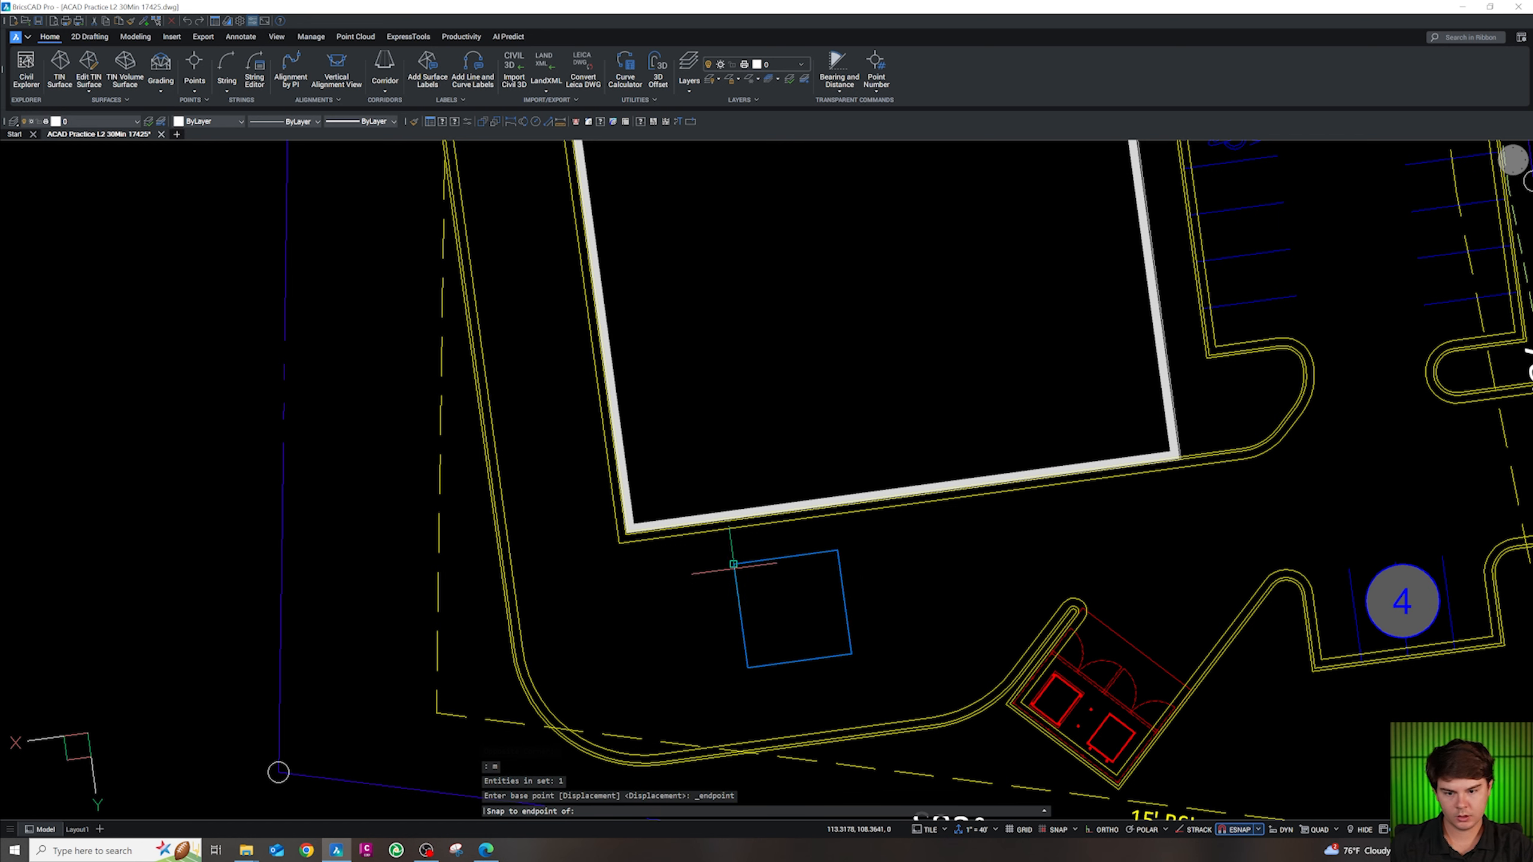
{"action": "left_click", "coordinate": [734, 564]}
{"action": "right_click", "coordinate": [605, 524], "text": "shift"}
{"action": "key", "text": "e"}
{"action": "scroll", "coordinate": [626, 535], "scroll_direction": "up", "scroll_amount": 3}
{"action": "left_click", "coordinate": [628, 533]}
{"action": "key", "text": "Escape"}
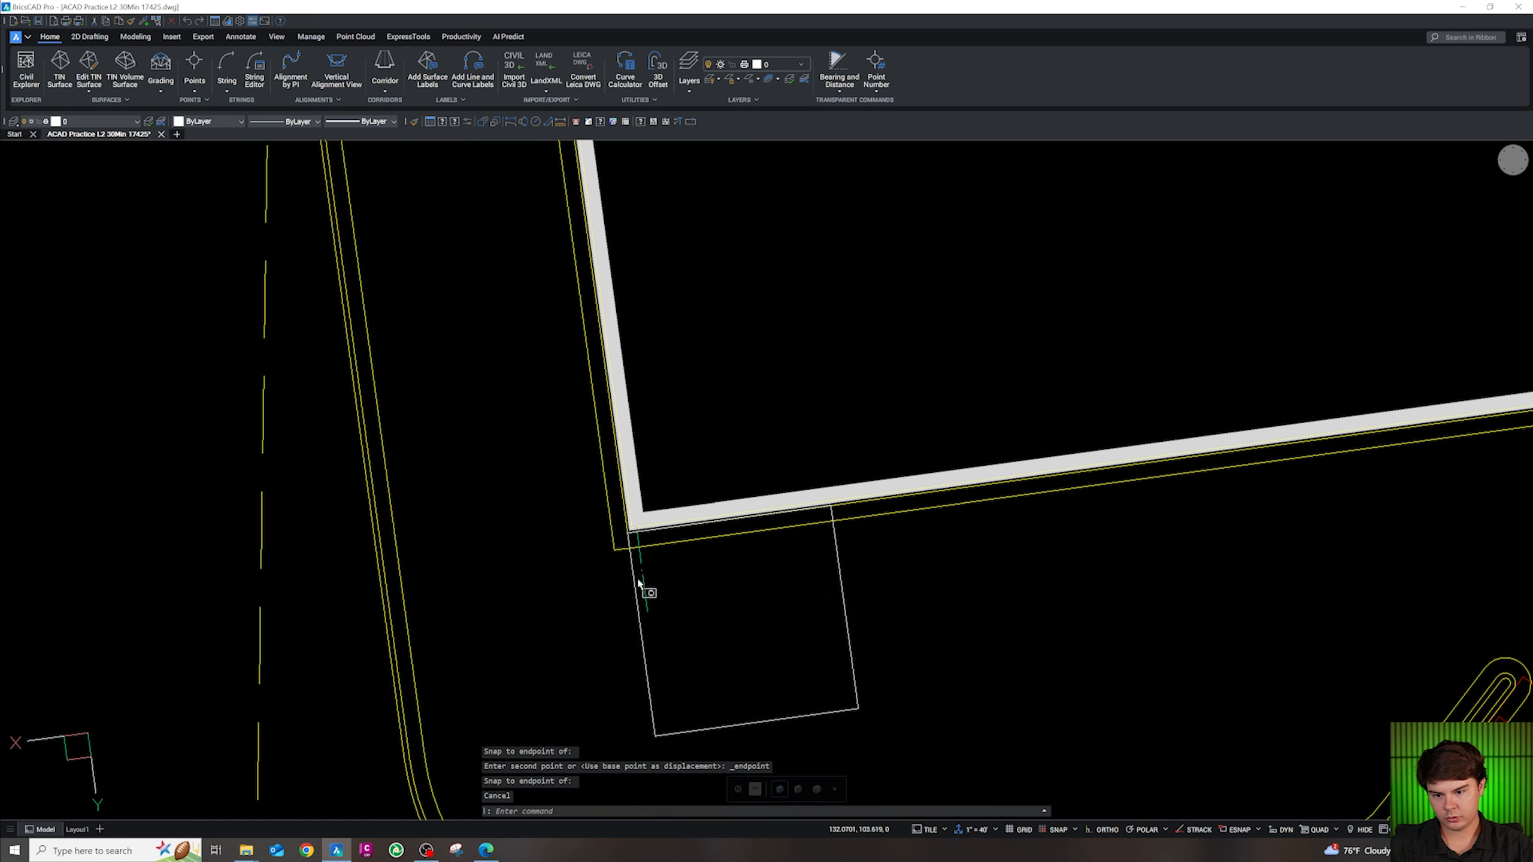
Reselect the square and begin moving it again from a base point inside it
{"action": "left_click_drag", "start_coordinate": [641, 572], "coordinate": [608, 595]}
{"action": "type", "text": "m"}
{"action": "key", "text": "Return"}
{"action": "left_click", "coordinate": [721, 623]}
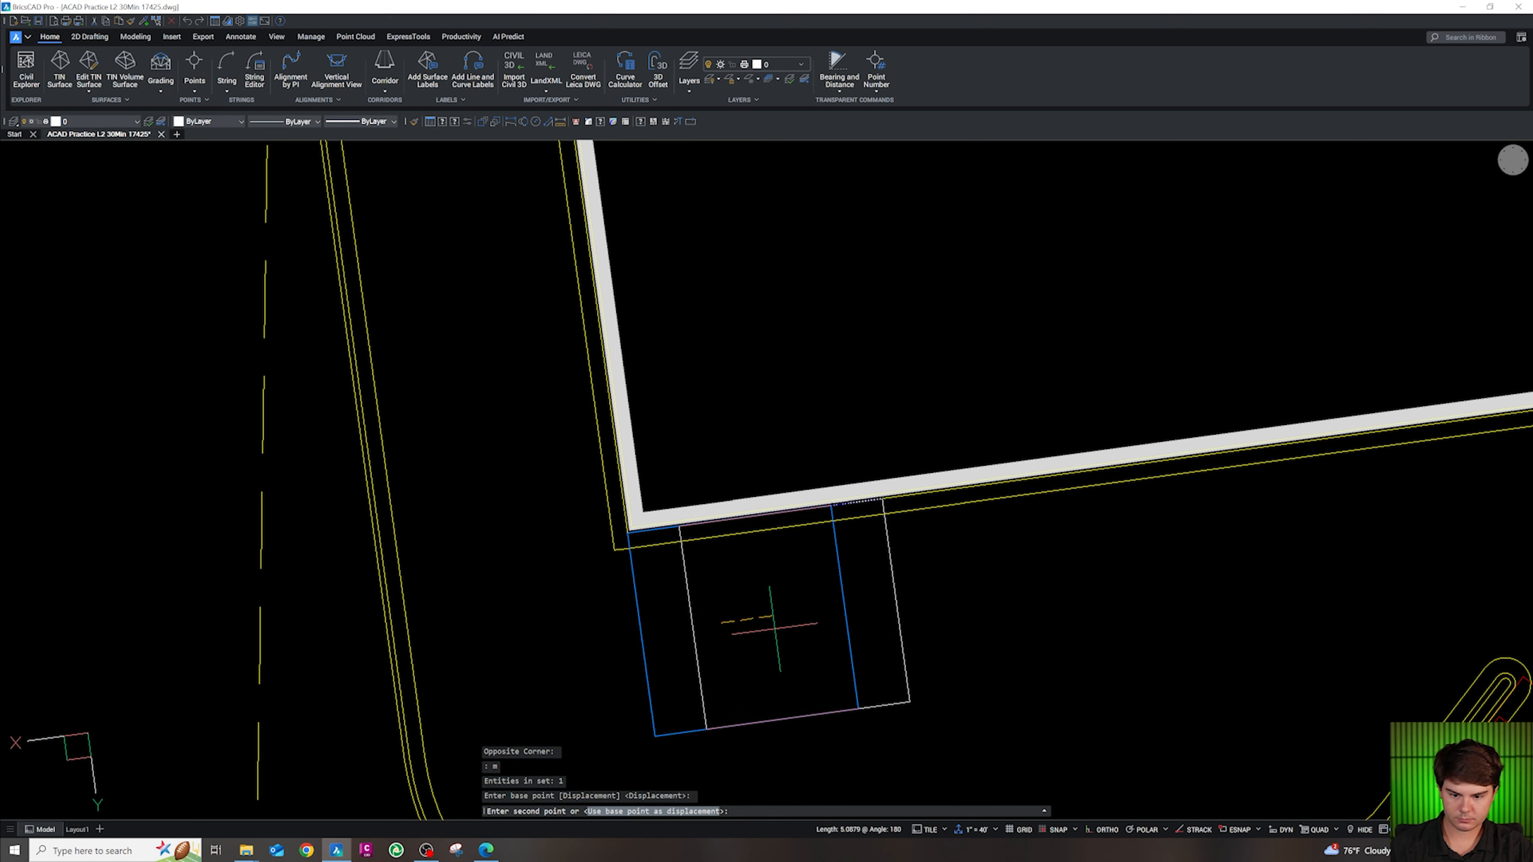
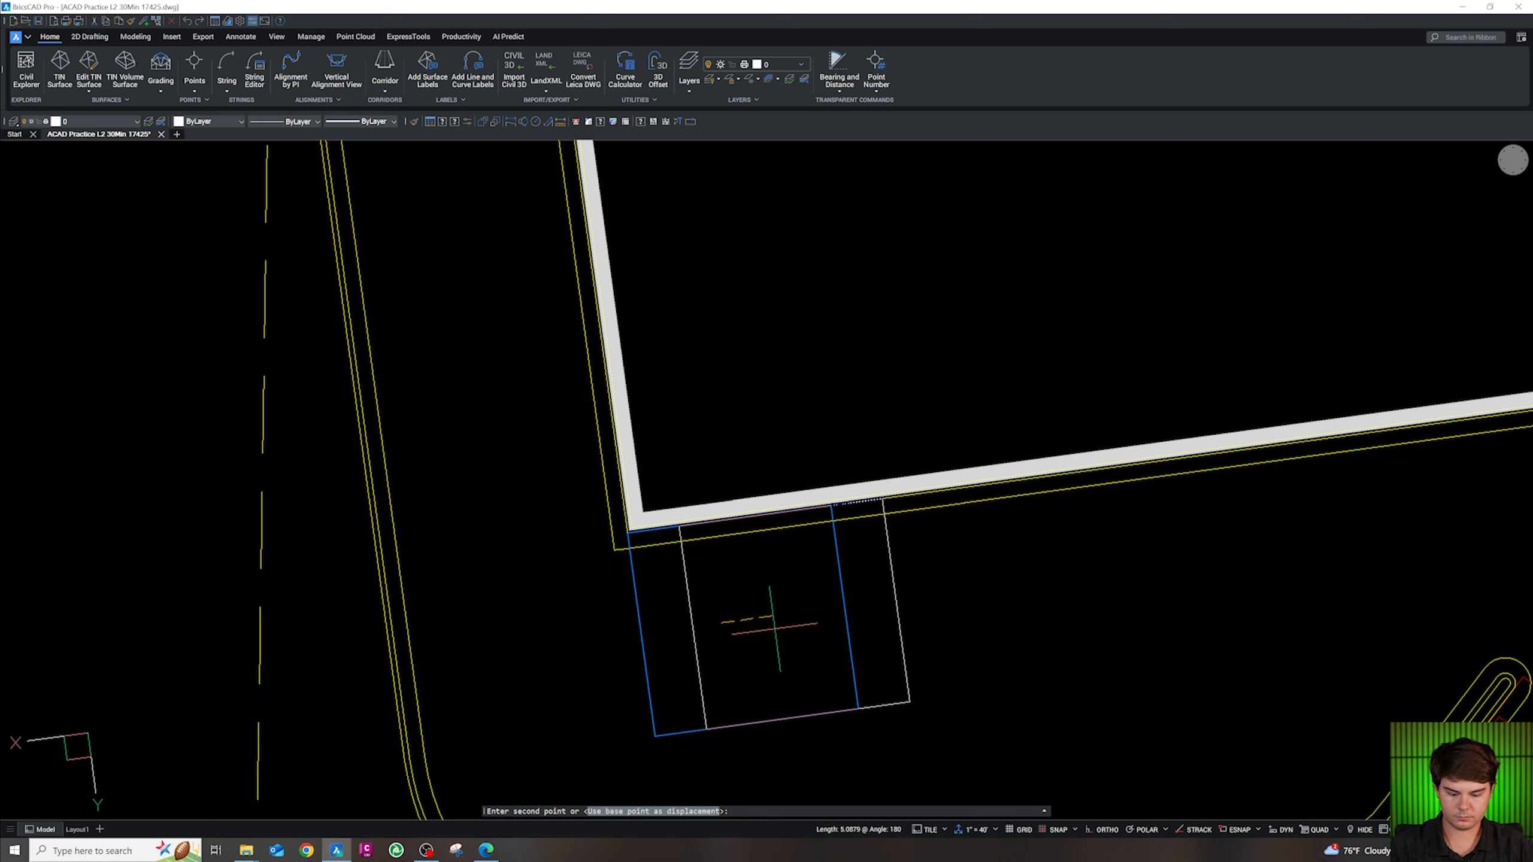
Shift the small square 2 units into its final spot at the building's lower-left corner
{"action": "type", "text": "2"}
{"action": "key", "text": "Return"}
{"action": "key", "text": "Escape"}
Pan to the building's south side and start a new polyline with PL
{"action": "scroll", "coordinate": [687, 576], "scroll_direction": "down", "scroll_amount": 6}
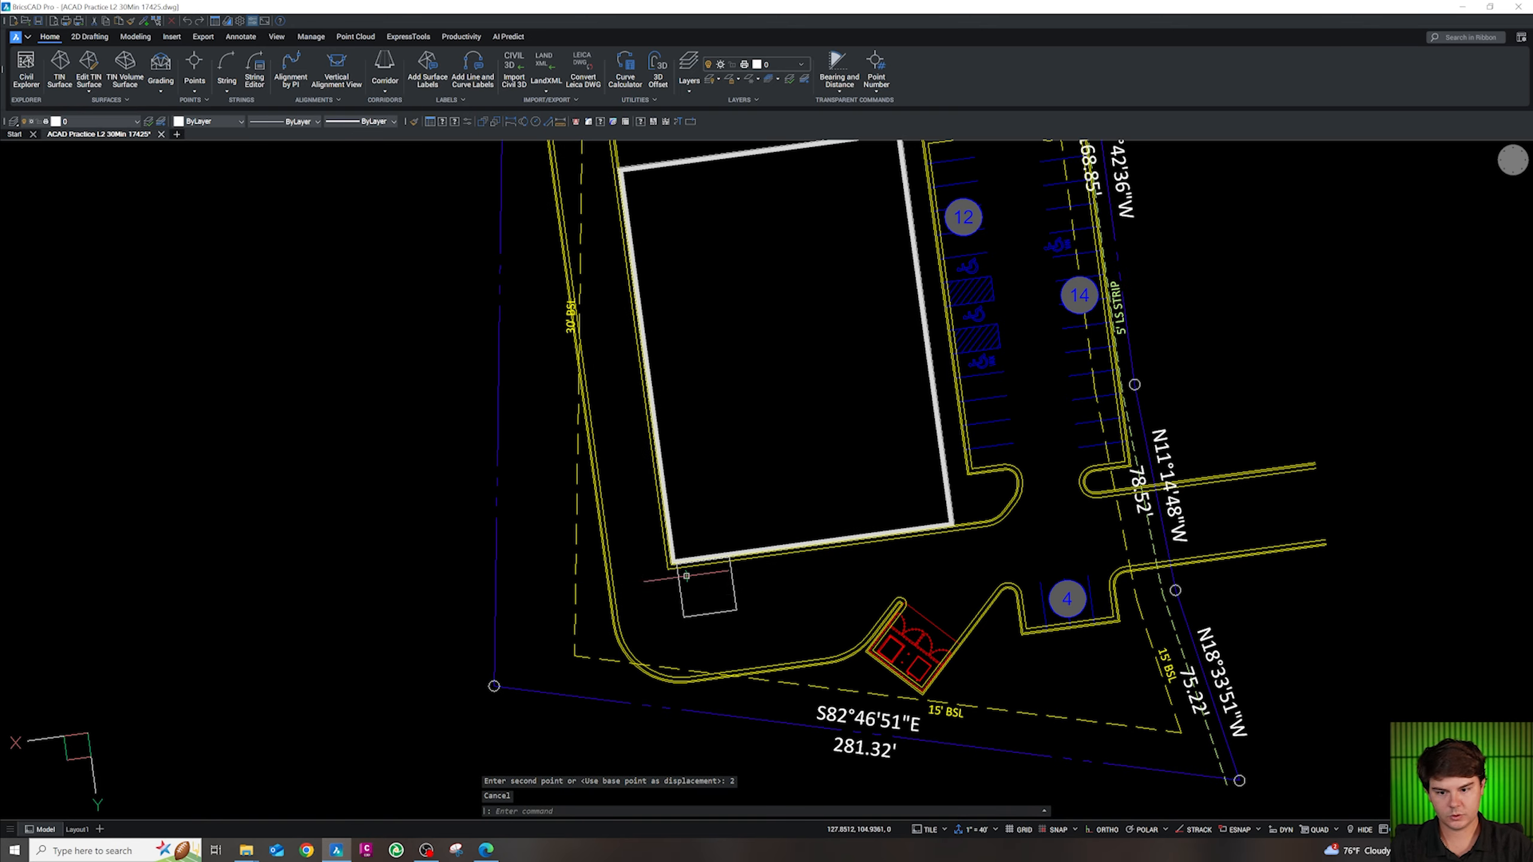
{"action": "scroll", "coordinate": [770, 587], "scroll_direction": "up", "scroll_amount": 3}
{"action": "middle_click_drag", "start_coordinate": [809, 626], "coordinate": [743, 610]}
{"action": "scroll", "coordinate": [743, 611], "scroll_direction": "down", "scroll_amount": 3}
{"action": "key", "text": "Escape"}
{"action": "key", "text": "Escape"}
{"action": "key", "text": "Escape"}
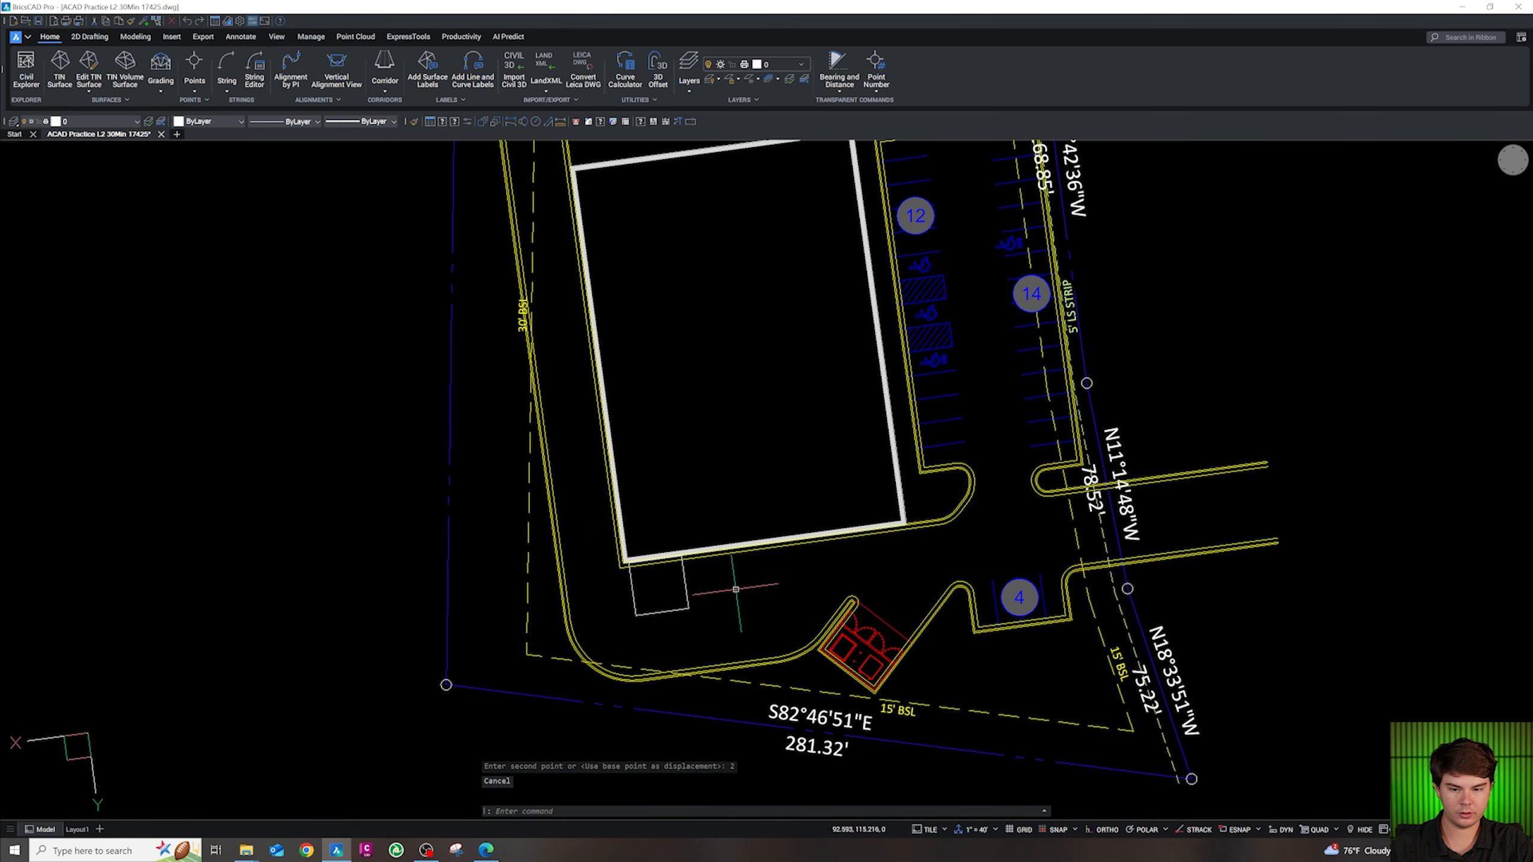
{"action": "type", "text": "pl"}
{"action": "key", "text": "Return"}
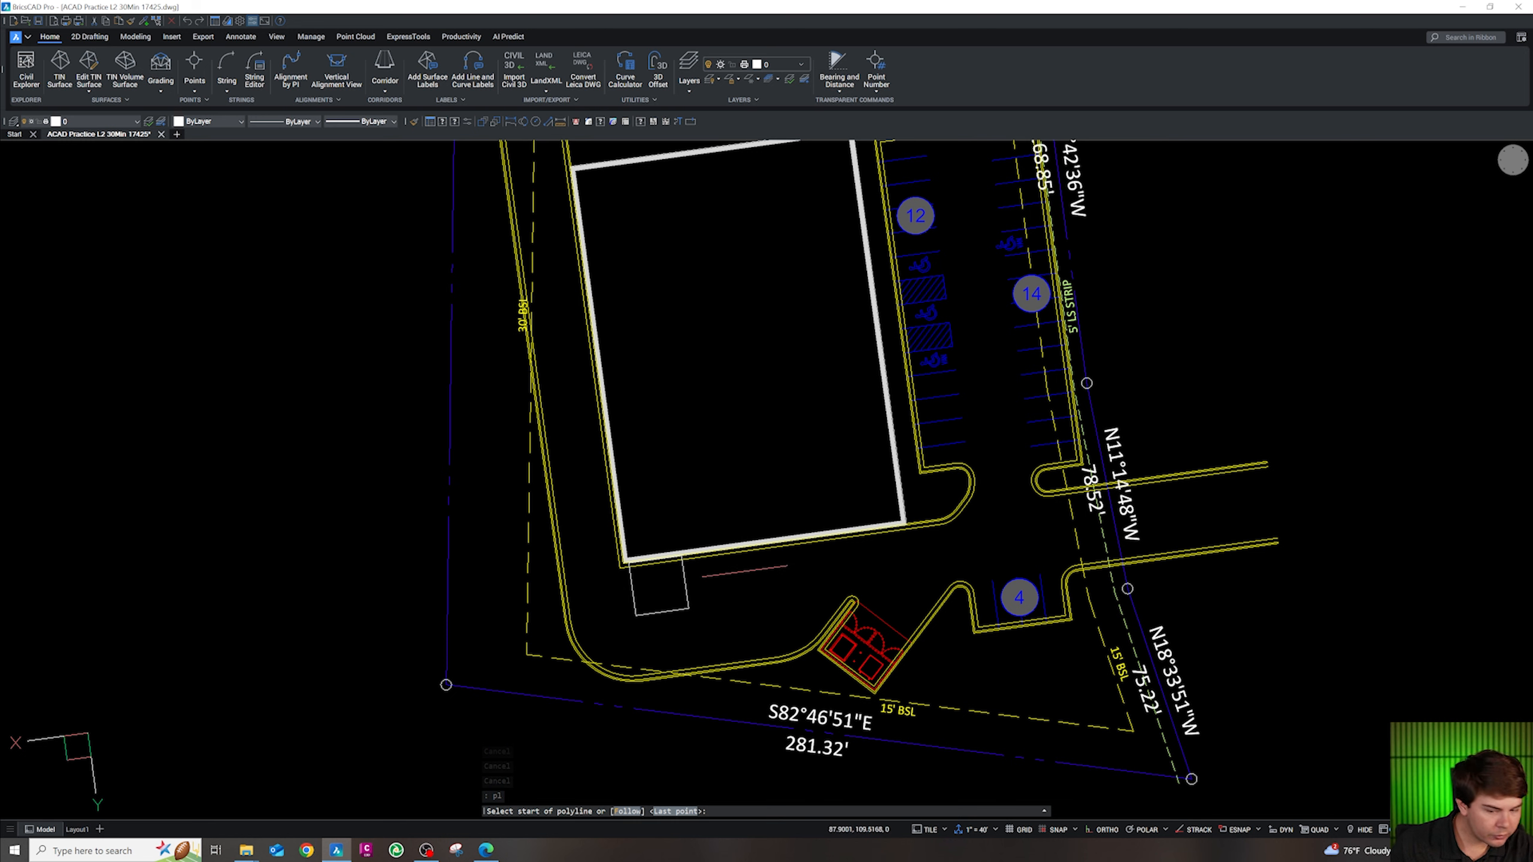
Draw a closed 54.6 by 12 rectangular polyline below the building
{"action": "left_click", "coordinate": [721, 574]}
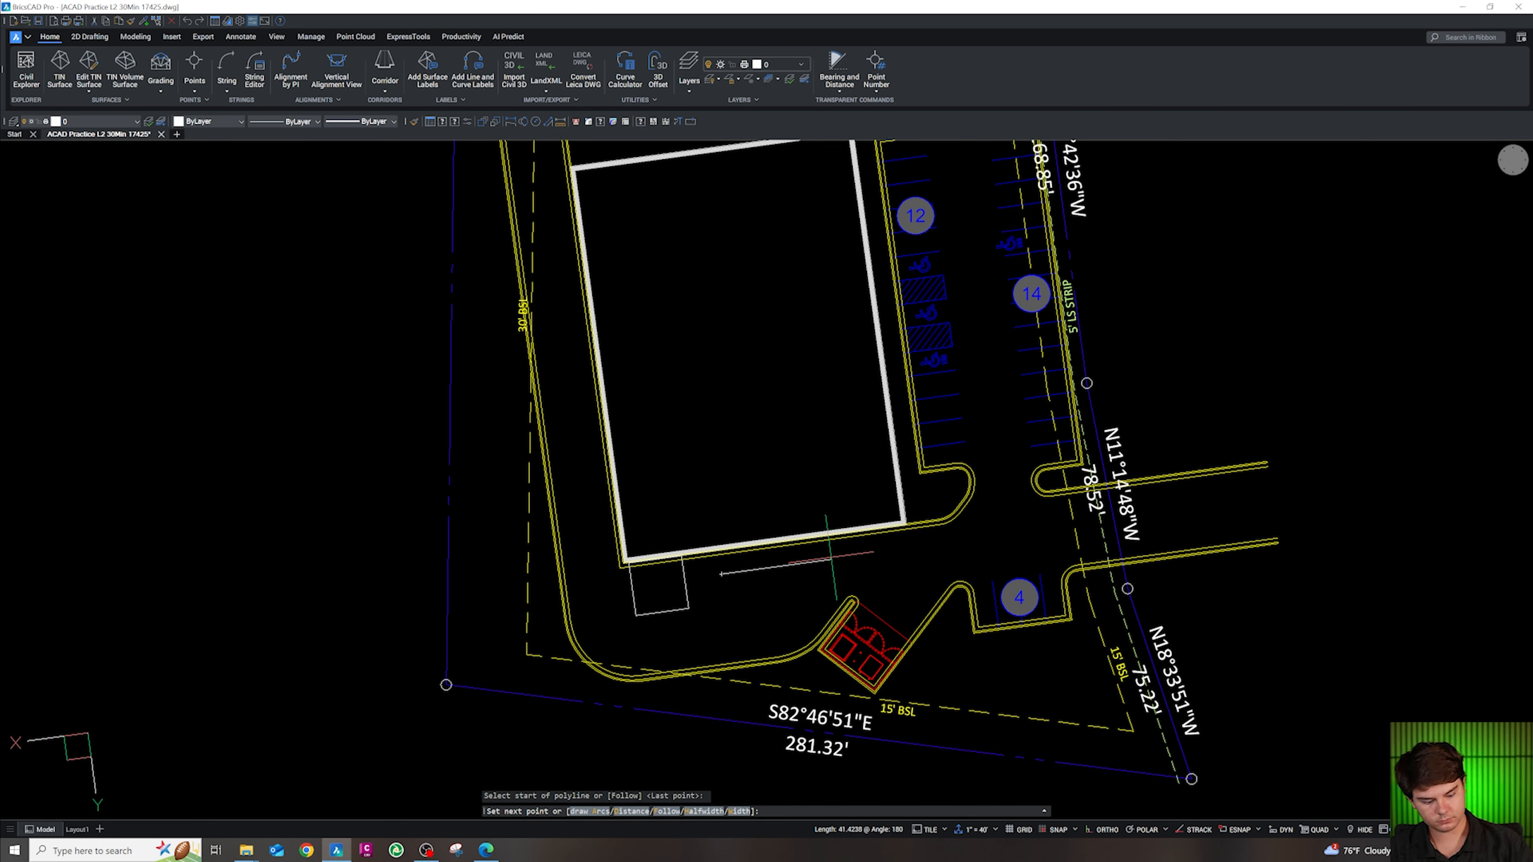
{"action": "type", "text": "54.6"}
{"action": "key", "text": "Return"}
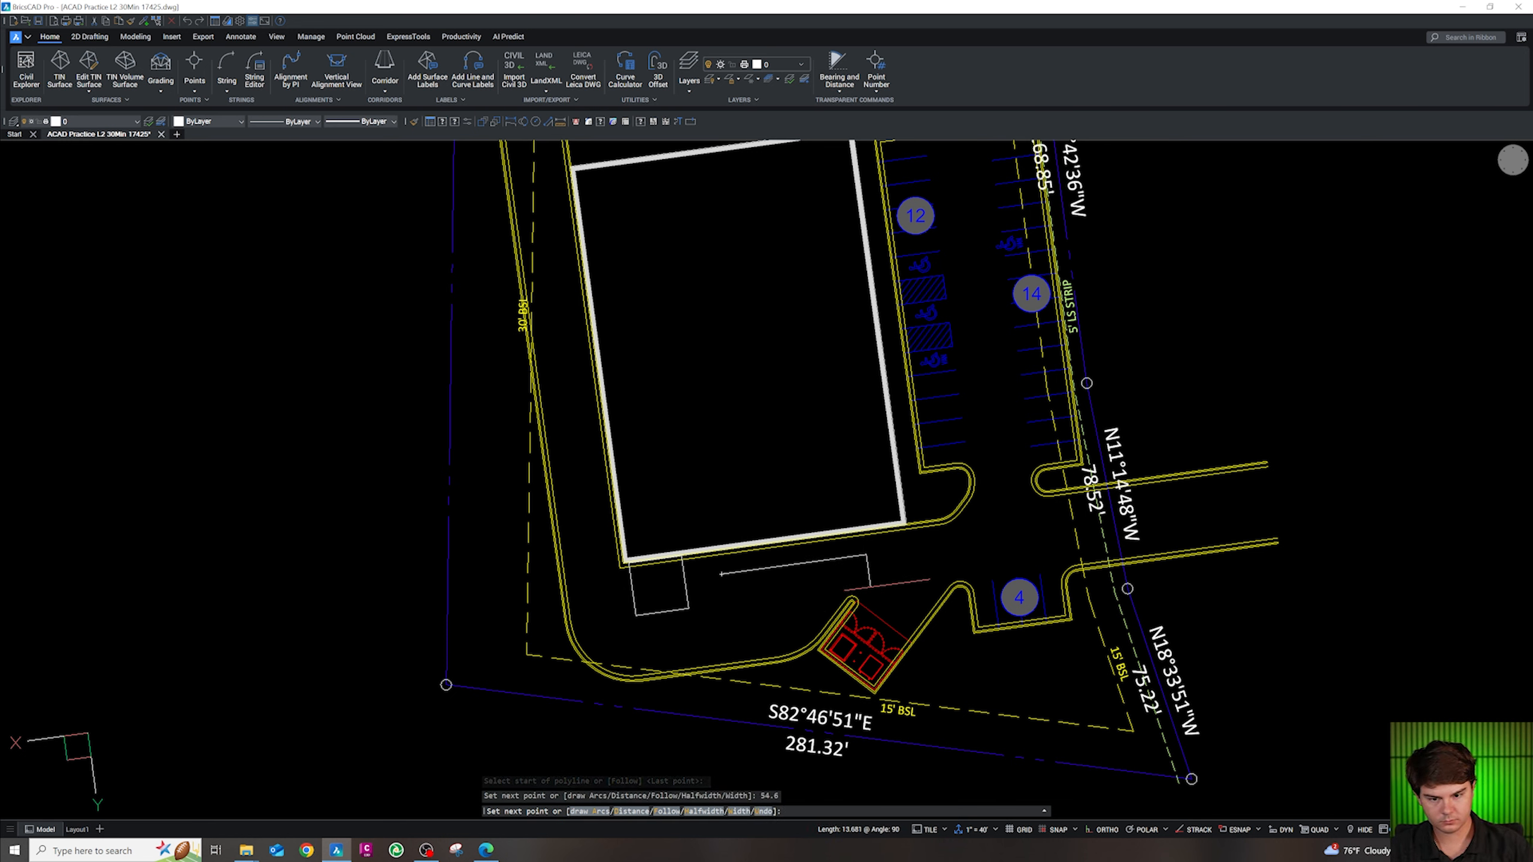
{"action": "type", "text": "12"}
{"action": "key", "text": "Return"}
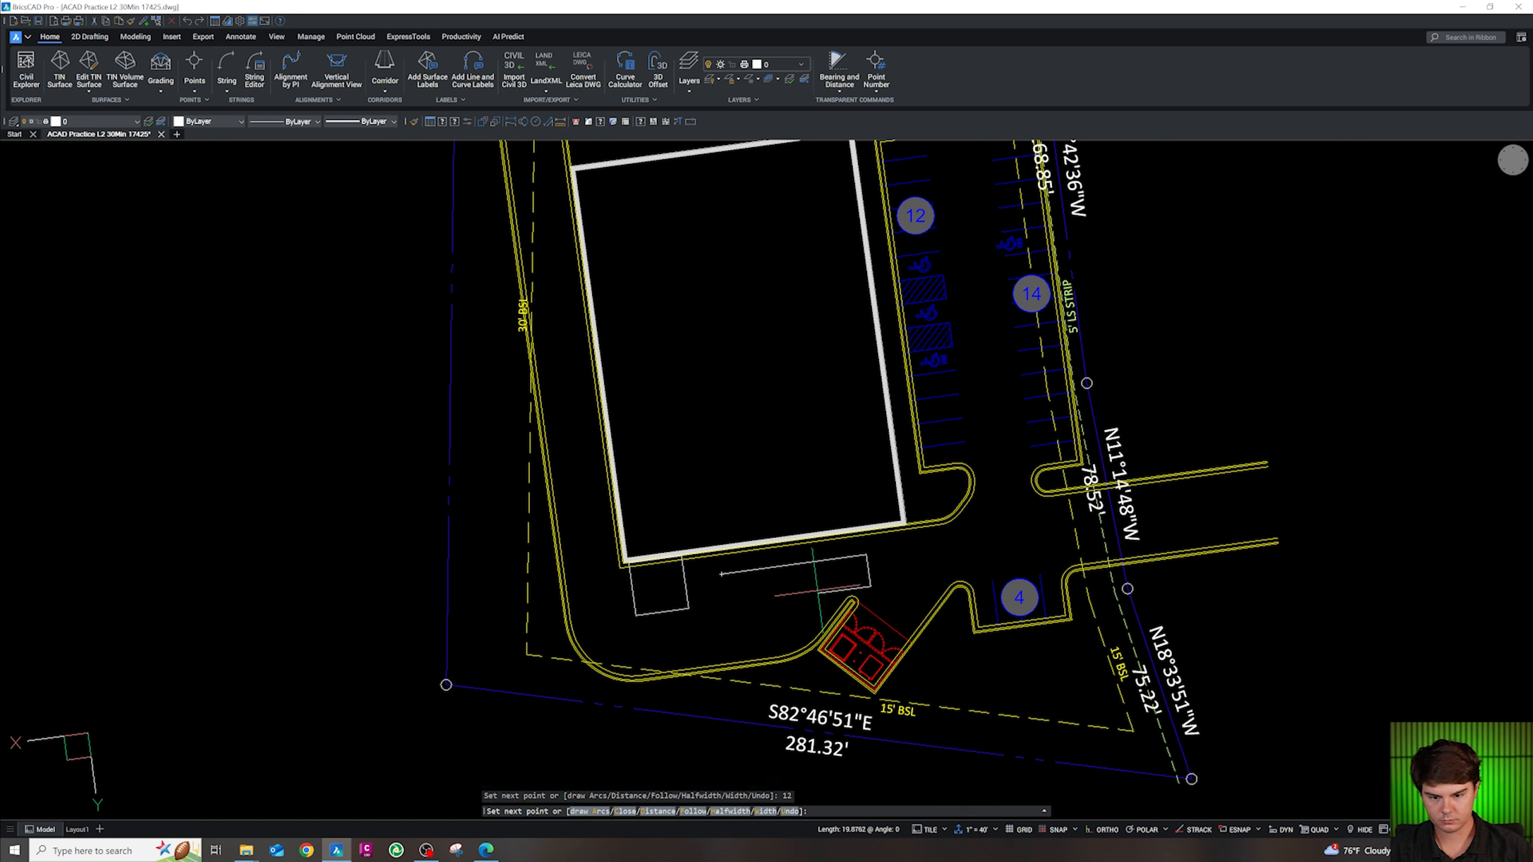
{"action": "type", "text": "54.6"}
{"action": "key", "text": "Return"}
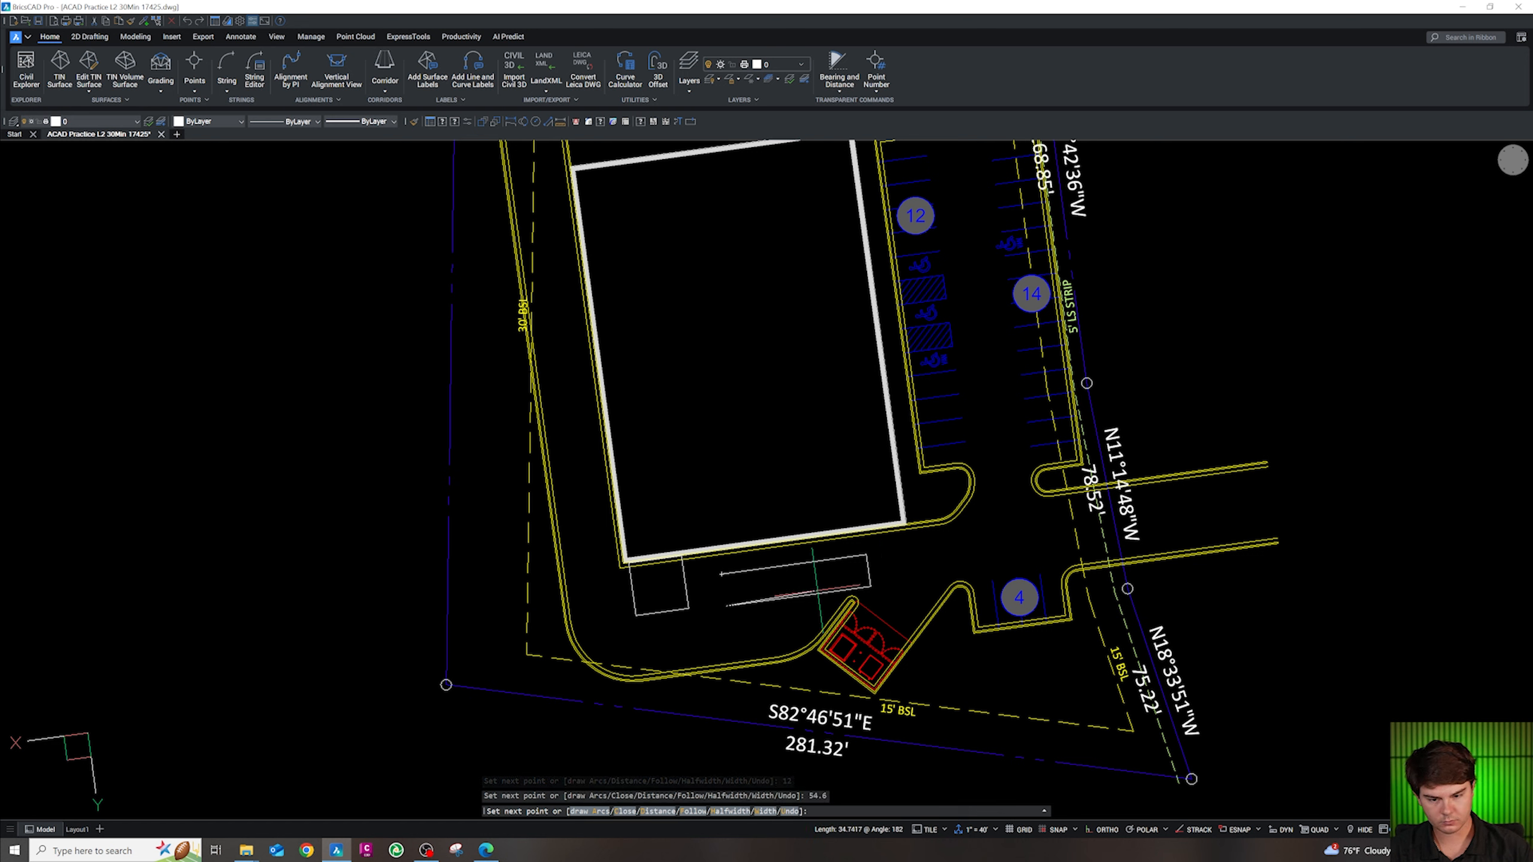
{"action": "type", "text": "c"}
{"action": "key", "text": "Return"}
{"action": "key", "text": "Escape"}
Move the rectangle's corner onto the building corner using Endpoint and Apparent Intersection snaps
{"action": "left_click_drag", "start_coordinate": [783, 626], "coordinate": [730, 596]}
{"action": "type", "text": "m"}
{"action": "key", "text": "Return"}
{"action": "scroll", "coordinate": [792, 593], "scroll_direction": "up", "scroll_amount": 4}
{"action": "right_click", "coordinate": [780, 594], "text": "shift"}
{"action": "key", "text": "e"}
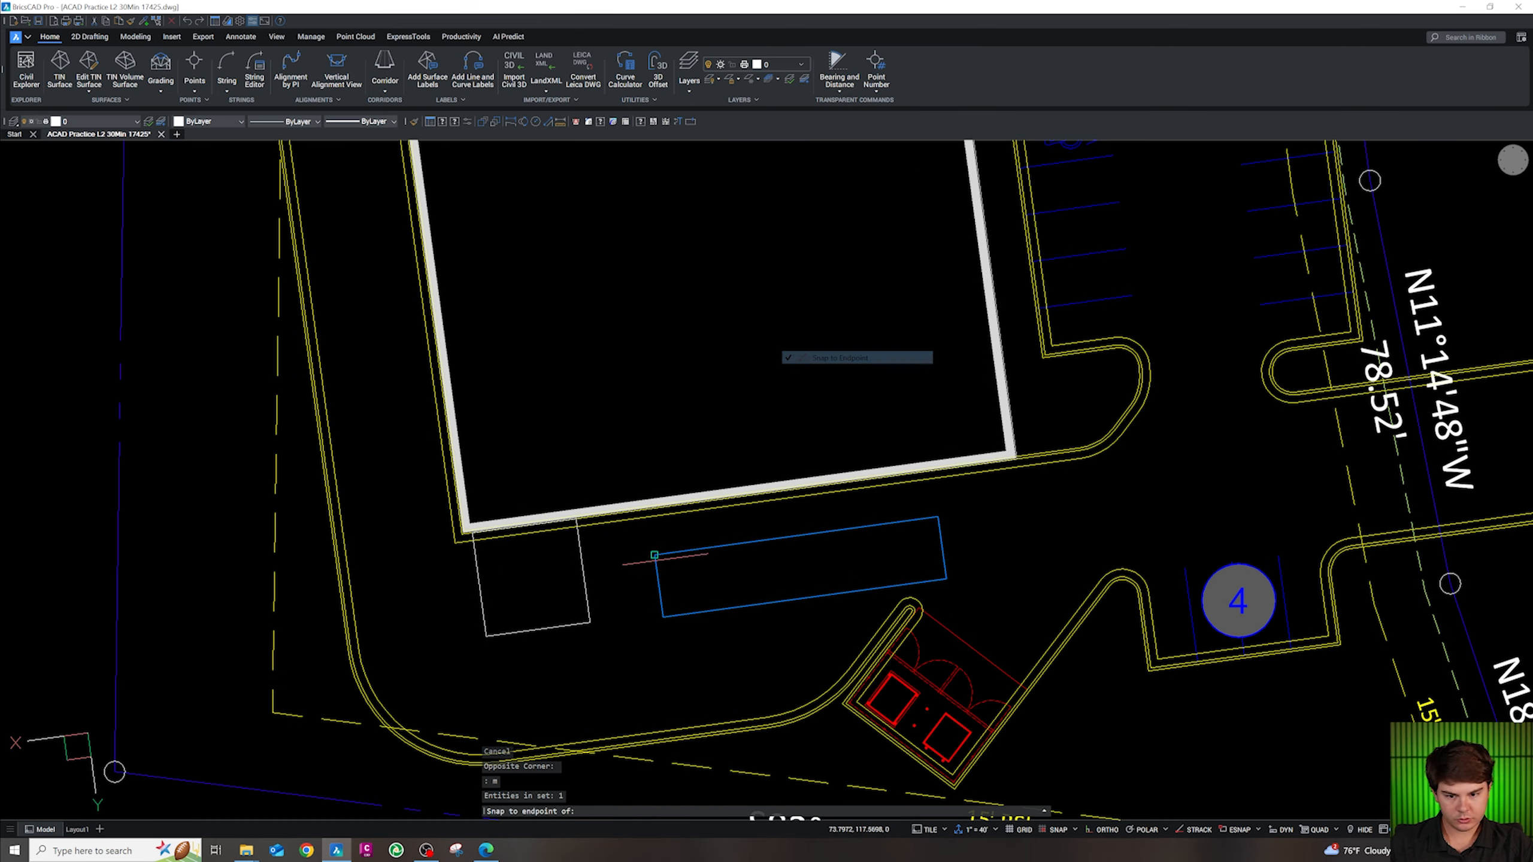
{"action": "left_click", "coordinate": [655, 555]}
{"action": "right_click", "coordinate": [594, 529], "text": "shift"}
{"action": "key", "text": "a"}
{"action": "left_click", "coordinate": [582, 527]}
{"action": "key", "text": "Escape"}
Shift the long rectangle 2 units down, twice
{"action": "left_click_drag", "start_coordinate": [638, 620], "coordinate": [620, 572]}
{"action": "type", "text": "m"}
{"action": "key", "text": "Return"}
{"action": "left_click", "coordinate": [682, 626]}
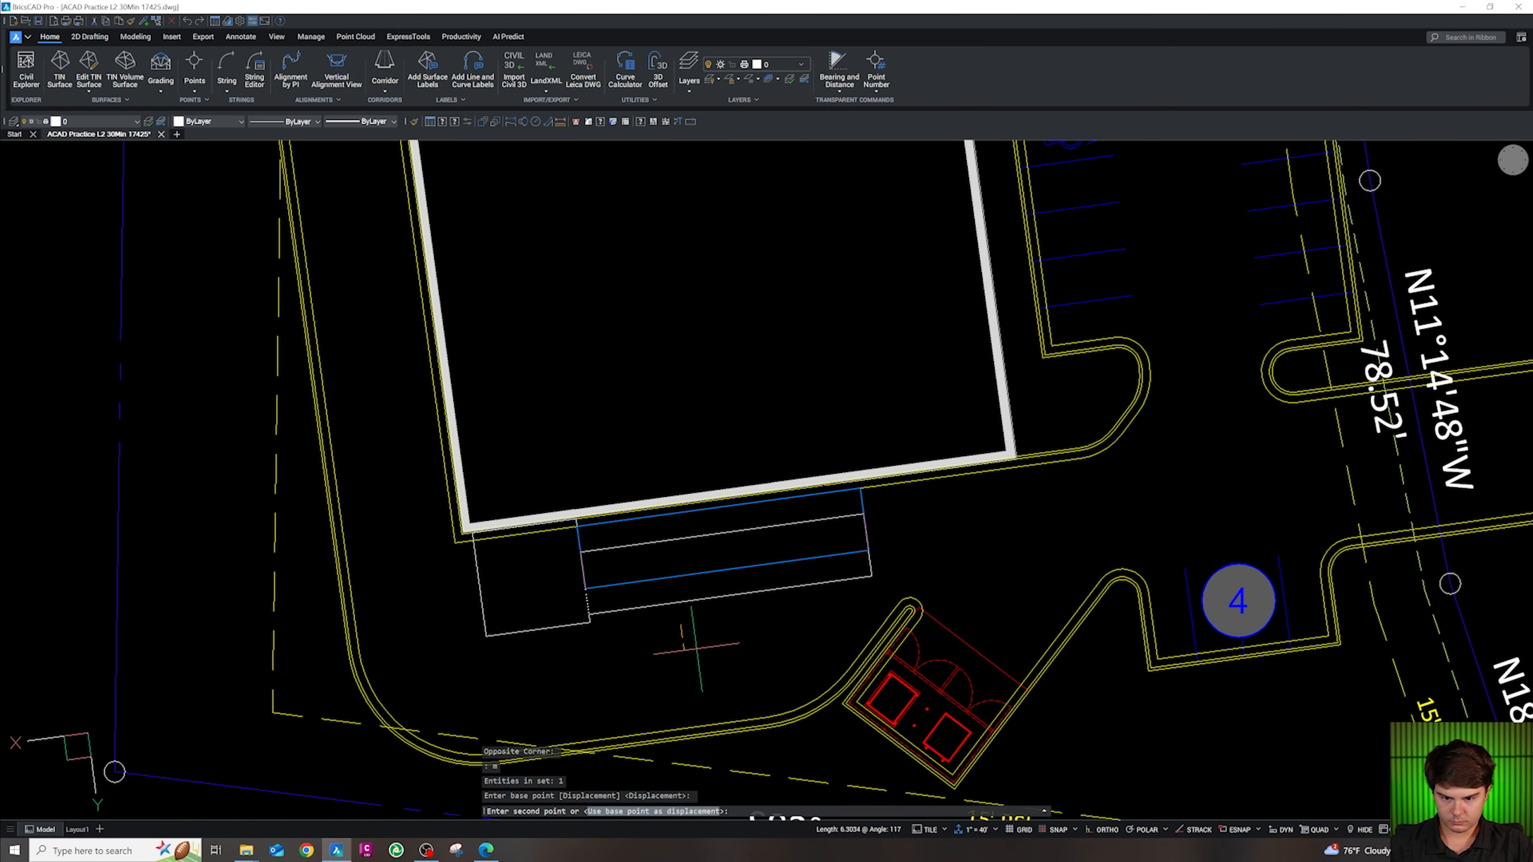
{"action": "type", "text": "2"}
{"action": "key", "text": "Return"}
{"action": "key", "text": "Escape"}
{"action": "left_click_drag", "start_coordinate": [683, 628], "coordinate": [665, 572]}
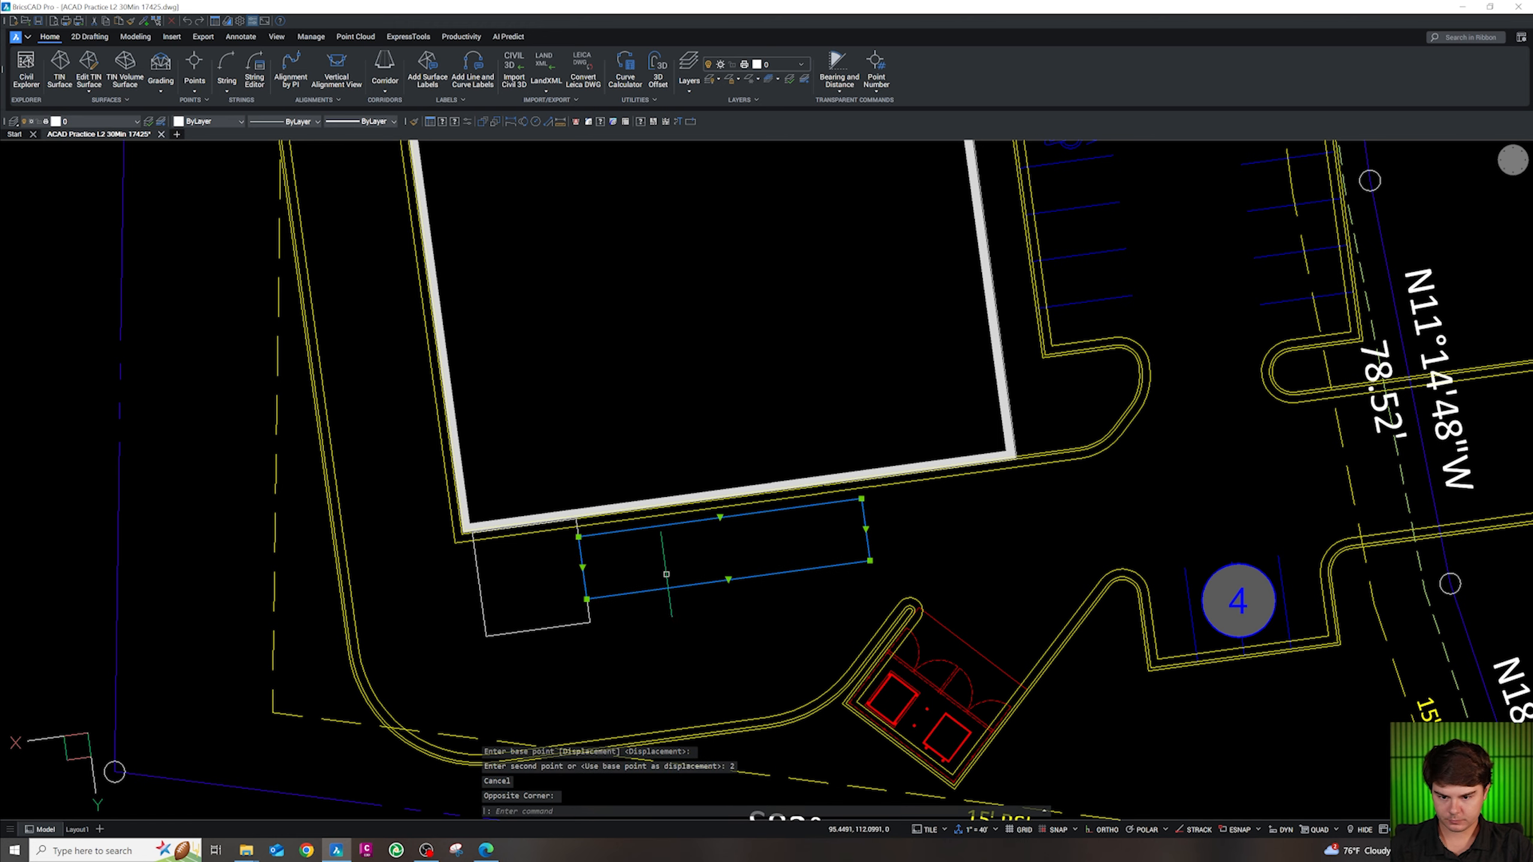
{"action": "type", "text": "m"}
{"action": "key", "text": "Return"}
{"action": "left_click", "coordinate": [684, 622]}
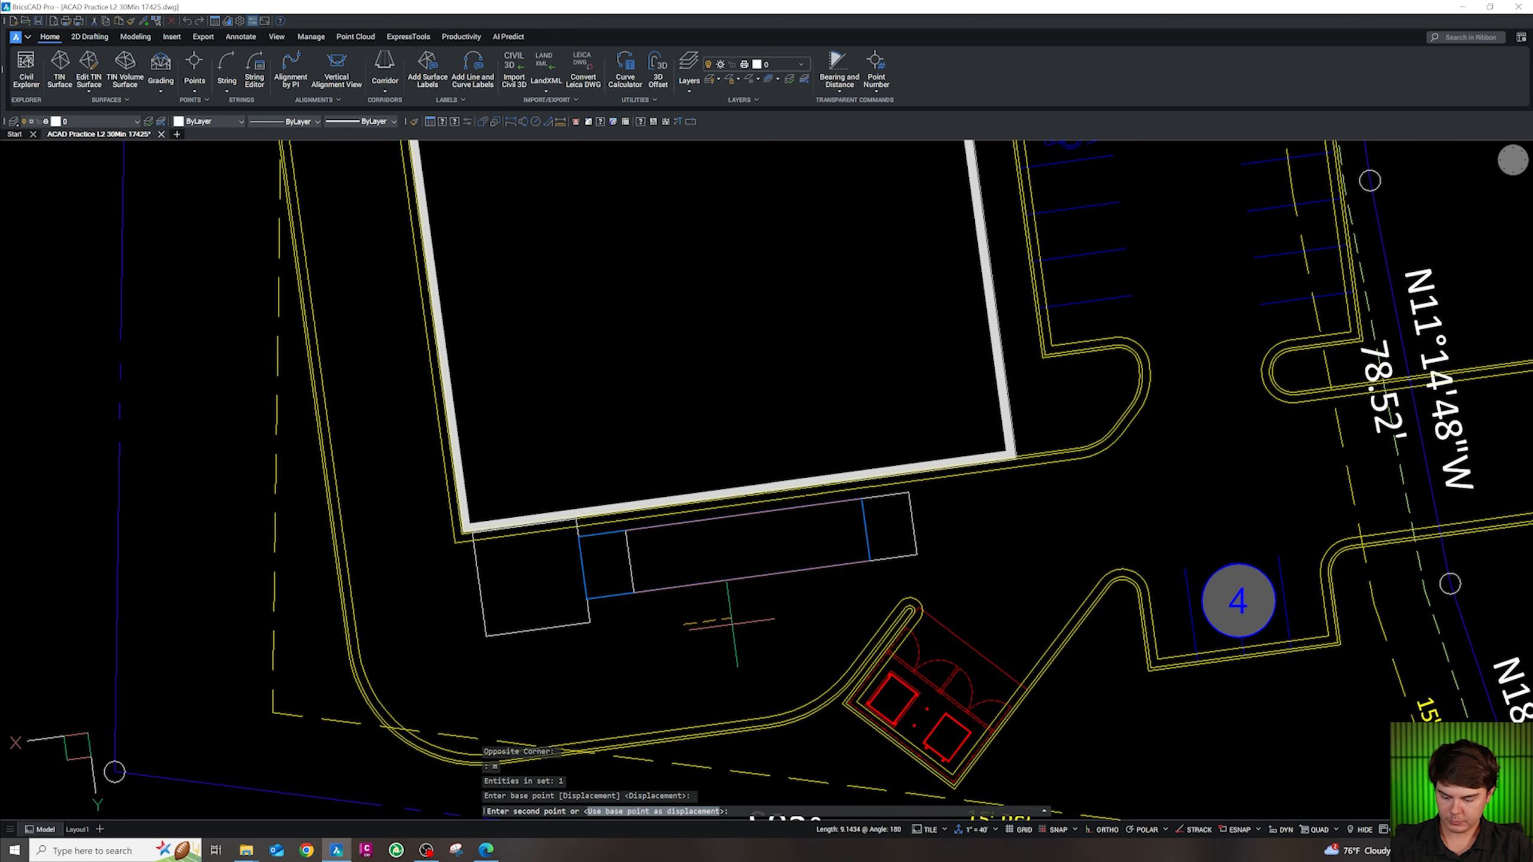
{"action": "type", "text": "2"}
{"action": "key", "text": "Return"}
{"action": "key", "text": "Escape"}
{"action": "scroll", "coordinate": [601, 632], "scroll_direction": "up", "scroll_amount": 2}
{"action": "left_click_drag", "start_coordinate": [600, 635], "coordinate": [523, 591]}
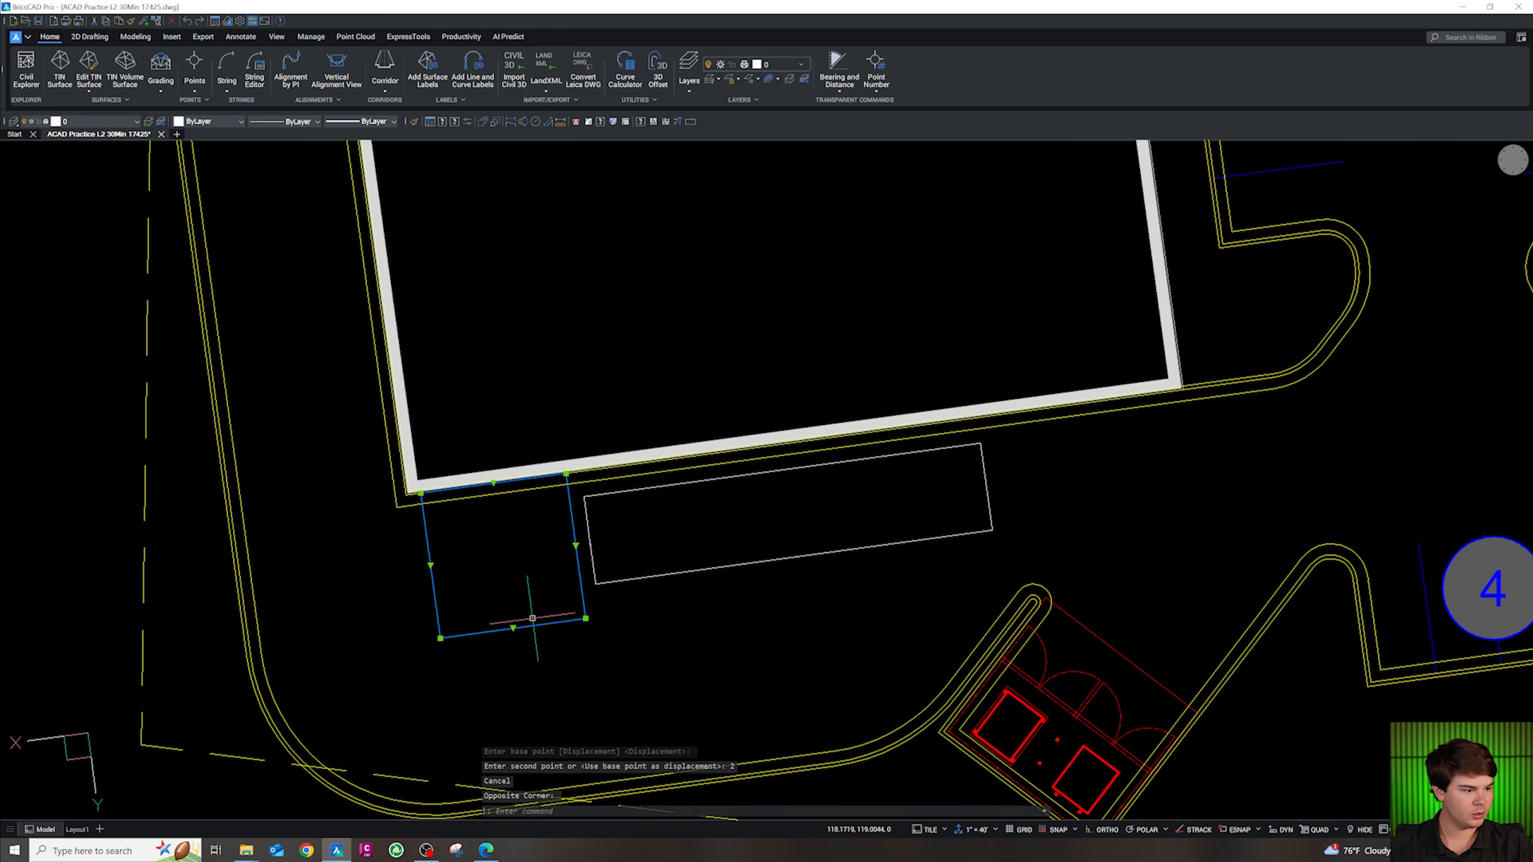
Put the long rectangle on the CS-SITE-STRP layer
{"action": "left_click", "coordinate": [96, 122]}
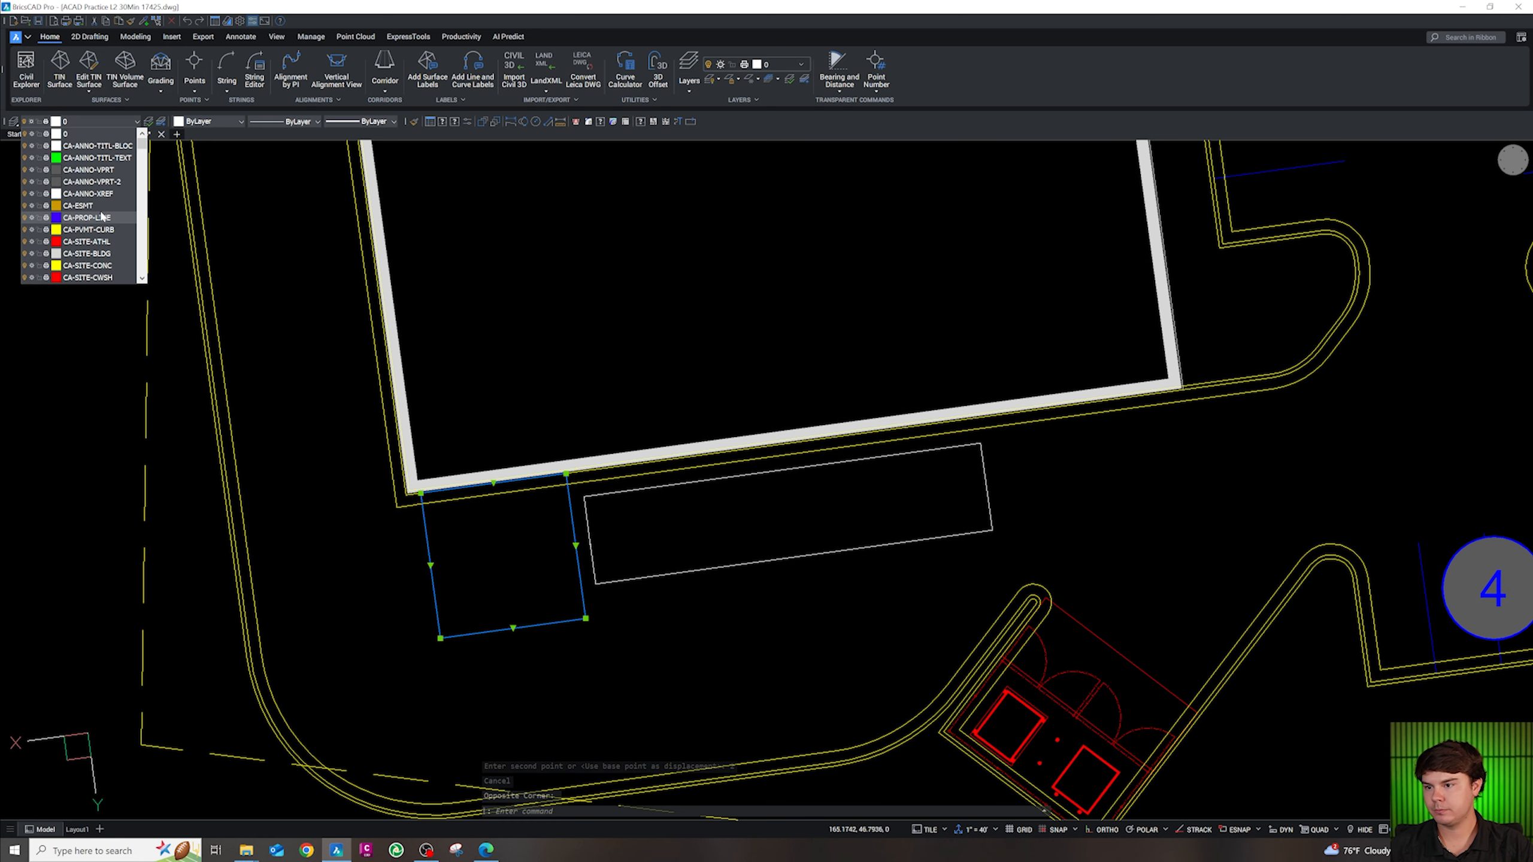
{"action": "scroll", "coordinate": [101, 216], "scroll_direction": "down", "scroll_amount": 4}
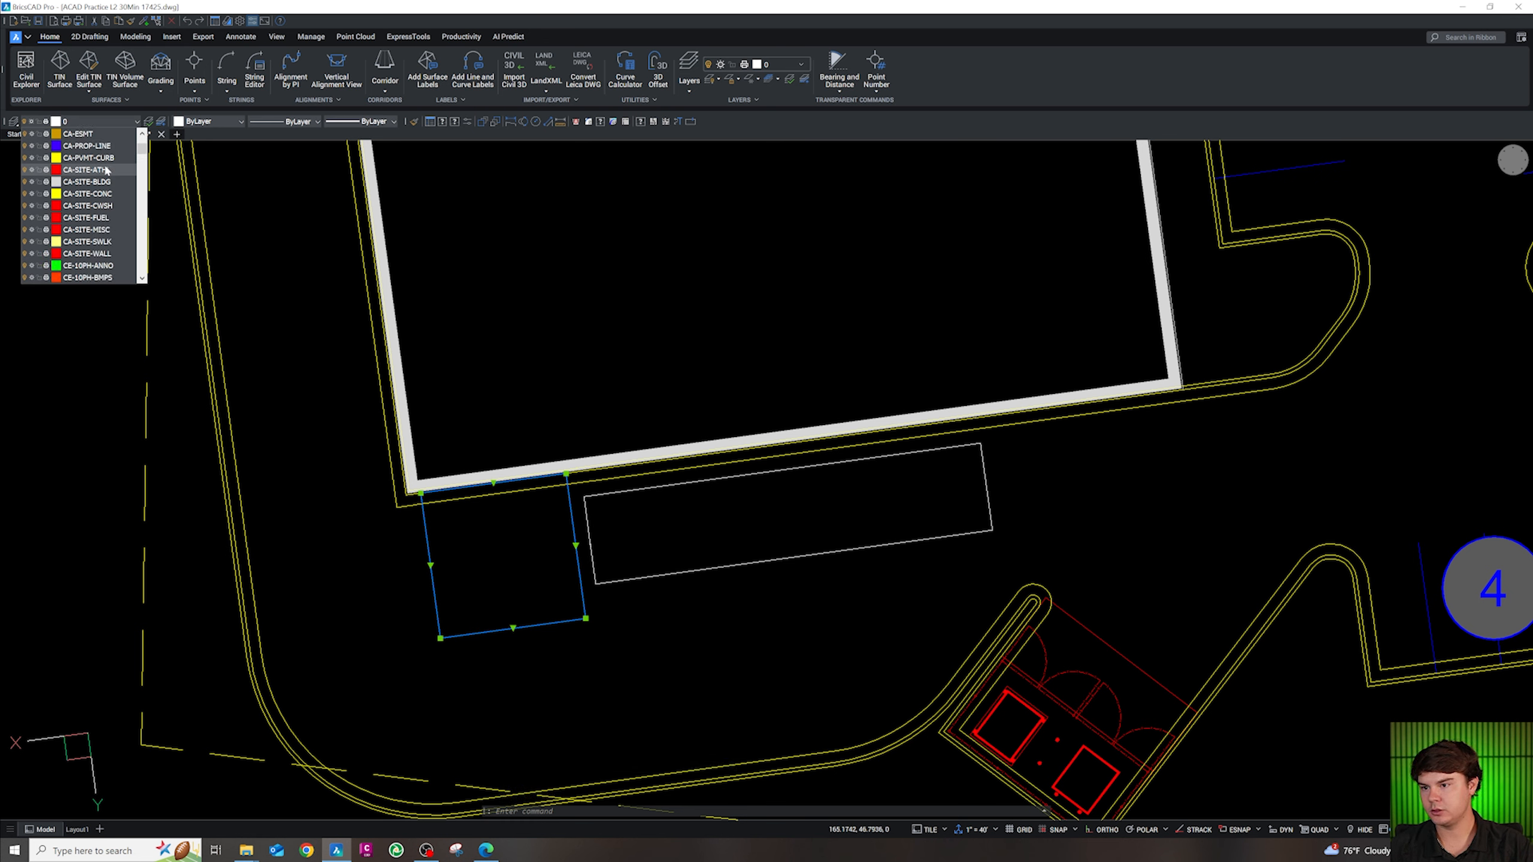
{"action": "scroll", "coordinate": [97, 218], "scroll_direction": "up", "scroll_amount": 1}
{"action": "left_click", "coordinate": [103, 230]}
{"action": "key", "text": "Escape"}
{"action": "left_click", "coordinate": [767, 634]}
{"action": "left_click", "coordinate": [684, 530]}
{"action": "left_click", "coordinate": [96, 121]}
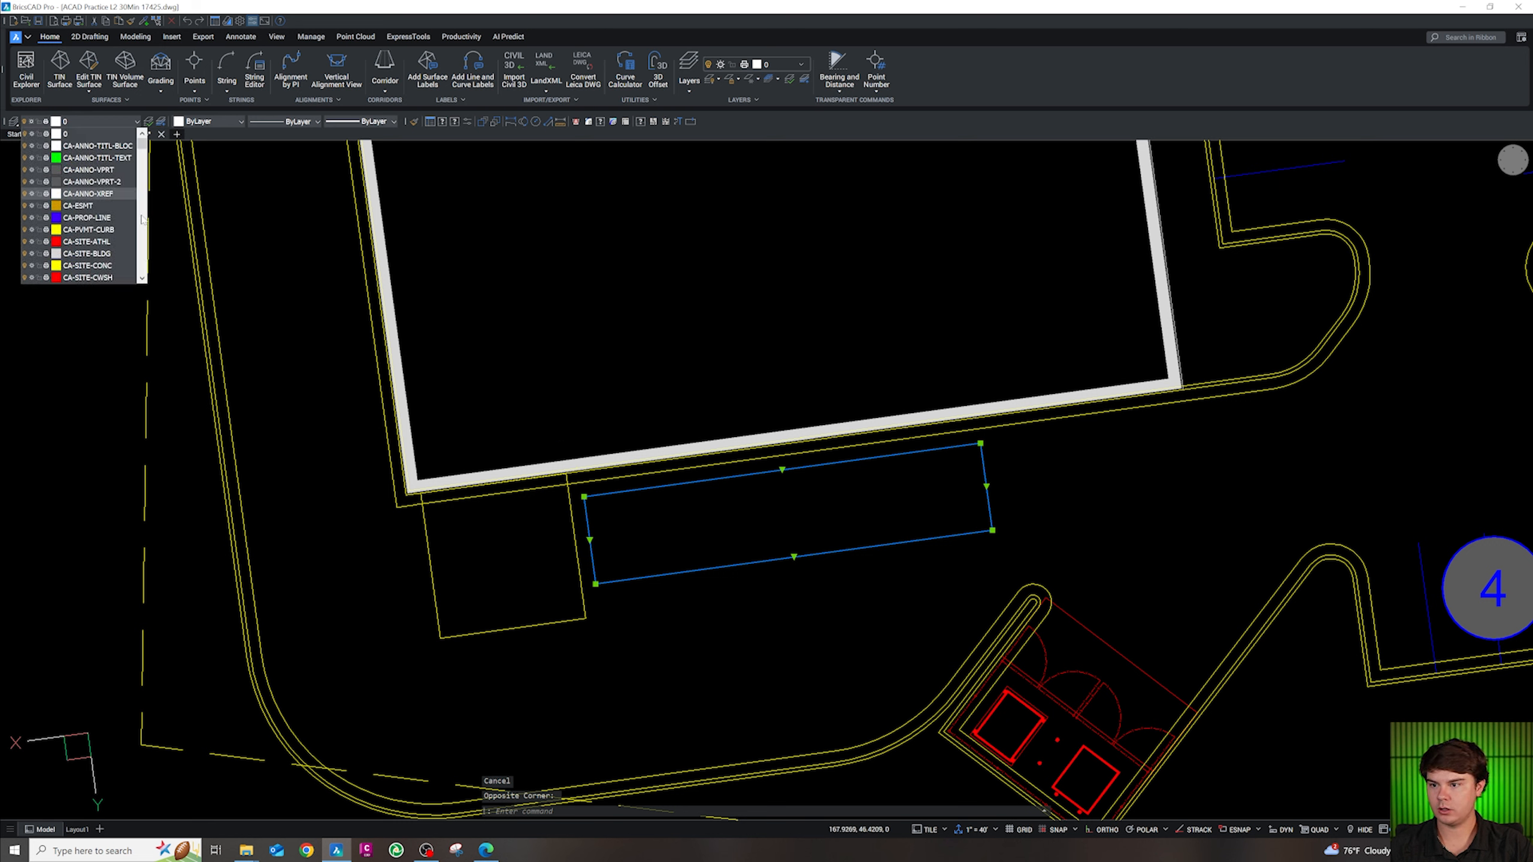
{"action": "scroll", "coordinate": [120, 257], "scroll_direction": "down", "scroll_amount": 8}
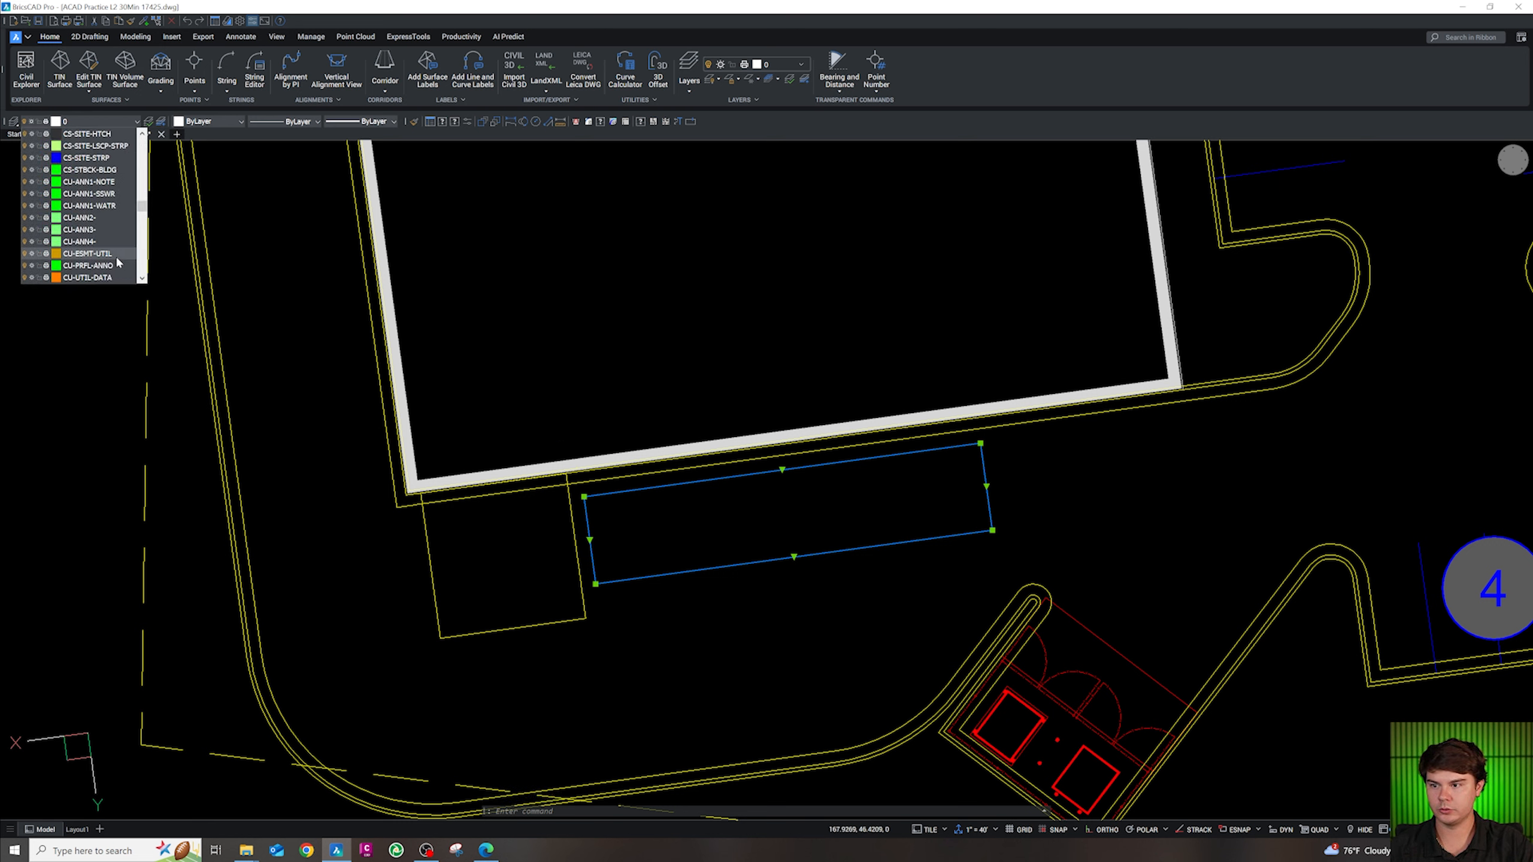
{"action": "left_click", "coordinate": [83, 159]}
{"action": "key", "text": "Escape"}
Give the rectangle a STRIPE linetype, then switch to a longer-dash stripe
{"action": "left_click", "coordinate": [795, 619]}
{"action": "left_click", "coordinate": [747, 523]}
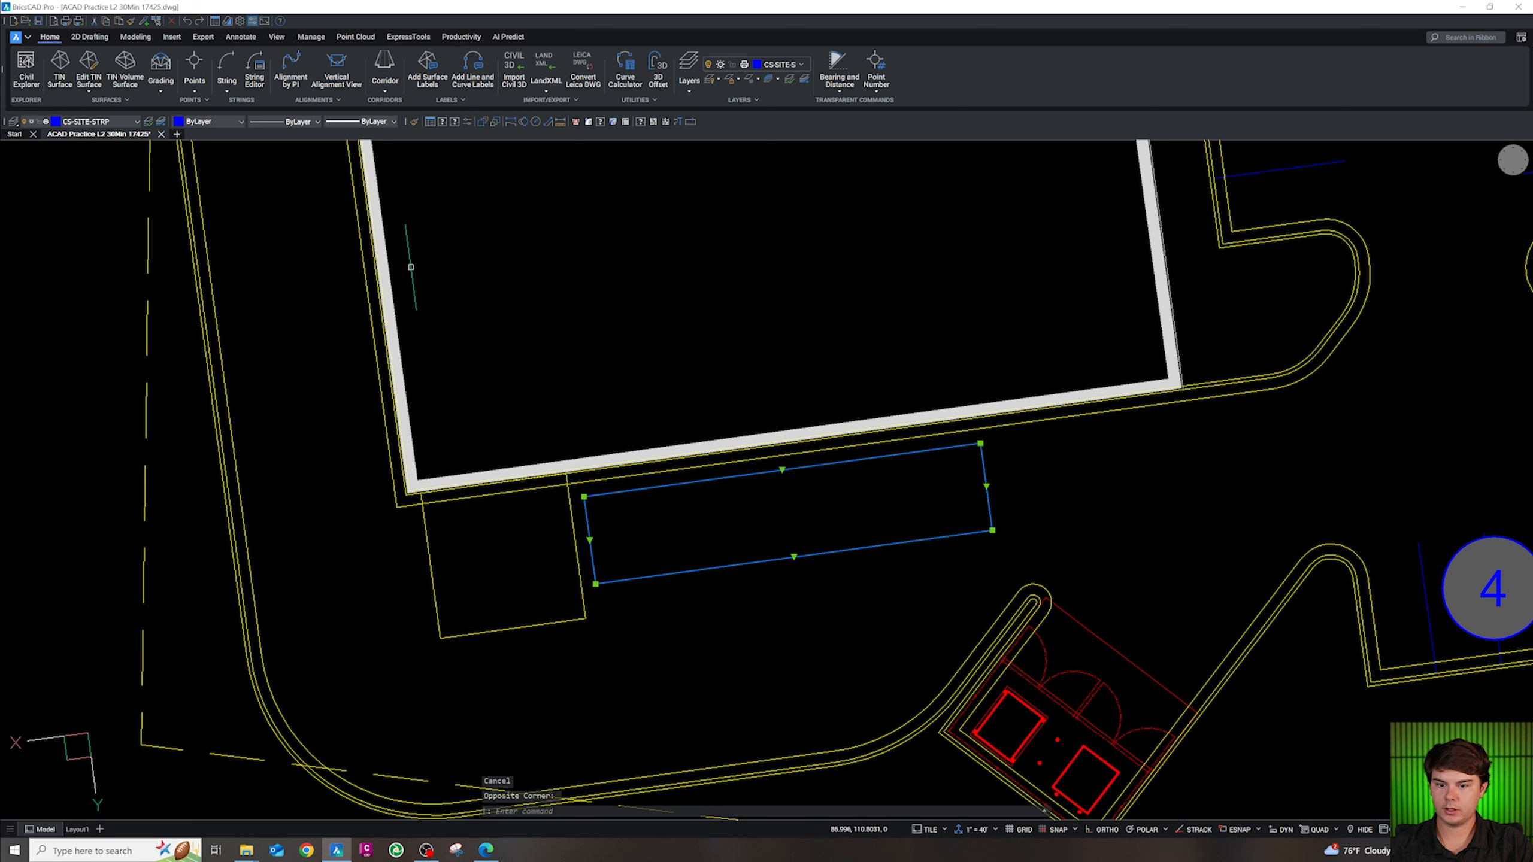
{"action": "left_click", "coordinate": [223, 121]}
{"action": "left_click", "coordinate": [283, 121]}
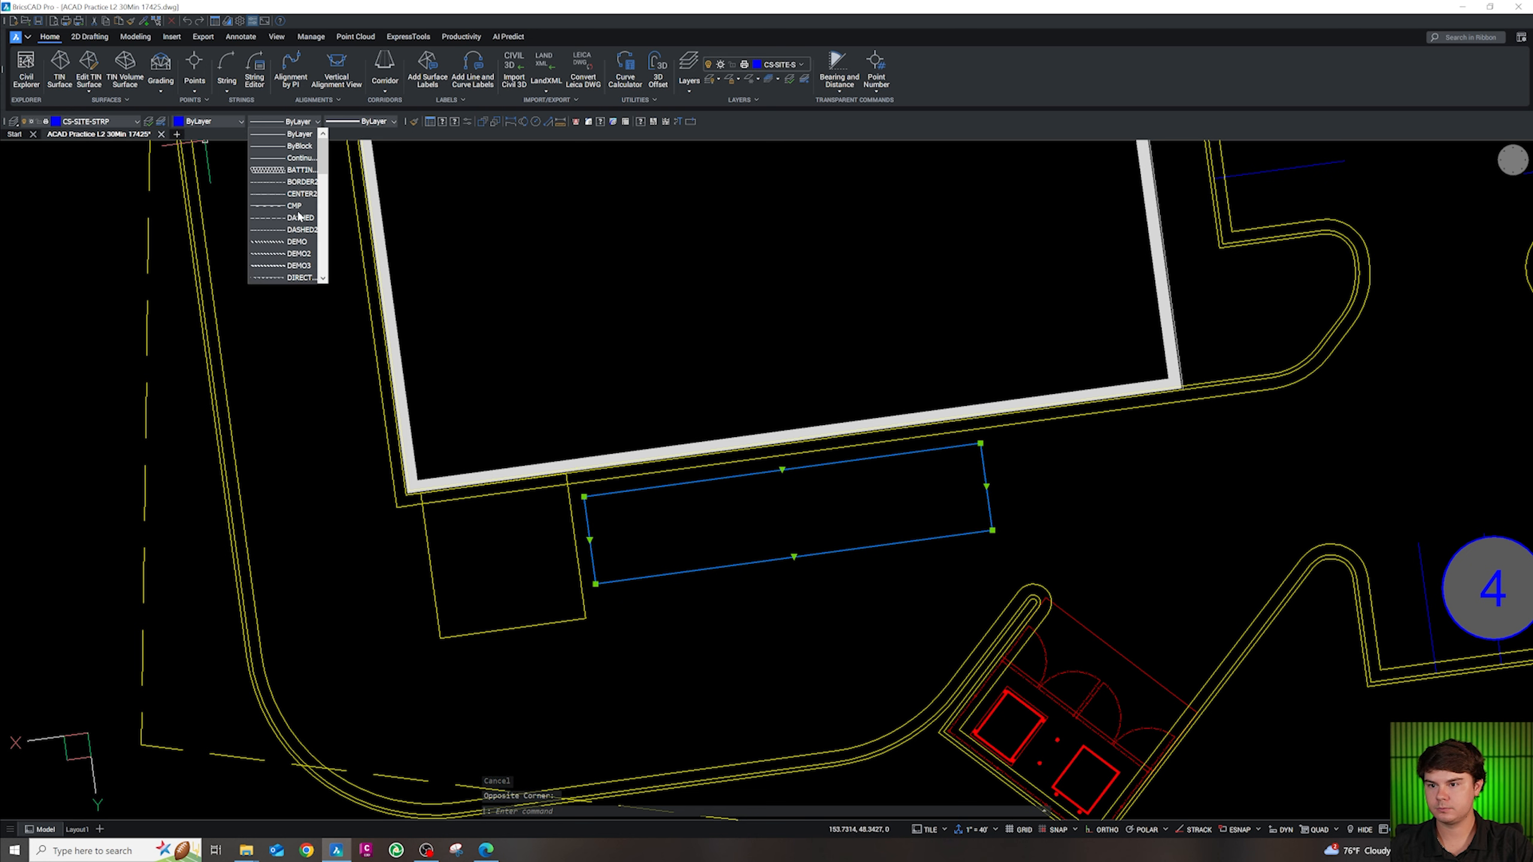
{"action": "scroll", "coordinate": [291, 256], "scroll_direction": "down", "scroll_amount": 10}
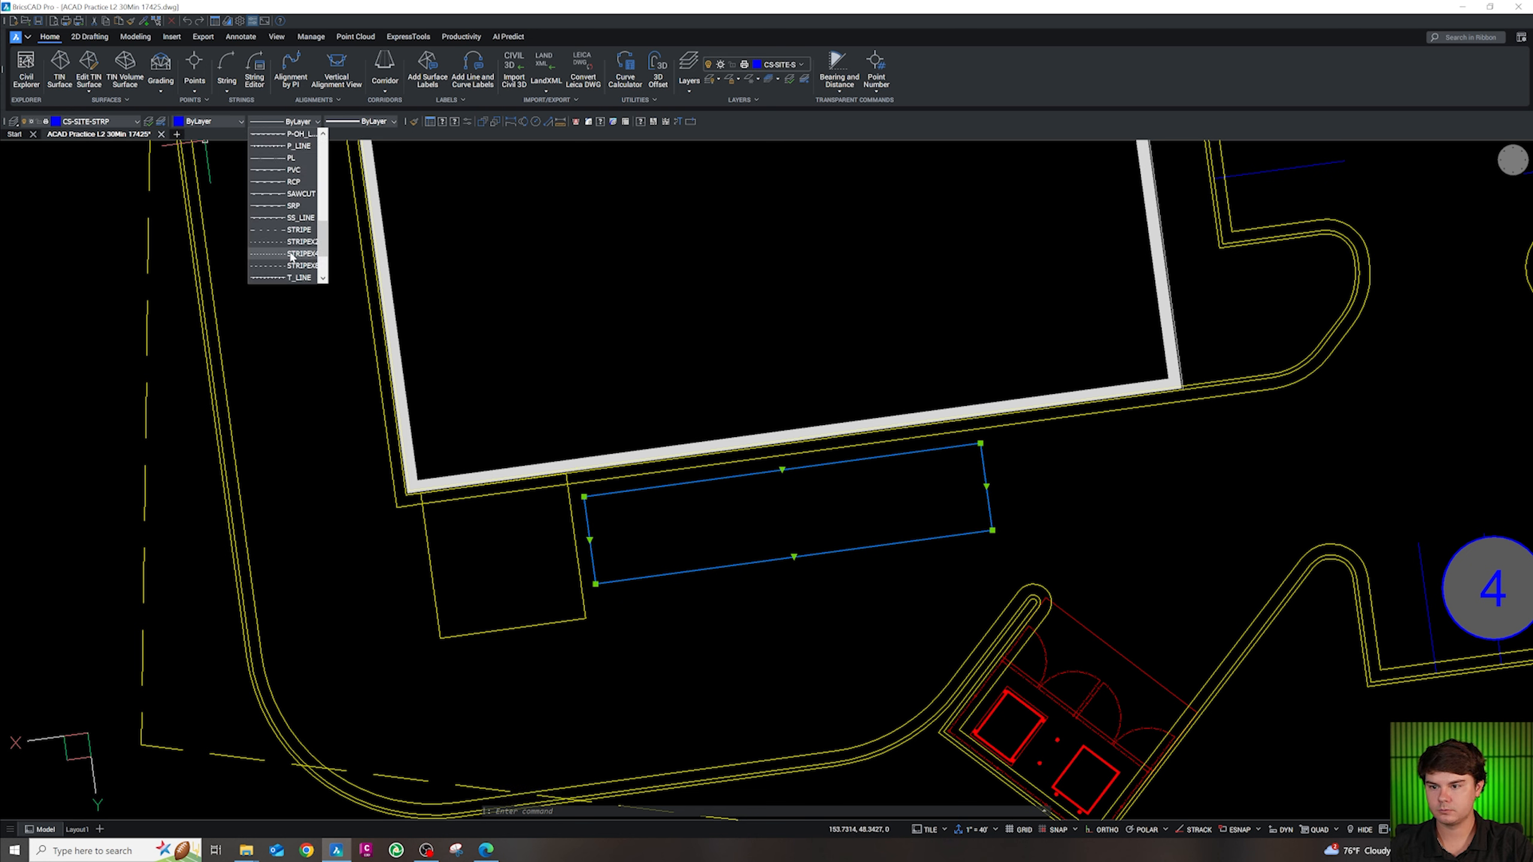
{"action": "left_click", "coordinate": [291, 254]}
{"action": "scroll", "coordinate": [770, 633], "scroll_direction": "down", "scroll_amount": 2}
{"action": "scroll", "coordinate": [790, 582], "scroll_direction": "up", "scroll_amount": 2}
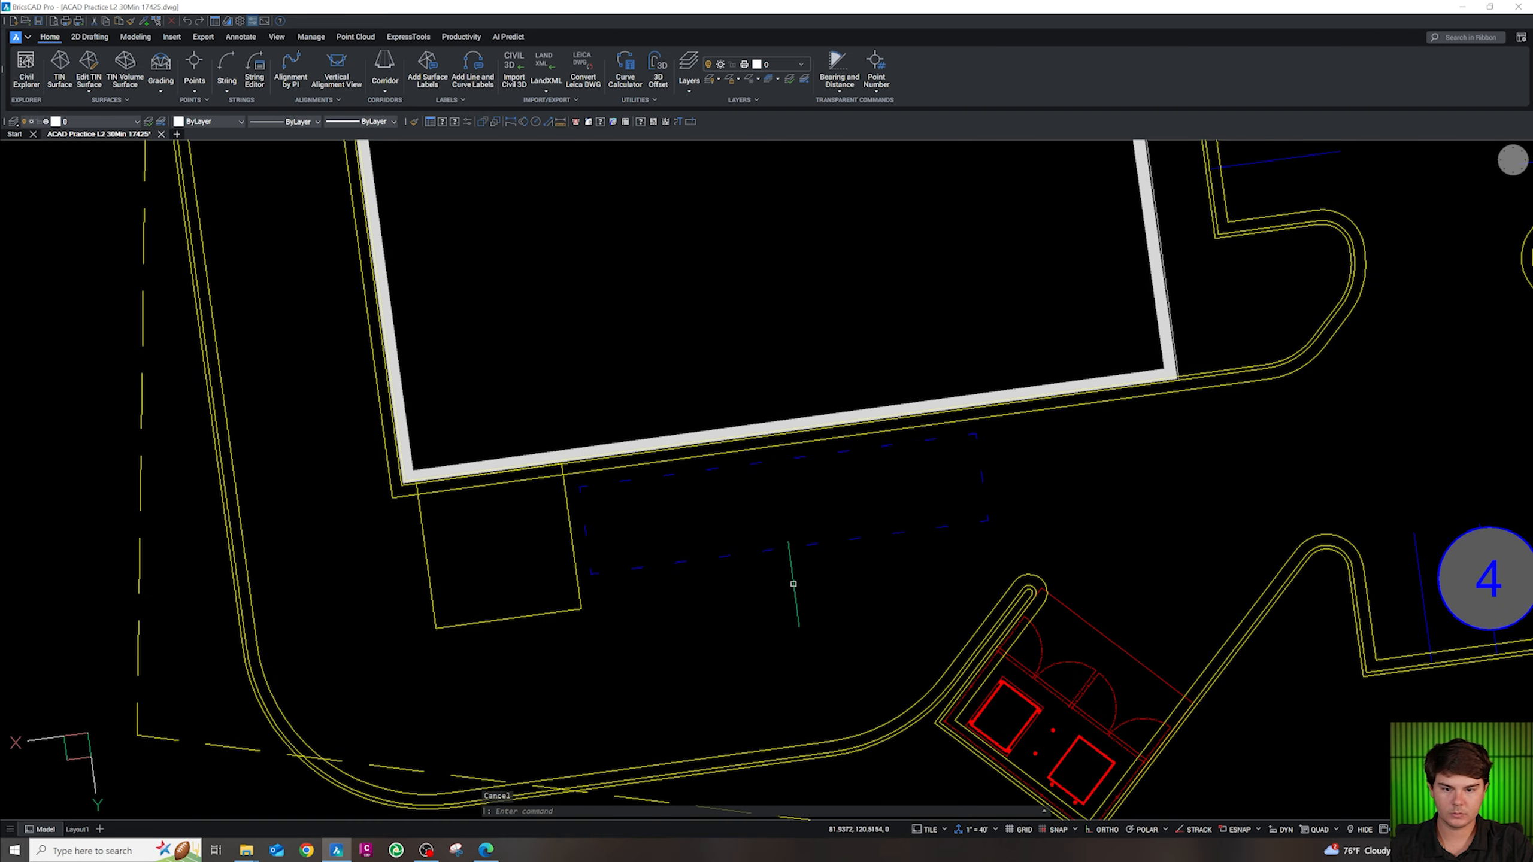
{"action": "left_click", "coordinate": [287, 123]}
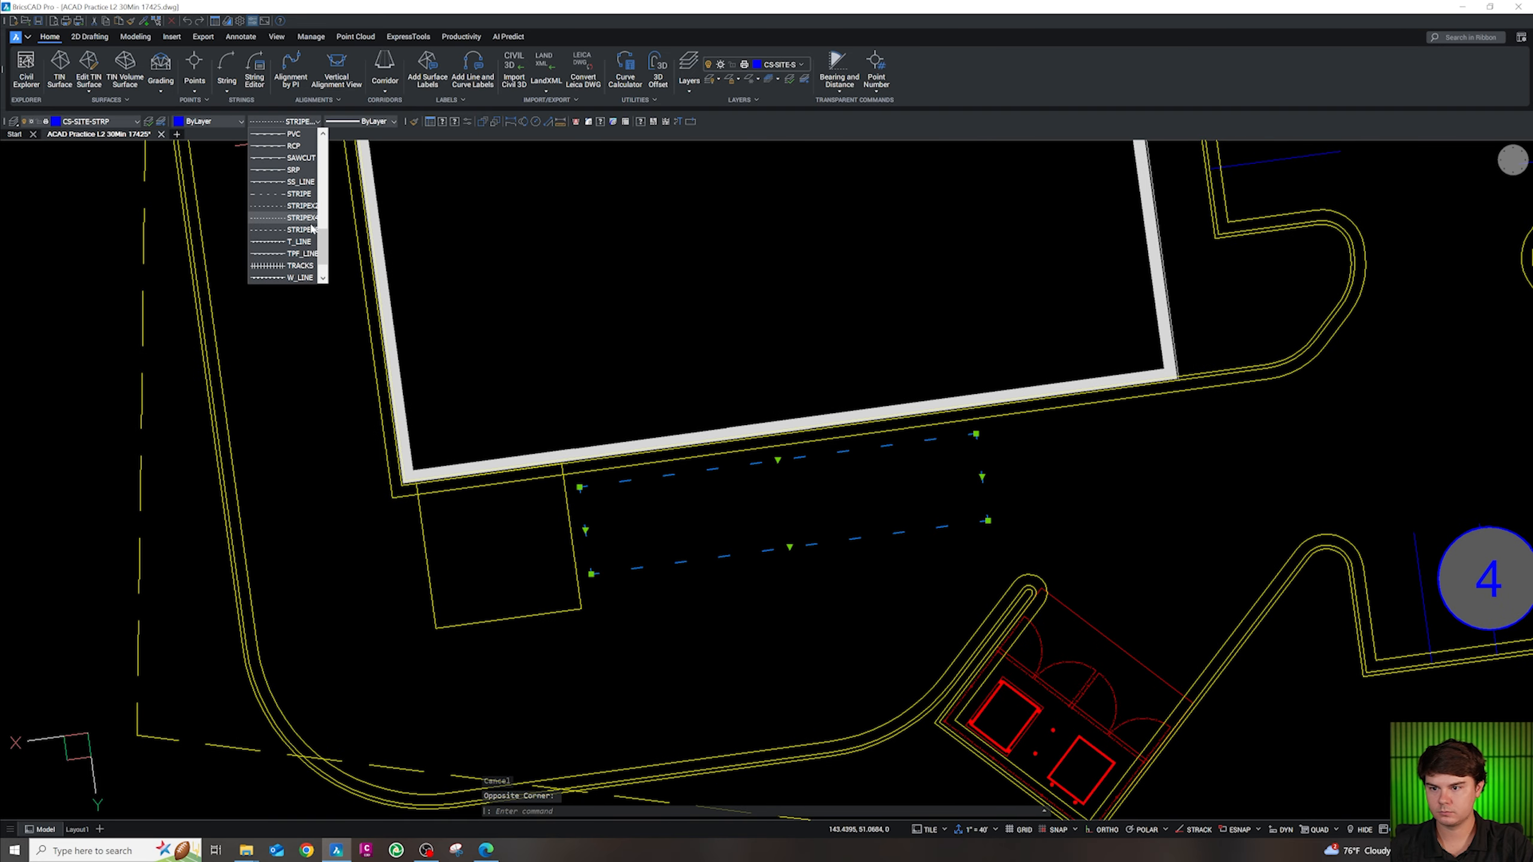
{"action": "left_click", "coordinate": [305, 196]}
{"action": "key", "text": "Escape"}
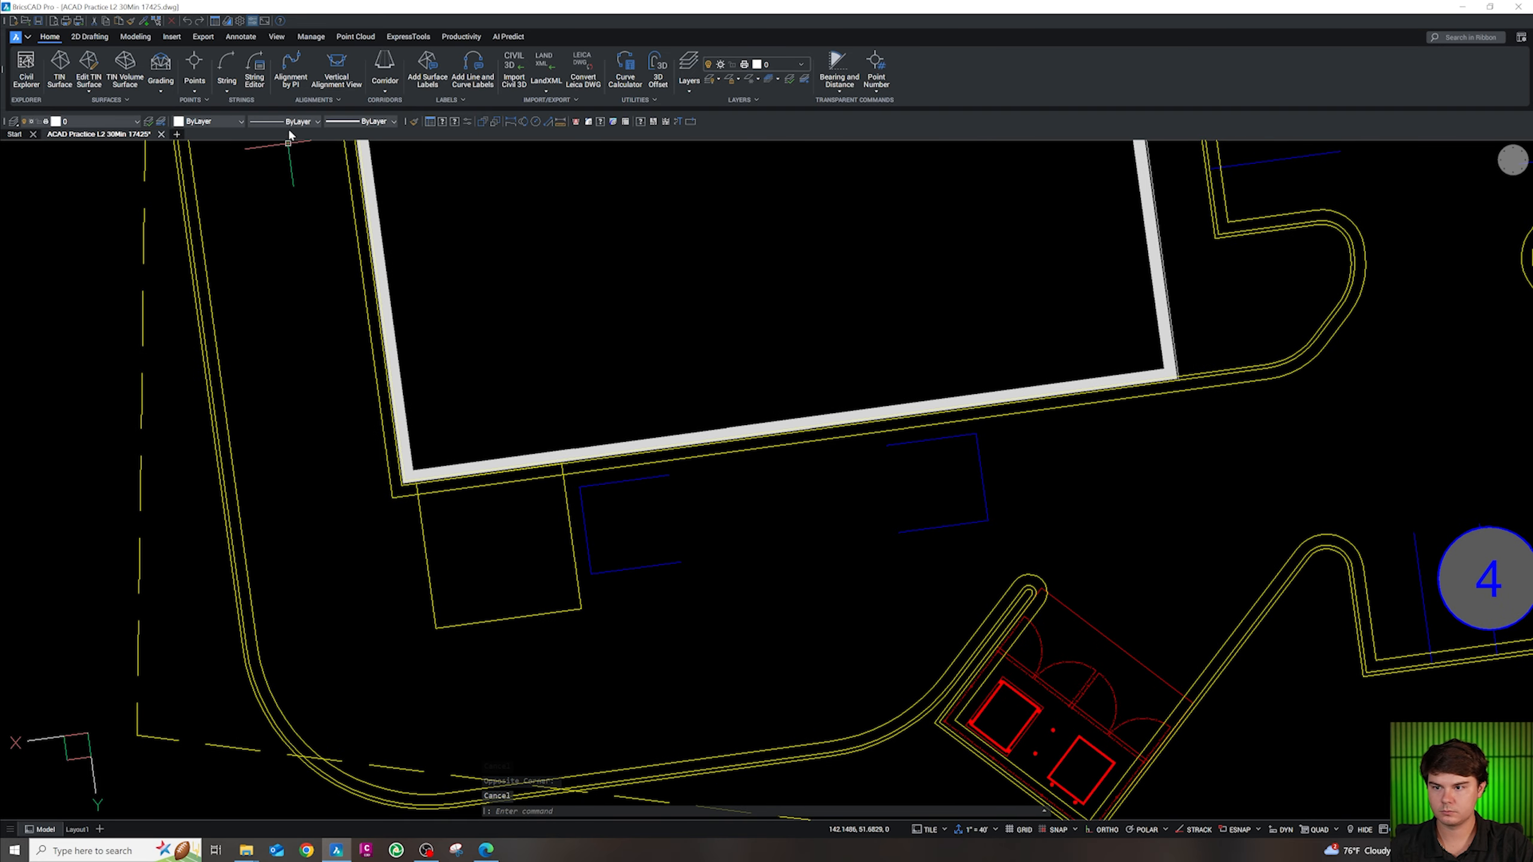
Reselect the rectangle and change it to a different dashed linetype
{"action": "left_click", "coordinate": [291, 123]}
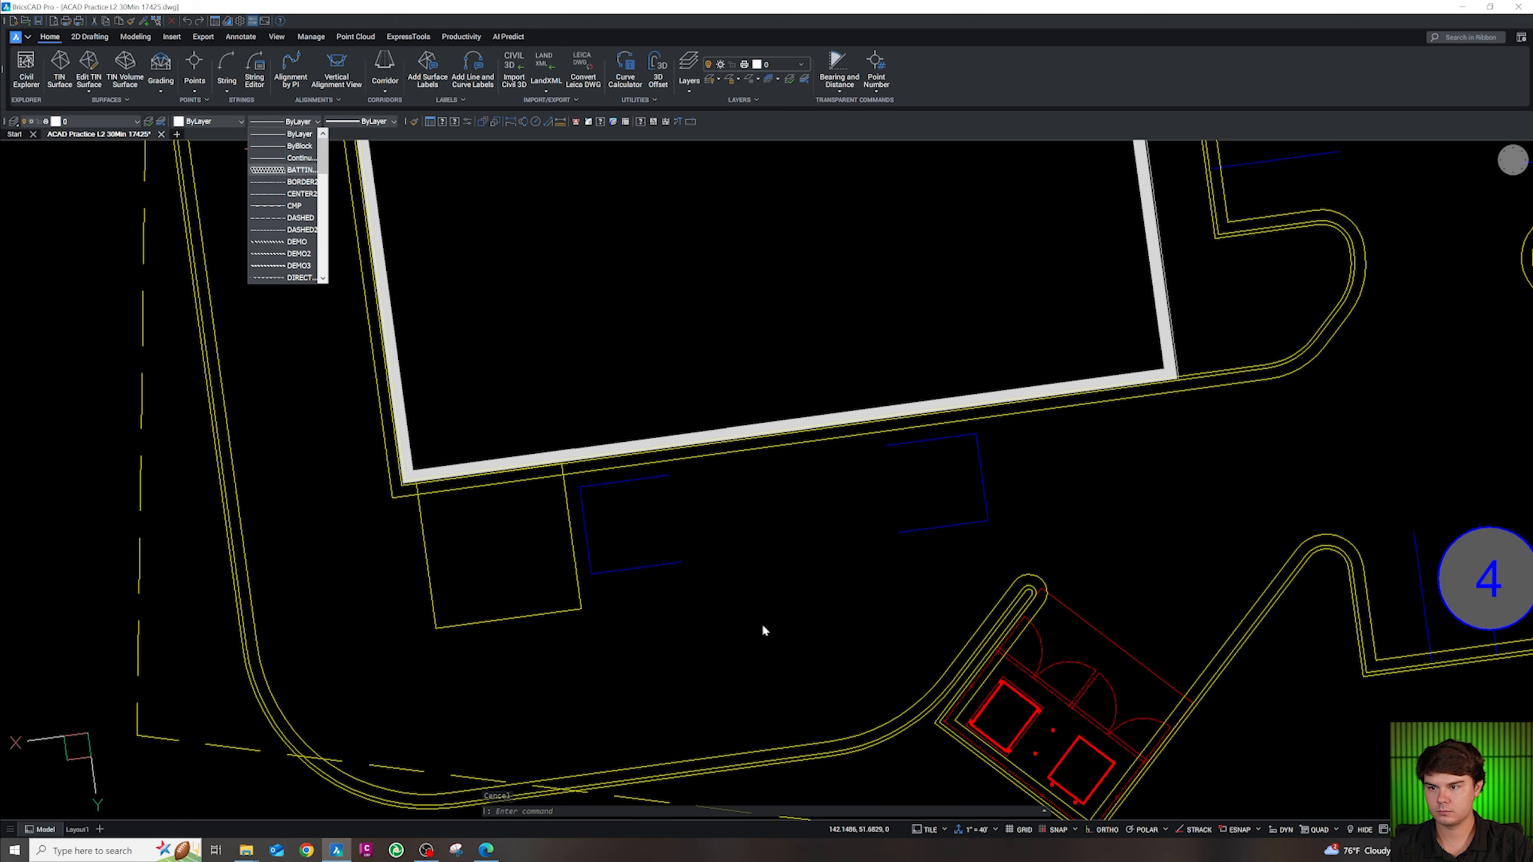
{"action": "left_click", "coordinate": [793, 658]}
{"action": "left_click", "coordinate": [754, 600]}
{"action": "left_click", "coordinate": [670, 519]}
{"action": "left_click", "coordinate": [321, 126]}
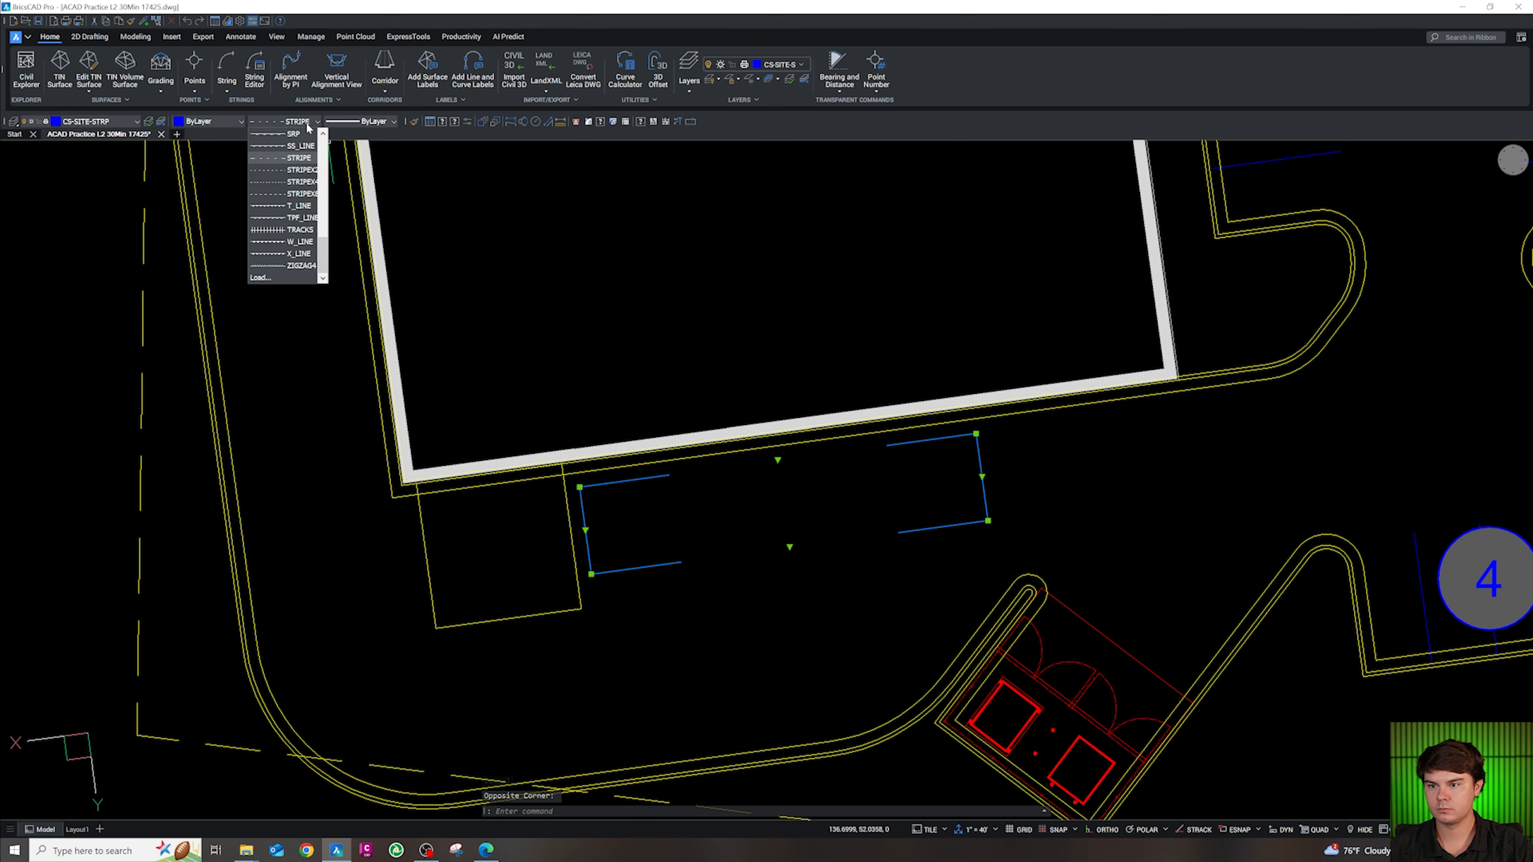
{"action": "left_click", "coordinate": [284, 204]}
Copy the ZONING label and paste it near the building, rotated upright
{"action": "key", "text": "Escape"}
{"action": "key", "text": "Escape"}
{"action": "key", "text": "Escape"}
{"action": "scroll", "coordinate": [821, 609], "scroll_direction": "down", "scroll_amount": 3}
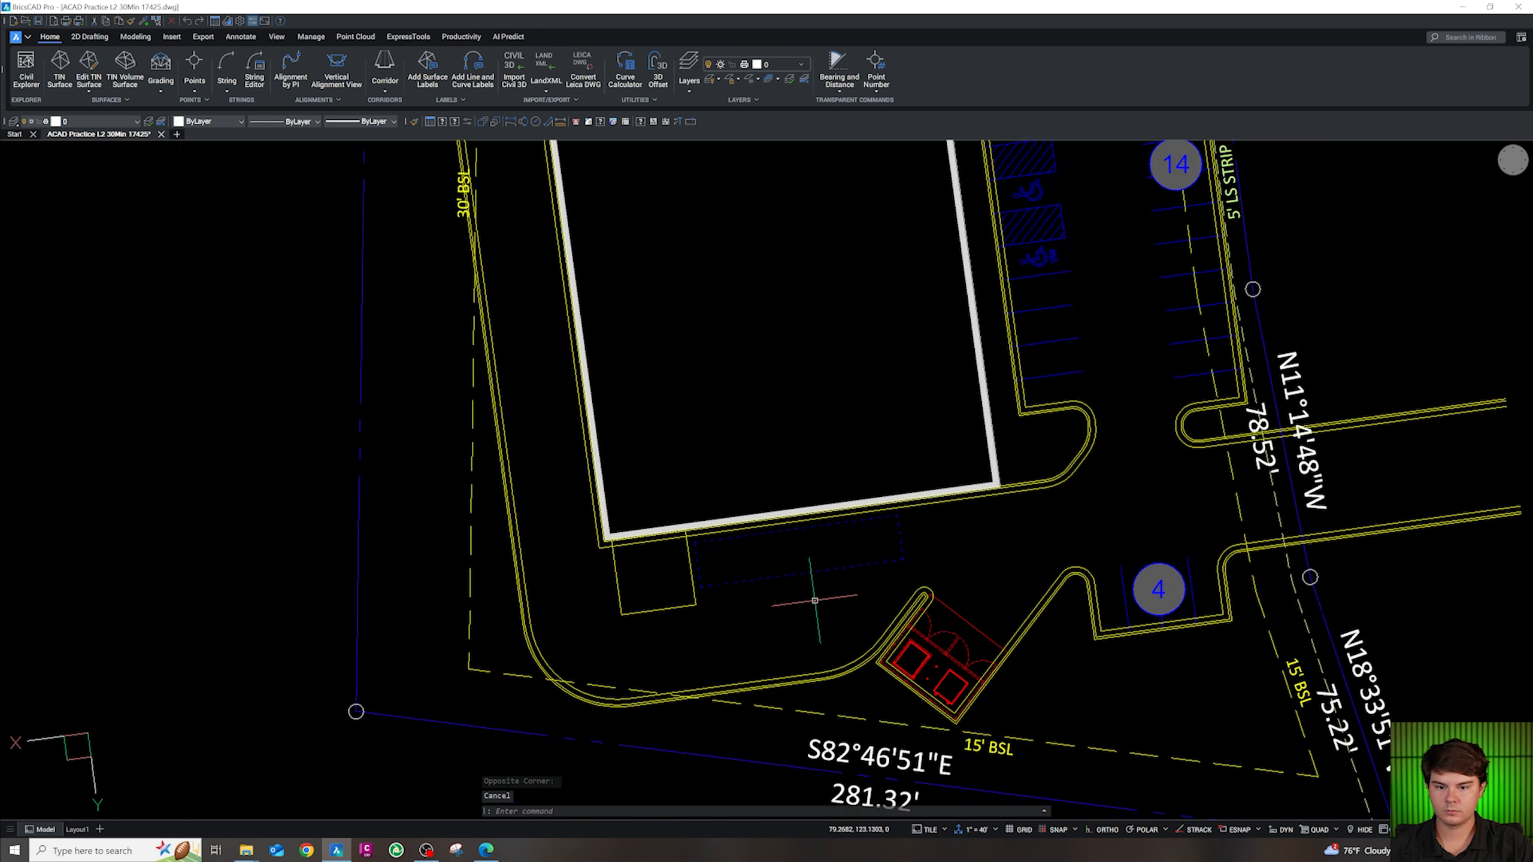
{"action": "scroll", "coordinate": [821, 589], "scroll_direction": "up", "scroll_amount": 3}
{"action": "scroll", "coordinate": [819, 494], "scroll_direction": "down", "scroll_amount": 10}
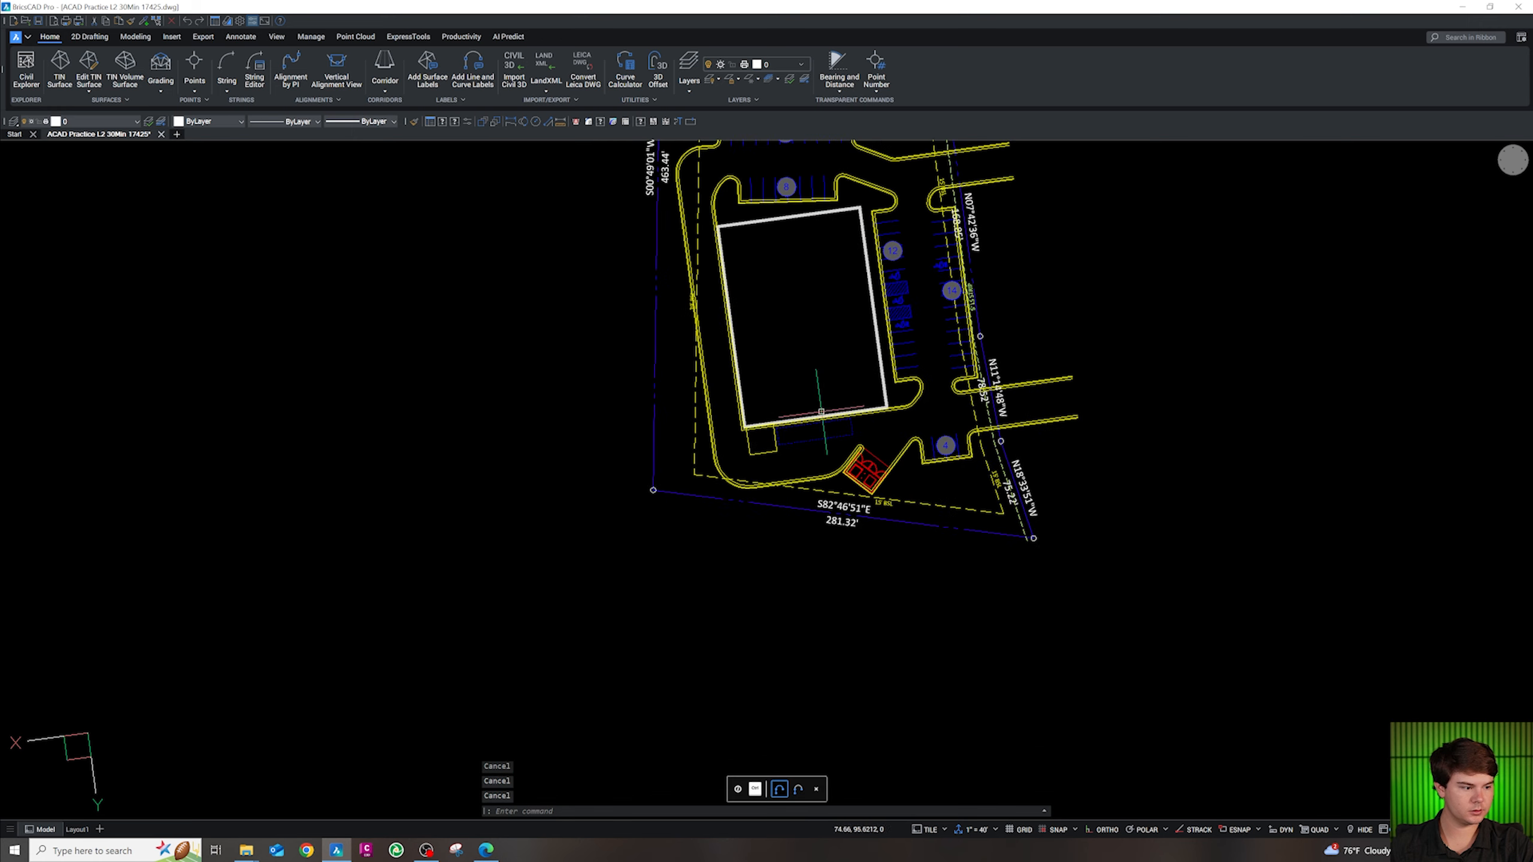
{"action": "key", "text": "F4"}
{"action": "scroll", "coordinate": [780, 543], "scroll_direction": "down", "scroll_amount": 3}
{"action": "scroll", "coordinate": [784, 724], "scroll_direction": "up", "scroll_amount": 8}
{"action": "scroll", "coordinate": [800, 609], "scroll_direction": "down", "scroll_amount": 4}
{"action": "scroll", "coordinate": [797, 695], "scroll_direction": "up", "scroll_amount": 5}
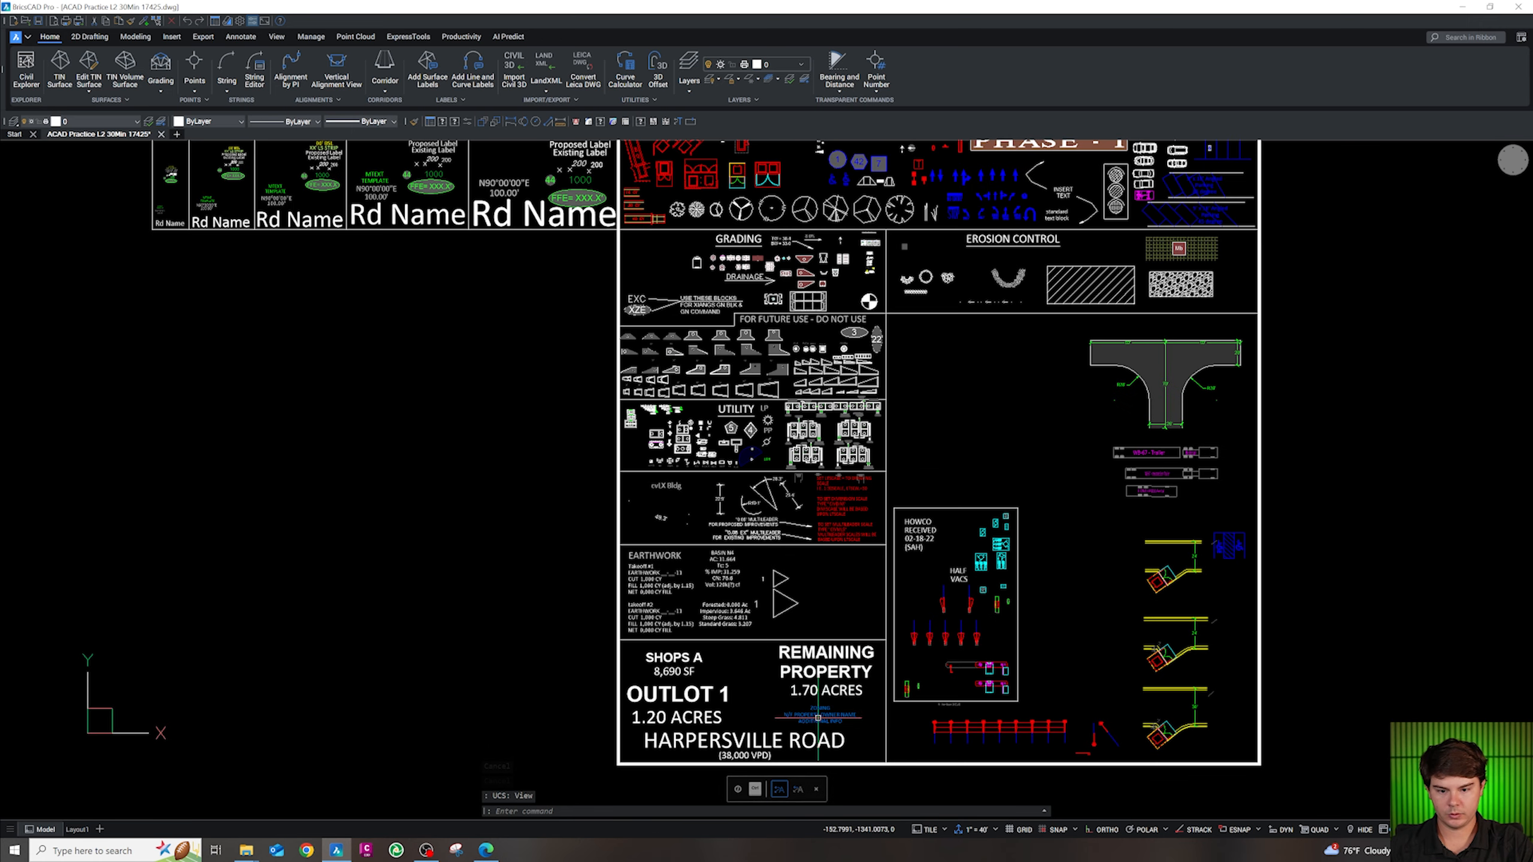
{"action": "key", "text": "ctrl+c"}
{"action": "scroll", "coordinate": [841, 749], "scroll_direction": "down", "scroll_amount": 8}
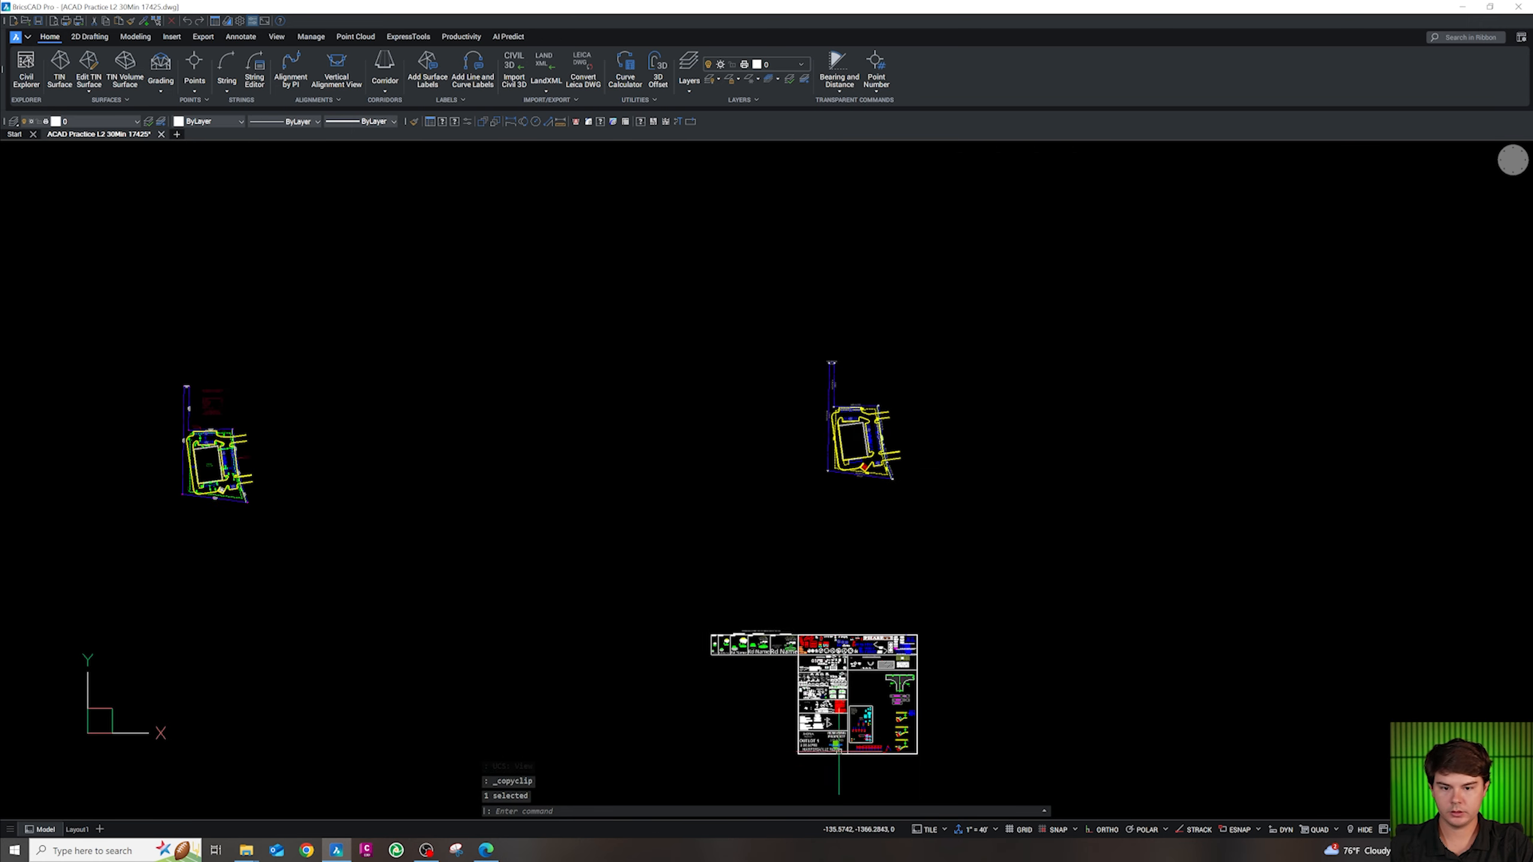
{"action": "scroll", "coordinate": [848, 466], "scroll_direction": "up", "scroll_amount": 9}
{"action": "scroll", "coordinate": [909, 470], "scroll_direction": "up", "scroll_amount": 5}
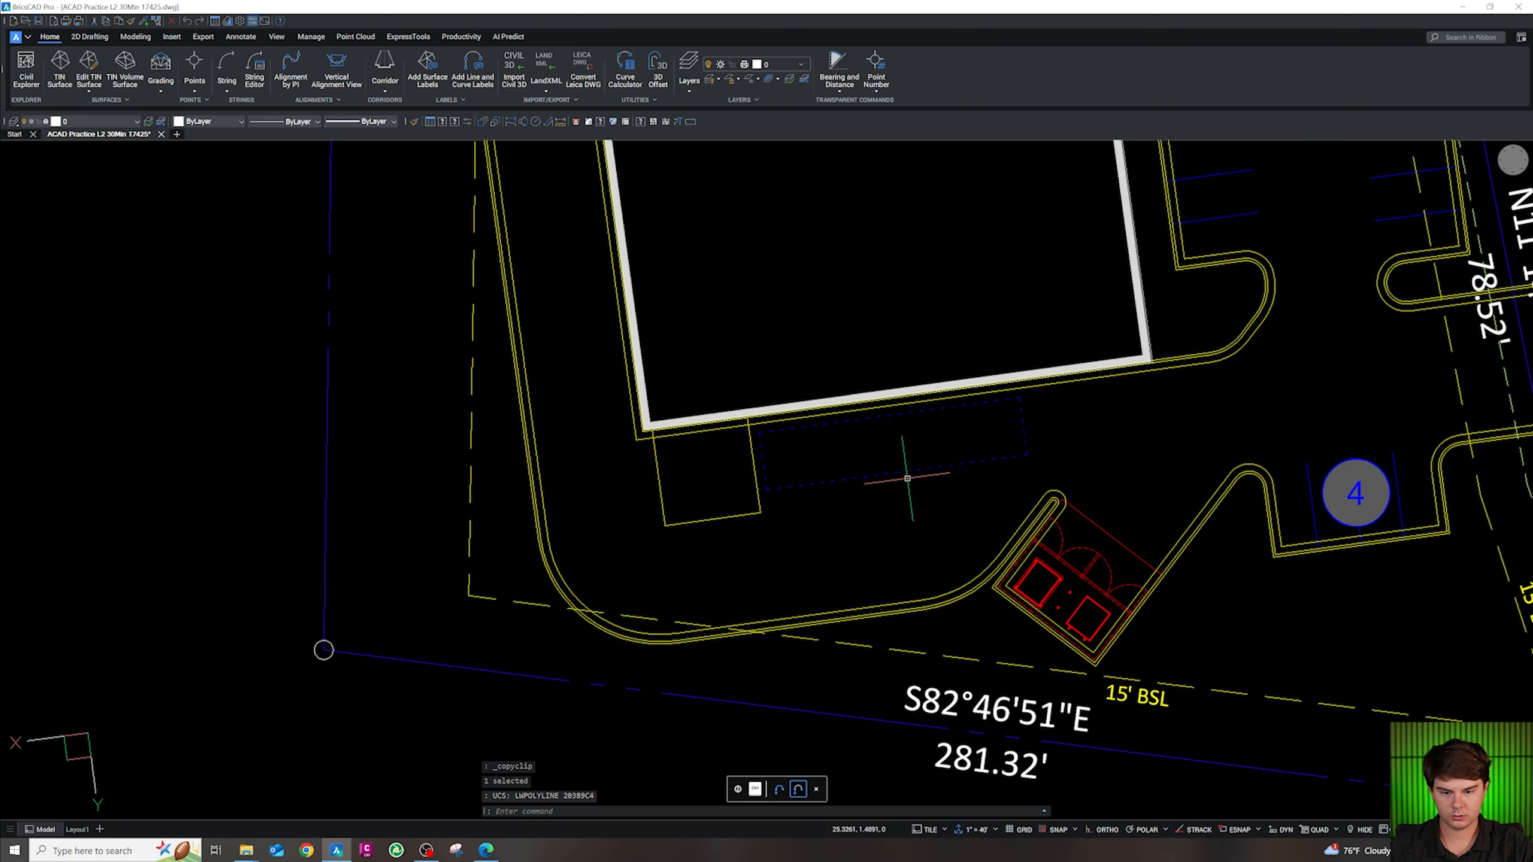
{"action": "key", "text": "ctrl+v"}
{"action": "type", "text": "r"}
{"action": "key", "text": "Return"}
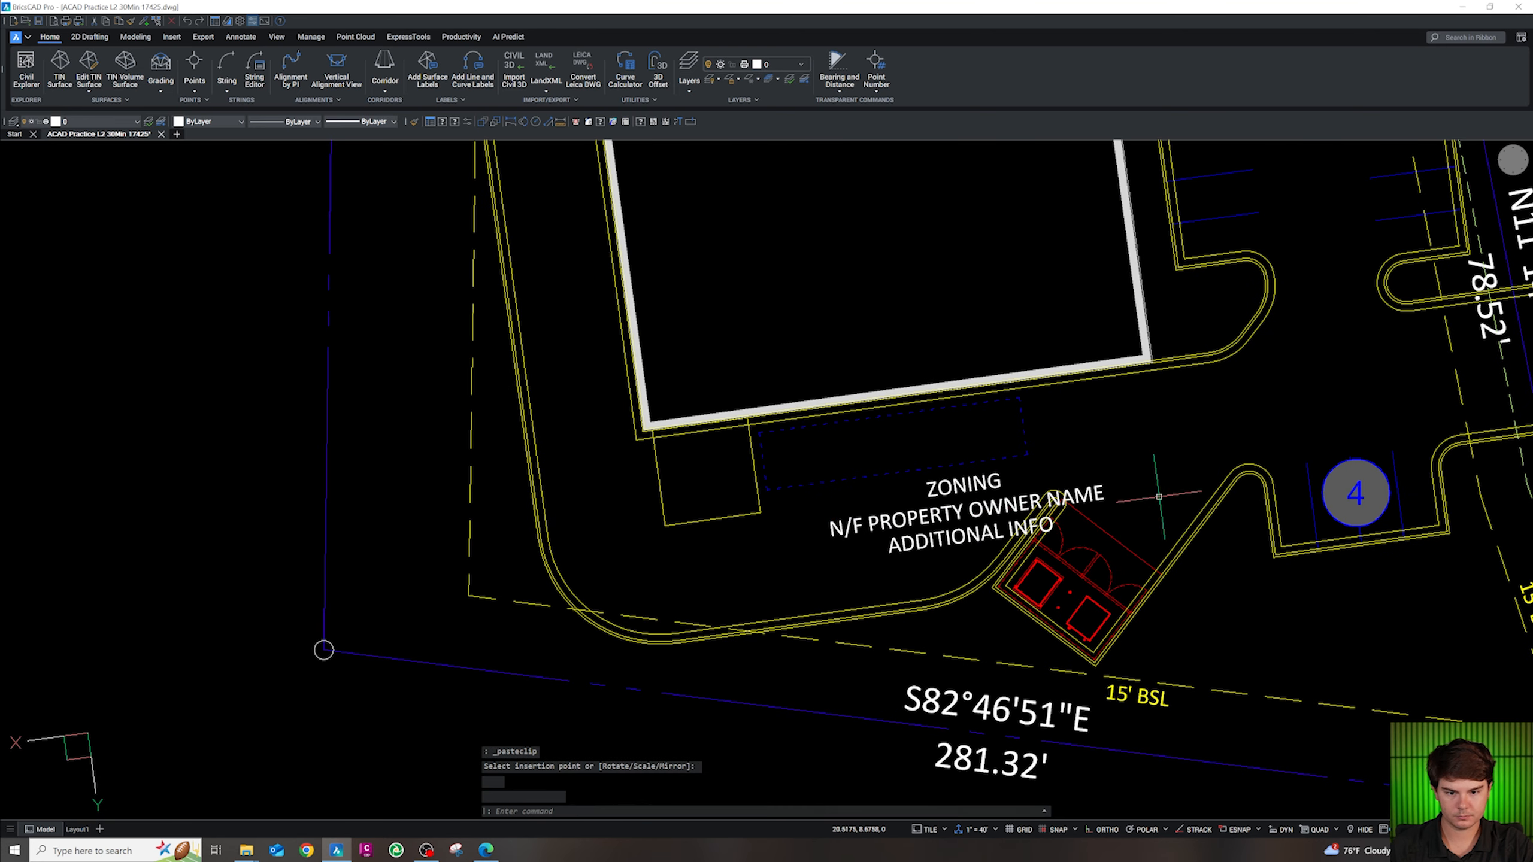
{"action": "key", "text": "Escape"}
Replace the pasted note's text with LOADING SPACE
{"action": "double_click", "coordinate": [971, 541]}
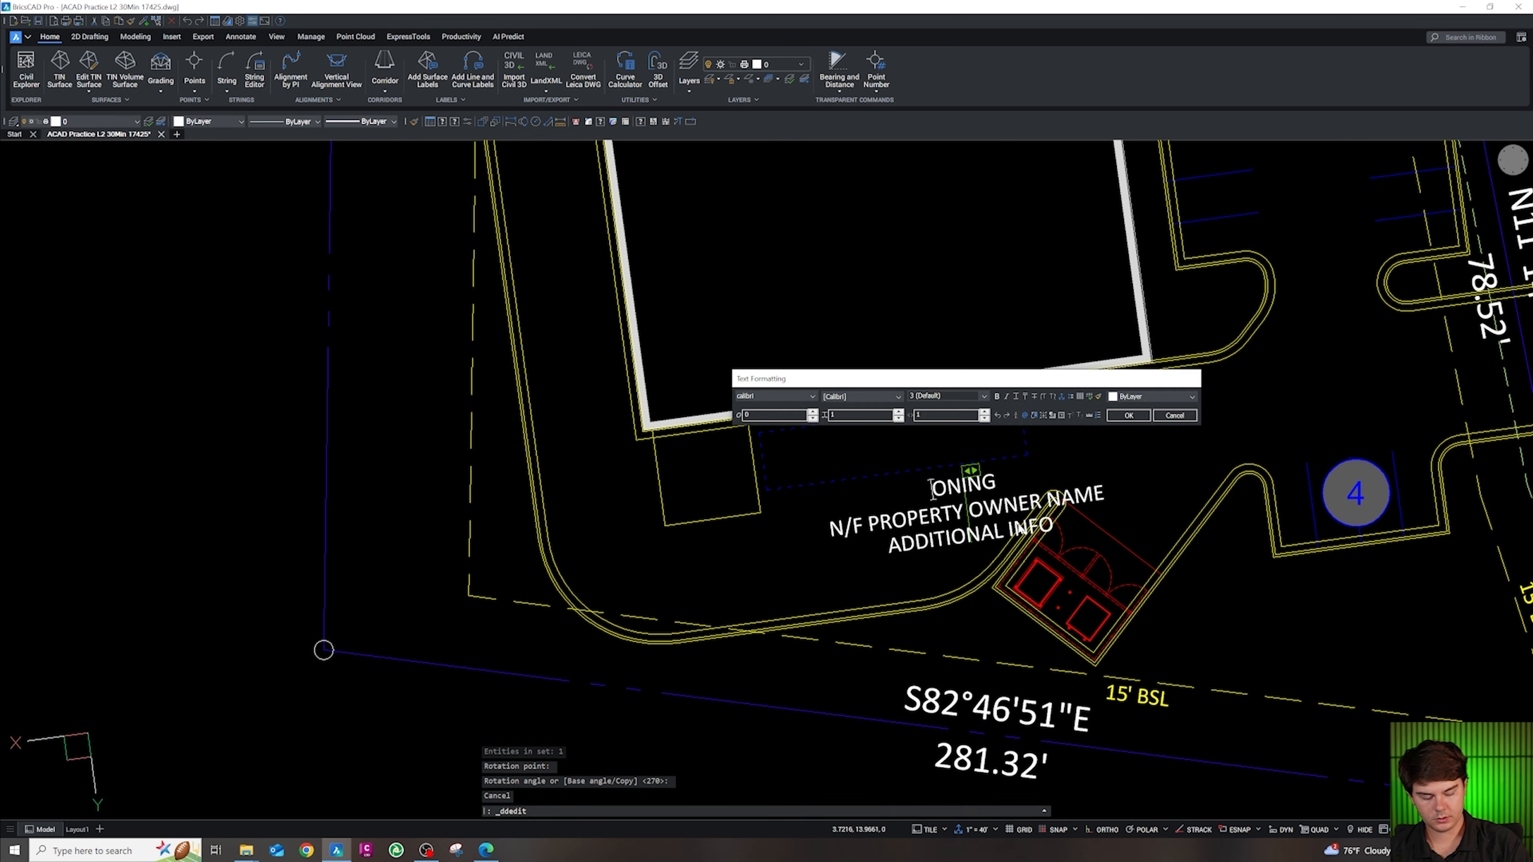
{"action": "key", "text": "Delete"}
{"action": "key", "text": "Delete"}
{"action": "key", "text": "Delete"}
{"action": "key", "text": "Delete"}
{"action": "key", "text": "Delete"}
{"action": "key", "text": "Delete"}
{"action": "key", "text": "Delete"}
{"action": "key", "text": "Delete"}
{"action": "key", "text": "Delete"}
{"action": "key", "text": "Delete"}
{"action": "key", "text": "Delete"}
{"action": "key", "text": "Delete"}
{"action": "key", "text": "Delete"}
{"action": "key", "text": "Delete"}
{"action": "key", "text": "Delete"}
{"action": "key", "text": "Delete"}
{"action": "key", "text": "Delete"}
{"action": "key", "text": "Delete"}
{"action": "key", "text": "Delete"}
{"action": "key", "text": "Delete"}
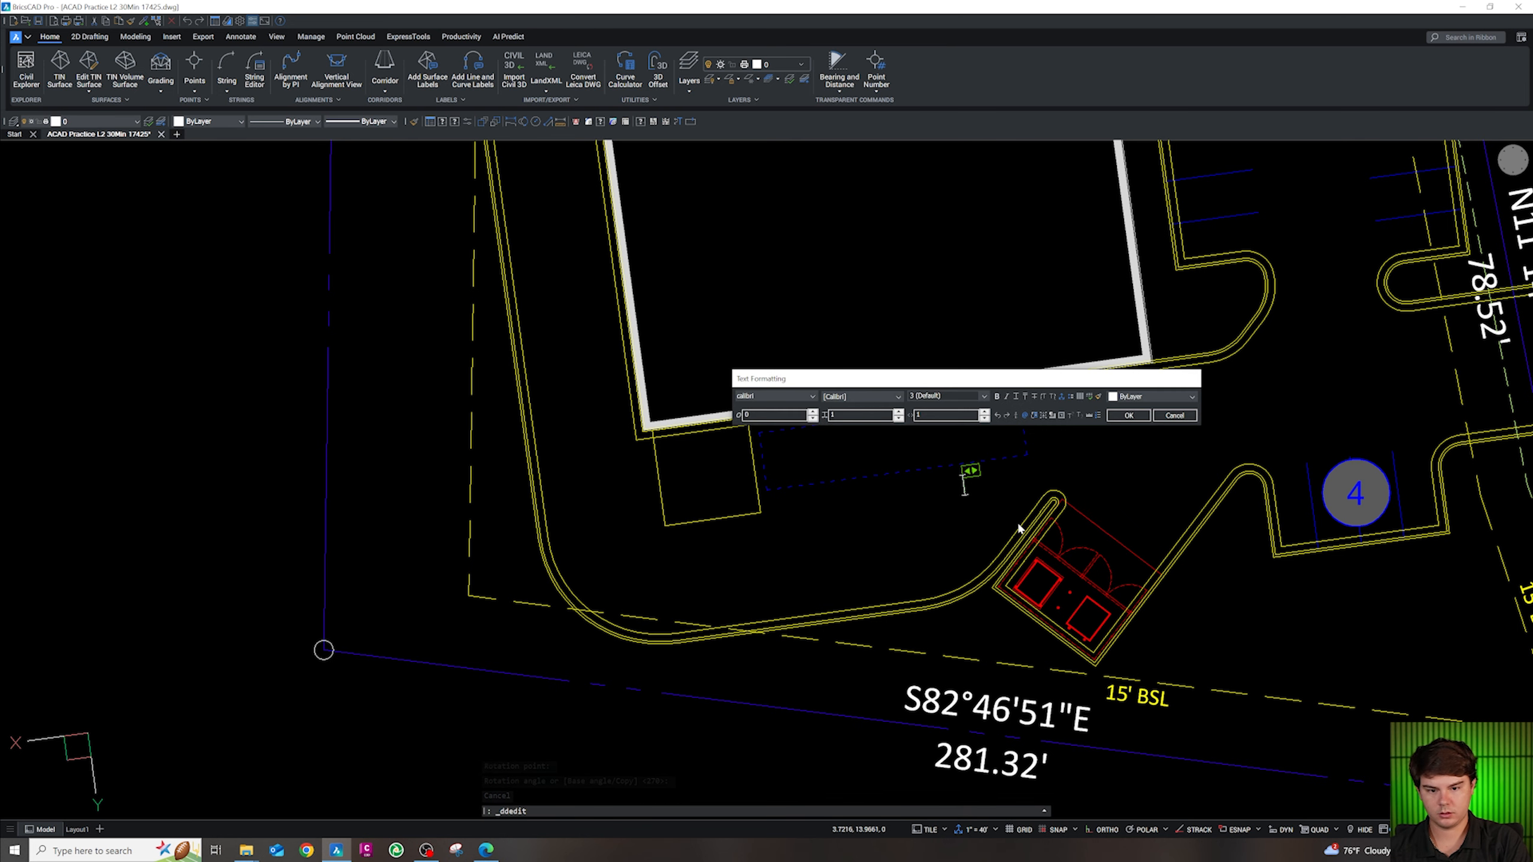
{"action": "type", "text": "LOADING SPACE"}
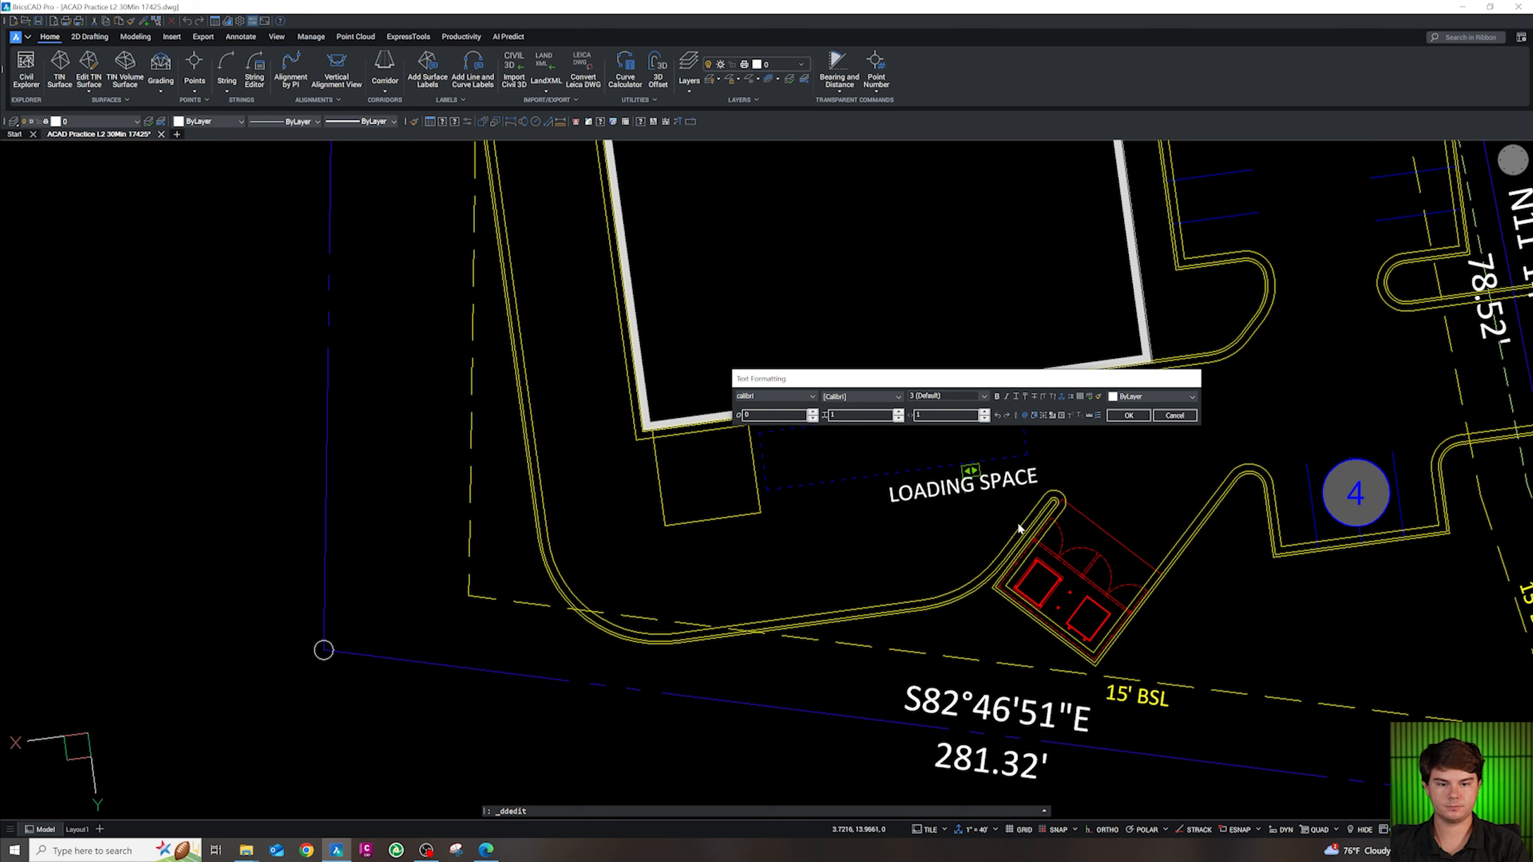
{"action": "left_click", "coordinate": [1016, 520]}
{"action": "key", "text": "Escape"}
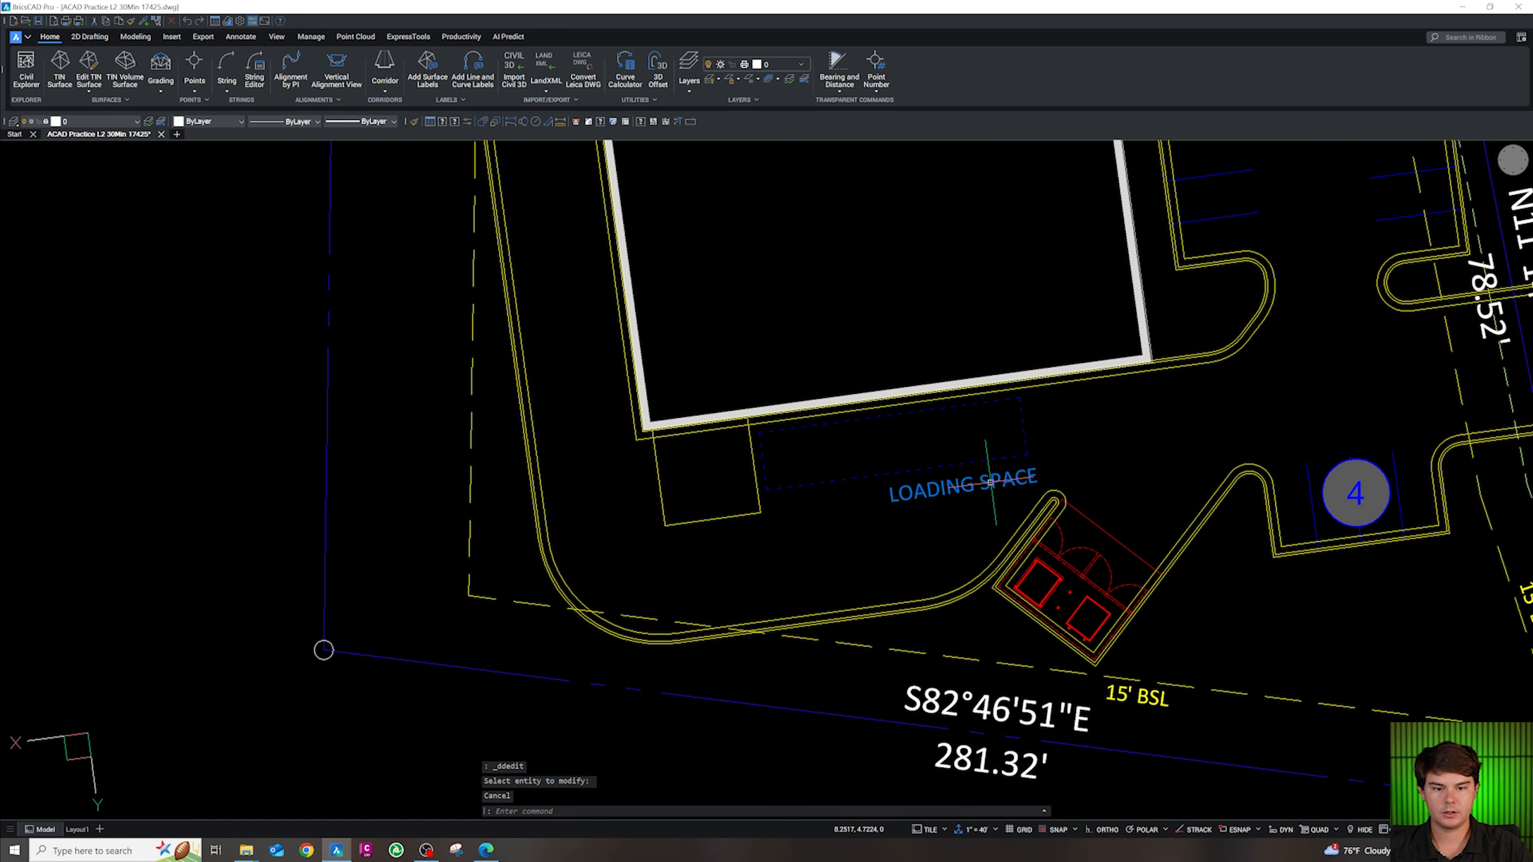
Move LOADING SPACE into the dashed loading box and put it on the green annotation layer
{"action": "left_click_drag", "start_coordinate": [991, 506], "coordinate": [922, 466]}
{"action": "left_click", "coordinate": [85, 122]}
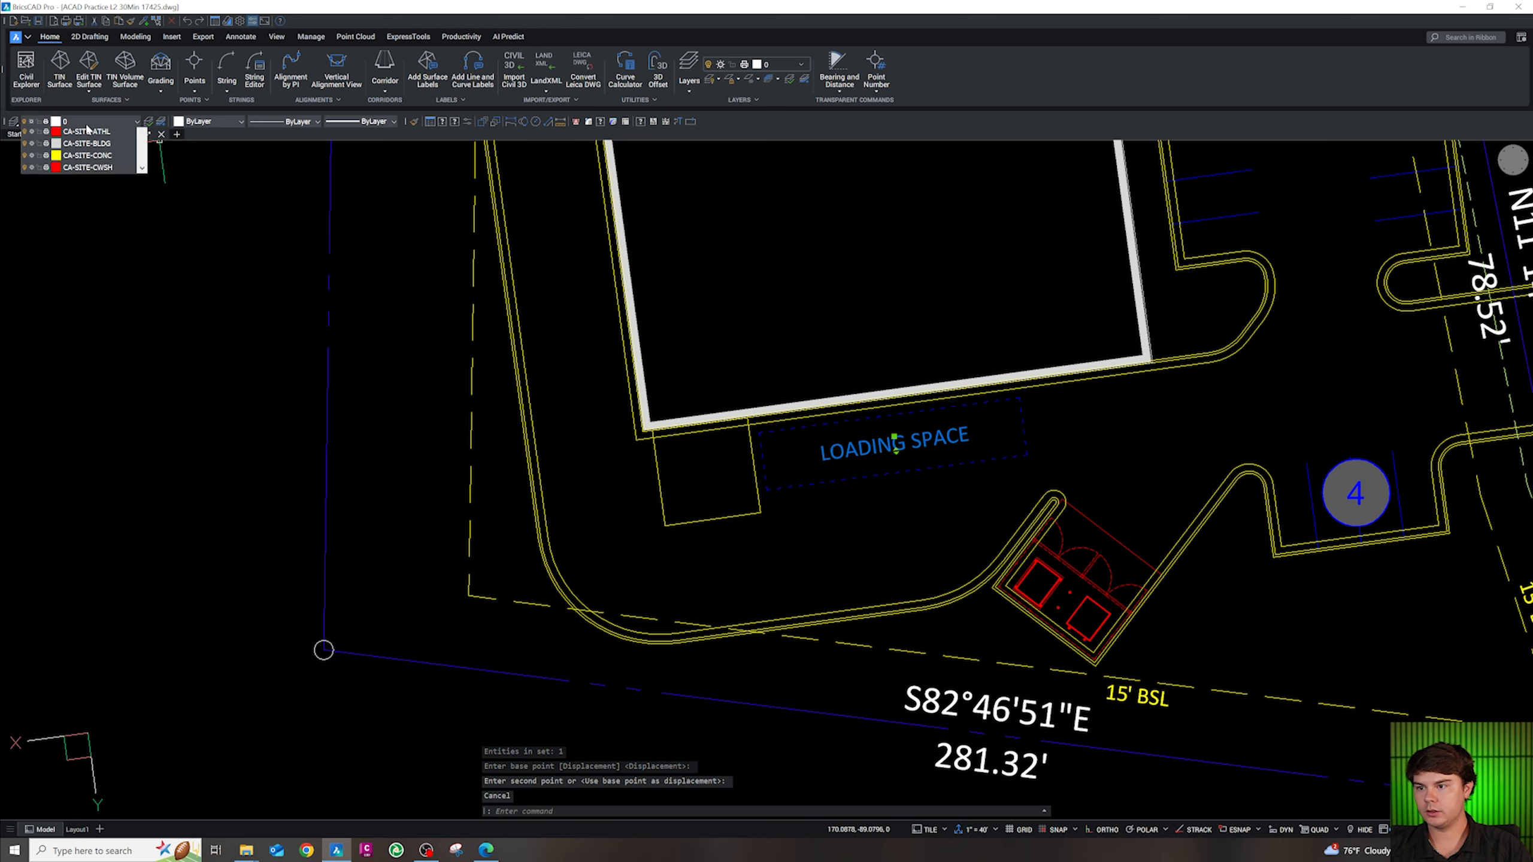
{"action": "scroll", "coordinate": [108, 291], "scroll_direction": "down", "scroll_amount": 2}
{"action": "scroll", "coordinate": [104, 265], "scroll_direction": "down", "scroll_amount": 10}
{"action": "scroll", "coordinate": [100, 254], "scroll_direction": "down", "scroll_amount": 5}
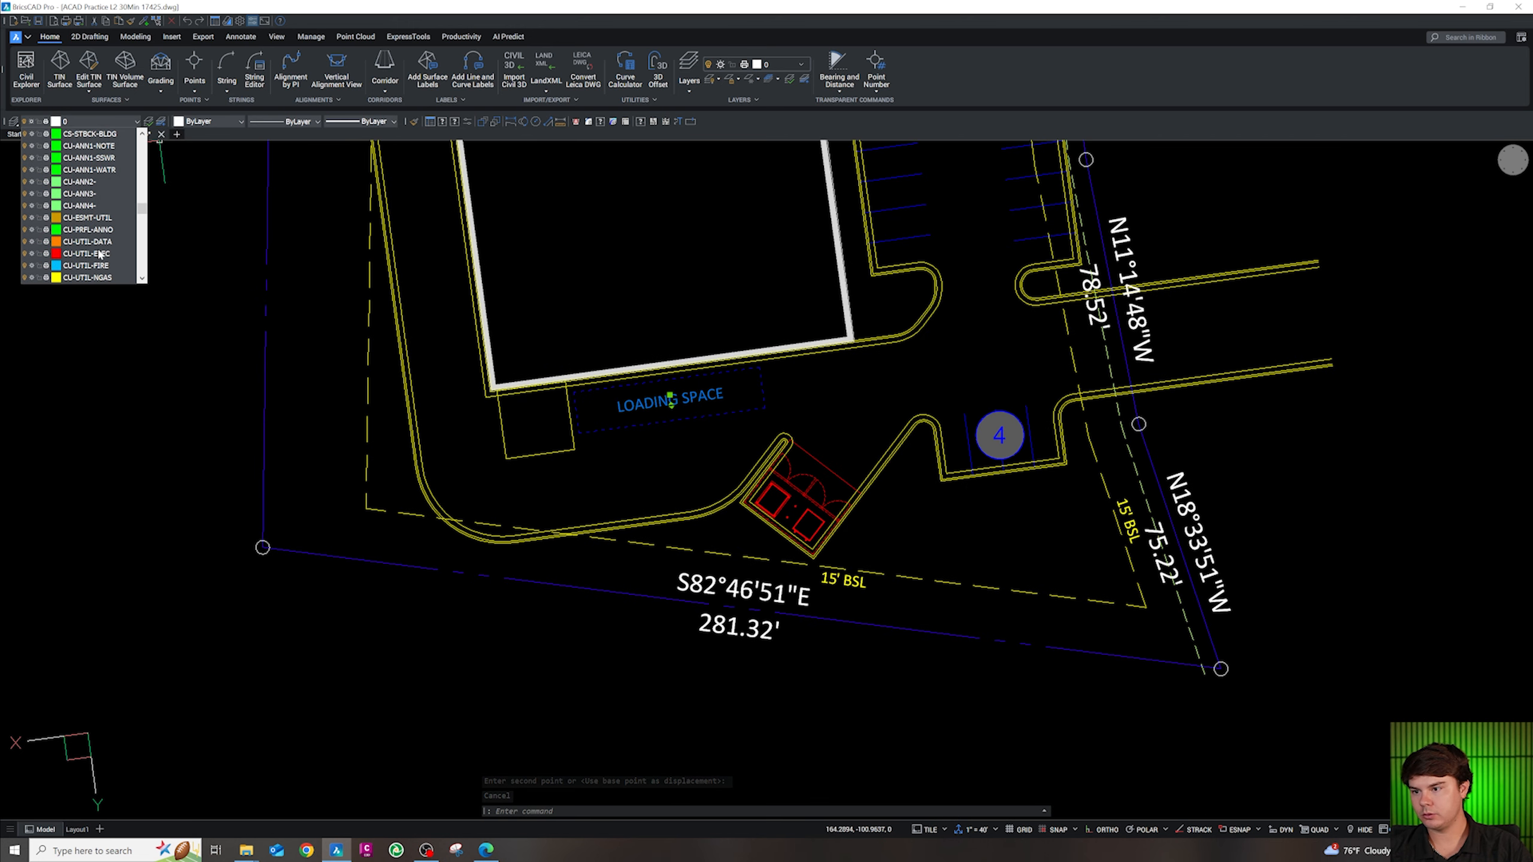
{"action": "left_click", "coordinate": [106, 156]}
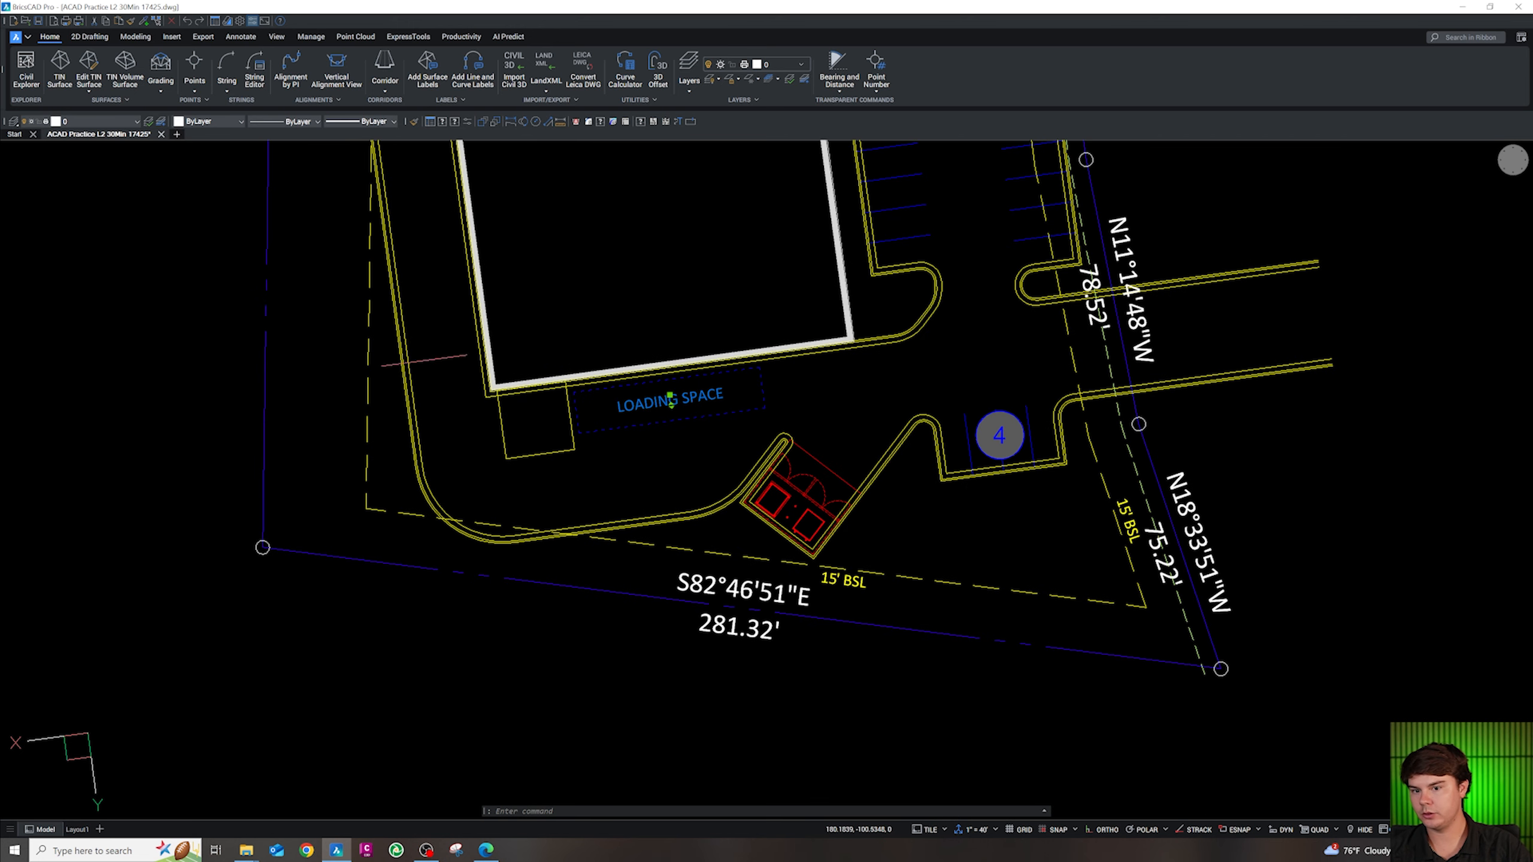
{"action": "key", "text": "Escape"}
{"action": "scroll", "coordinate": [700, 417], "scroll_direction": "down", "scroll_amount": 2}
{"action": "scroll", "coordinate": [755, 447], "scroll_direction": "up", "scroll_amount": 5}
Copy the LOADING SPACE label to a spot below the loading box
{"action": "left_click", "coordinate": [765, 426]}
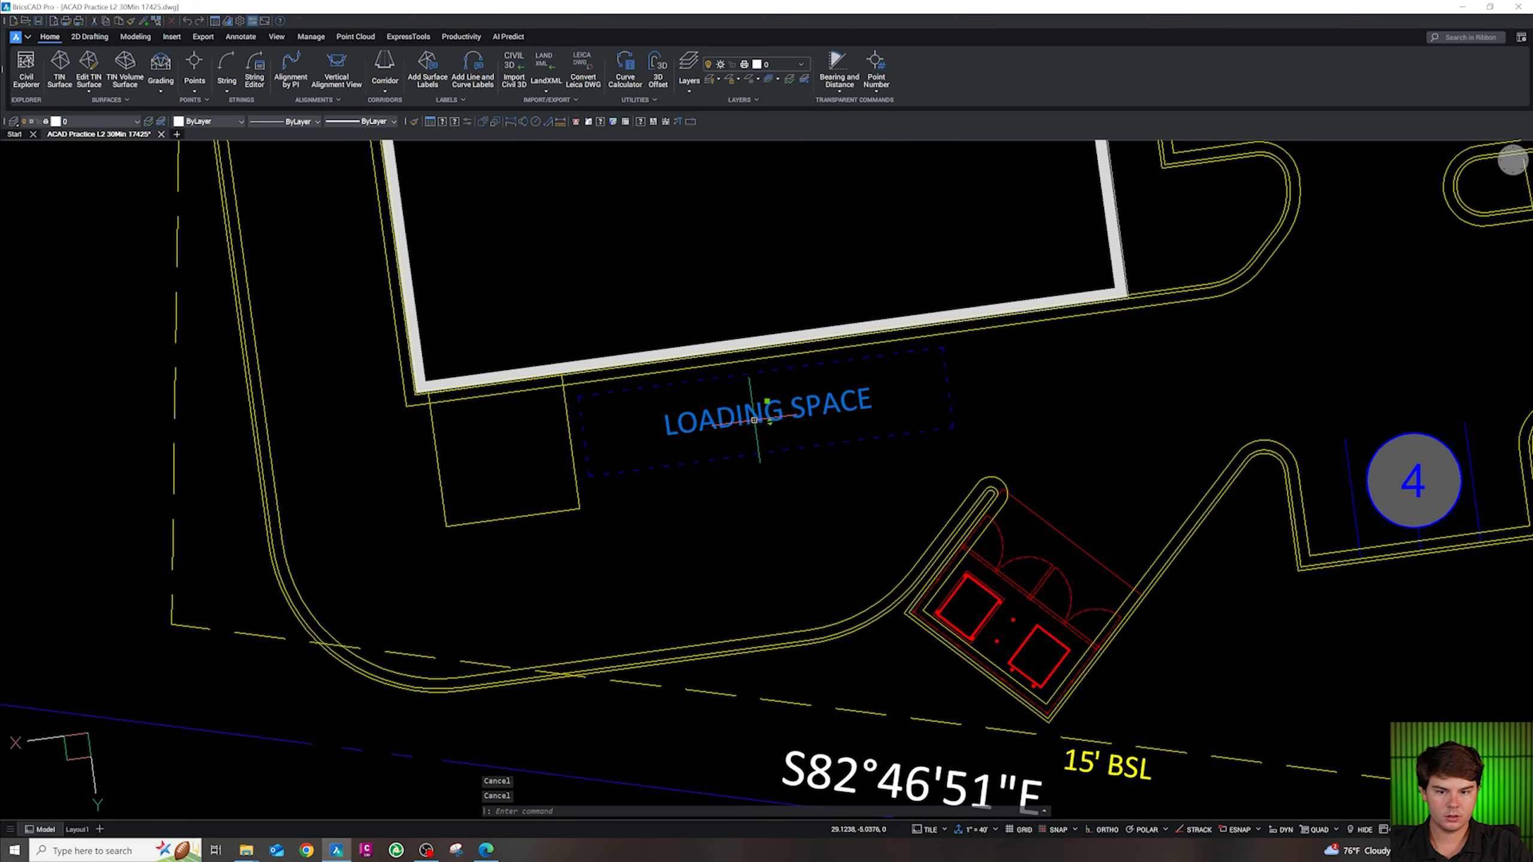
{"action": "type", "text": "co"}
{"action": "key", "text": "space"}
{"action": "left_click", "coordinate": [860, 426]}
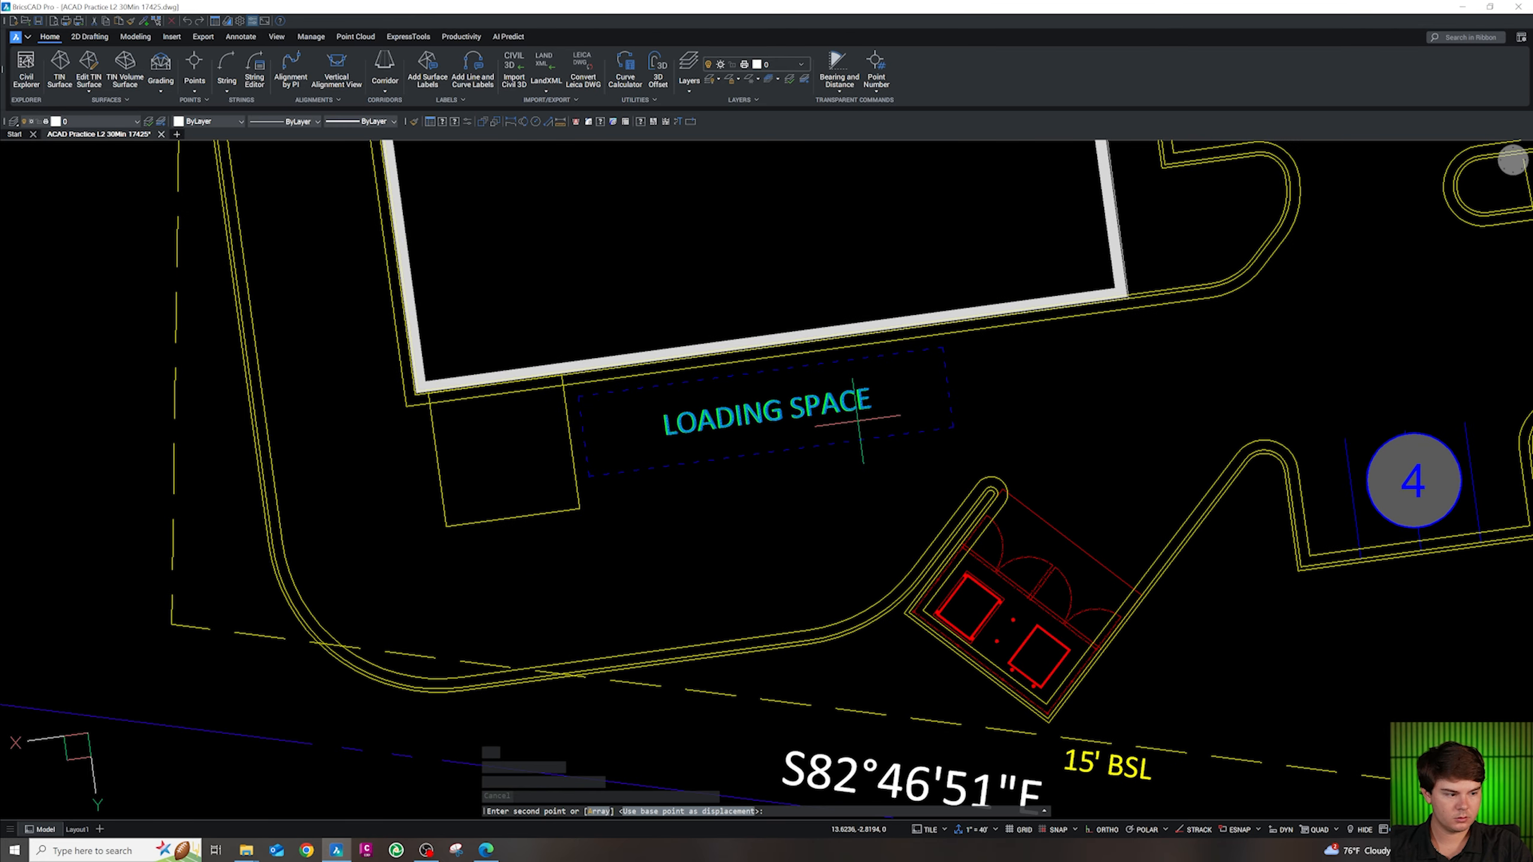
{"action": "left_click", "coordinate": [819, 546]}
{"action": "key", "text": "Escape"}
Rewrite the copy as a two-line note: 20' x 20' and 8" CONC PAD
{"action": "left_click", "coordinate": [772, 531]}
{"action": "double_click", "coordinate": [792, 527]}
{"action": "key", "text": "Delete"}
{"action": "key", "text": "Delete"}
{"action": "key", "text": "Delete"}
{"action": "key", "text": "Delete"}
{"action": "key", "text": "Delete"}
{"action": "key", "text": "Delete"}
{"action": "key", "text": "Delete"}
{"action": "key", "text": "Delete"}
{"action": "key", "text": "Delete"}
{"action": "key", "text": "Delete"}
{"action": "key", "text": "Delete"}
{"action": "key", "text": "Delete"}
{"action": "key", "text": "Delete"}
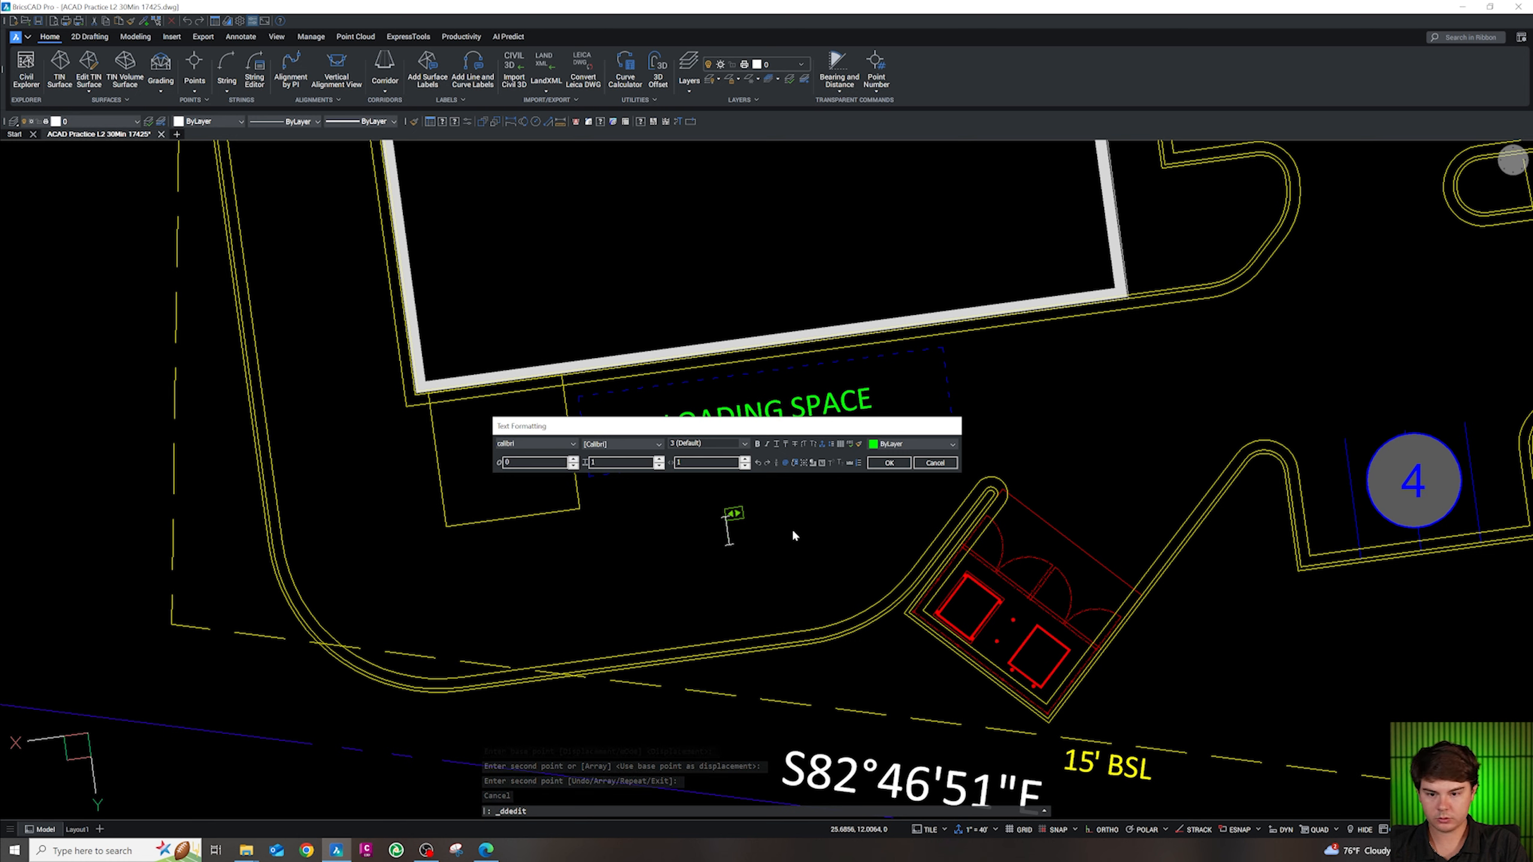
{"action": "type", "text": "20'"}
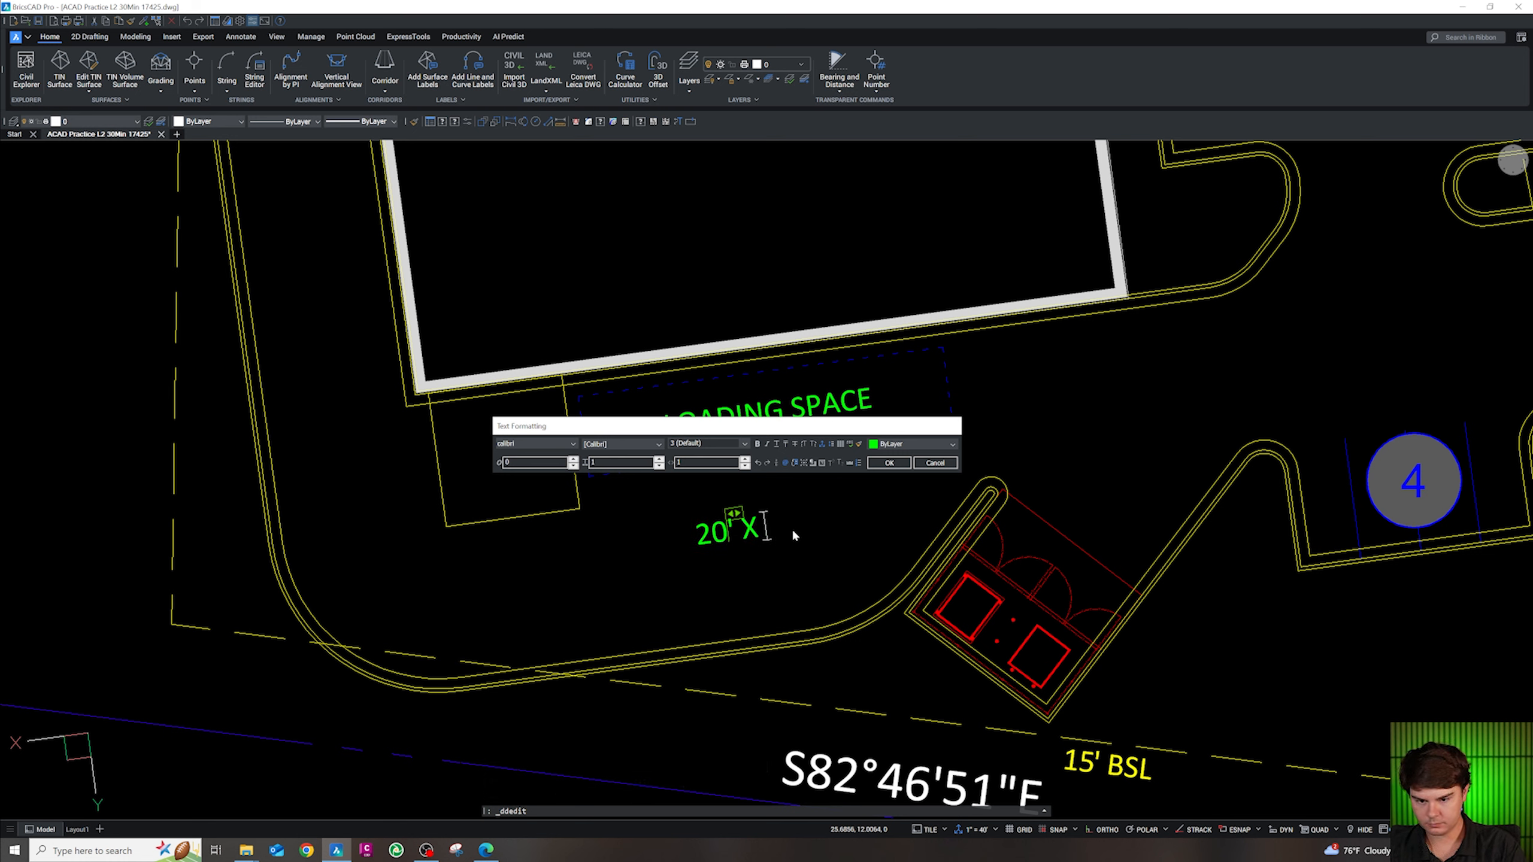
{"action": "type", "text": " x 20'"}
{"action": "key", "text": "Return"}
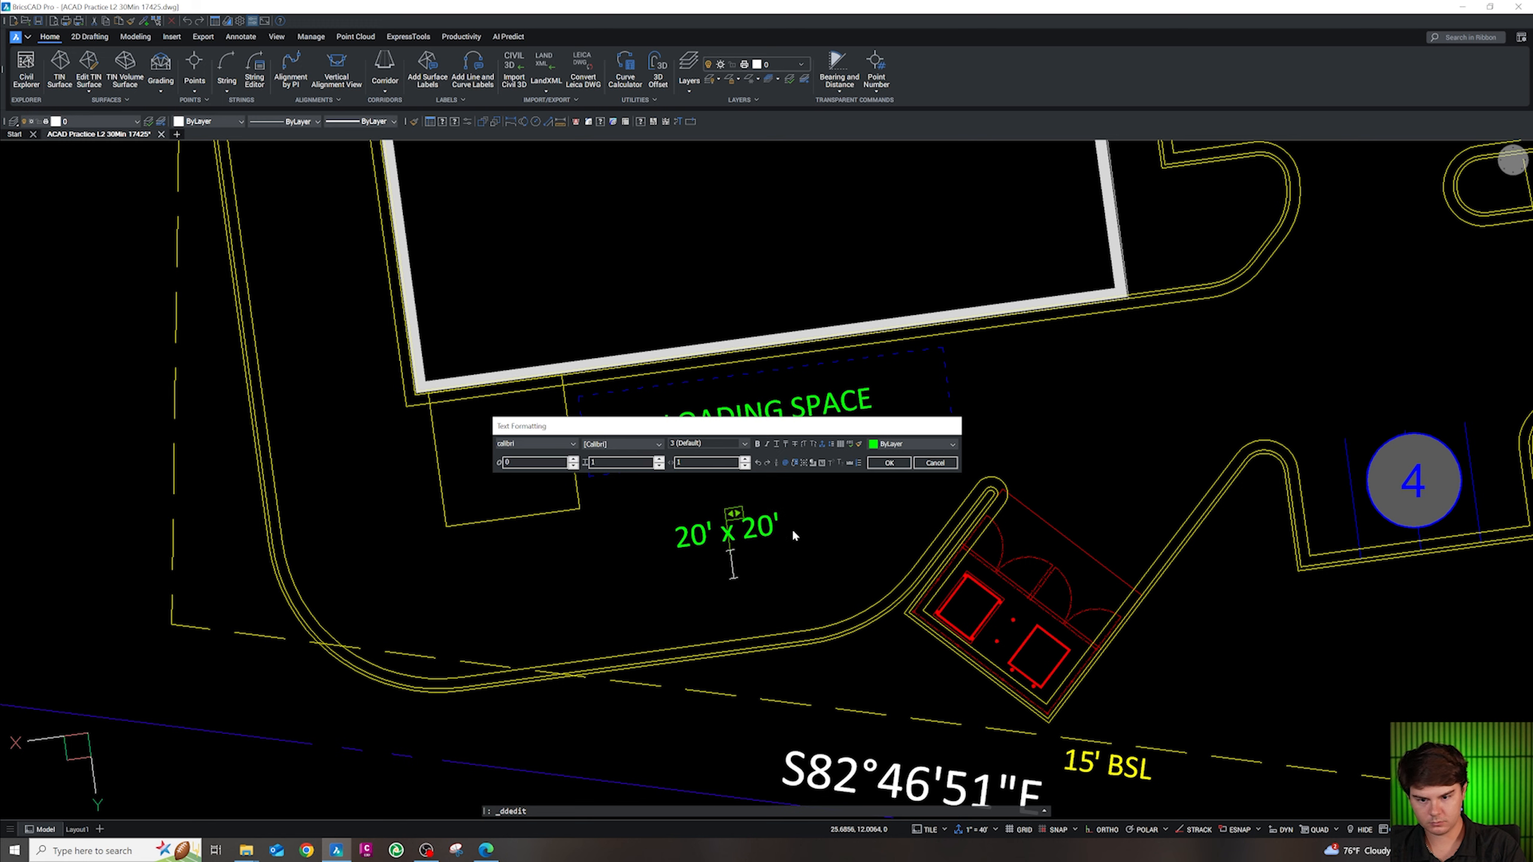
{"action": "type", "text": "CON"}
{"action": "key", "text": "BackSpace"}
{"action": "key", "text": "BackSpace"}
{"action": "key", "text": "BackSpace"}
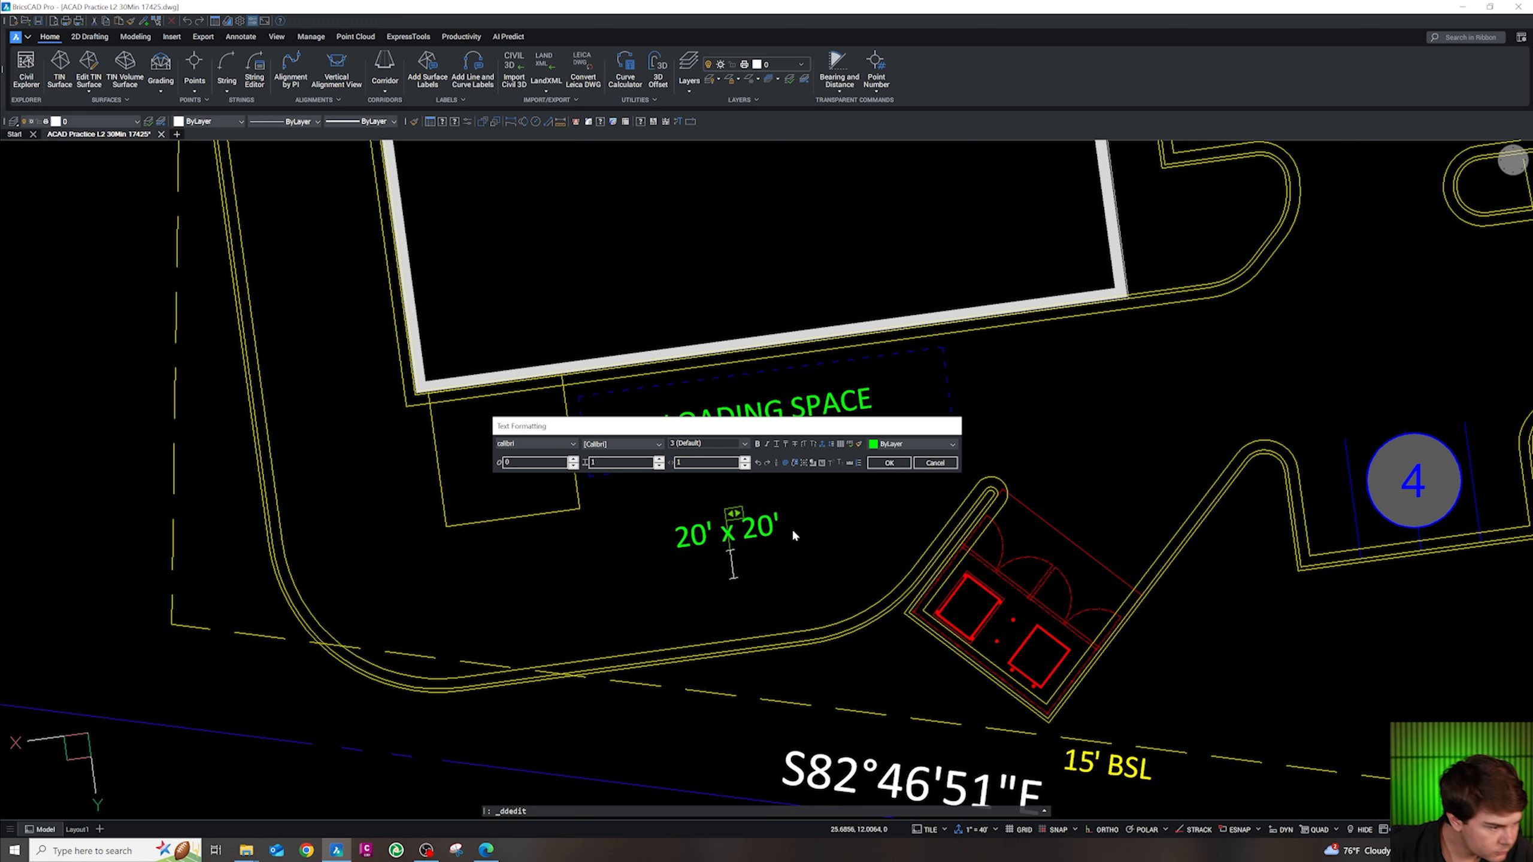
{"action": "type", "text": "8\" CONC PAD"}
{"action": "left_click", "coordinate": [817, 537]}
{"action": "key", "text": "Escape"}
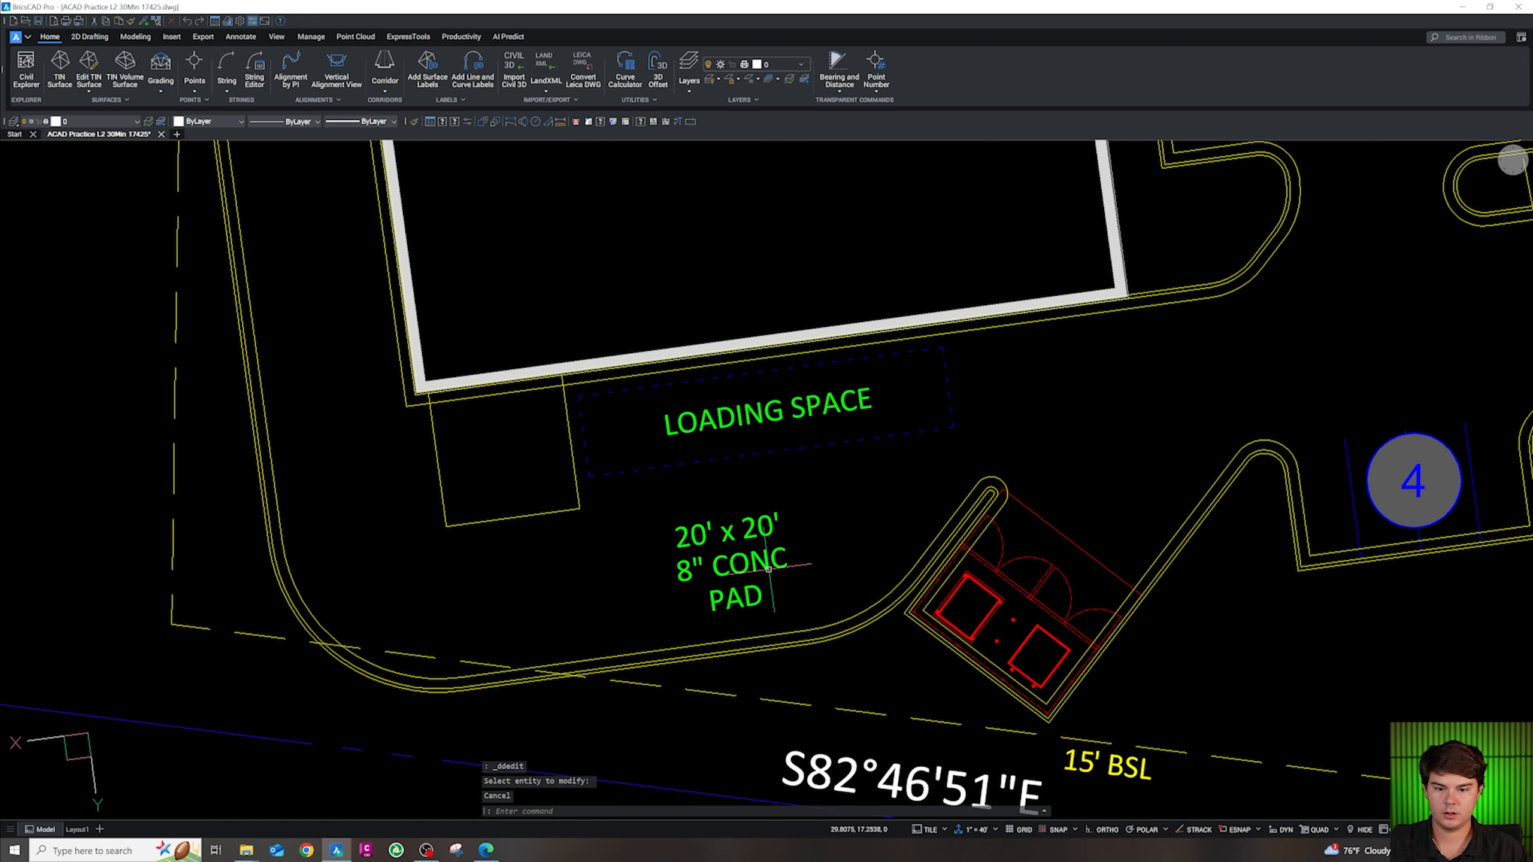
Scale the pad note down and move it inside the small corner pad
{"action": "left_click", "coordinate": [769, 569]}
{"action": "type", "text": "sc"}
{"action": "key", "text": "Return"}
{"action": "left_click", "coordinate": [718, 540]}
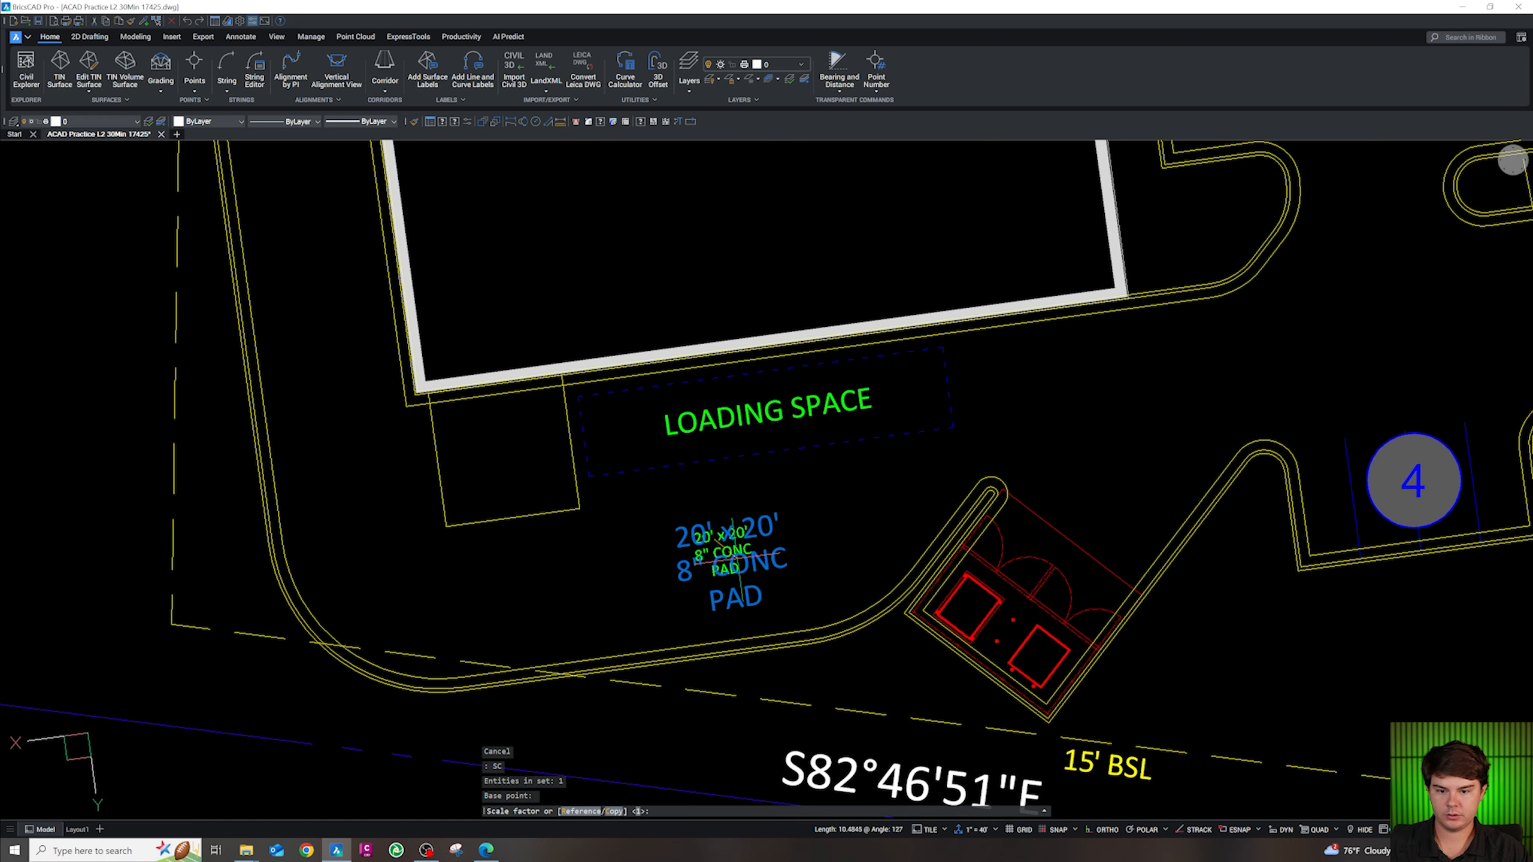
{"action": "key", "text": "Escape"}
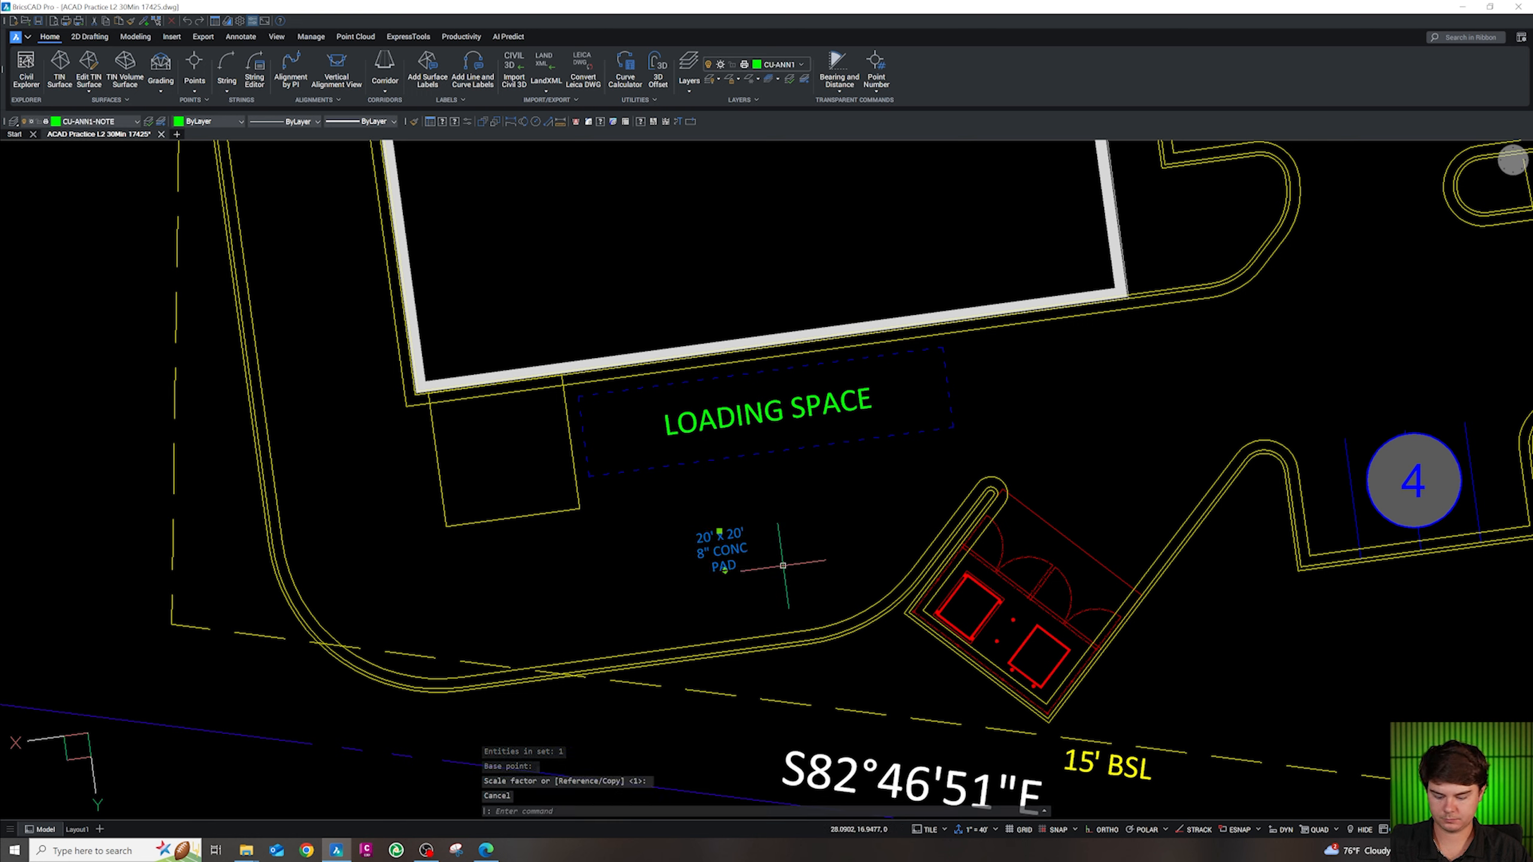
{"action": "type", "text": "m"}
{"action": "key", "text": "Return"}
{"action": "left_click", "coordinate": [782, 566]}
{"action": "left_click", "coordinate": [600, 497]}
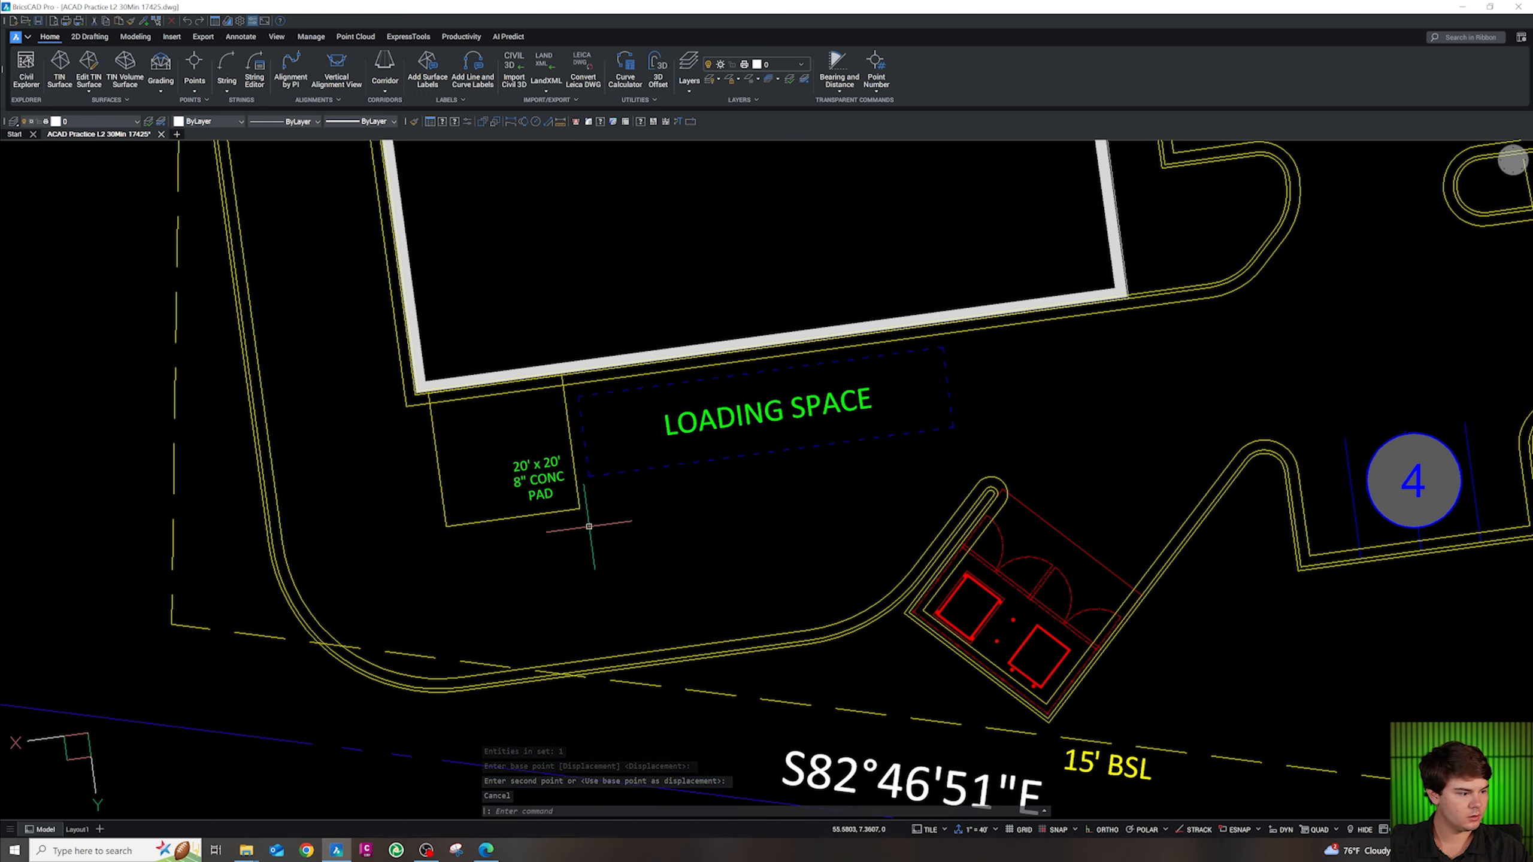
Select the LOADING SPACE text, starting and then cancelling a copy and a stretch
{"action": "scroll", "coordinate": [699, 469], "scroll_direction": "down", "scroll_amount": 3}
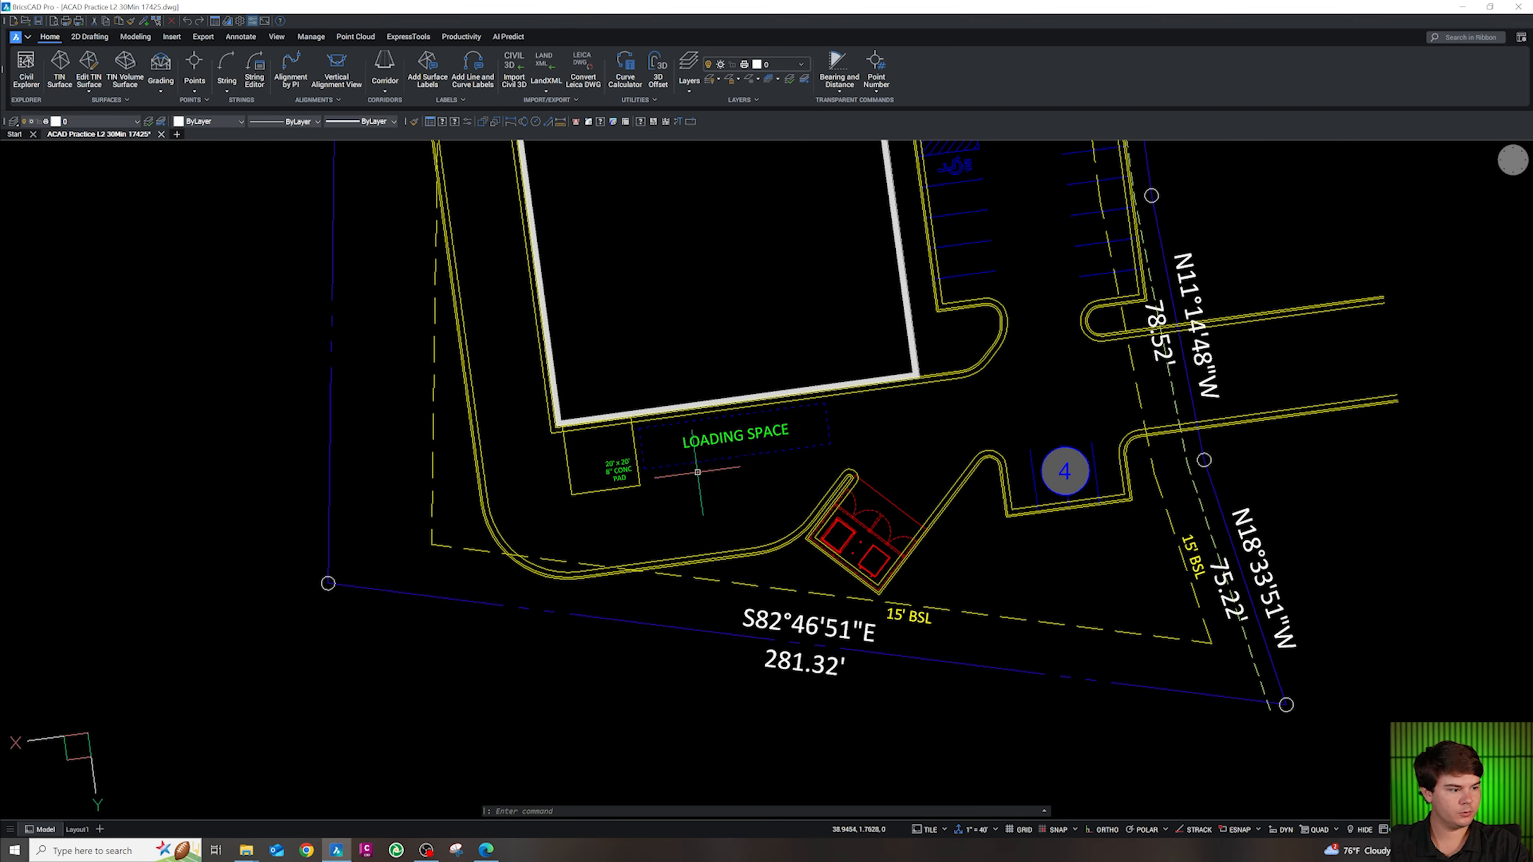
{"action": "left_click", "coordinate": [718, 446]}
{"action": "left_click", "coordinate": [720, 449]}
{"action": "key", "text": "Escape"}
{"action": "left_click", "coordinate": [711, 440]}
{"action": "type", "text": "c"}
{"action": "key", "text": "Return"}
{"action": "left_click", "coordinate": [710, 439]}
{"action": "scroll", "coordinate": [732, 459], "scroll_direction": "down", "scroll_amount": 3}
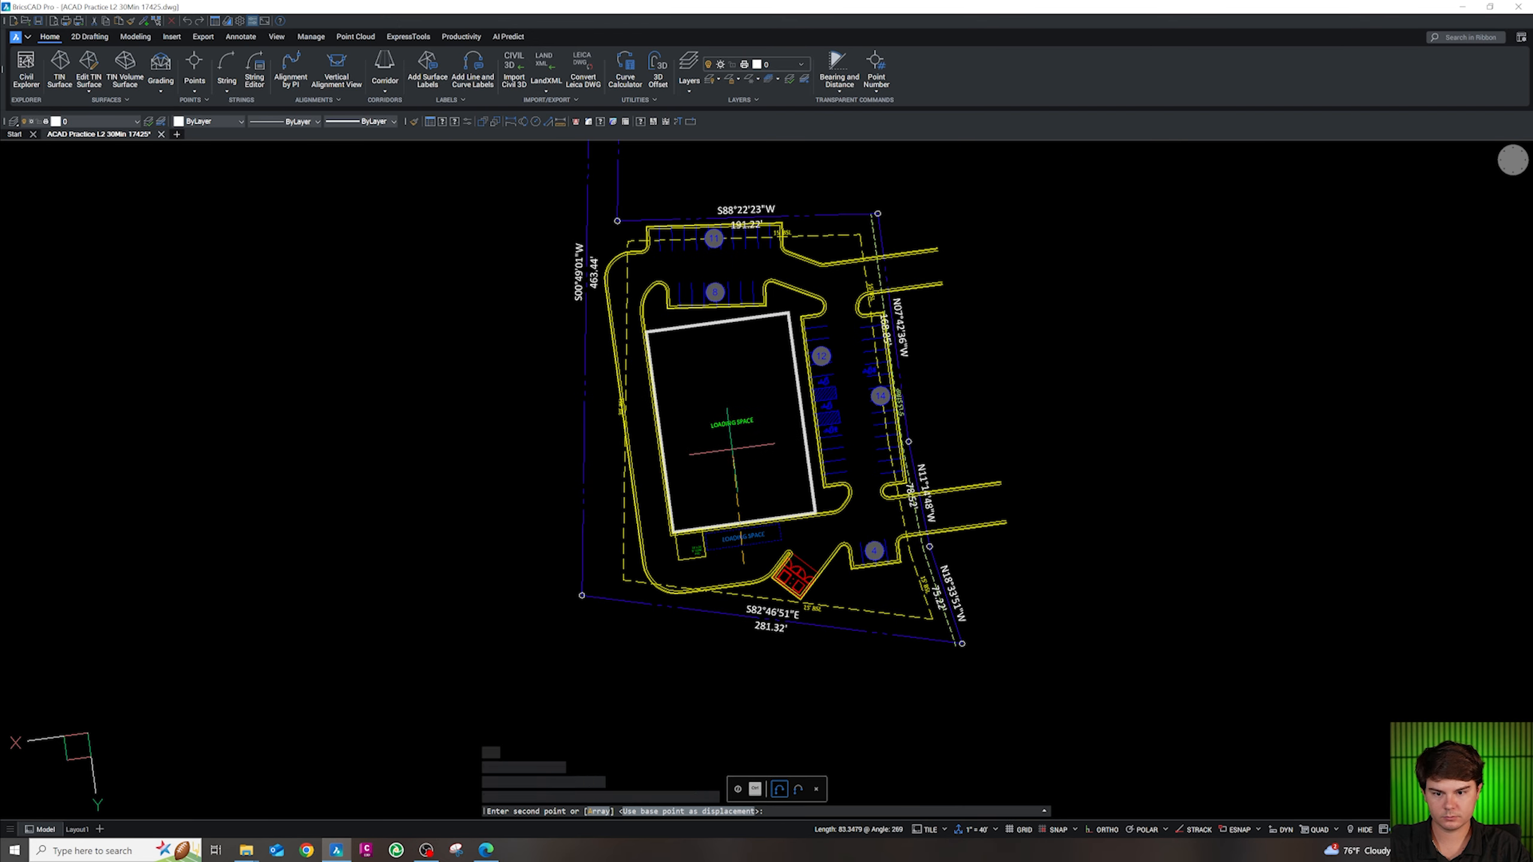
{"action": "key", "text": "Escape"}
{"action": "scroll", "coordinate": [731, 418], "scroll_direction": "up", "scroll_amount": 3}
{"action": "left_click", "coordinate": [732, 416]}
{"action": "left_click", "coordinate": [733, 408]}
{"action": "key", "text": "Escape"}
{"action": "key", "text": "Escape"}
{"action": "scroll", "coordinate": [733, 417], "scroll_direction": "down", "scroll_amount": 2}
Delete the extra LOADING SPACE text inside the building
{"action": "double_click", "coordinate": [748, 656]}
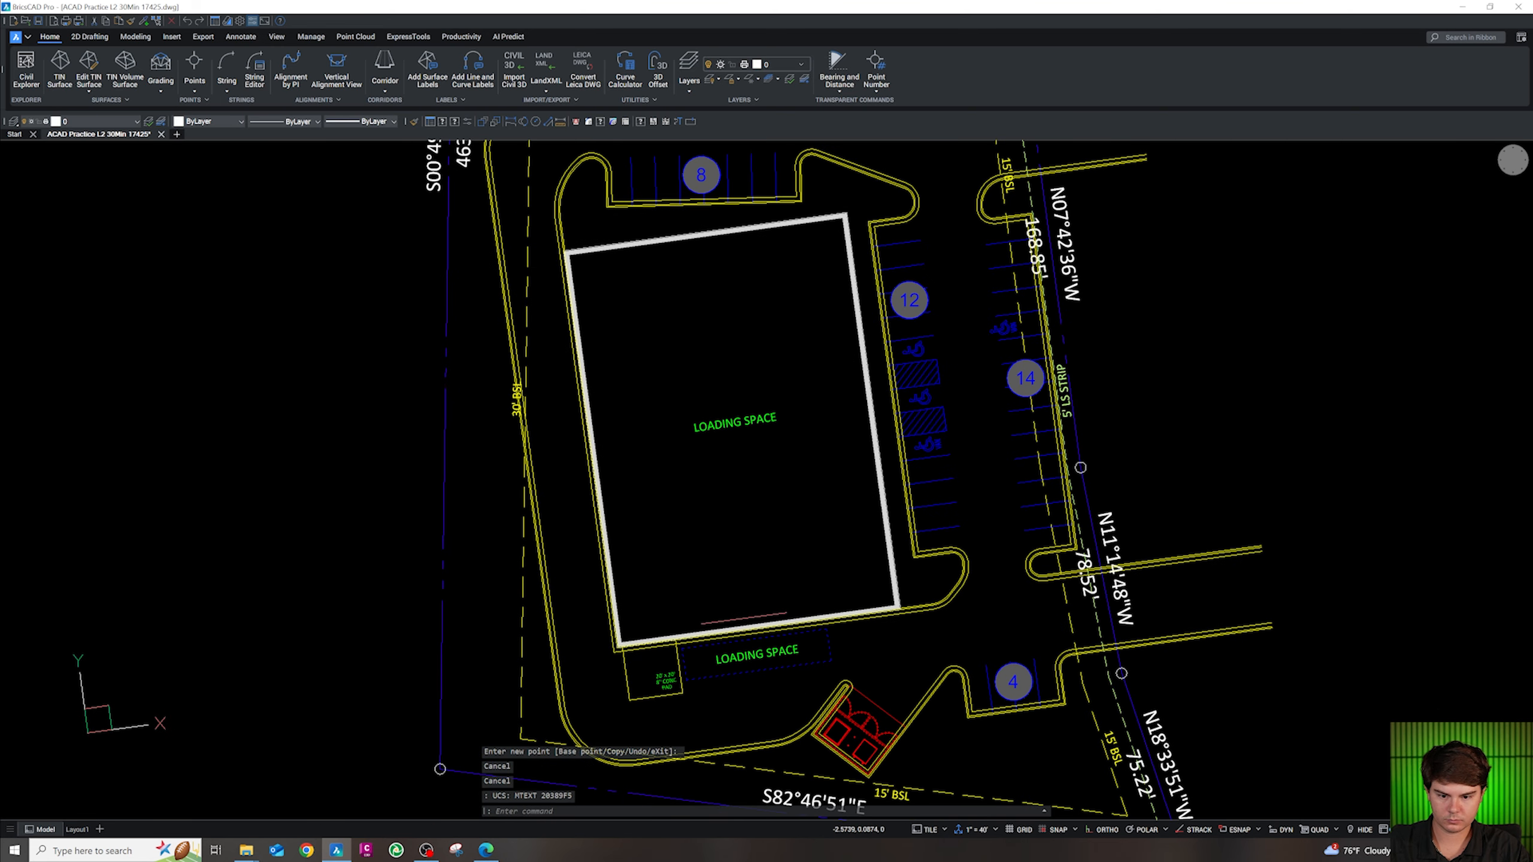
{"action": "left_click", "coordinate": [758, 463]}
{"action": "left_click", "coordinate": [712, 400]}
{"action": "key", "text": "Delete"}
{"action": "scroll", "coordinate": [719, 376], "scroll_direction": "down", "scroll_amount": 8}
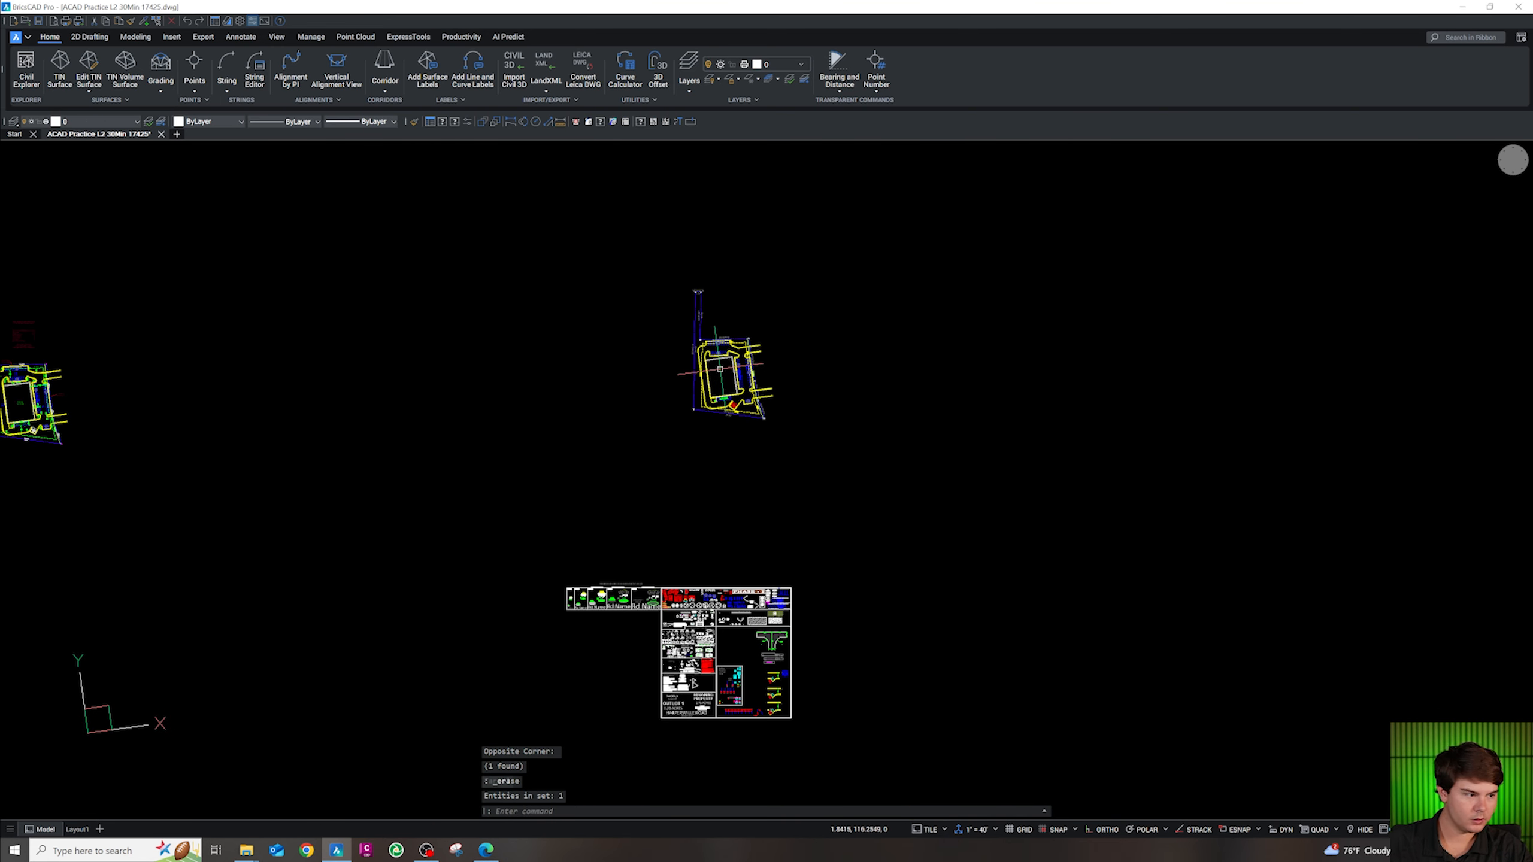
{"action": "scroll", "coordinate": [700, 483], "scroll_direction": "up", "scroll_amount": 8}
Copy the SHOPS A label from the other sheet and paste it inside the building
{"action": "left_click", "coordinate": [765, 507]}
{"action": "key", "text": "ctrl+c"}
{"action": "scroll", "coordinate": [890, 587], "scroll_direction": "down", "scroll_amount": 8}
{"action": "scroll", "coordinate": [889, 543], "scroll_direction": "up", "scroll_amount": 8}
{"action": "key", "text": "ctrl+v"}
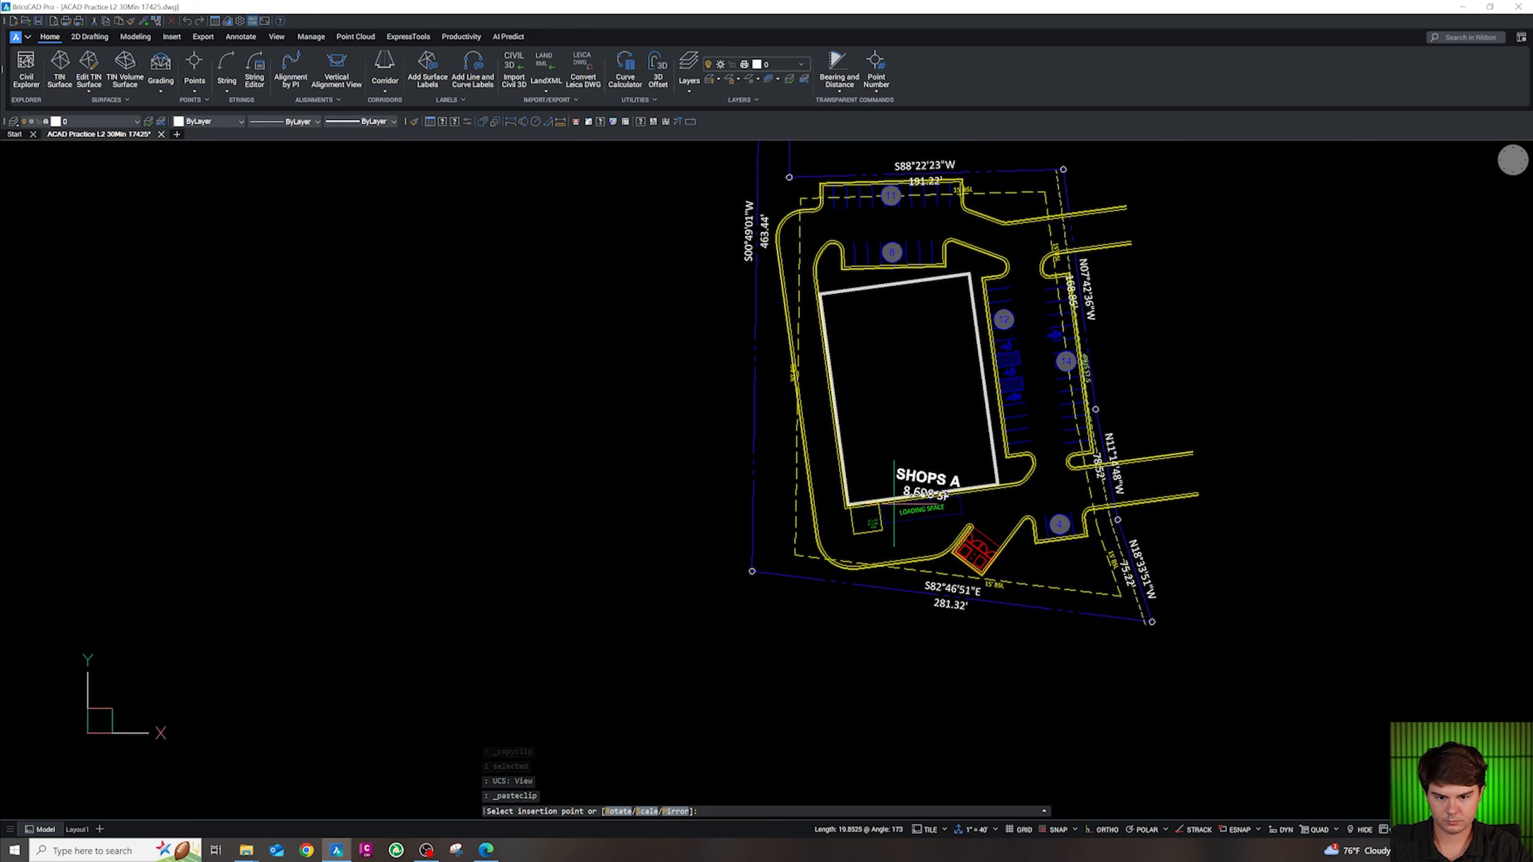
{"action": "key", "text": "Escape"}
{"action": "key", "text": "ctrl+v"}
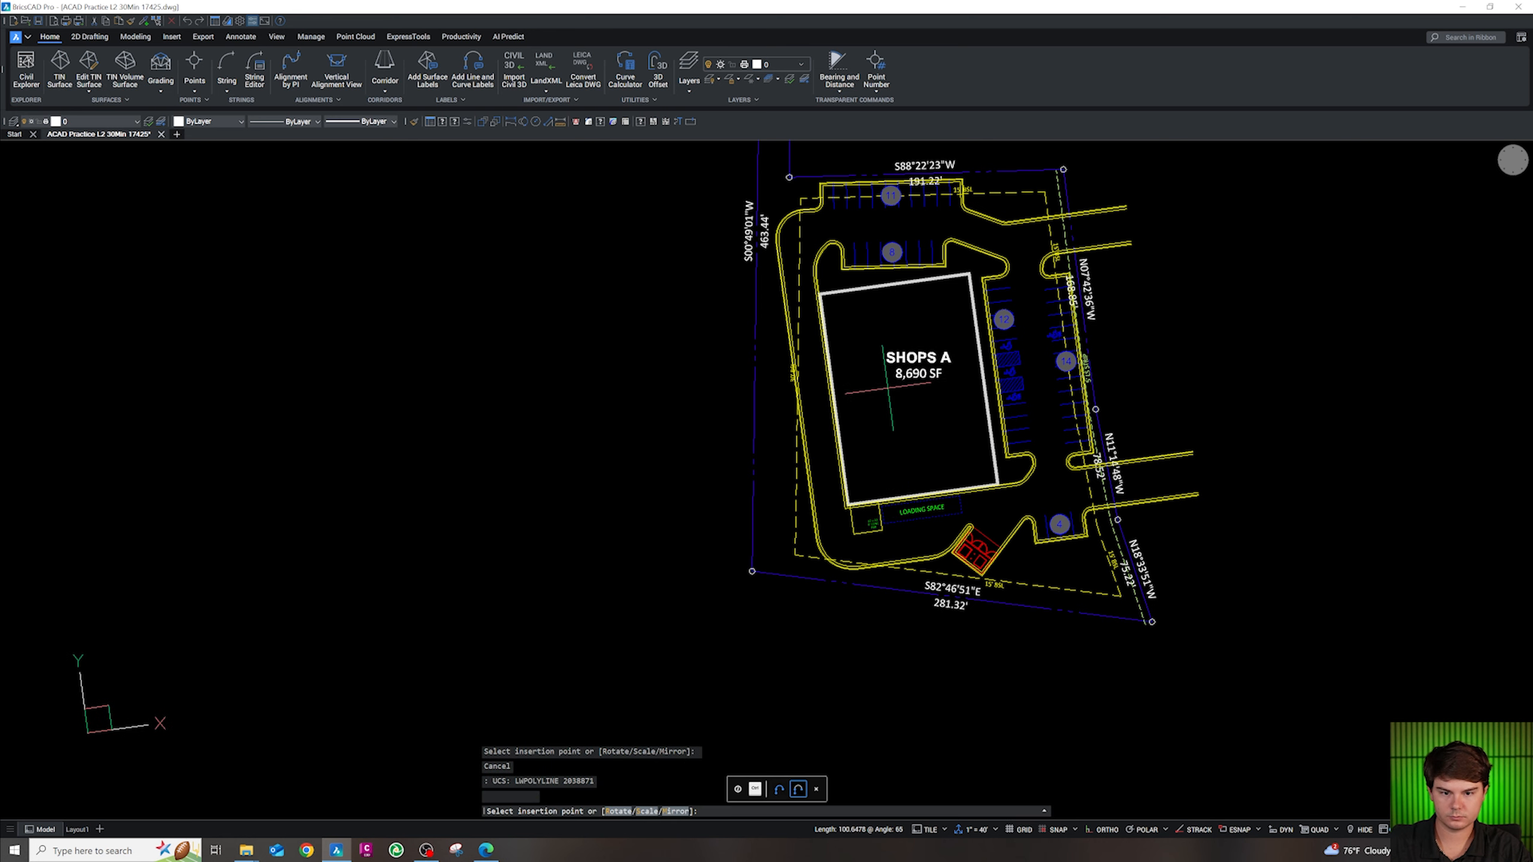
{"action": "left_click", "coordinate": [879, 412]}
{"action": "key", "text": "Escape"}
{"action": "left_click", "coordinate": [901, 401]}
{"action": "key", "text": "Escape"}
Edit the pasted label to read RETAIL with 16,000 SF on the line below
{"action": "double_click", "coordinate": [906, 392]}
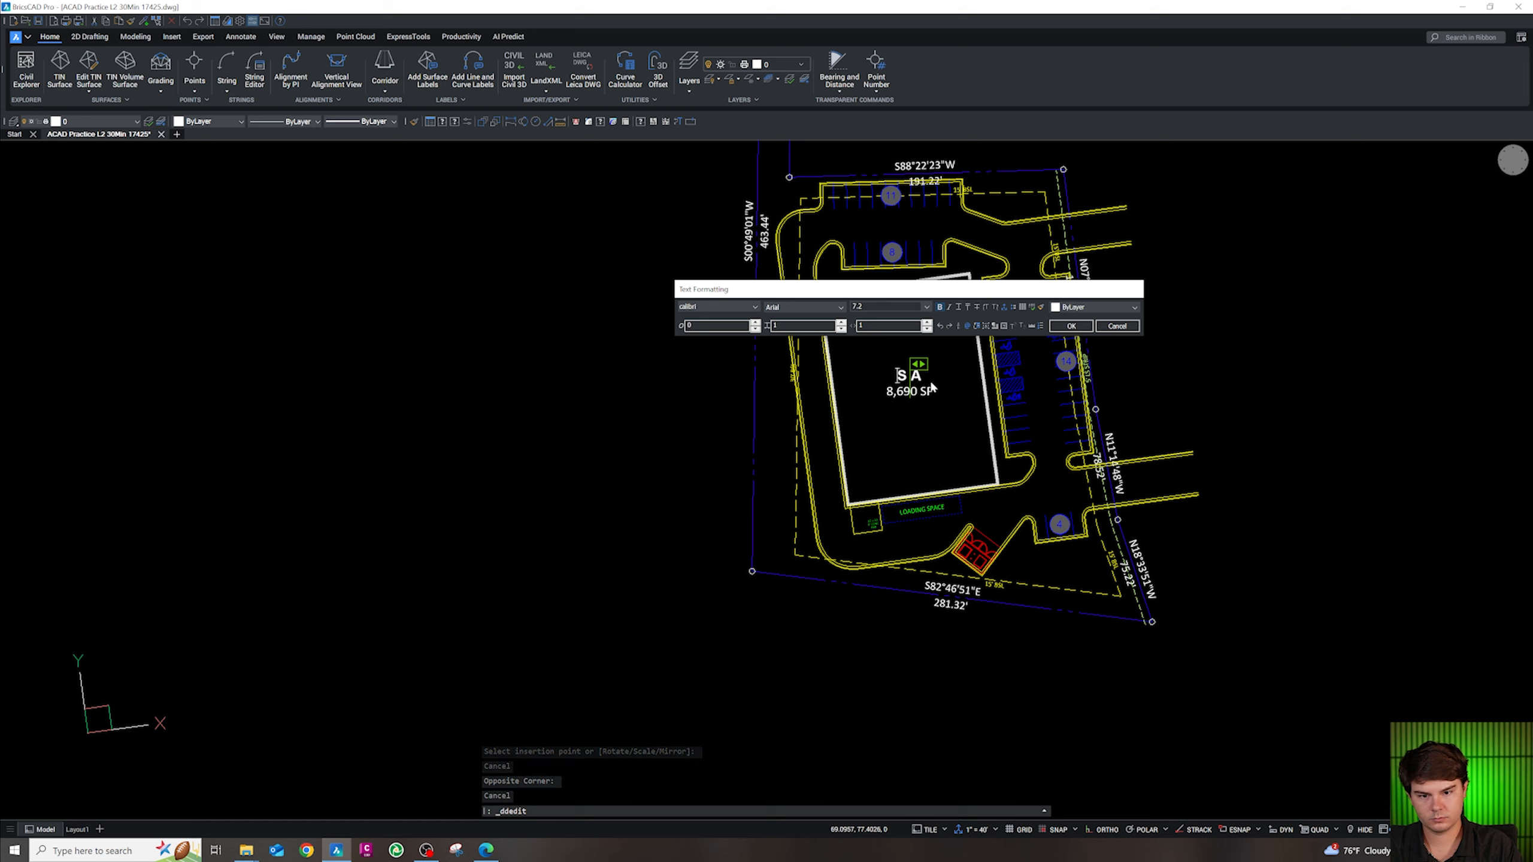
{"action": "type", "text": "RETAIL8,690 SF"}
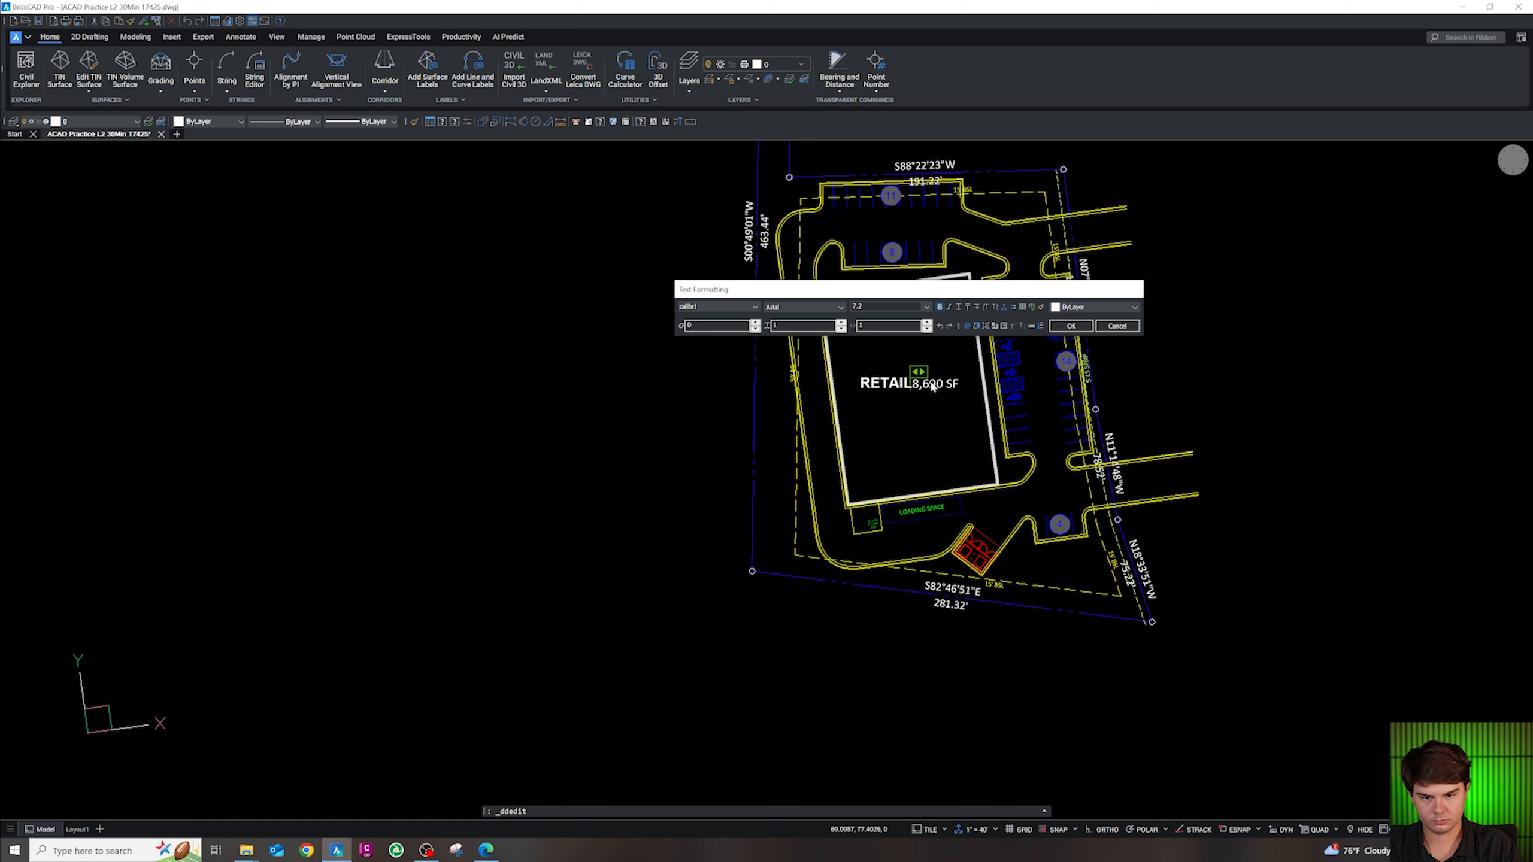
{"action": "key", "text": "Return"}
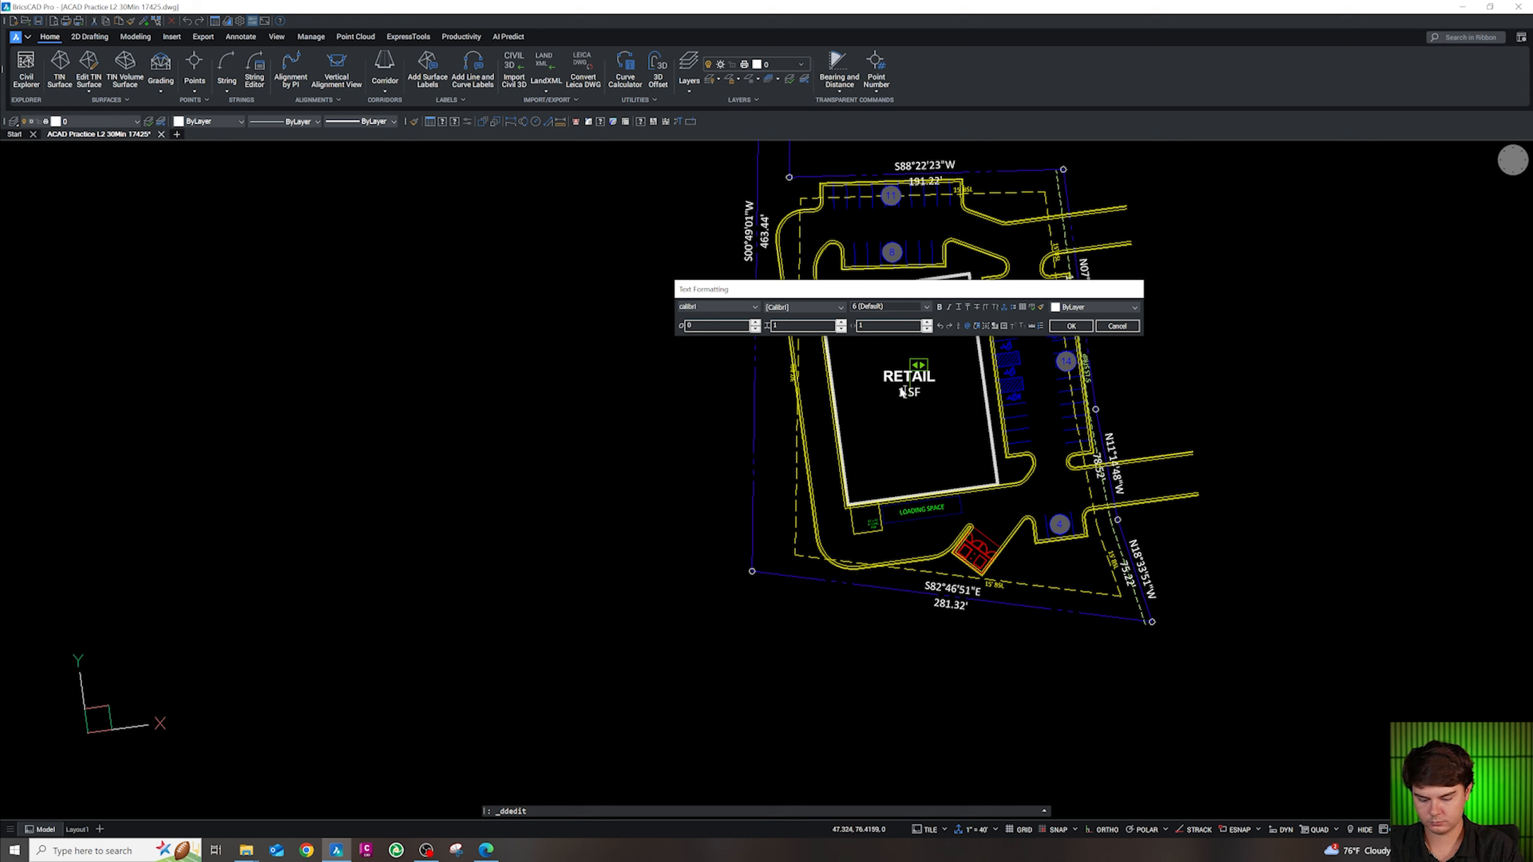
{"action": "left_click", "coordinate": [904, 439]}
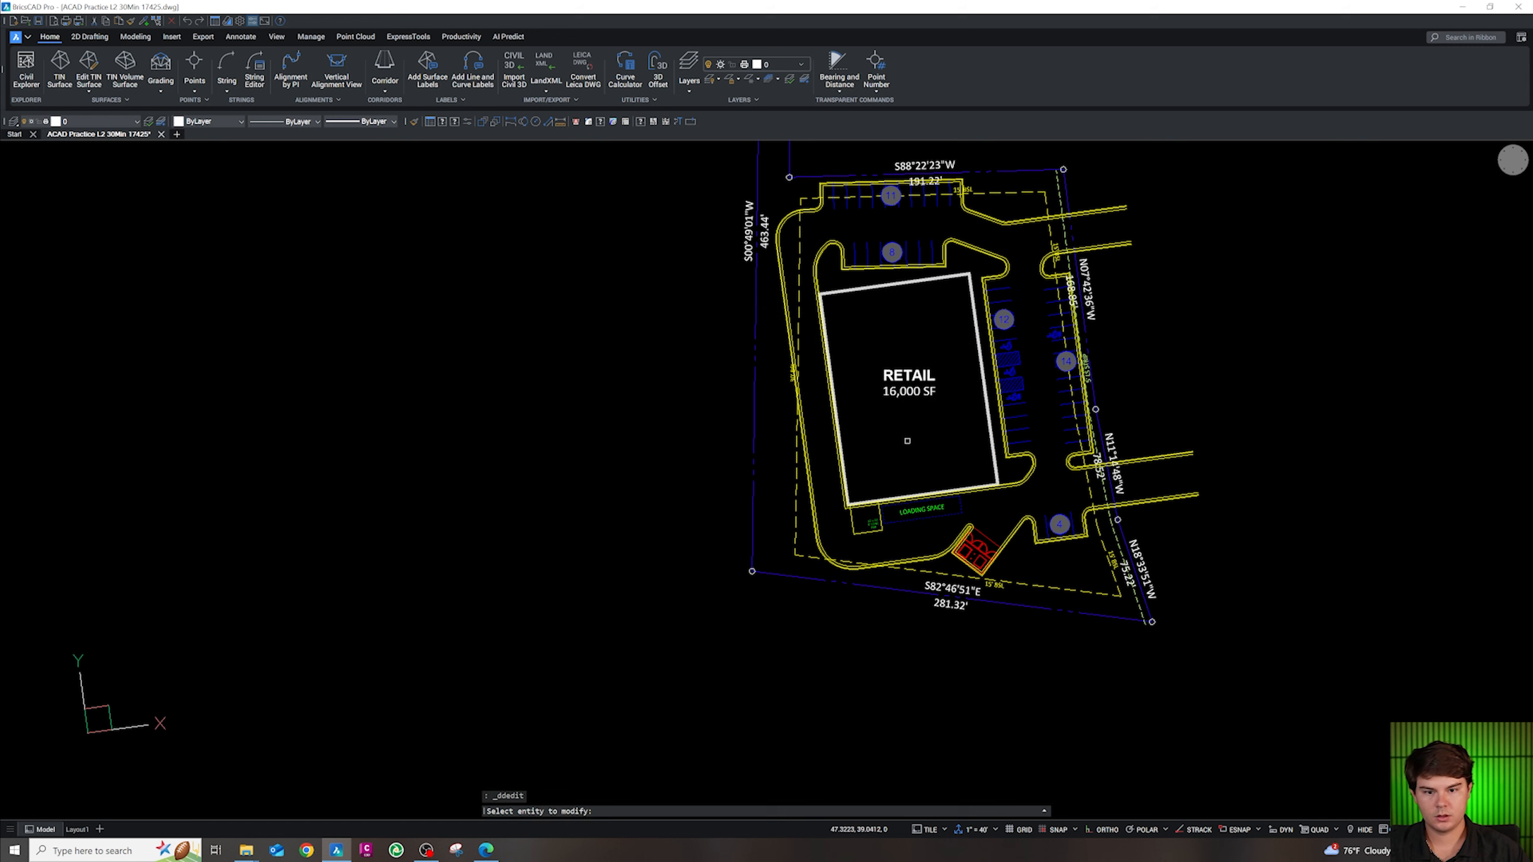
{"action": "key", "text": "Escape"}
{"action": "left_click", "coordinate": [918, 387]}
Put the RETAIL label on the CS-ANNO-BLDG layer
{"action": "left_click", "coordinate": [97, 121]}
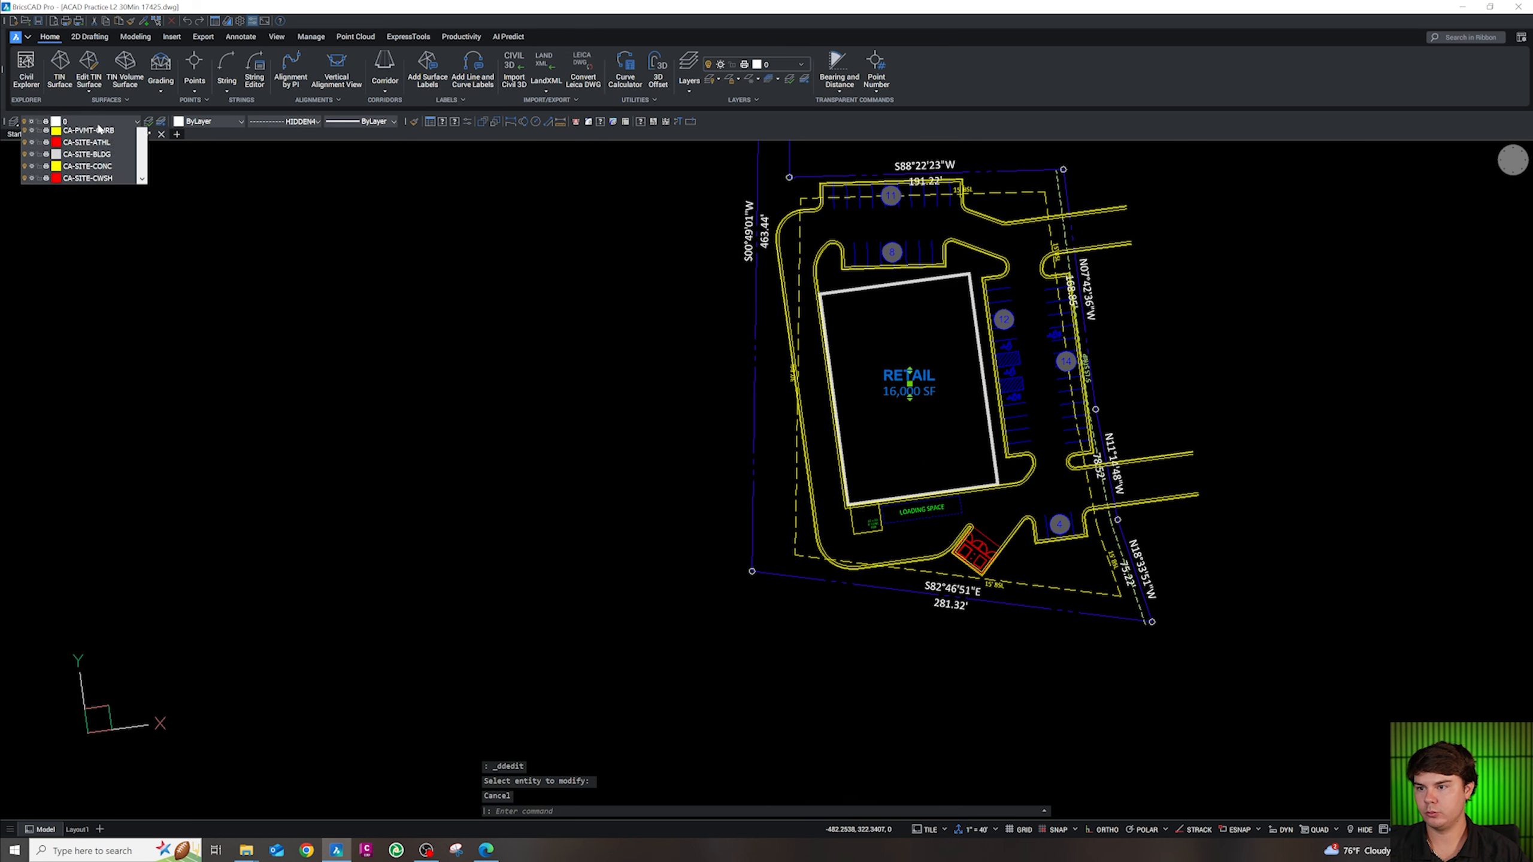
{"action": "scroll", "coordinate": [92, 216], "scroll_direction": "down", "scroll_amount": 3}
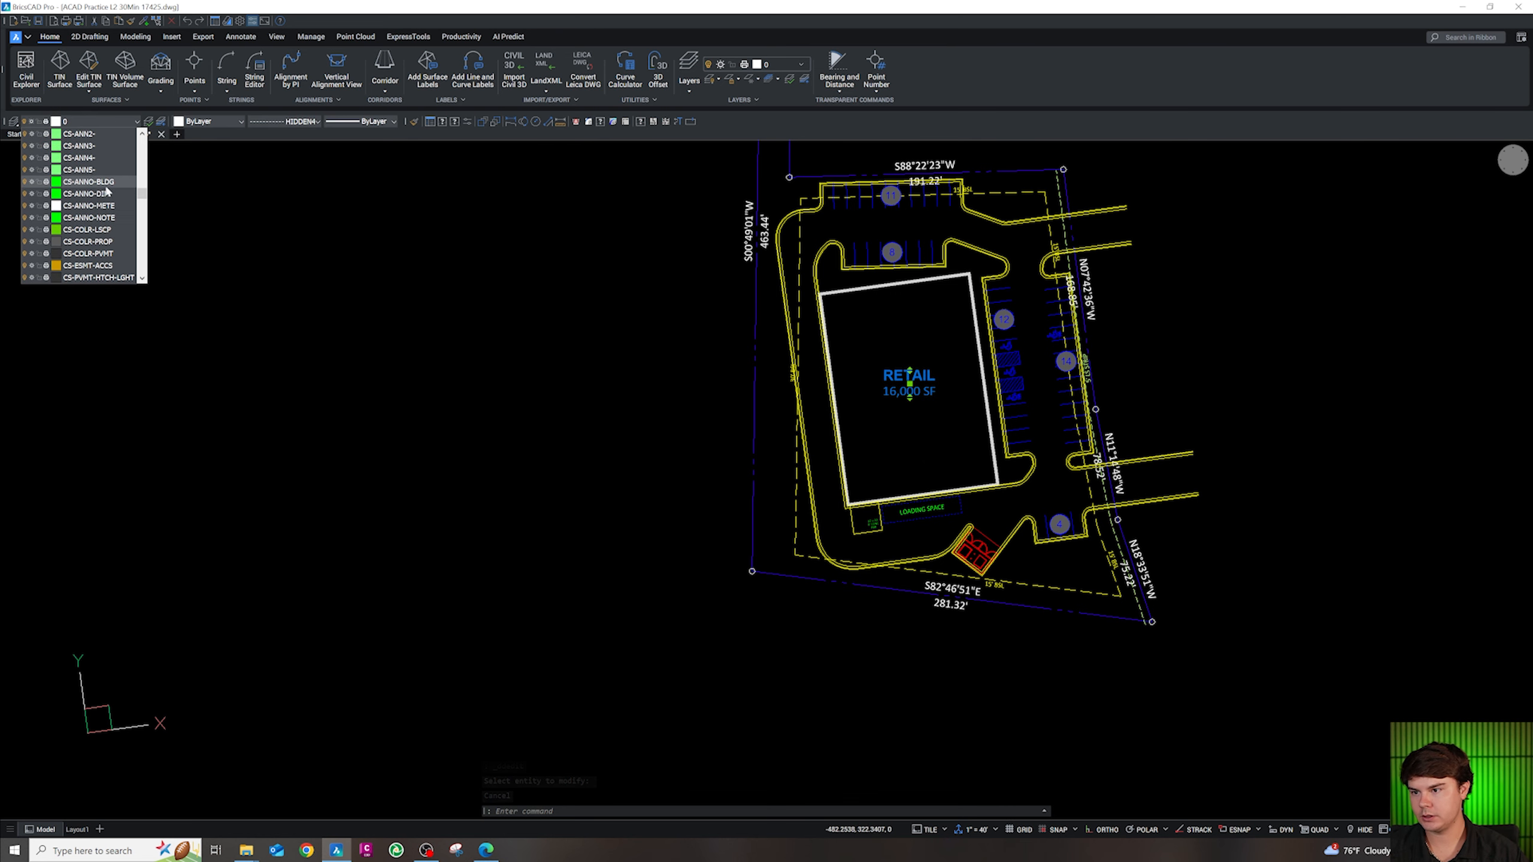
{"action": "left_click", "coordinate": [114, 184]}
{"action": "key", "text": "Escape"}
{"action": "scroll", "coordinate": [933, 399], "scroll_direction": "up", "scroll_amount": 3}
{"action": "left_click", "coordinate": [921, 389]}
{"action": "type", "text": "co"}
{"action": "key", "text": "Return"}
{"action": "left_click", "coordinate": [923, 452]}
{"action": "key", "text": "Escape"}
Copy the LOADING SPACE text along the building's south wall and change it to 107'
{"action": "left_click", "coordinate": [905, 697]}
{"action": "type", "text": "c"}
{"action": "key", "text": "Return"}
{"action": "left_click", "coordinate": [922, 702]}
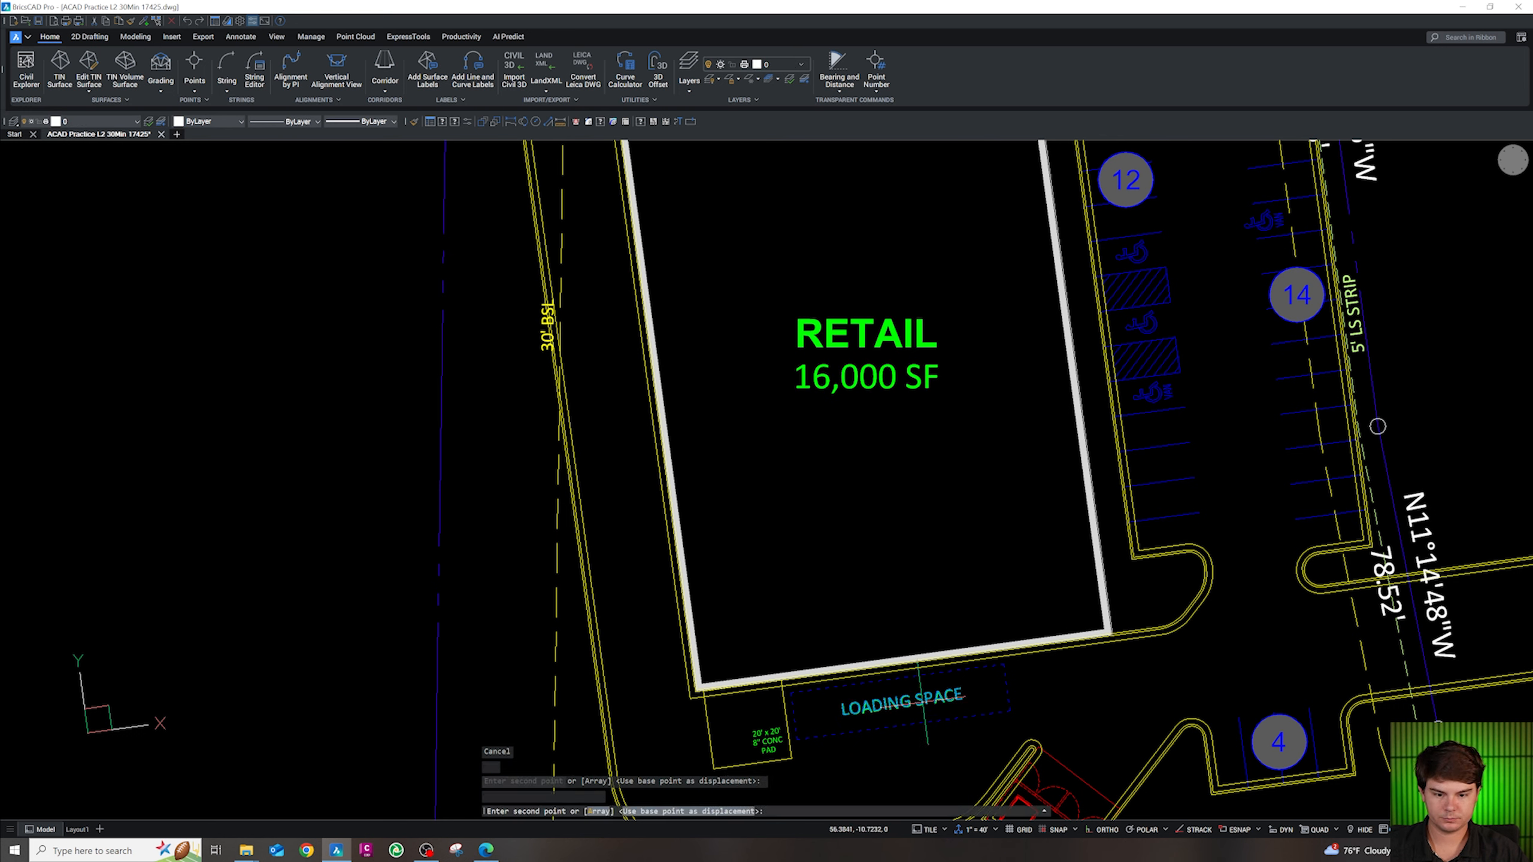
{"action": "left_click", "coordinate": [936, 640]}
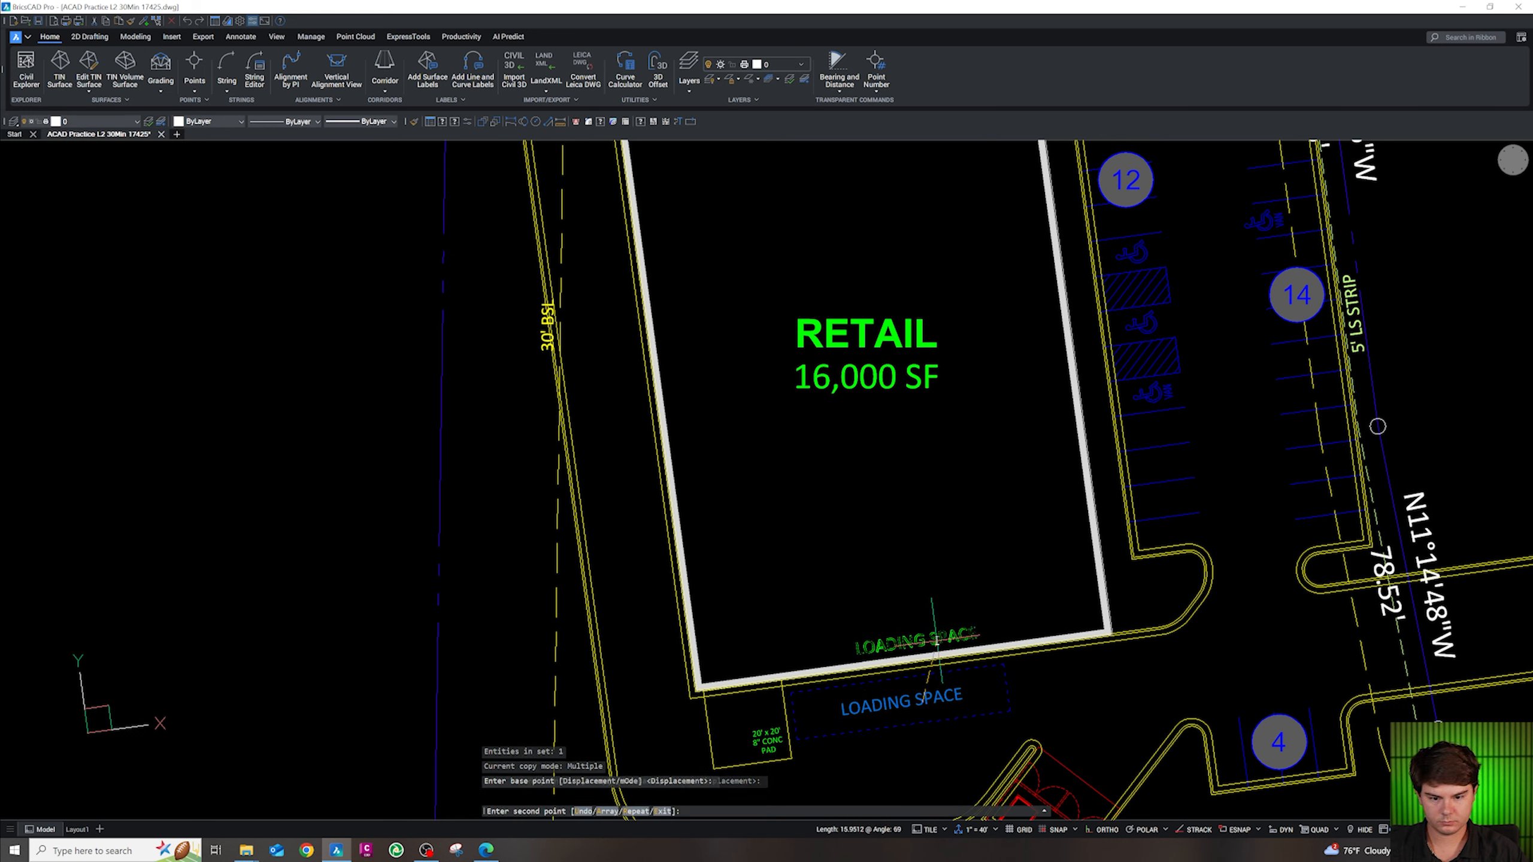
{"action": "key", "text": "Escape"}
{"action": "double_click", "coordinate": [940, 637]}
{"action": "key", "text": "Delete"}
{"action": "key", "text": "Delete"}
{"action": "key", "text": "Delete"}
{"action": "key", "text": "Delete"}
{"action": "key", "text": "Delete"}
{"action": "key", "text": "Delete"}
{"action": "key", "text": "Delete"}
{"action": "key", "text": "Delete"}
{"action": "key", "text": "Delete"}
{"action": "key", "text": "Delete"}
{"action": "key", "text": "Delete"}
{"action": "key", "text": "Delete"}
{"action": "key", "text": "Delete"}
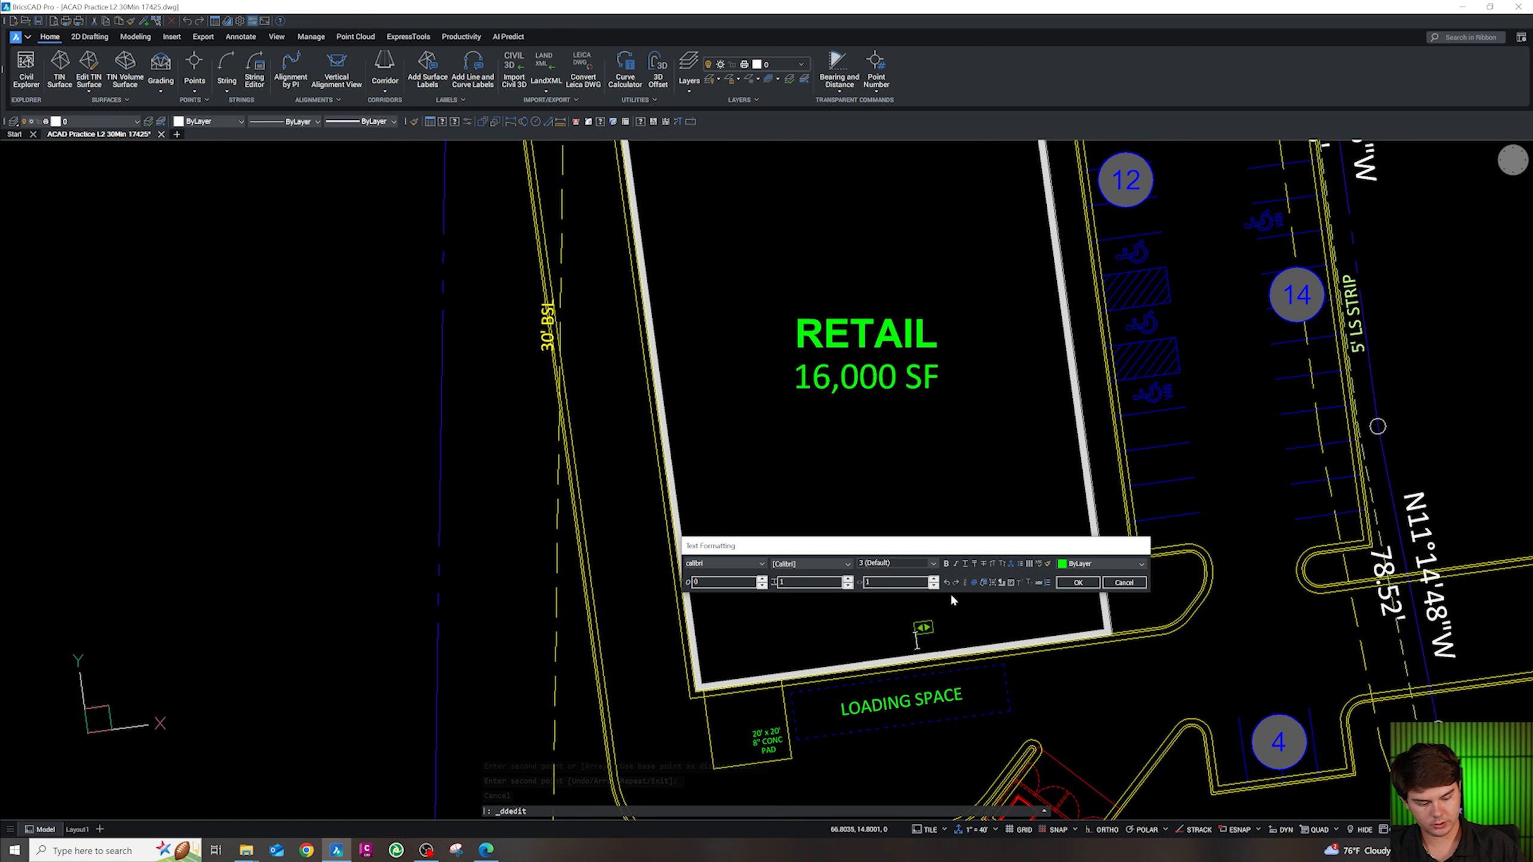
{"action": "type", "text": "107'"}
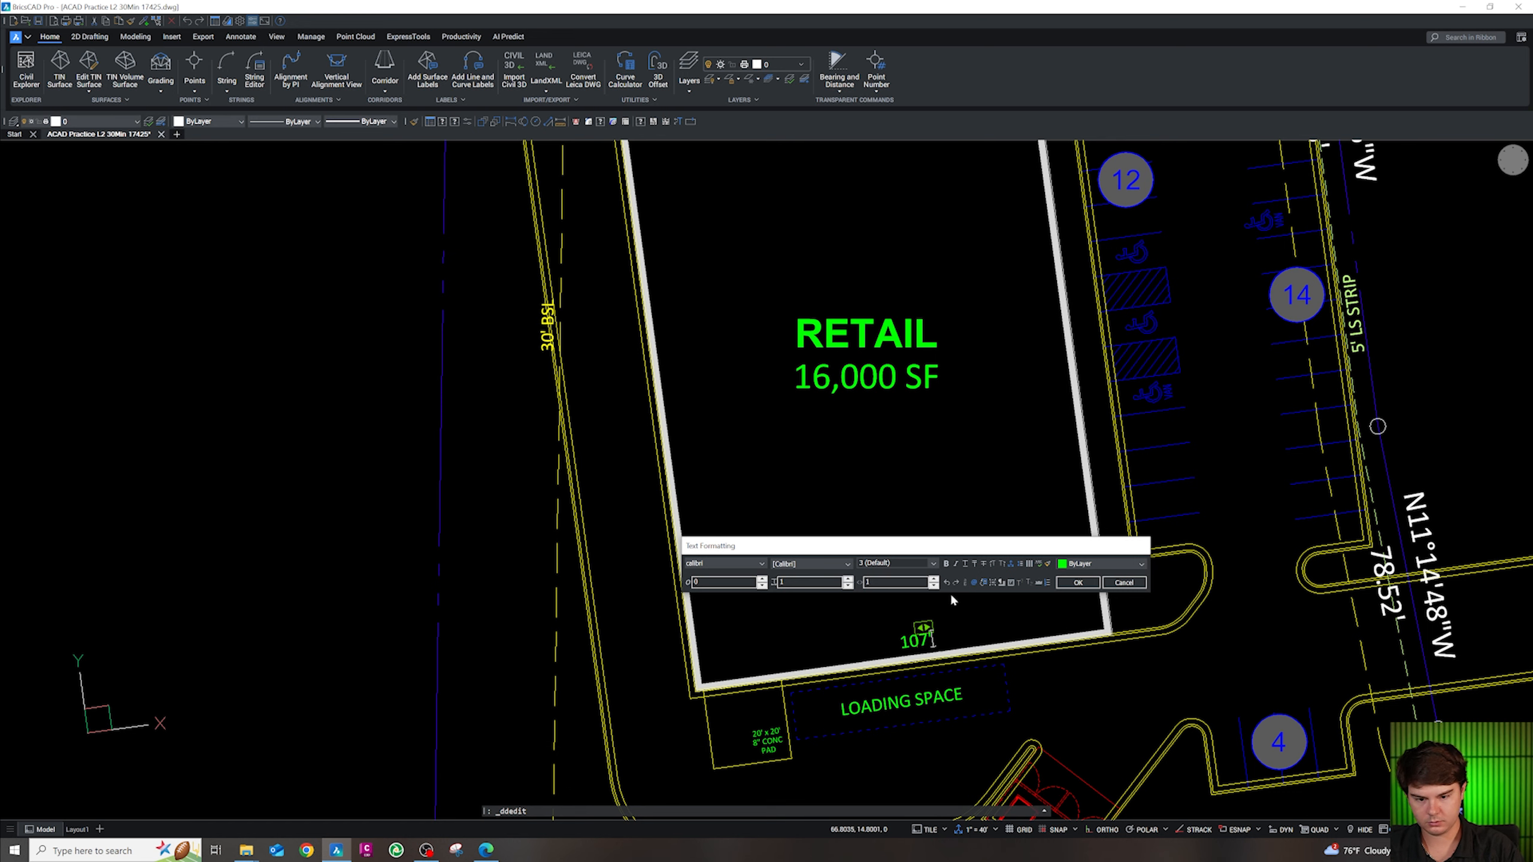
{"action": "left_click", "coordinate": [951, 652]}
{"action": "key", "text": "Escape"}
Copy the 107' label to a spot beside the building's left wall
{"action": "left_click", "coordinate": [915, 640]}
{"action": "type", "text": "co"}
{"action": "key", "text": "space"}
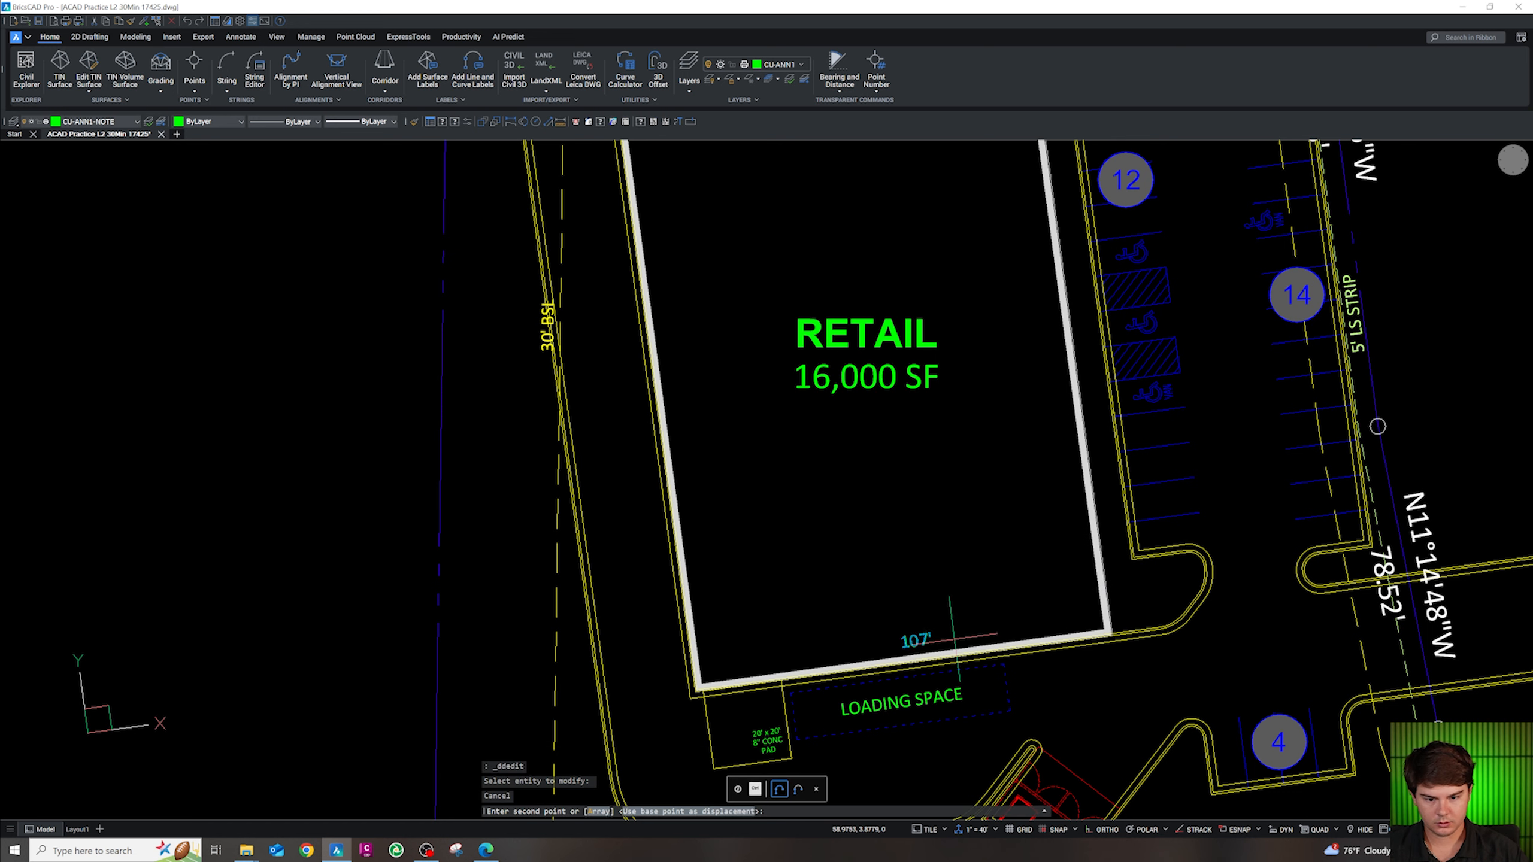
{"action": "left_click", "coordinate": [956, 642]}
{"action": "scroll", "coordinate": [953, 653], "scroll_direction": "down", "scroll_amount": 3}
{"action": "scroll", "coordinate": [839, 520], "scroll_direction": "up", "scroll_amount": 2}
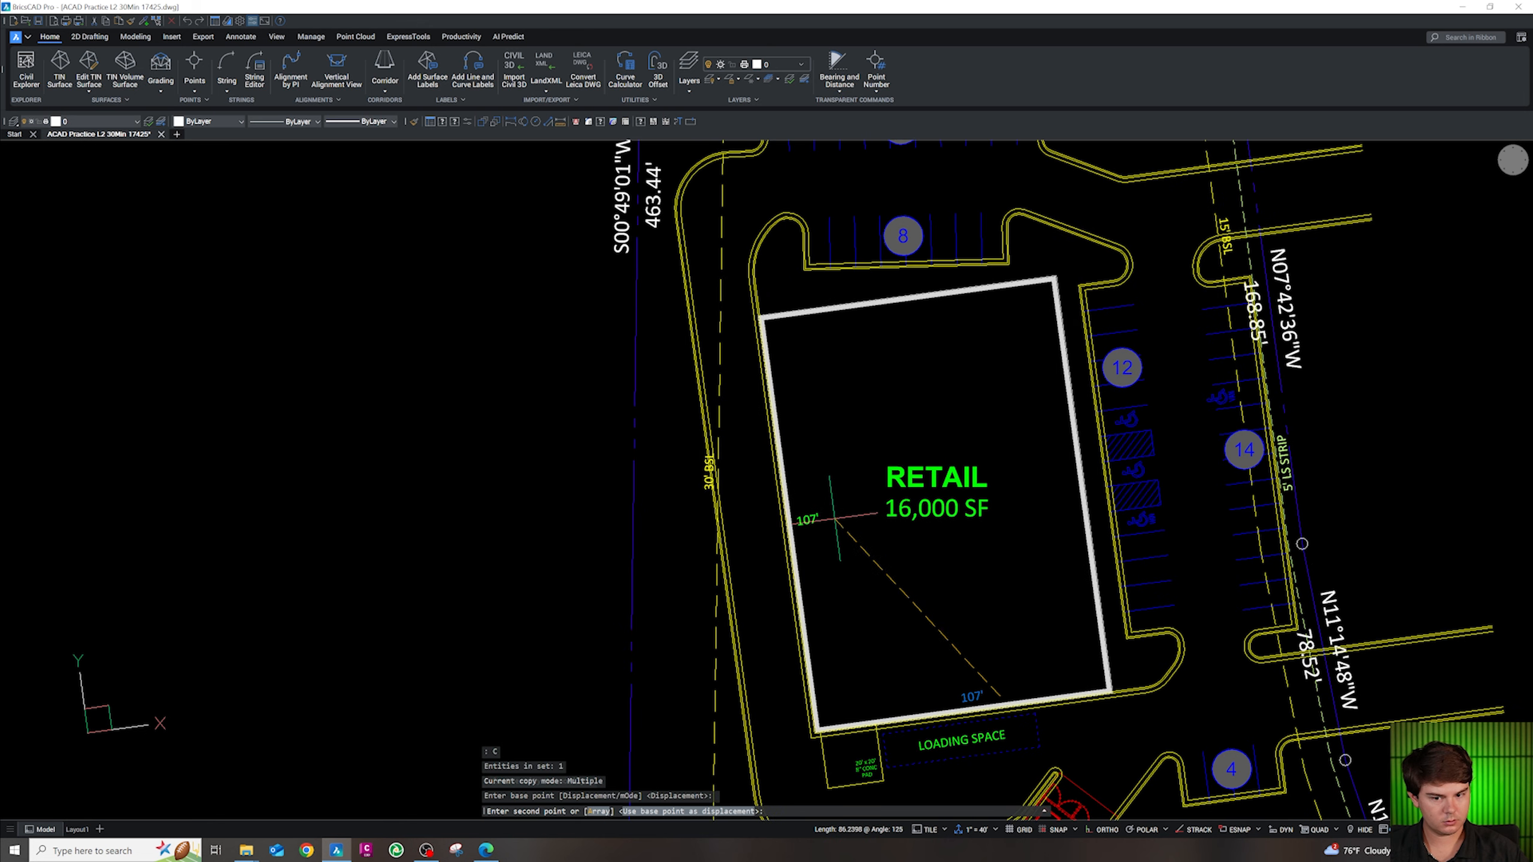
{"action": "left_click", "coordinate": [836, 518]}
{"action": "key", "text": "Escape"}
Rotate the copied label to run along the west wall and change it to 150'
{"action": "left_click", "coordinate": [808, 530]}
{"action": "type", "text": "r"}
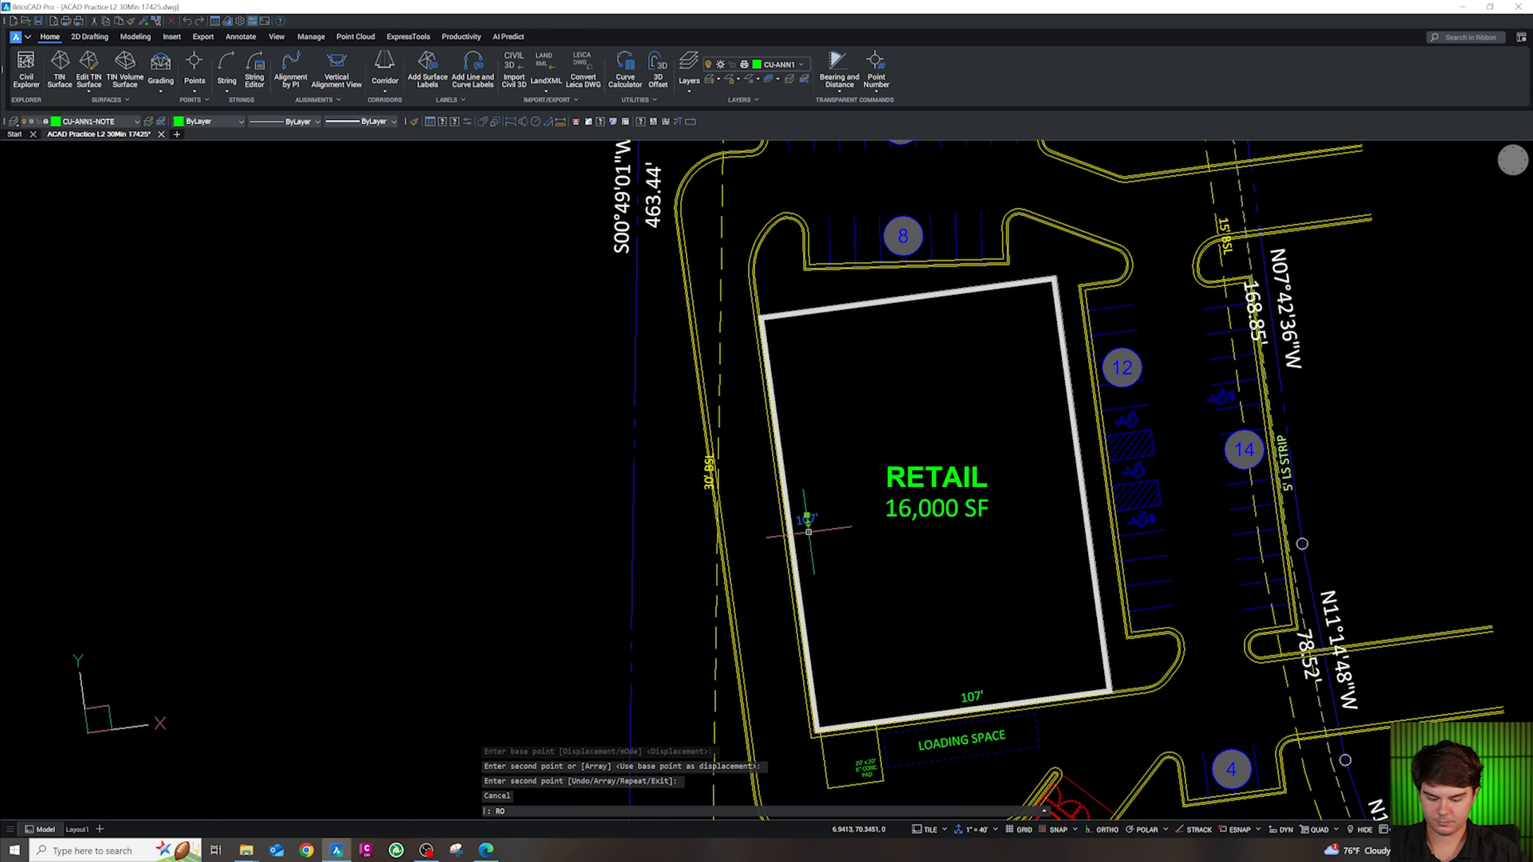
{"action": "type", "text": "o"}
{"action": "key", "text": "space"}
{"action": "left_click", "coordinate": [807, 532]}
{"action": "key", "text": "Escape"}
{"action": "double_click", "coordinate": [807, 521]}
{"action": "type", "text": "150'"}
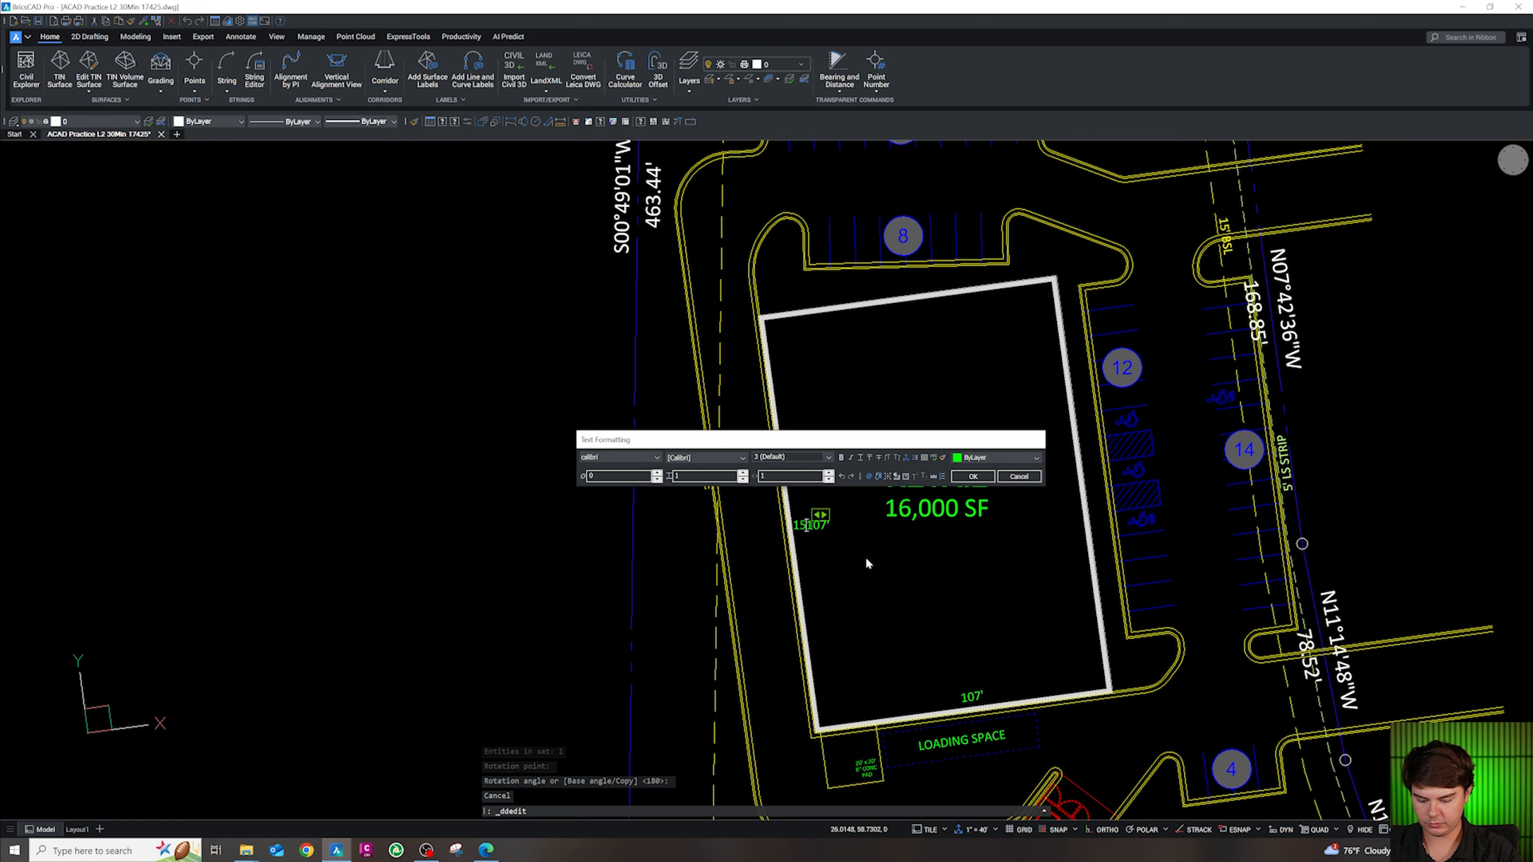
{"action": "key", "text": "Delete"}
{"action": "key", "text": "Delete"}
{"action": "key", "text": "Delete"}
{"action": "key", "text": "Delete"}
{"action": "key", "text": "Return"}
{"action": "key", "text": "Escape"}
{"action": "key", "text": "Escape"}
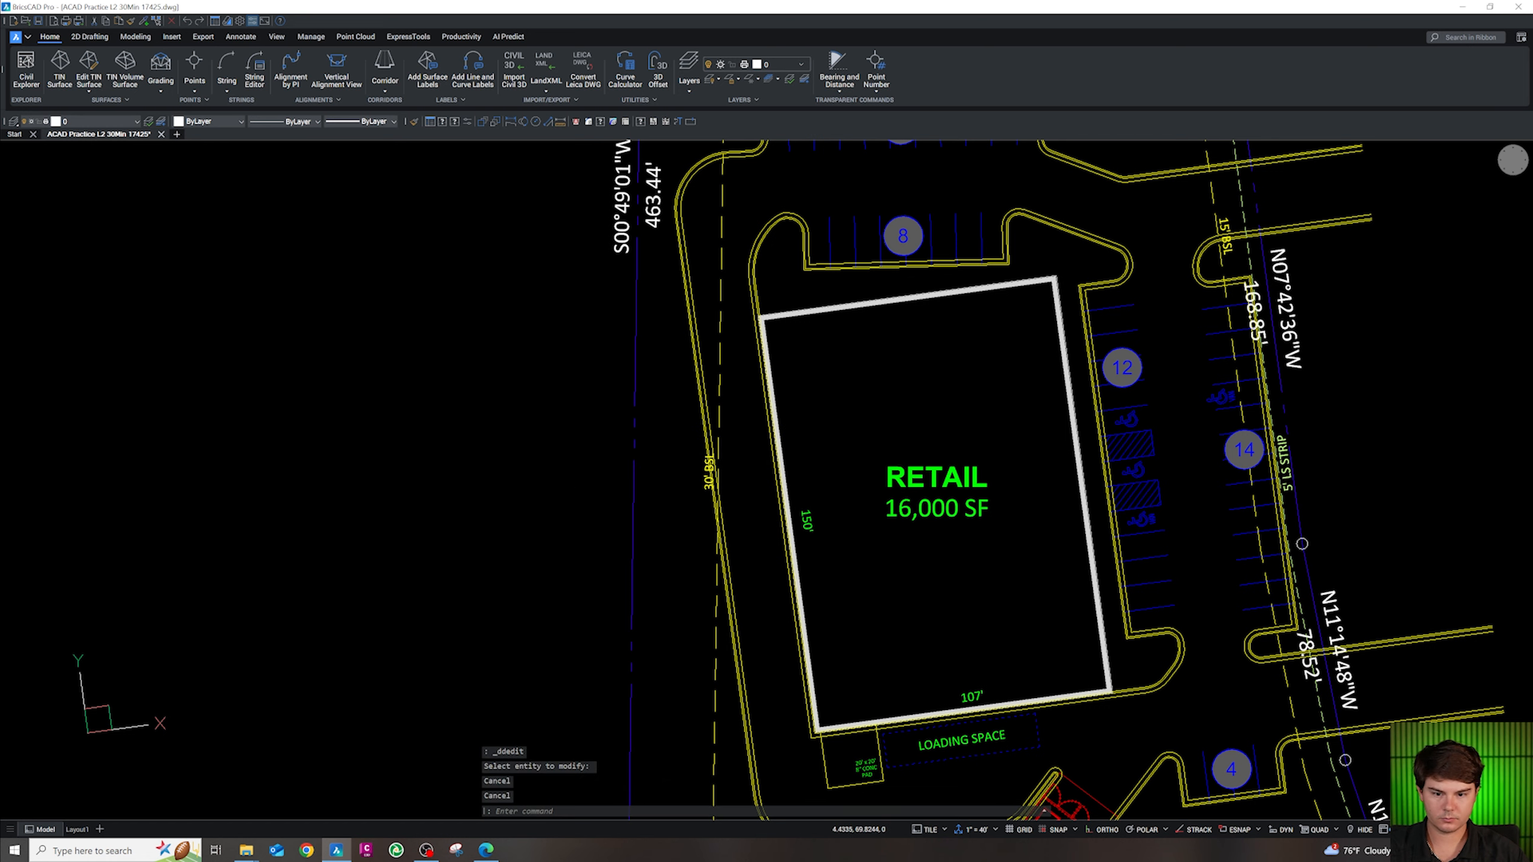
Move the 150' label slightly left, closer to the west wall
{"action": "scroll", "coordinate": [812, 516], "scroll_direction": "up", "scroll_amount": 3}
{"action": "left_click", "coordinate": [796, 504]}
{"action": "left_click", "coordinate": [796, 504]}
{"action": "type", "text": "m"}
{"action": "key", "text": "space"}
{"action": "left_click", "coordinate": [852, 552]}
{"action": "left_click", "coordinate": [840, 556]}
{"action": "key", "text": "Escape"}
{"action": "scroll", "coordinate": [822, 432], "scroll_direction": "down", "scroll_amount": 5}
Copy the two blue traffic arrows from the library sheet to the clipboard
{"action": "scroll", "coordinate": [879, 570], "scroll_direction": "up", "scroll_amount": 5}
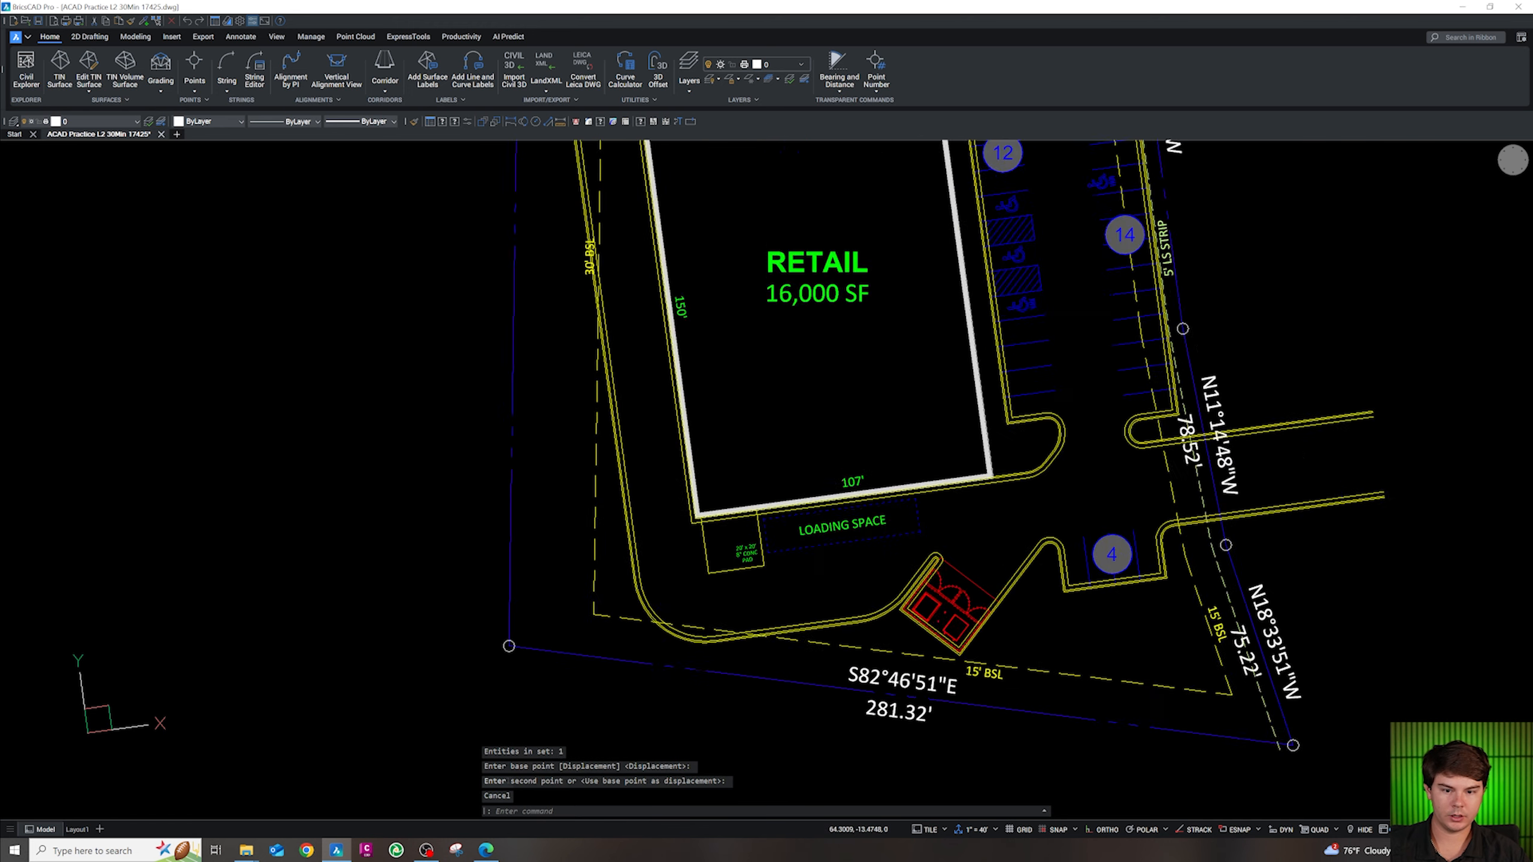
{"action": "scroll", "coordinate": [650, 596], "scroll_direction": "down", "scroll_amount": 3}
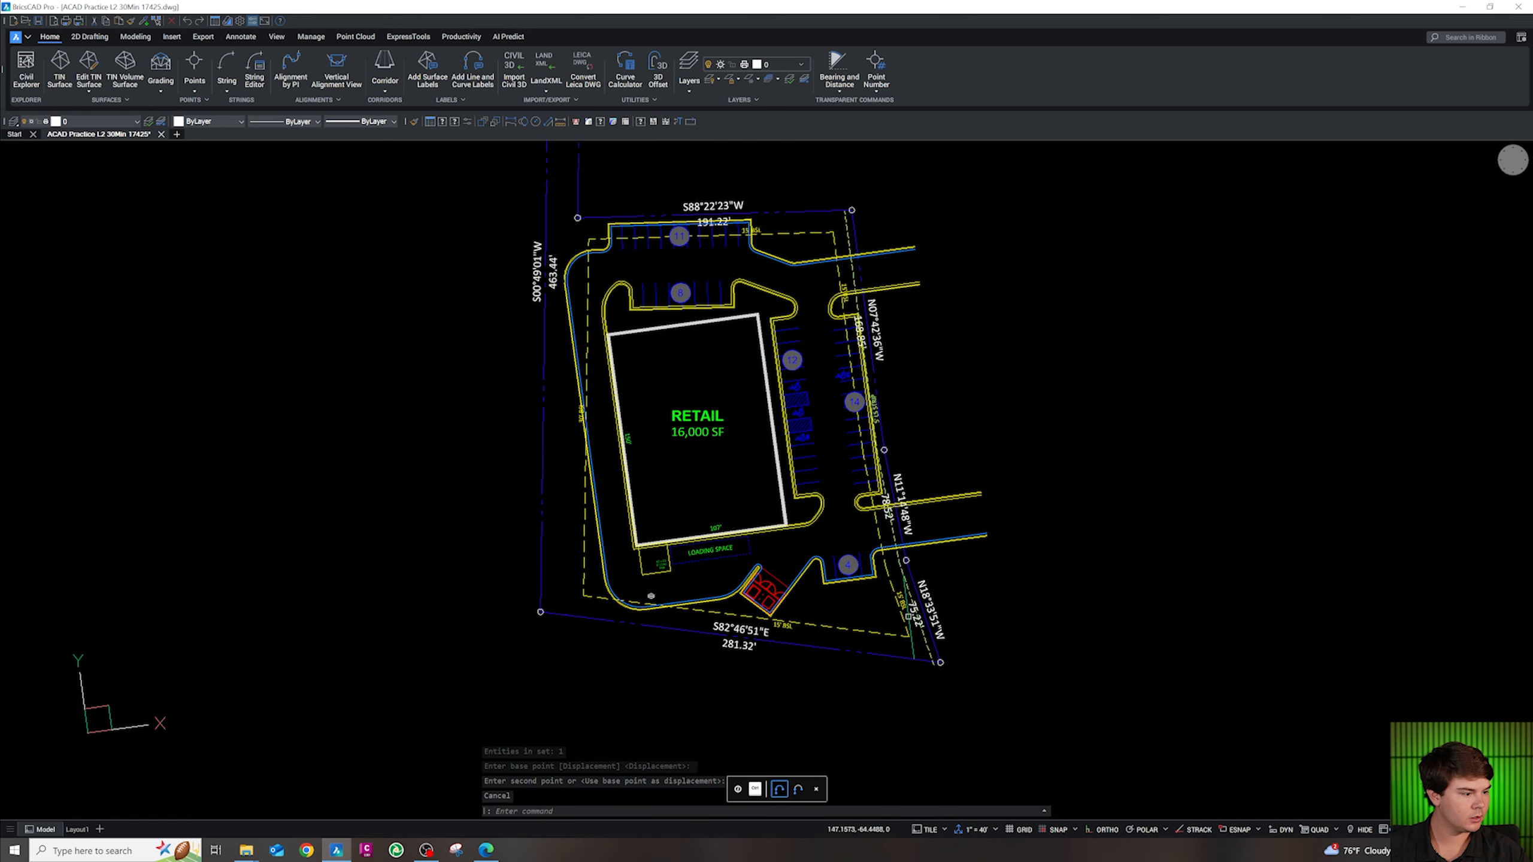
{"action": "scroll", "coordinate": [815, 422], "scroll_direction": "down", "scroll_amount": 5}
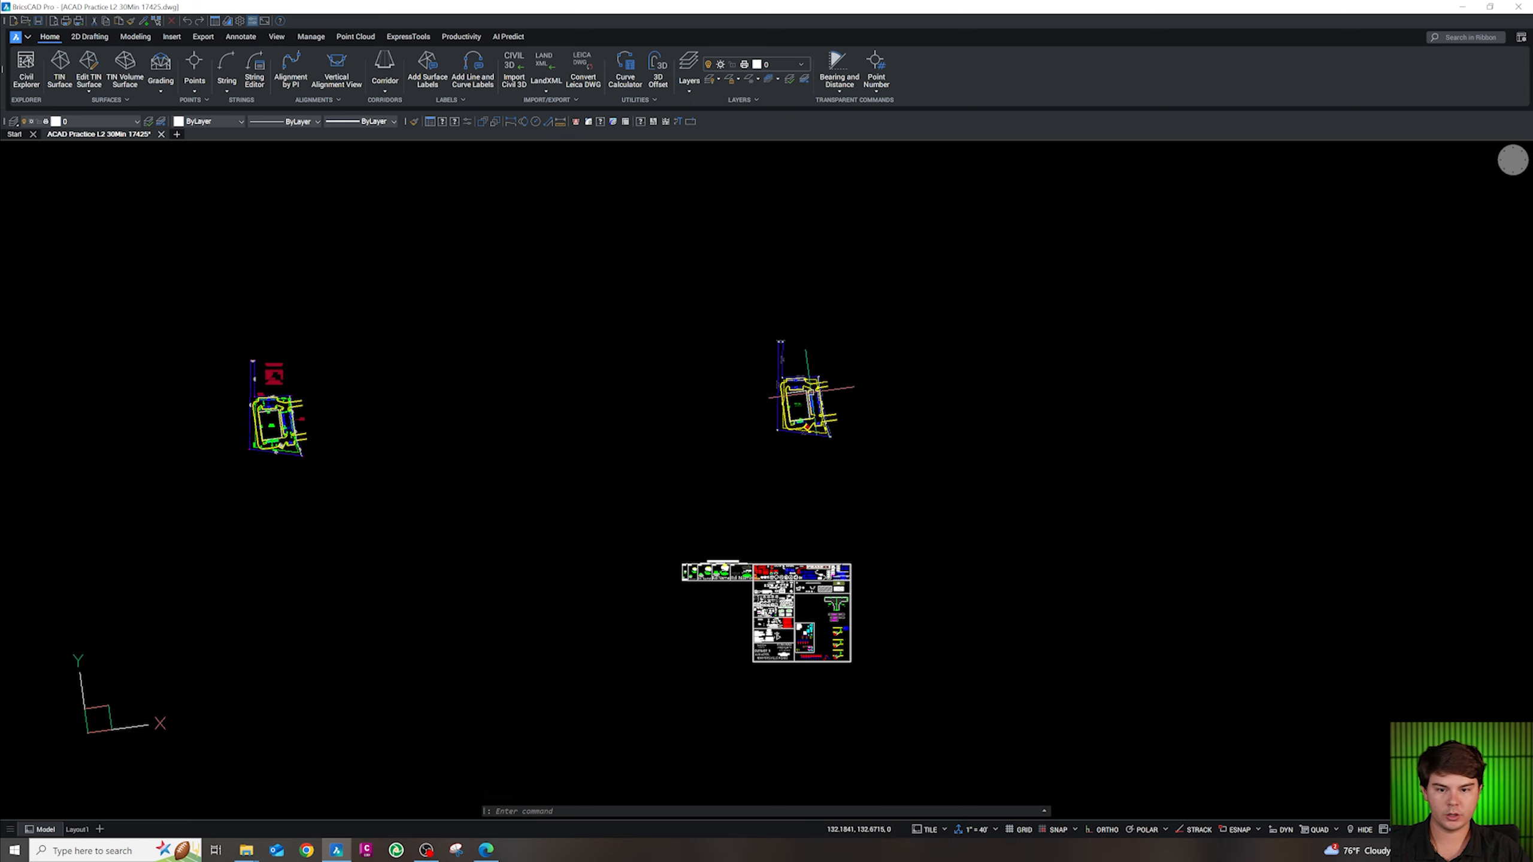
{"action": "scroll", "coordinate": [823, 548], "scroll_direction": "up", "scroll_amount": 8}
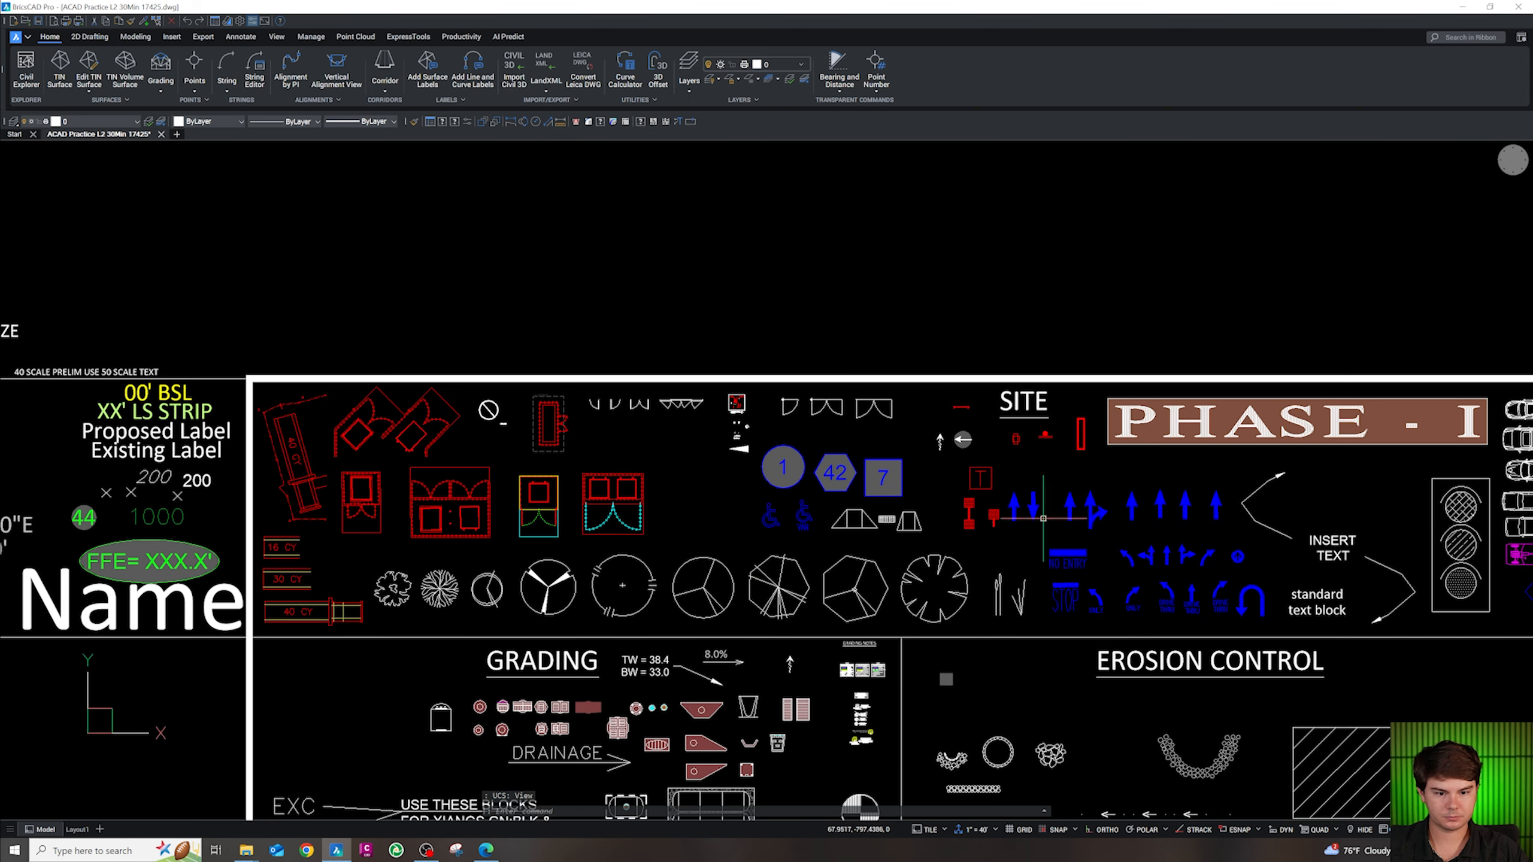
{"action": "mouse_move", "coordinate": [1195, 533]}
{"action": "left_mouse_down"}
{"action": "mouse_move", "coordinate": [1158, 504]}
{"action": "mouse_move", "coordinate": [1212, 527]}
{"action": "mouse_move", "coordinate": [1184, 505]}
{"action": "left_mouse_up"}
{"action": "key", "text": "Escape"}
{"action": "key", "text": "ctrl+c"}
Paste the arrow pair into the east aisle and rotate it to point up the aisle
{"action": "scroll", "coordinate": [1216, 568], "scroll_direction": "down", "scroll_amount": 6}
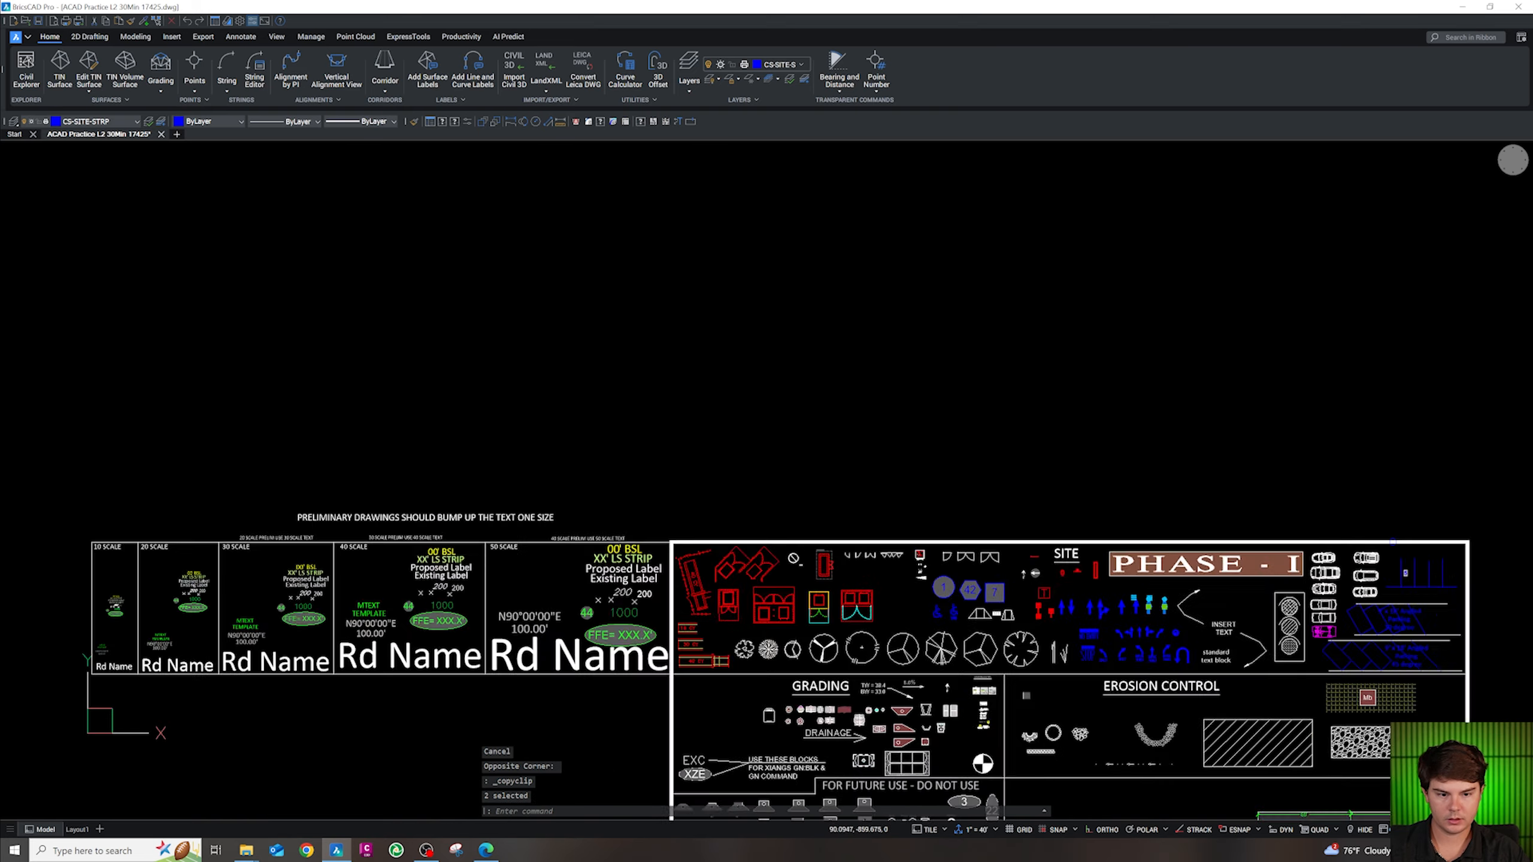
{"action": "scroll", "coordinate": [1145, 429], "scroll_direction": "up", "scroll_amount": 8}
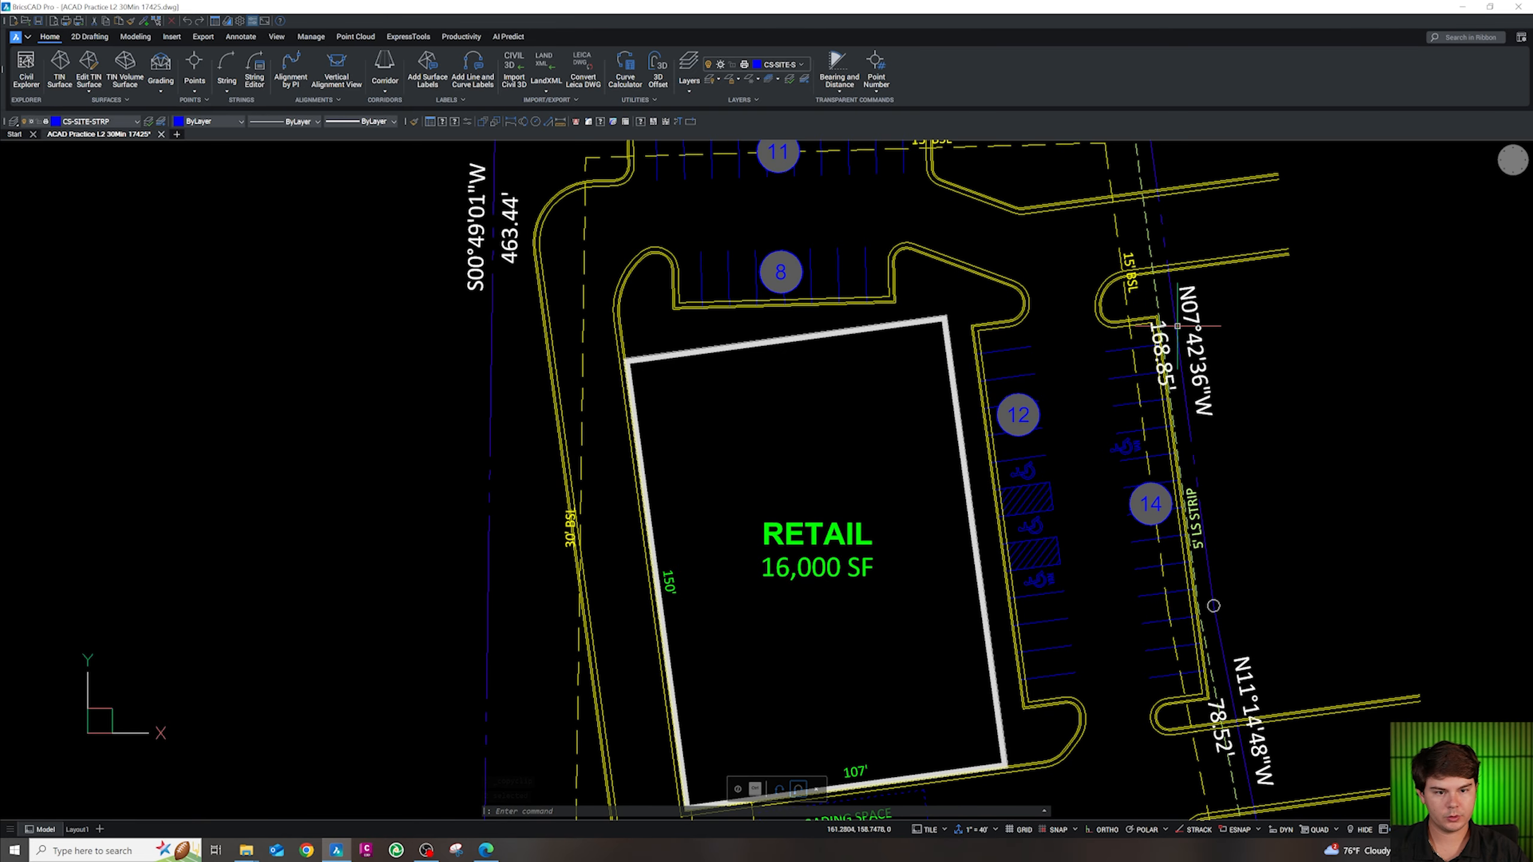
{"action": "key", "text": "ctrl+v"}
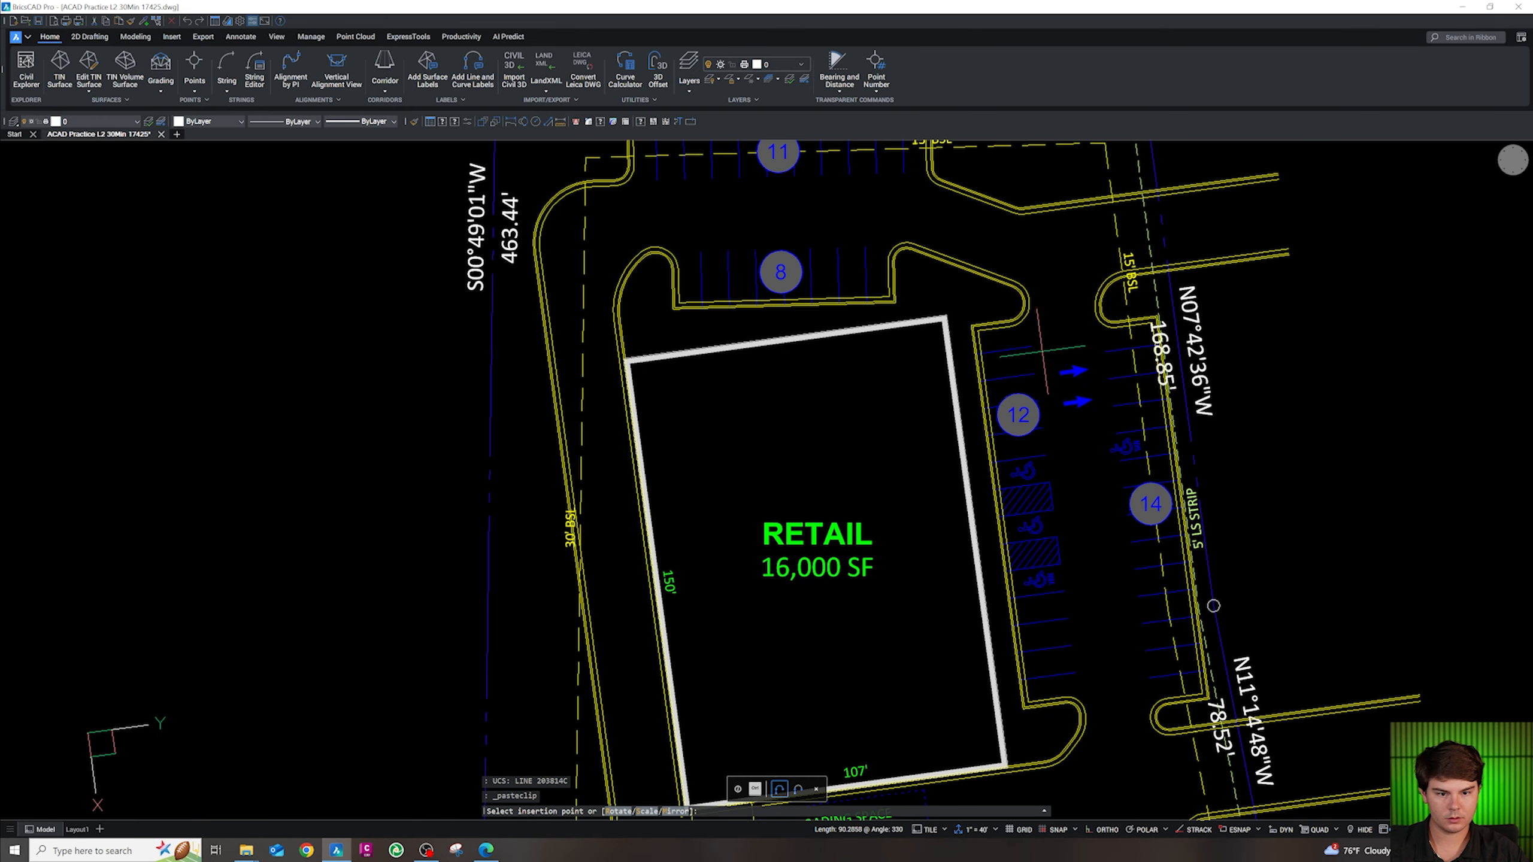
{"action": "left_click", "coordinate": [1043, 352]}
{"action": "key", "text": "Escape"}
{"action": "left_click", "coordinate": [1044, 354]}
{"action": "left_click", "coordinate": [1094, 417]}
{"action": "type", "text": "ro"}
{"action": "key", "text": "space"}
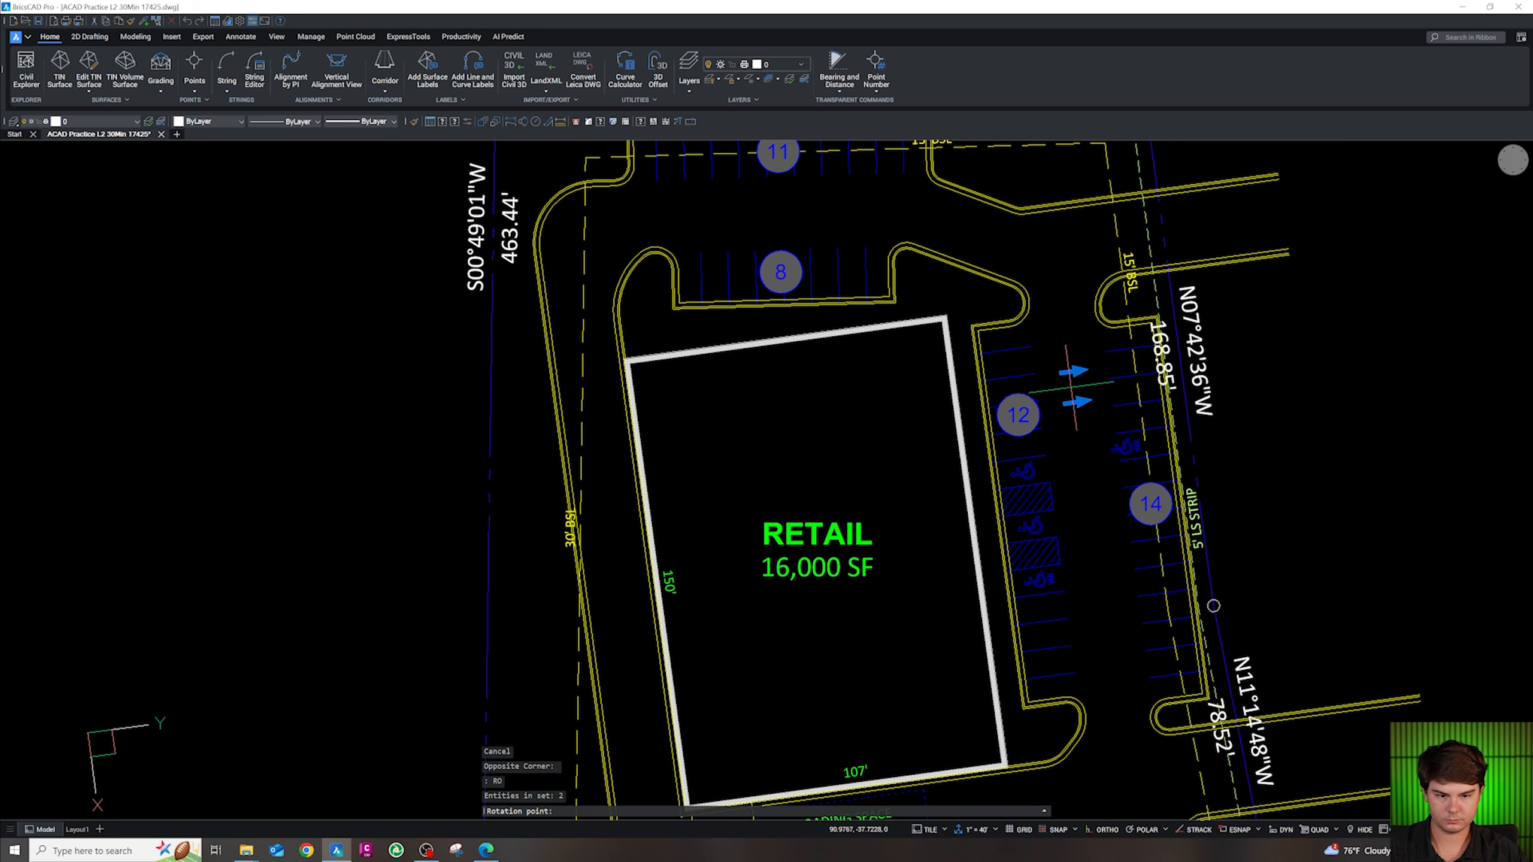
{"action": "left_click", "coordinate": [1074, 371]}
{"action": "left_click", "coordinate": [1160, 315]}
{"action": "key", "text": "Escape"}
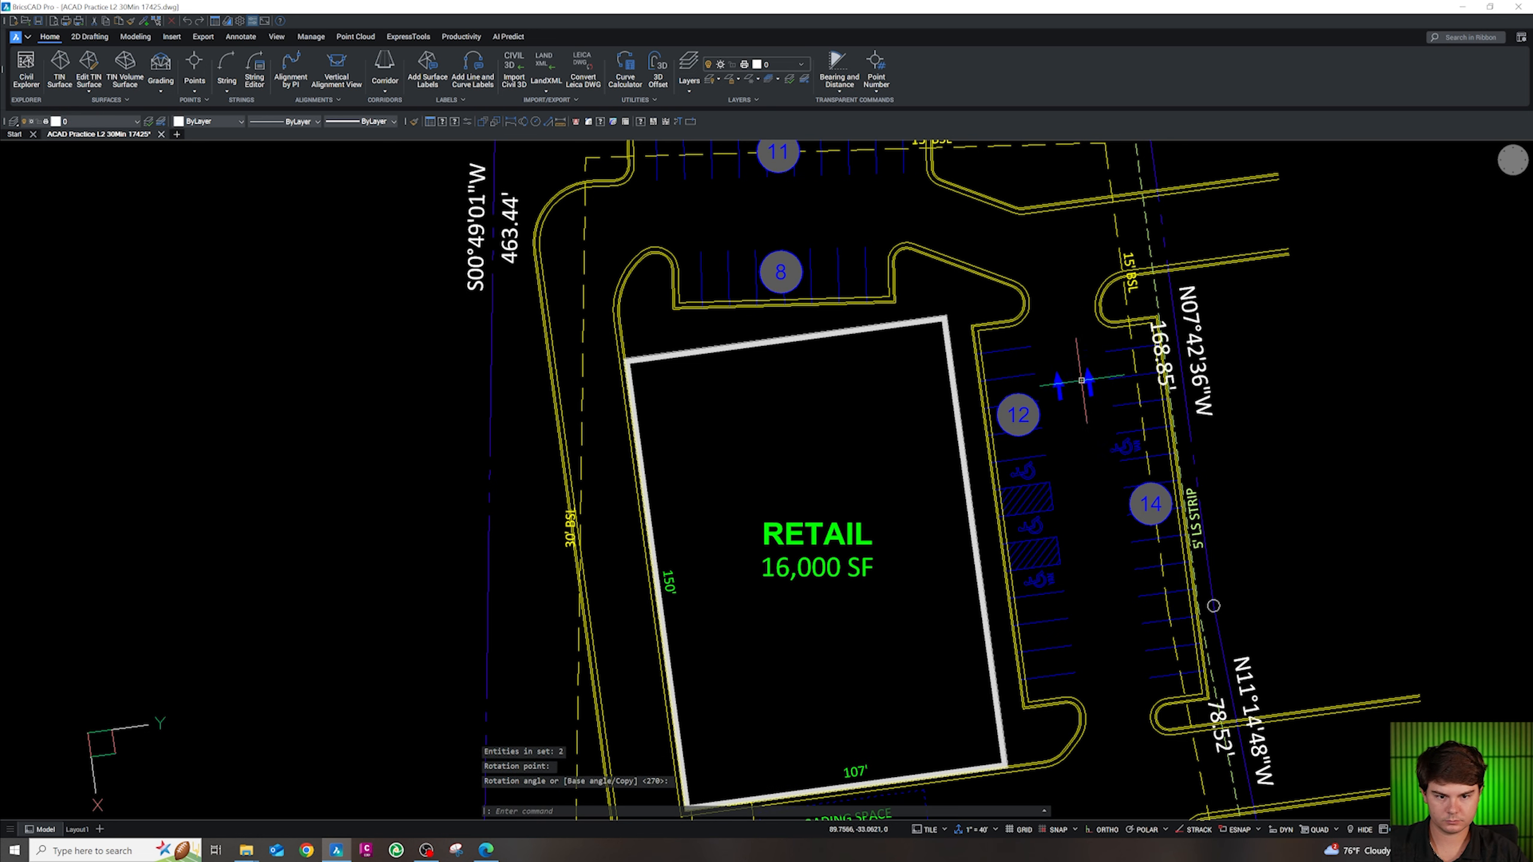
Flip the left arrow to point down so the two arrows oppose each other
{"action": "scroll", "coordinate": [1079, 389], "scroll_direction": "up", "scroll_amount": 2}
{"action": "left_click", "coordinate": [1106, 423]}
{"action": "key", "text": "Escape"}
{"action": "left_click", "coordinate": [1046, 383]}
{"action": "left_click", "coordinate": [1026, 389]}
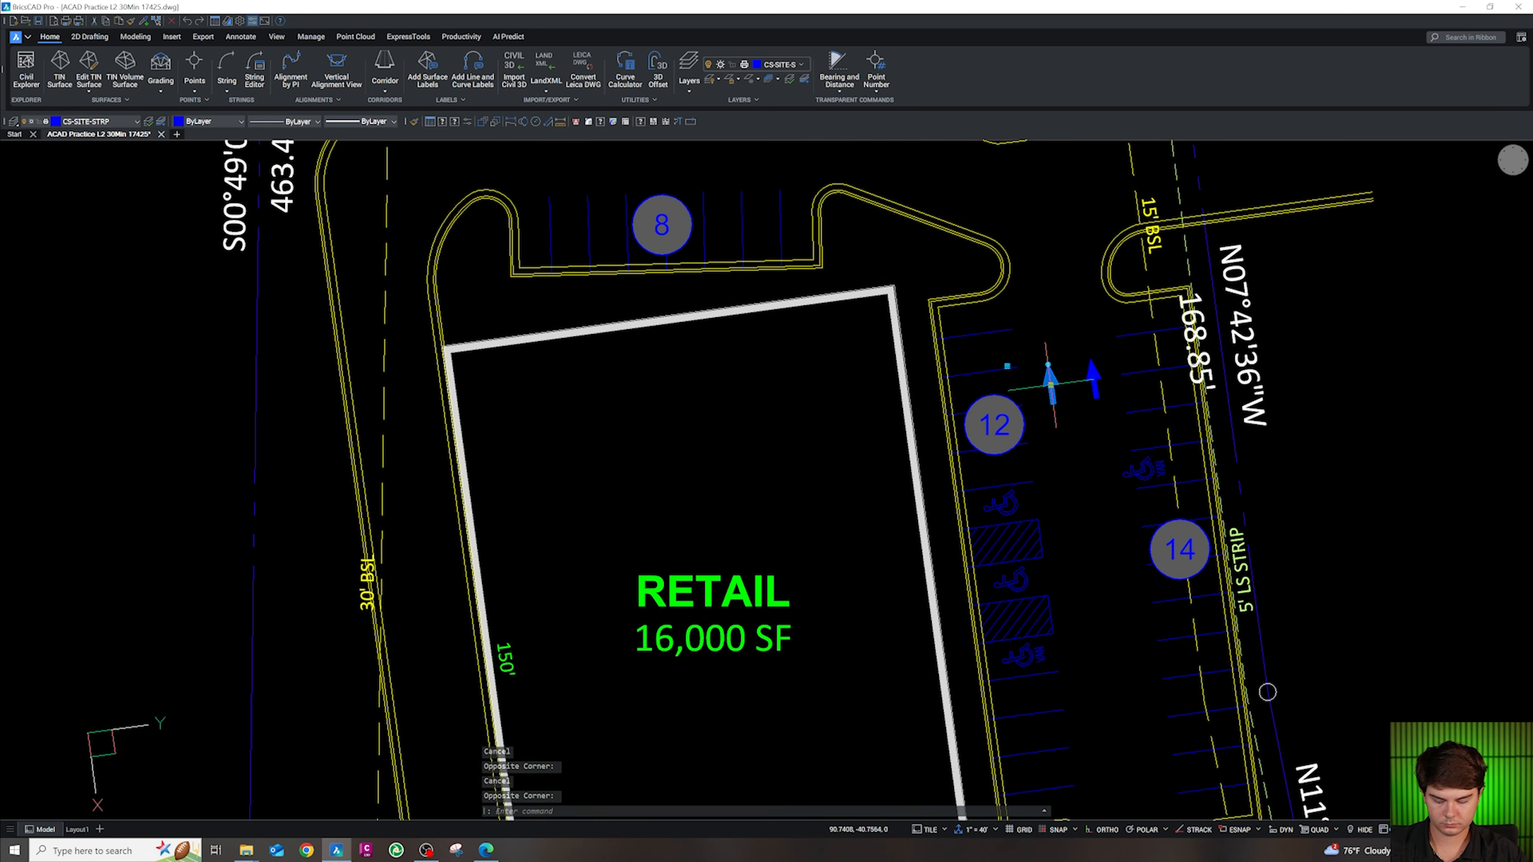
{"action": "type", "text": "ro"}
{"action": "key", "text": "space"}
{"action": "key", "text": "Escape"}
{"action": "key", "text": "Escape"}
{"action": "left_click", "coordinate": [1054, 381]}
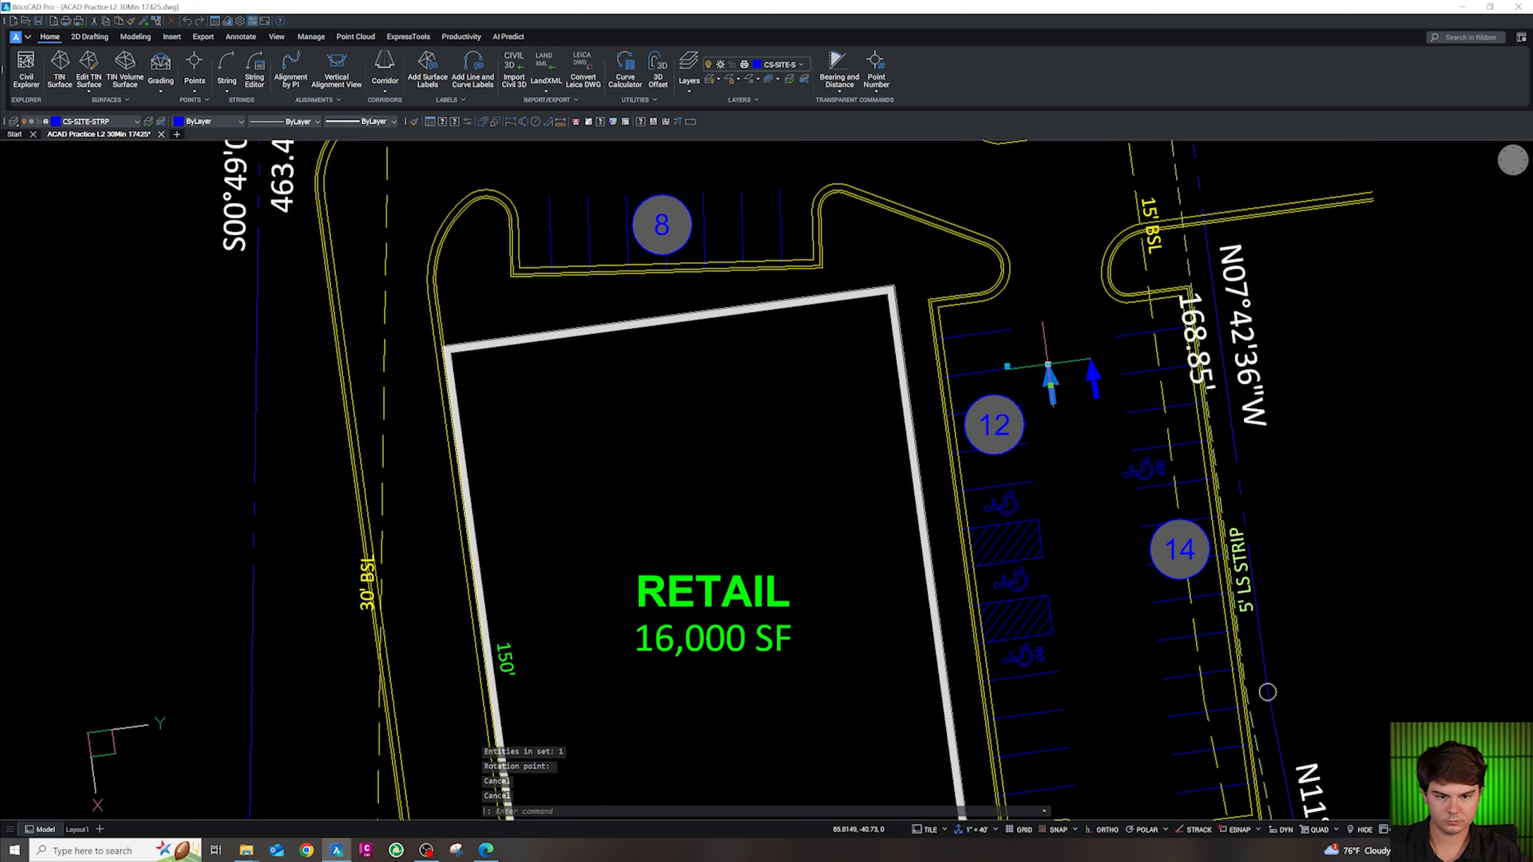
{"action": "left_click", "coordinate": [1048, 365]}
{"action": "left_click", "coordinate": [1069, 522]}
{"action": "key", "text": "Escape"}
Move the arrow pair into the drive aisle by stall 14
{"action": "left_click", "coordinate": [1105, 421]}
{"action": "left_click", "coordinate": [1040, 374]}
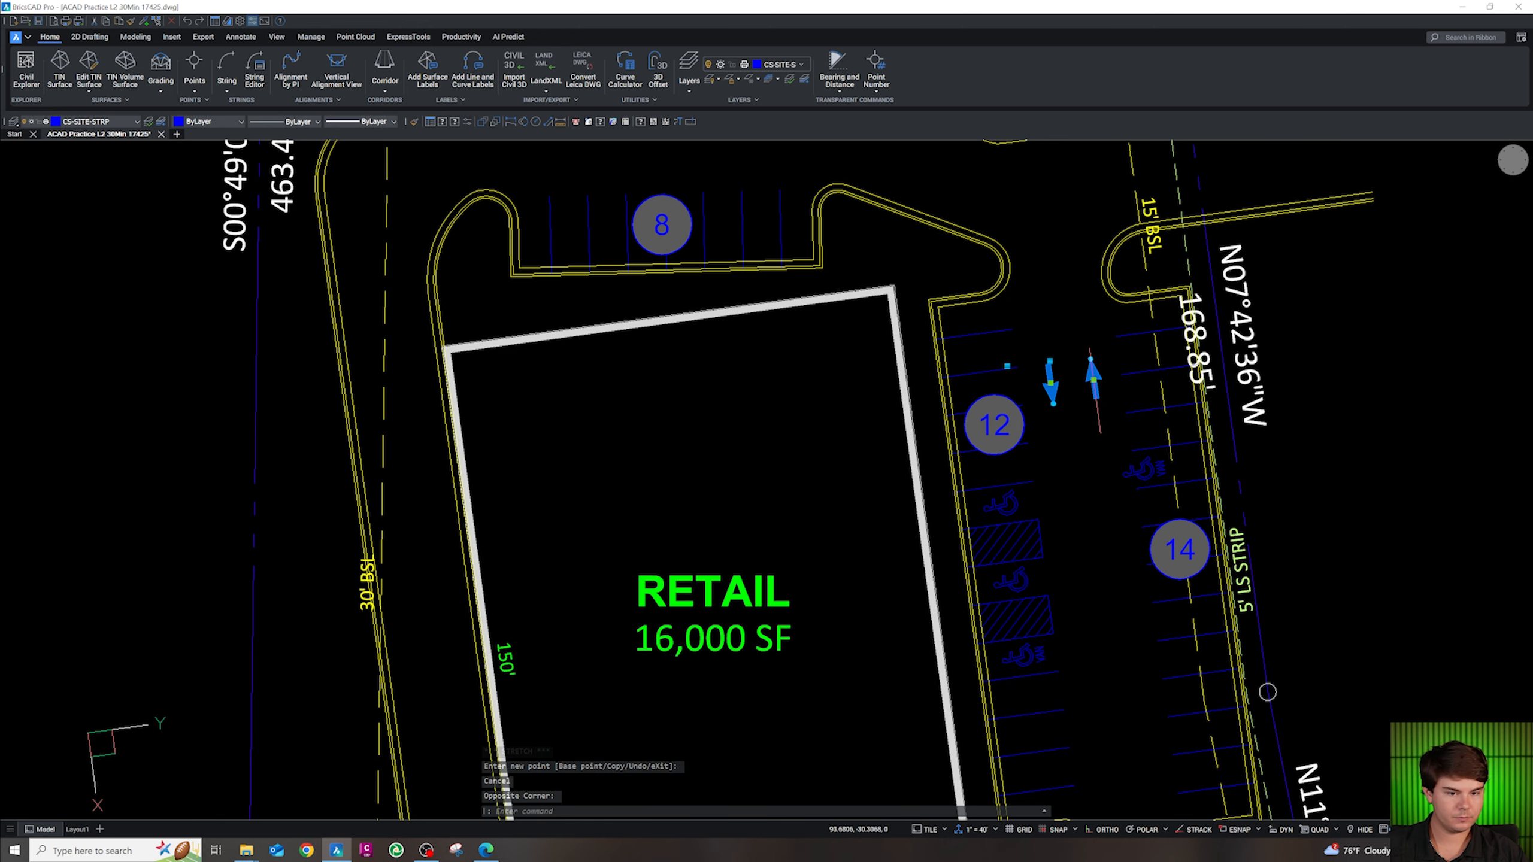
{"action": "scroll", "coordinate": [1084, 376], "scroll_direction": "down", "scroll_amount": 5}
{"action": "type", "text": "m"}
{"action": "key", "text": "Return"}
{"action": "left_click", "coordinate": [1088, 416]}
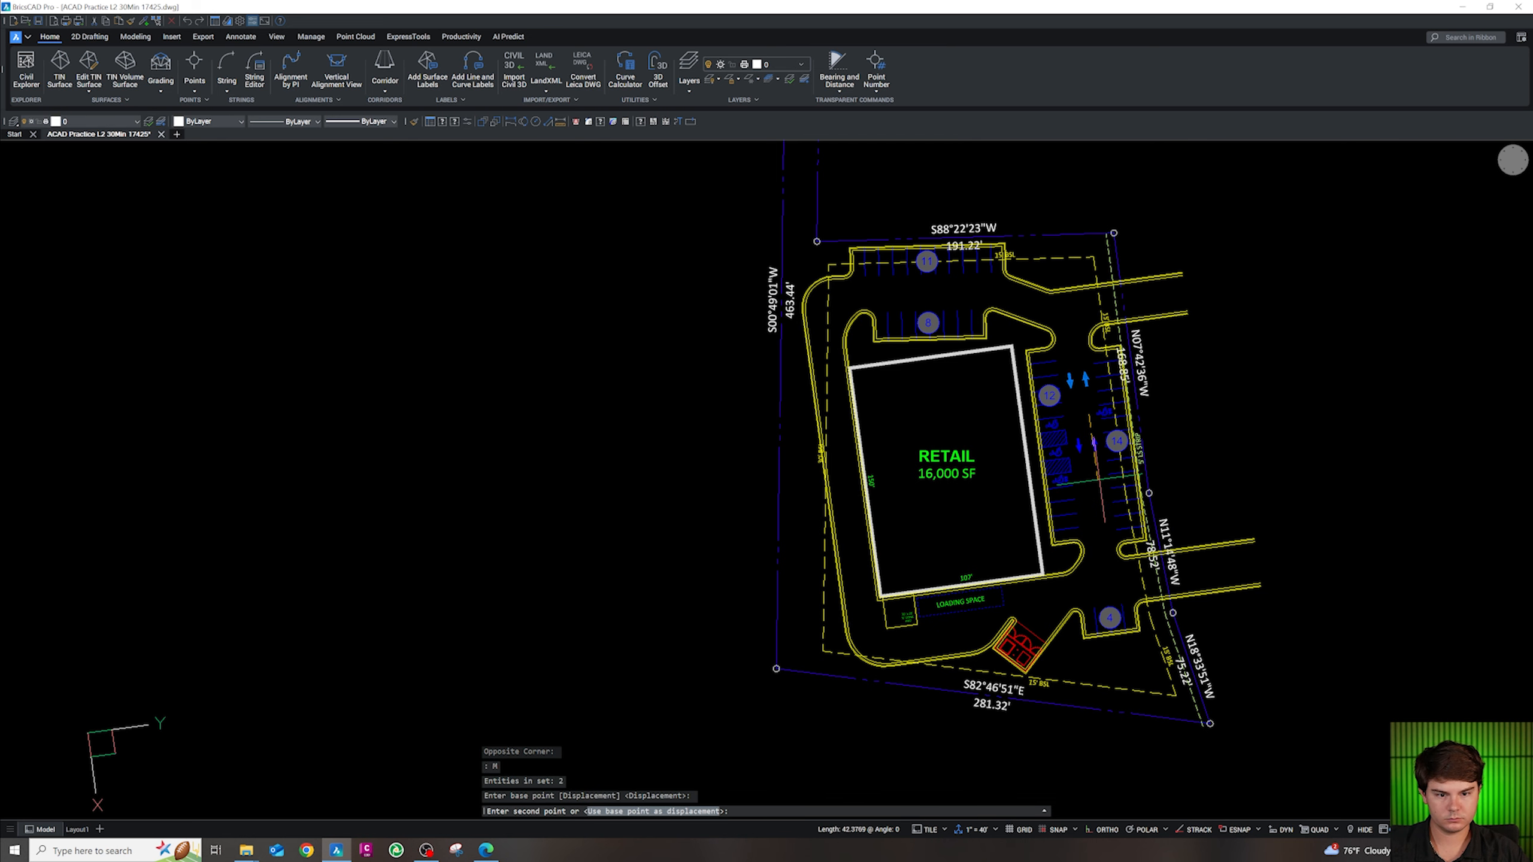
{"action": "left_click", "coordinate": [1098, 478]}
{"action": "key", "text": "Escape"}
Copy the placed two-way arrow pair to the clipboard for reuse
{"action": "left_click", "coordinate": [1099, 477]}
{"action": "left_click", "coordinate": [1086, 448]}
{"action": "type", "text": "co"}
{"action": "key", "text": "Return"}
{"action": "scroll", "coordinate": [932, 314], "scroll_direction": "up", "scroll_amount": 3}
{"action": "key", "text": "Escape"}
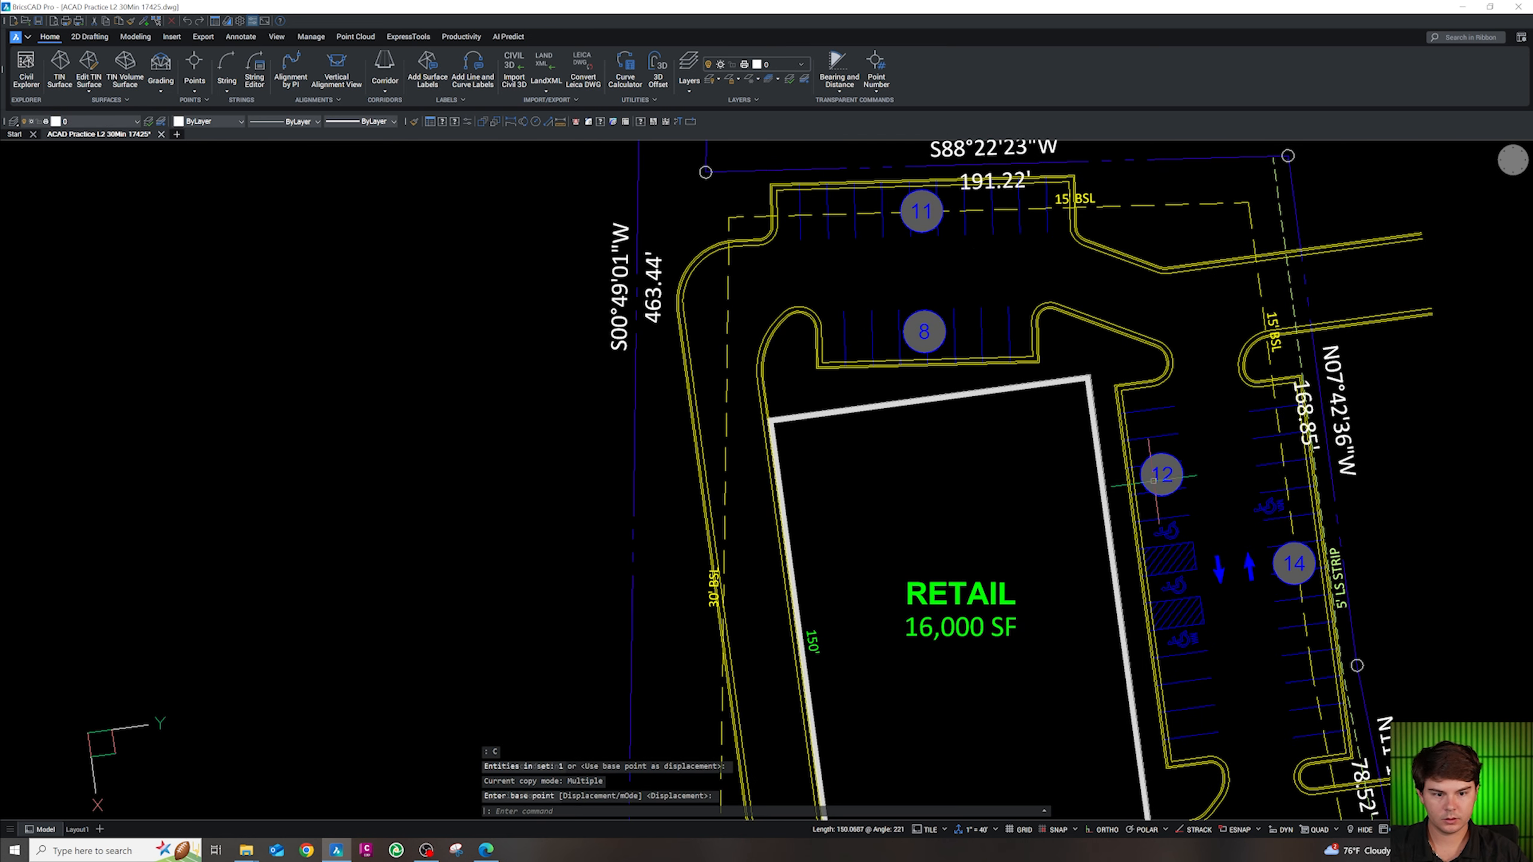
{"action": "left_click", "coordinate": [1249, 593]}
{"action": "left_click", "coordinate": [1174, 522]}
{"action": "scroll", "coordinate": [990, 311], "scroll_direction": "up", "scroll_amount": 1}
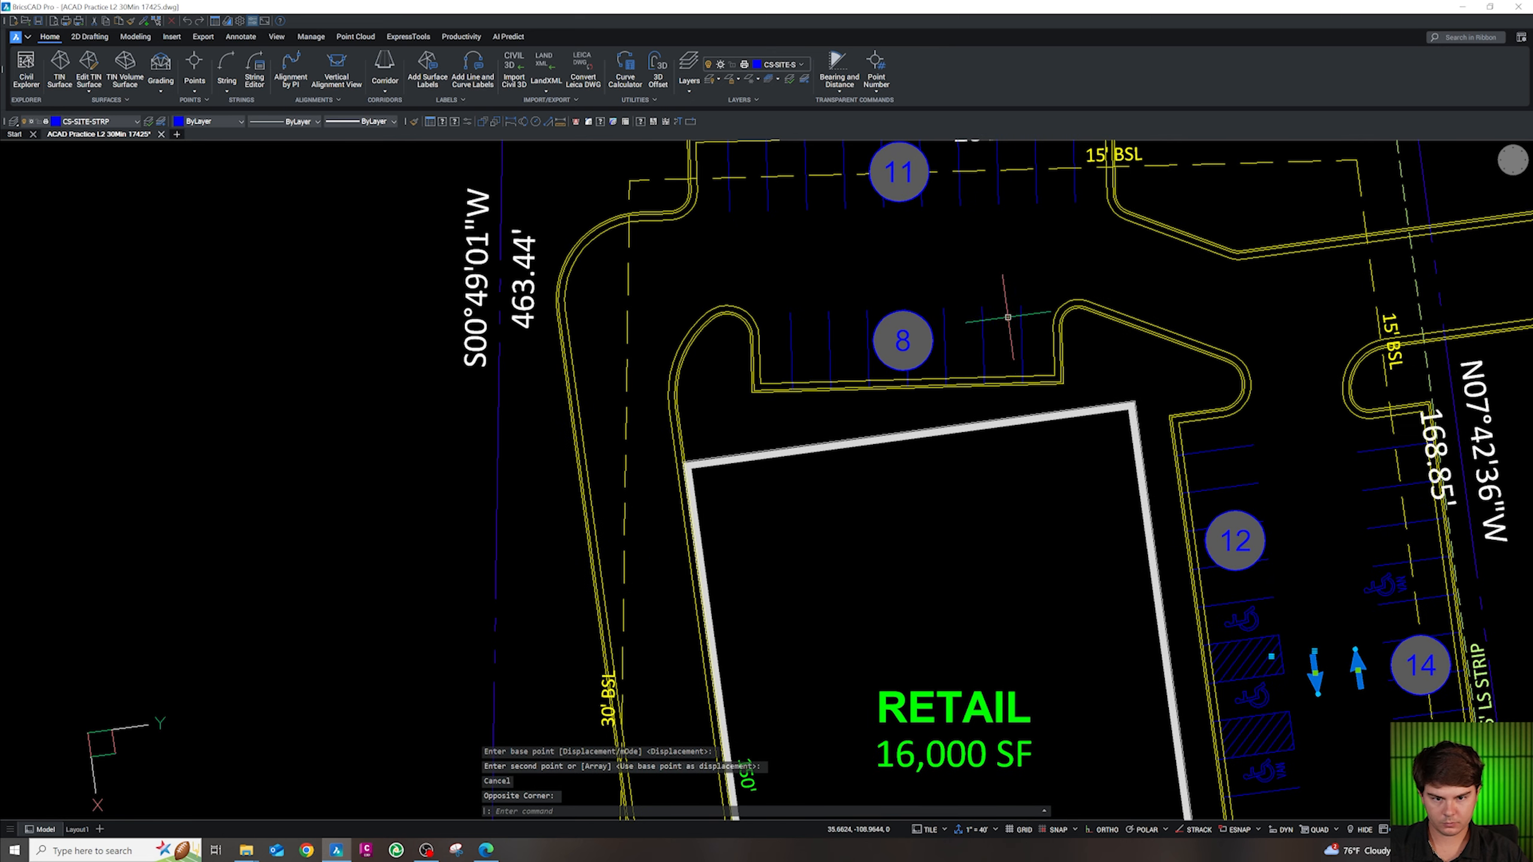
{"action": "key", "text": "ctrl+c"}
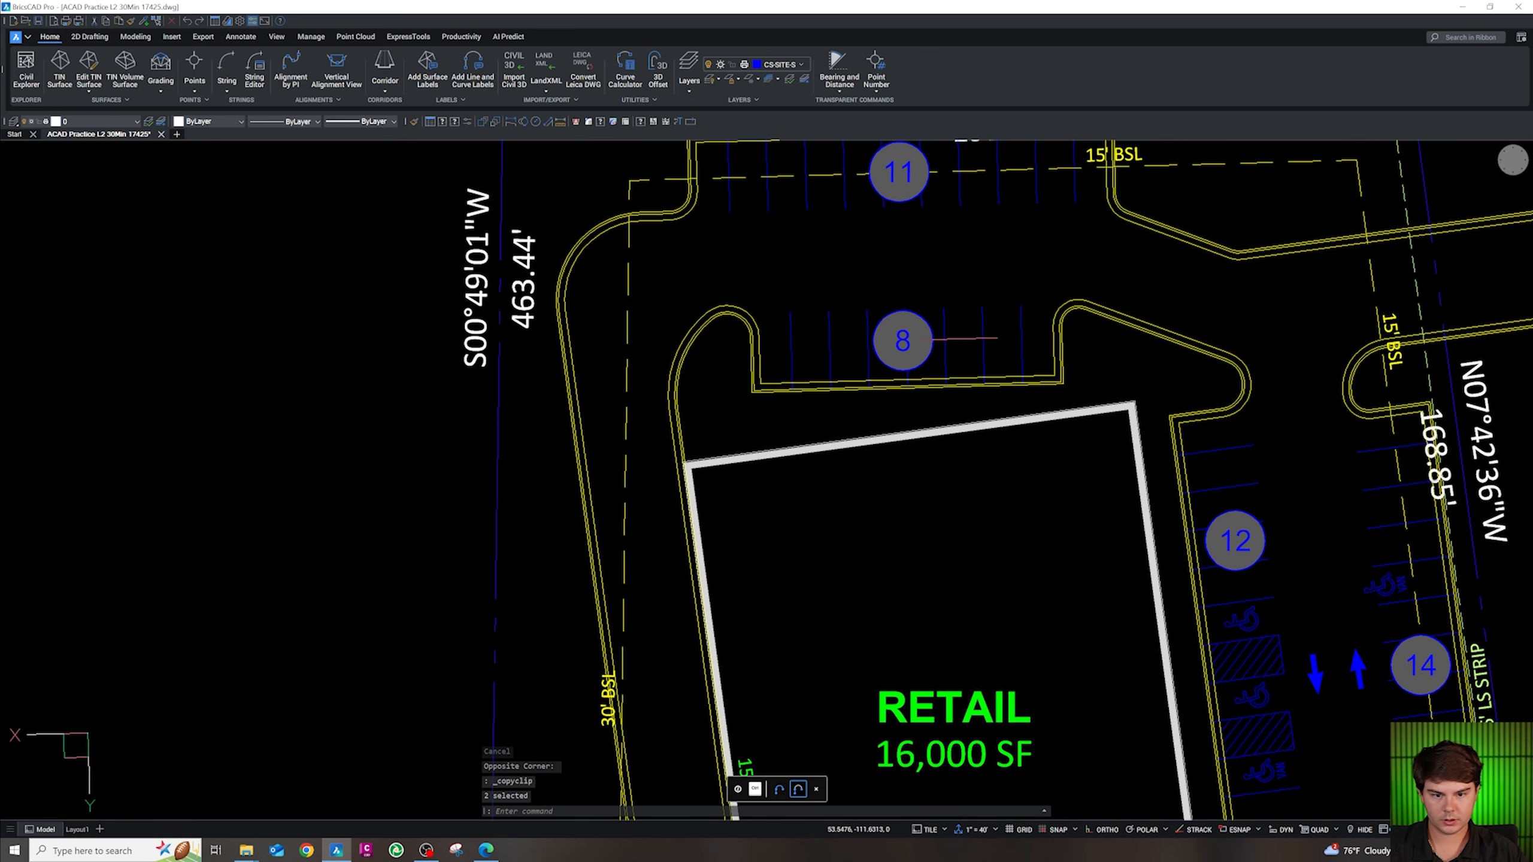
Paste arrow pairs into the aisles between stalls 8 and 11 and west of RETAIL
{"action": "key", "text": "ctrl+v"}
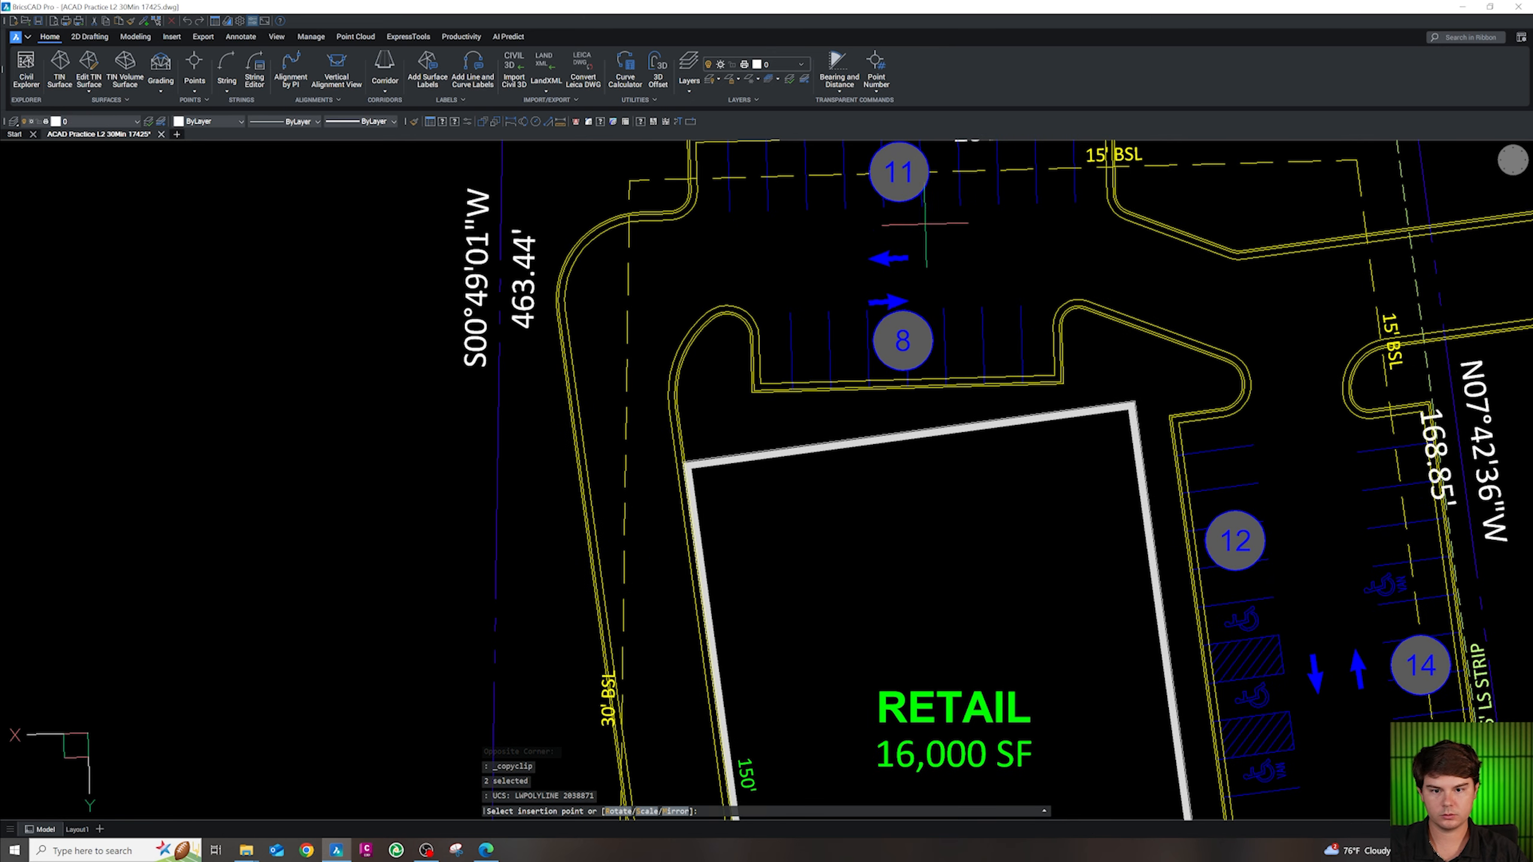
{"action": "key", "text": "Escape"}
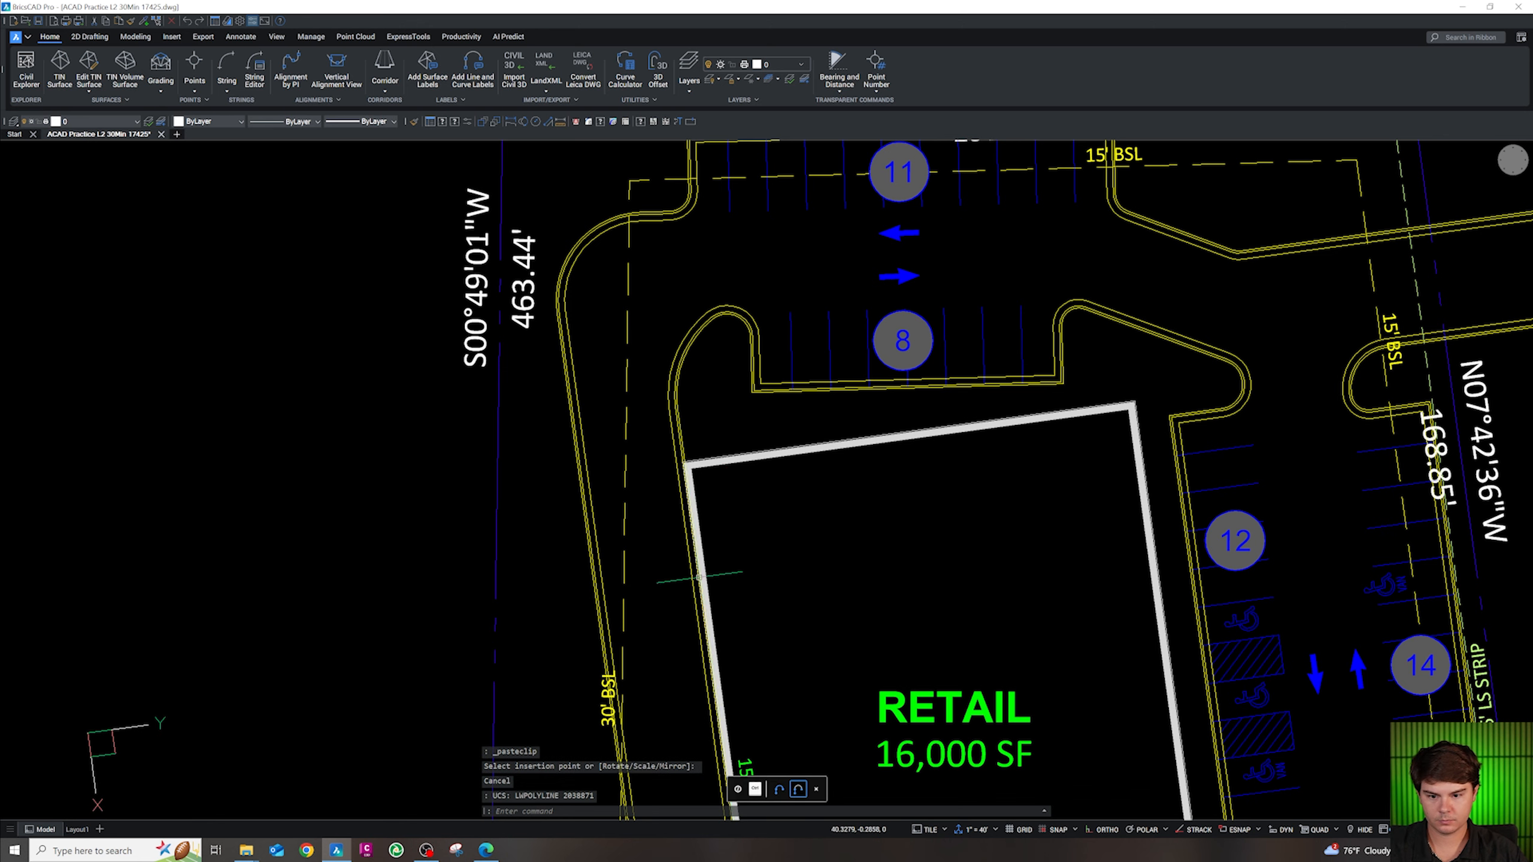
{"action": "key", "text": "ctrl+v"}
{"action": "scroll", "coordinate": [640, 531], "scroll_direction": "down", "scroll_amount": 2}
{"action": "scroll", "coordinate": [615, 531], "scroll_direction": "up", "scroll_amount": 4}
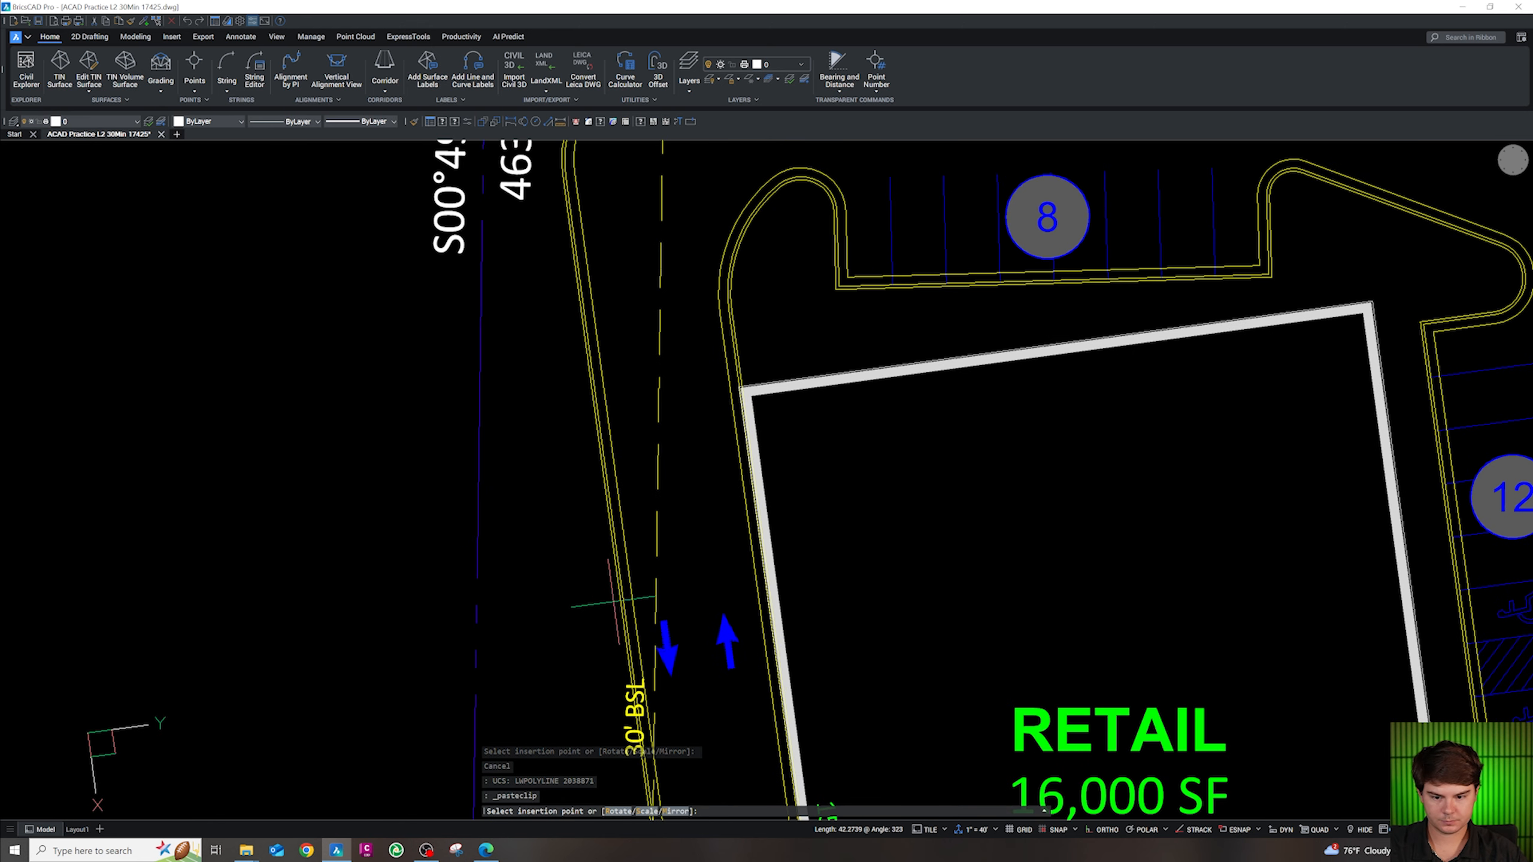
{"action": "key", "text": "Escape"}
{"action": "scroll", "coordinate": [615, 601], "scroll_direction": "down", "scroll_amount": 5}
{"action": "scroll", "coordinate": [718, 515], "scroll_direction": "up", "scroll_amount": 4}
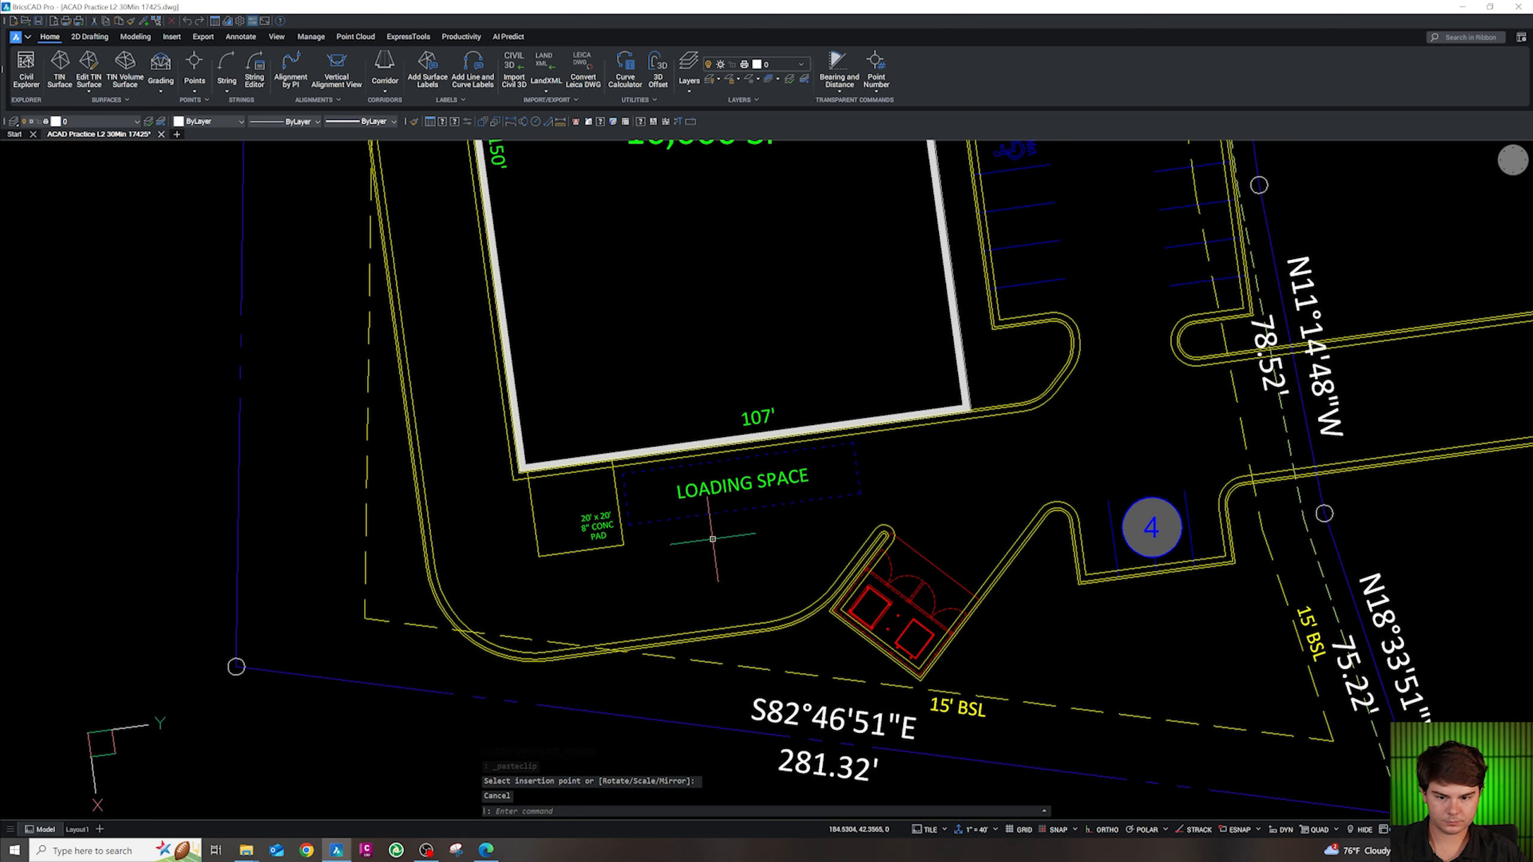
{"action": "left_click", "coordinate": [718, 515]}
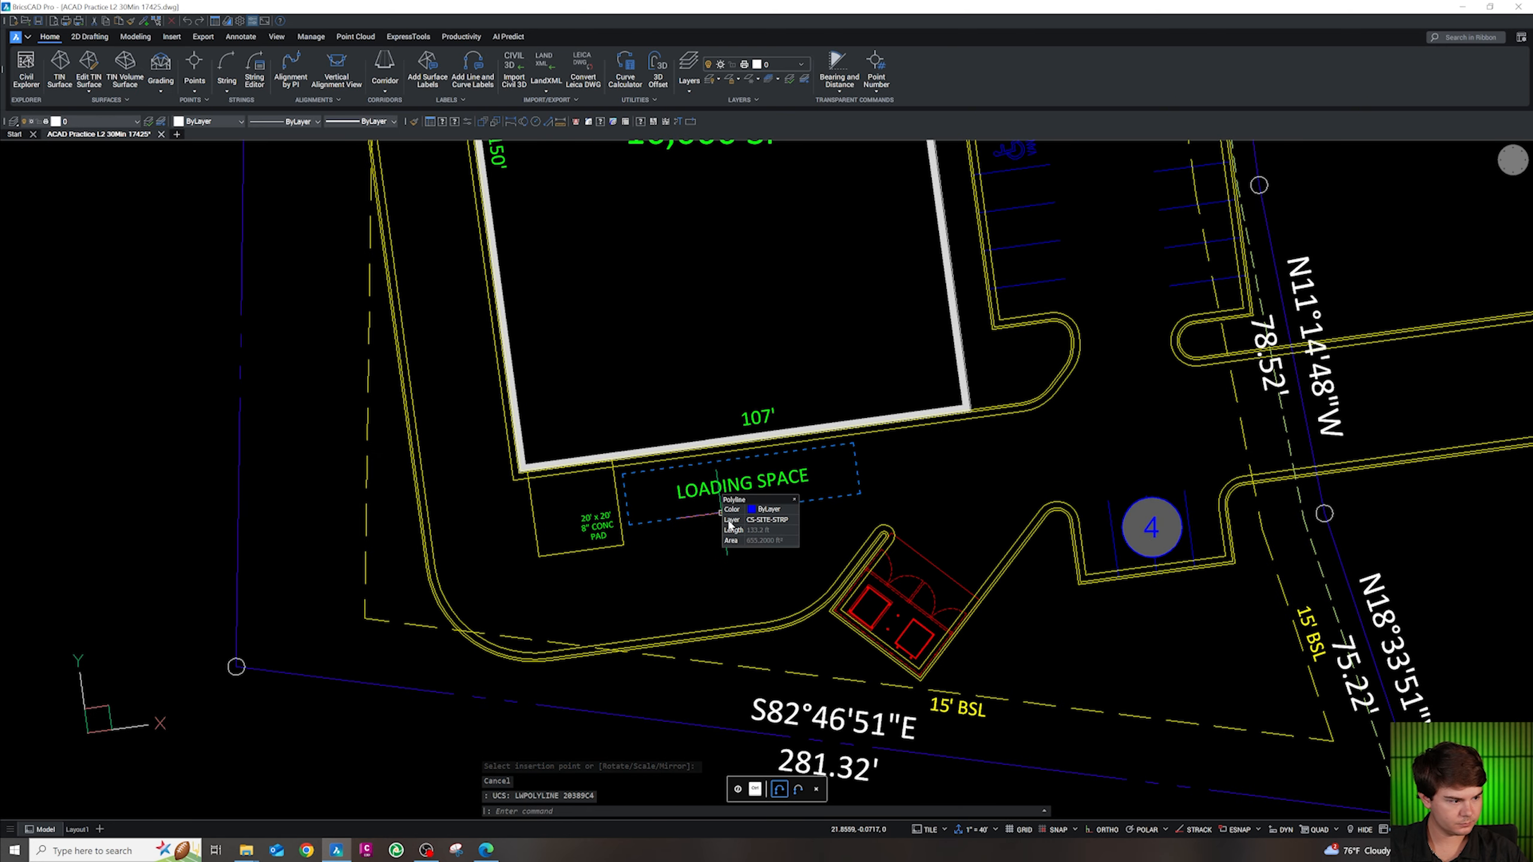
{"action": "key", "text": "Escape"}
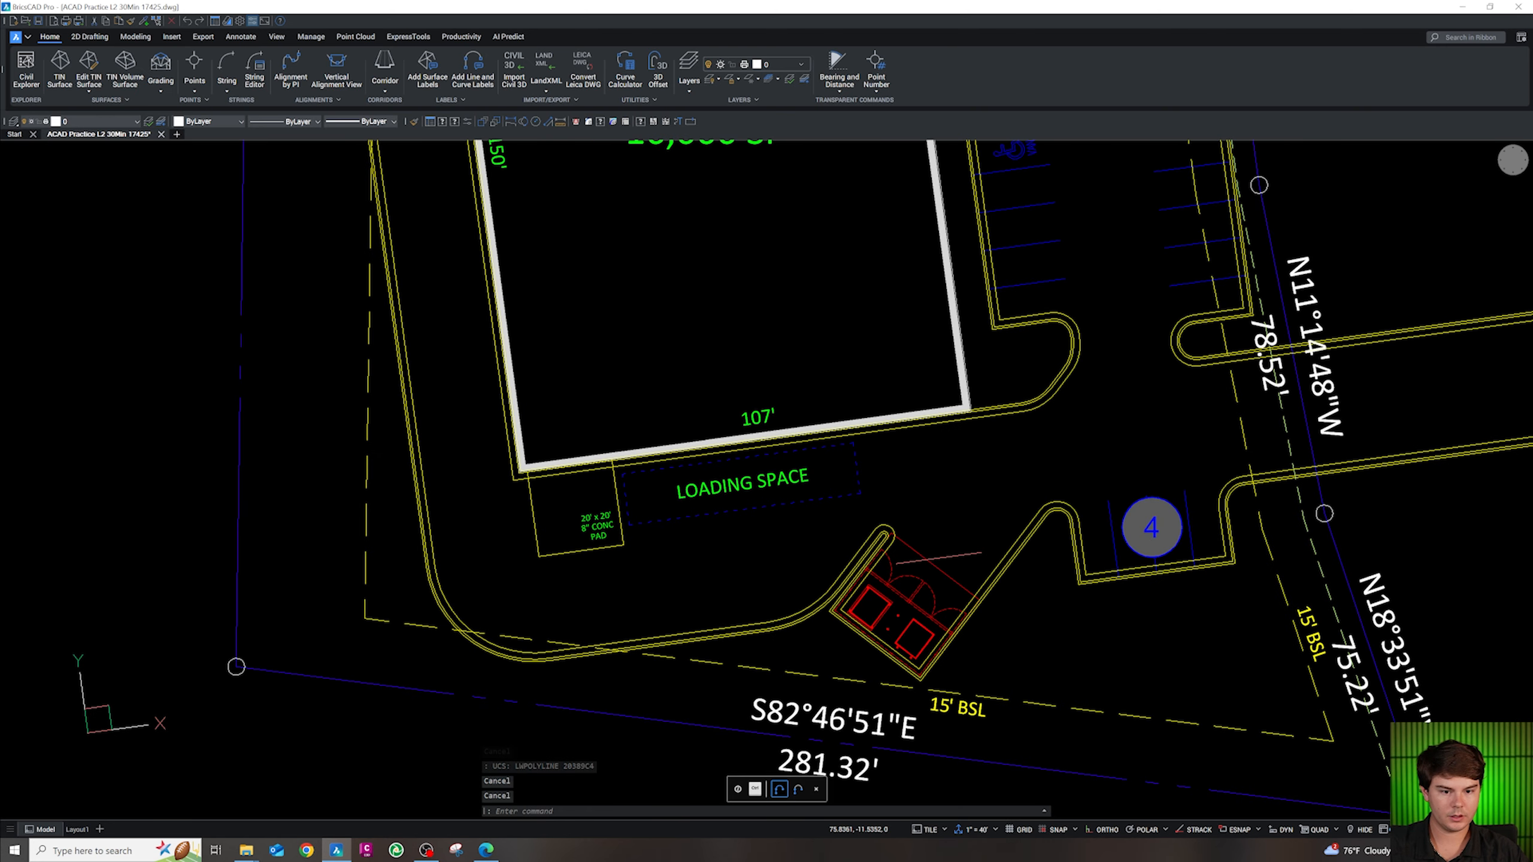
{"action": "scroll", "coordinate": [937, 561], "scroll_direction": "down", "scroll_amount": 2}
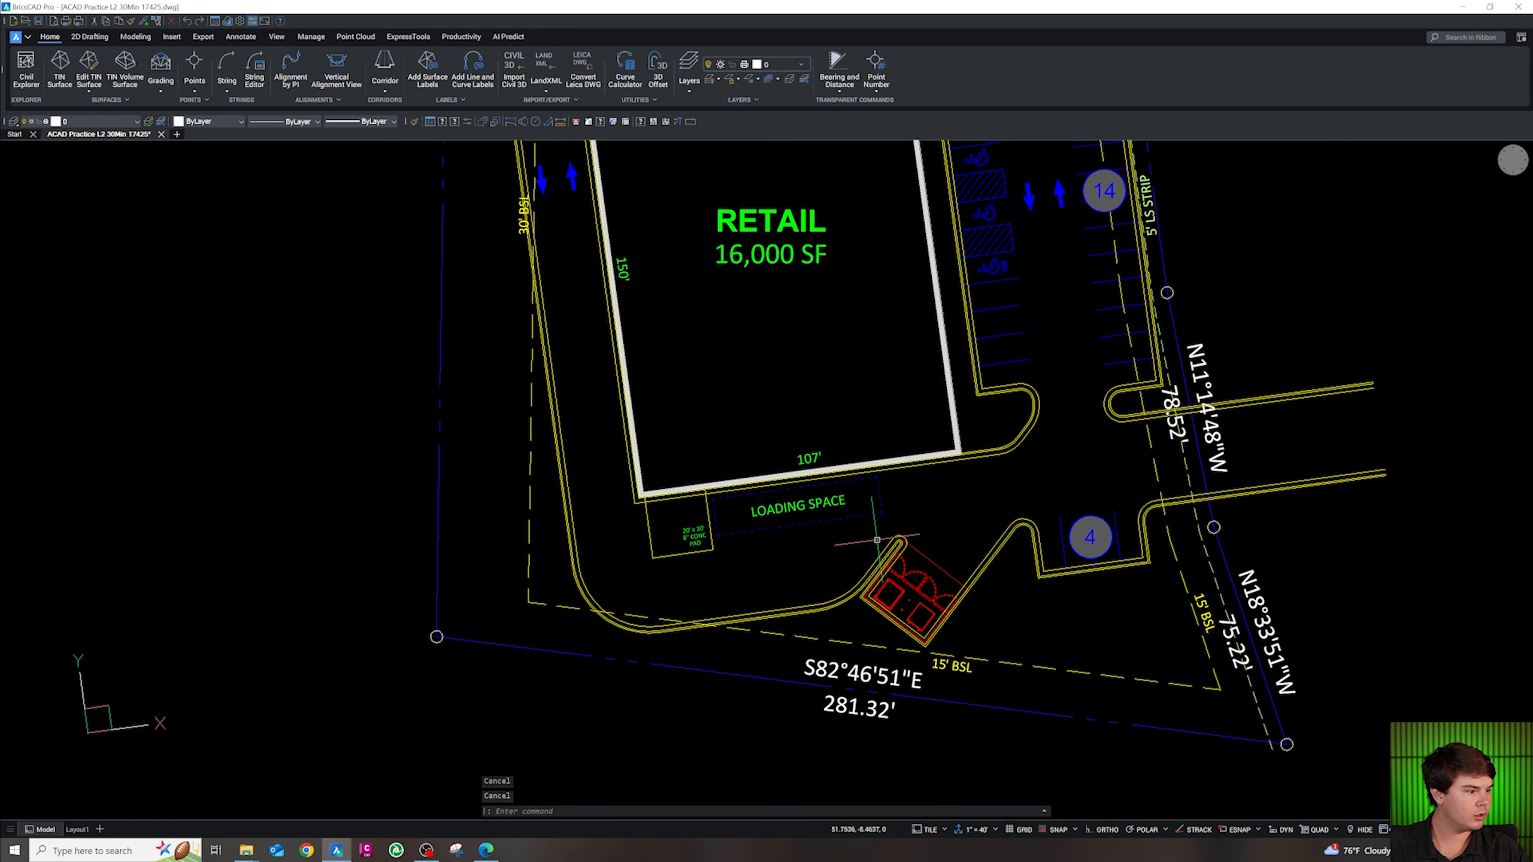
{"action": "scroll", "coordinate": [744, 282], "scroll_direction": "down", "scroll_amount": 5}
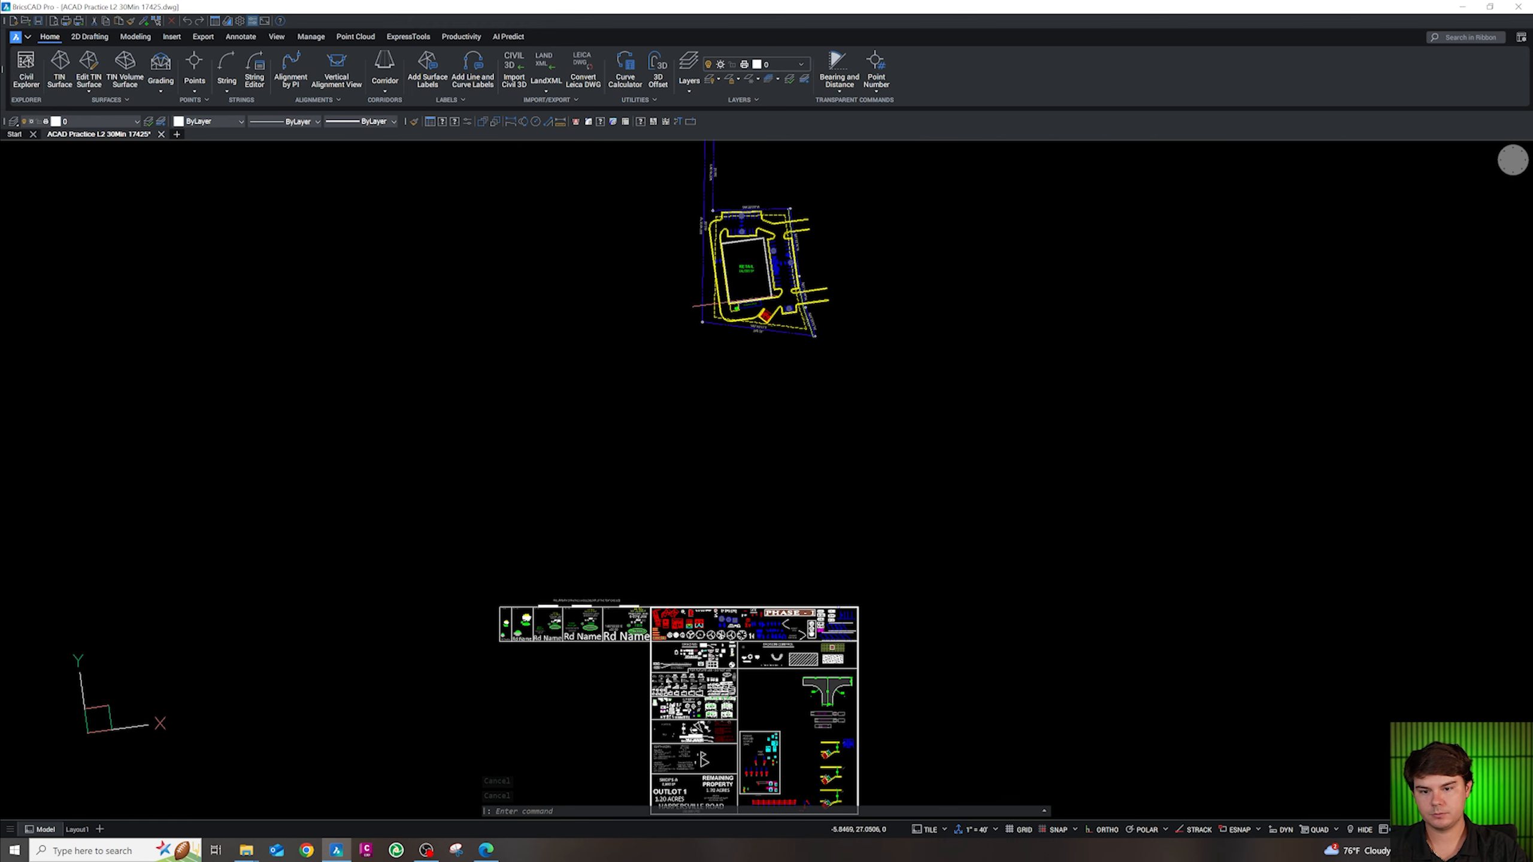
{"action": "scroll", "coordinate": [671, 764], "scroll_direction": "up", "scroll_amount": 5}
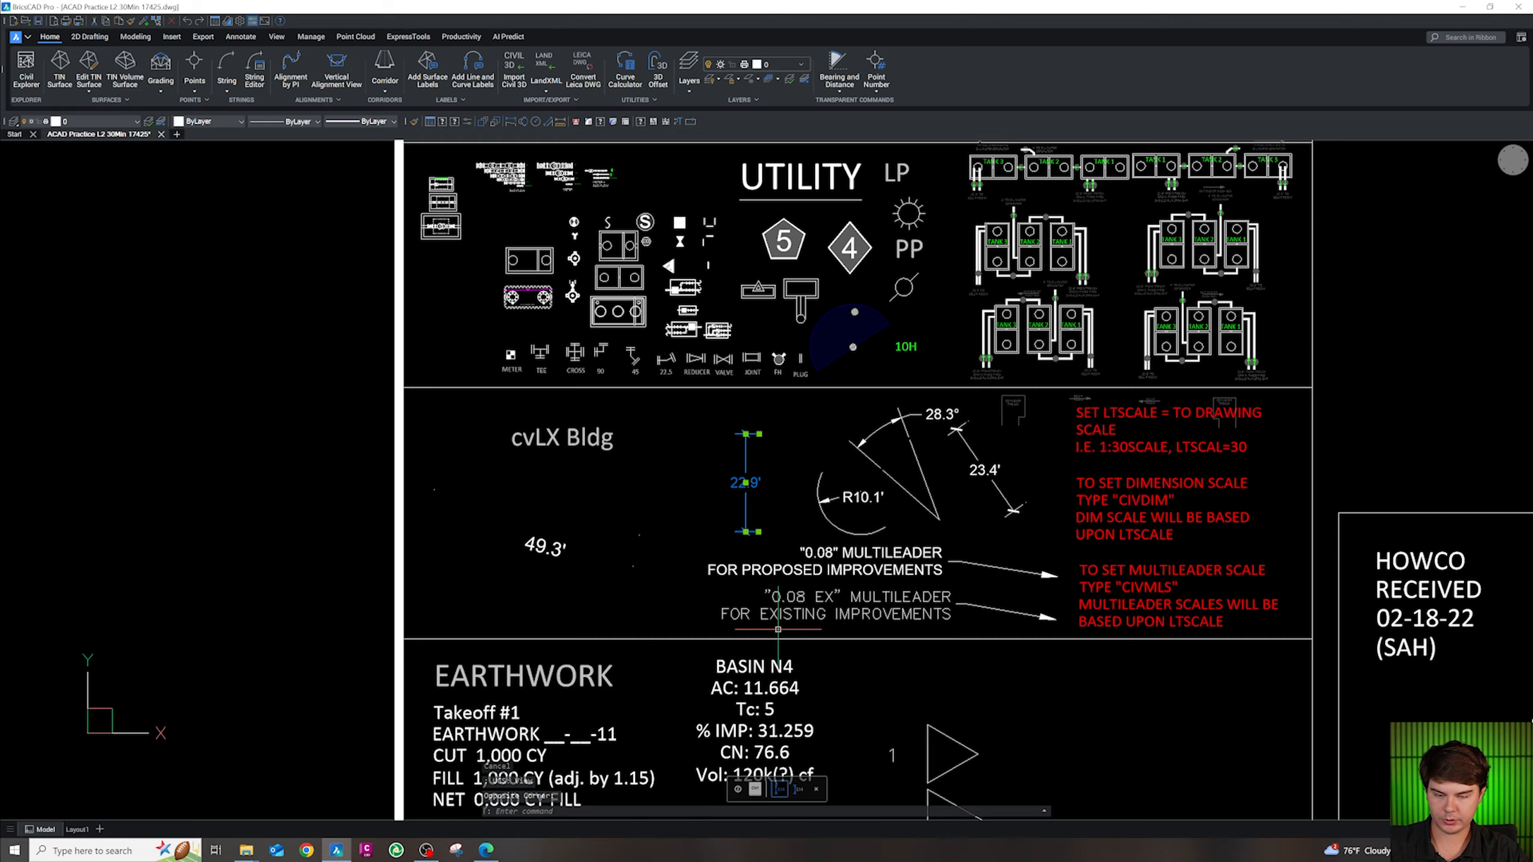
{"action": "scroll", "coordinate": [785, 652], "scroll_direction": "down", "scroll_amount": 5}
{"action": "scroll", "coordinate": [842, 225], "scroll_direction": "up", "scroll_amount": 5}
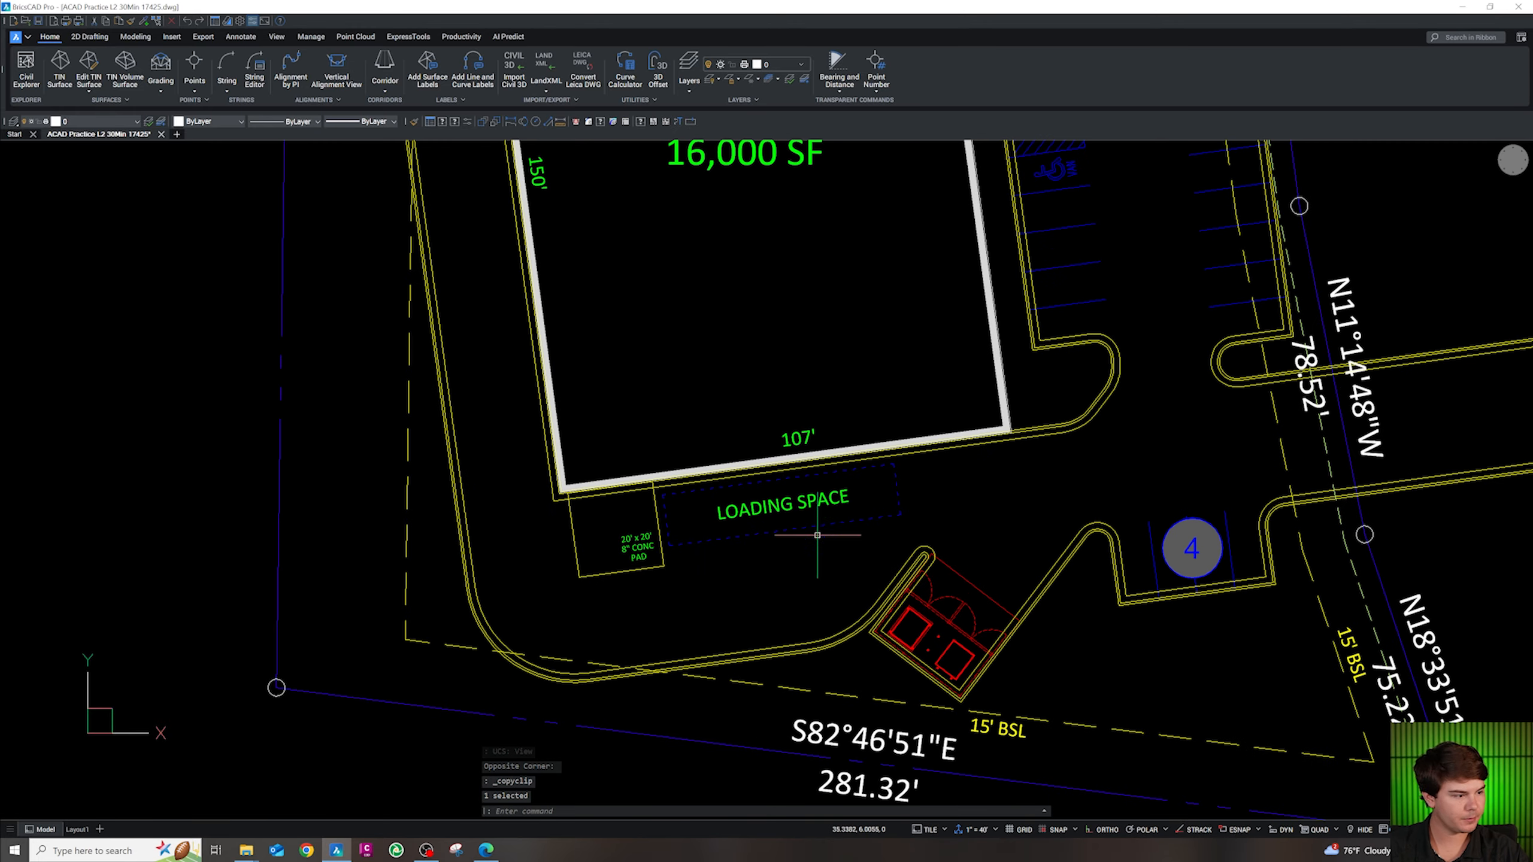
{"action": "scroll", "coordinate": [818, 535], "scroll_direction": "up", "scroll_amount": 2}
{"action": "scroll", "coordinate": [800, 483], "scroll_direction": "down", "scroll_amount": 2}
{"action": "scroll", "coordinate": [793, 481], "scroll_direction": "up", "scroll_amount": 2}
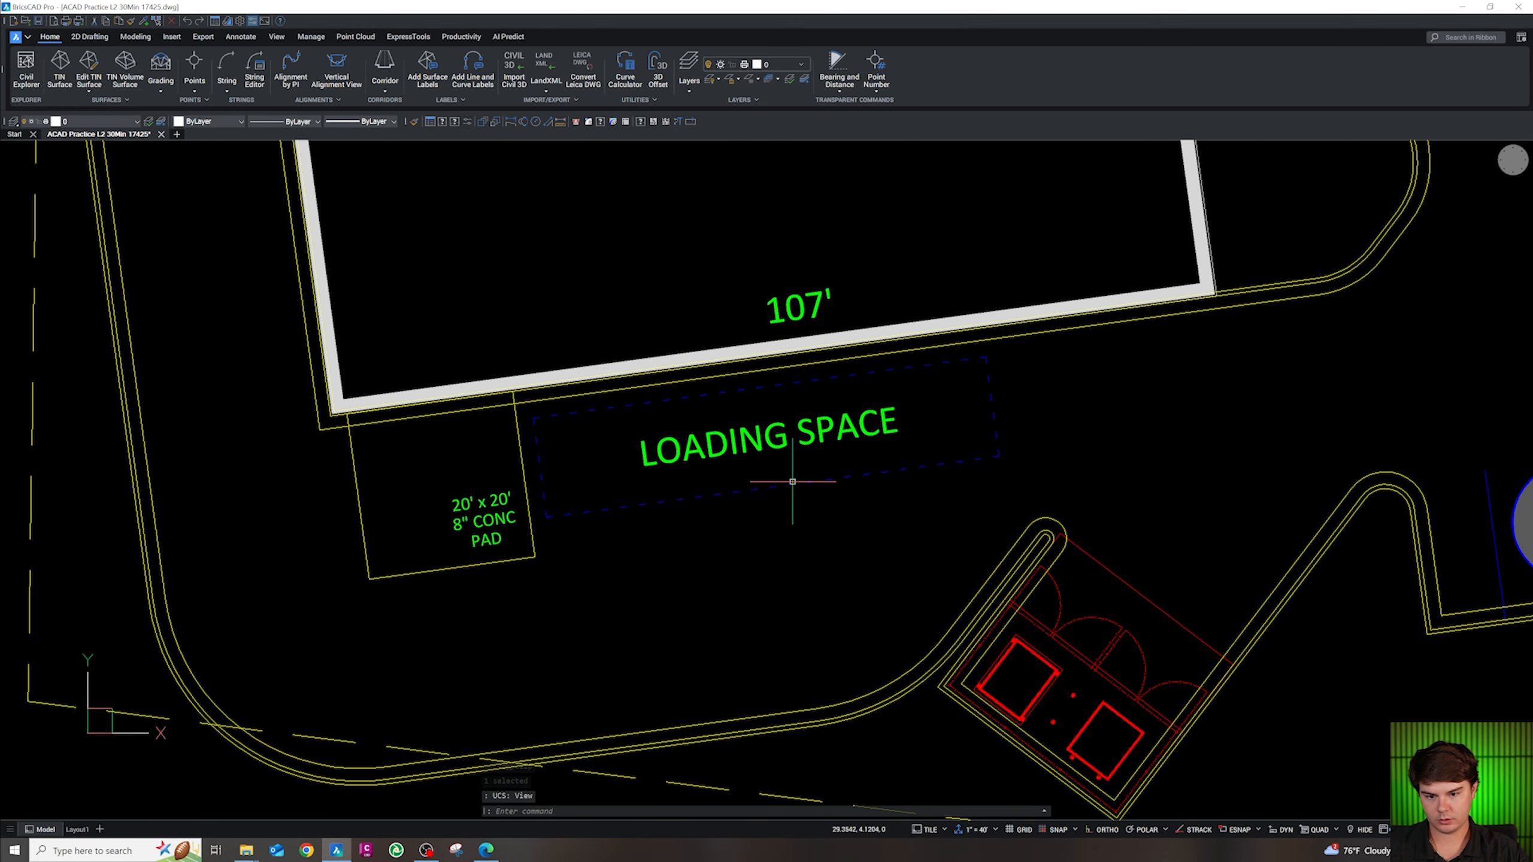
{"action": "key", "text": "ctrl+v"}
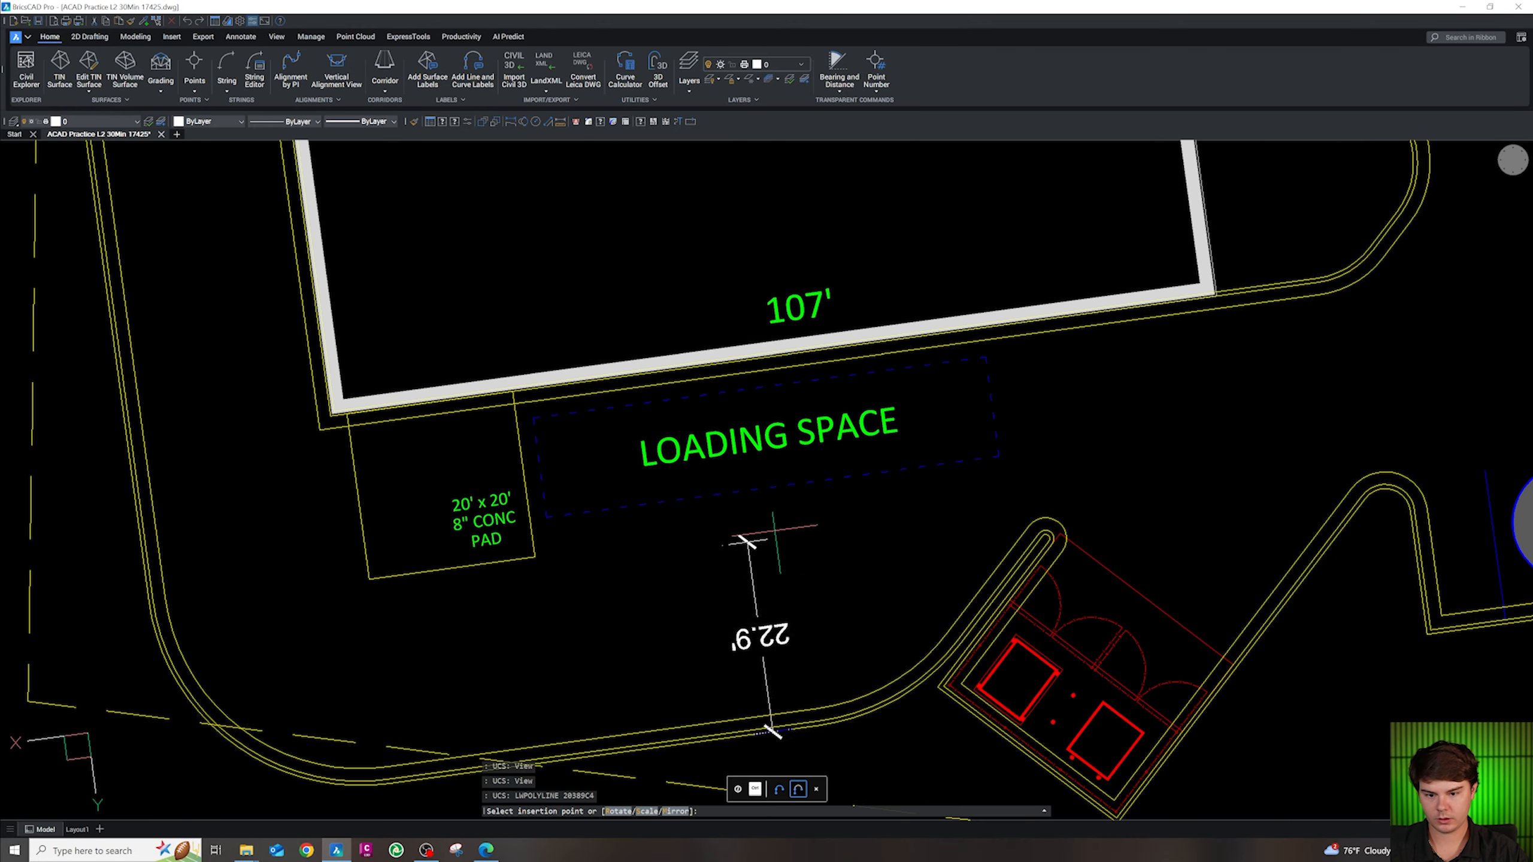
{"action": "key", "text": "Escape"}
{"action": "left_click", "coordinate": [726, 515]}
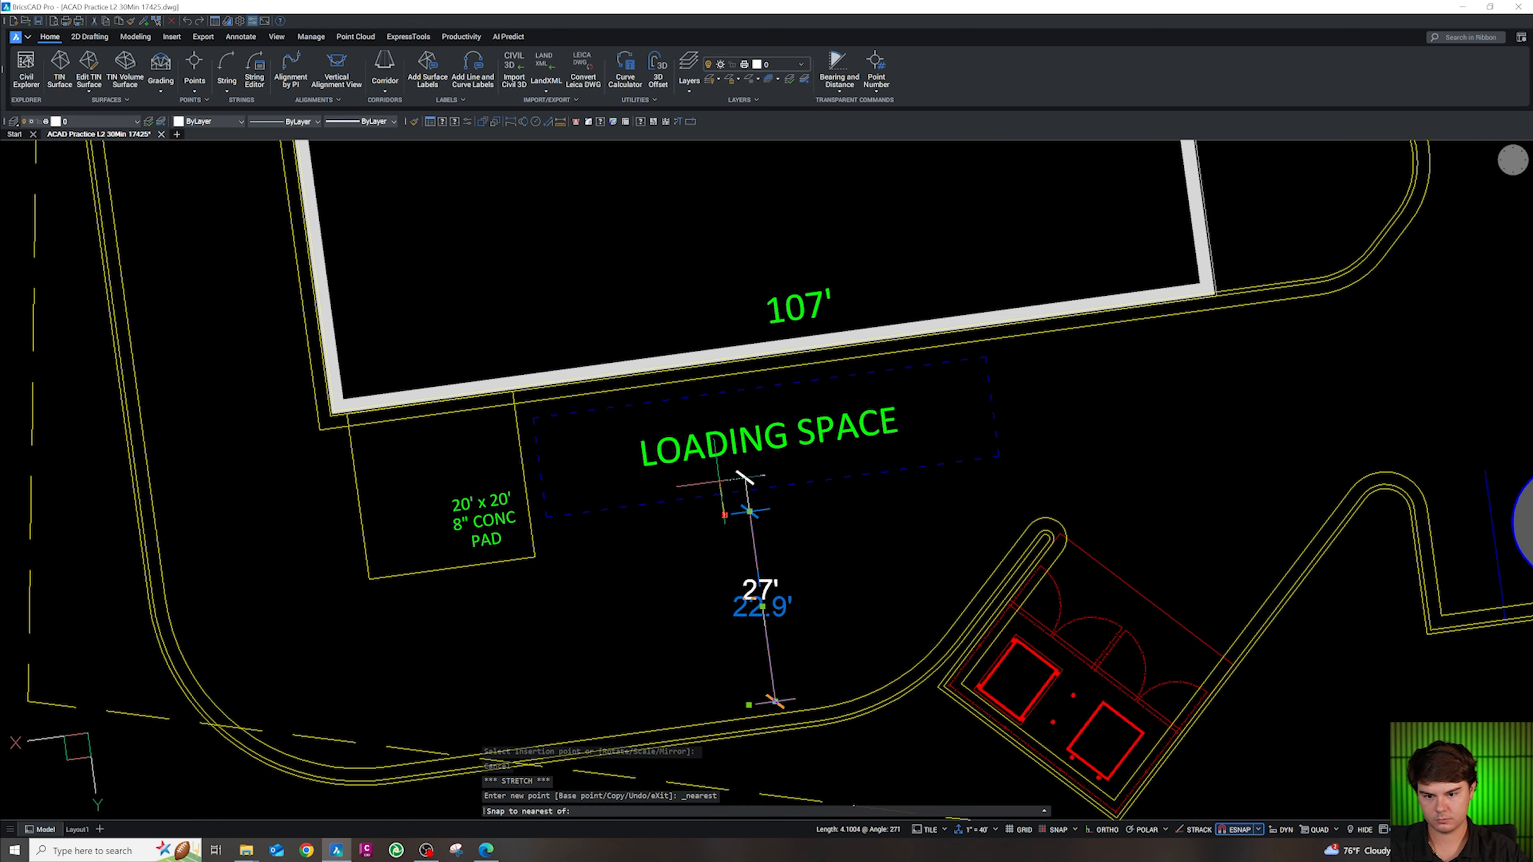
{"action": "scroll", "coordinate": [747, 491], "scroll_direction": "down", "scroll_amount": 3}
{"action": "scroll", "coordinate": [781, 607], "scroll_direction": "up", "scroll_amount": 4}
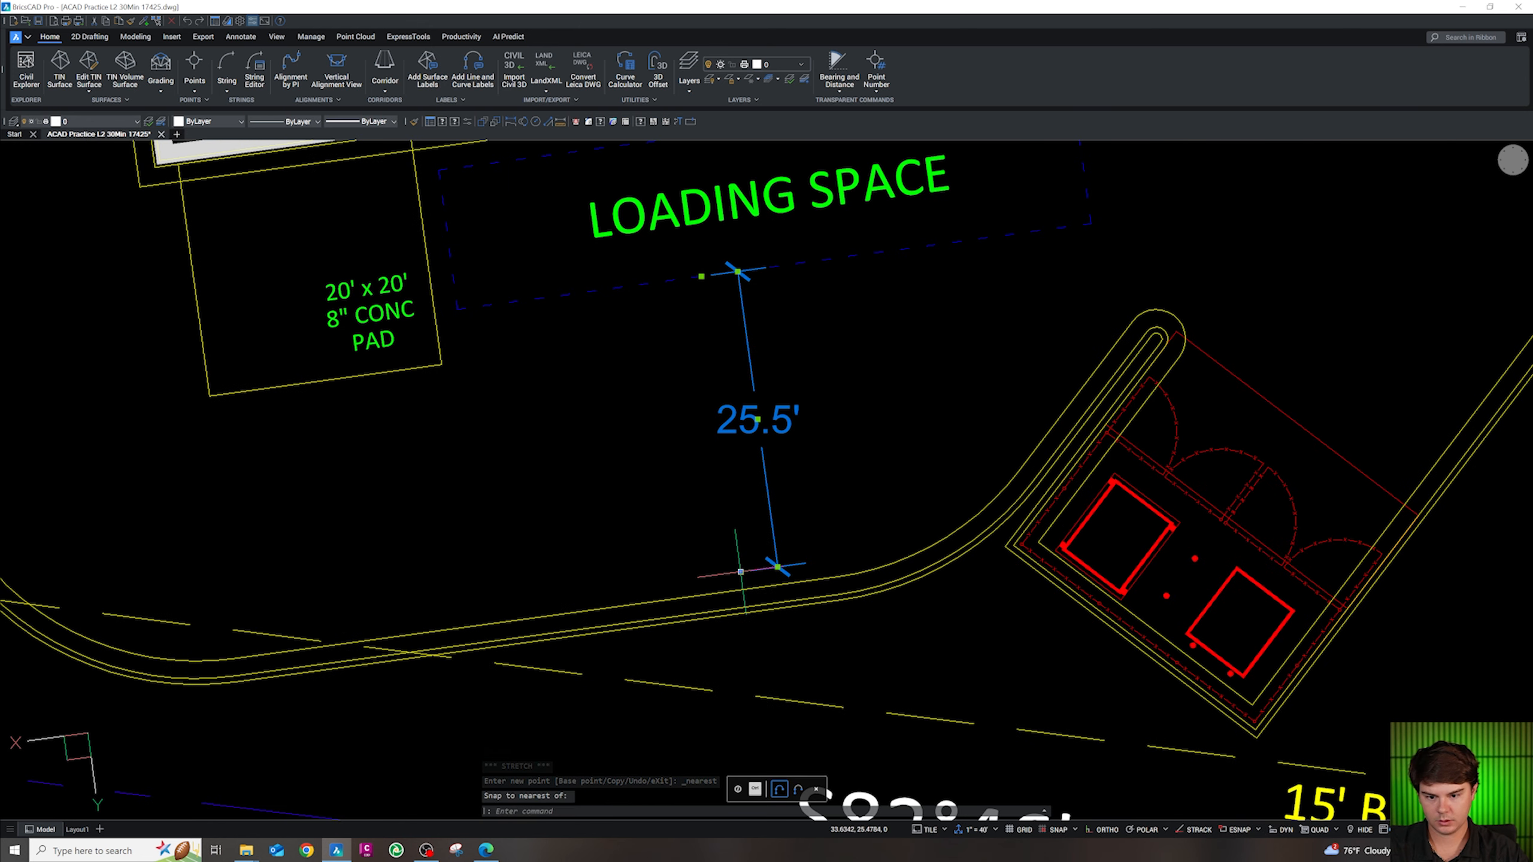
{"action": "left_click", "coordinate": [747, 604]}
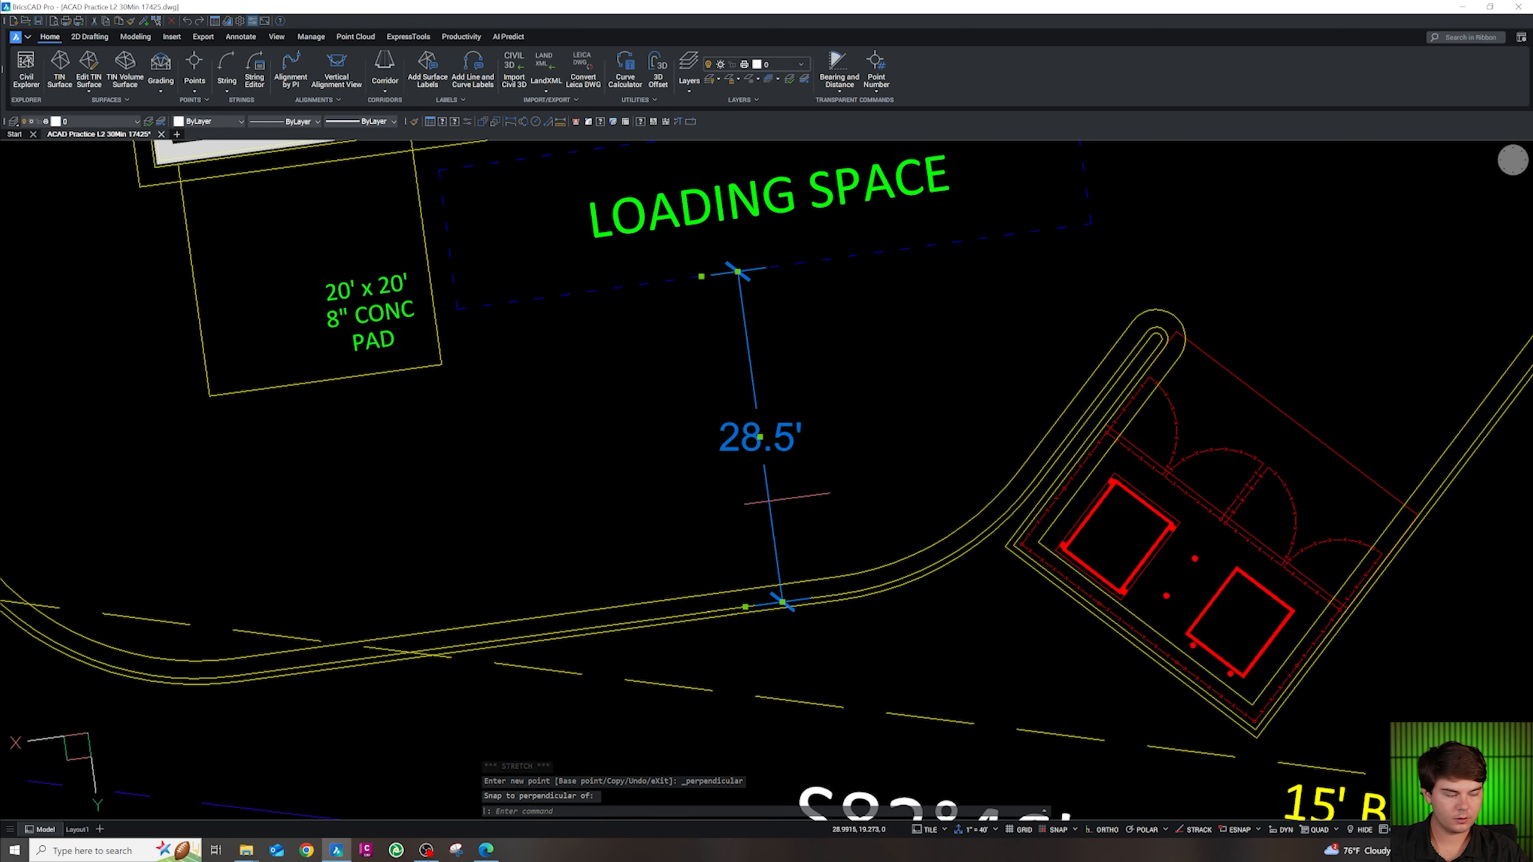
{"action": "scroll", "coordinate": [792, 522], "scroll_direction": "down", "scroll_amount": 5}
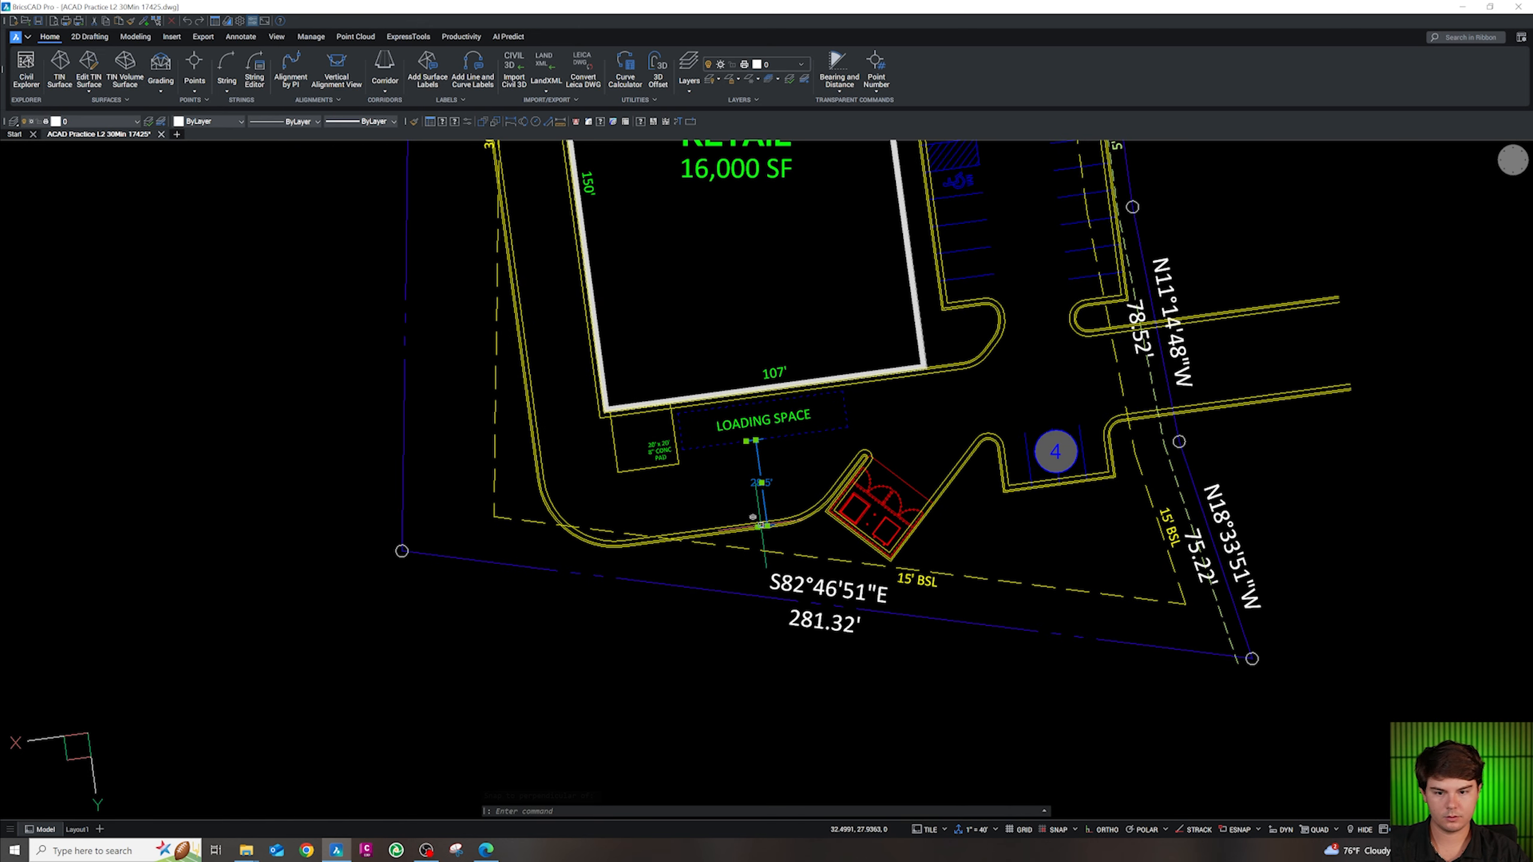
{"action": "scroll", "coordinate": [754, 520], "scroll_direction": "up", "scroll_amount": 4}
{"action": "key", "text": "Escape"}
{"action": "key", "text": "Escape"}
{"action": "key", "text": "Escape"}
{"action": "left_click", "coordinate": [757, 462]}
{"action": "key", "text": "Delete"}
{"action": "key", "text": "Delete"}
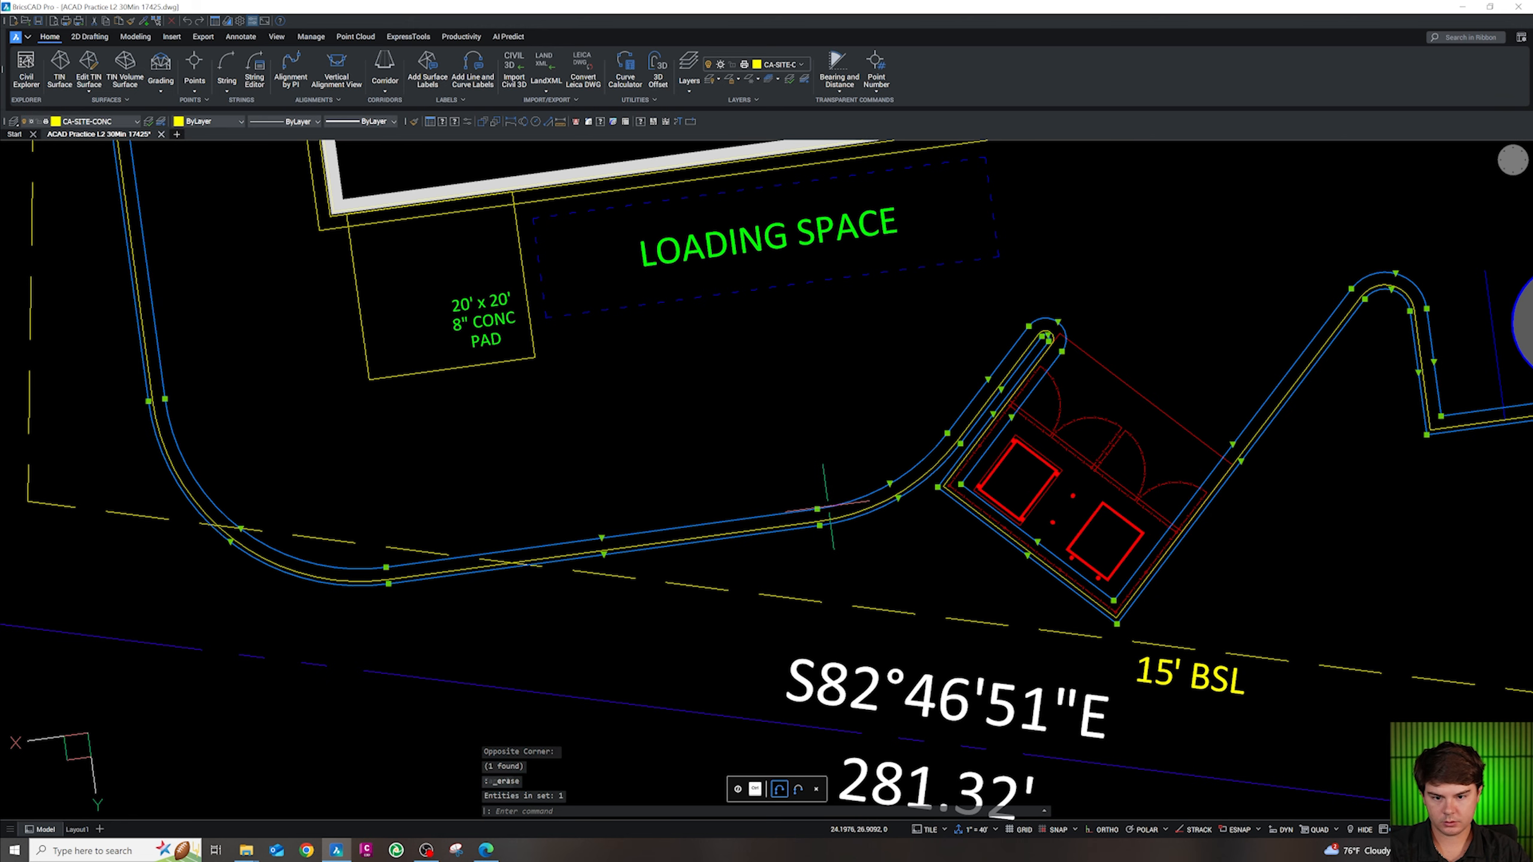
Erase the curb offsets and square two curb corners with a zero-radius fillet
{"action": "scroll", "coordinate": [845, 503], "scroll_direction": "down", "scroll_amount": 3}
{"action": "scroll", "coordinate": [890, 500], "scroll_direction": "up", "scroll_amount": 4}
{"action": "key", "text": "Escape"}
{"action": "key", "text": "Escape"}
{"action": "key", "text": "Escape"}
{"action": "type", "text": "F"}
{"action": "key", "text": "Return"}
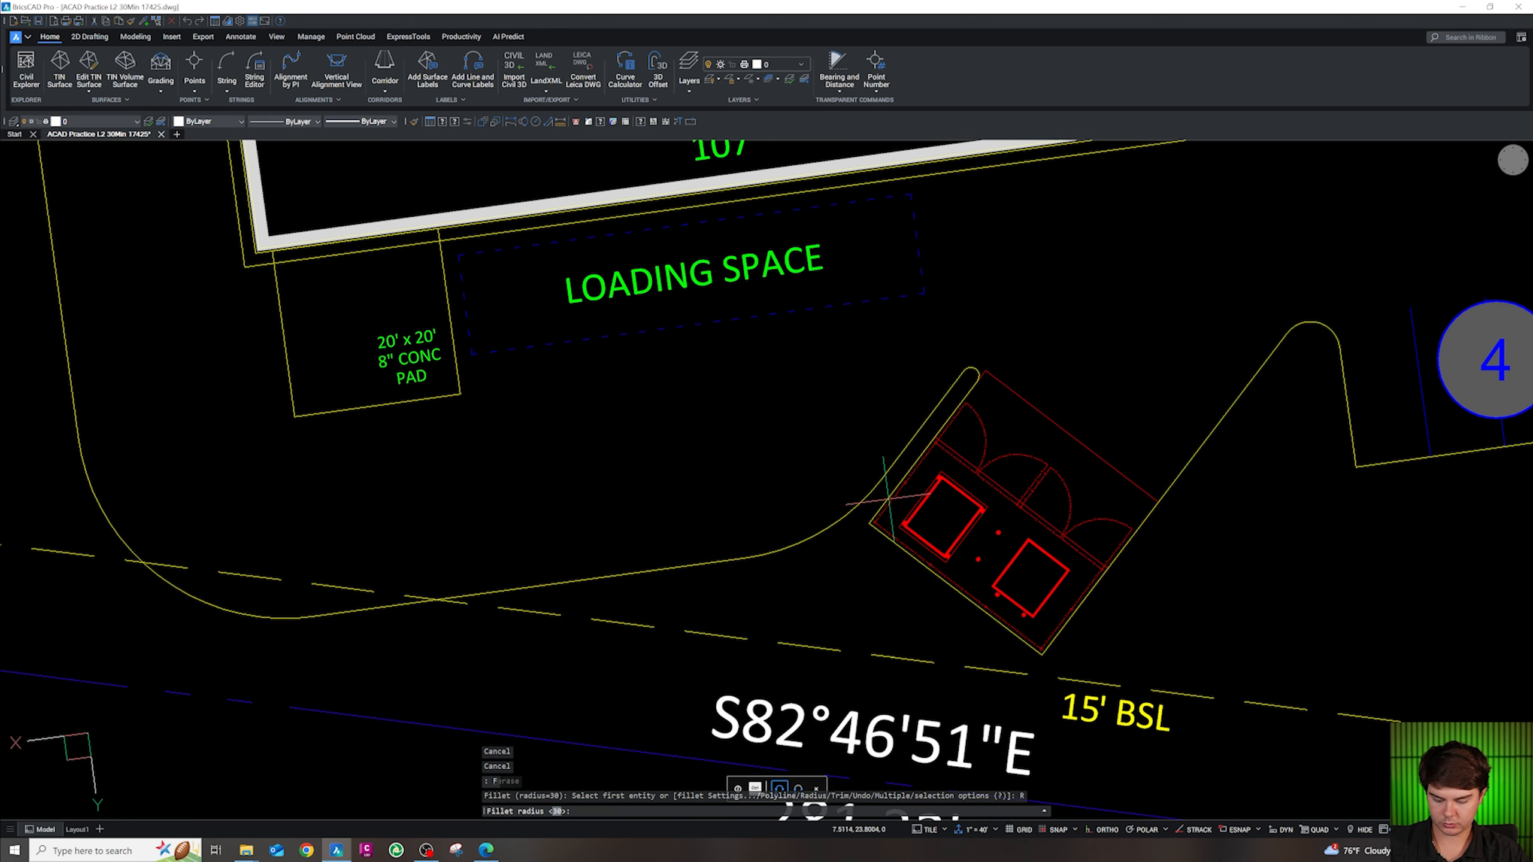
{"action": "type", "text": "R"}
{"action": "key", "text": "Return"}
{"action": "type", "text": "0"}
{"action": "key", "text": "Return"}
{"action": "left_click", "coordinate": [724, 560]}
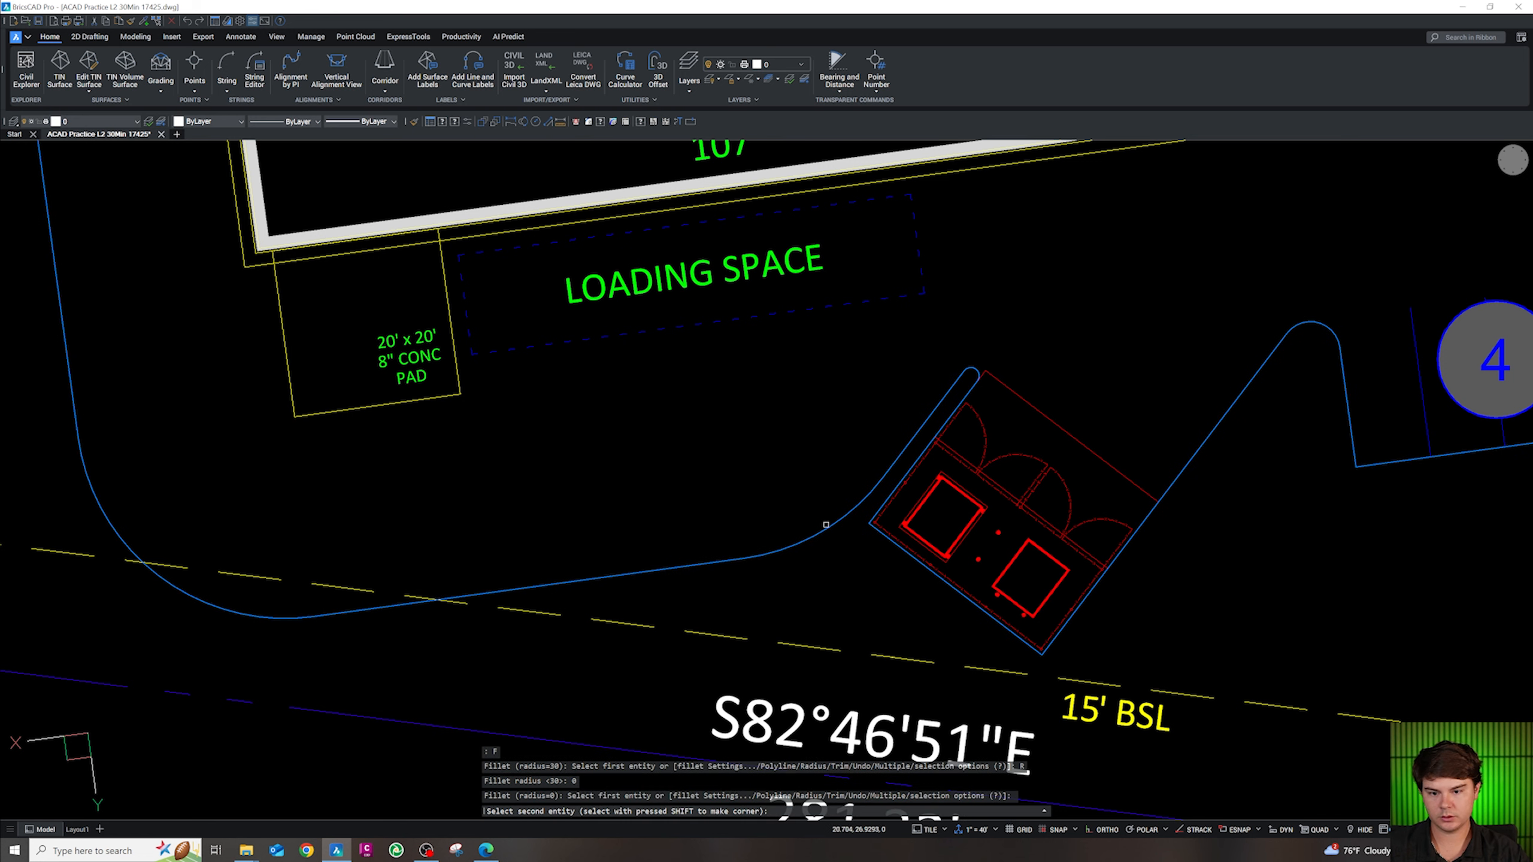
{"action": "left_click", "coordinate": [893, 460]}
{"action": "key", "text": "Return"}
{"action": "left_click", "coordinate": [110, 443]}
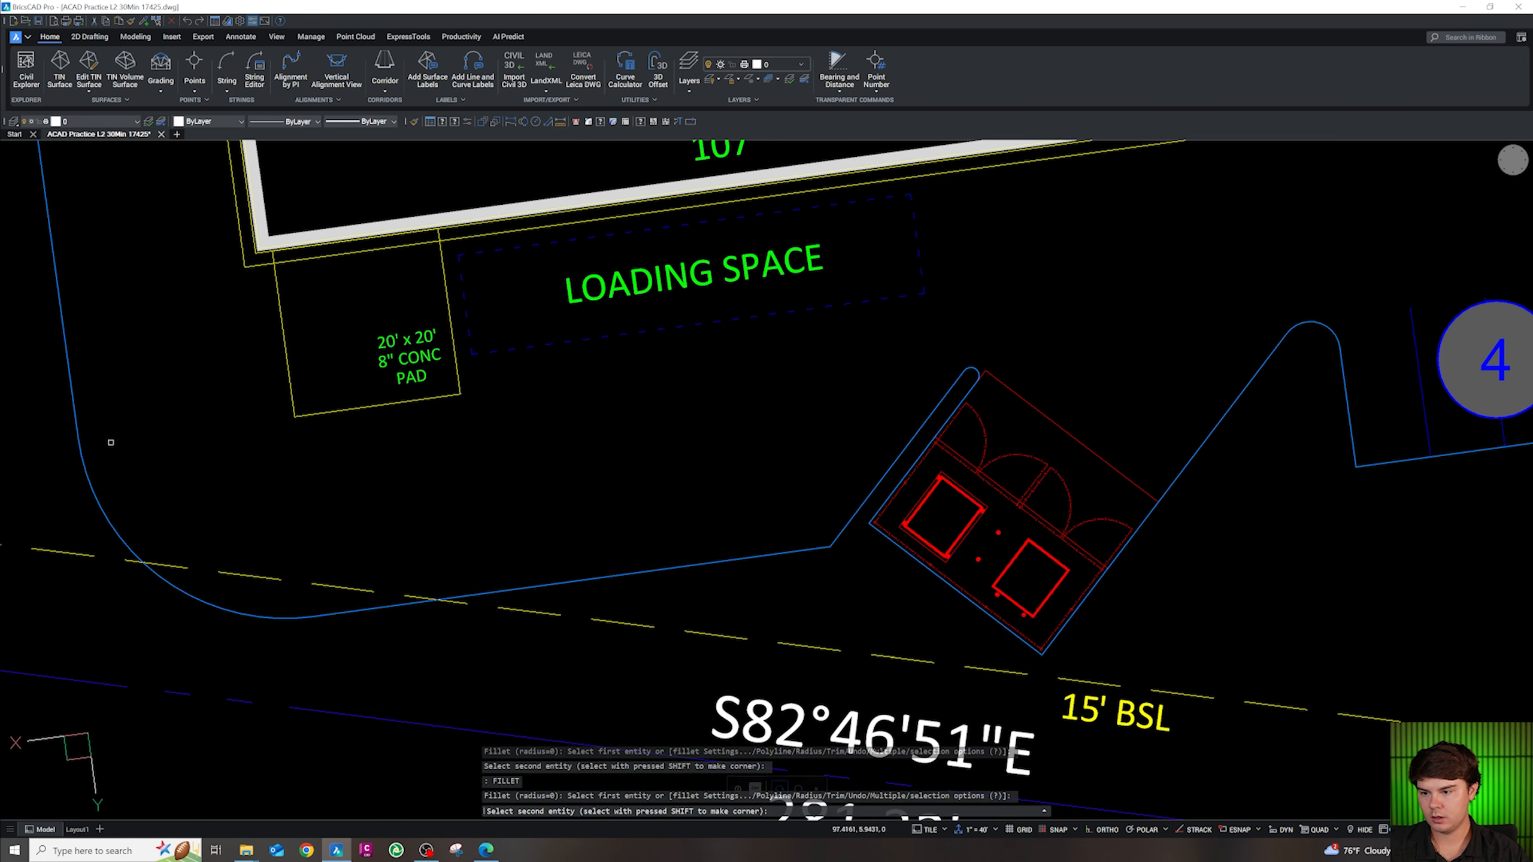
{"action": "left_click", "coordinate": [71, 415]}
{"action": "left_click", "coordinate": [75, 415]}
{"action": "key", "text": "Escape"}
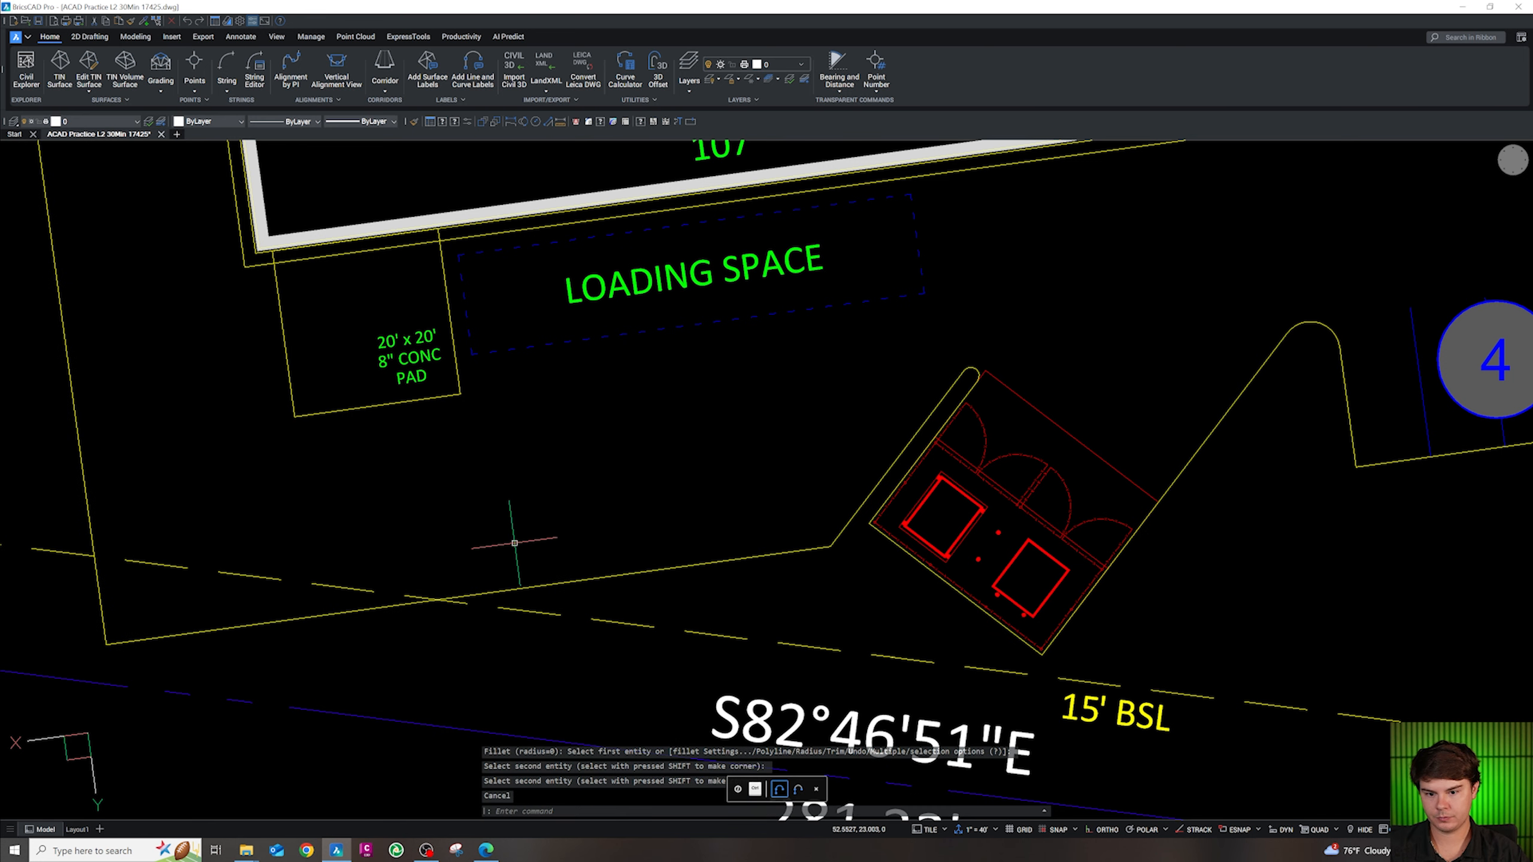
Attempt to break and reshape the curb line below the loading space, then cancel
{"action": "key", "text": "Escape"}
{"action": "key", "text": "Escape"}
{"action": "key", "text": "Escape"}
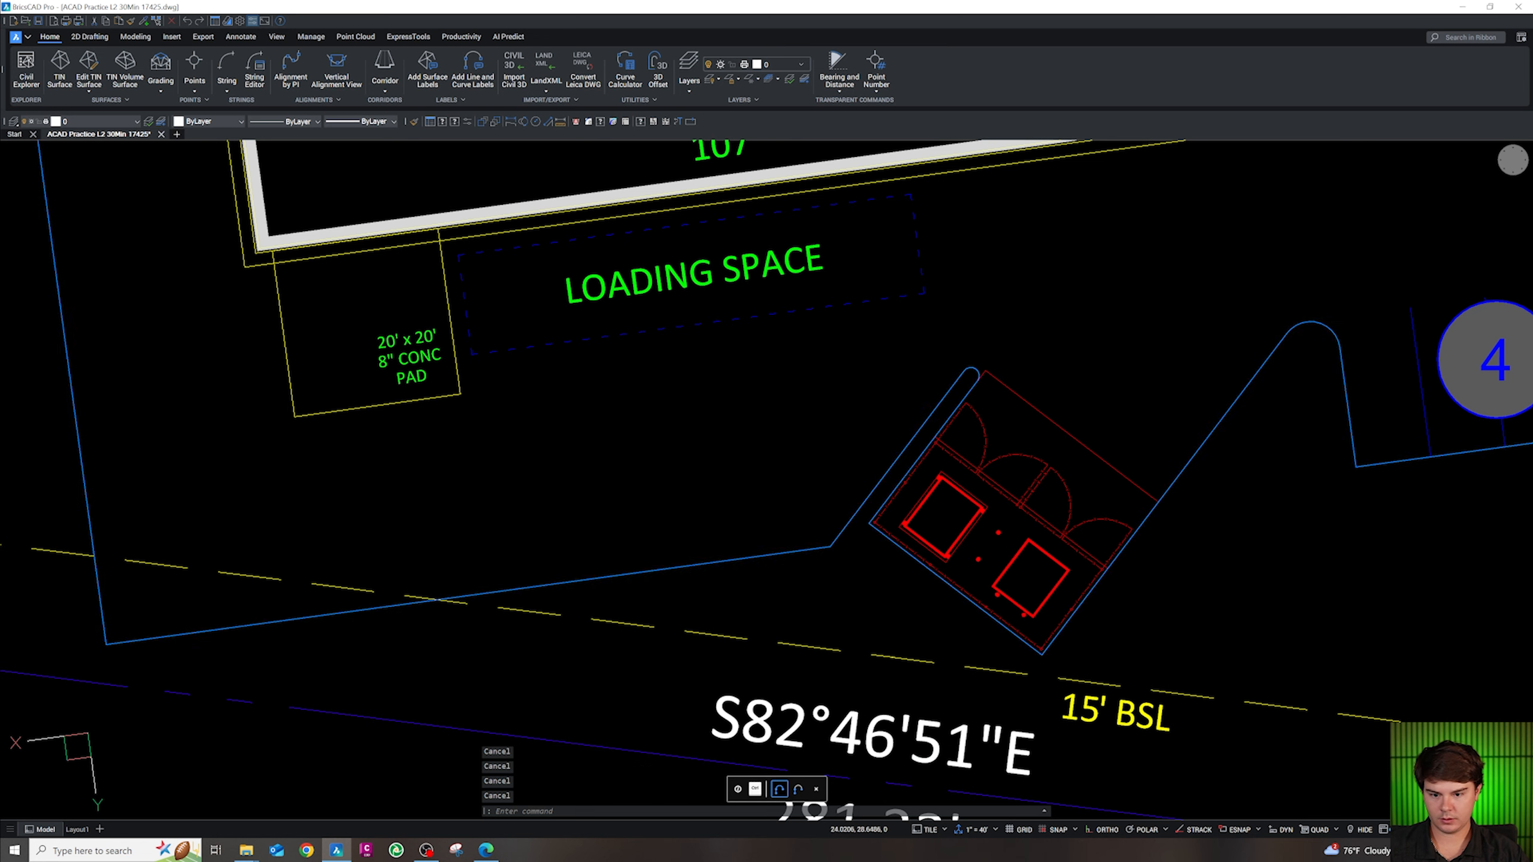
{"action": "type", "text": "BR"}
{"action": "key", "text": "Return"}
{"action": "left_click", "coordinate": [809, 552]}
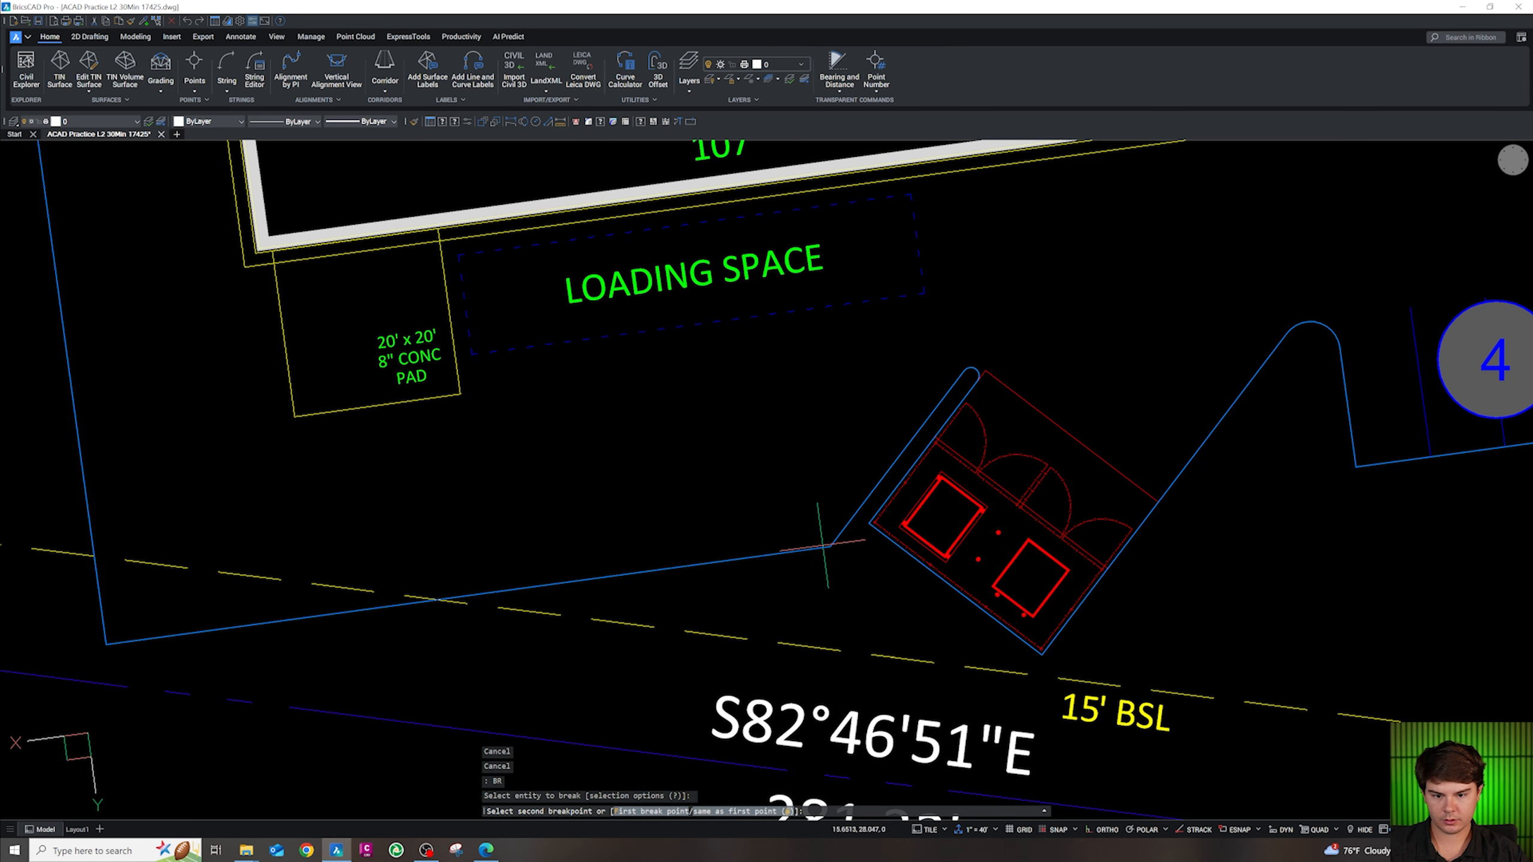
{"action": "key", "text": "Escape"}
{"action": "key", "text": "Escape"}
{"action": "left_click", "coordinate": [457, 596]}
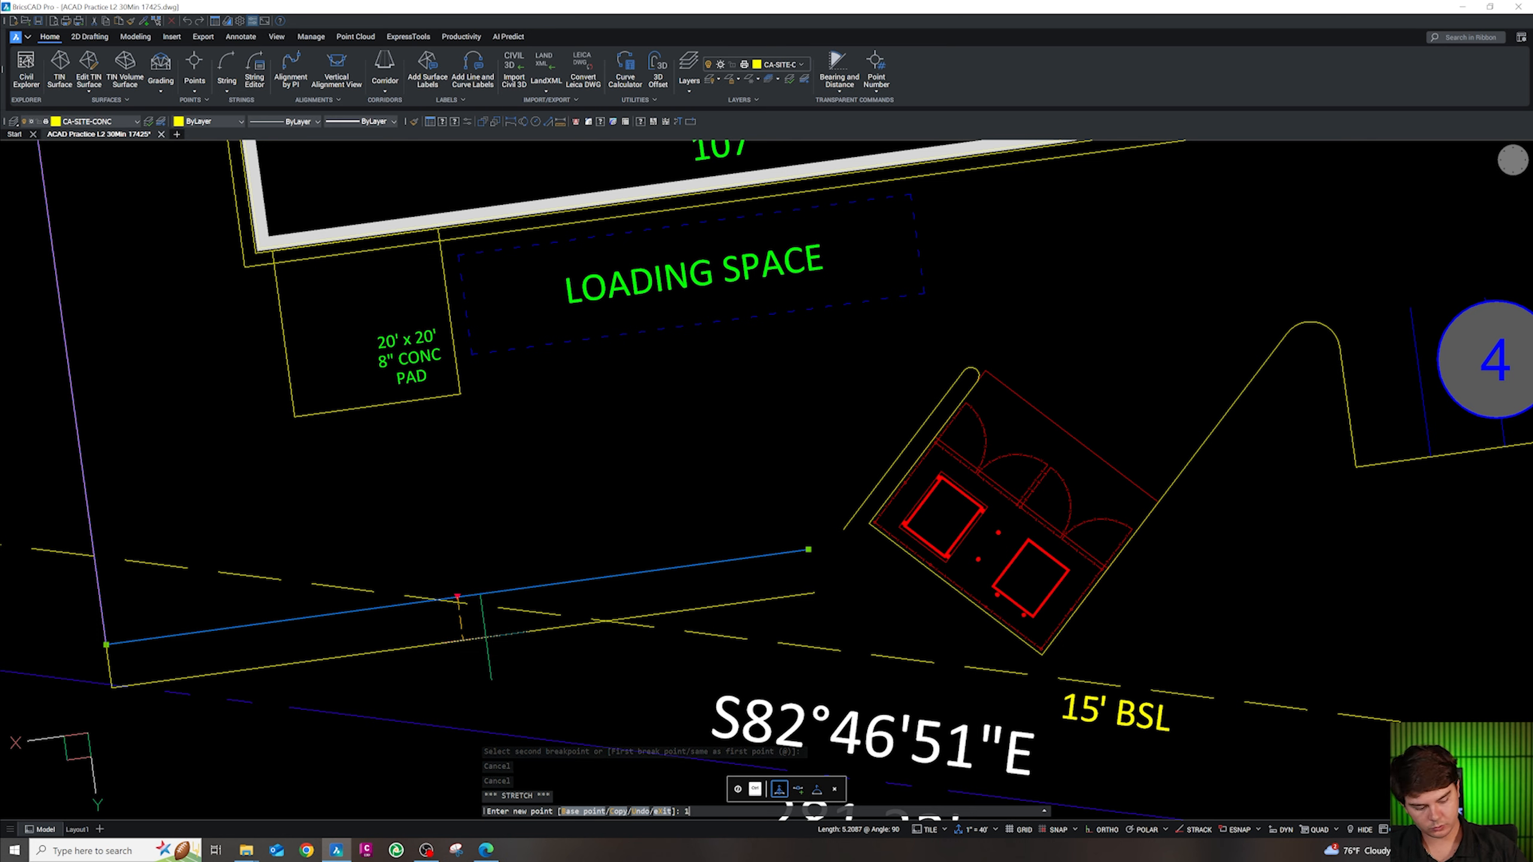
{"action": "key", "text": "Escape"}
{"action": "key", "text": "Escape"}
Round the right curb corner below the loading space with a 25 ft fillet
{"action": "type", "text": "F"}
{"action": "key", "text": "Return"}
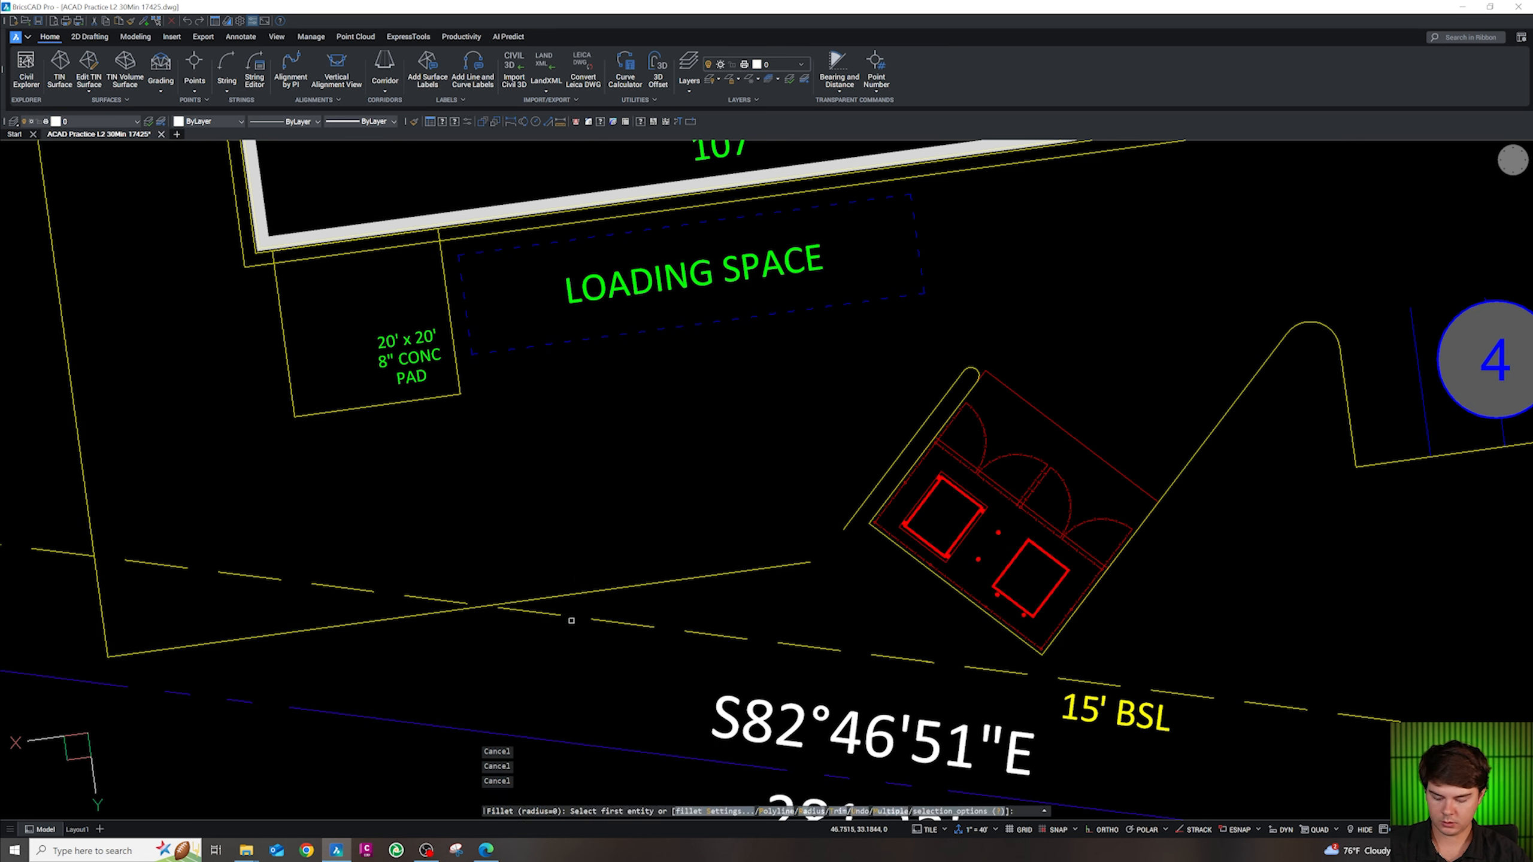
{"action": "type", "text": "R"}
{"action": "key", "text": "Return"}
{"action": "type", "text": "2"}
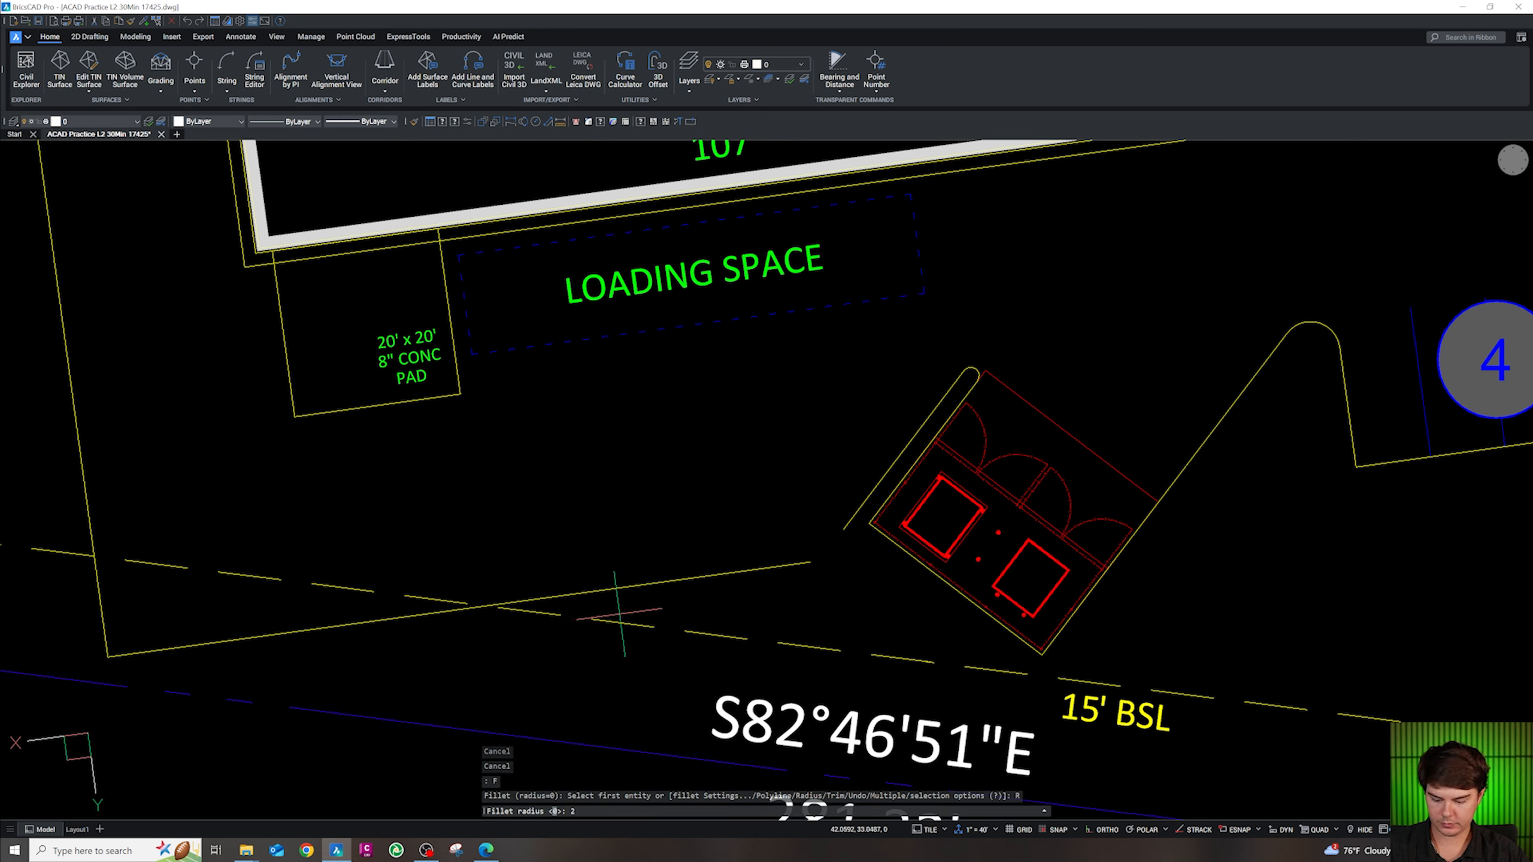
{"action": "type", "text": "5"}
{"action": "key", "text": "Return"}
{"action": "left_click", "coordinate": [793, 563]}
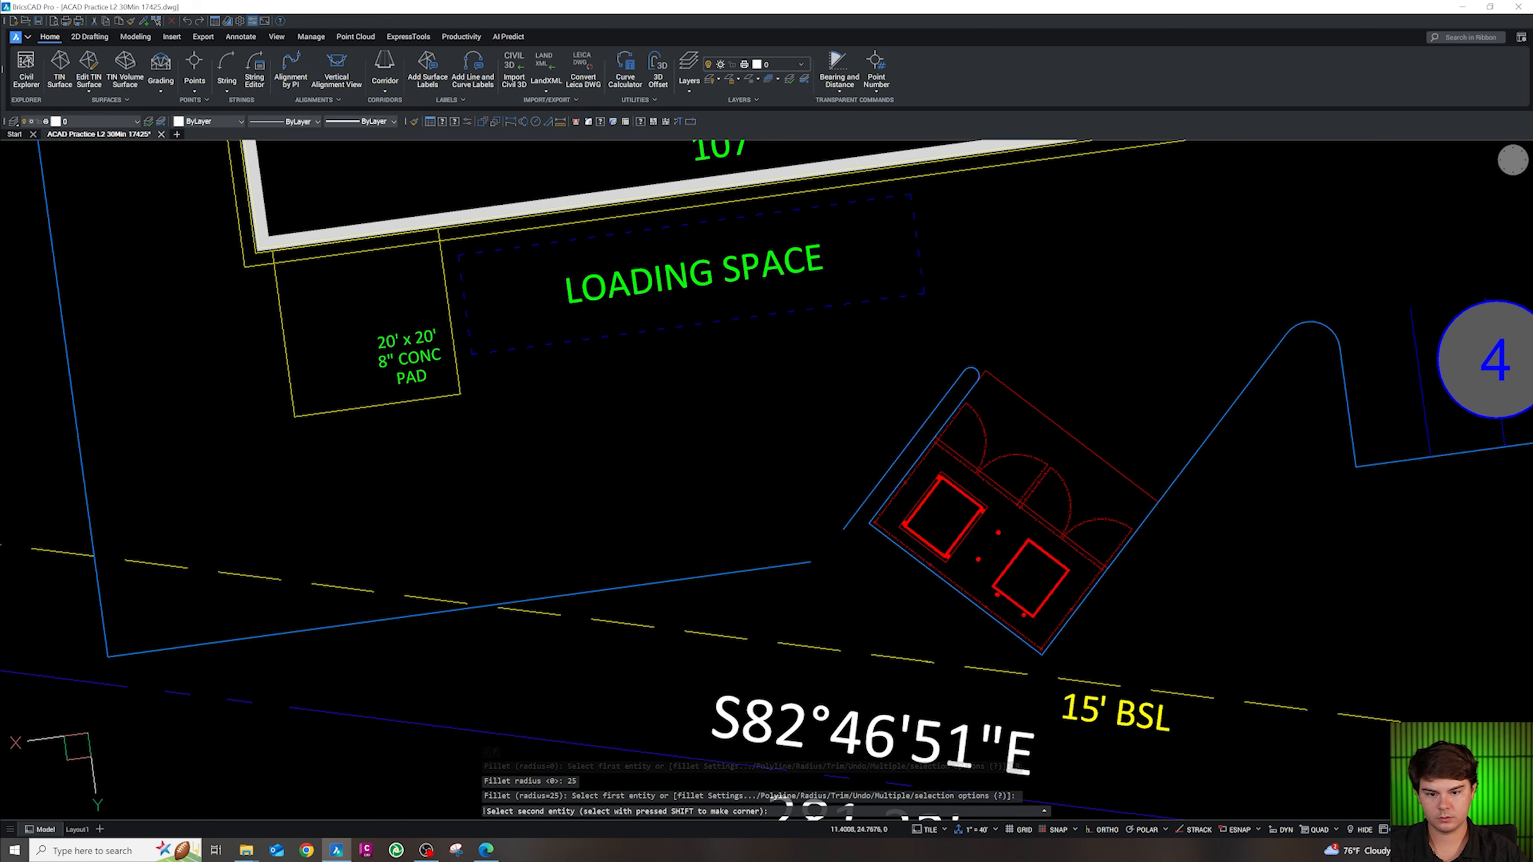
{"action": "left_click", "coordinate": [862, 505]}
{"action": "key", "text": "Escape"}
{"action": "key", "text": "Escape"}
Round the left curb corner with a 25 ft fillet as well
{"action": "type", "text": "F"}
{"action": "key", "text": "Return"}
{"action": "type", "text": "R"}
{"action": "key", "text": "Return"}
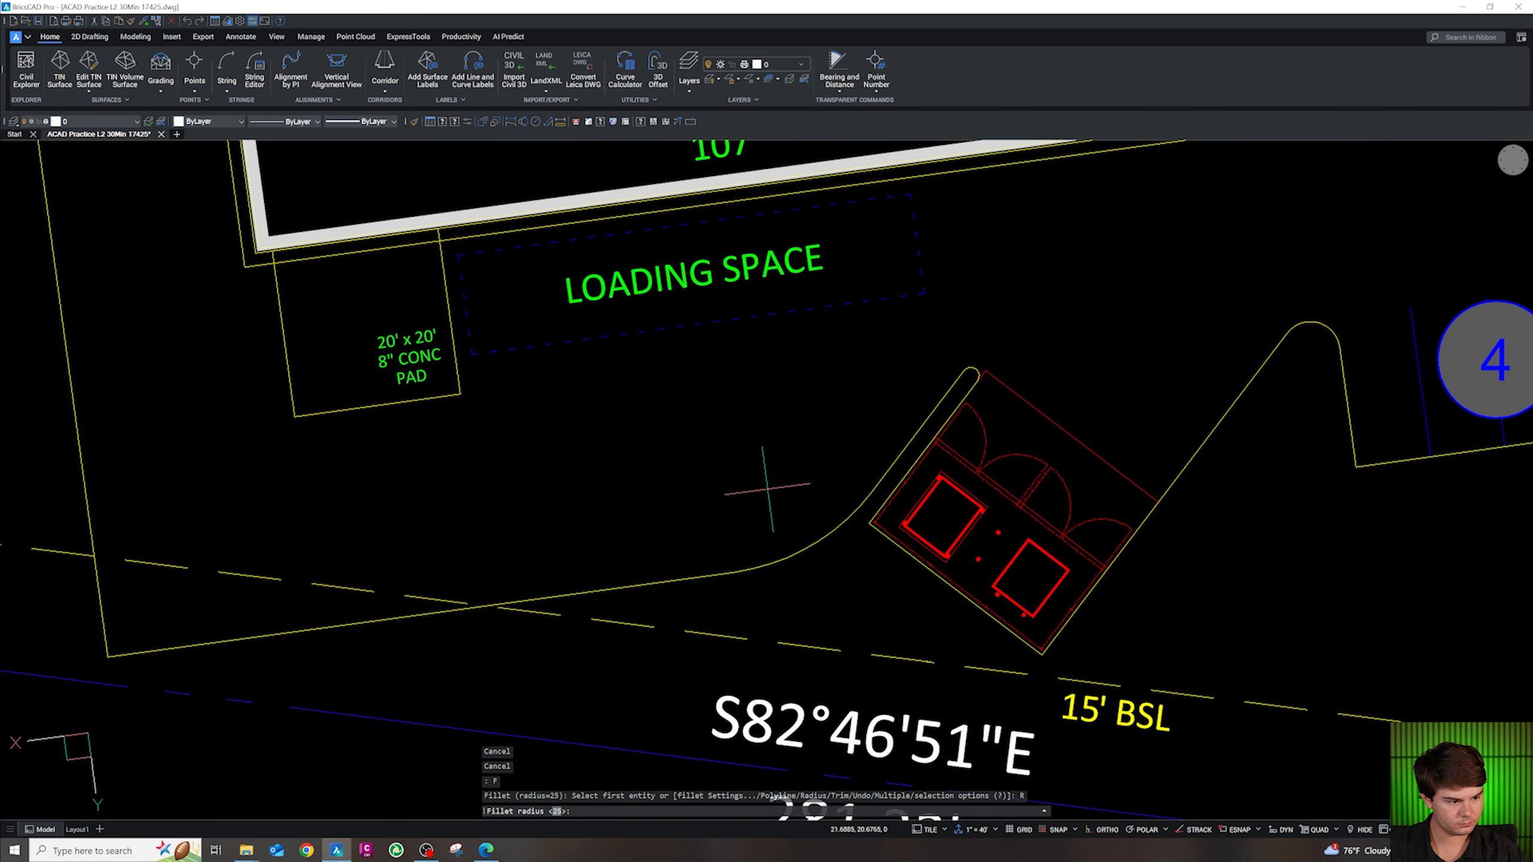
{"action": "type", "text": "25"}
Redraw the filleted curb line as curb and gutter with CC
{"action": "key", "text": "Return"}
{"action": "left_click", "coordinate": [362, 621]}
{"action": "left_click", "coordinate": [96, 562]}
{"action": "key", "text": "Escape"}
{"action": "key", "text": "Escape"}
{"action": "type", "text": "CC"}
{"action": "key", "text": "Return"}
{"action": "left_click", "coordinate": [693, 576]}
{"action": "key", "text": "Escape"}
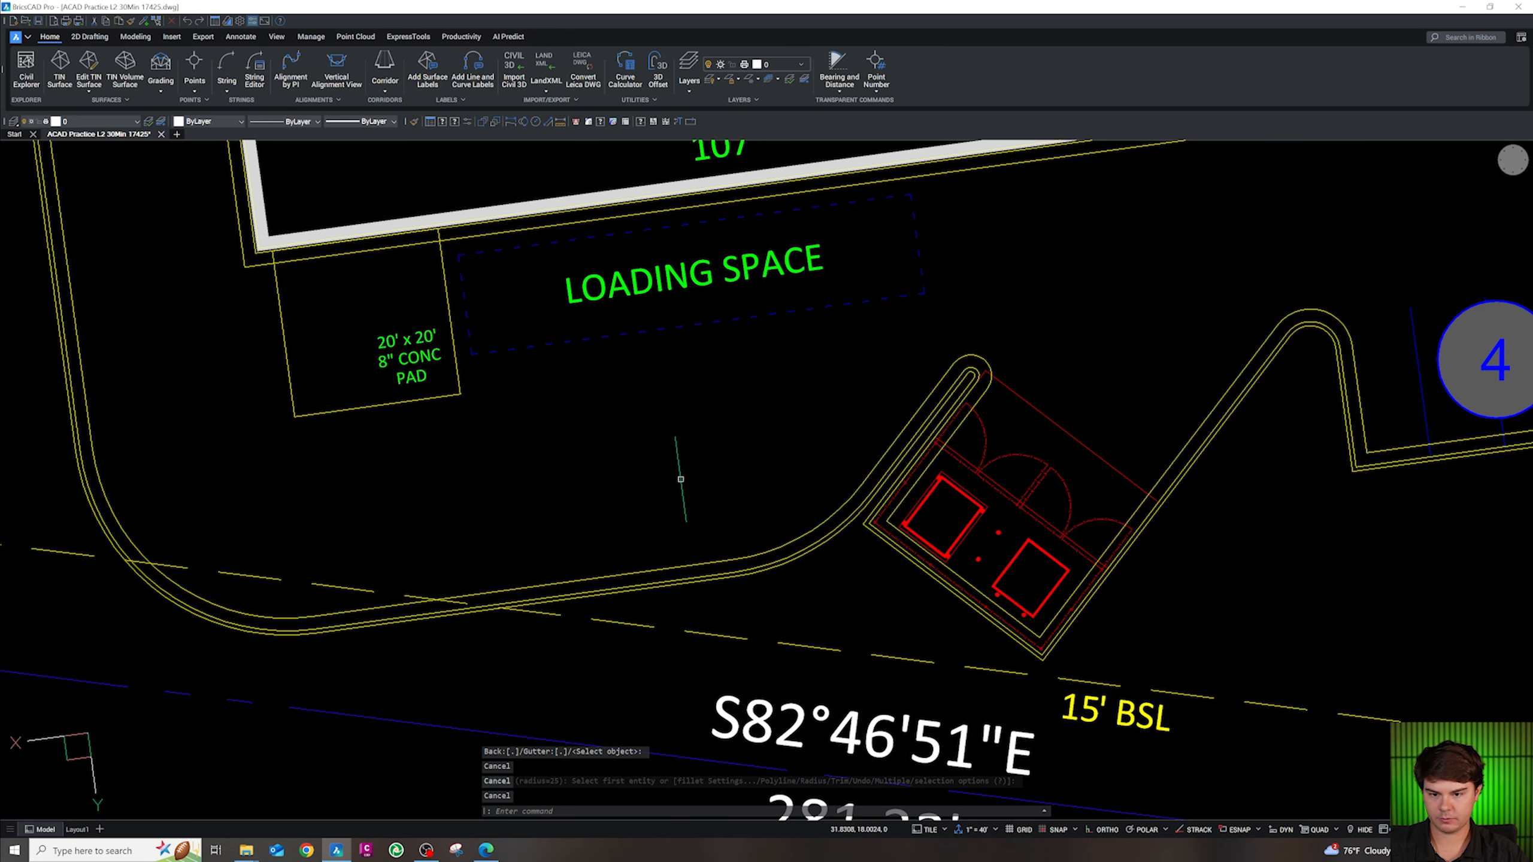
Paste the copied aisle dimension below the loading space and start adjusting its top end
{"action": "key", "text": "ctrl+v"}
{"action": "left_click", "coordinate": [685, 350]}
{"action": "key", "text": "Escape"}
{"action": "left_click", "coordinate": [688, 371]}
{"action": "left_click", "coordinate": [685, 351]}
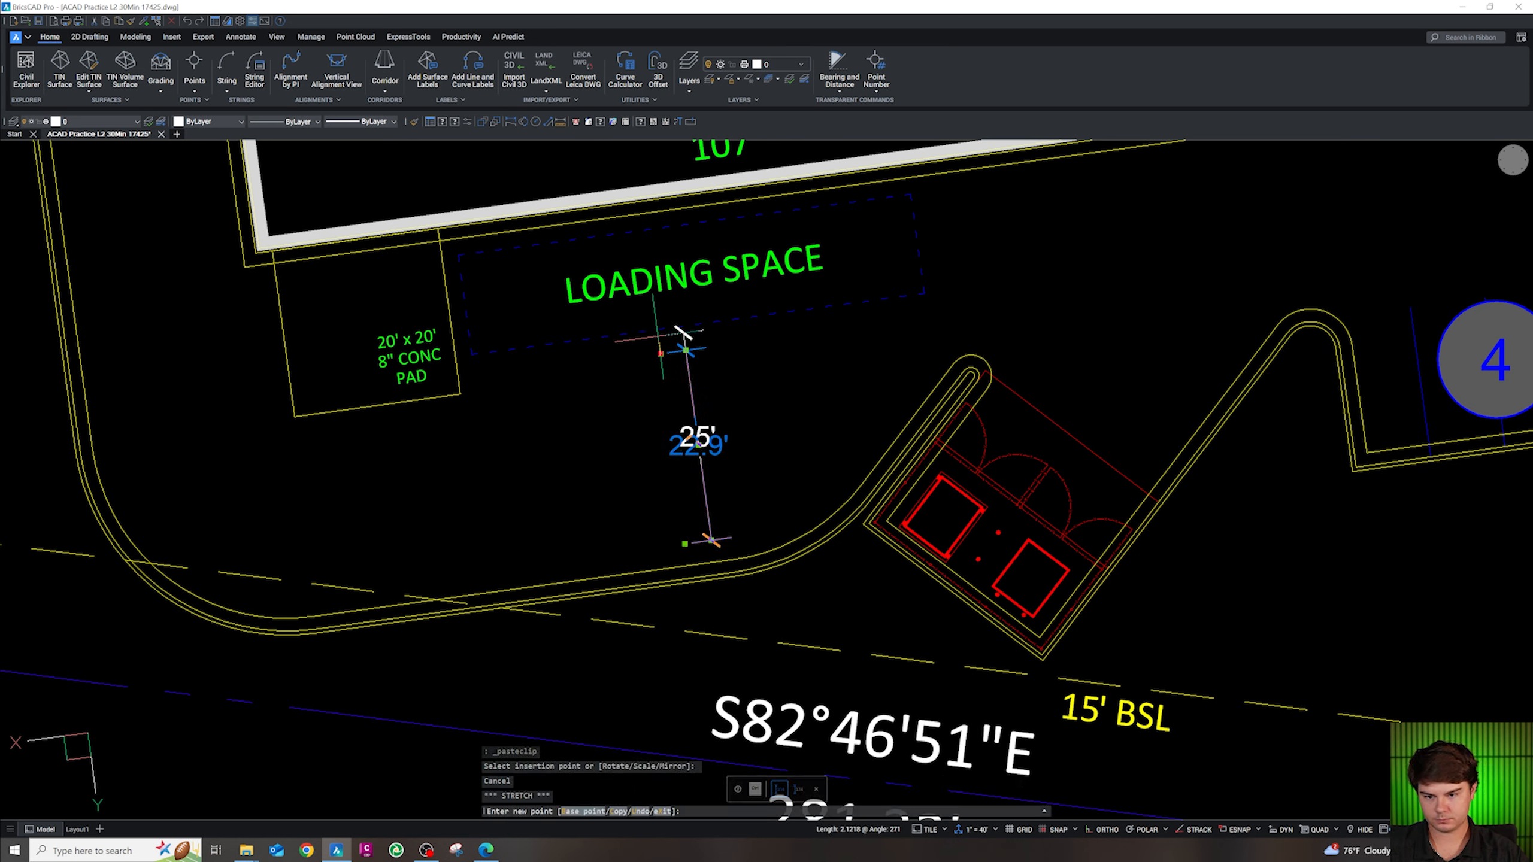
Stretch the dimension's top end to the loading-space edge and its bottom end perpendicular to the curb
{"action": "left_click", "coordinate": [680, 327]}
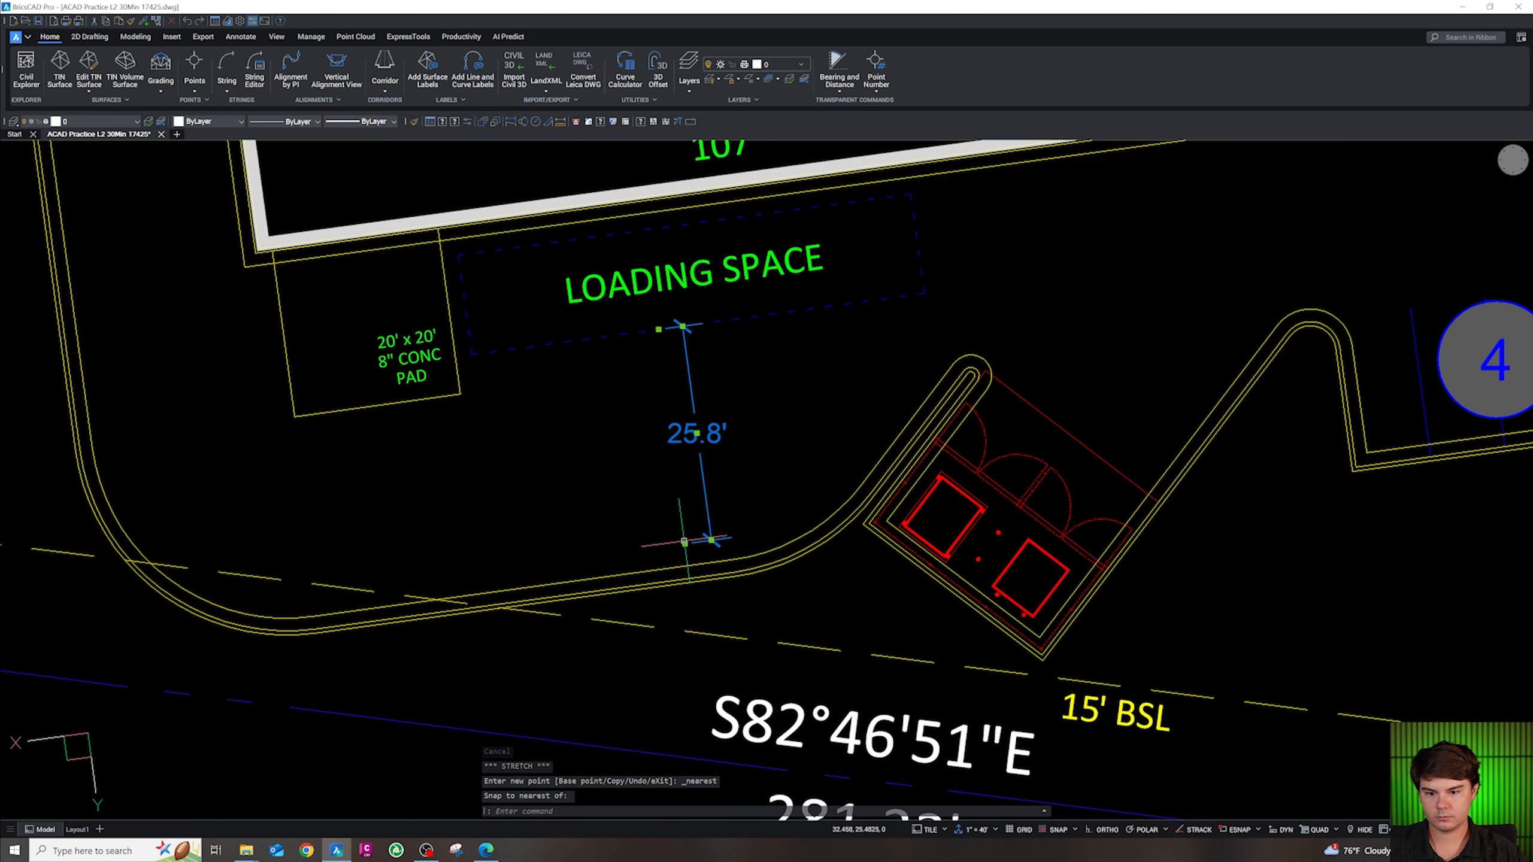
{"action": "left_click", "coordinate": [684, 544]}
{"action": "scroll", "coordinate": [686, 568], "scroll_direction": "up", "scroll_amount": 3}
{"action": "right_click", "coordinate": [691, 578], "text": "shift"}
{"action": "key", "text": "p"}
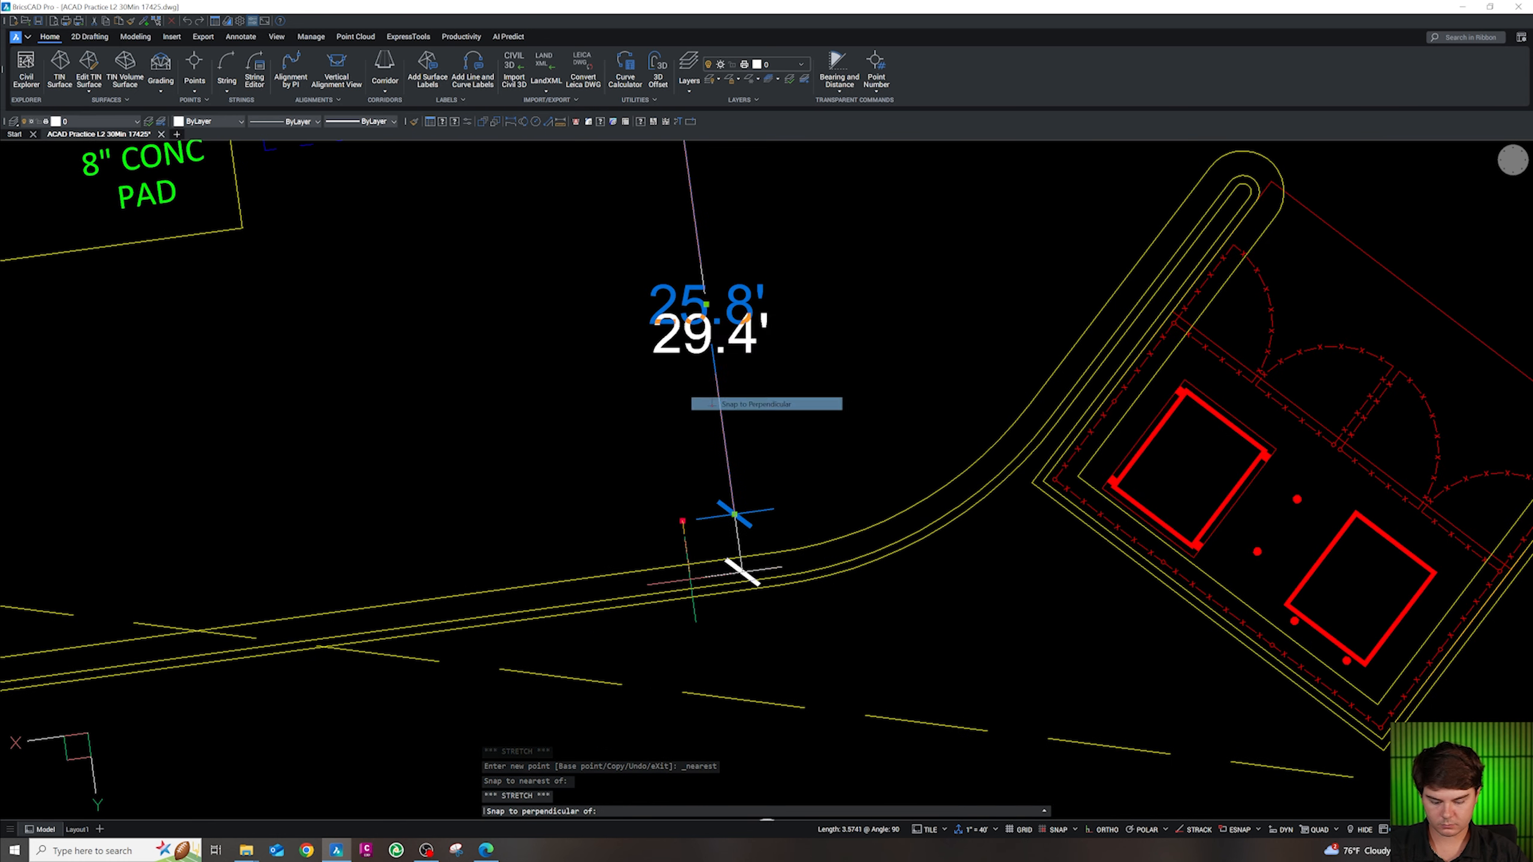
{"action": "left_click", "coordinate": [692, 588]}
{"action": "key", "text": "Escape"}
{"action": "scroll", "coordinate": [689, 579], "scroll_direction": "down", "scroll_amount": 3}
{"action": "key", "text": "Escape"}
Move the 30' dimension onto the CS-ANN1-DIM layer
{"action": "left_click", "coordinate": [731, 487]}
{"action": "left_click", "coordinate": [670, 469]}
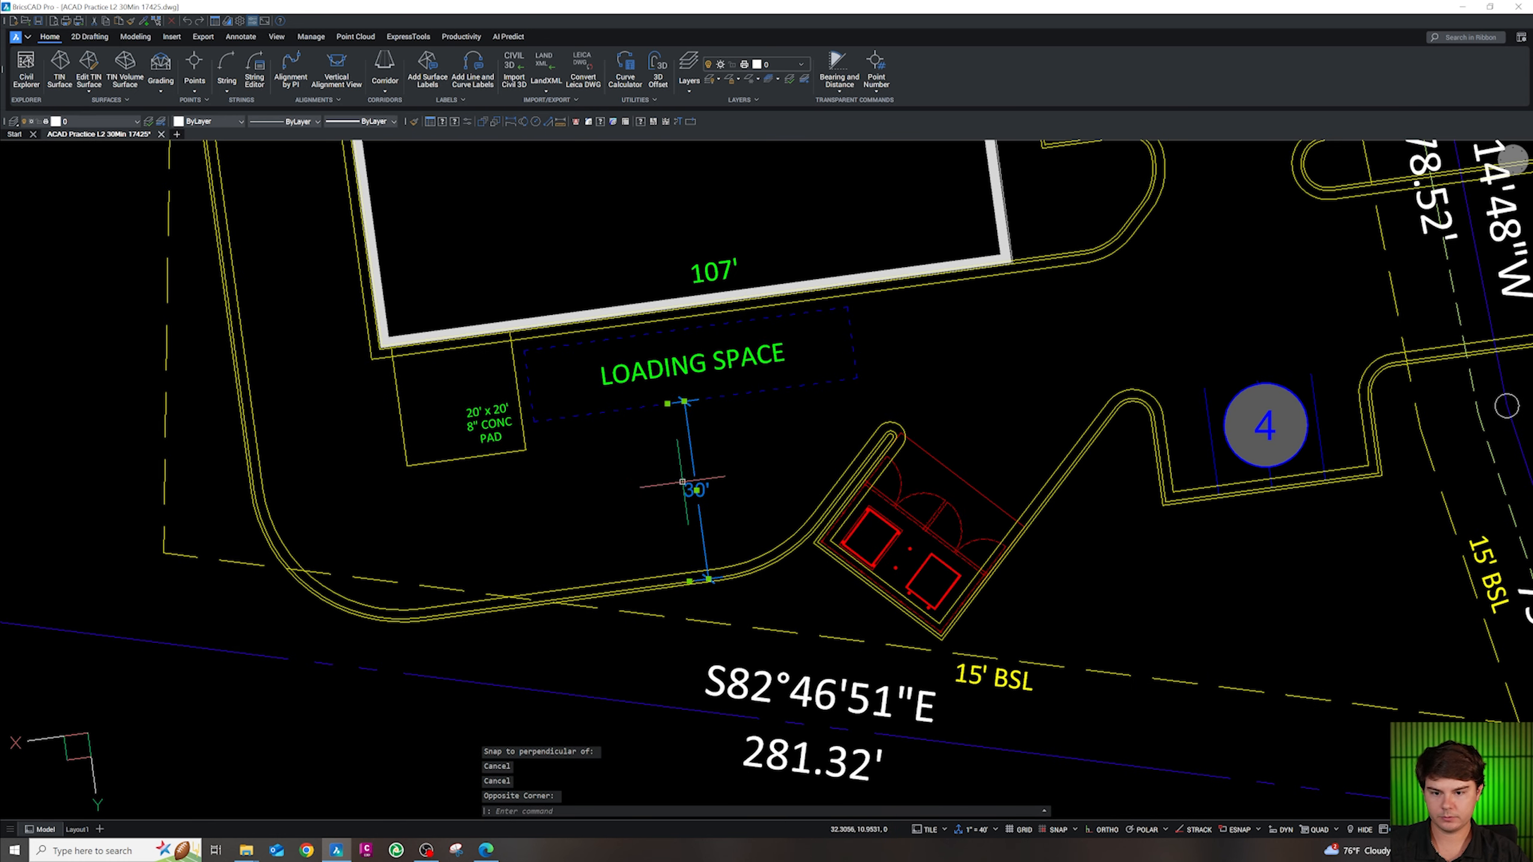
{"action": "left_click", "coordinate": [111, 123]}
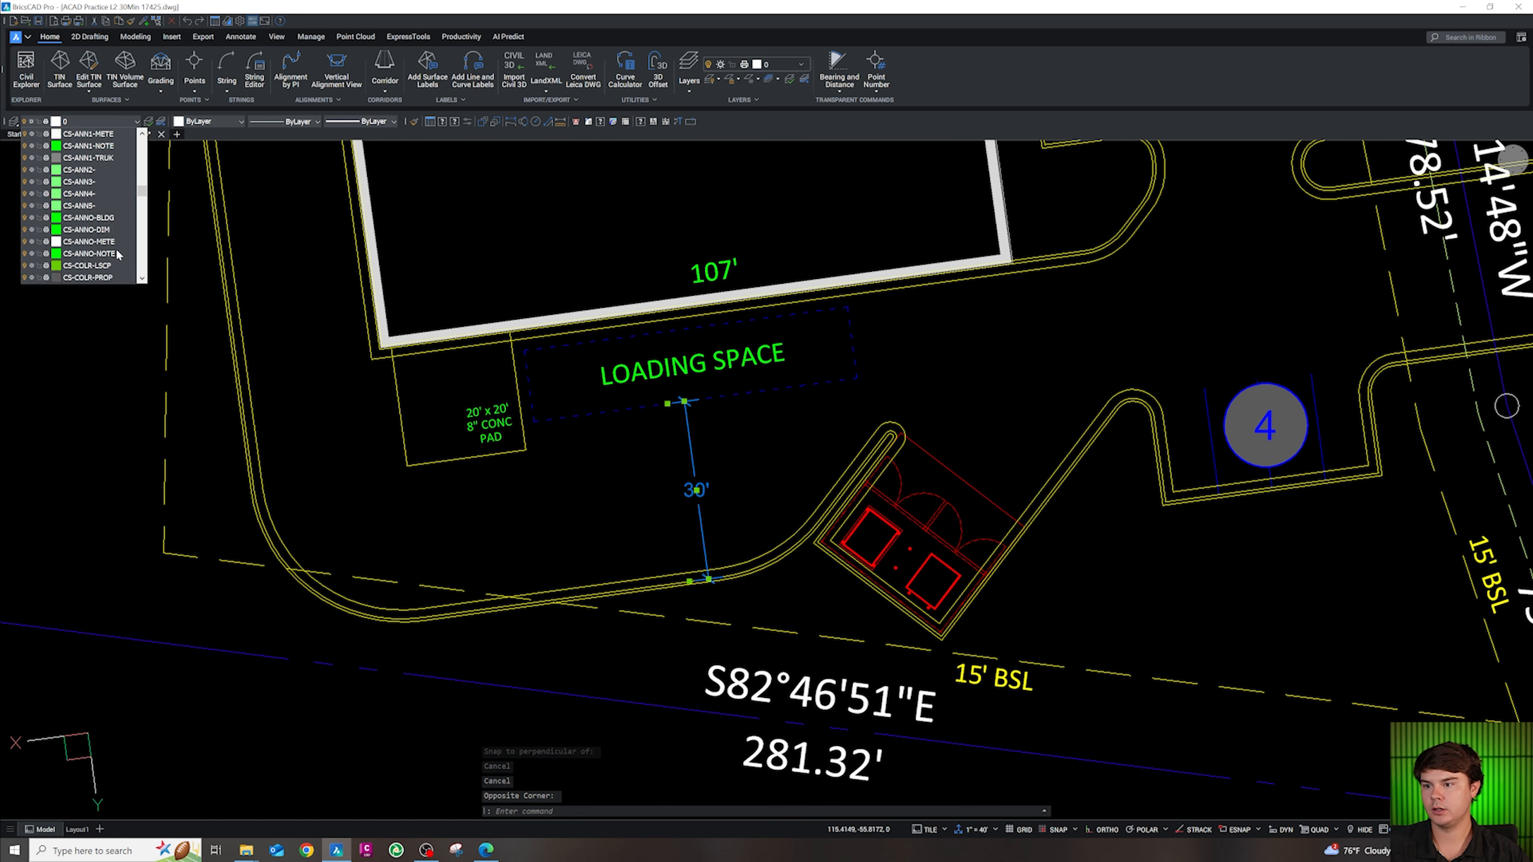
{"action": "scroll", "coordinate": [105, 253], "scroll_direction": "down", "scroll_amount": 3}
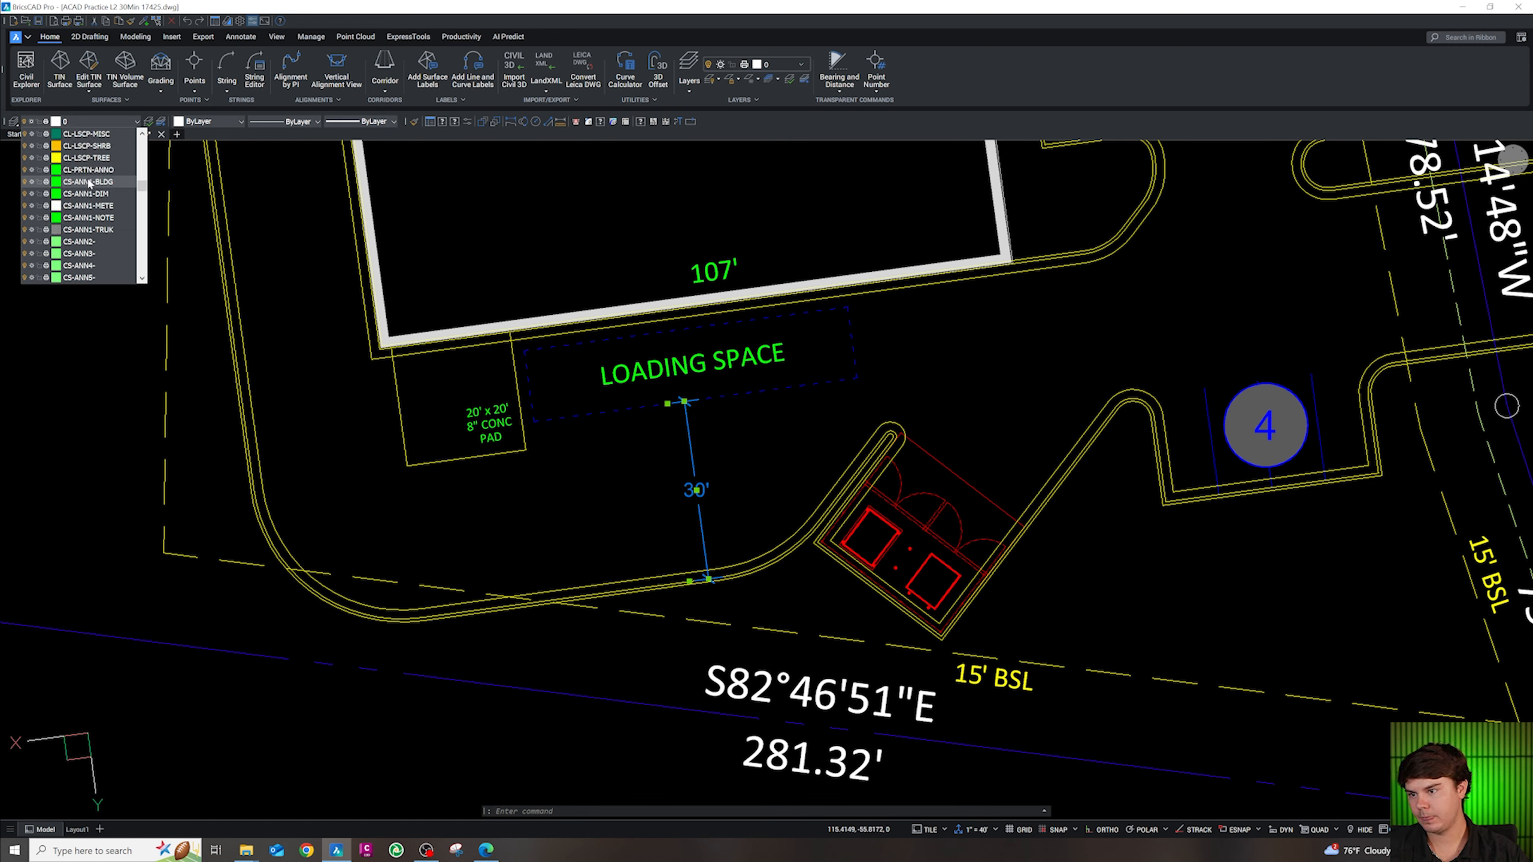
{"action": "left_click", "coordinate": [87, 194]}
Copy the 30' dimension with CO to beside the building
{"action": "key", "text": "Escape"}
{"action": "key", "text": "Escape"}
{"action": "left_click", "coordinate": [730, 447]}
{"action": "left_click", "coordinate": [653, 452]}
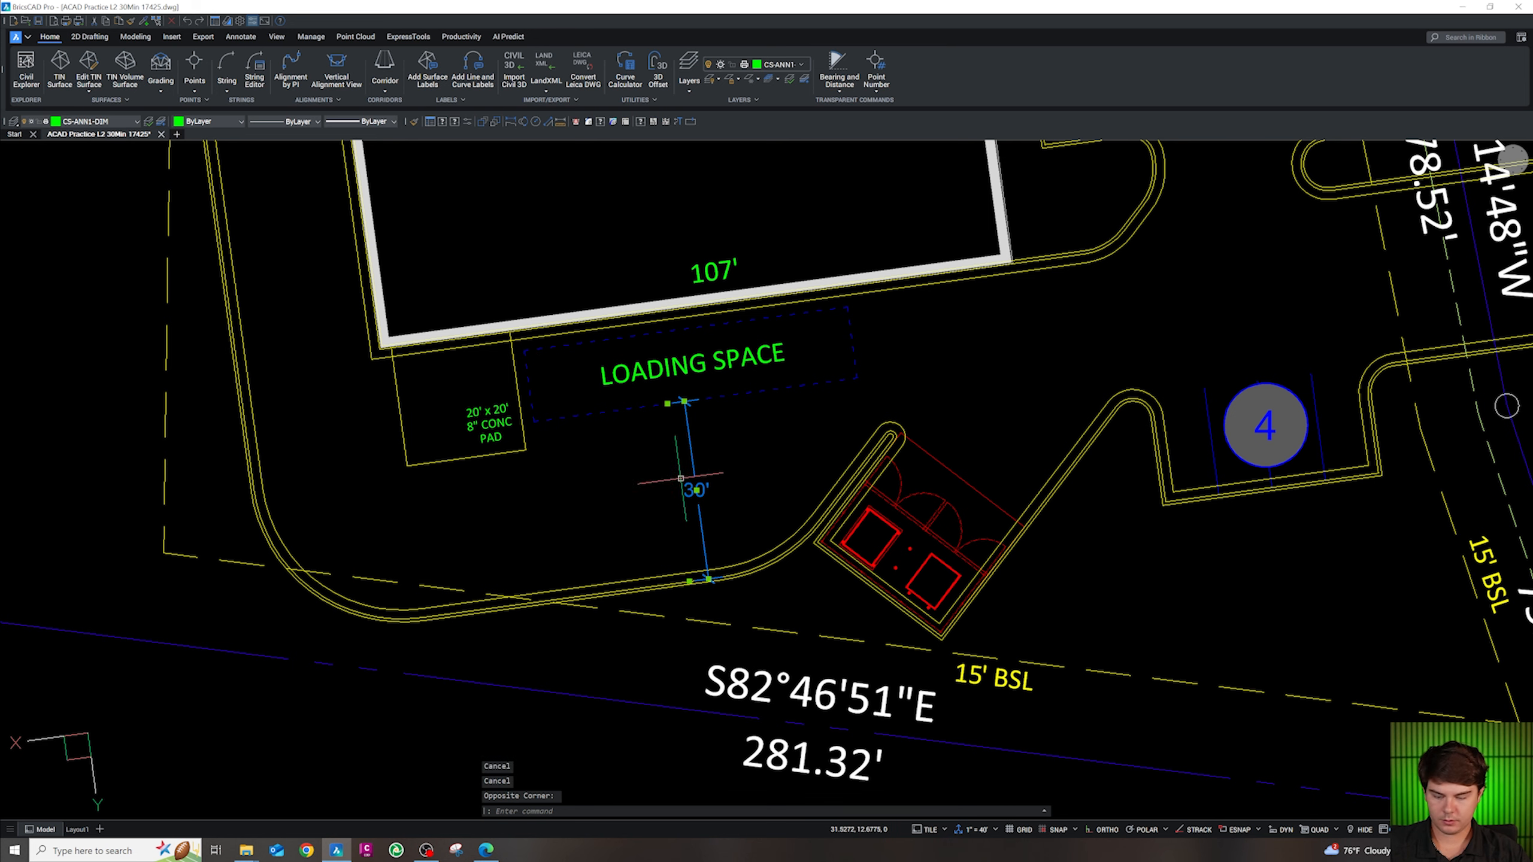
{"action": "type", "text": "co"}
{"action": "key", "text": "space"}
{"action": "left_click", "coordinate": [706, 485]}
{"action": "left_click", "coordinate": [888, 330]}
{"action": "key", "text": "Escape"}
Snap the copied dimension's top end to the loading-space corner with an endpoint snap
{"action": "scroll", "coordinate": [888, 327], "scroll_direction": "up", "scroll_amount": 3}
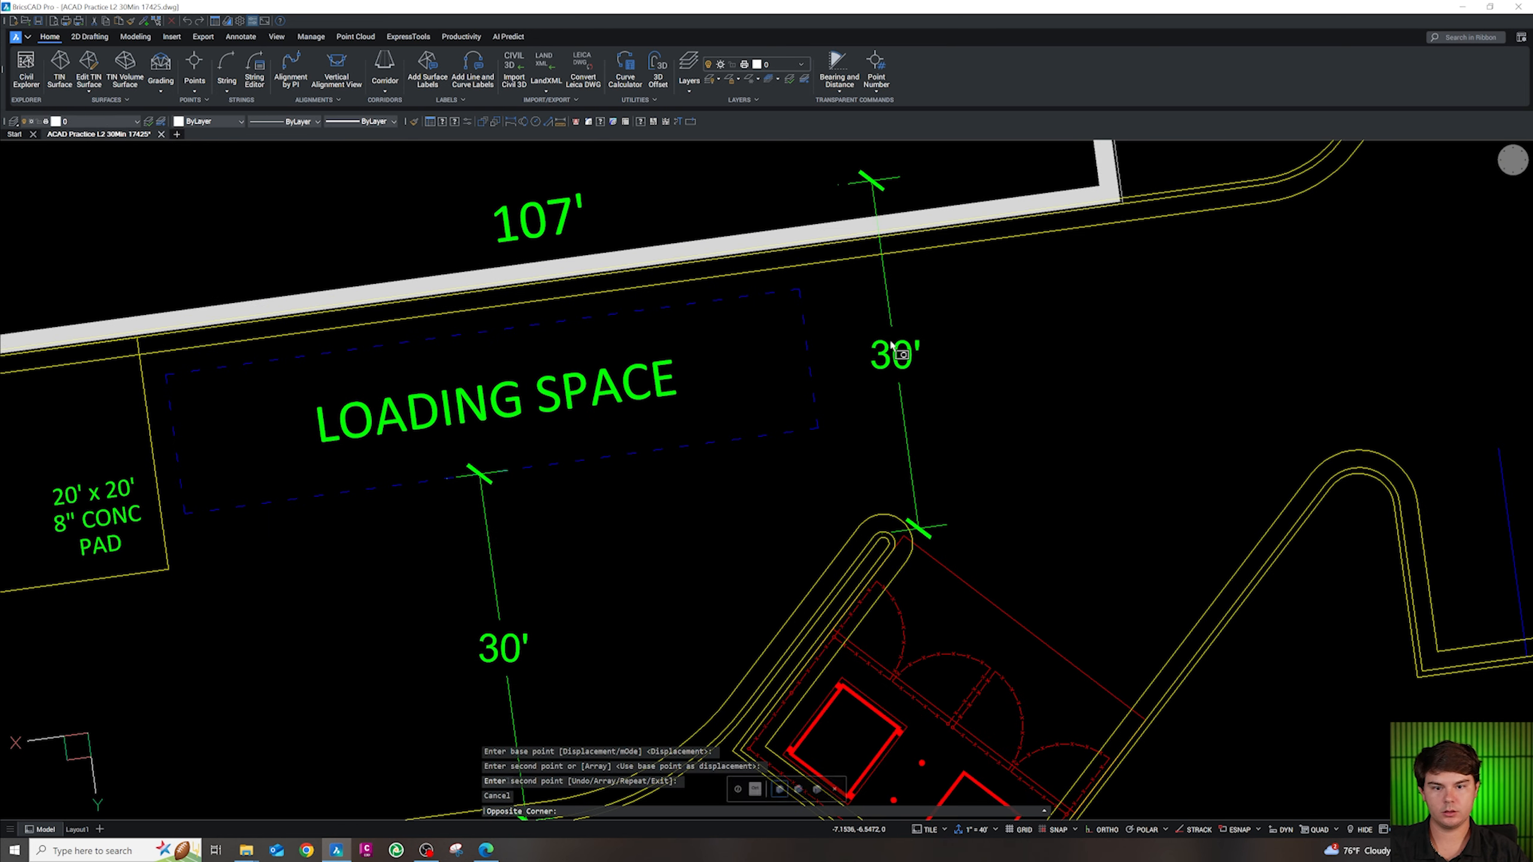
{"action": "double_click", "coordinate": [844, 184]}
{"action": "key", "text": "Escape"}
{"action": "key", "text": "Escape"}
{"action": "key", "text": "Escape"}
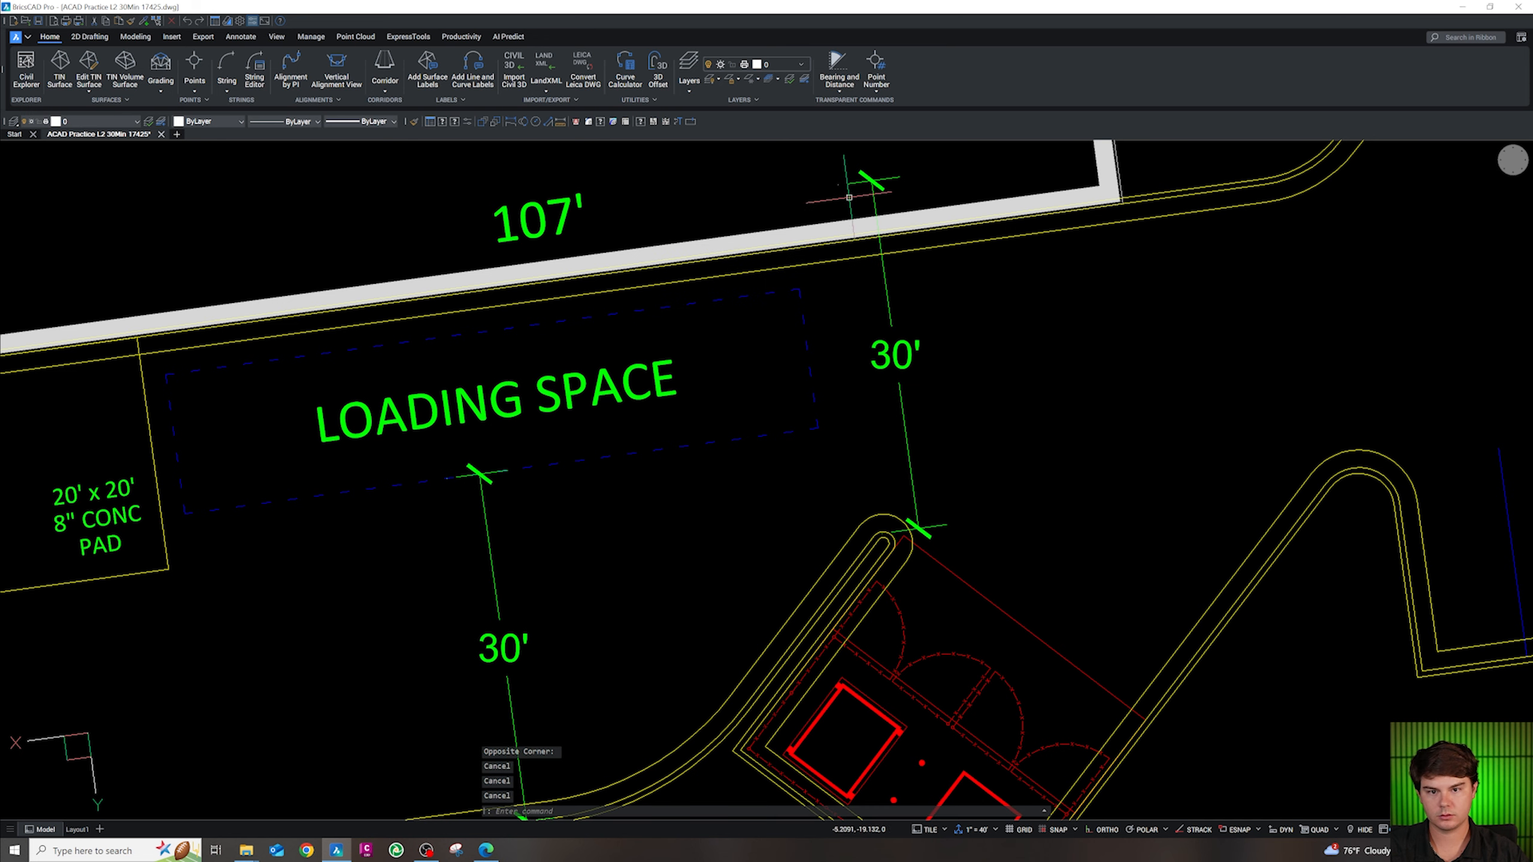
{"action": "left_click", "coordinate": [835, 182]}
{"action": "left_click", "coordinate": [839, 185]}
{"action": "right_click", "coordinate": [809, 255], "text": "shift"}
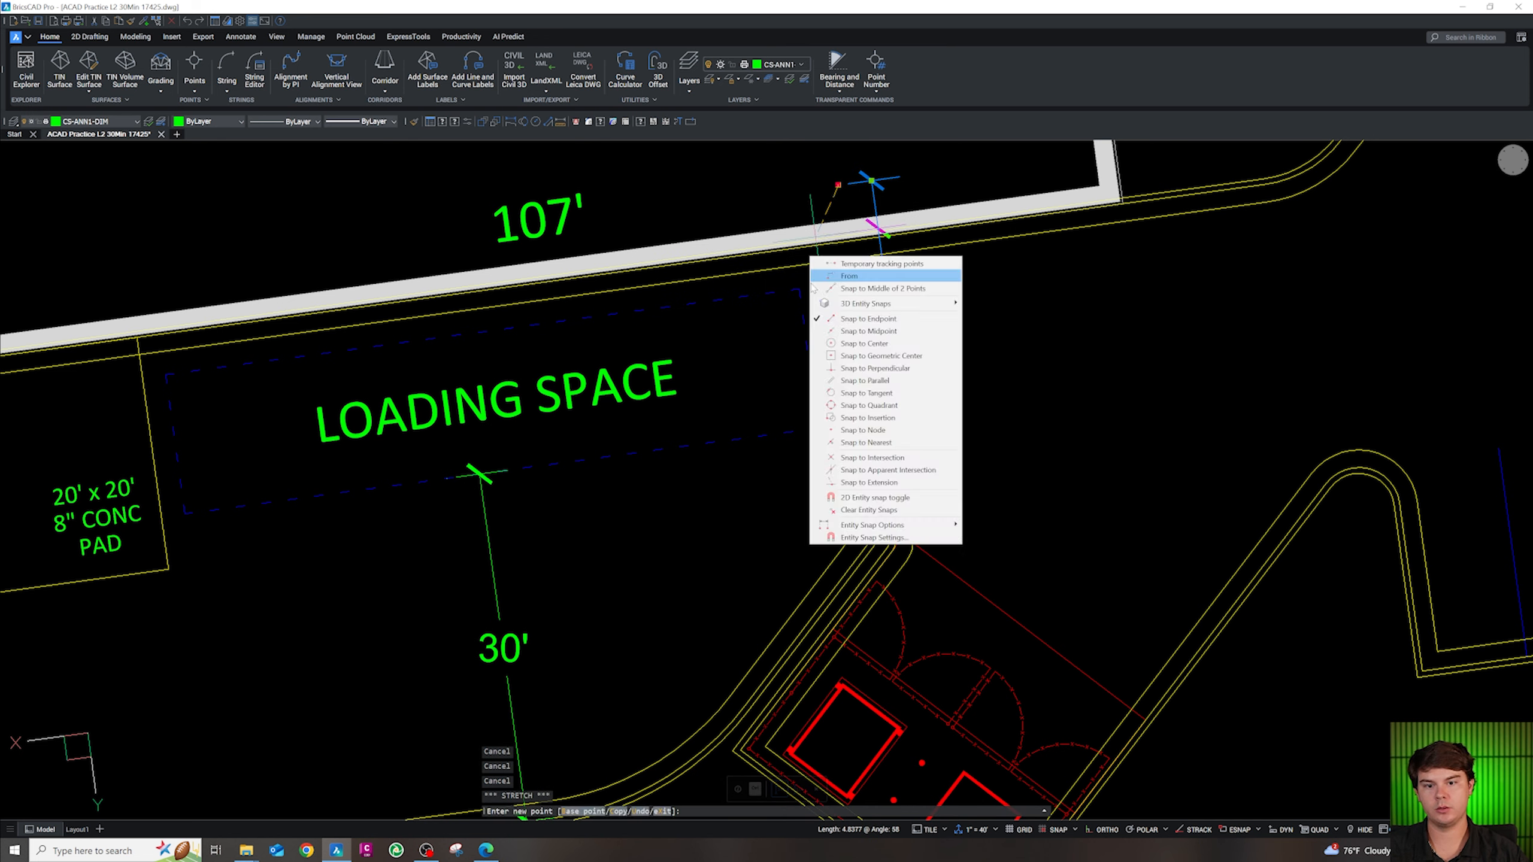
{"action": "key", "text": "e"}
{"action": "left_click", "coordinate": [799, 289]}
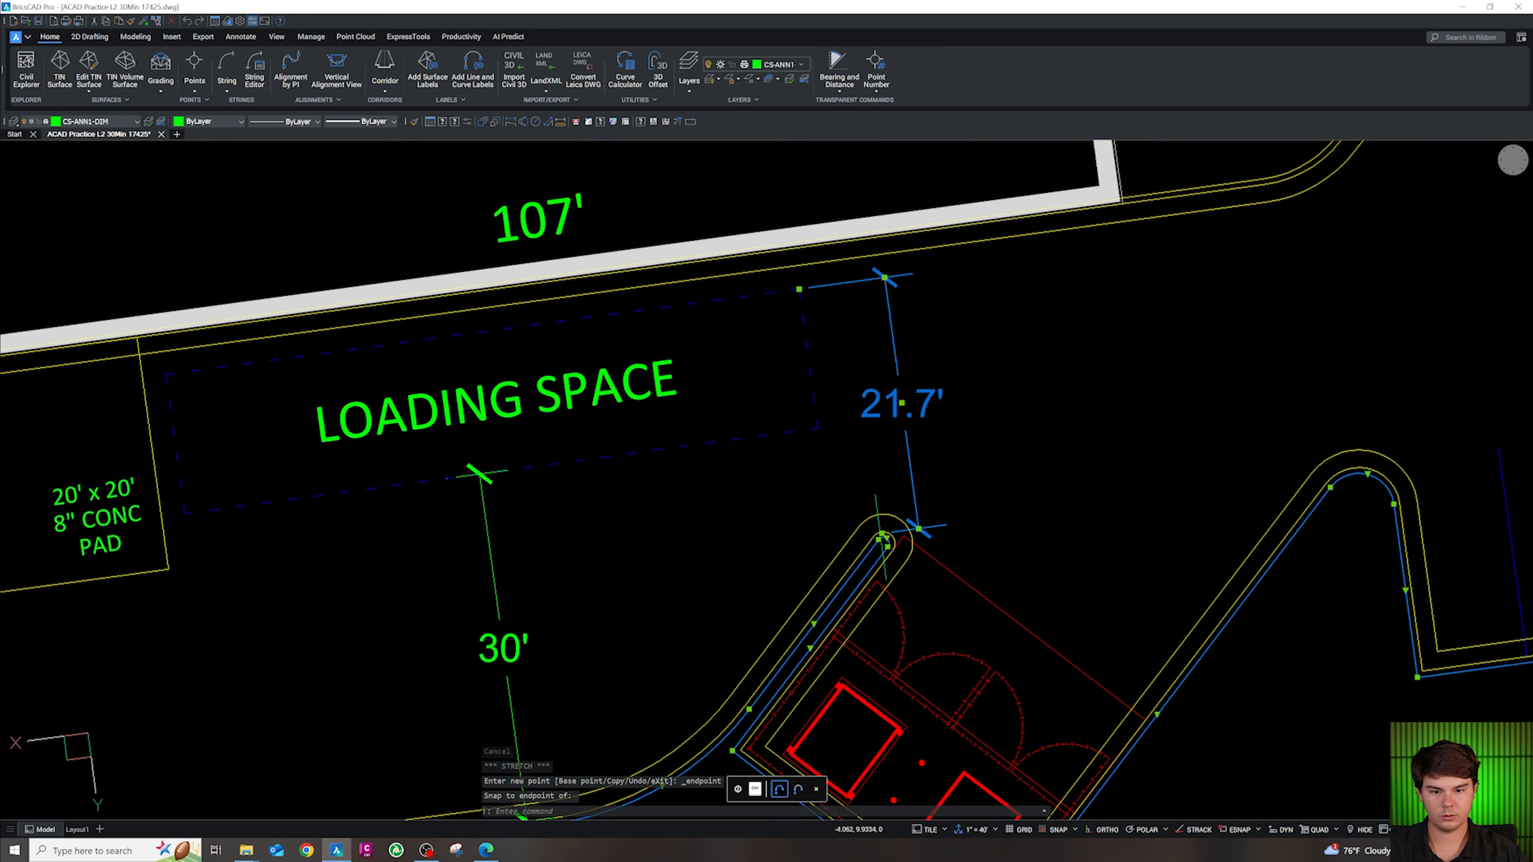
Snap its lower end to the other loading-space corner, giving the 12' depth
{"action": "key", "text": "Escape"}
{"action": "left_click", "coordinate": [881, 533]}
{"action": "right_click", "coordinate": [822, 430], "text": "shift"}
{"action": "key", "text": "e"}
{"action": "left_click", "coordinate": [818, 427]}
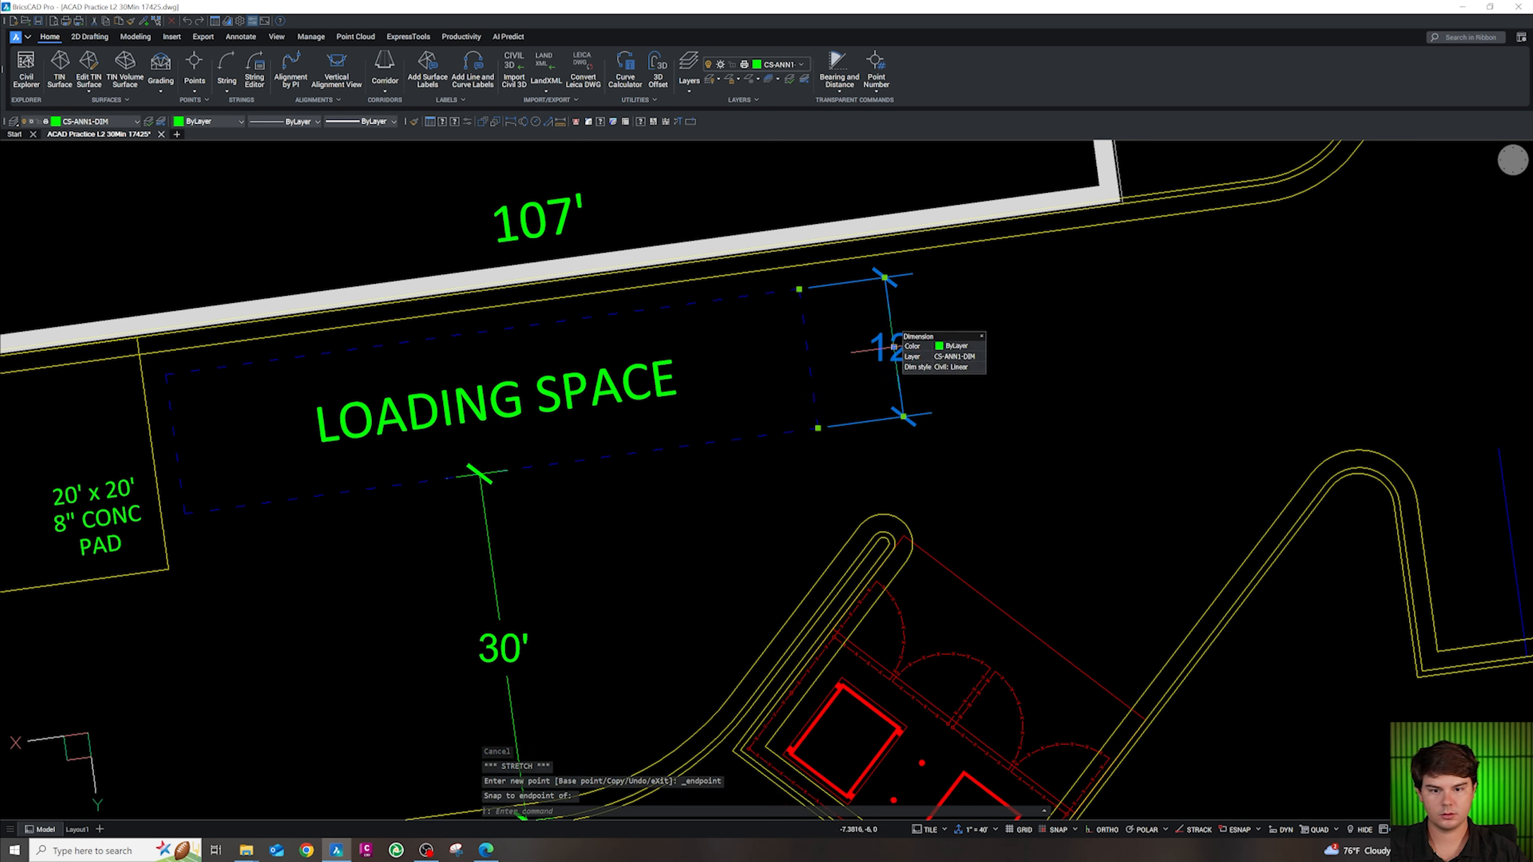
{"action": "key", "text": "Escape"}
Paste a copy of the 12' dimension below the loading space and rotate it 90° to horizontal
{"action": "left_click", "coordinate": [894, 350]}
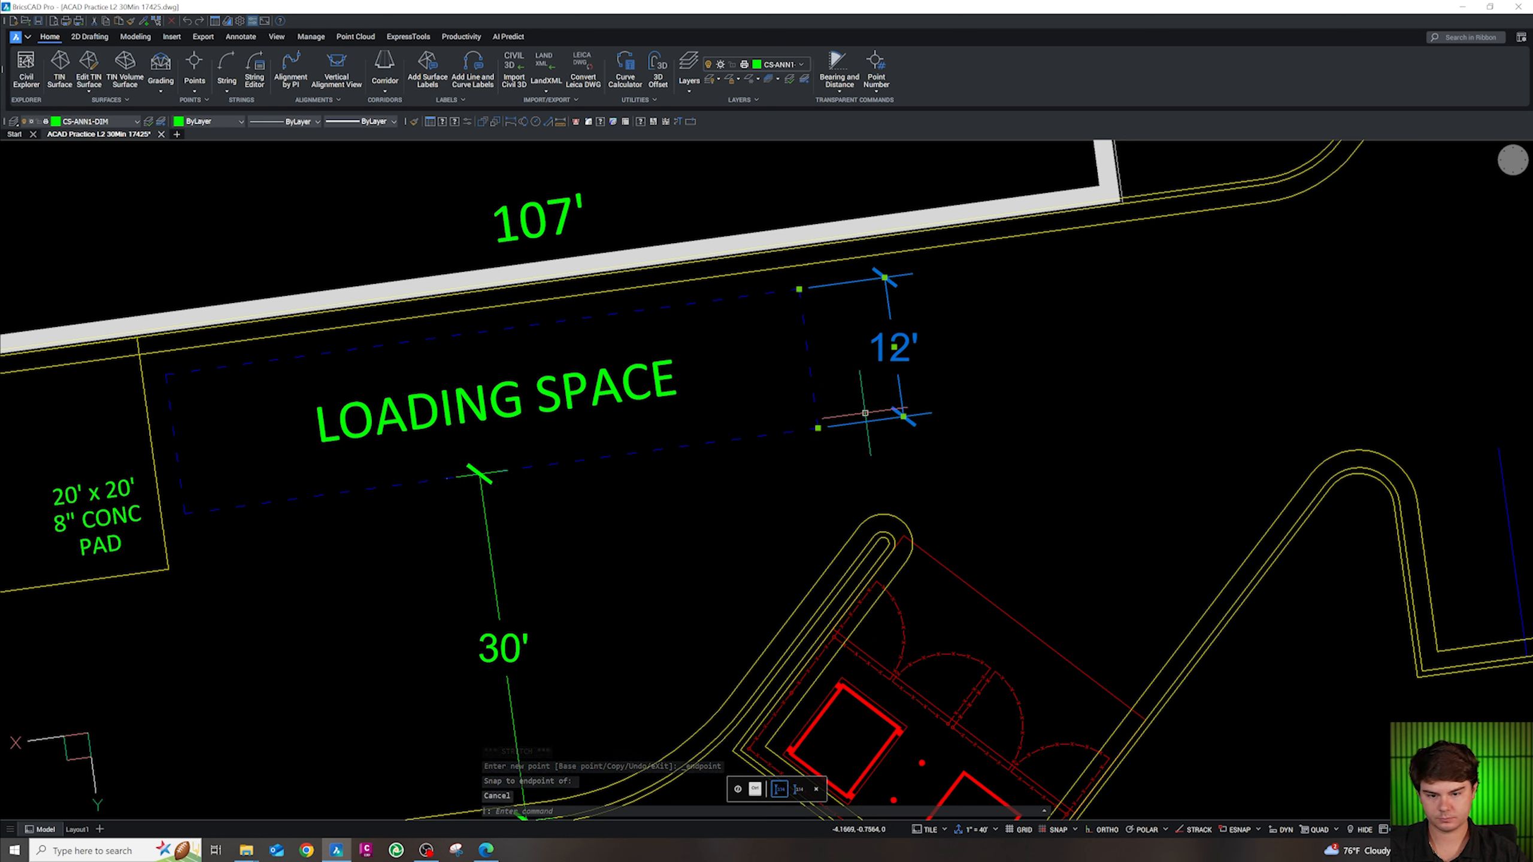
{"action": "key", "text": "ctrl+c"}
{"action": "key", "text": "ctrl+v"}
{"action": "left_click", "coordinate": [674, 508]}
{"action": "key", "text": "Escape"}
{"action": "left_click", "coordinate": [669, 527]}
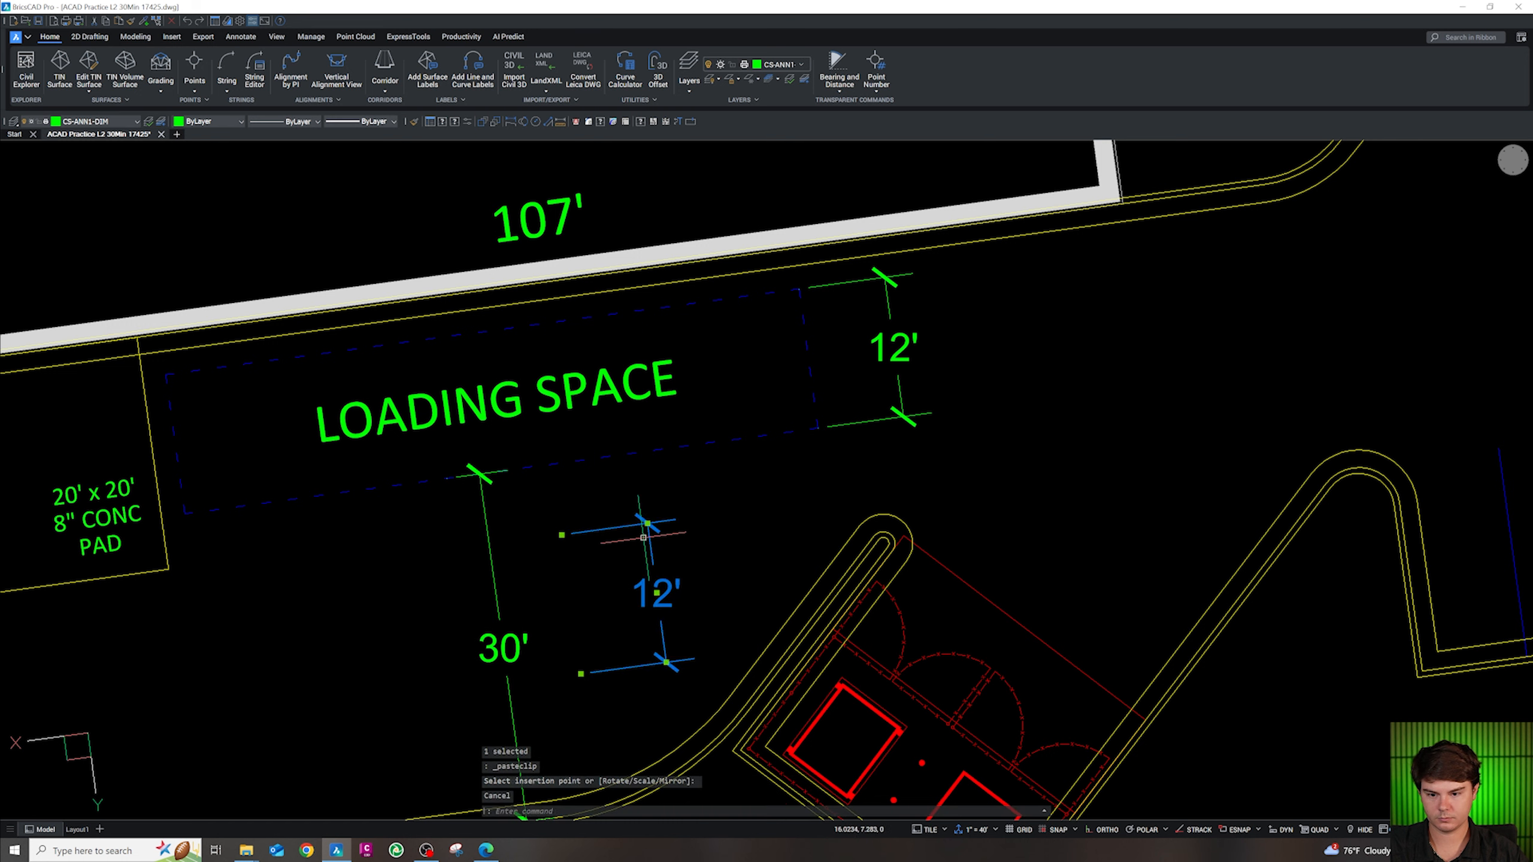
{"action": "left_click", "coordinate": [648, 550]}
{"action": "type", "text": "RO"}
{"action": "key", "text": "Return"}
{"action": "left_click", "coordinate": [609, 580]}
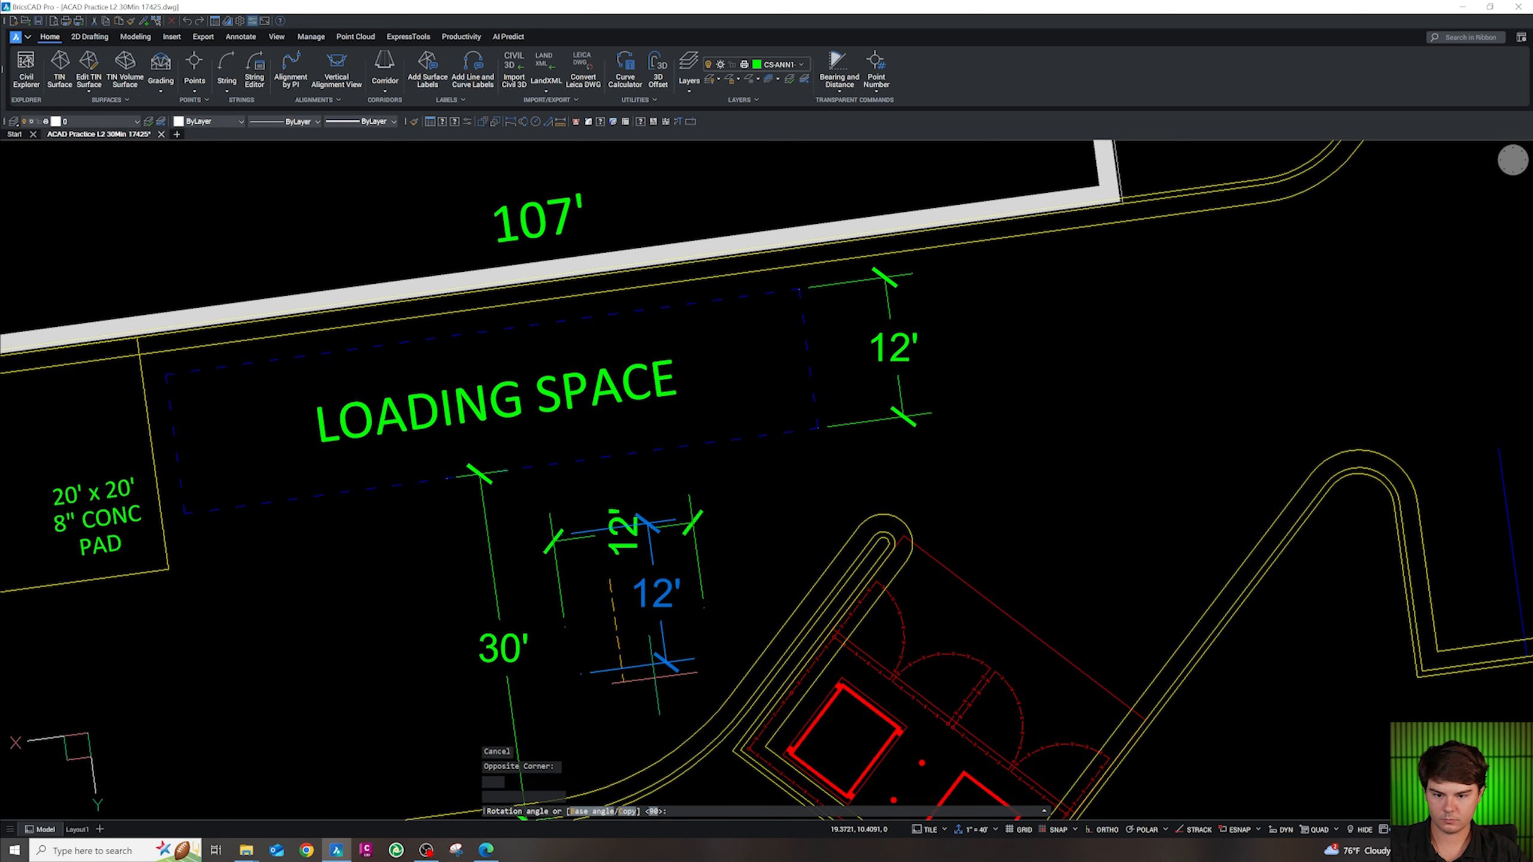
{"action": "left_click", "coordinate": [632, 680]}
Stretch the horizontal dimension to the loading-space corners to read 54.6', and move it closer to the space
{"action": "left_click", "coordinate": [700, 579]}
{"action": "left_click", "coordinate": [704, 608]}
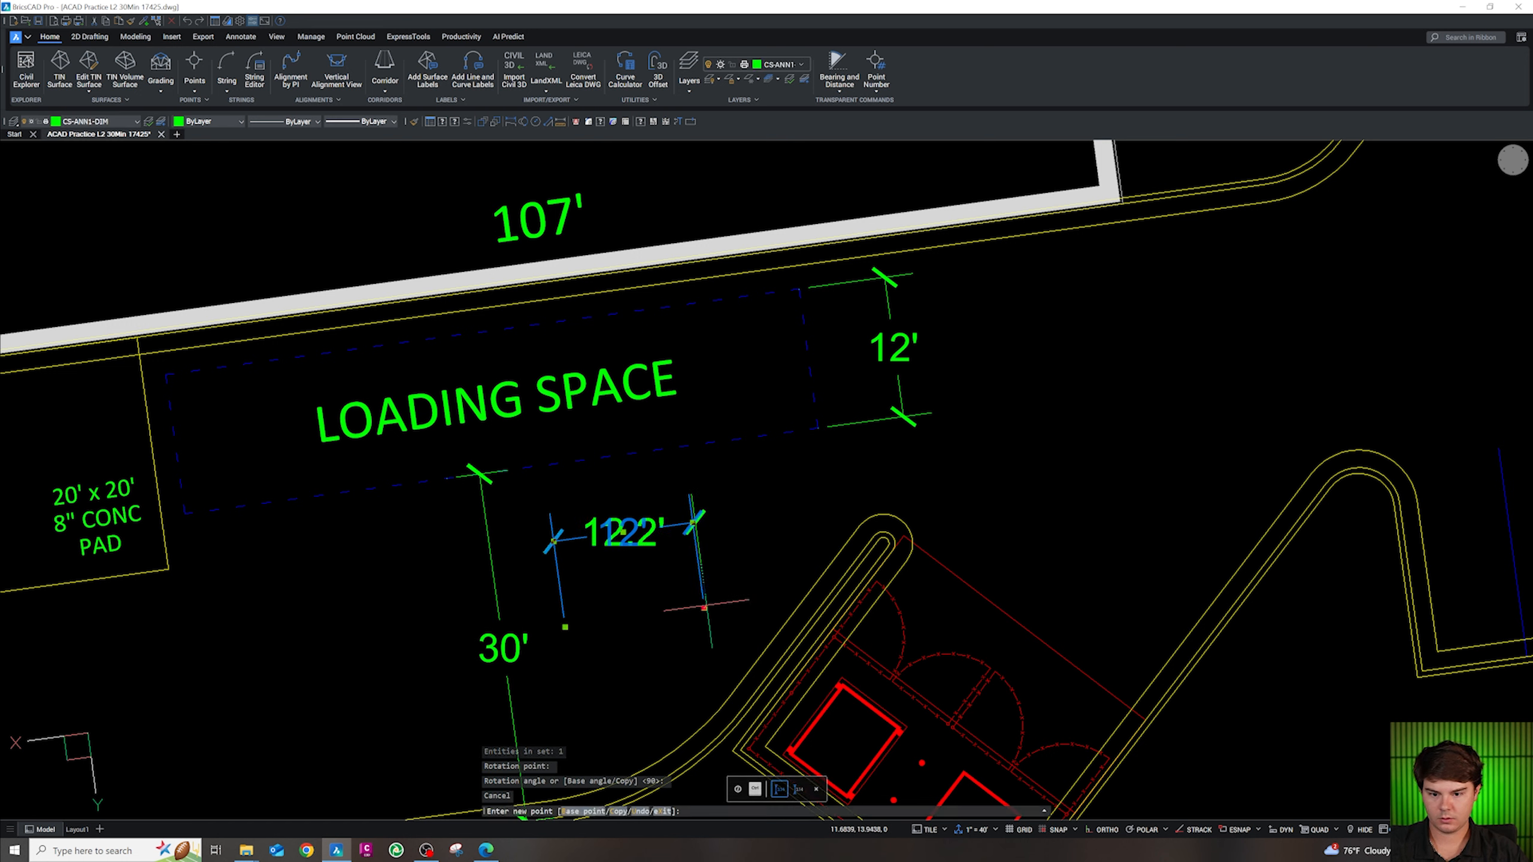
{"action": "left_click", "coordinate": [818, 504]}
{"action": "left_click", "coordinate": [564, 627]}
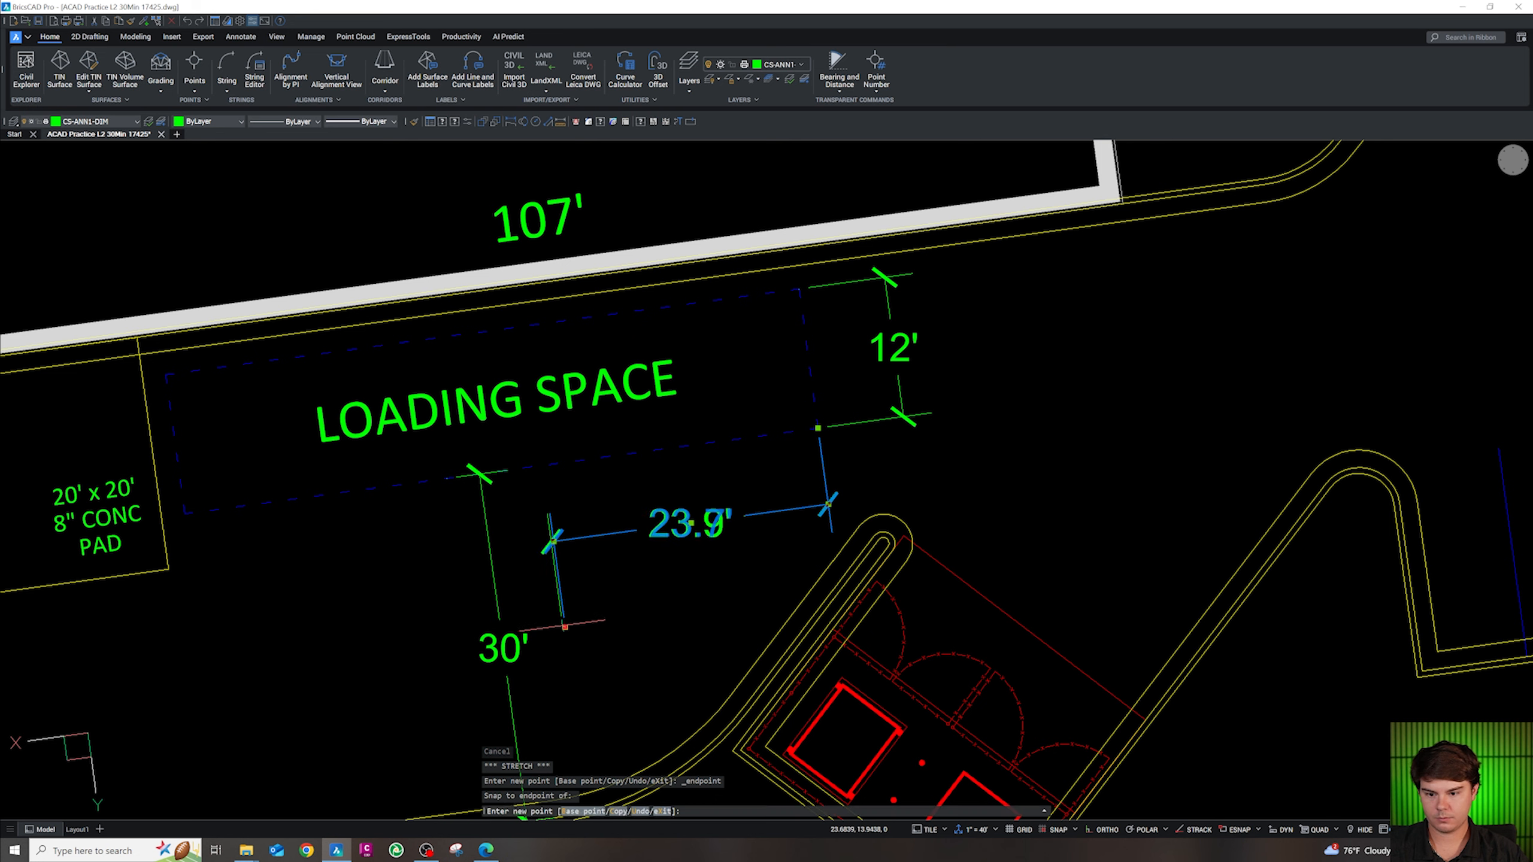
{"action": "left_click", "coordinate": [185, 514]}
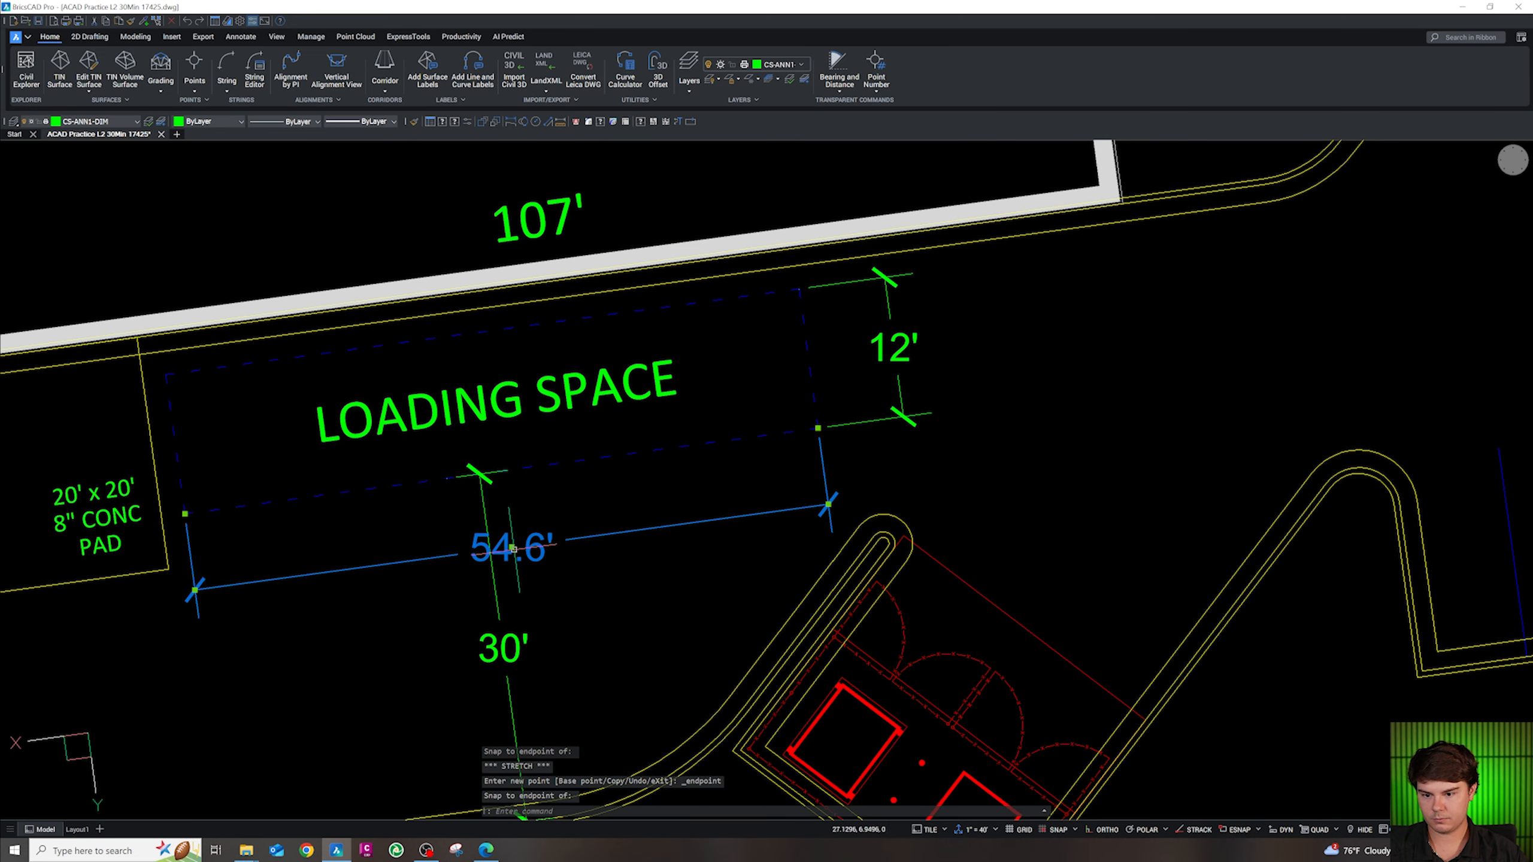
{"action": "left_click", "coordinate": [512, 547]}
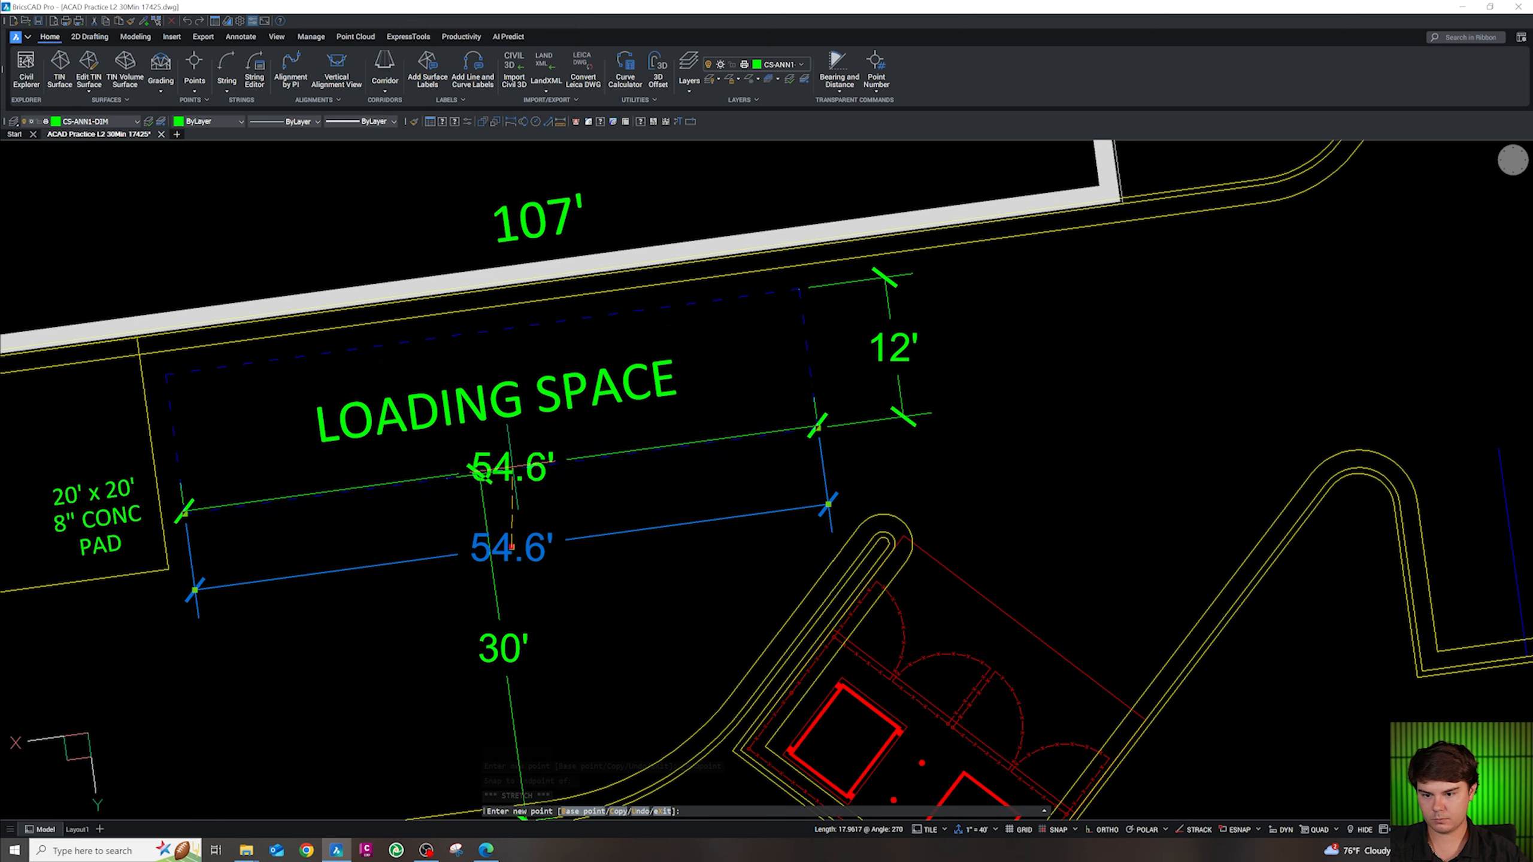
{"action": "left_click", "coordinate": [633, 522]}
{"action": "key", "text": "Escape"}
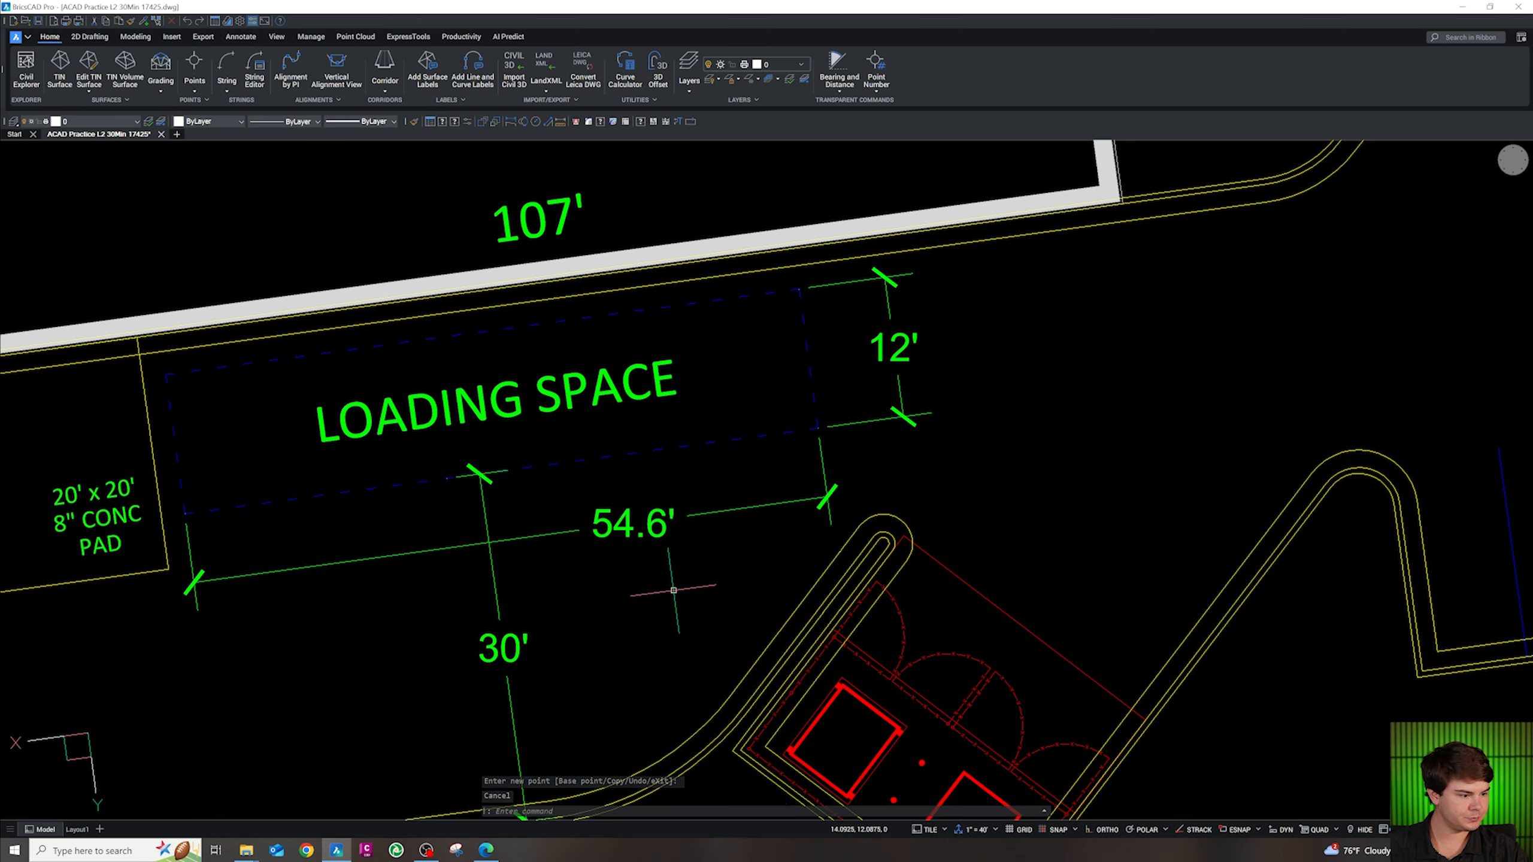
{"action": "scroll", "coordinate": [641, 546], "scroll_direction": "down", "scroll_amount": 2}
{"action": "left_click", "coordinate": [550, 616]}
Paste a copy of the 30' dimension onto the east driveway and snap its upper end to the curb
{"action": "key", "text": "ctrl+c"}
{"action": "scroll", "coordinate": [654, 623], "scroll_direction": "down", "scroll_amount": 5}
{"action": "key", "text": "ctrl+v"}
{"action": "scroll", "coordinate": [932, 524], "scroll_direction": "up", "scroll_amount": 4}
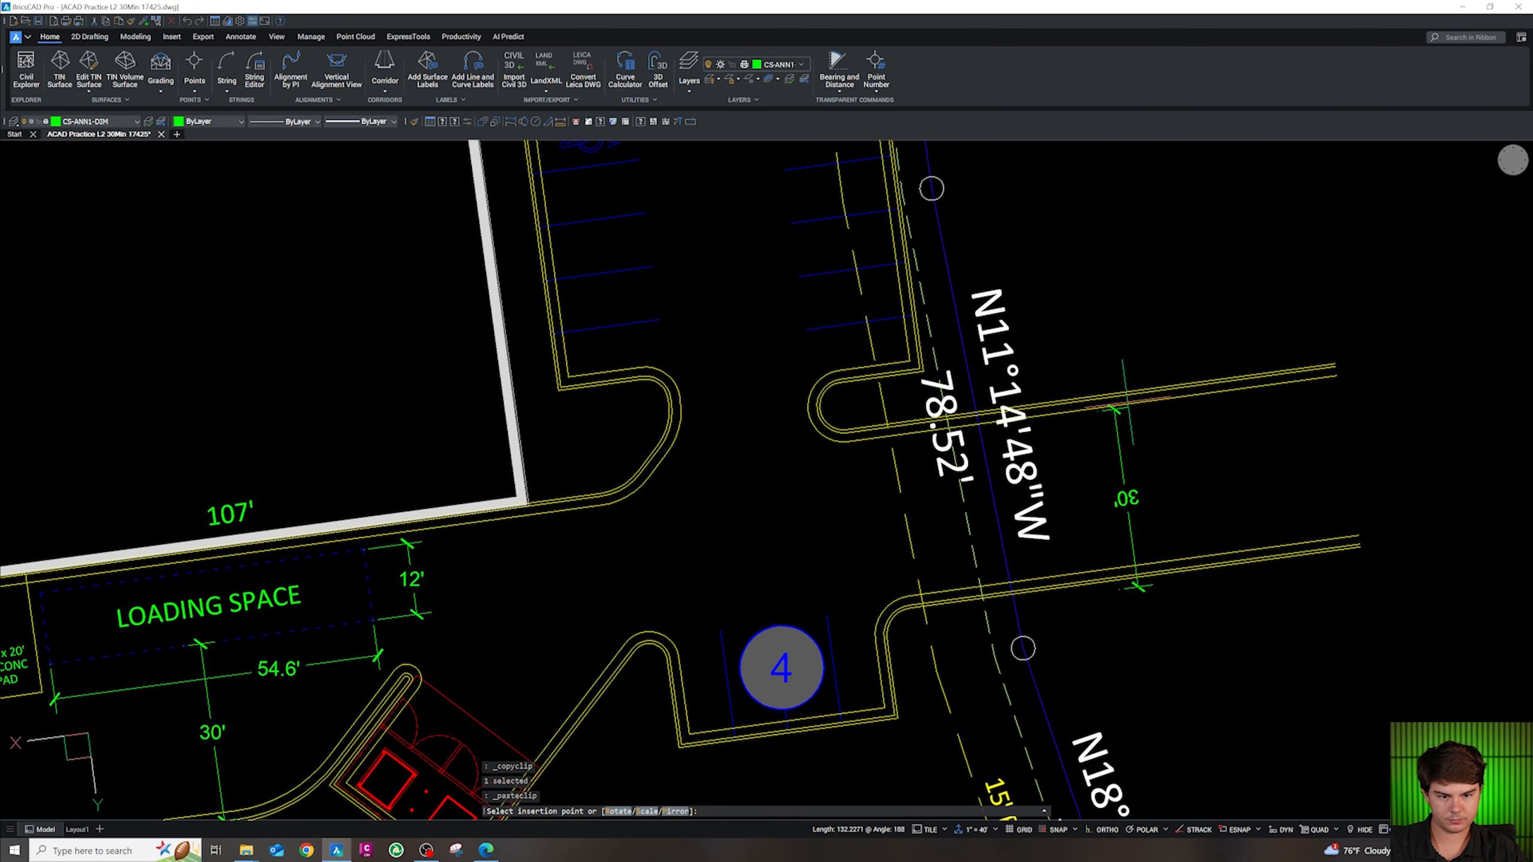
{"action": "key", "text": "Escape"}
{"action": "scroll", "coordinate": [1101, 403], "scroll_direction": "up", "scroll_amount": 5}
{"action": "left_click", "coordinate": [1095, 407]}
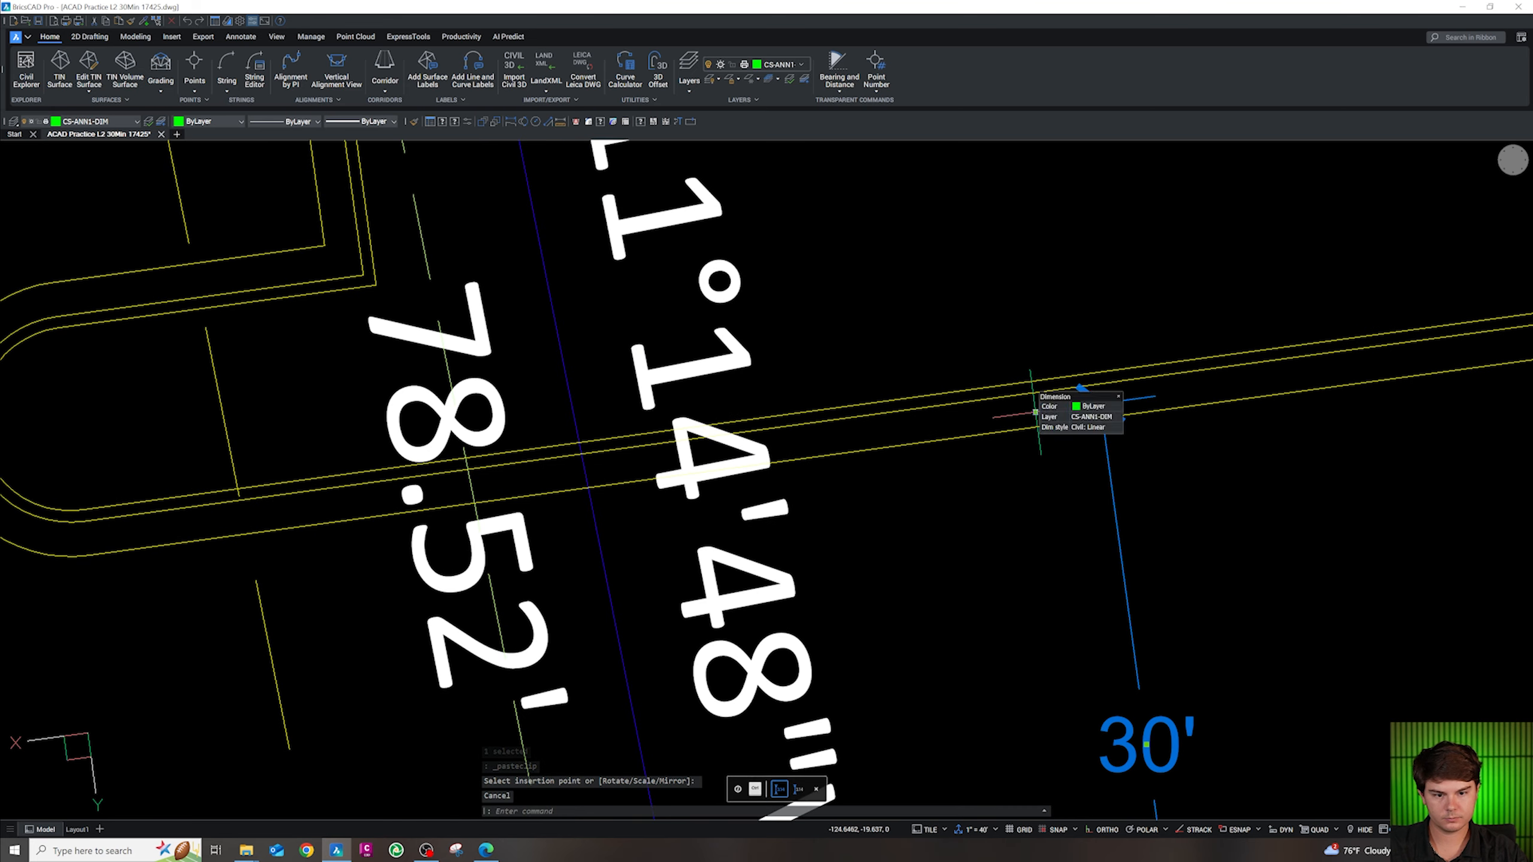
{"action": "left_click", "coordinate": [1036, 413]}
{"action": "type", "text": "_nearest"}
{"action": "key", "text": "Return"}
{"action": "left_click", "coordinate": [1034, 393]}
Square the lower end perpendicular to the opposite curb so the driveway reads 30'
{"action": "scroll", "coordinate": [1043, 431], "scroll_direction": "down", "scroll_amount": 3}
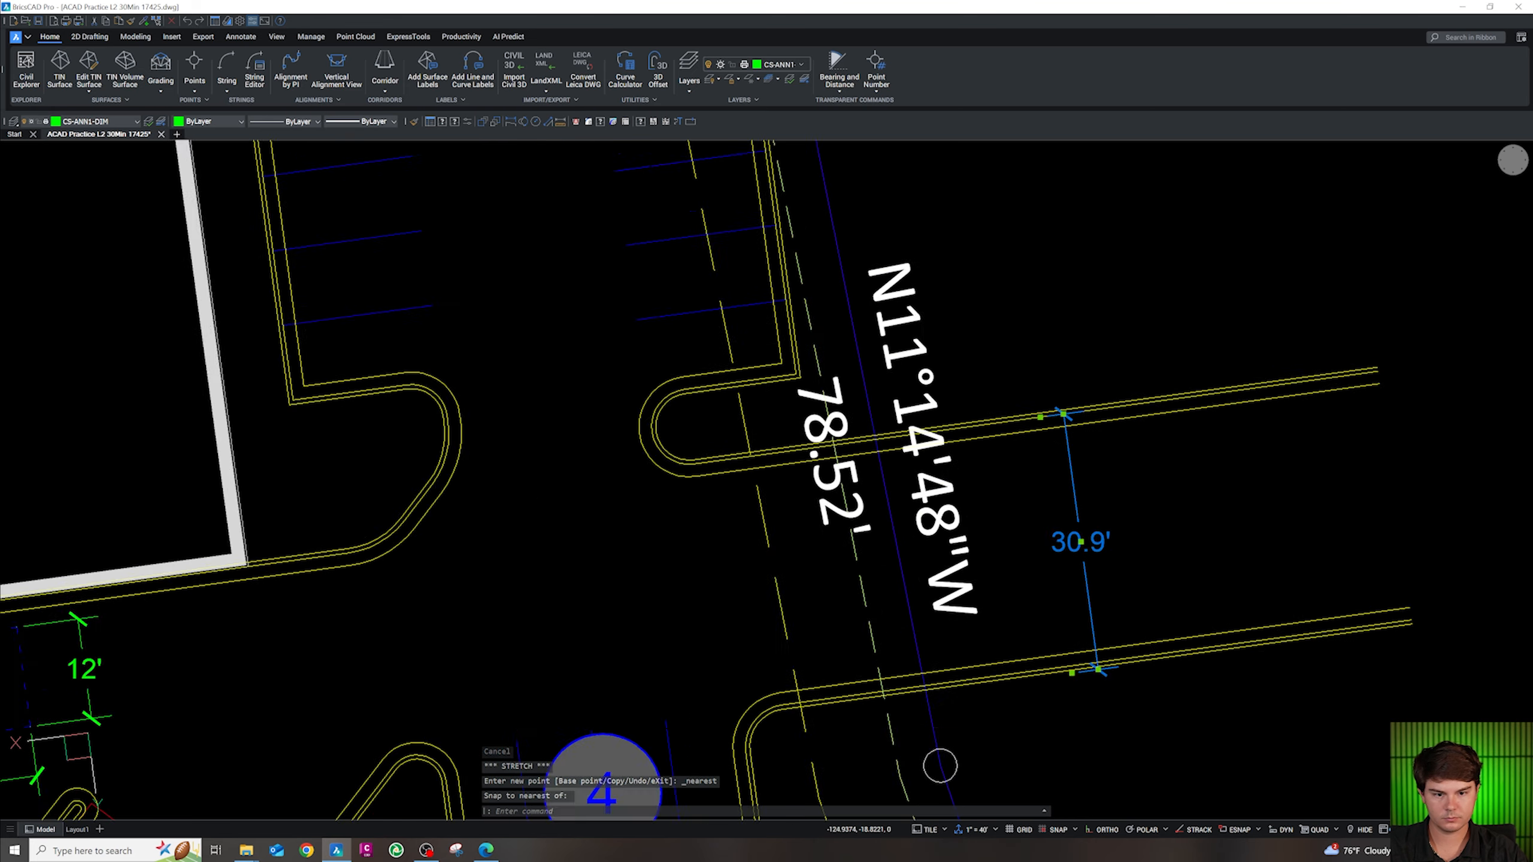
{"action": "scroll", "coordinate": [1056, 694], "scroll_direction": "up", "scroll_amount": 2}
{"action": "left_click", "coordinate": [1086, 653]}
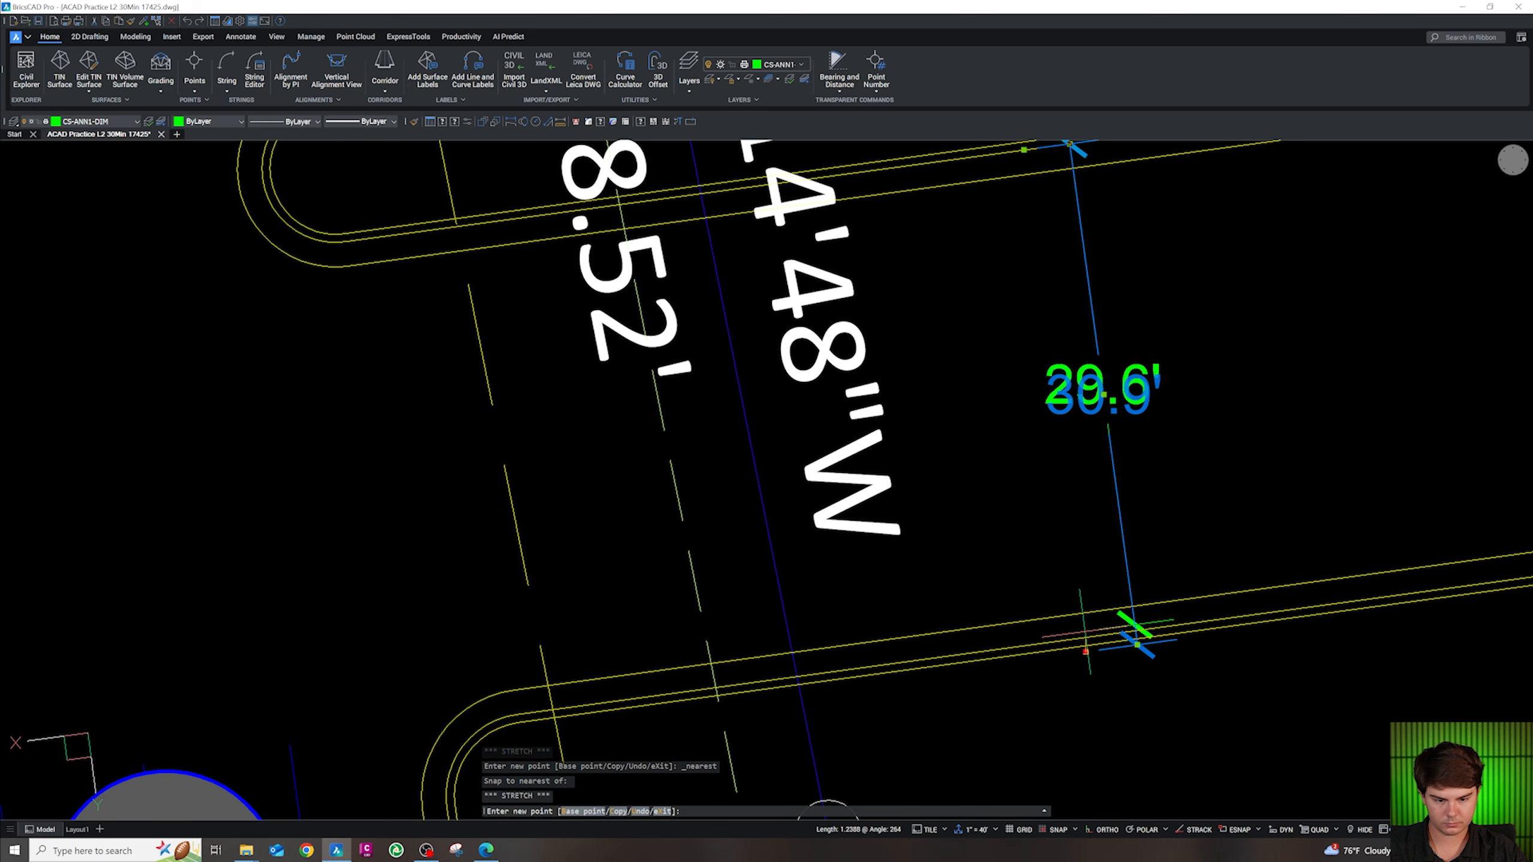
{"action": "type", "text": "per"}
{"action": "key", "text": "Return"}
{"action": "left_click", "coordinate": [1088, 641]}
{"action": "key", "text": "Escape"}
{"action": "scroll", "coordinate": [1099, 589], "scroll_direction": "down", "scroll_amount": 4}
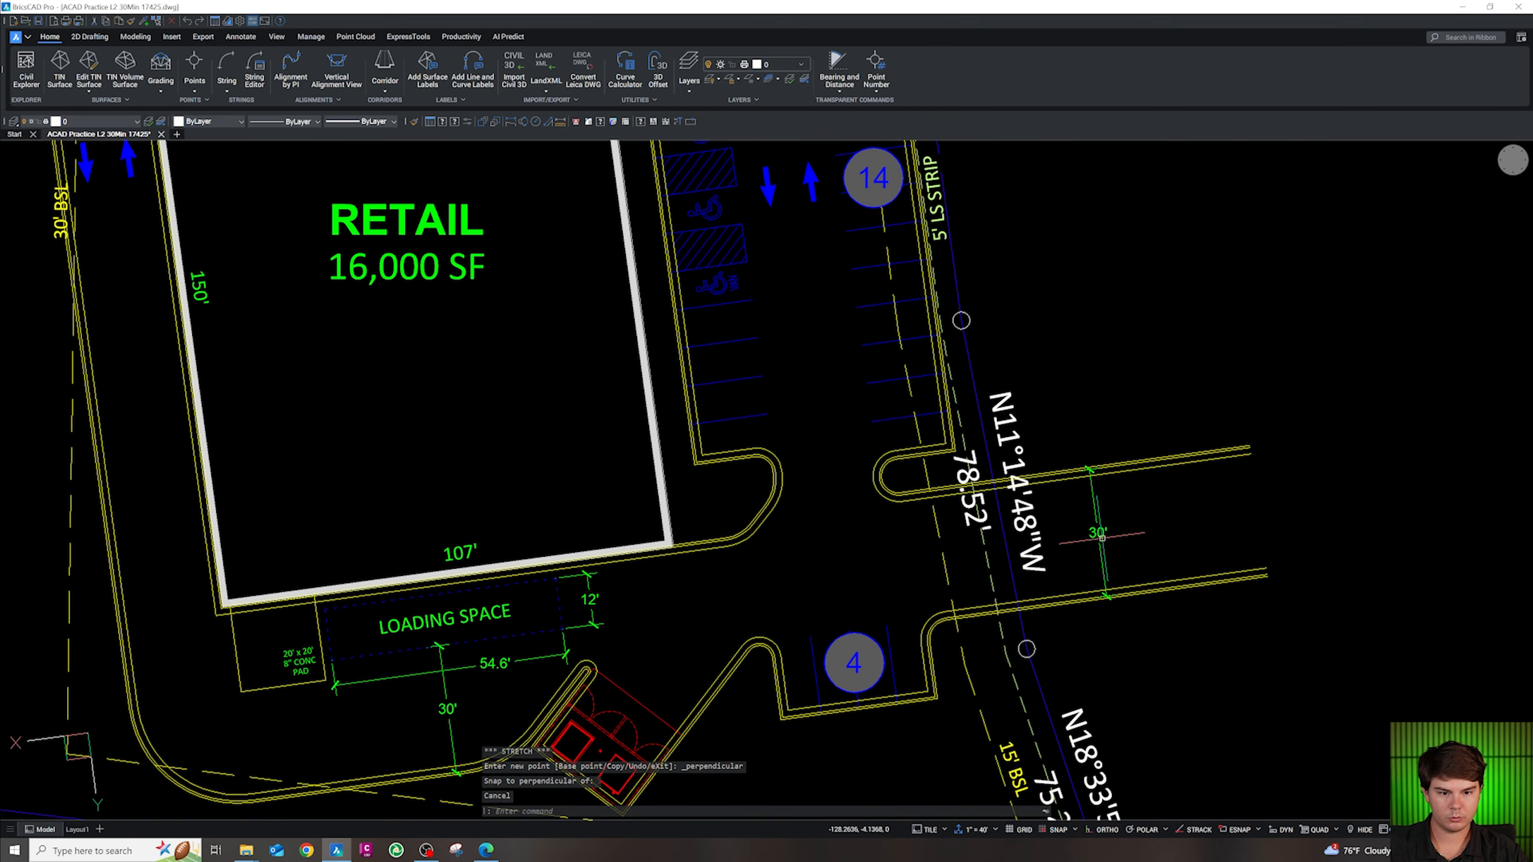
Copy the 30' driveway dimension up onto the upper driveway
{"action": "left_click", "coordinate": [1102, 539]}
{"action": "type", "text": "c"}
{"action": "key", "text": "Return"}
{"action": "left_click", "coordinate": [1139, 686]}
{"action": "scroll", "coordinate": [1138, 687], "scroll_direction": "down", "scroll_amount": 4}
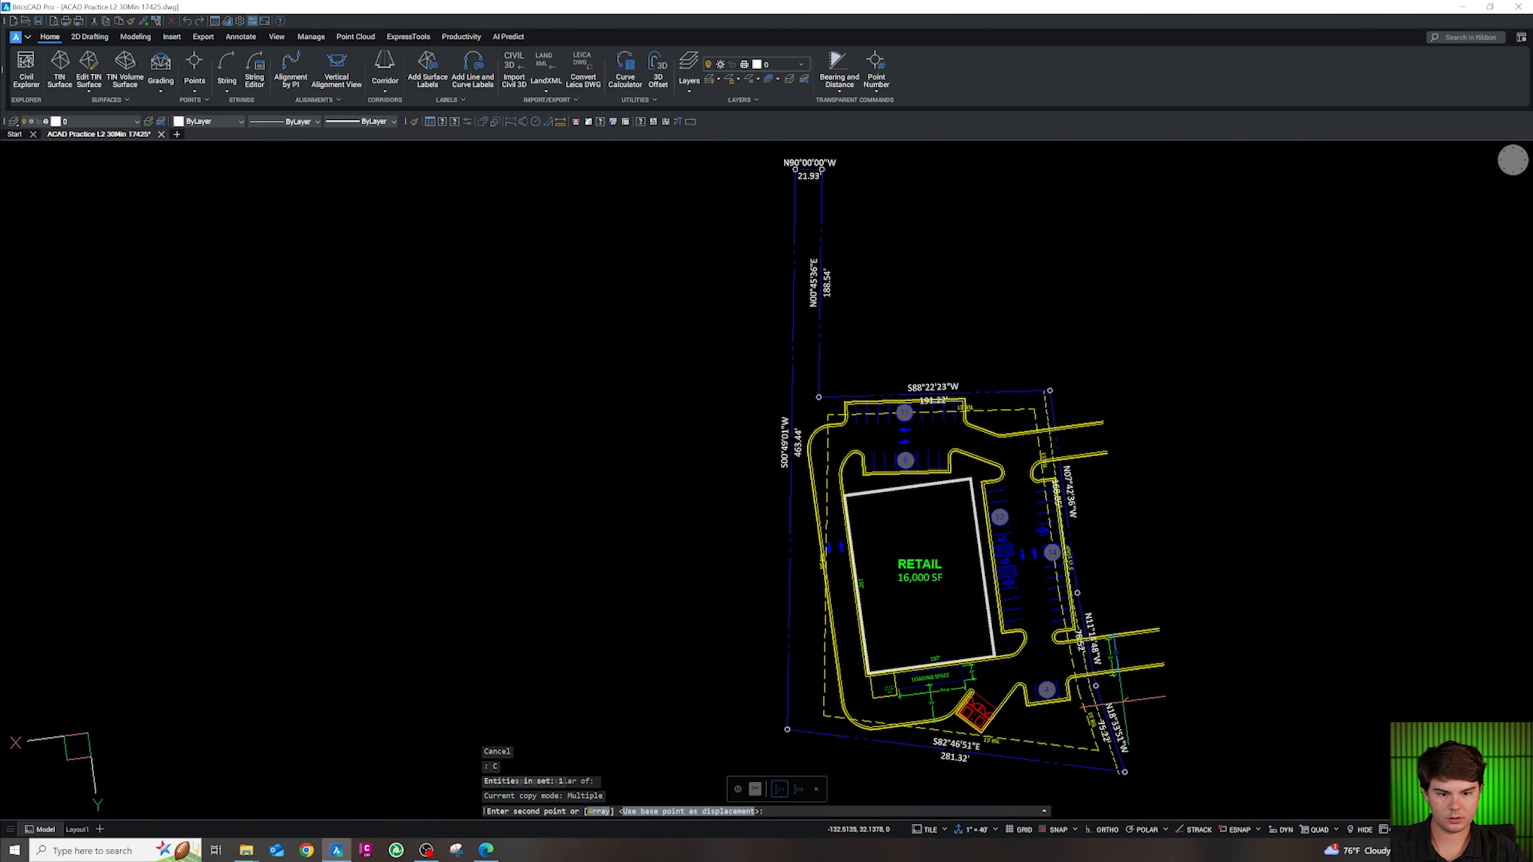
{"action": "scroll", "coordinate": [1076, 436], "scroll_direction": "up", "scroll_amount": 1}
{"action": "scroll", "coordinate": [1090, 501], "scroll_direction": "up", "scroll_amount": 3}
{"action": "left_click", "coordinate": [1091, 522]}
{"action": "key", "text": "Escape"}
{"action": "scroll", "coordinate": [1045, 342], "scroll_direction": "up", "scroll_amount": 5}
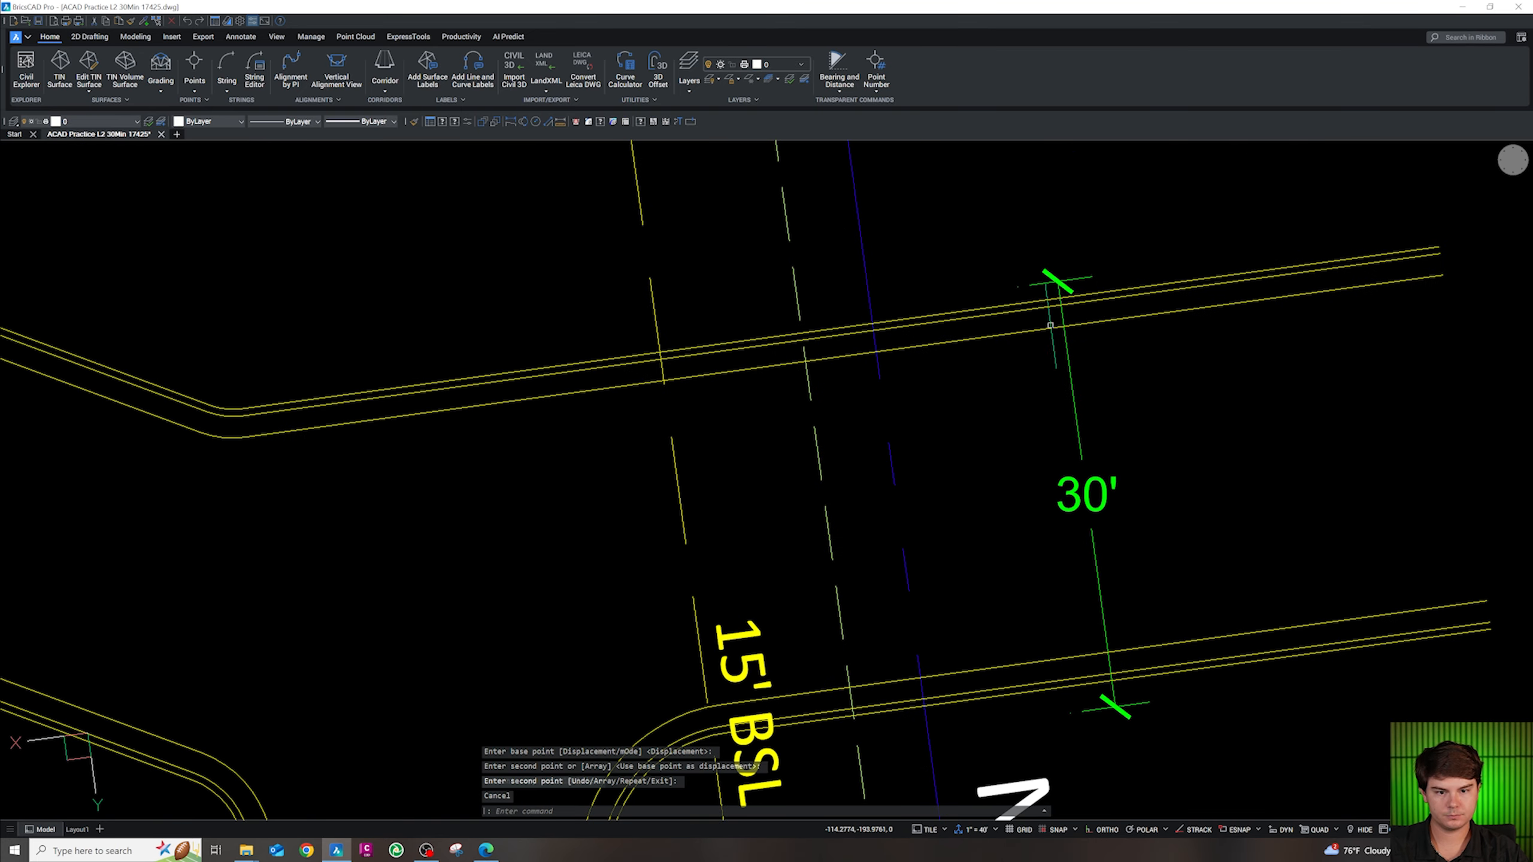
Stretch the copy with NEArest and PERpendicular snaps so the upper driveway reads 26'
{"action": "left_click", "coordinate": [1043, 285]}
{"action": "left_click", "coordinate": [1017, 288]}
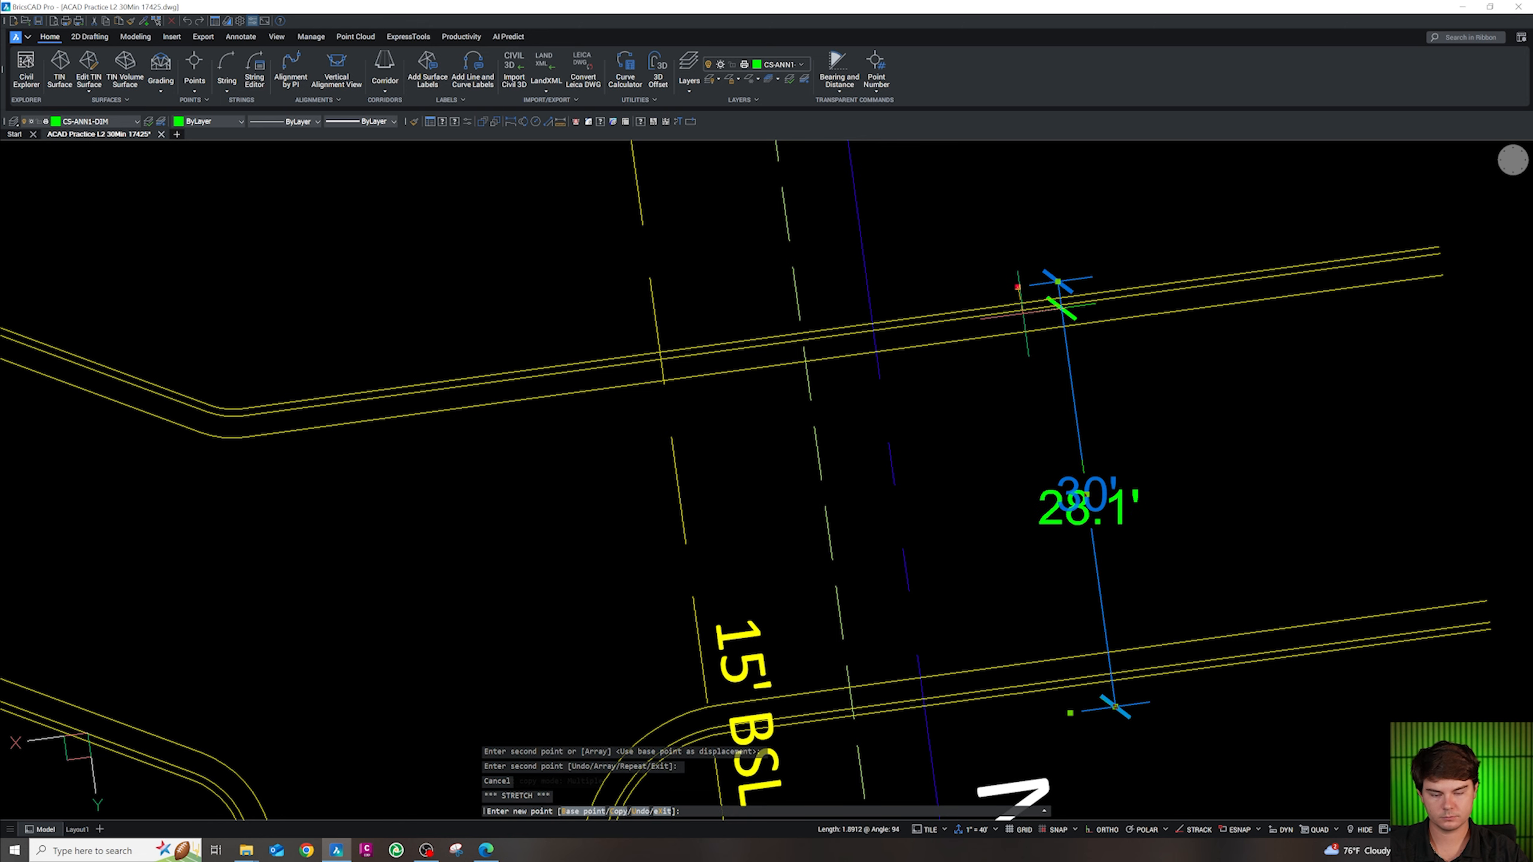
{"action": "type", "text": "nea"}
{"action": "key", "text": "Return"}
{"action": "left_click", "coordinate": [1060, 305]}
{"action": "left_click", "coordinate": [1070, 713]}
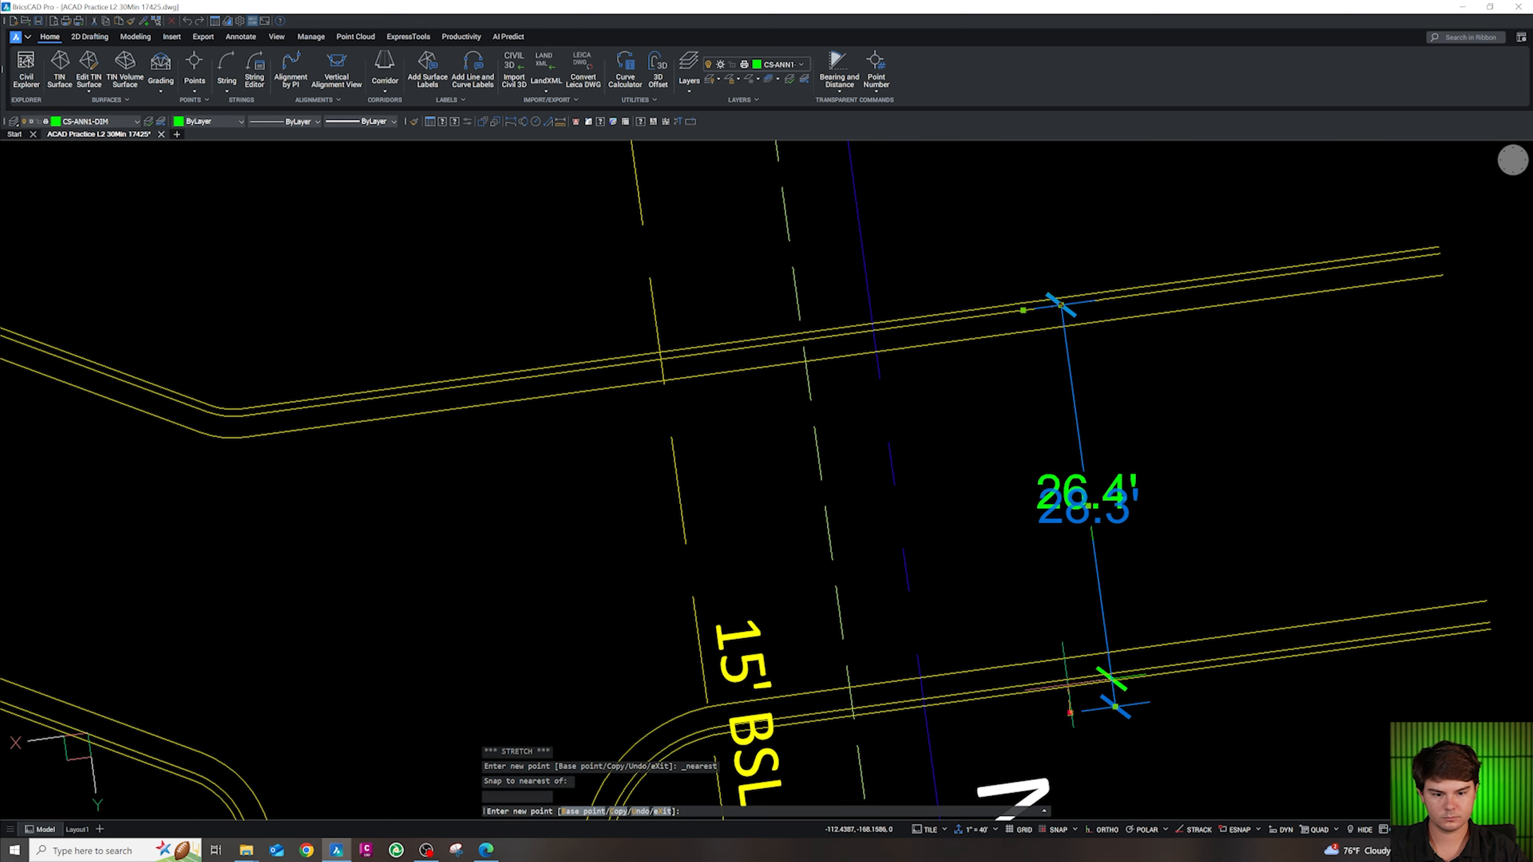
{"action": "type", "text": "per"}
{"action": "key", "text": "Return"}
{"action": "left_click", "coordinate": [1114, 704]}
{"action": "key", "text": "Escape"}
{"action": "scroll", "coordinate": [1076, 505], "scroll_direction": "down", "scroll_amount": 5}
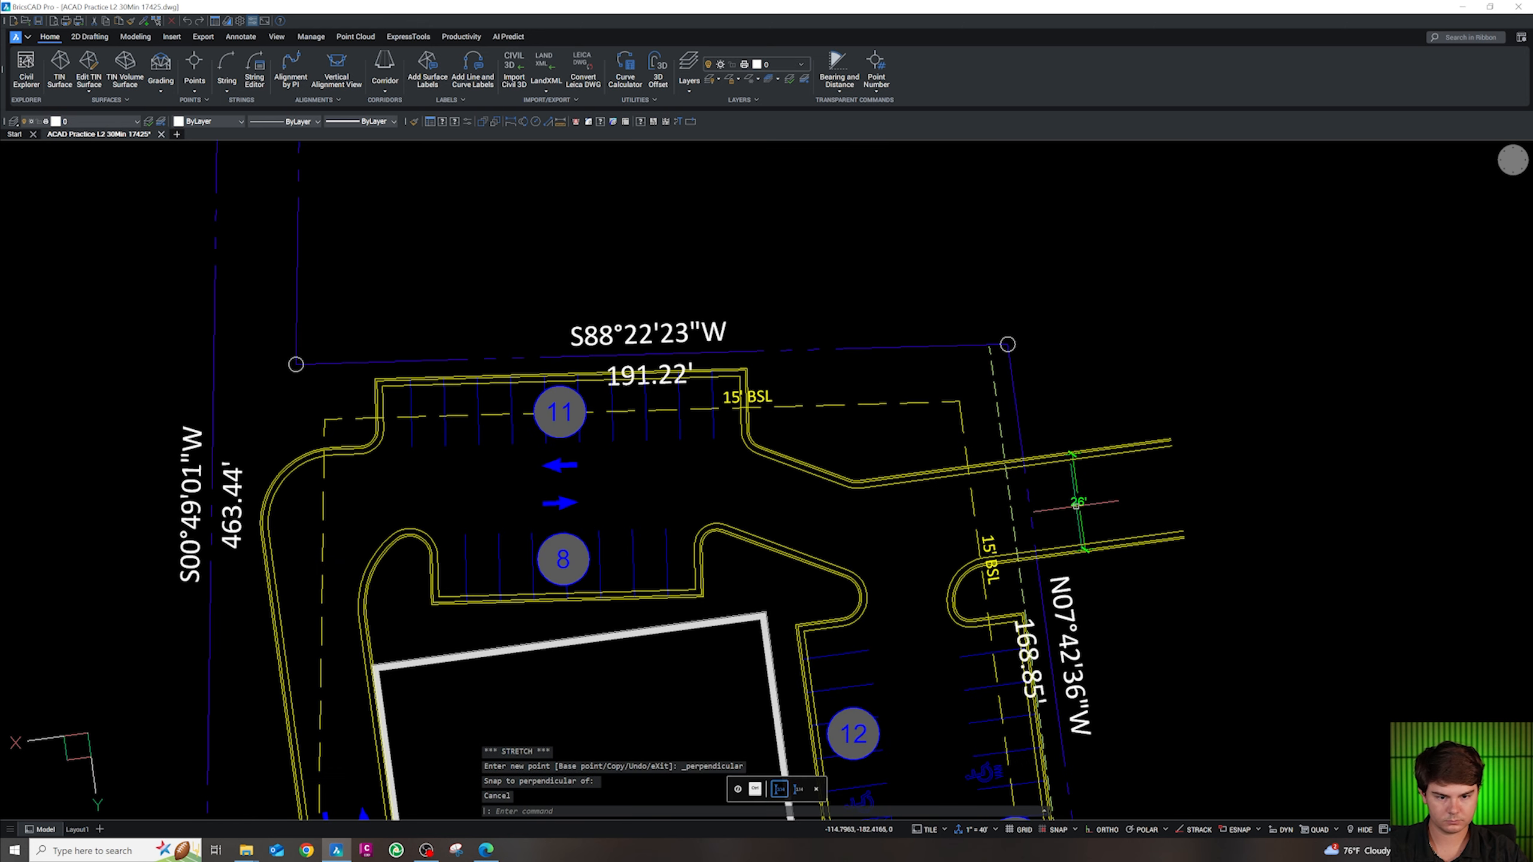
Copy the 26' dimension into the east parking row beside stall group 12
{"action": "type", "text": "co"}
{"action": "key", "text": "Return"}
{"action": "left_click", "coordinate": [1070, 489]}
{"action": "left_click", "coordinate": [913, 689]}
{"action": "key", "text": "Escape"}
{"action": "scroll", "coordinate": [917, 675], "scroll_direction": "down", "scroll_amount": 5}
{"action": "scroll", "coordinate": [917, 684], "scroll_direction": "up", "scroll_amount": 5}
Snap the copy's ends to adjacent stall stripe endpoints, giving a 9' stall width
{"action": "left_click", "coordinate": [906, 633]}
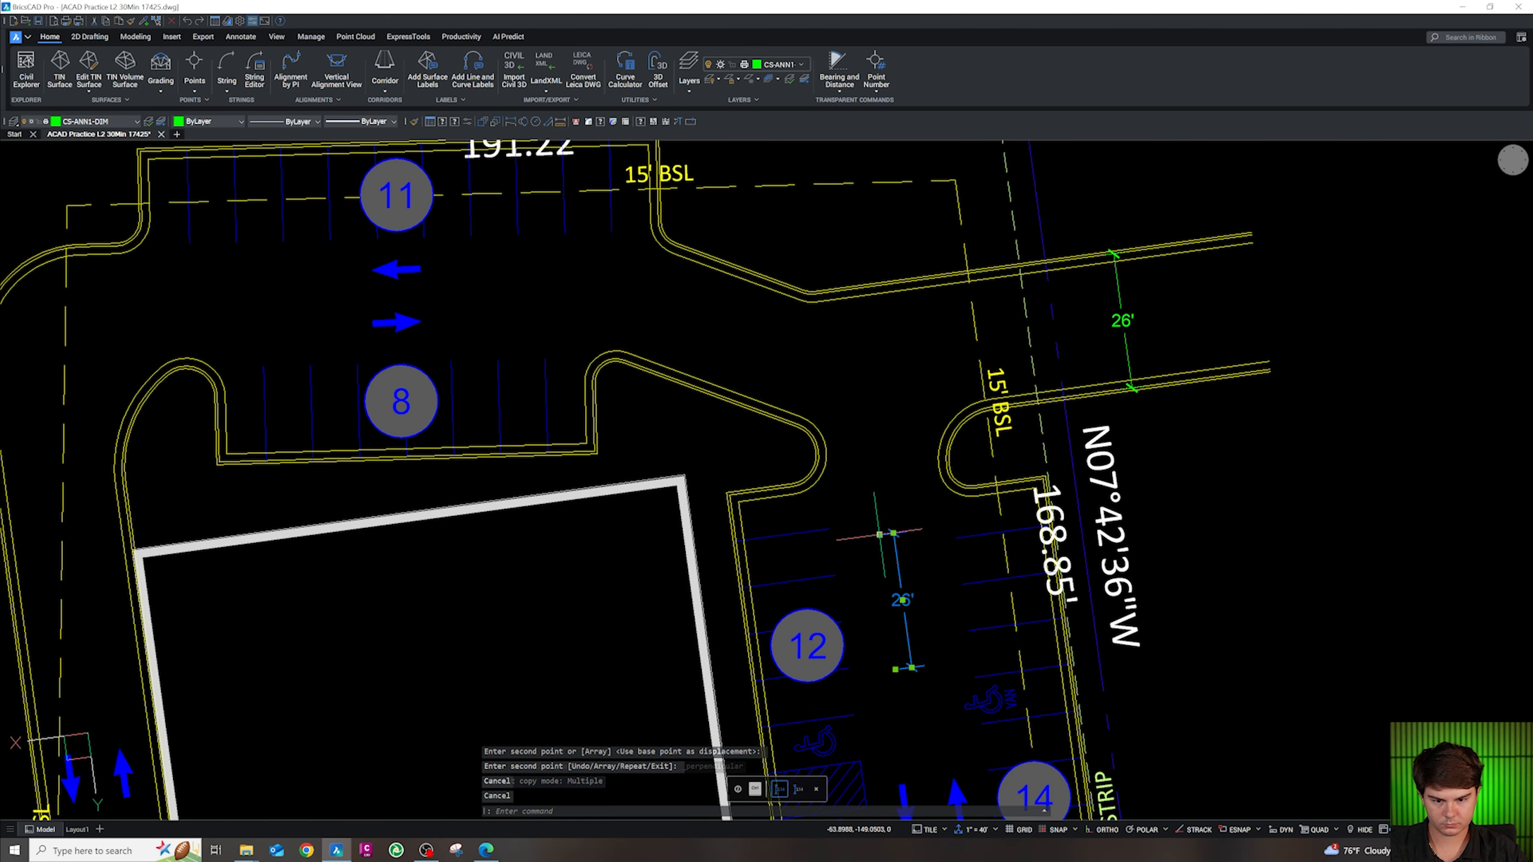
{"action": "left_click", "coordinate": [880, 534]}
{"action": "type", "text": "end"}
{"action": "key", "text": "Return"}
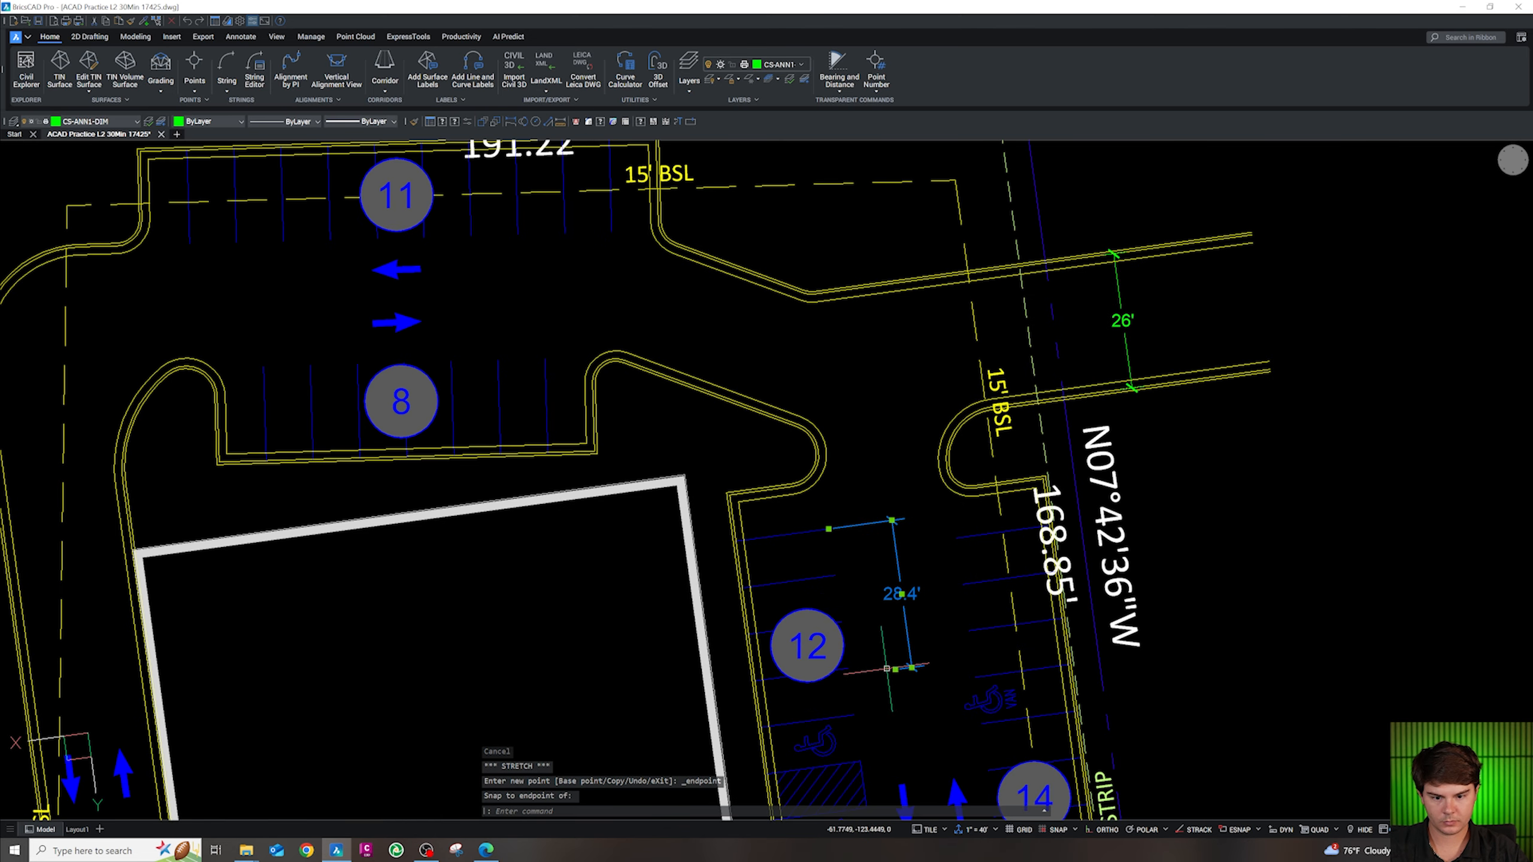
{"action": "left_click", "coordinate": [895, 669]}
{"action": "type", "text": "end"}
{"action": "key", "text": "Return"}
{"action": "left_click", "coordinate": [835, 576]}
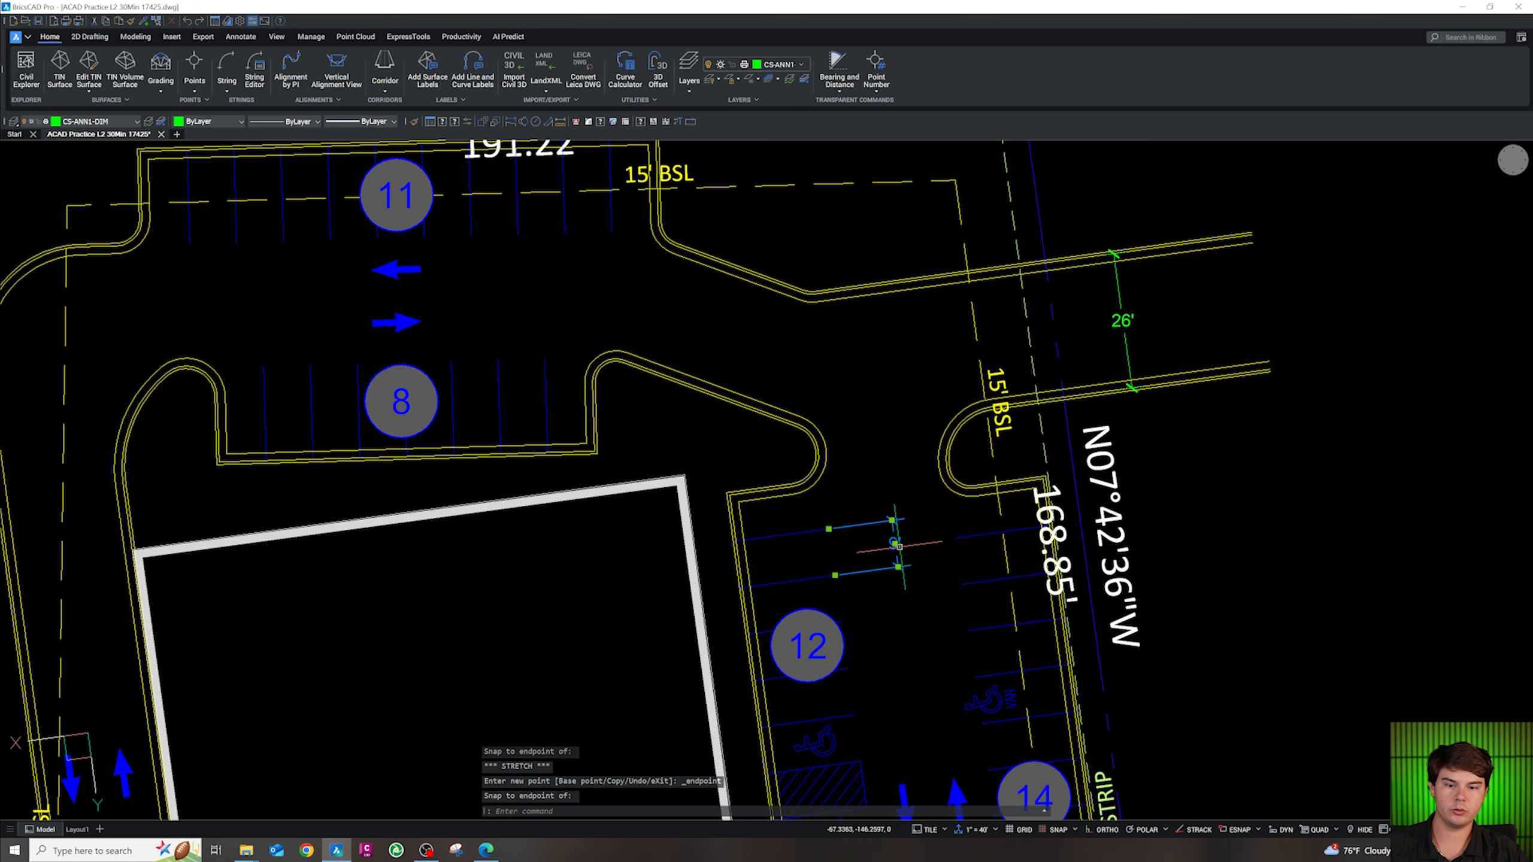
{"action": "left_click", "coordinate": [894, 543]}
{"action": "key", "text": "Escape"}
{"action": "scroll", "coordinate": [850, 548], "scroll_direction": "down", "scroll_amount": 5}
{"action": "scroll", "coordinate": [875, 604], "scroll_direction": "up", "scroll_amount": 6}
Paste a copy of the 54.6' dimension into the parking aisle and snap its right end to the stall line
{"action": "left_click_drag", "start_coordinate": [773, 711], "coordinate": [764, 679]}
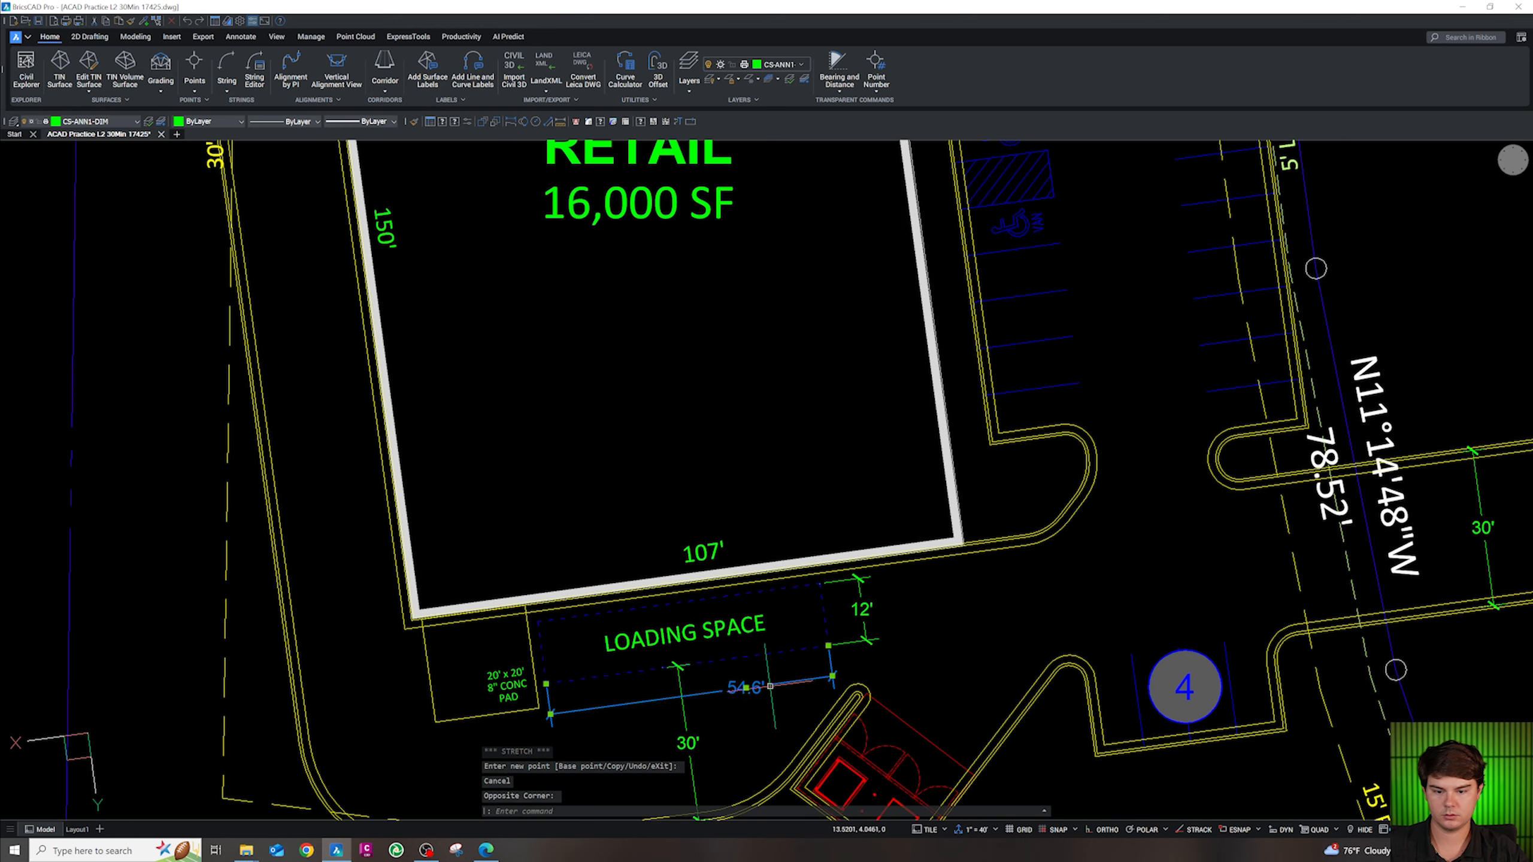
{"action": "scroll", "coordinate": [804, 691], "scroll_direction": "down", "scroll_amount": 3}
{"action": "key", "text": "ctrl+c"}
{"action": "key", "text": "ctrl+v"}
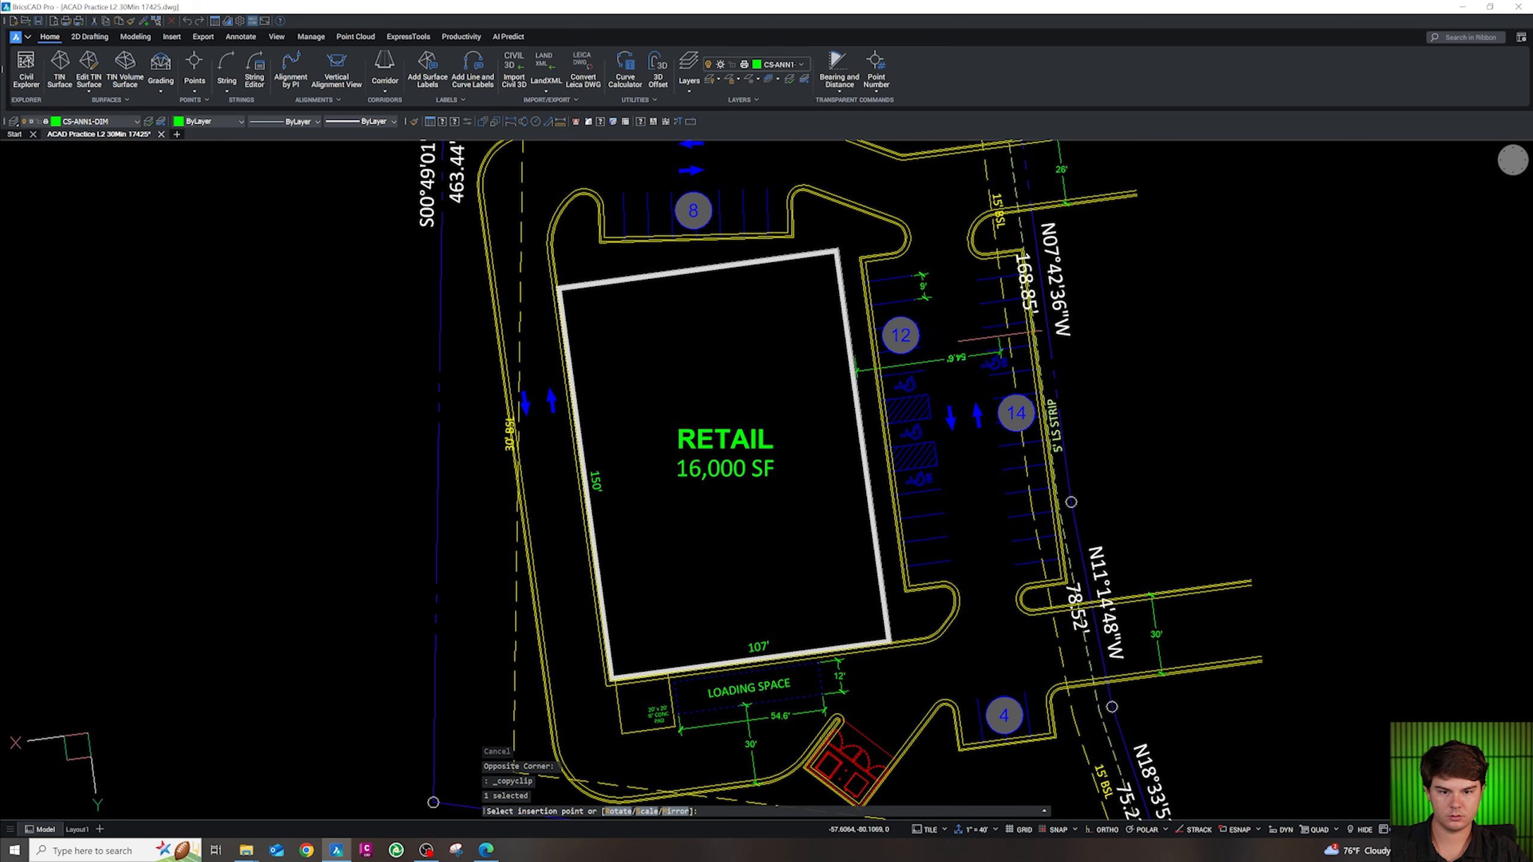
{"action": "key", "text": "Escape"}
{"action": "scroll", "coordinate": [996, 329], "scroll_direction": "up", "scroll_amount": 5}
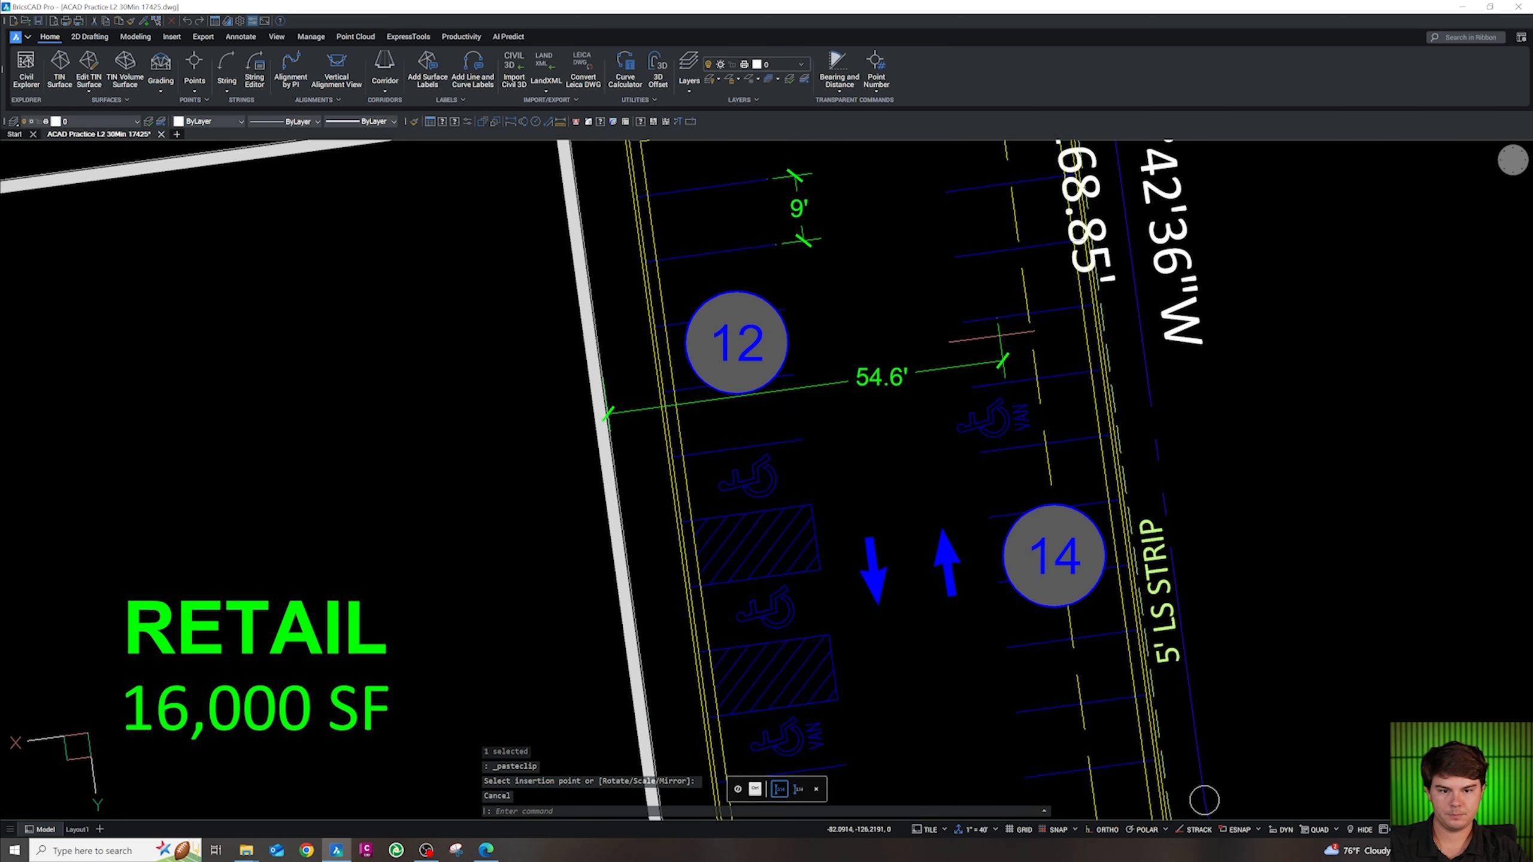
{"action": "left_click", "coordinate": [996, 316]}
{"action": "right_click", "coordinate": [996, 316], "text": "shift"}
{"action": "left_click", "coordinate": [1019, 380]}
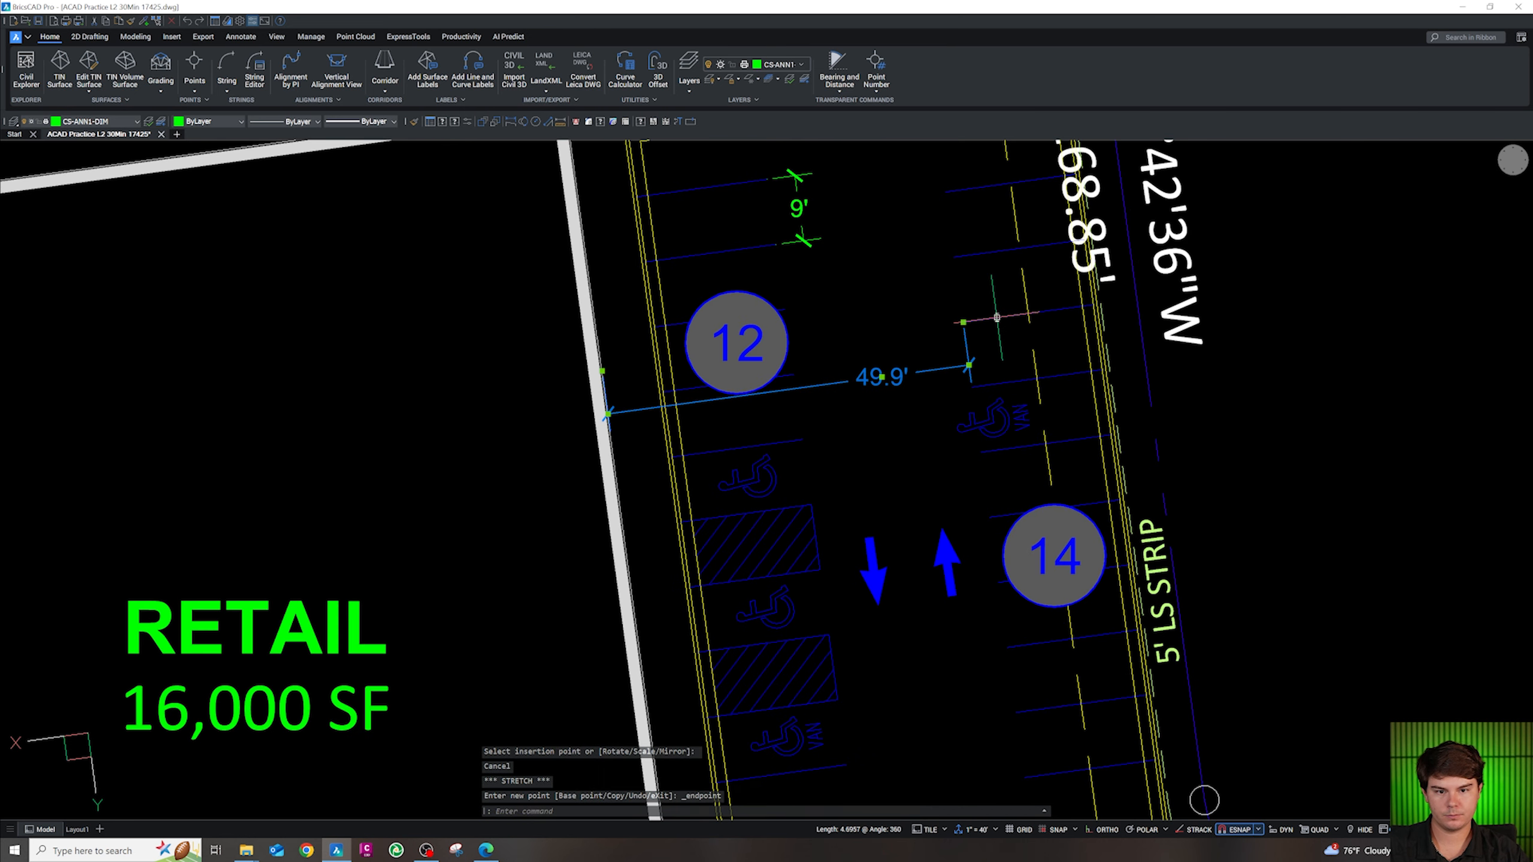
{"action": "left_click", "coordinate": [993, 319]}
Snap the pasted dimension's left end to the stall endpoint so it reads 24'
{"action": "scroll", "coordinate": [866, 383], "scroll_direction": "up", "scroll_amount": 2}
{"action": "left_click", "coordinate": [495, 366]}
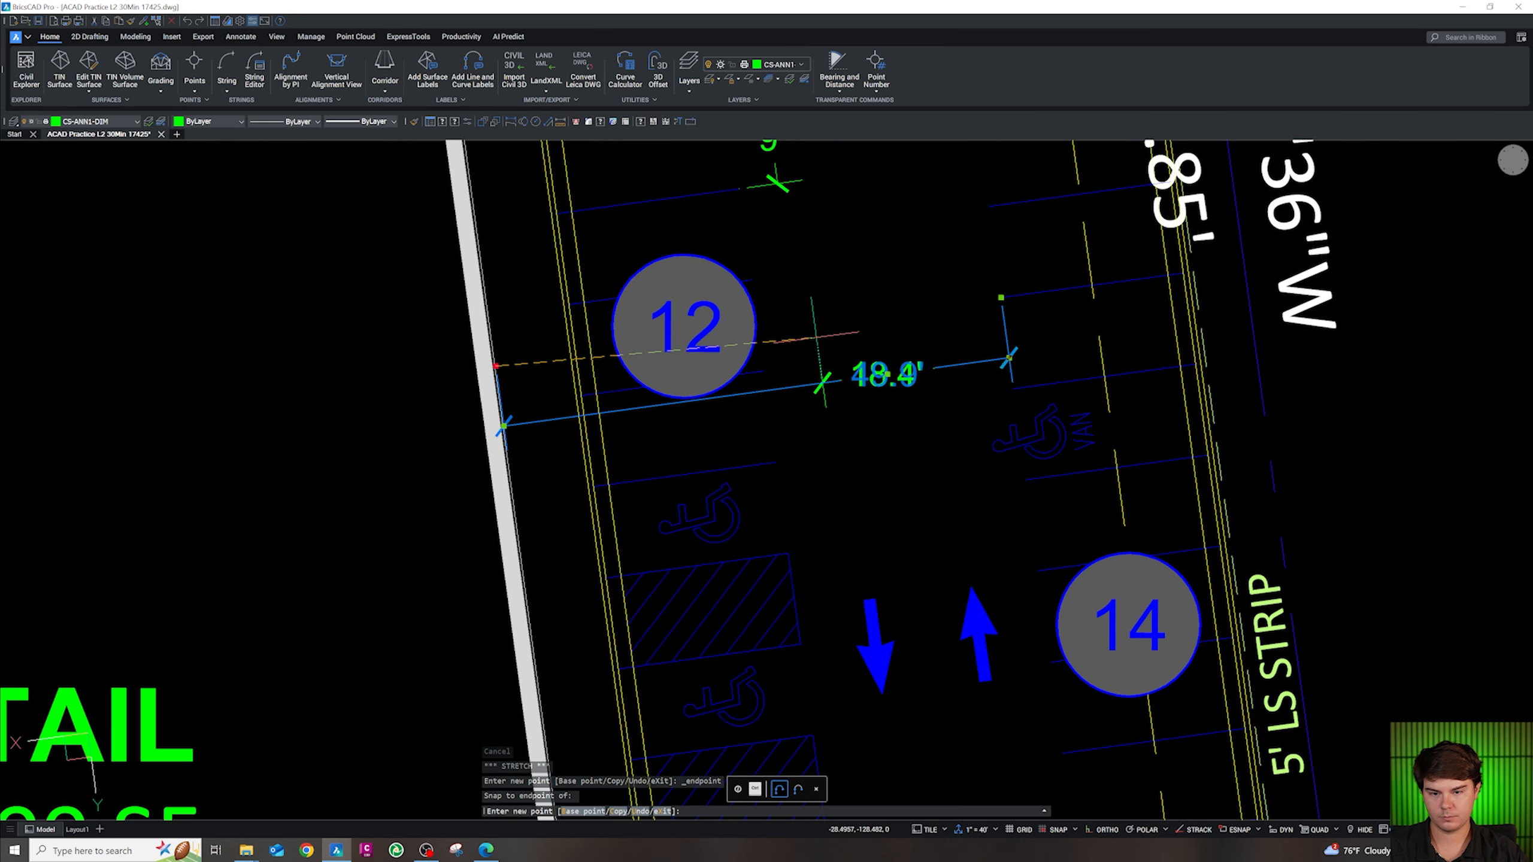
{"action": "right_click", "coordinate": [765, 372], "text": "shift"}
{"action": "left_click", "coordinate": [787, 434]}
{"action": "left_click", "coordinate": [764, 371]}
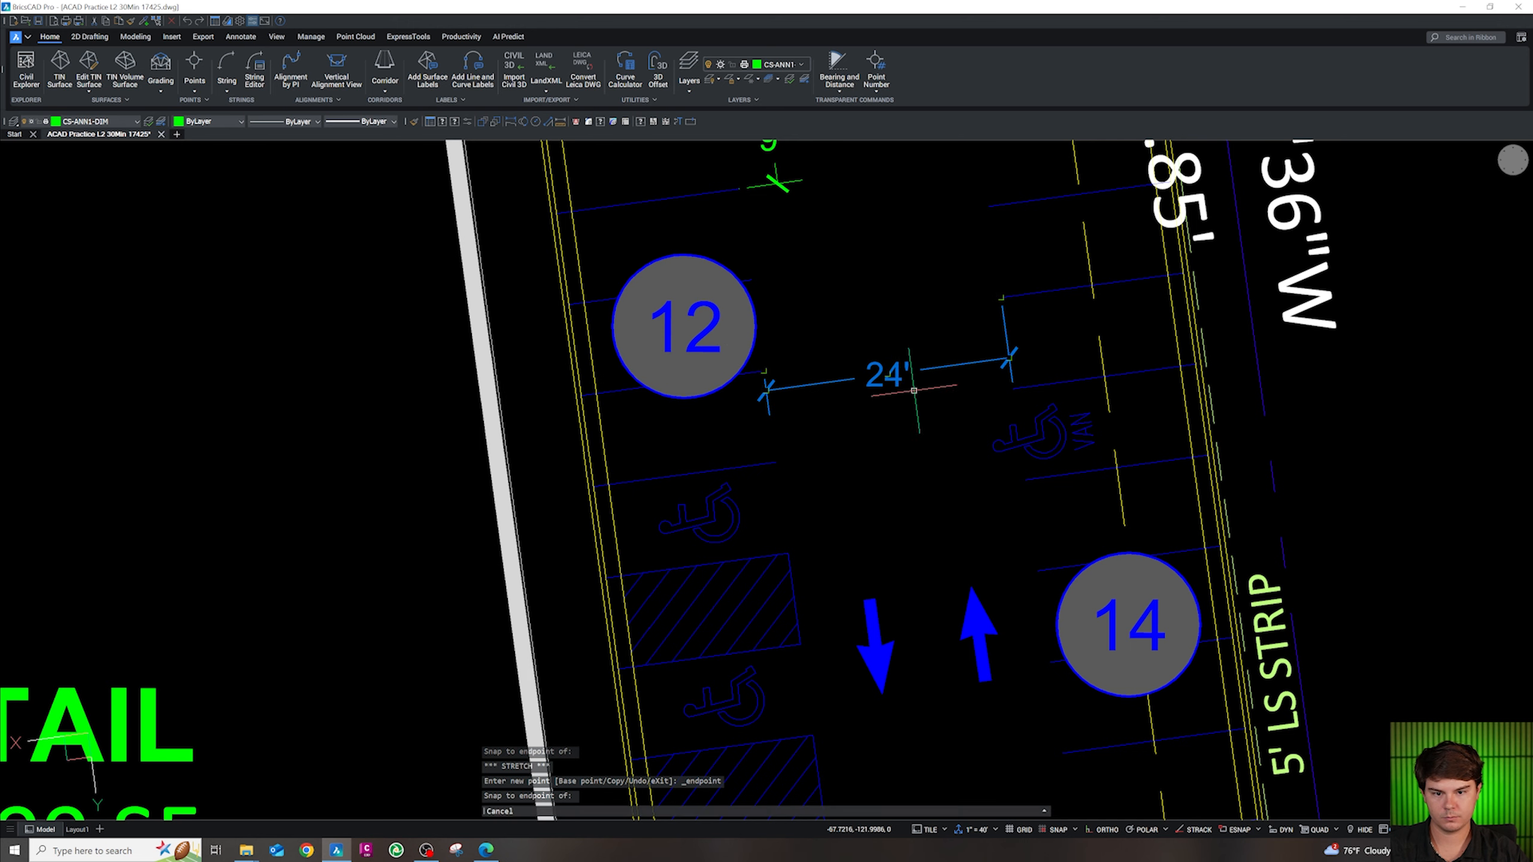
{"action": "scroll", "coordinate": [778, 423], "scroll_direction": "down", "scroll_amount": 5}
{"action": "scroll", "coordinate": [779, 423], "scroll_direction": "up", "scroll_amount": 5}
Copy the 24' dimension over the adjacent stall row and snap its left end to a stall line end
{"action": "left_click", "coordinate": [940, 386]}
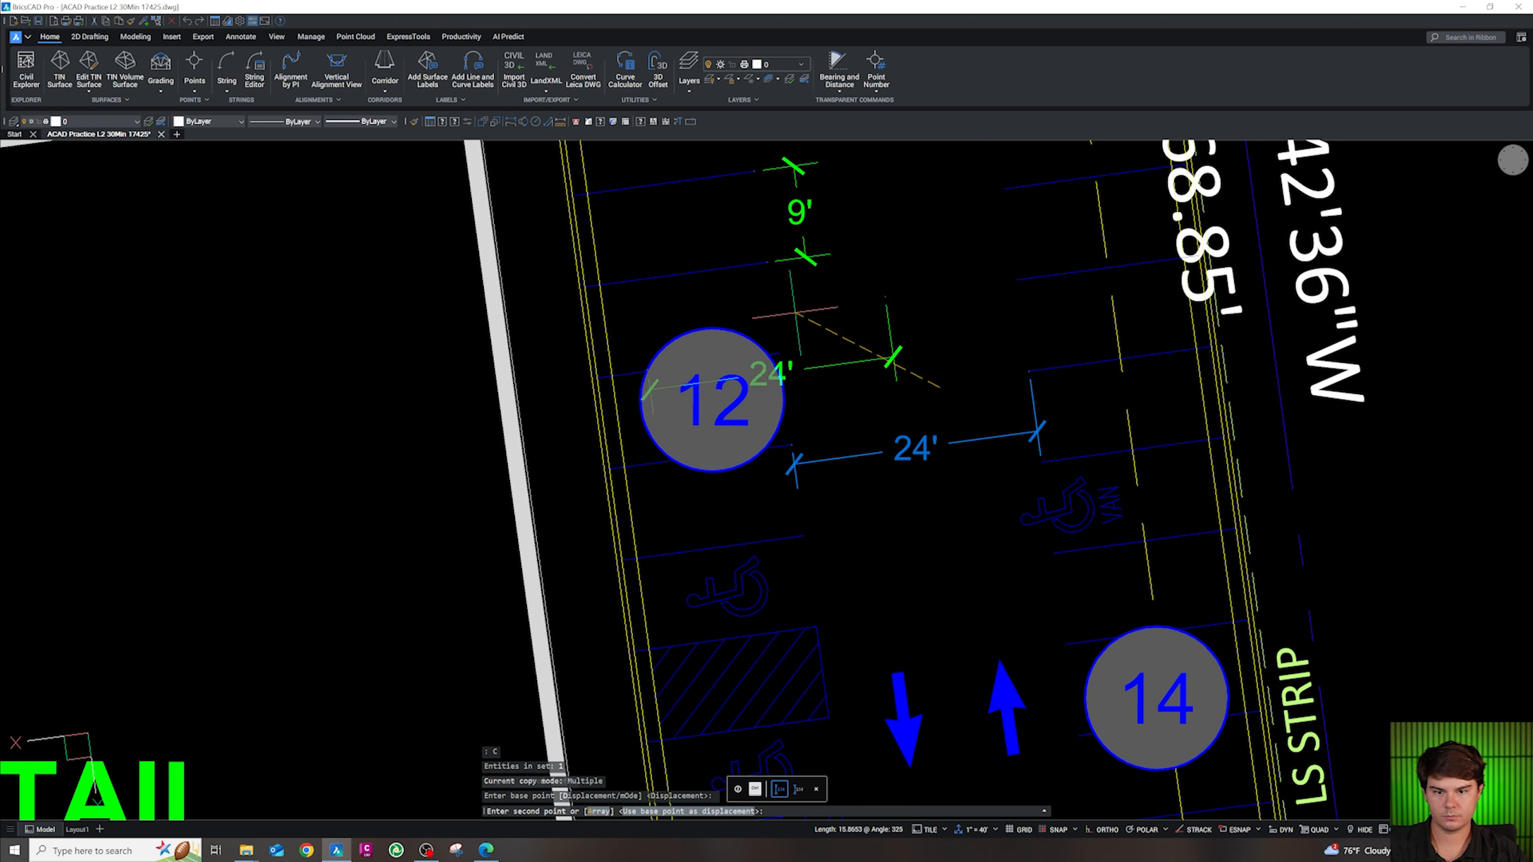
{"action": "left_click", "coordinate": [747, 241]}
{"action": "key", "text": "Escape"}
{"action": "scroll", "coordinate": [597, 292], "scroll_direction": "up", "scroll_amount": 3}
{"action": "left_click", "coordinate": [613, 358]}
{"action": "key", "text": "Escape"}
{"action": "left_click", "coordinate": [614, 364]}
{"action": "left_click", "coordinate": [606, 313]}
{"action": "left_click", "coordinate": [562, 275]}
Stretch the copy's right end to the stall stripe to give an 18' stall depth
{"action": "scroll", "coordinate": [1227, 347], "scroll_direction": "down", "scroll_amount": 2}
{"action": "left_click", "coordinate": [1245, 206]}
{"action": "left_click", "coordinate": [1107, 279]}
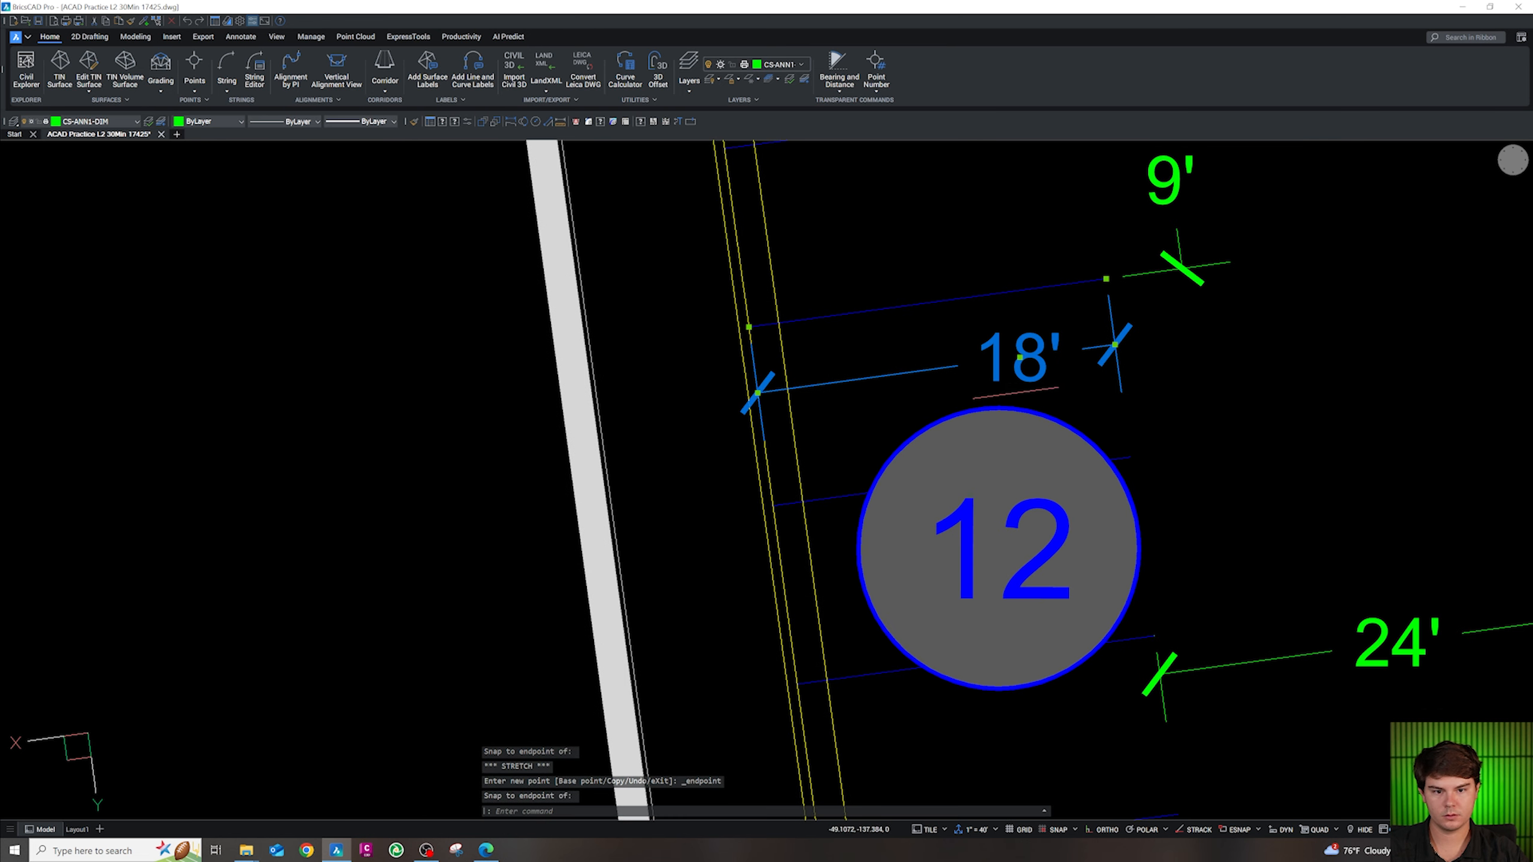
{"action": "left_click", "coordinate": [1020, 358]}
{"action": "key", "text": "Escape"}
{"action": "key", "text": "Escape"}
{"action": "scroll", "coordinate": [1026, 543], "scroll_direction": "down", "scroll_amount": 5}
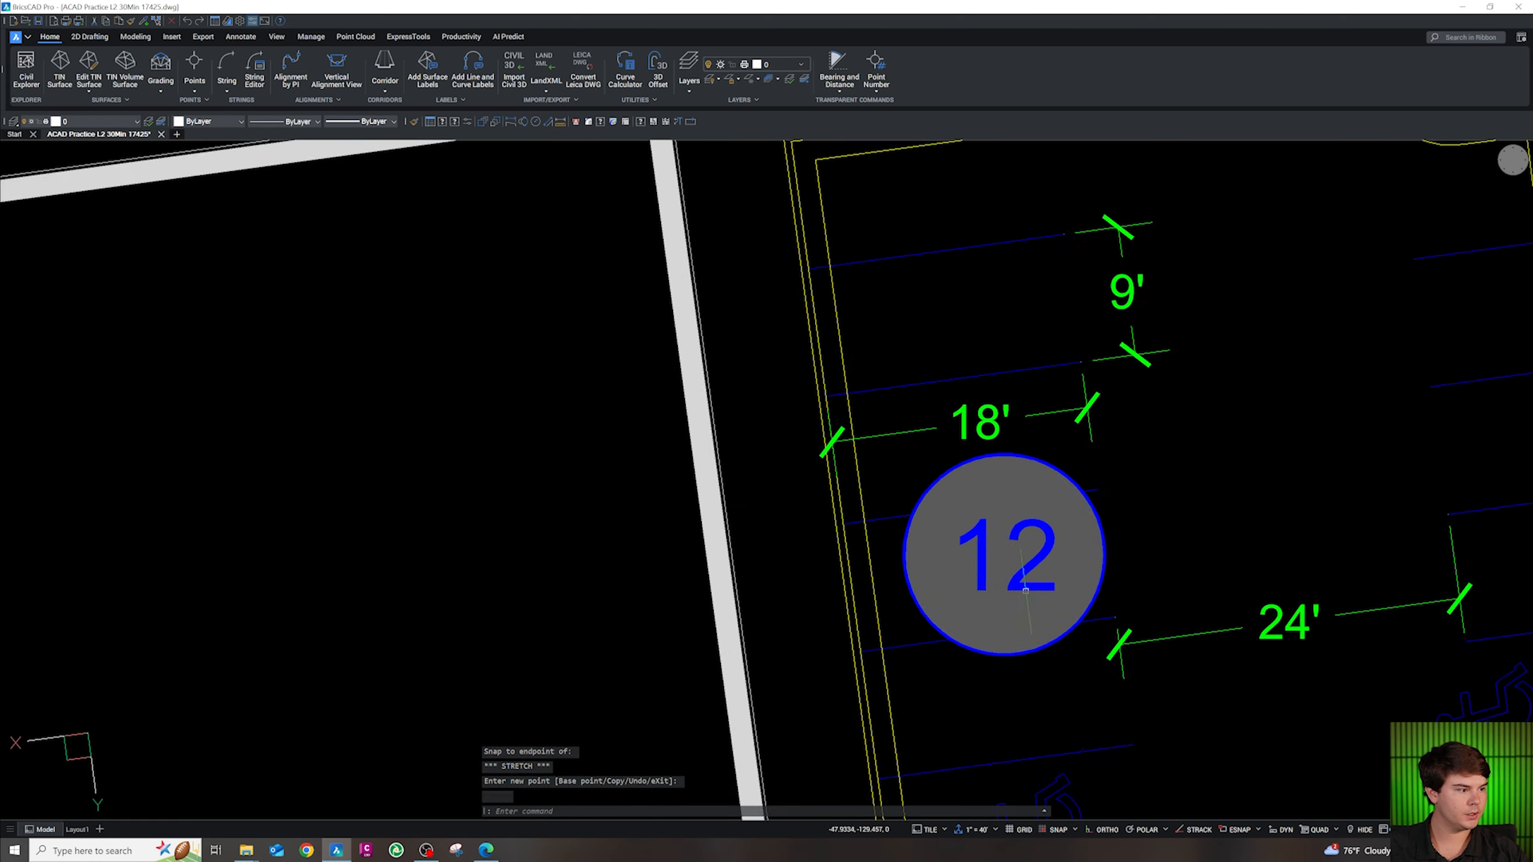
{"action": "scroll", "coordinate": [915, 423], "scroll_direction": "up", "scroll_amount": 5}
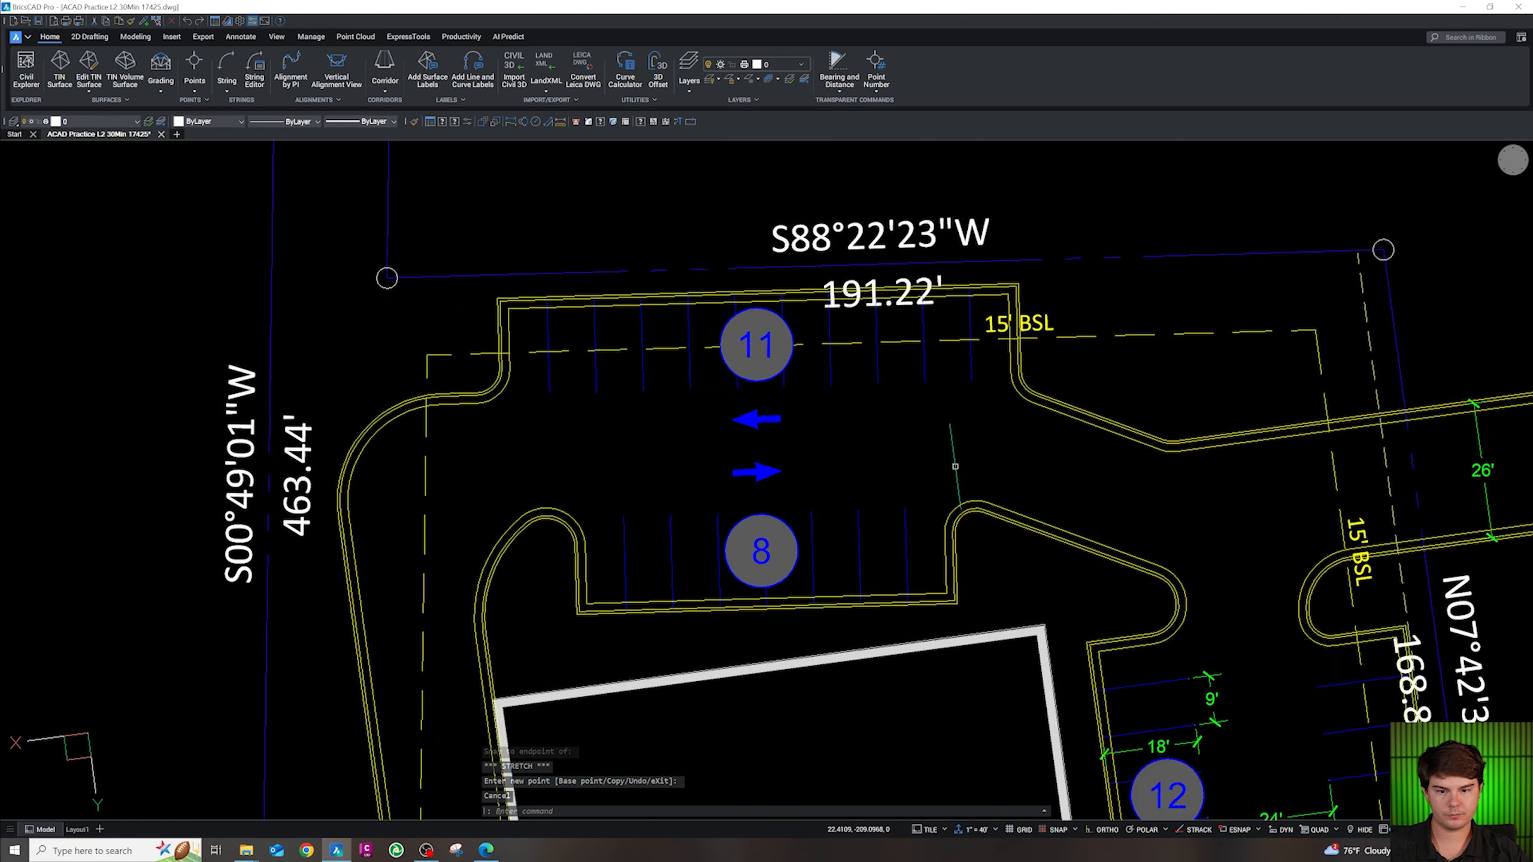
Paste the copied 54.6' dimension between the parking rows at 11 and 8
{"action": "key", "text": "ctrl+v"}
{"action": "key", "text": "Escape"}
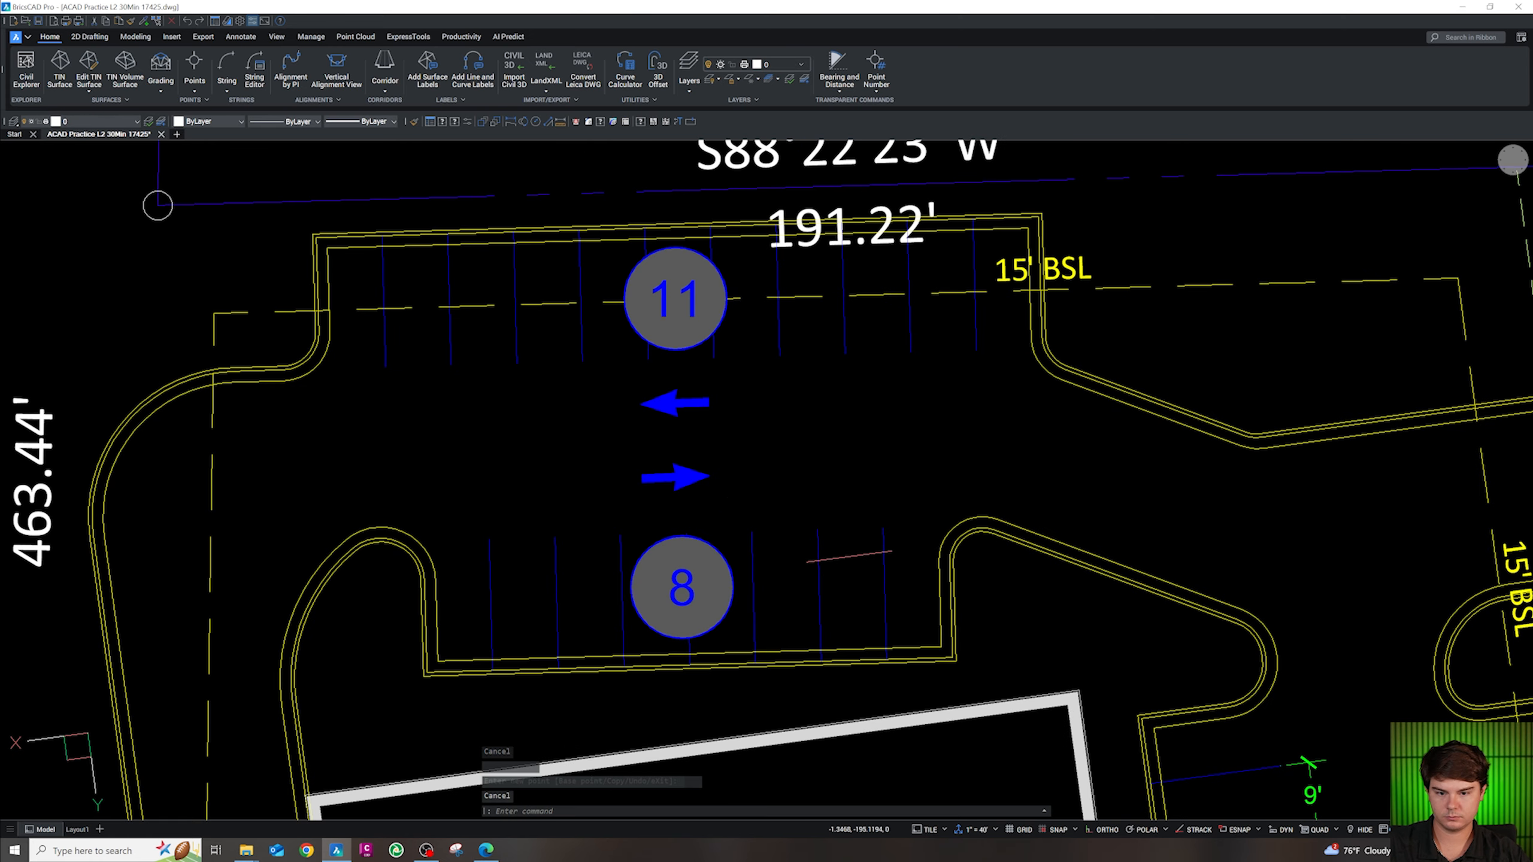
{"action": "left_click", "coordinate": [837, 645]}
{"action": "key", "text": "ctrl+v"}
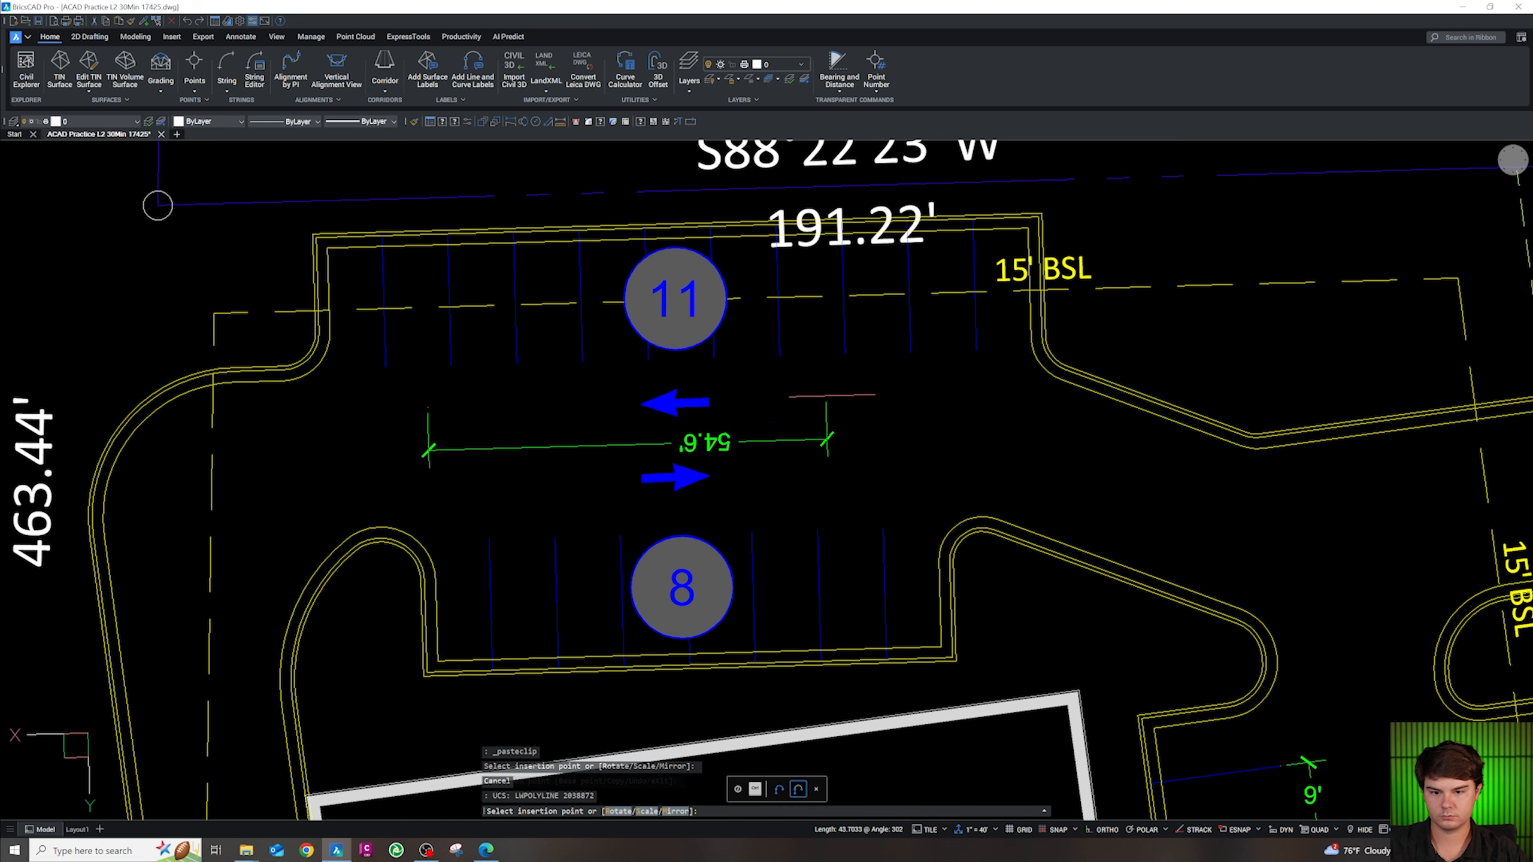
{"action": "left_click", "coordinate": [896, 402]}
{"action": "key", "text": "Escape"}
{"action": "left_click", "coordinate": [812, 420]}
{"action": "left_click", "coordinate": [757, 446]}
Rotate the pasted dimension 90° so it runs vertically across the aisle
{"action": "type", "text": "R"}
{"action": "key", "text": "Return"}
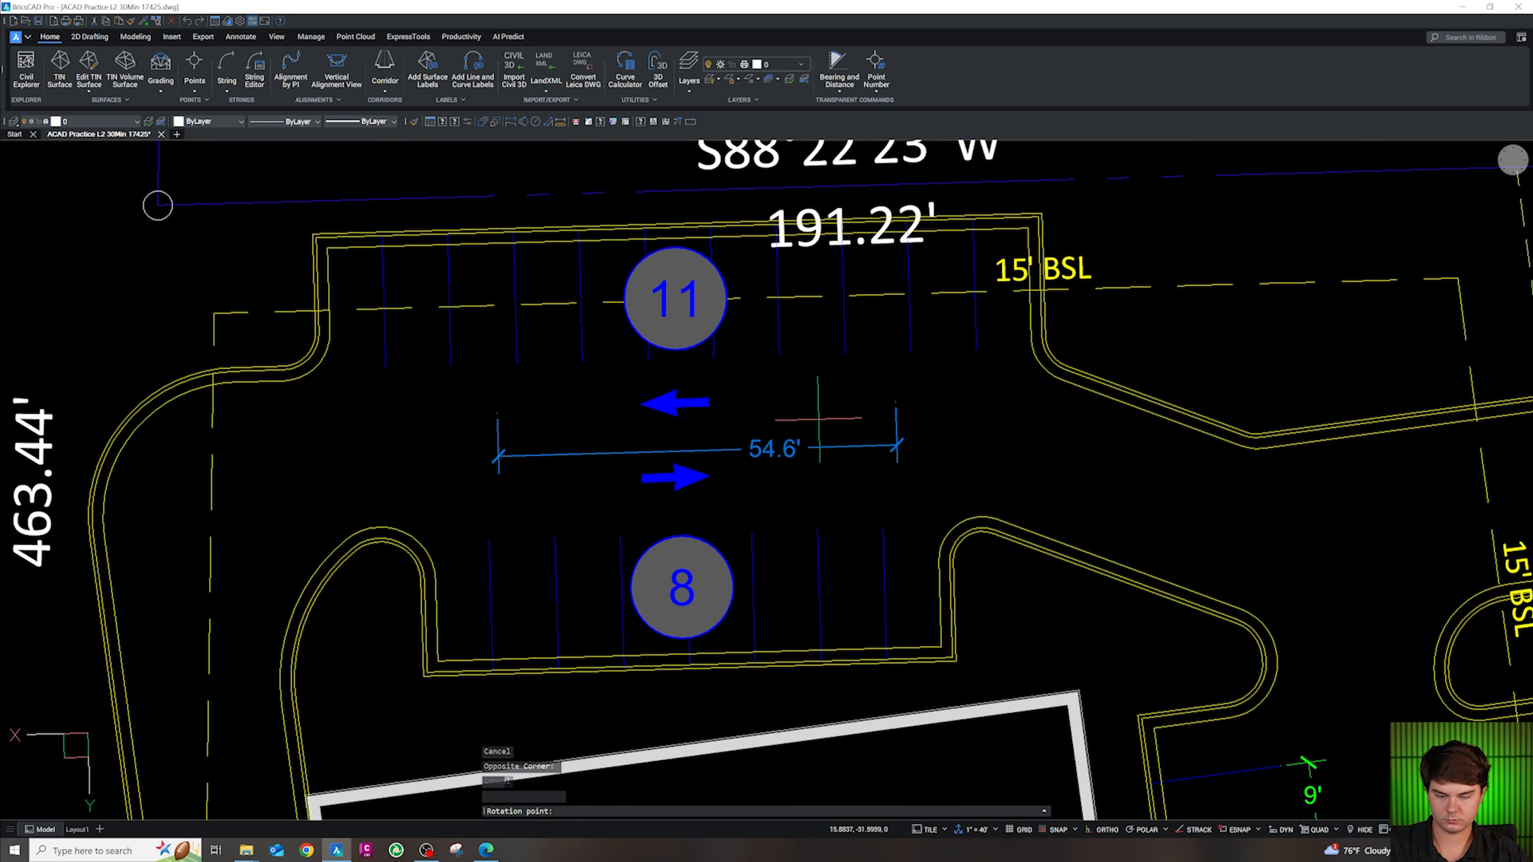
{"action": "left_click", "coordinate": [820, 419]}
{"action": "left_click", "coordinate": [791, 379]}
{"action": "key", "text": "Escape"}
Snap the dimension's ends to the stall endpoints so it reads 24' across the aisle
{"action": "left_click", "coordinate": [791, 377]}
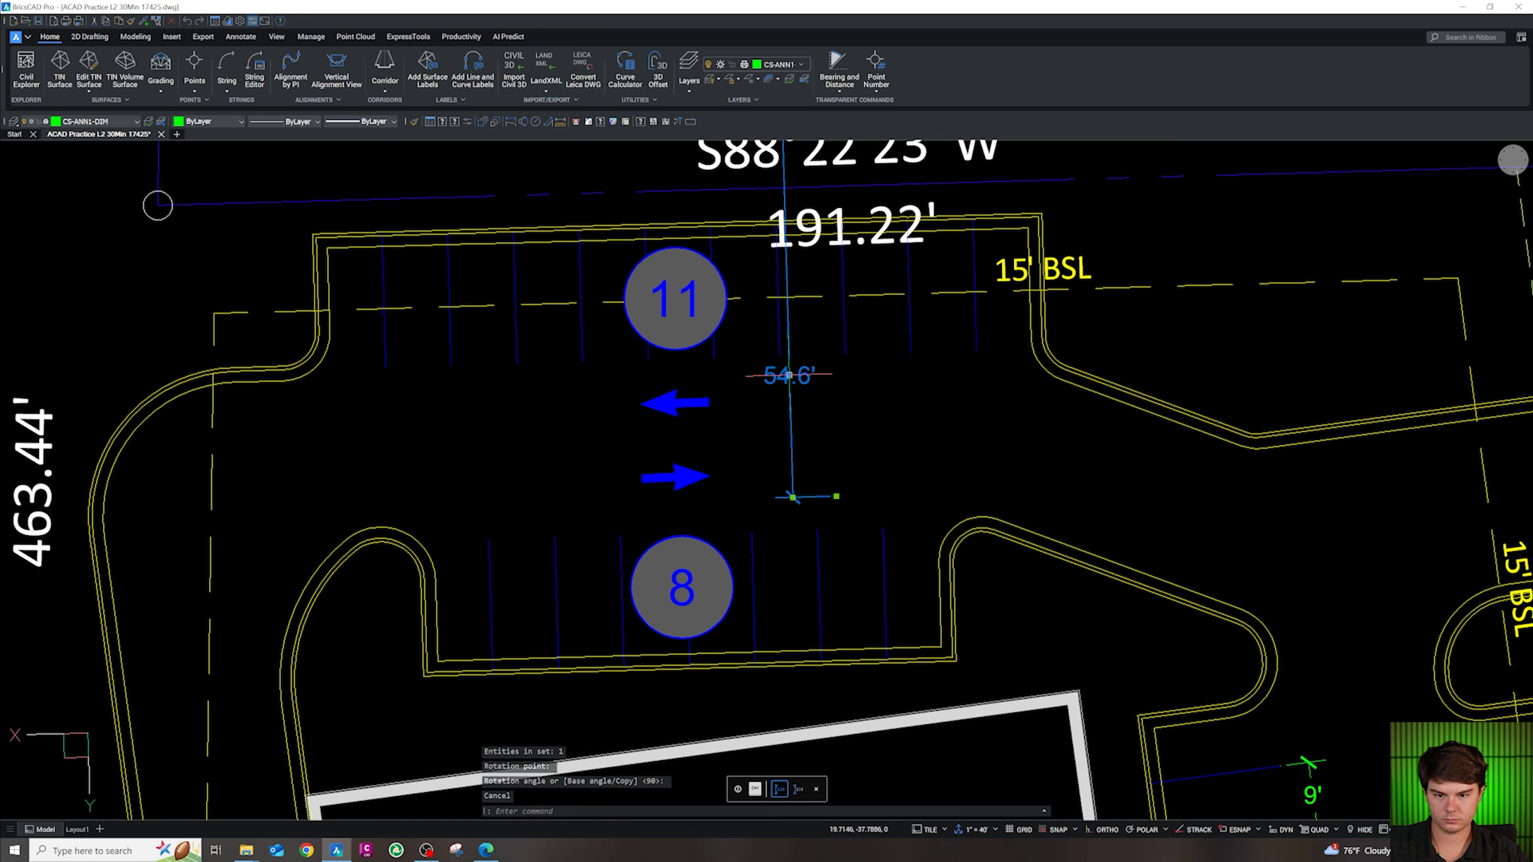
{"action": "left_click", "coordinate": [788, 374]}
{"action": "scroll", "coordinate": [791, 341], "scroll_direction": "down", "scroll_amount": 5}
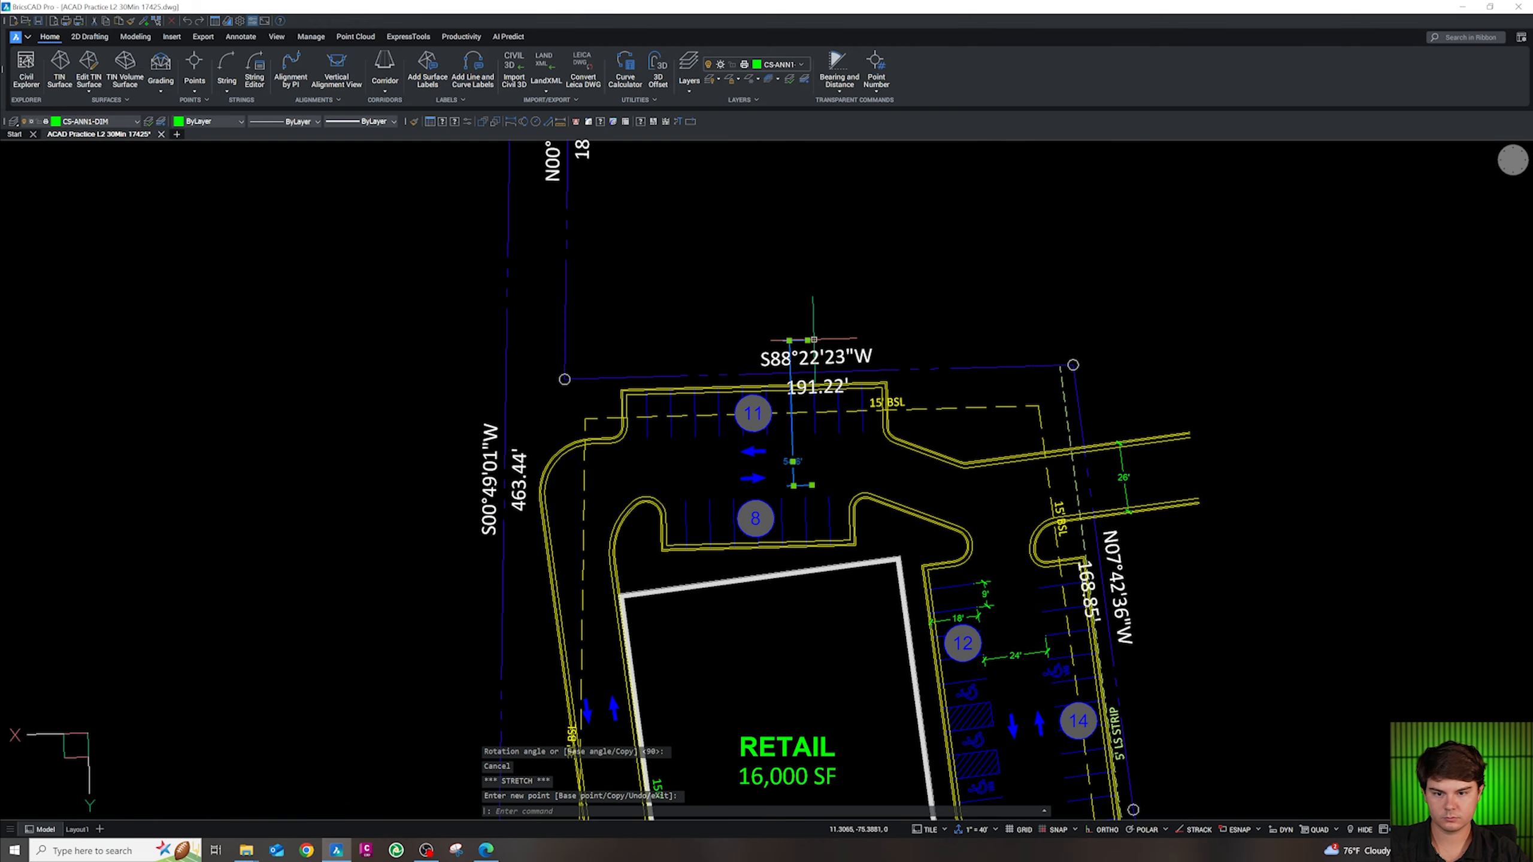
{"action": "scroll", "coordinate": [797, 339], "scroll_direction": "up", "scroll_amount": 3}
{"action": "left_click", "coordinate": [770, 538]}
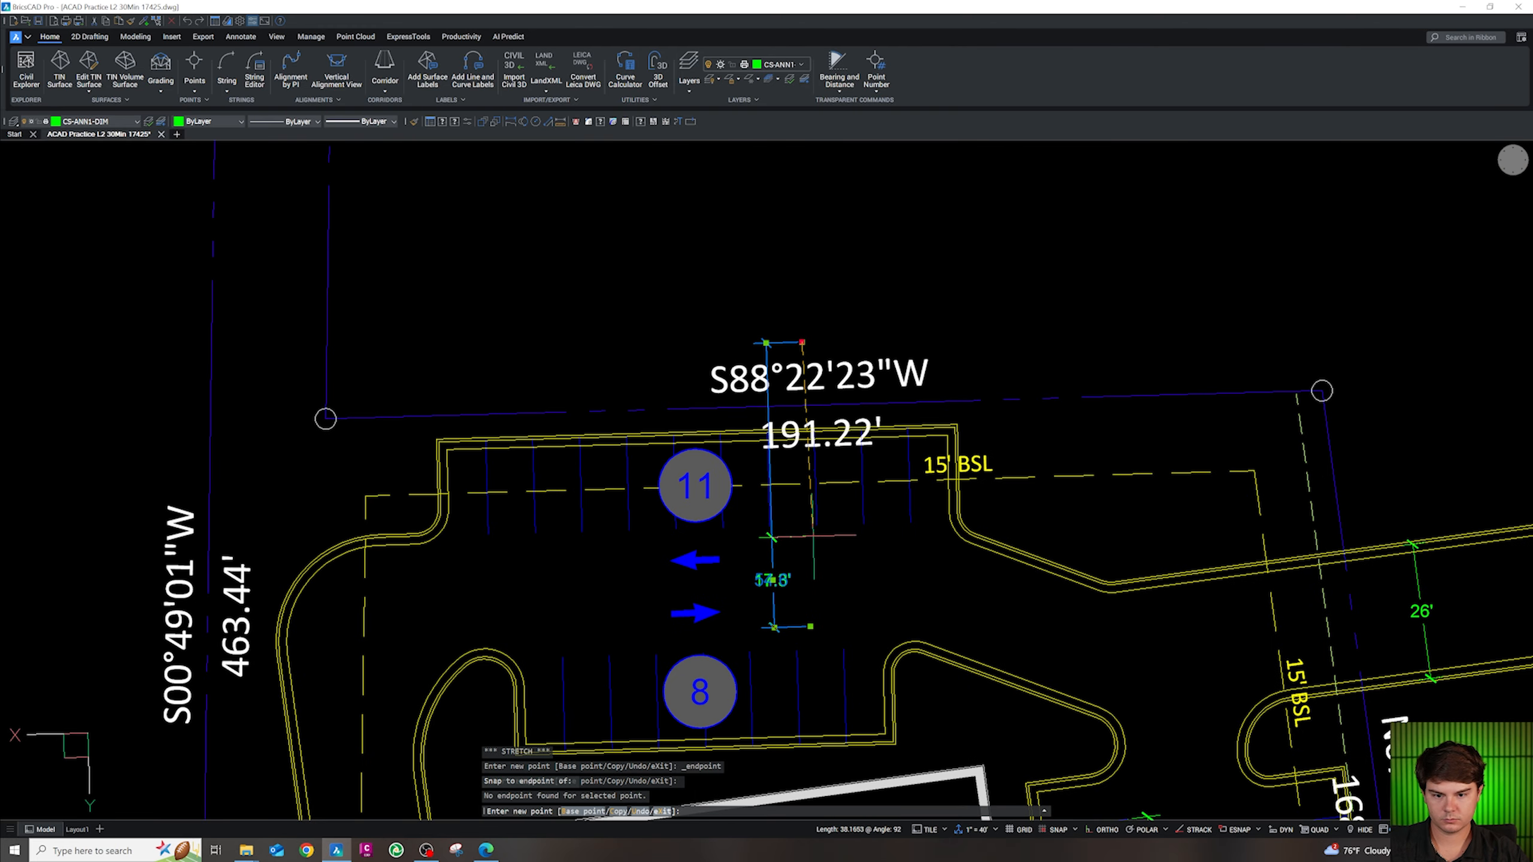
{"action": "right_click", "coordinate": [817, 525], "text": "shift"}
{"action": "key", "text": "e"}
{"action": "left_click", "coordinate": [817, 524]}
{"action": "left_click", "coordinate": [811, 627]}
{"action": "right_click", "coordinate": [838, 644], "text": "shift"}
{"action": "key", "text": "Escape"}
{"action": "key", "text": "Escape"}
{"action": "scroll", "coordinate": [791, 616], "scroll_direction": "up", "scroll_amount": 4}
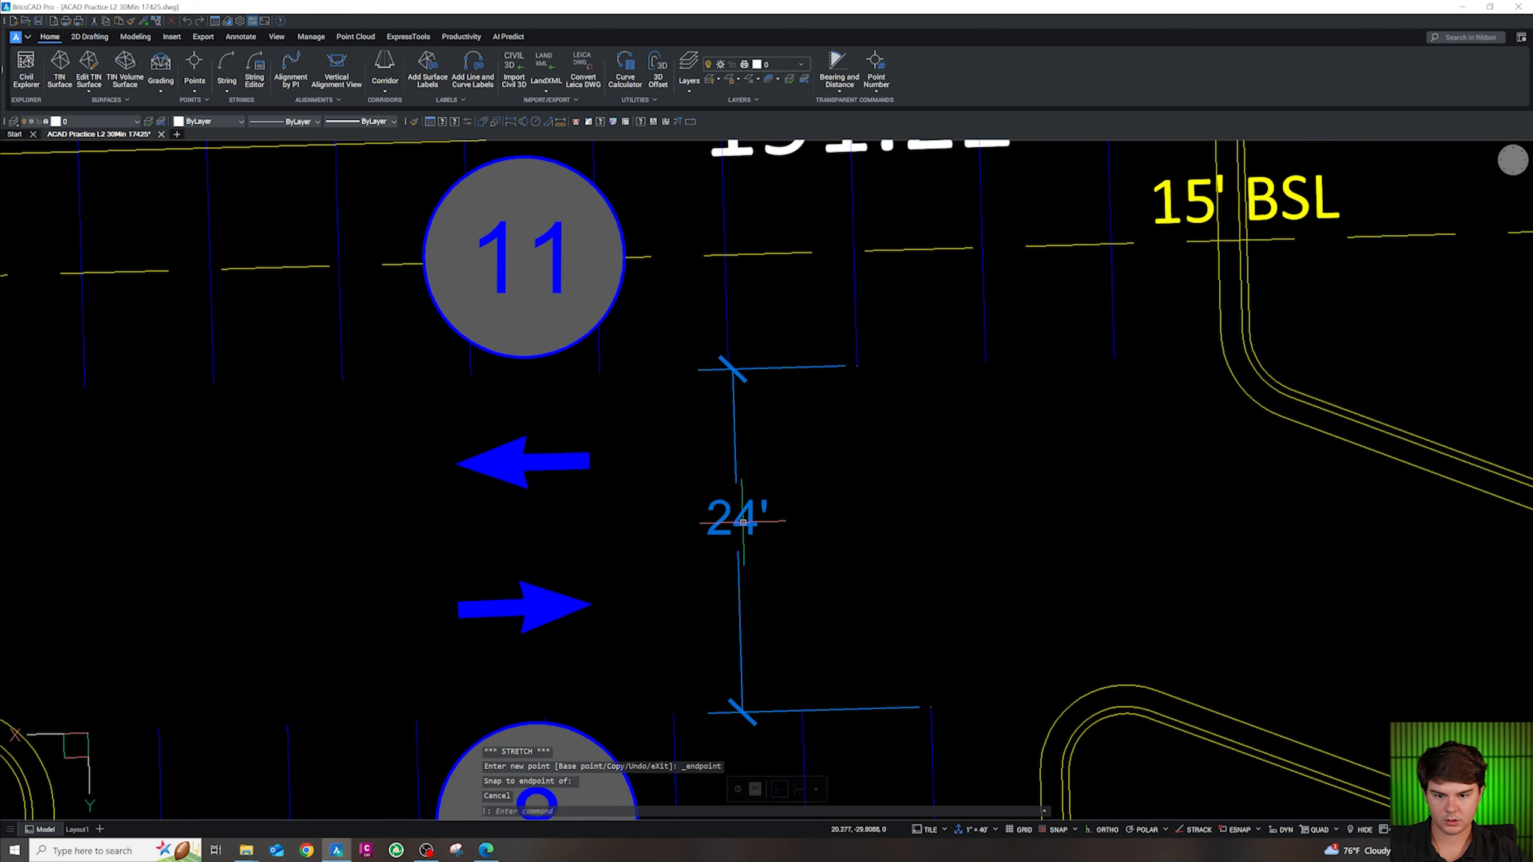
Cancel the grip edit and clear the selection on the 24' aisle dimension
{"action": "left_click", "coordinate": [738, 518]}
{"action": "key", "text": "Escape"}
{"action": "key", "text": "Escape"}
{"action": "scroll", "coordinate": [741, 452], "scroll_direction": "down", "scroll_amount": 3}
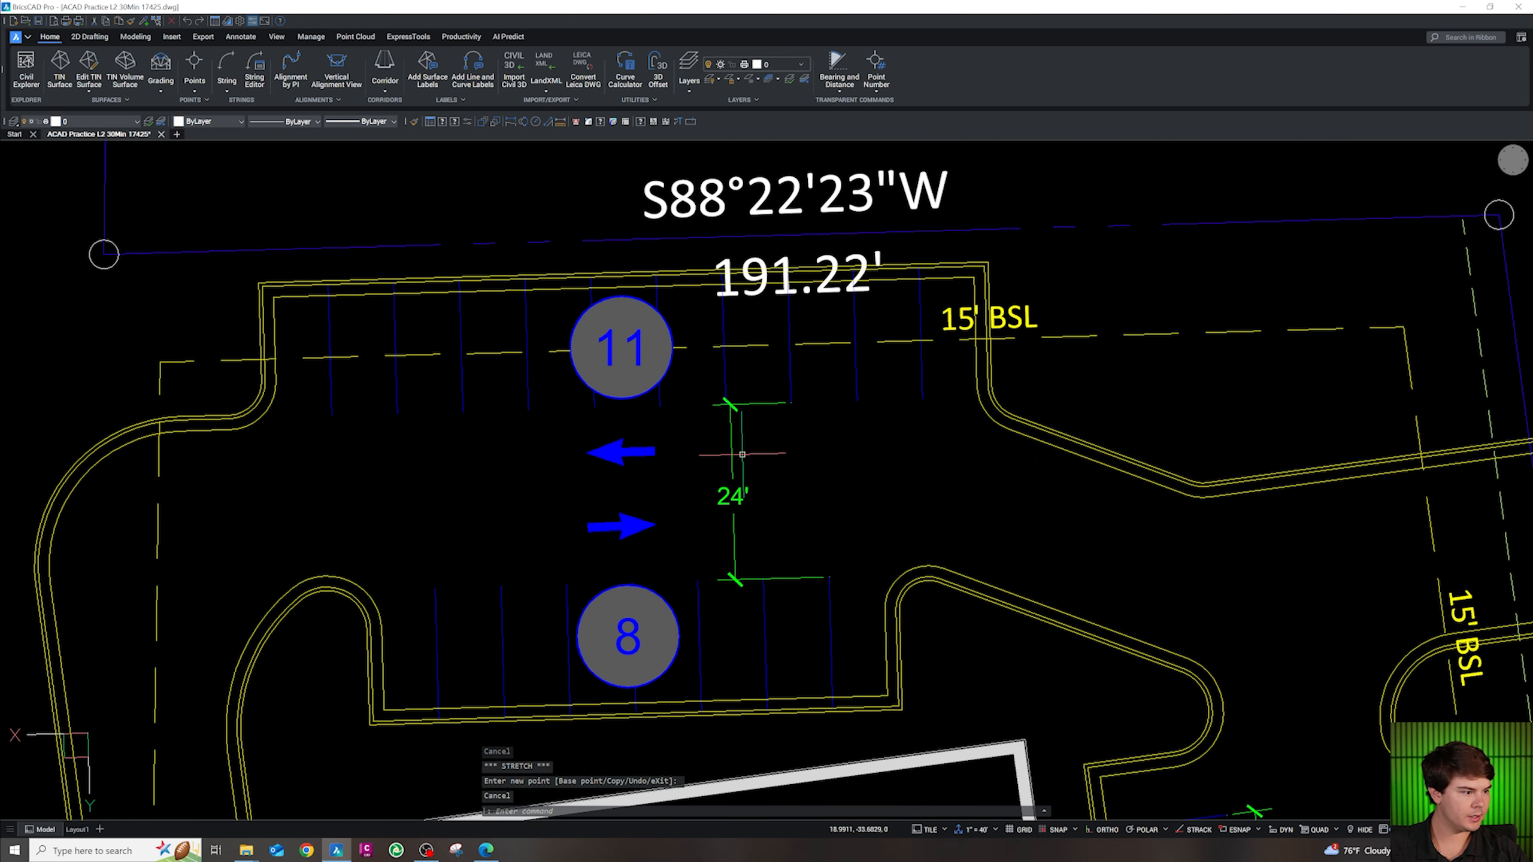
{"action": "scroll", "coordinate": [828, 487], "scroll_direction": "down", "scroll_amount": 3}
{"action": "key", "text": "Escape"}
{"action": "scroll", "coordinate": [795, 394], "scroll_direction": "down", "scroll_amount": 4}
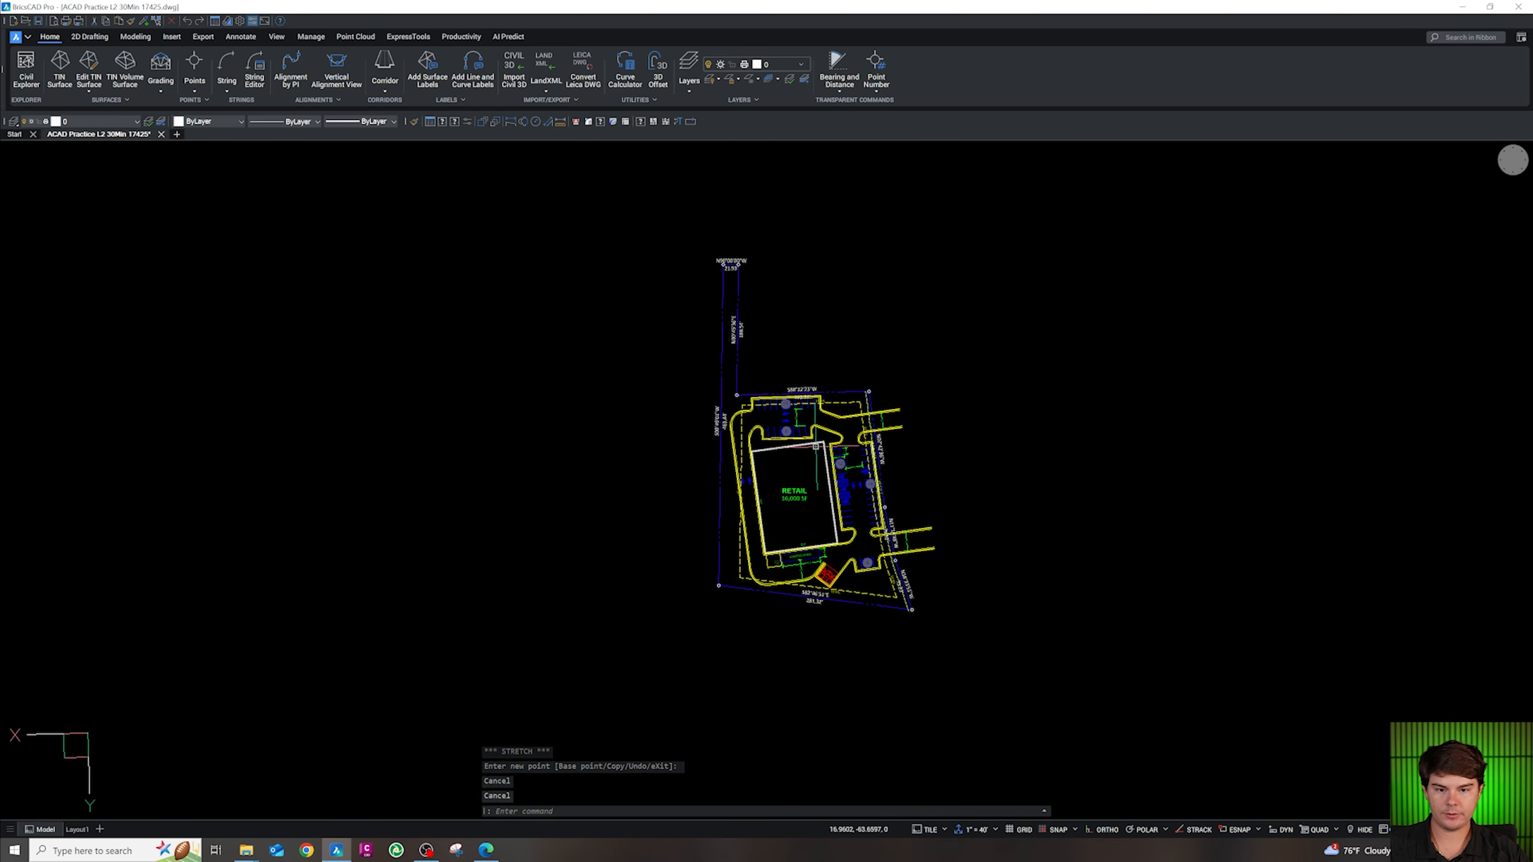
{"action": "scroll", "coordinate": [829, 563], "scroll_direction": "up", "scroll_amount": 3}
Place a trial R25' radius dimension on the curb arc, then delete it
{"action": "key", "text": "Escape"}
{"action": "key", "text": "Escape"}
{"action": "type", "text": "DI"}
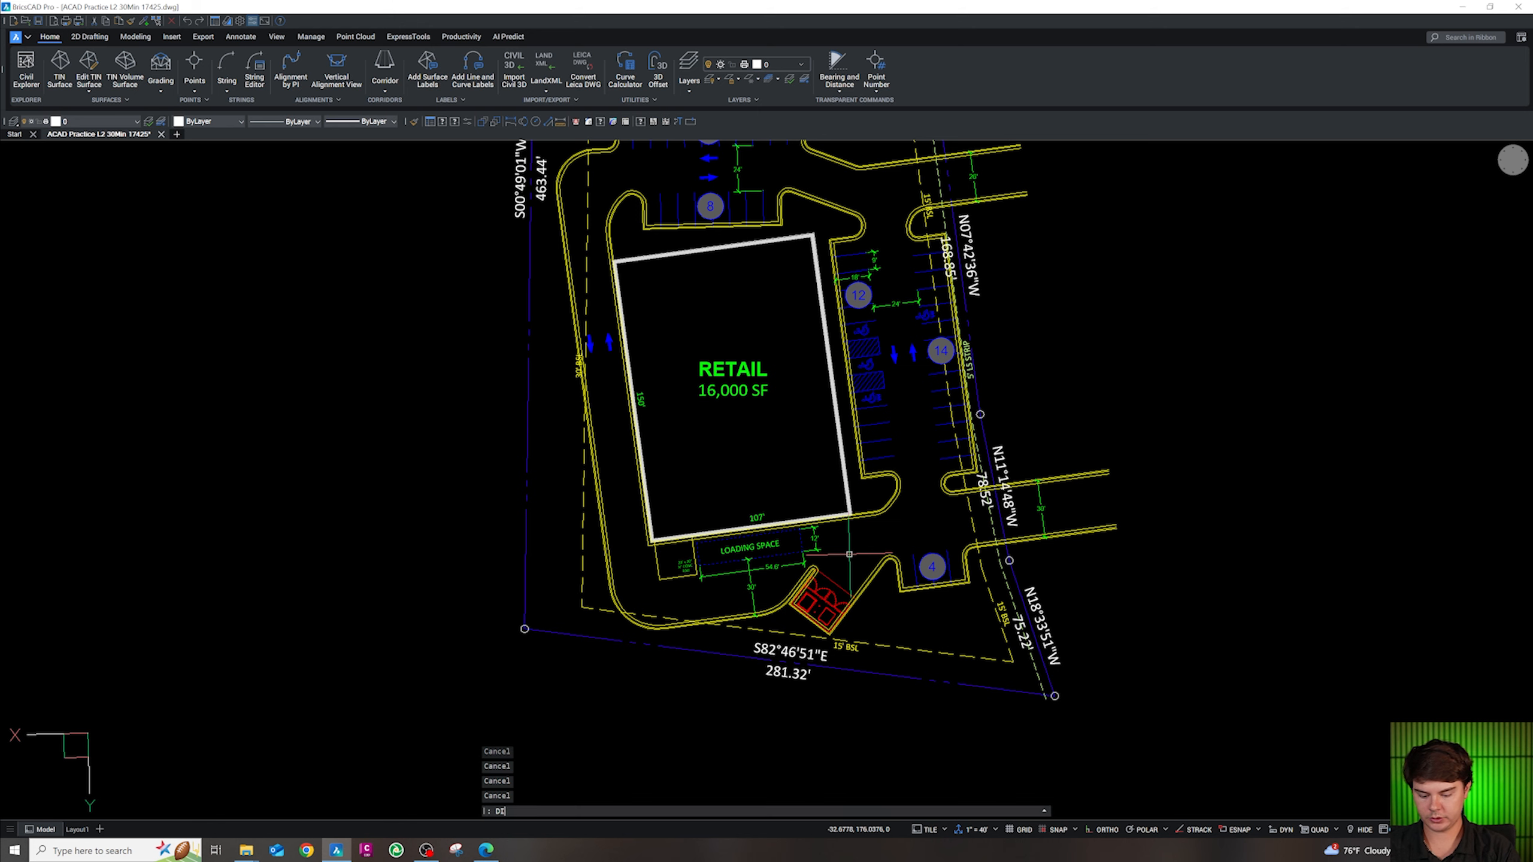
{"action": "type", "text": "M"}
{"action": "key", "text": "Return"}
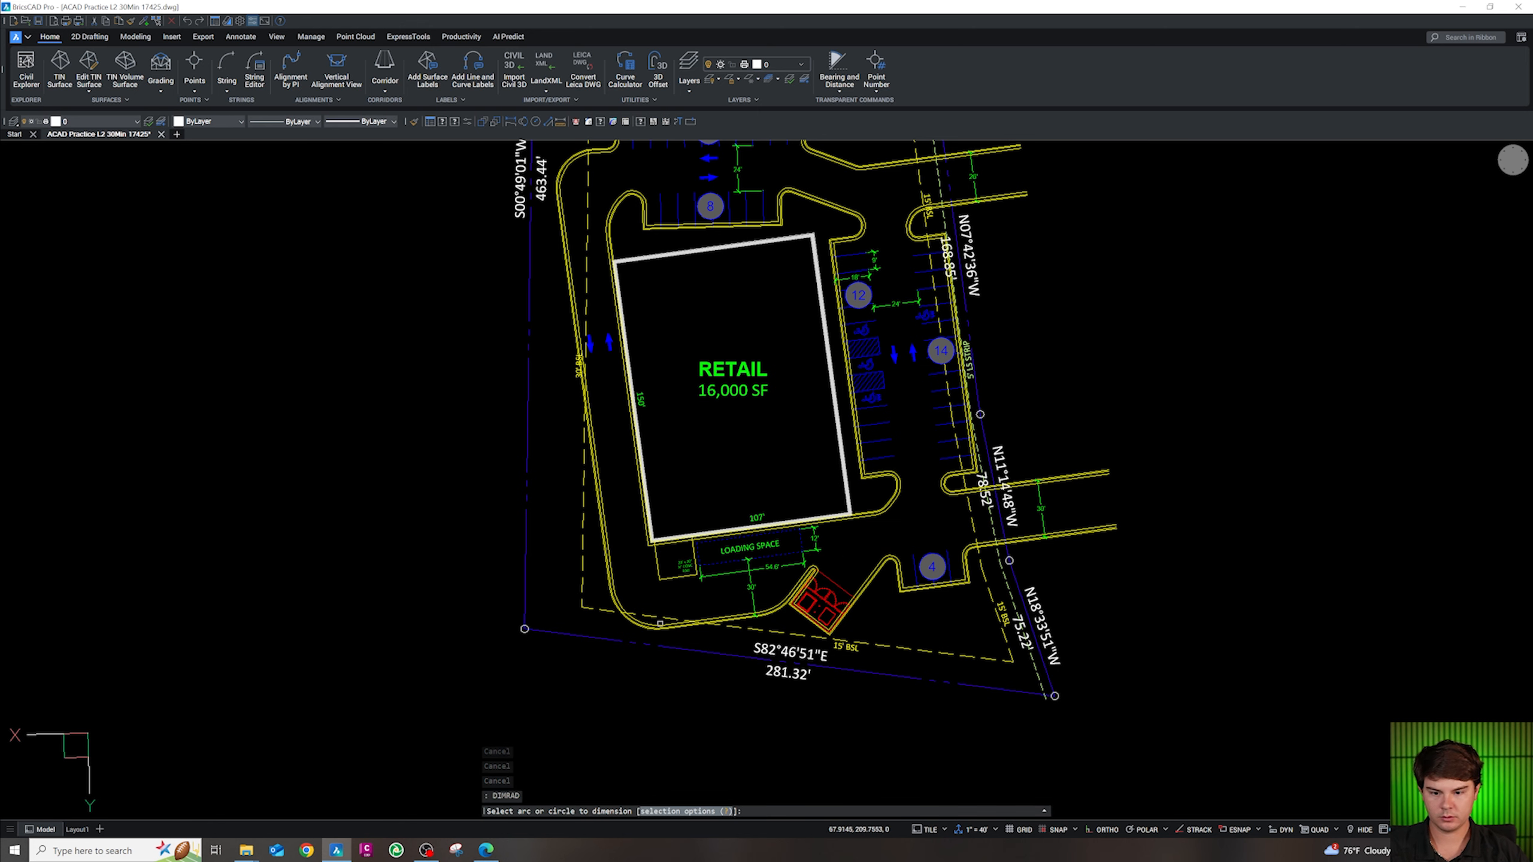
{"action": "scroll", "coordinate": [660, 622], "scroll_direction": "up", "scroll_amount": 6}
{"action": "scroll", "coordinate": [586, 649], "scroll_direction": "up", "scroll_amount": 4}
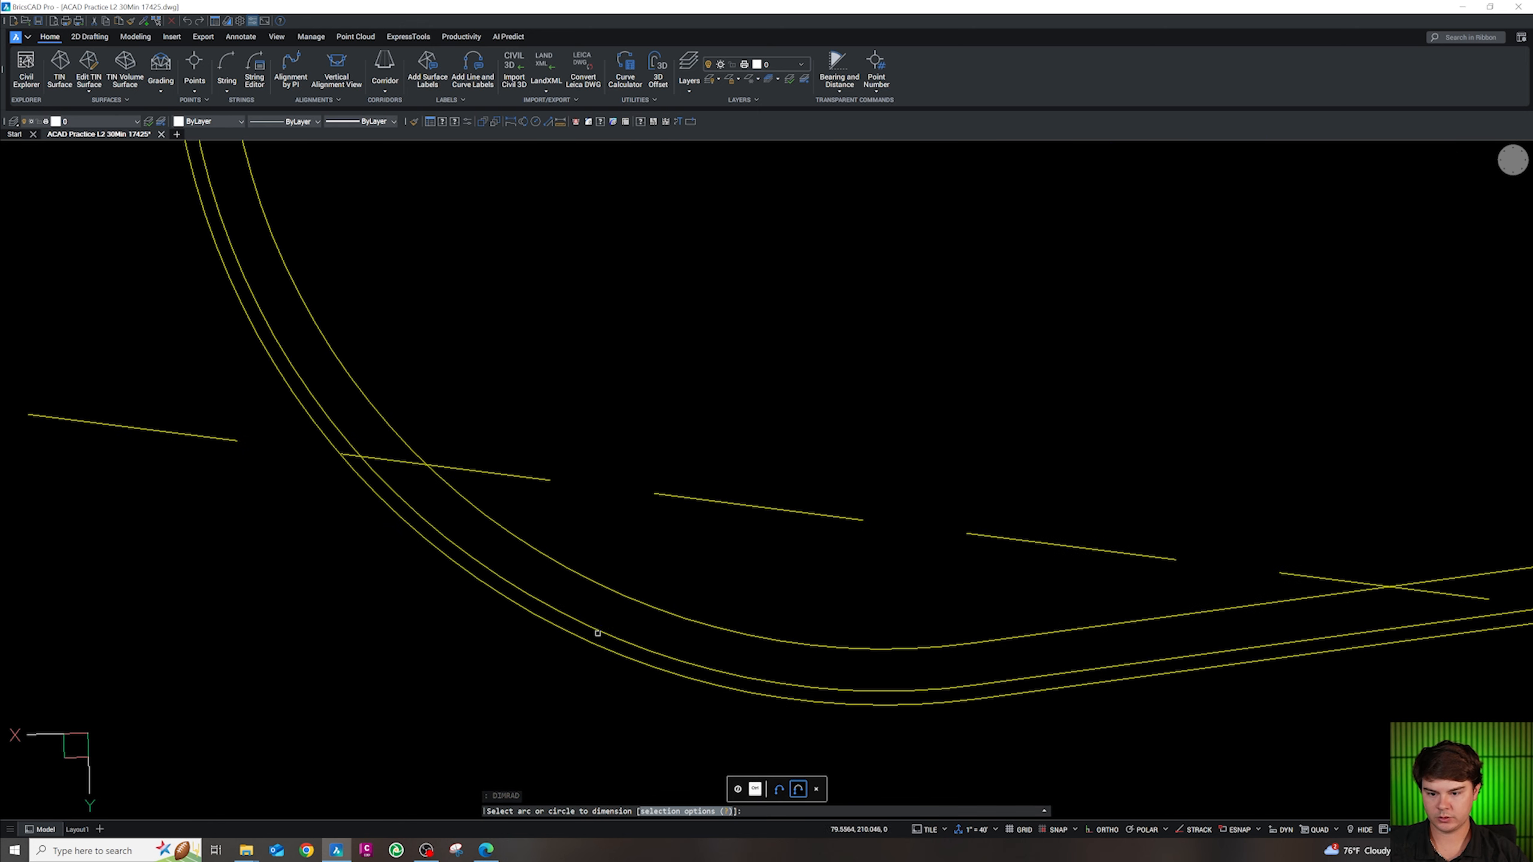
{"action": "left_click", "coordinate": [597, 629]}
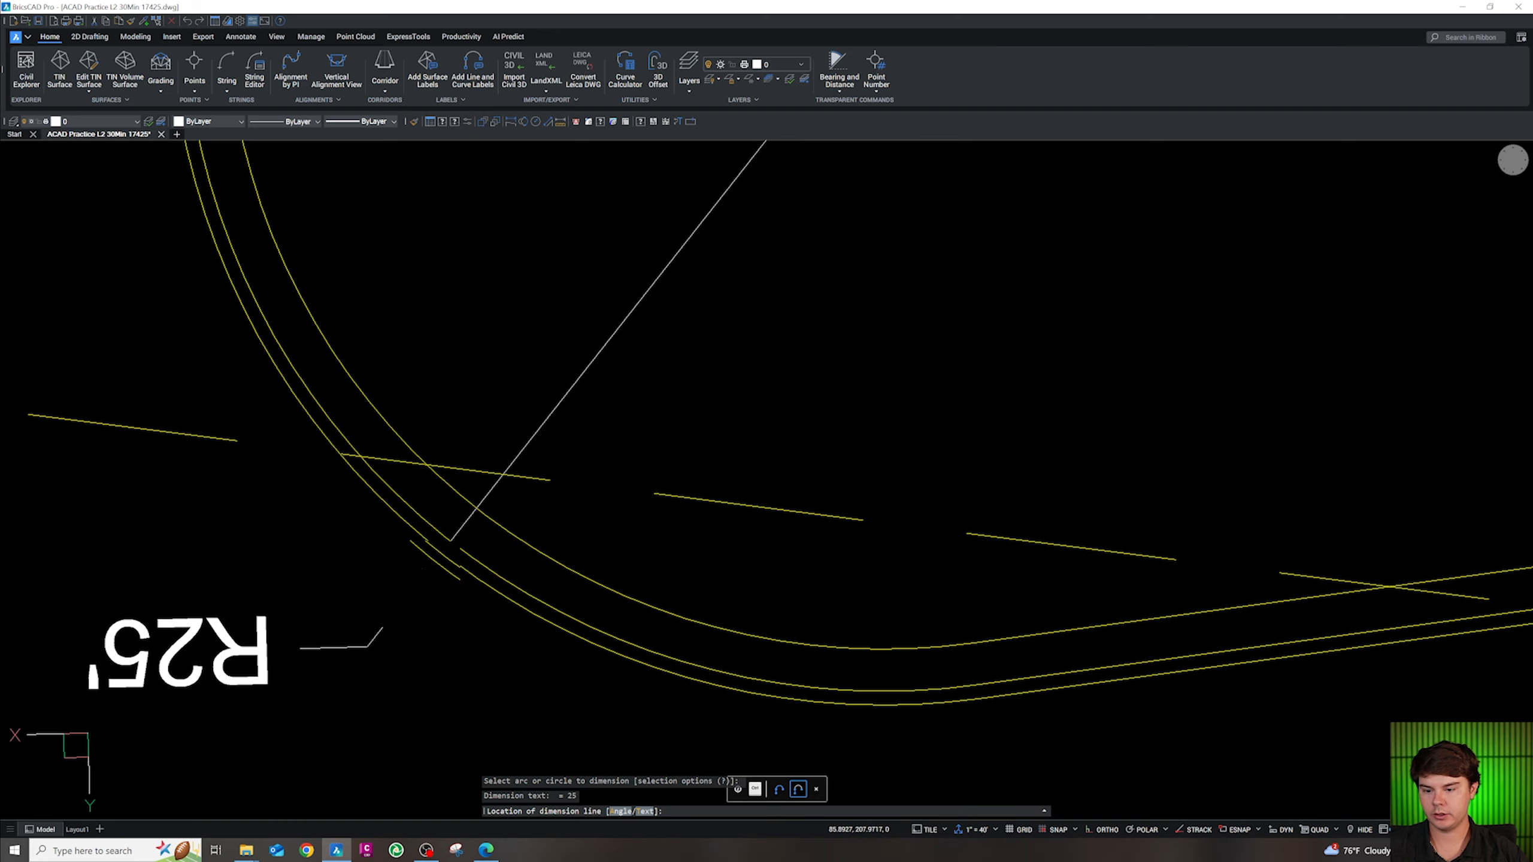
{"action": "scroll", "coordinate": [447, 544], "scroll_direction": "down", "scroll_amount": 5}
{"action": "left_click", "coordinate": [410, 603]}
{"action": "key", "text": "Escape"}
{"action": "scroll", "coordinate": [410, 603], "scroll_direction": "up", "scroll_amount": 3}
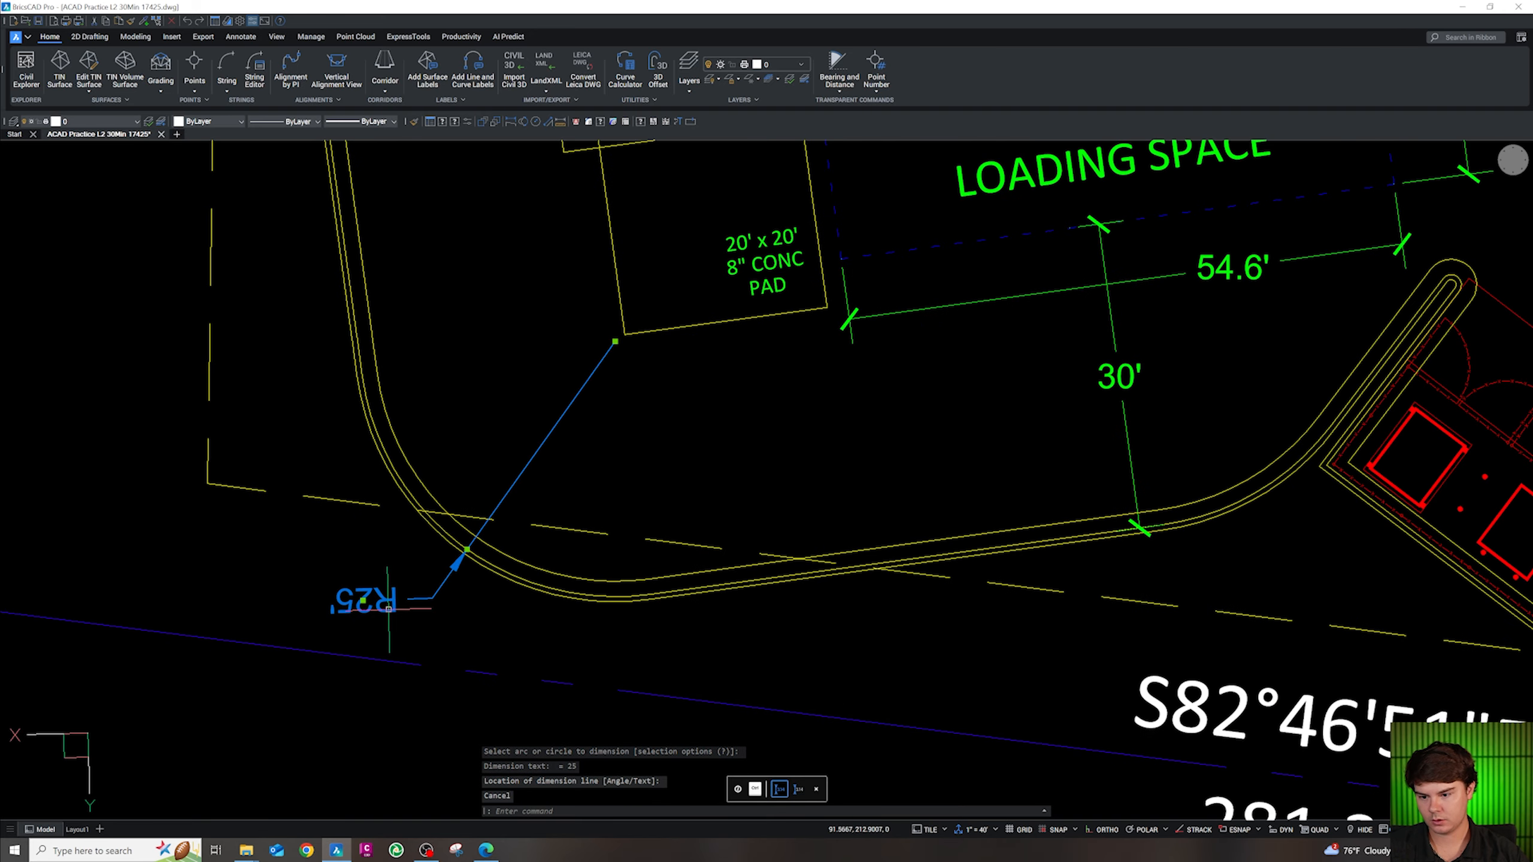
{"action": "key", "text": "Escape"}
{"action": "left_click", "coordinate": [382, 582]}
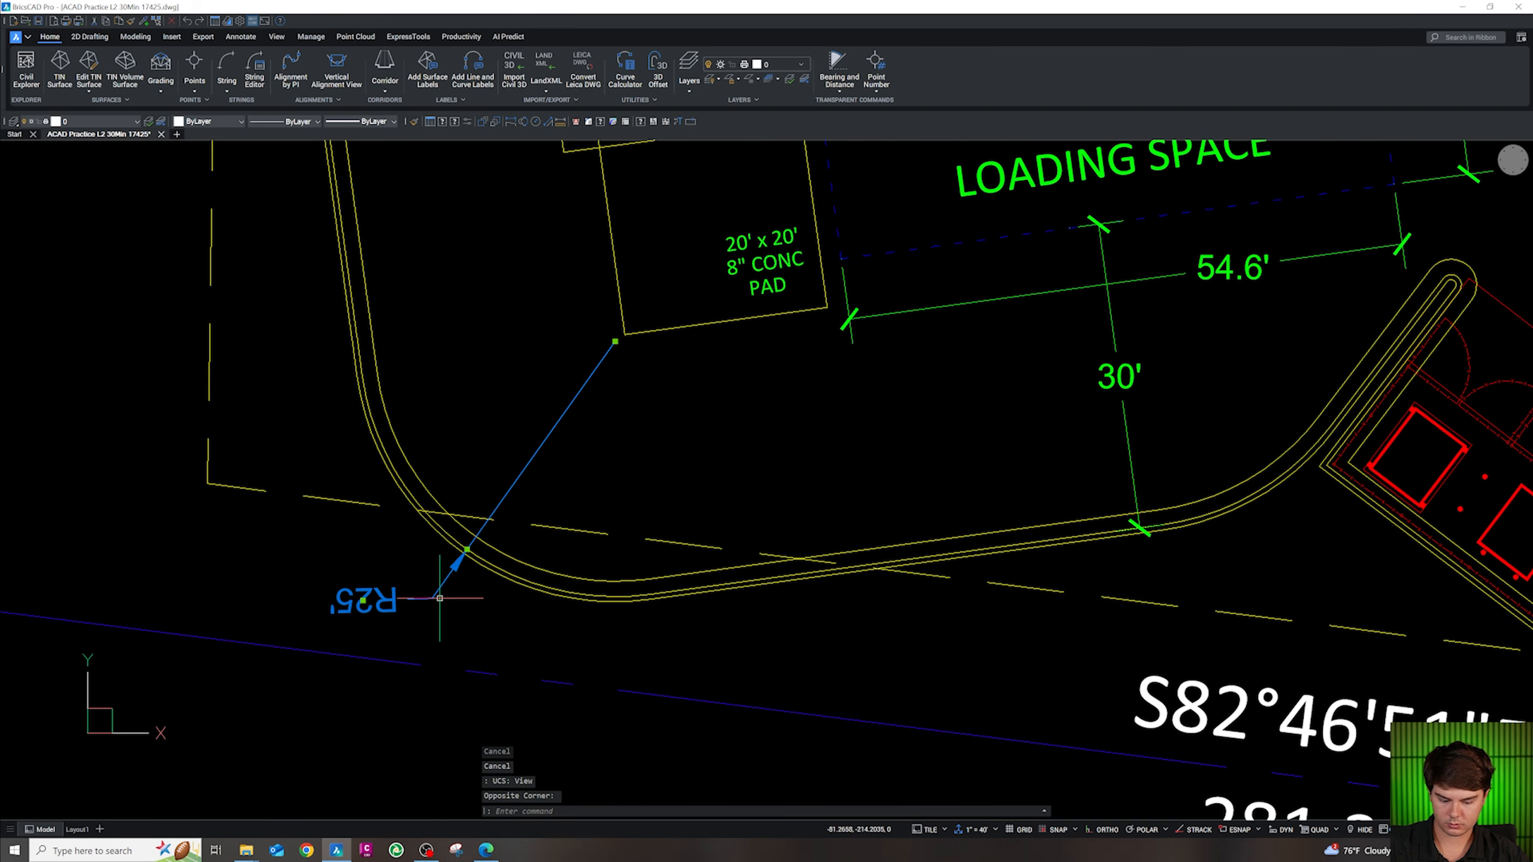
{"action": "key", "text": "Delete"}
Add an R25' DIMRAD dimension to the curb arc southwest of the loading space, below the curve
{"action": "type", "text": "DIMRAD"}
{"action": "key", "text": "Return"}
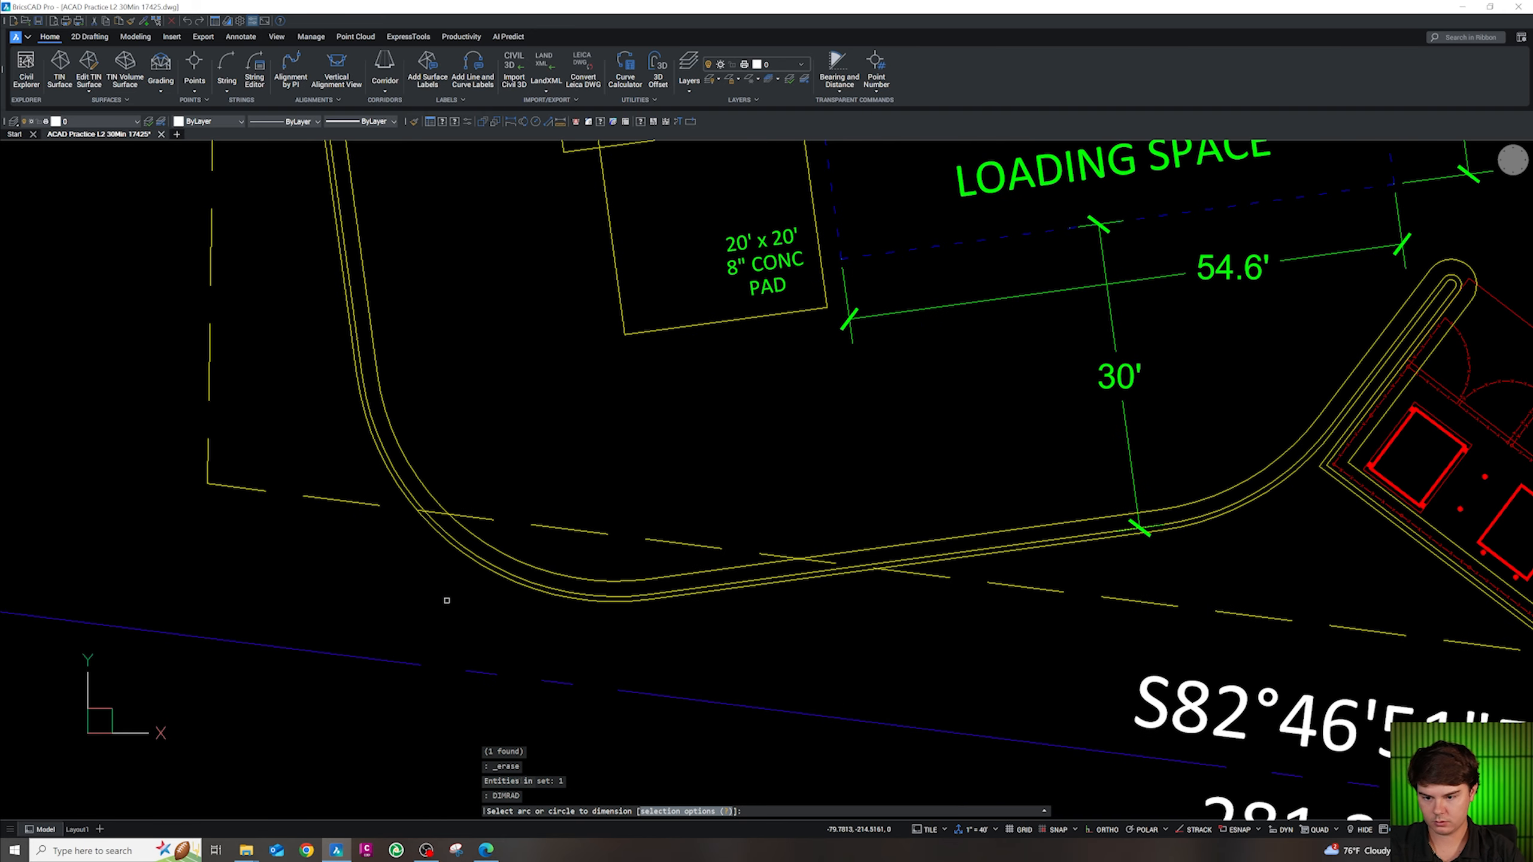
{"action": "left_click", "coordinate": [486, 559]}
{"action": "left_click", "coordinate": [407, 599]}
{"action": "key", "text": "Escape"}
{"action": "key", "text": "Escape"}
{"action": "key", "text": "Escape"}
{"action": "left_click", "coordinate": [428, 620]}
{"action": "left_click", "coordinate": [355, 593]}
Match the green 54.6' dimension's style onto the R25' dimension, then undo it
{"action": "type", "text": "MA"}
{"action": "key", "text": "Return"}
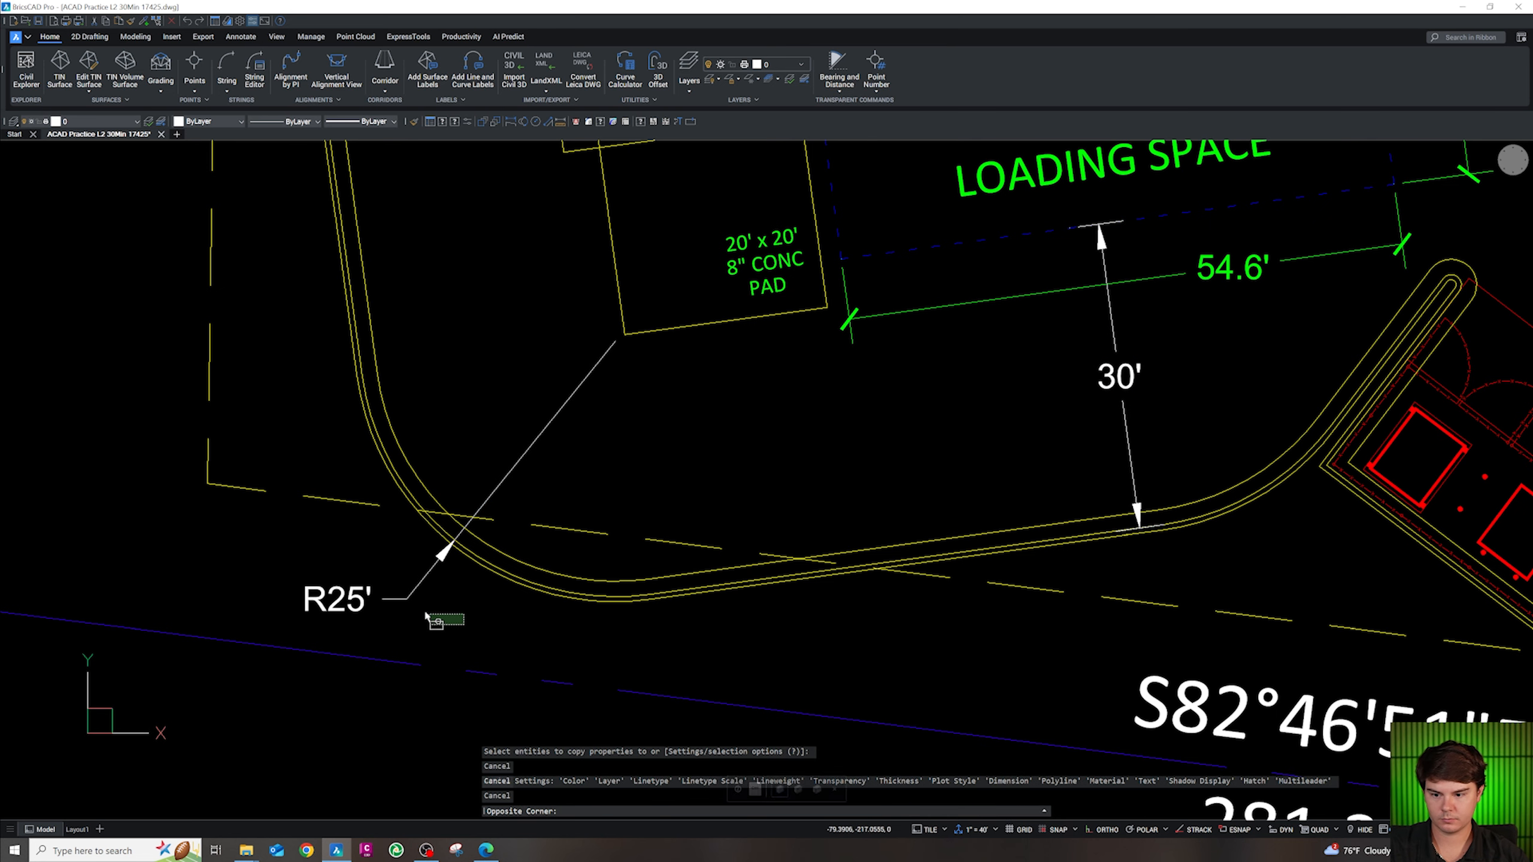
{"action": "key", "text": "Escape"}
{"action": "left_click", "coordinate": [1210, 290]}
{"action": "type", "text": "MA"}
{"action": "key", "text": "Return"}
{"action": "left_click", "coordinate": [1123, 387]}
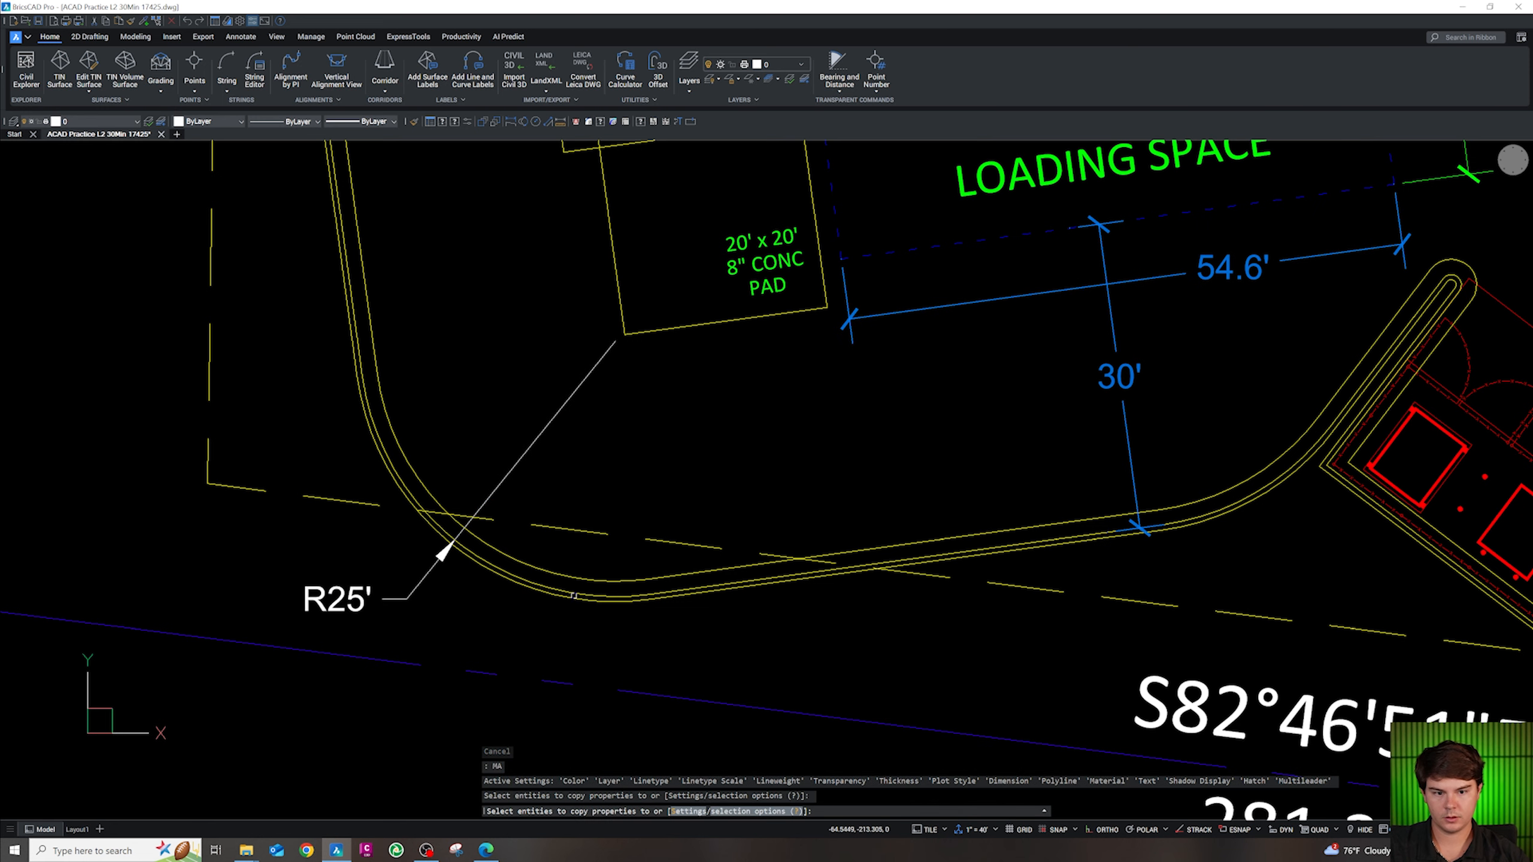
{"action": "left_click", "coordinate": [349, 603]}
{"action": "key", "text": "Escape"}
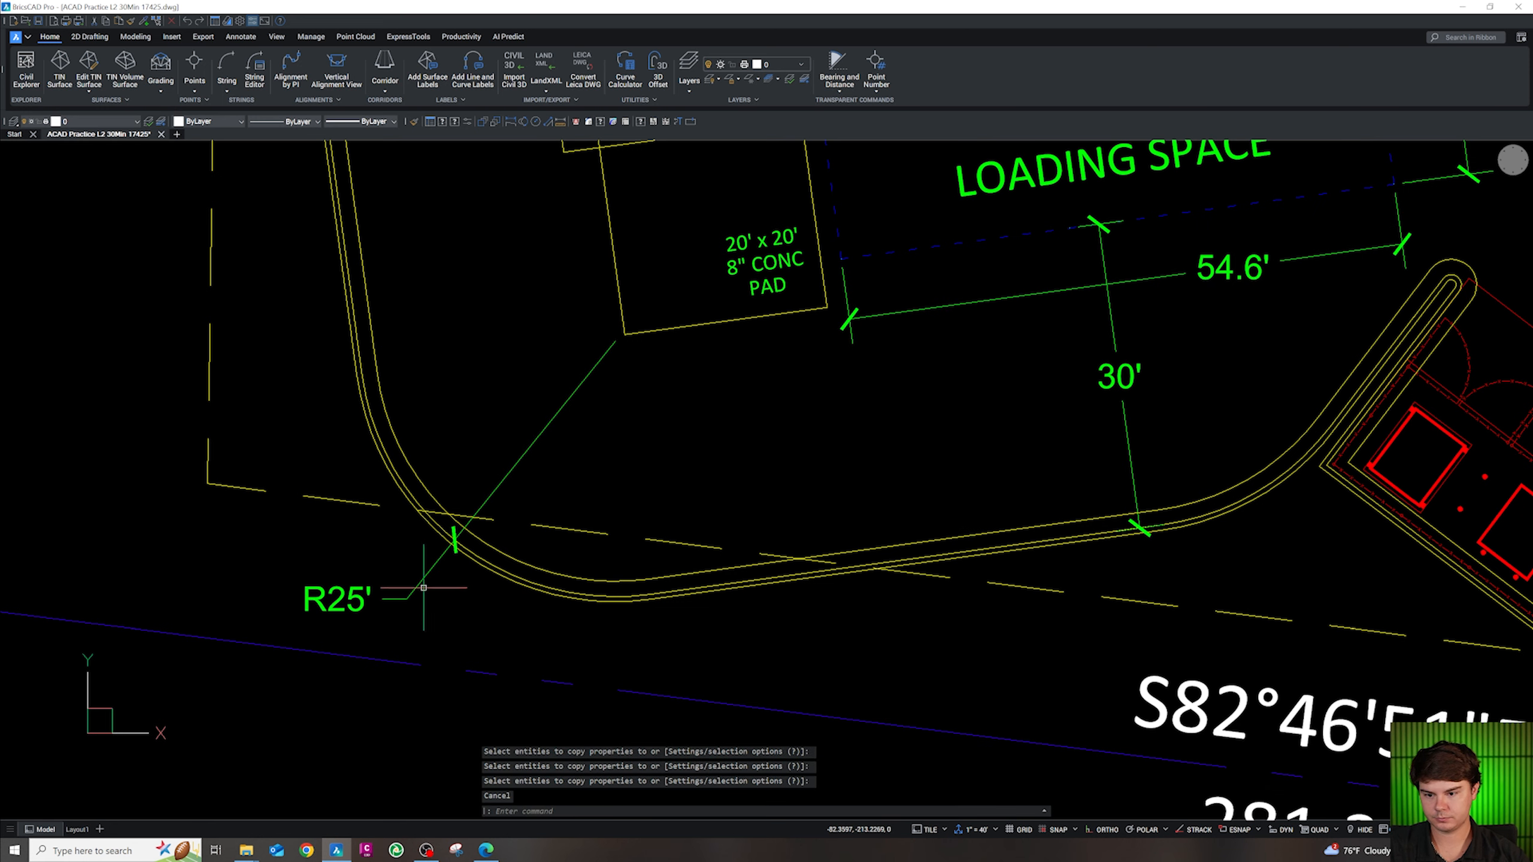
{"action": "left_click", "coordinate": [404, 587]}
{"action": "key", "text": "ctrl+z"}
{"action": "key", "text": "ctrl+z"}
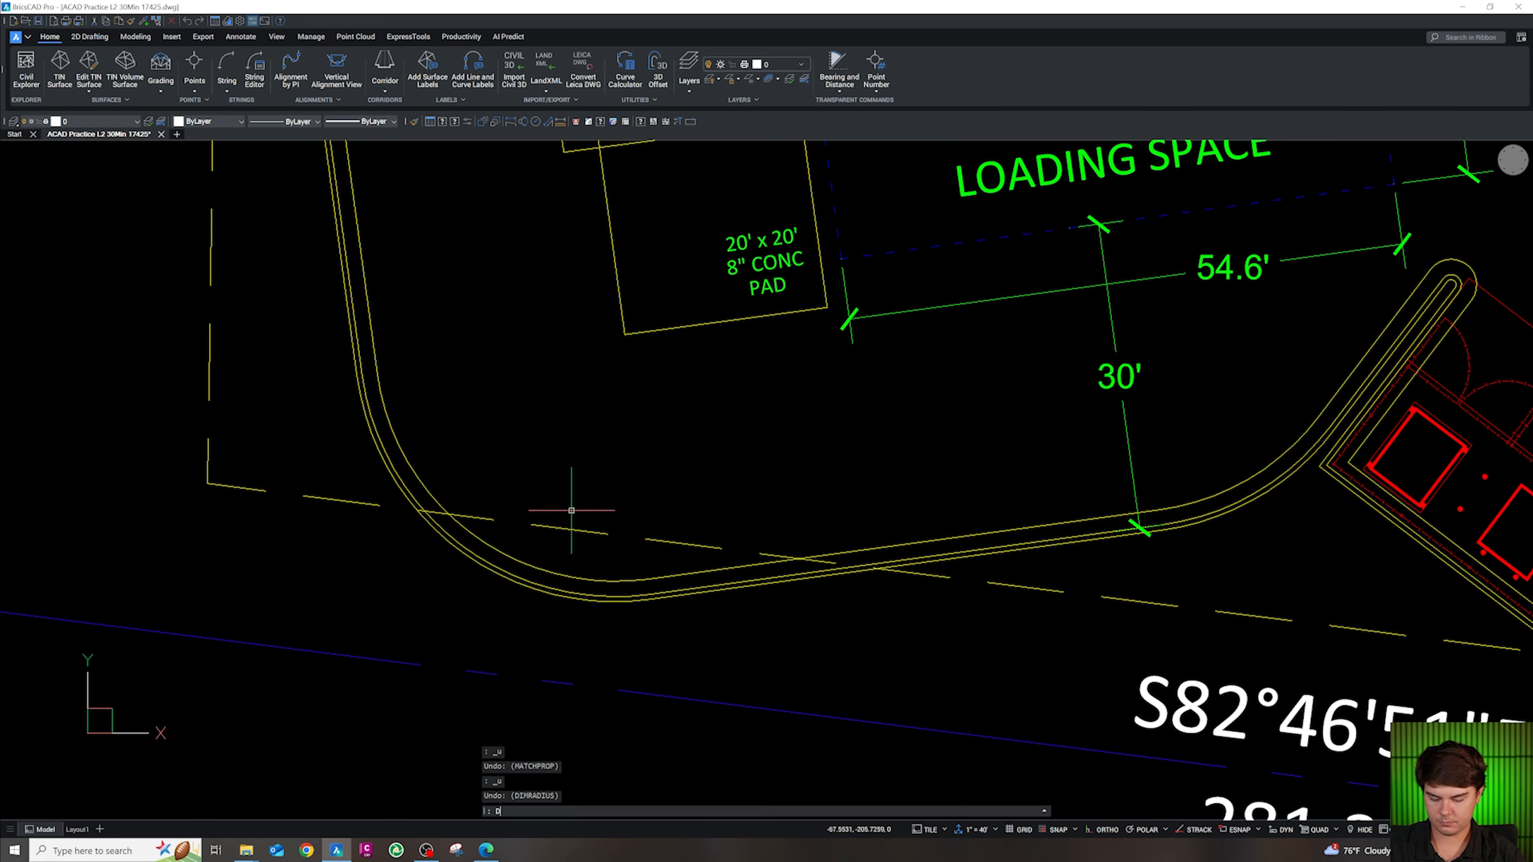
Redimension the curb arc southwest of the loading space with an R25' label below it
{"action": "type", "text": "dim"}
{"action": "key", "text": "Return"}
{"action": "key", "text": "Escape"}
{"action": "key", "text": "Escape"}
{"action": "key", "text": "Escape"}
{"action": "type", "text": "di"}
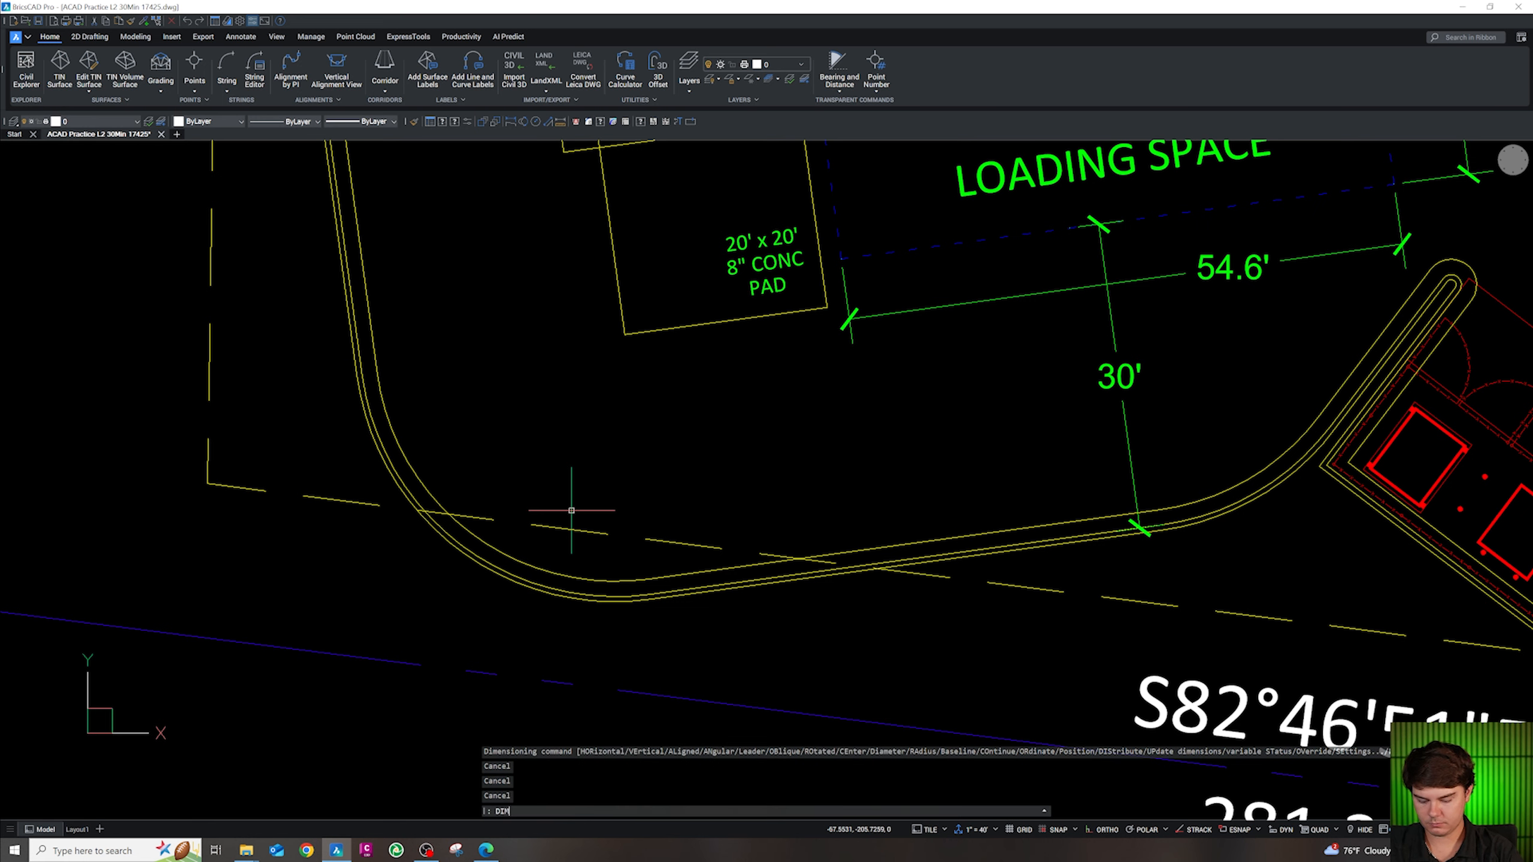
{"action": "key", "text": "Return"}
{"action": "left_click", "coordinate": [483, 556]}
{"action": "left_click", "coordinate": [481, 554]}
{"action": "left_click", "coordinate": [477, 550]}
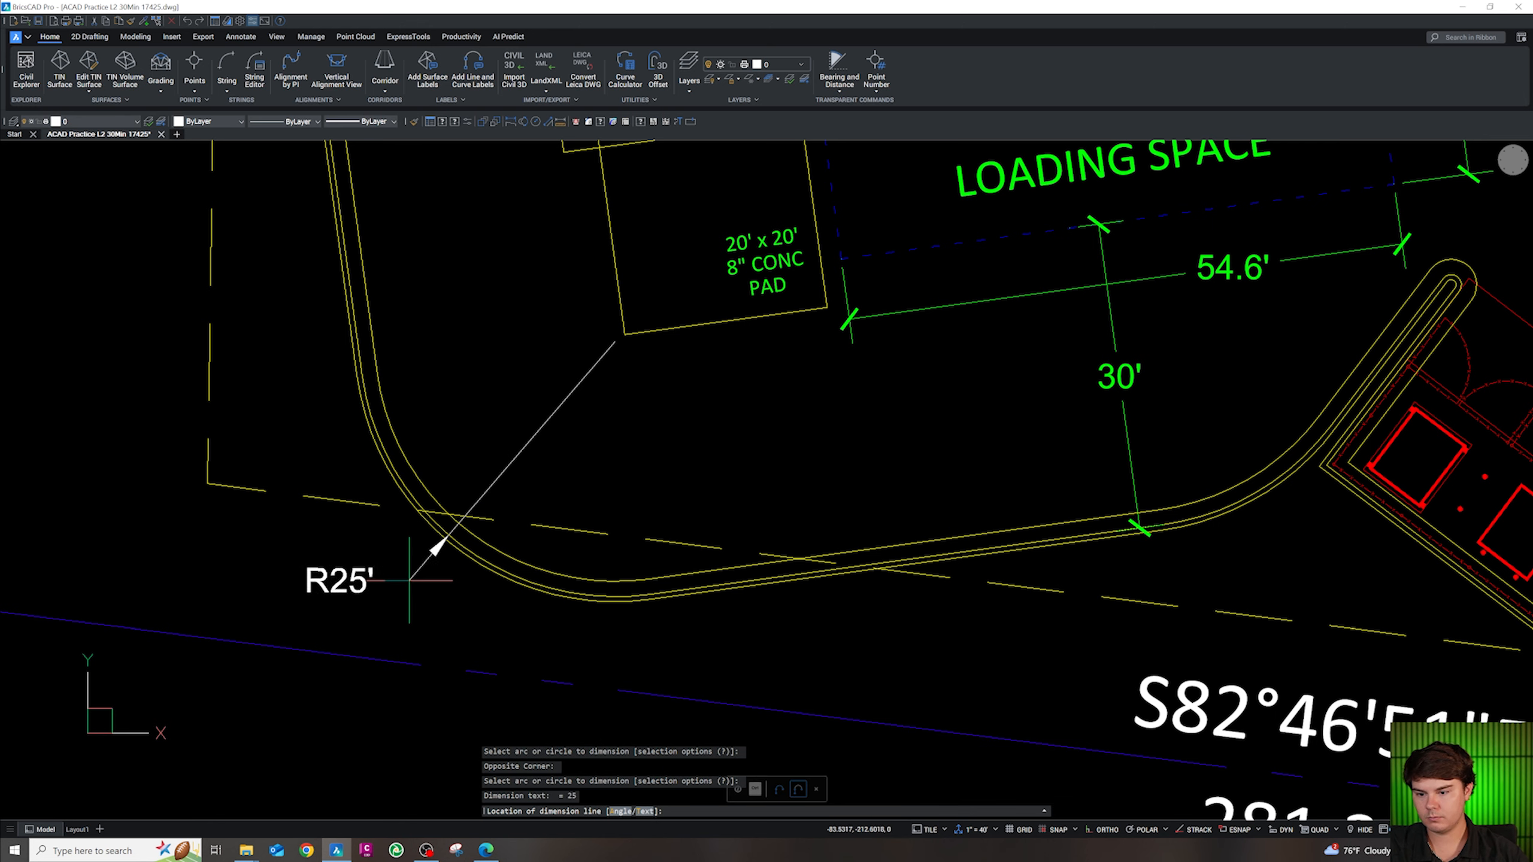
{"action": "left_click", "coordinate": [361, 585]}
{"action": "key", "text": "Escape"}
{"action": "key", "text": "Escape"}
Apply the matched green dimension properties to the 30' dimension
{"action": "type", "text": "ma"}
{"action": "key", "text": "Return"}
{"action": "left_click", "coordinate": [1133, 379]}
{"action": "key", "text": "Escape"}
{"action": "key", "text": "Escape"}
{"action": "scroll", "coordinate": [574, 520], "scroll_direction": "down", "scroll_amount": 5}
Shift the R25' radius label slightly to the right
{"action": "left_click", "coordinate": [560, 490]}
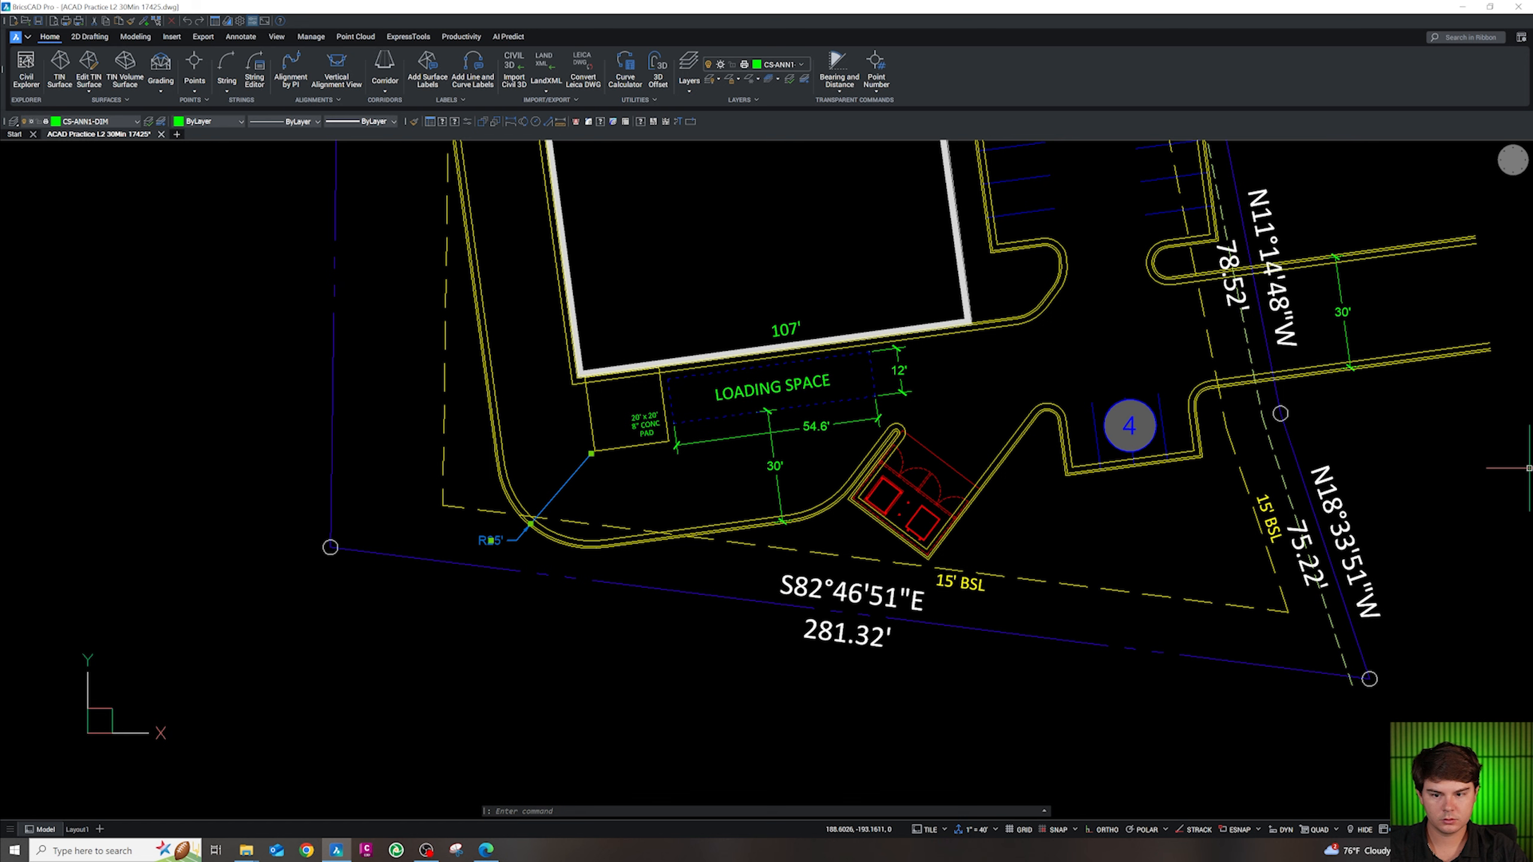
{"action": "key", "text": "Escape"}
{"action": "left_click", "coordinate": [577, 477]}
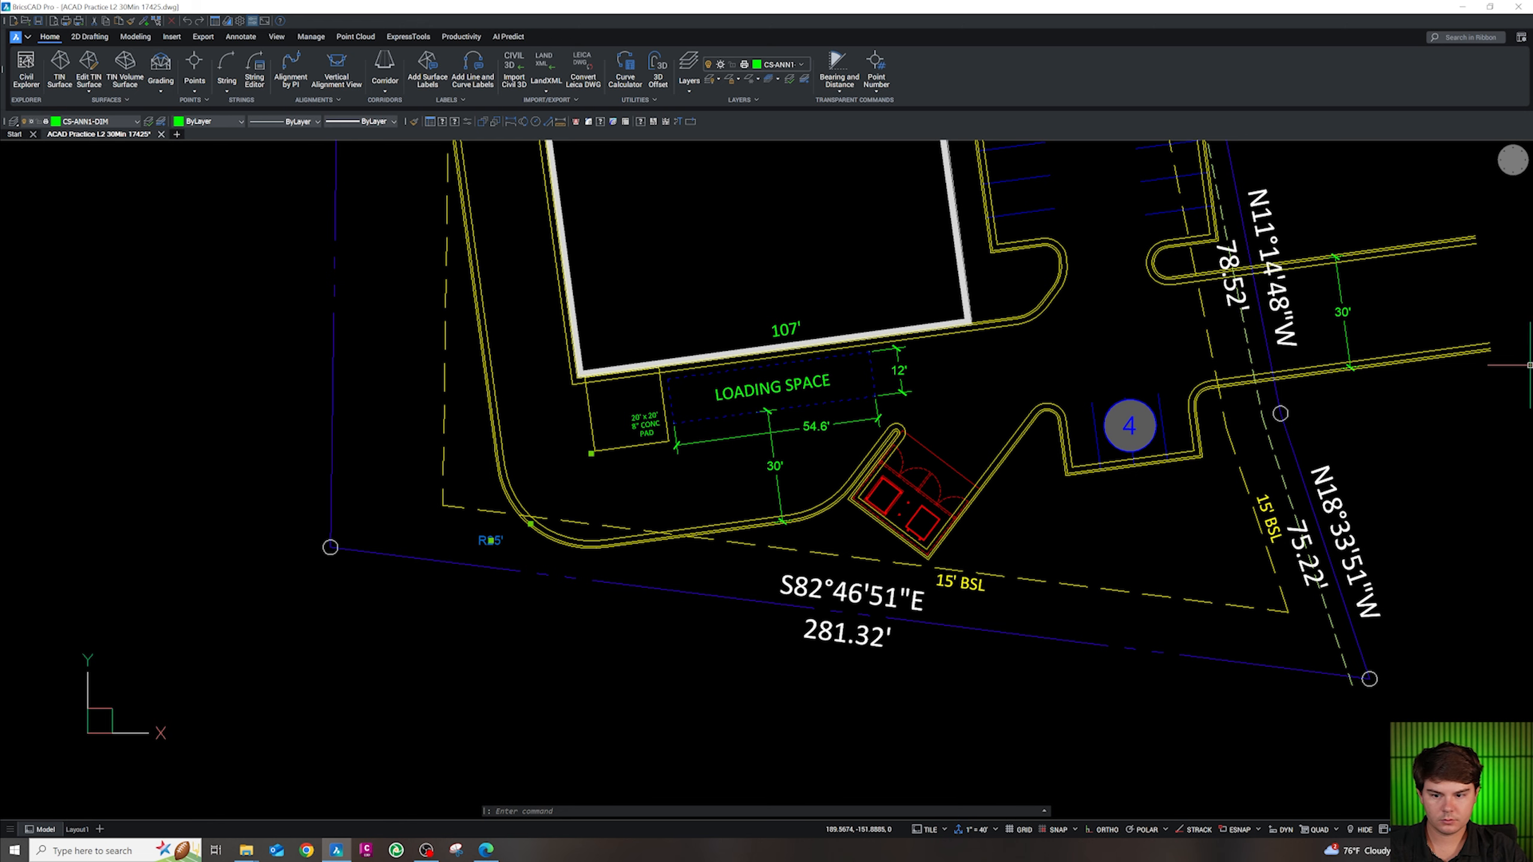
{"action": "scroll", "coordinate": [532, 535], "scroll_direction": "up", "scroll_amount": 5}
{"action": "key", "text": "Escape"}
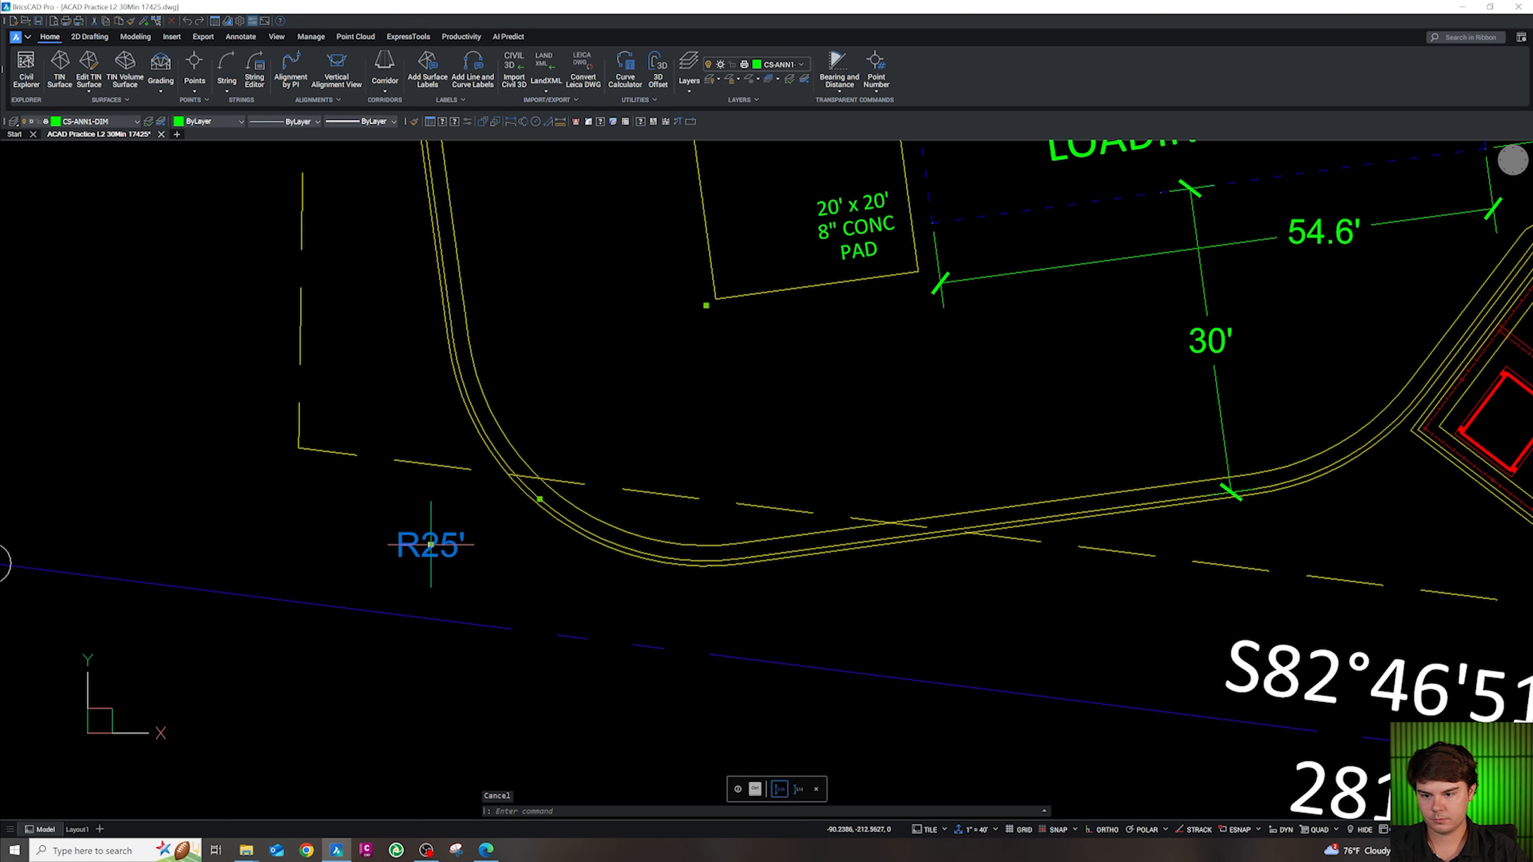
{"action": "left_click", "coordinate": [431, 545]}
{"action": "left_click", "coordinate": [536, 523]}
{"action": "key", "text": "Escape"}
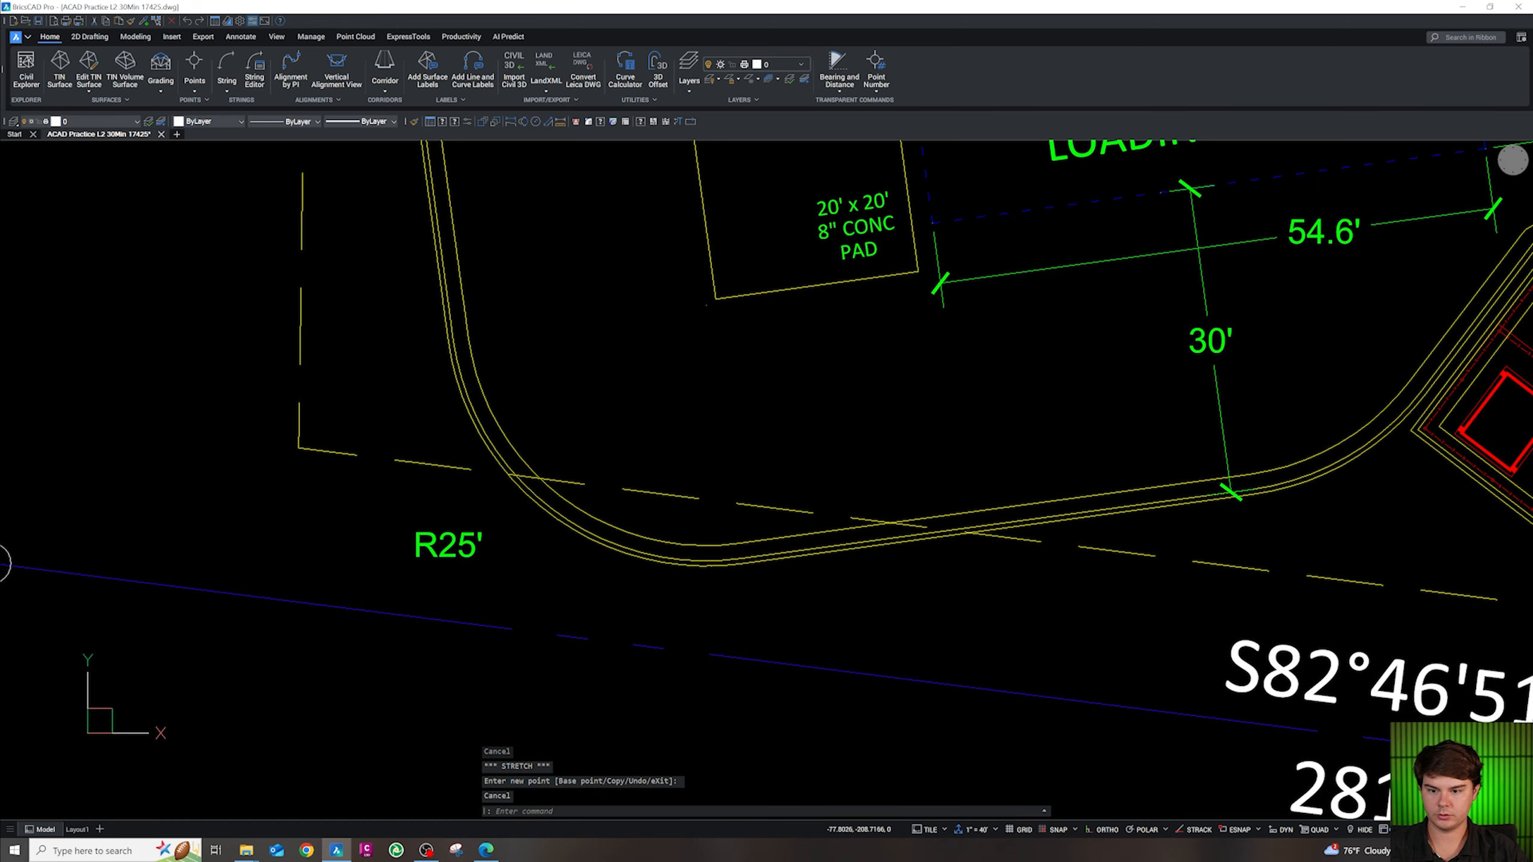
{"action": "scroll", "coordinate": [555, 504], "scroll_direction": "down", "scroll_amount": 8}
{"action": "scroll", "coordinate": [703, 528], "scroll_direction": "up", "scroll_amount": 5}
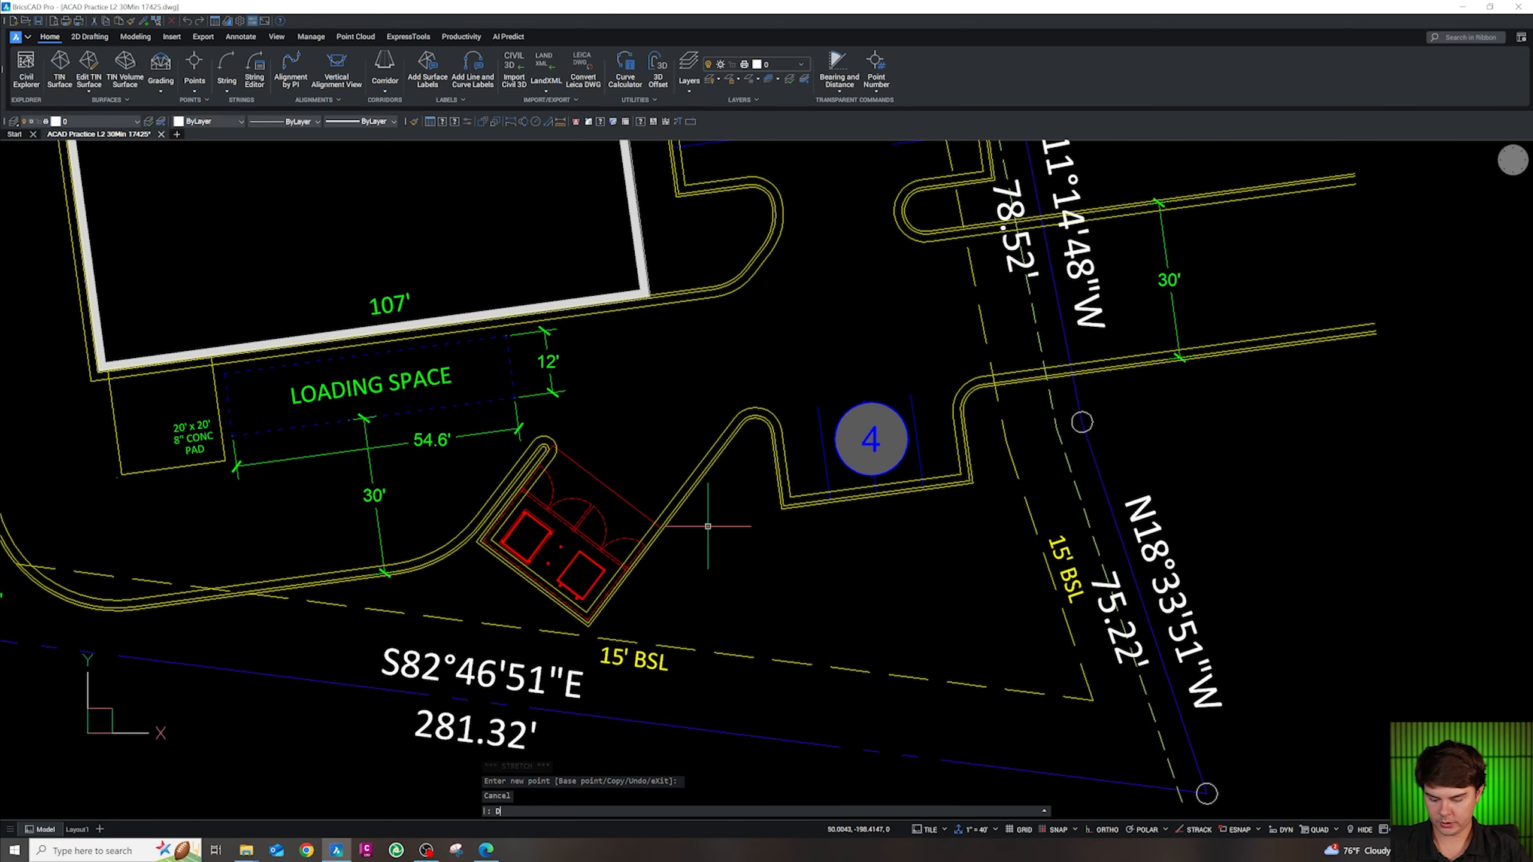
{"action": "type", "text": "DIM"}
{"action": "key", "text": "Return"}
{"action": "key", "text": "Escape"}
{"action": "key", "text": "Escape"}
Add an R25' radius dimension to the curb arc below the loading space with DIMRAD
{"action": "type", "text": "D"}
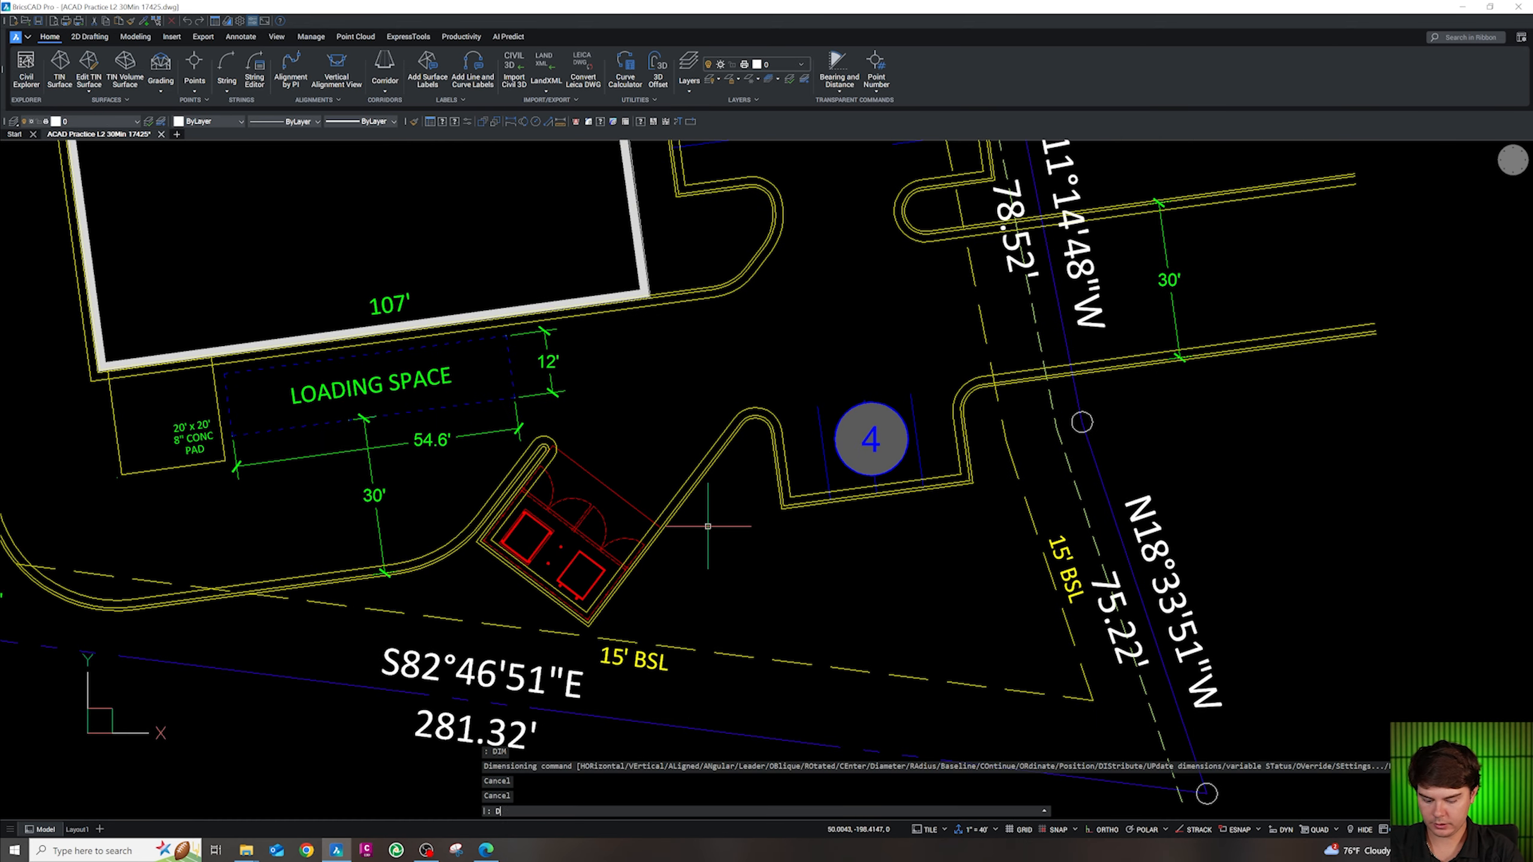
{"action": "type", "text": "IMRAD"}
{"action": "key", "text": "Return"}
{"action": "scroll", "coordinate": [518, 446], "scroll_direction": "up", "scroll_amount": 5}
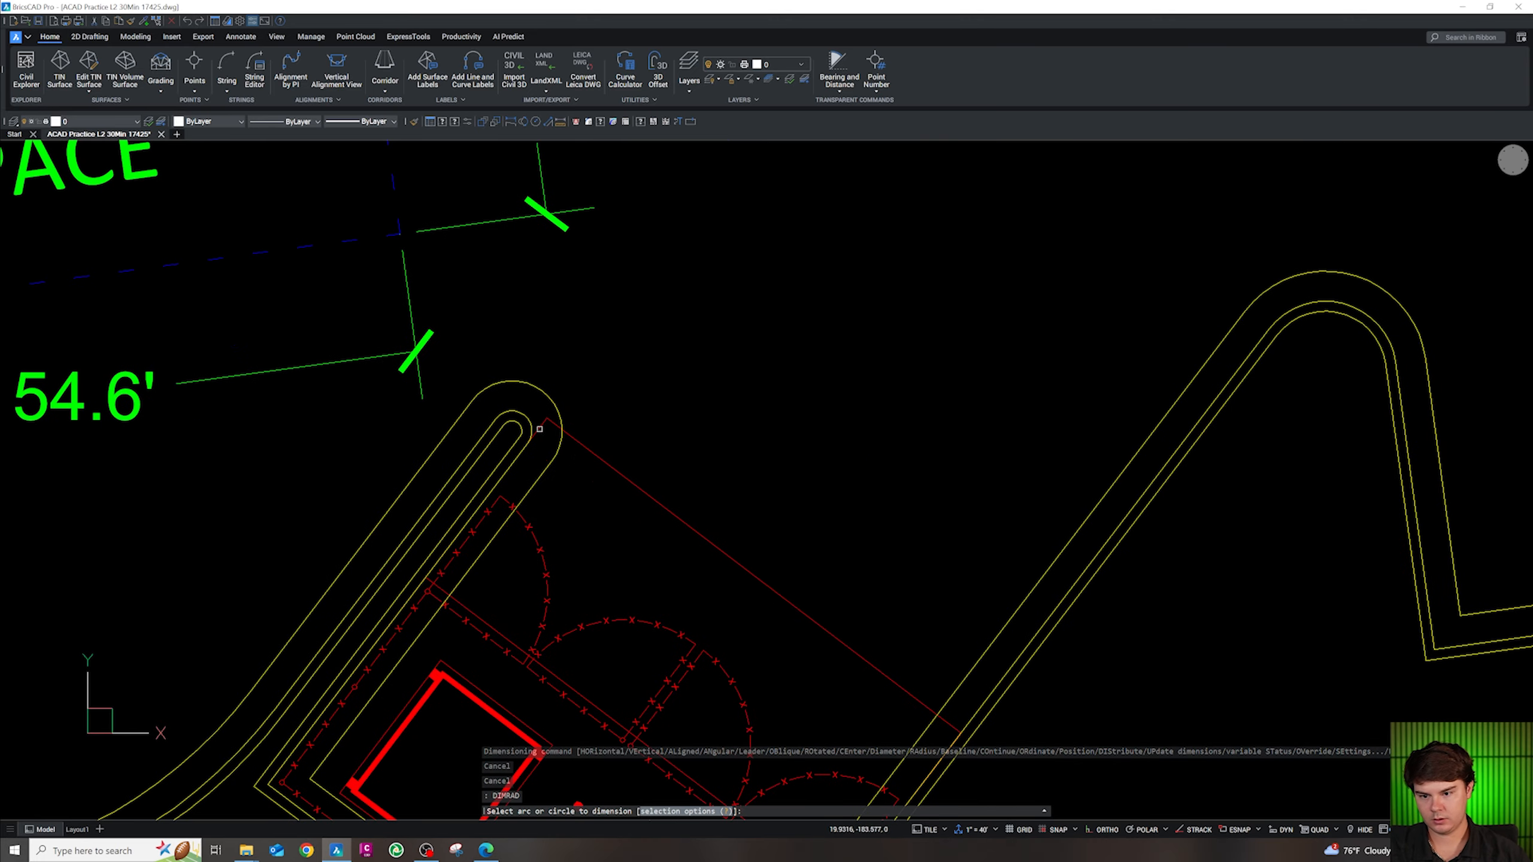
{"action": "scroll", "coordinate": [434, 573], "scroll_direction": "down", "scroll_amount": 5}
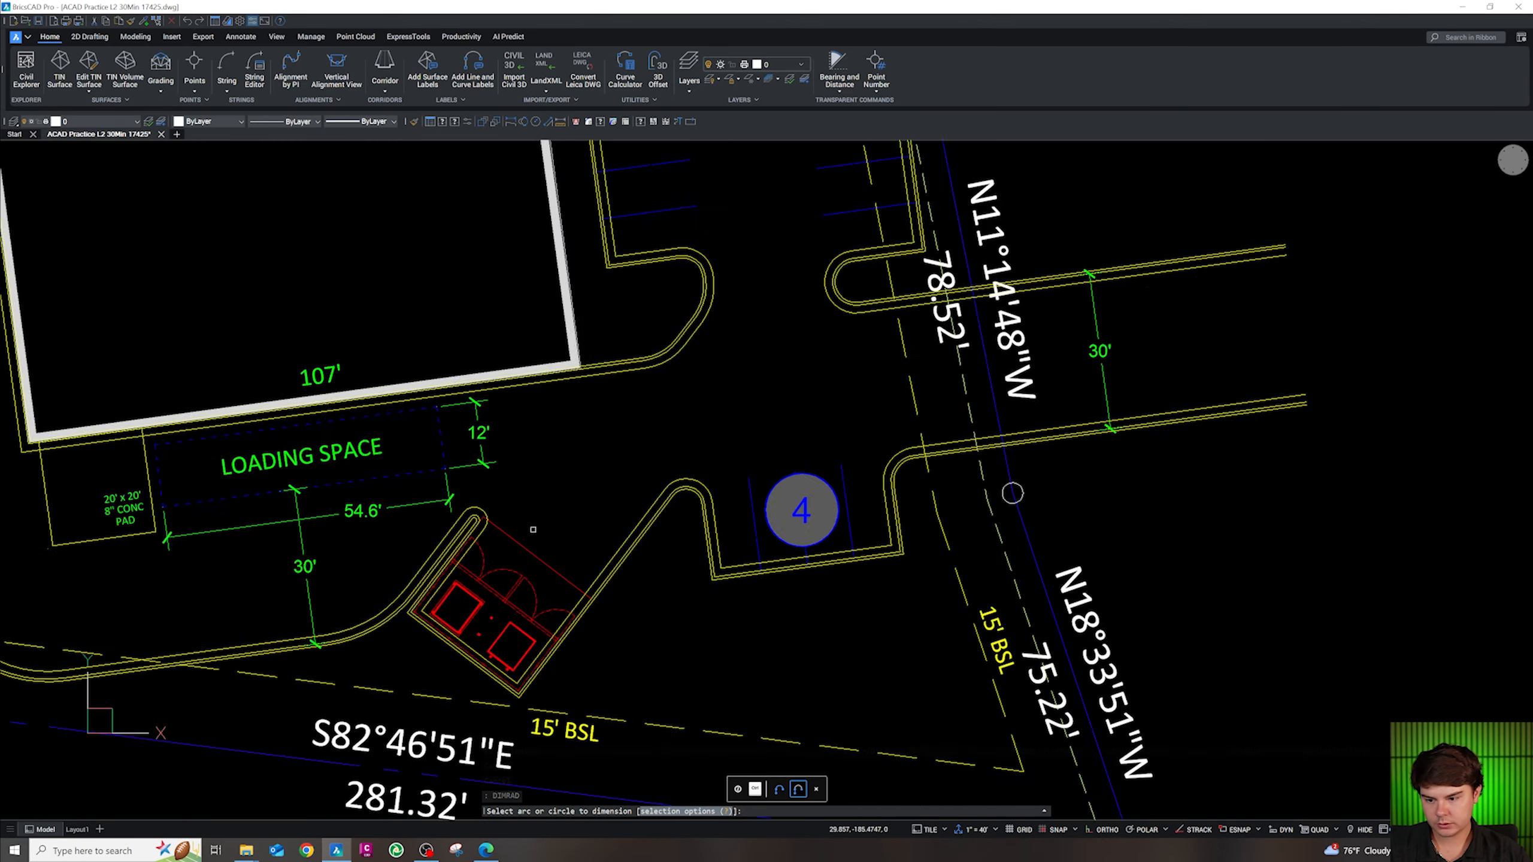
{"action": "scroll", "coordinate": [430, 599], "scroll_direction": "up", "scroll_amount": 4}
{"action": "left_click", "coordinate": [467, 599]}
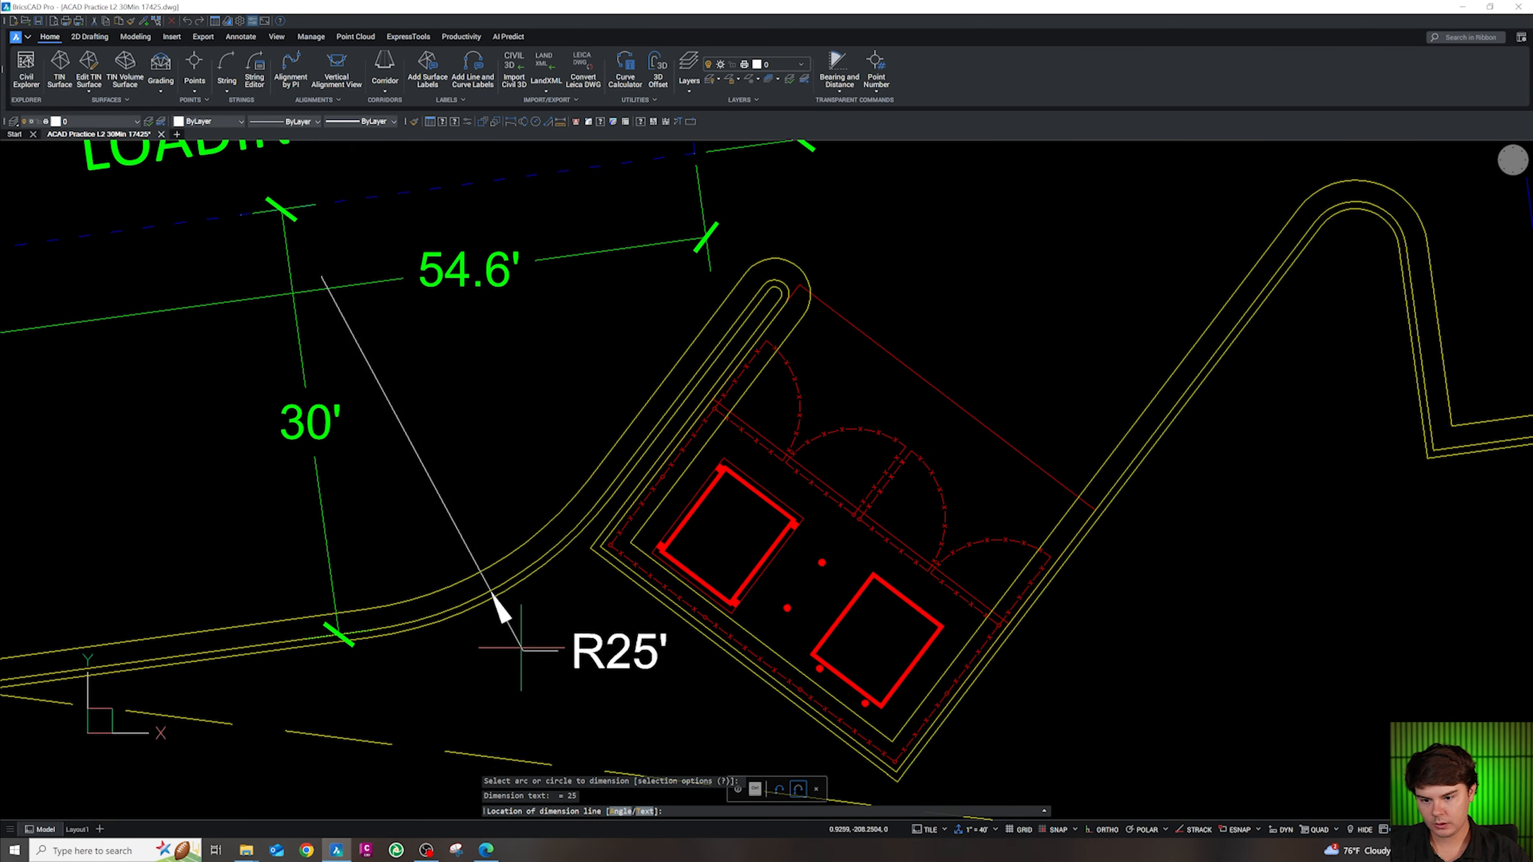
{"action": "left_click", "coordinate": [506, 609]}
{"action": "scroll", "coordinate": [544, 610], "scroll_direction": "down", "scroll_amount": 4}
{"action": "scroll", "coordinate": [929, 471], "scroll_direction": "up", "scroll_amount": 4}
Dimension the curb arcs beside and right of stall 4 as R3.5' and R5'
{"action": "key", "text": "Return"}
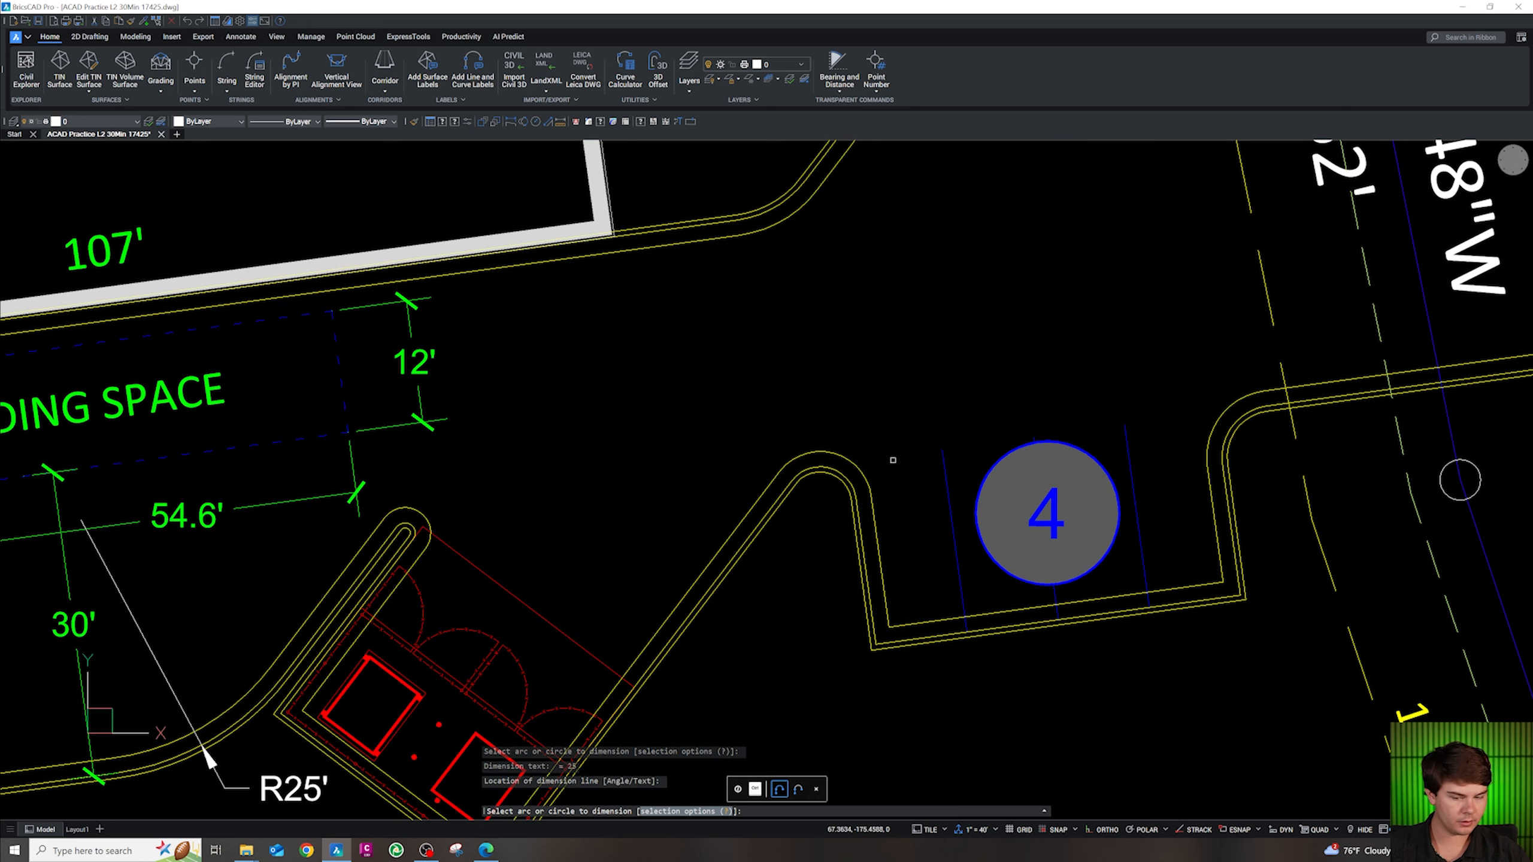
{"action": "left_click", "coordinate": [843, 475]}
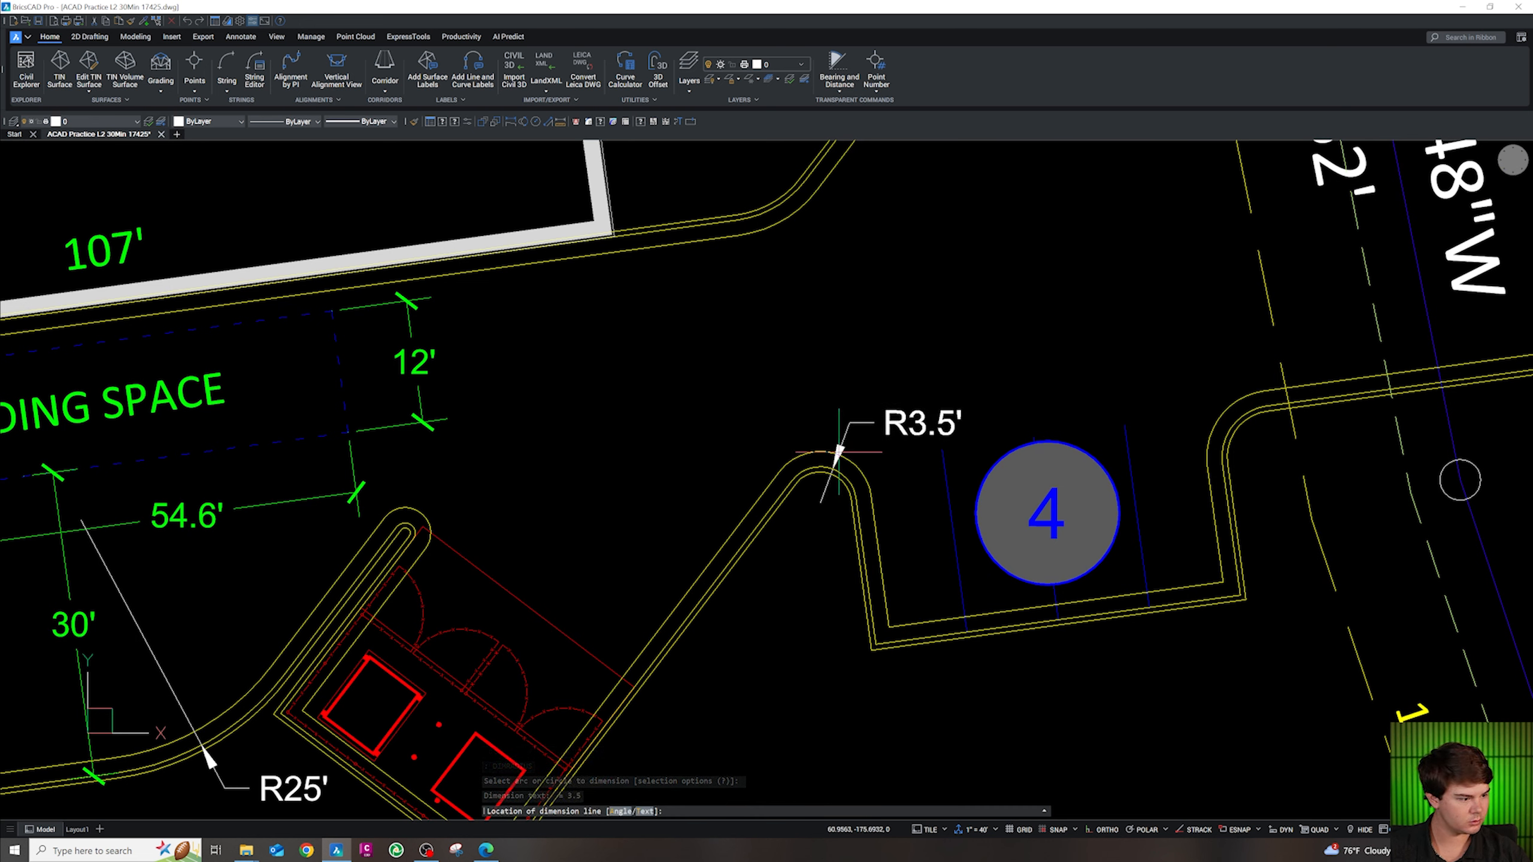
{"action": "left_click", "coordinate": [816, 538]}
{"action": "key", "text": "Return"}
{"action": "left_click", "coordinate": [1229, 449]}
{"action": "left_click", "coordinate": [1268, 448]}
{"action": "scroll", "coordinate": [1245, 527], "scroll_direction": "down", "scroll_amount": 3}
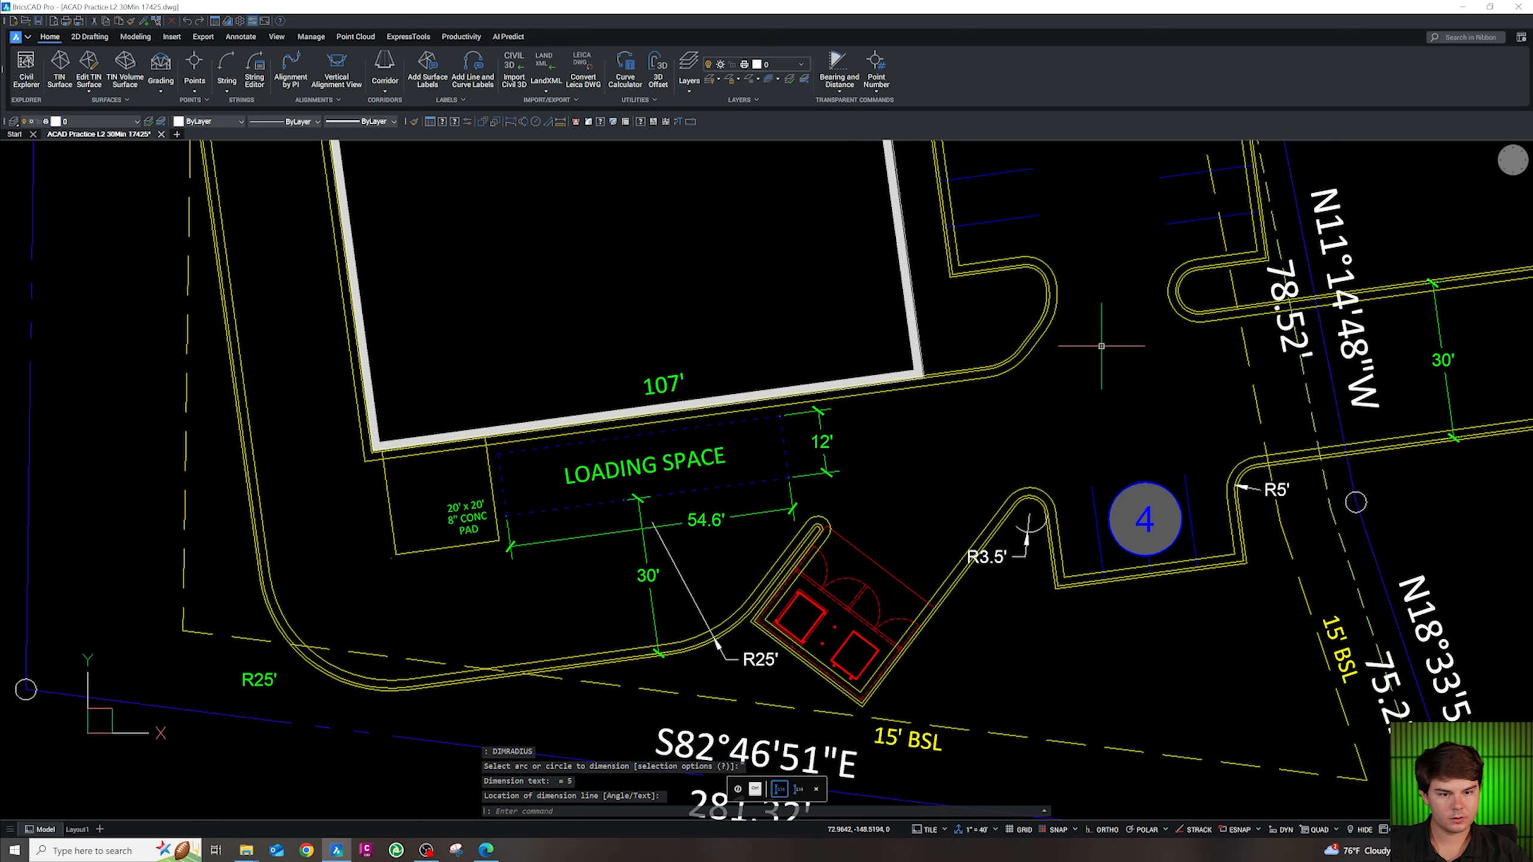
{"action": "scroll", "coordinate": [1101, 347], "scroll_direction": "up", "scroll_amount": 3}
Add R9.5' on the curb corner and R4.5' on the small arc across the drive
{"action": "key", "text": "Return"}
{"action": "left_click", "coordinate": [1040, 299]}
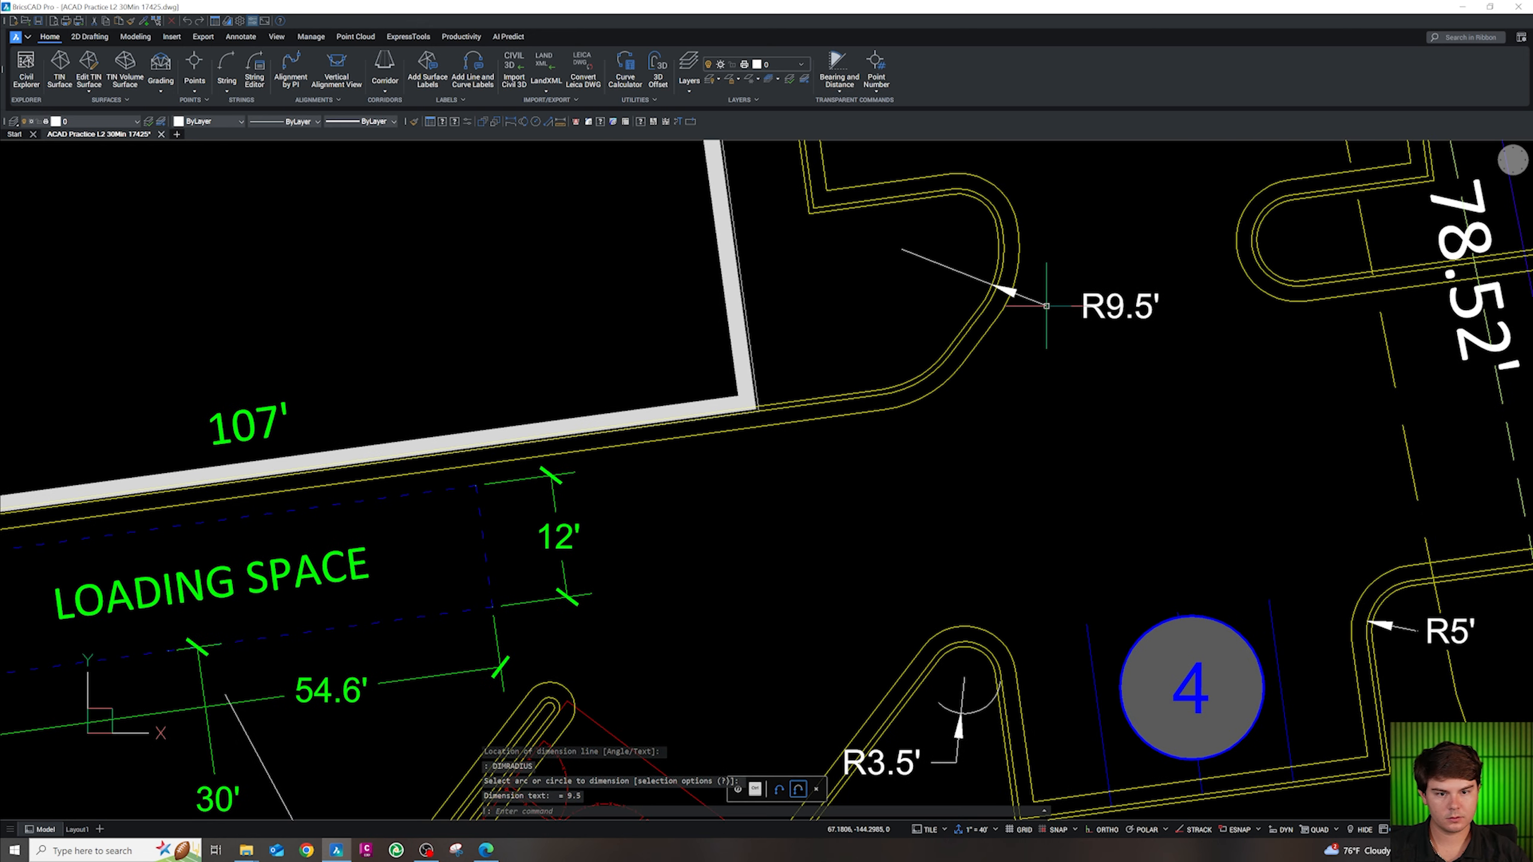
{"action": "key", "text": "Return"}
{"action": "left_click", "coordinate": [1259, 258]}
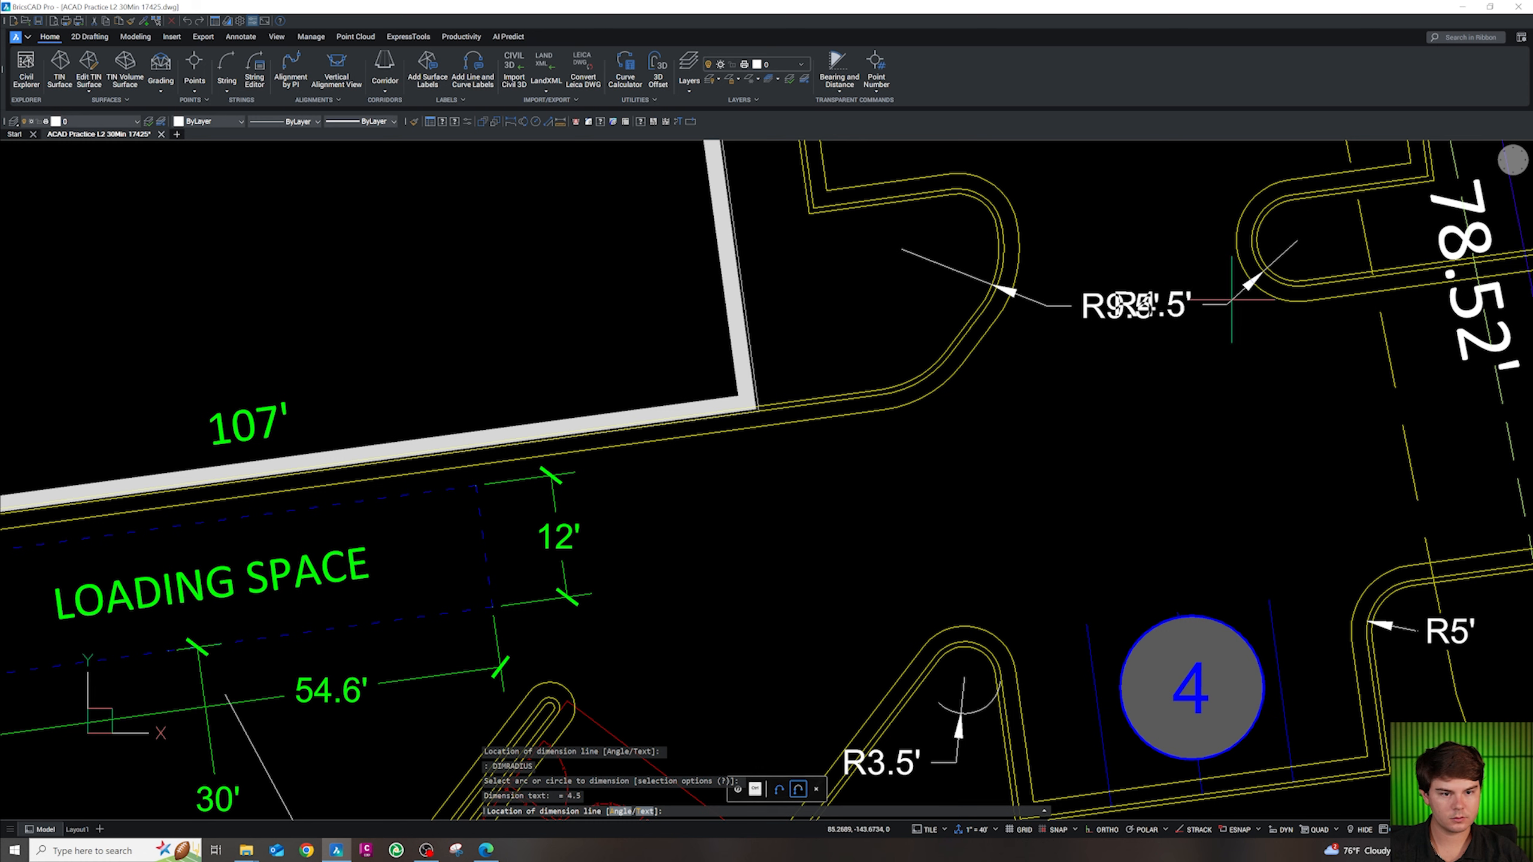
{"action": "left_click", "coordinate": [1076, 327]}
Erase the misplaced R9.5' and R3.5' radius dimensions
{"action": "key", "text": "Escape"}
{"action": "left_click", "coordinate": [1065, 289]}
{"action": "key", "text": "Delete"}
{"action": "left_click", "coordinate": [963, 706]}
{"action": "key", "text": "Delete"}
Redo the R3.5' radius dimension on the small curb arc beside stall 4
{"action": "type", "text": "DIM"}
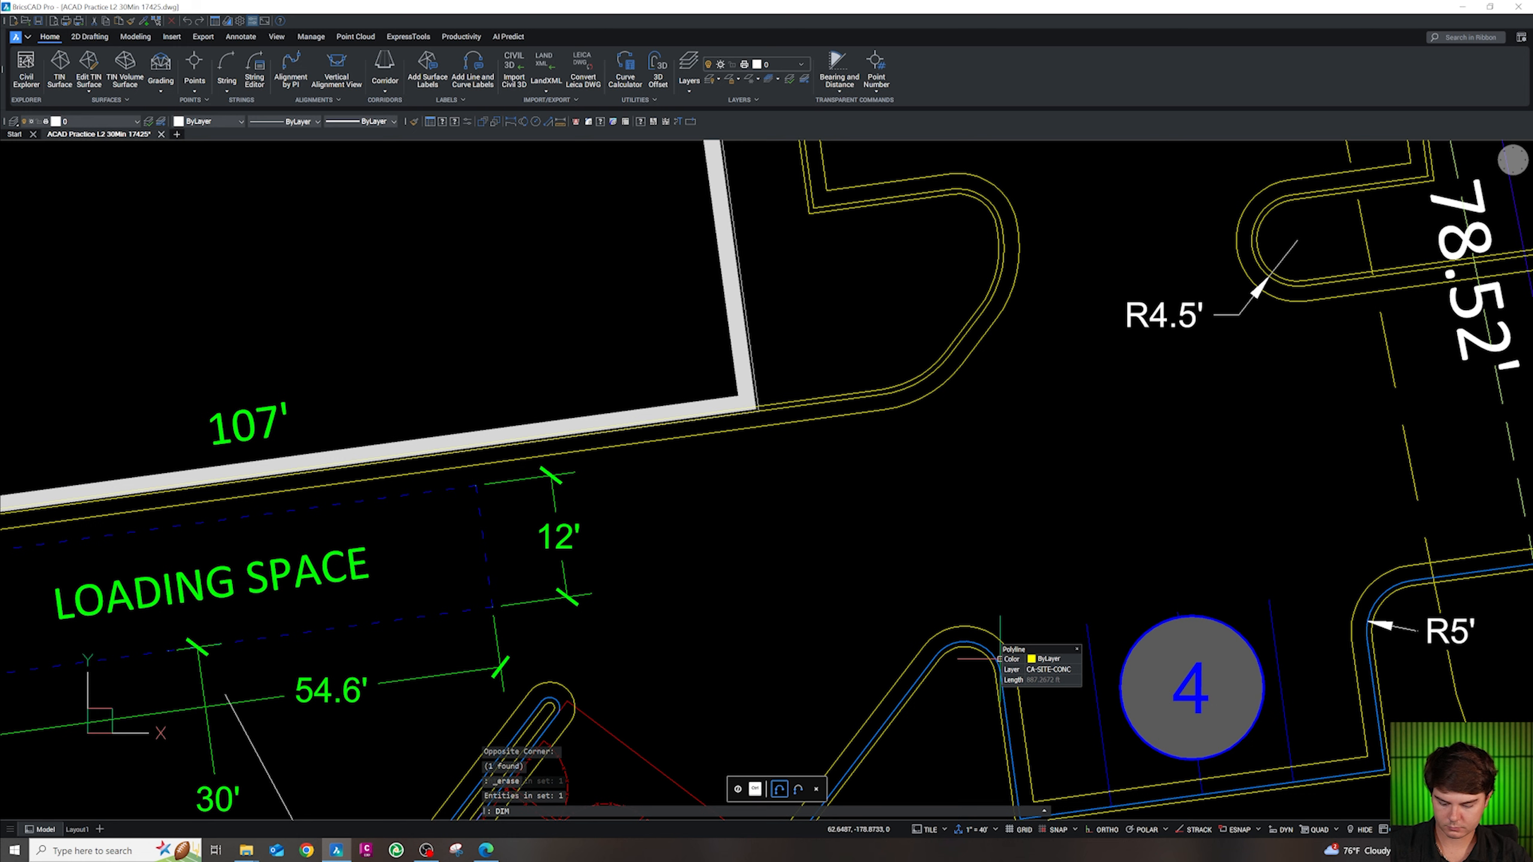
{"action": "key", "text": "Return"}
{"action": "left_click", "coordinate": [976, 645]}
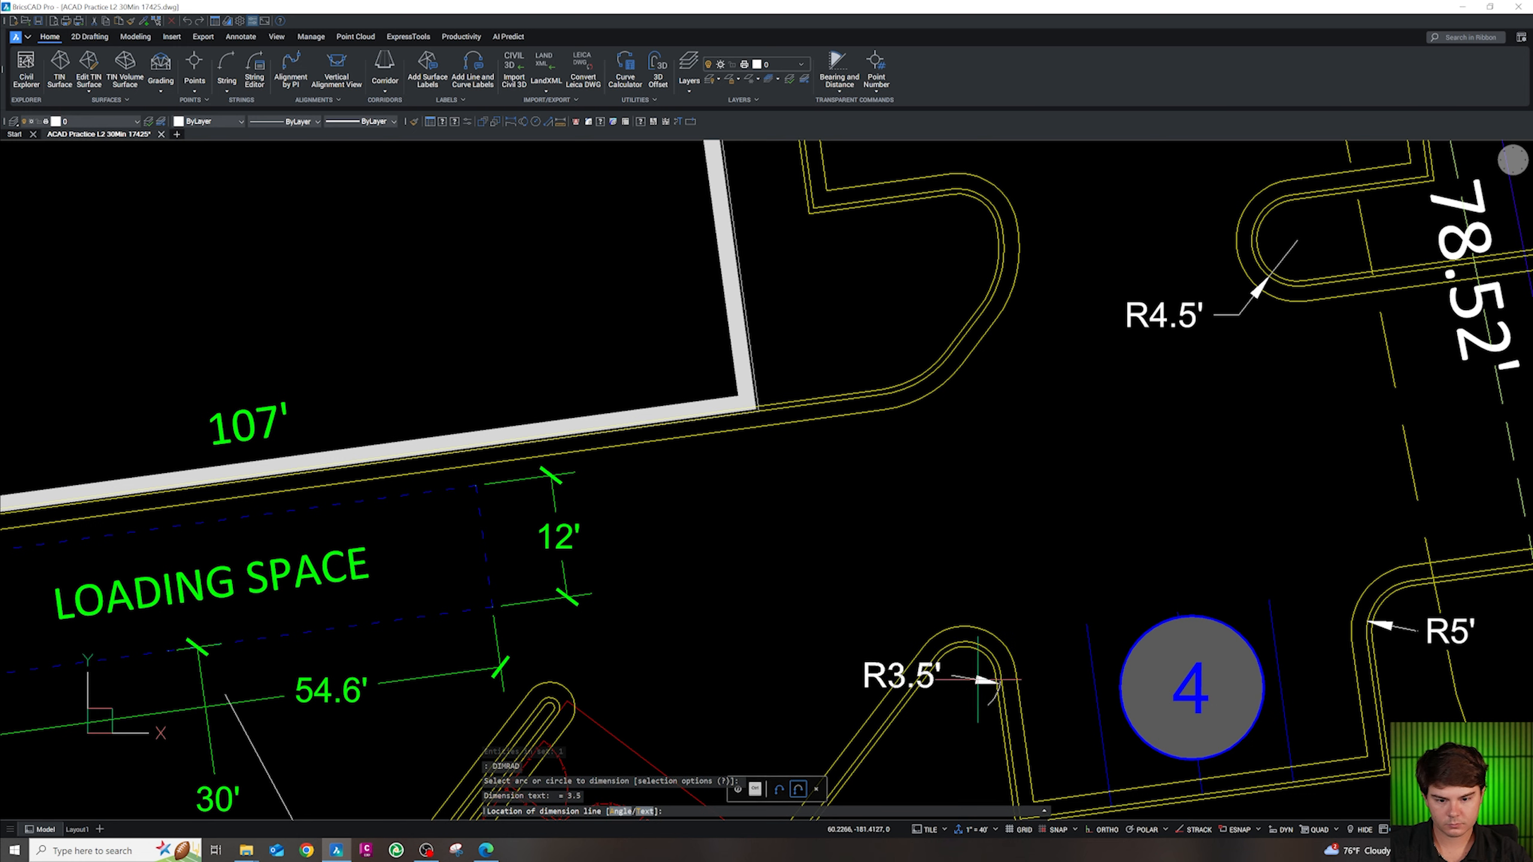
{"action": "left_click", "coordinate": [983, 636]}
{"action": "left_click", "coordinate": [1002, 261]}
{"action": "key", "text": "Escape"}
{"action": "key", "text": "Escape"}
Dimension the curb corner beside the building as R10'
{"action": "key", "text": "Return"}
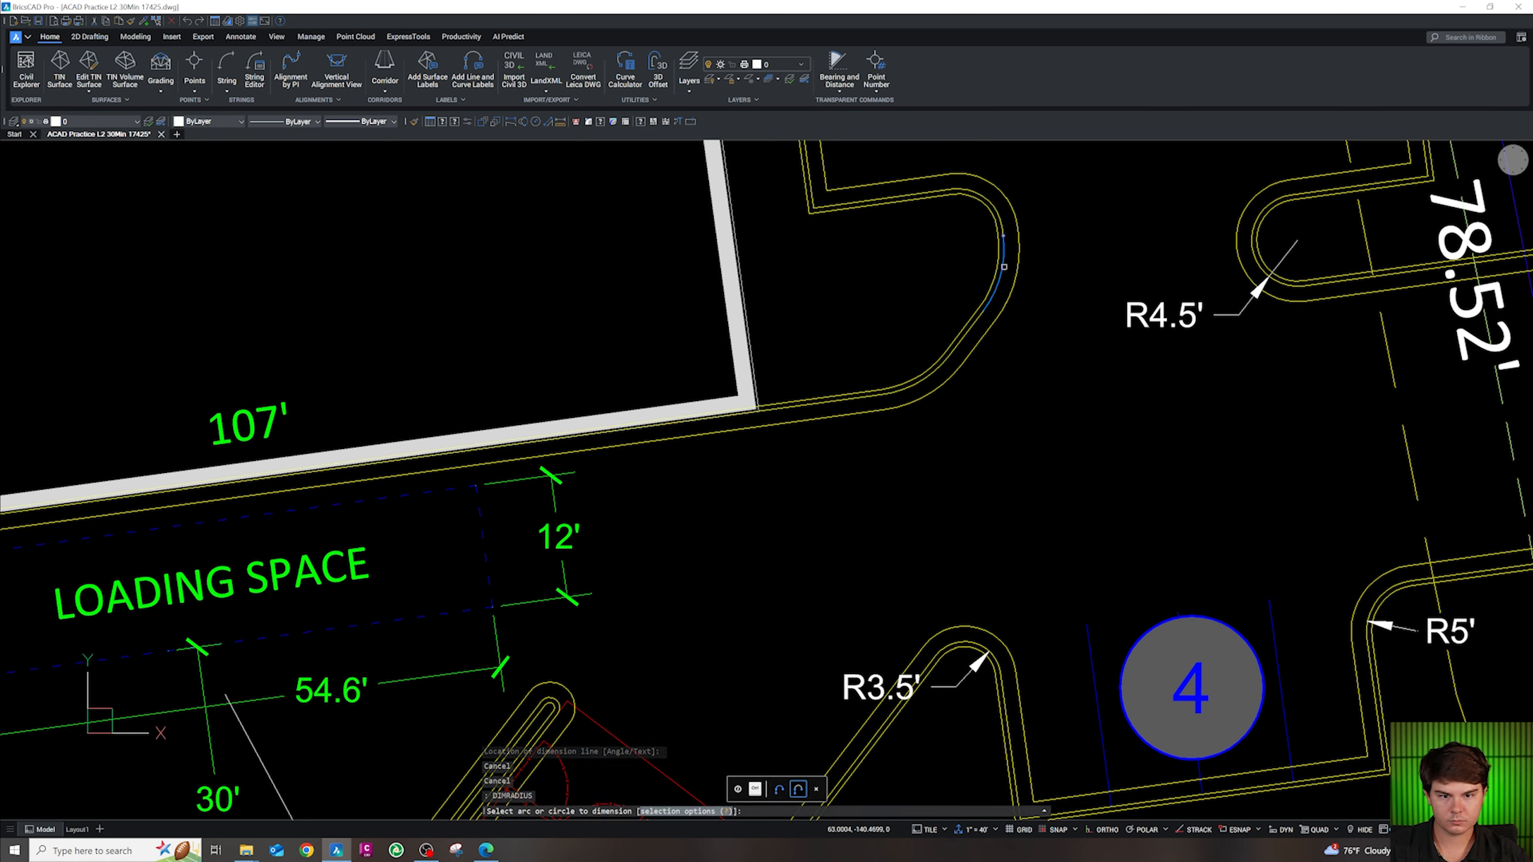
{"action": "left_click", "coordinate": [1003, 269]}
{"action": "left_click", "coordinate": [1020, 348]}
{"action": "scroll", "coordinate": [1026, 507], "scroll_direction": "down", "scroll_amount": 5}
{"action": "scroll", "coordinate": [945, 271], "scroll_direction": "up", "scroll_amount": 4}
Add R6' radius dimensions to the lower and upper sides of the curb nose
{"action": "key", "text": "Return"}
{"action": "left_click", "coordinate": [948, 270]}
{"action": "left_click", "coordinate": [992, 294]}
{"action": "key", "text": "Return"}
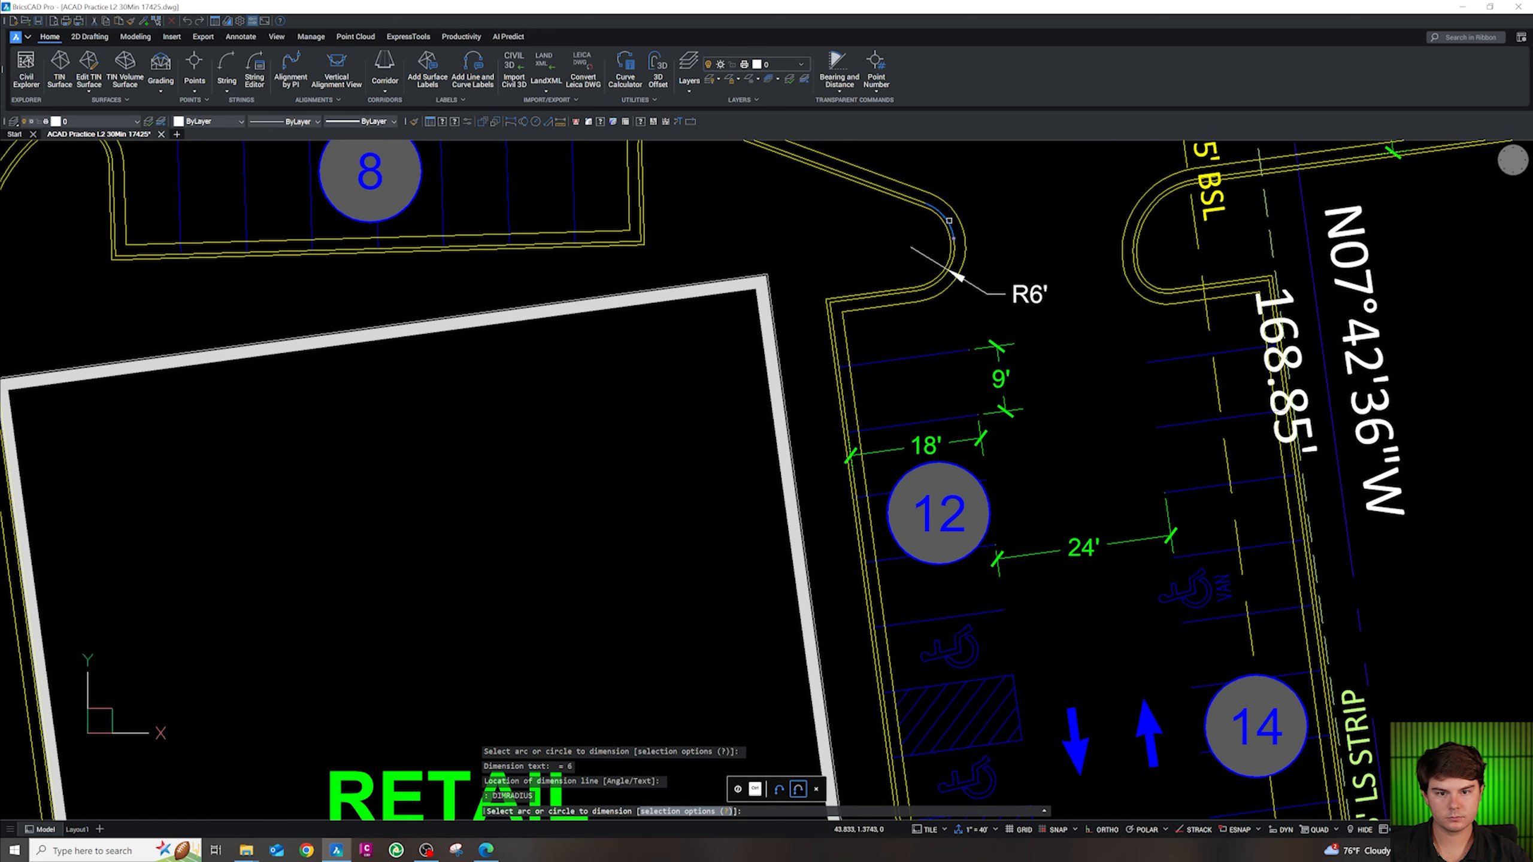
{"action": "left_click", "coordinate": [948, 220]}
{"action": "left_click", "coordinate": [993, 197]}
Dimension the curb arc by the 15' BSL as R10' and add an R4.5' label
{"action": "key", "text": "Return"}
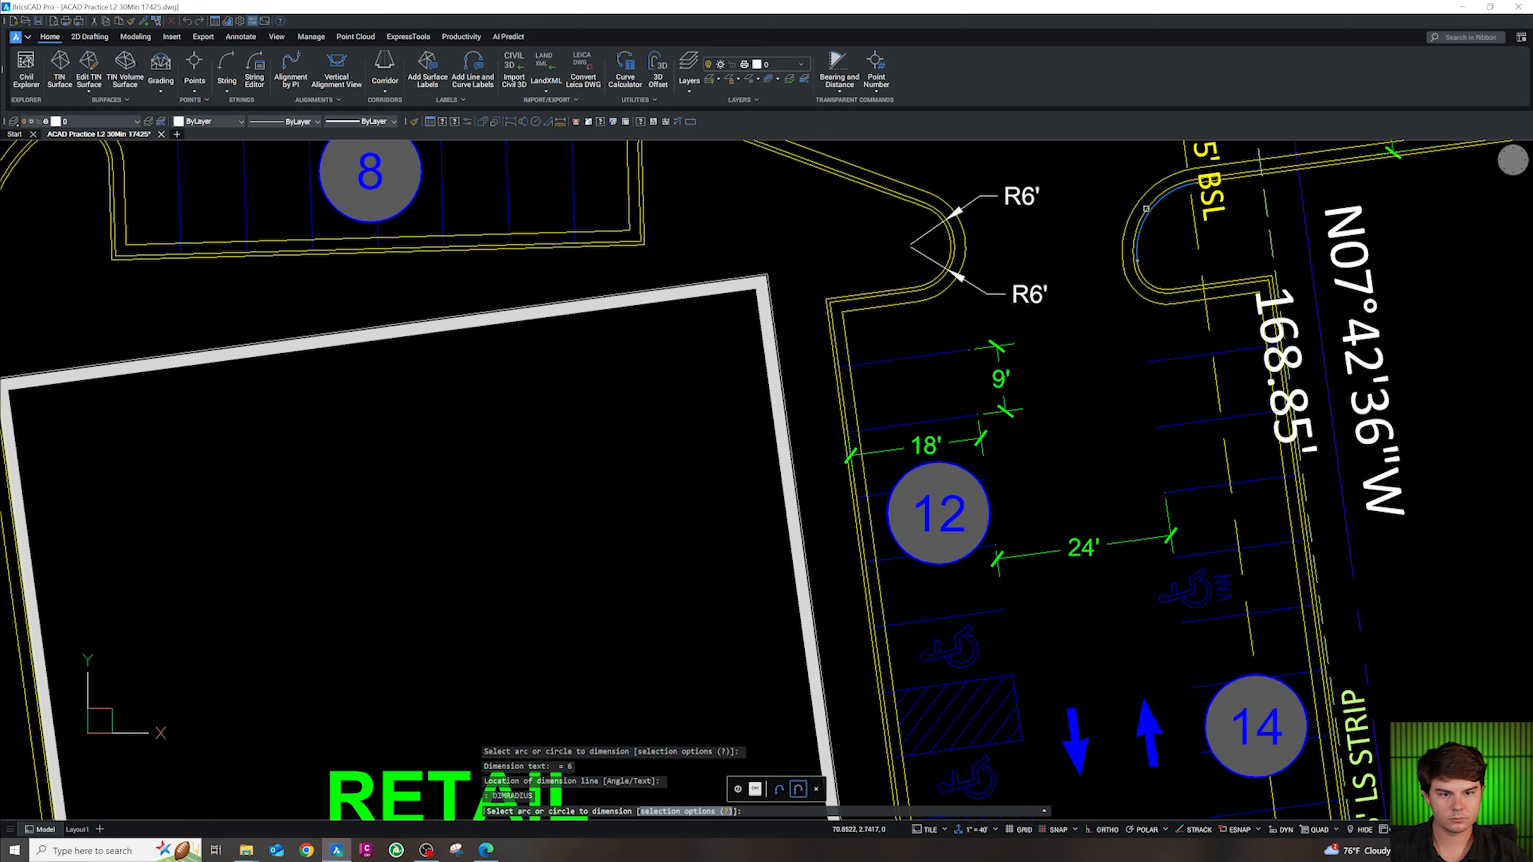
{"action": "left_click", "coordinate": [1146, 209]}
{"action": "left_click", "coordinate": [1113, 175]}
{"action": "key", "text": "Return"}
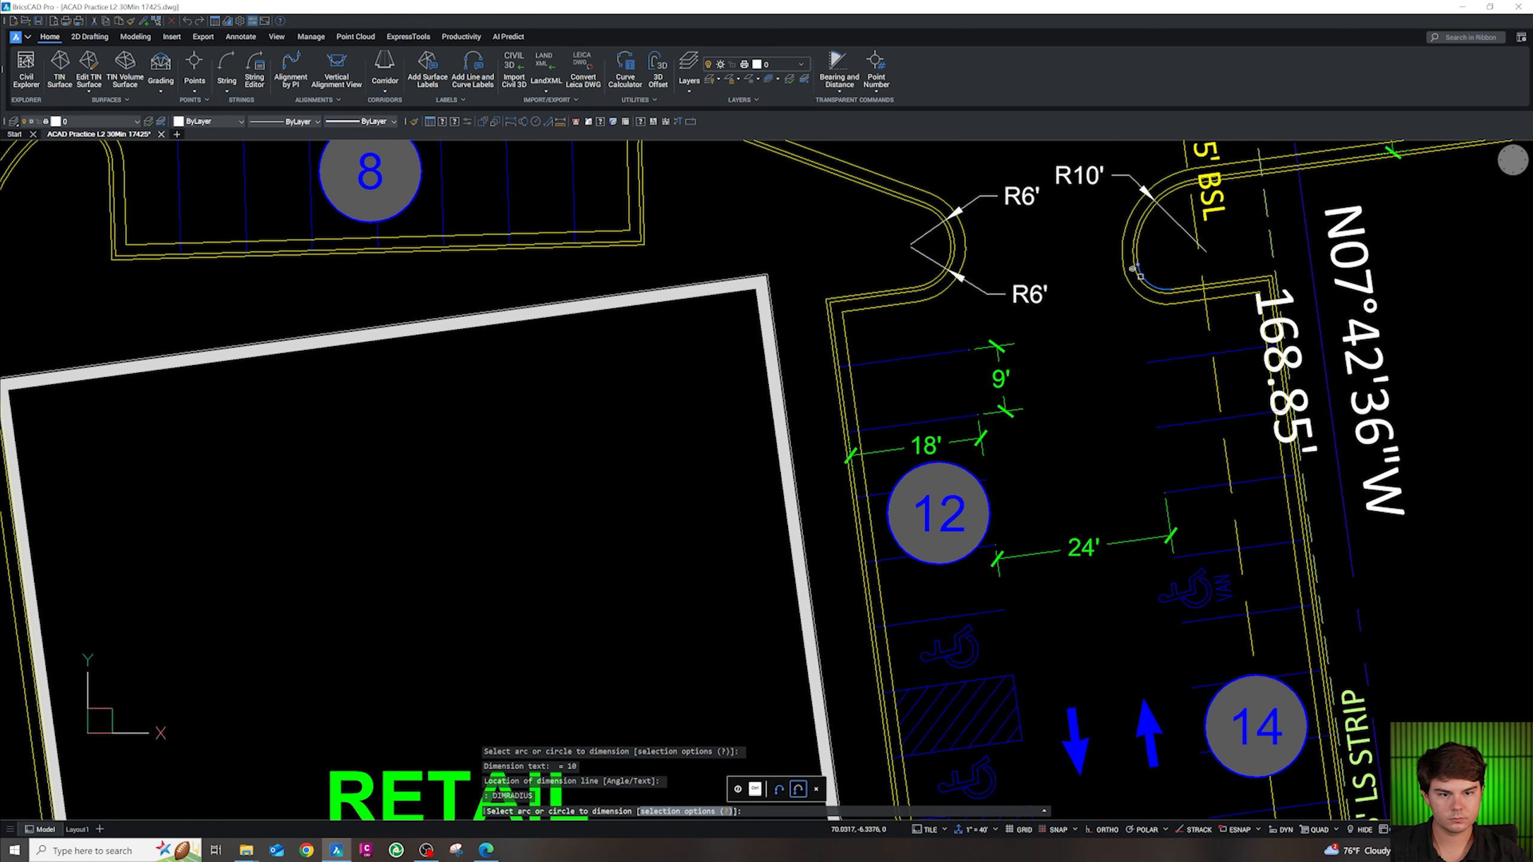
{"action": "left_click", "coordinate": [1107, 323]}
{"action": "scroll", "coordinate": [1150, 406], "scroll_direction": "down", "scroll_amount": 4}
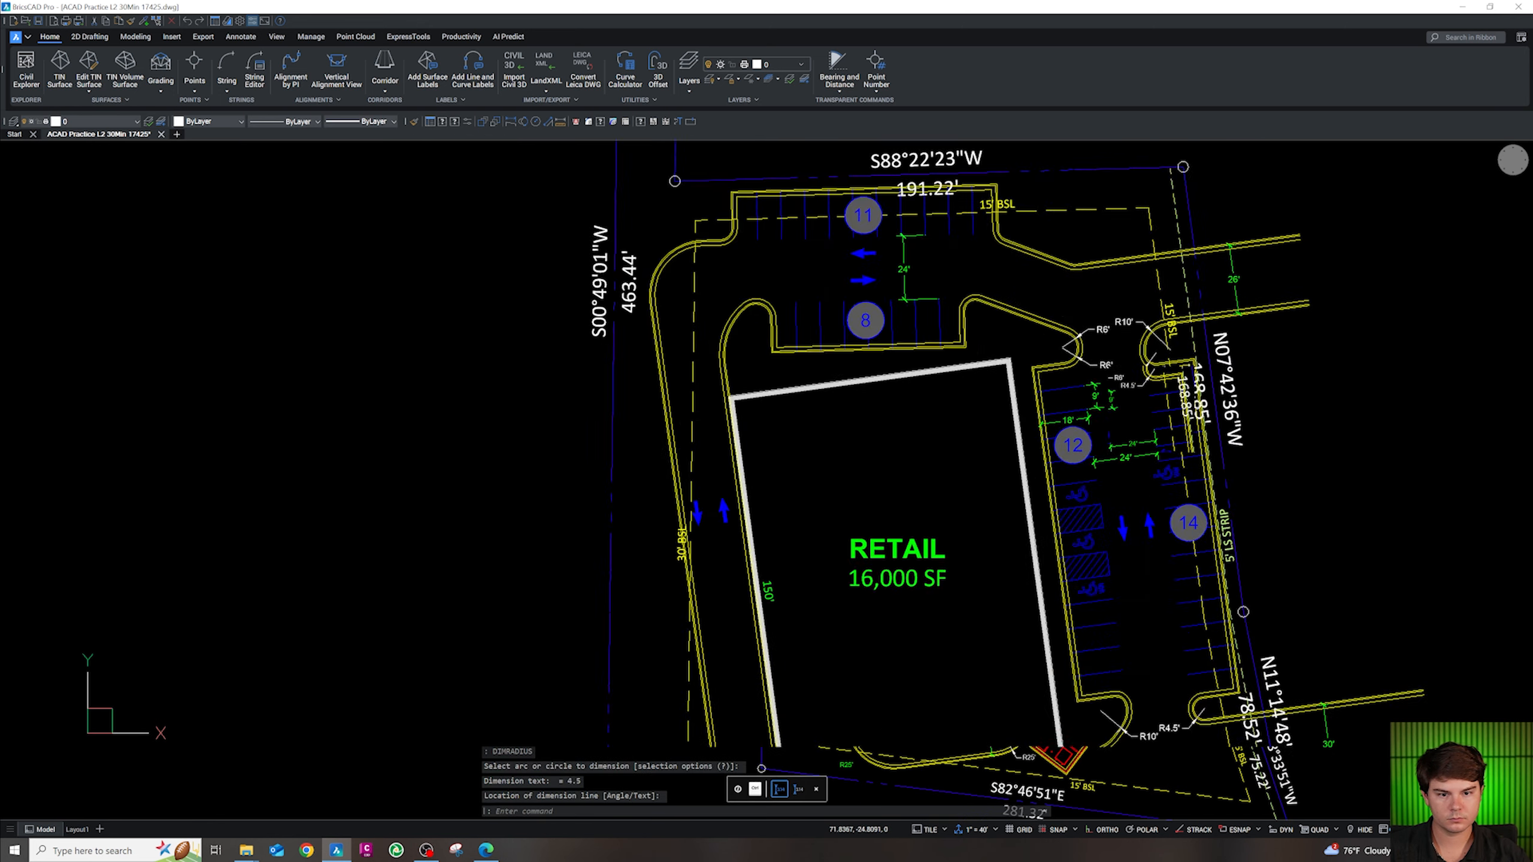
Add R20' to the large upper-left curb arc and R5.5' to the island nose above stall 8
{"action": "key", "text": "Return"}
{"action": "scroll", "coordinate": [813, 295], "scroll_direction": "up", "scroll_amount": 4}
{"action": "left_click", "coordinate": [816, 294]}
{"action": "left_click", "coordinate": [788, 266]}
{"action": "key", "text": "Return"}
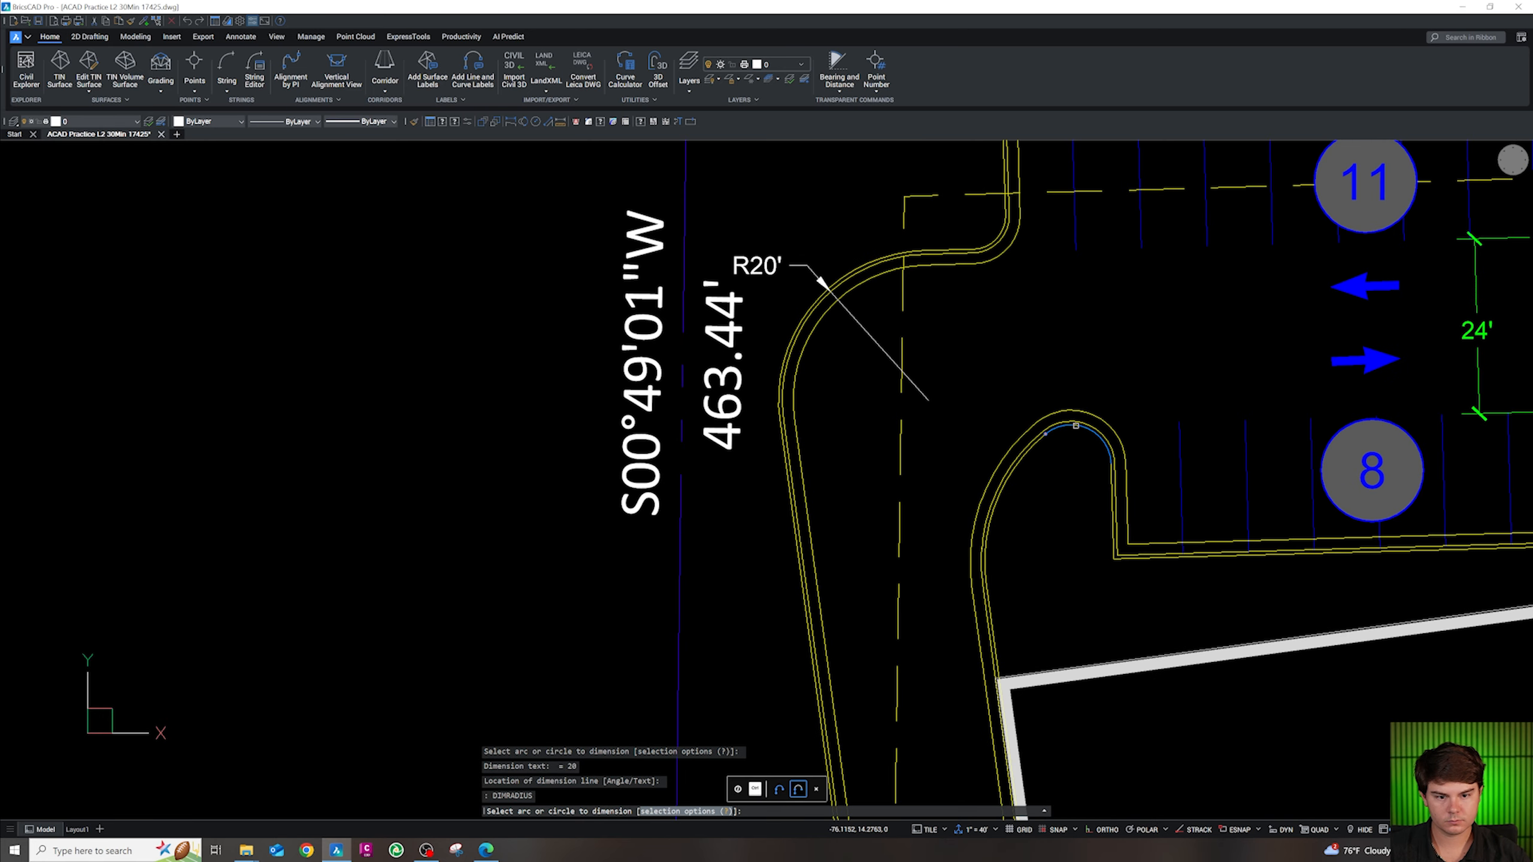
{"action": "left_click", "coordinate": [1076, 426]}
{"action": "left_click", "coordinate": [1113, 389]}
Dimension the island's outer curb arc as R23.3', then select it and run SELECTSIMILAR
{"action": "key", "text": "Return"}
{"action": "left_click", "coordinate": [1014, 476]}
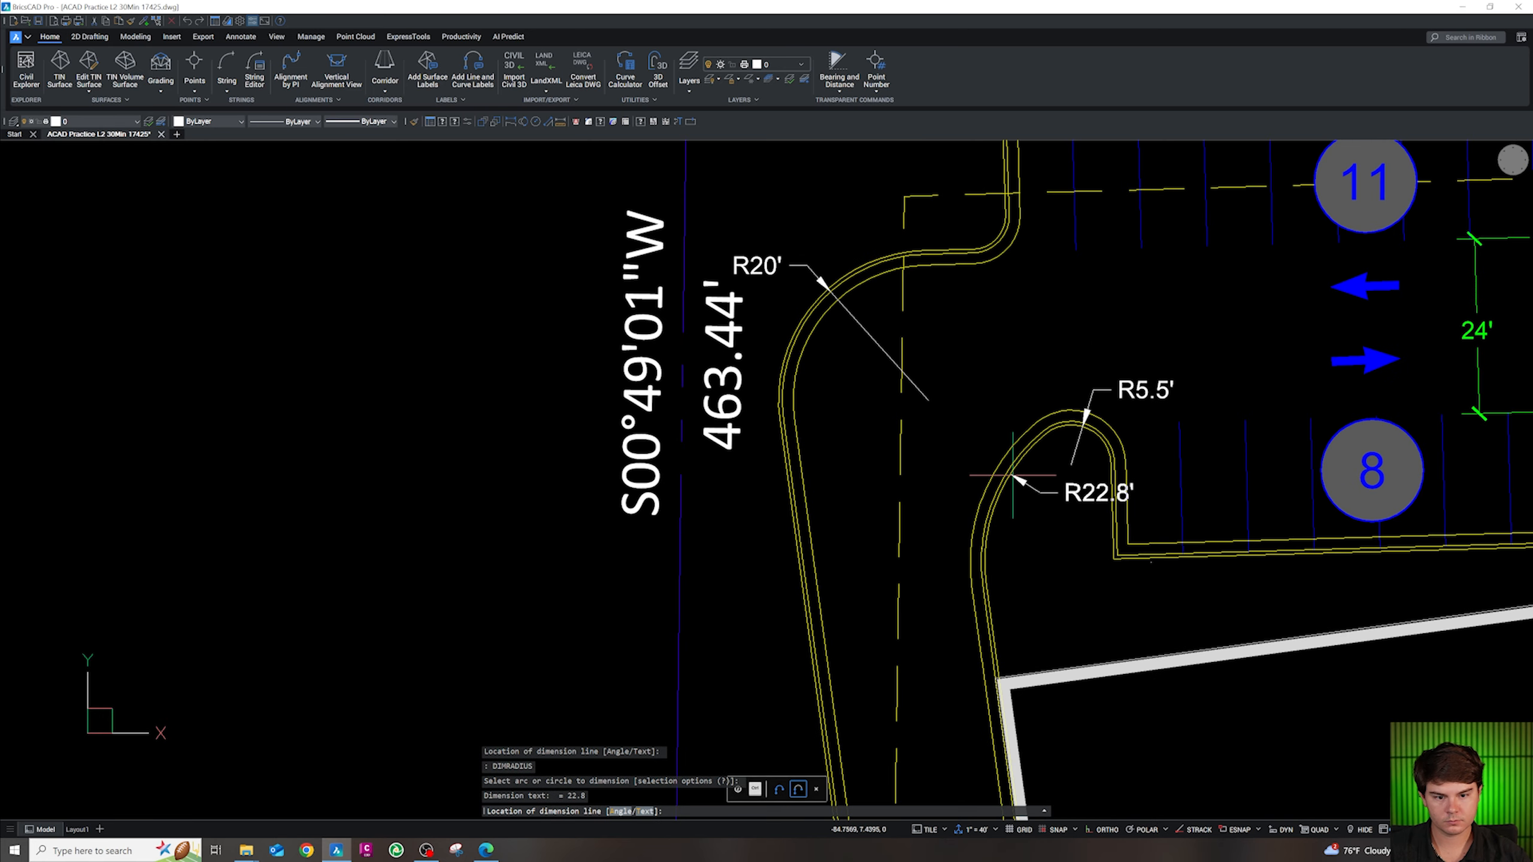
{"action": "key", "text": "Escape"}
{"action": "key", "text": "Return"}
{"action": "left_click", "coordinate": [1010, 469]}
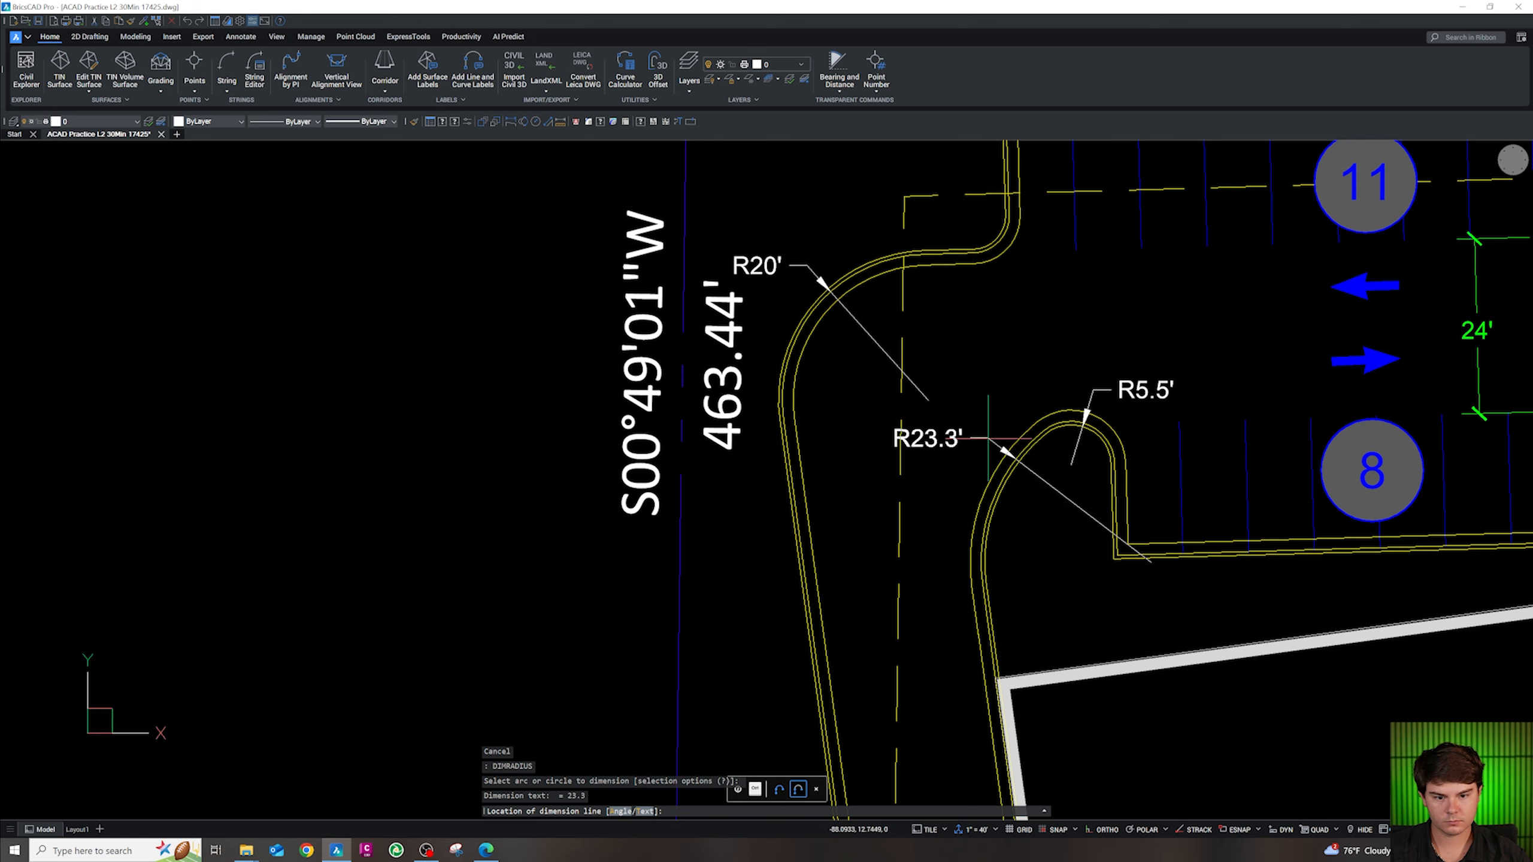
{"action": "left_click", "coordinate": [949, 444]}
{"action": "left_click", "coordinate": [949, 444]}
{"action": "left_click", "coordinate": [947, 442]}
{"action": "type", "text": "S"}
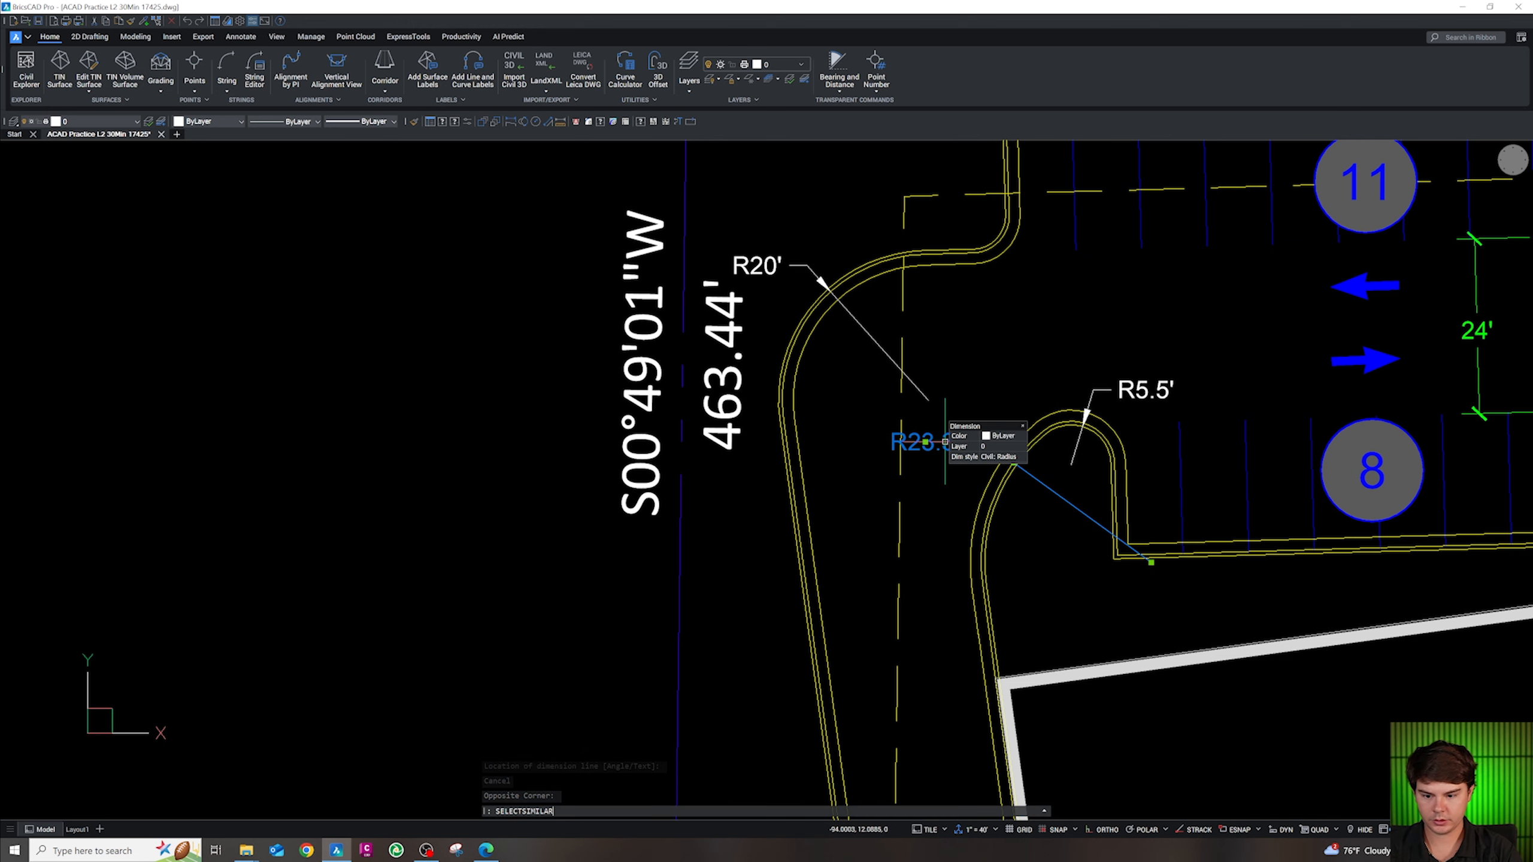
{"action": "type", "text": "ELECTSIMILAR"}
Clear the similar-dimension selection and use the green R25' dimension as the Match Properties source
{"action": "key", "text": "Return"}
{"action": "scroll", "coordinate": [924, 389], "scroll_direction": "down", "scroll_amount": 8}
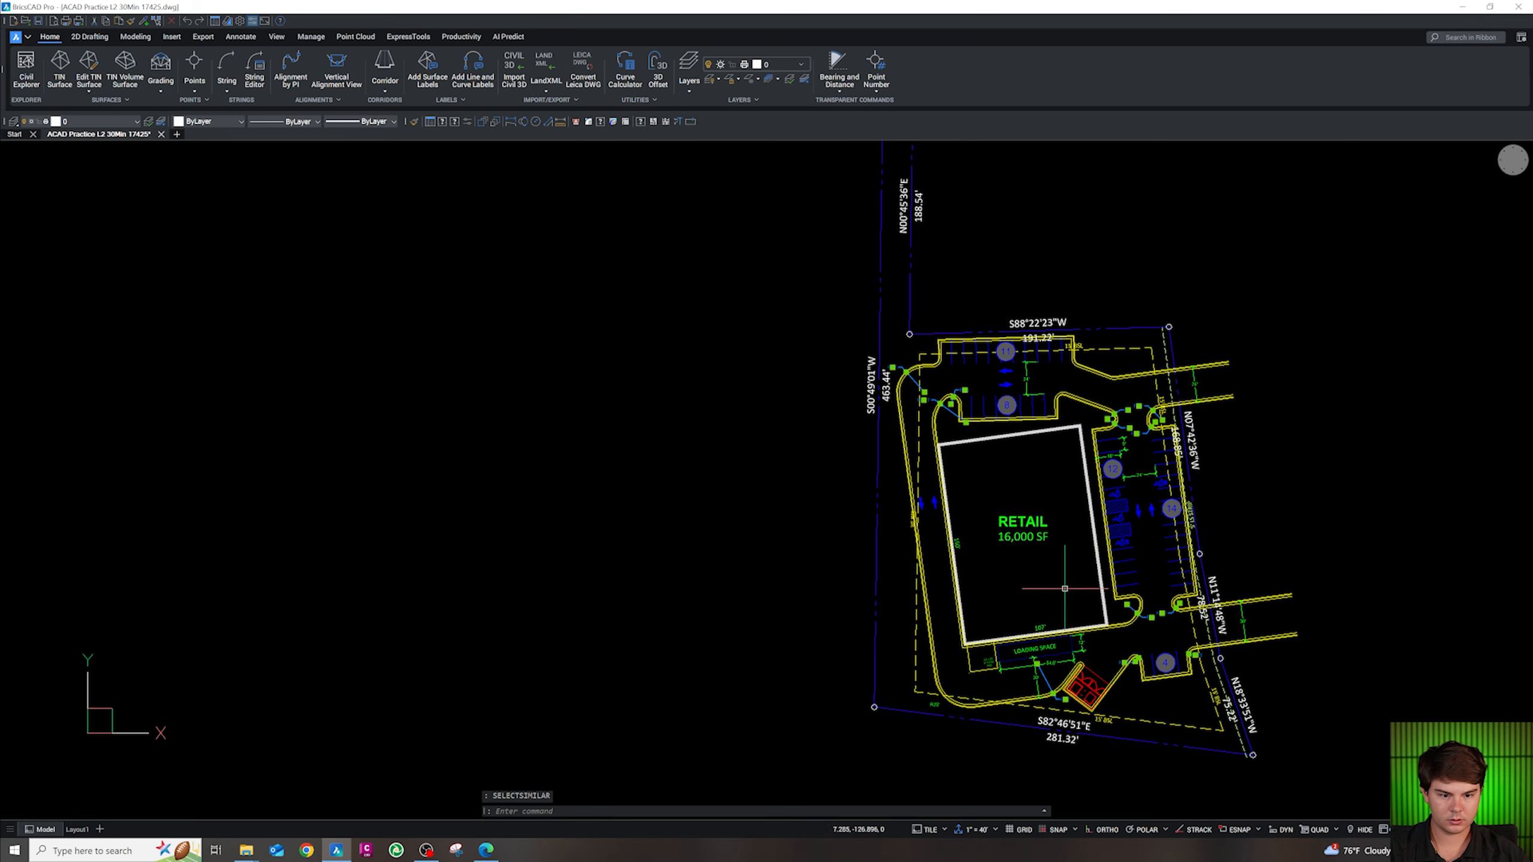
{"action": "scroll", "coordinate": [1030, 645], "scroll_direction": "up", "scroll_amount": 5}
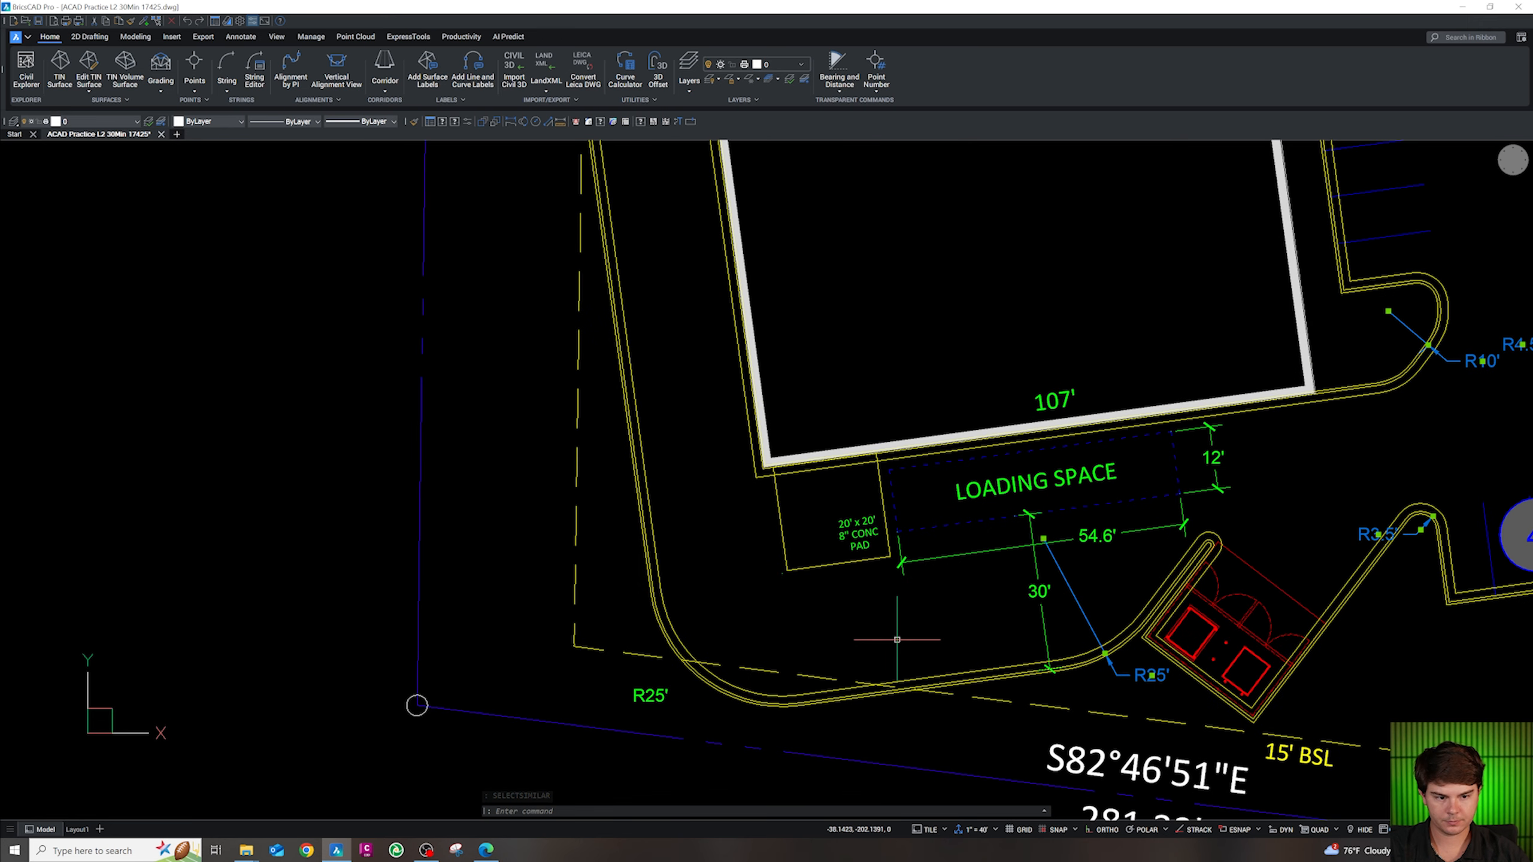
{"action": "key", "text": "Escape"}
{"action": "left_click", "coordinate": [686, 714]}
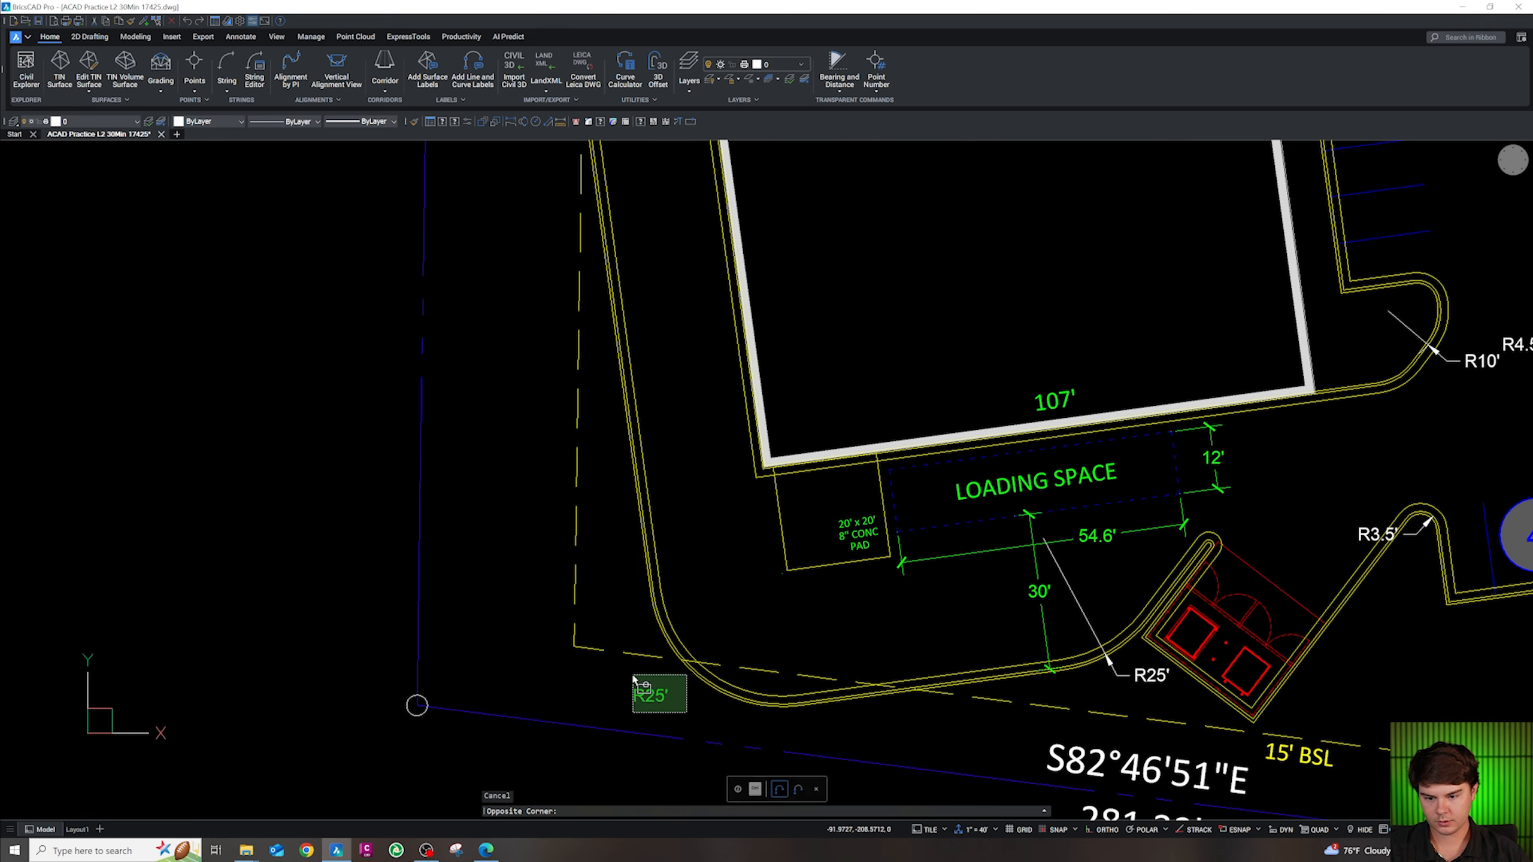
{"action": "left_click", "coordinate": [635, 676]}
{"action": "type", "text": "M"}
{"action": "key", "text": "Return"}
{"action": "scroll", "coordinate": [670, 687], "scroll_direction": "down", "scroll_amount": 3}
{"action": "scroll", "coordinate": [939, 556], "scroll_direction": "up", "scroll_amount": 4}
Turn the R3.5', R25', R10', R6' and R4.5' radius dimensions green
{"action": "left_click", "coordinate": [938, 556]}
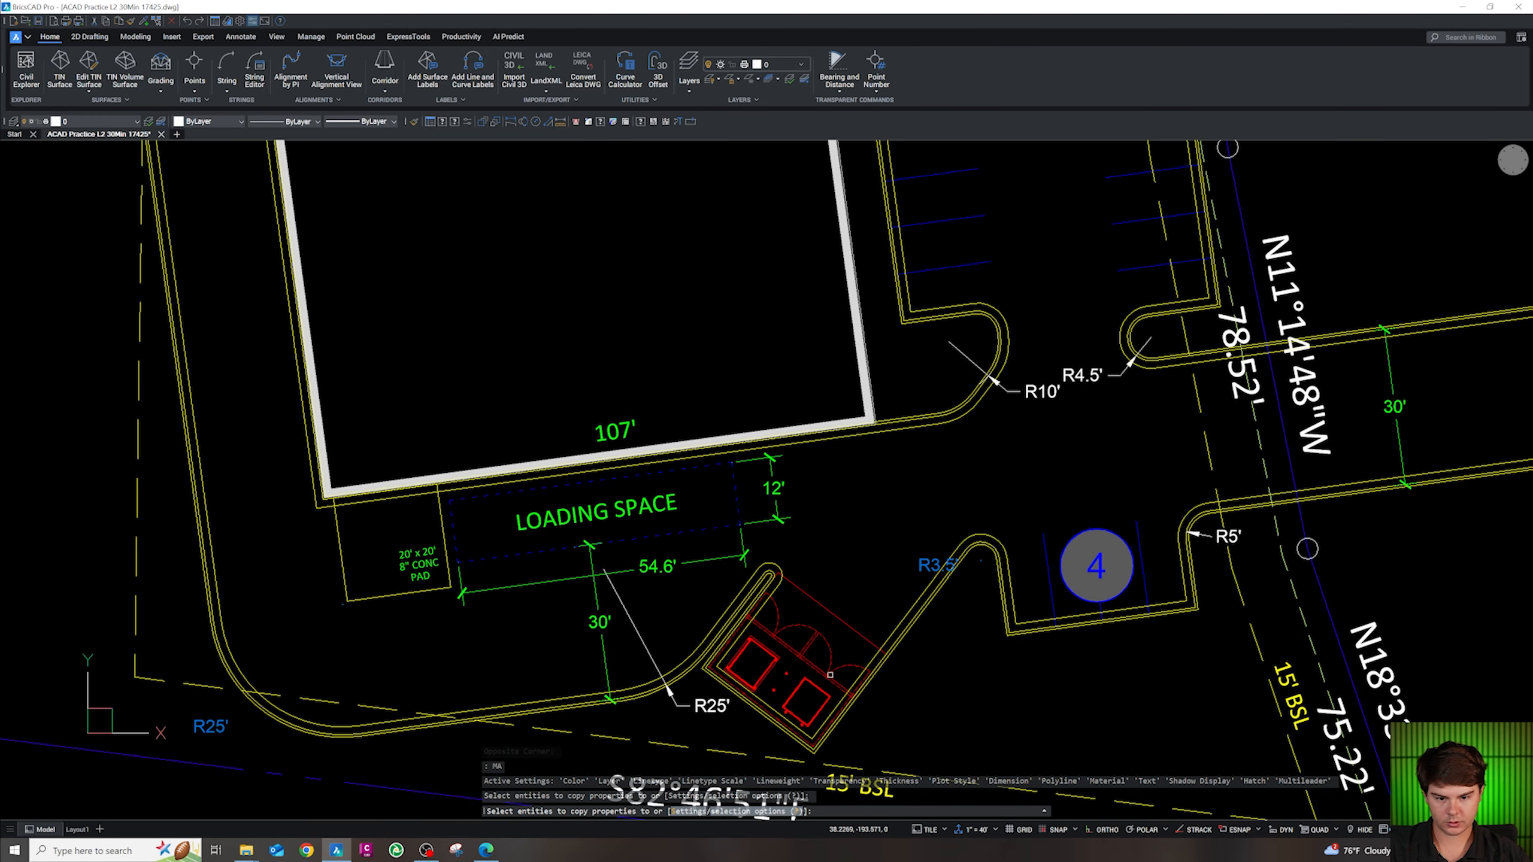
{"action": "left_click", "coordinate": [709, 704]}
{"action": "scroll", "coordinate": [836, 685], "scroll_direction": "down", "scroll_amount": 3}
{"action": "scroll", "coordinate": [1036, 611], "scroll_direction": "up", "scroll_amount": 3}
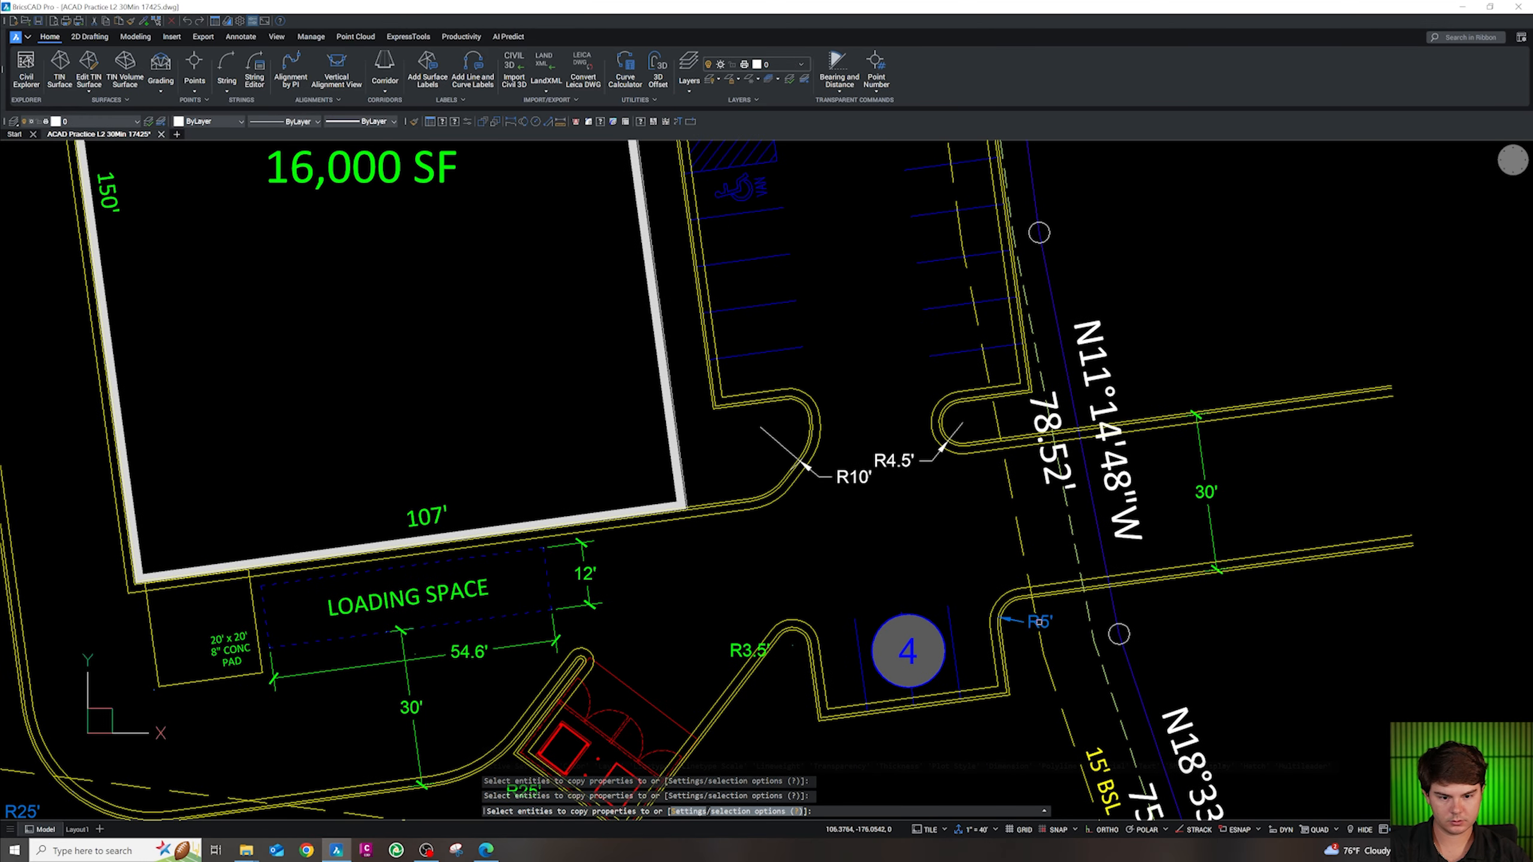
{"action": "left_click", "coordinate": [910, 500]}
{"action": "left_click", "coordinate": [859, 452]}
{"action": "scroll", "coordinate": [914, 605], "scroll_direction": "down", "scroll_amount": 3}
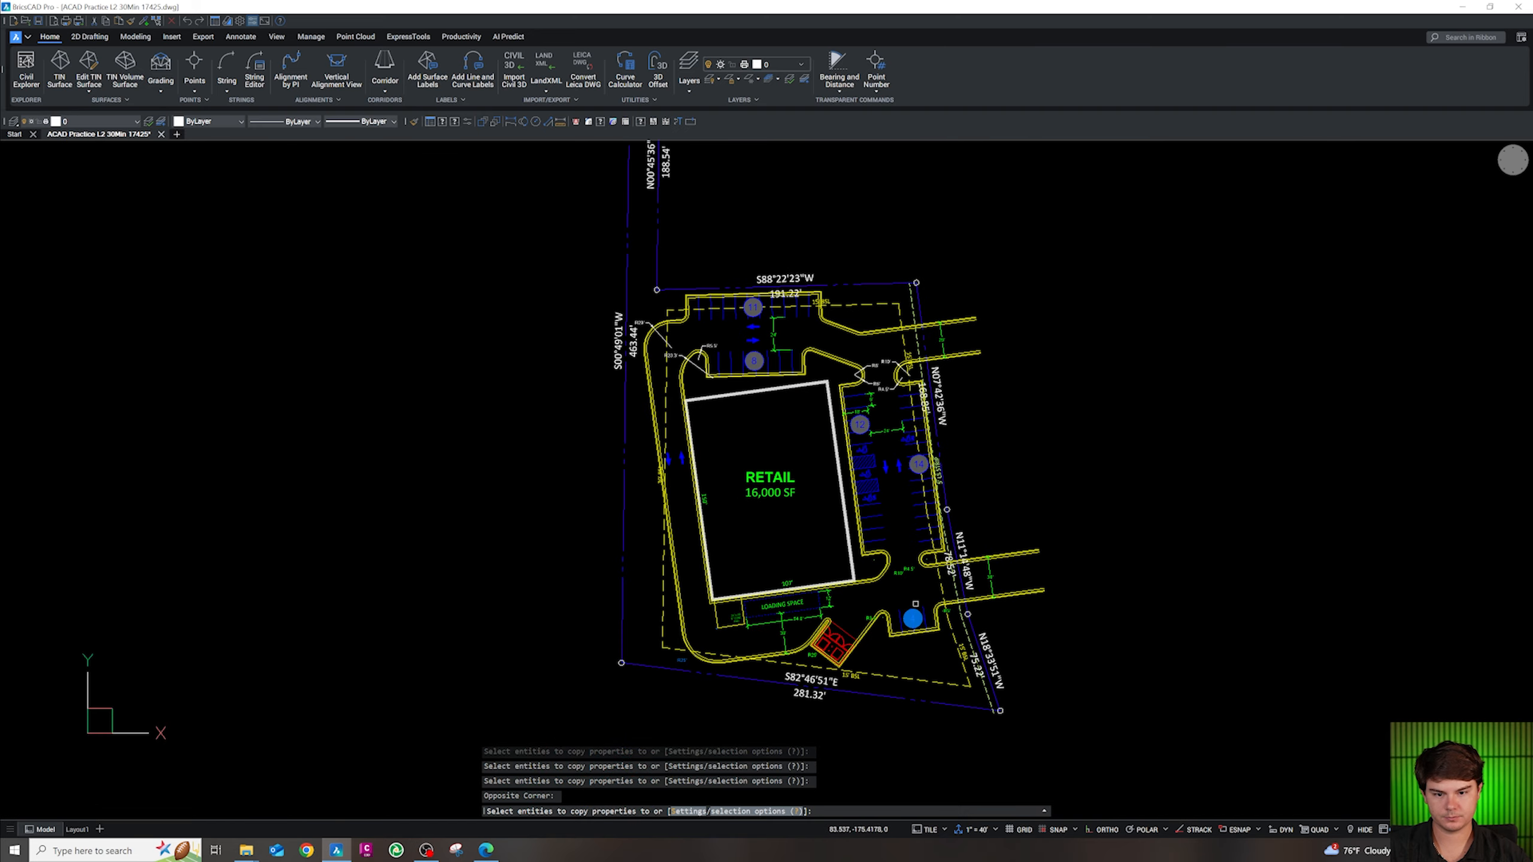
{"action": "scroll", "coordinate": [875, 383], "scroll_direction": "up", "scroll_amount": 4}
{"action": "left_click", "coordinate": [936, 515]}
{"action": "left_click", "coordinate": [863, 369]}
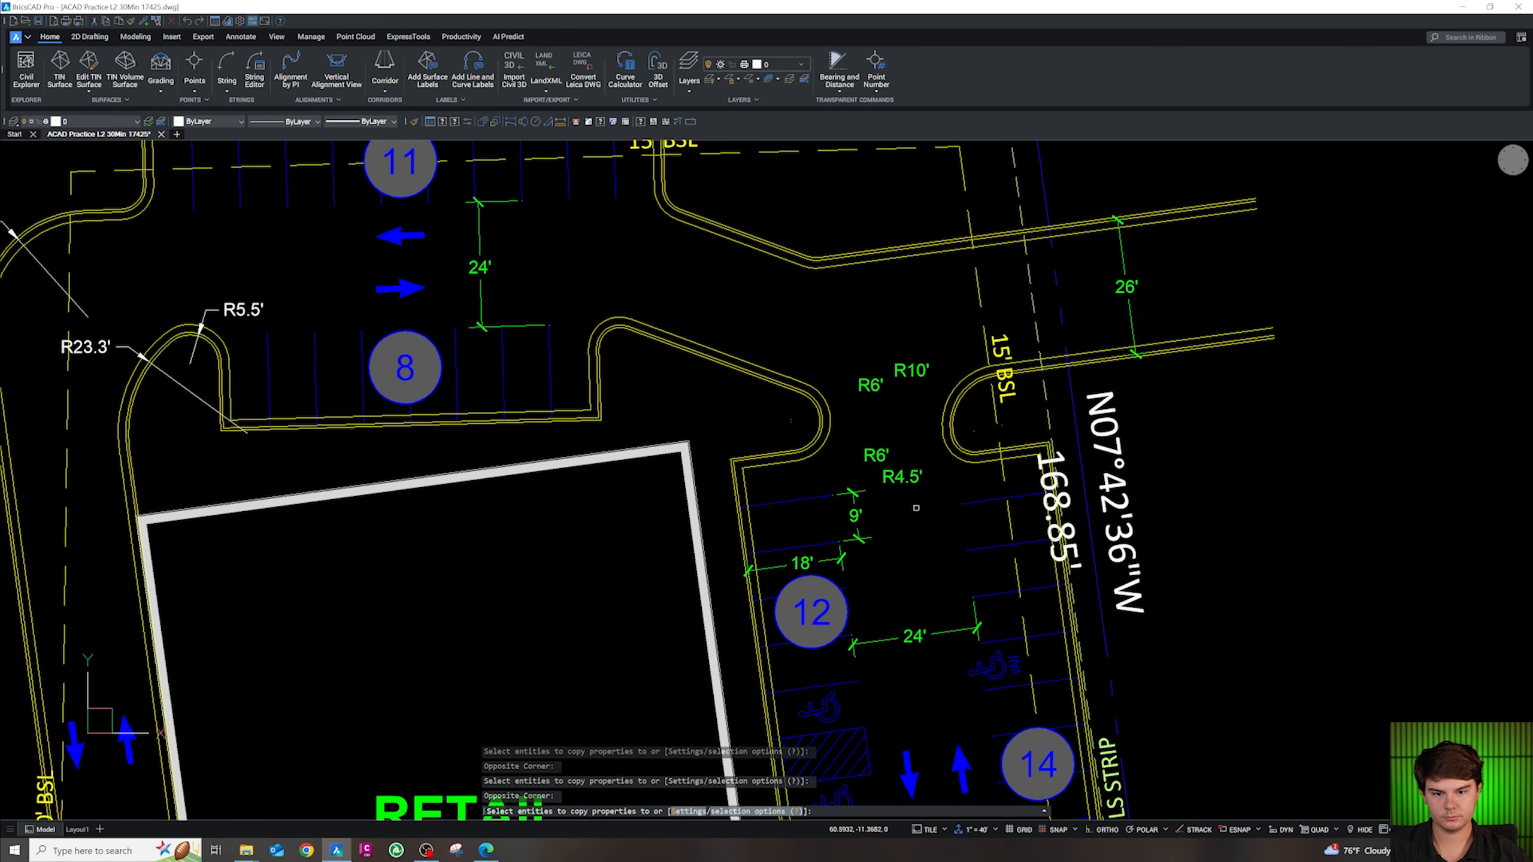
{"action": "scroll", "coordinate": [929, 534], "scroll_direction": "down", "scroll_amount": 3}
{"action": "scroll", "coordinate": [694, 471], "scroll_direction": "up", "scroll_amount": 4}
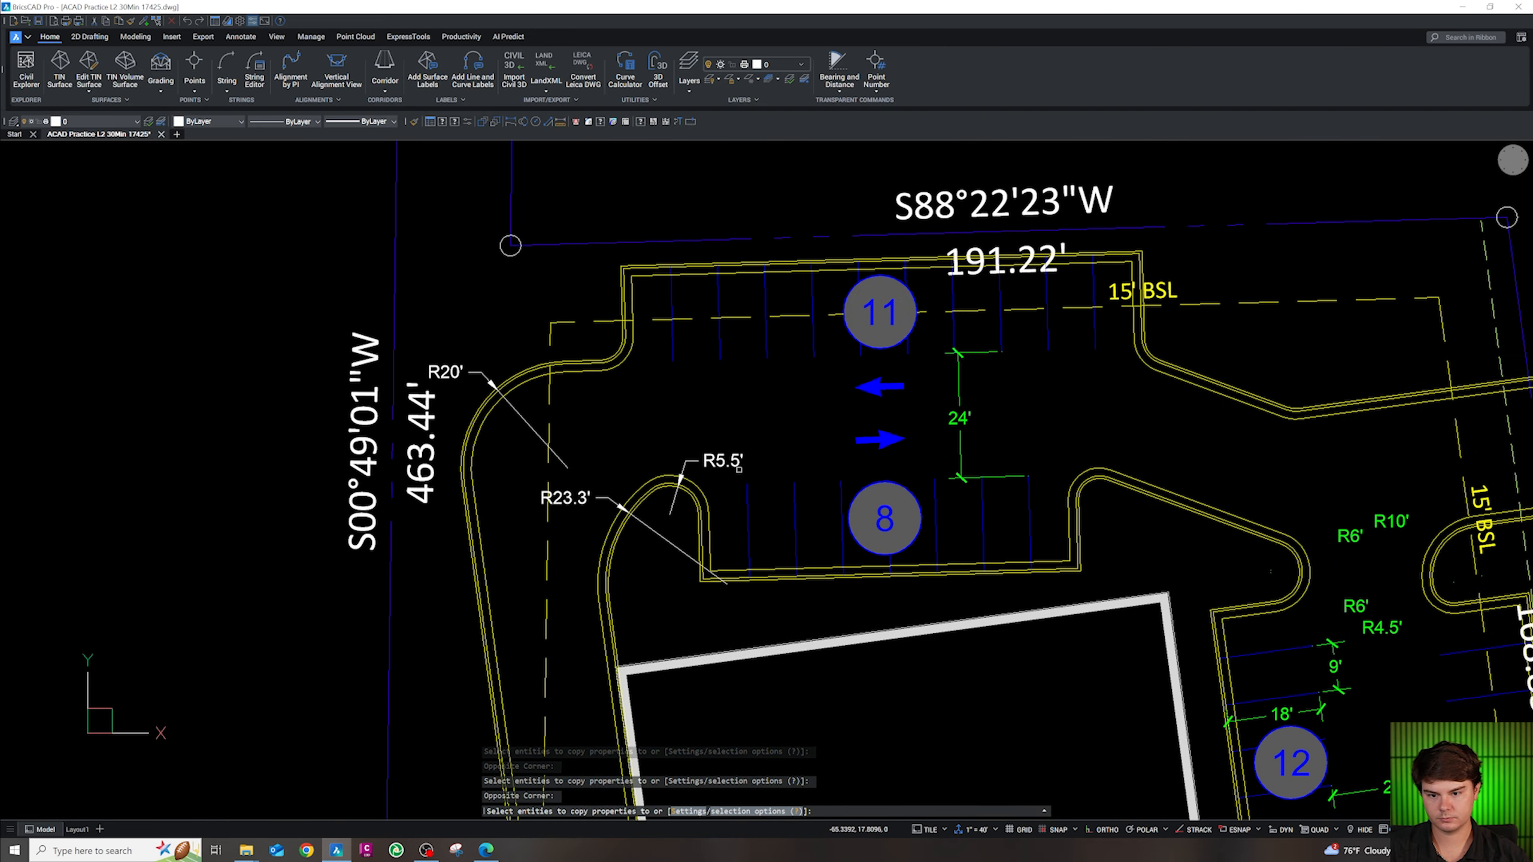
Turn the R23.3' and R20' radius dimensions green and finish matching properties
{"action": "left_click", "coordinate": [590, 497]}
{"action": "left_click", "coordinate": [465, 372]}
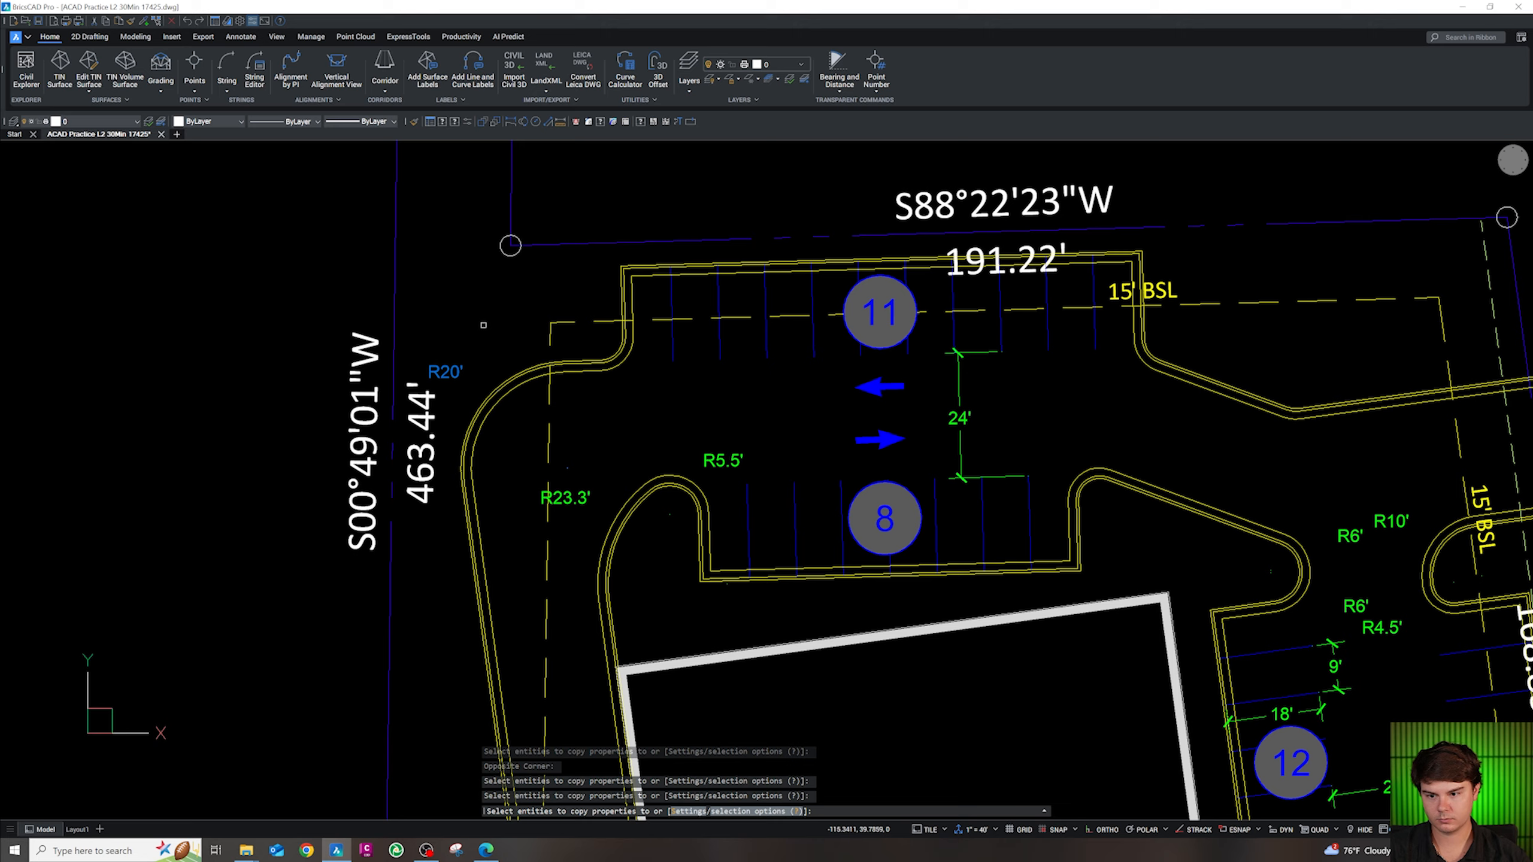
{"action": "scroll", "coordinate": [516, 311], "scroll_direction": "down", "scroll_amount": 4}
{"action": "scroll", "coordinate": [512, 589], "scroll_direction": "up", "scroll_amount": 3}
{"action": "key", "text": "Escape"}
{"action": "scroll", "coordinate": [586, 549], "scroll_direction": "down", "scroll_amount": 3}
{"action": "scroll", "coordinate": [616, 505], "scroll_direction": "down", "scroll_amount": 2}
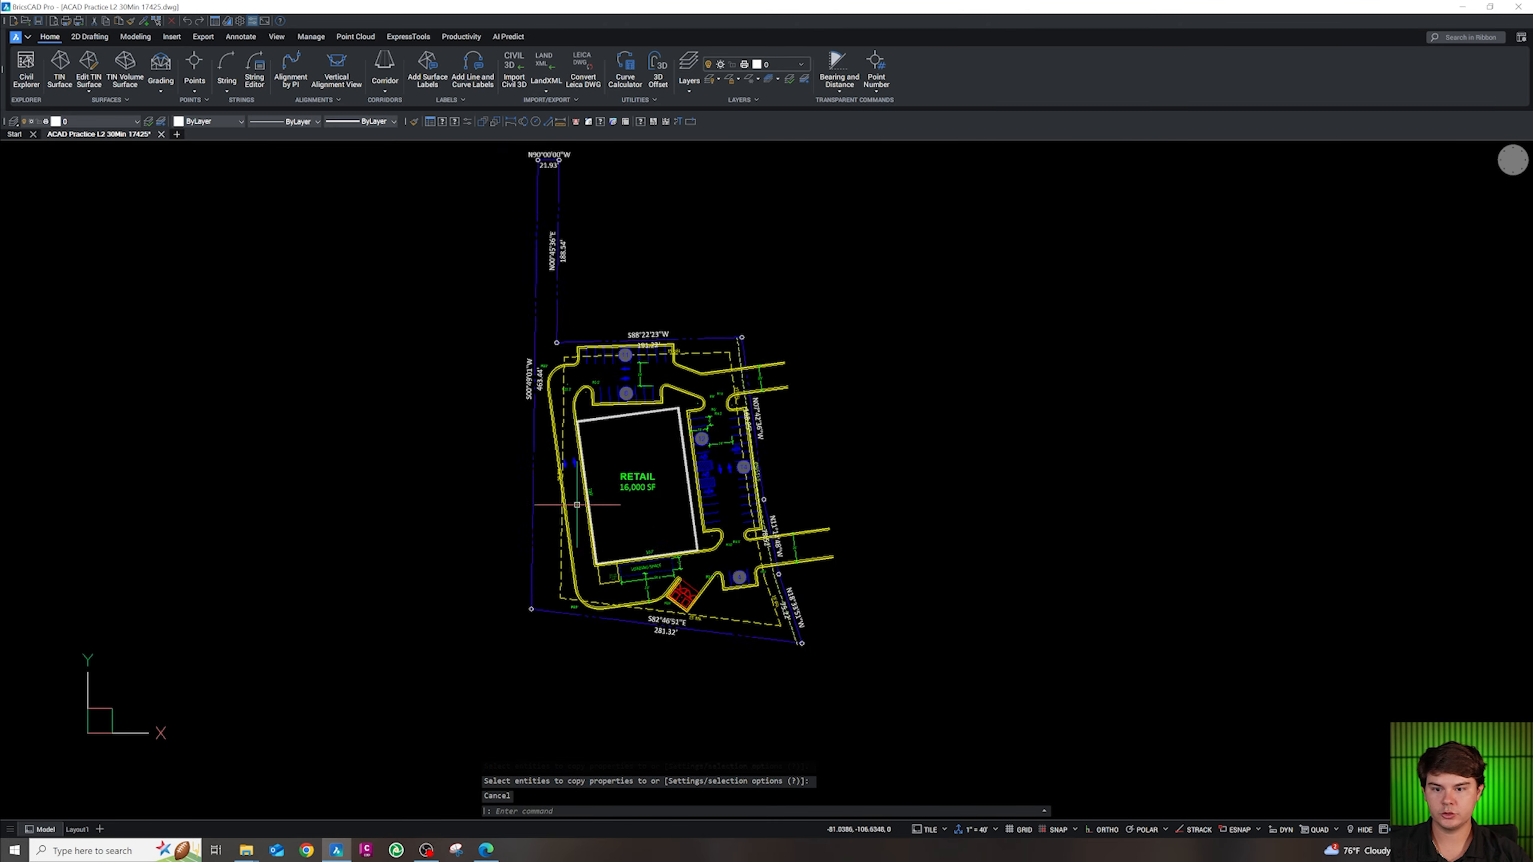
{"action": "scroll", "coordinate": [725, 510], "scroll_direction": "up", "scroll_amount": 4}
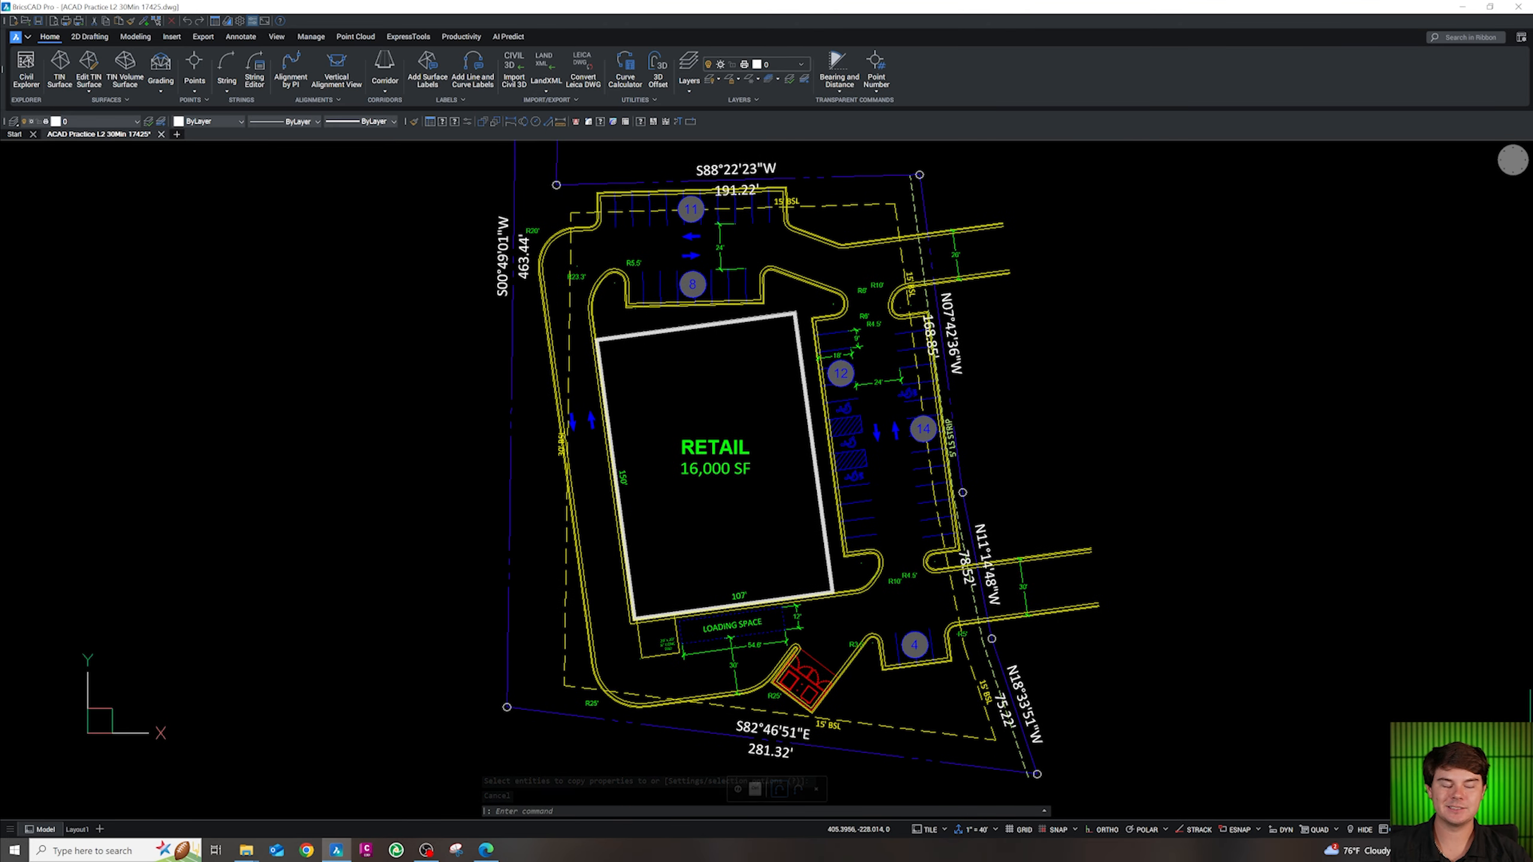